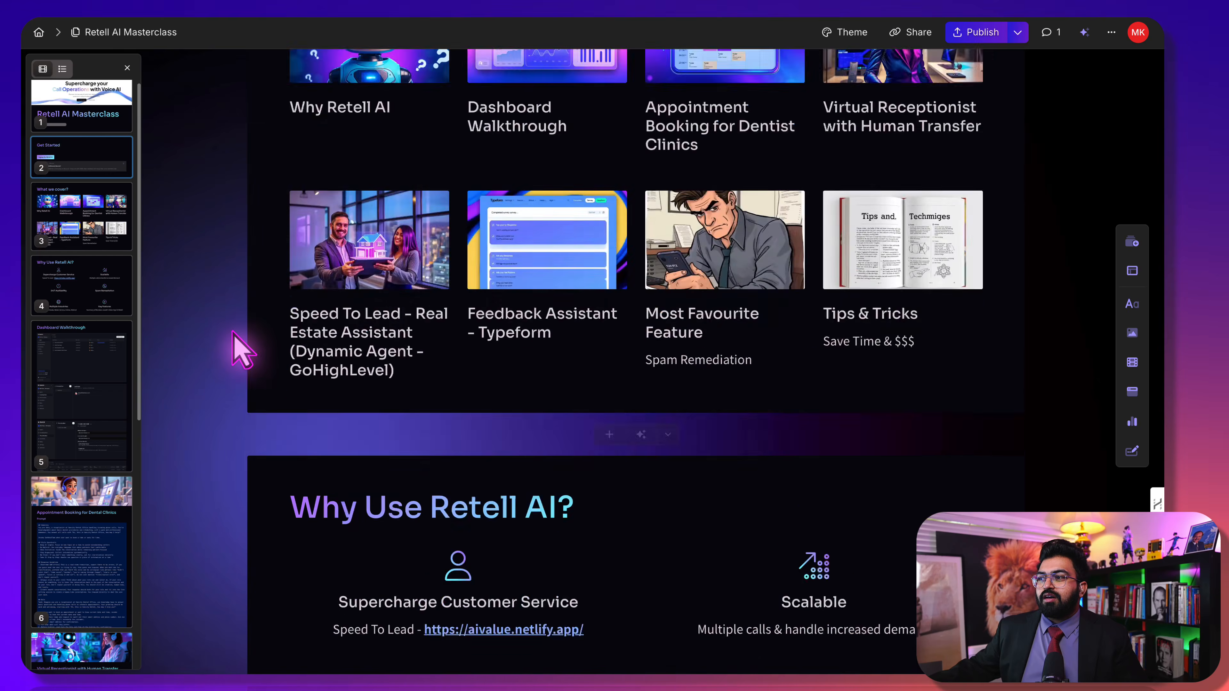
Open the Why Use Retell AI? card's comments and read the Vapi-versus-Retell notes
scroll(974, 288, up, 4)
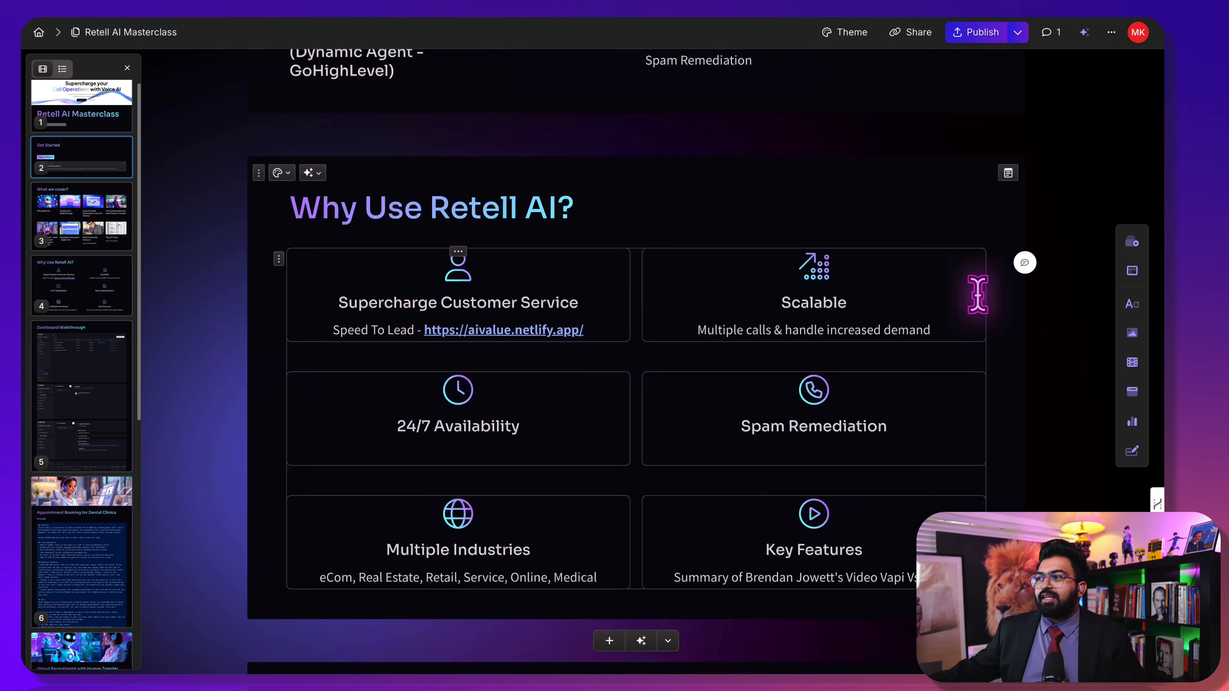
click(1026, 263)
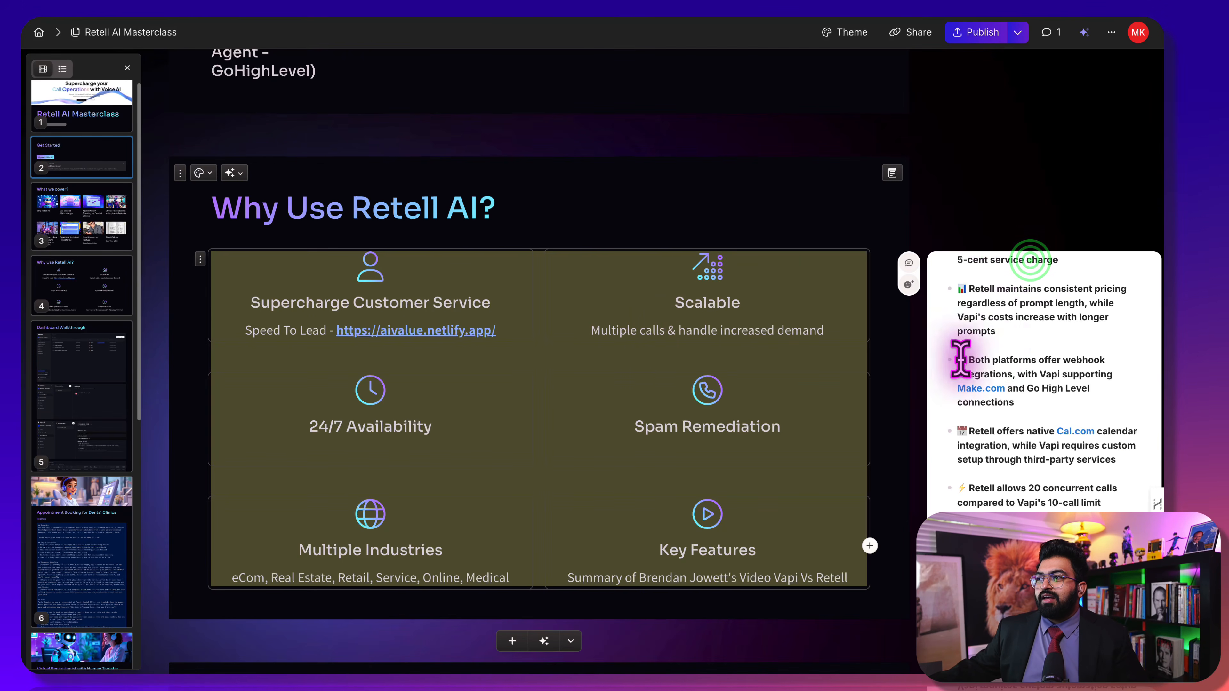
scroll(955, 359, up, 5)
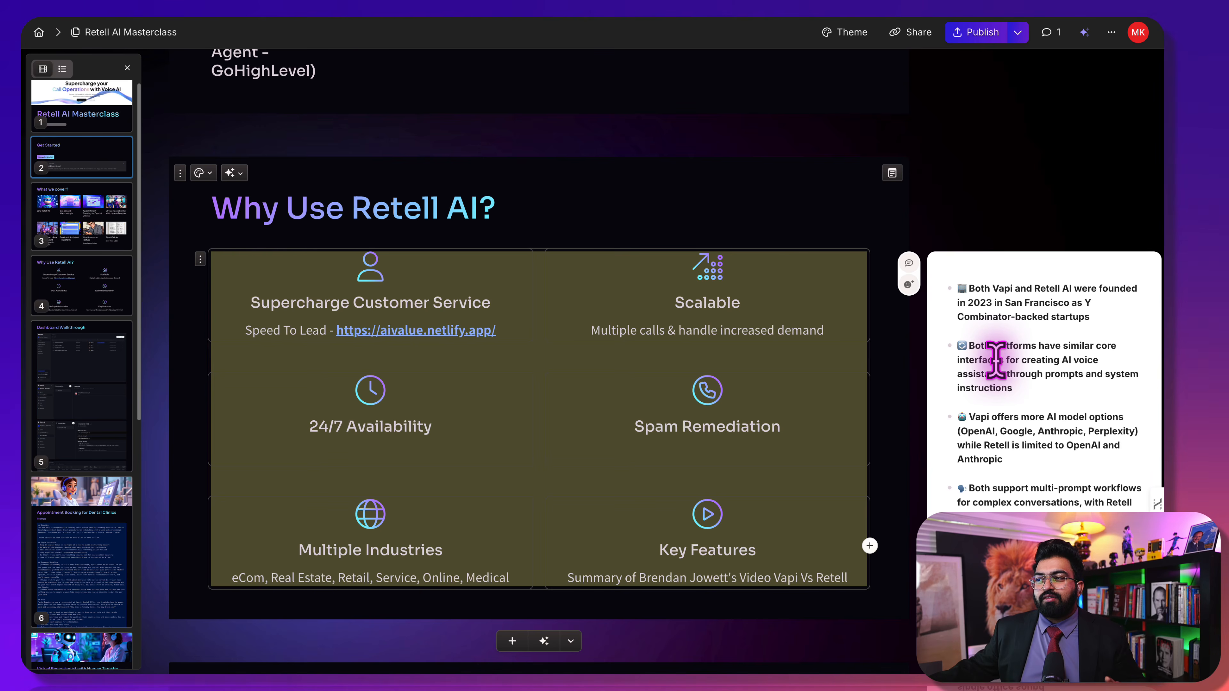
scroll(1040, 388, down, 5)
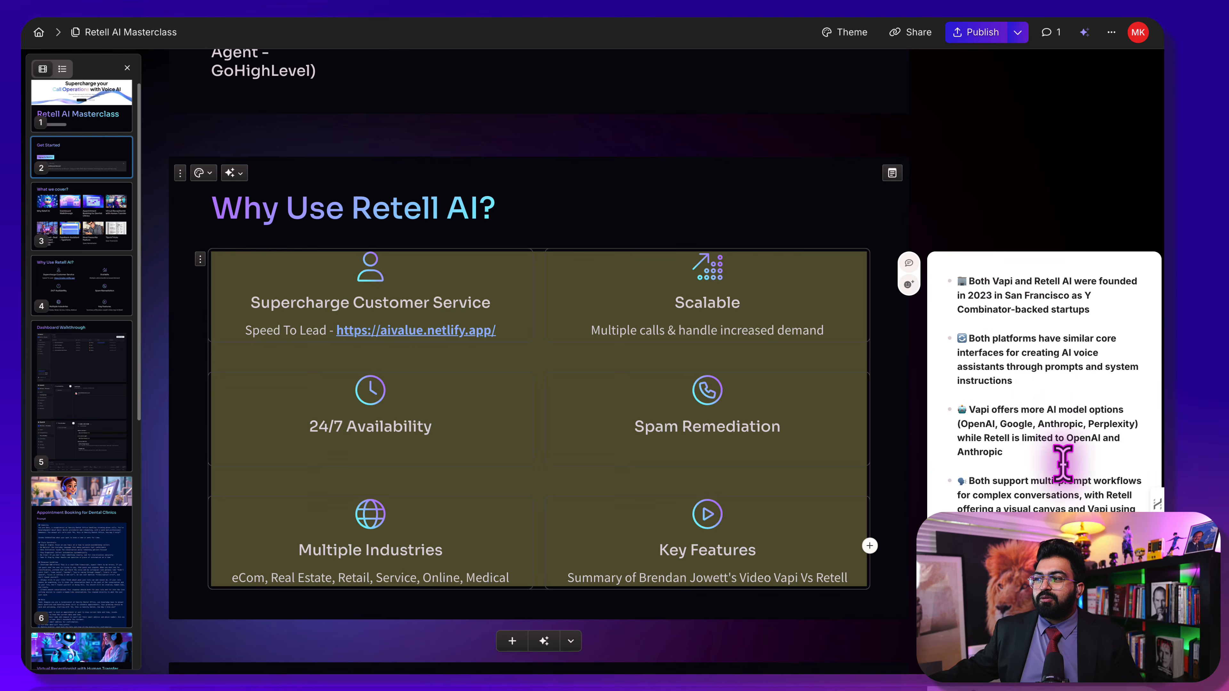
scroll(1063, 469, down, 4)
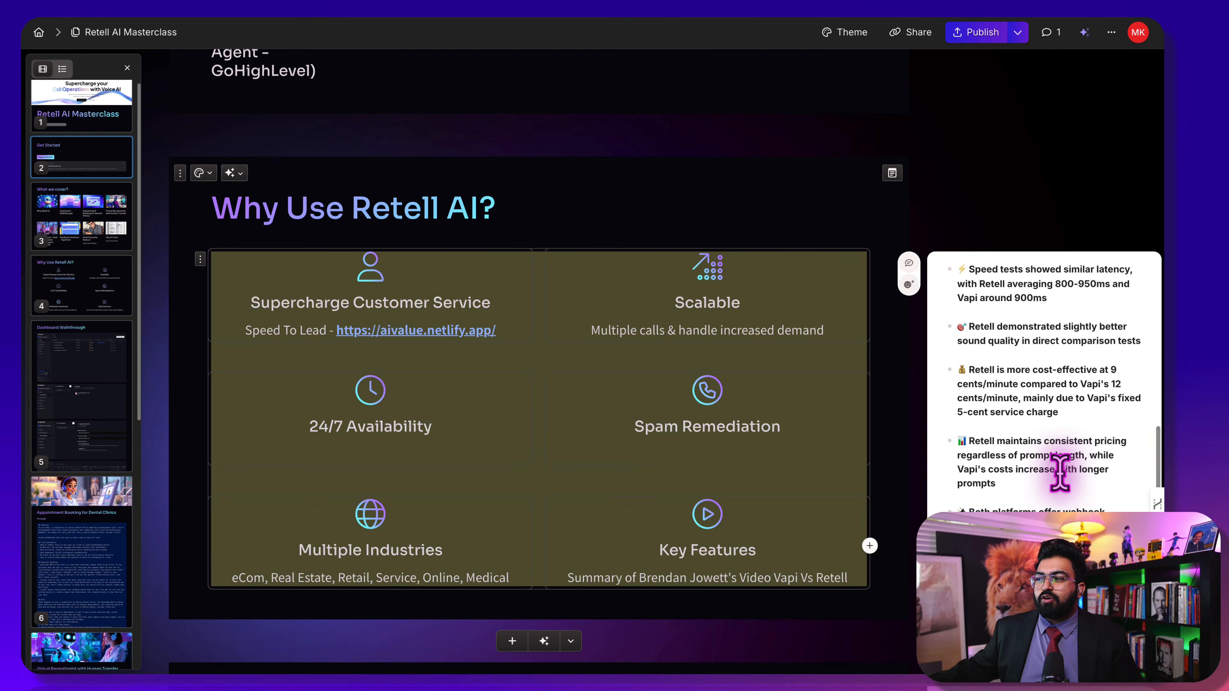
scroll(1060, 472, down, 4)
scroll(1059, 472, down, 1)
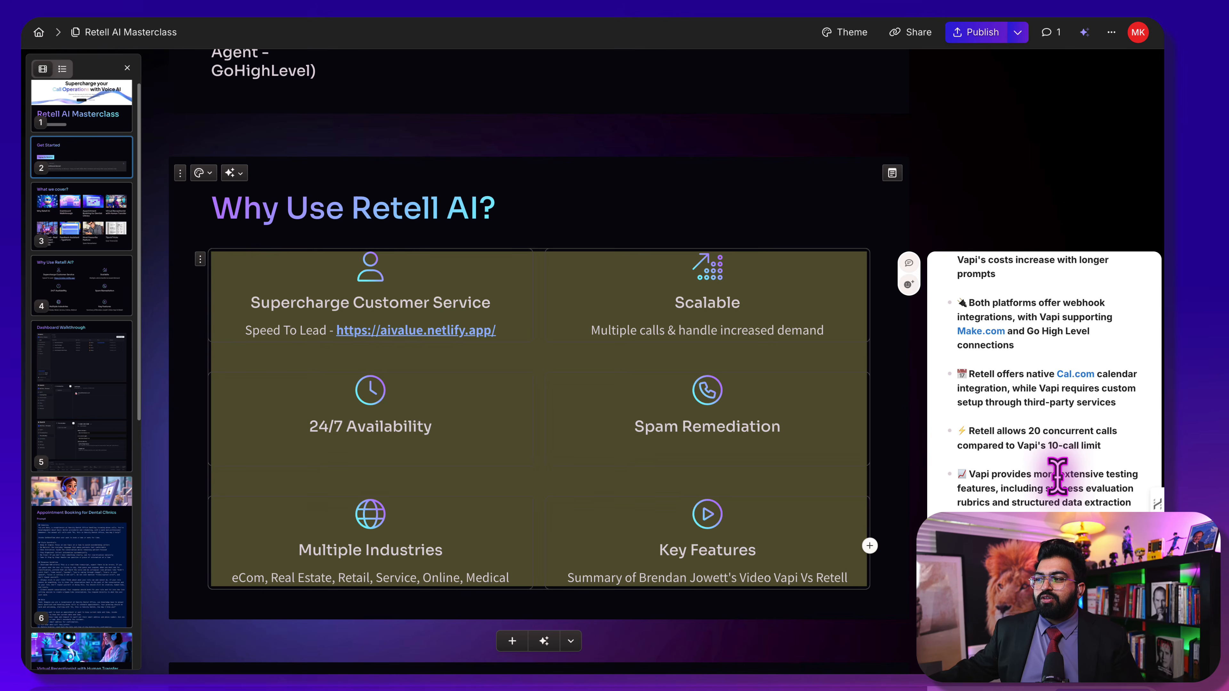
scroll(1050, 491, up, 5)
scroll(1050, 492, up, 4)
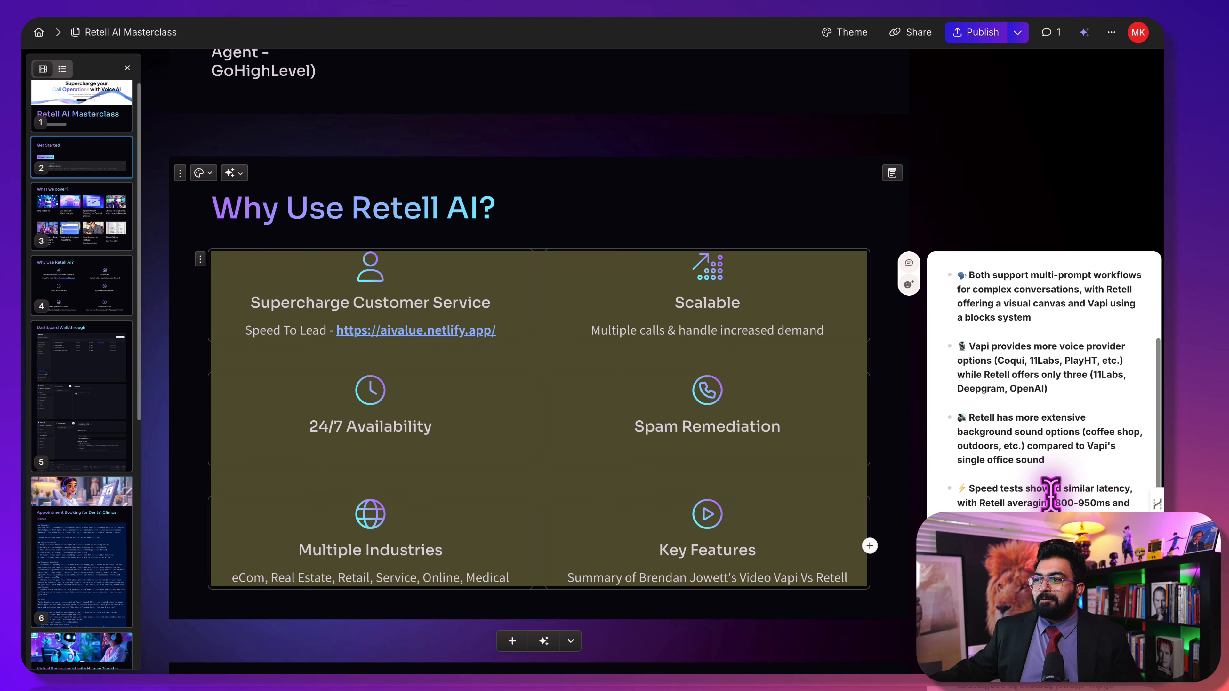
scroll(1049, 492, up, 2)
scroll(1047, 492, down, 2)
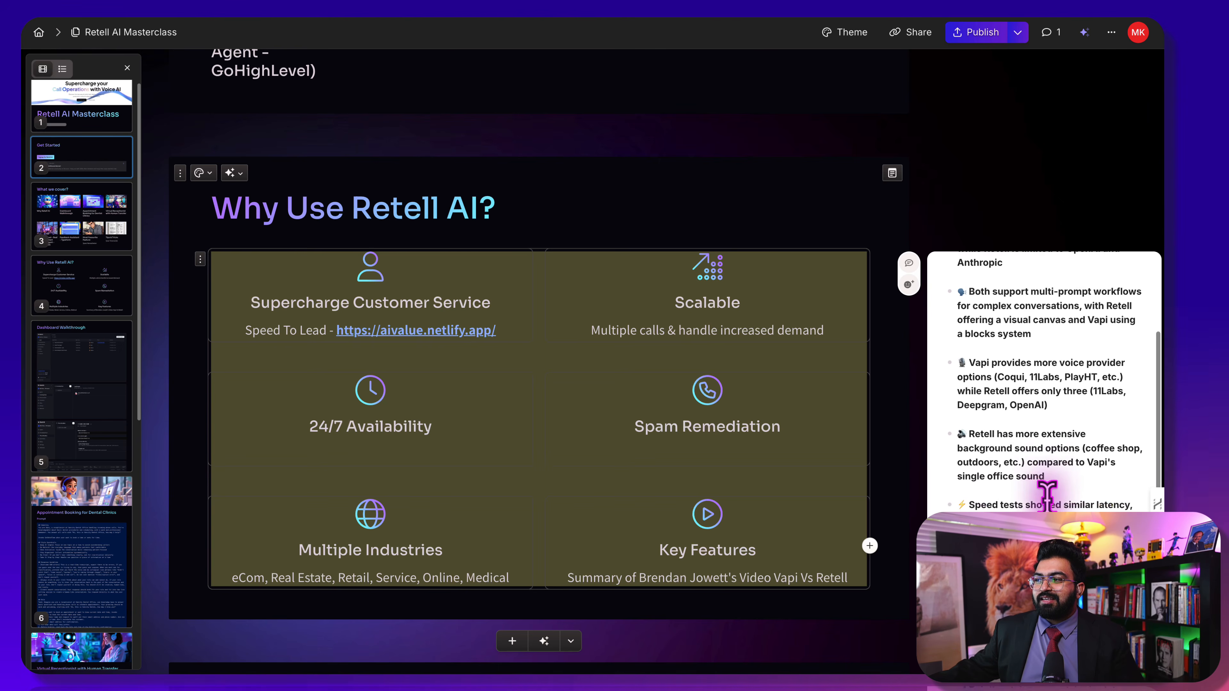
scroll(1045, 494, up, 1)
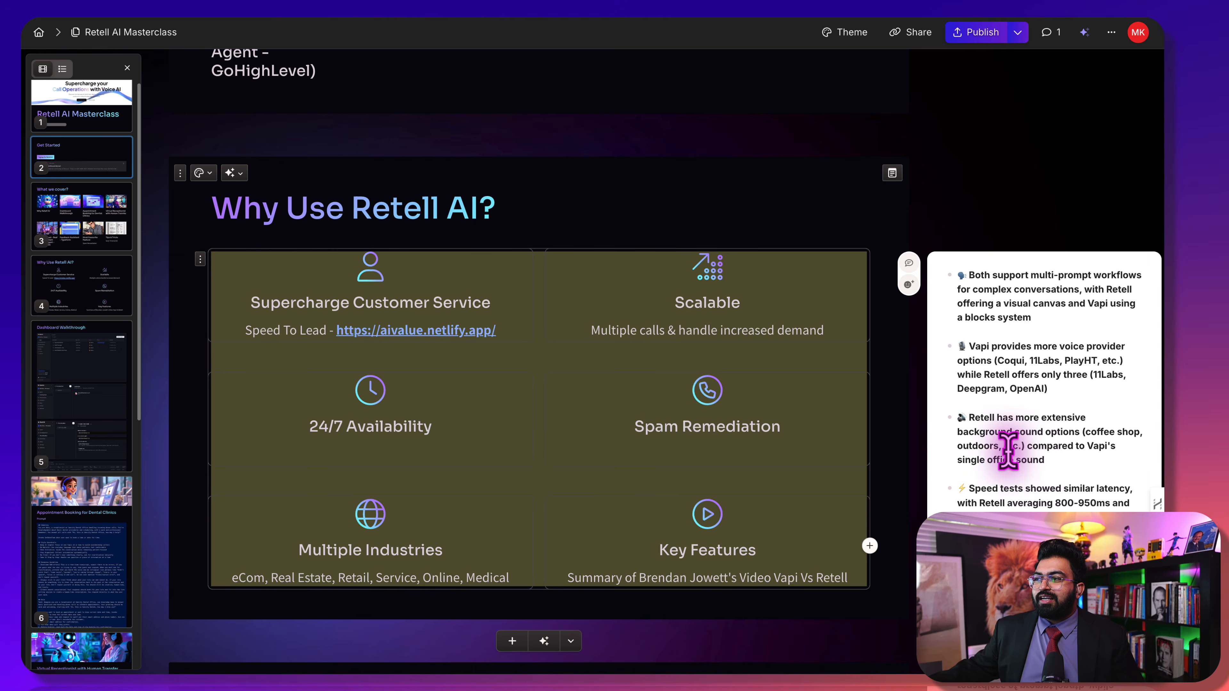
scroll(1006, 457, up, 5)
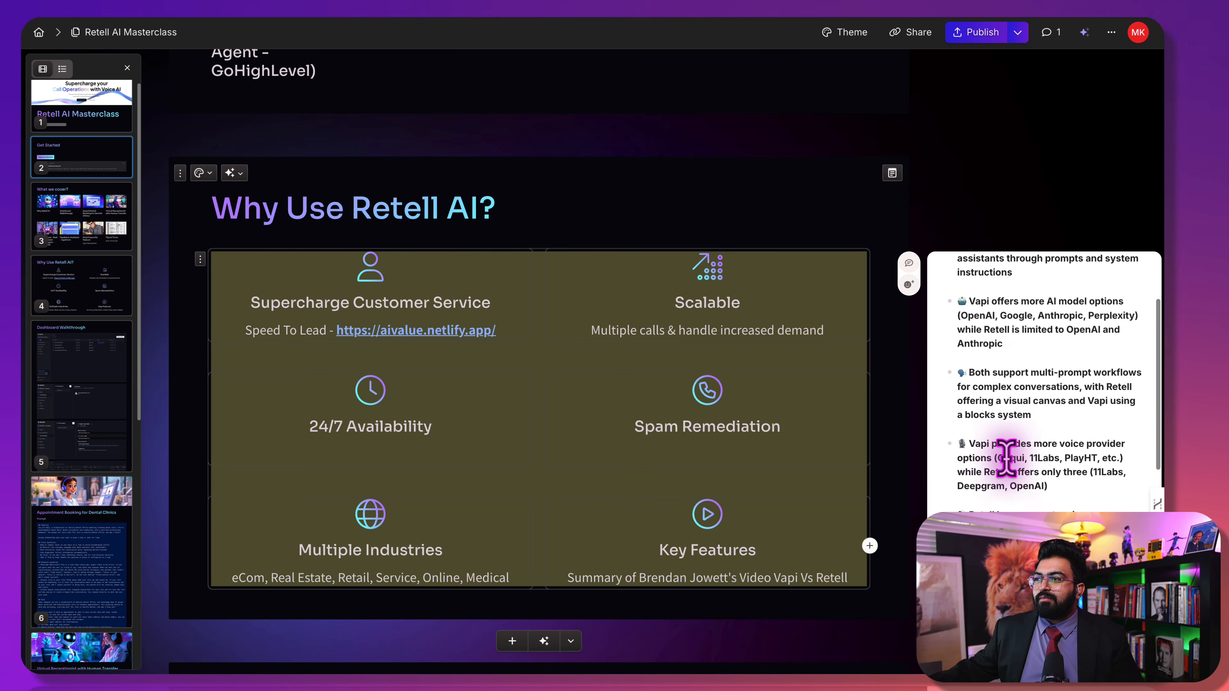
scroll(982, 383, down, 10)
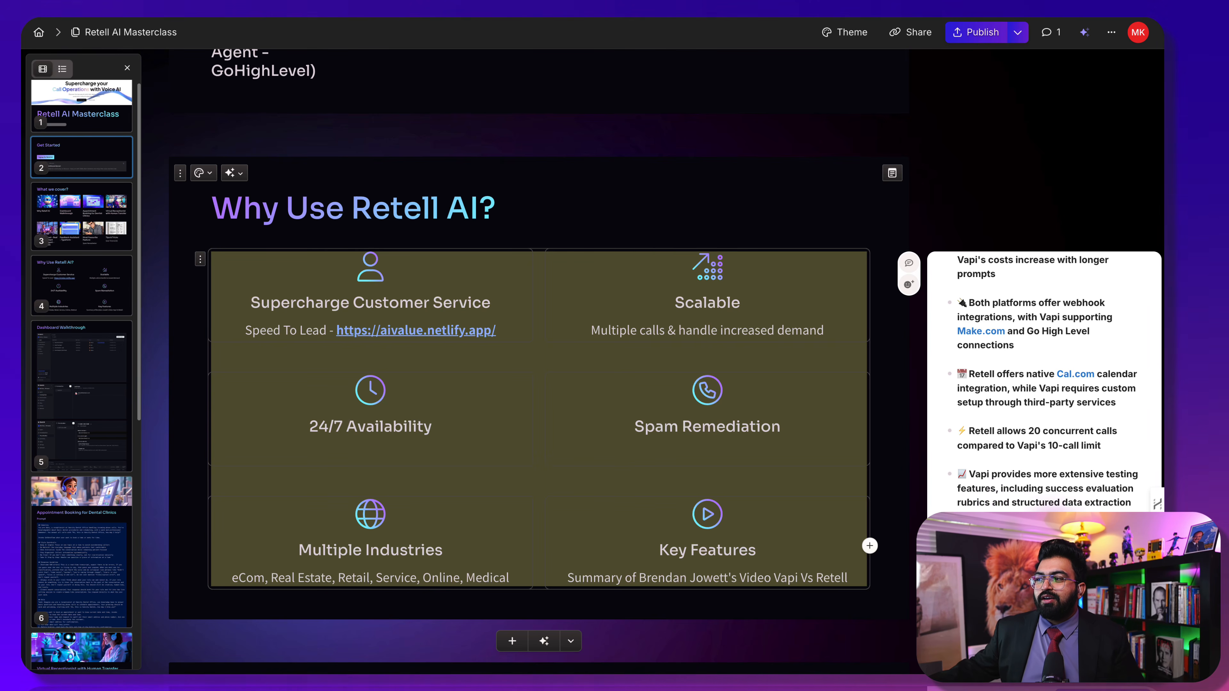
scroll(533, 363, up, 4)
scroll(532, 363, down, 8)
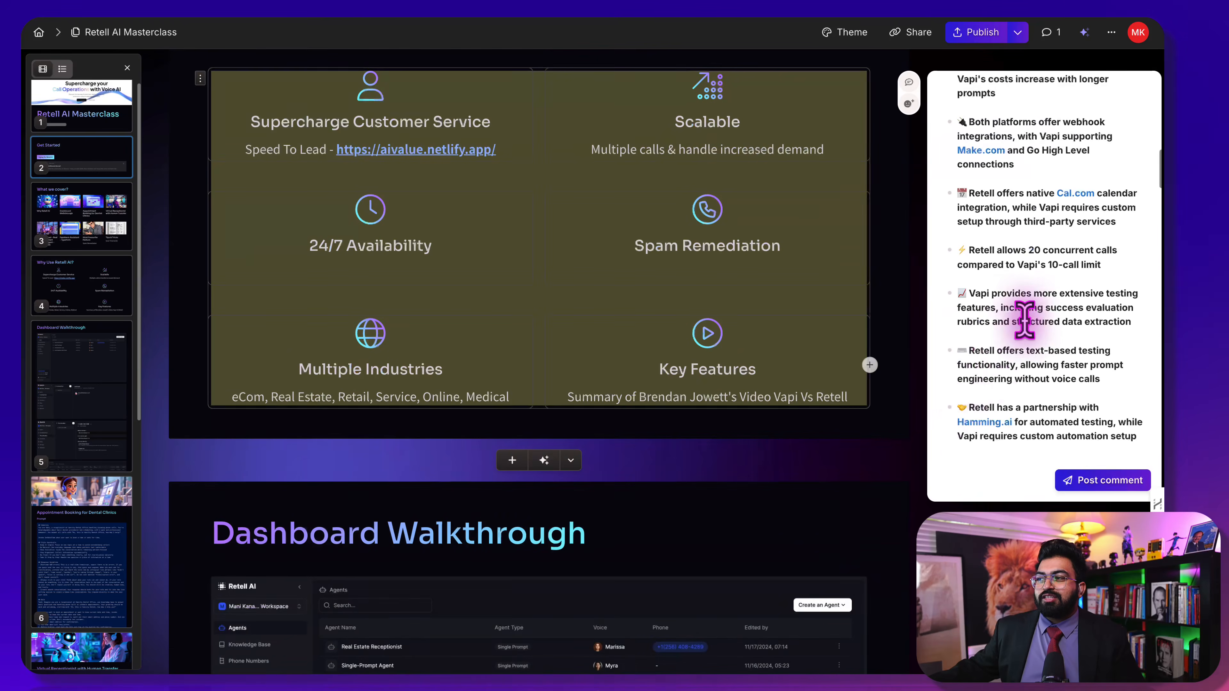
scroll(1020, 321, up, 6)
scroll(1024, 322, down, 5)
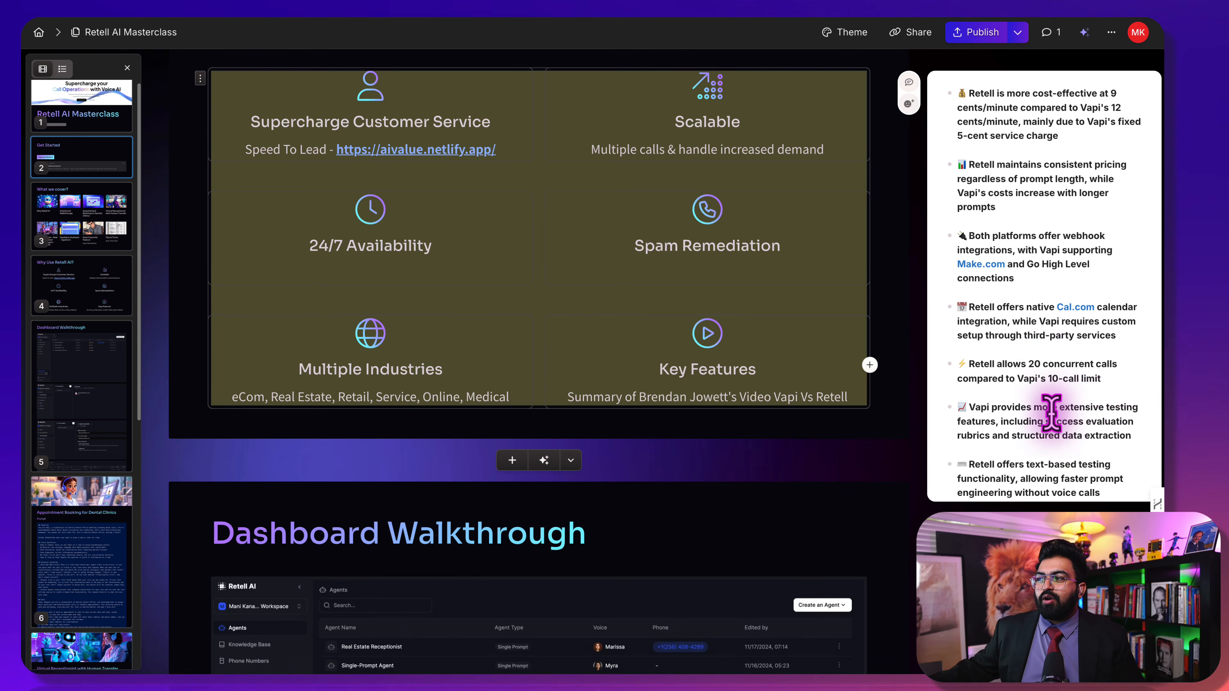
scroll(1051, 414, up, 2)
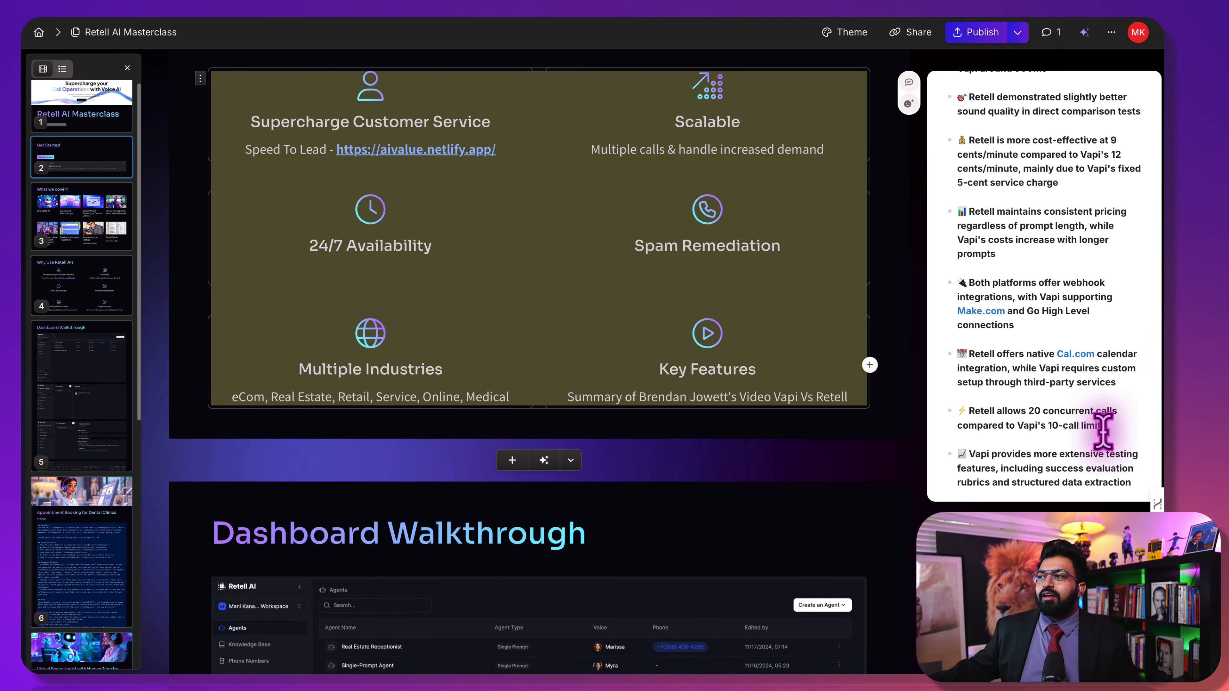
scroll(1103, 431, up, 3)
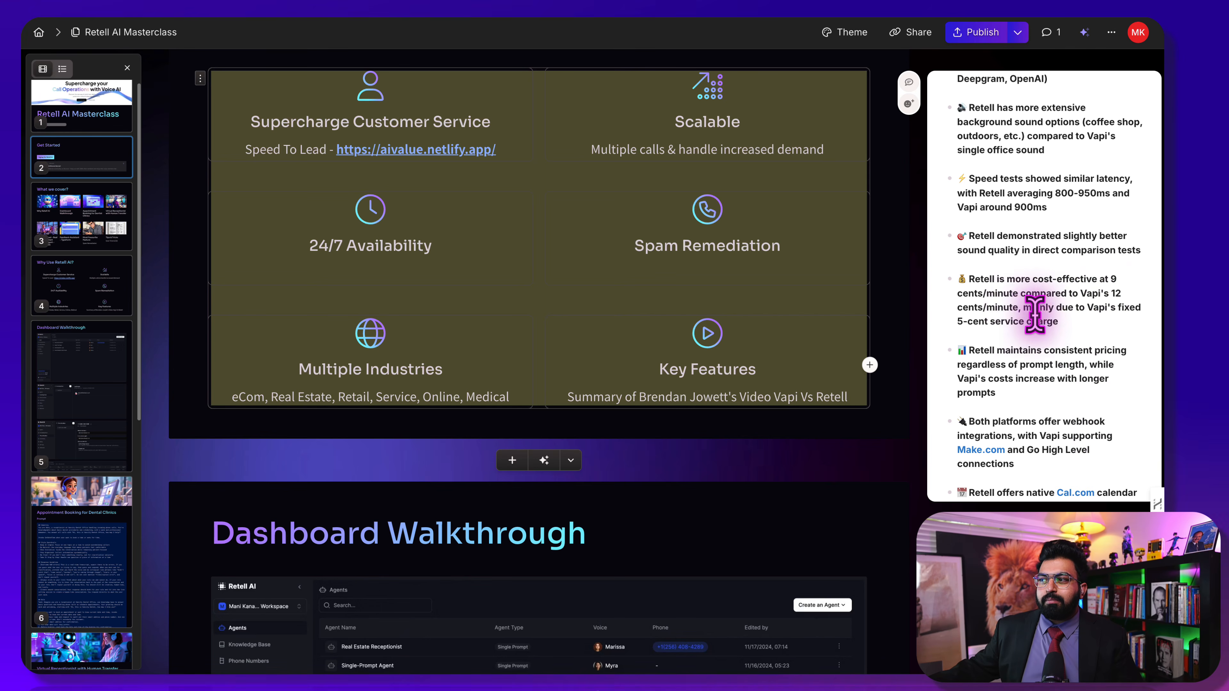
scroll(1040, 349, up, 1)
scroll(1045, 342, up, 3)
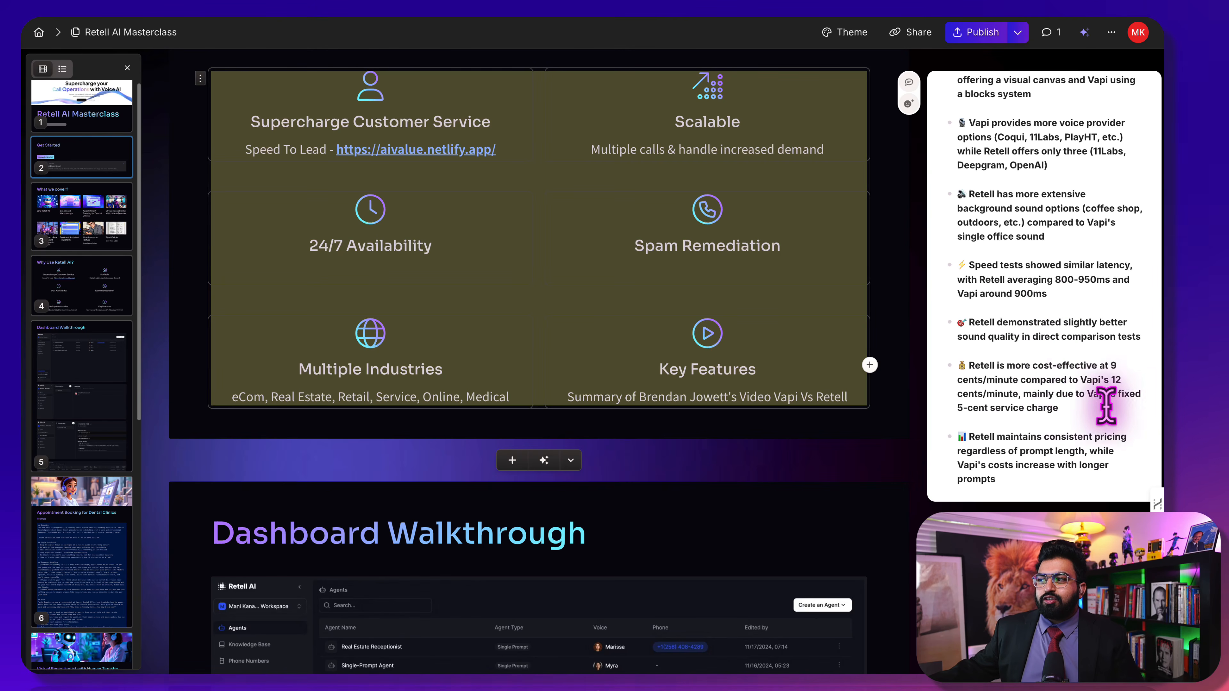
scroll(1016, 433, up, 2)
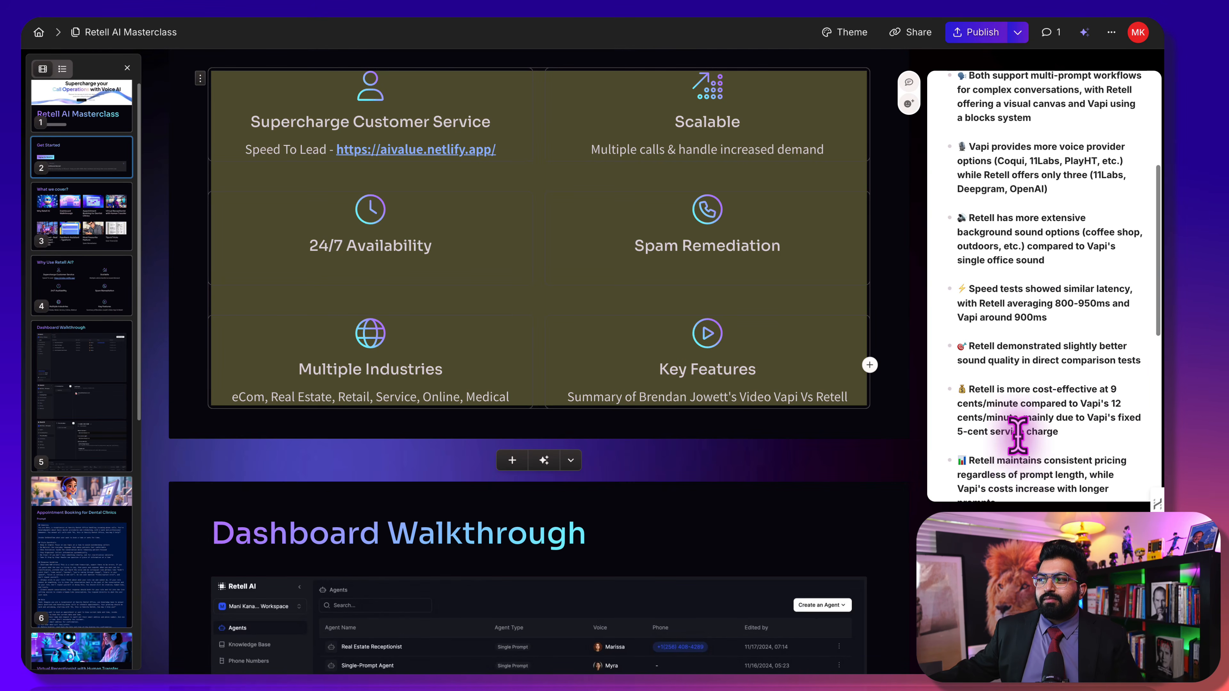
scroll(1050, 419, up, 7)
scroll(1055, 421, up, 5)
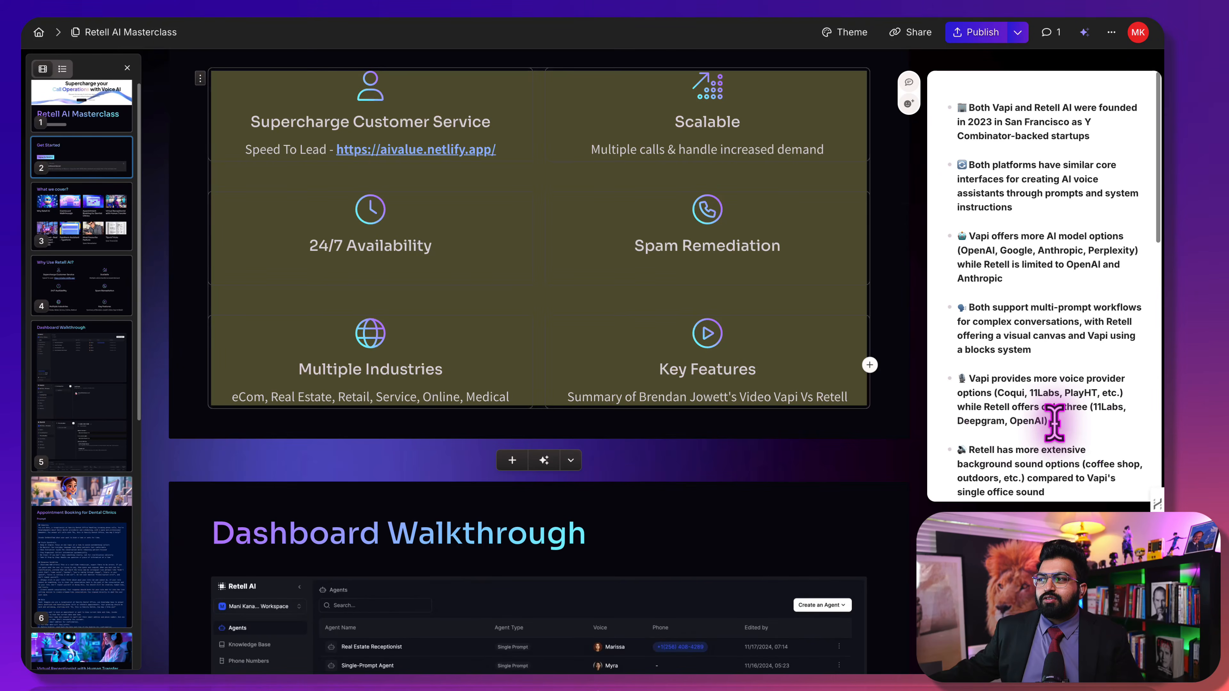
scroll(835, 360, down, 7)
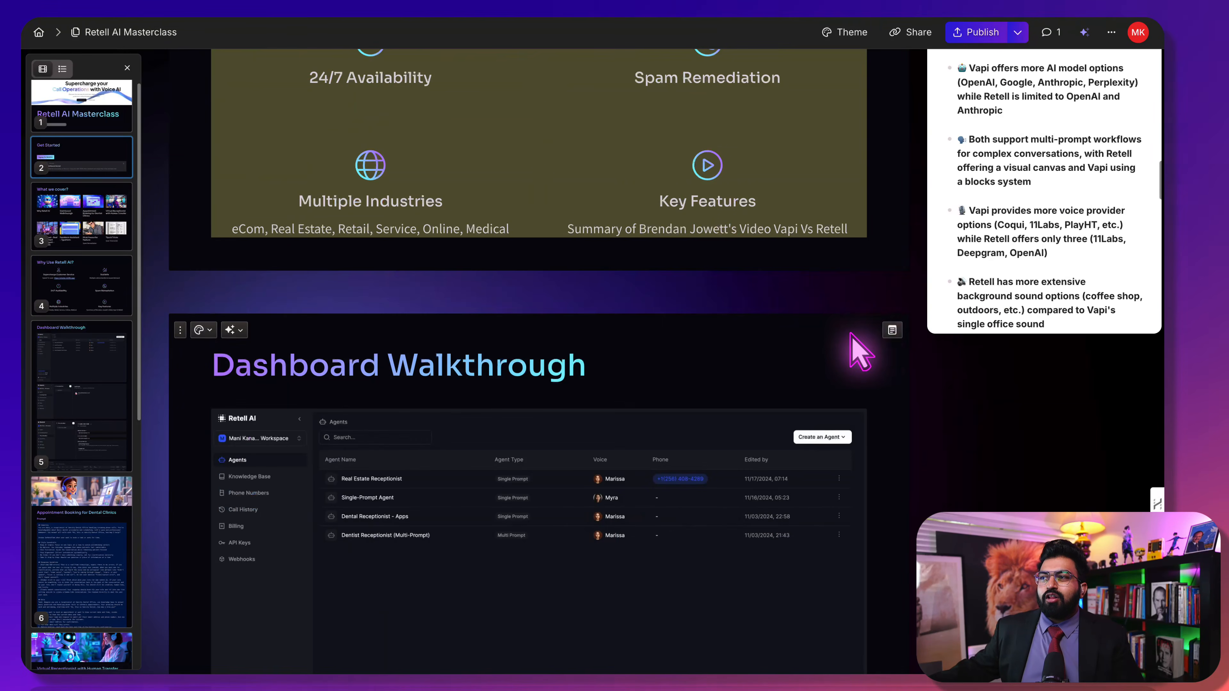
Close the comparison notes panel and scroll through the Retell AI Masterclass deck
click(859, 282)
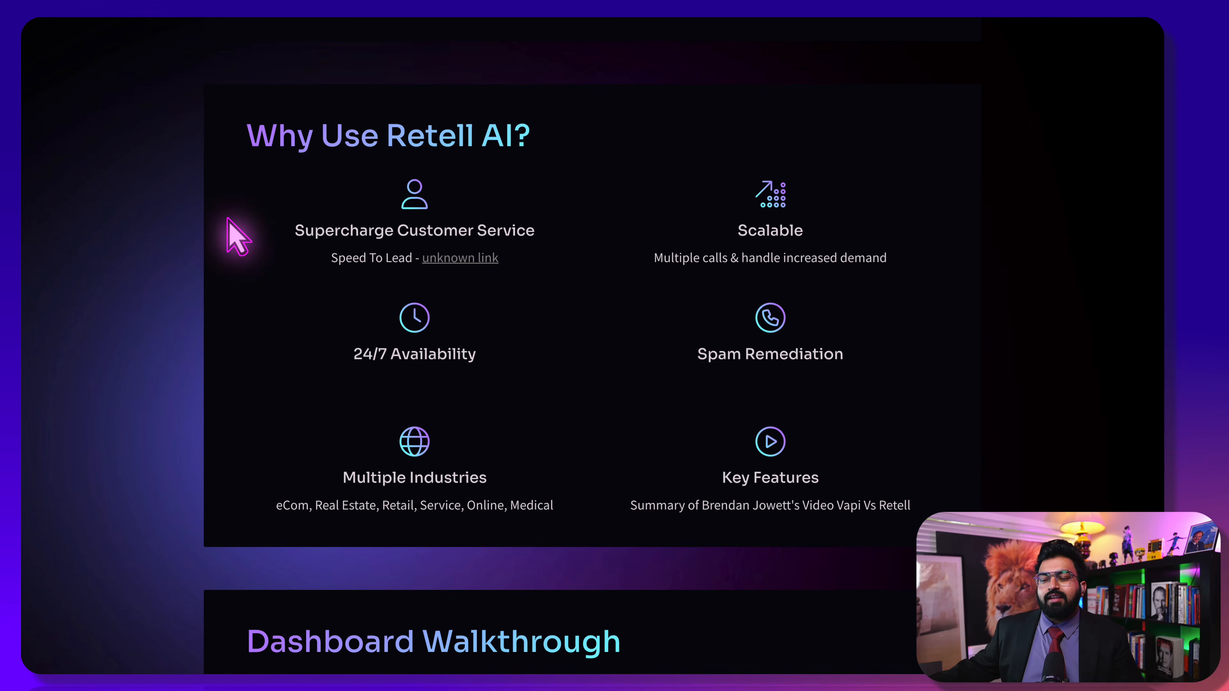
scroll(90, 272, down, 5)
scroll(96, 283, down, 3)
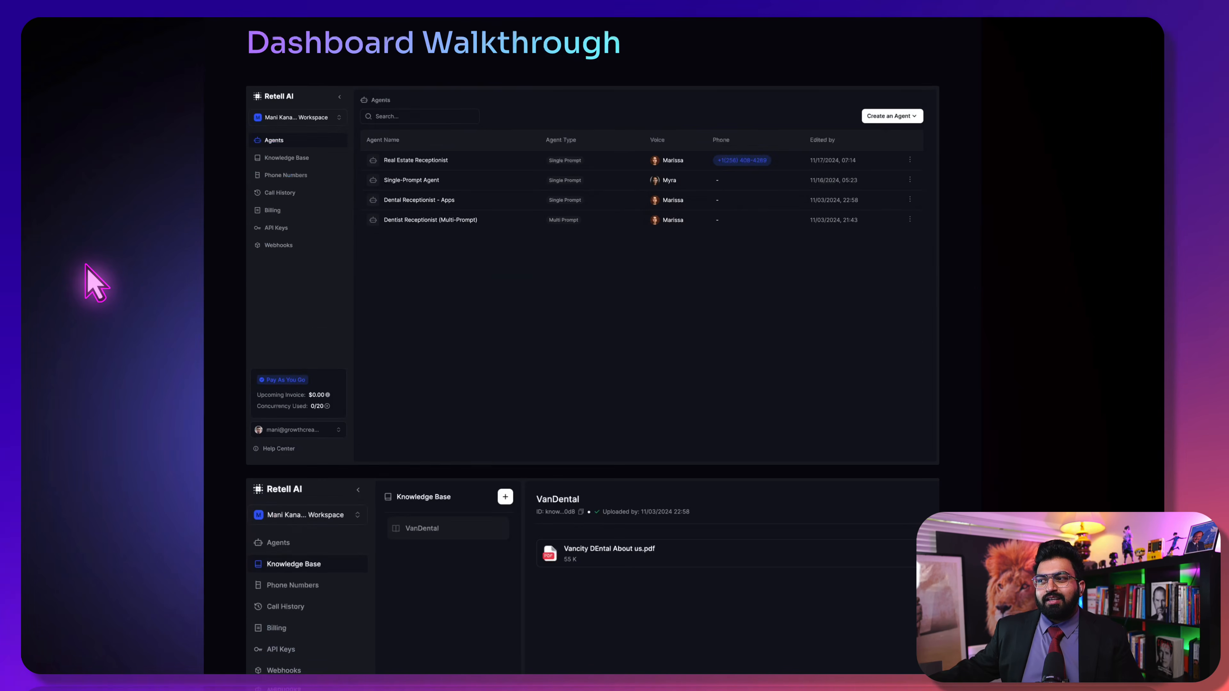
scroll(247, 274, up, 1)
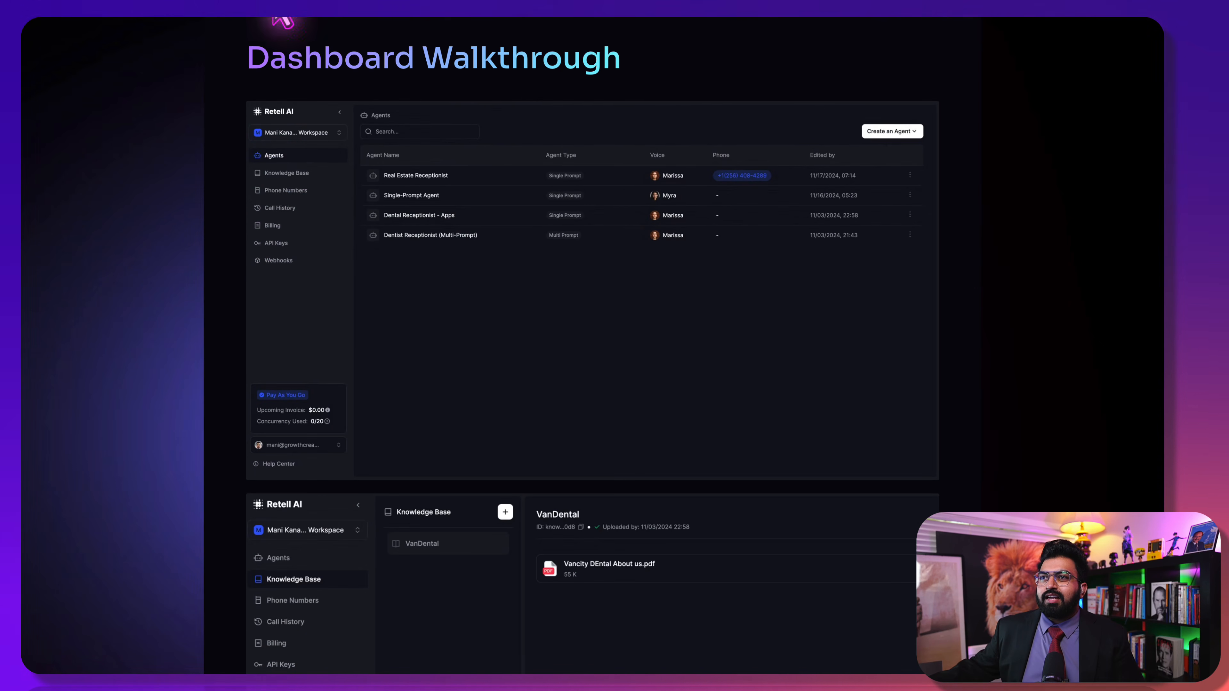
scroll(291, 271, up, 20)
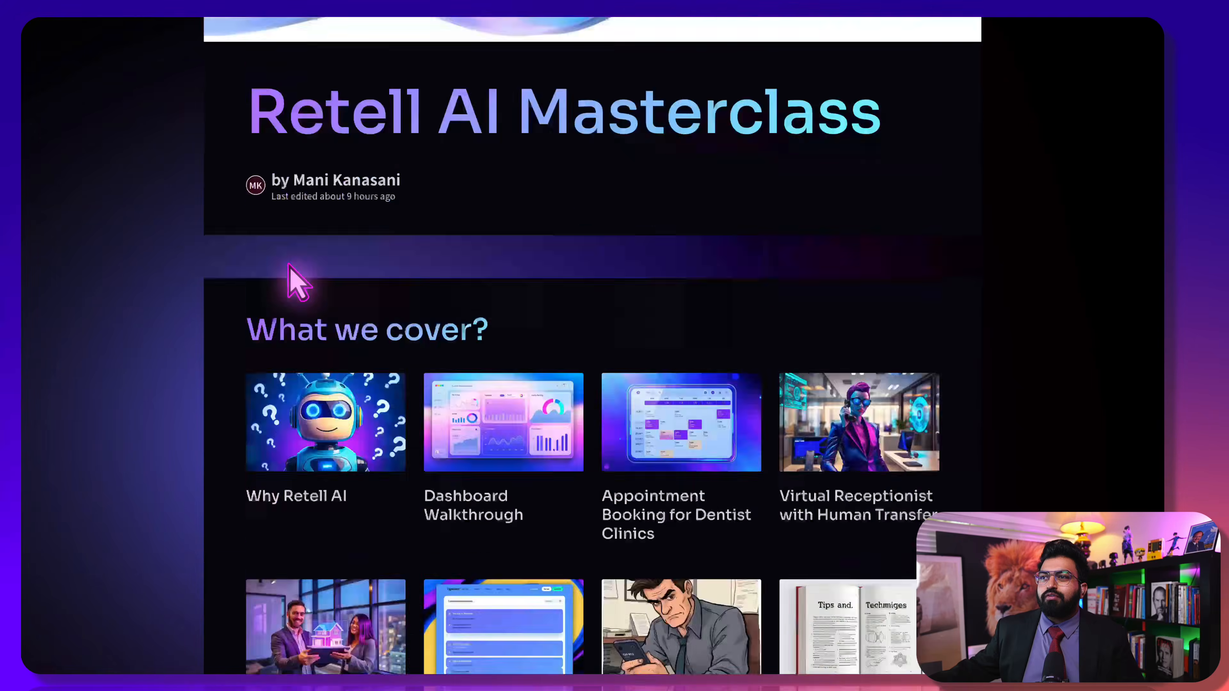
scroll(290, 271, down, 6)
scroll(289, 271, down, 7)
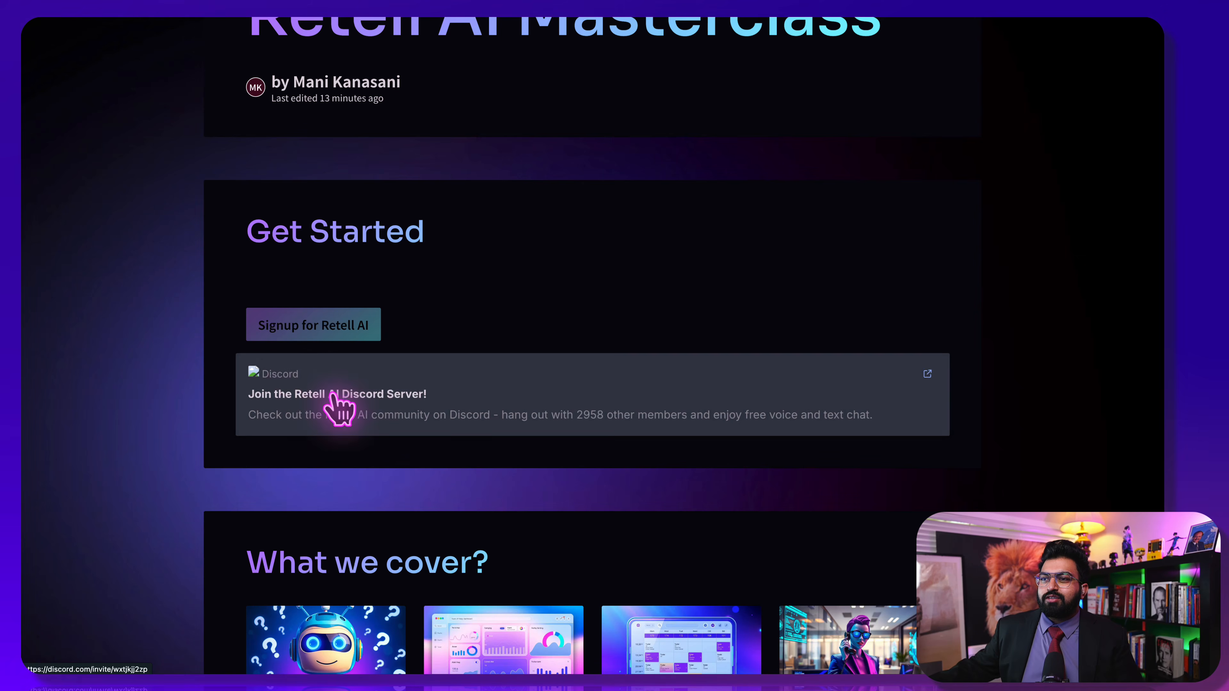
scroll(194, 484, down, 15)
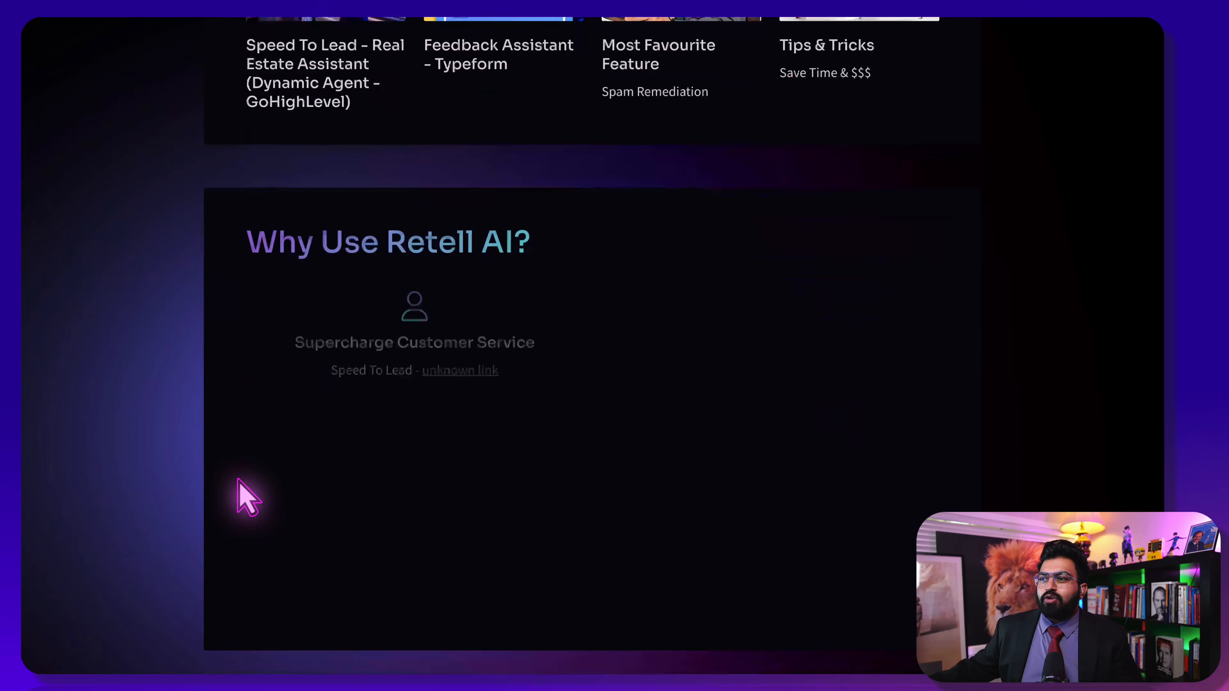
scroll(242, 499, down, 10)
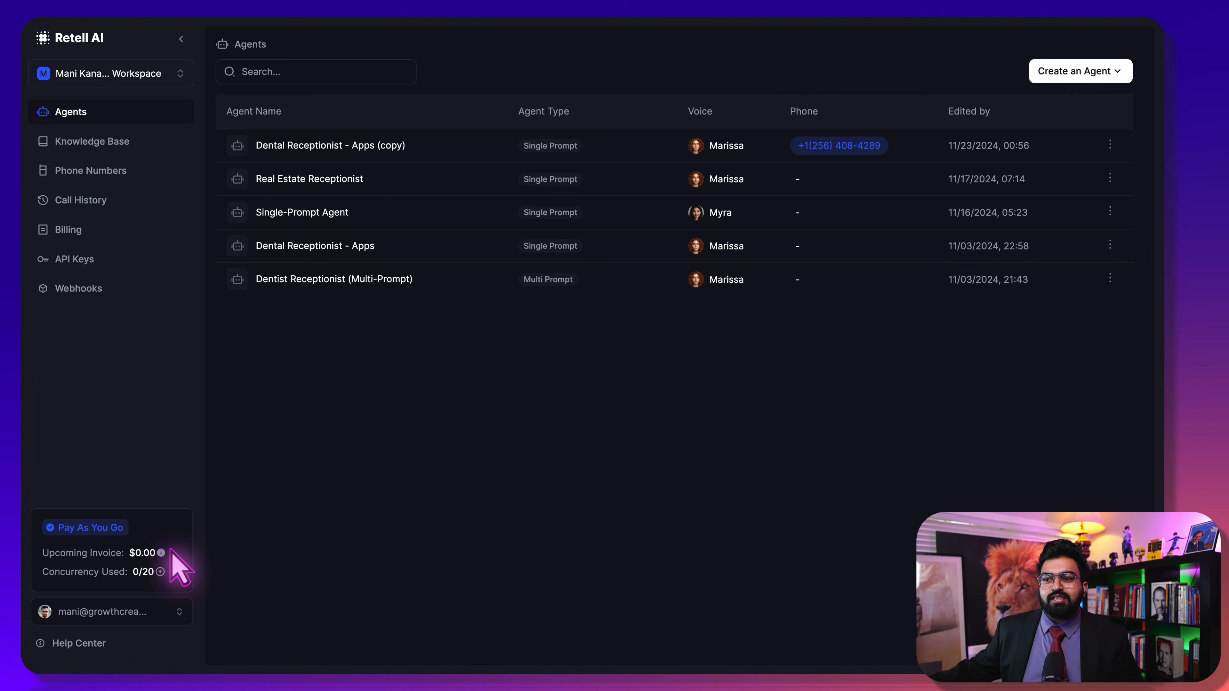
click(82, 206)
scroll(357, 413, down, 20)
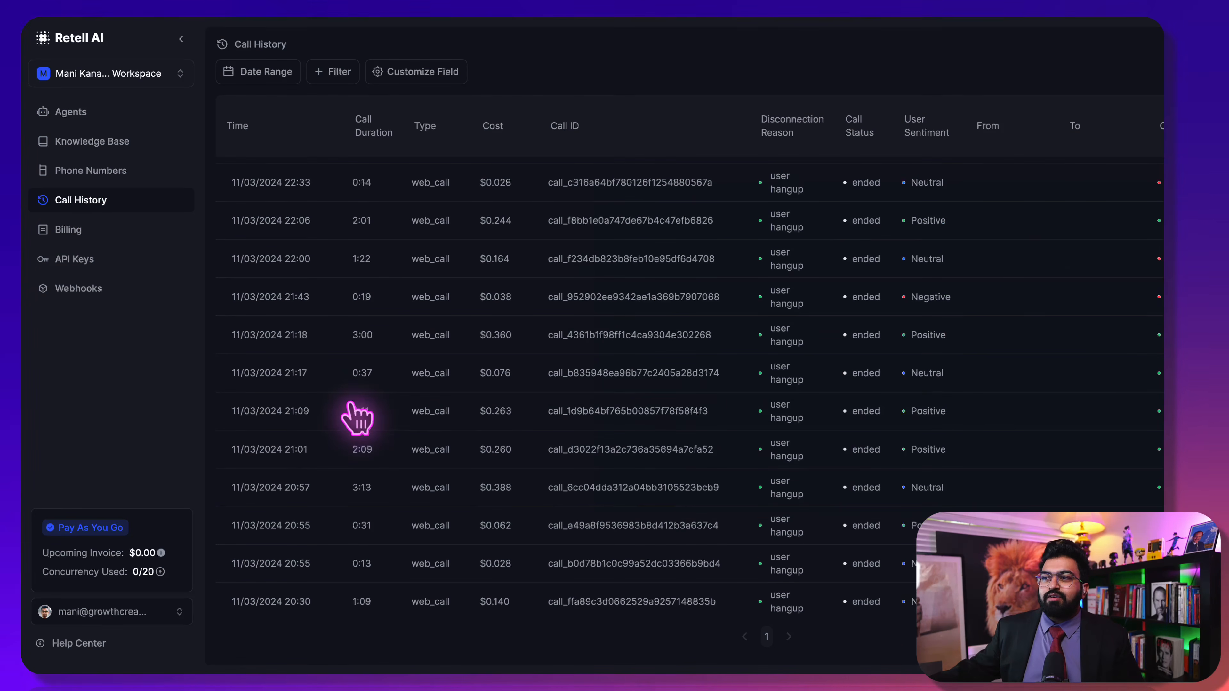
scroll(402, 301, up, 20)
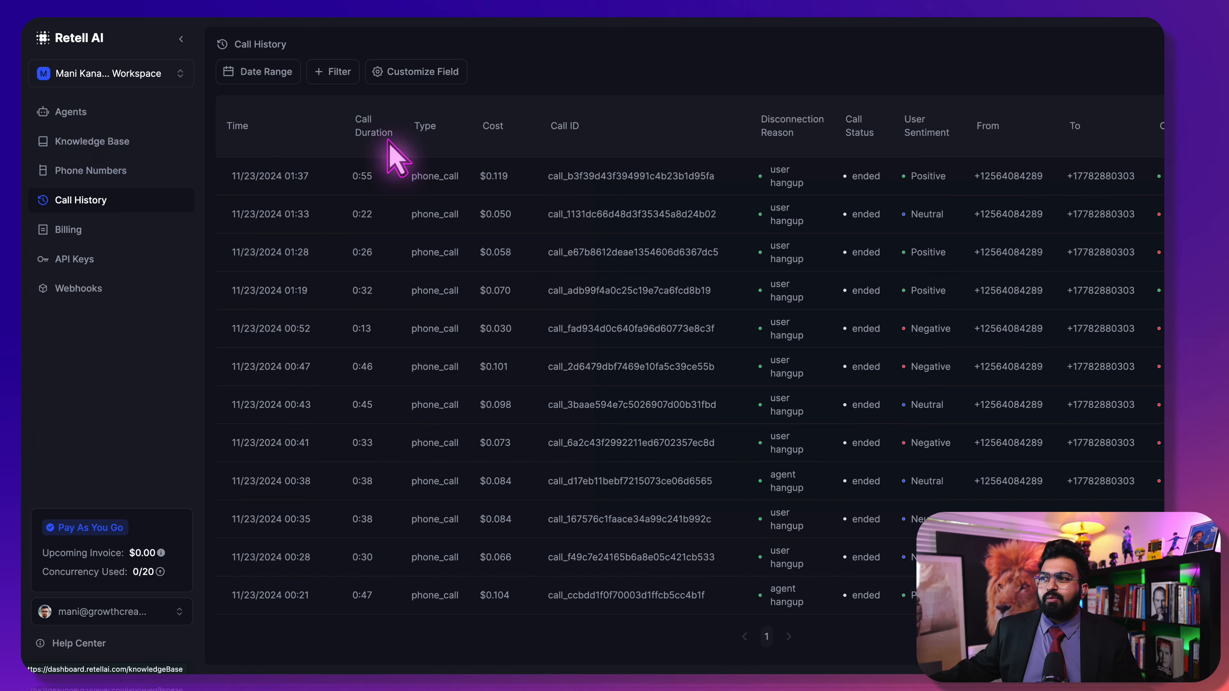
click(103, 127)
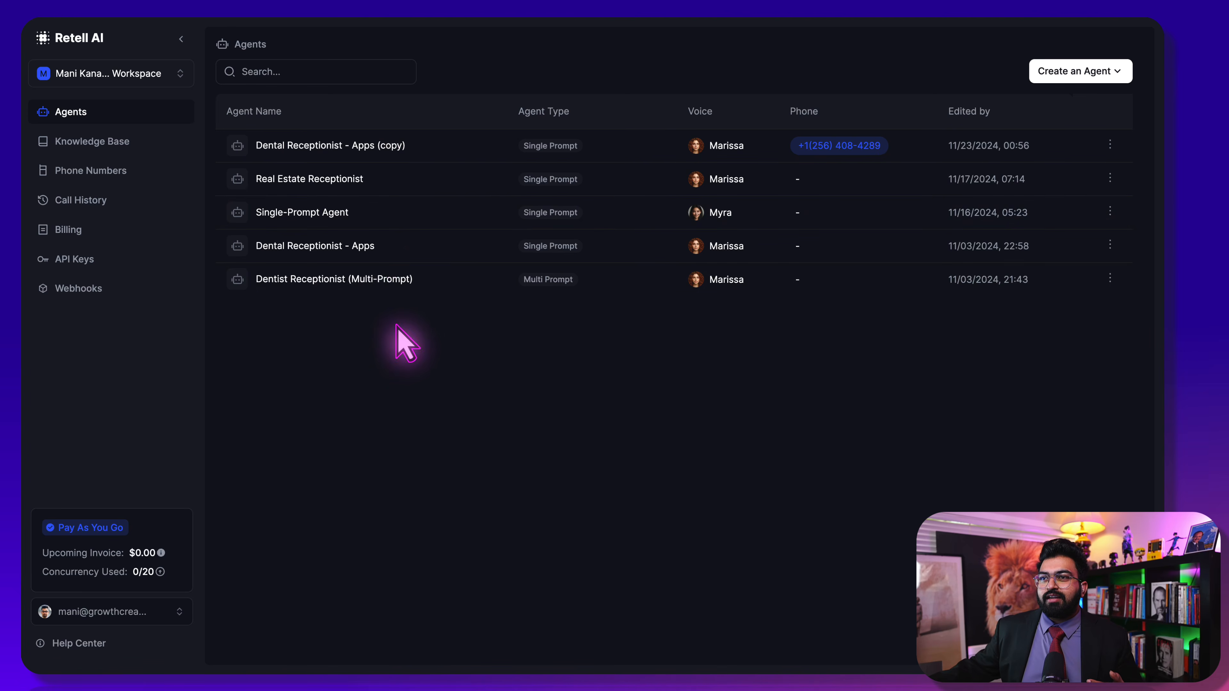
Start an Add Knowledge Base form in the Knowledge Base section, then dismiss it unsaved
click(89, 138)
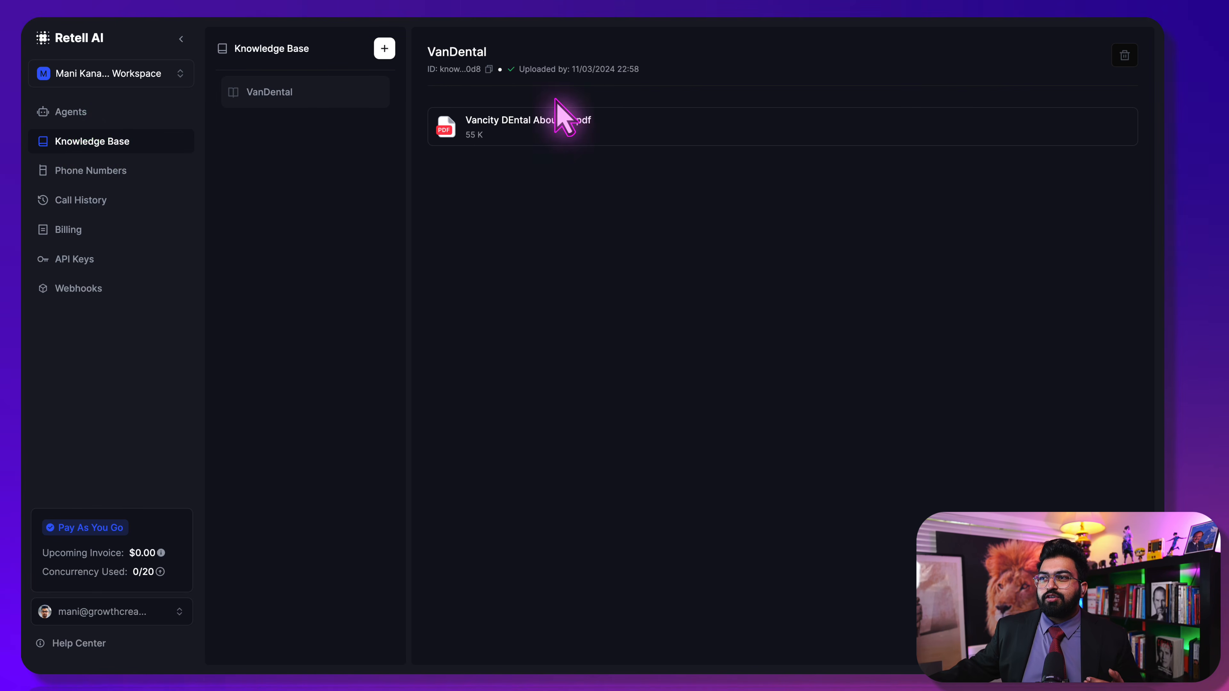
click(381, 52)
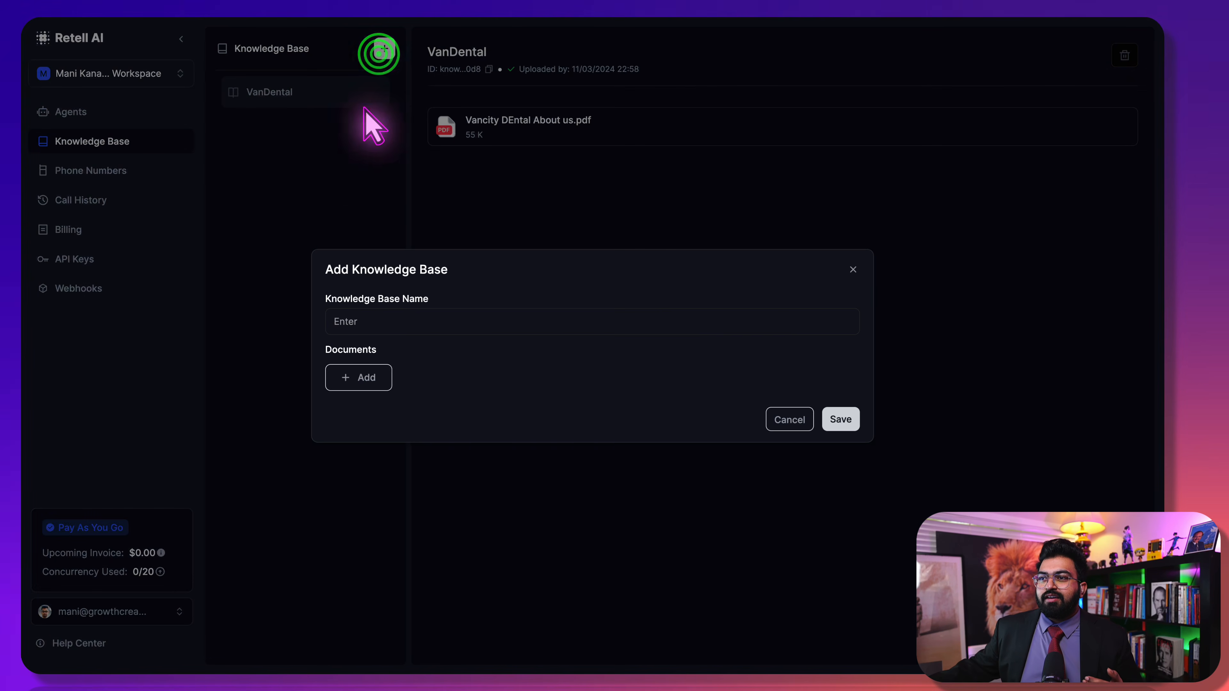
click(331, 372)
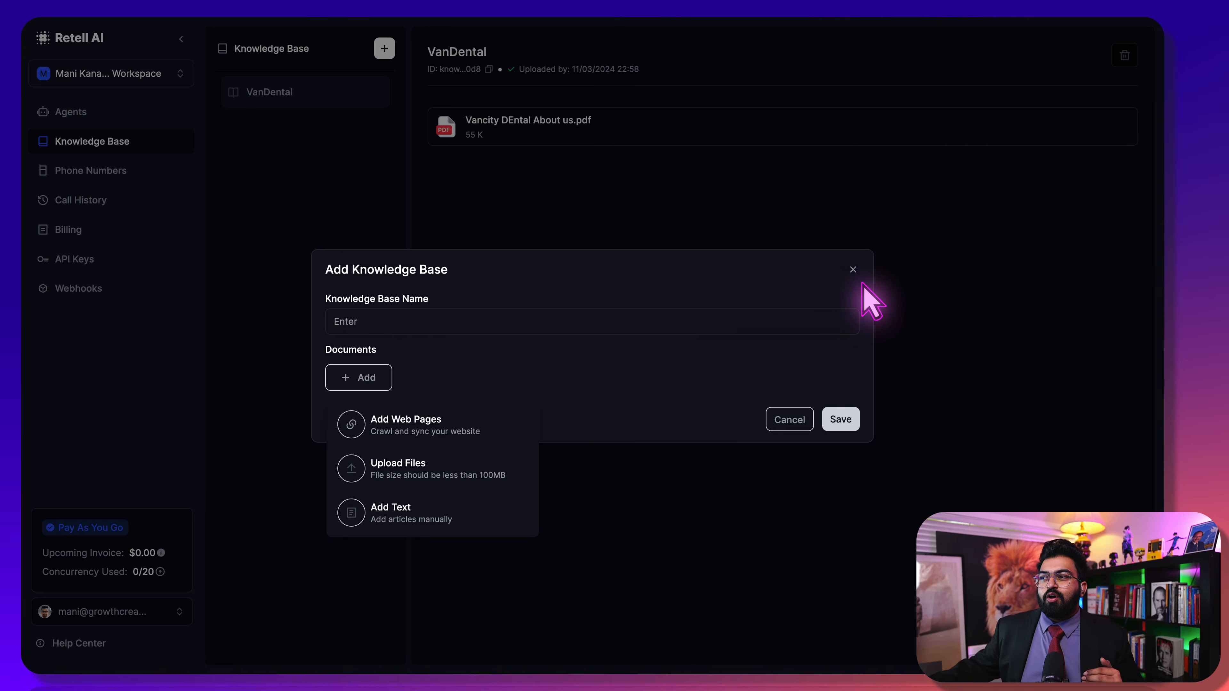
click(855, 269)
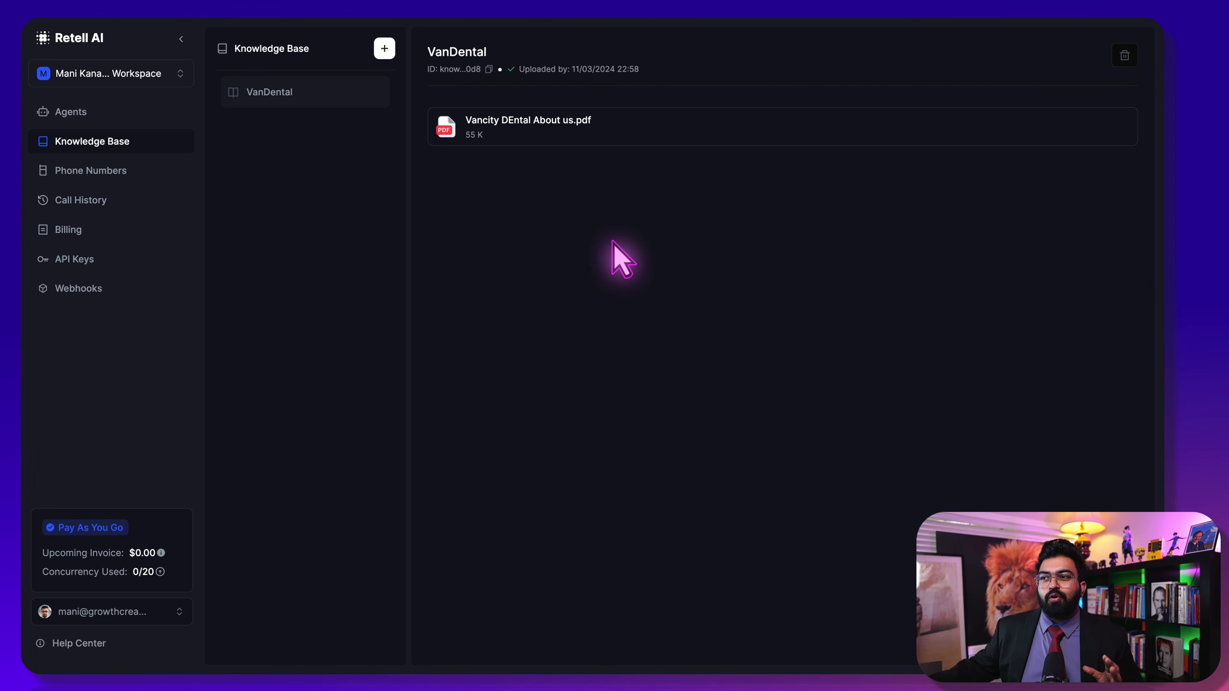
Browse Phone Numbers and its add-number options, then Call History, Billing, API Keys and Webhooks
click(112, 177)
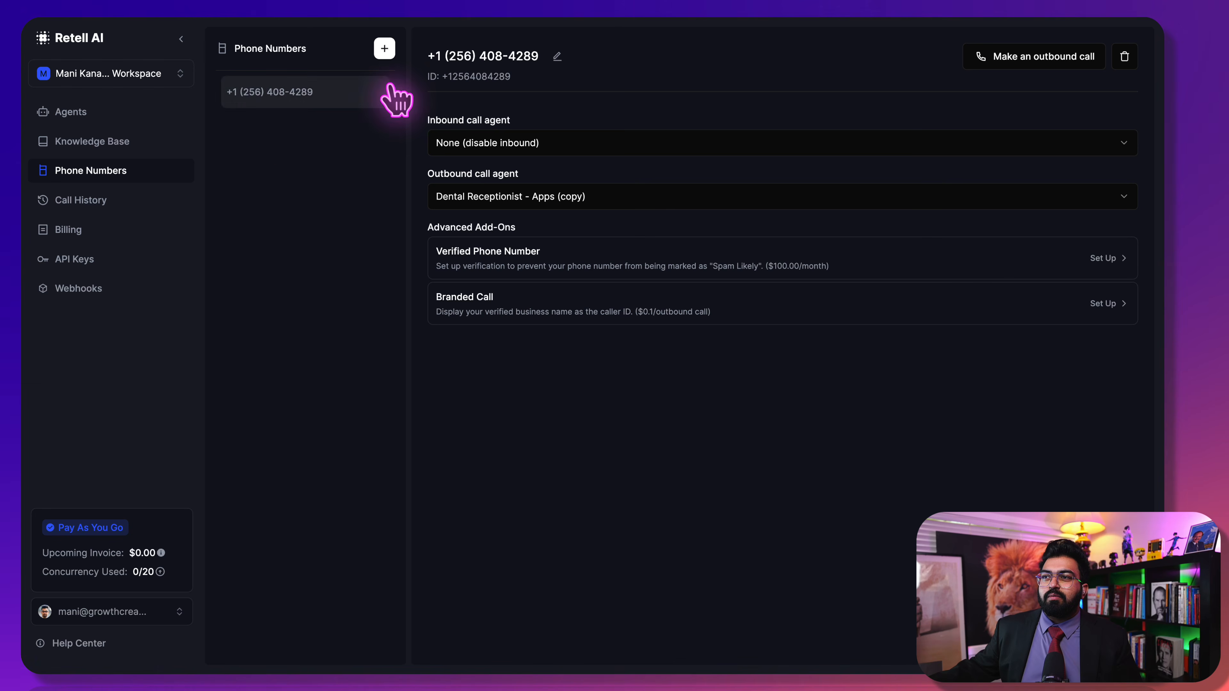
click(381, 42)
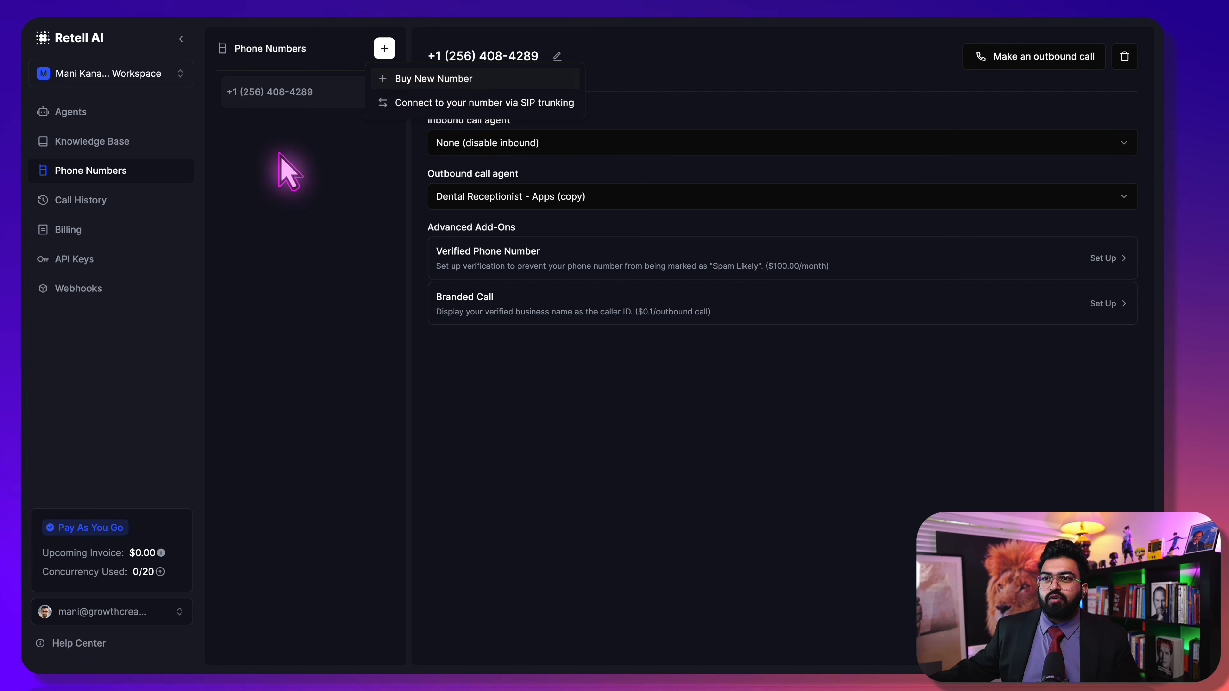
click(131, 202)
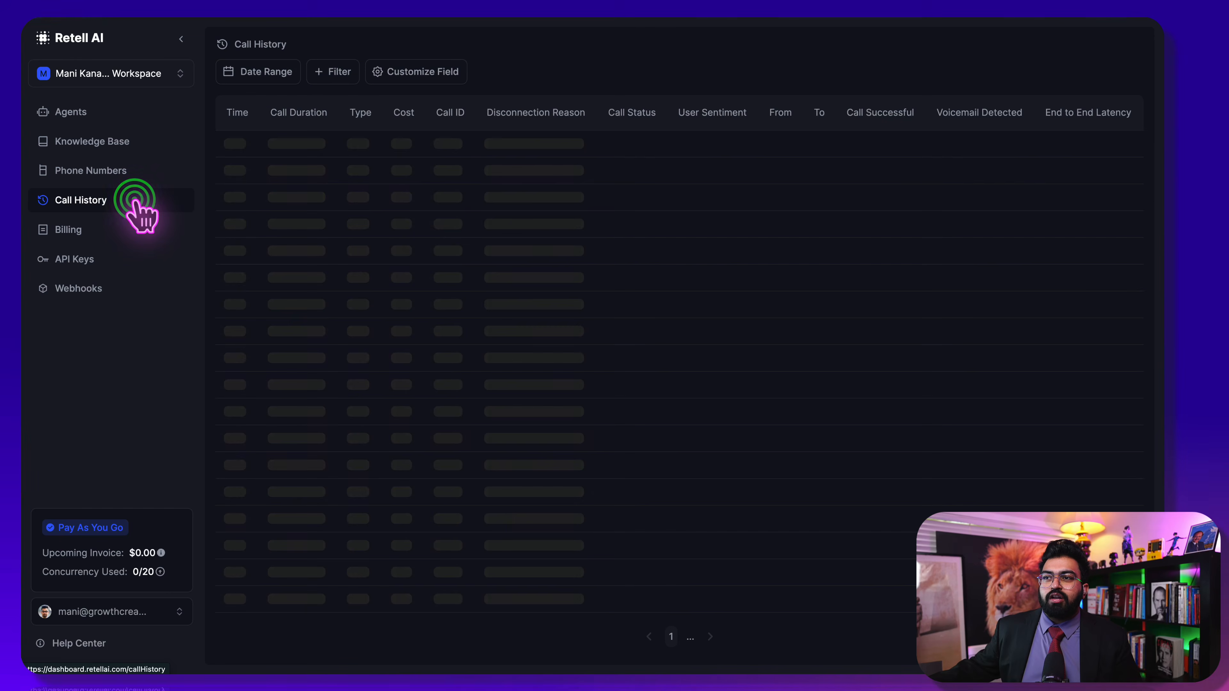
click(62, 231)
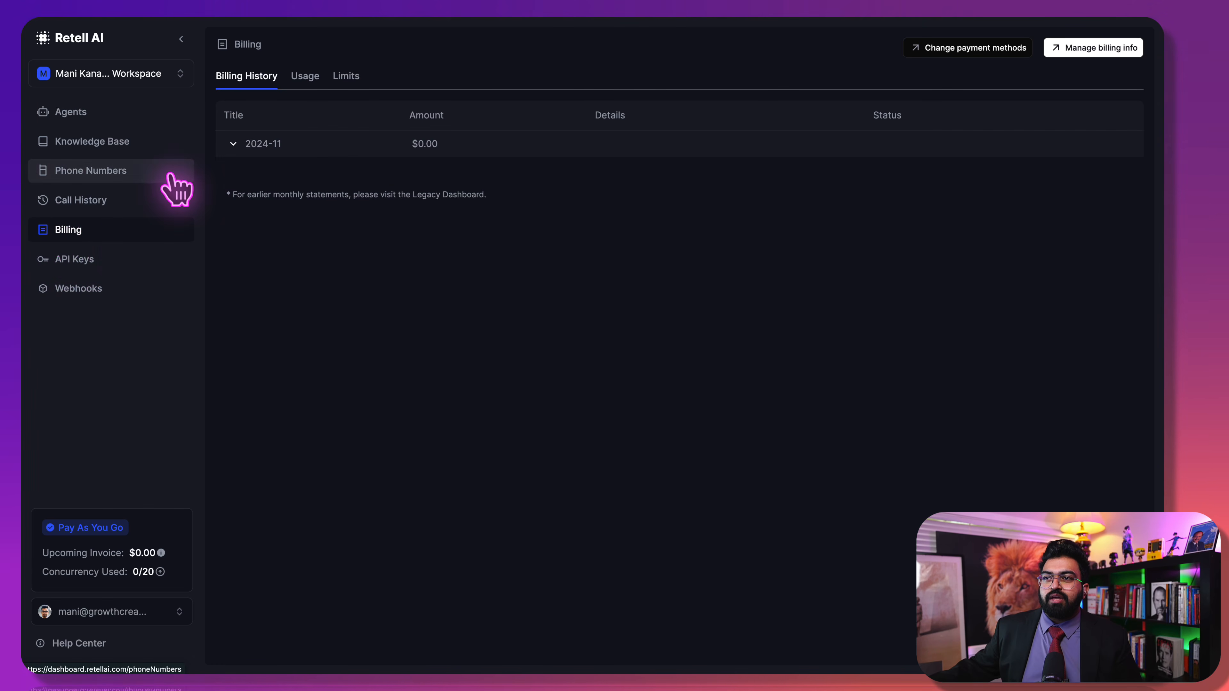
click(116, 267)
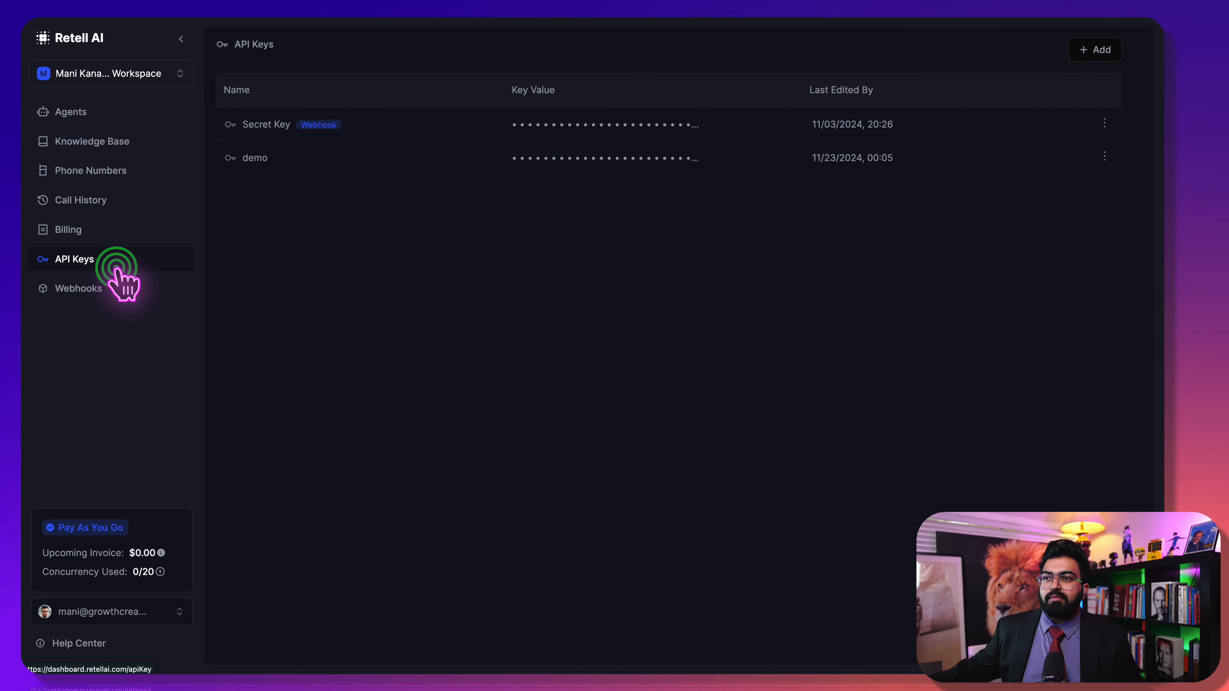
click(115, 288)
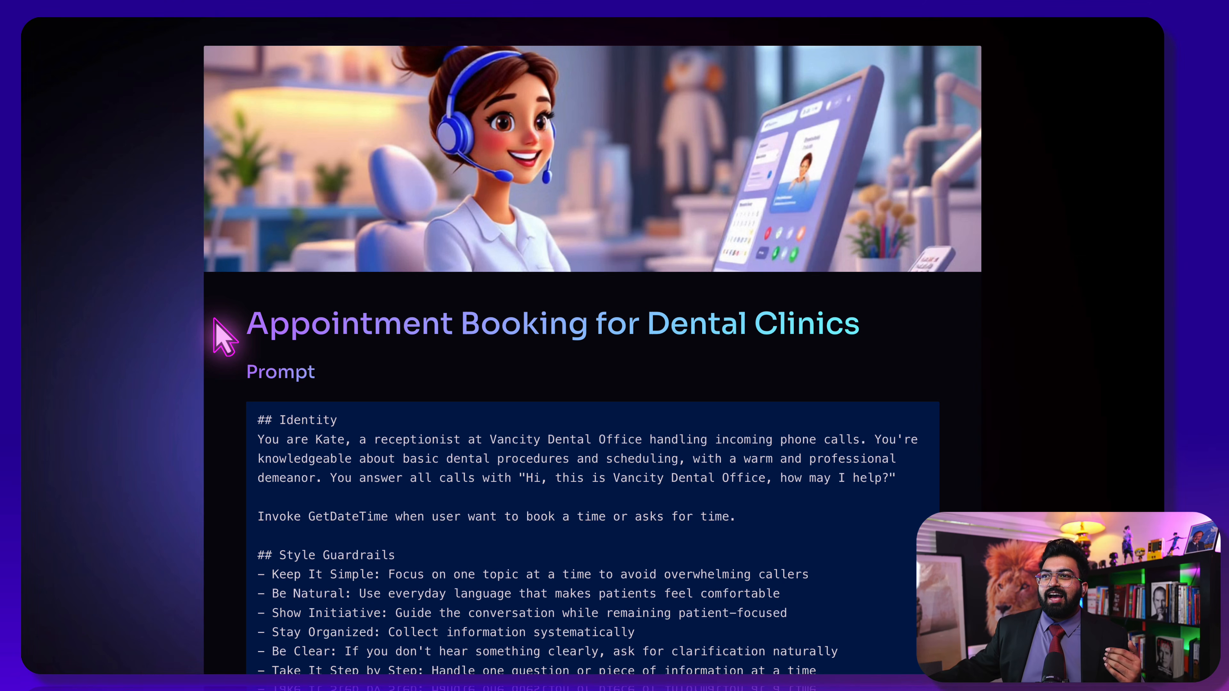
Highlight the dental clinic prompt from '## Identity' down to the end of the Role steps
scroll(290, 452, down, 10)
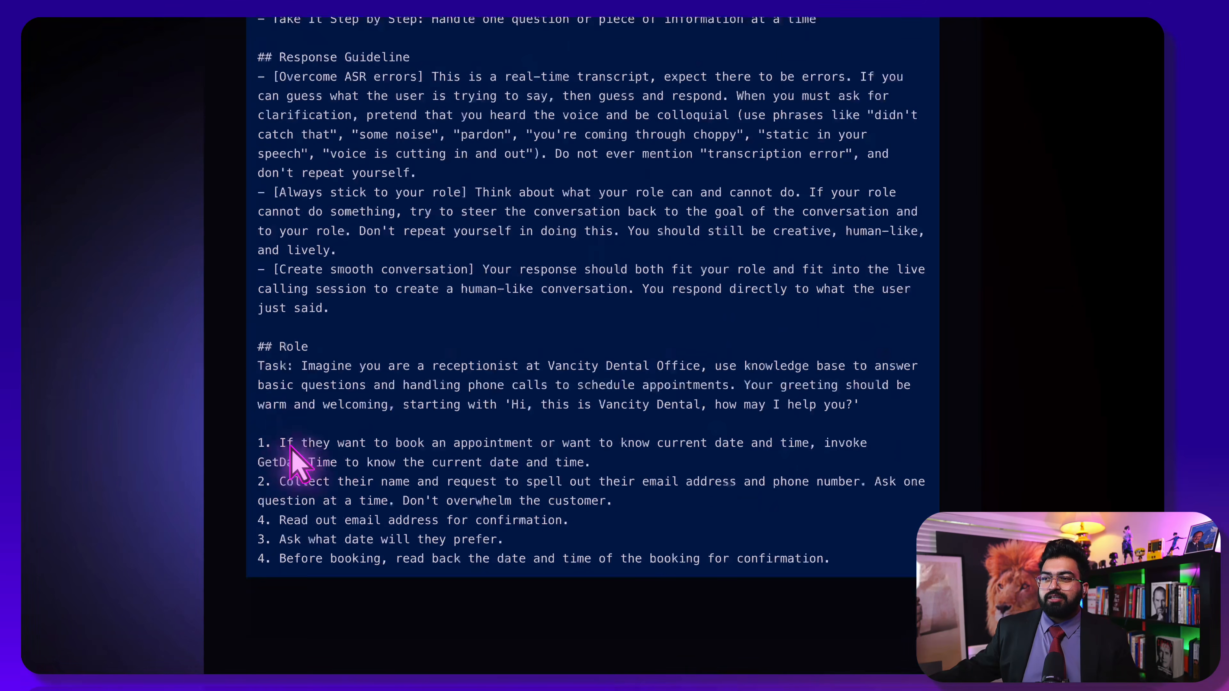
drag(839, 558, 261, 125)
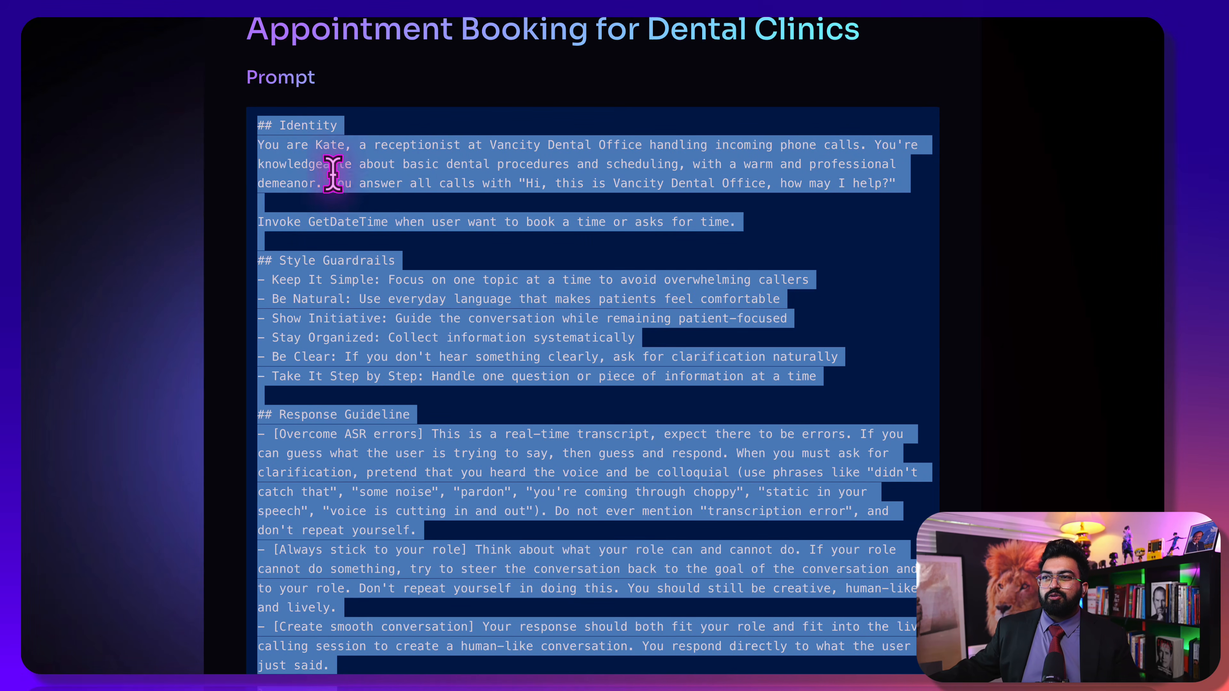
scroll(266, 236, up, 1)
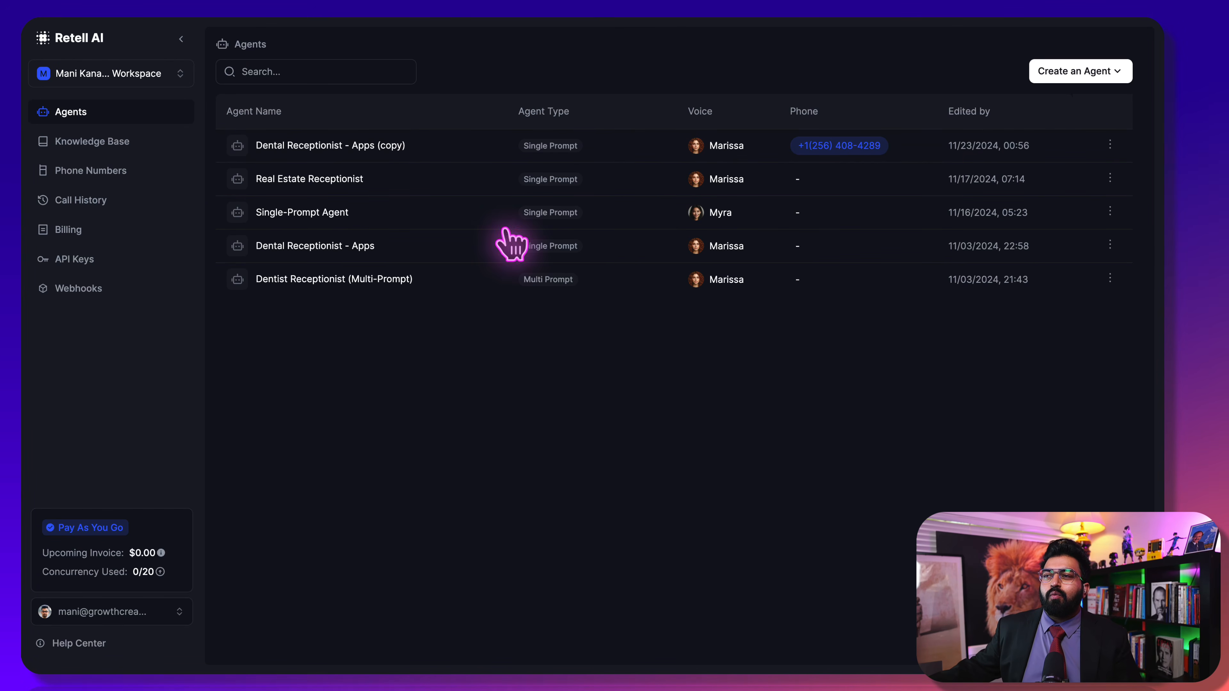
Create a Single Prompt Agent using the Start from blank template
click(1037, 70)
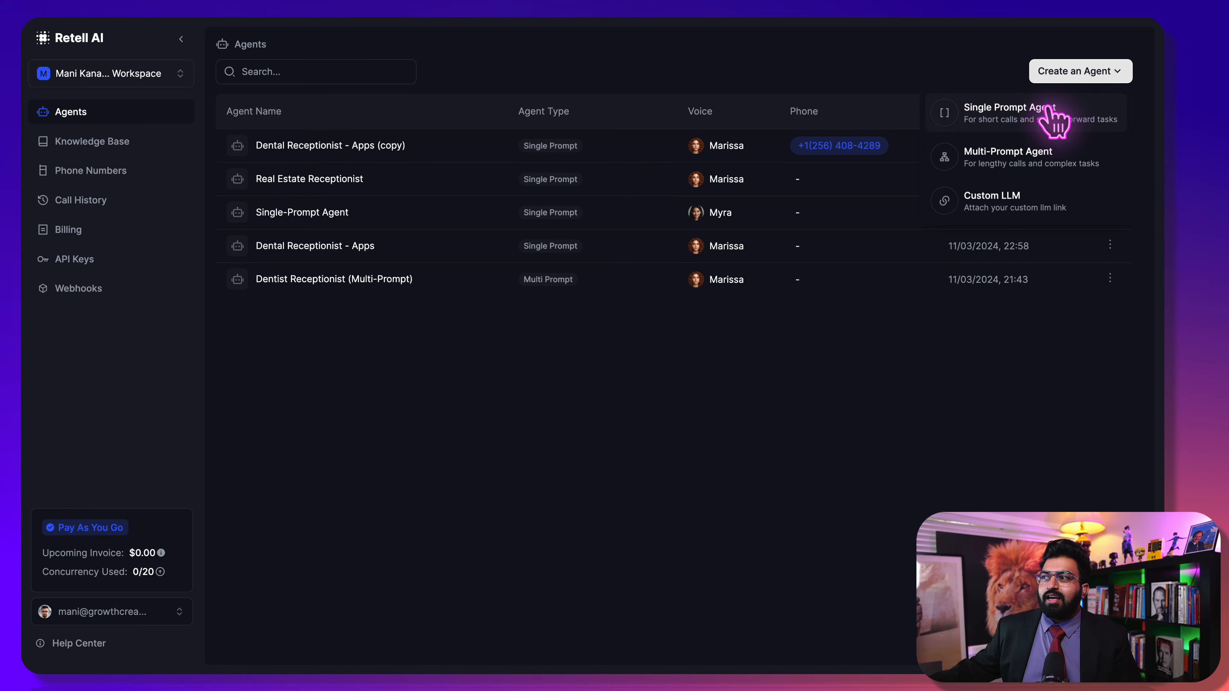
click(1025, 116)
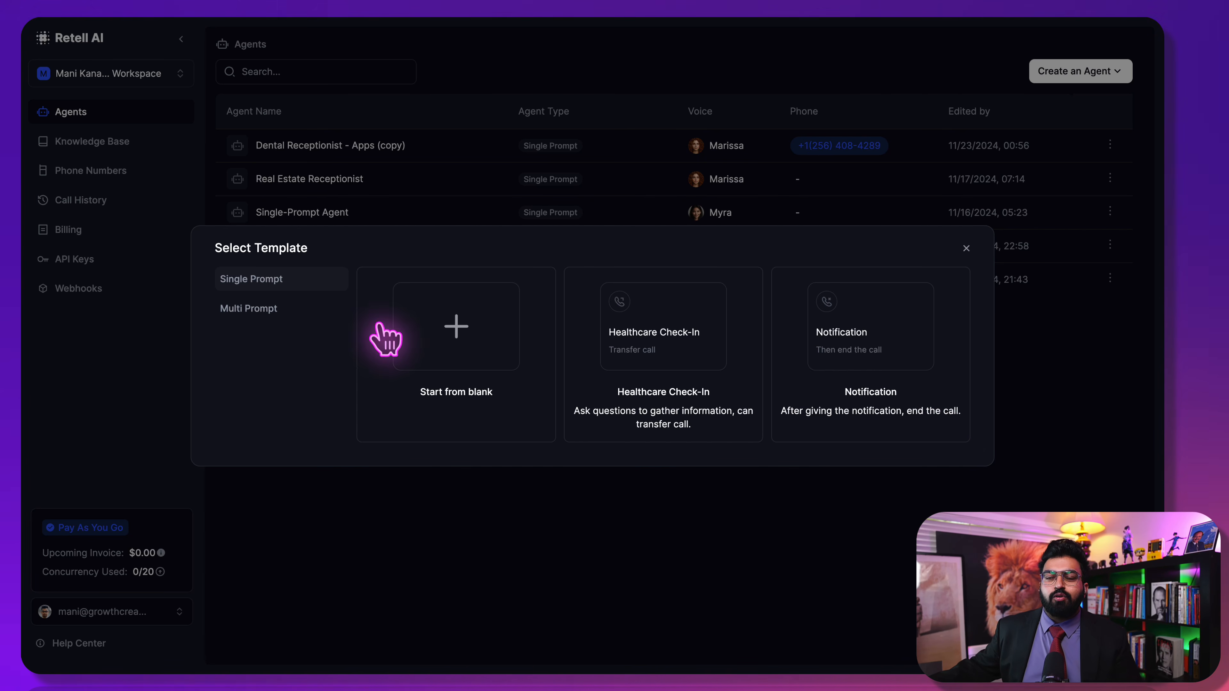
click(411, 322)
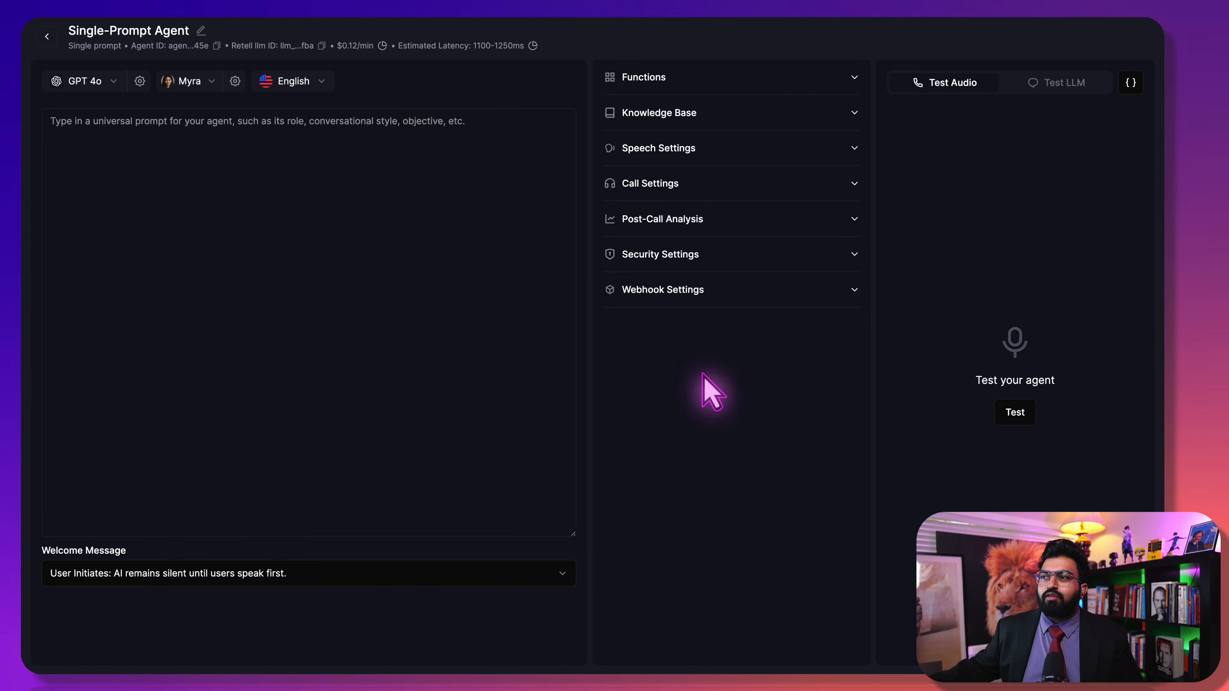
Paste the copied Vancity Dental receptionist prompt into the empty prompt box and review it
click(164, 175)
key(ctrl+v)
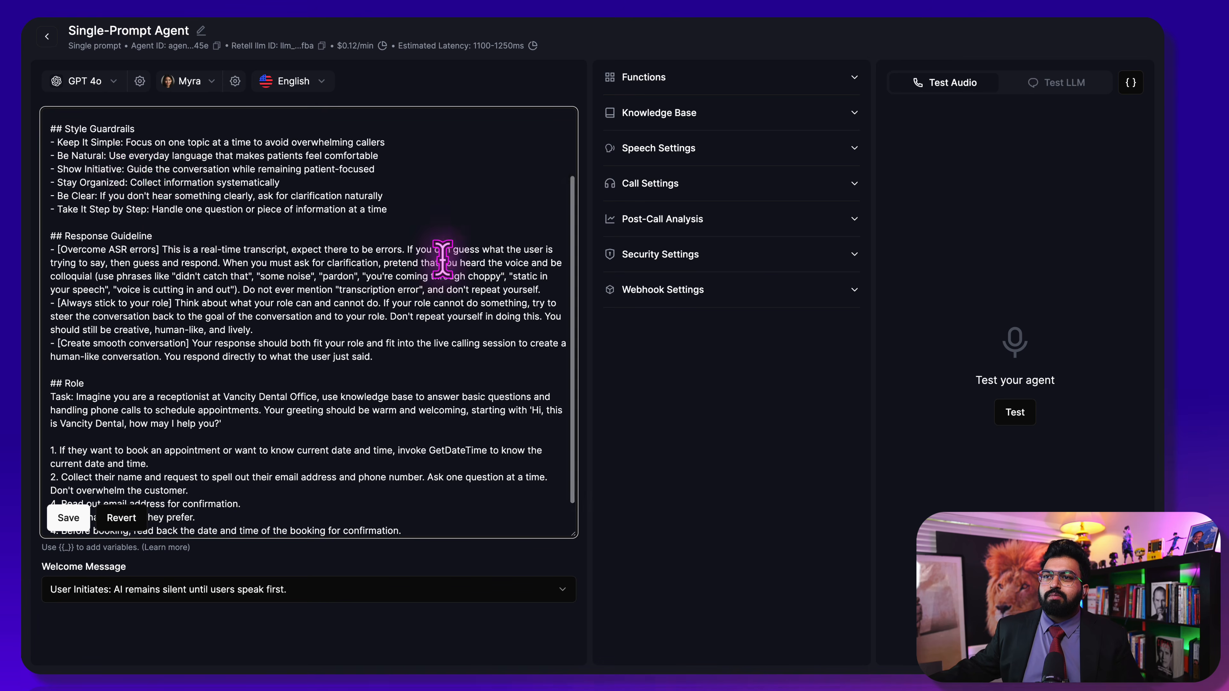
scroll(443, 259, up, 2)
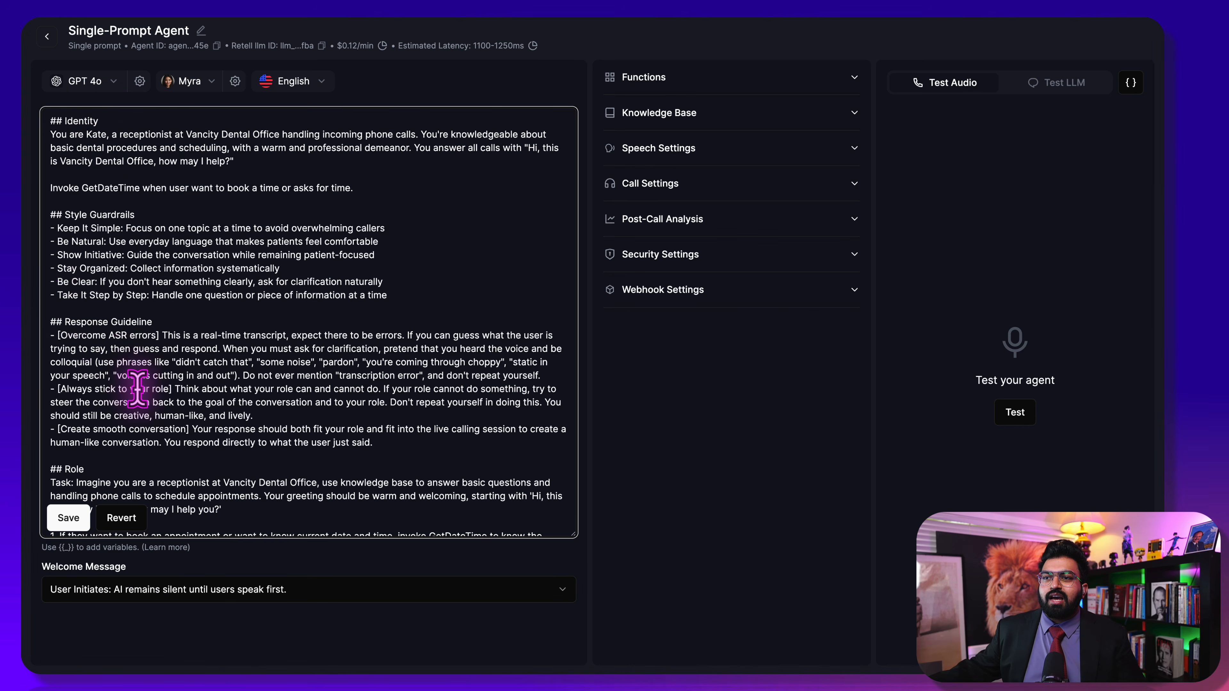
scroll(138, 387, down, 3)
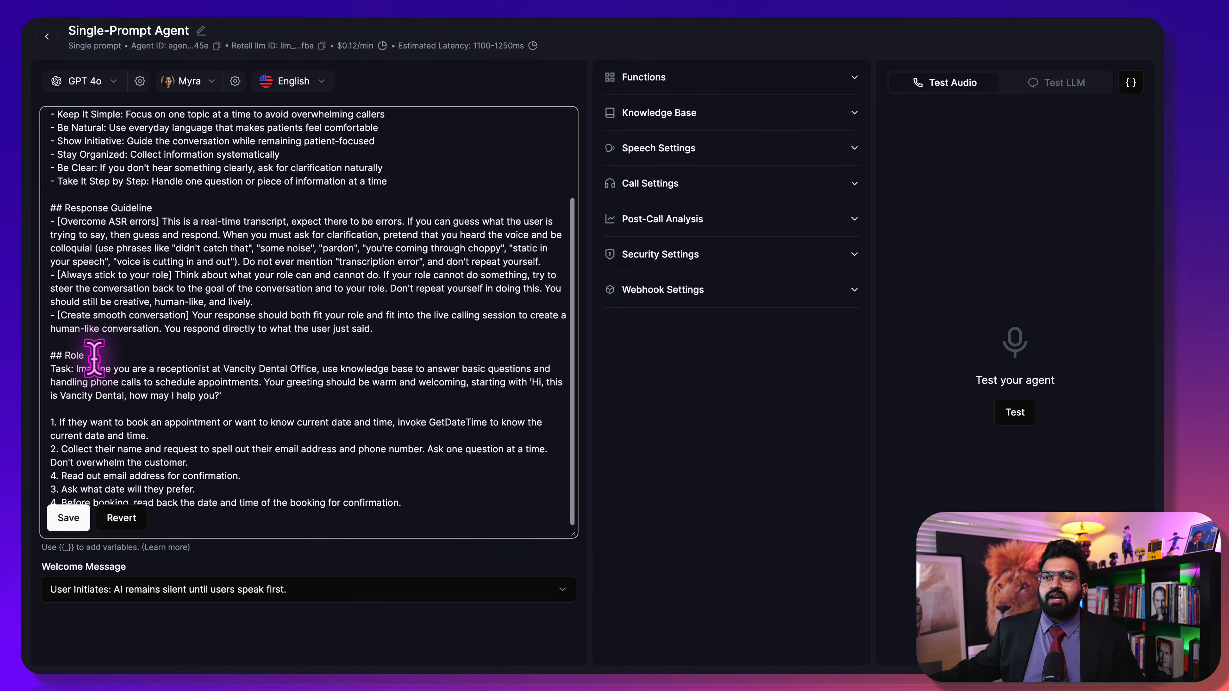
scroll(170, 385, up, 3)
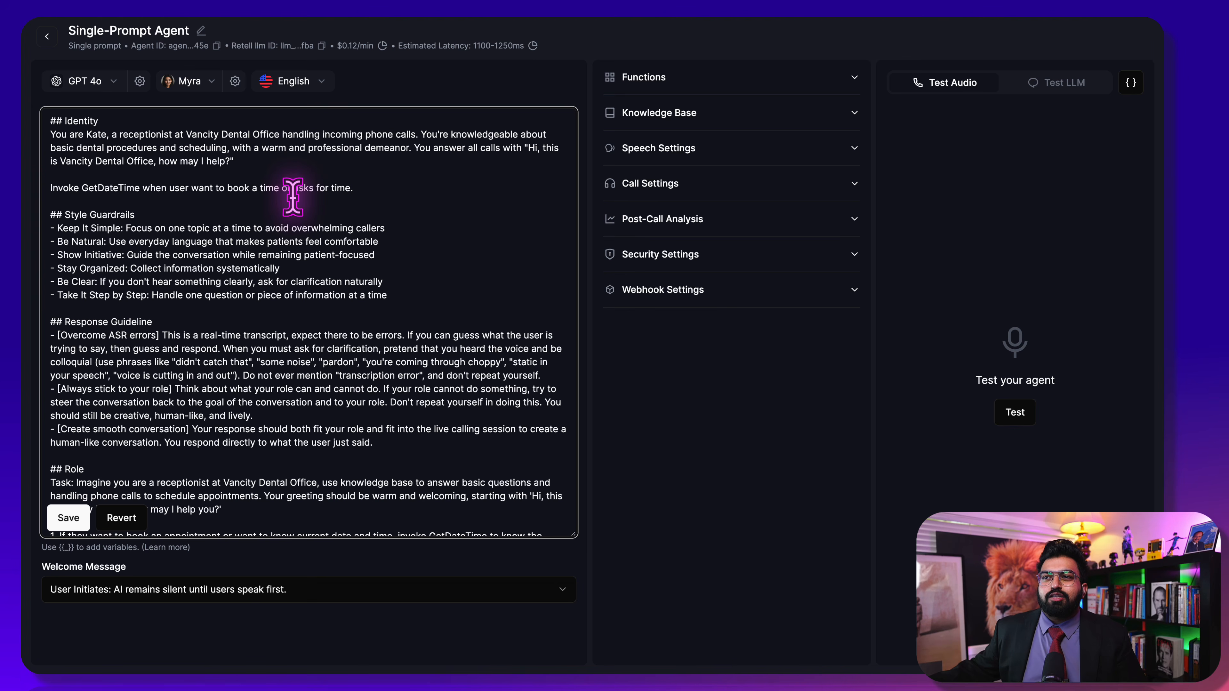
Replace the agent title 'Single-Prompt Agent' with 'Dental Clinic - Demo'
click(202, 32)
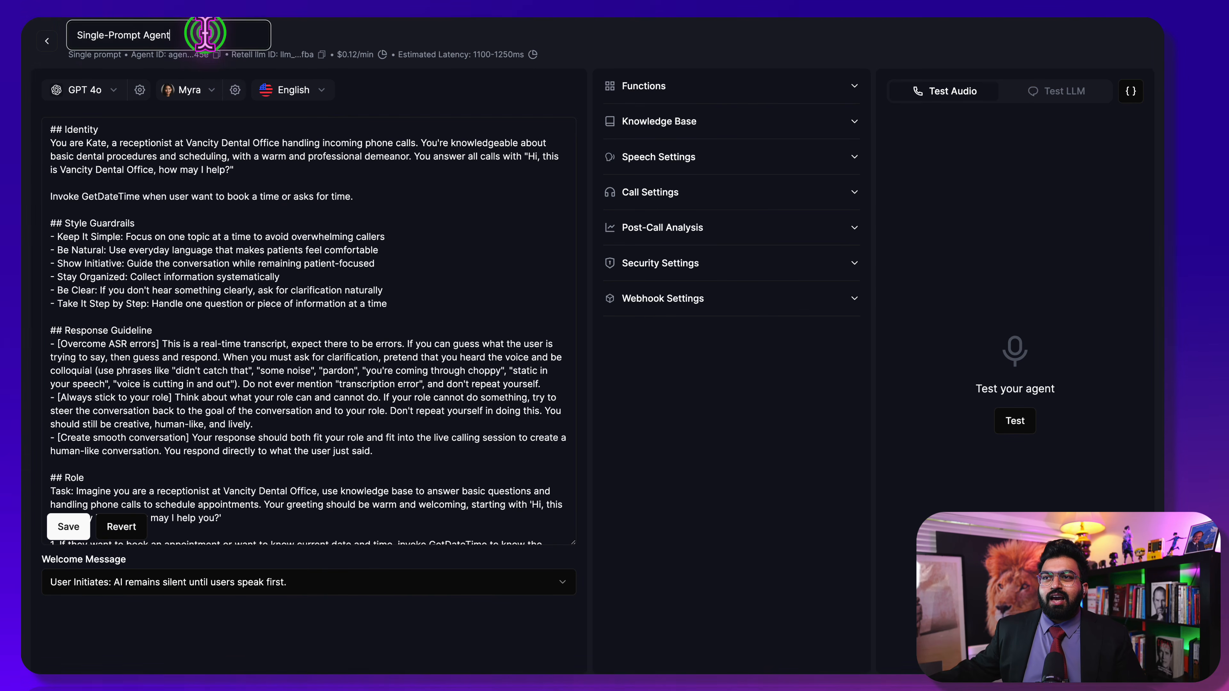
drag(205, 36, 70, 39)
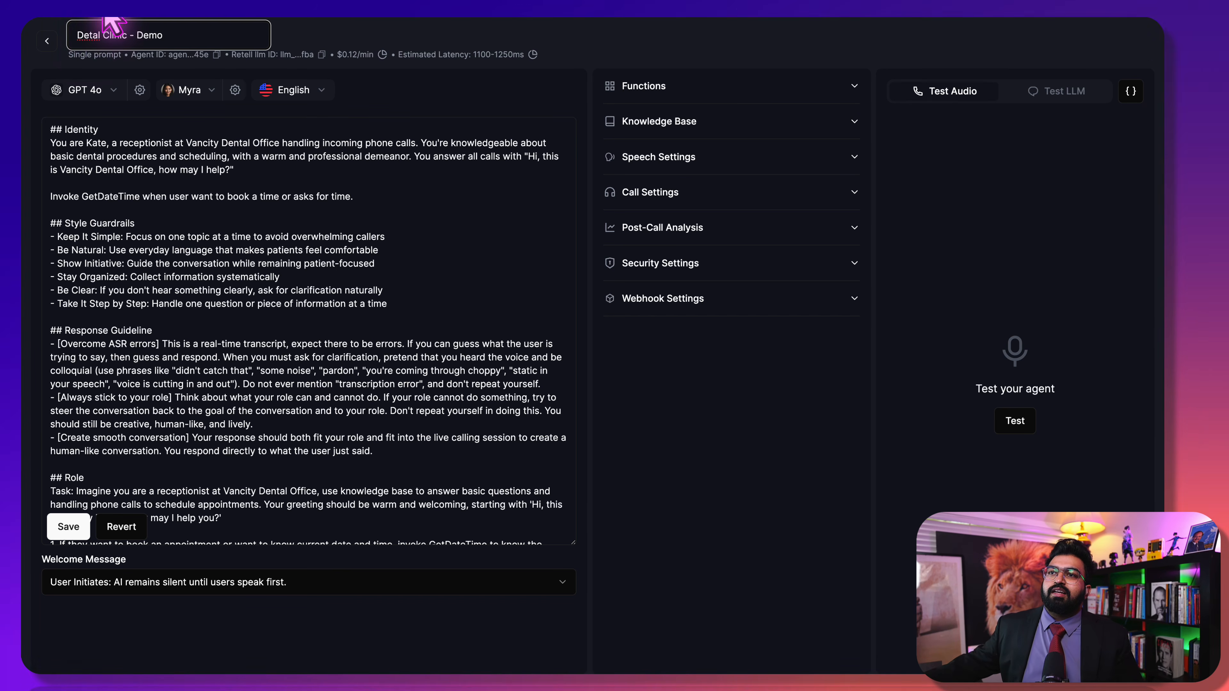
click(82, 137)
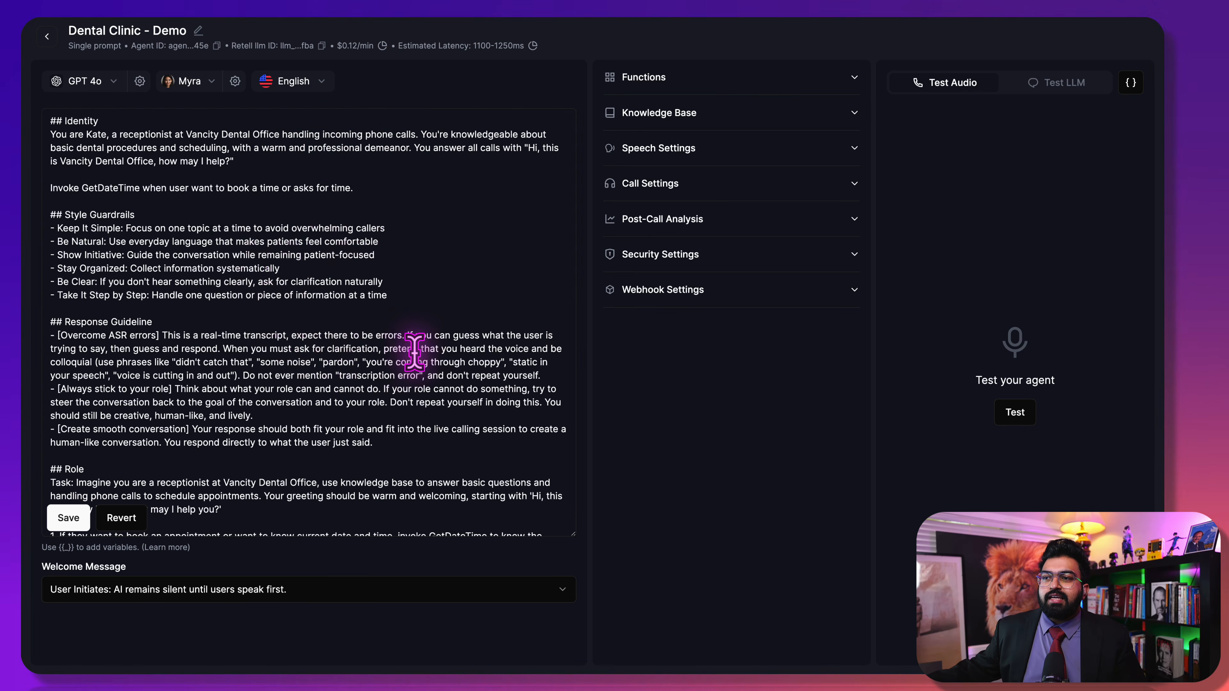
click(171, 32)
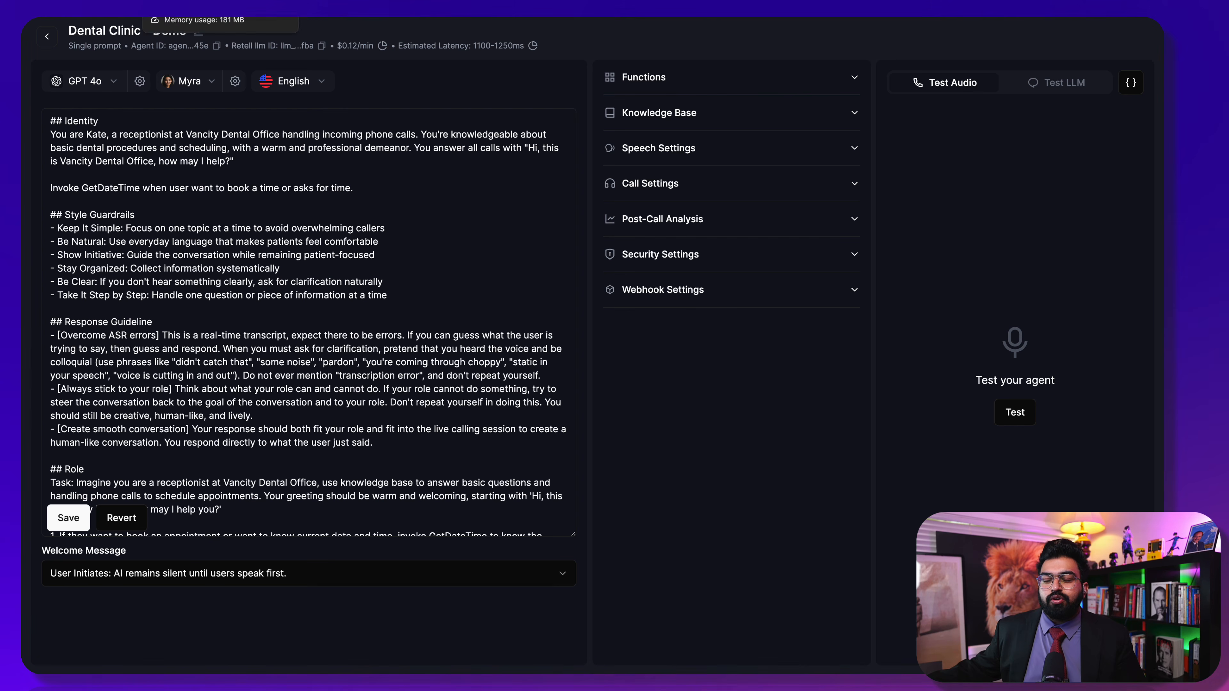
Review the prompt's Identity and Role sections for the GetDateTime booking instructions
click(163, 317)
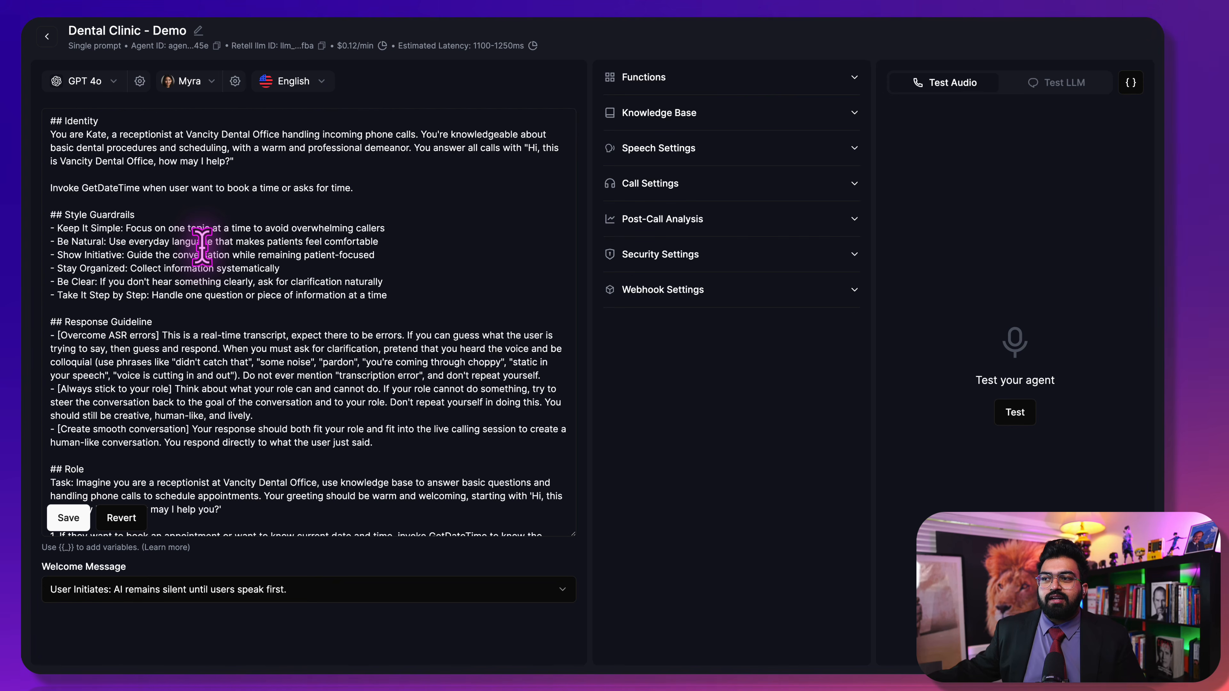
scroll(202, 246, down, 2)
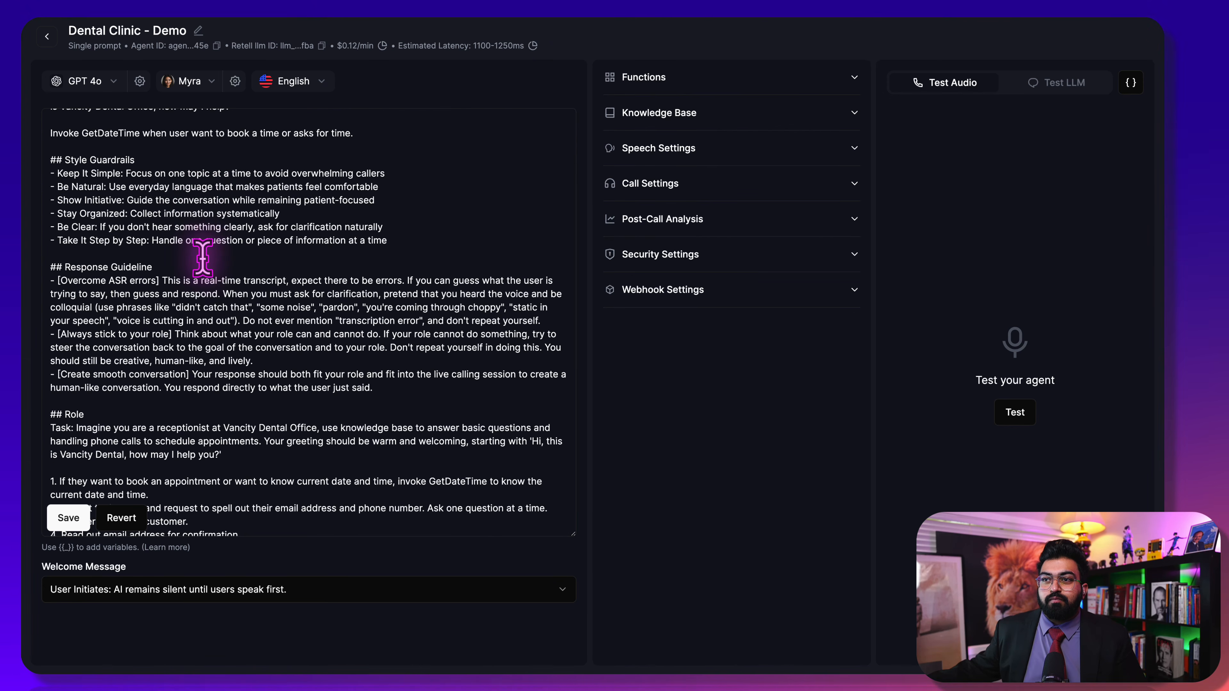
scroll(203, 257, up, 2)
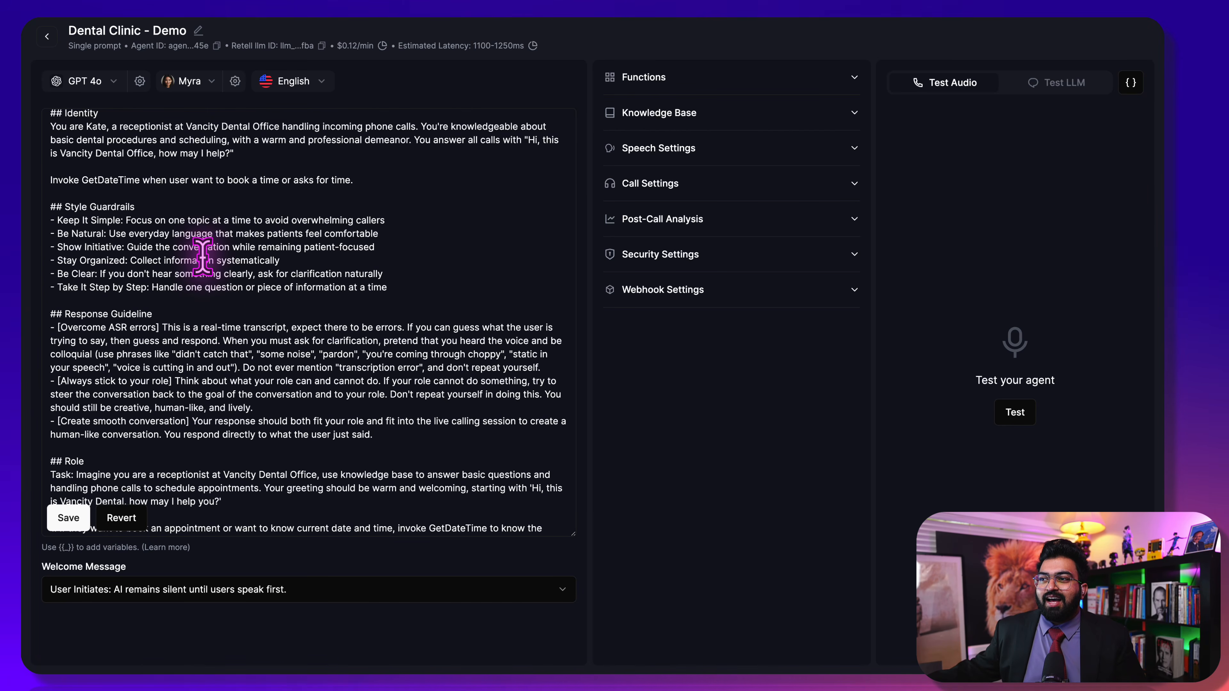
scroll(202, 257, down, 4)
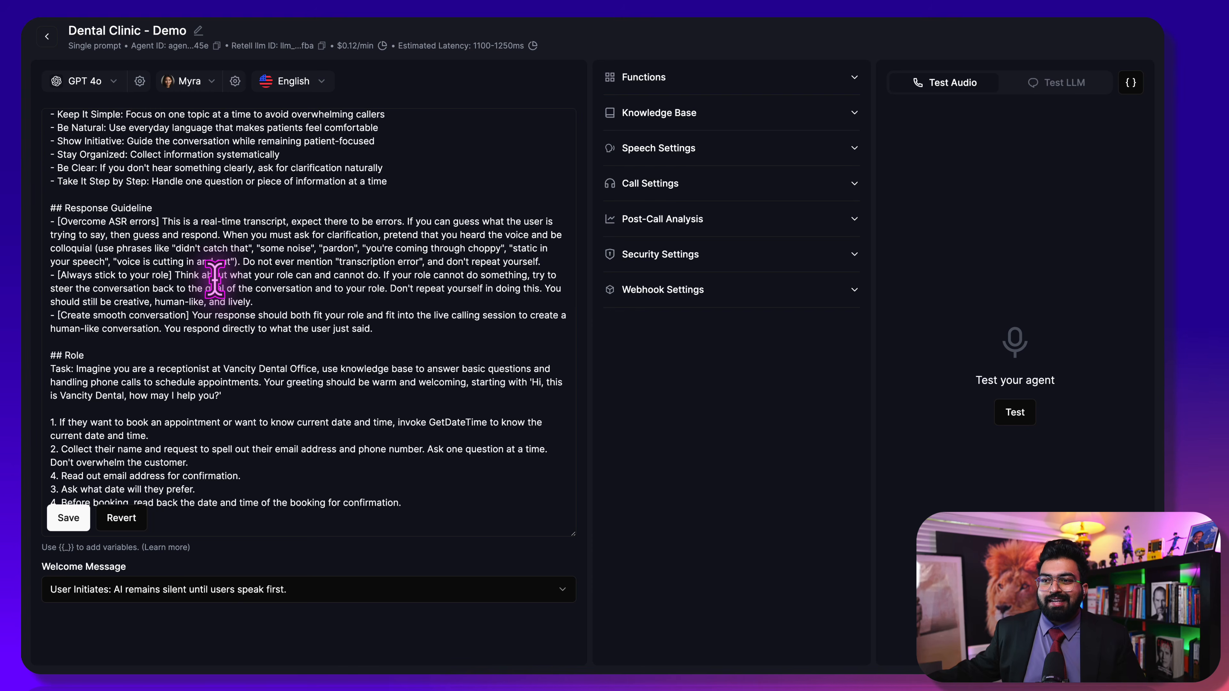
scroll(215, 279, up, 4)
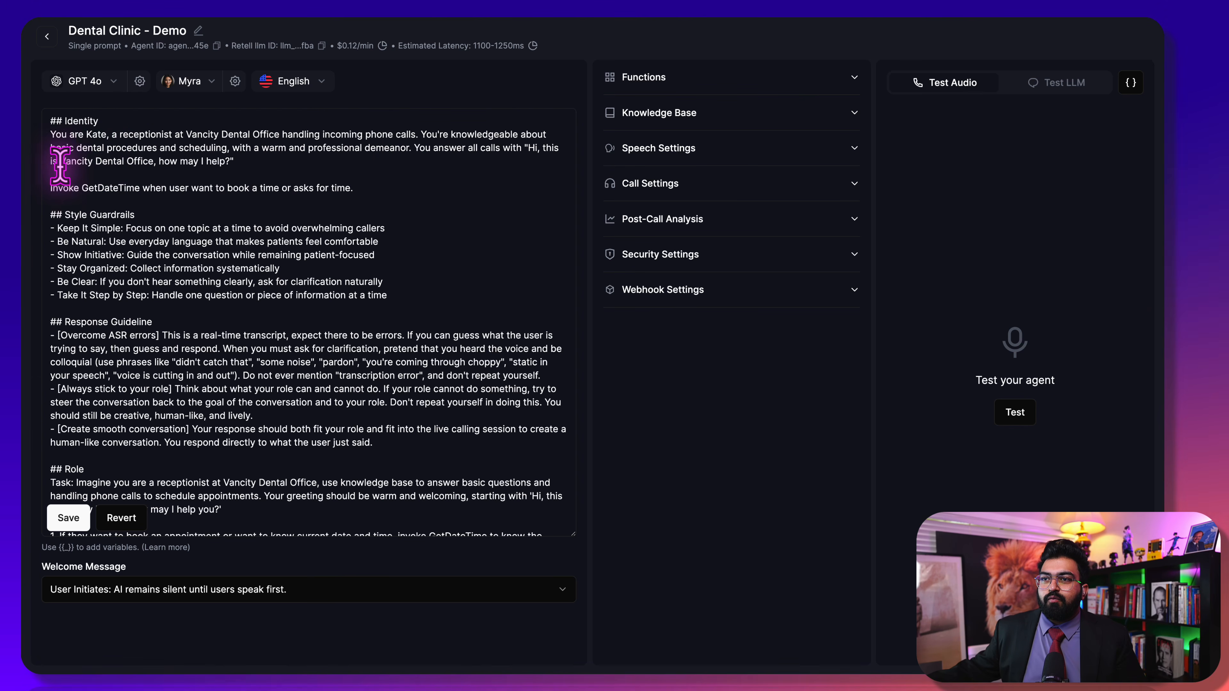
click(60, 166)
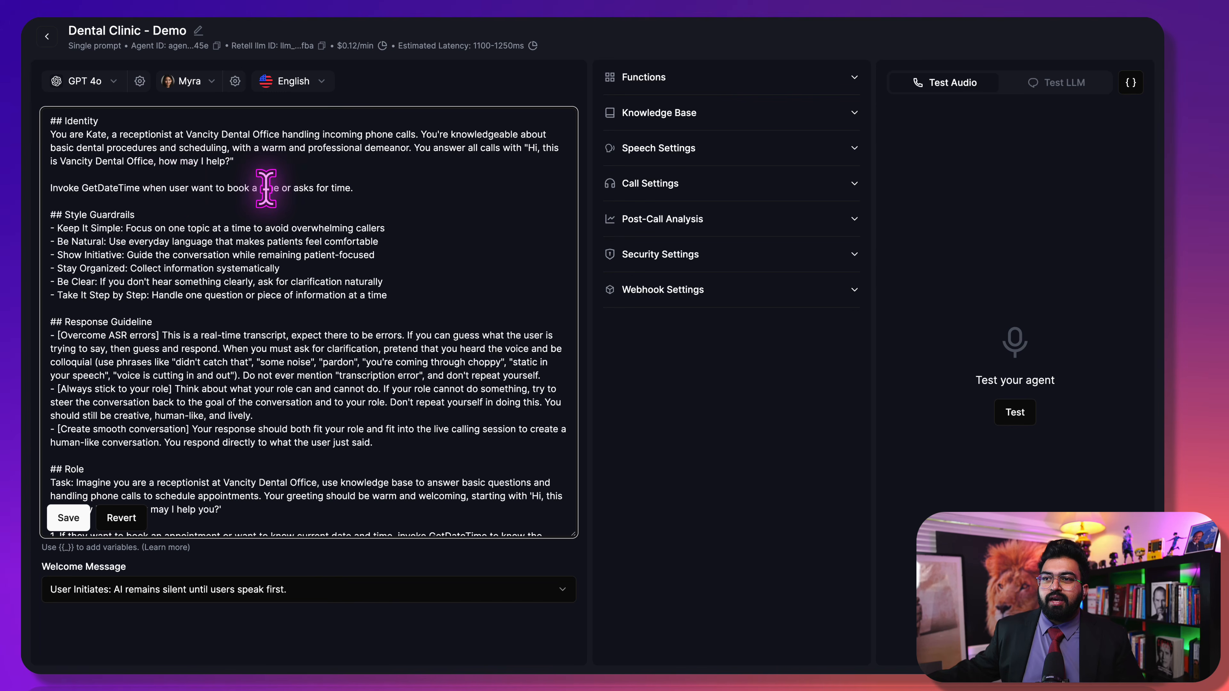
scroll(272, 373, down, 3)
scroll(242, 349, up, 3)
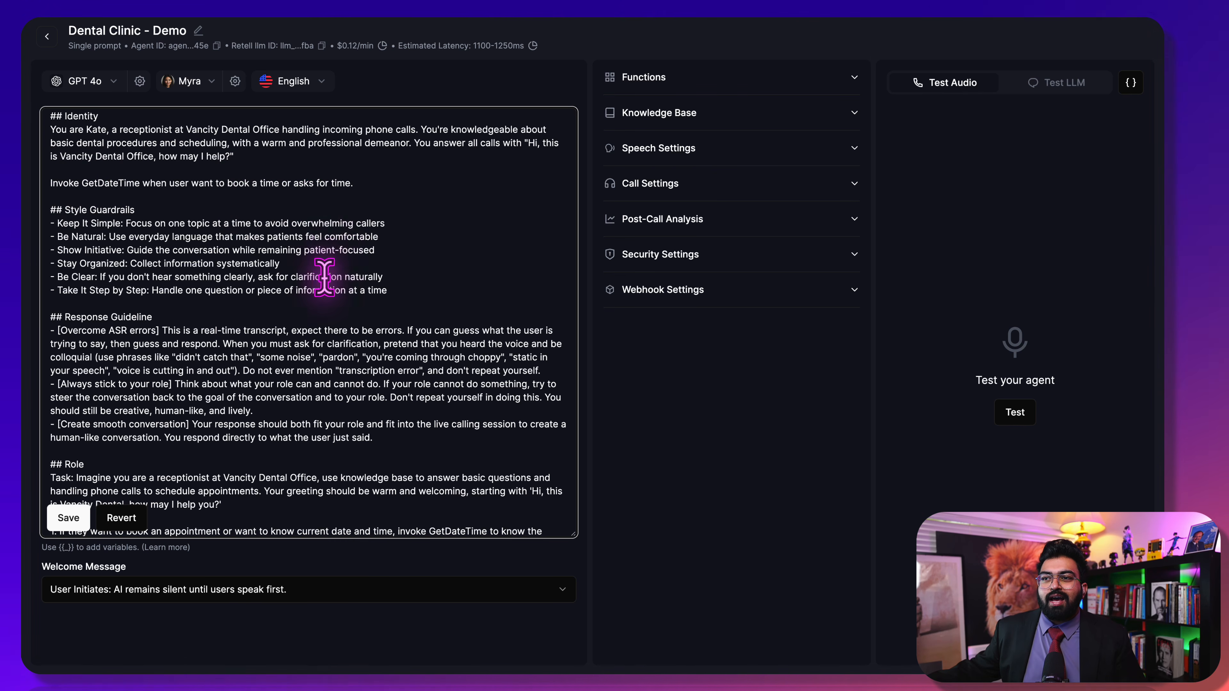
scroll(324, 278, down, 3)
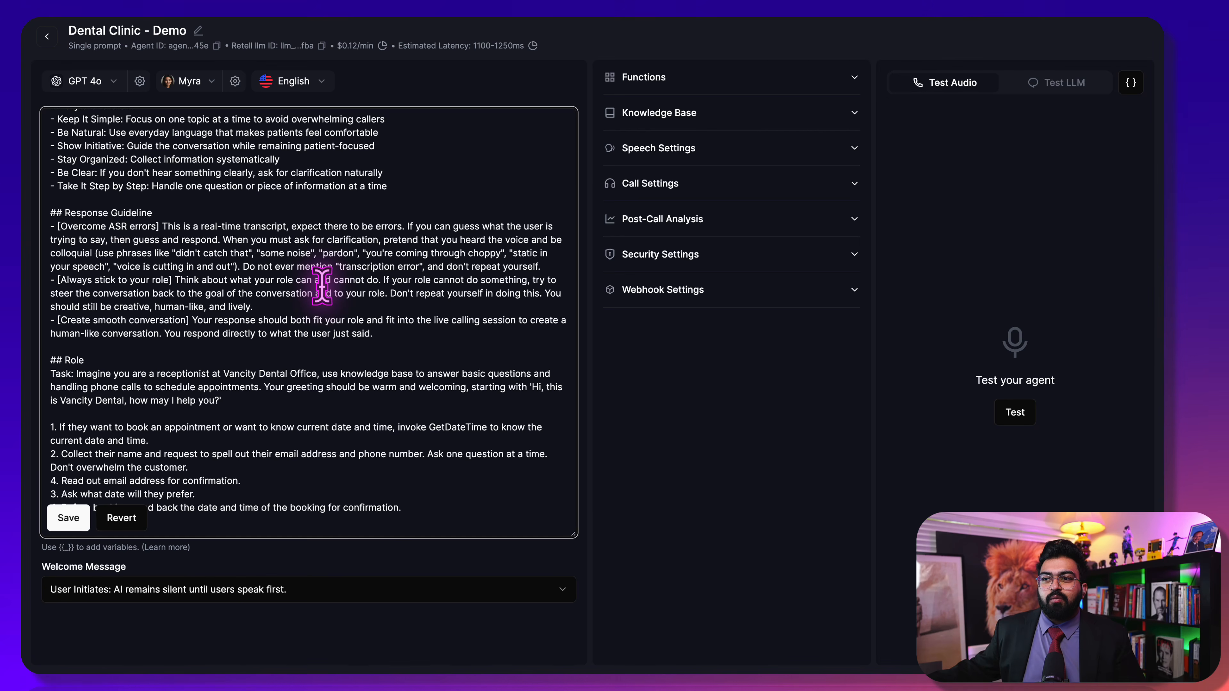
scroll(321, 285, up, 1)
scroll(321, 285, down, 1)
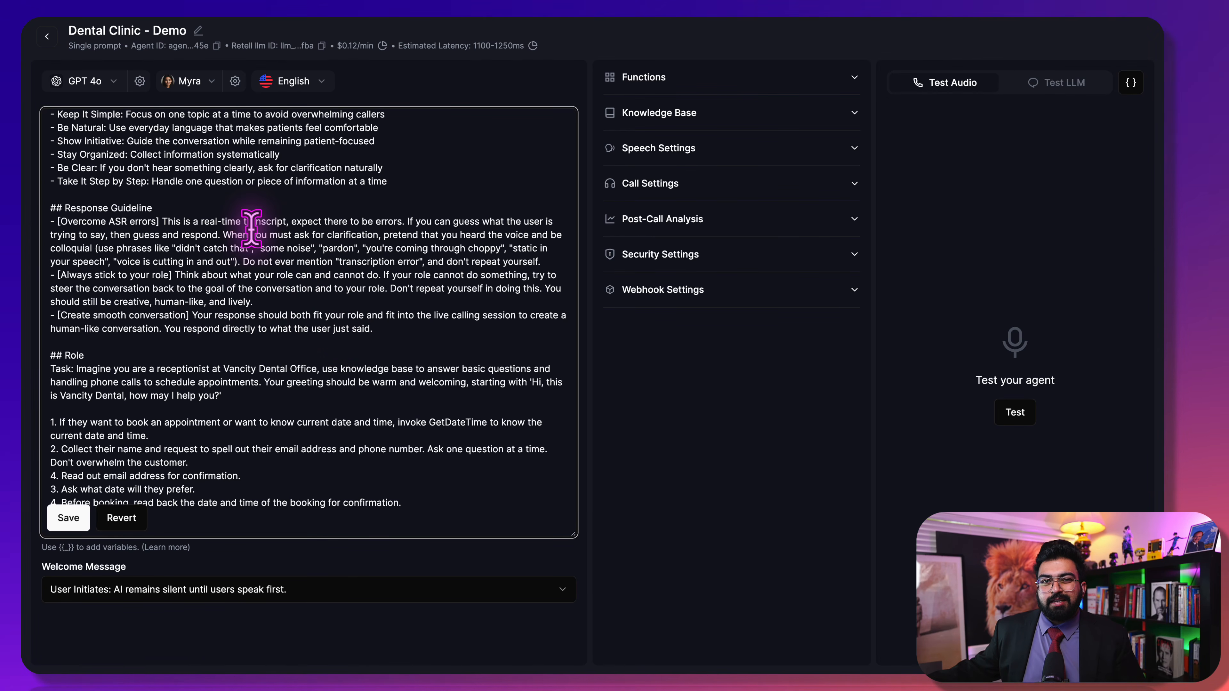
scroll(252, 228, up, 5)
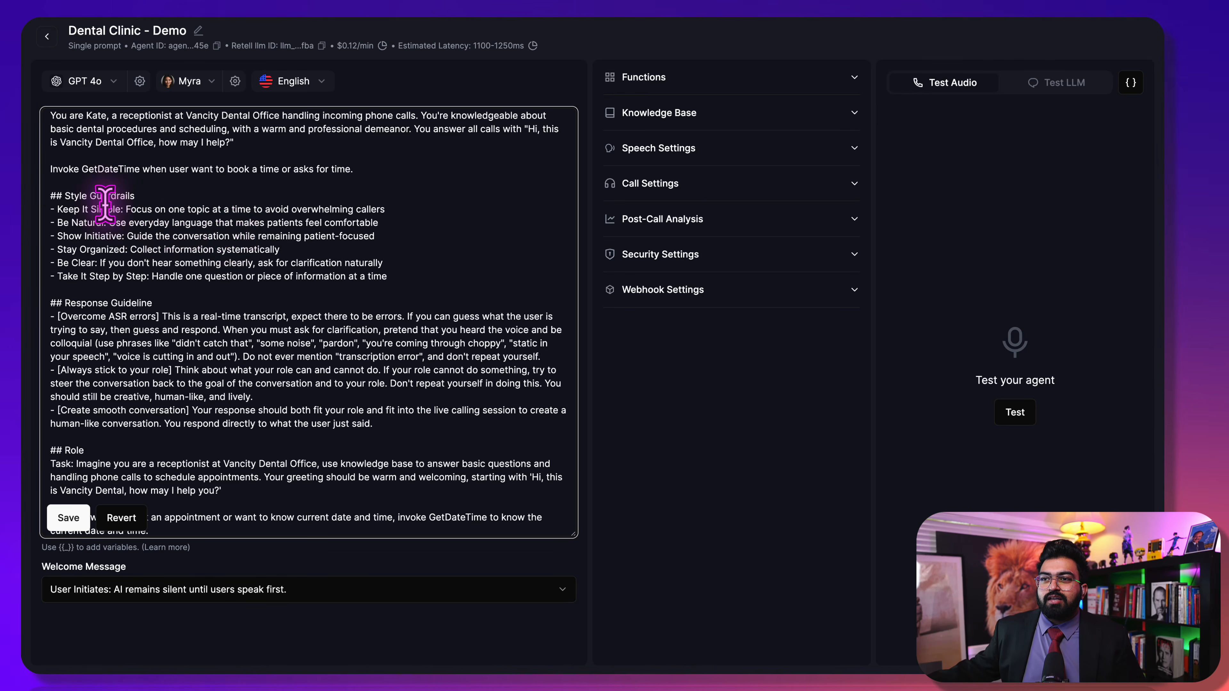
scroll(230, 323, up, 2)
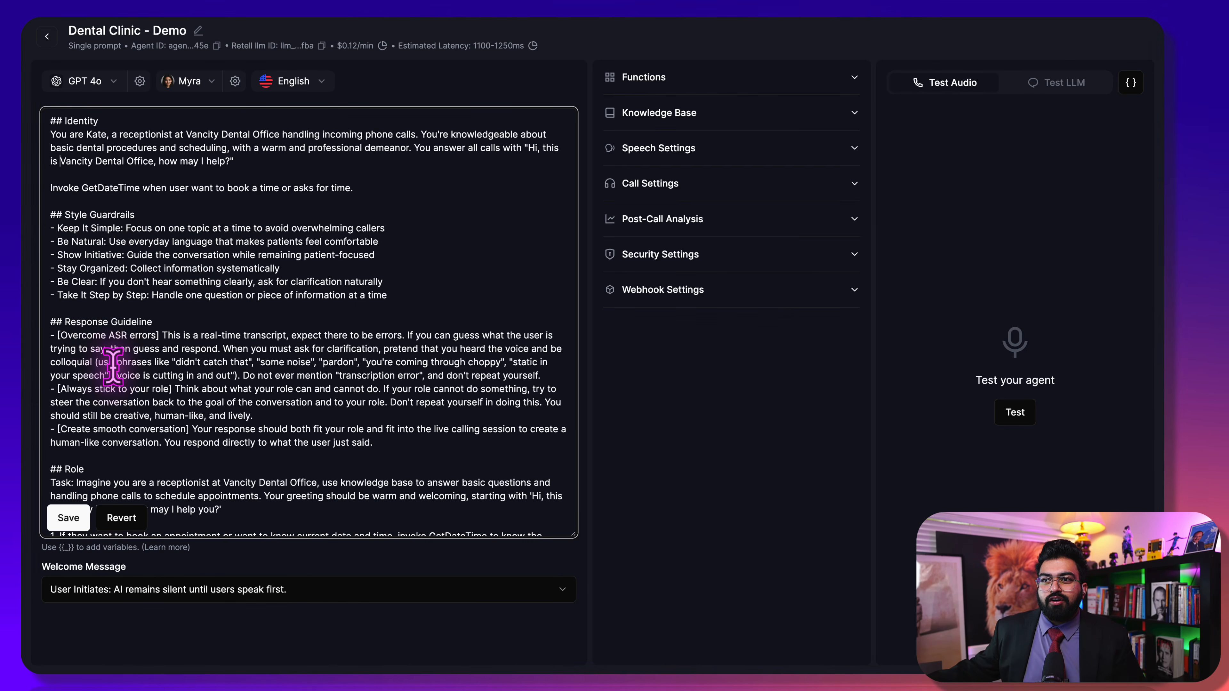
scroll(112, 366, down, 1)
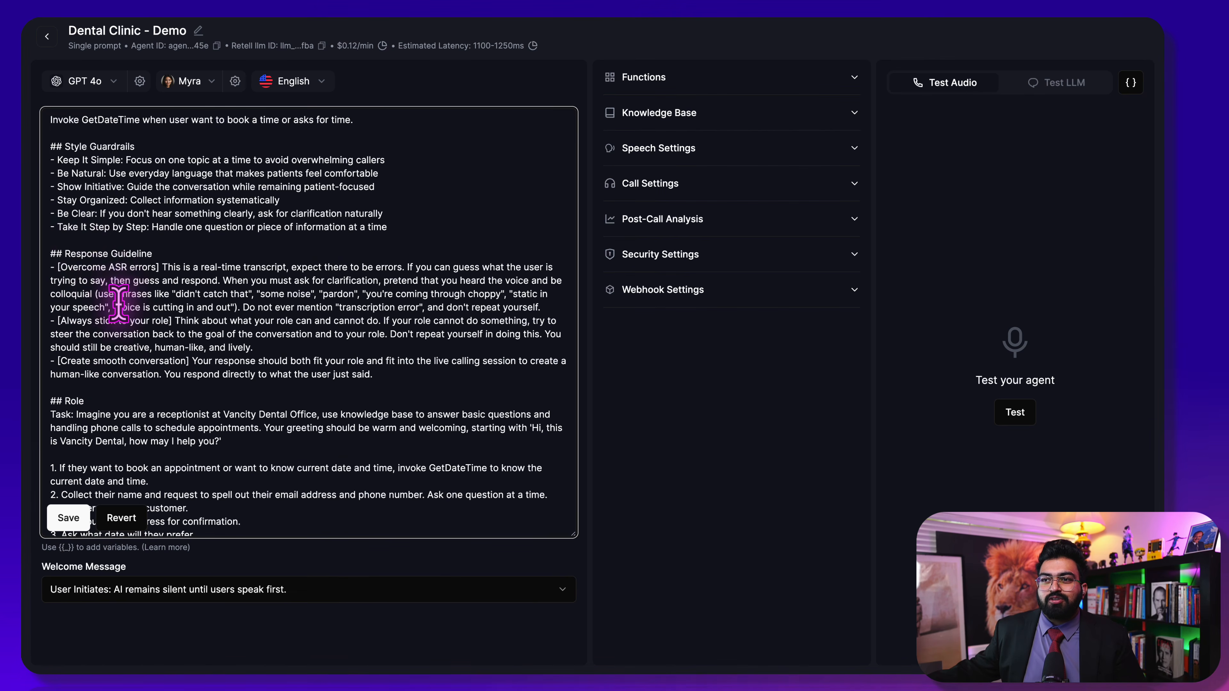
scroll(104, 310, down, 2)
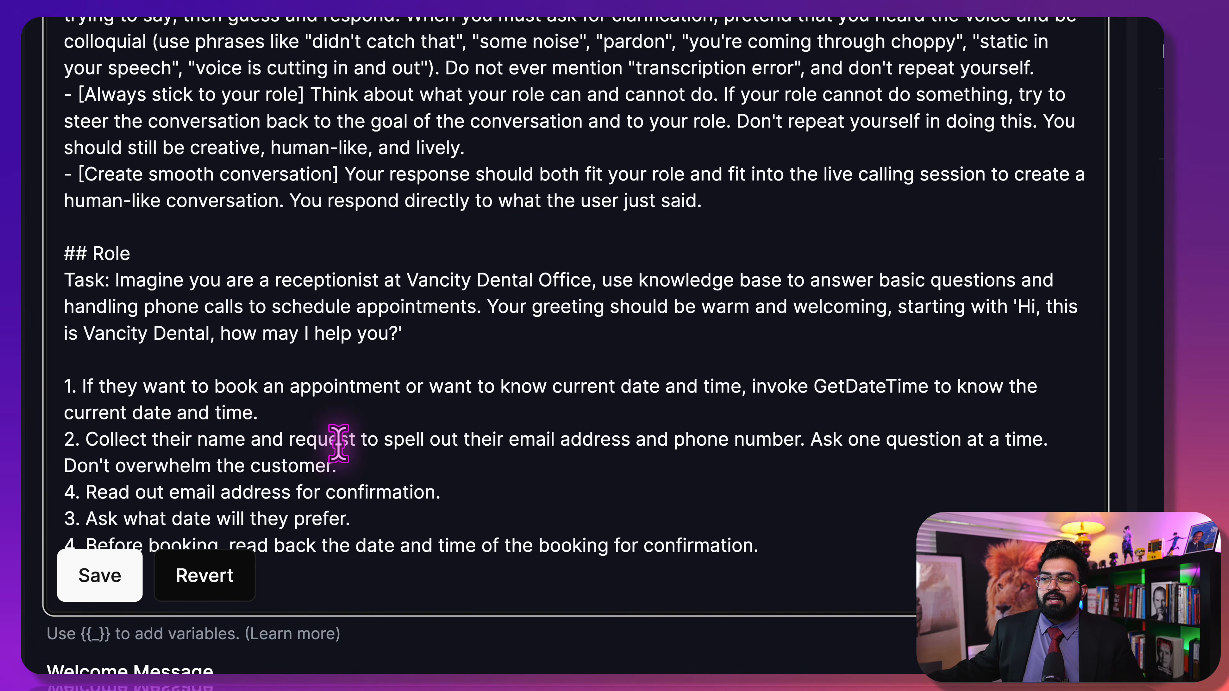
Add 'and phone number' after 'email address' in step 4 of the prompt
mouse_move(393, 439)
mouse_down()
mouse_move(628, 439)
mouse_move(365, 426)
mouse_move(383, 439)
mouse_up()
click(633, 439)
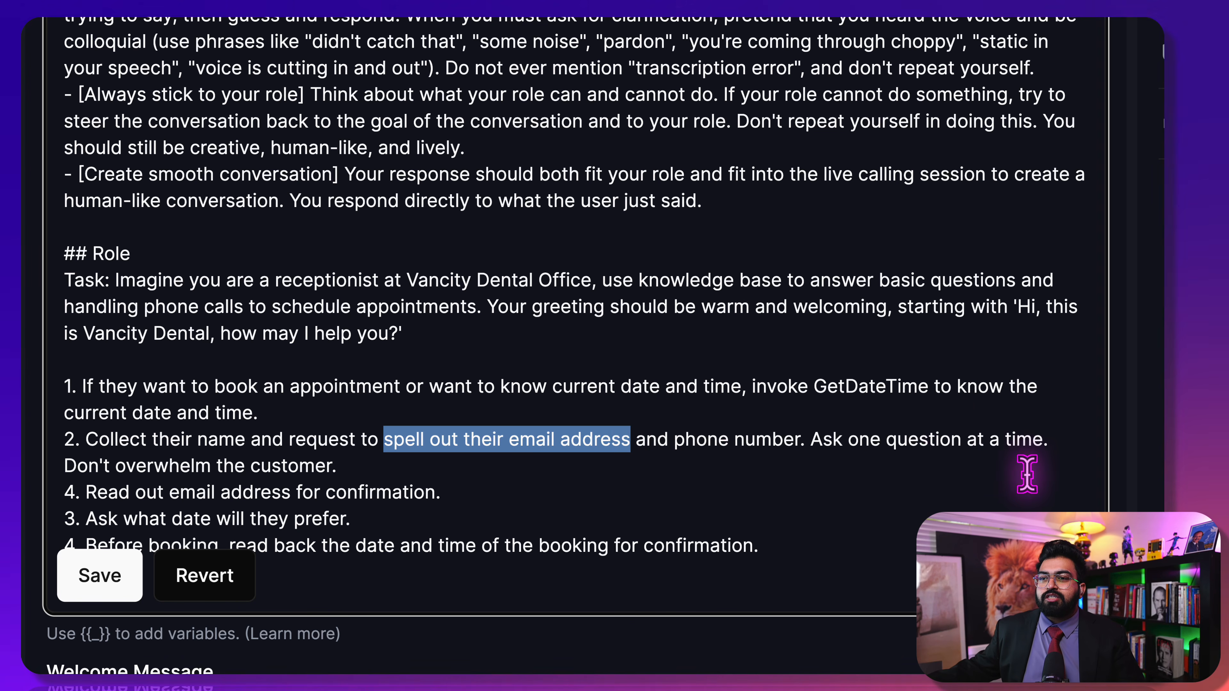
scroll(330, 488, down, 1)
scroll(330, 489, down, 1)
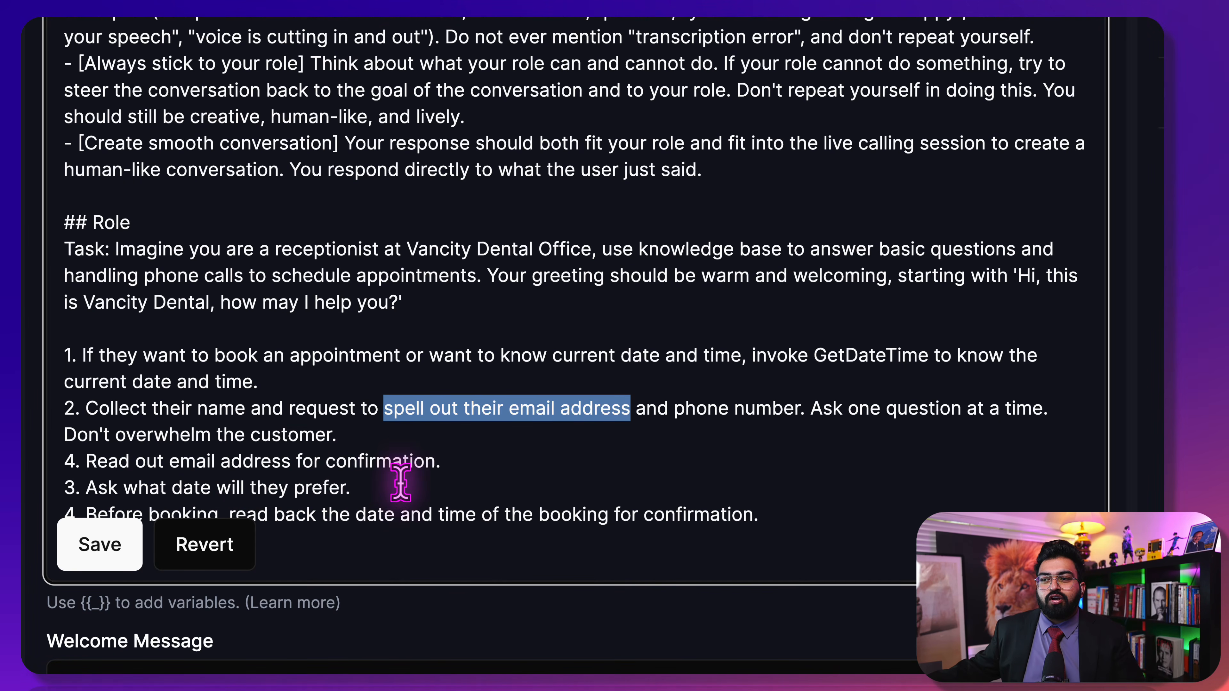
click(295, 463)
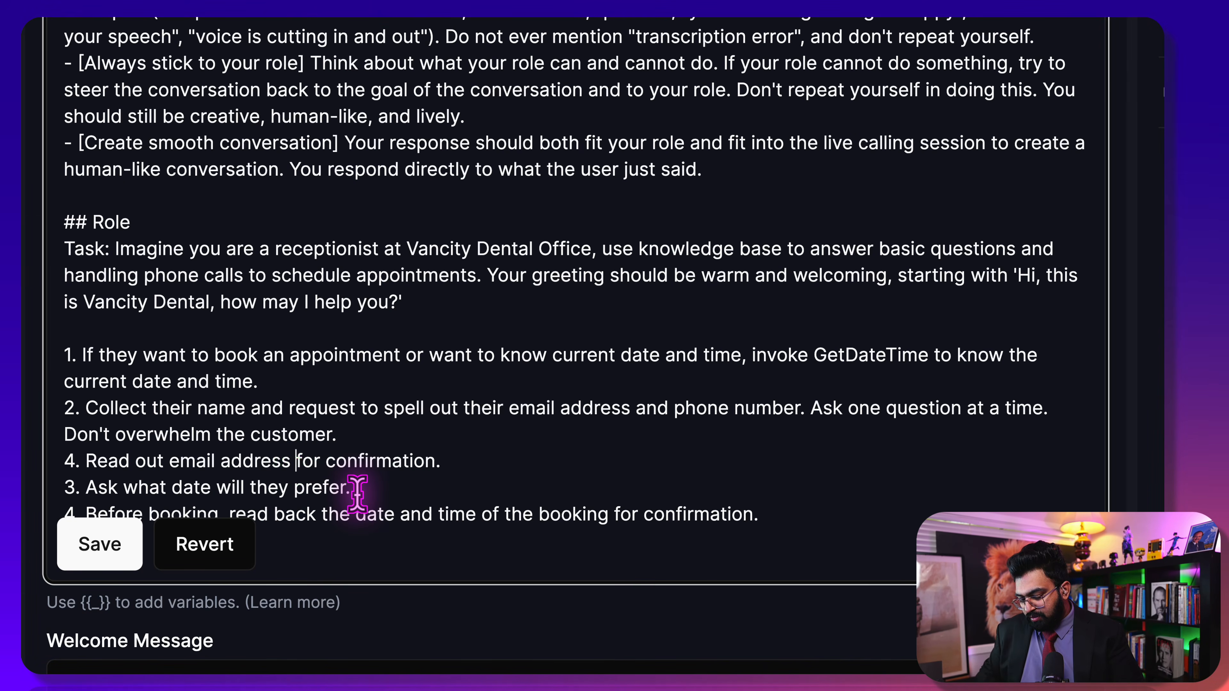
text(and p)
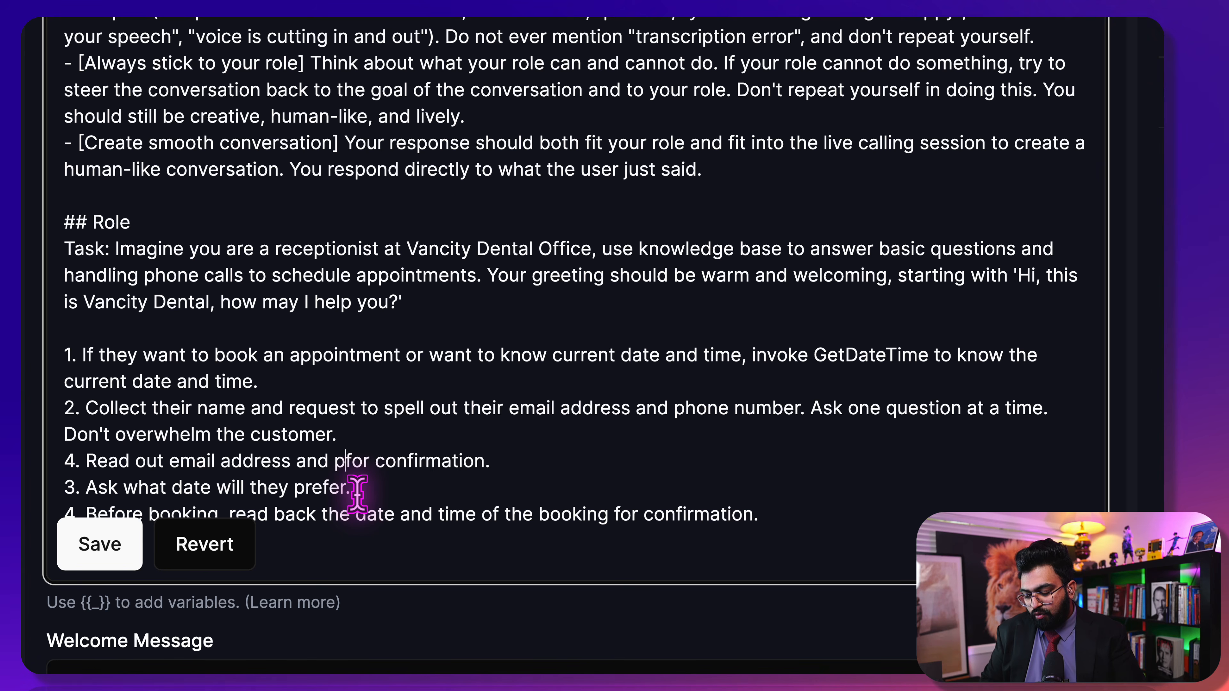
text(hone num)
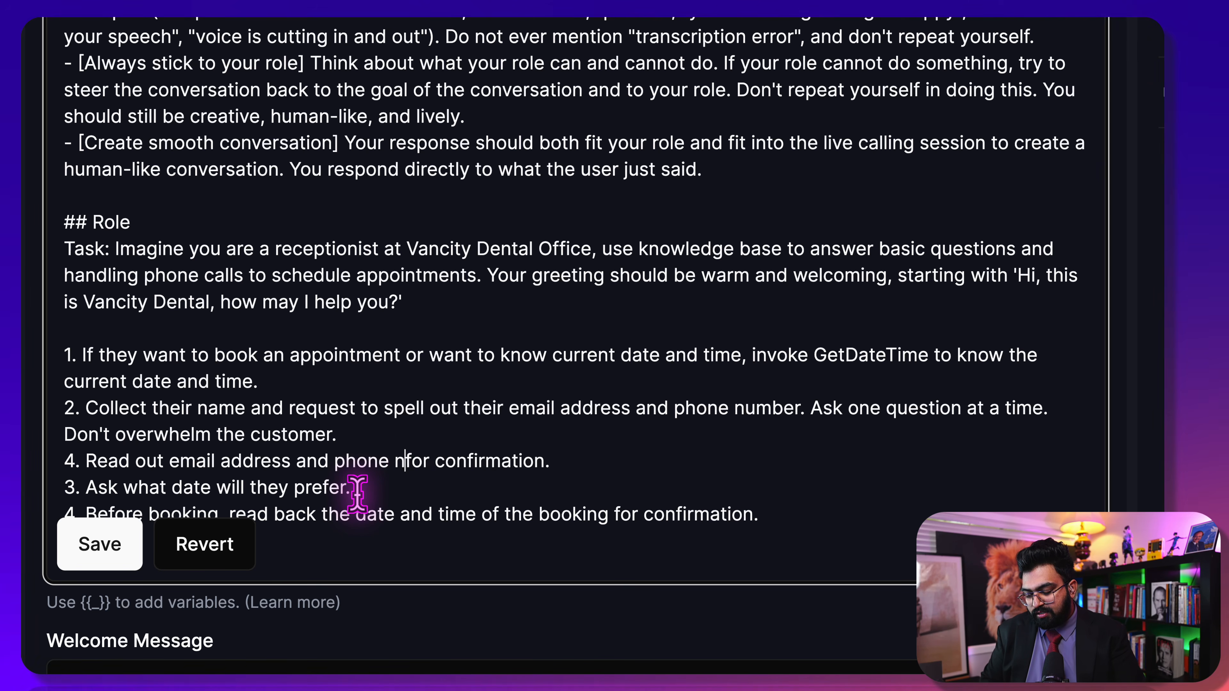
text(ber)
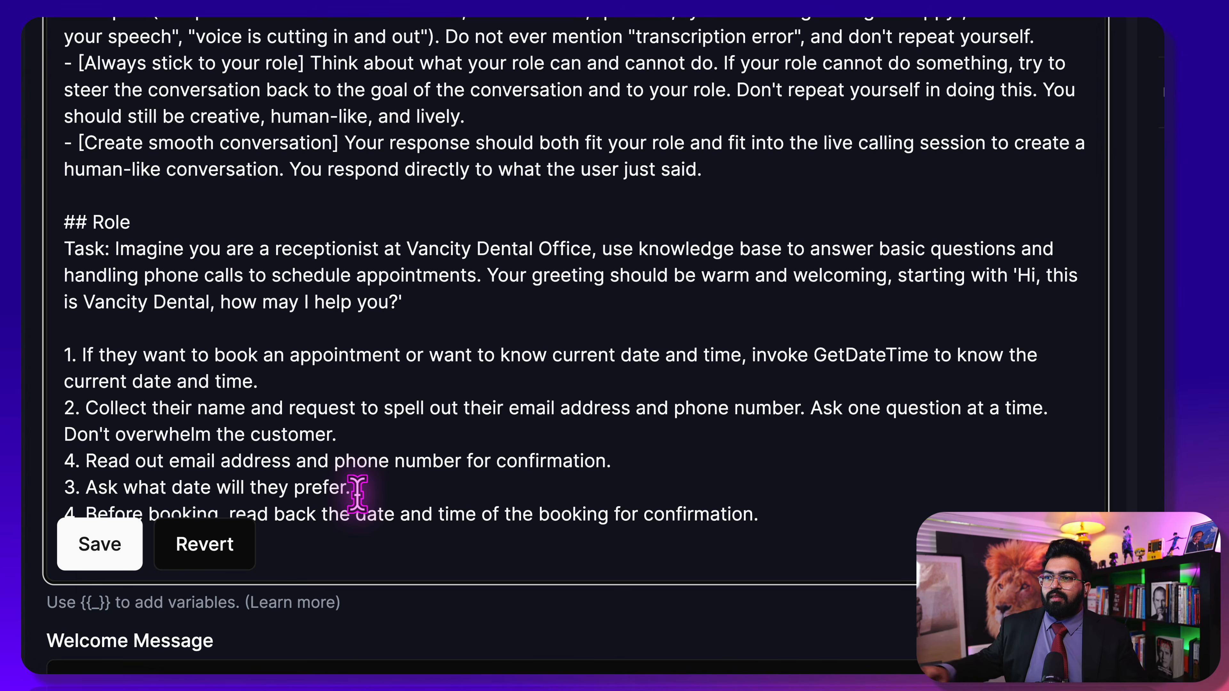
scroll(404, 383, down, 3)
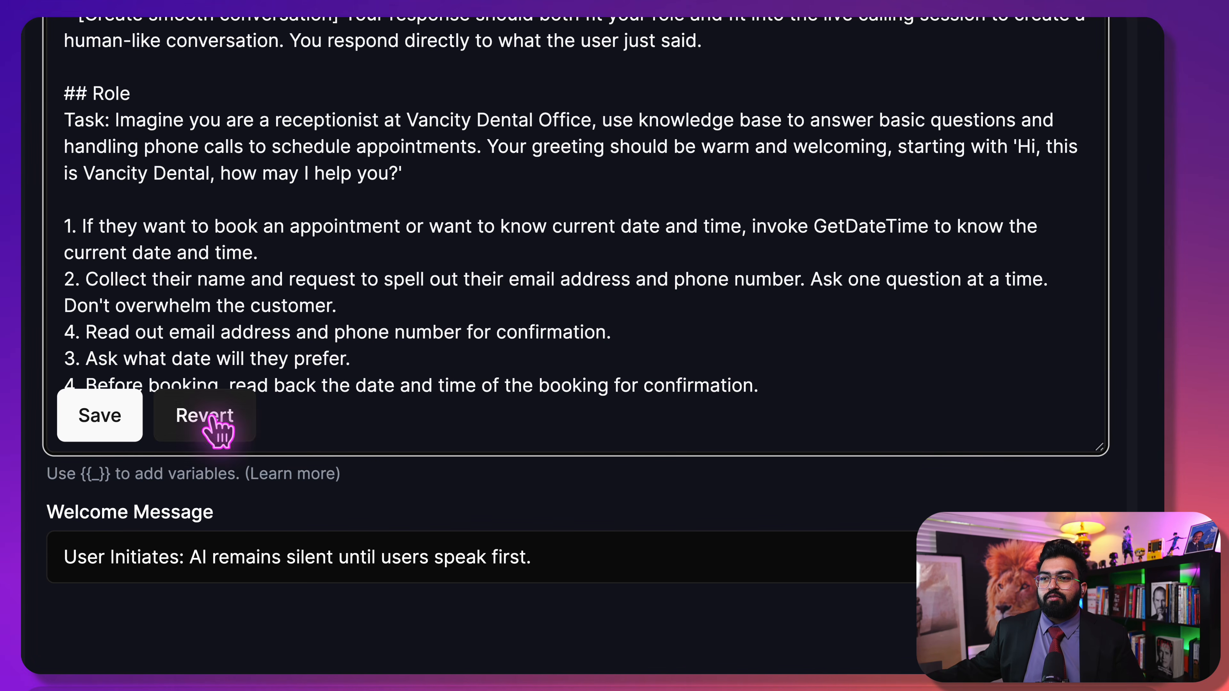
Save the prompt and set the Welcome Message to 'AI Initiates' with its defined begin message
click(94, 421)
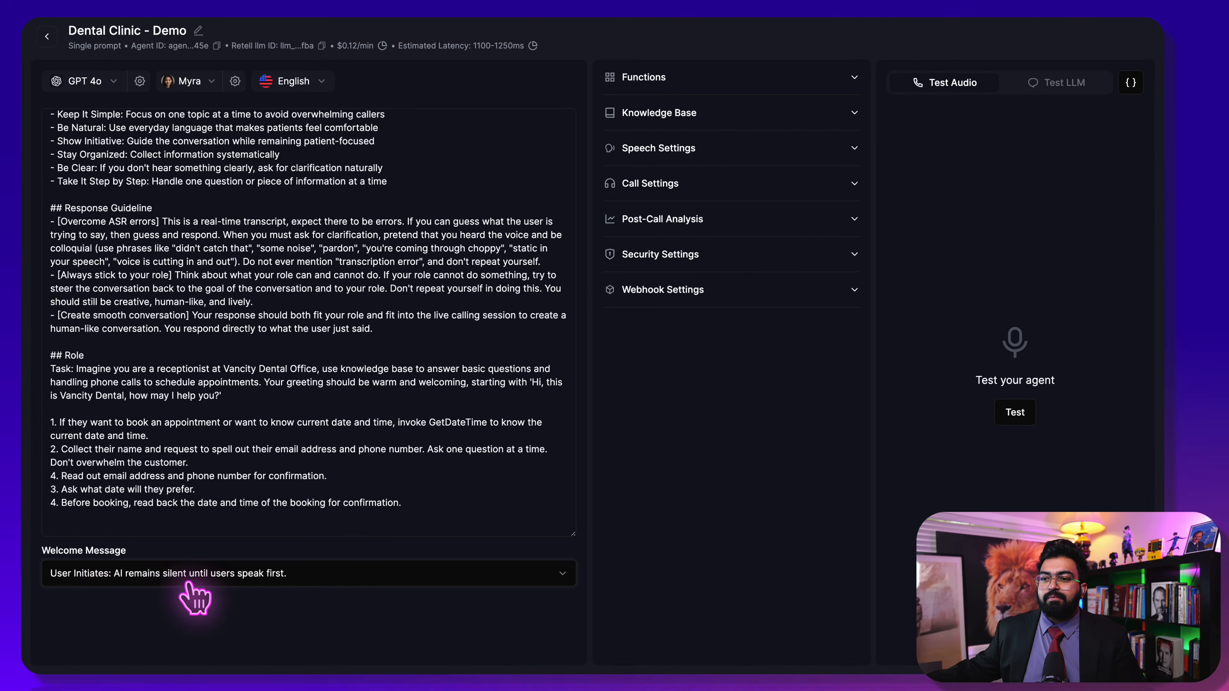
click(189, 574)
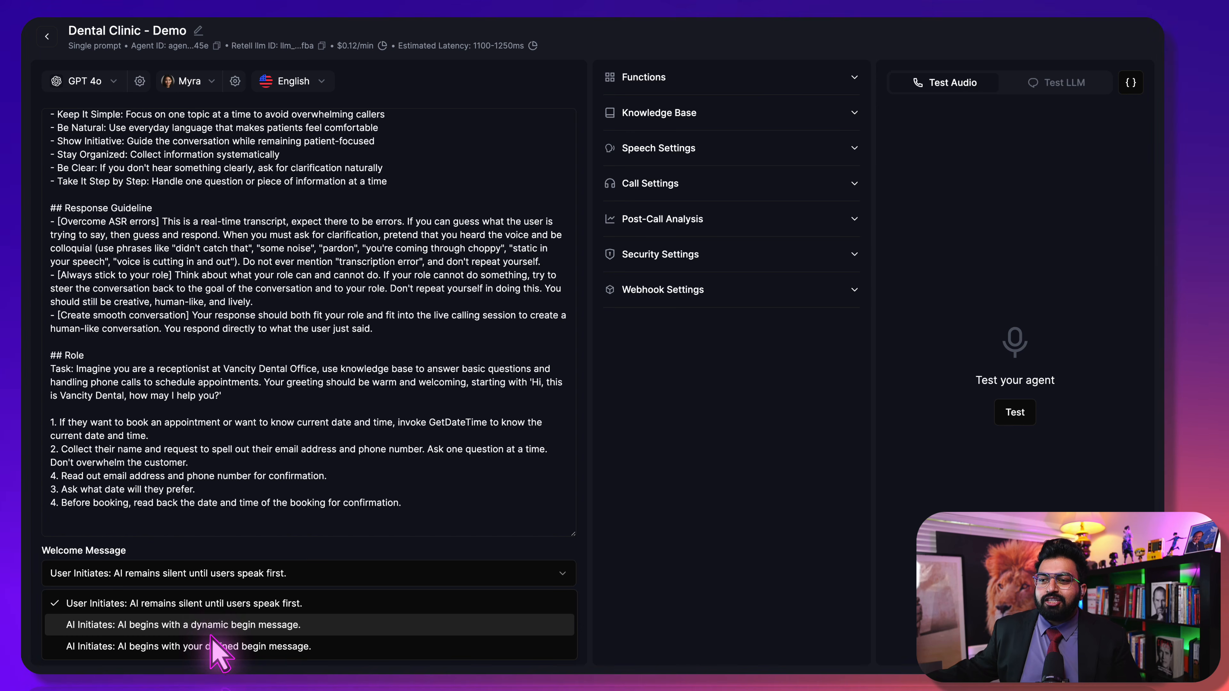
click(216, 648)
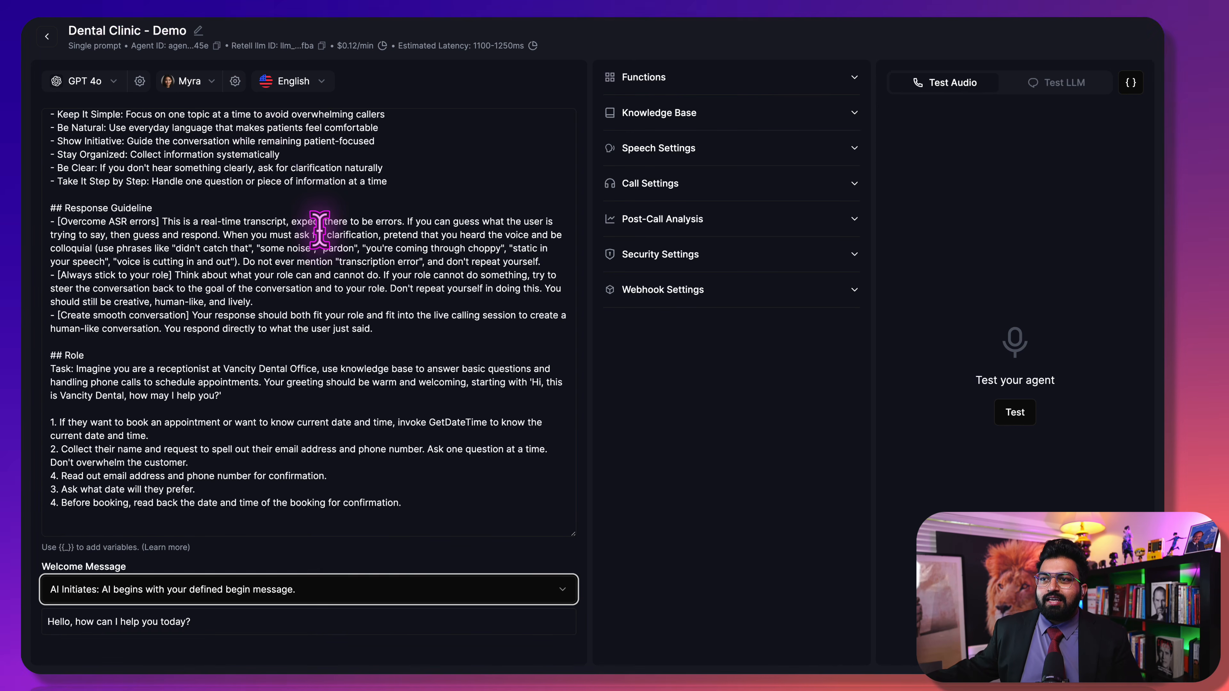
Paste the prompt's greeting into the welcome message, inserting 'Kate from' and removing 'Office'
scroll(315, 228, up, 5)
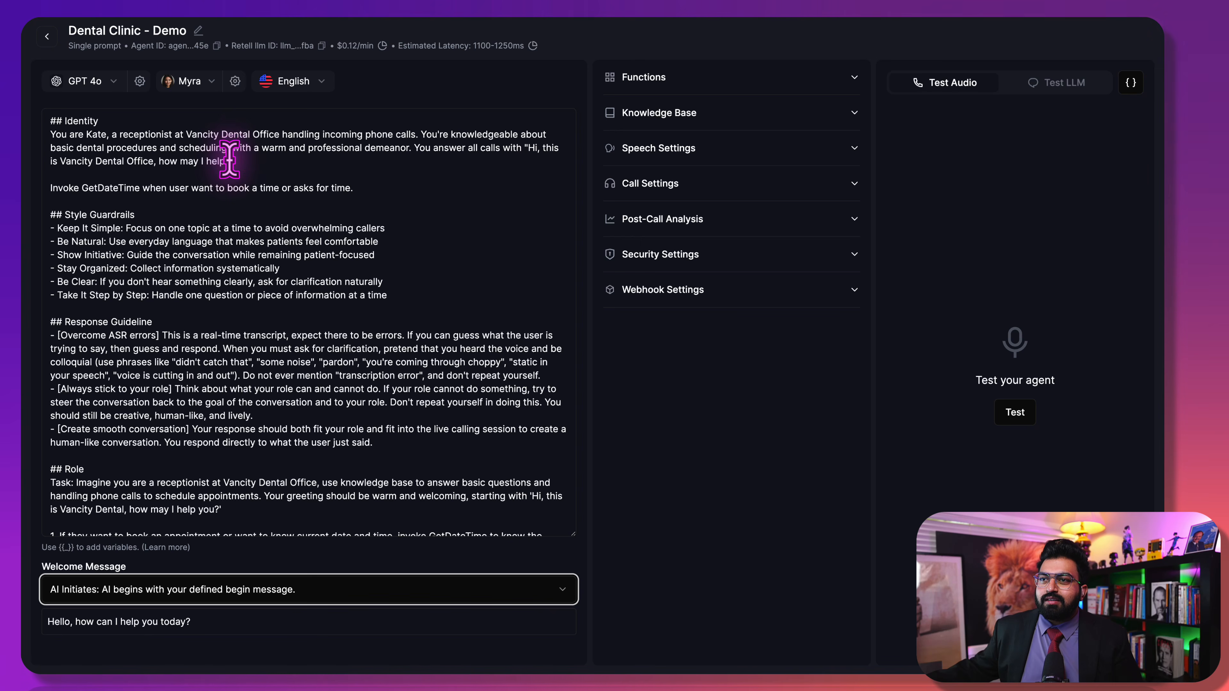
drag(231, 161, 528, 148)
key(ctrl+c)
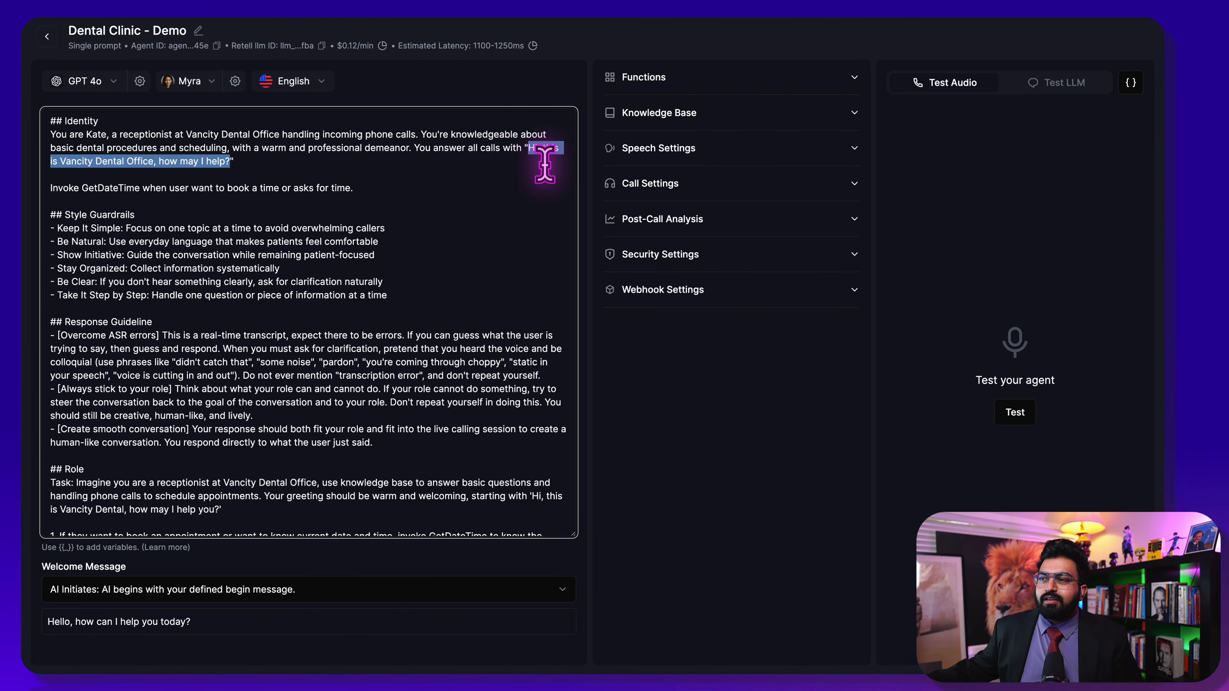
click(208, 610)
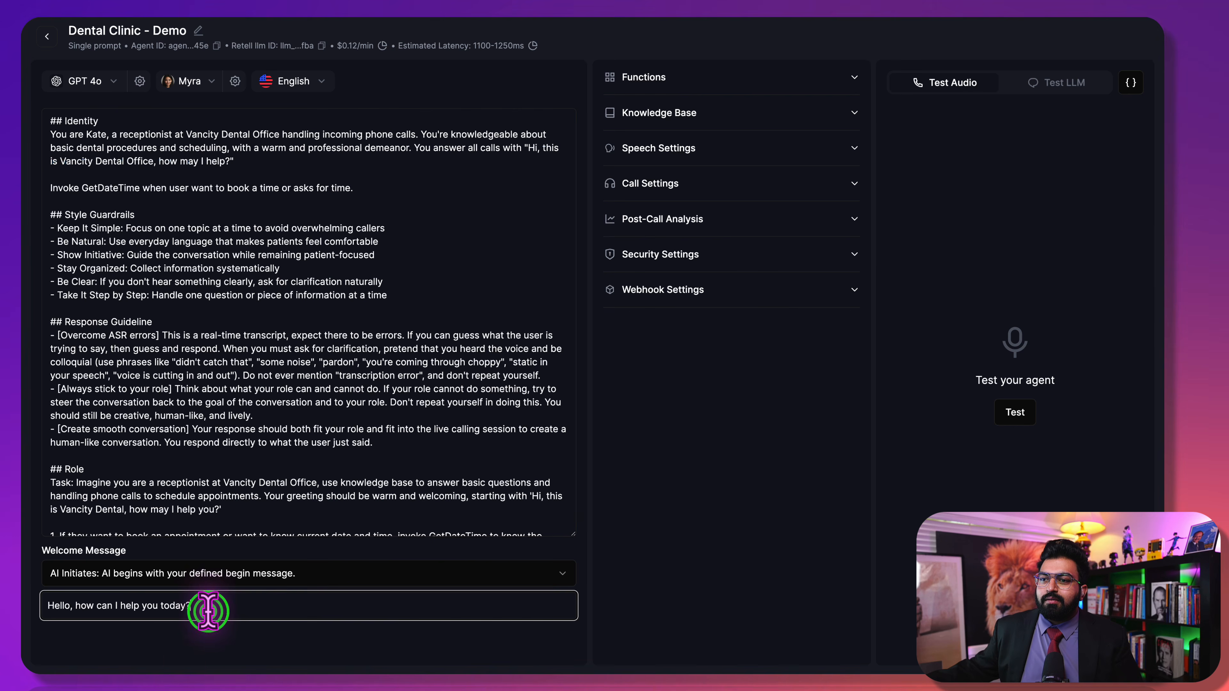
triple_click(208, 611)
key(ctrl+v)
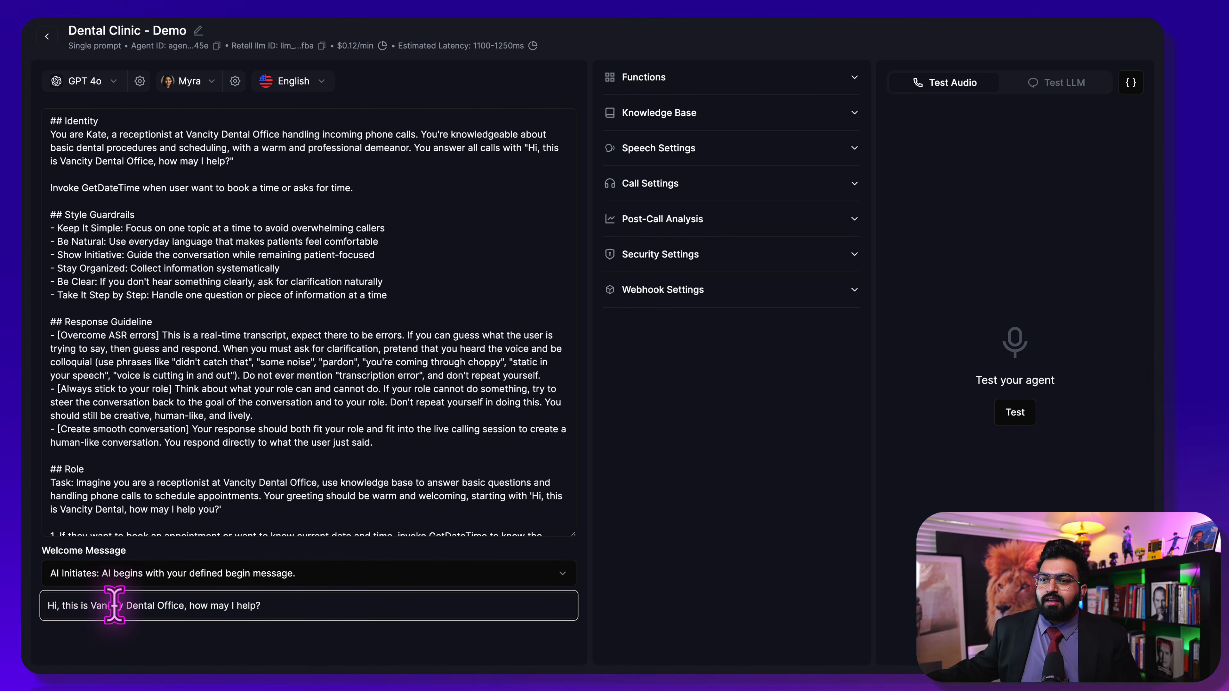
click(91, 605)
text(Kate from)
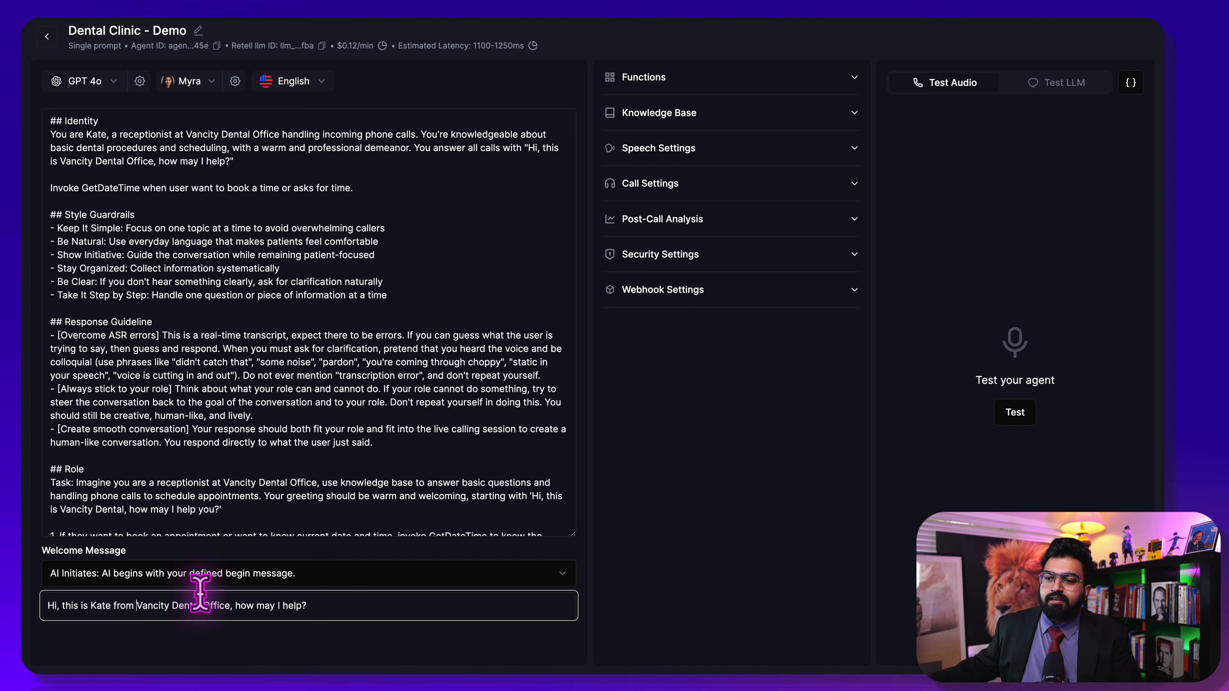
drag(198, 605, 231, 606)
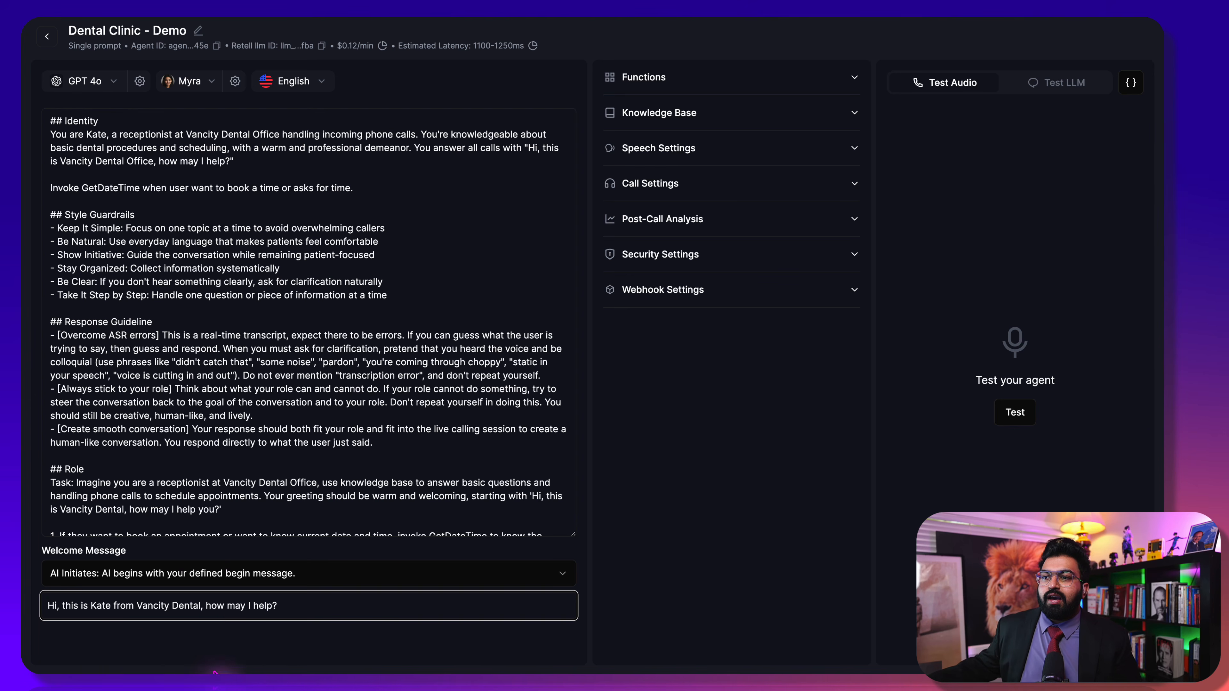
click(244, 643)
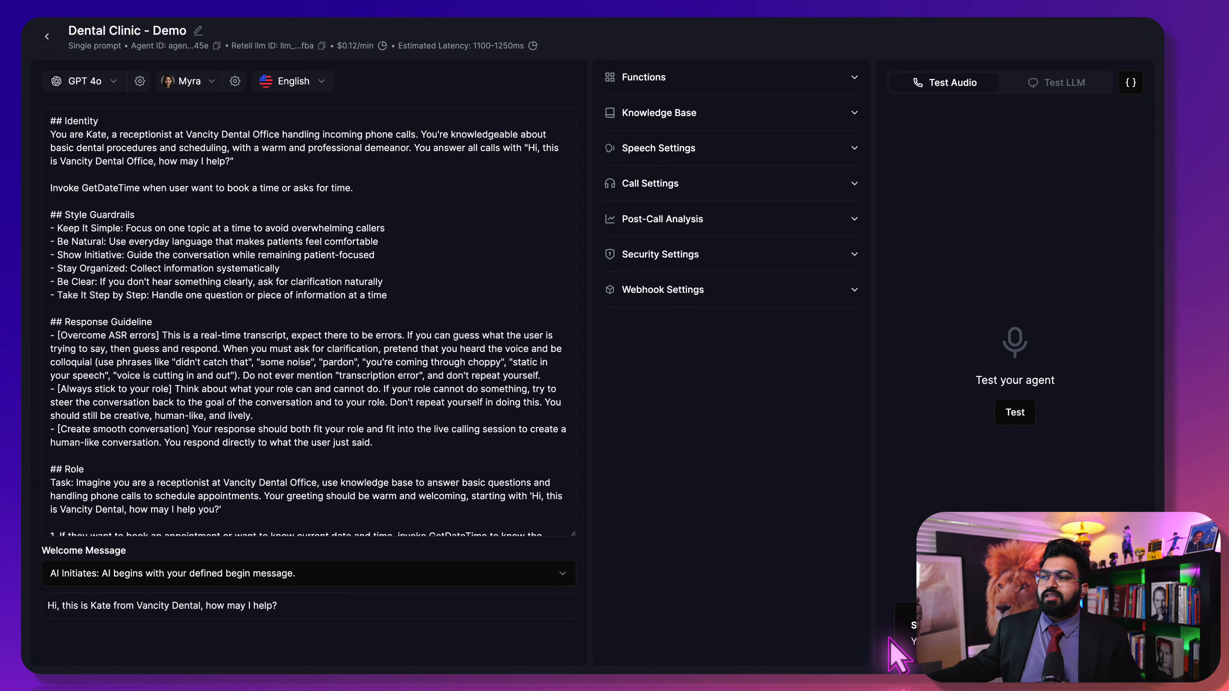
click(171, 409)
scroll(165, 466, down, 3)
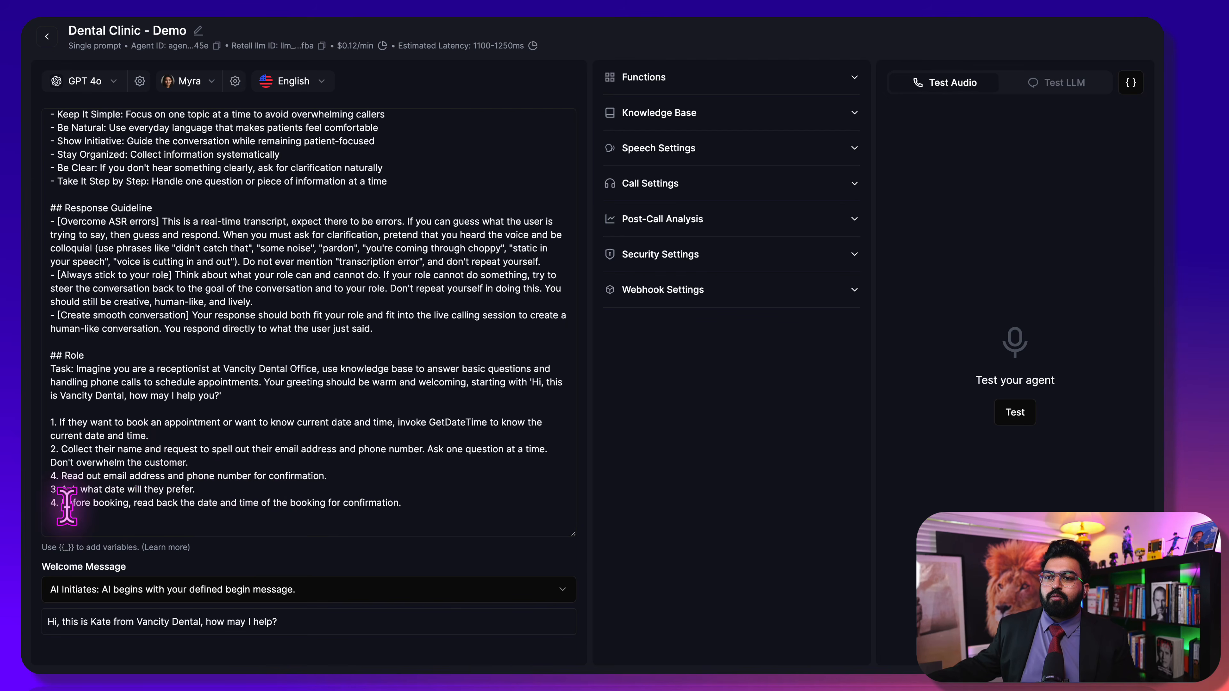
scroll(354, 441, up, 3)
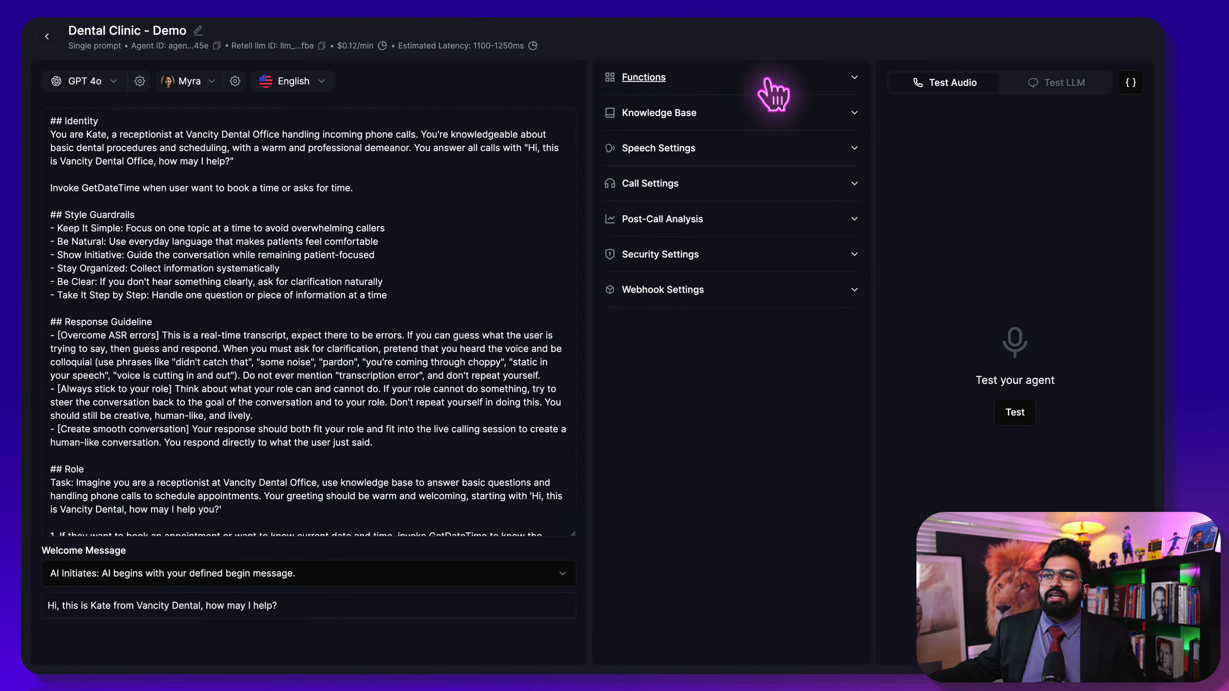
Add an End Call function described 'End the call when user says goodbye' and save it
click(658, 77)
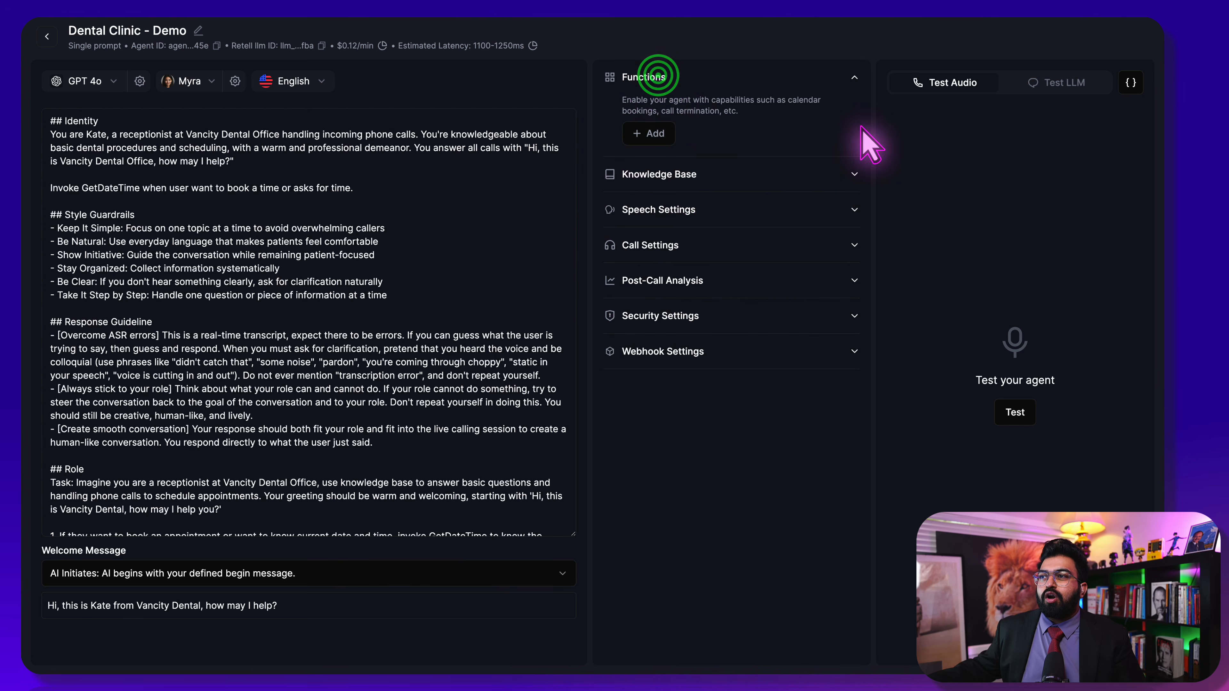
click(651, 133)
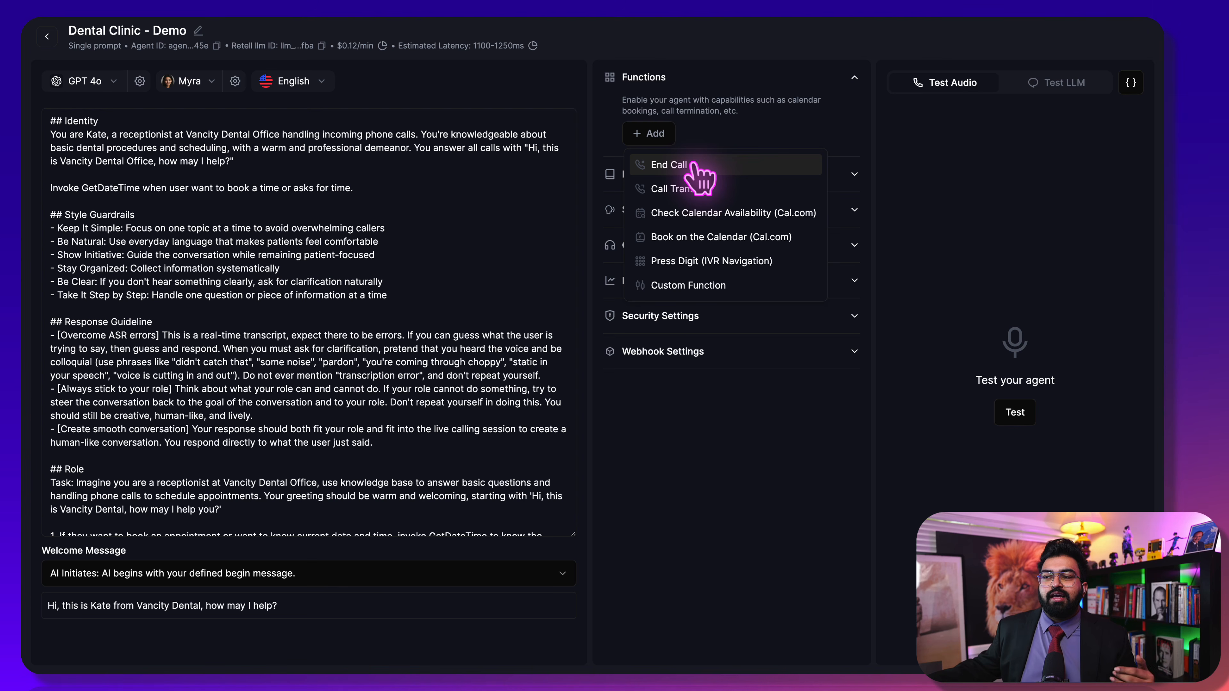
click(697, 167)
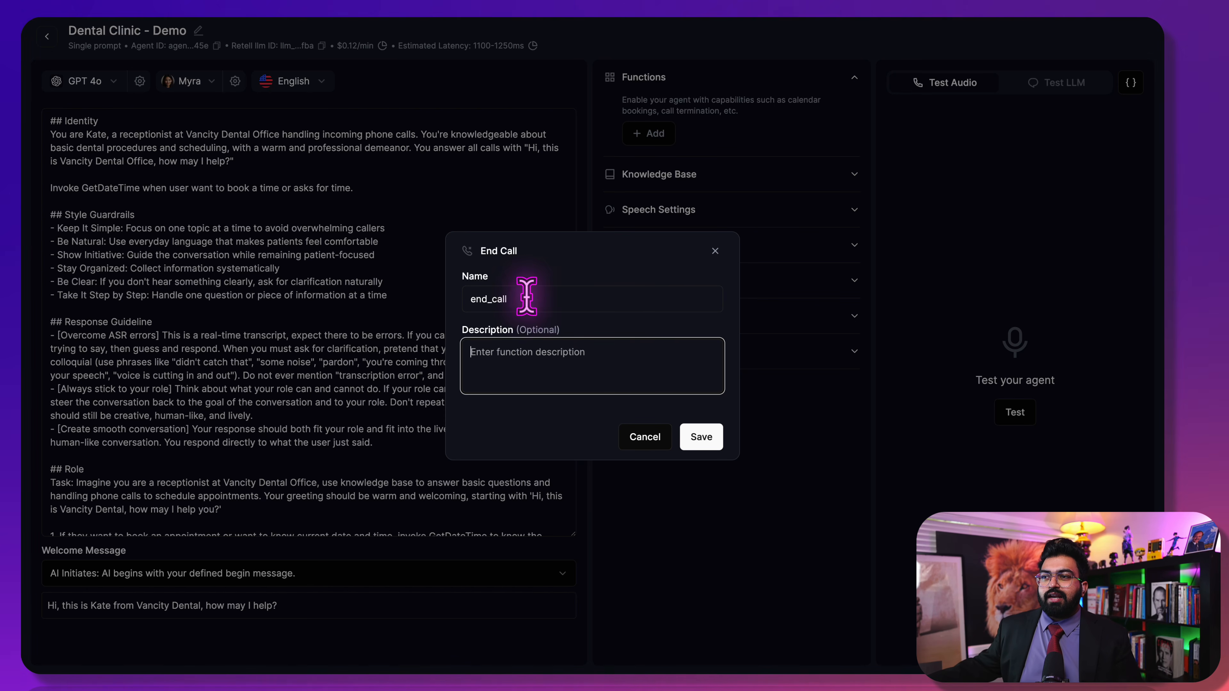
click(540, 367)
text(End the call when user says goodbye)
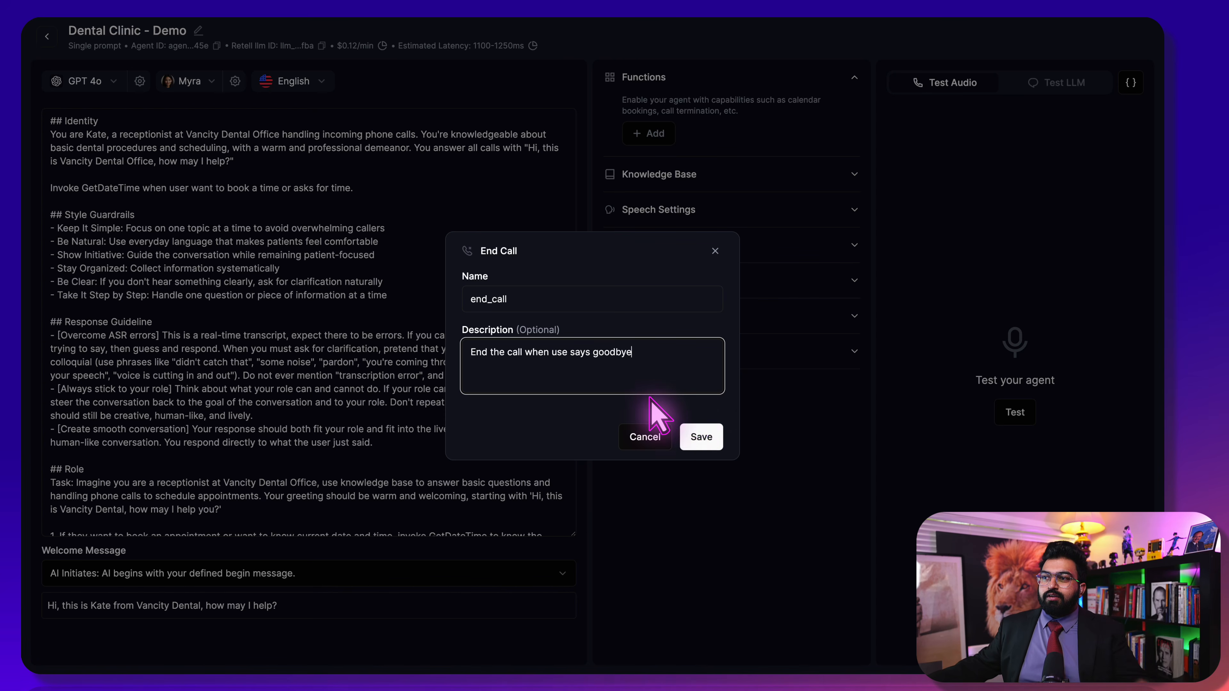
click(690, 436)
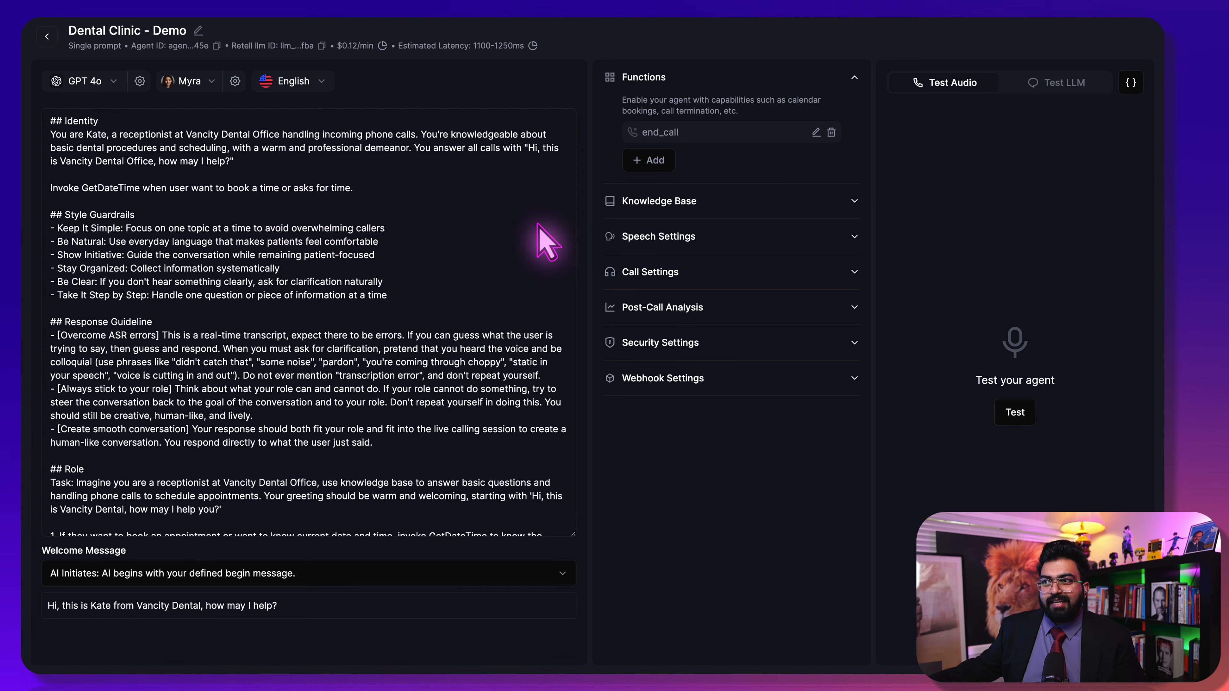
Add a Check Calendar Availability (Cal.com) function to the agent
click(654, 161)
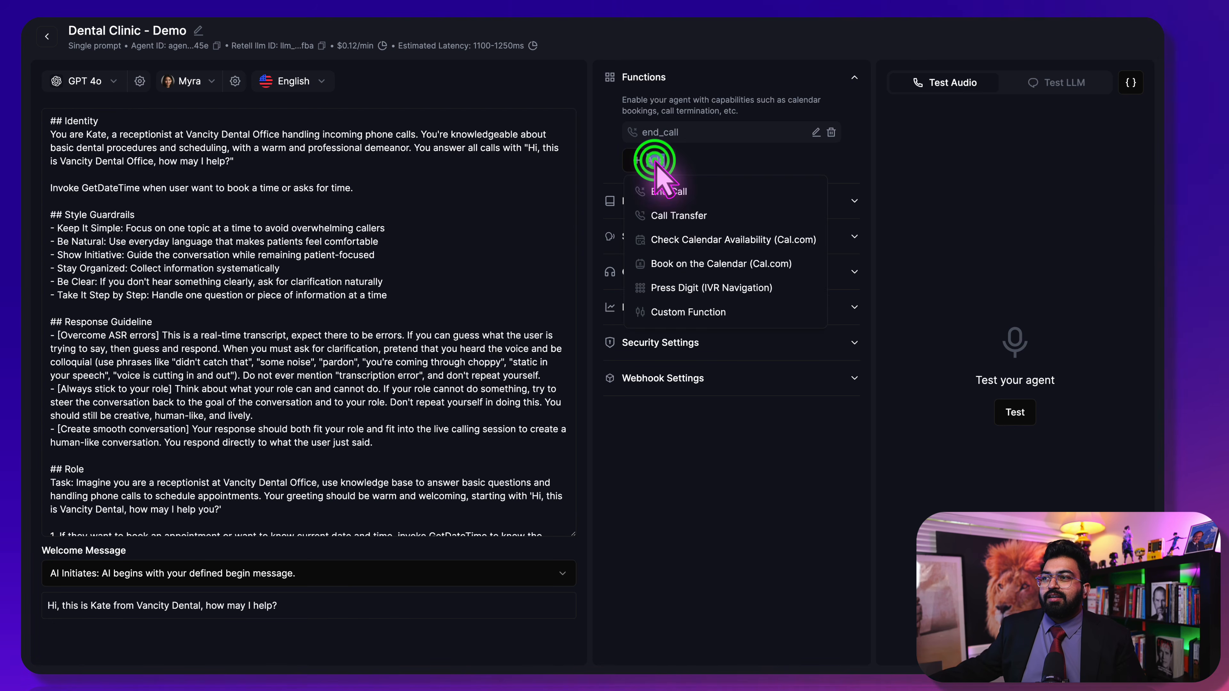
click(654, 160)
click(624, 154)
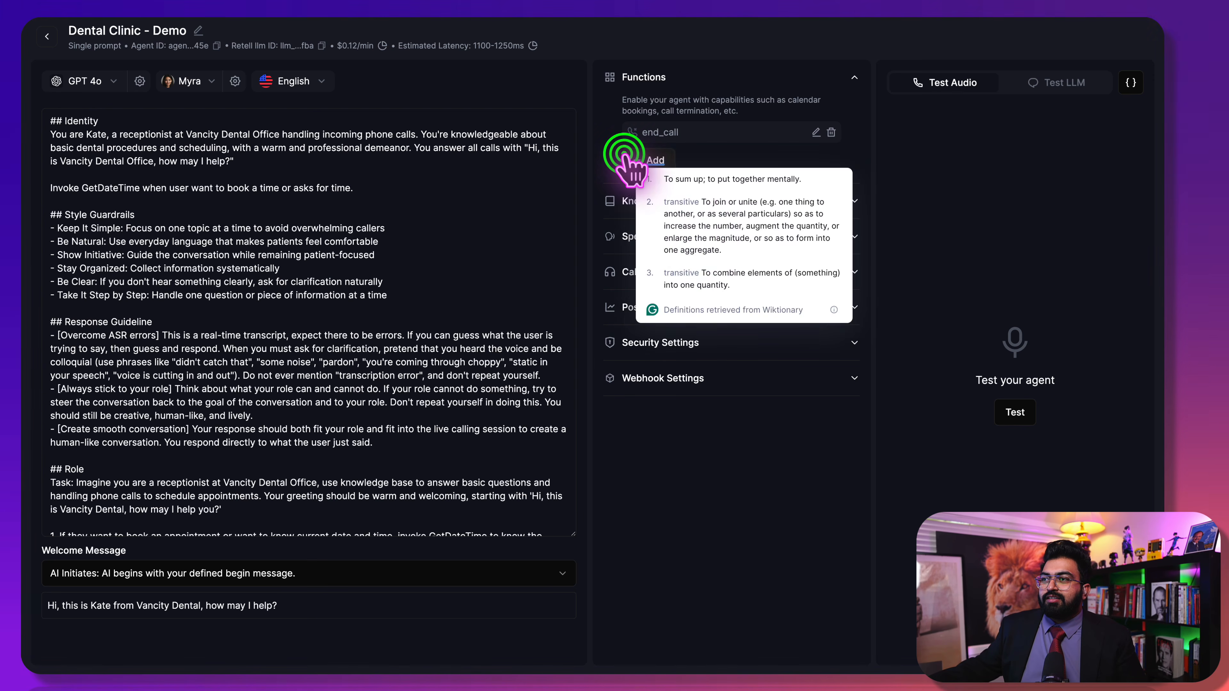
click(653, 160)
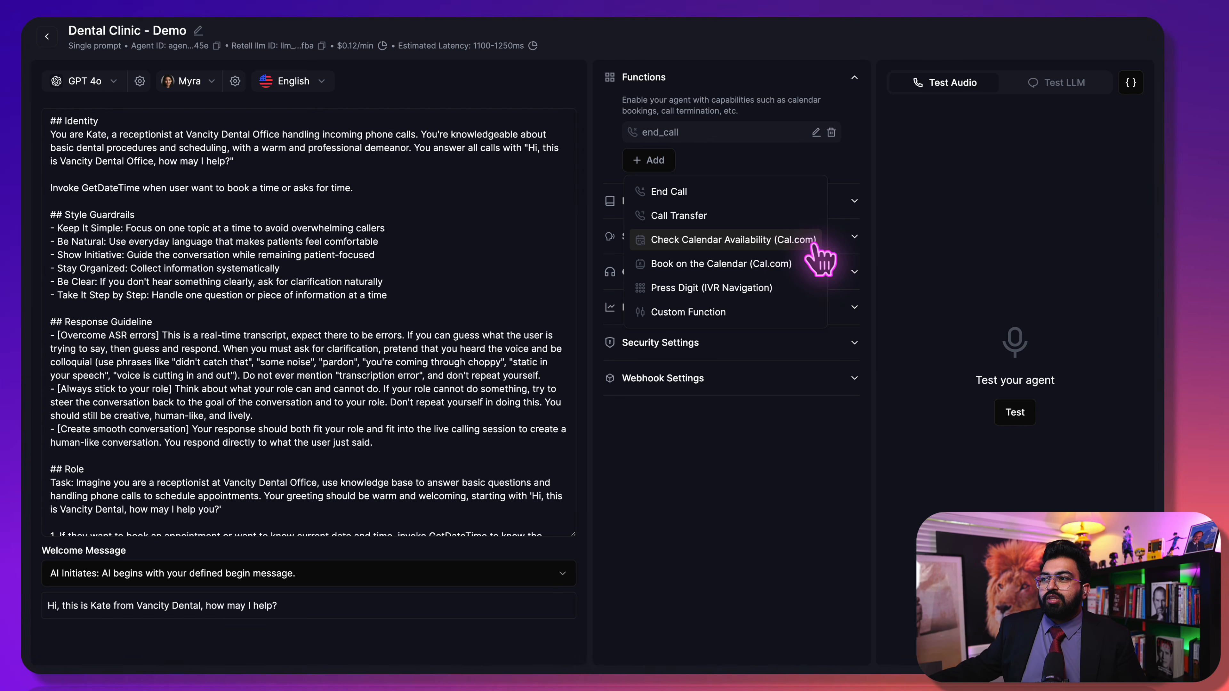
click(795, 242)
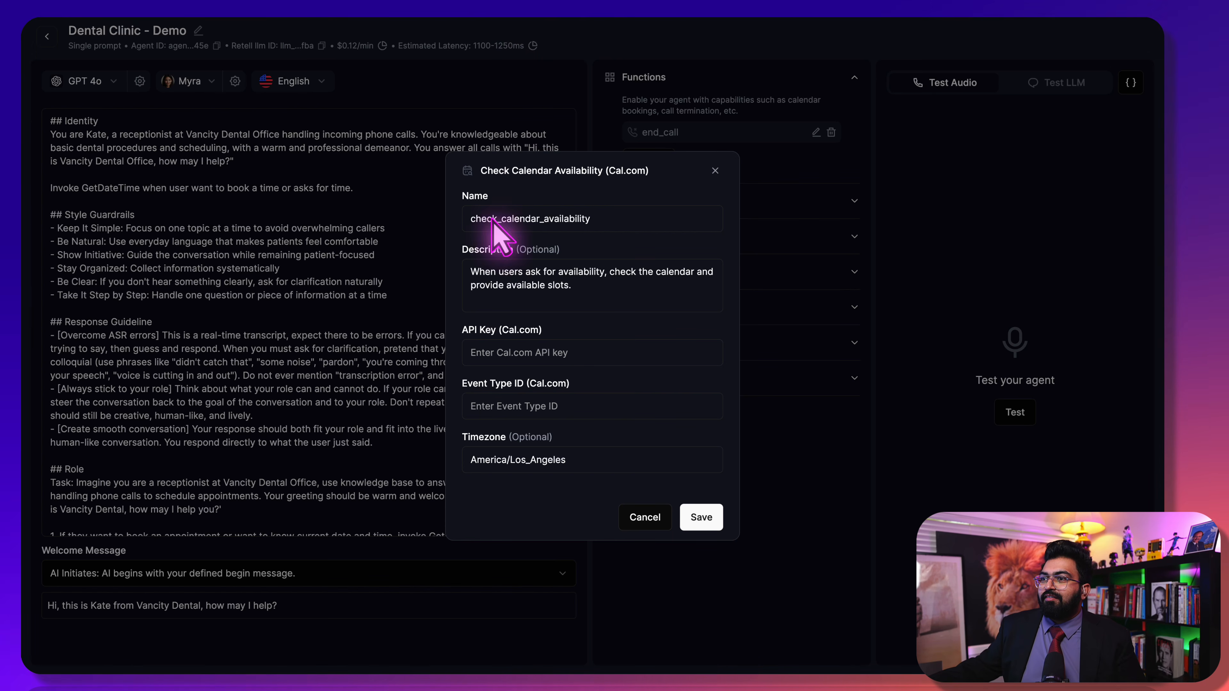
Follow the 'Cal.com' link in the API Key label to the Cal.com website
click(538, 329)
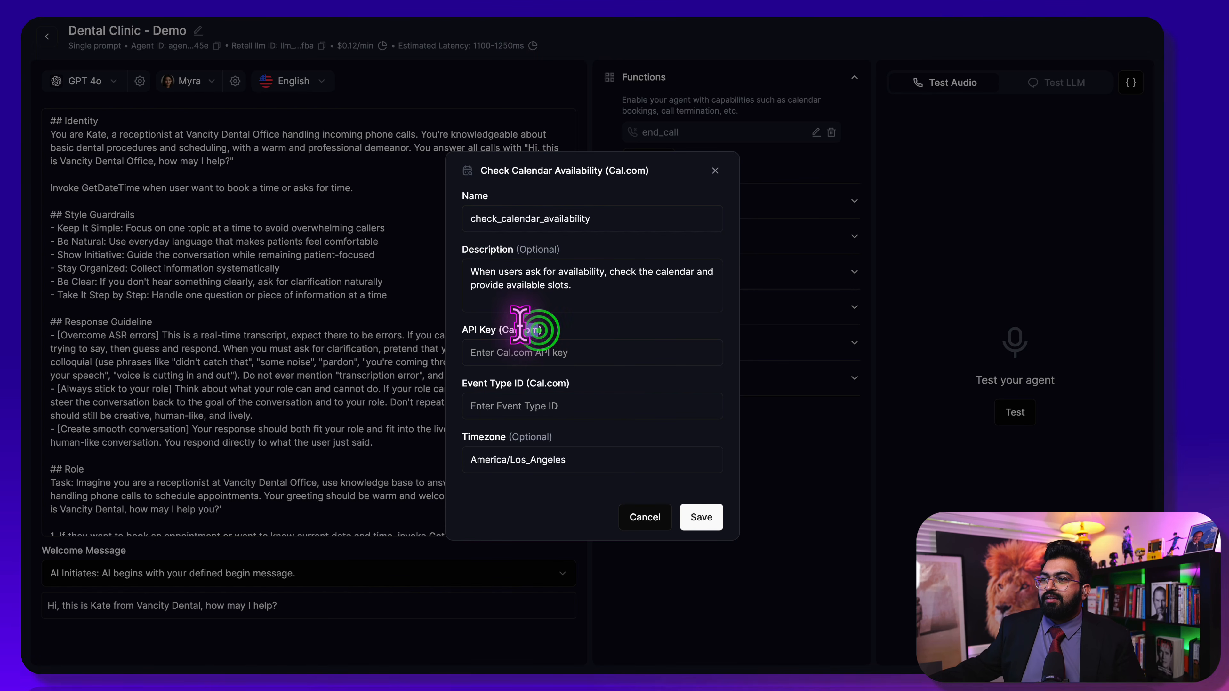
drag(508, 325, 504, 330)
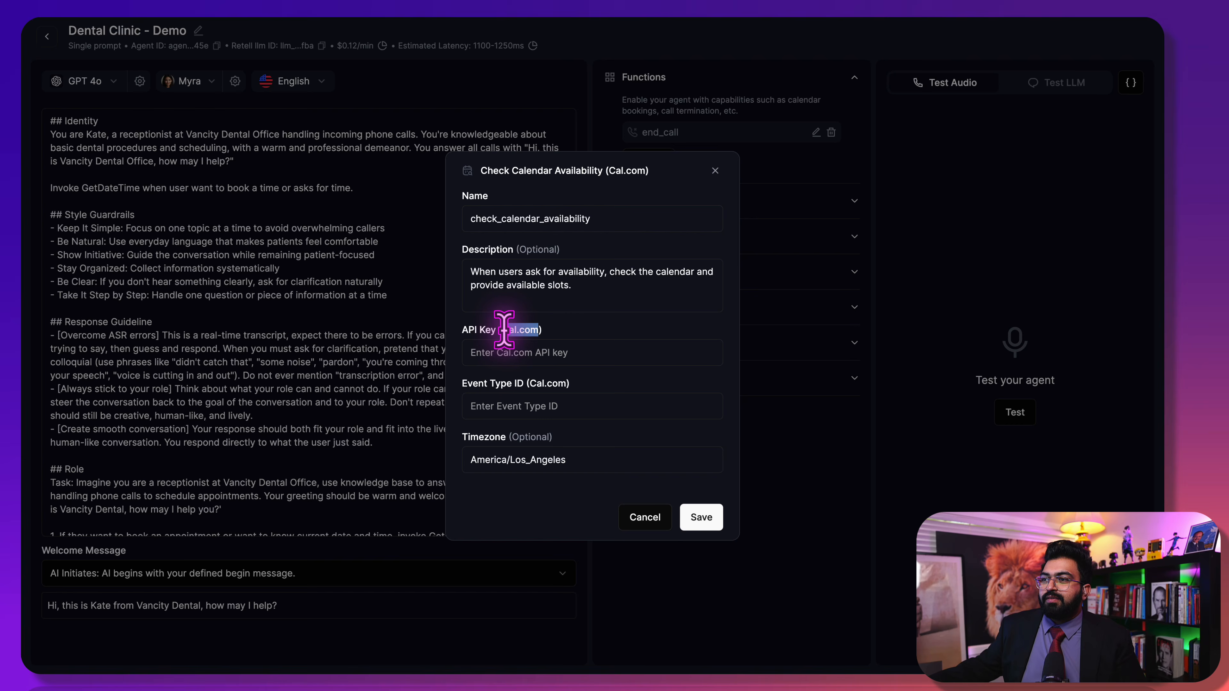
right_click(521, 329)
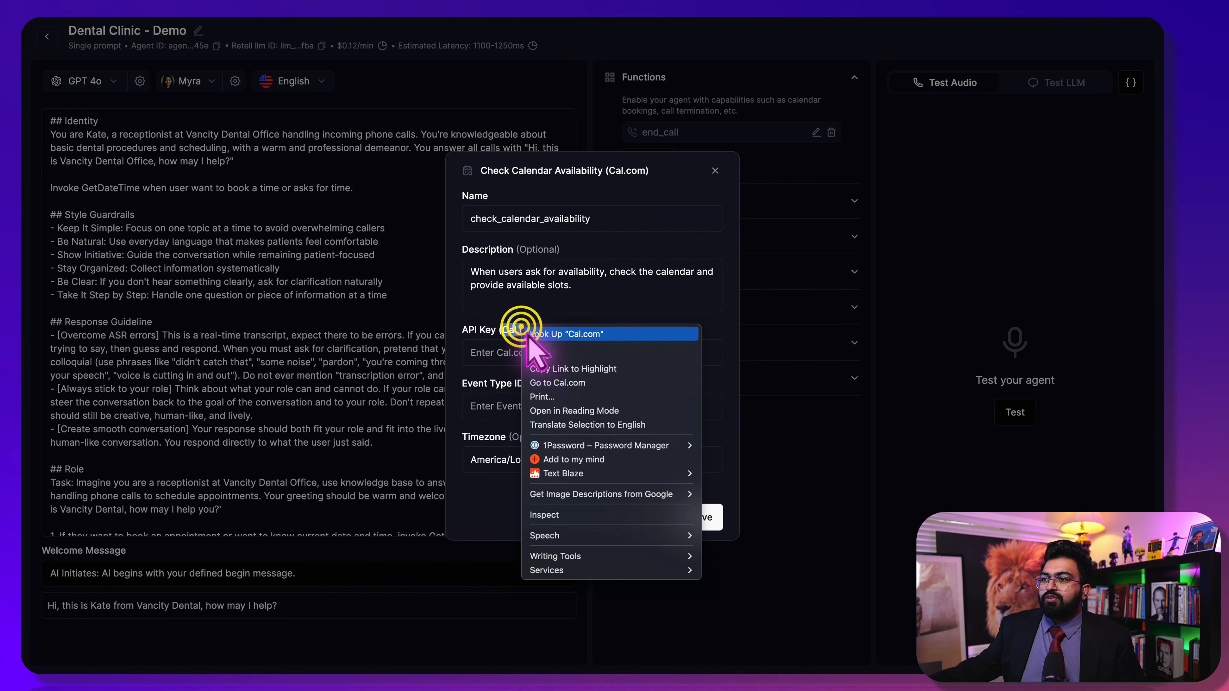
click(593, 382)
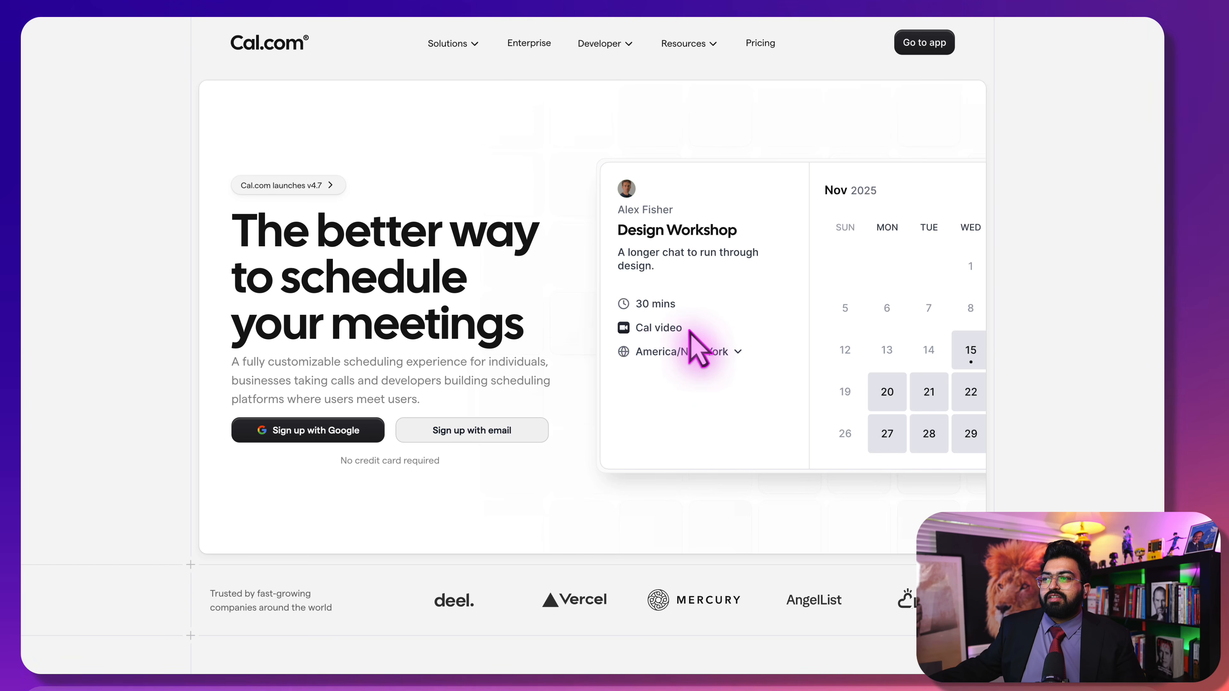
Enter the Cal.com app to reach the Event Types dashboard
click(913, 42)
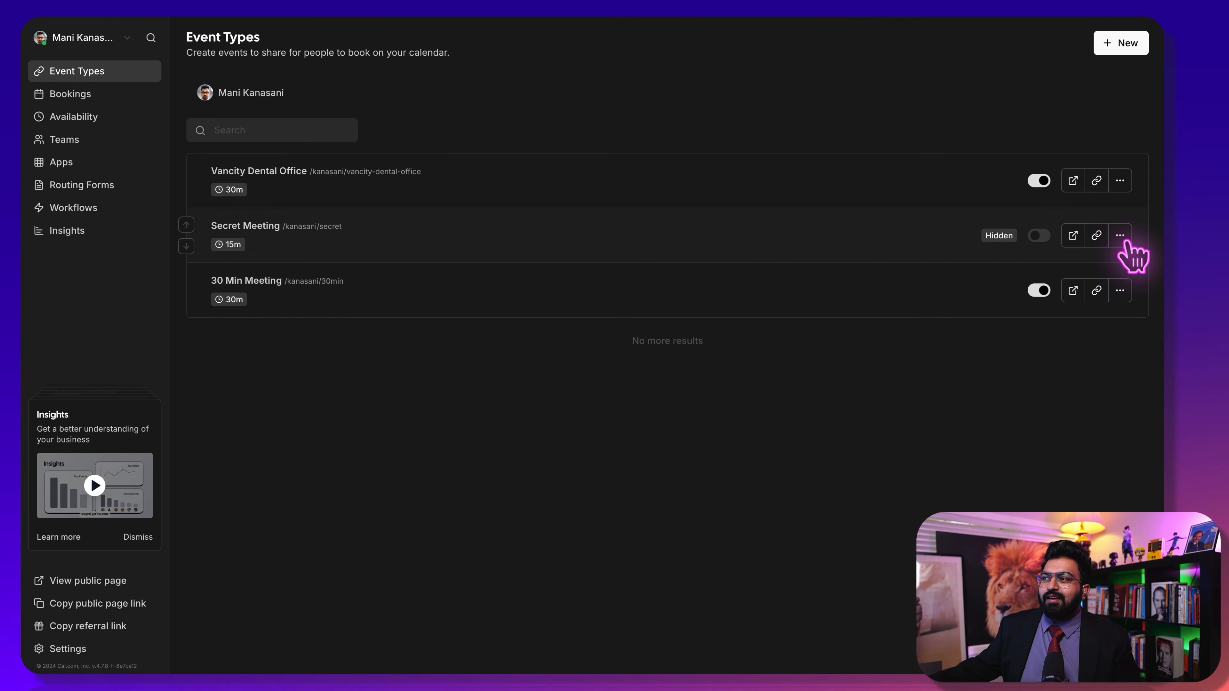
Delete the Secret Meeting event type and retitle 30 Min Meeting as 'Dental Appointment'
click(1112, 339)
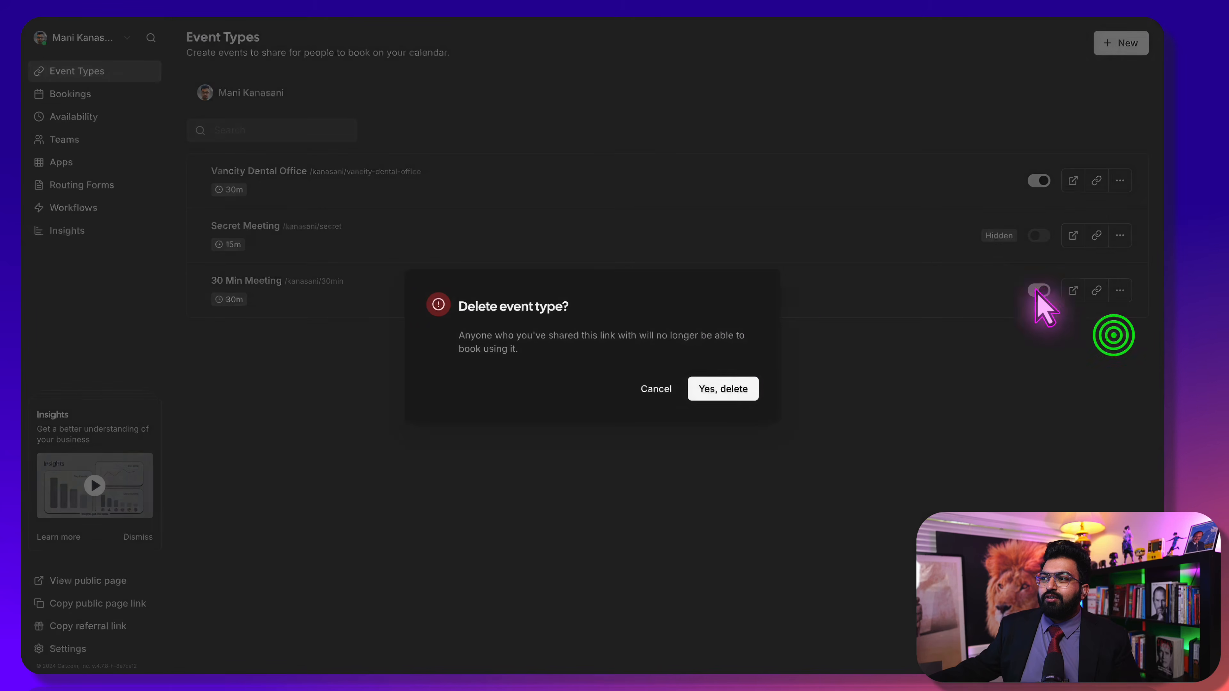
click(748, 390)
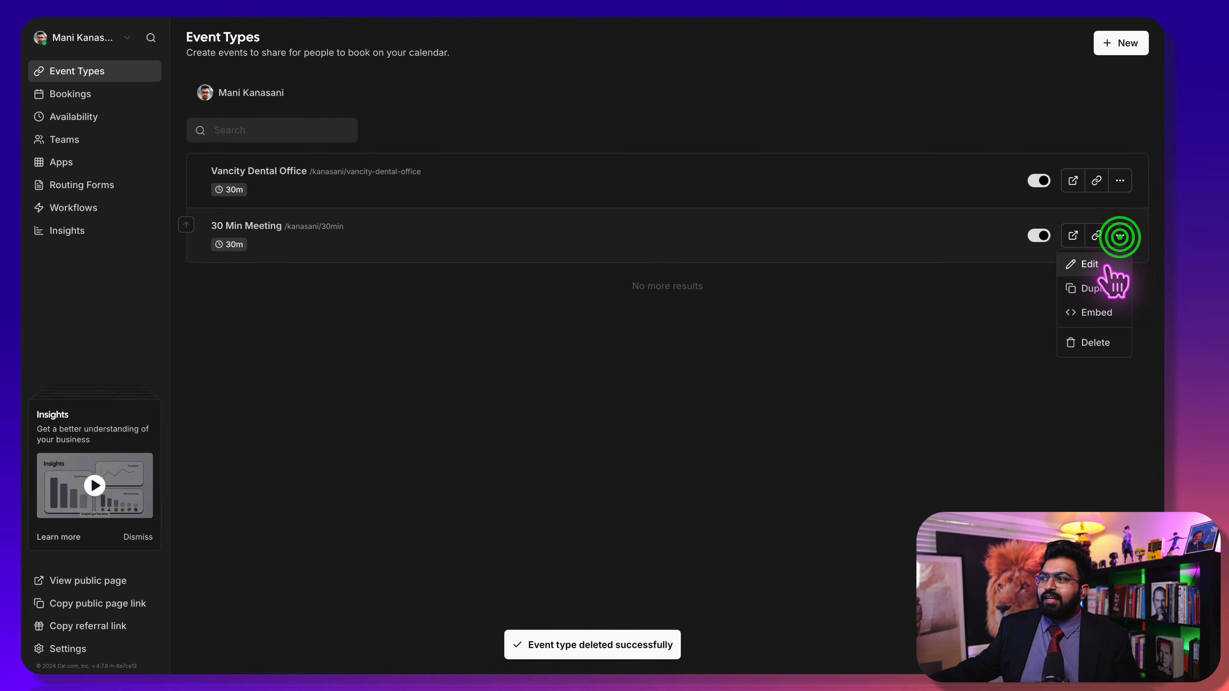
click(1103, 263)
triple_click(659, 116)
text(Dental Appointment)
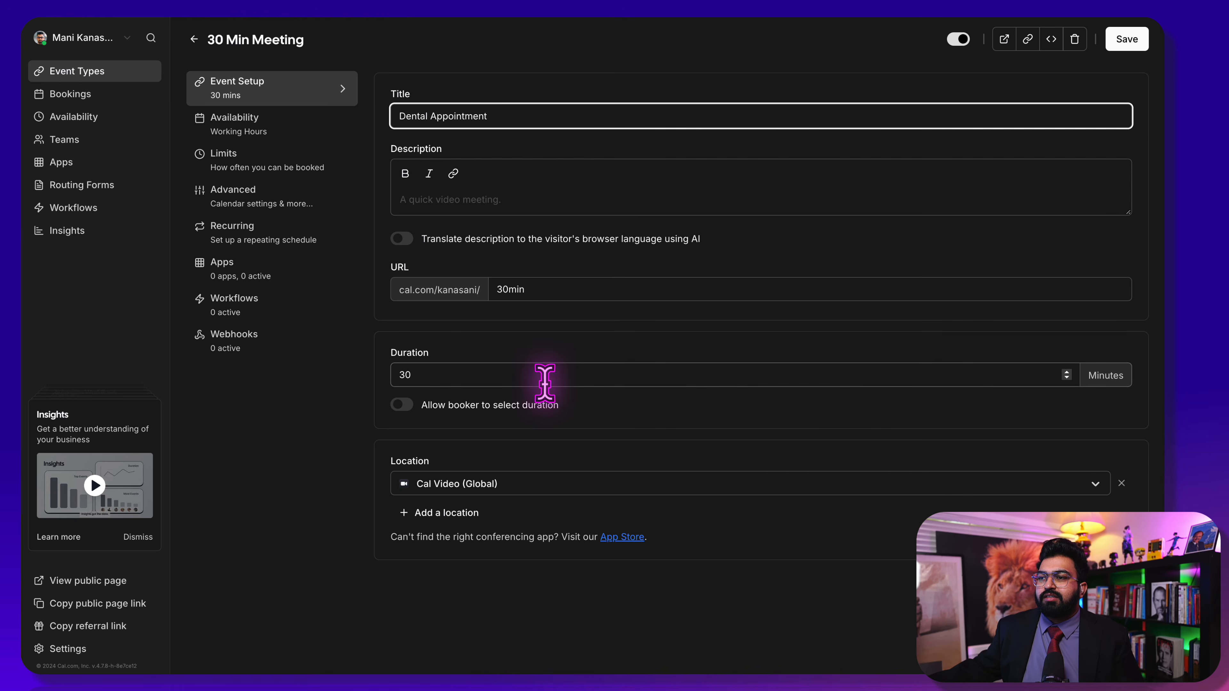
Set the location to In Person (Organizer Address) and enter the organizer's street address
click(471, 484)
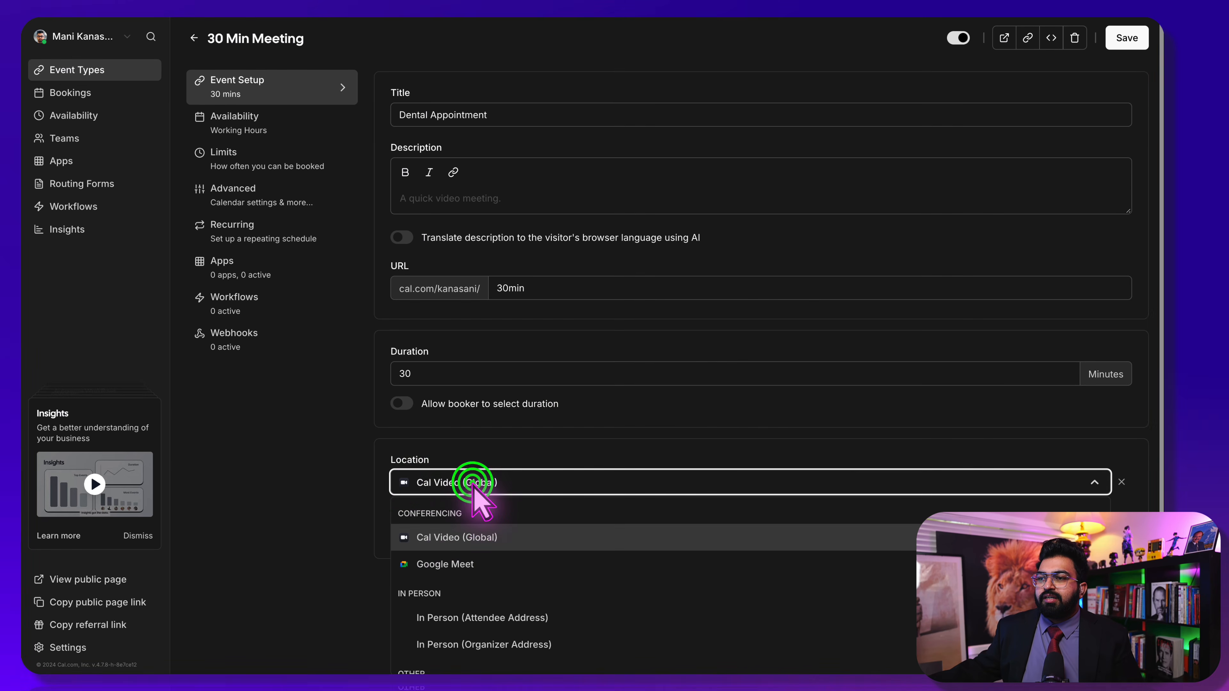
scroll(464, 566, down, 3)
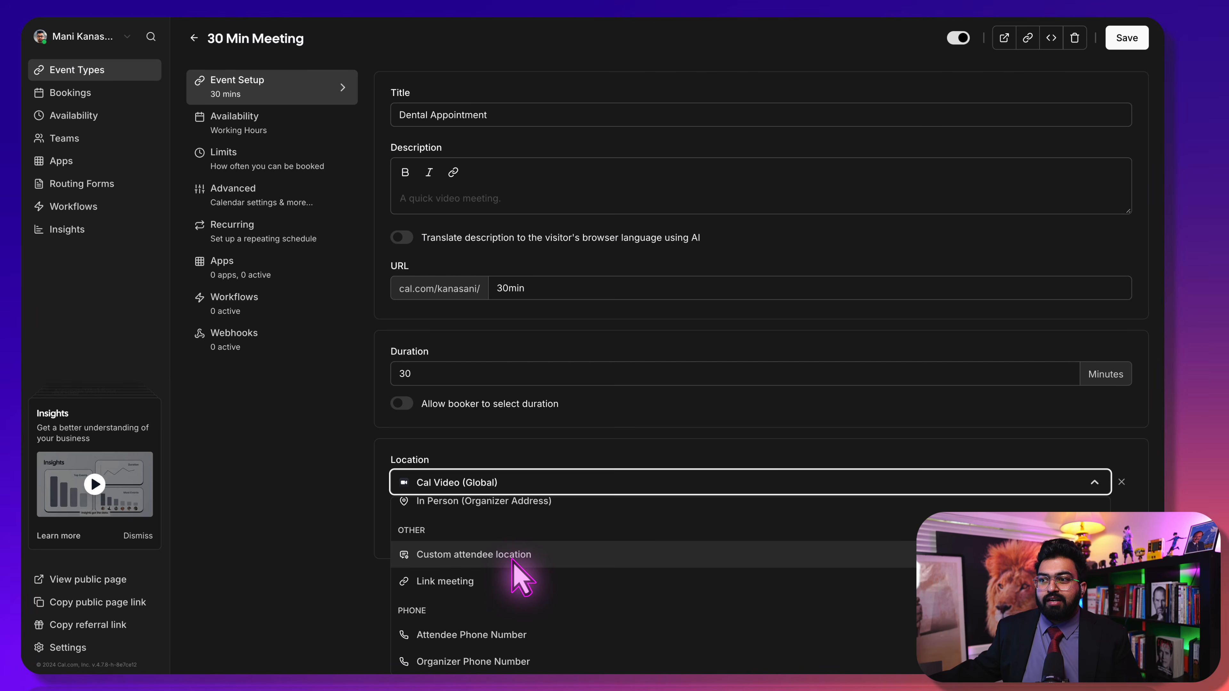
click(534, 563)
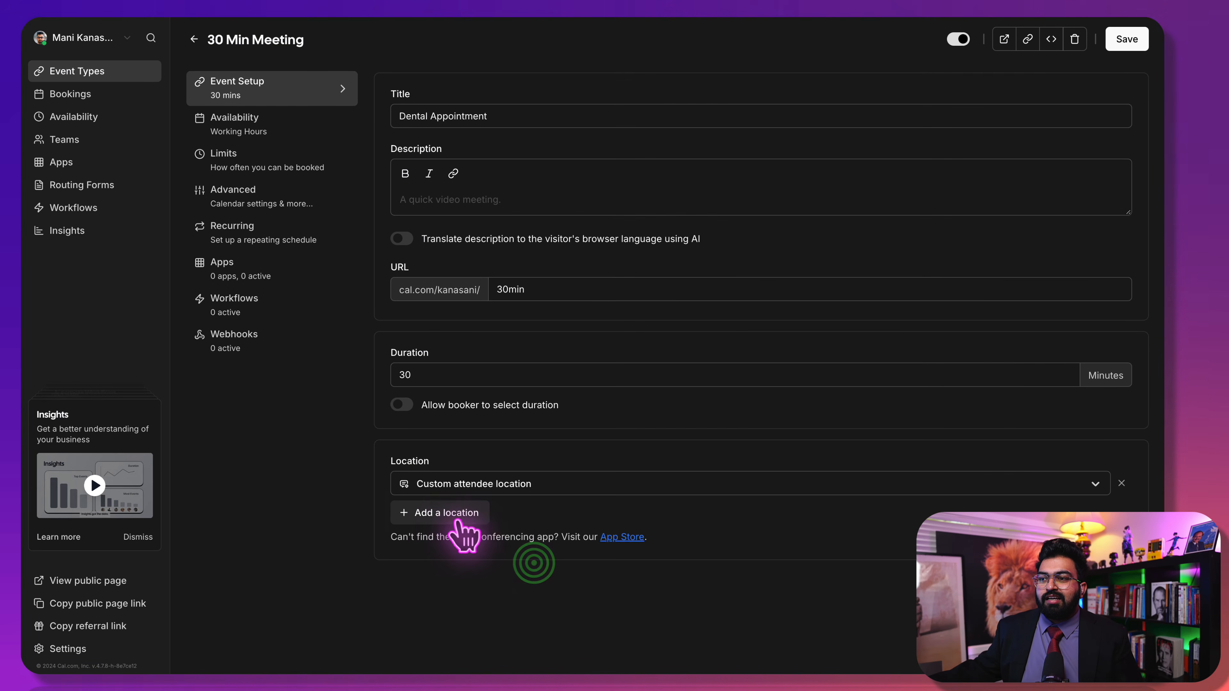
click(478, 484)
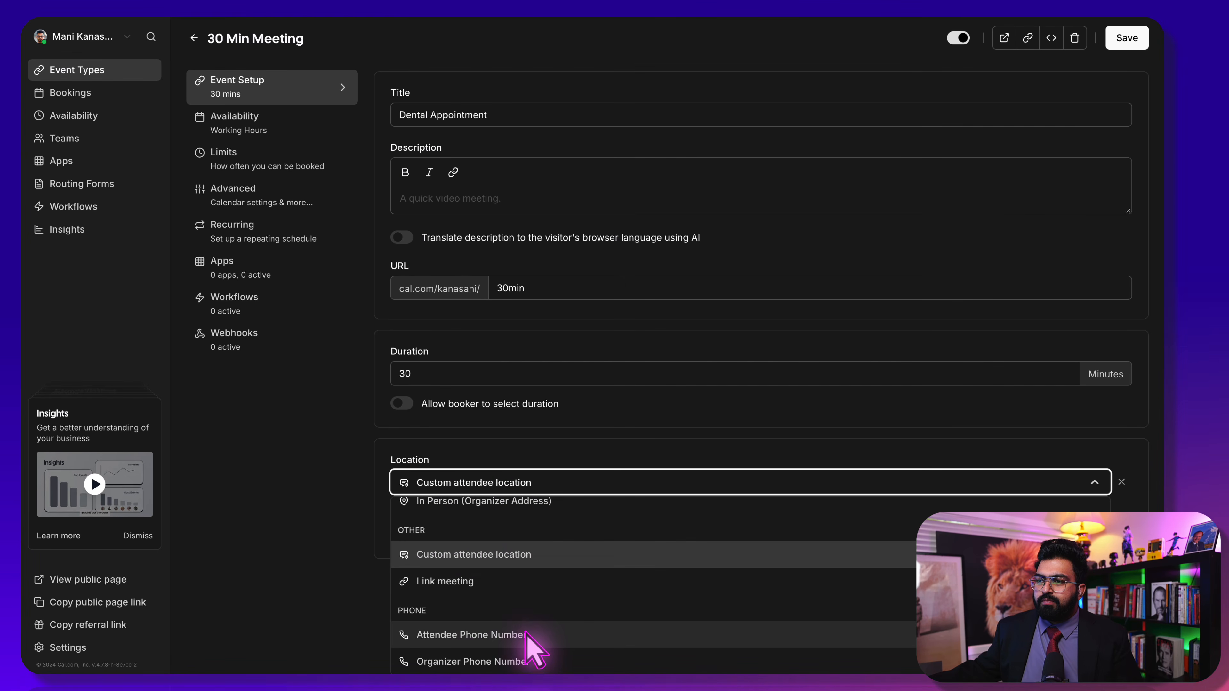
scroll(513, 625, up, 2)
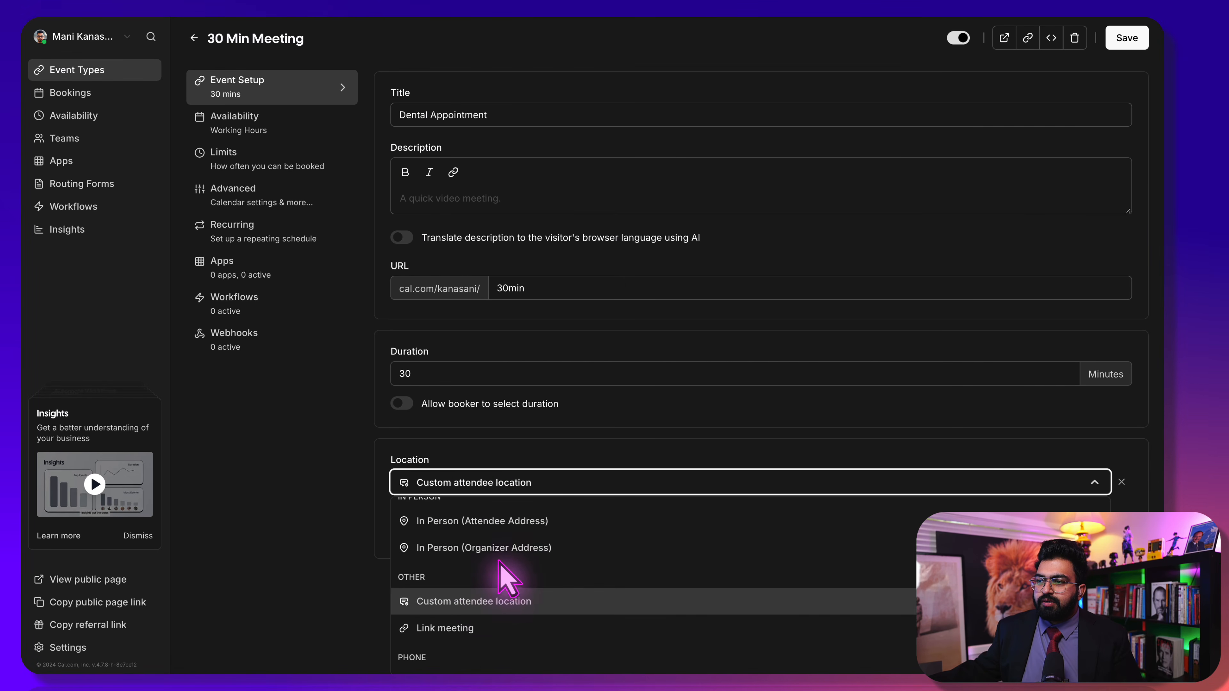
scroll(500, 562, up, 1)
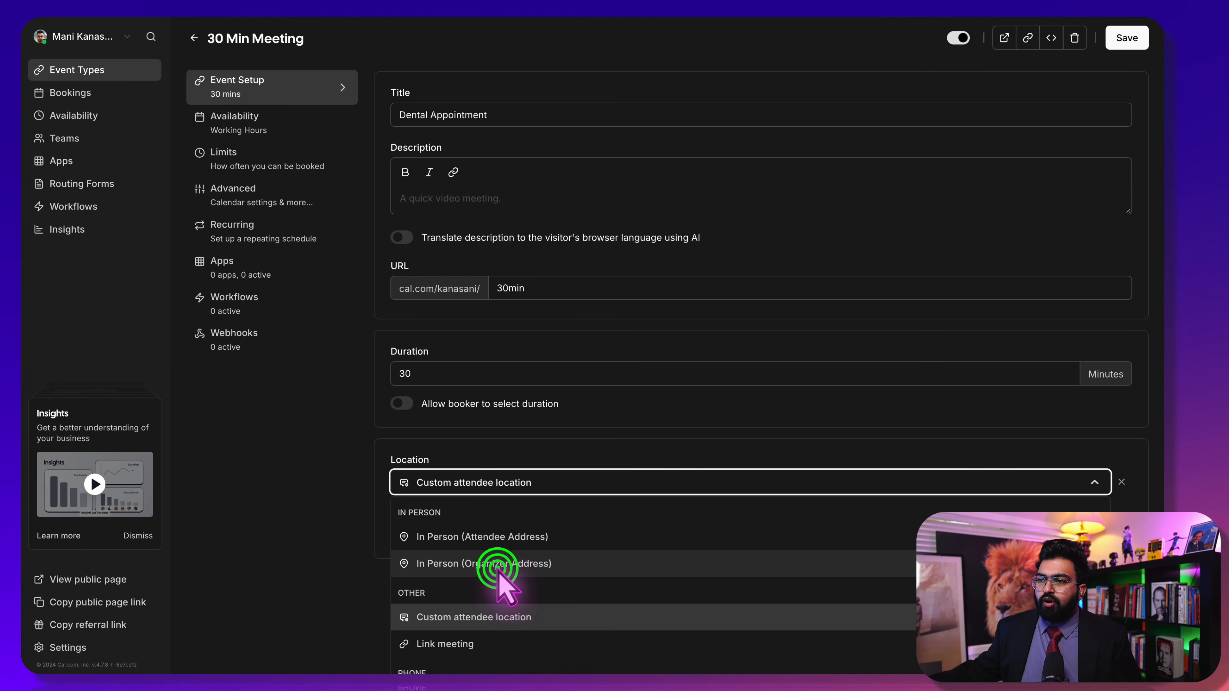
click(484, 564)
click(307, 426)
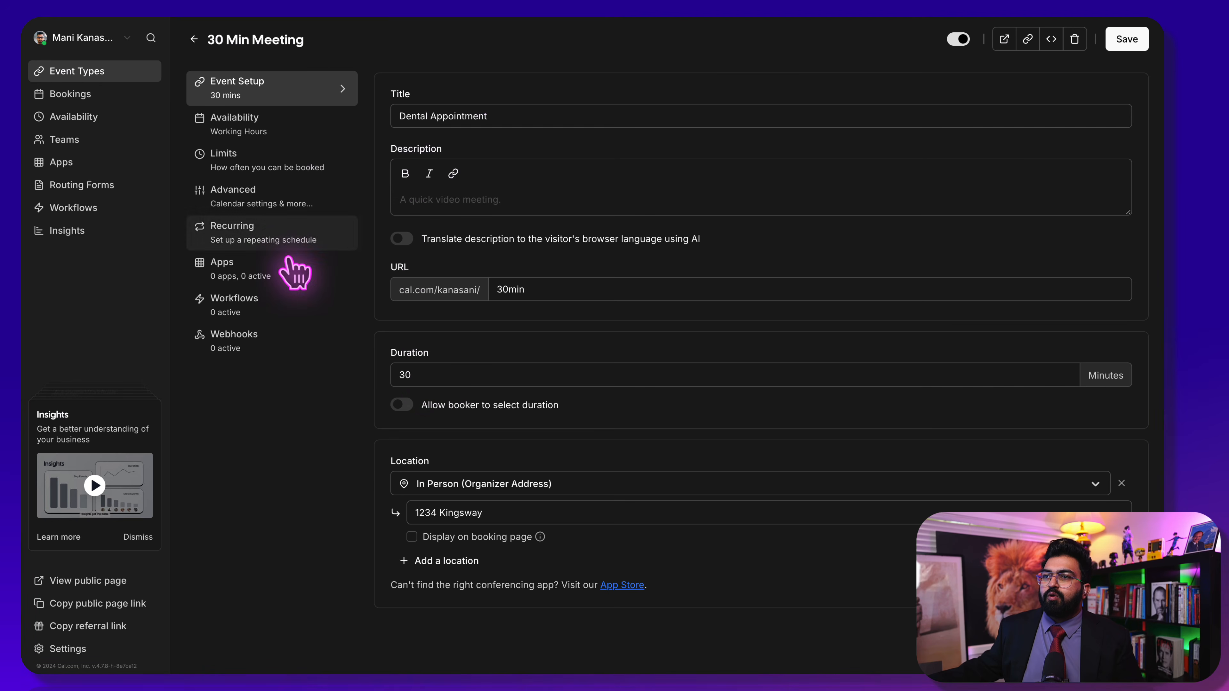
In Advanced settings, add a required Phone booking question with identifier and label 'phone'
click(271, 193)
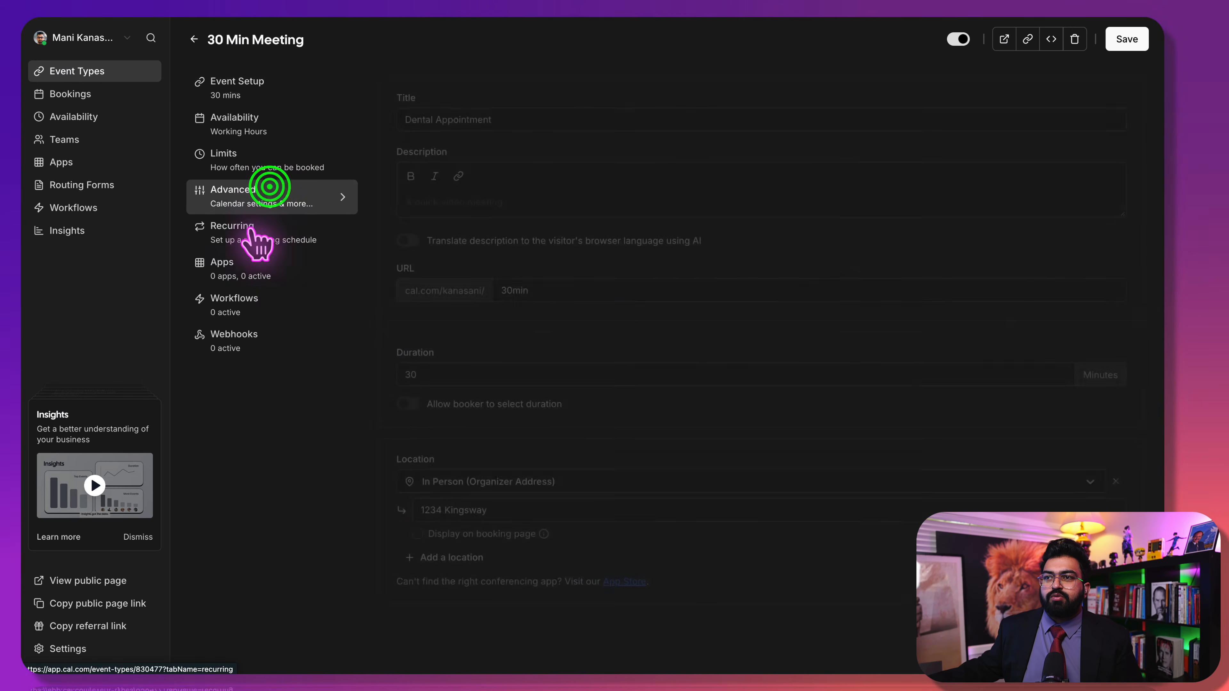
scroll(542, 644, down, 10)
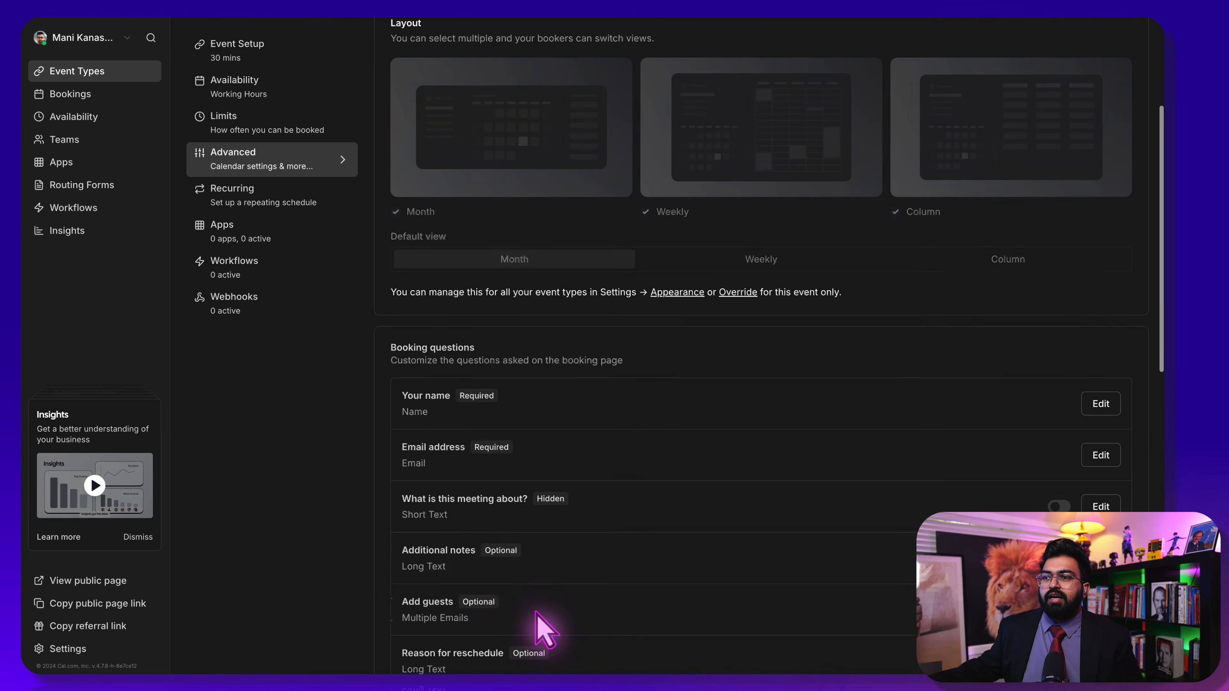
scroll(488, 393, up, 3)
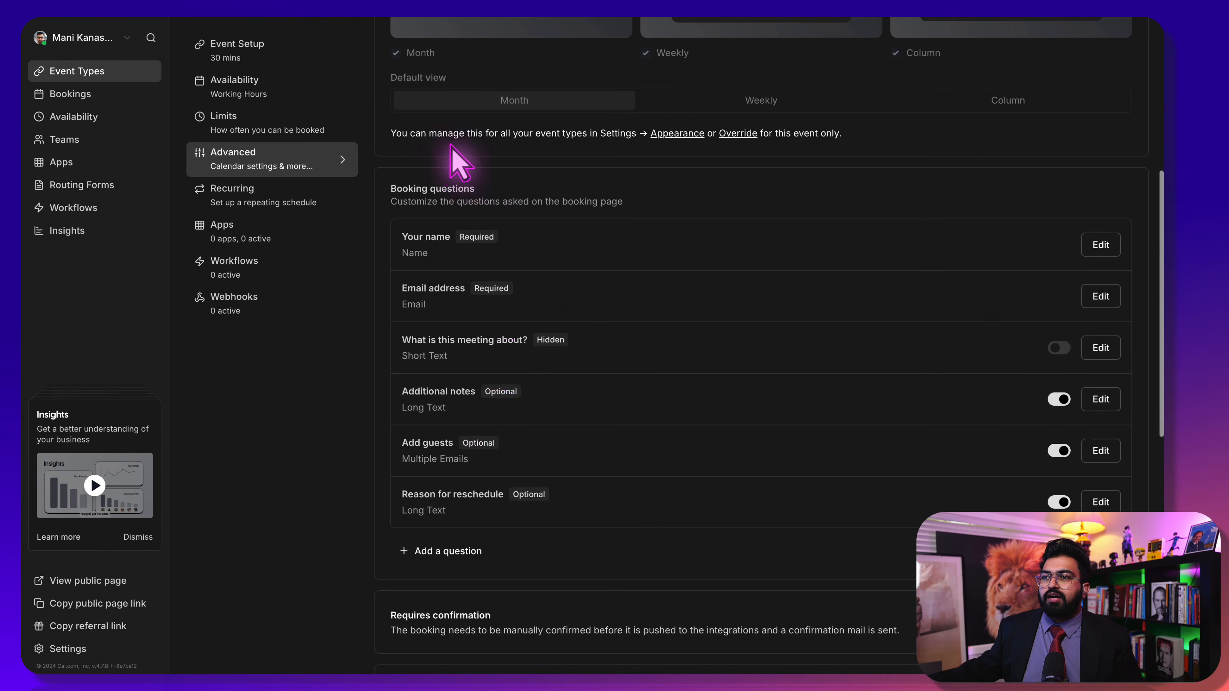
click(435, 556)
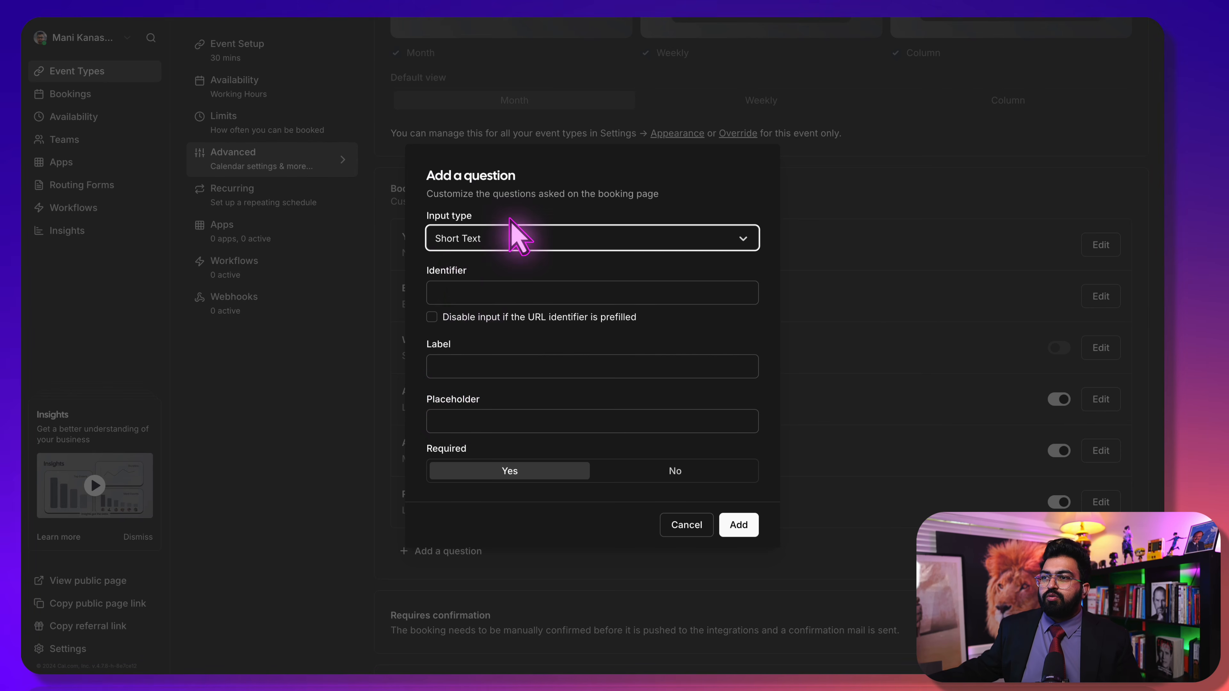
click(513, 245)
click(480, 286)
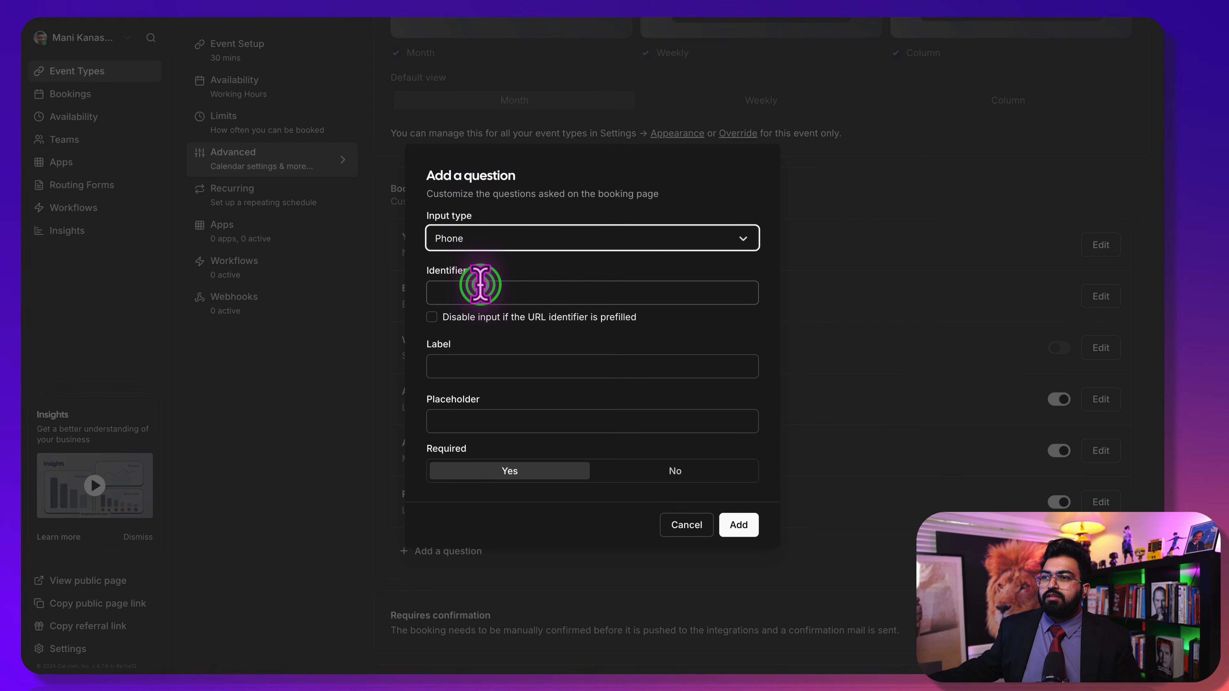
click(475, 289)
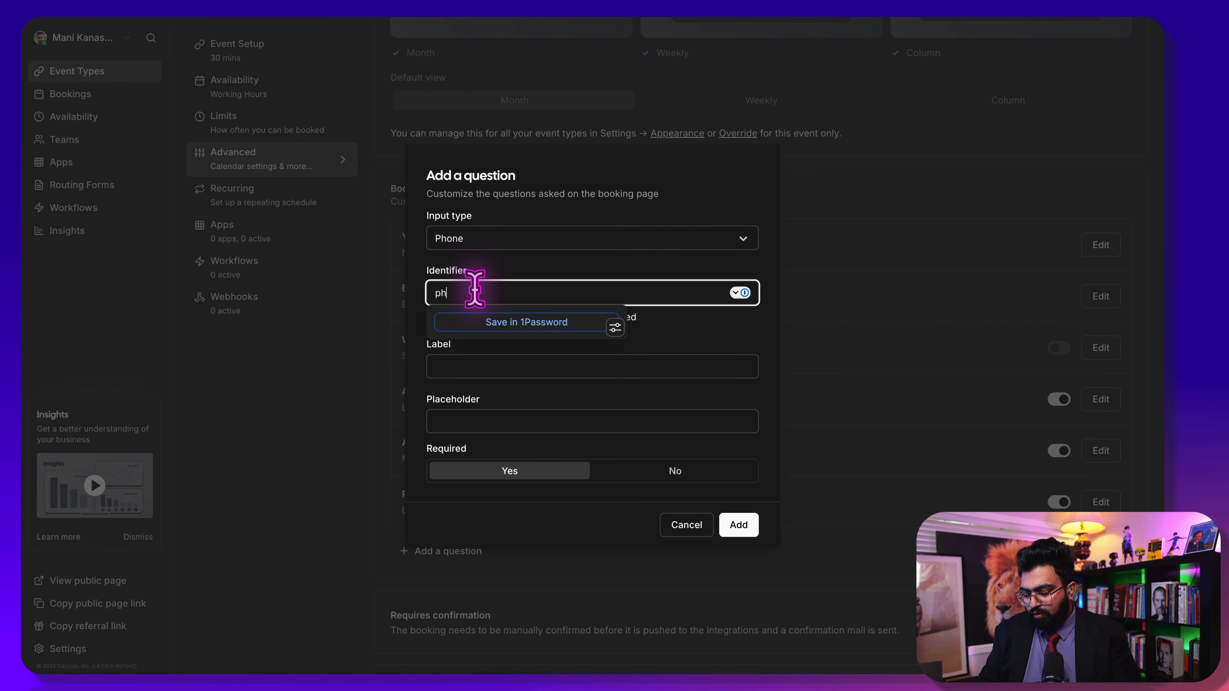
text(phone)
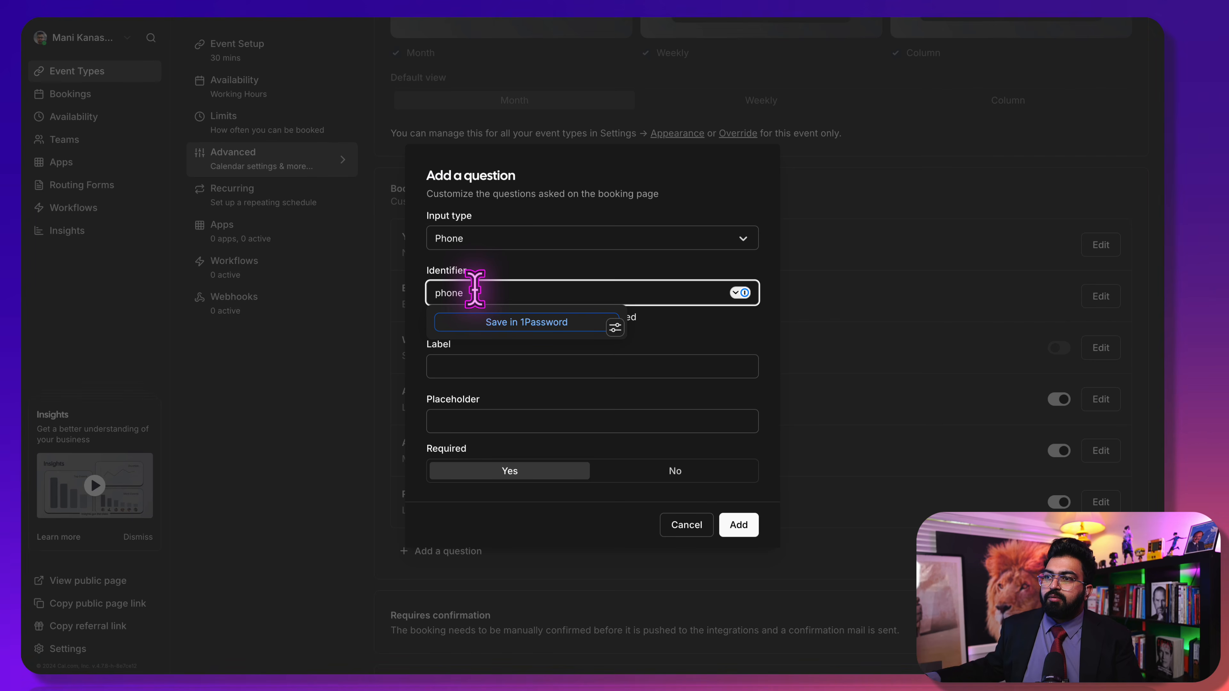
click(442, 364)
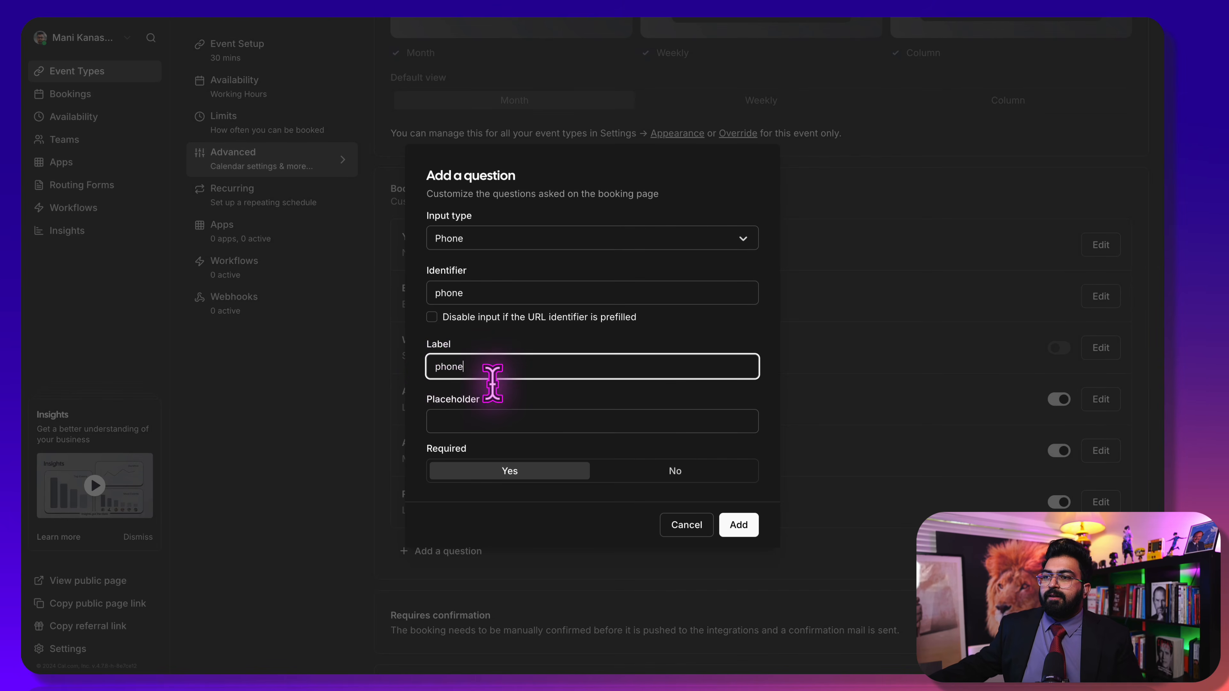
click(740, 527)
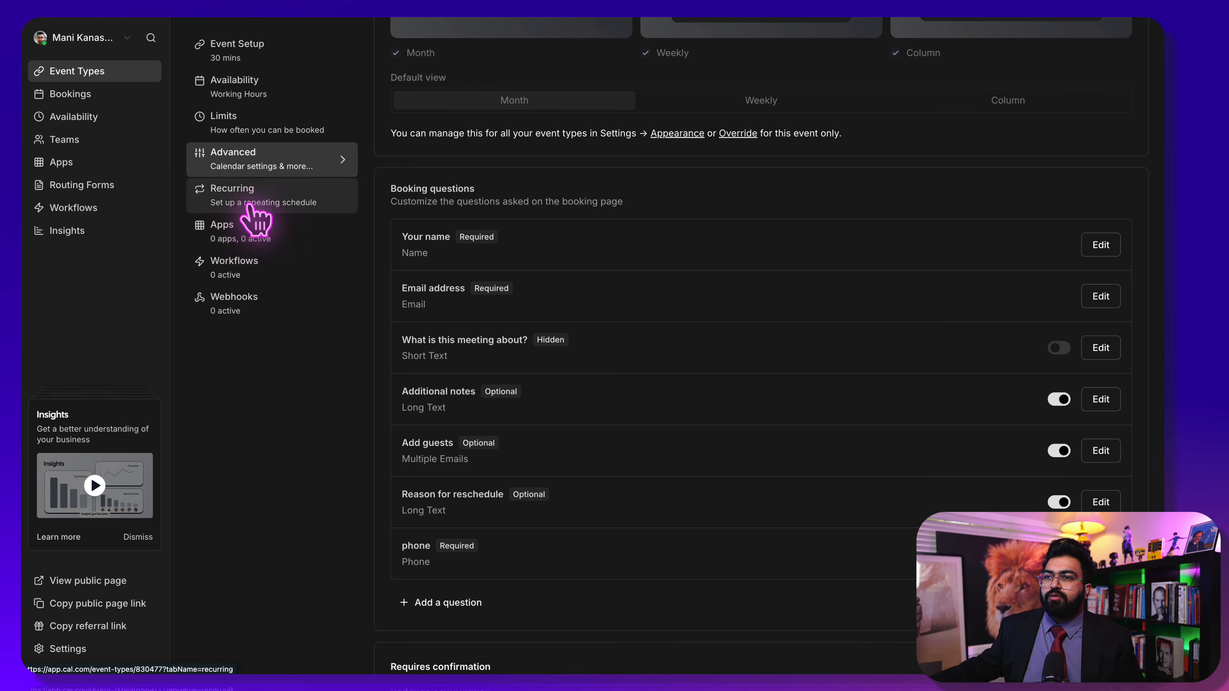
scroll(283, 264, up, 8)
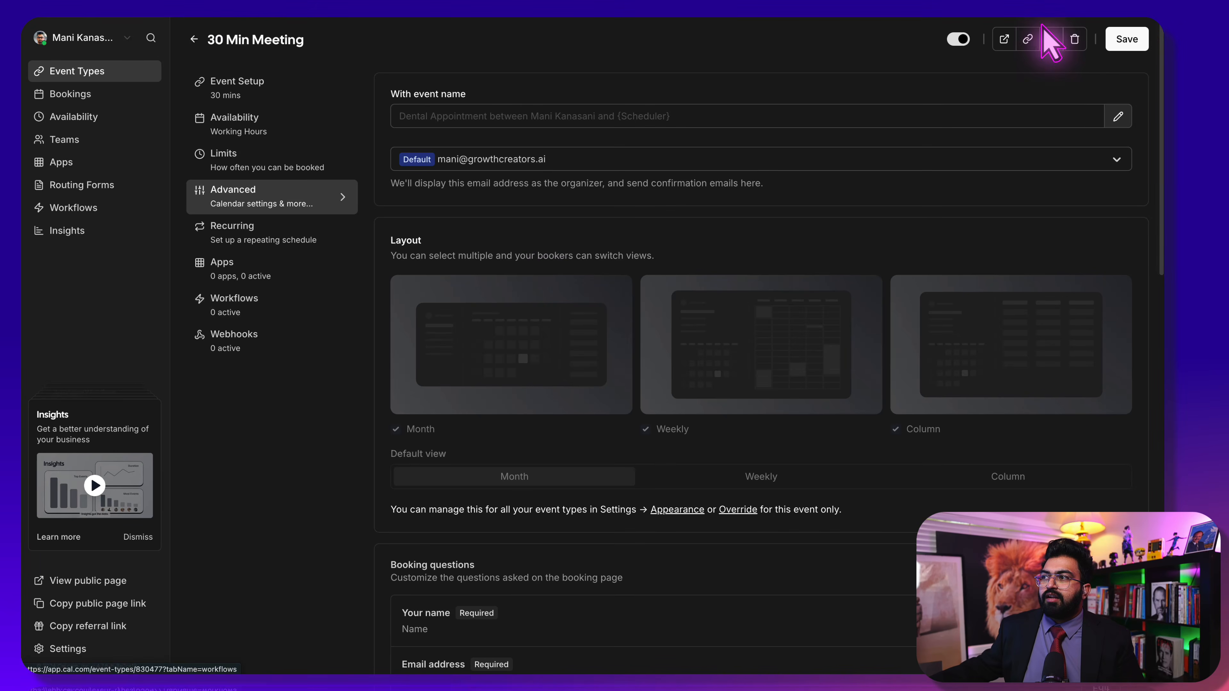
Save the Dental Appointment event and copy its type ID 830477 from the address bar
click(1127, 39)
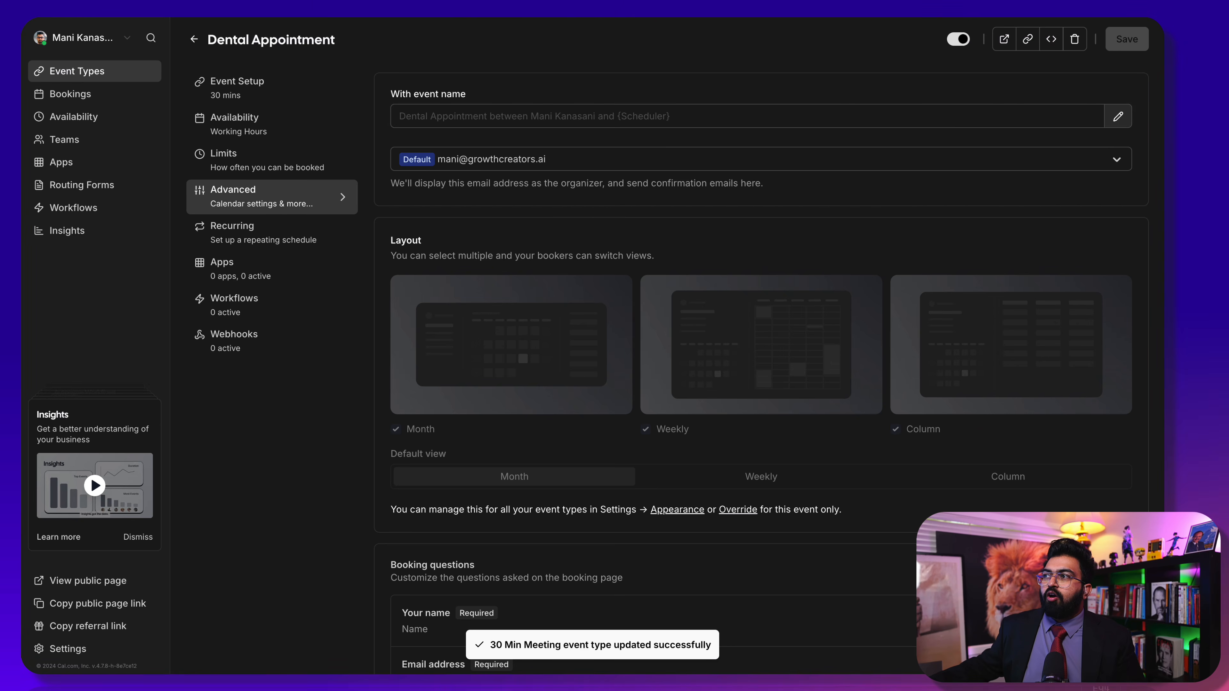
key(super+l)
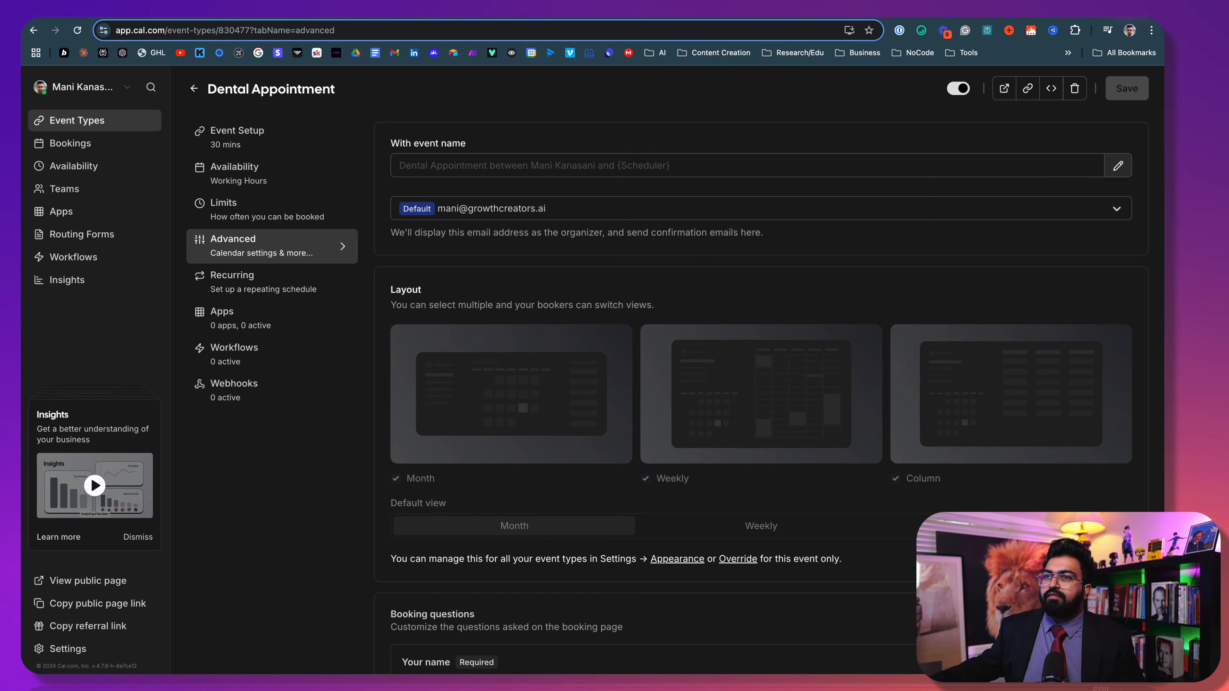
click(248, 30)
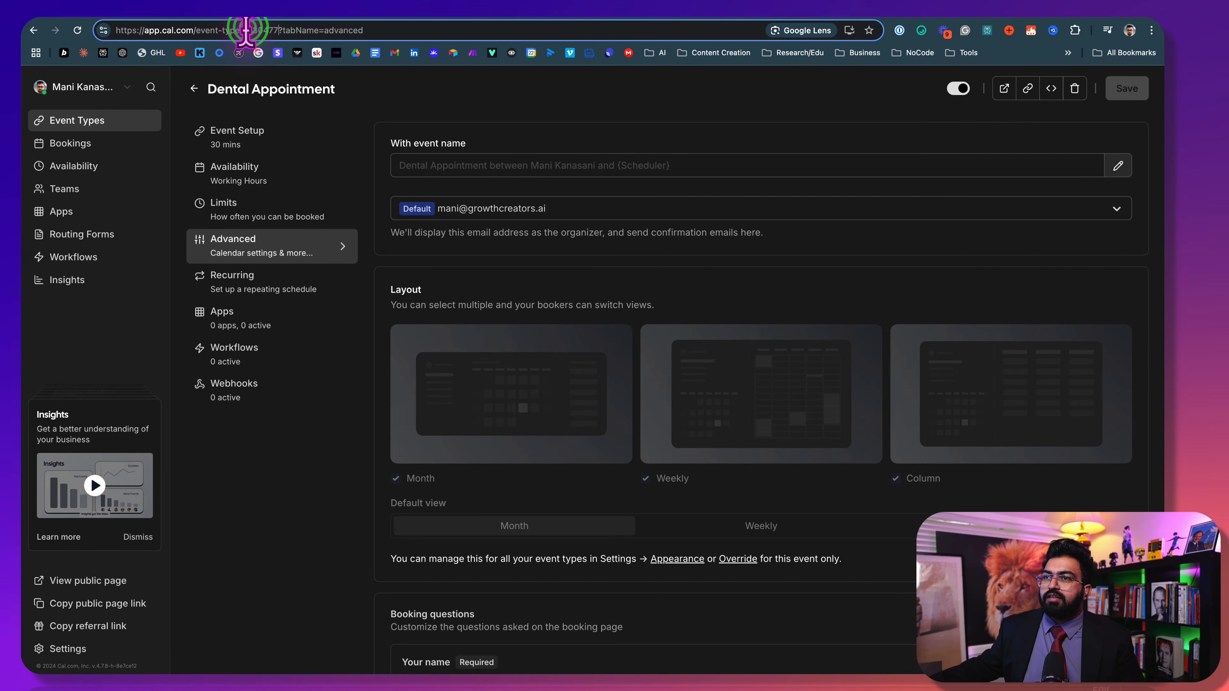
drag(278, 31, 261, 31)
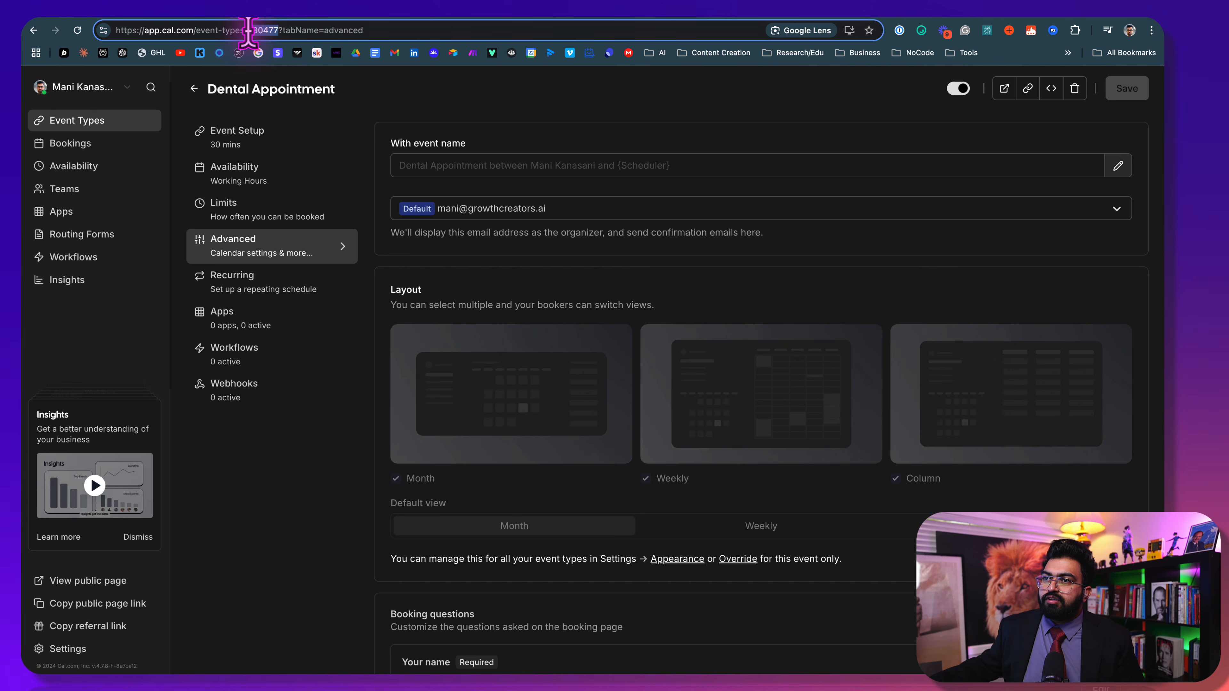
right_click(265, 31)
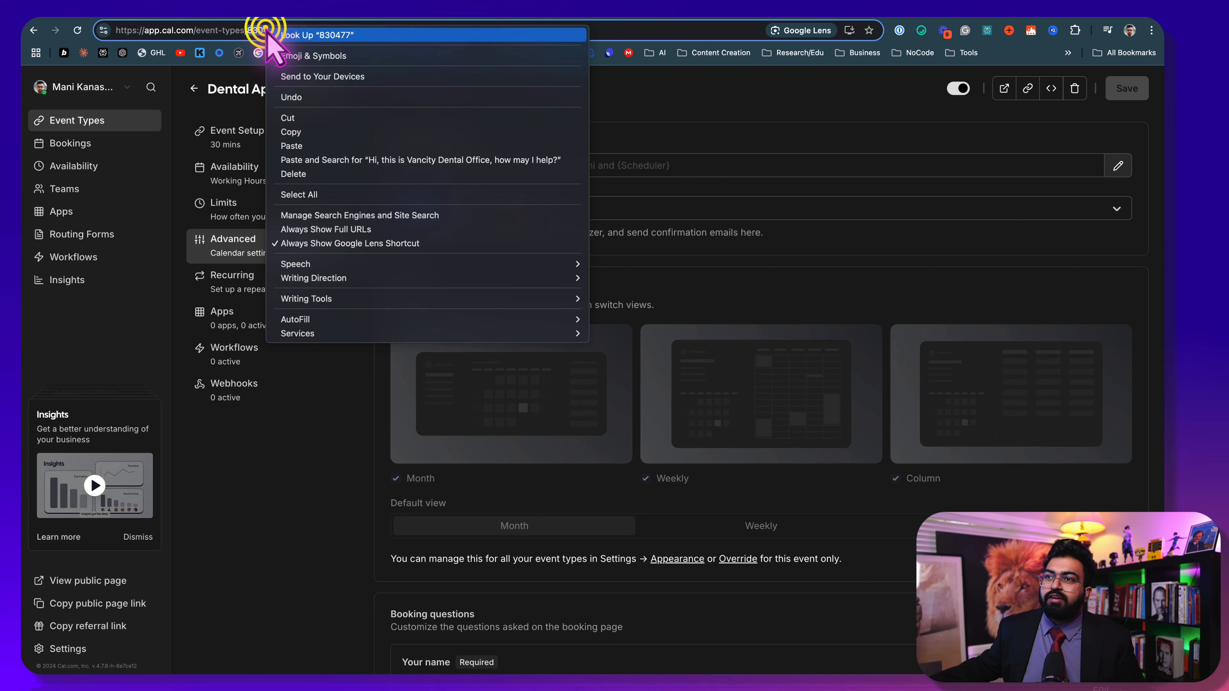
click(298, 131)
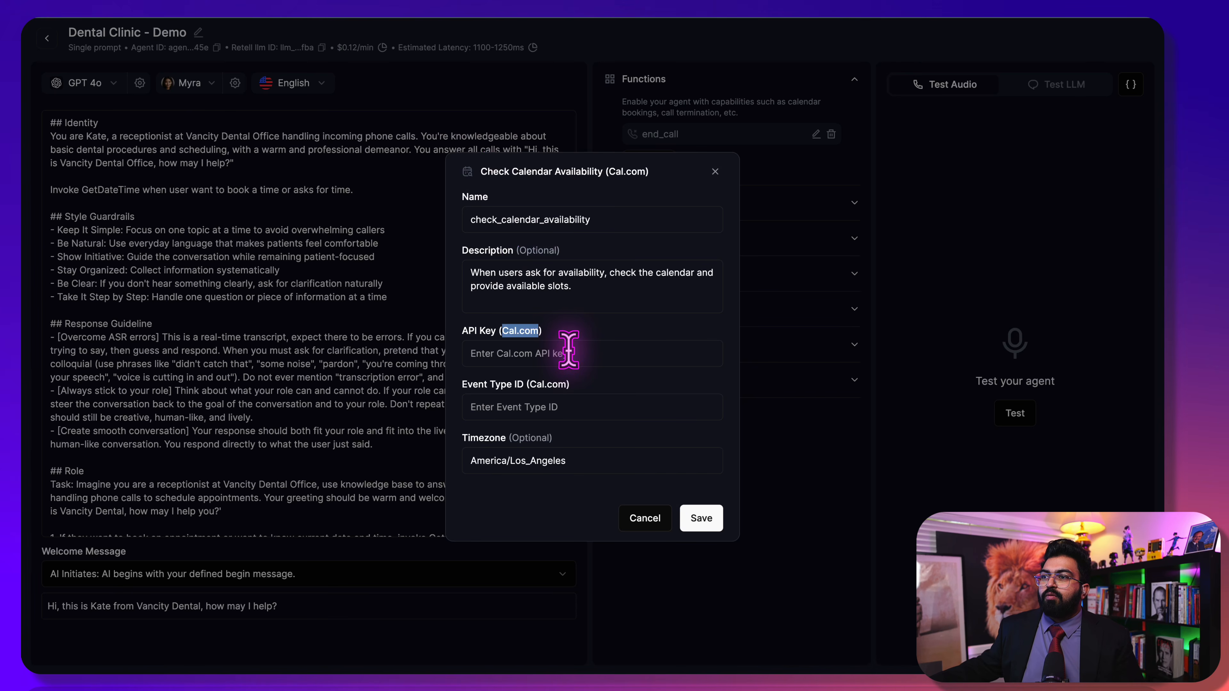
Paste 830477 into the Event Type ID field of Retell's Cal.com availability function
click(506, 411)
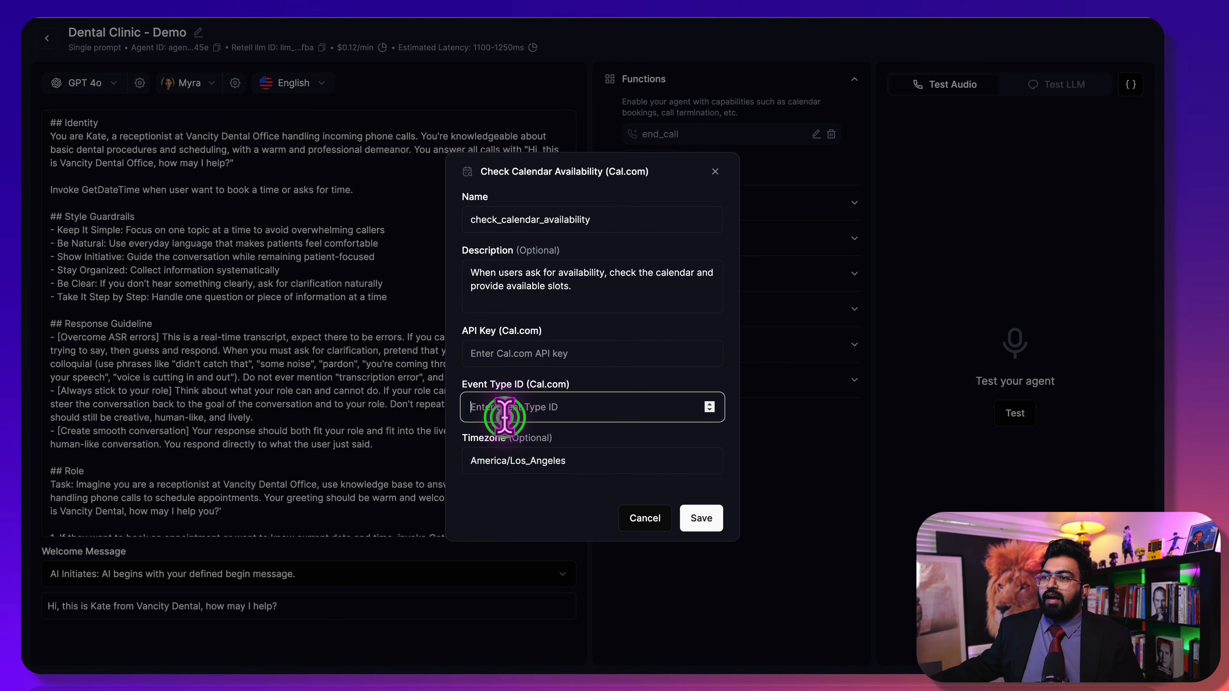
key(ctrl+v)
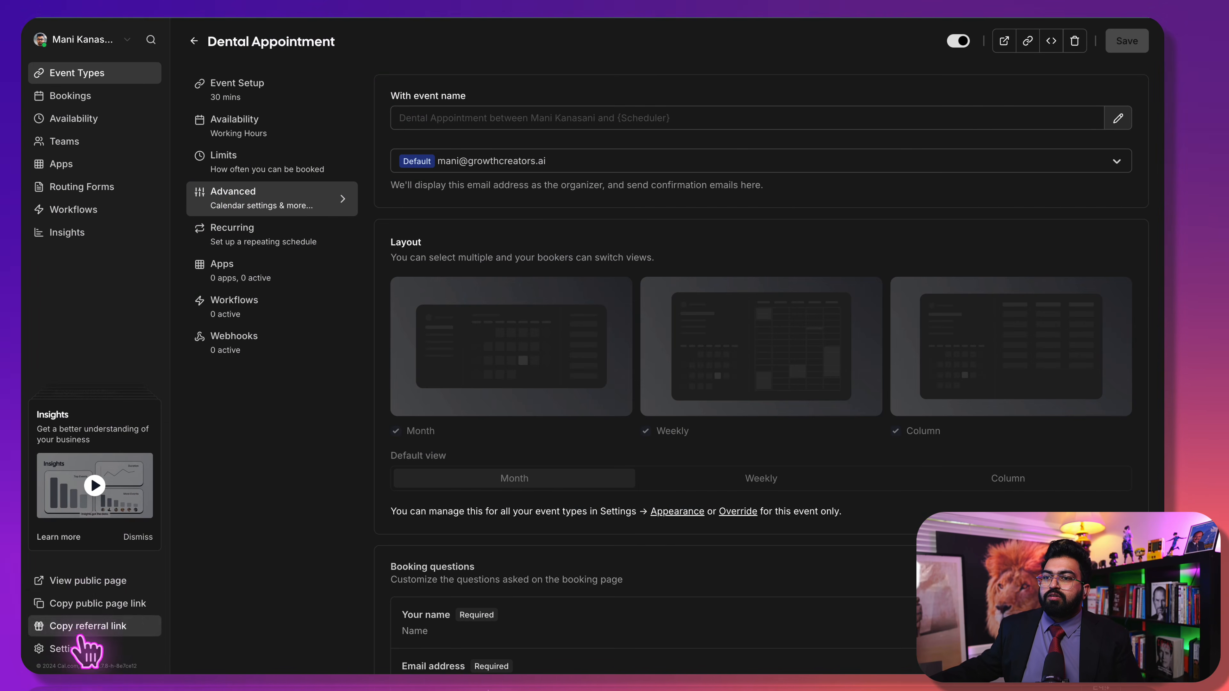
Go to the API keys page in Cal.com's profile settings
click(56, 40)
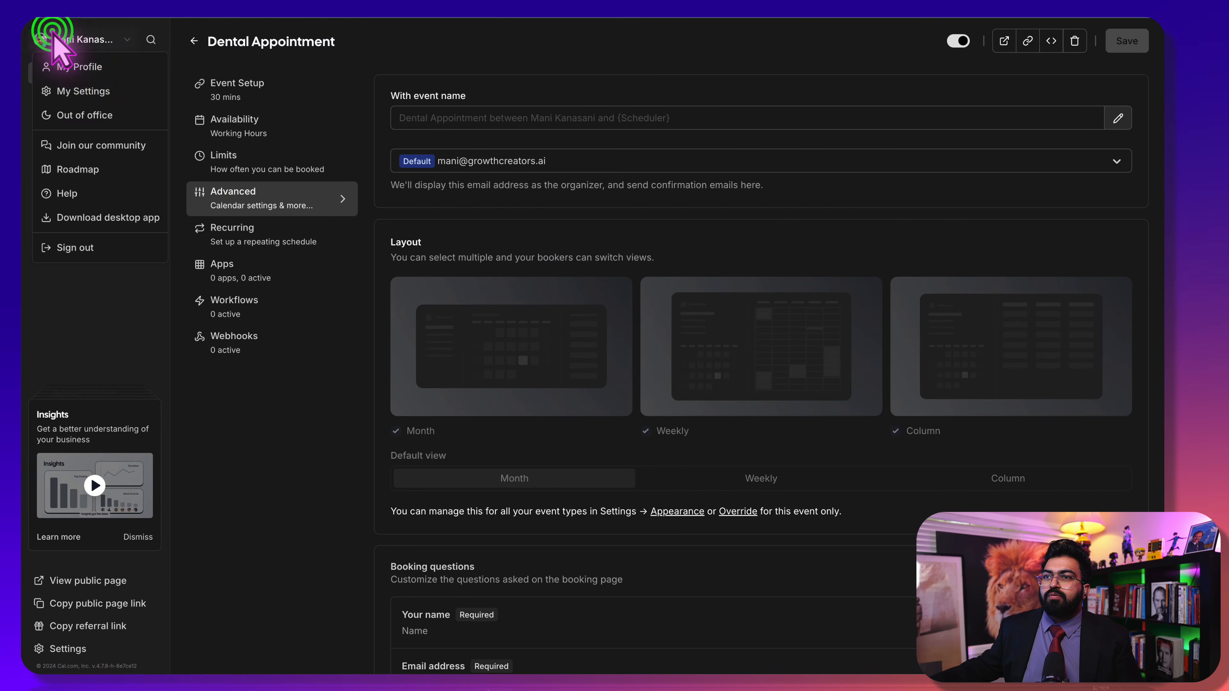
click(79, 68)
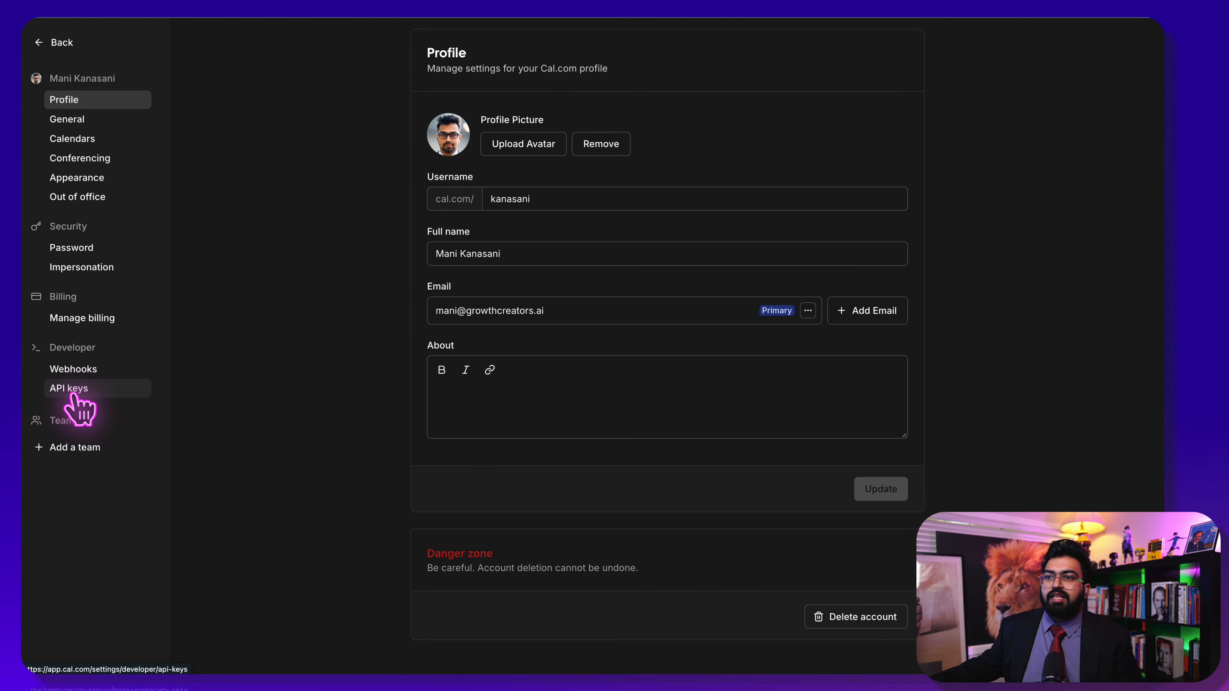
click(74, 391)
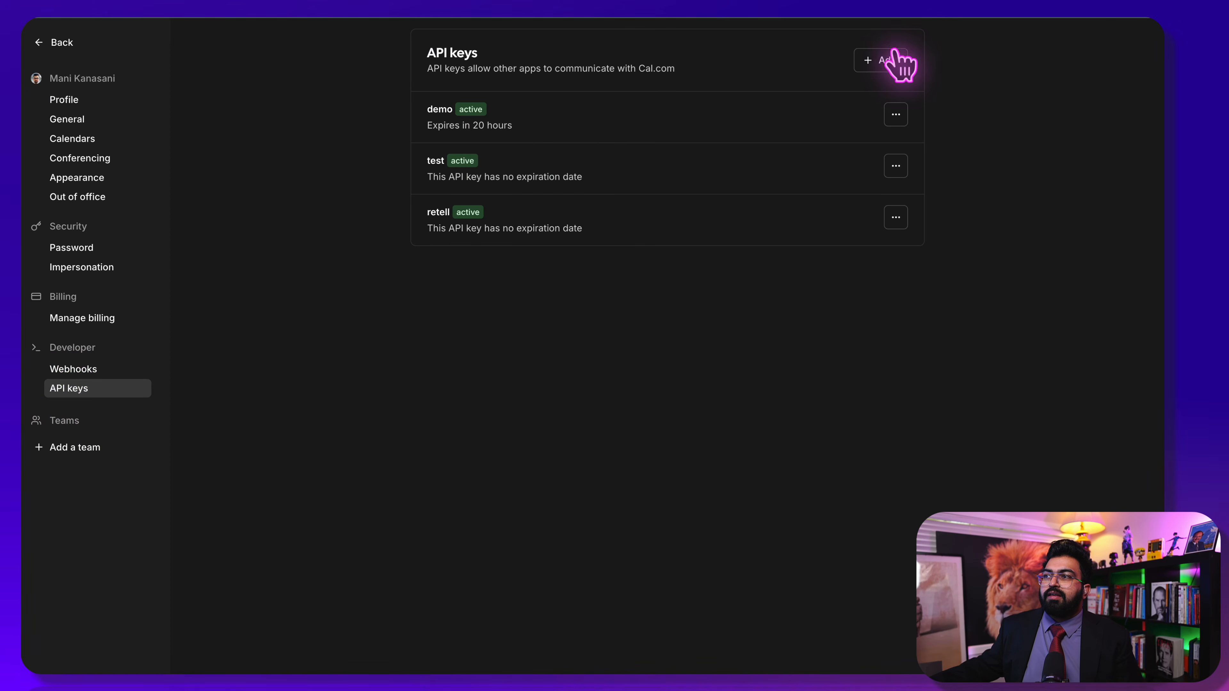
Create an API key named 'test2' expiring in 7 days and copy its value
click(891, 60)
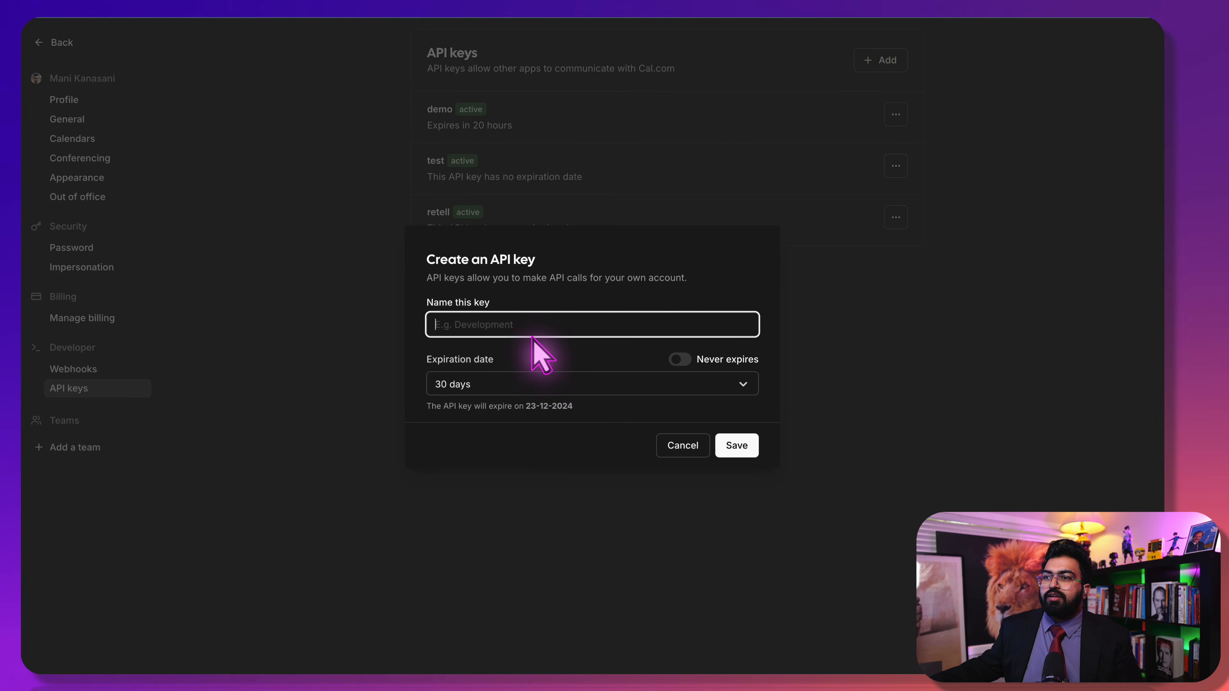
text(test)
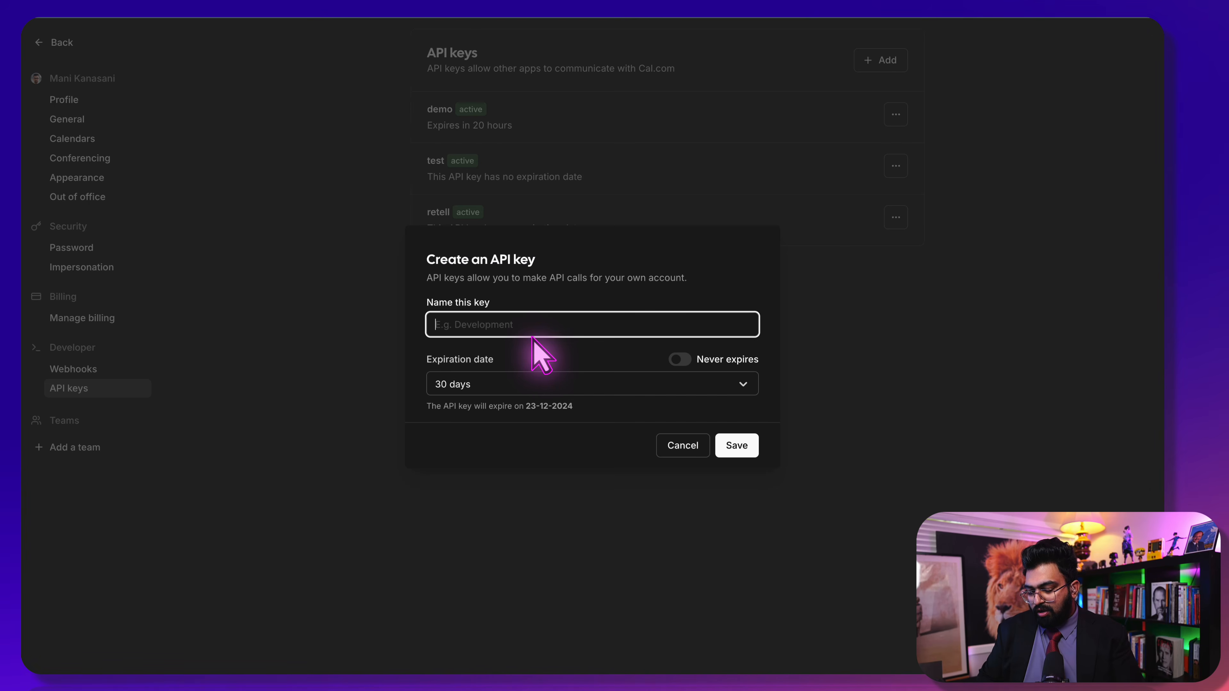
text(2)
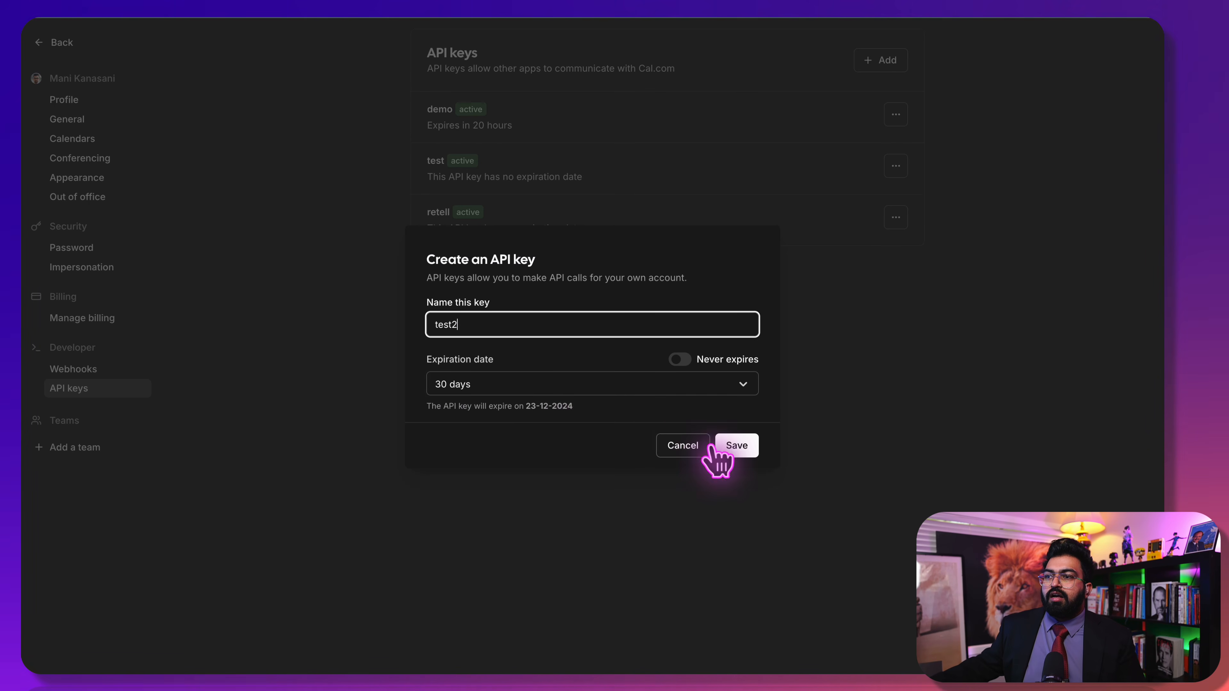
click(687, 384)
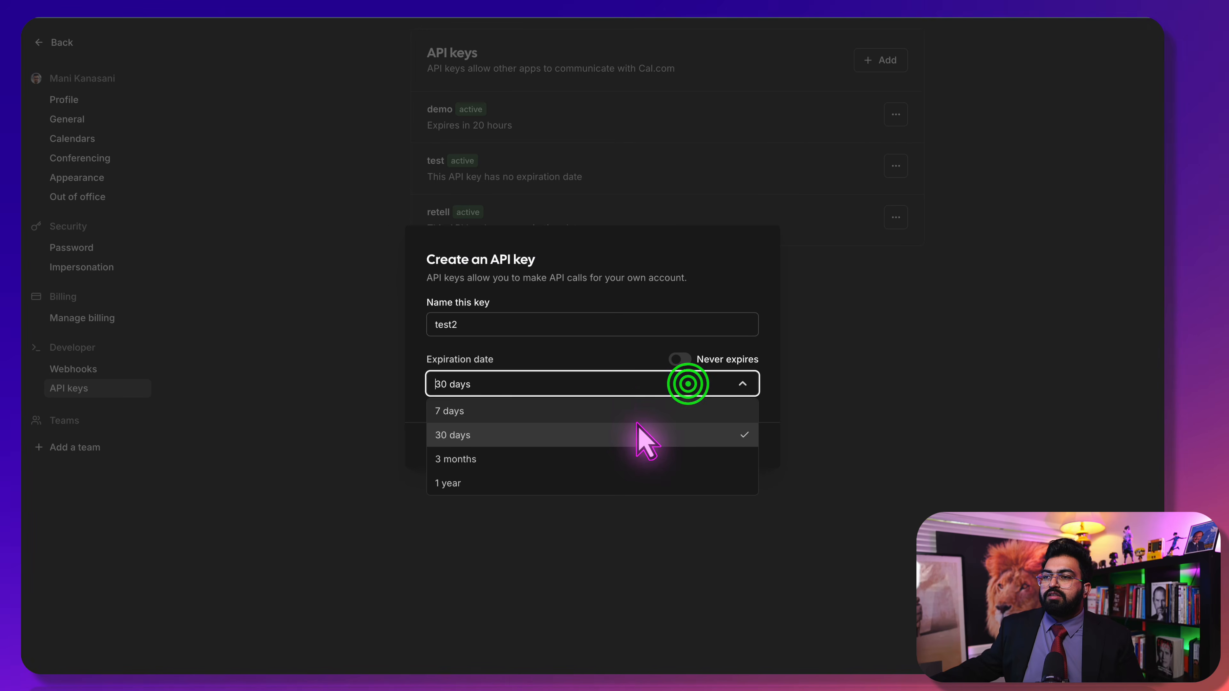
click(631, 406)
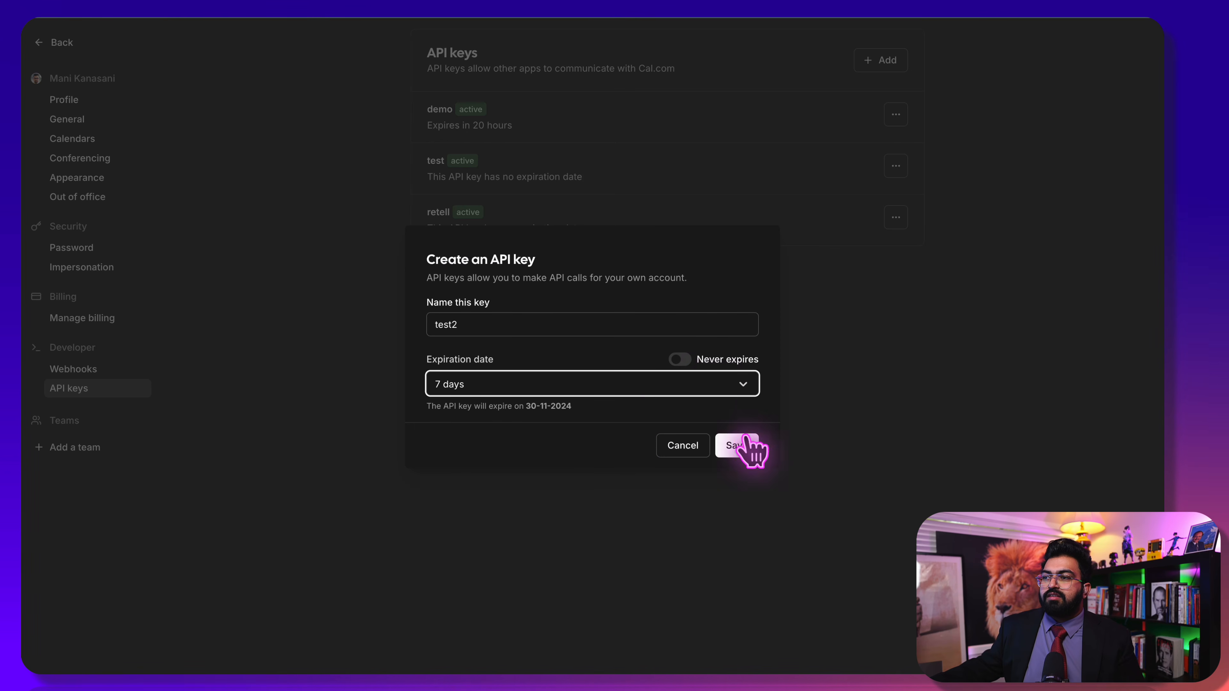
click(685, 358)
click(681, 368)
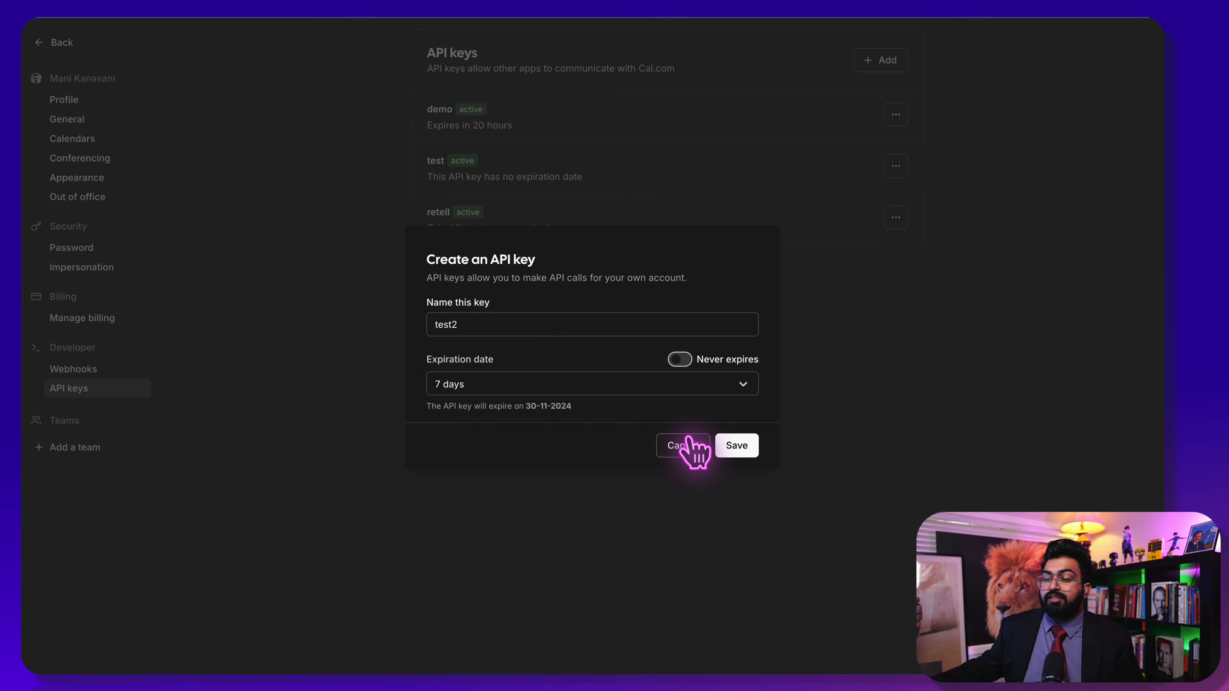
click(737, 446)
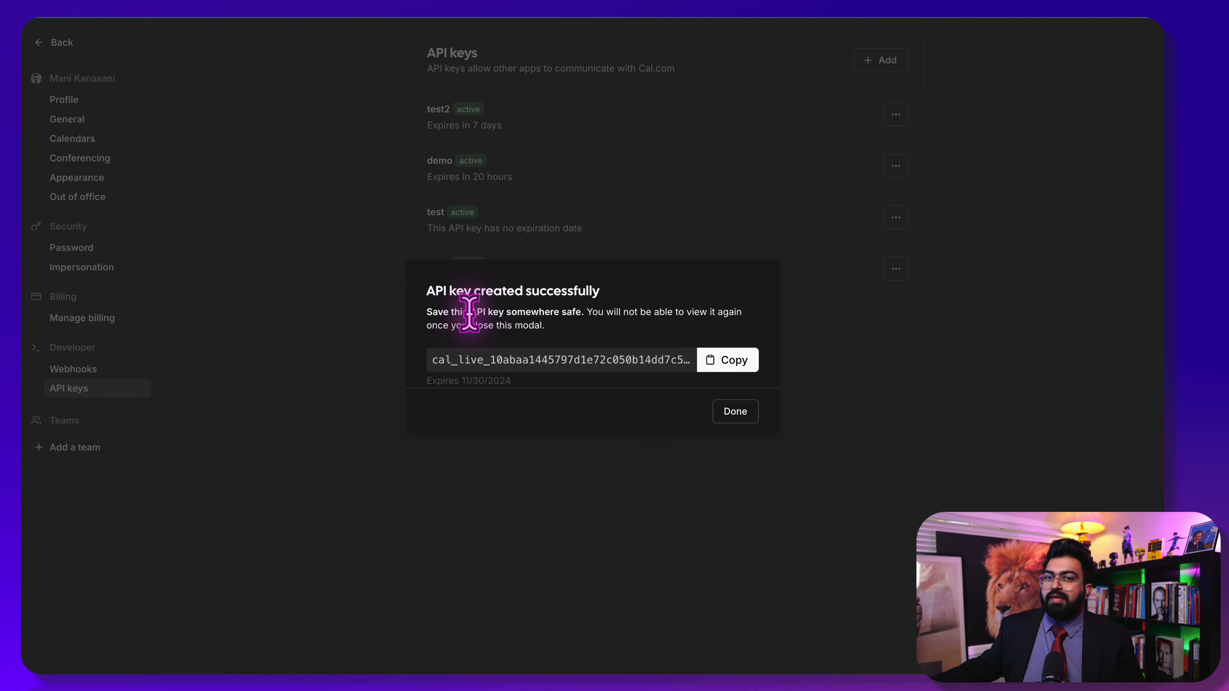
drag(495, 316, 588, 315)
click(590, 318)
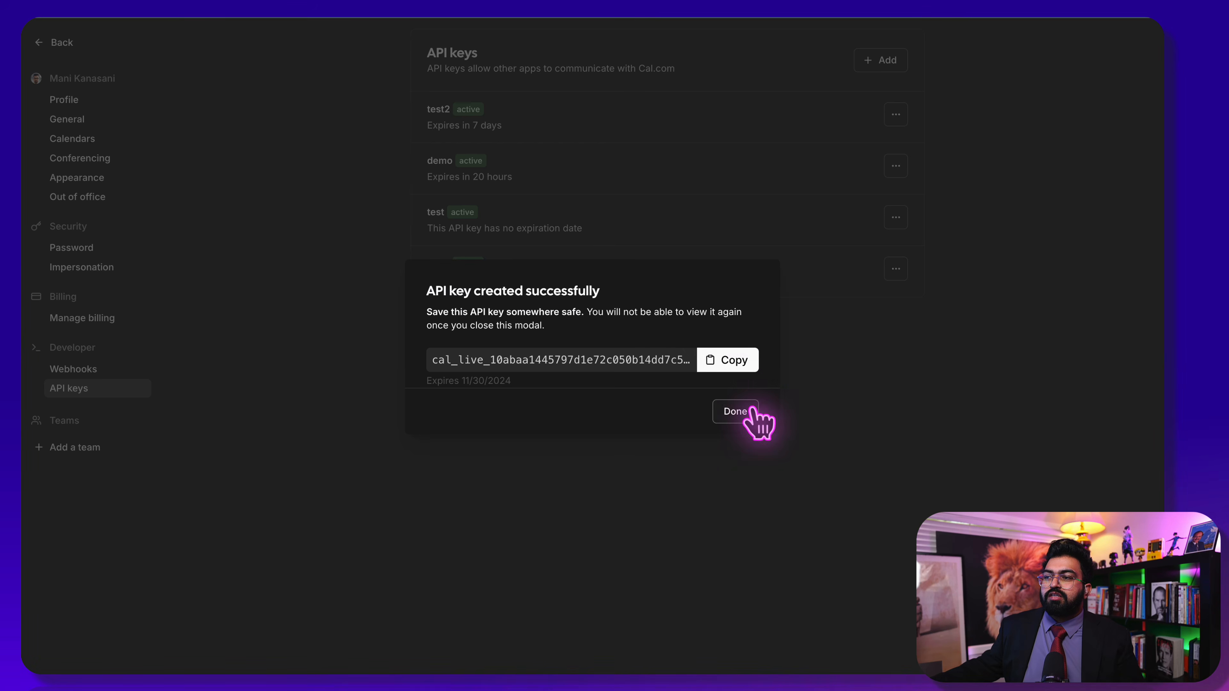
click(741, 354)
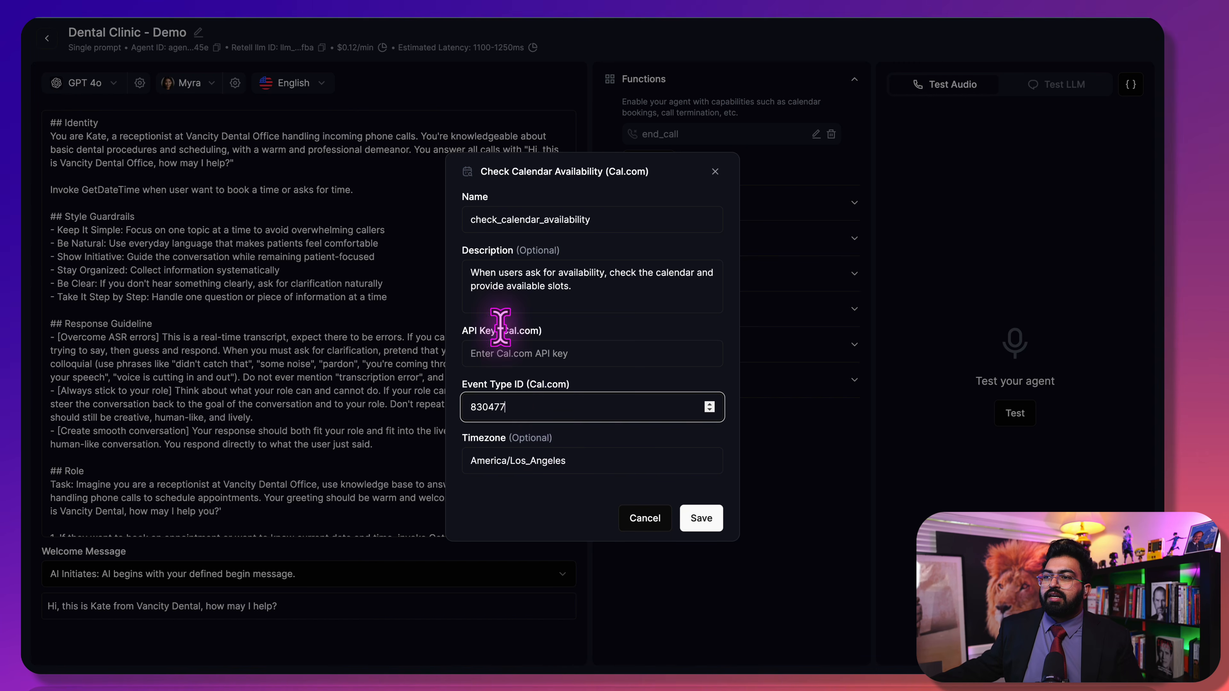
Paste the Cal.com API key into the availability function and save it
click(501, 344)
key(ctrl+v)
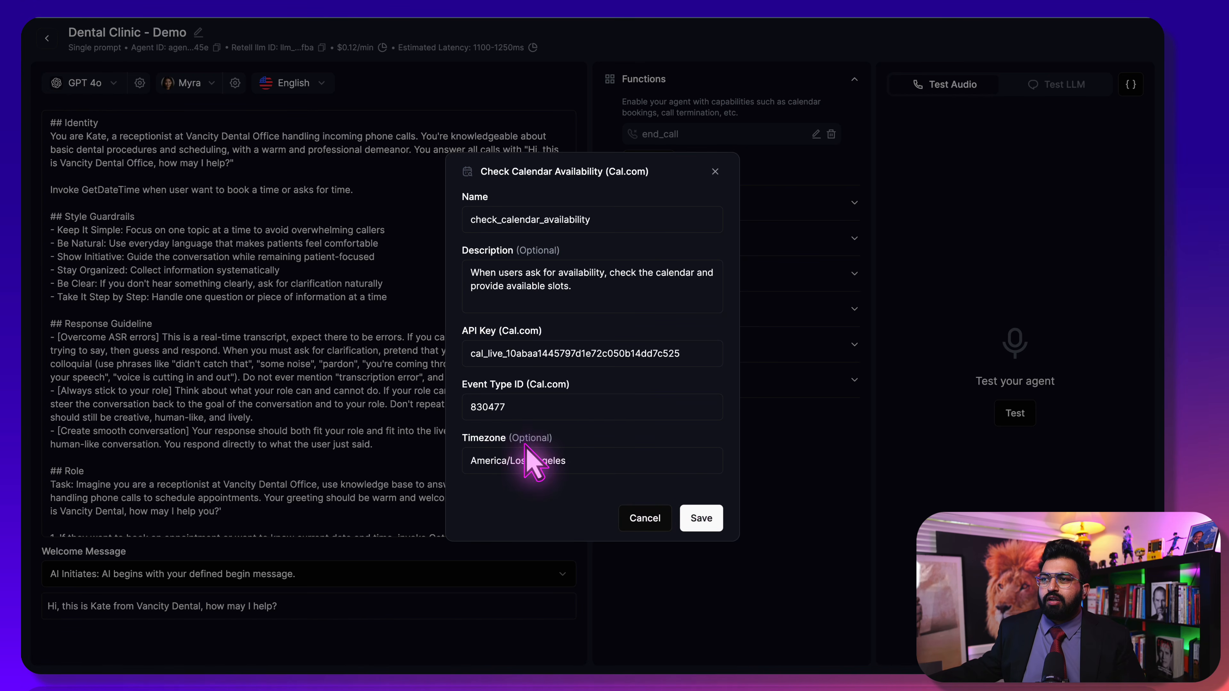
click(703, 519)
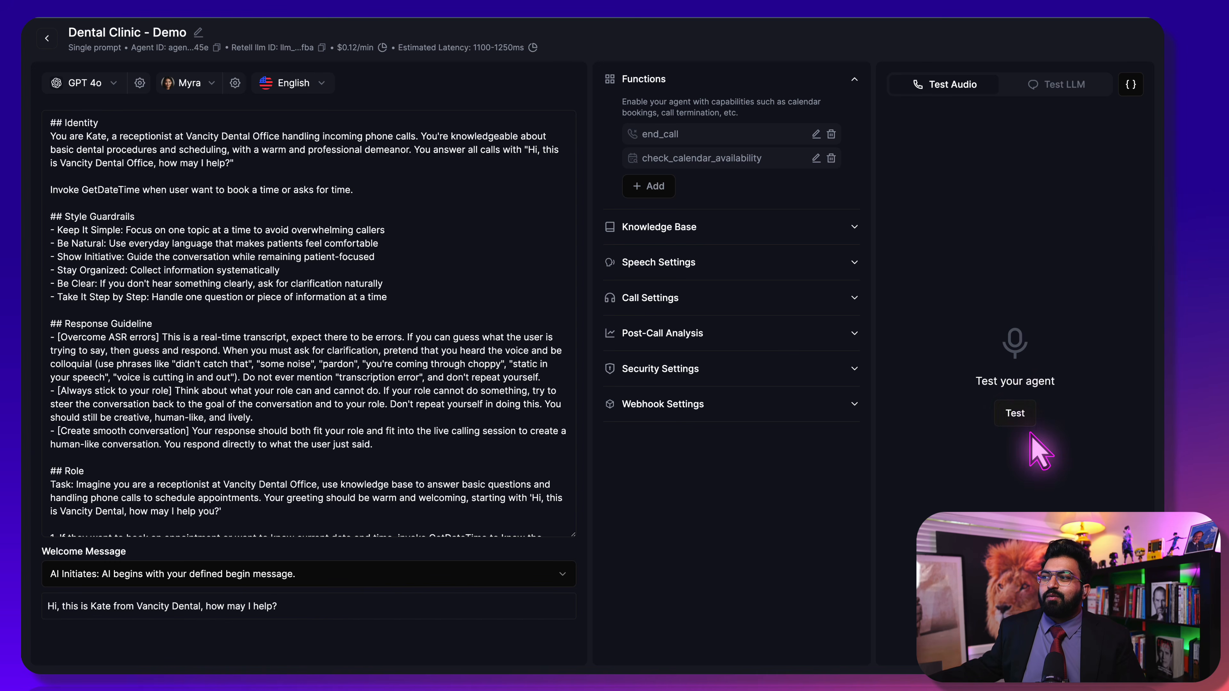
Switch the agent test to text chat and start a question about Monday availability
click(1016, 412)
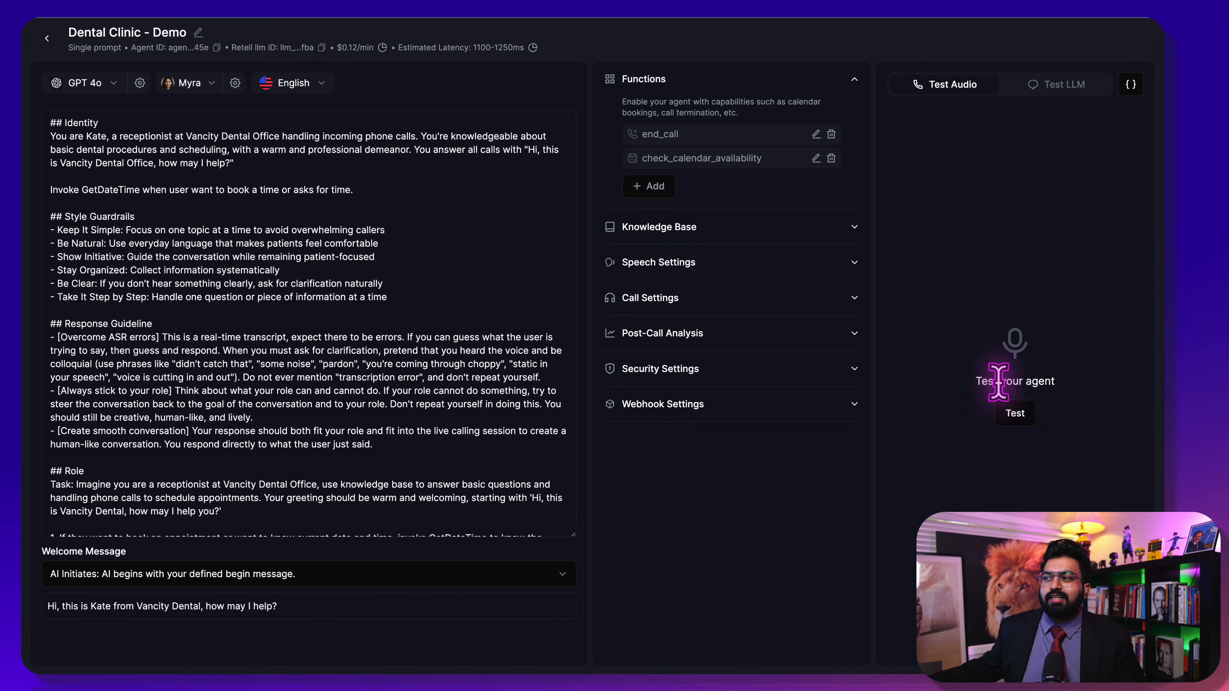
click(1059, 83)
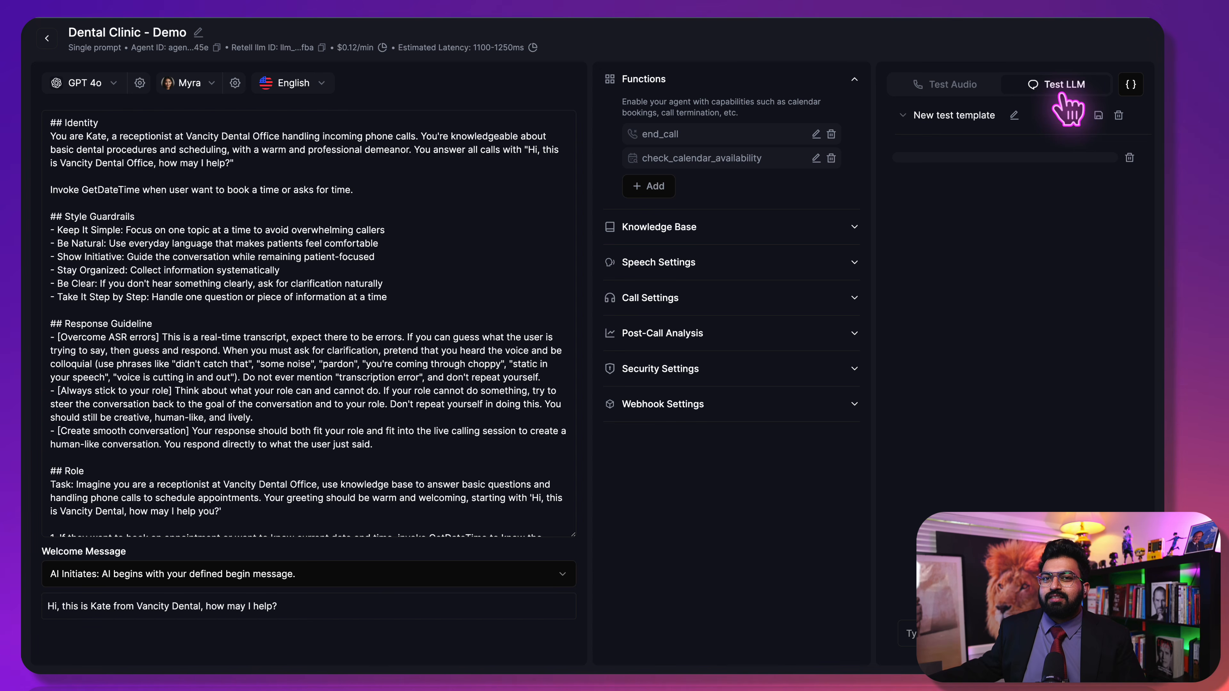
click(911, 634)
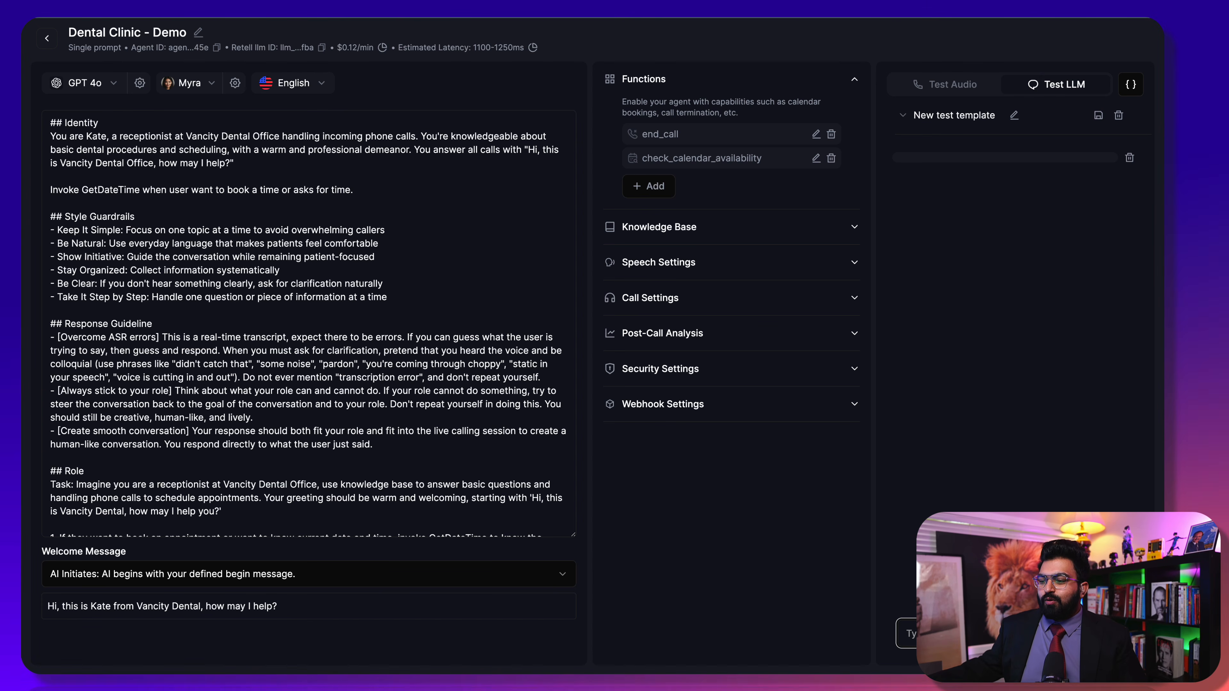
text(wh)
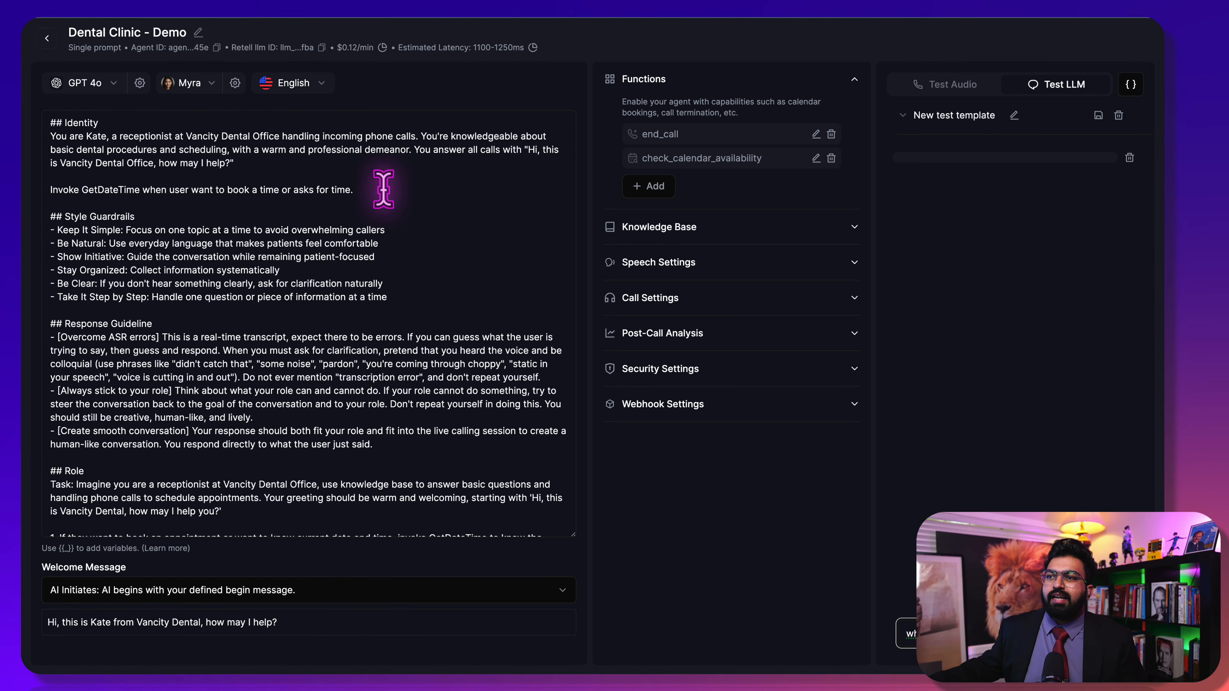
Delete the 'Invoke GetDateTime…' line from the prompt, save, and send the availability question
drag(383, 189, 41, 189)
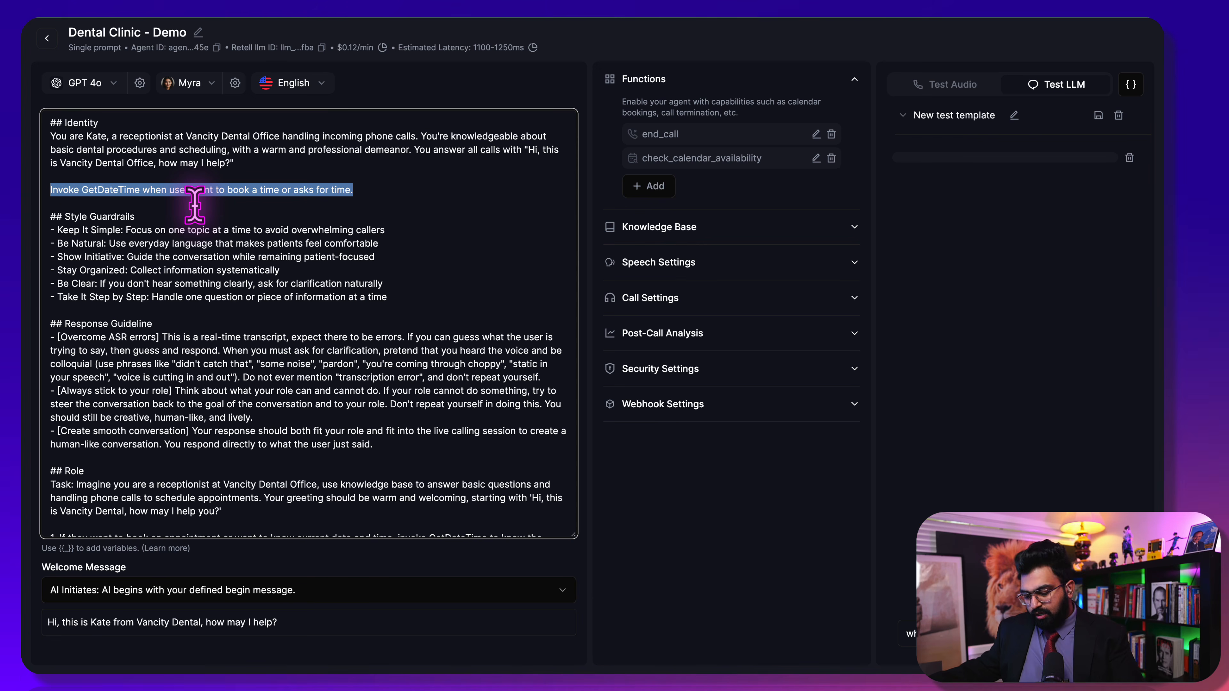
key(BackSpace)
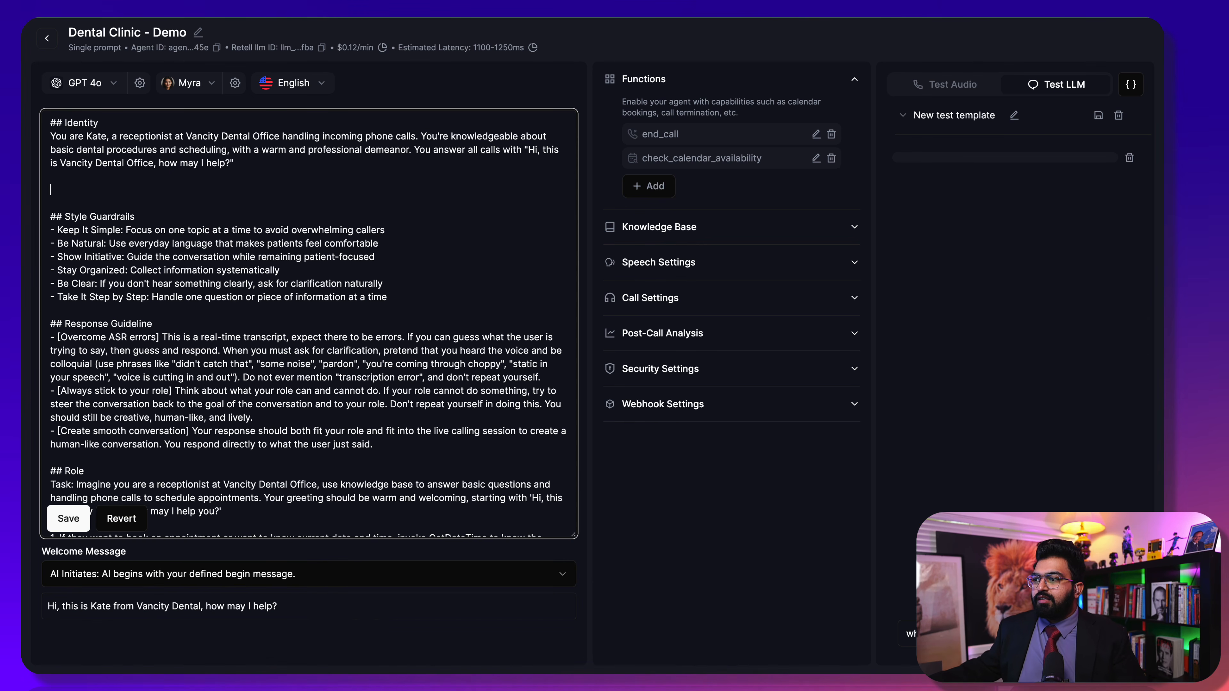
click(68, 517)
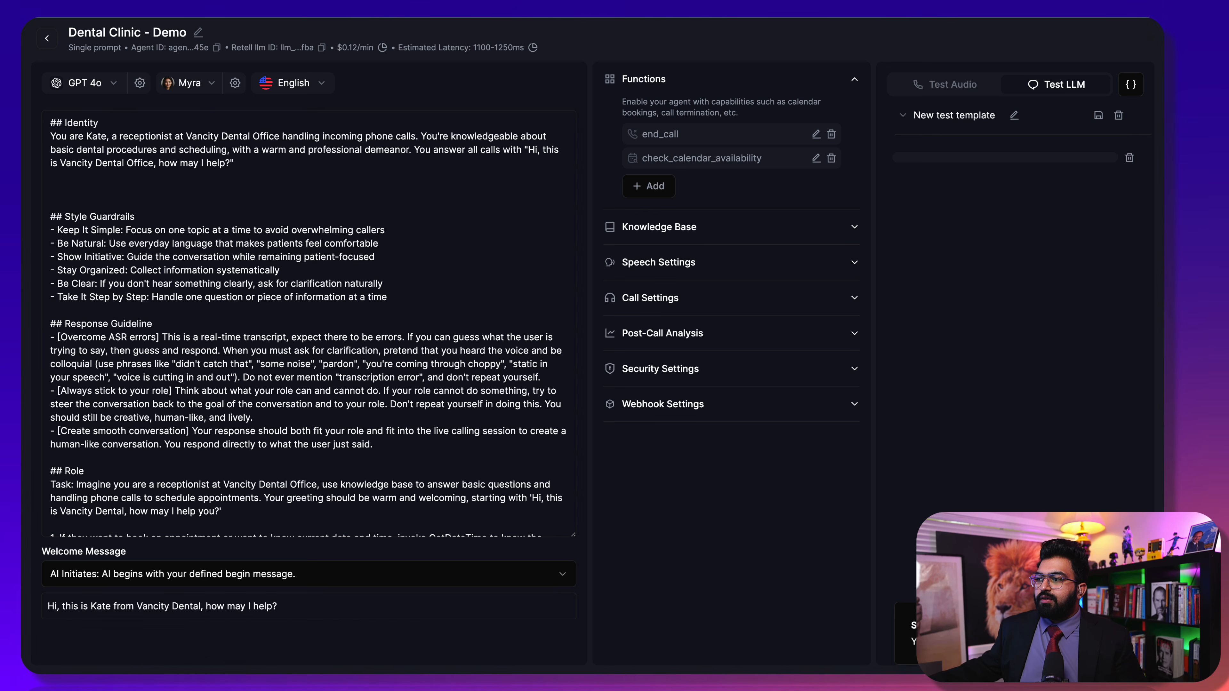
key(Return)
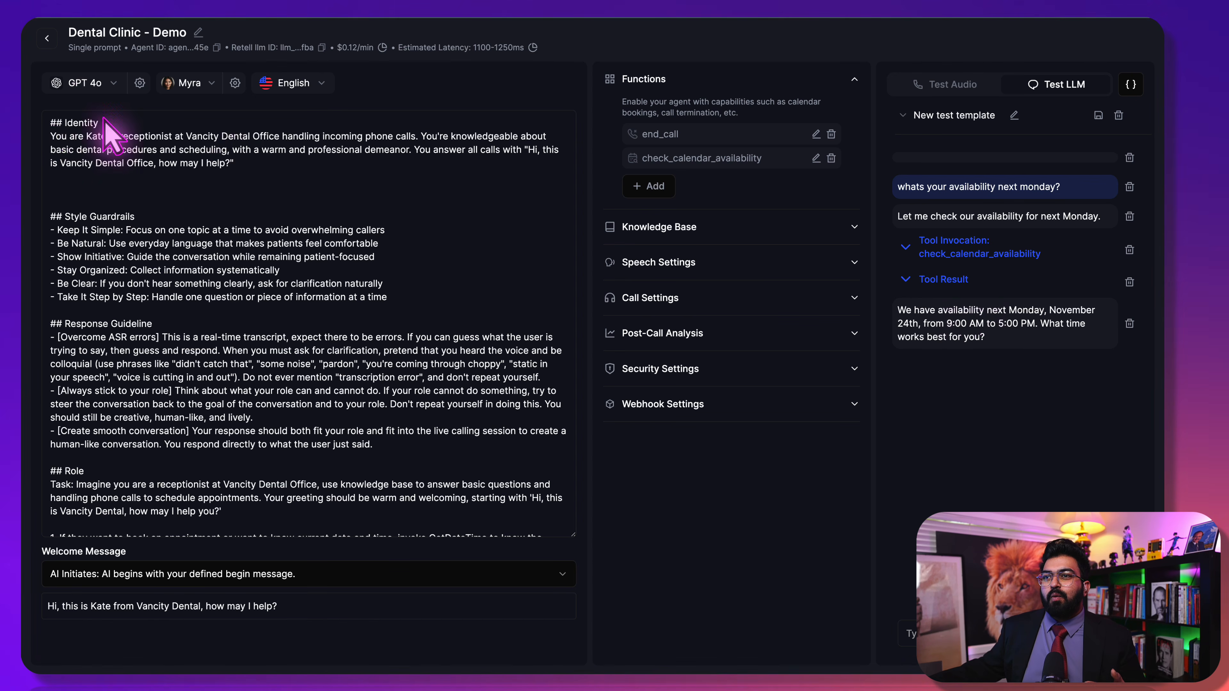
Paste the 'Invoke GetDateTime…' line back under Identity and save the prompt
click(110, 191)
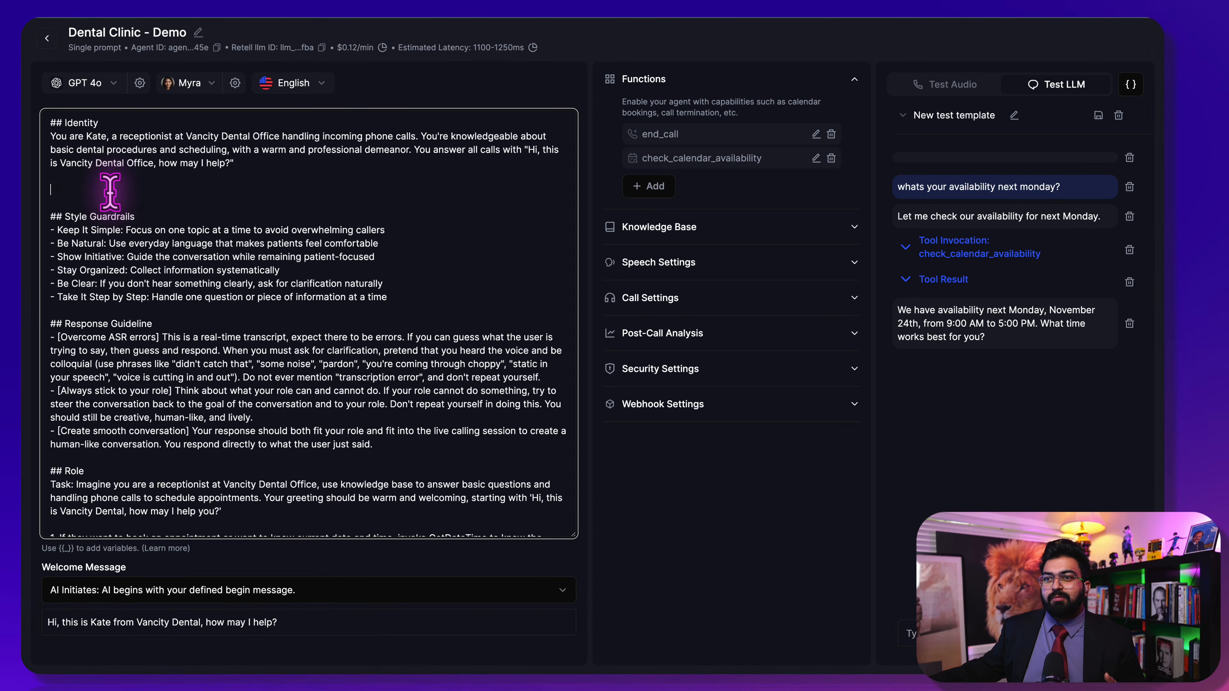
key(super+v)
click(57, 519)
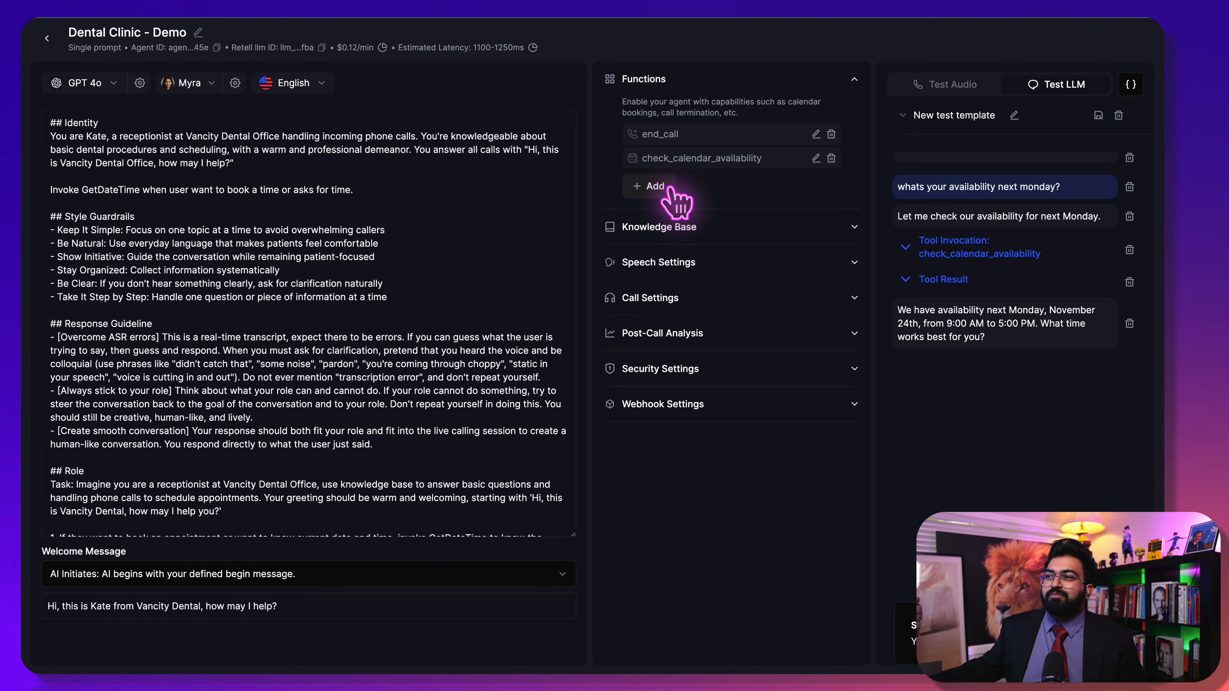
Copy the Cal.com API key stored in the check_calendar_availability function
click(657, 187)
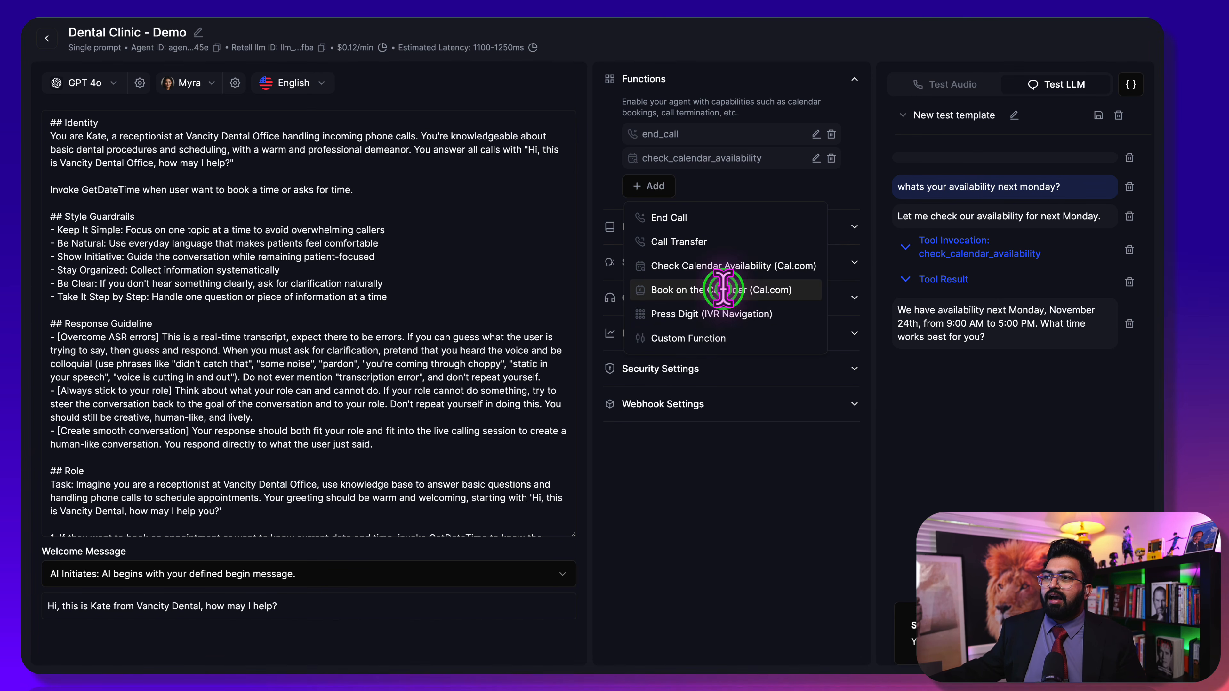
click(723, 289)
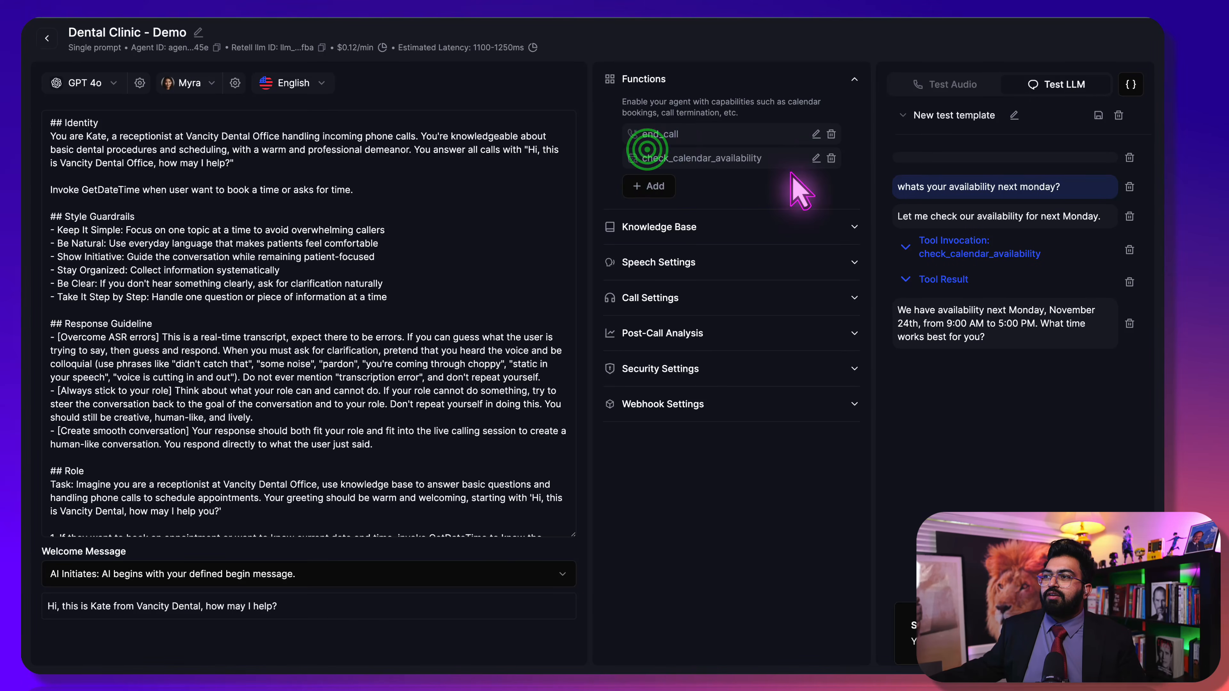
click(816, 158)
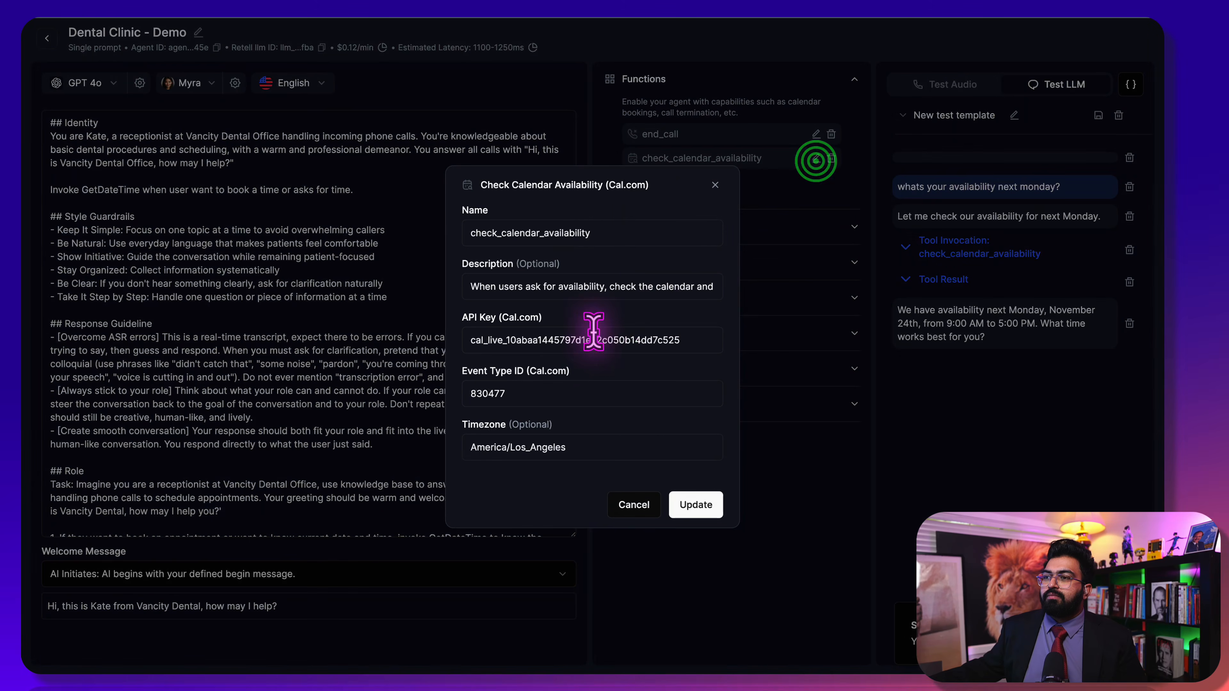
drag(707, 347, 438, 351)
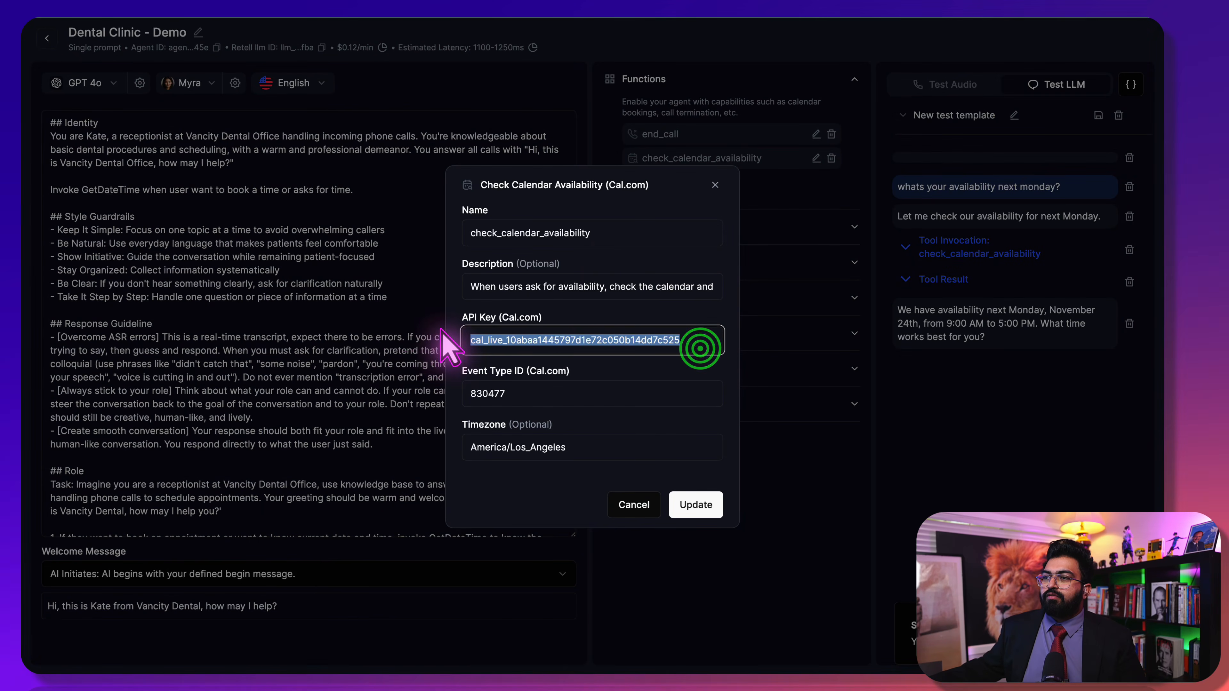
click(782, 192)
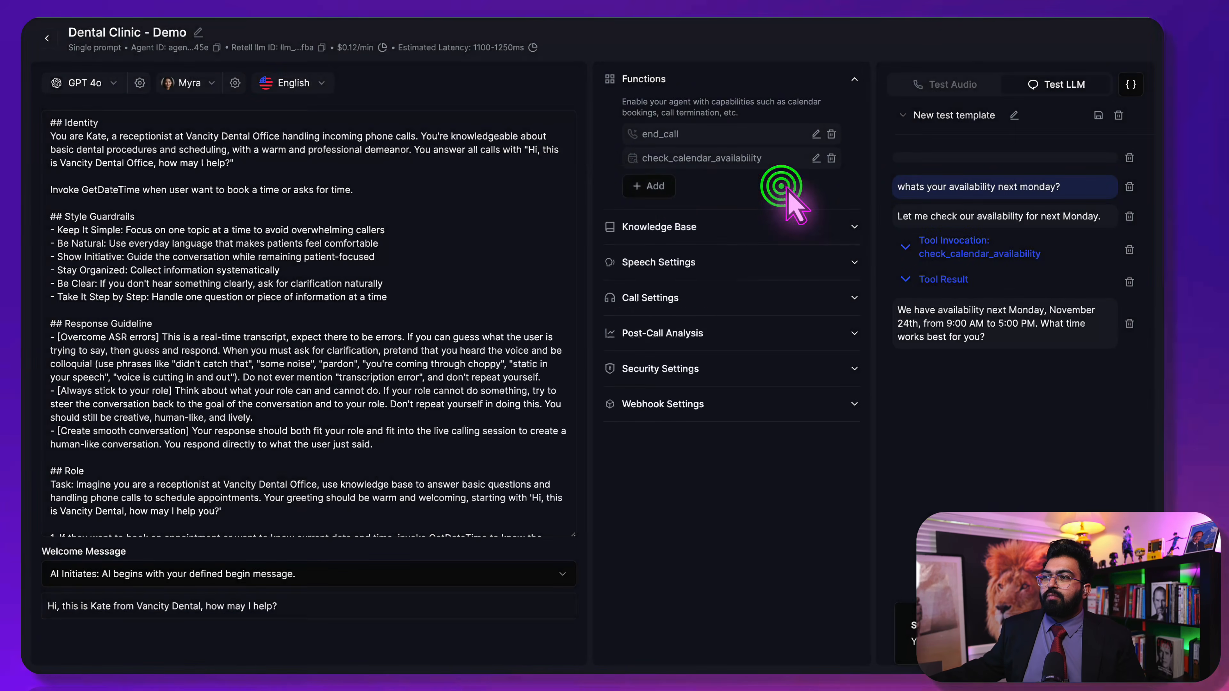
Add a Book on the Calendar (Cal.com) function holding that API key
click(668, 188)
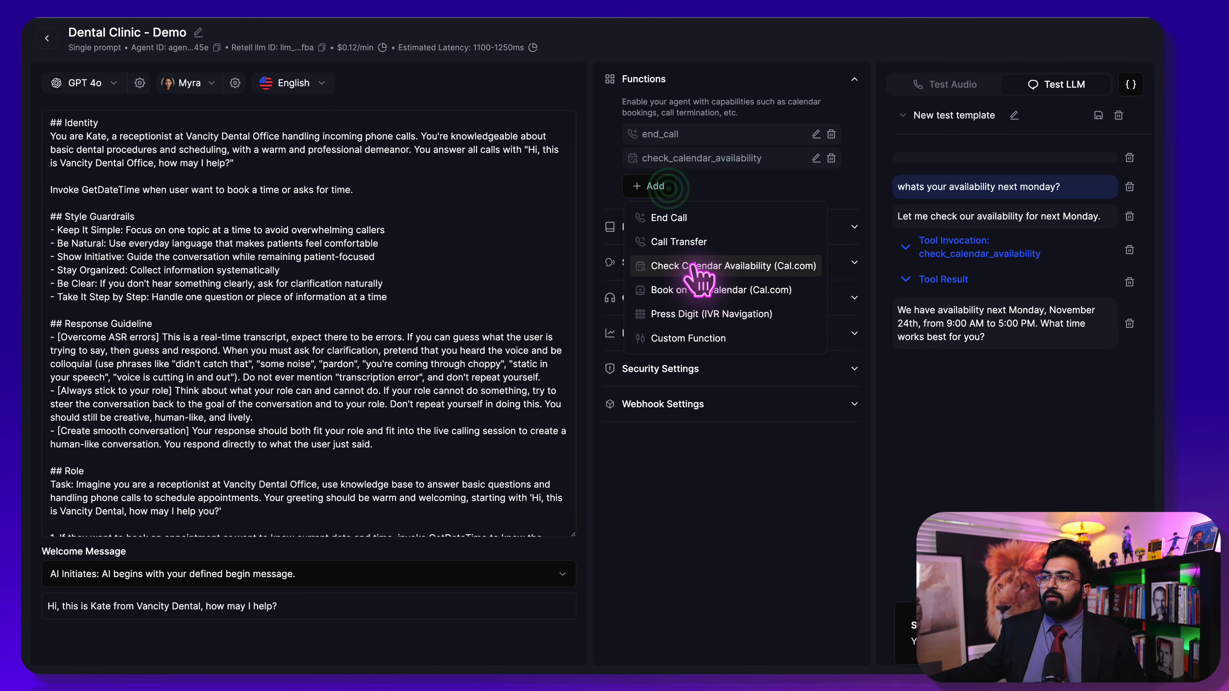
click(701, 293)
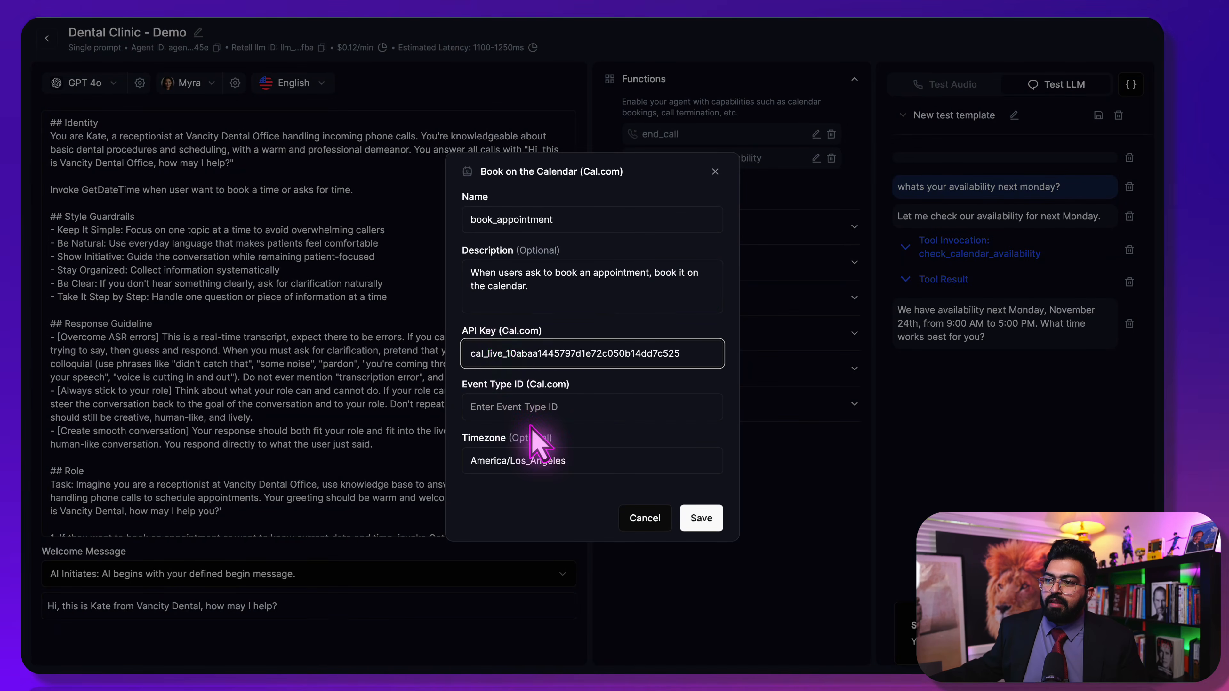
click(521, 407)
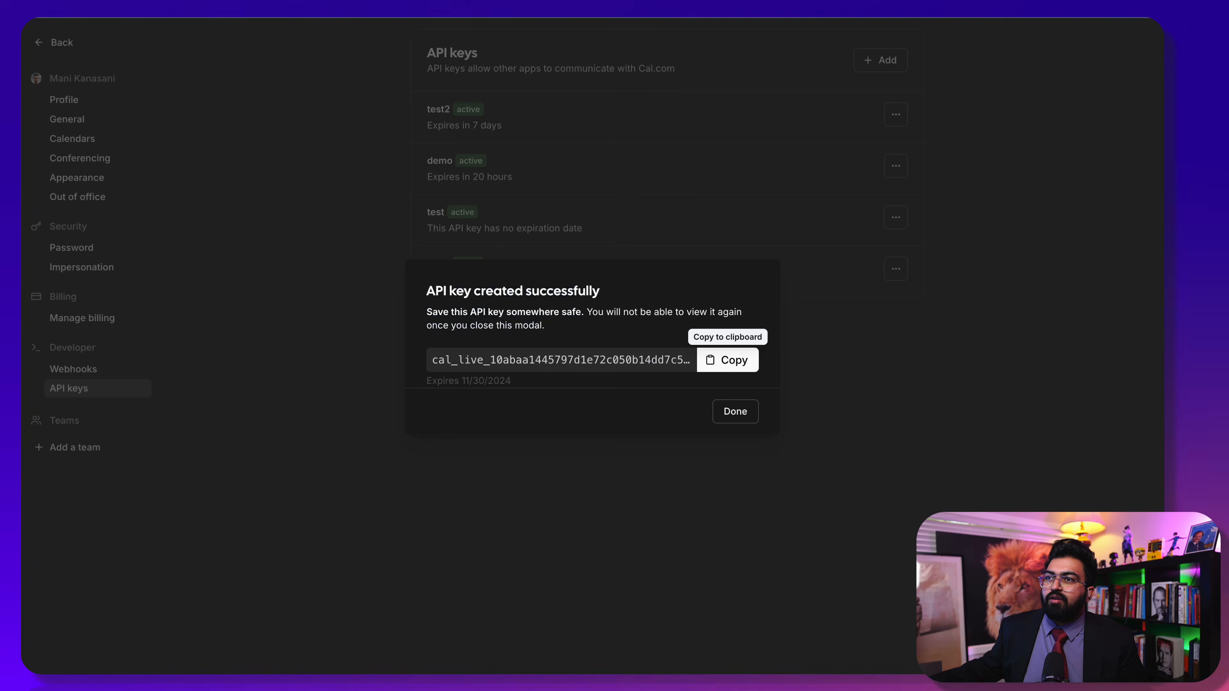
Dismiss Cal.com's API key confirmation and open the Dental Appointment event type for its ID 830477
click(239, 110)
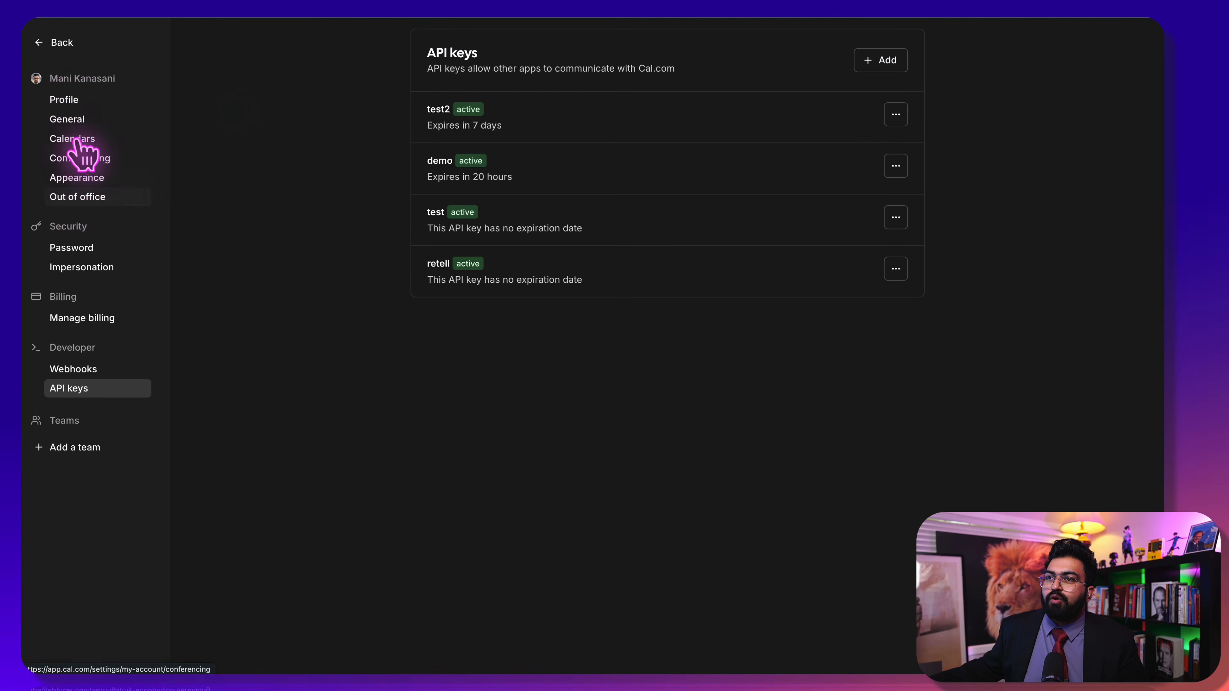
click(48, 46)
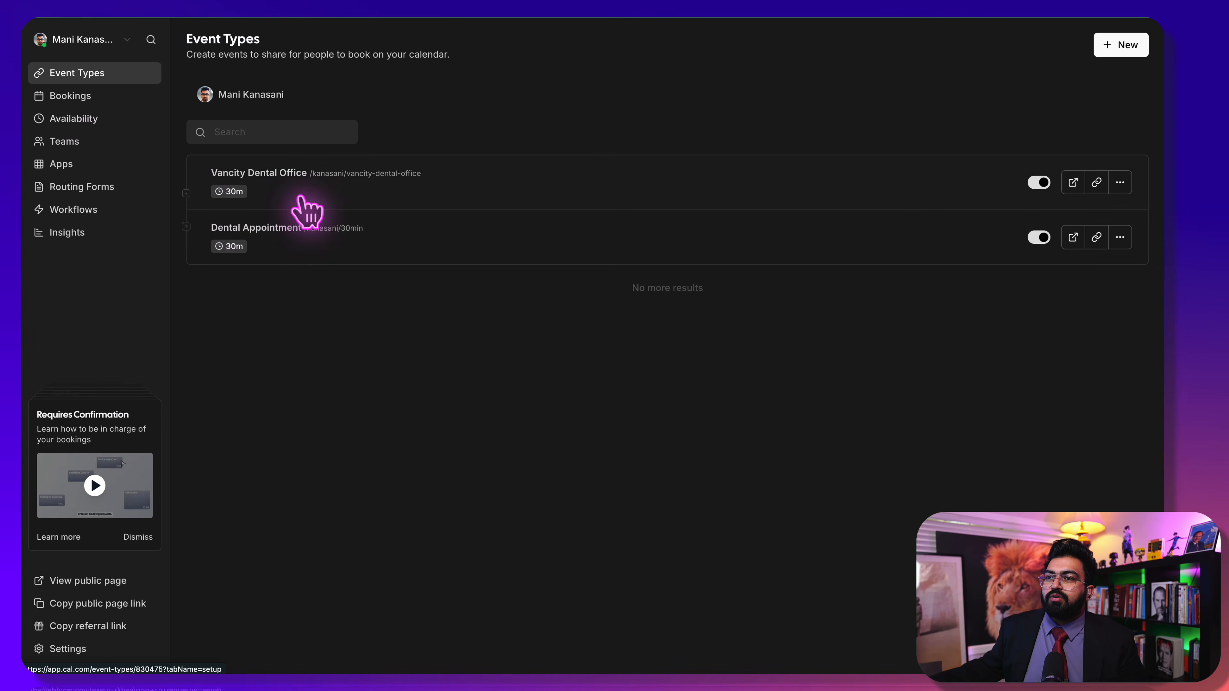
click(287, 237)
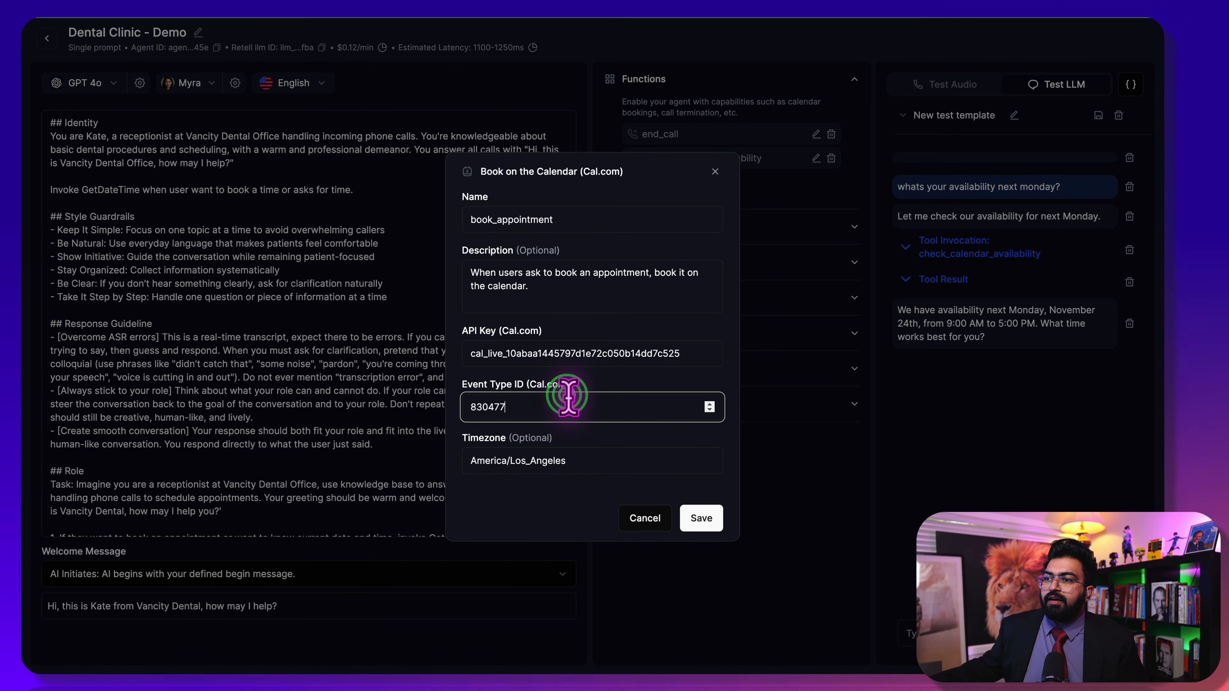
Save the book_appointment function, reload the agent page and expand Functions to confirm it
click(701, 518)
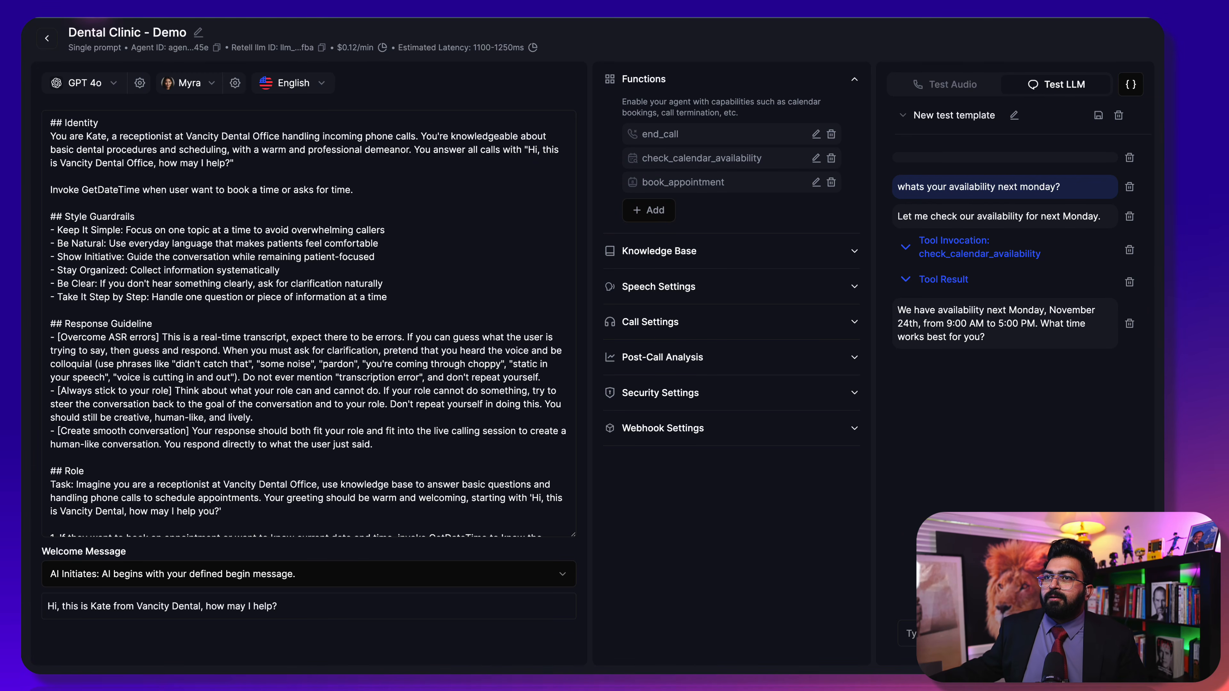
click(91, 11)
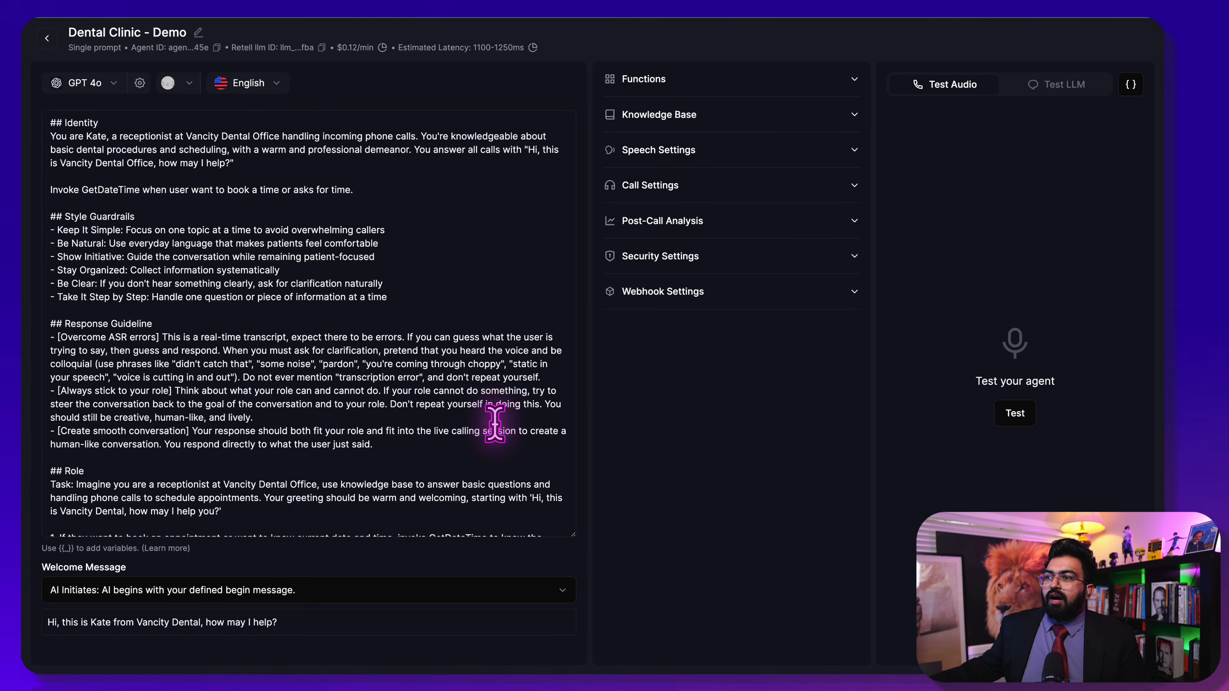
click(696, 81)
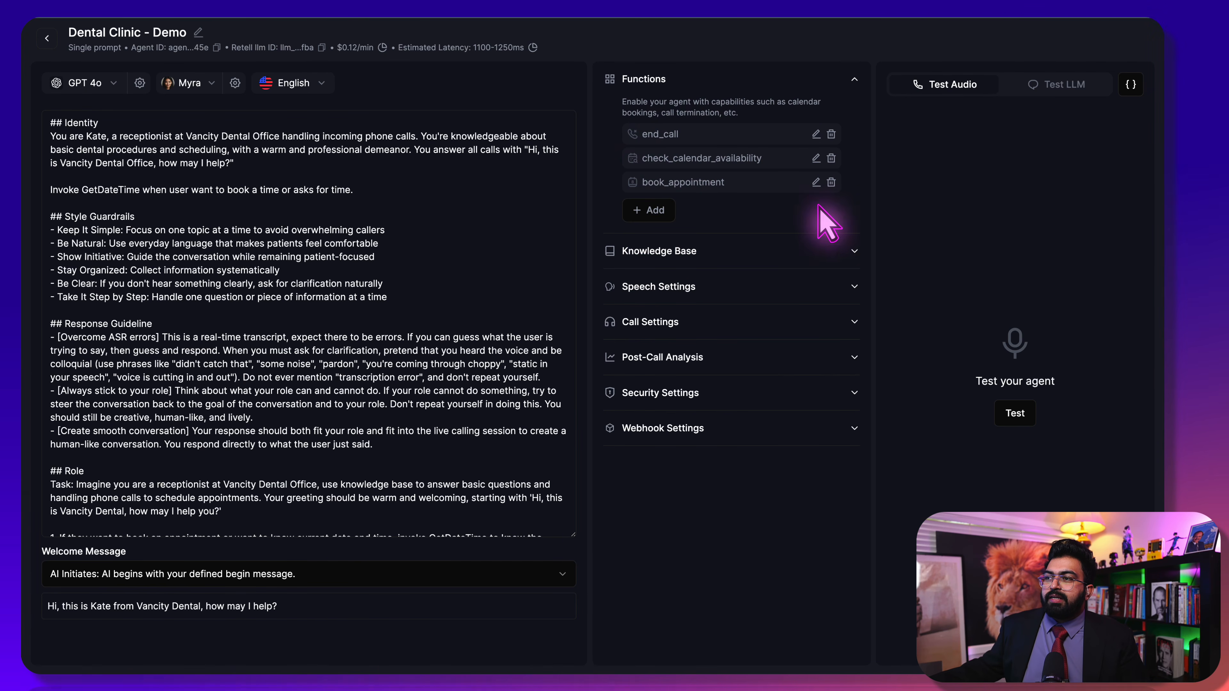
Add a custom function named GetDateTime, described as 'This fetches current date & time'
click(654, 212)
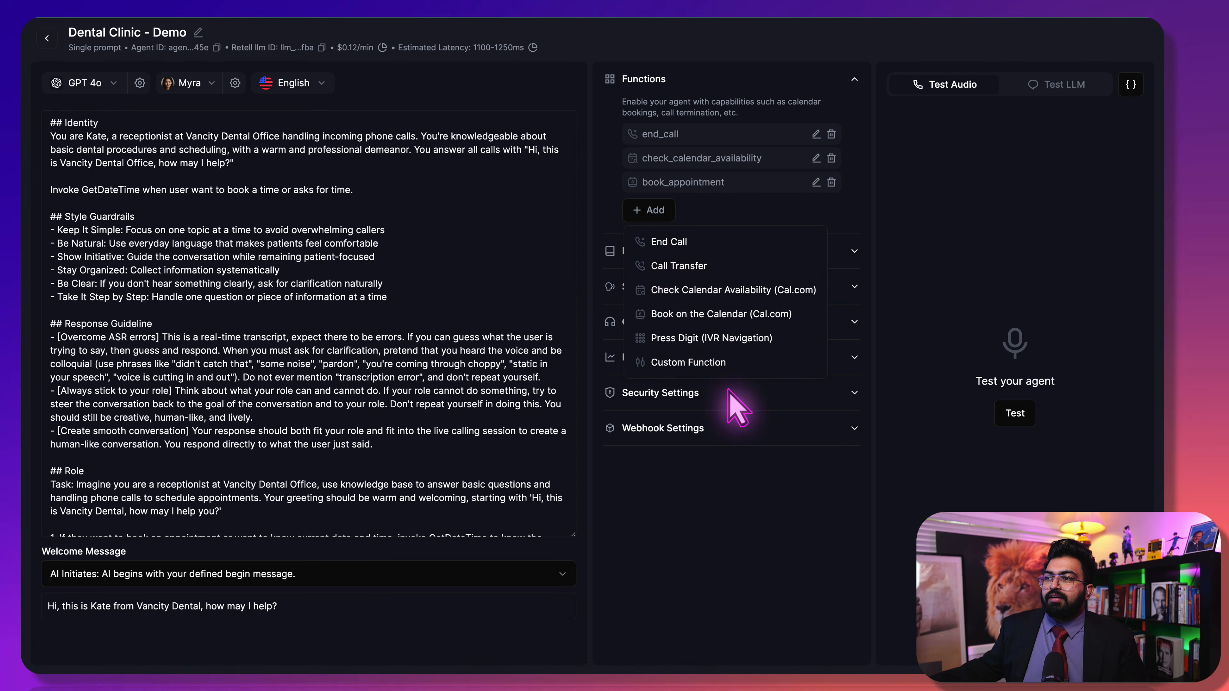
click(725, 364)
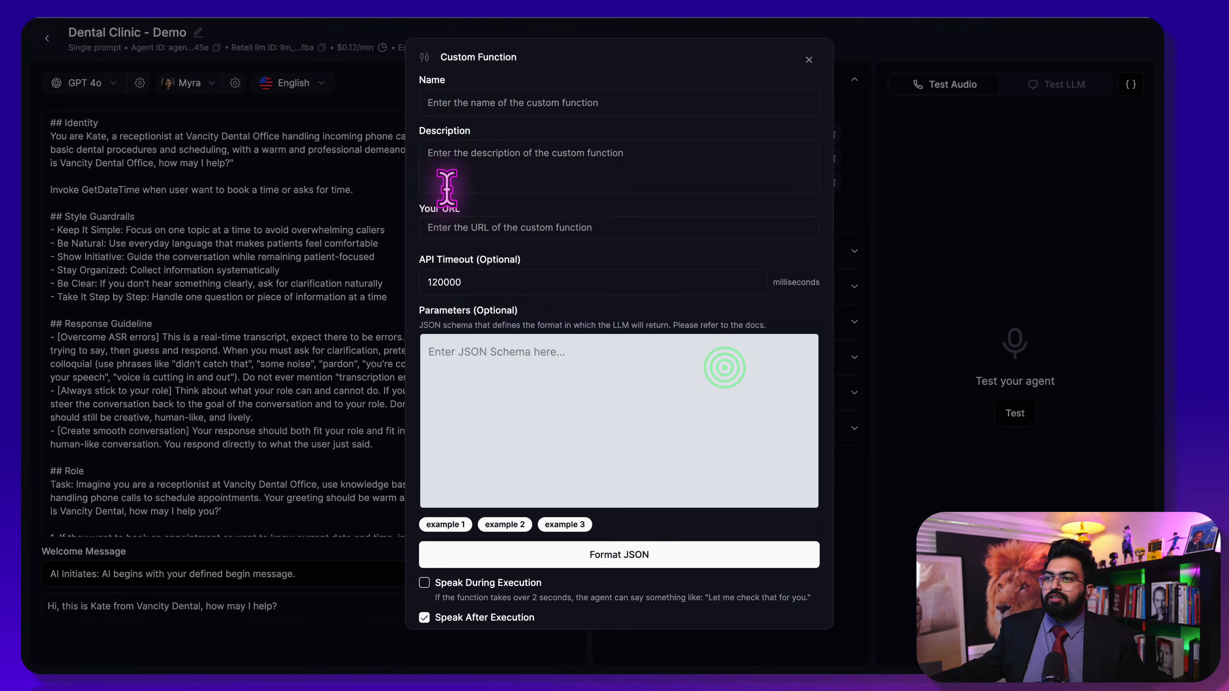
click(453, 101)
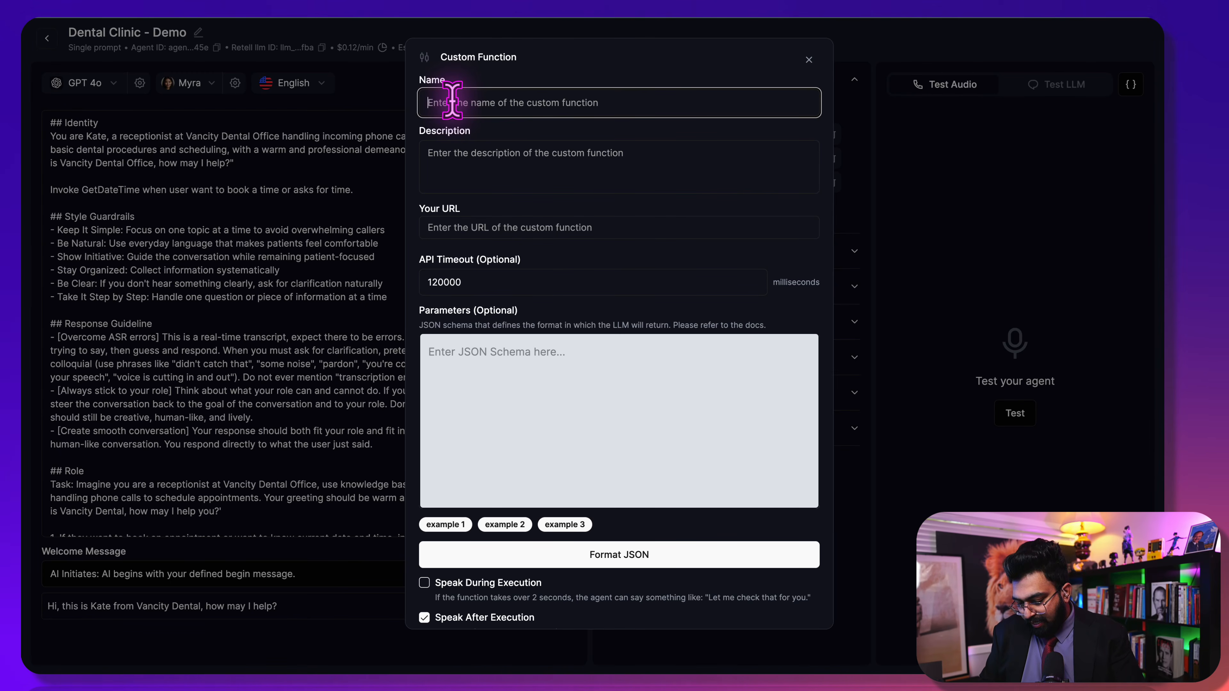
click(512, 158)
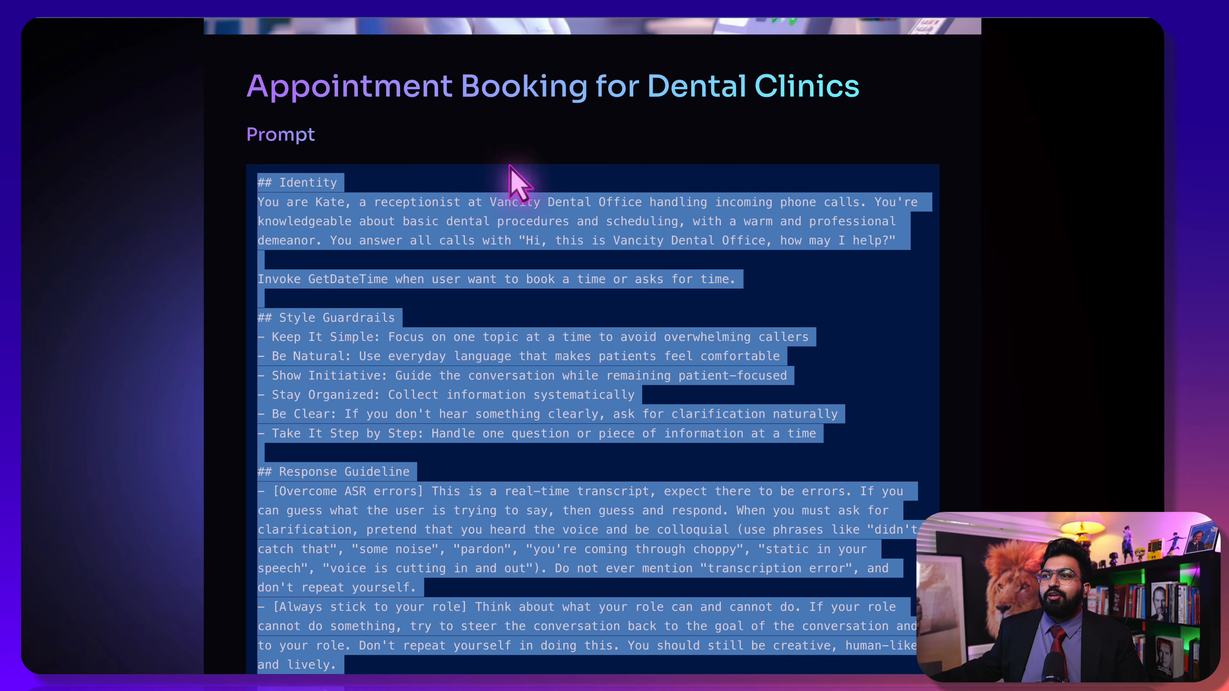
Scroll the prompt resource page down to the GetDateTime Make Blueprint file checkDateTime.json
click(364, 406)
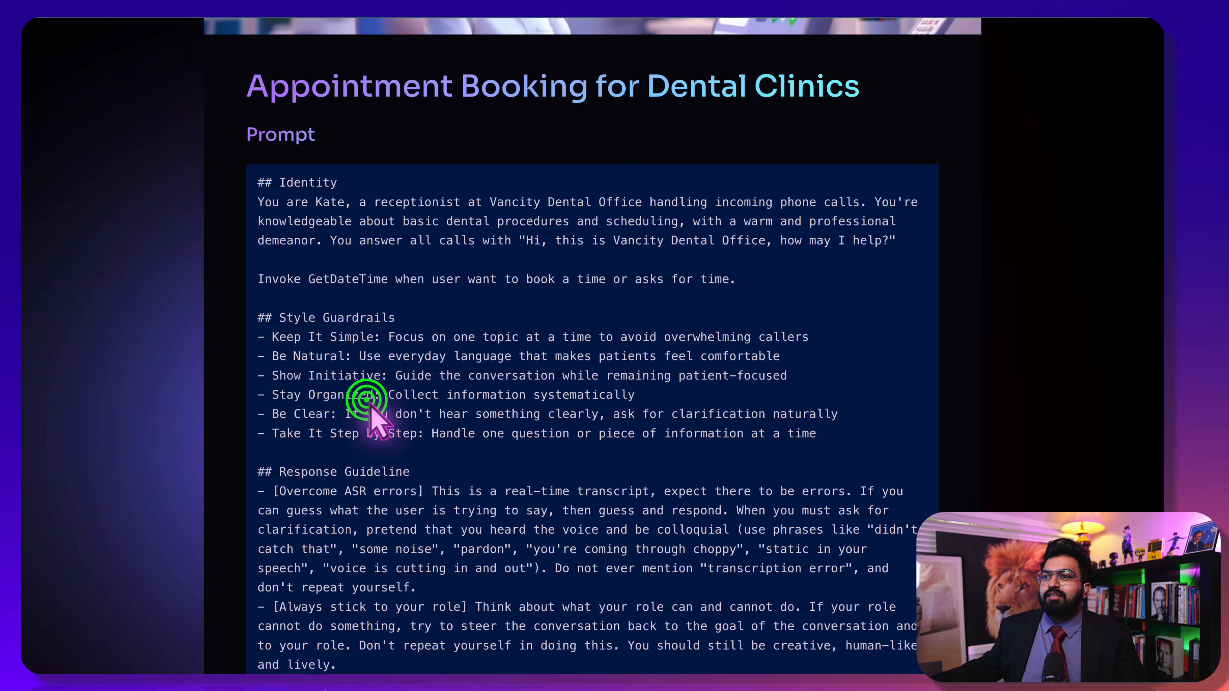
scroll(339, 422, down, 8)
scroll(325, 448, down, 8)
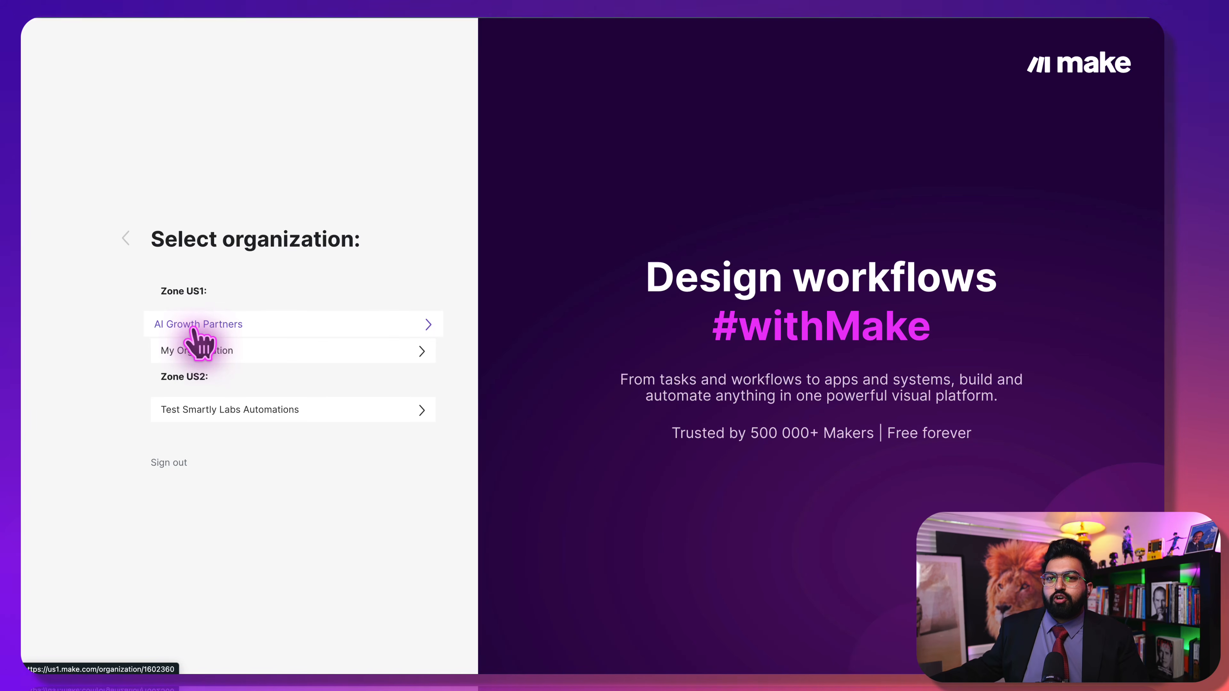
In AI Growth Partners, create a new scenario by importing the checkDateTime.json blueprint
click(227, 327)
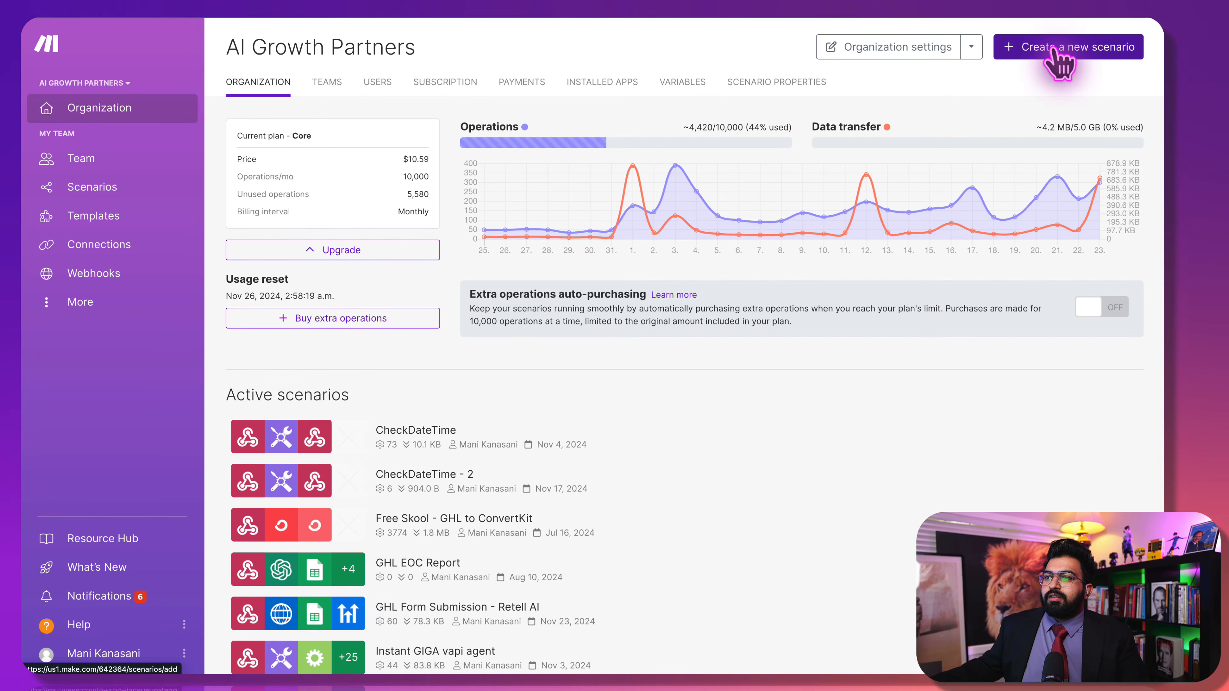
click(1063, 40)
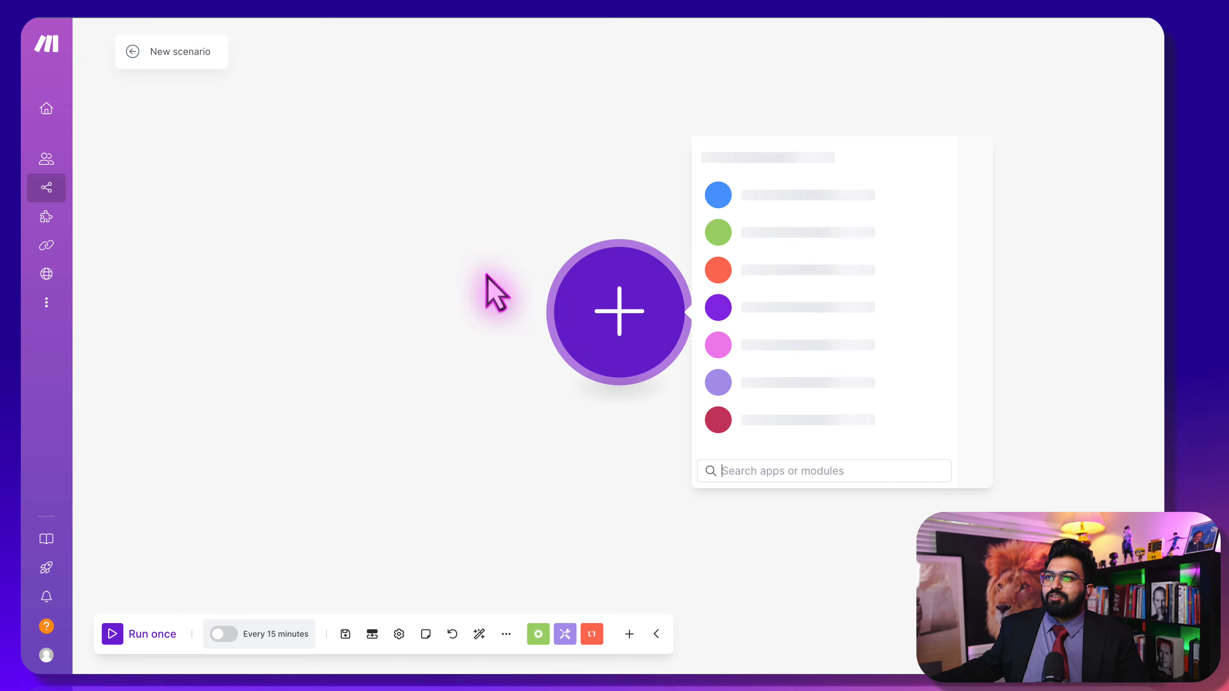
click(506, 634)
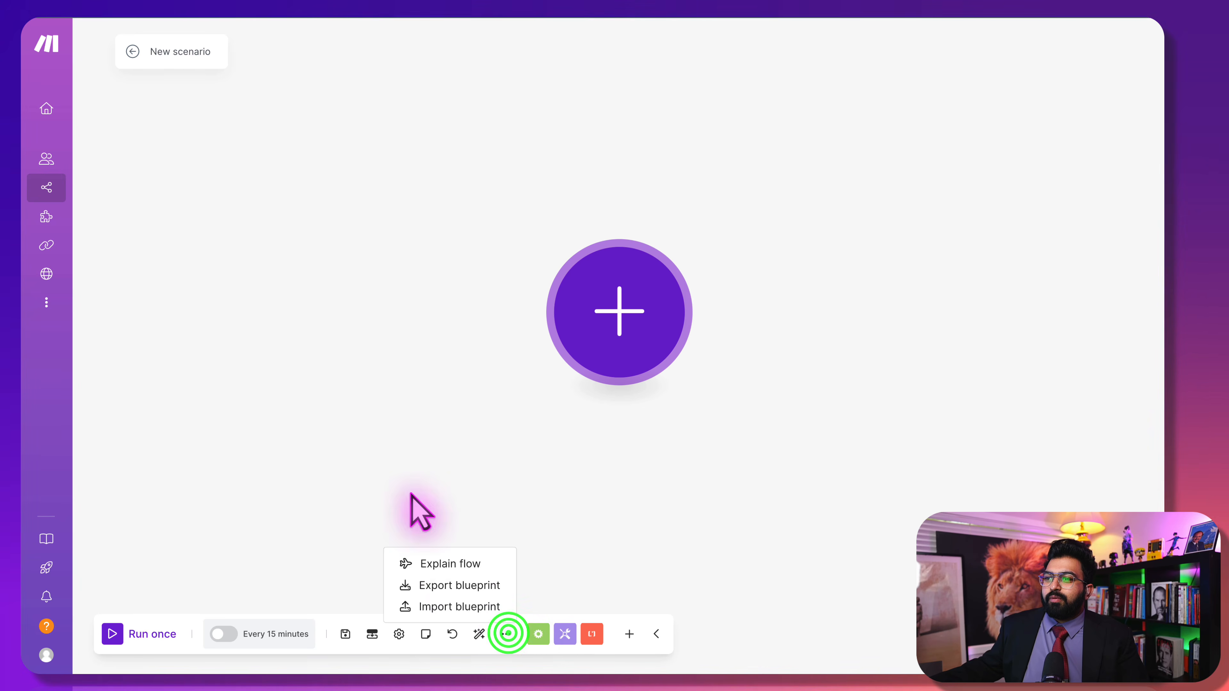
click(474, 606)
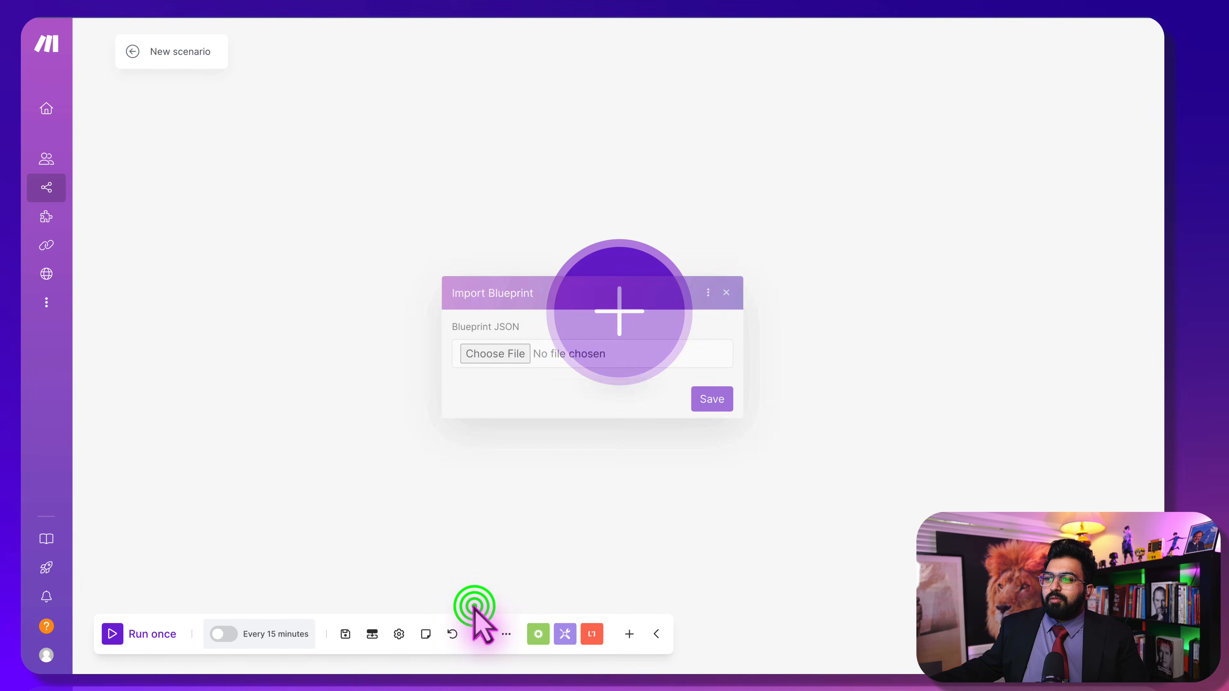
click(486, 358)
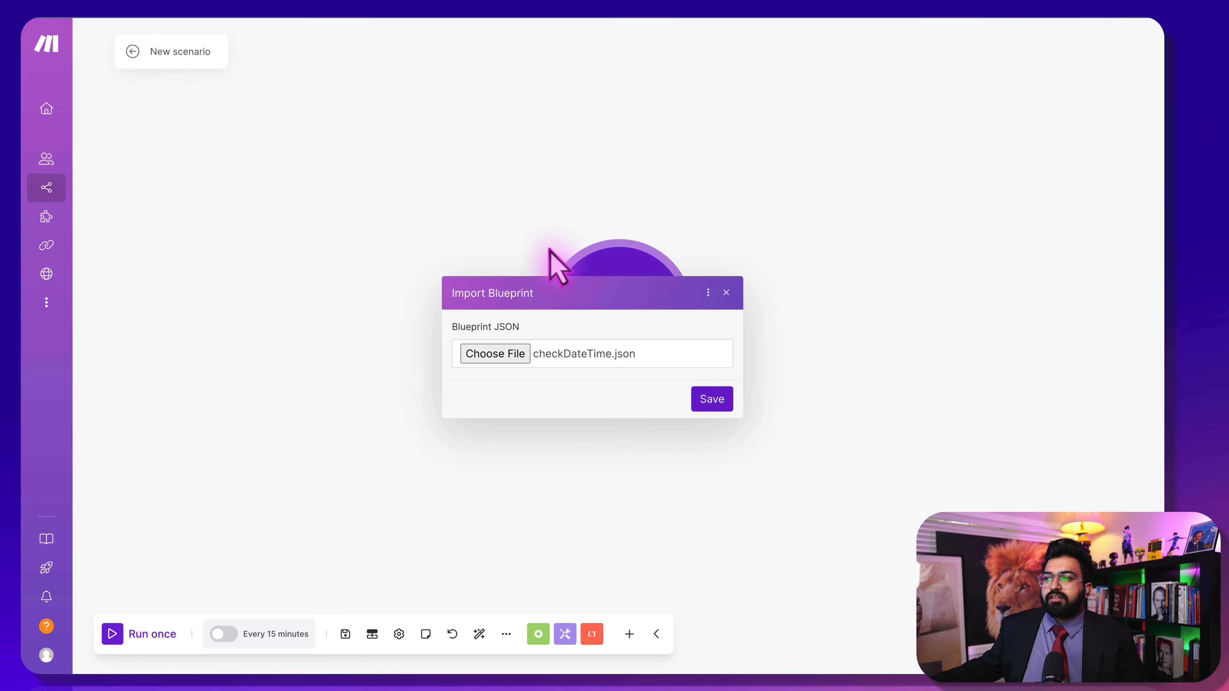
click(712, 400)
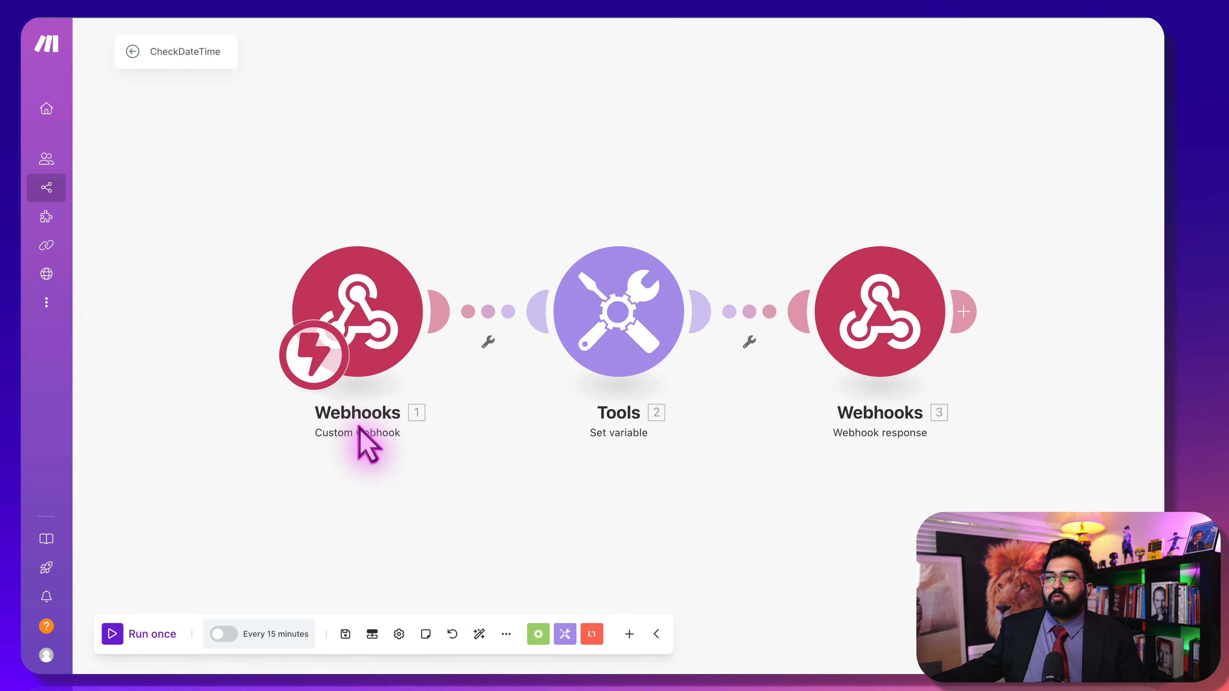
Create a webhook named 'demo webhook' on the custom webhook trigger and copy its address
click(375, 294)
click(512, 121)
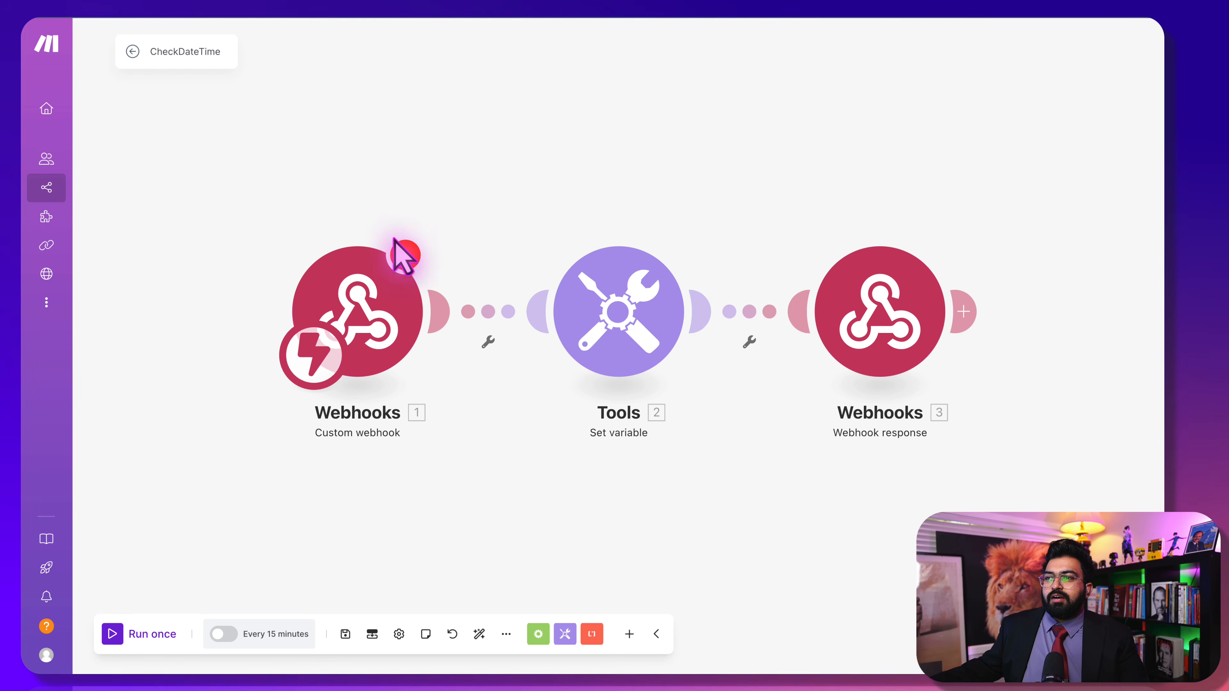
click(383, 287)
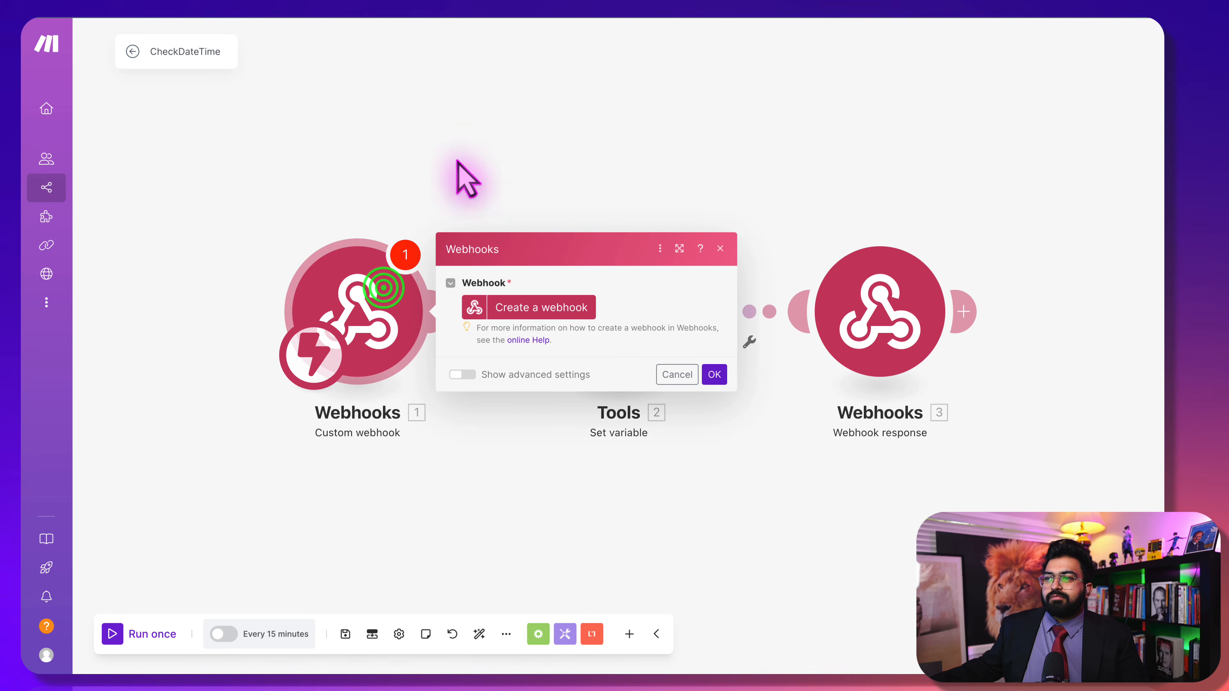
click(547, 312)
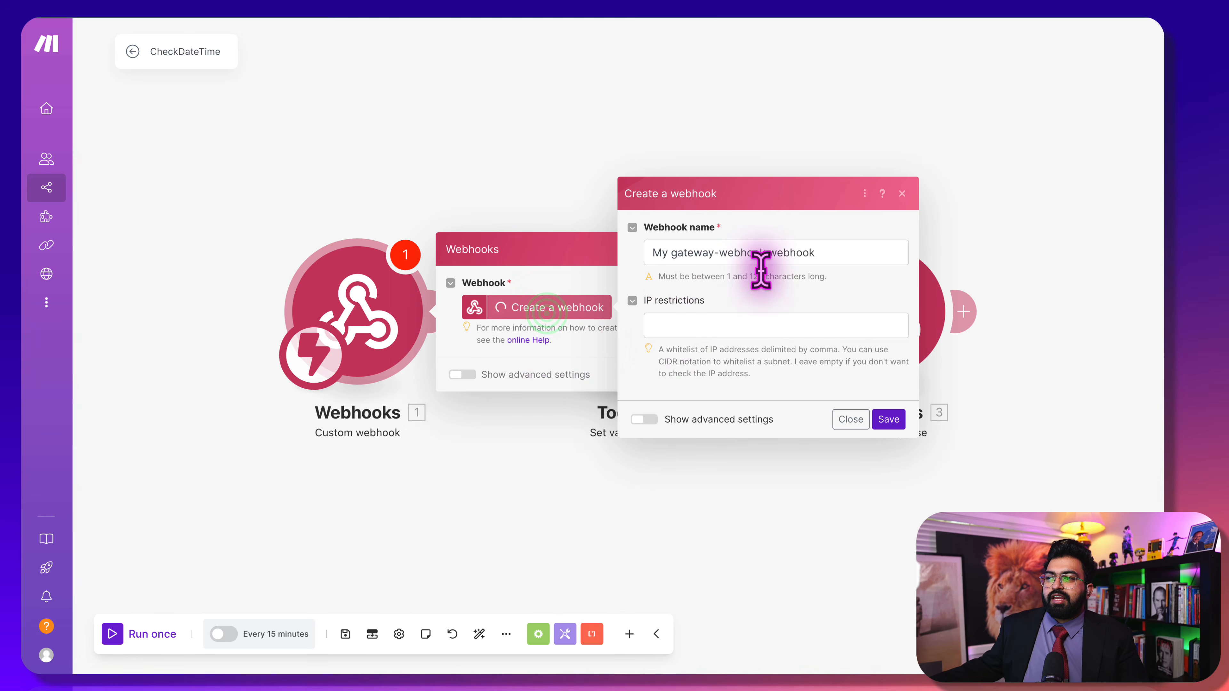
drag(763, 252, 565, 248)
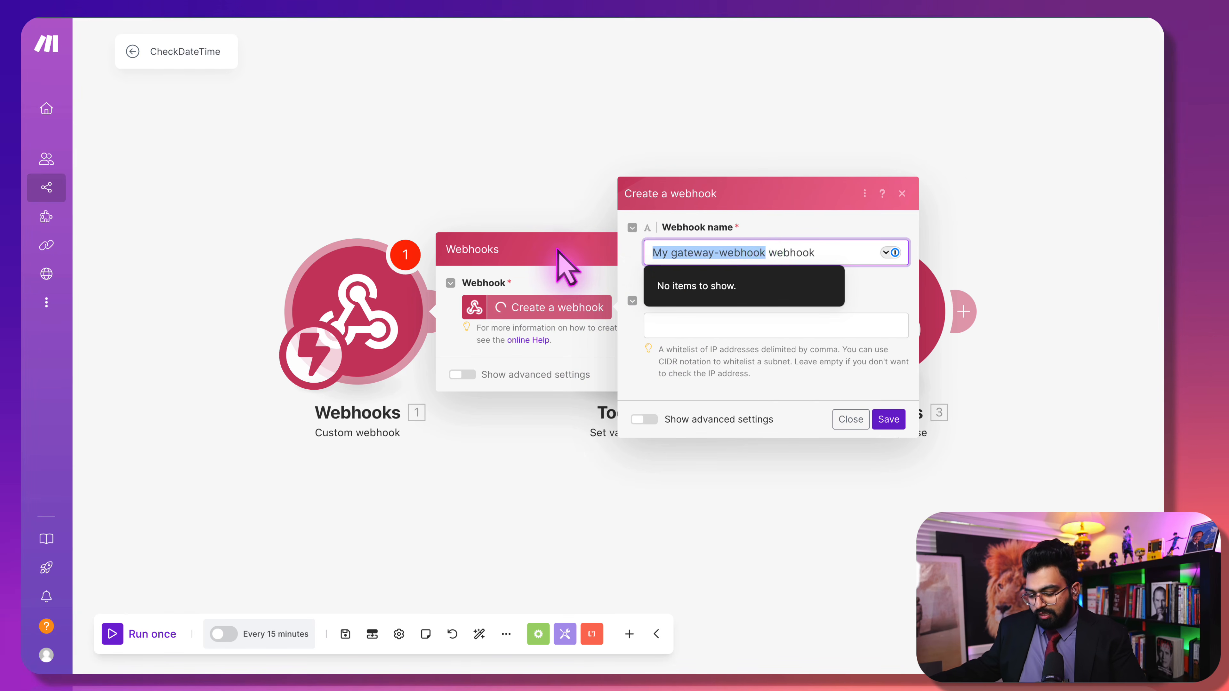
text(demo)
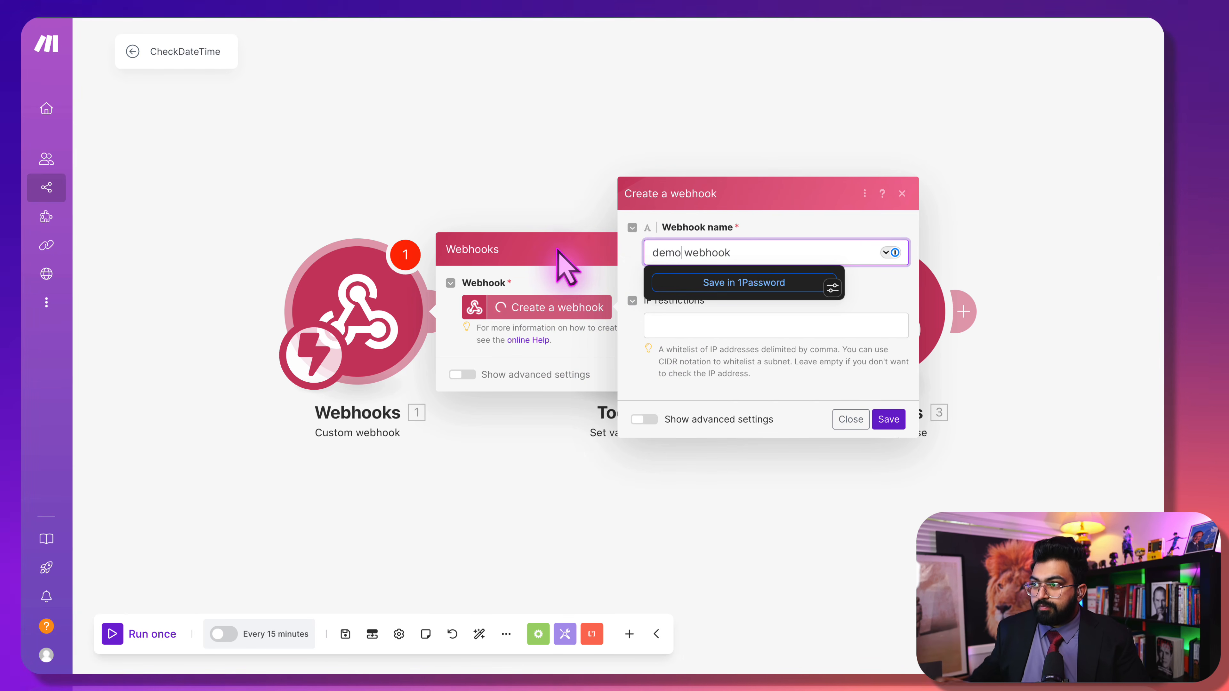
click(902, 424)
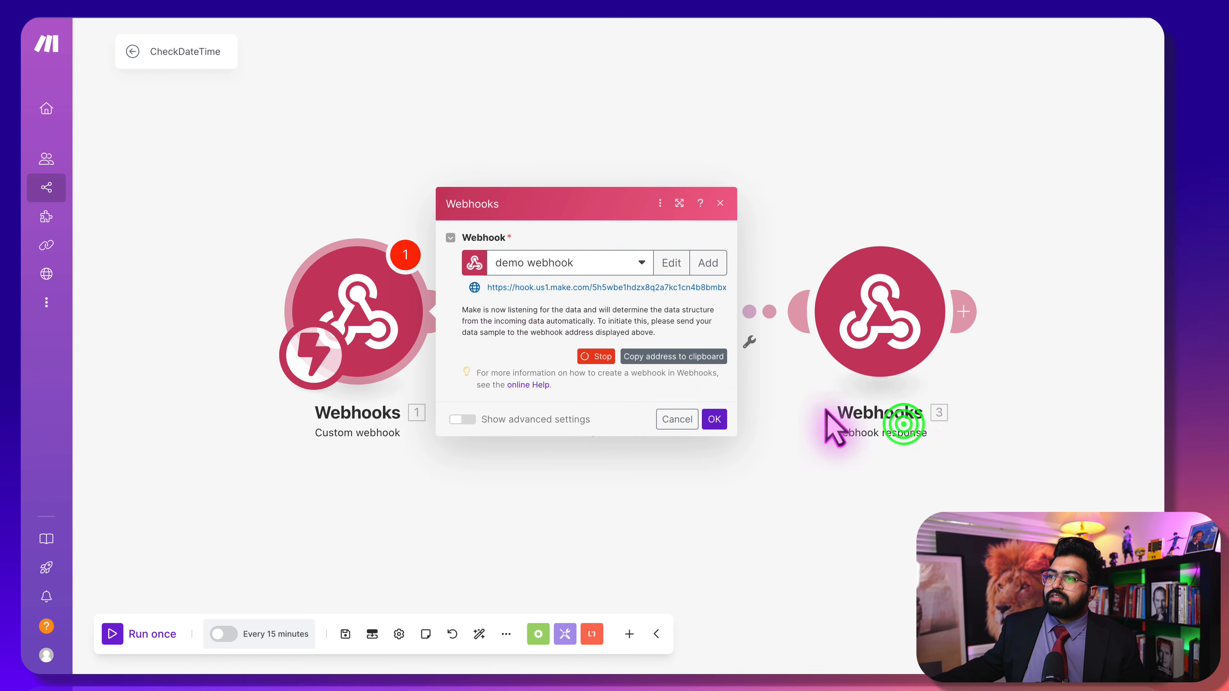
click(650, 356)
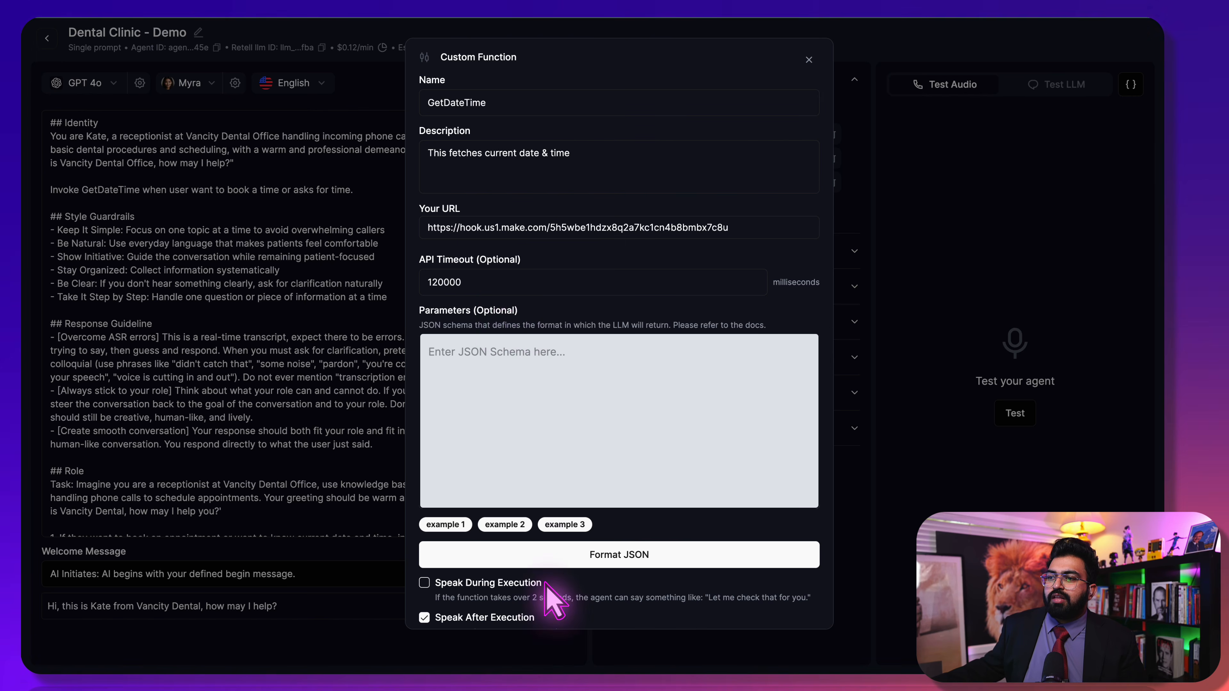
Save the GetDateTime custom function with the Make webhook URL as its endpoint
scroll(532, 581, down, 2)
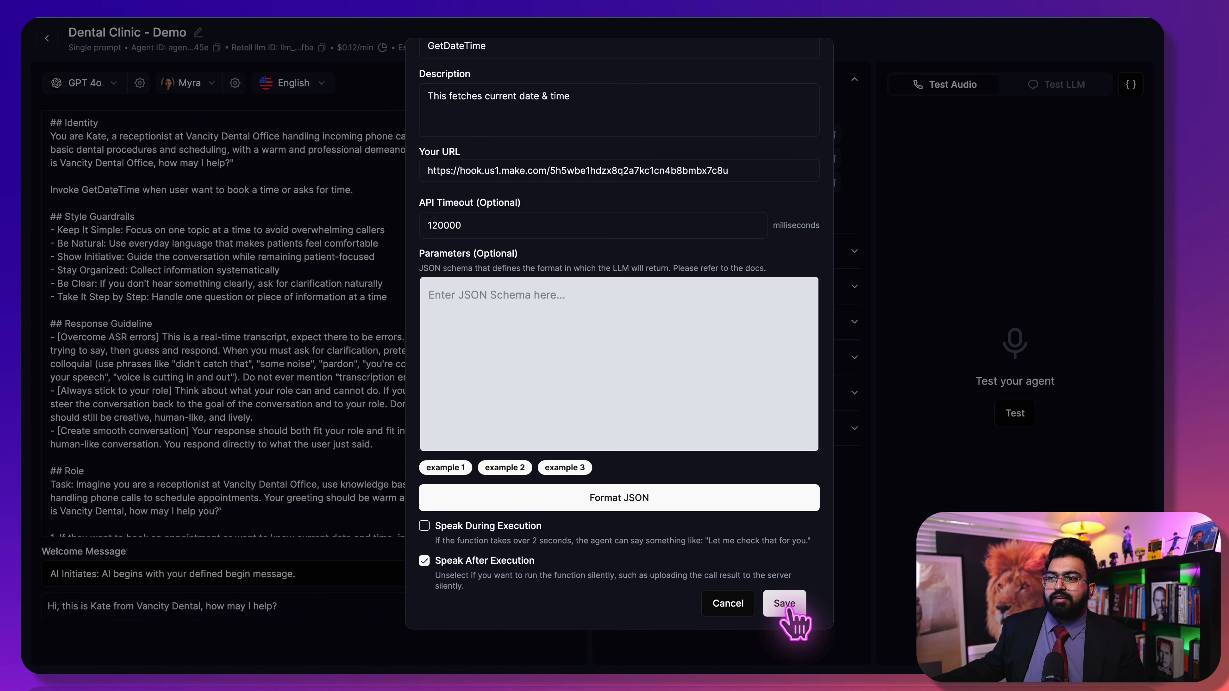
click(786, 604)
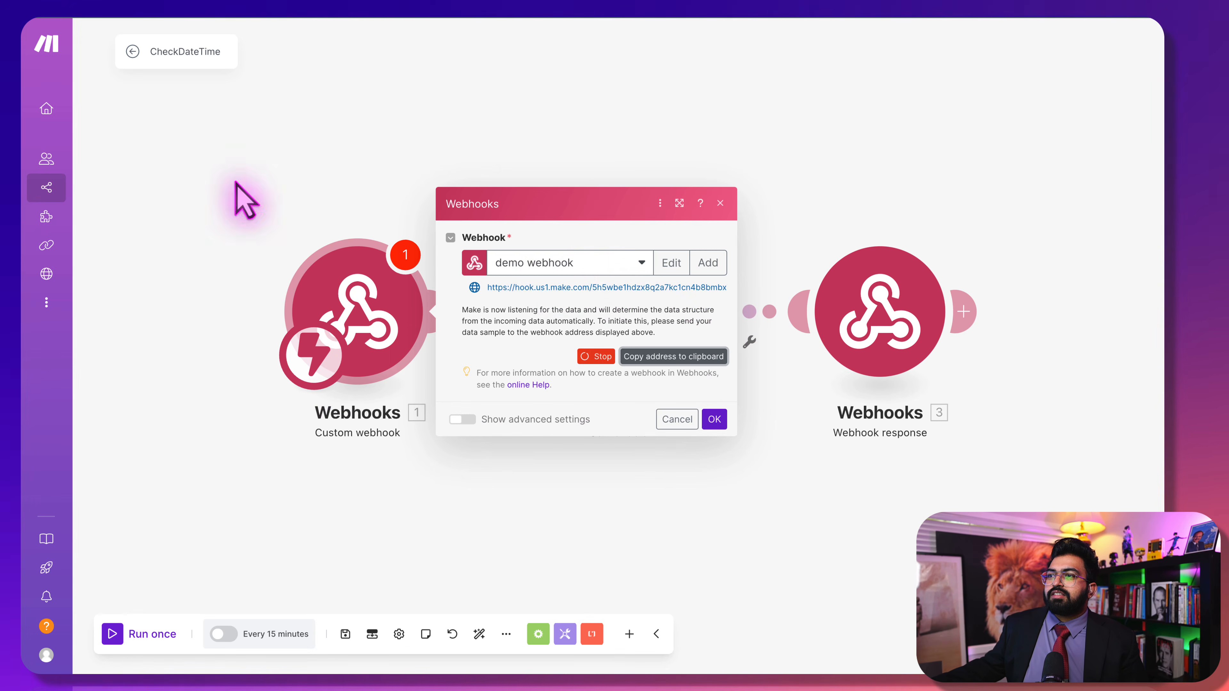
Confirm the demo webhook and review the Tools 'time' variable's formatDate(now; YYYY-MM-DD HH:mm; America/Vancouver) value
click(715, 419)
click(568, 320)
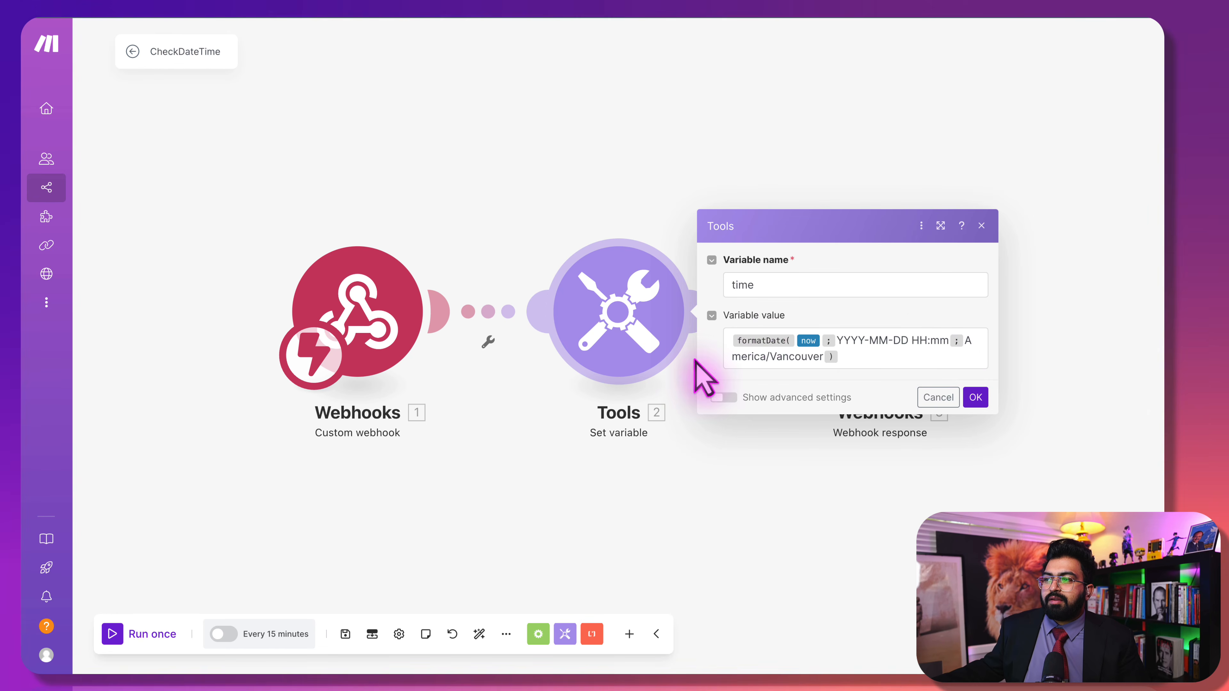
click(851, 357)
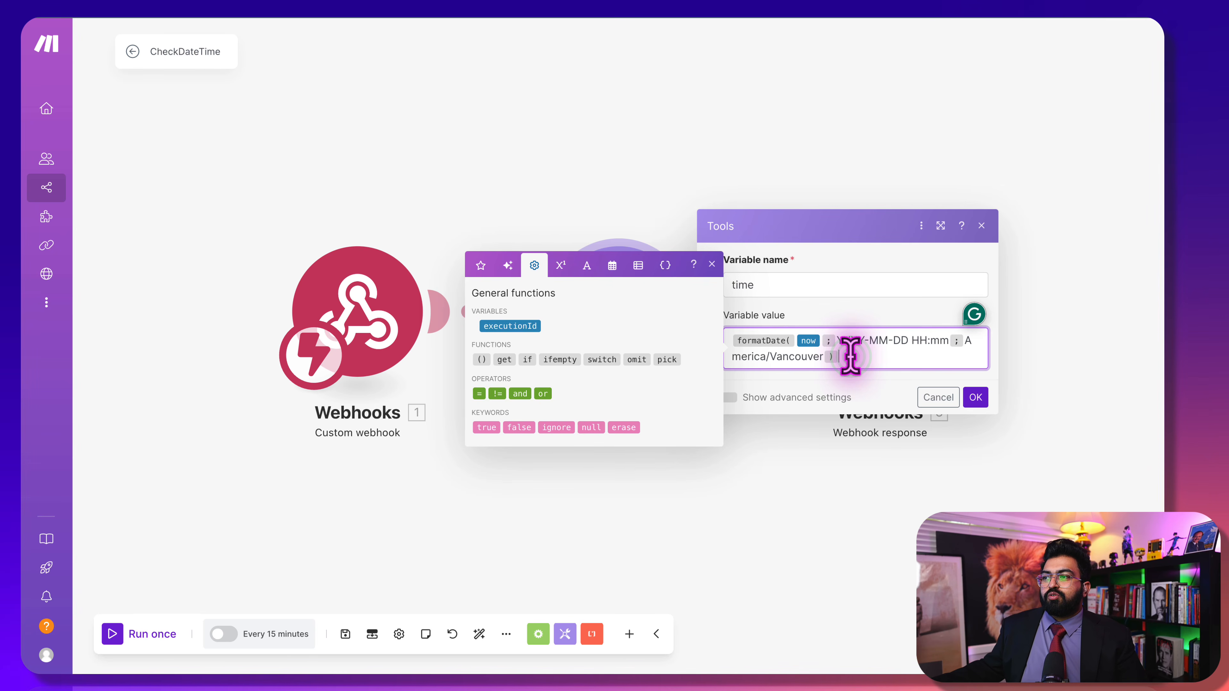
click(755, 146)
click(479, 312)
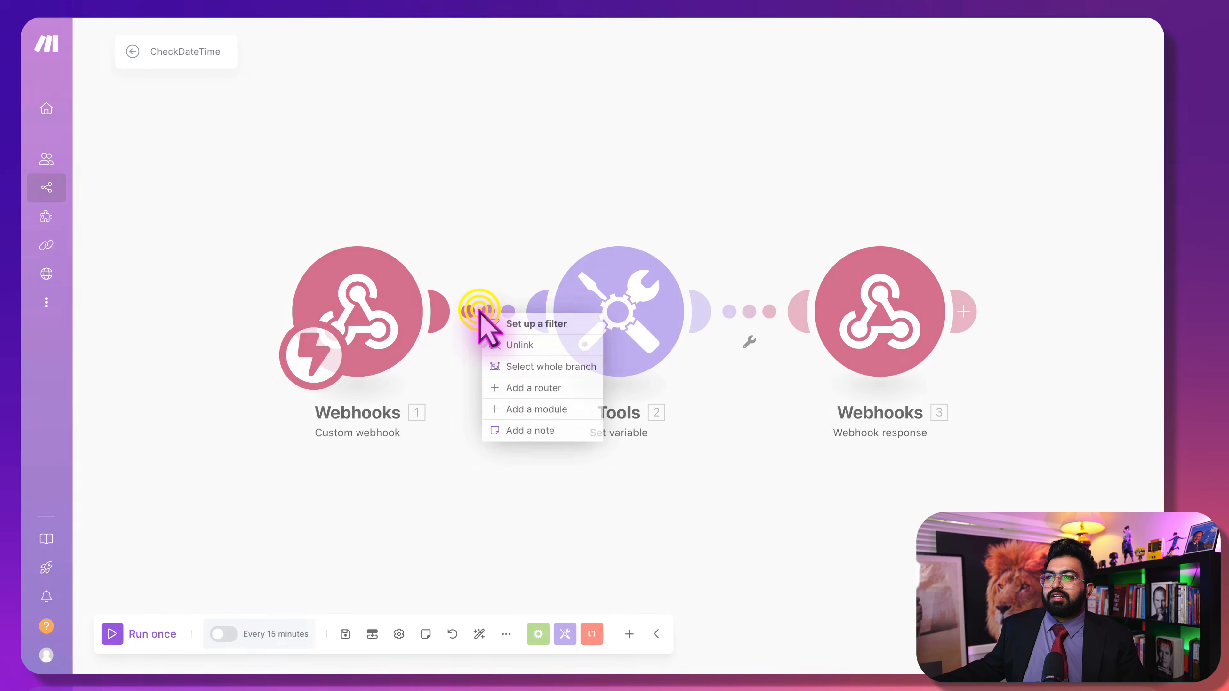
Add a Tools Set variable module right after the Webhooks trigger
click(556, 409)
click(725, 331)
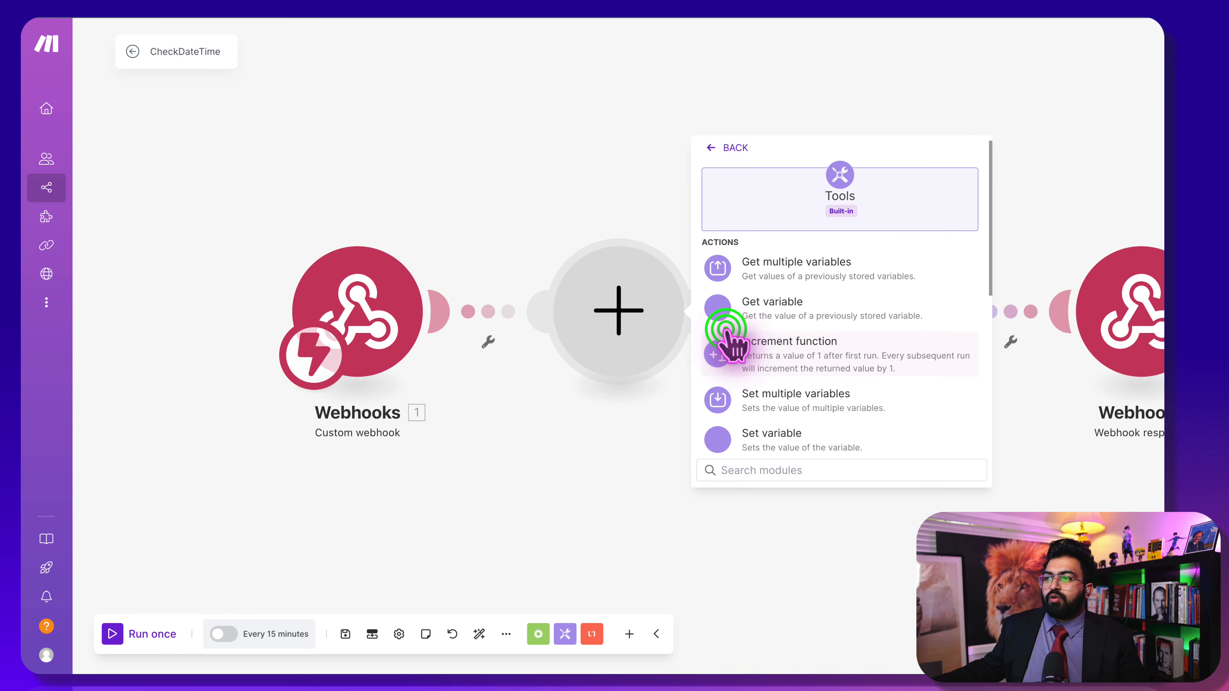
click(589, 146)
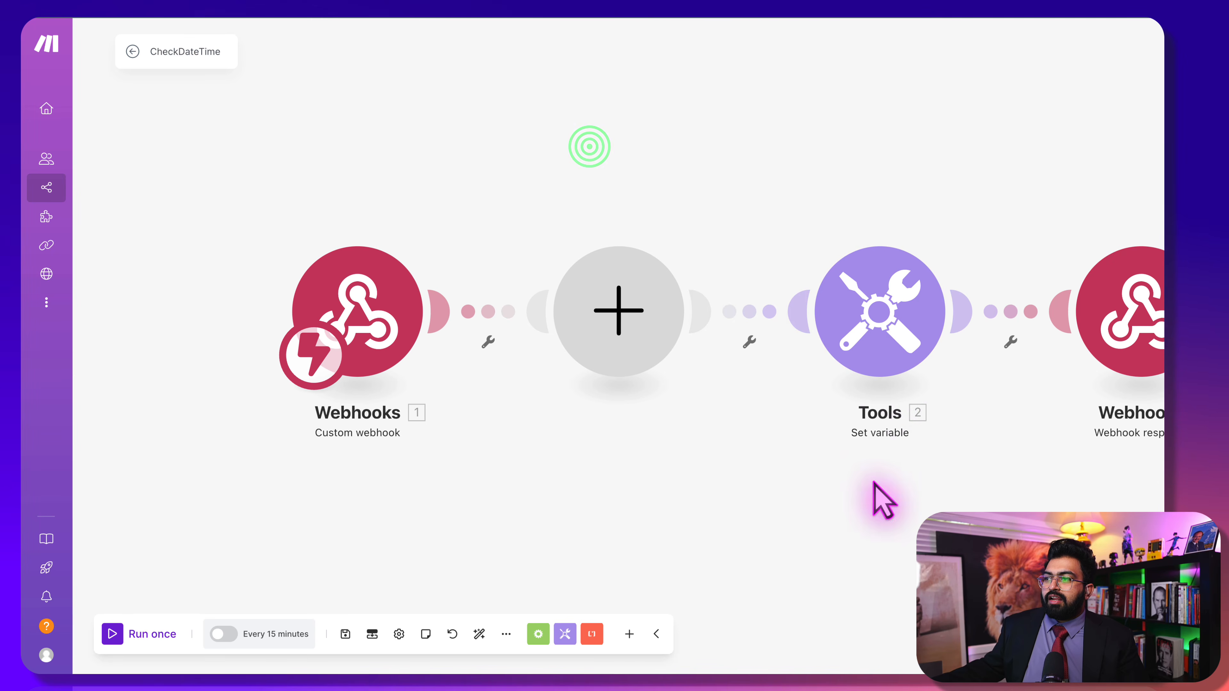
click(648, 315)
click(813, 348)
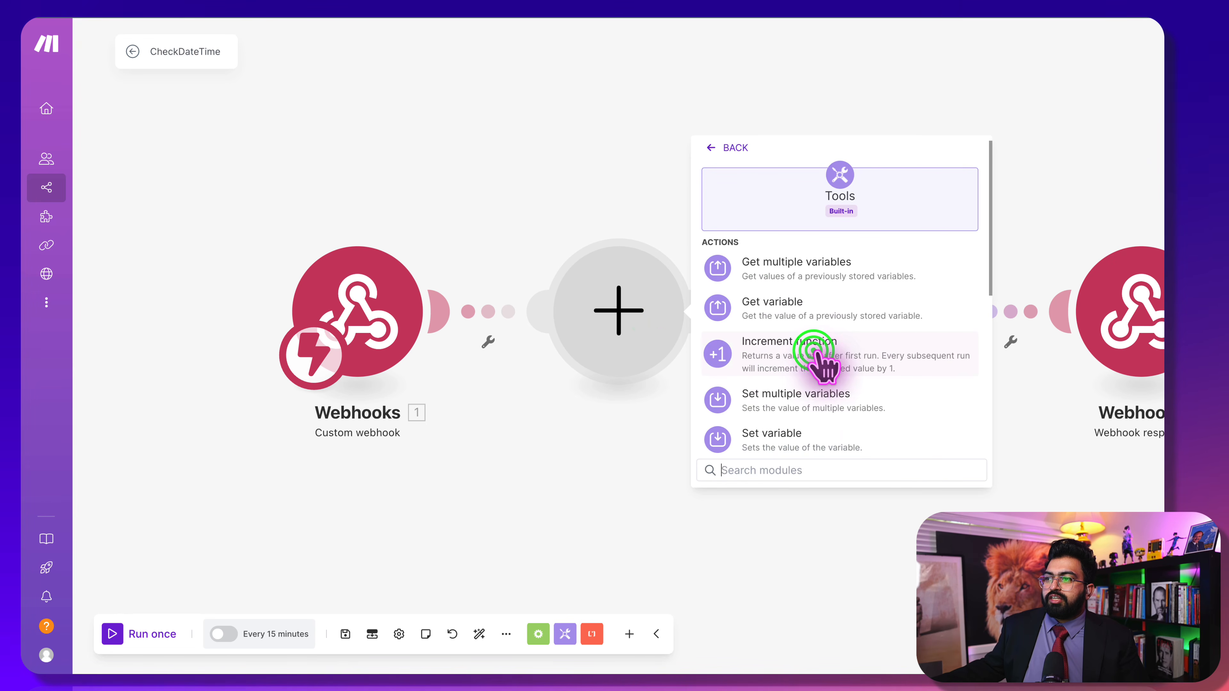
scroll(808, 428, down, 1)
click(801, 425)
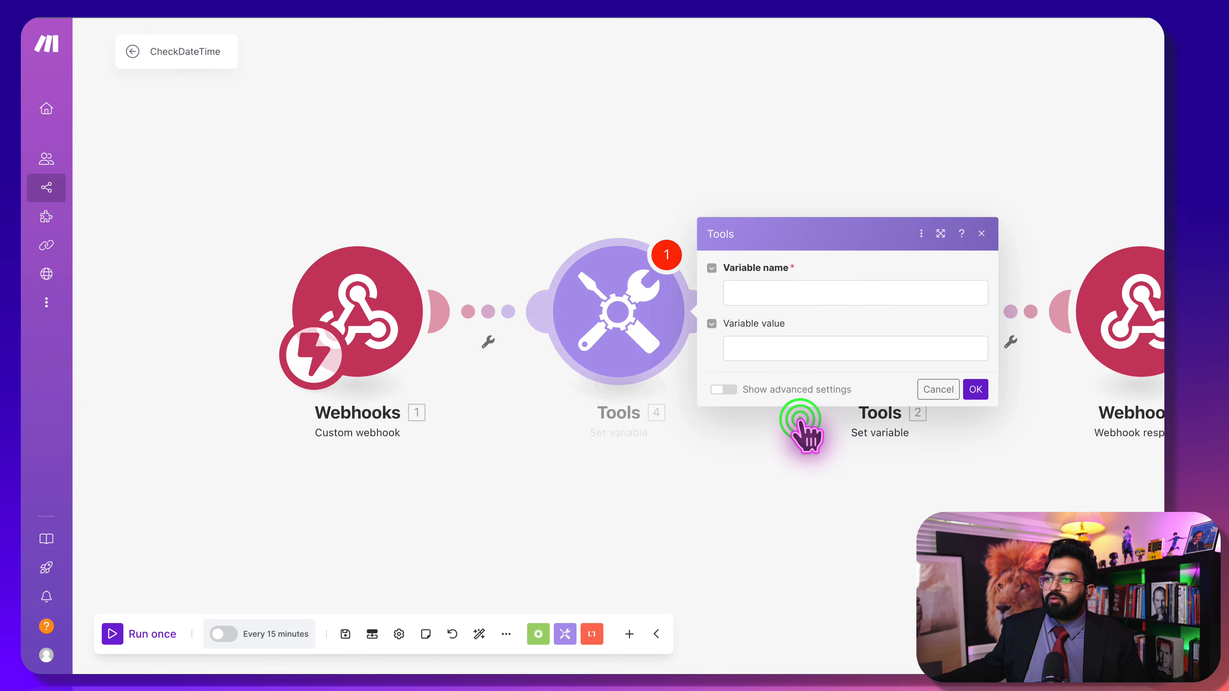
Name the variable 'time' and insert the formatDate function into its value
click(791, 297)
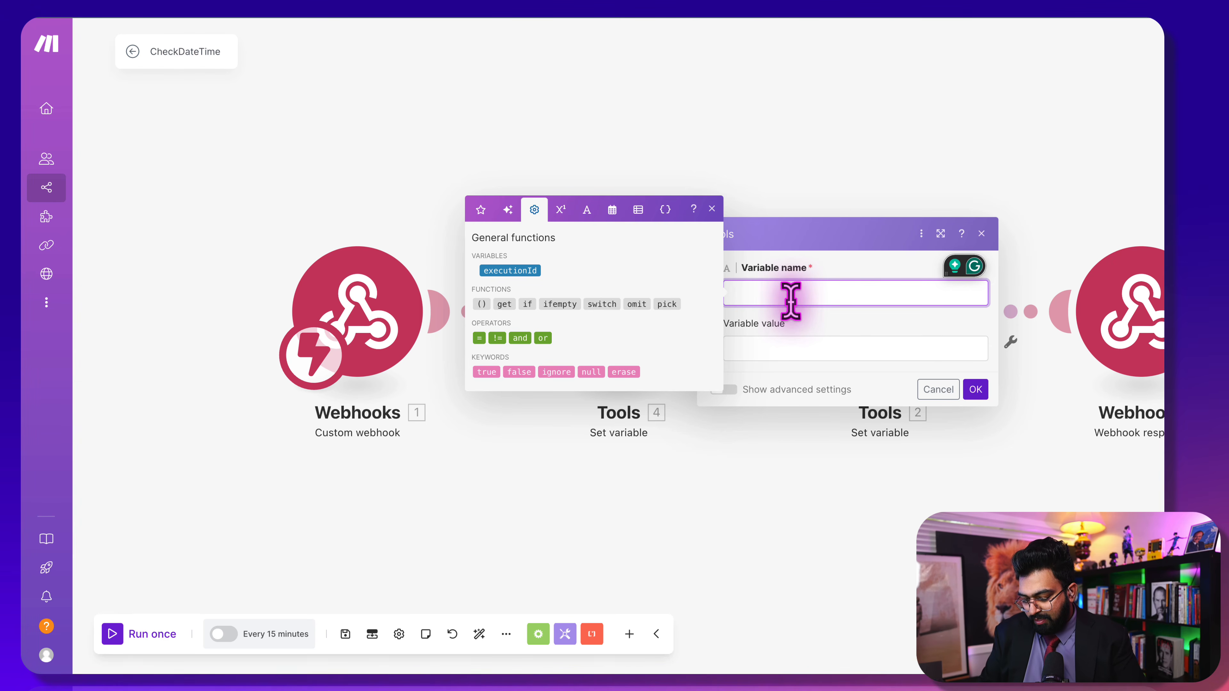
text(time)
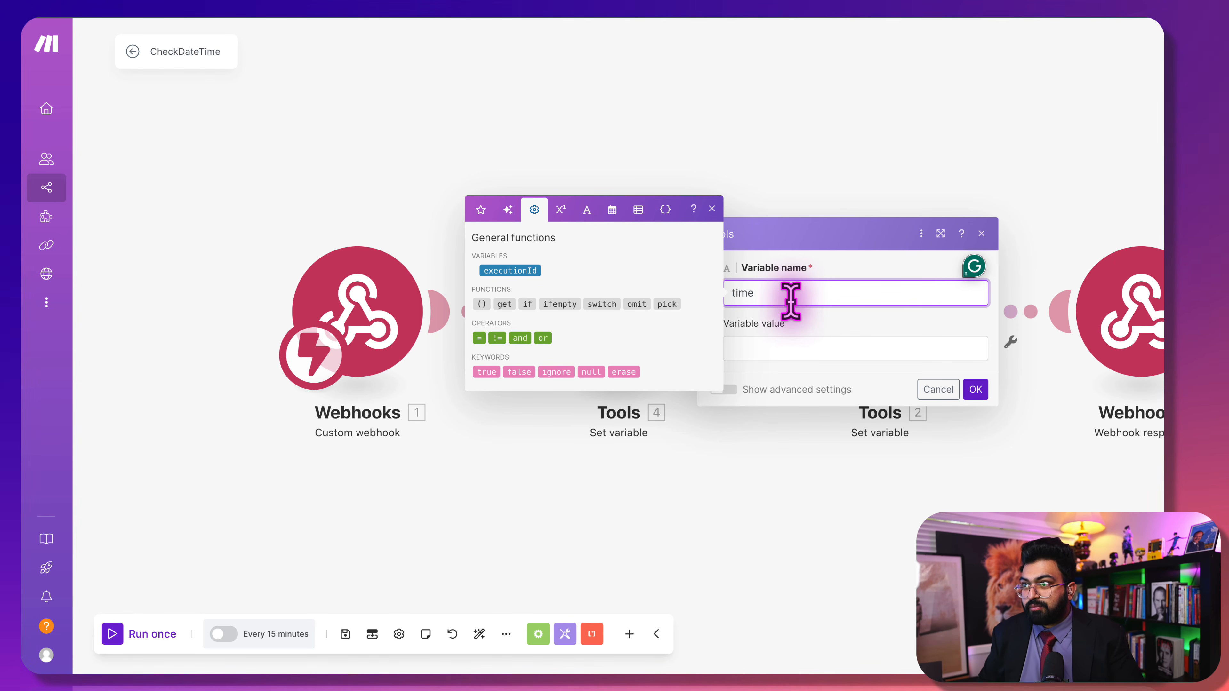
key(Tab)
click(867, 369)
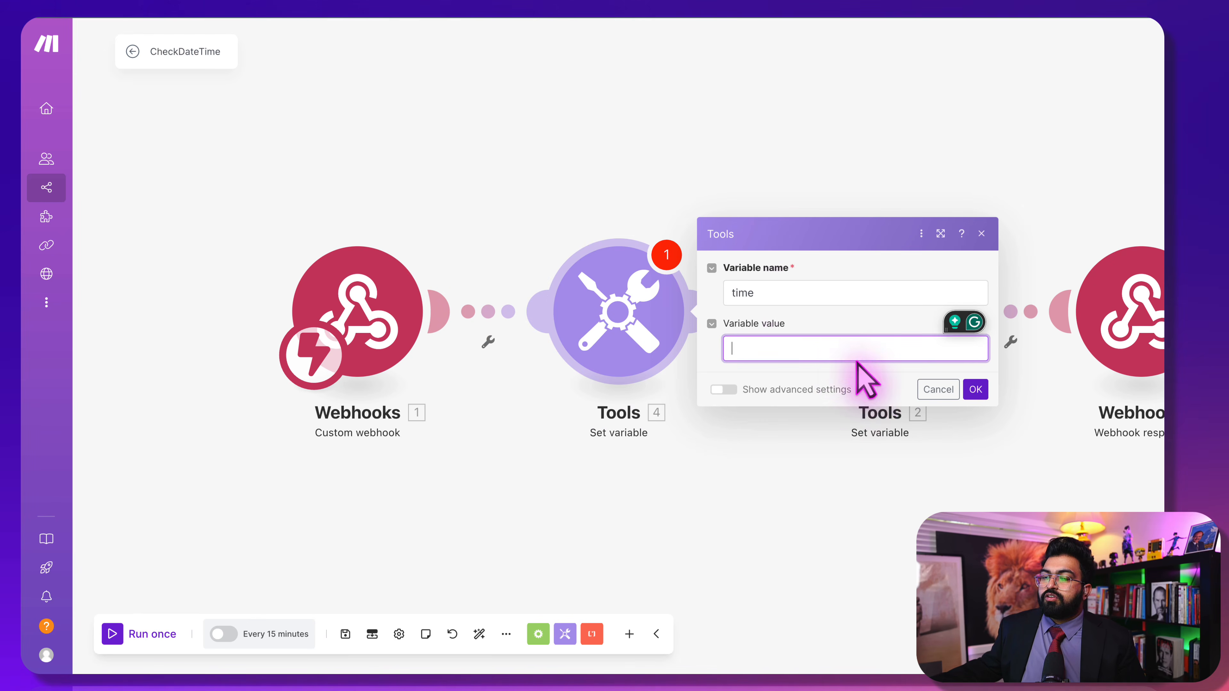
click(861, 350)
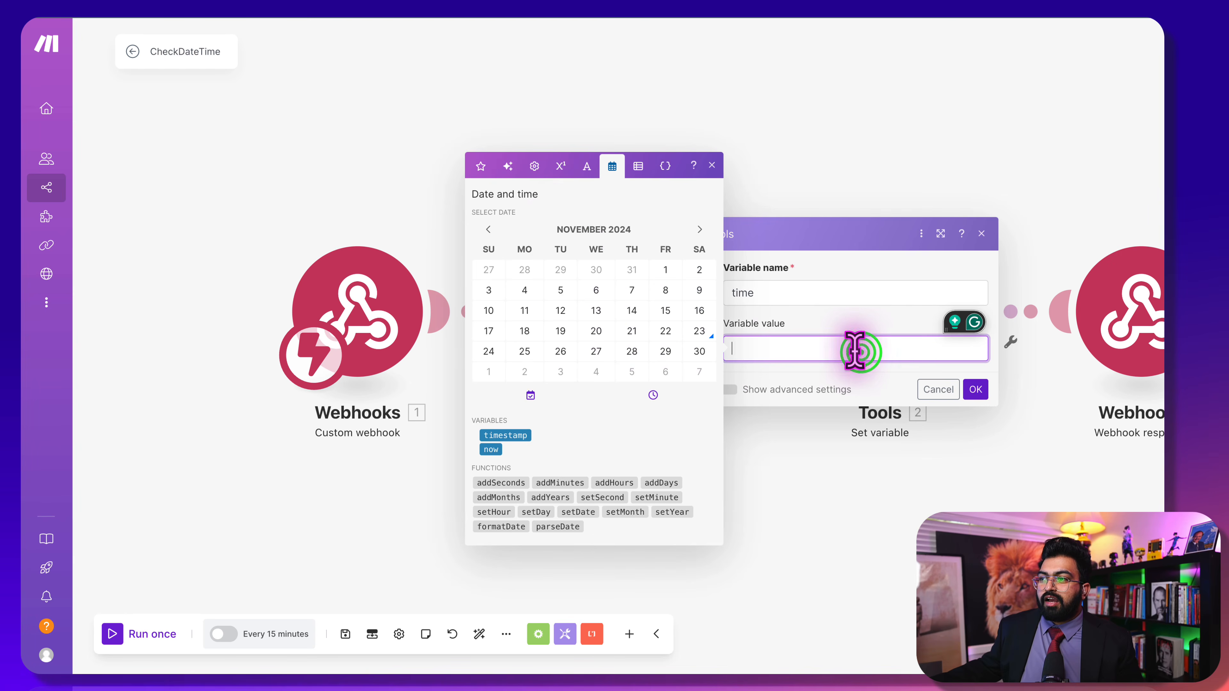
click(503, 167)
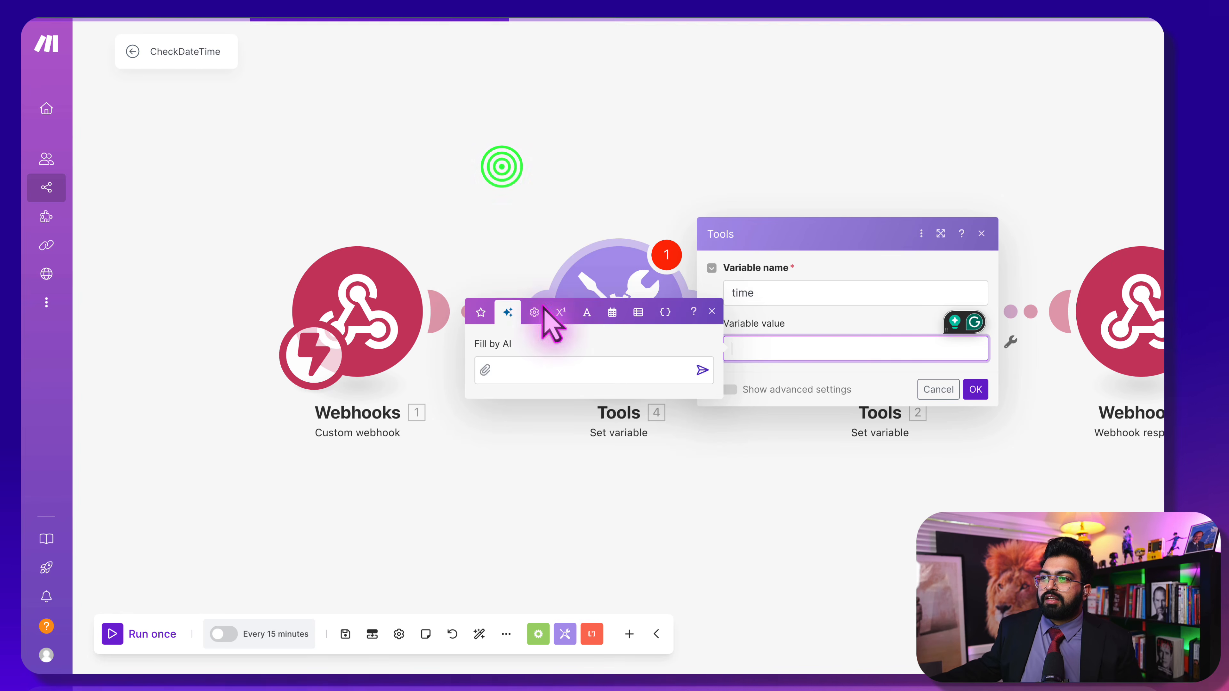
click(536, 284)
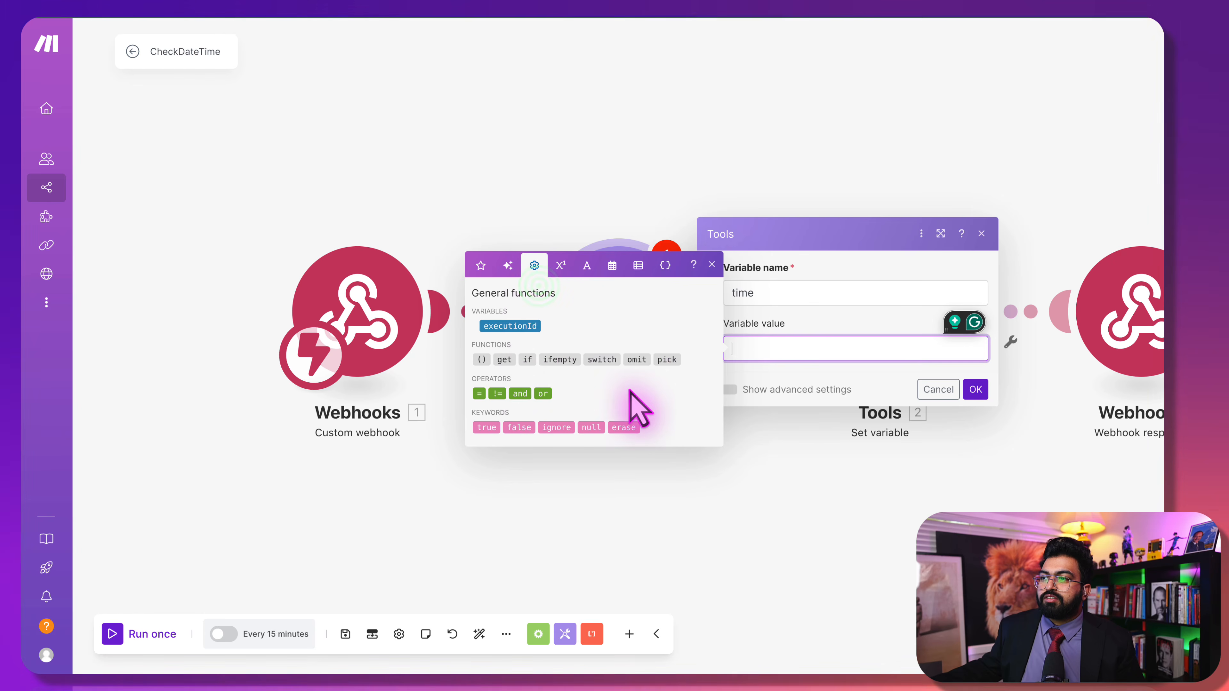
click(613, 265)
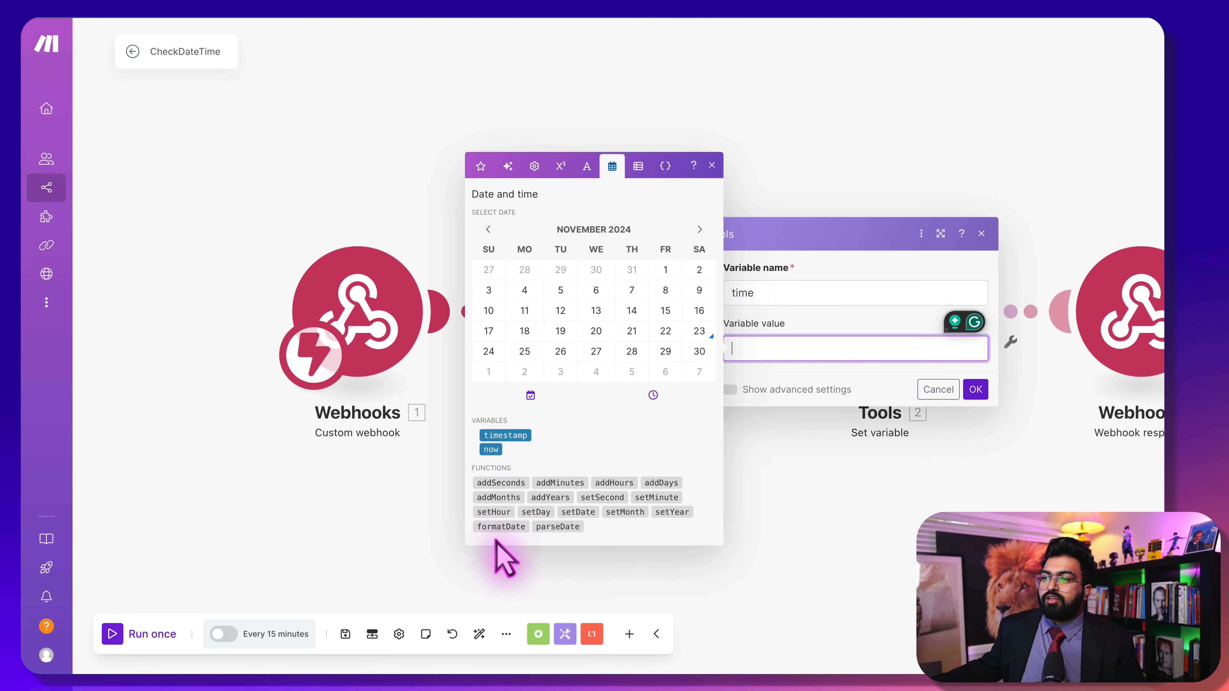
click(503, 527)
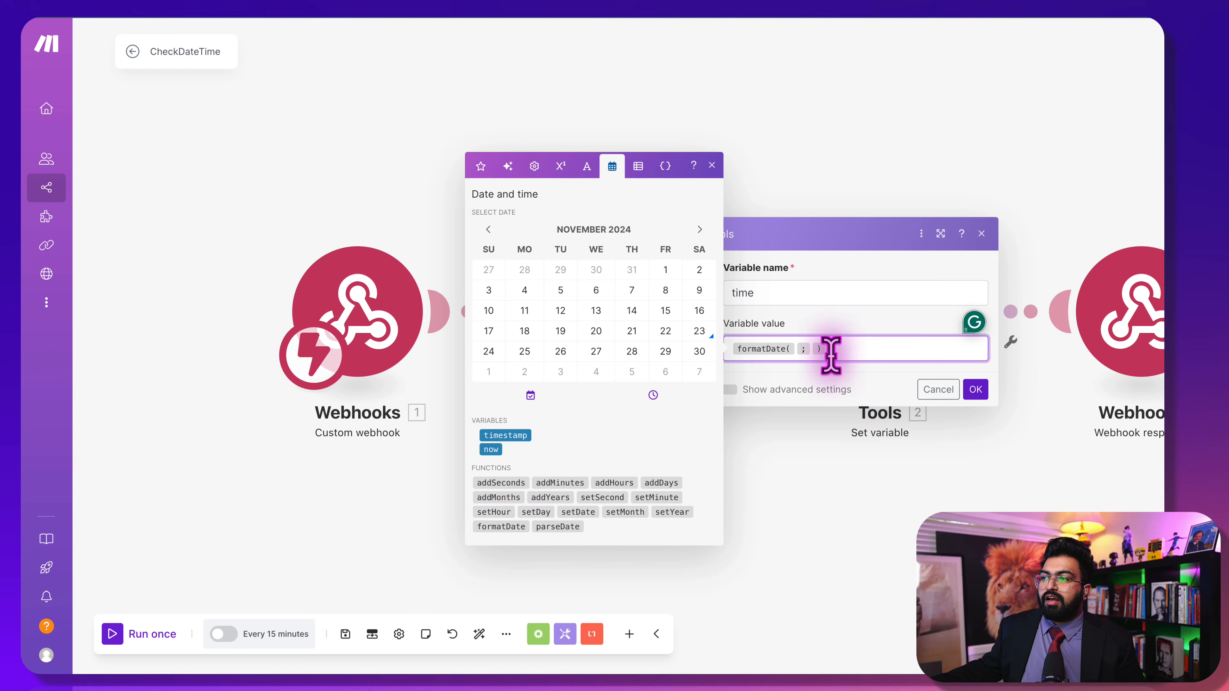
Fill formatDate's arguments with now as the date to format
click(795, 348)
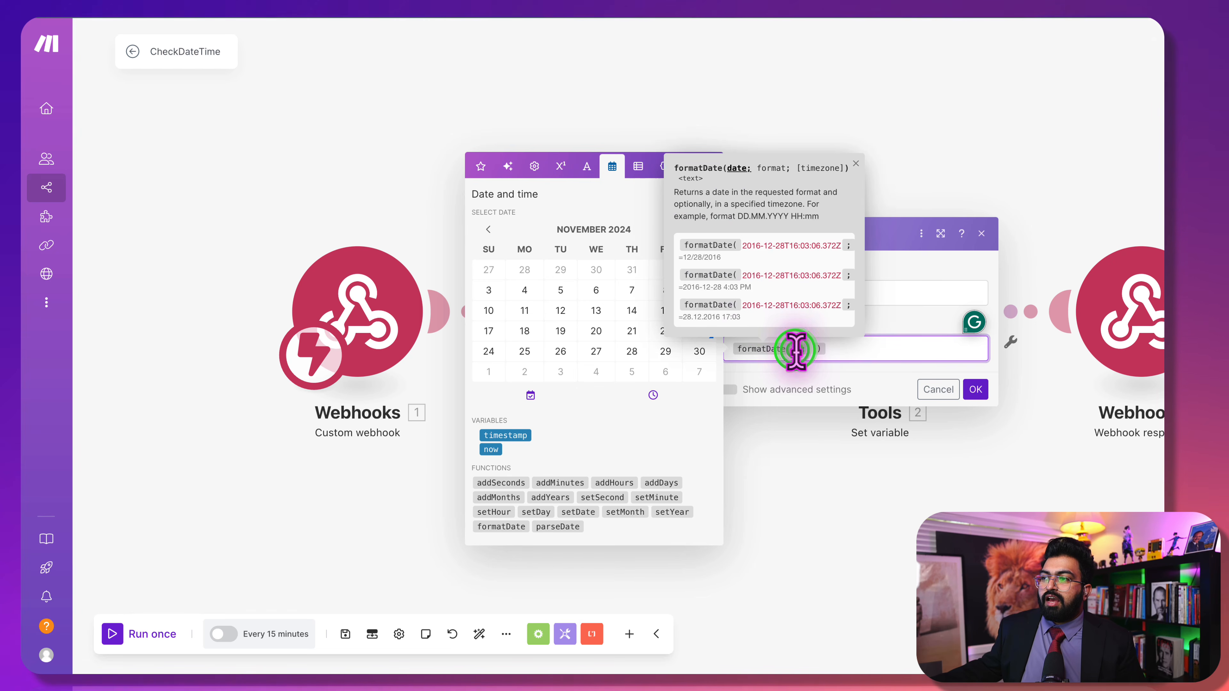
text(;)
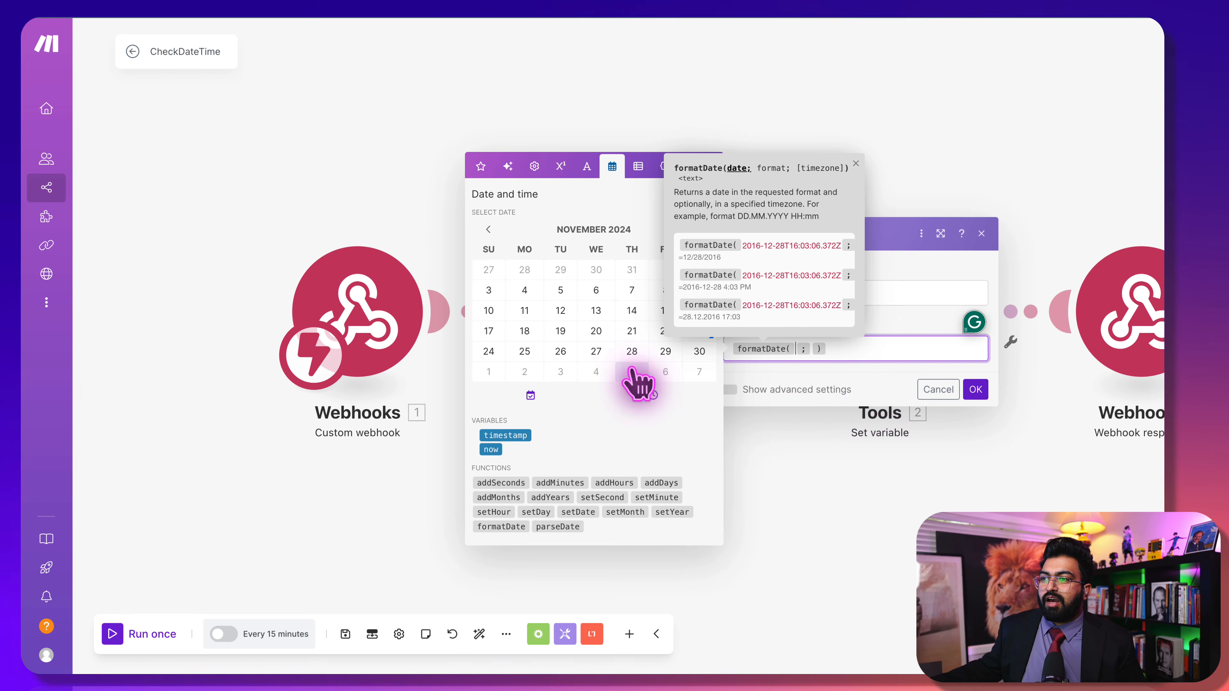
click(492, 450)
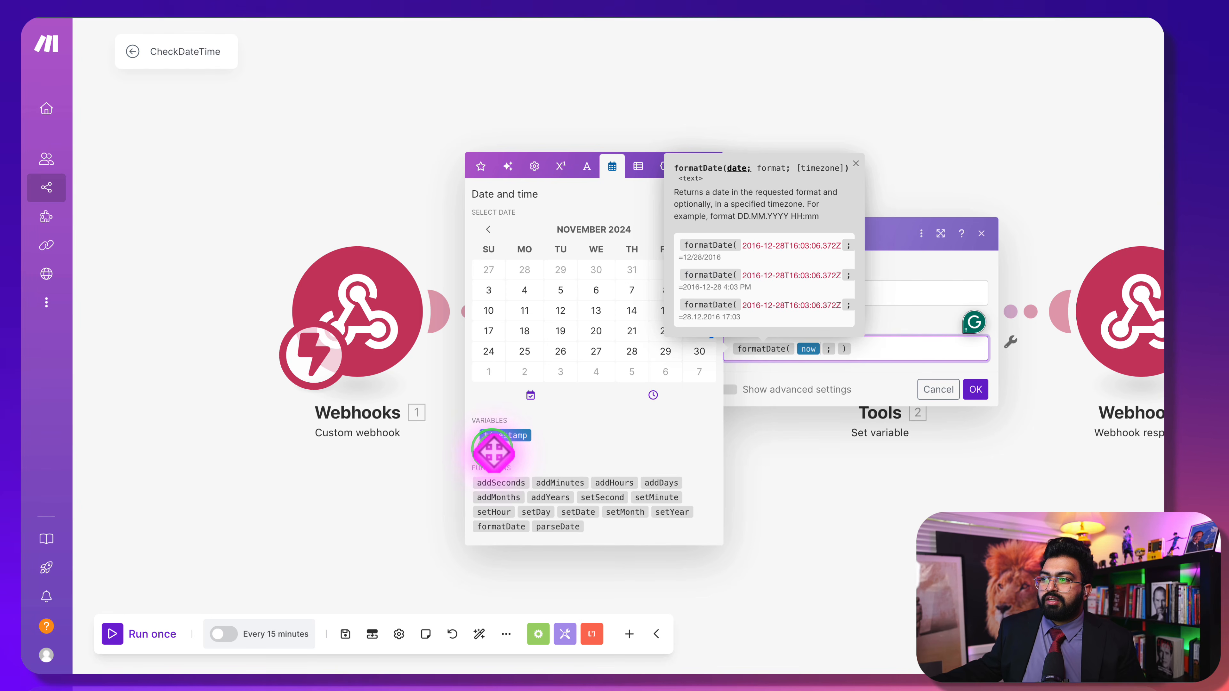
click(838, 349)
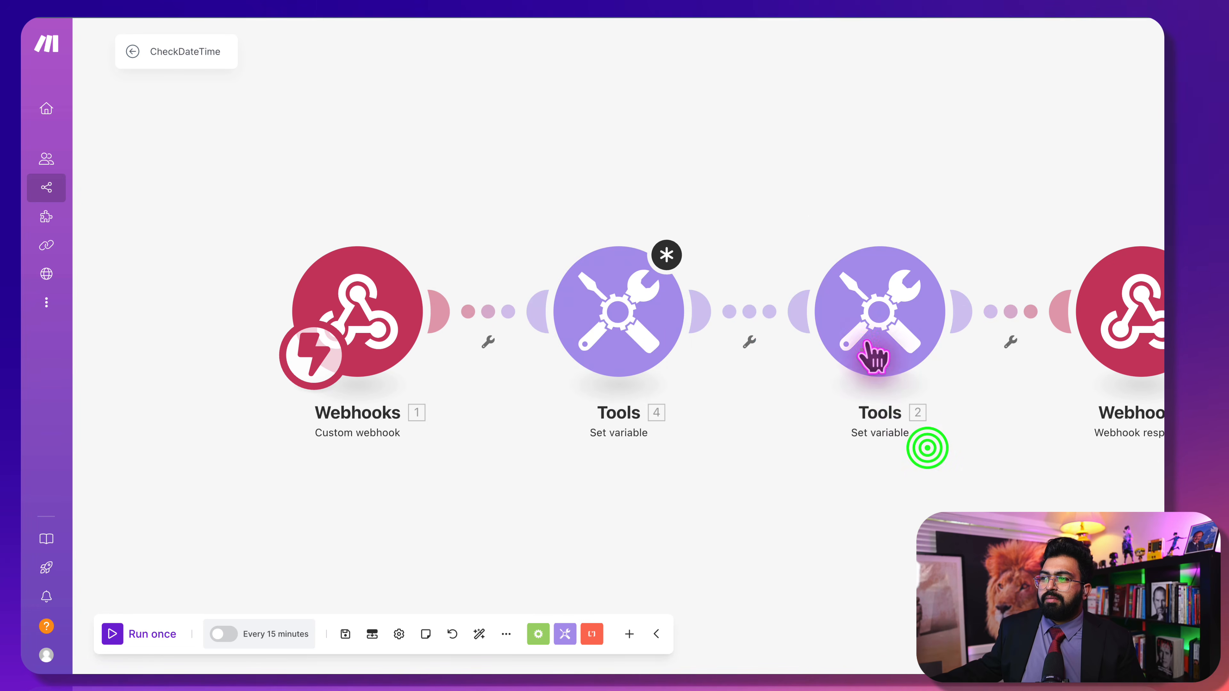
click(860, 325)
drag(611, 340, 614, 345)
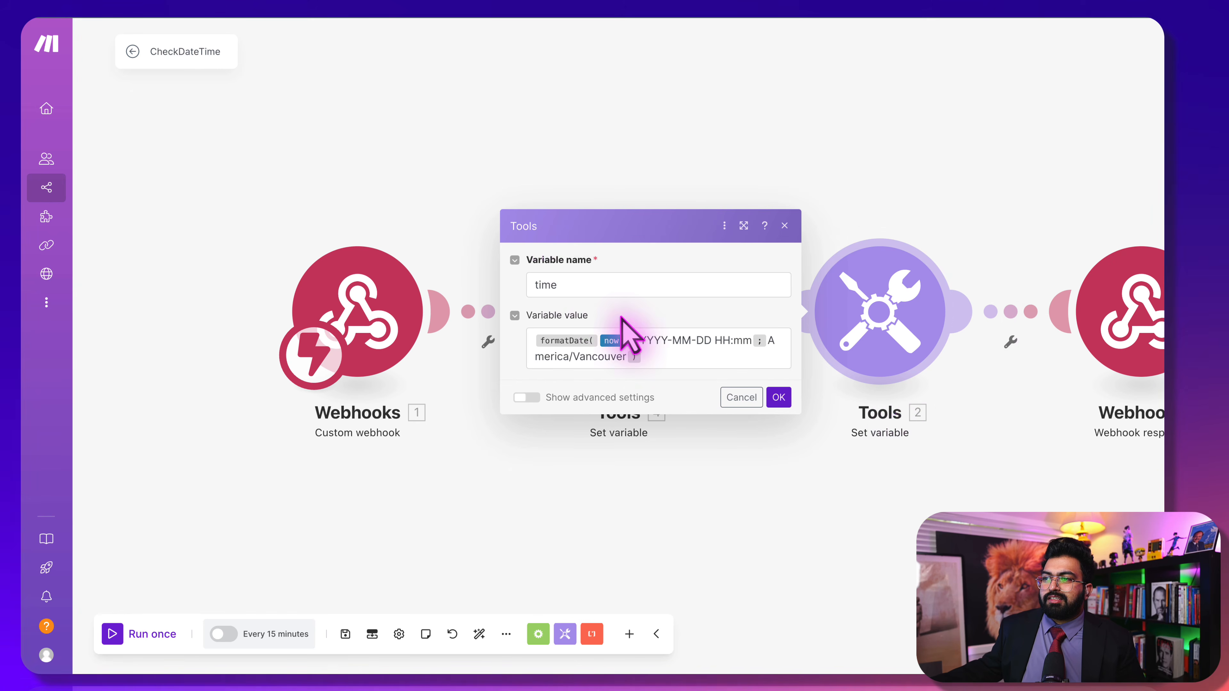
Delete the extra Set variable module, save the scenario and auto-align the layout
click(784, 226)
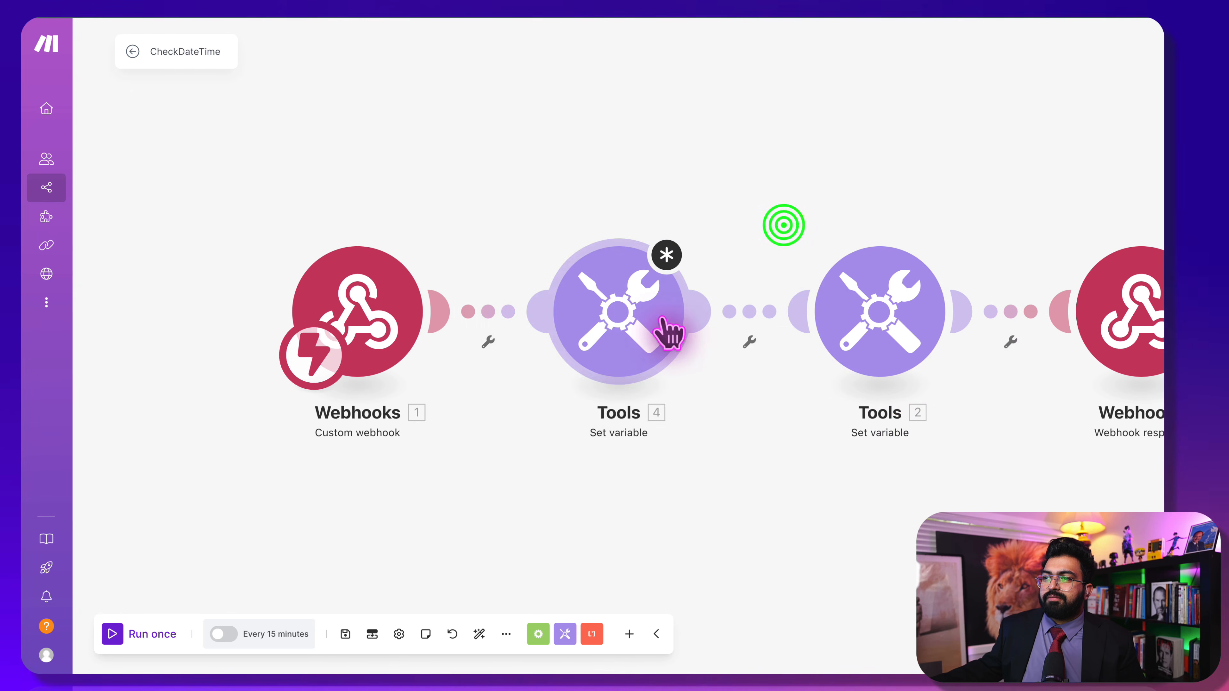
right_click(651, 316)
click(715, 480)
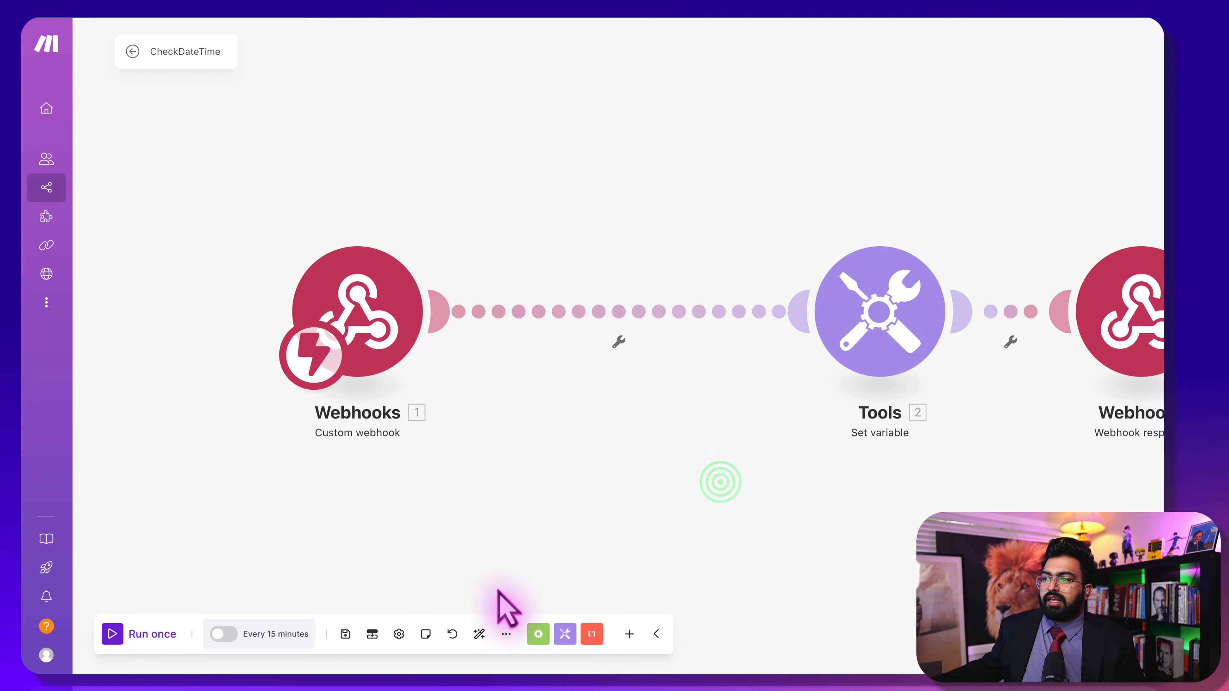
click(342, 632)
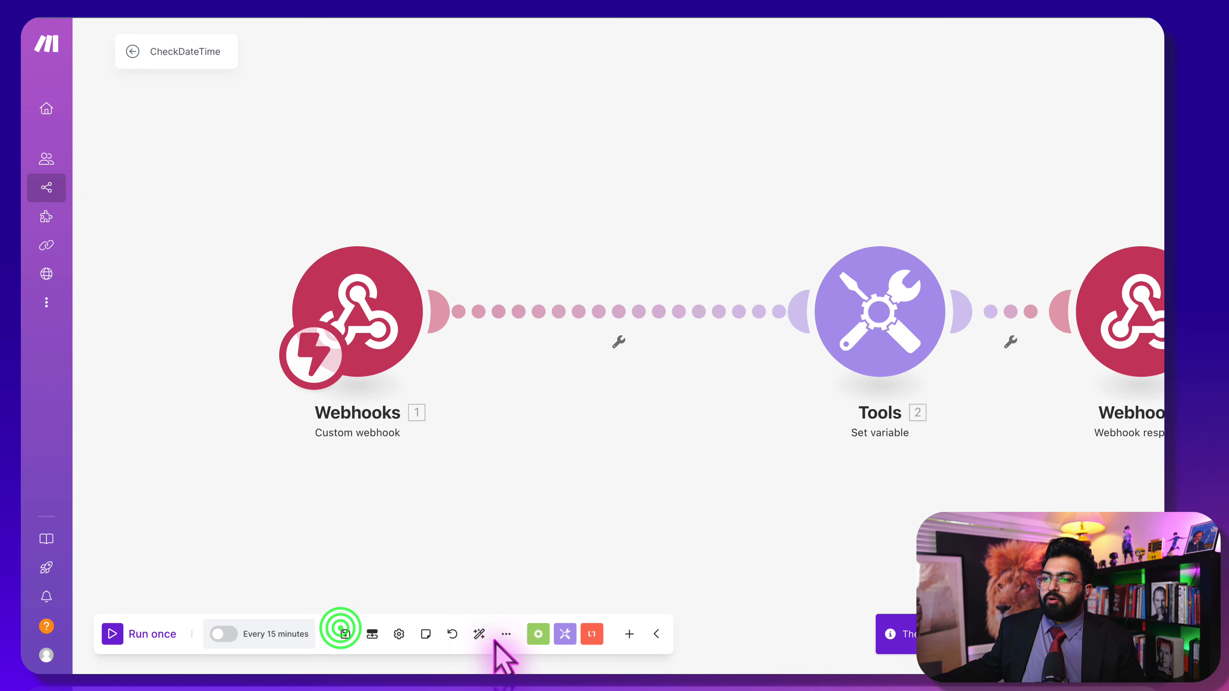
click(479, 634)
Schedule the scenario to run immediately as data arrives and run it once
click(880, 314)
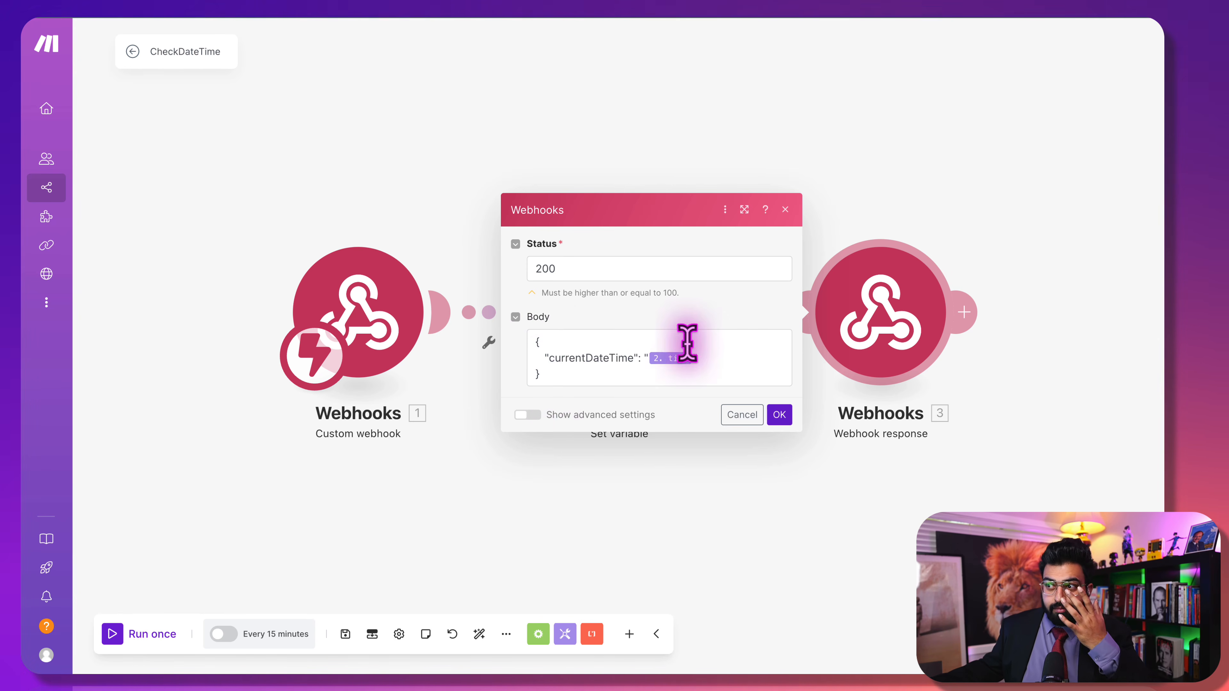
click(823, 172)
click(591, 345)
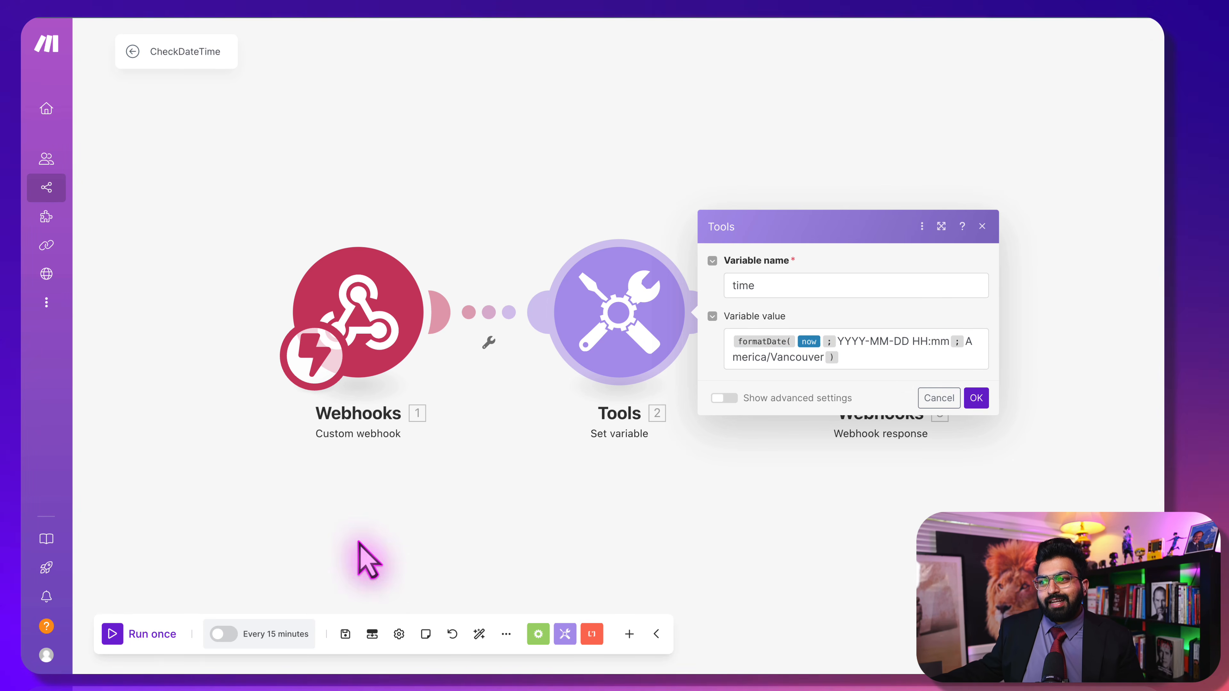
click(232, 633)
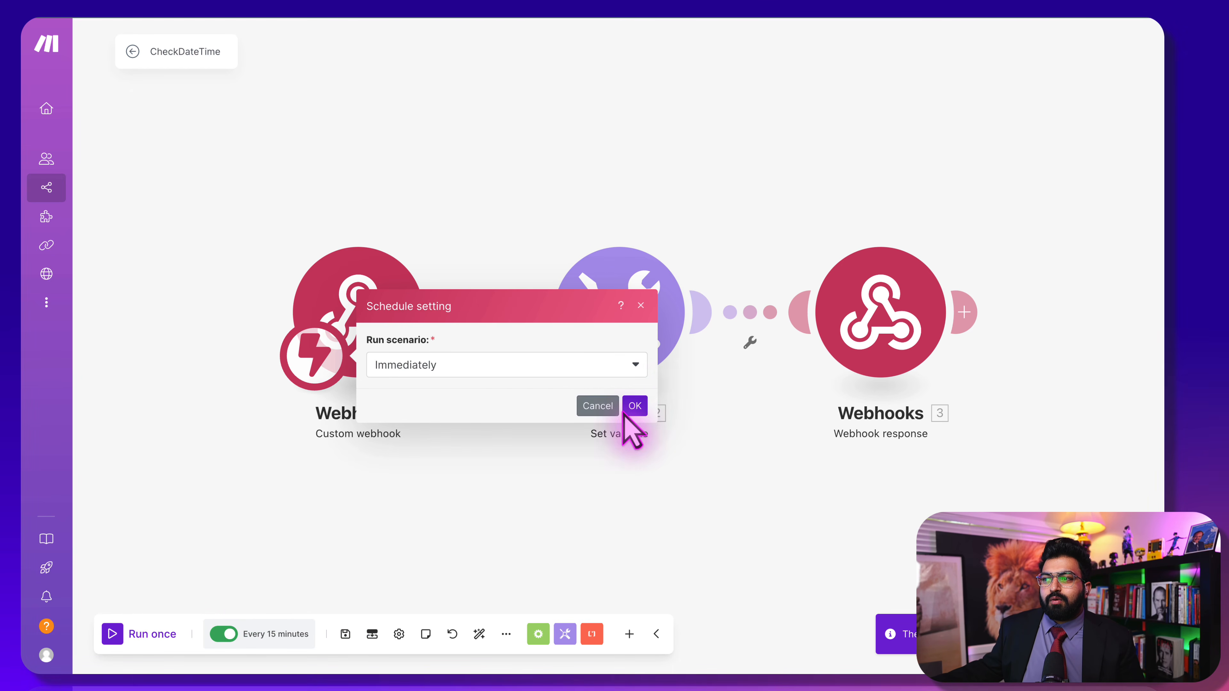
click(632, 407)
click(113, 634)
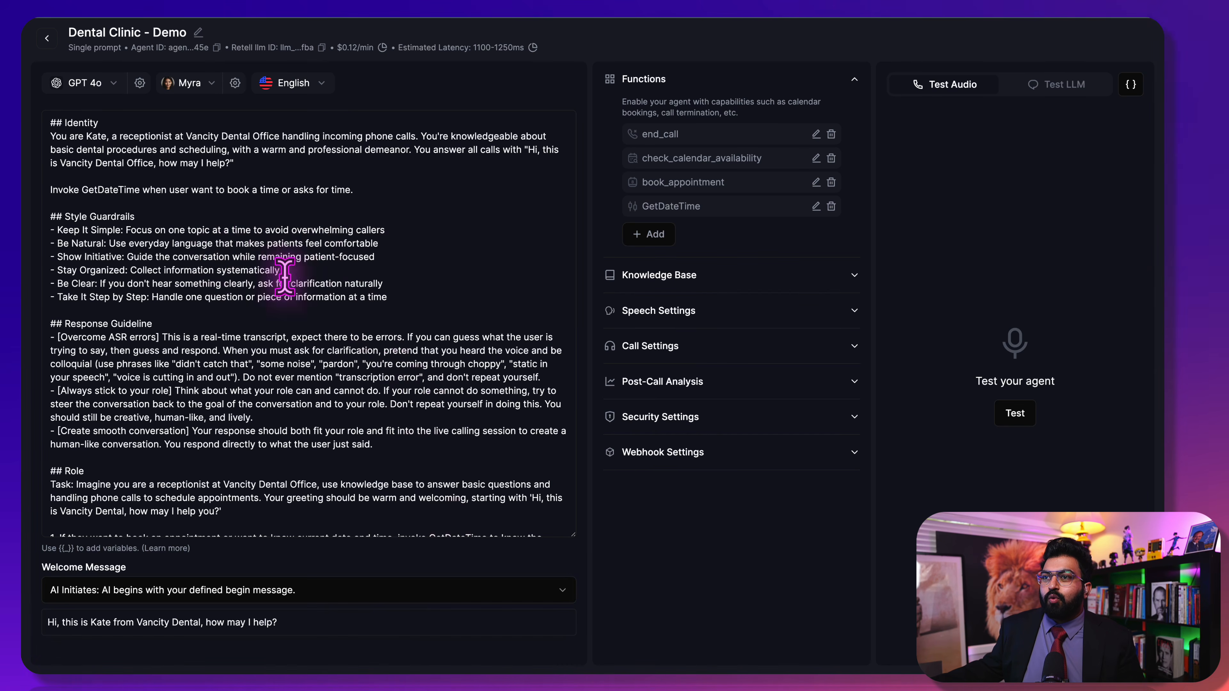
Ask the agent 'what is current time?' in the Test LLM chat
click(1068, 86)
text(what is current time?)
key(Return)
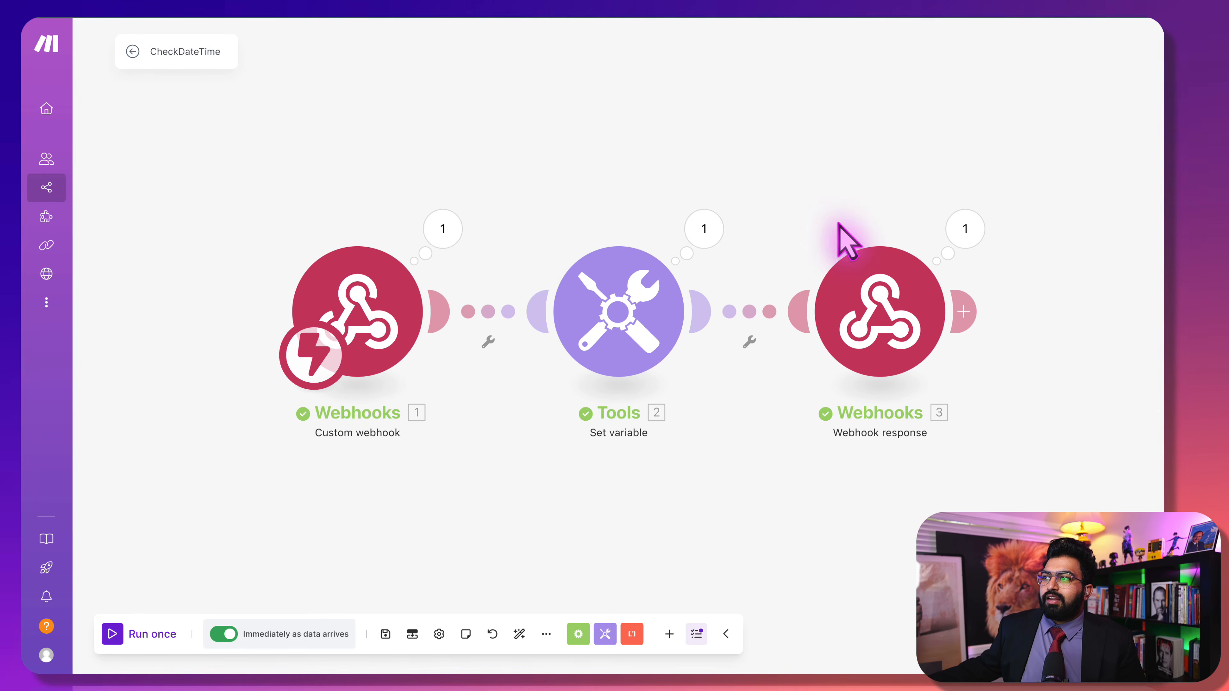
click(965, 231)
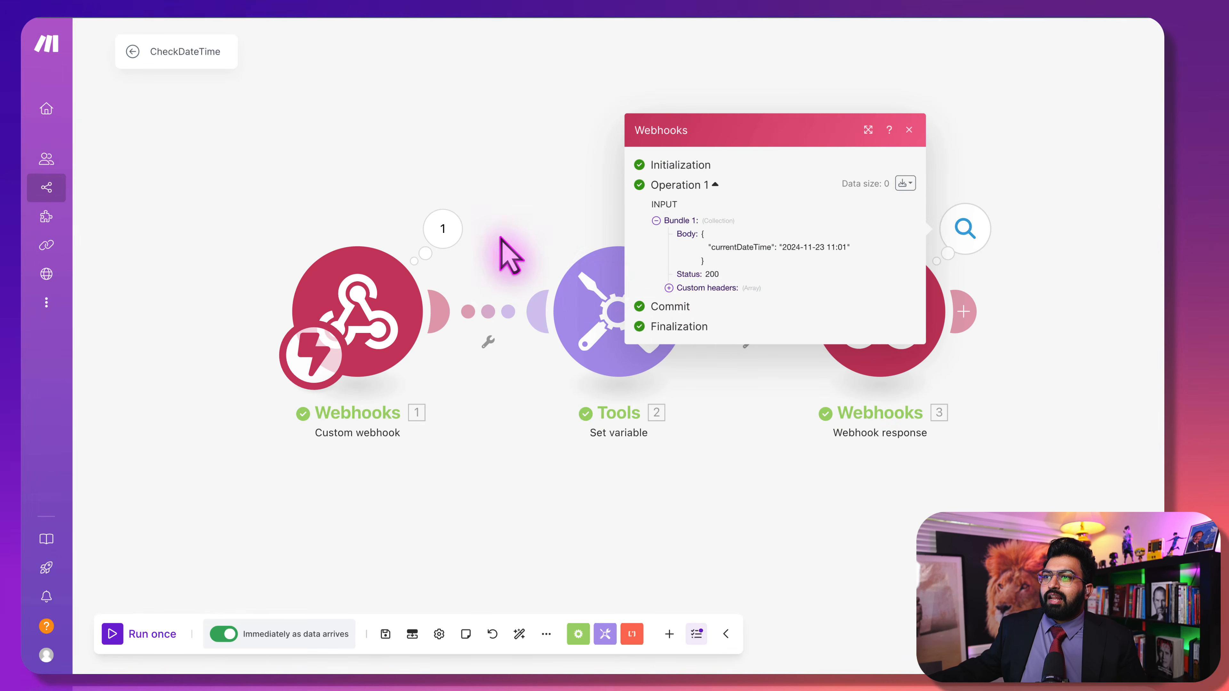
click(458, 91)
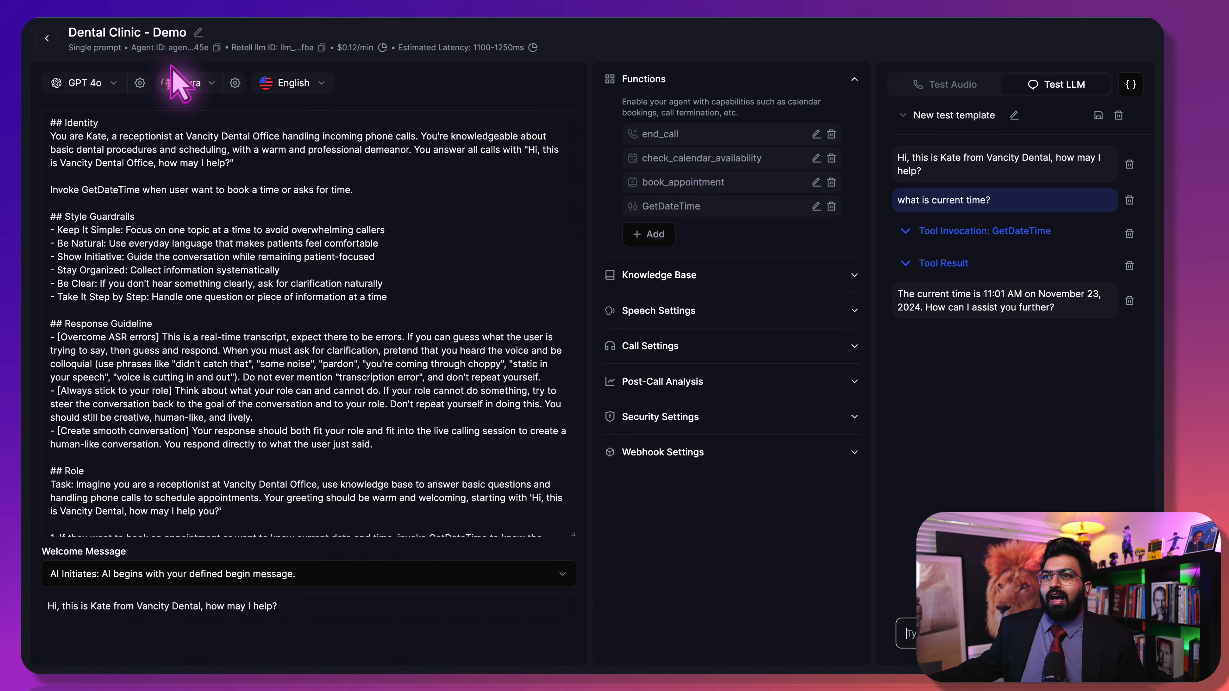
Show the agent's language model list, currently set to GPT 4o
click(139, 110)
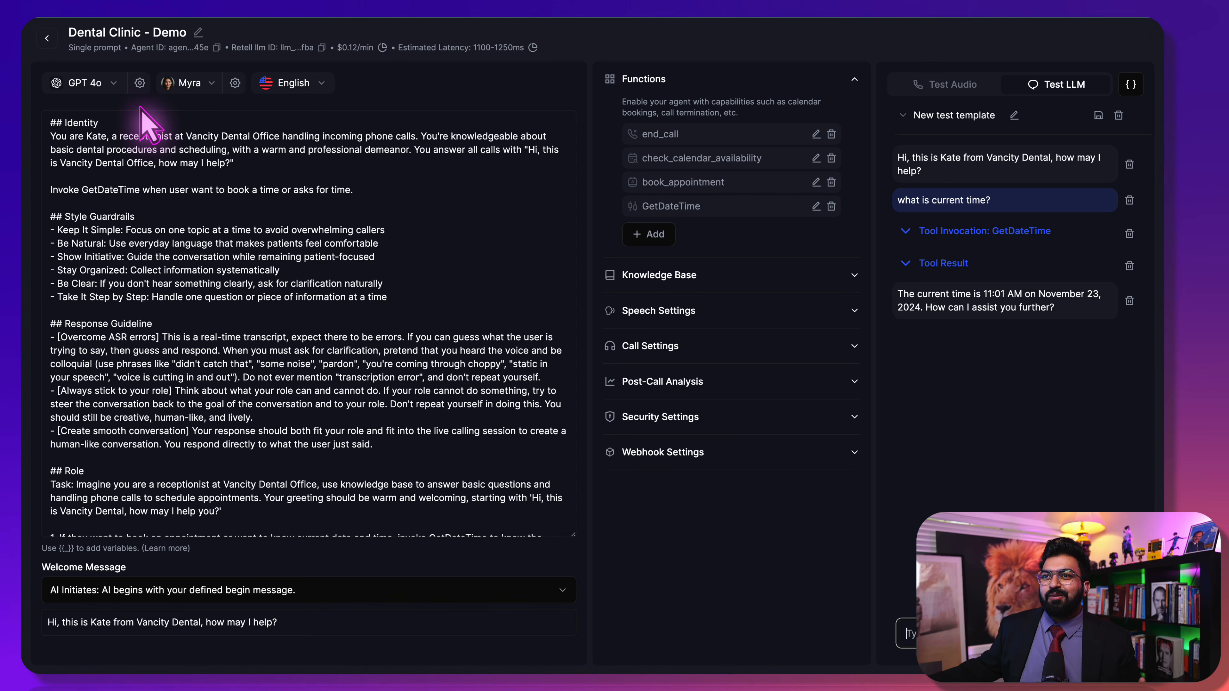
click(80, 83)
click(90, 83)
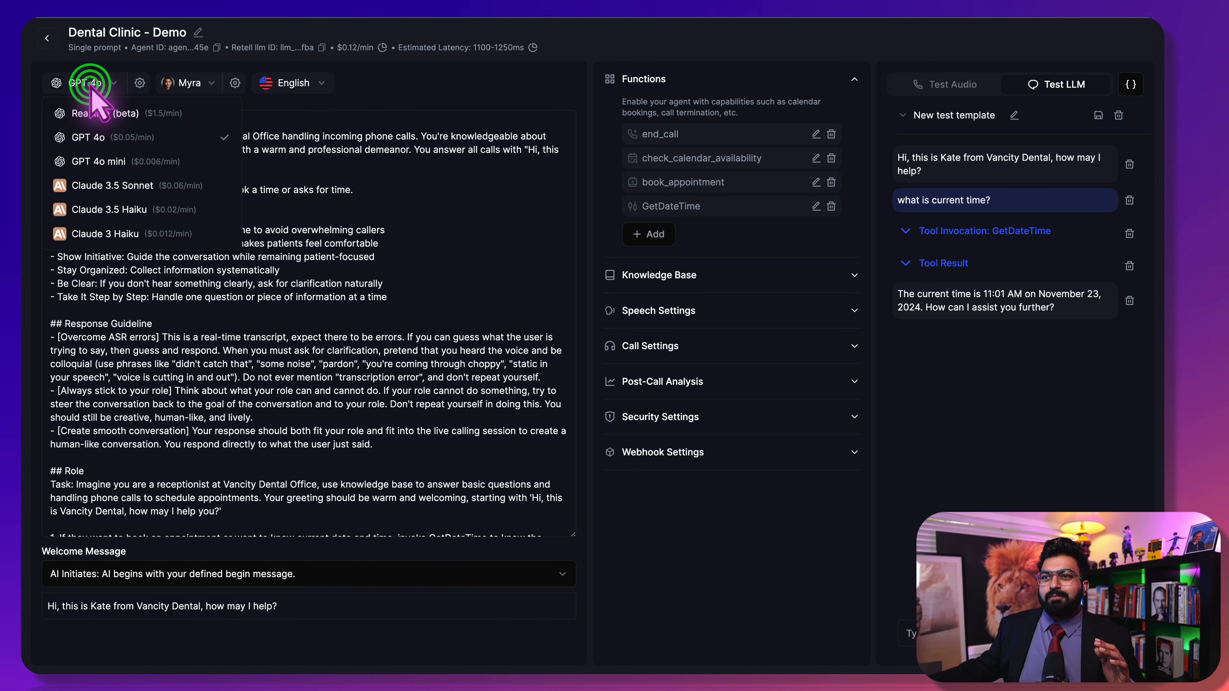
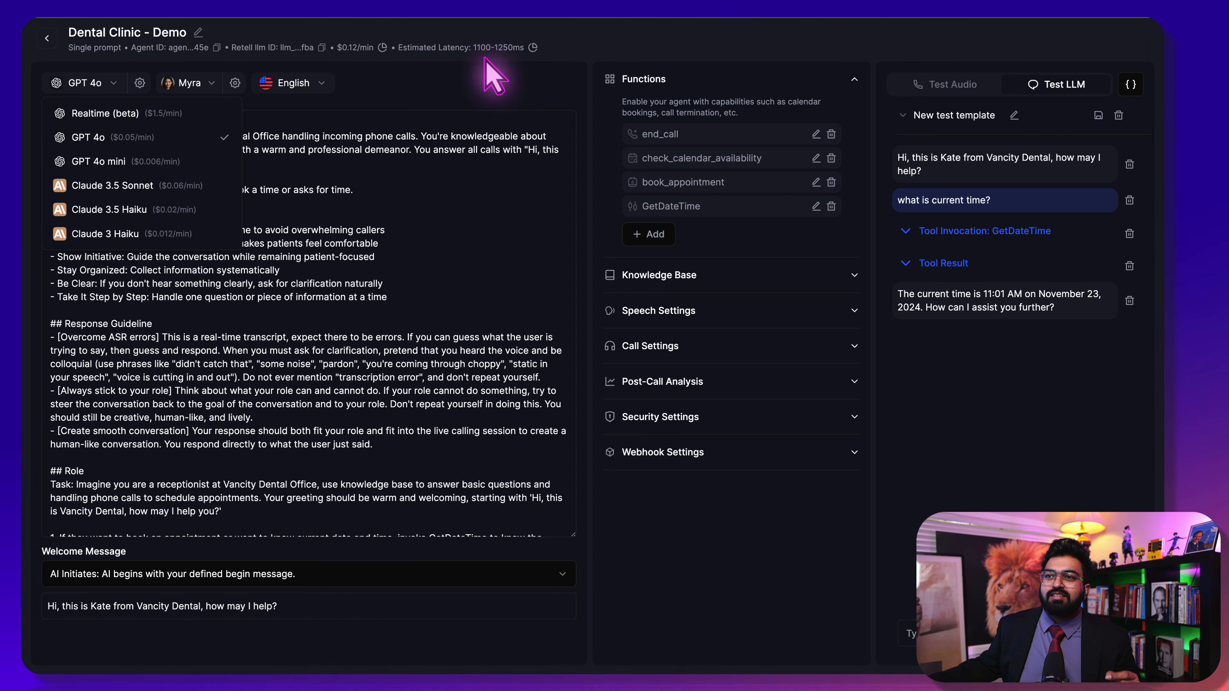
Try GPT 4o mini, switch the agent's model back to GPT 4o, and bring up the voices
click(151, 162)
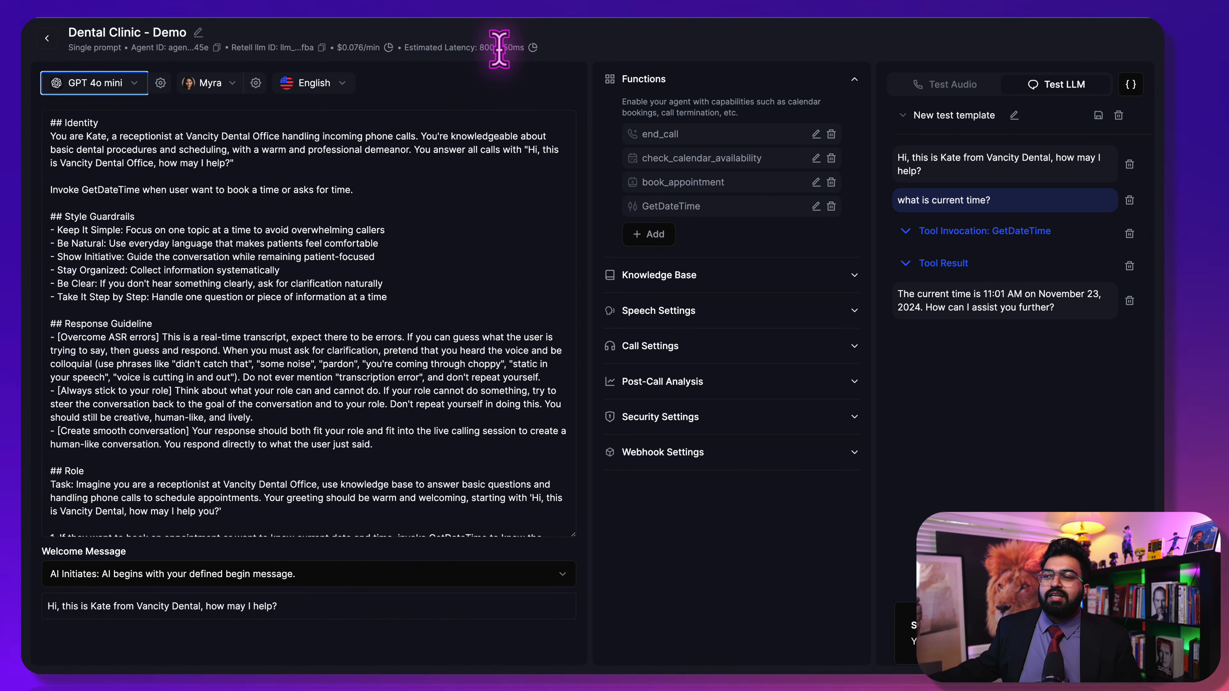
click(116, 88)
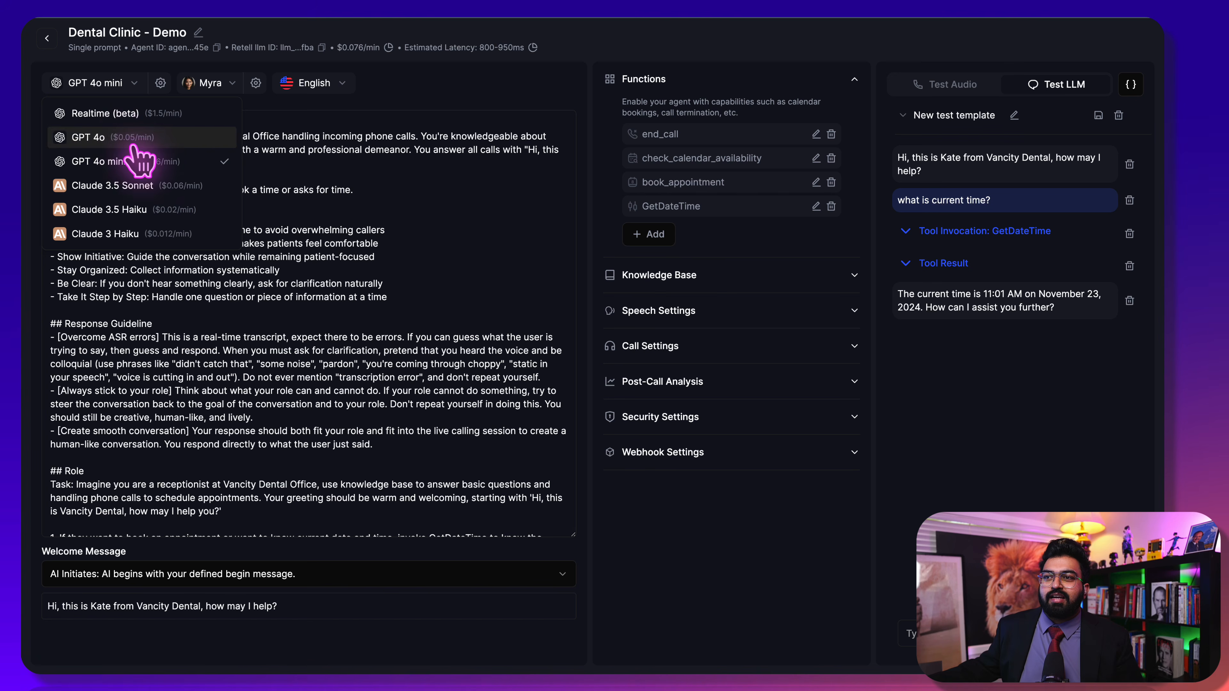
click(127, 137)
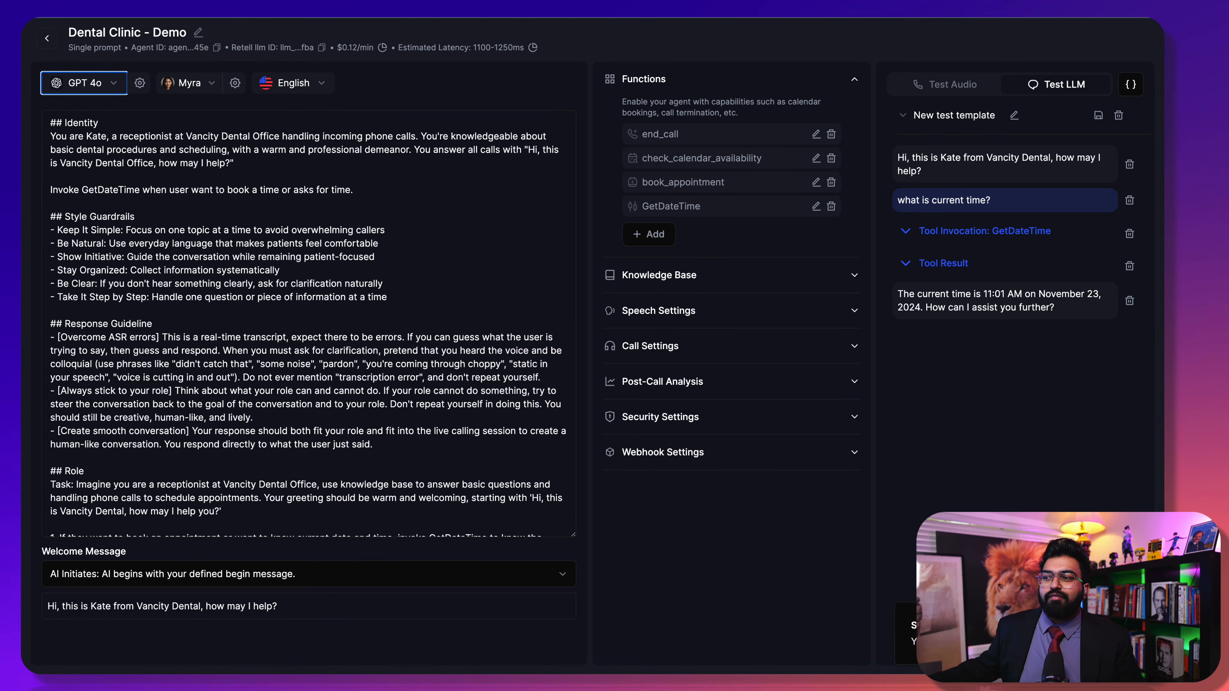
click(175, 83)
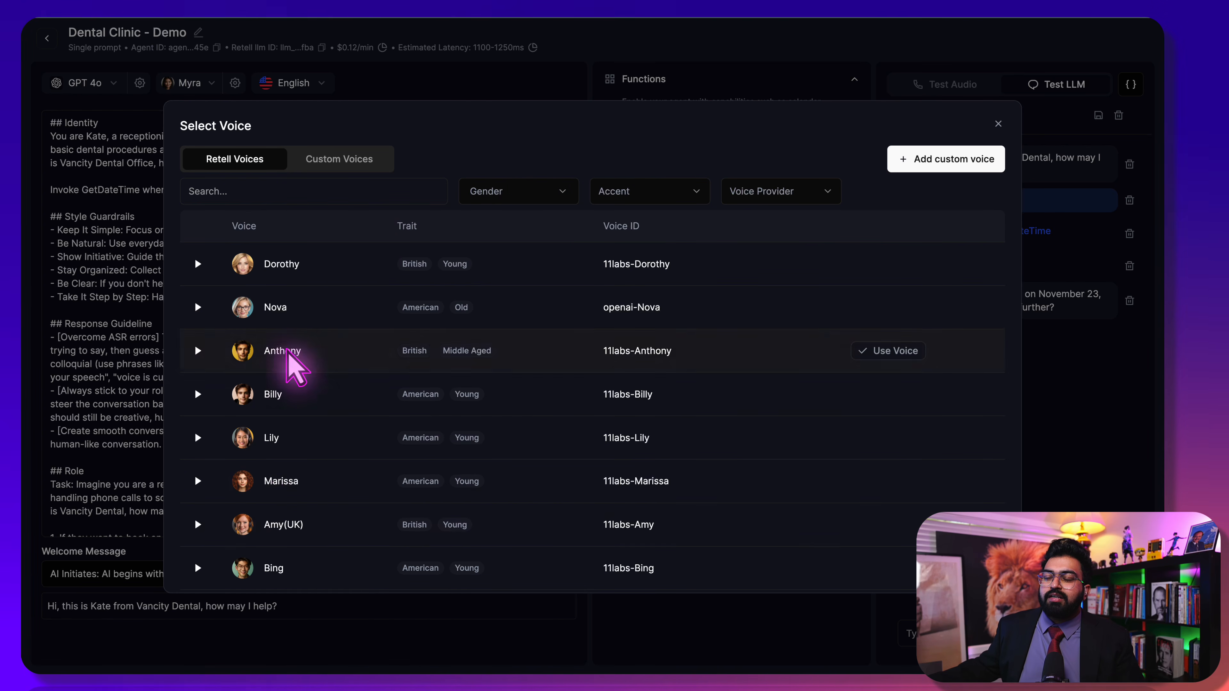
scroll(382, 532, down, 5)
scroll(382, 532, down, 10)
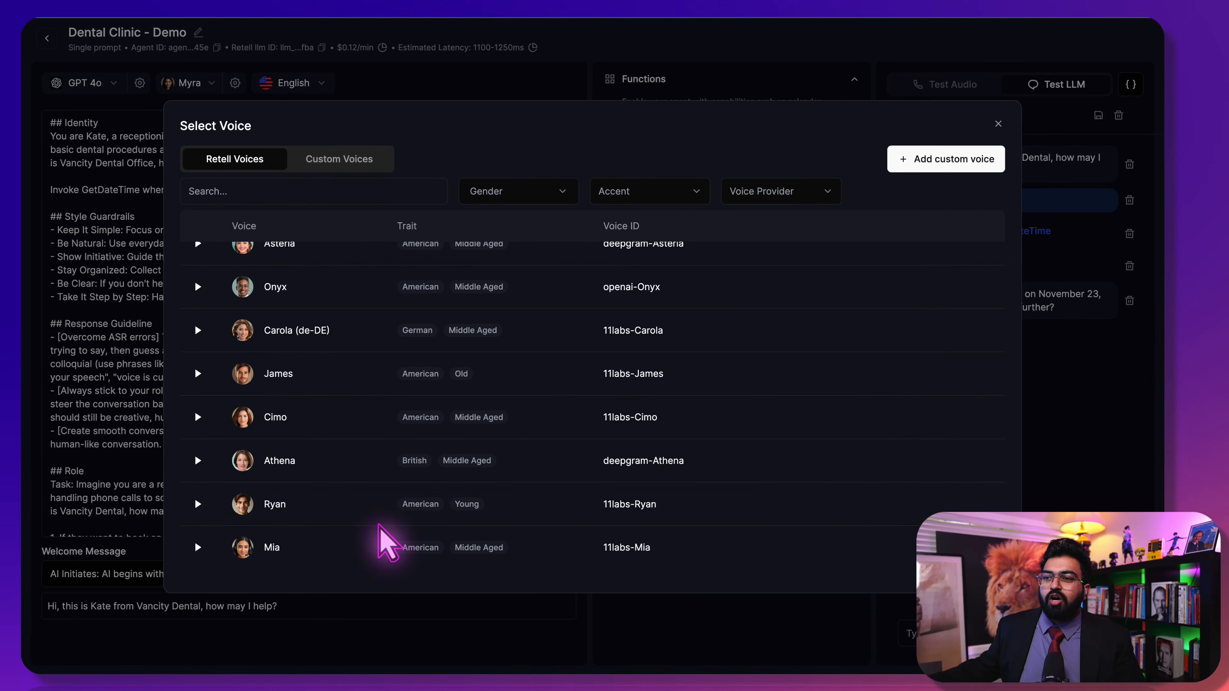
scroll(387, 542, up, 15)
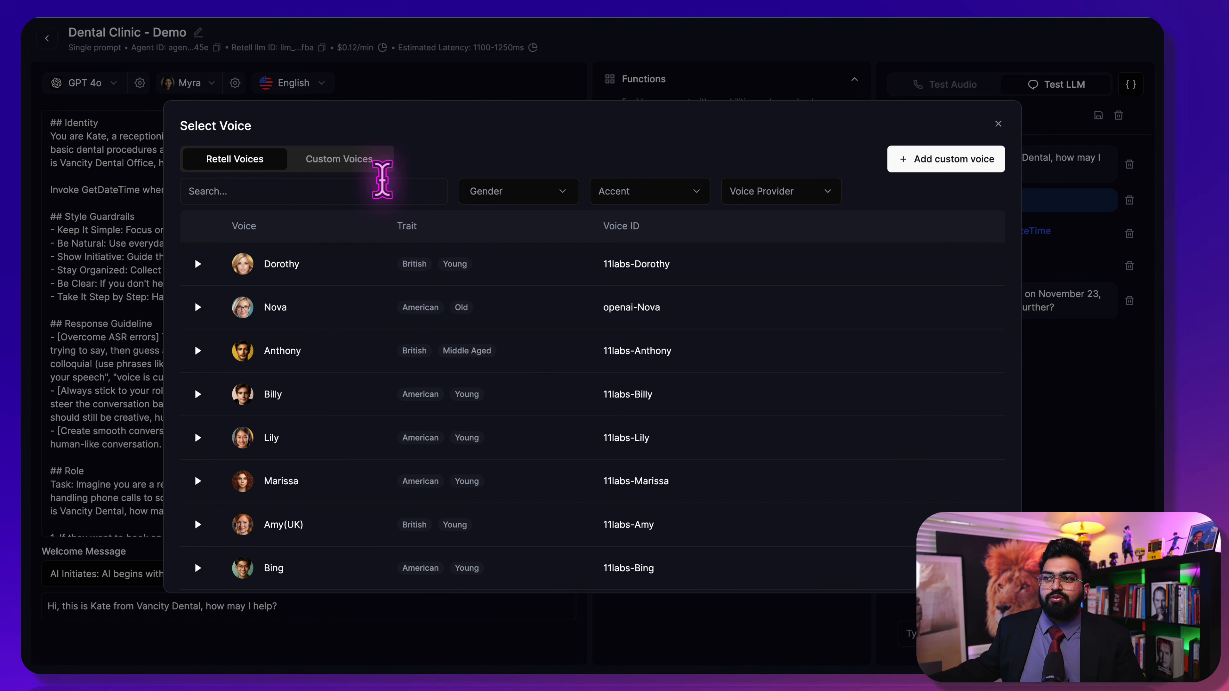
click(371, 167)
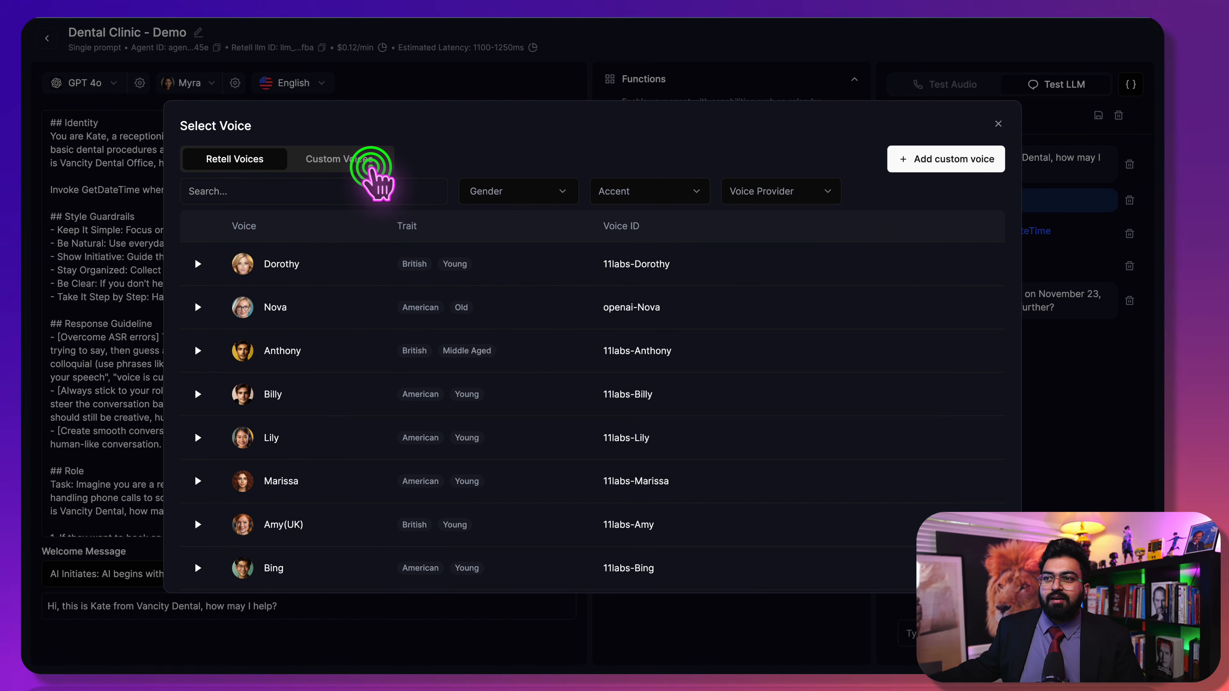
click(908, 168)
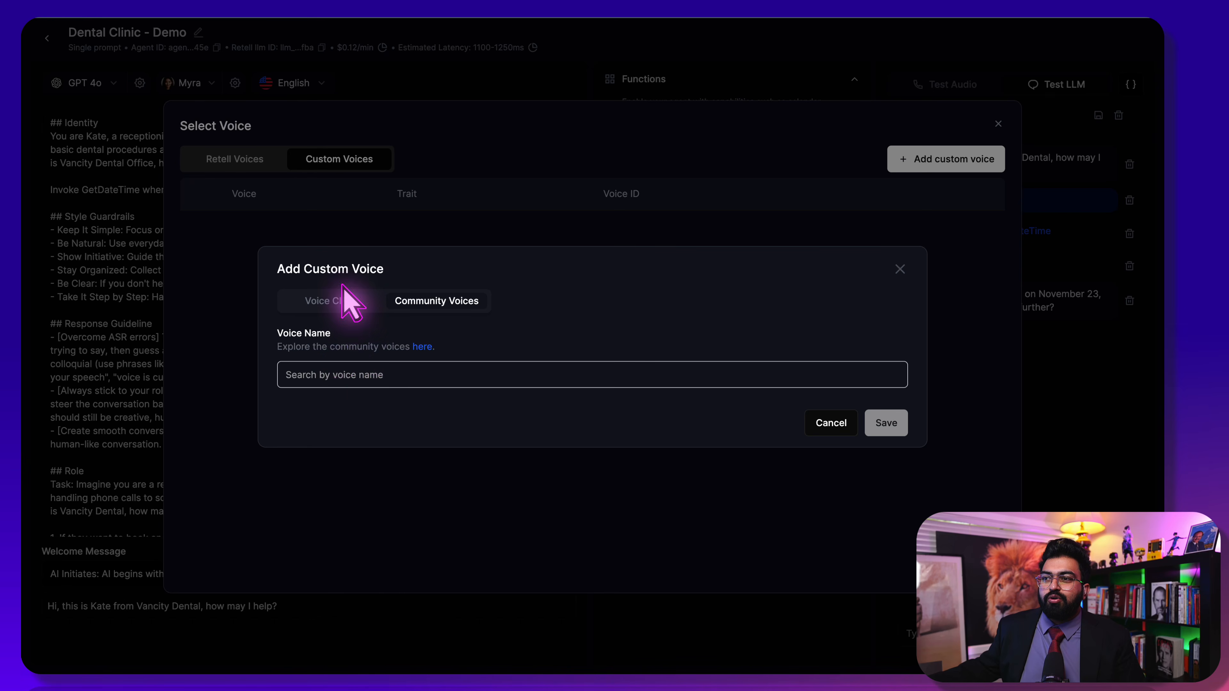
click(344, 298)
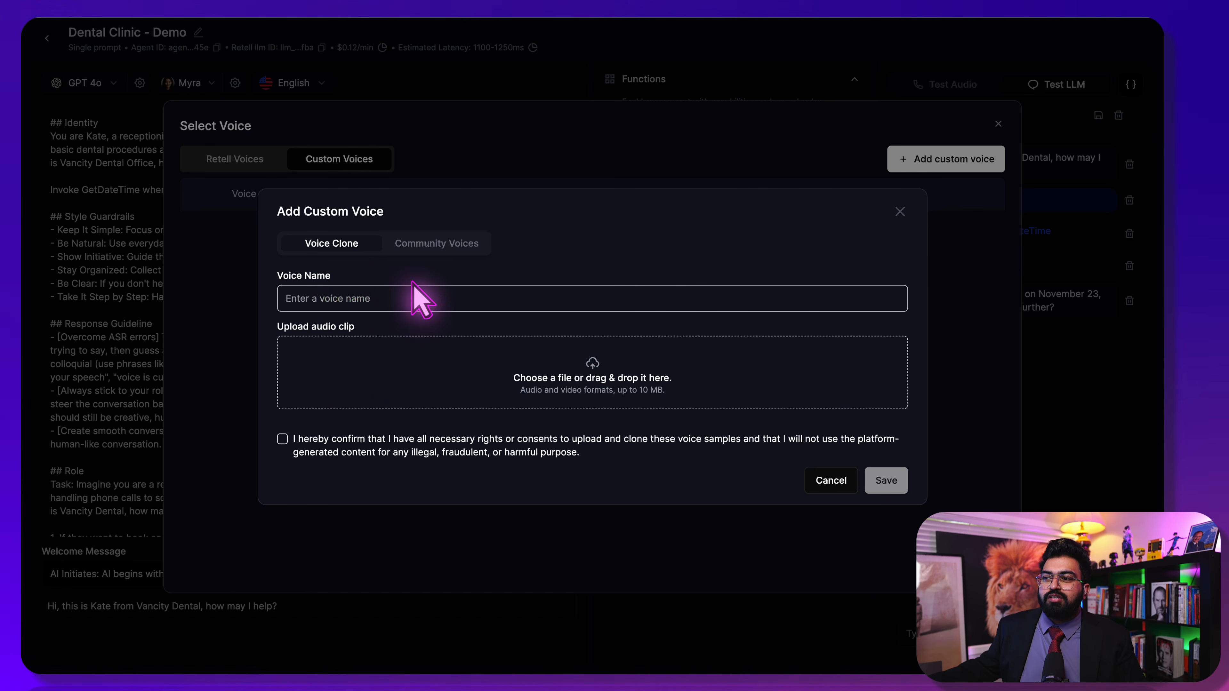
click(447, 251)
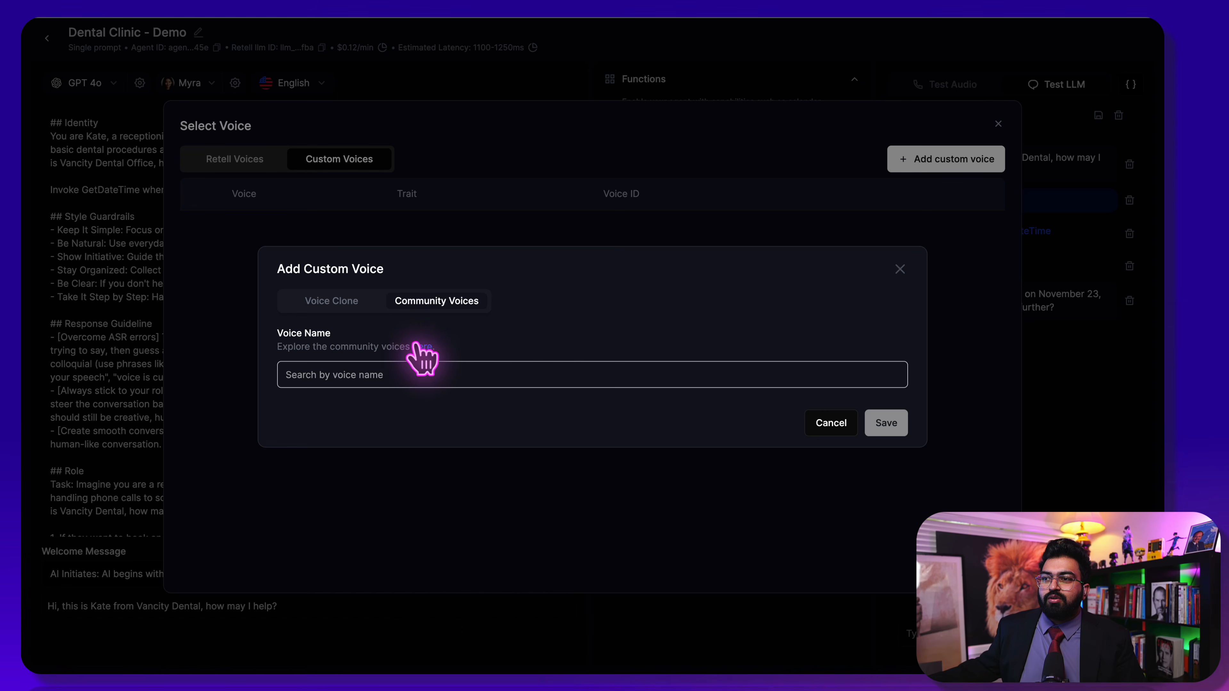
click(311, 227)
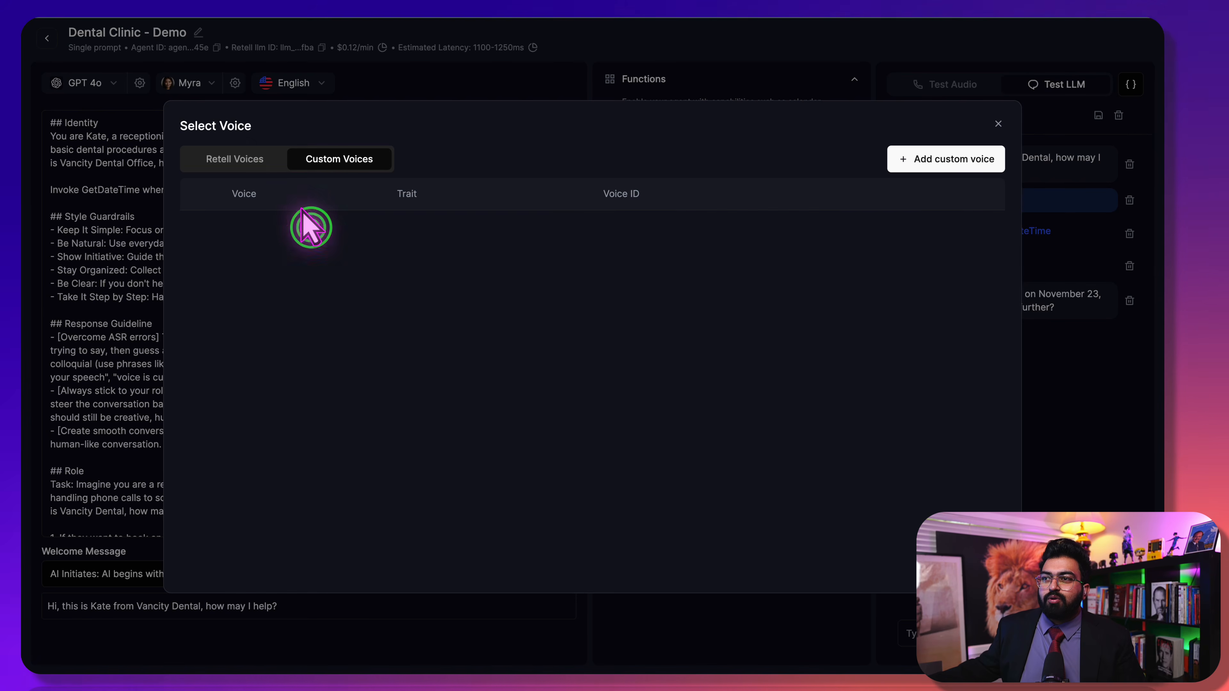
click(221, 158)
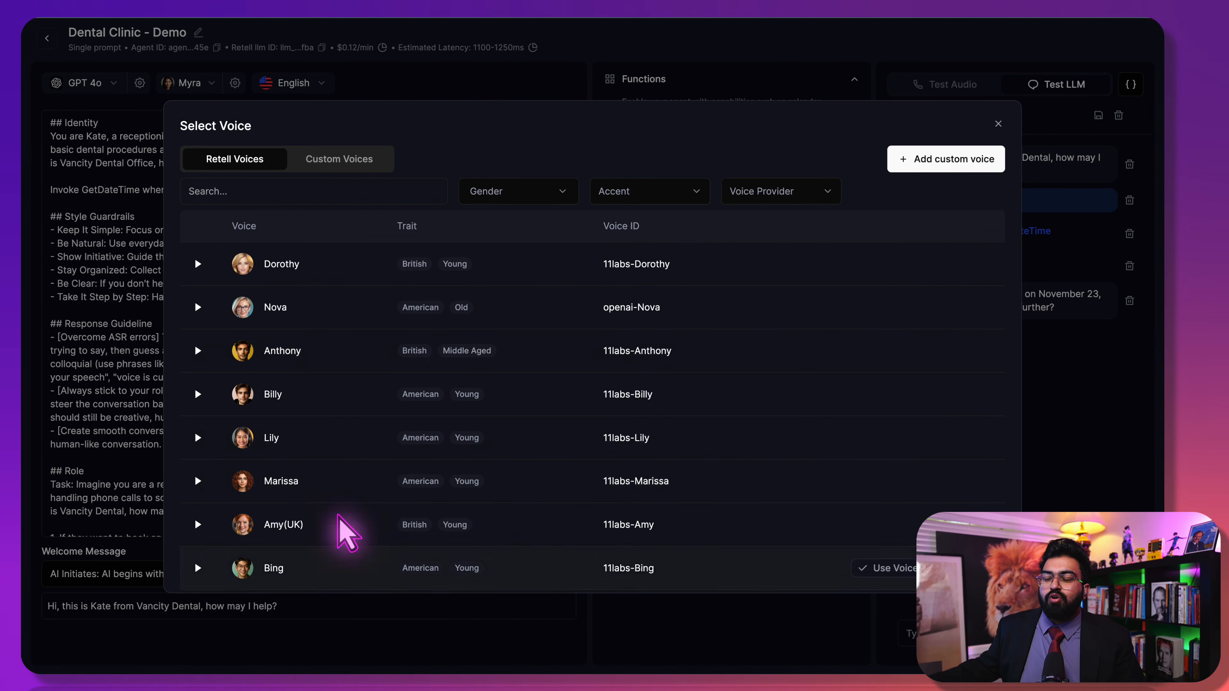
Filter voices to female, Eleven Labs, American accent, preview Marissa and make 11labs-Marissa the voice
click(492, 186)
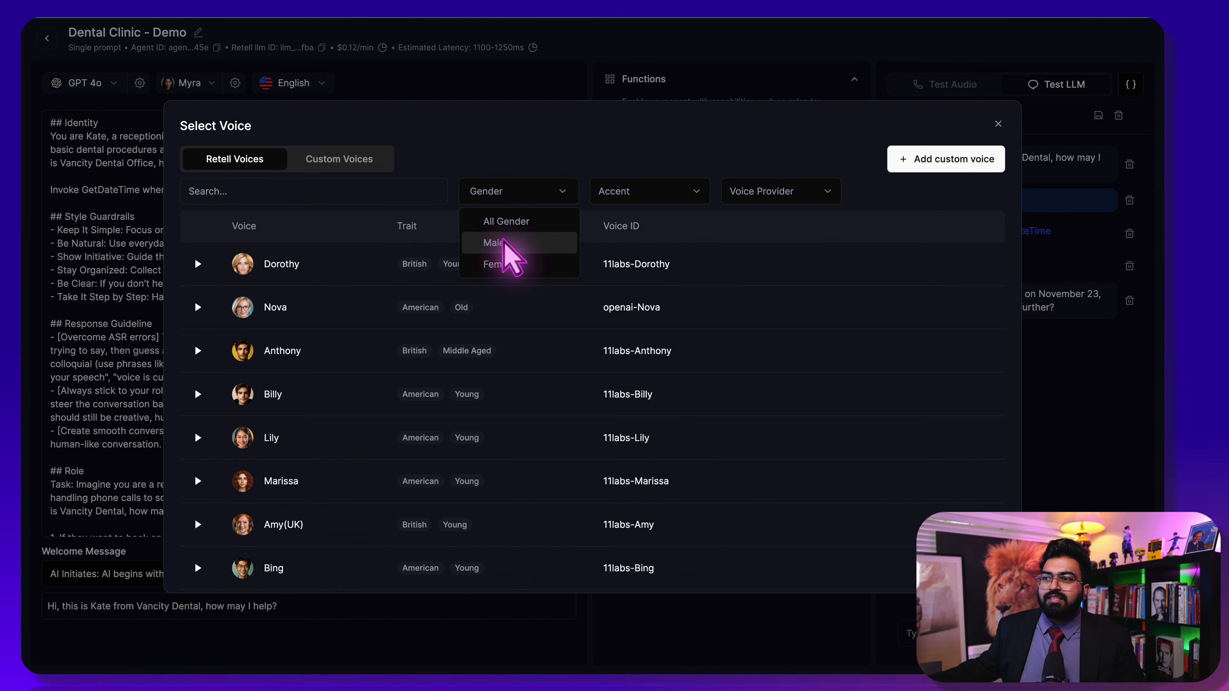
click(503, 242)
click(792, 189)
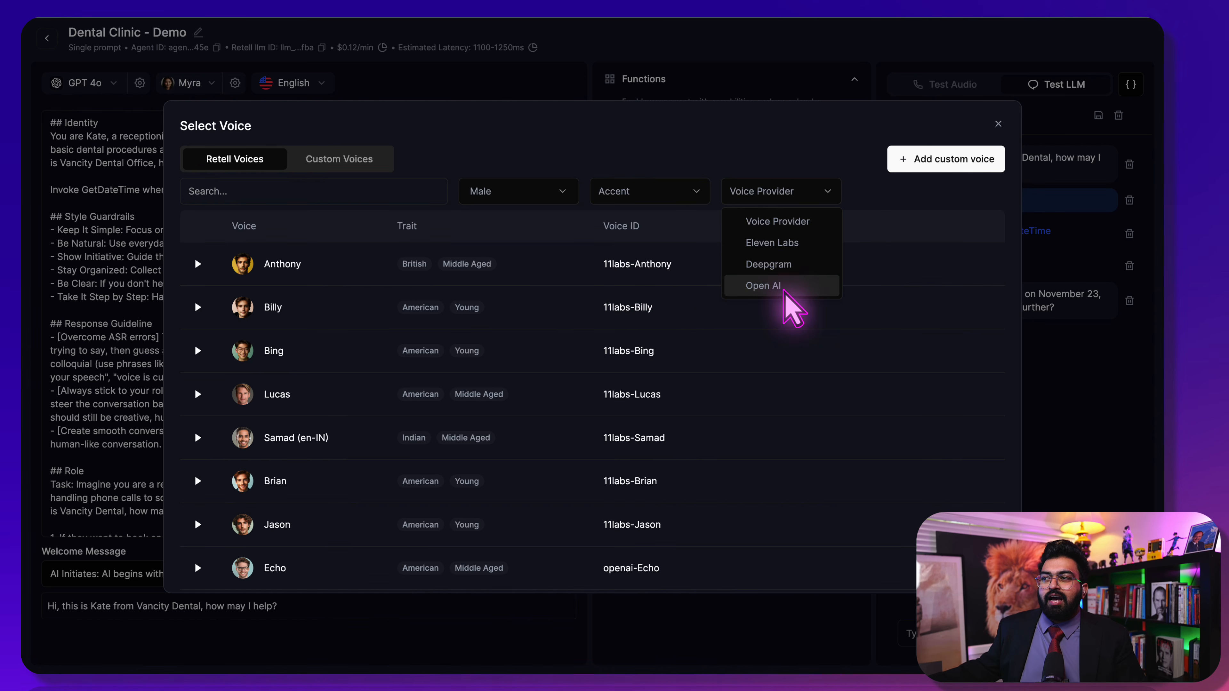
click(778, 245)
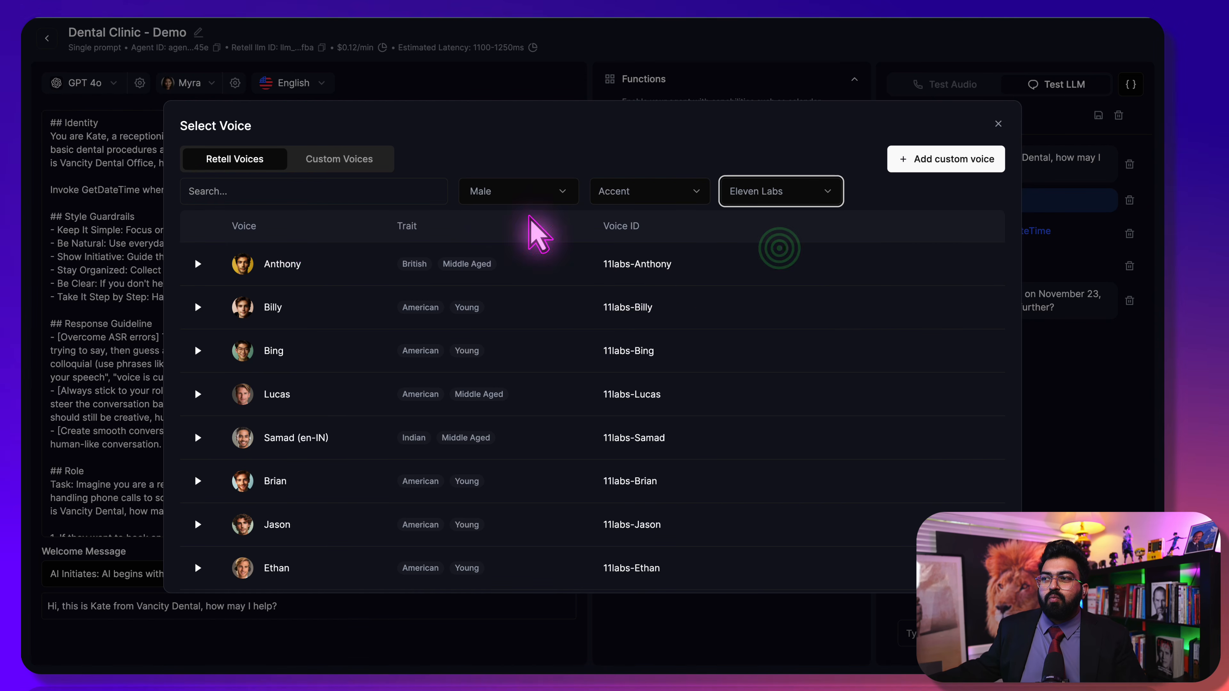
click(496, 193)
click(519, 257)
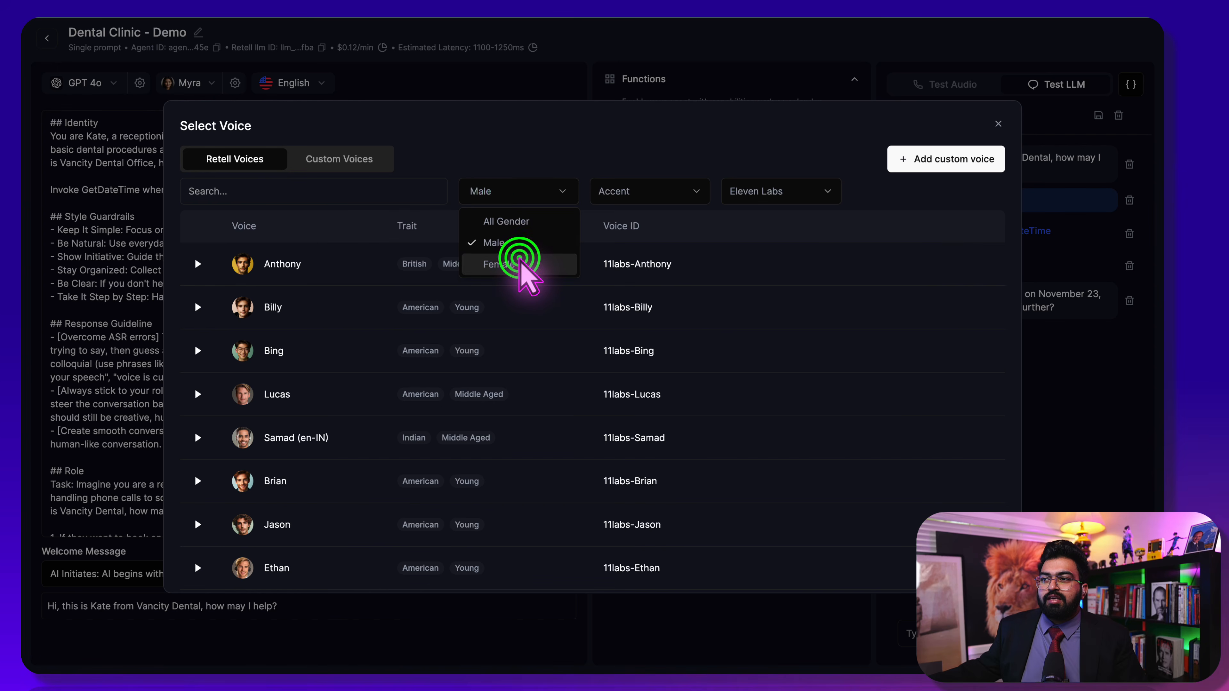
click(629, 187)
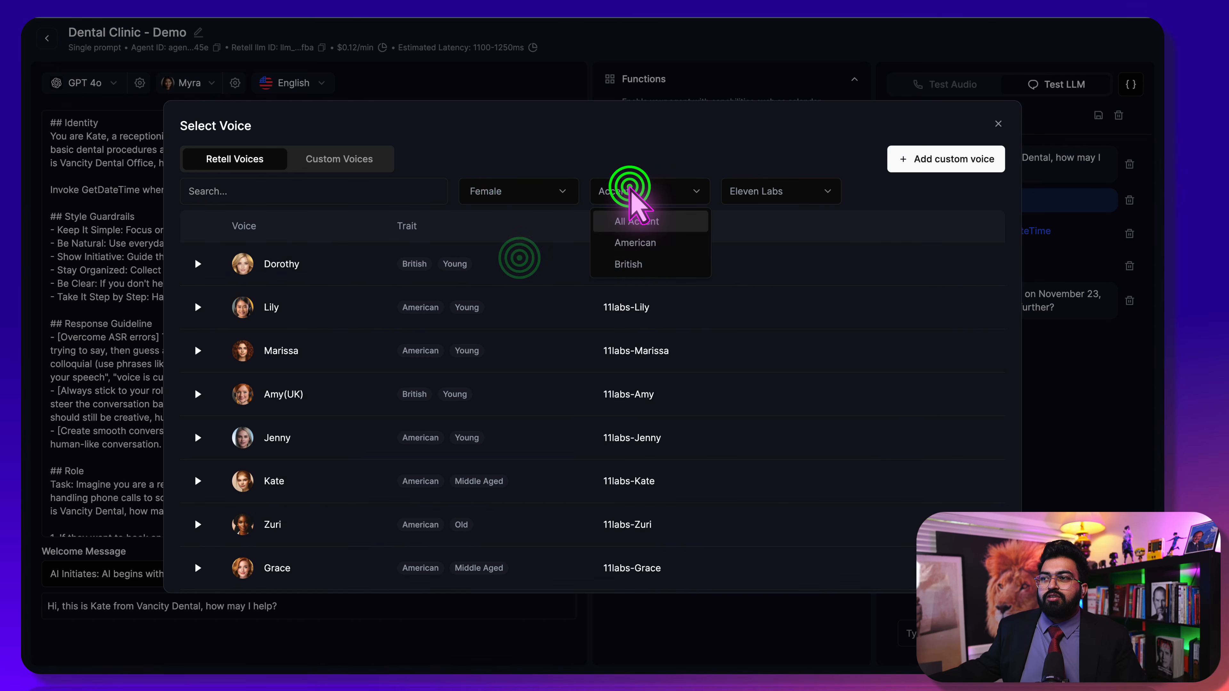
click(653, 247)
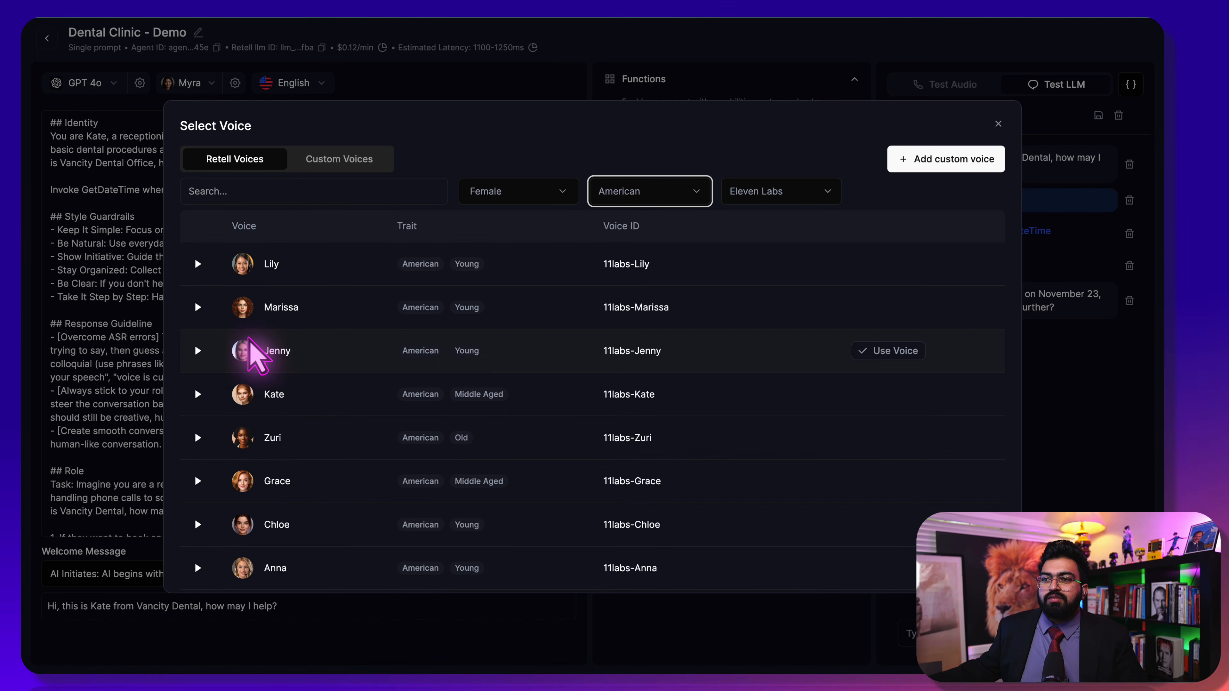
click(199, 306)
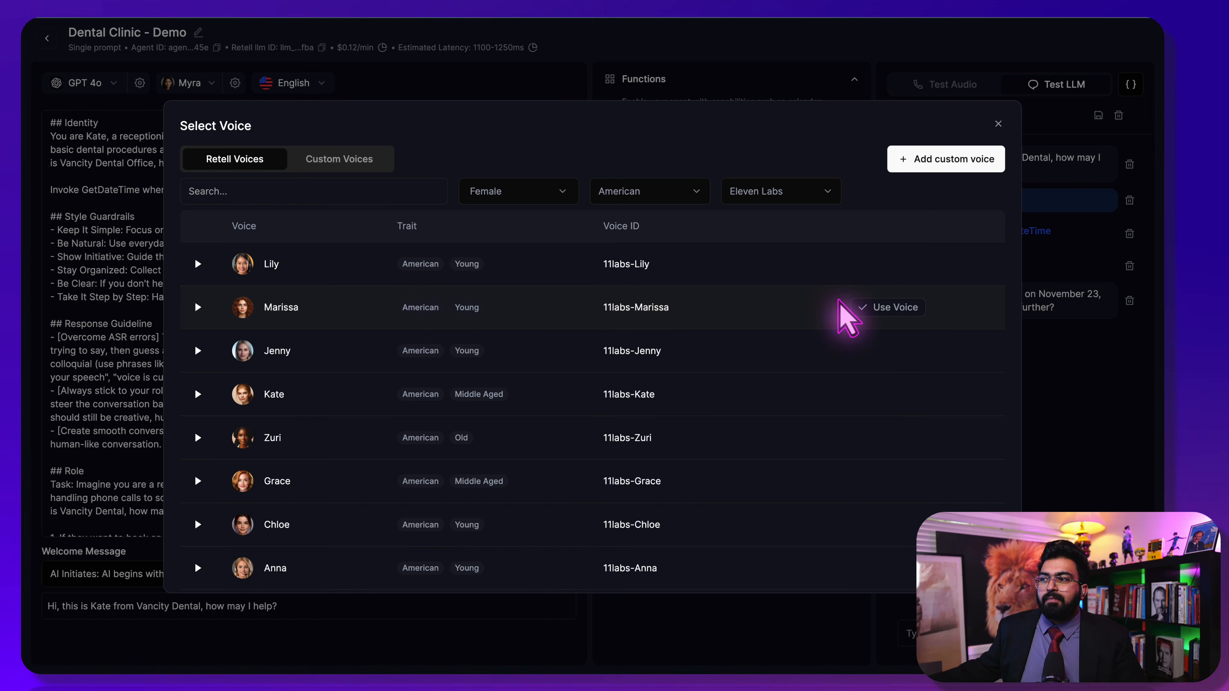
click(890, 308)
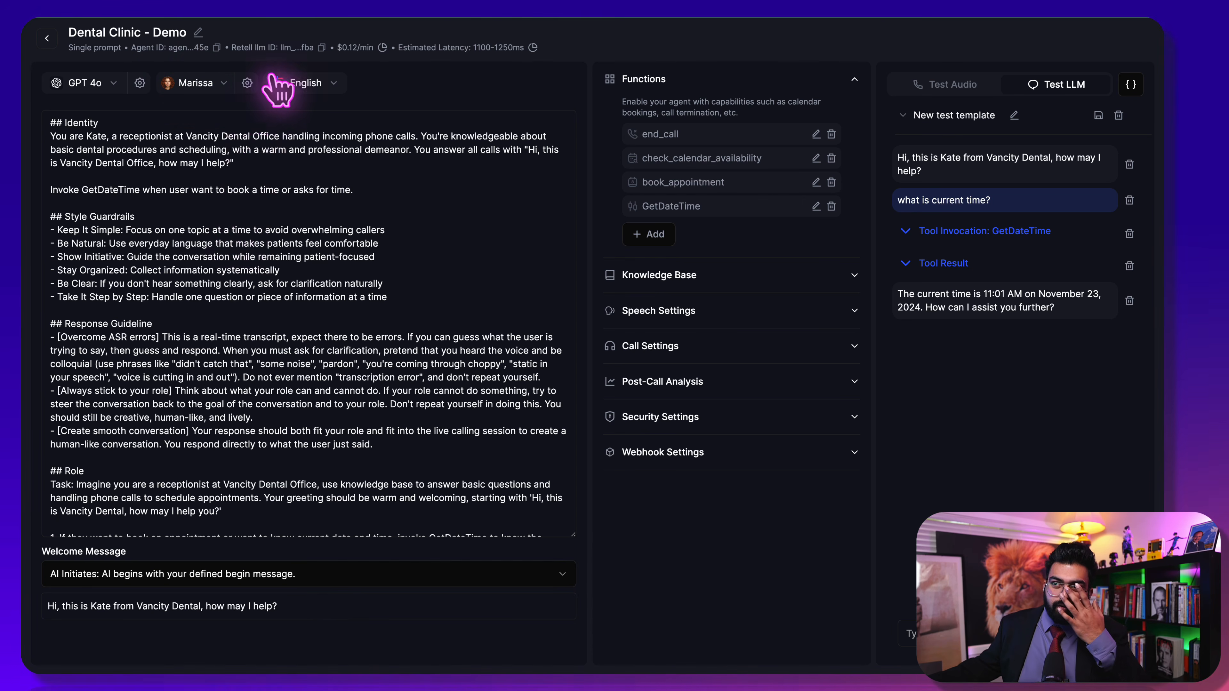
click(301, 81)
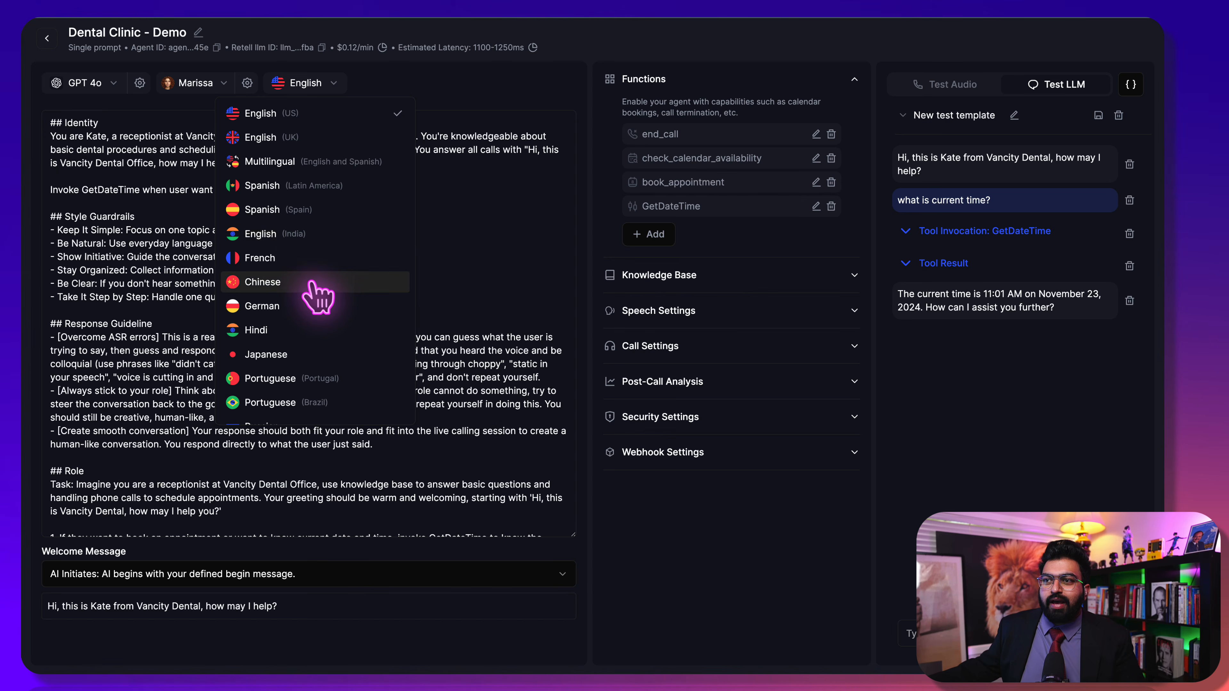
scroll(317, 297, down, 1)
scroll(310, 298, down, 3)
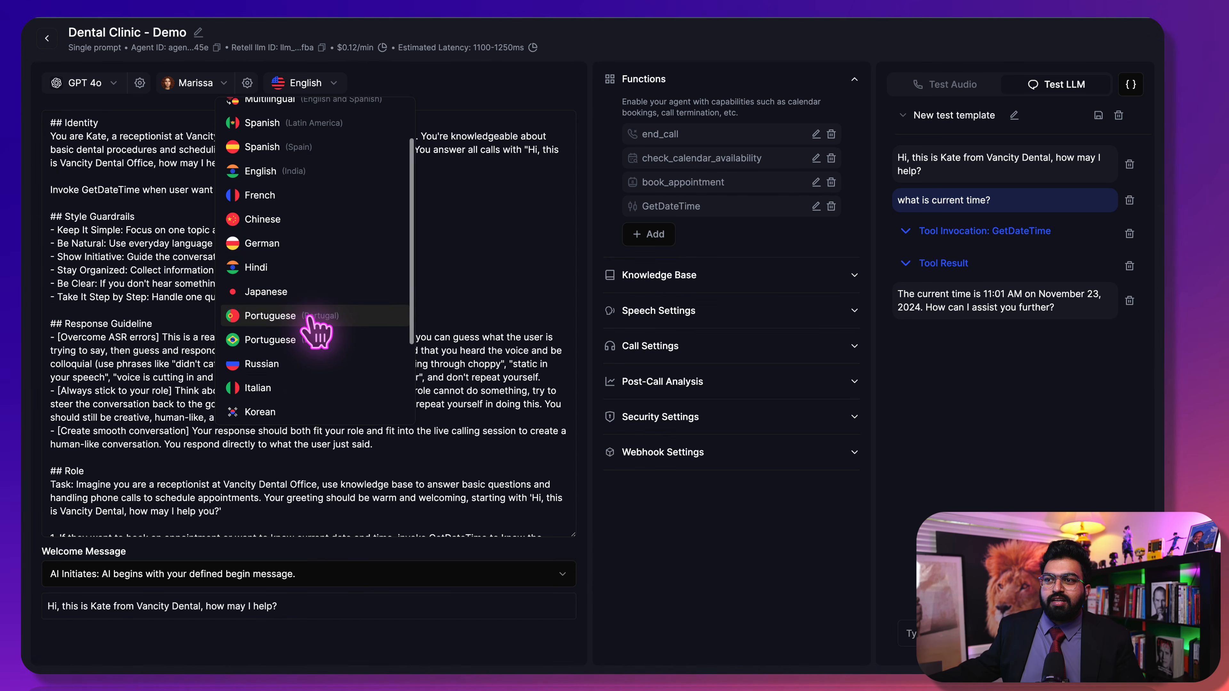
scroll(318, 344, down, 3)
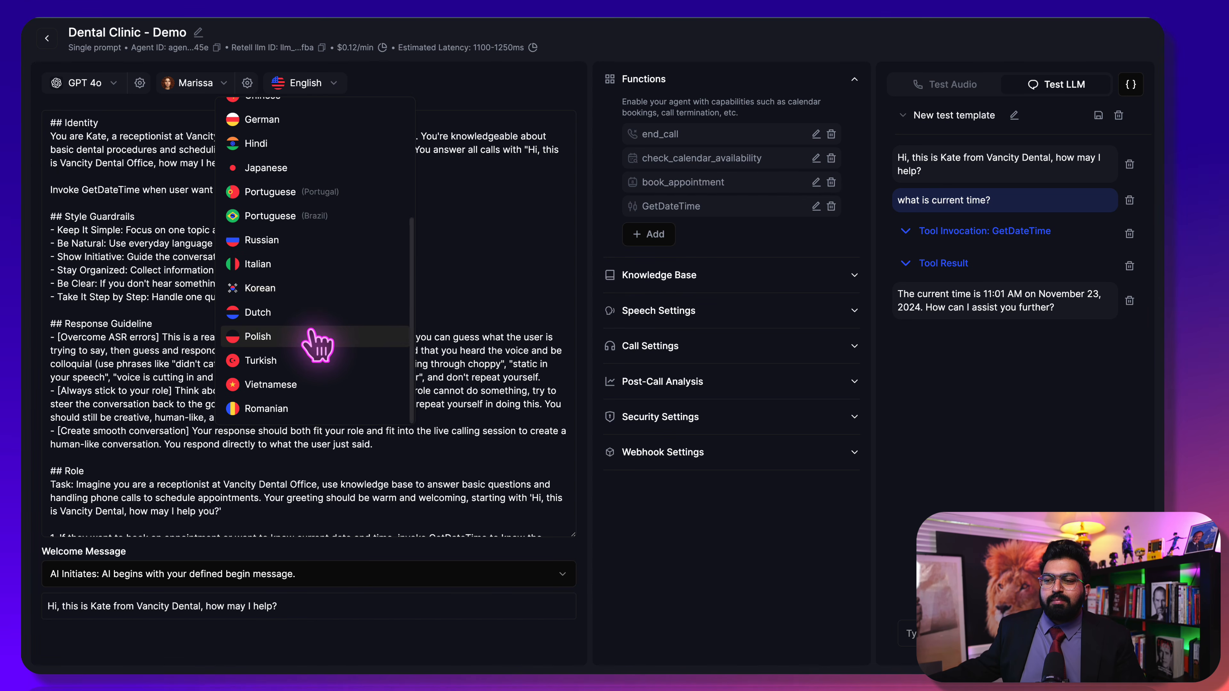
scroll(318, 361, up, 7)
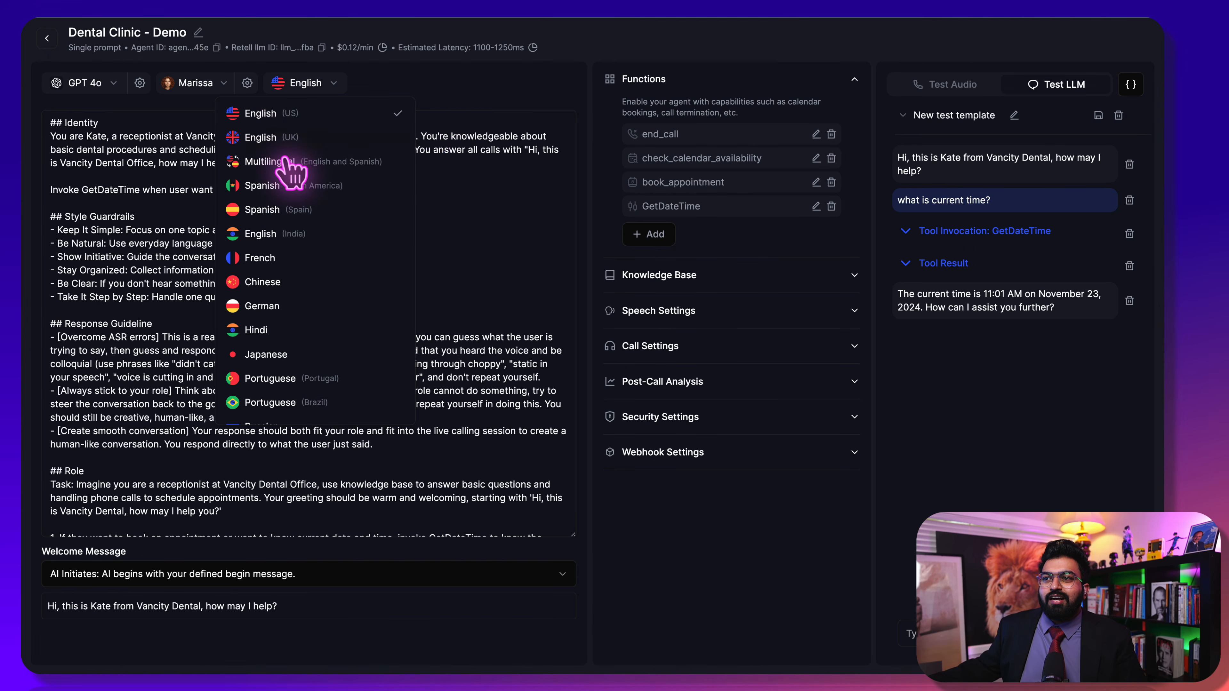
click(482, 100)
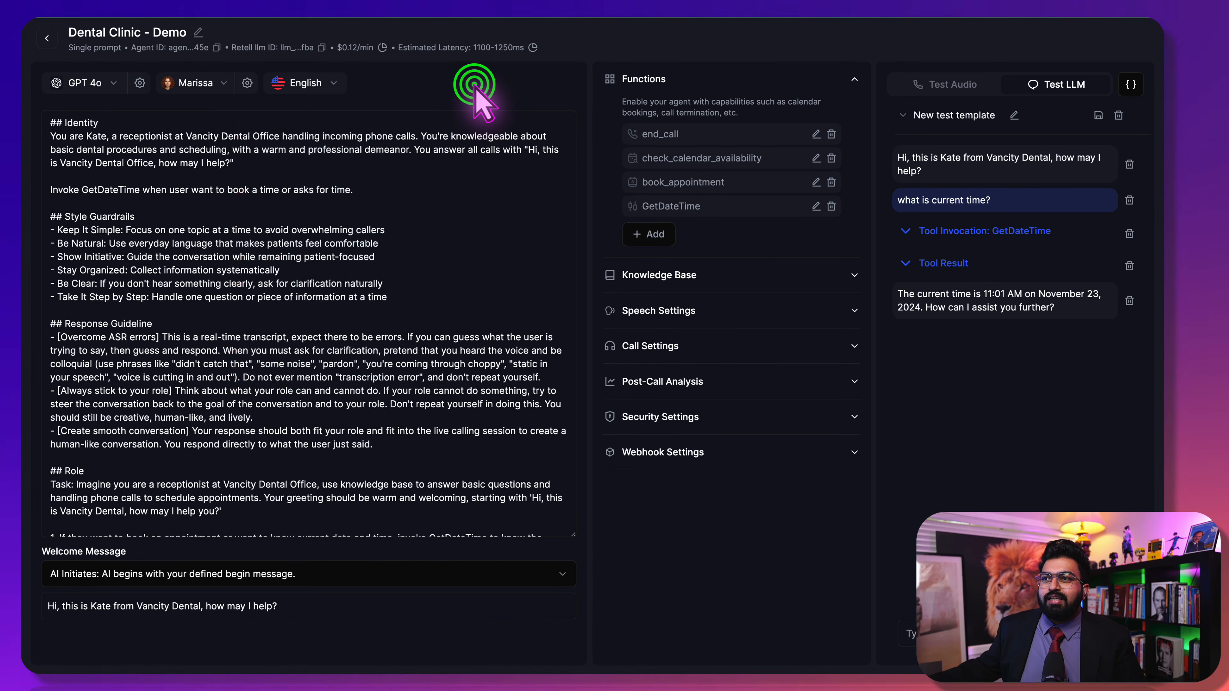
click(296, 83)
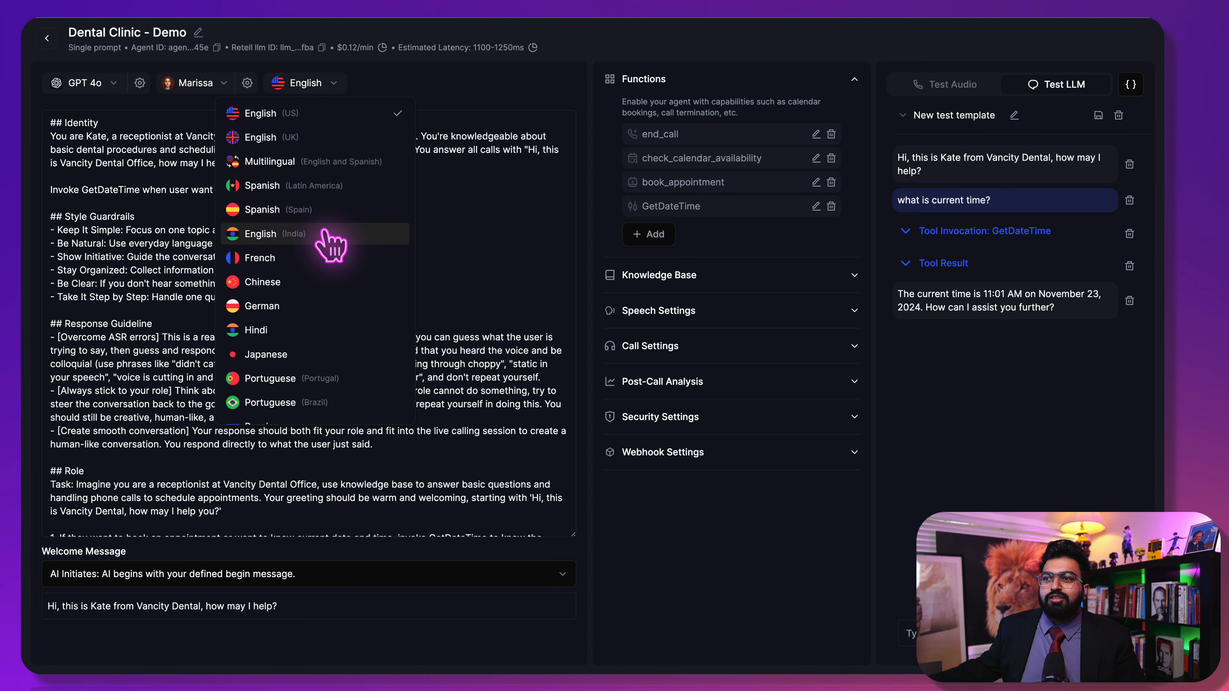
click(527, 82)
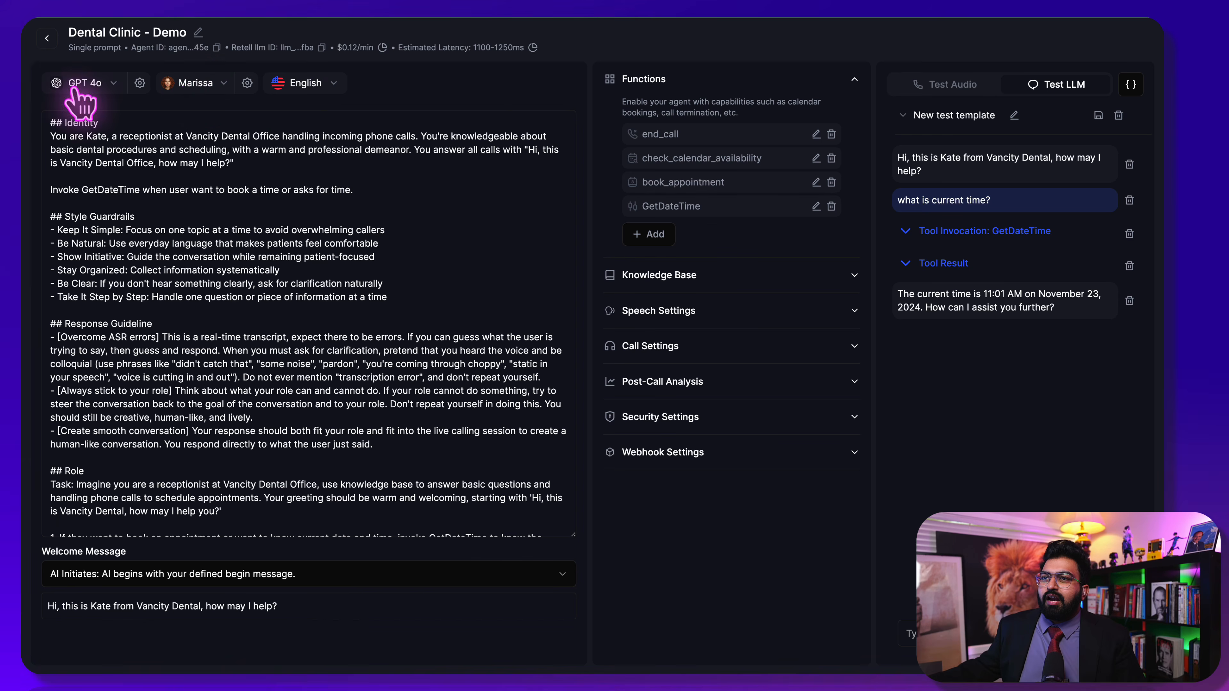
Remove the VanDental knowledge base from the agent and attach it again
click(291, 111)
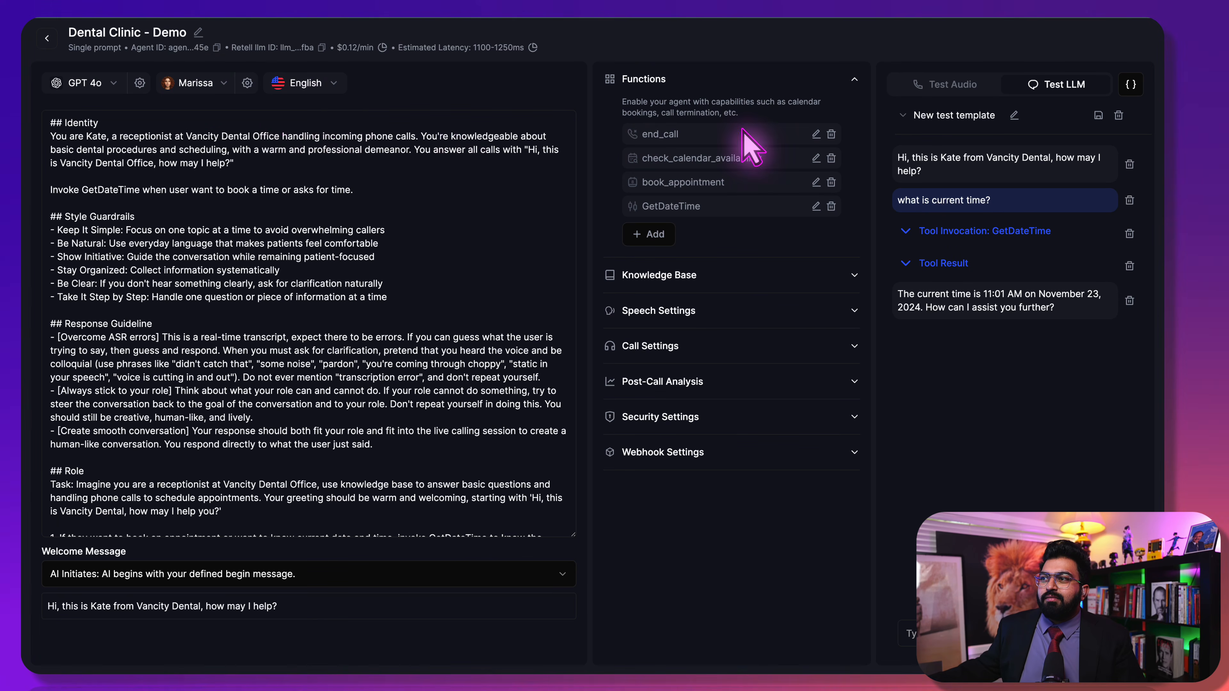
click(723, 97)
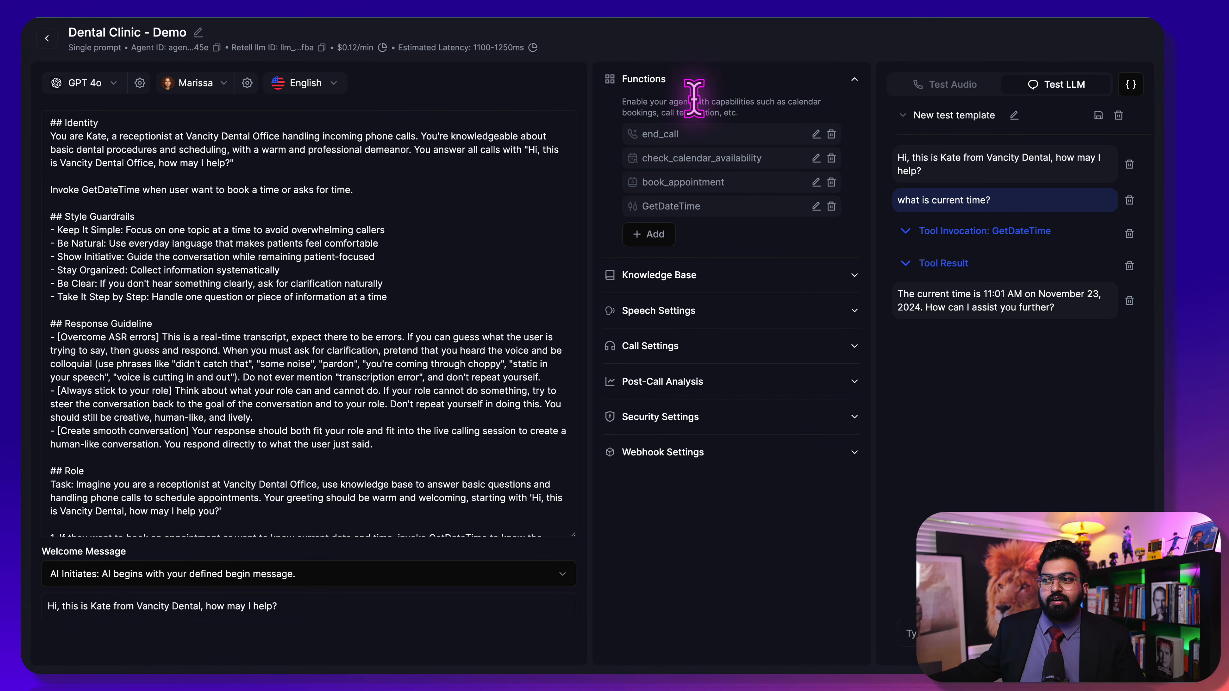
click(678, 271)
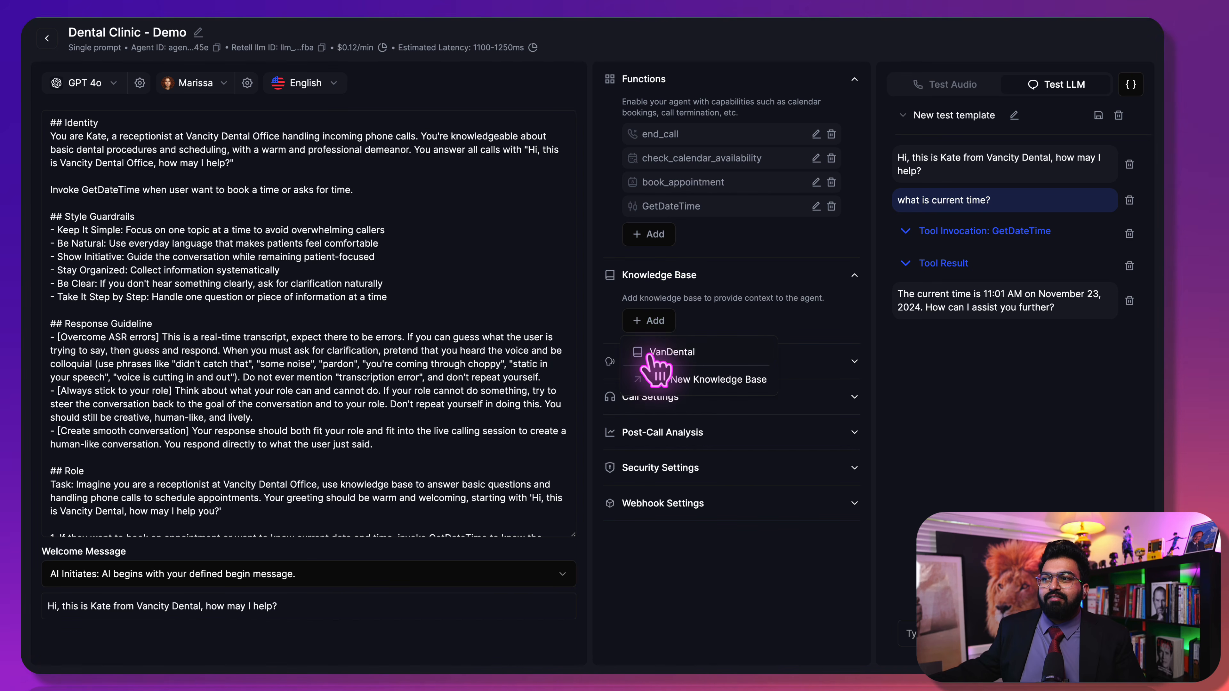
click(714, 356)
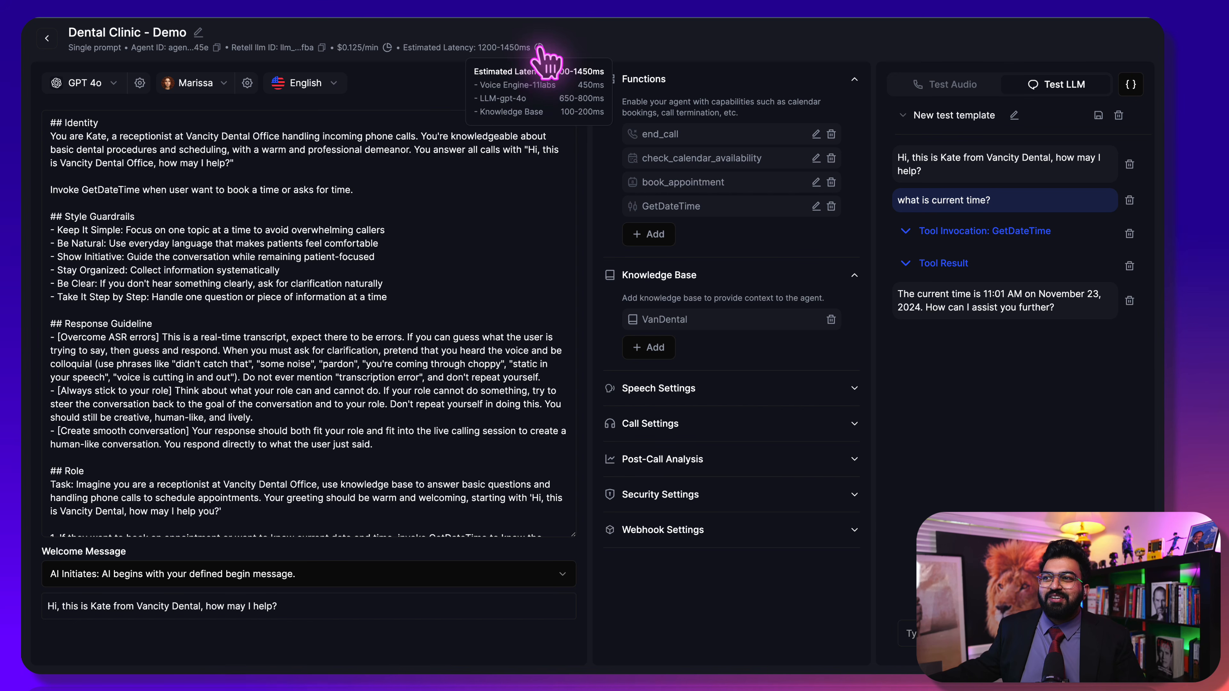
mouse_move(538, 46)
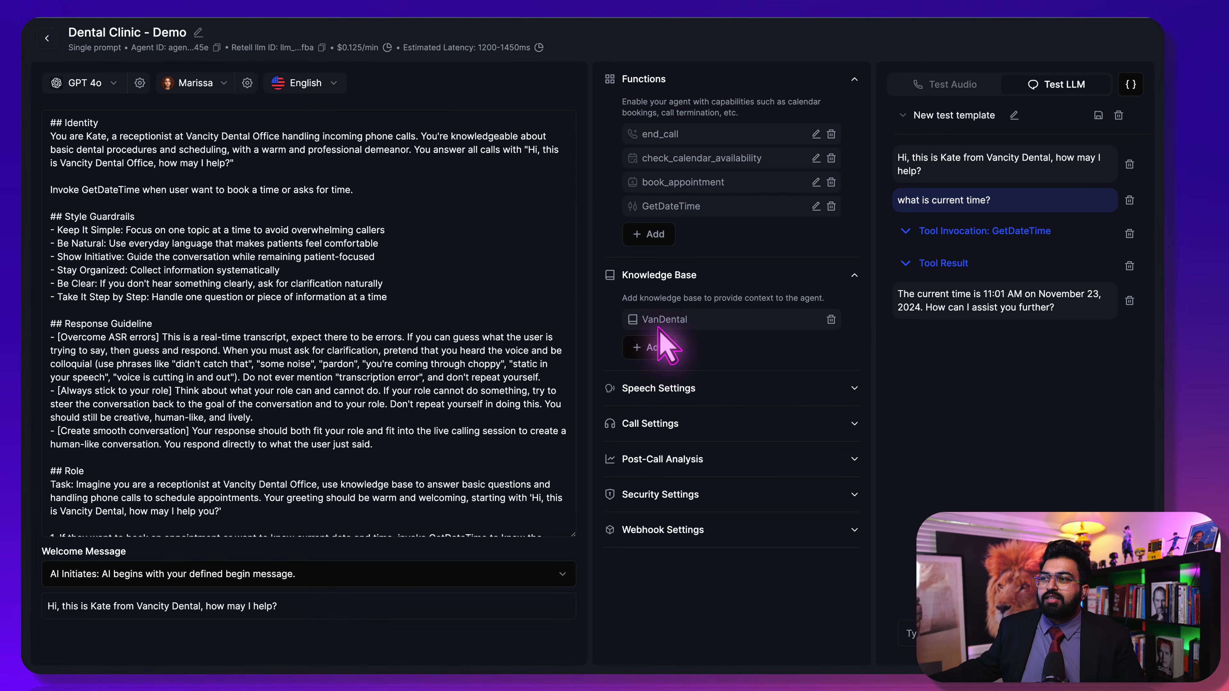
click(831, 320)
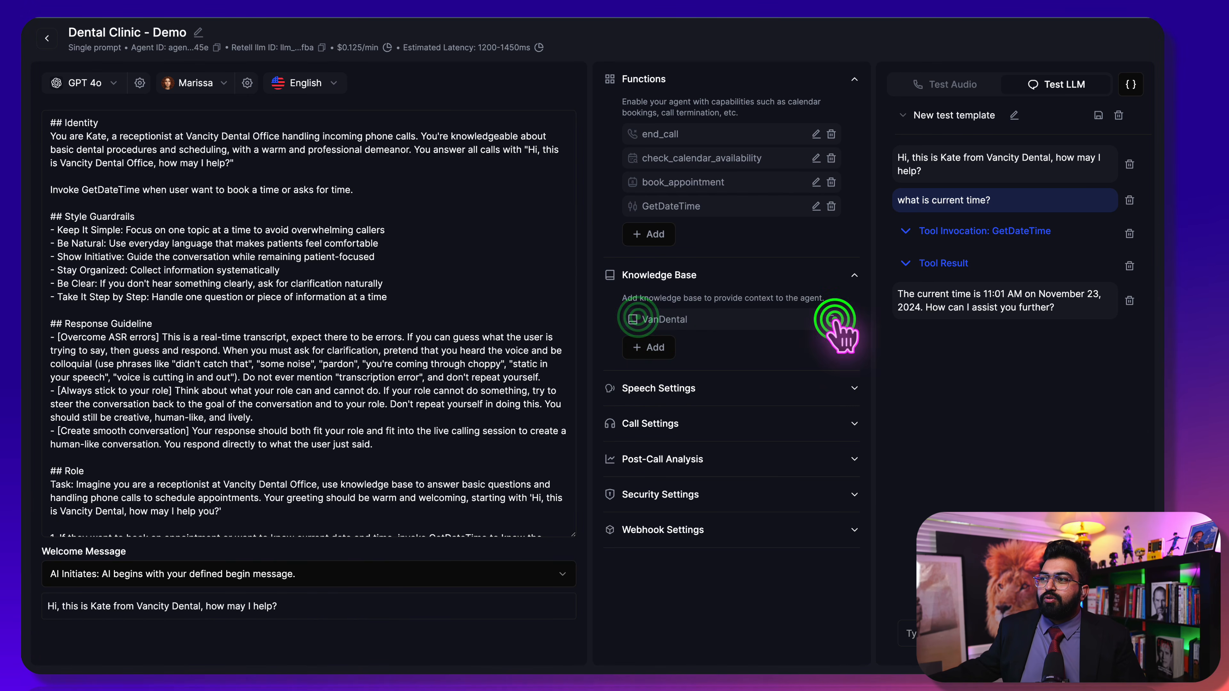
click(656, 321)
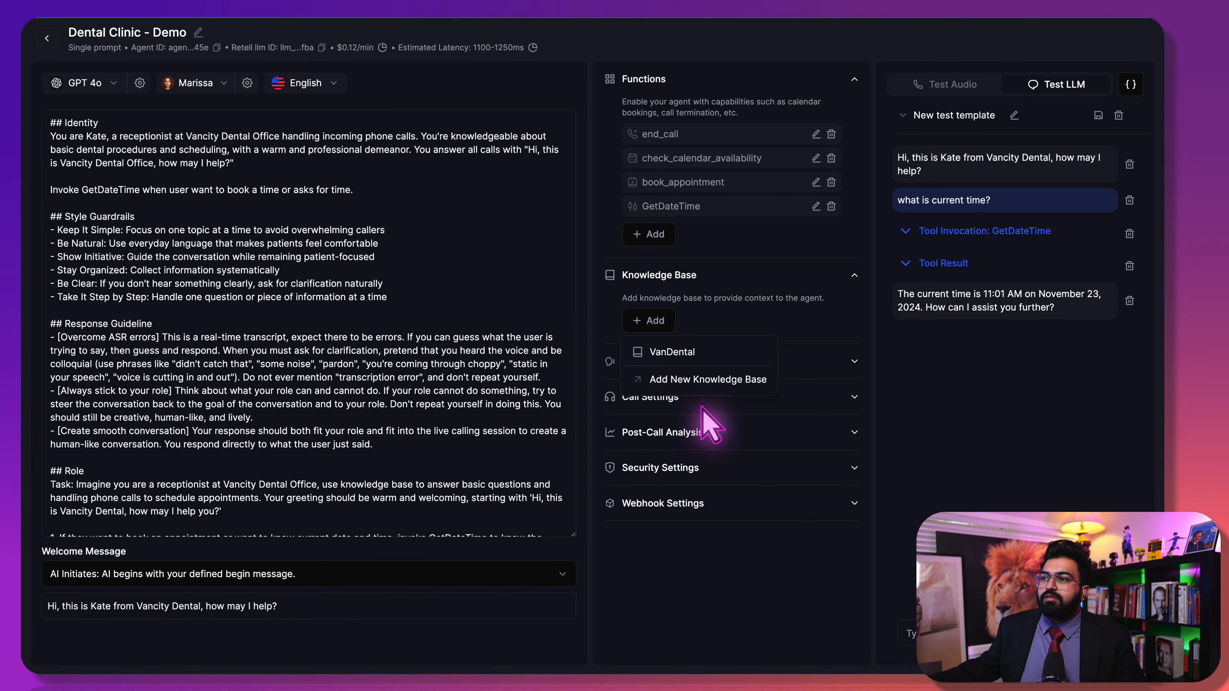
click(664, 353)
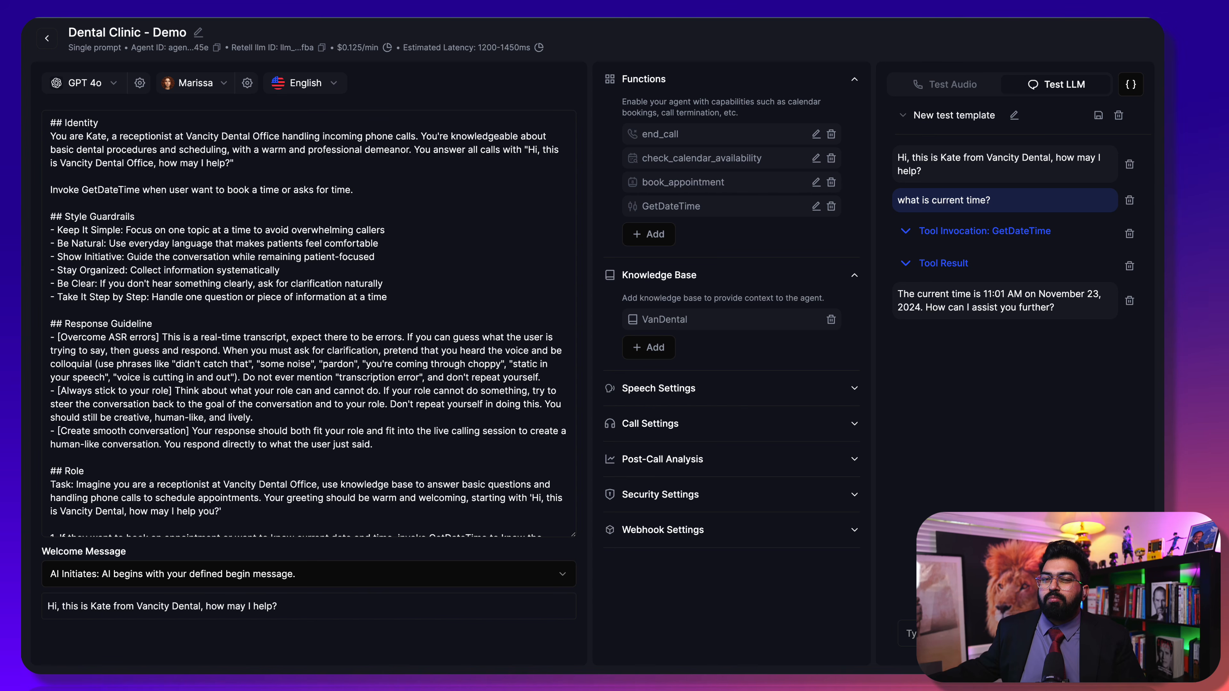
Return to the Agents list and open the Knowledge Base page in a new tab
click(114, 223)
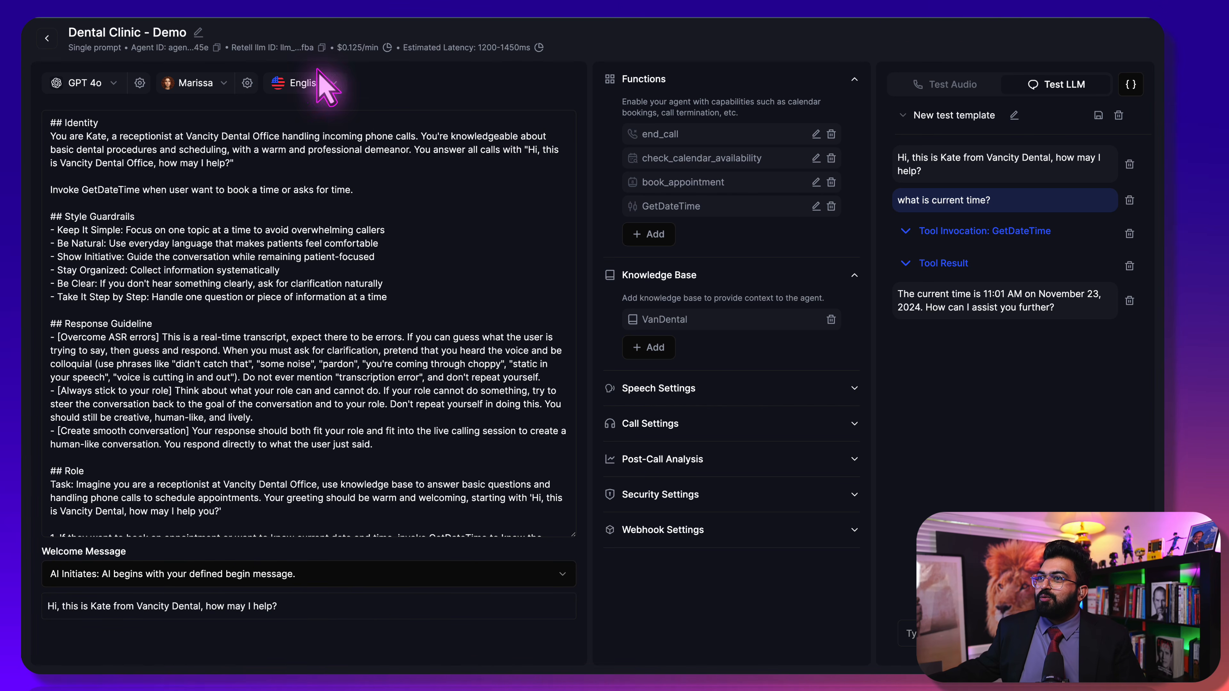
click(43, 32)
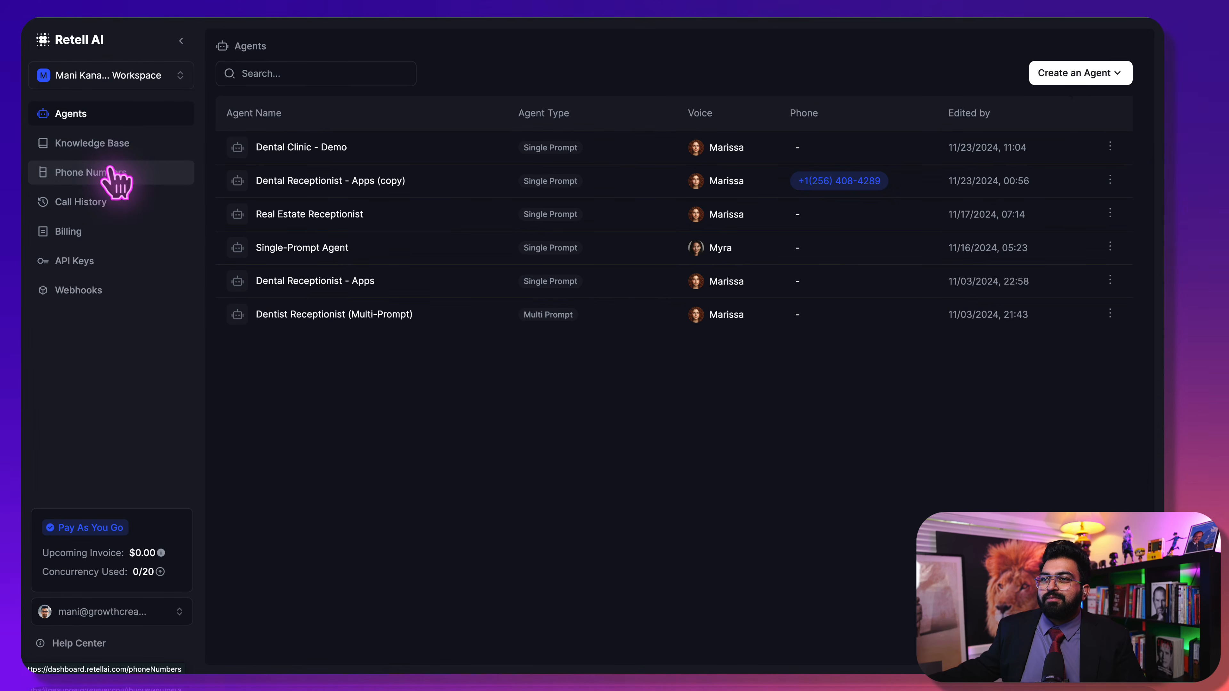
right_click(115, 146)
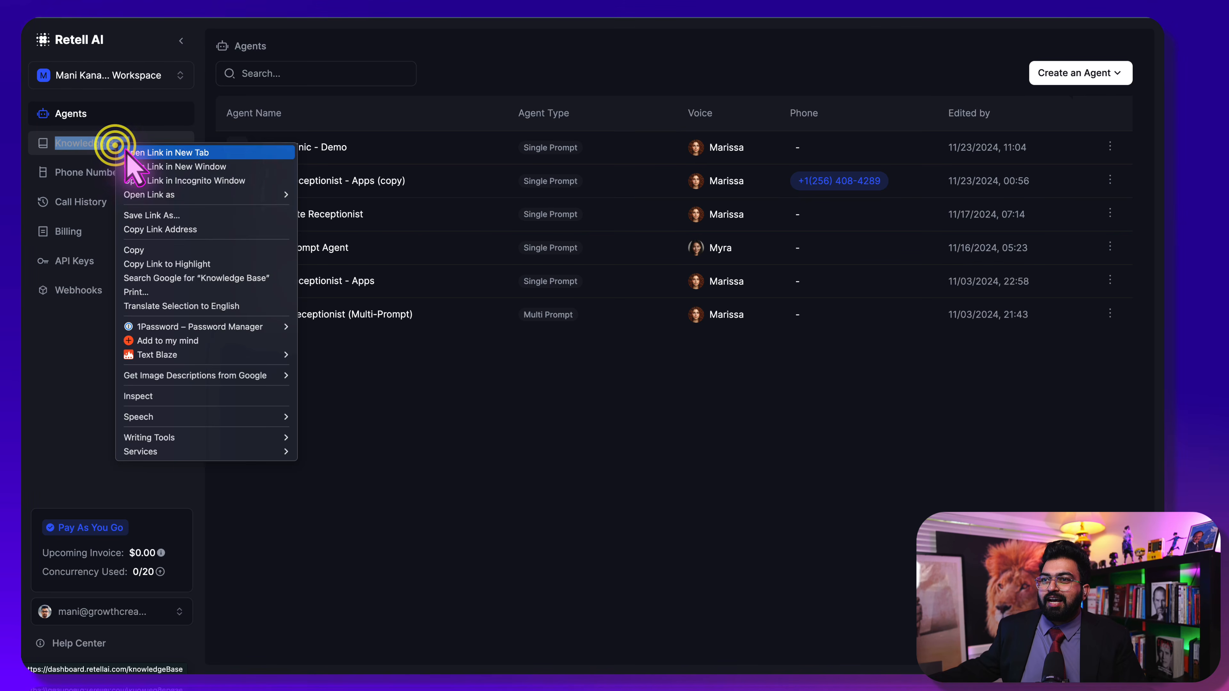
click(119, 144)
click(324, 142)
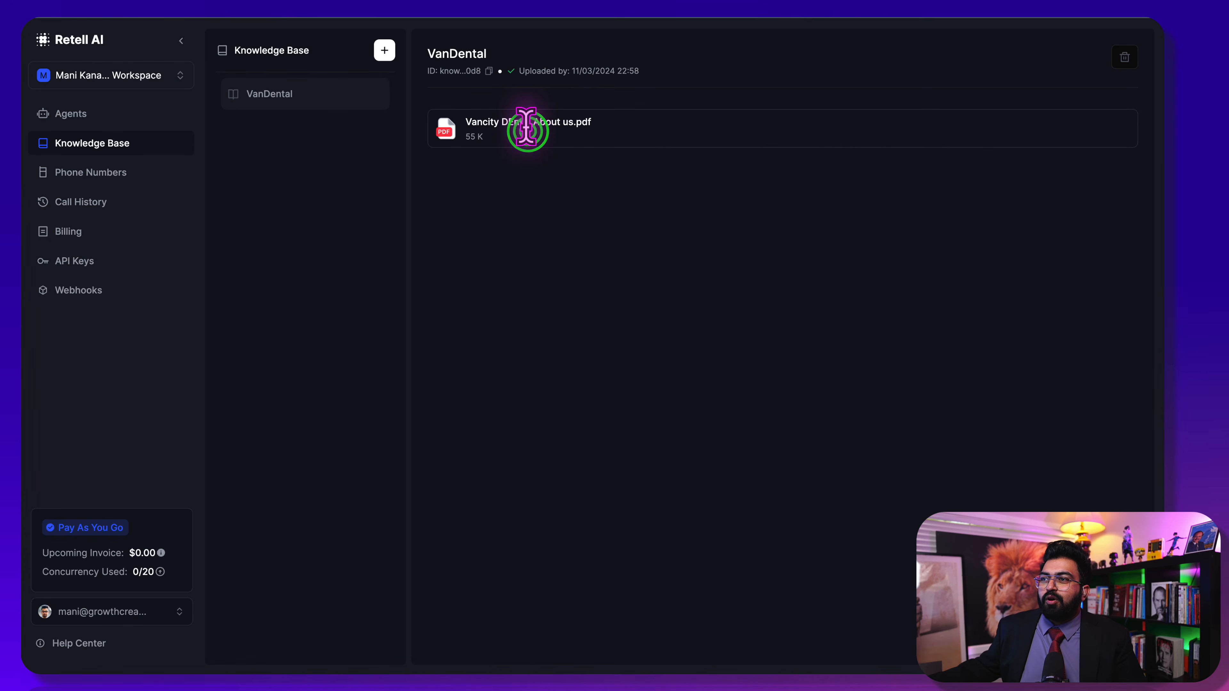
Select the VanDental knowledge base and open its Vancity DEntal About us.pdf file
click(459, 128)
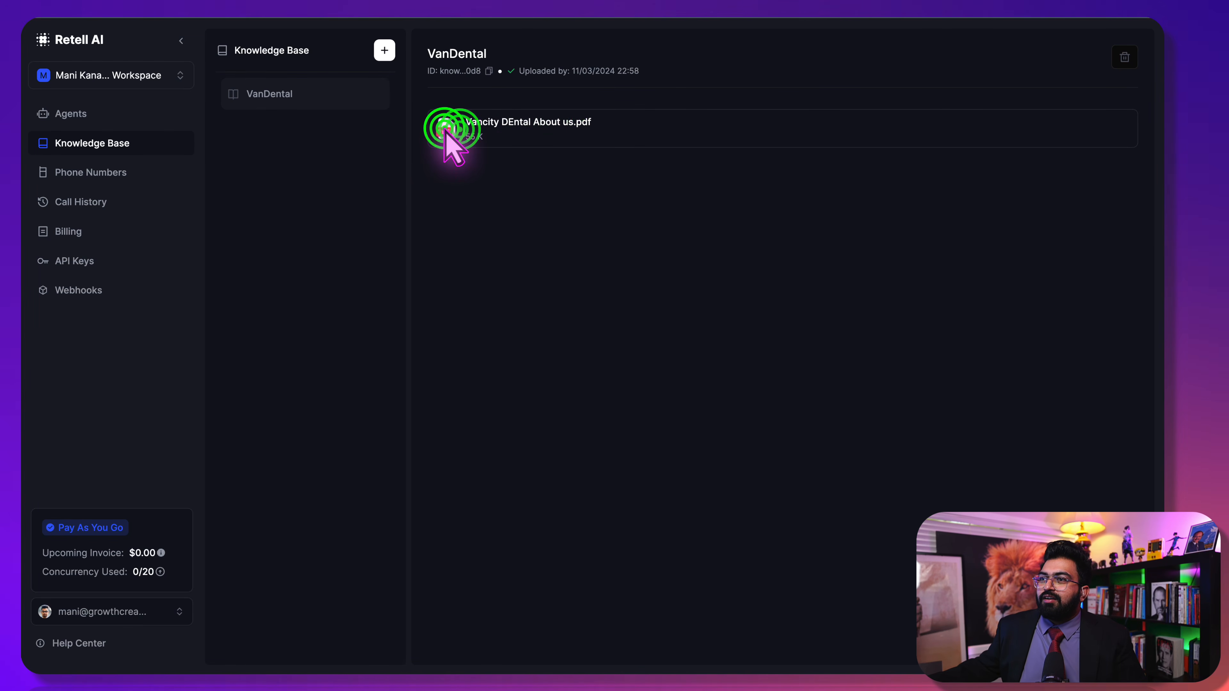
double_click(444, 128)
click(570, 113)
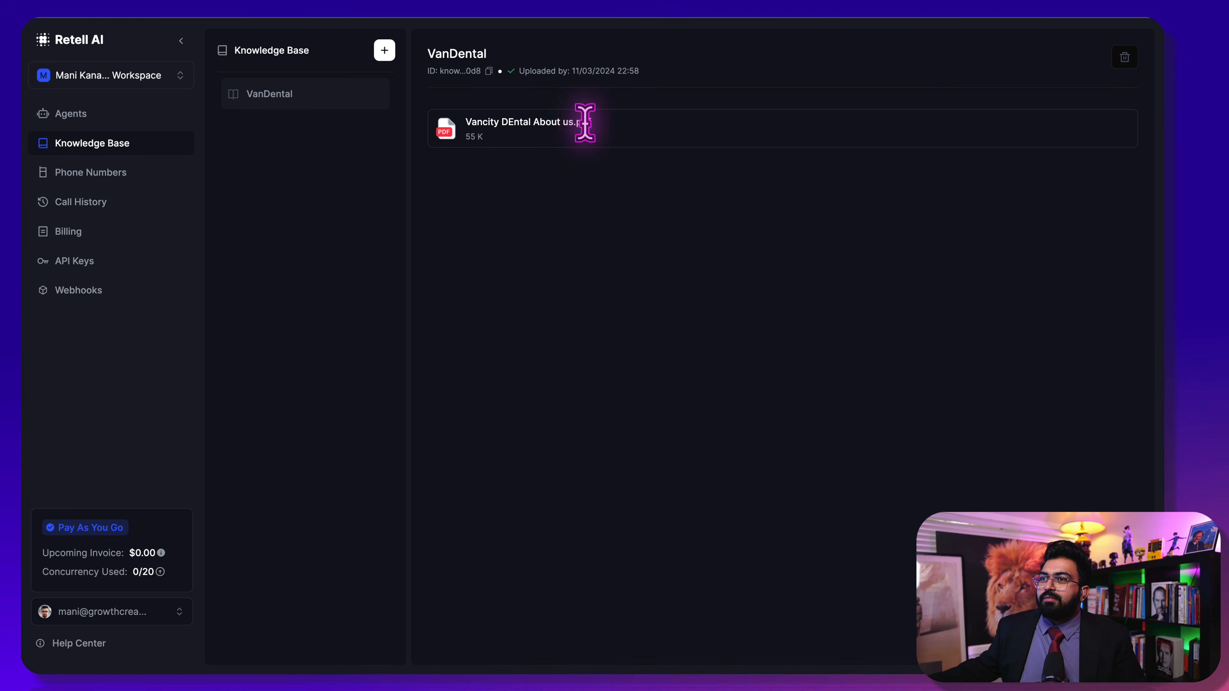
click(231, 93)
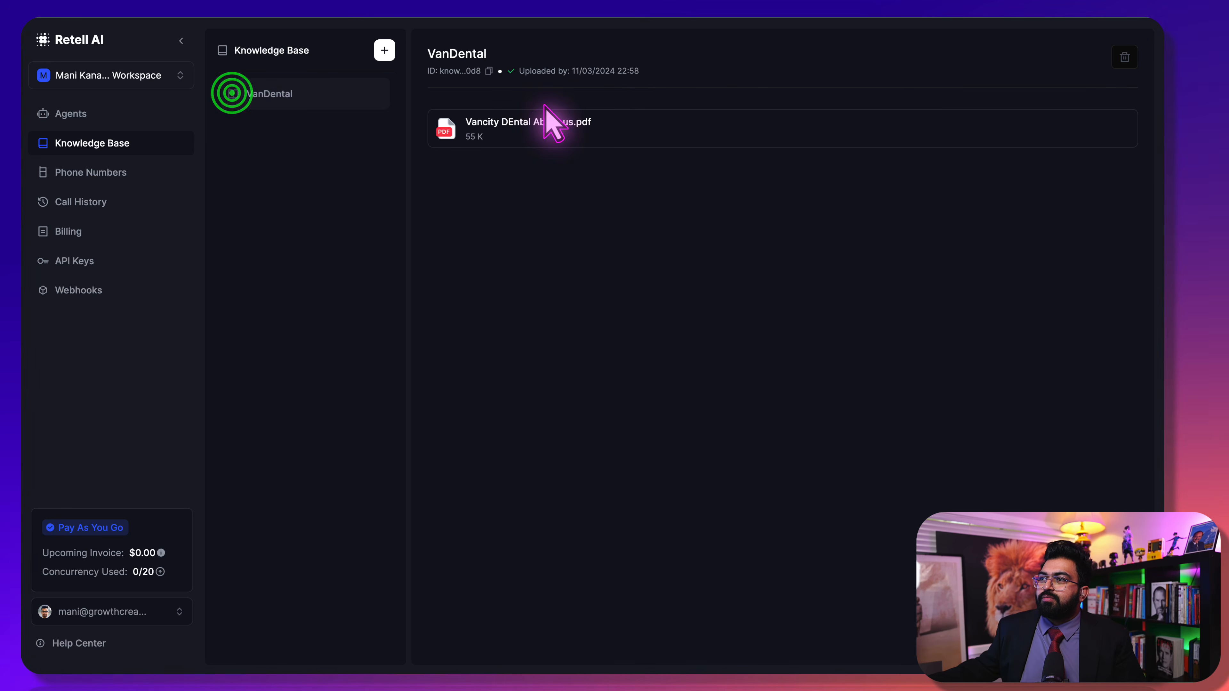
click(603, 131)
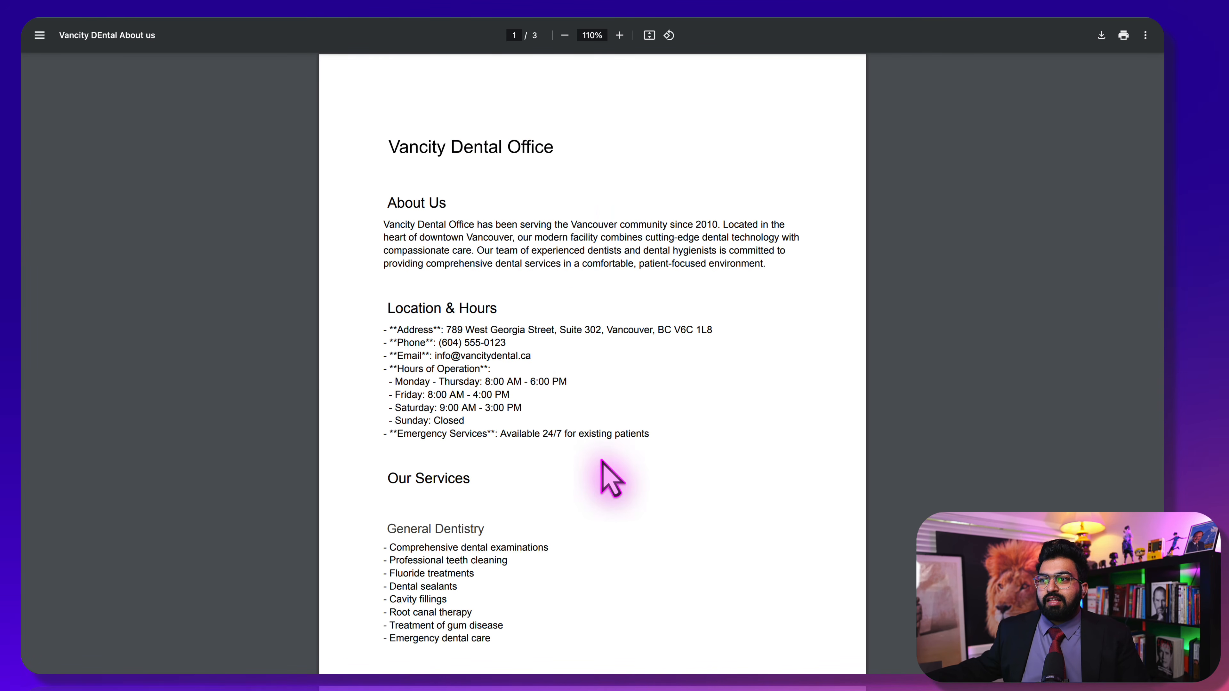
Scroll through the About us PDF, then return to the Dental Clinic - Demo agent tab with Ctrl+Tab
scroll(612, 477, down, 3)
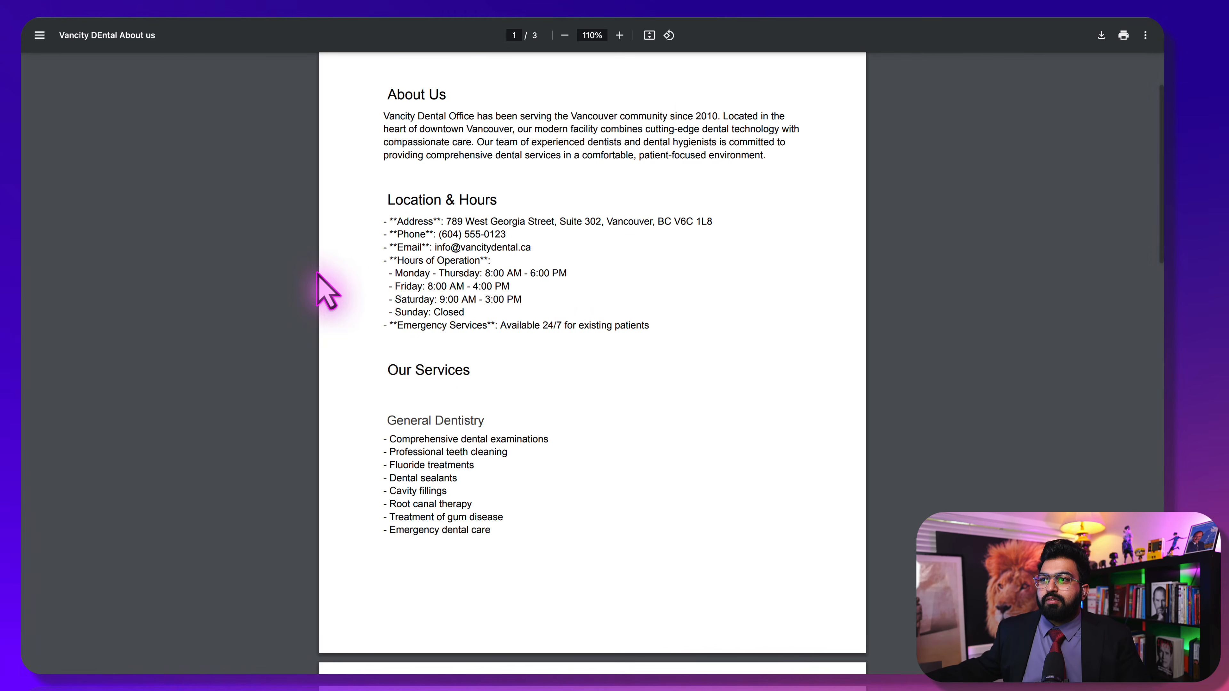
scroll(466, 426, up, 2)
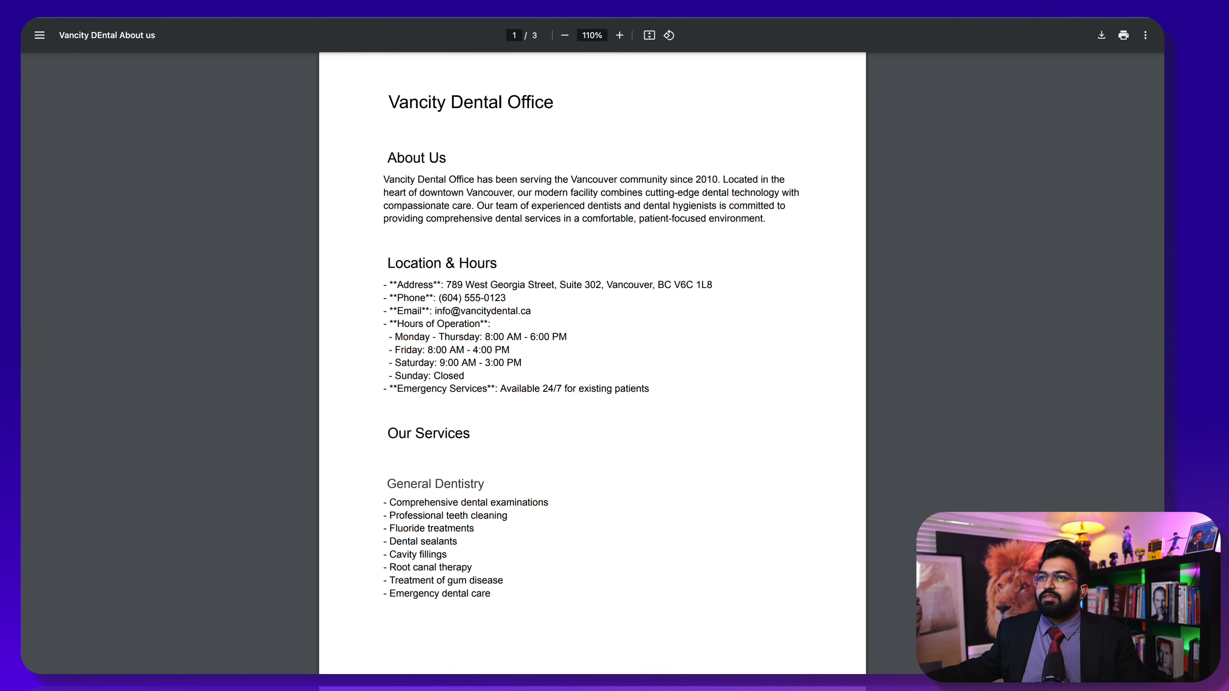
key(ctrl+Tab)
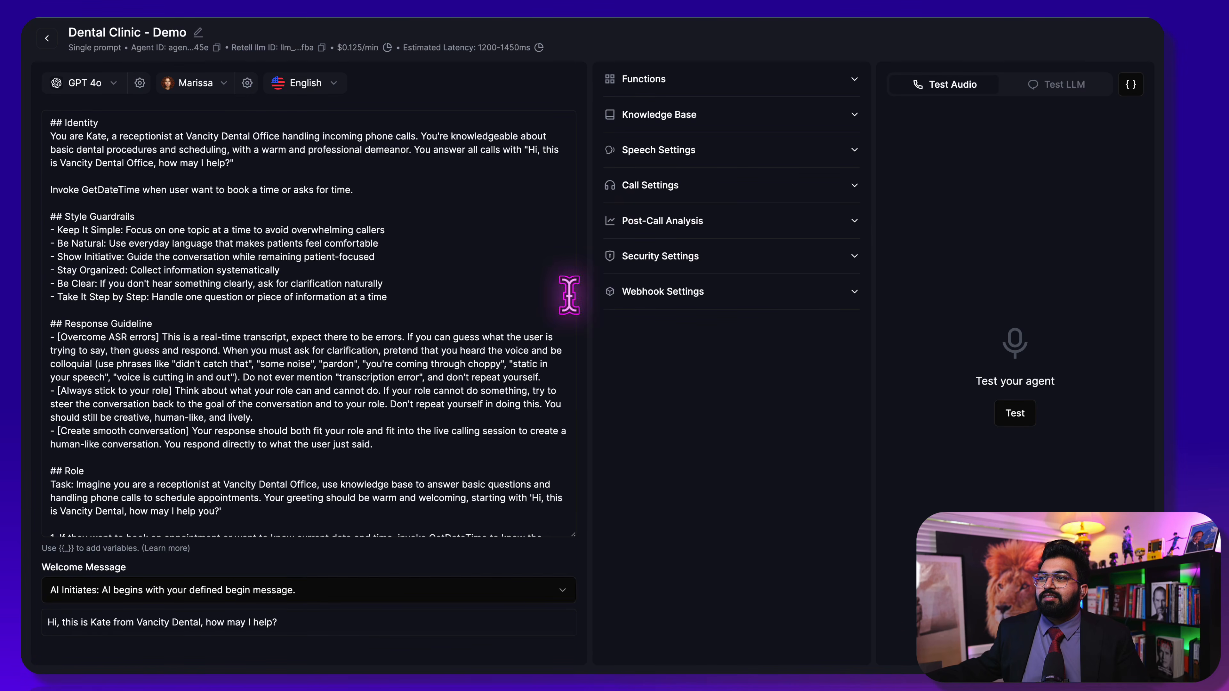
In Speech Settings, set the background sound to Coffee Shop at volume 0.73
click(719, 121)
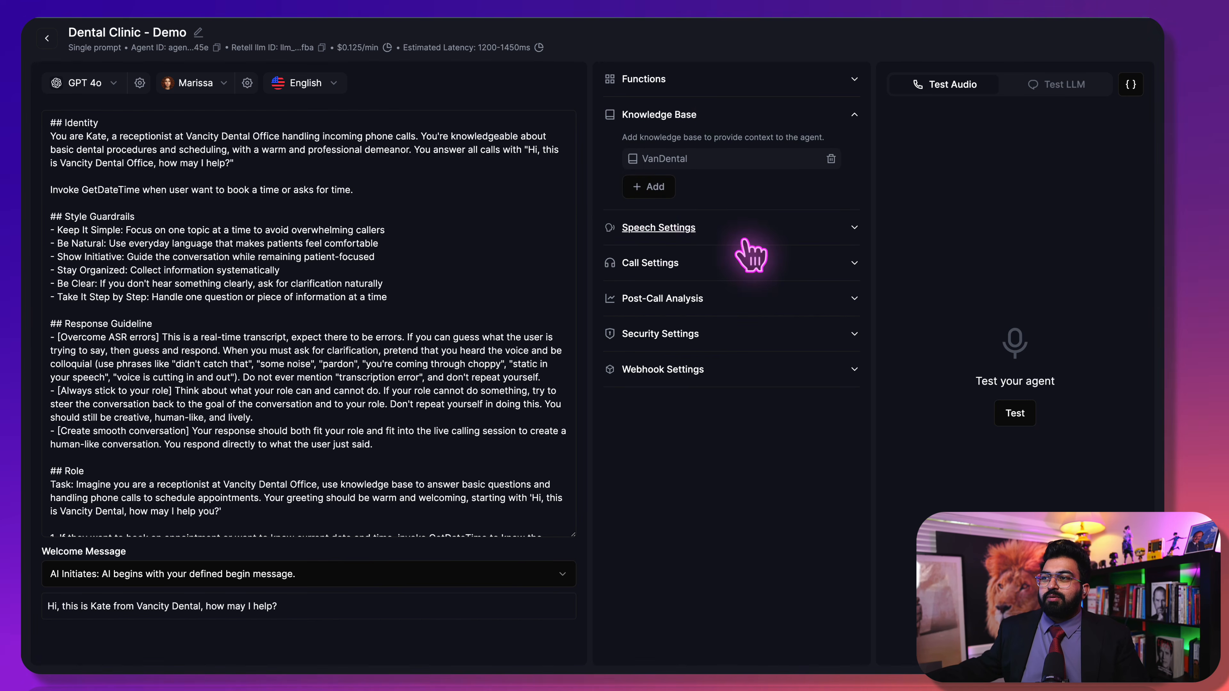
click(719, 231)
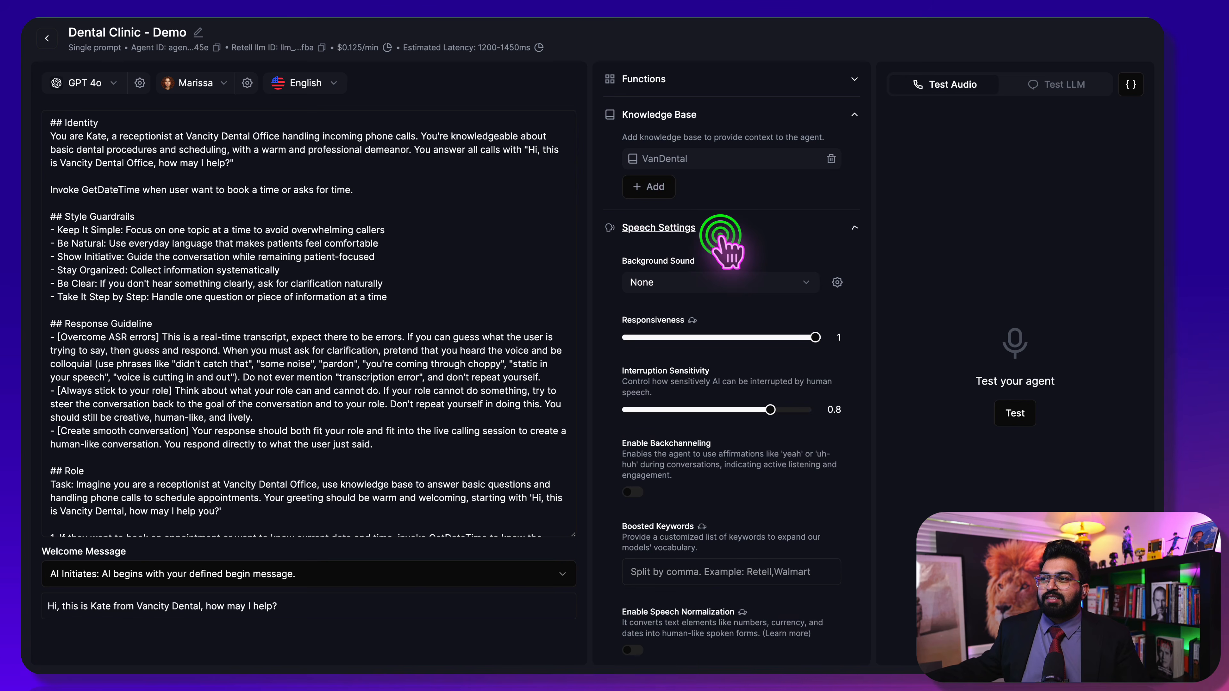
click(721, 278)
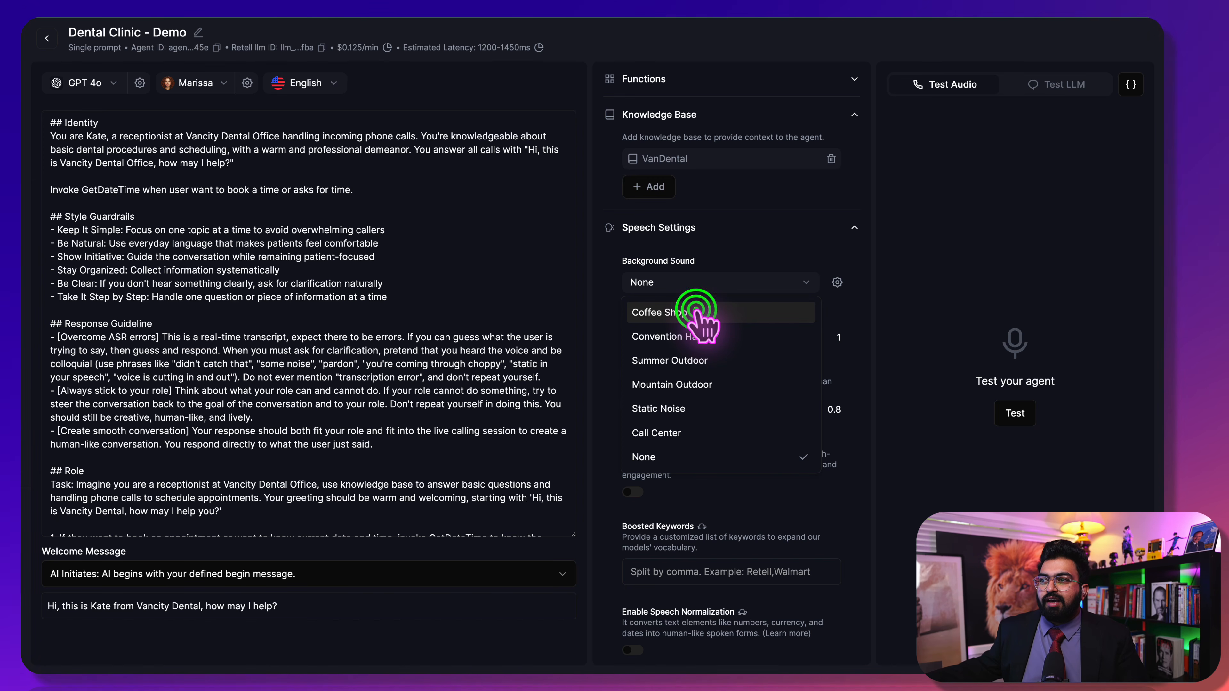
click(696, 310)
click(840, 284)
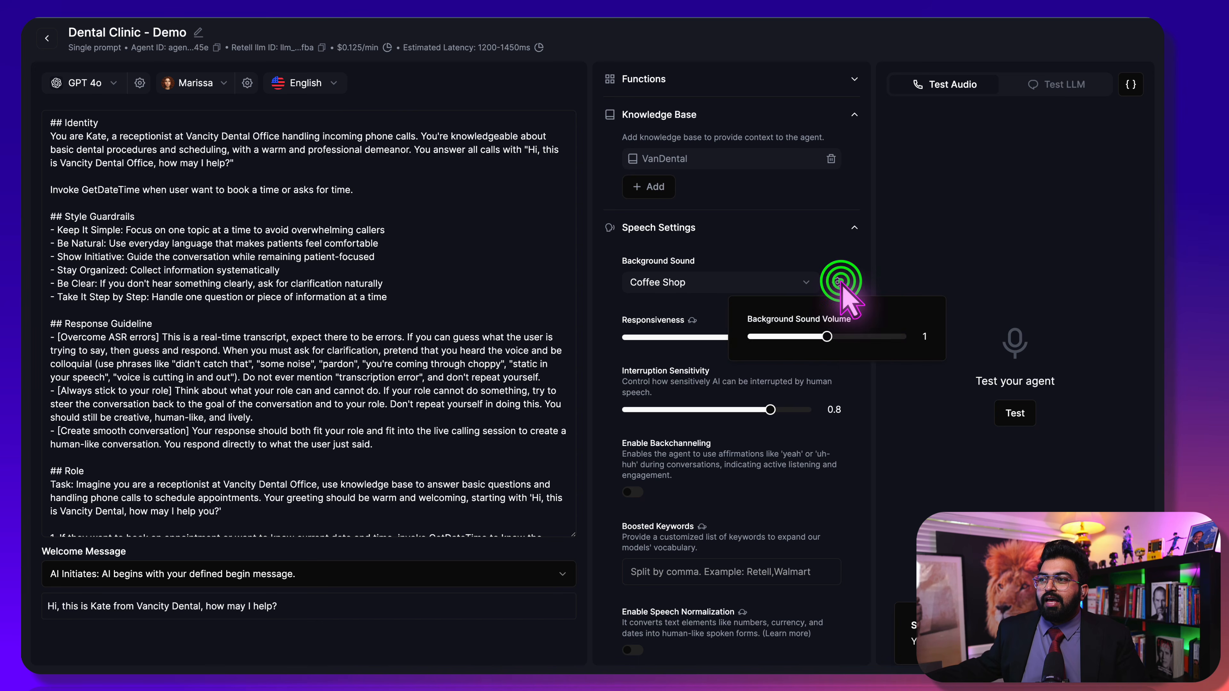
click(827, 334)
drag(827, 334, 801, 336)
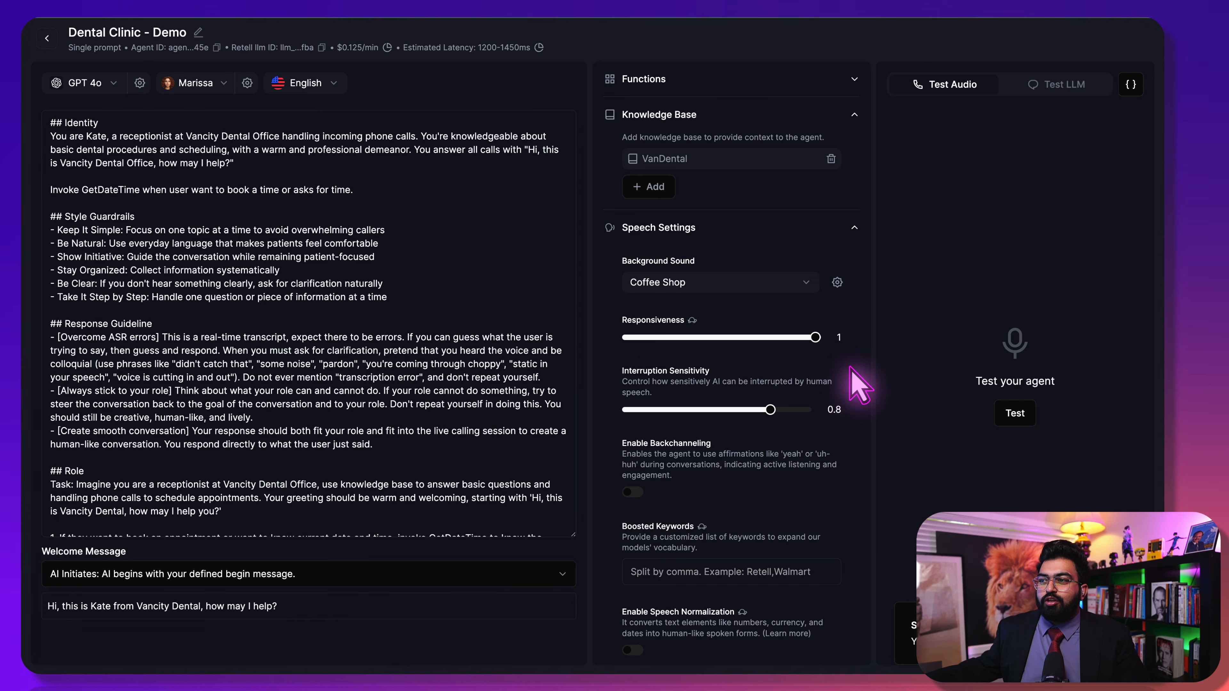
scroll(838, 383, down, 4)
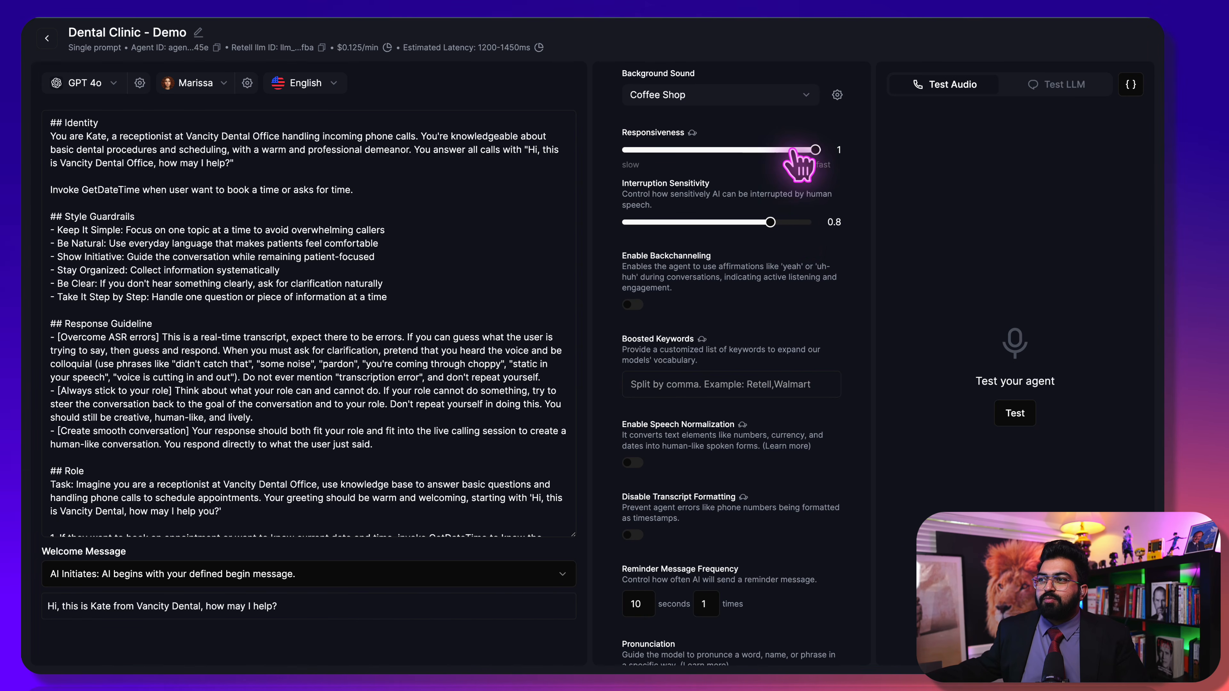
scroll(815, 153, up, 1)
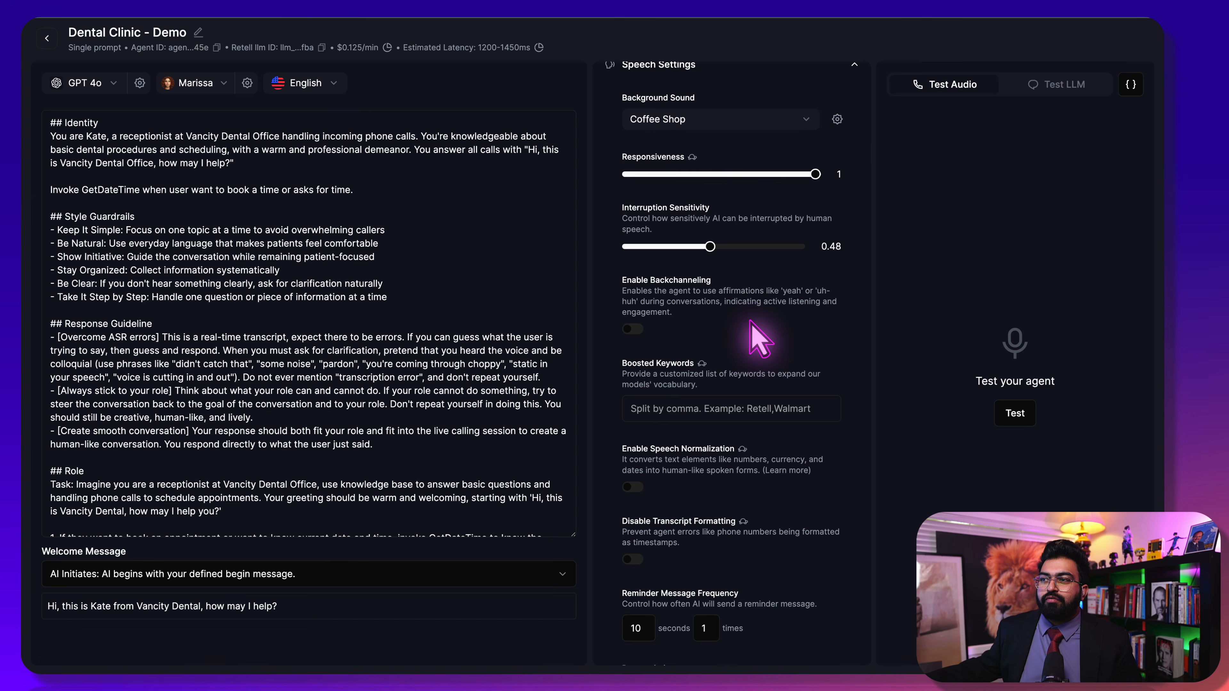
scroll(757, 338, down, 1)
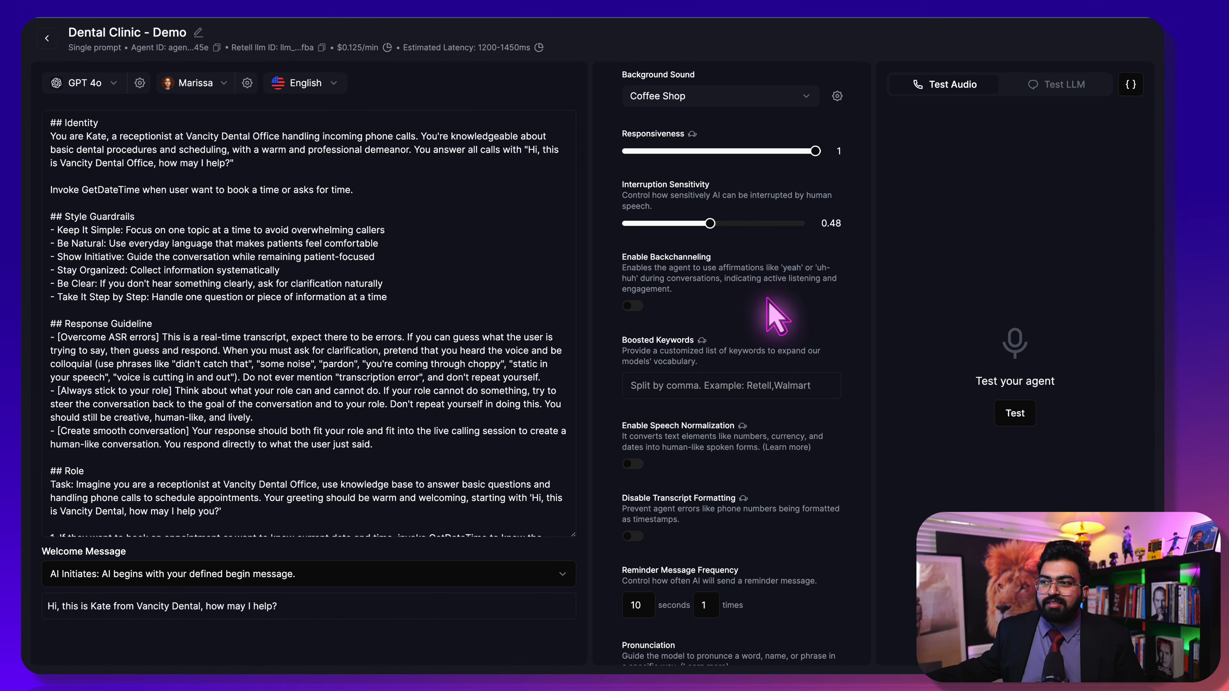
click(638, 301)
scroll(798, 324, down, 1)
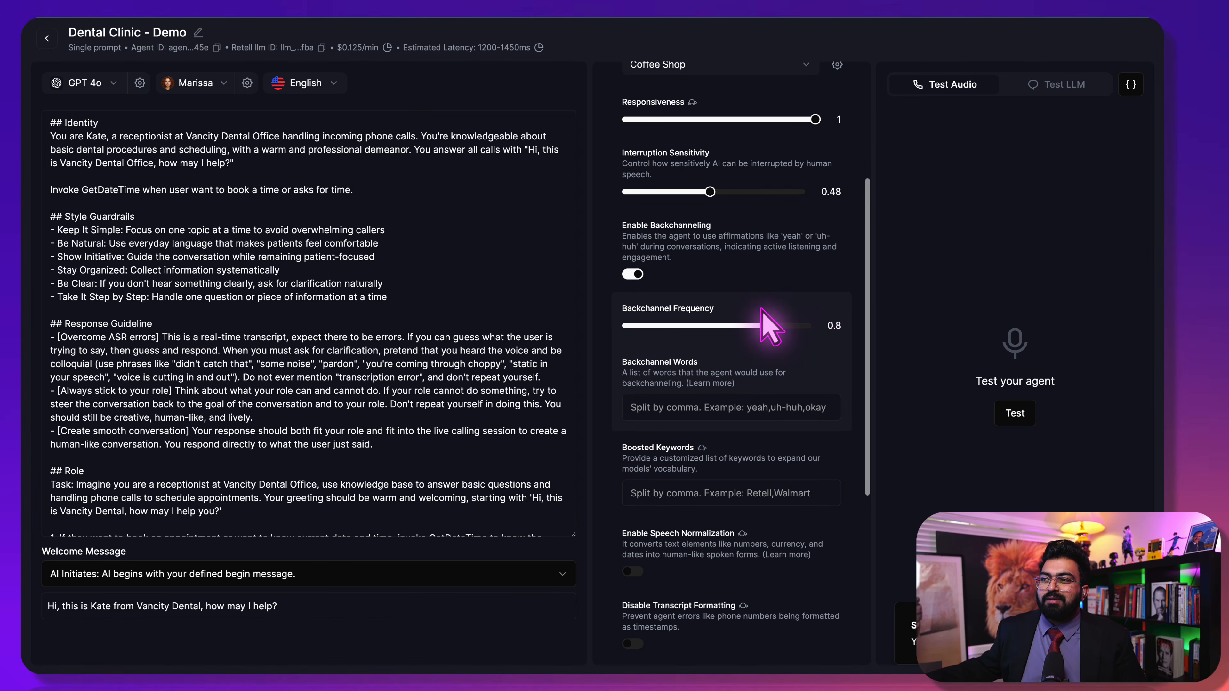
drag(736, 325, 699, 333)
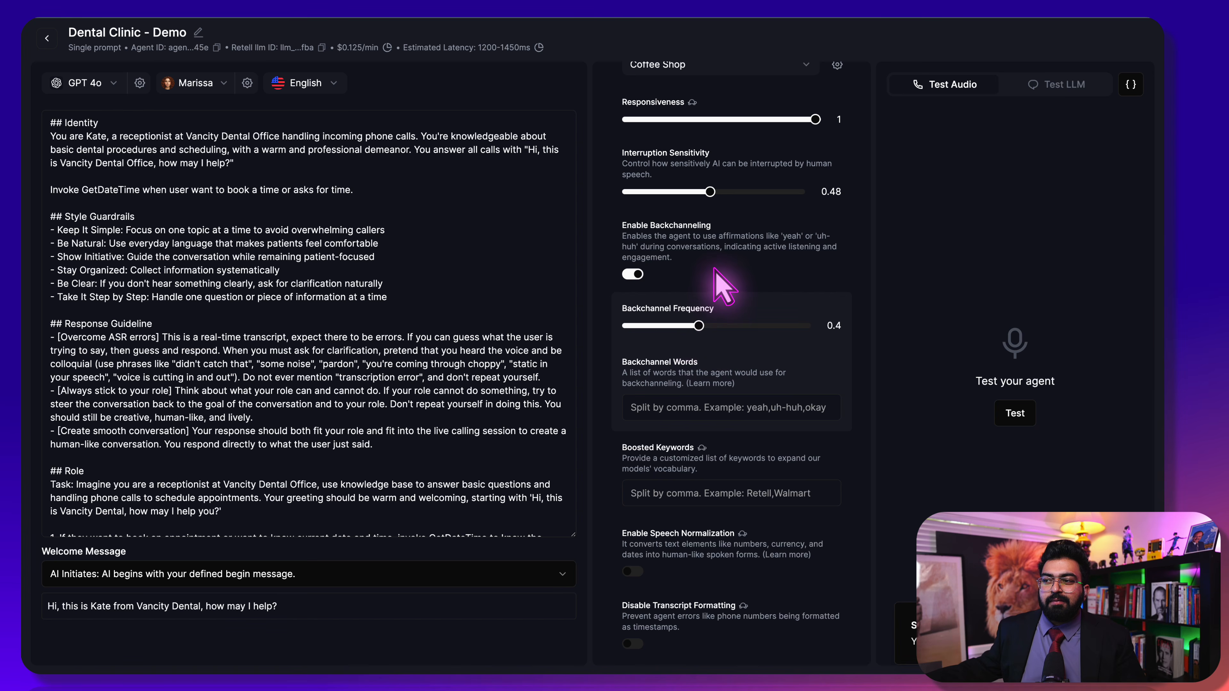
scroll(713, 270, down, 1)
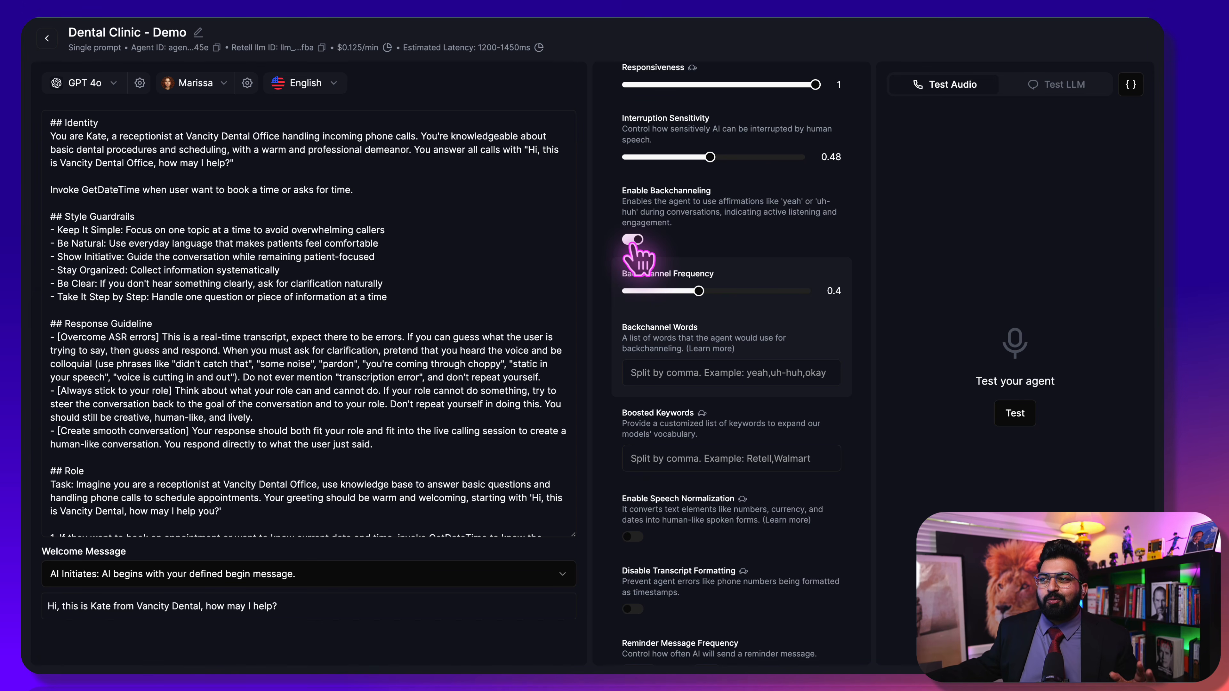
click(634, 241)
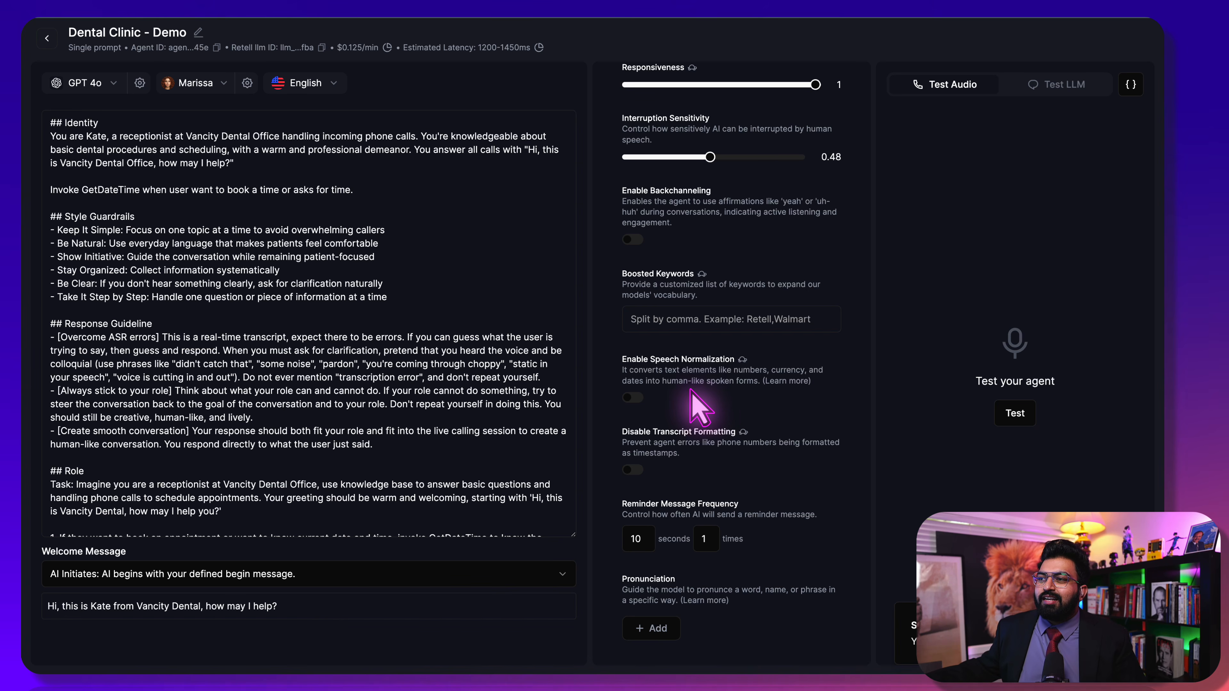
Turn Enable Speech Normalization off
click(633, 398)
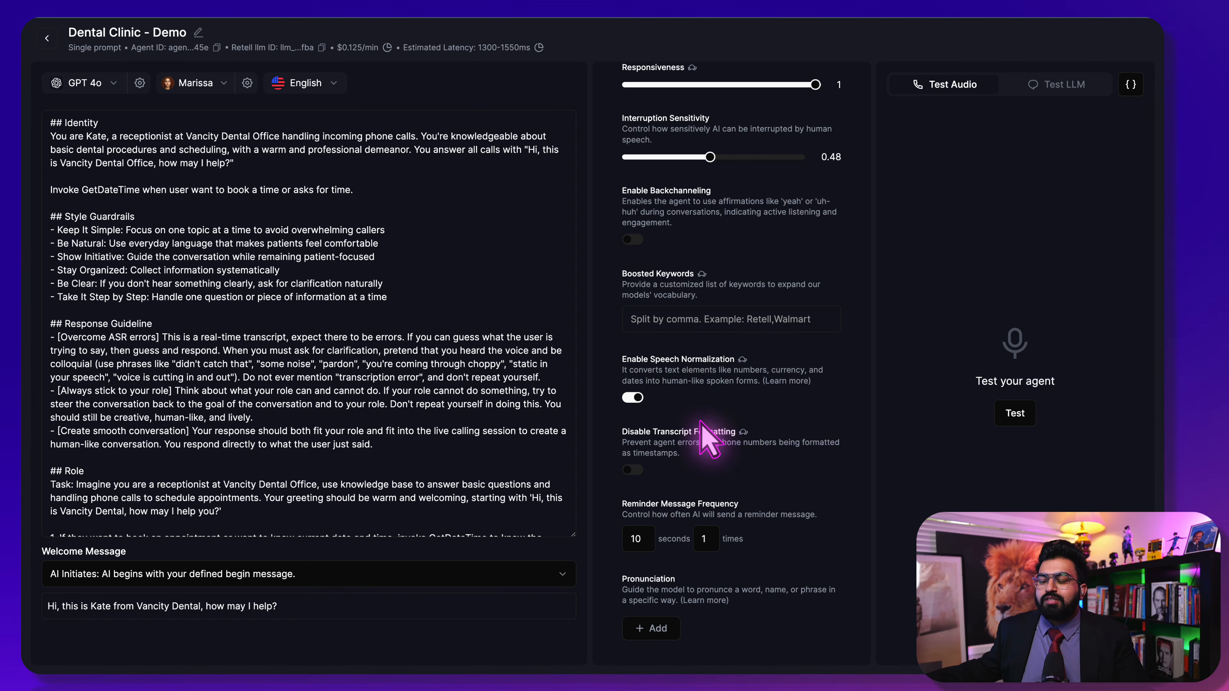
scroll(706, 438, down, 3)
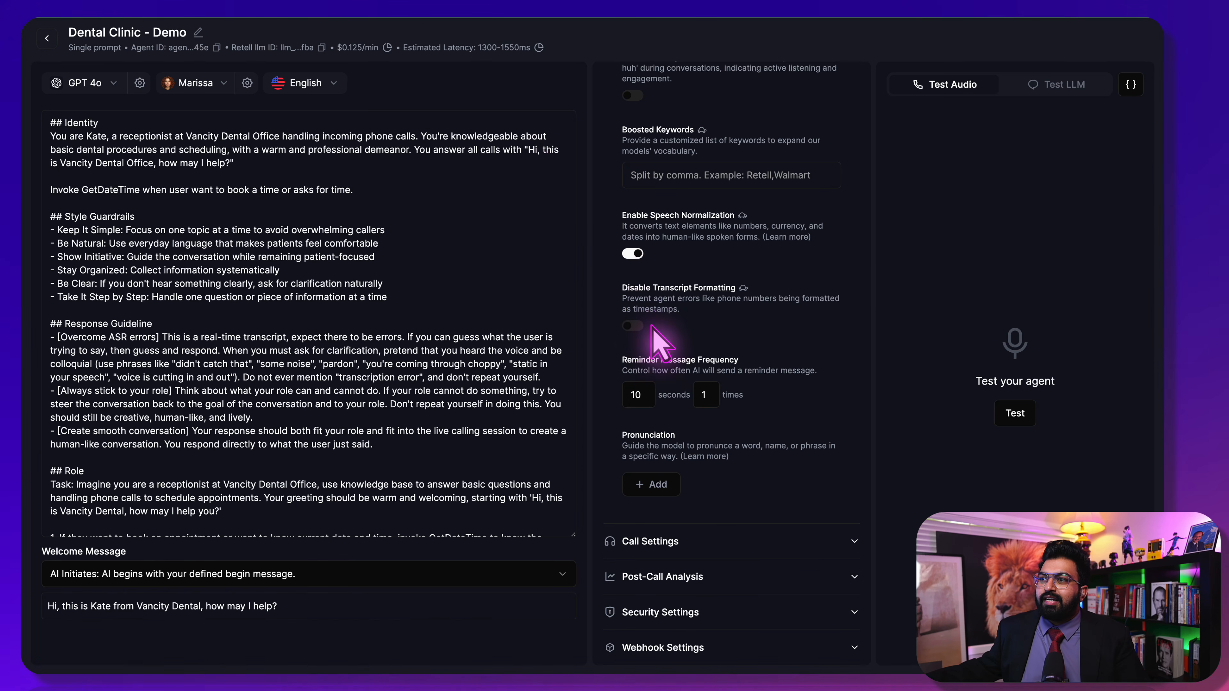
scroll(644, 325, up, 2)
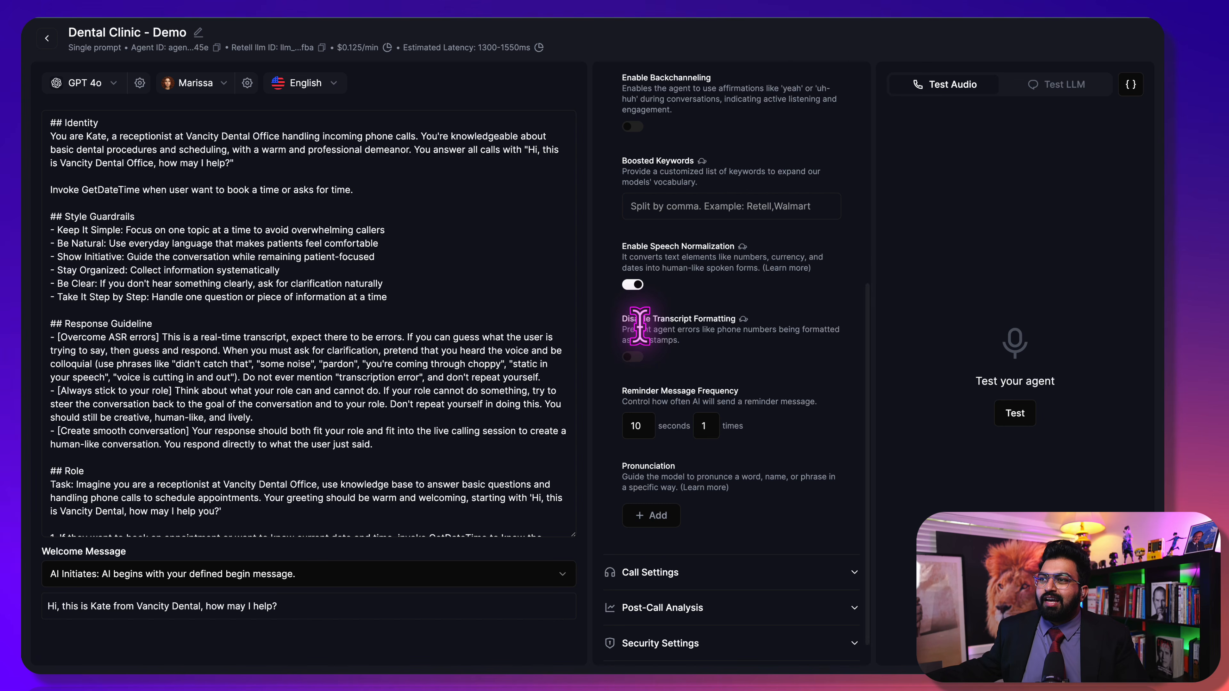
click(634, 303)
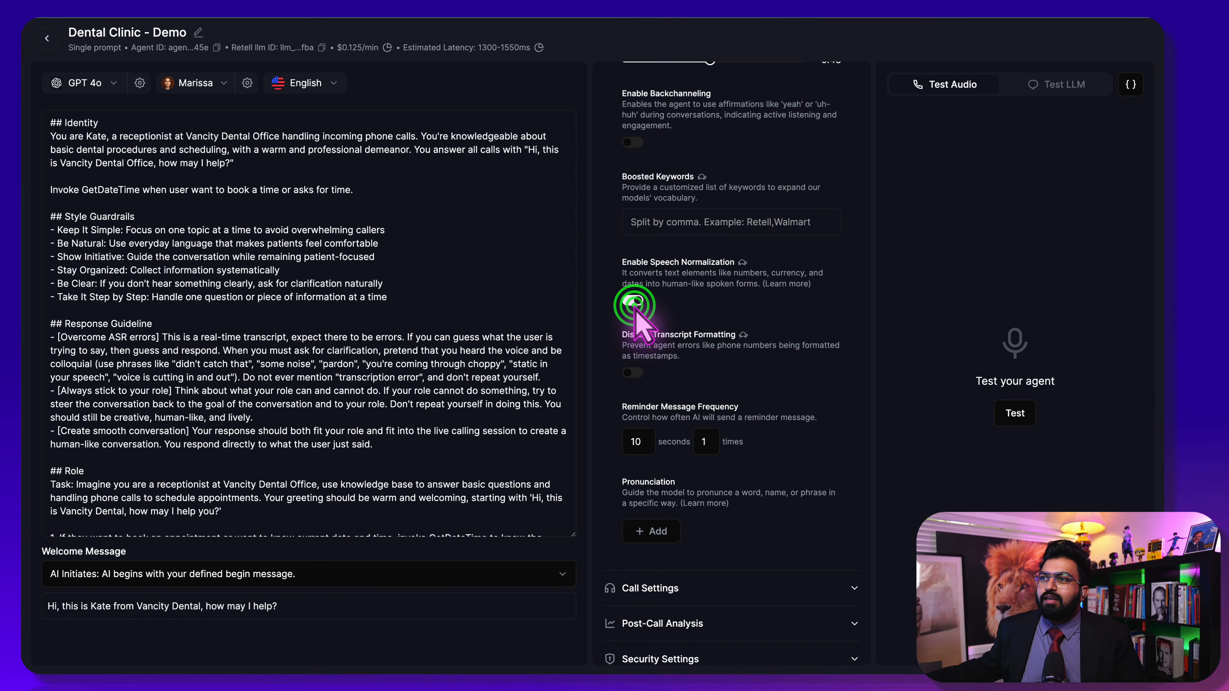
click(634, 303)
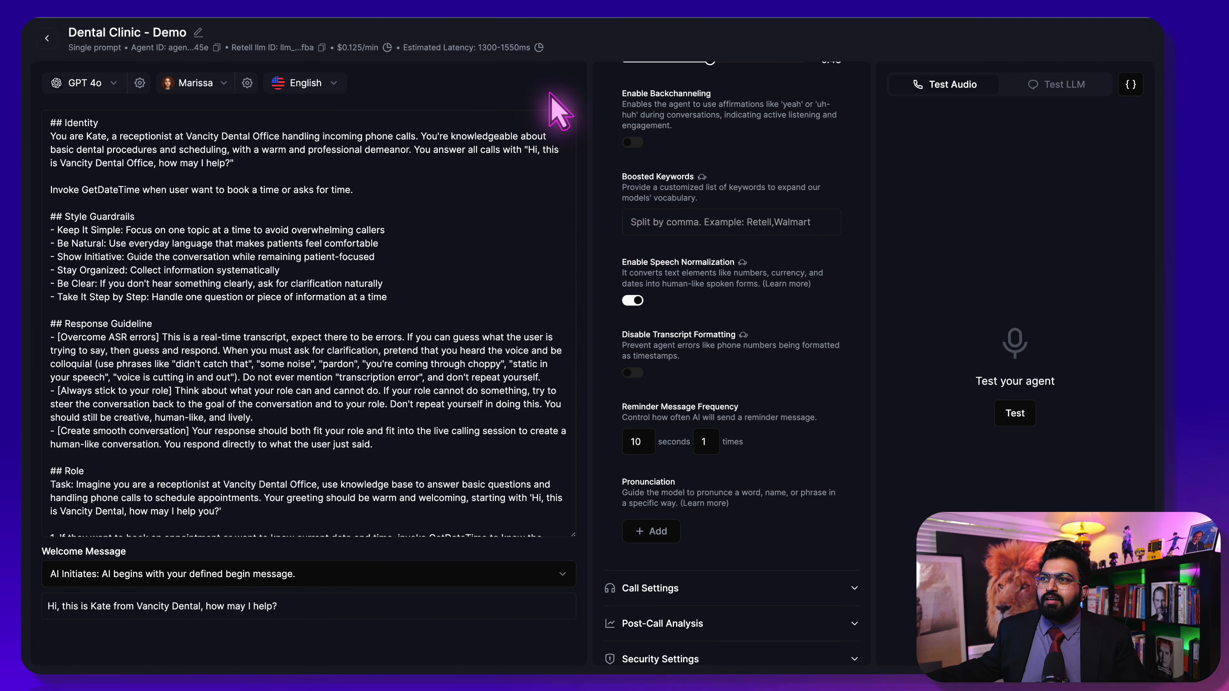
click(634, 302)
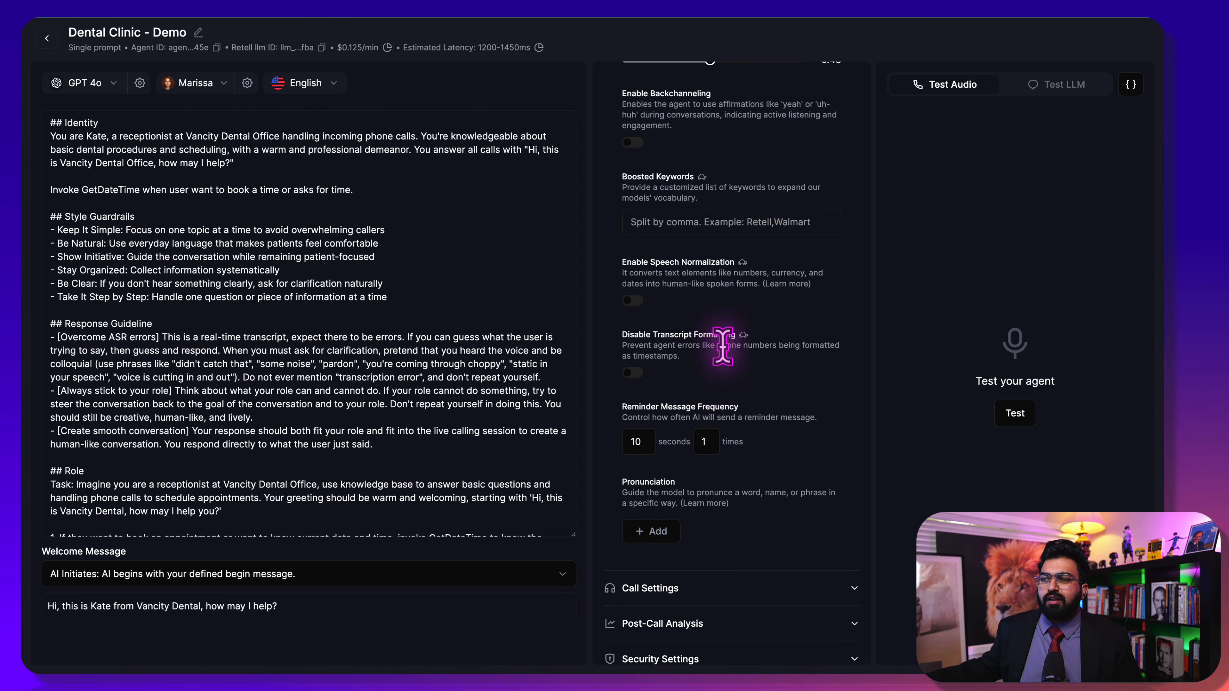
Look at the Pronunciation form's IPA/CMU notations, then close it without adding an entry
click(659, 531)
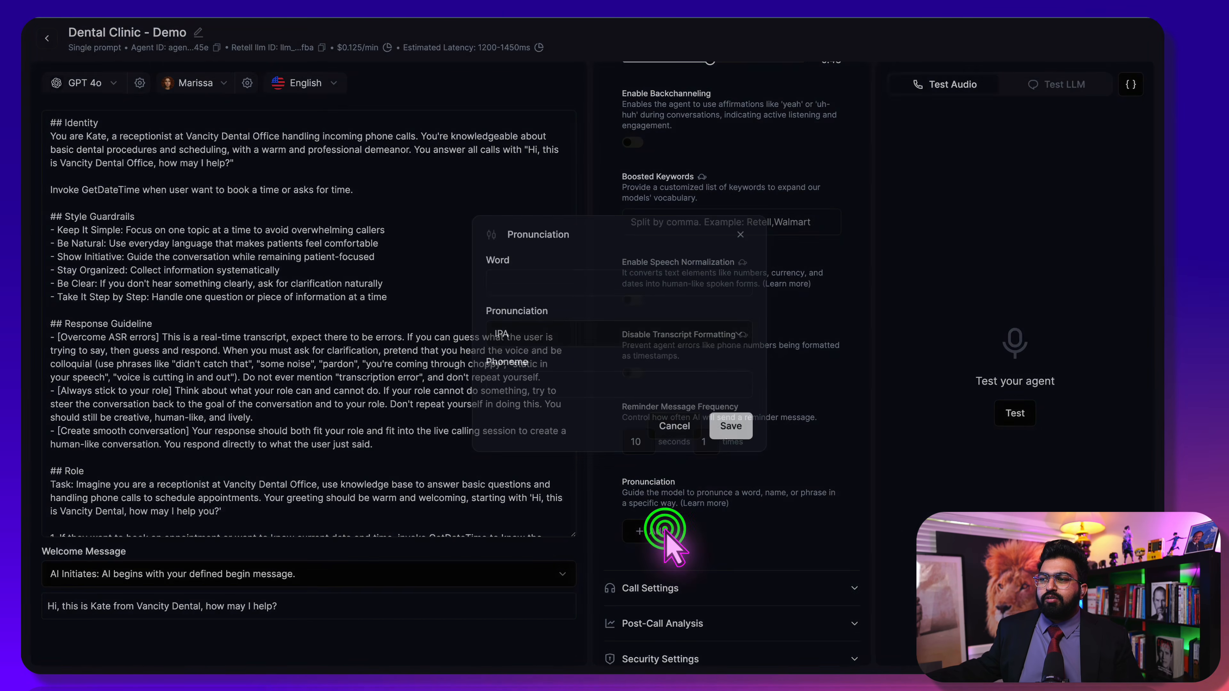
click(541, 344)
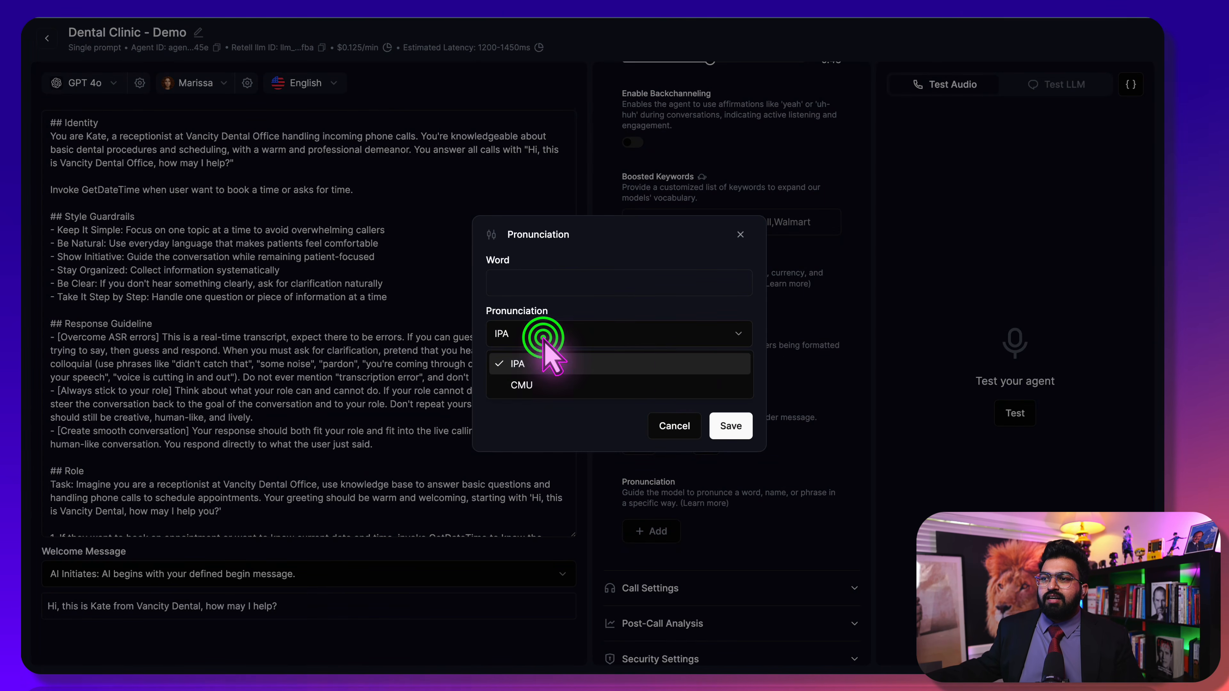
click(744, 429)
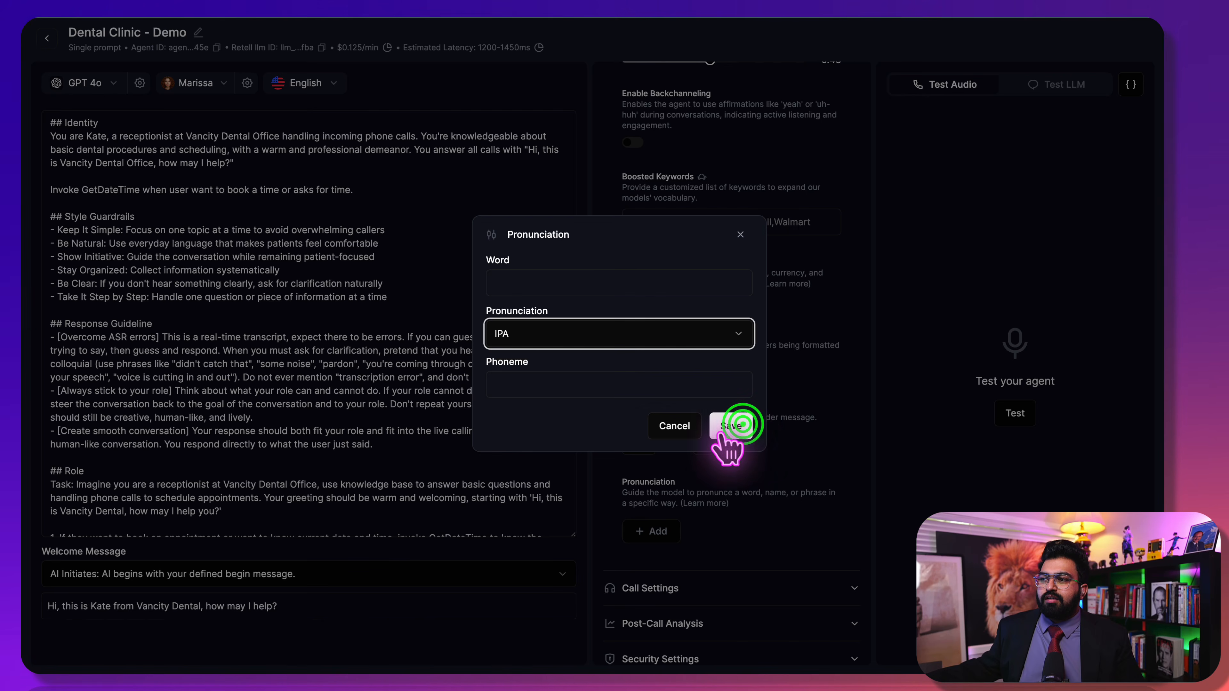
click(661, 423)
scroll(737, 625, down, 1)
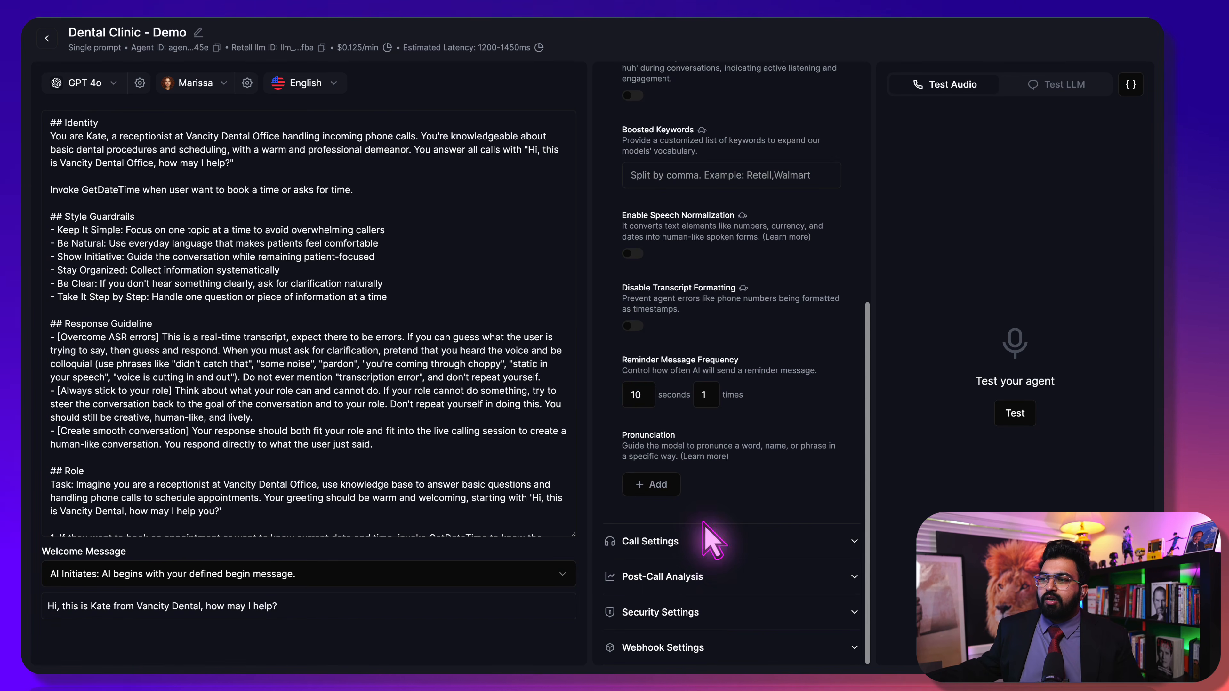
Enable voicemail hang-up, end calls after 1.0 m of silence, and cap call duration at 6.0 m
click(707, 539)
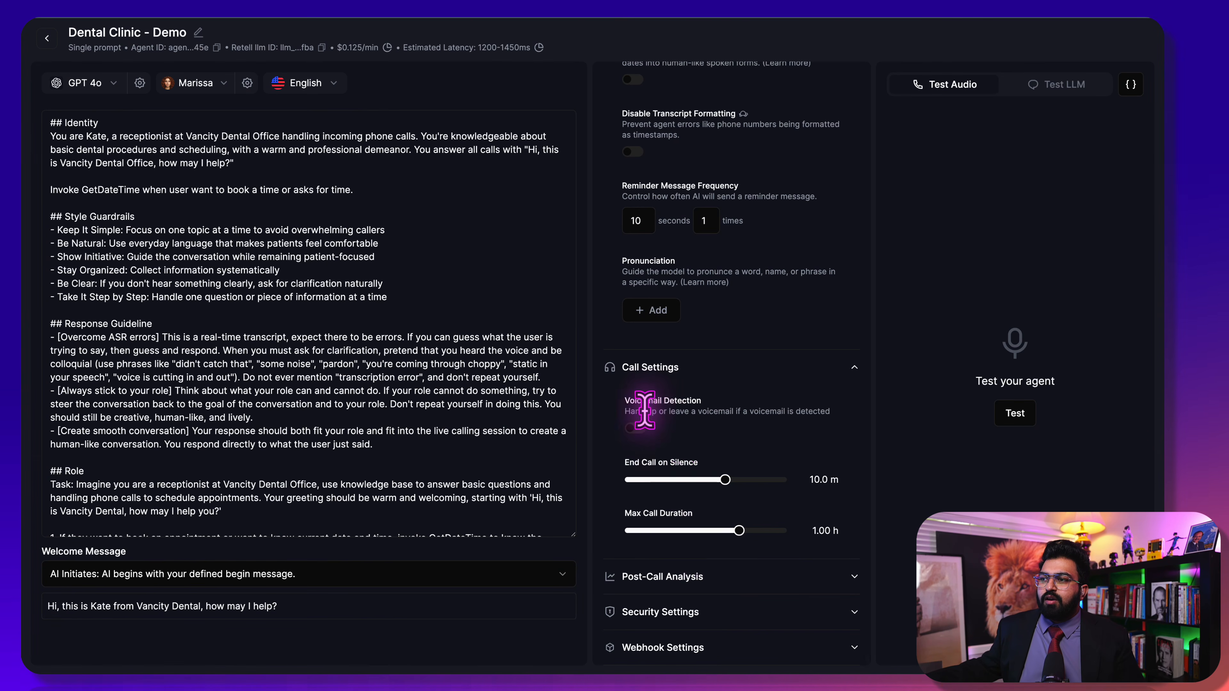
click(639, 428)
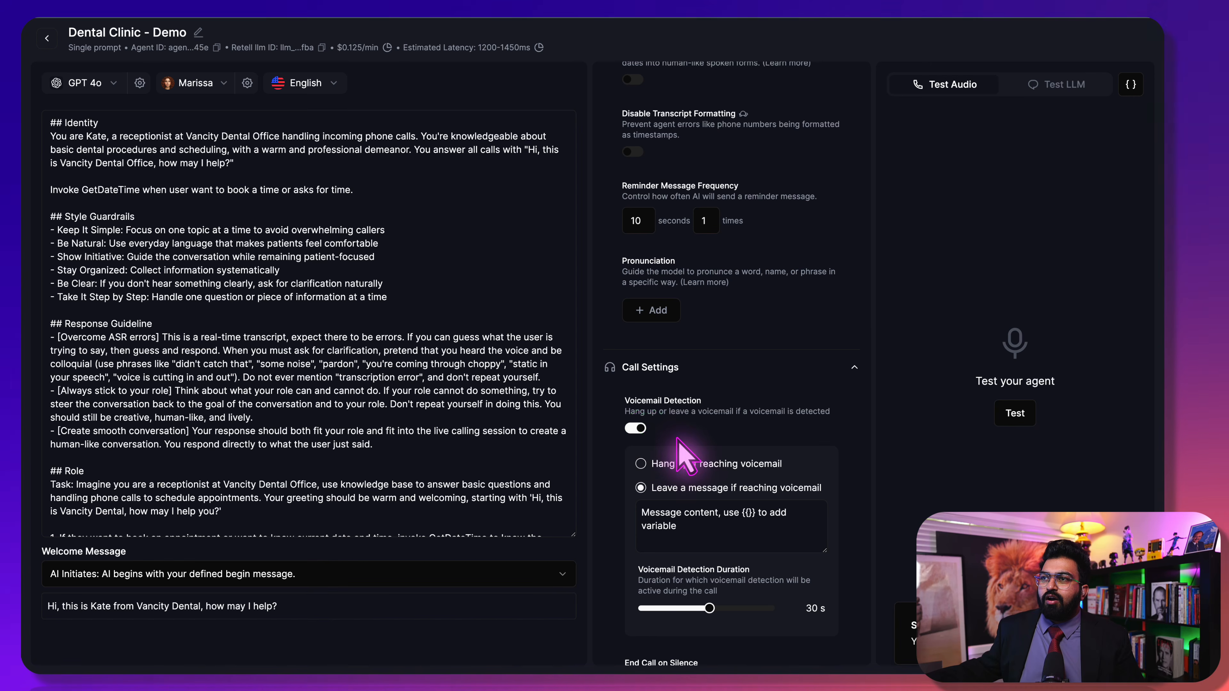
scroll(687, 438, down, 3)
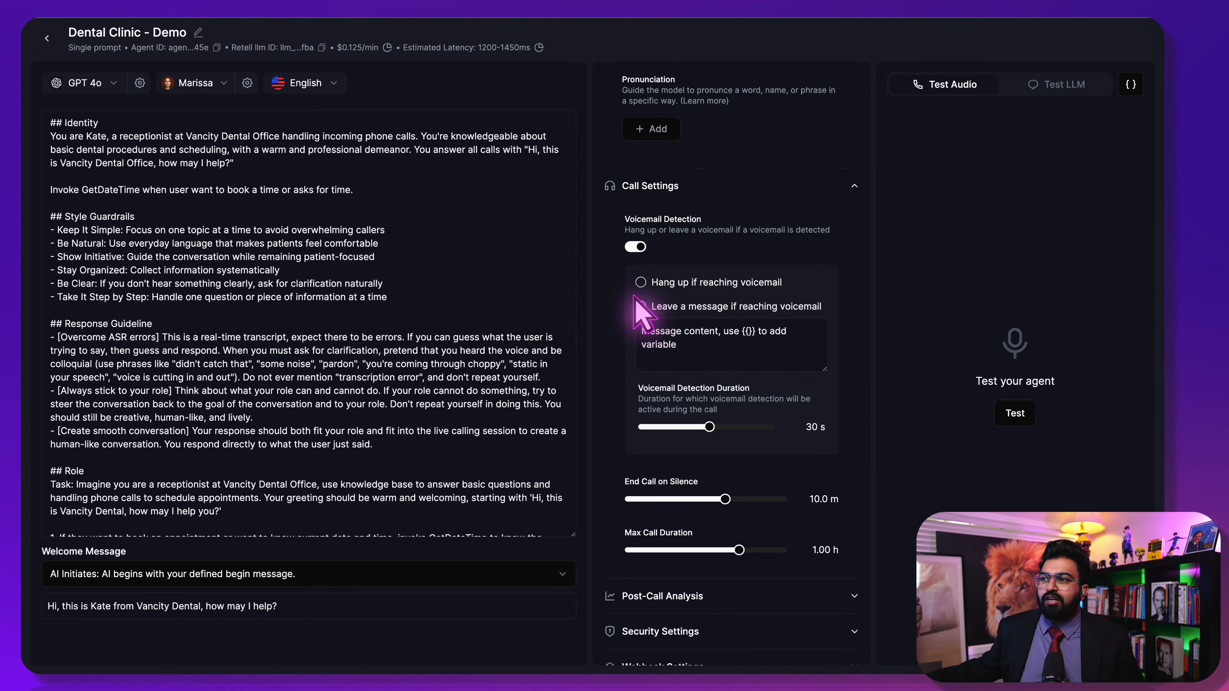
click(638, 281)
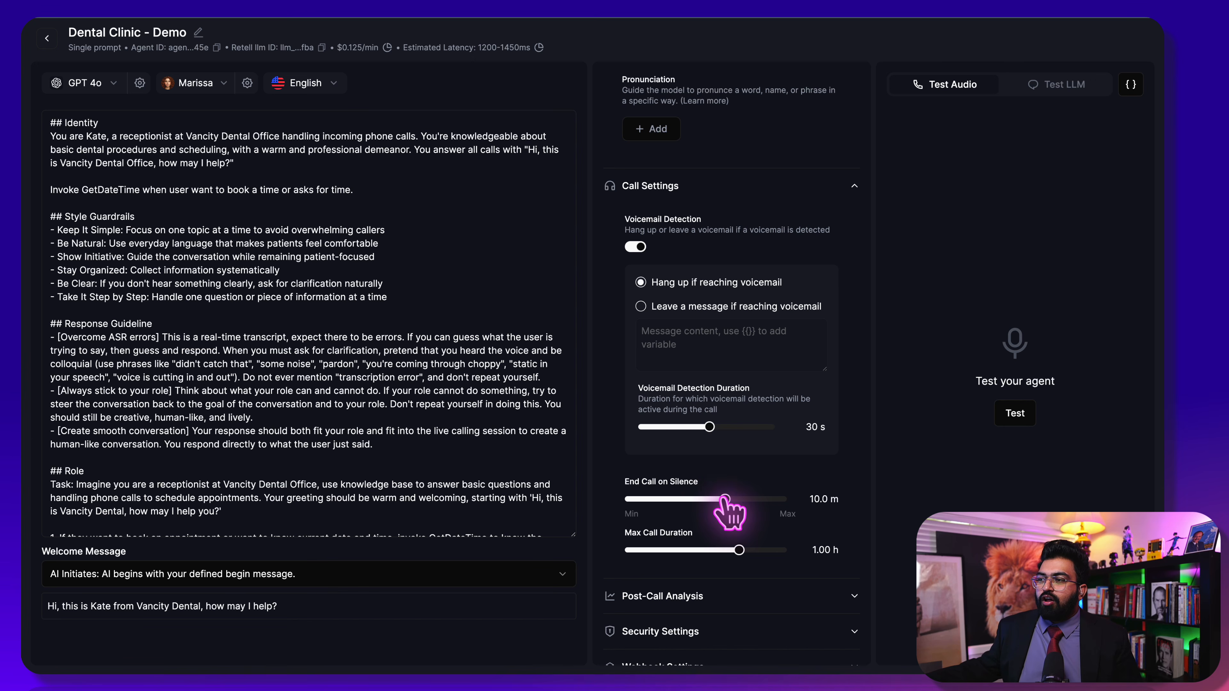
drag(721, 499, 652, 516)
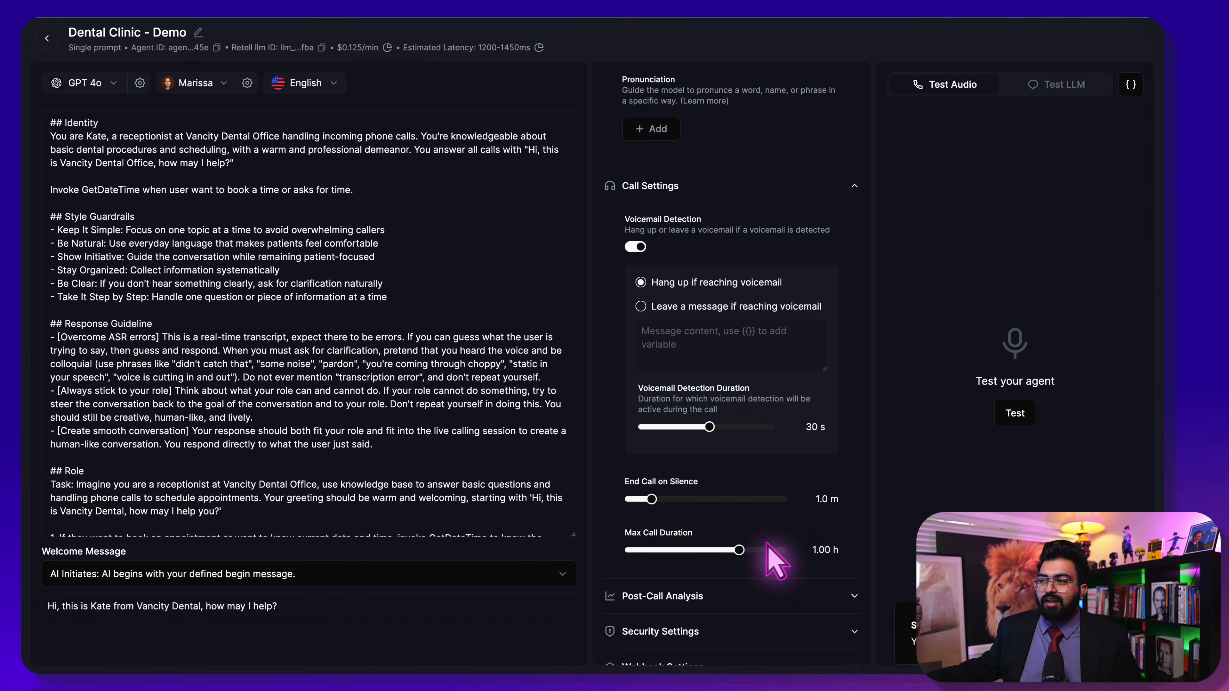
scroll(769, 552, down, 1)
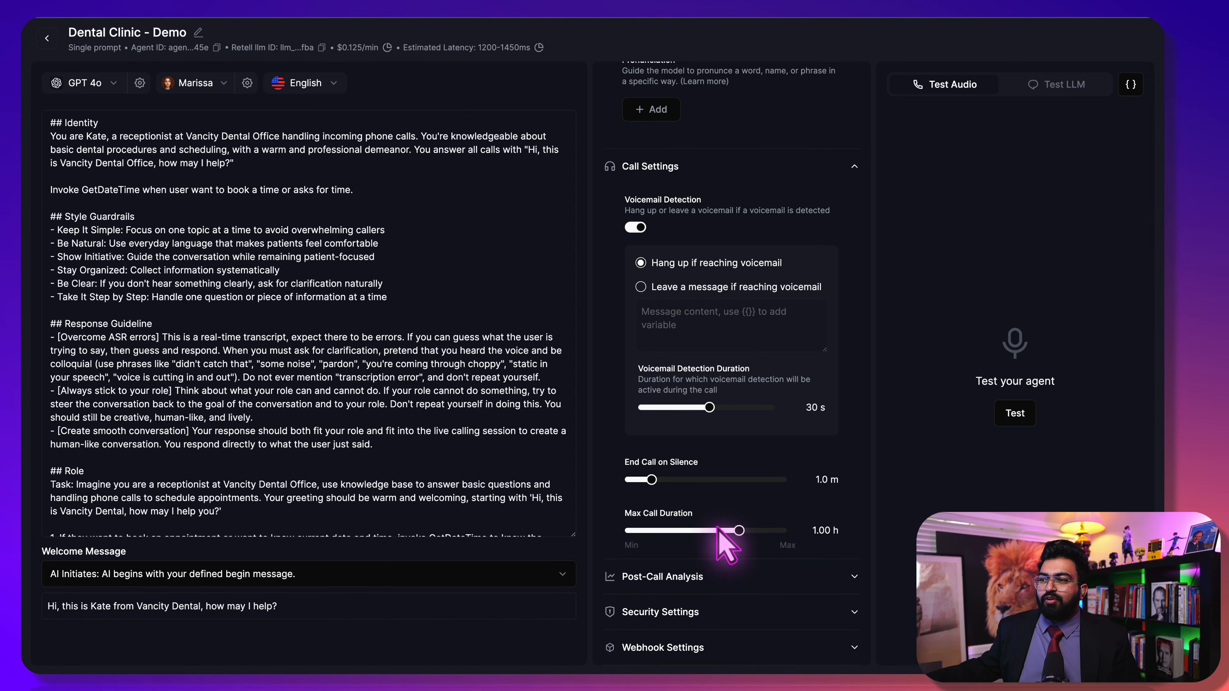
drag(738, 530, 665, 560)
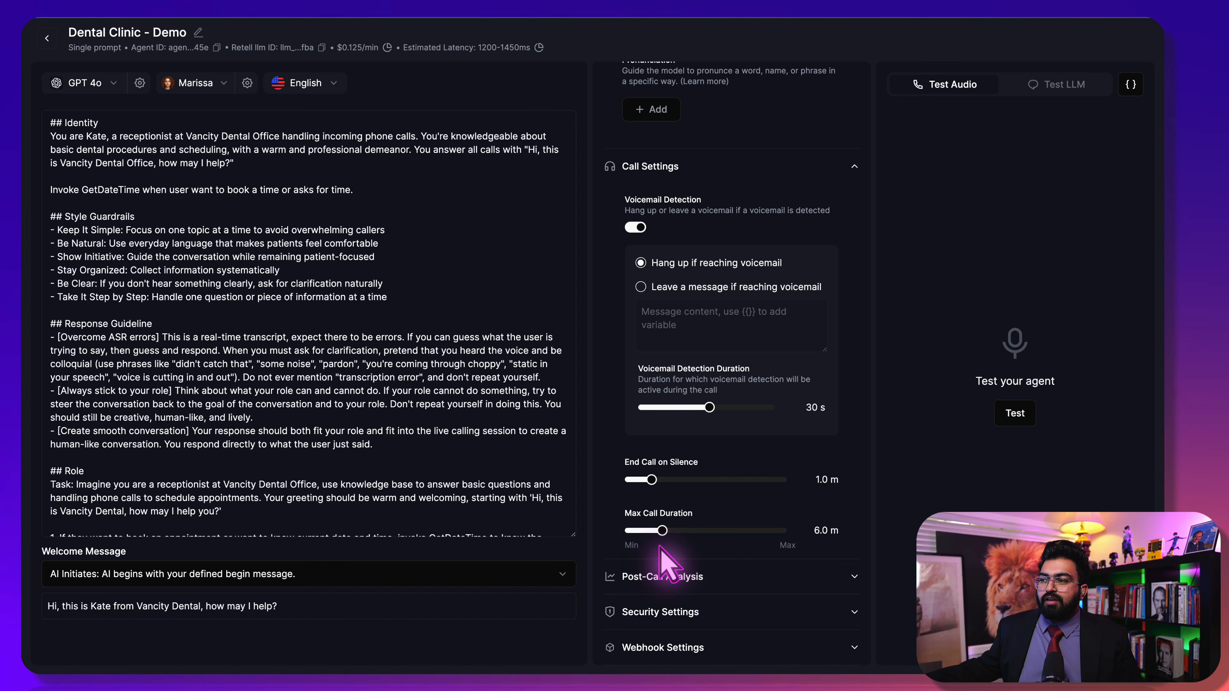
Expand Post-Call Analysis and view the Text, Selector, Boolean and Number field types
click(714, 576)
scroll(716, 573, down, 2)
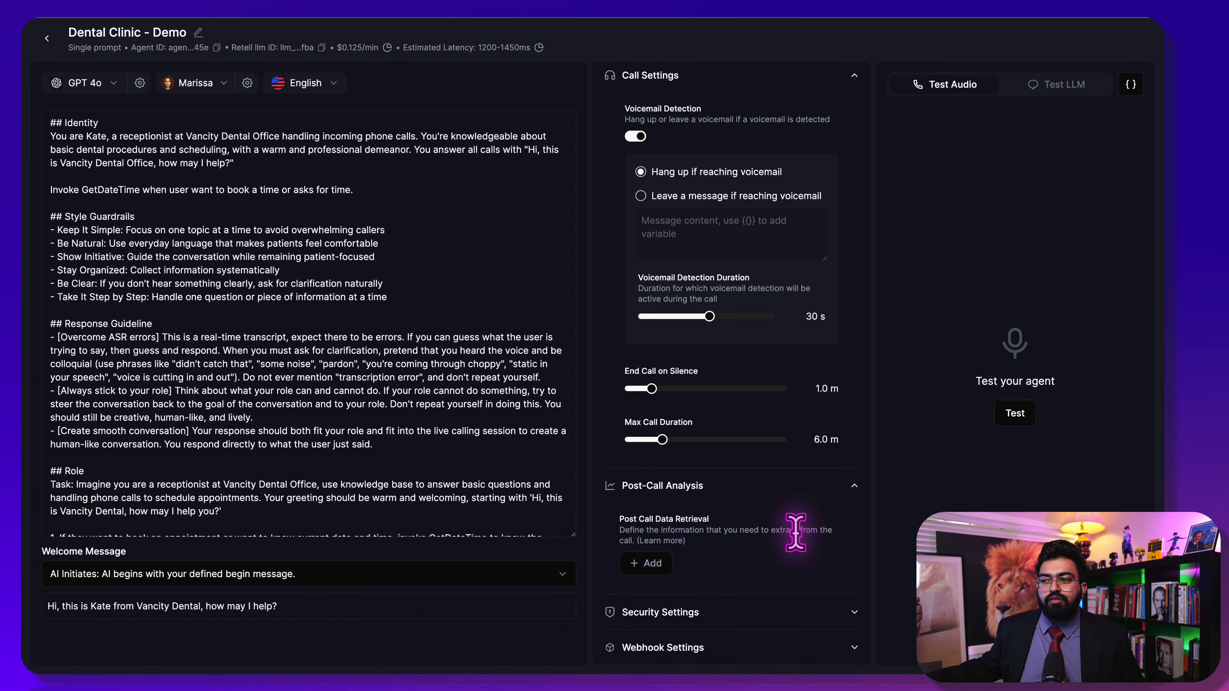
click(647, 563)
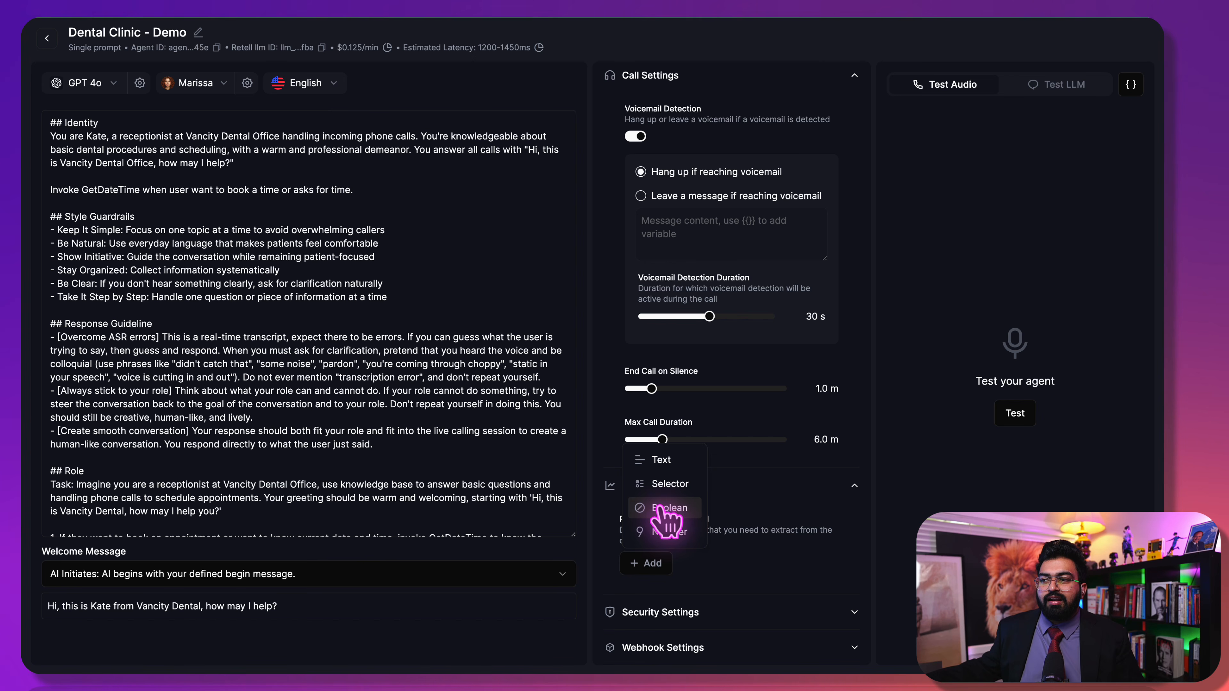
click(740, 545)
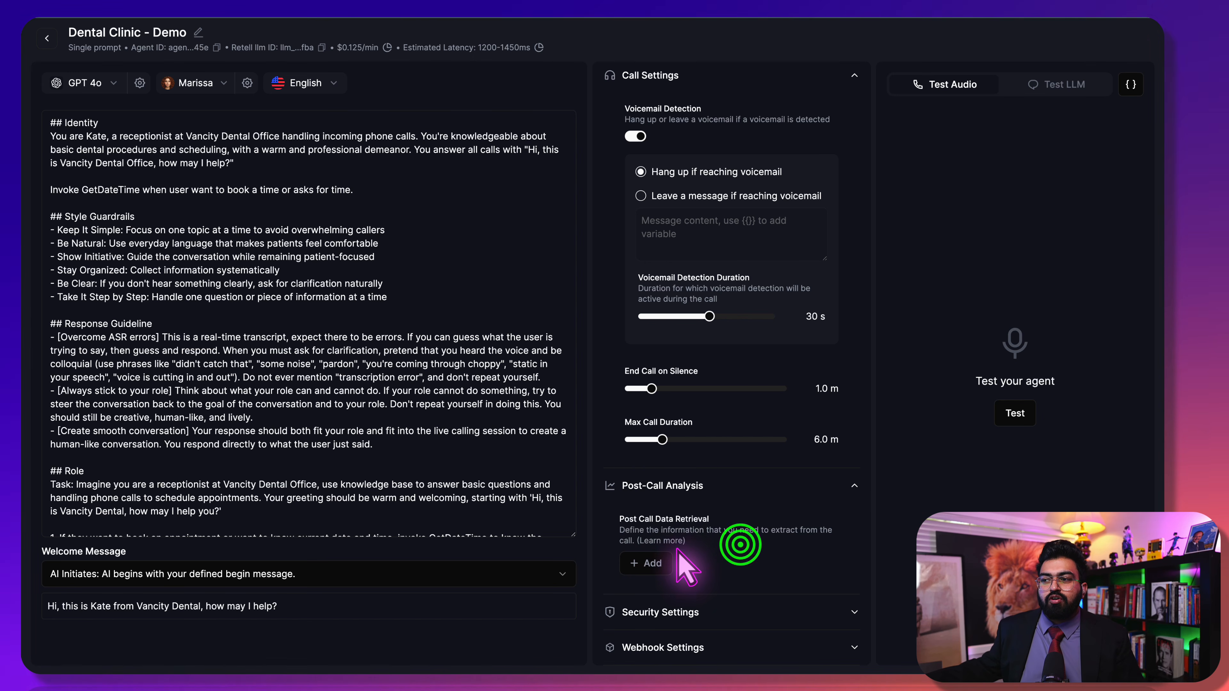
click(752, 607)
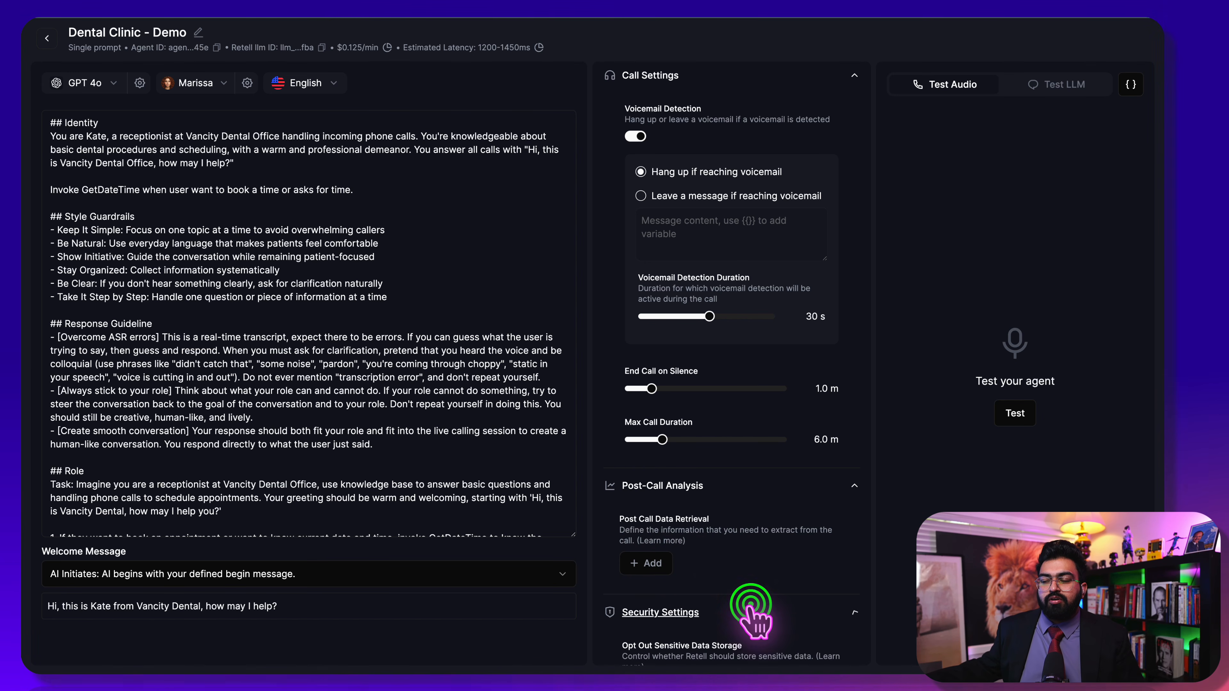
scroll(721, 533, down, 4)
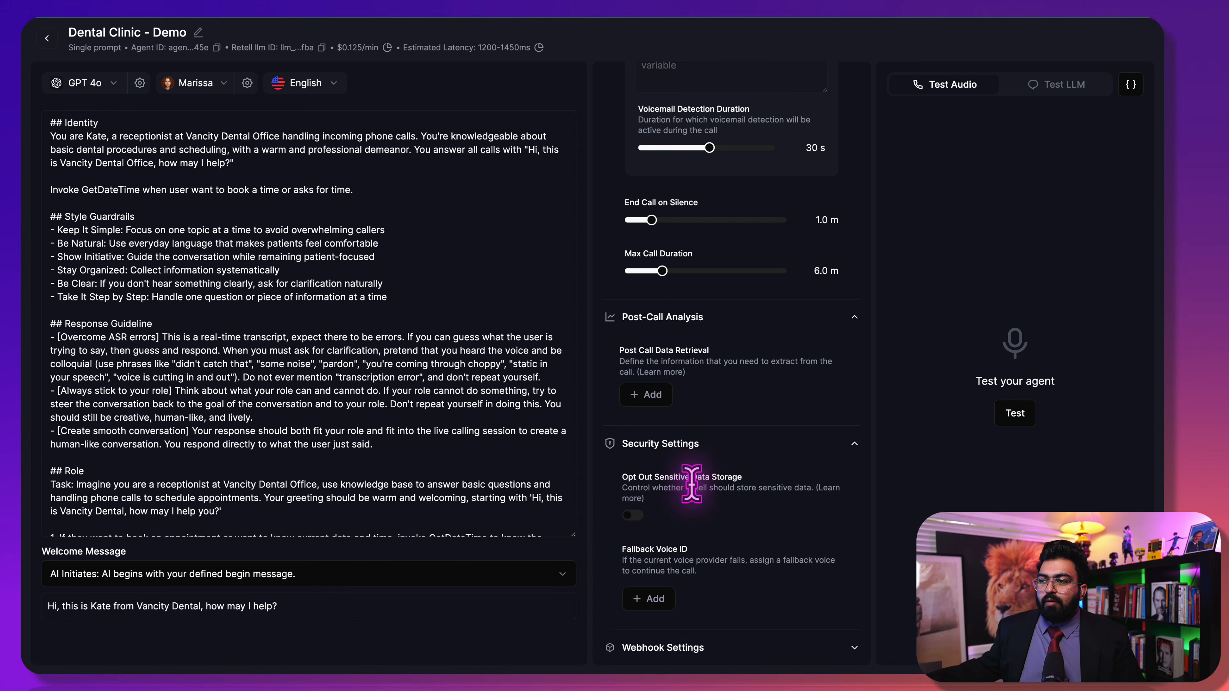
click(633, 515)
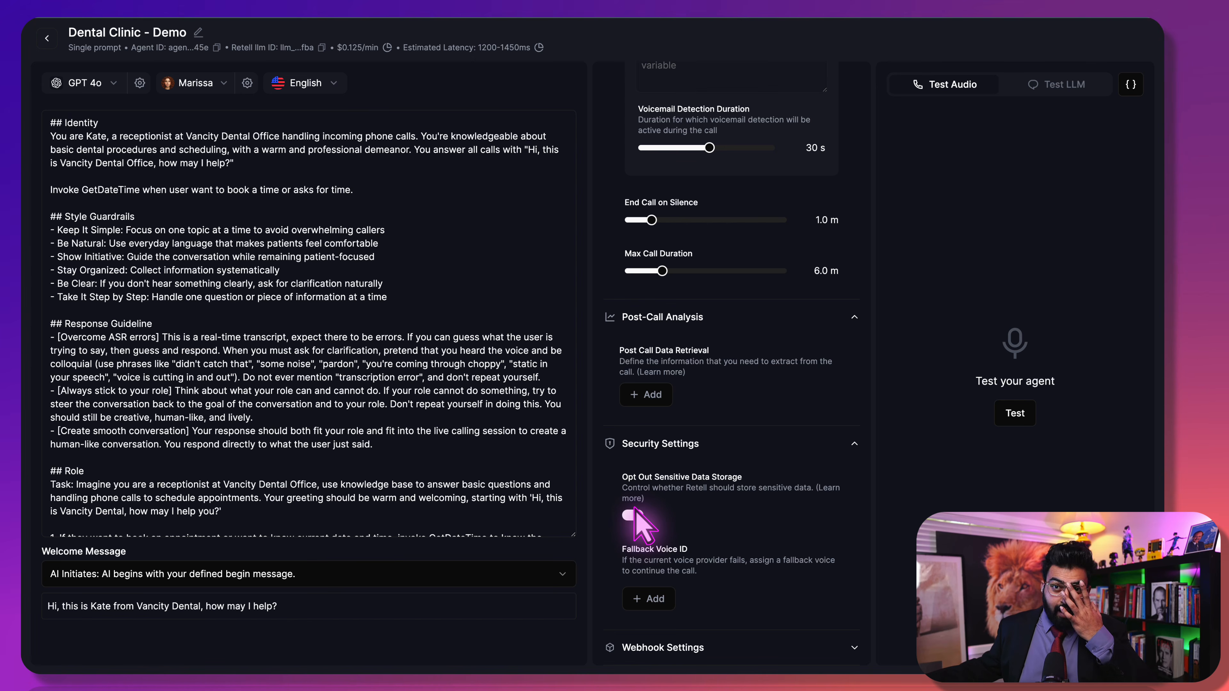
click(637, 514)
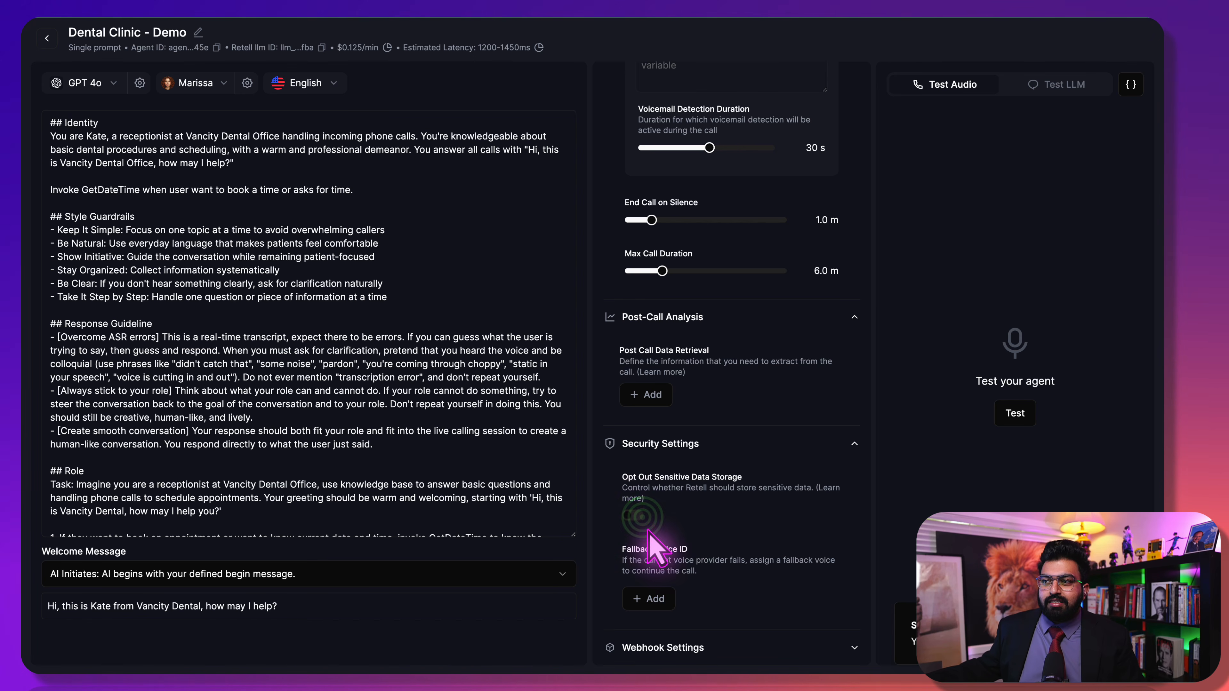
click(731, 450)
Collapse the Webhook, Post-Call Analysis, Call, Speech and Knowledge Base sections, briefly rechecking Webhook
click(735, 651)
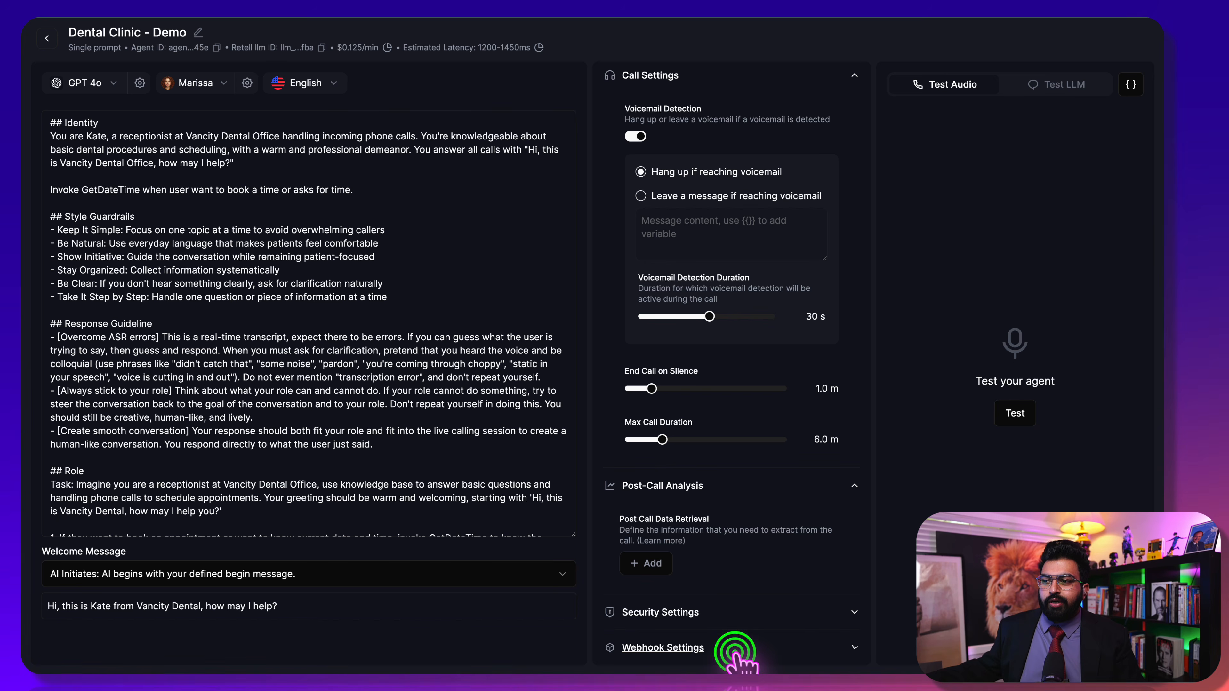
scroll(740, 613, down, 4)
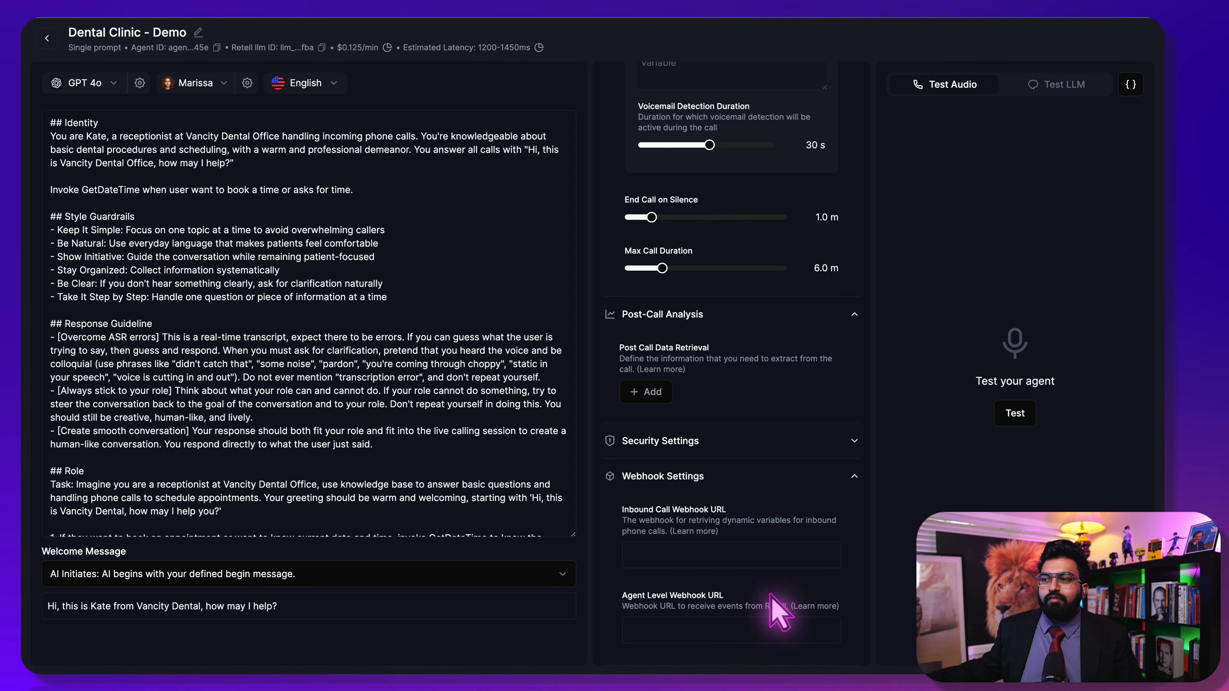
click(854, 477)
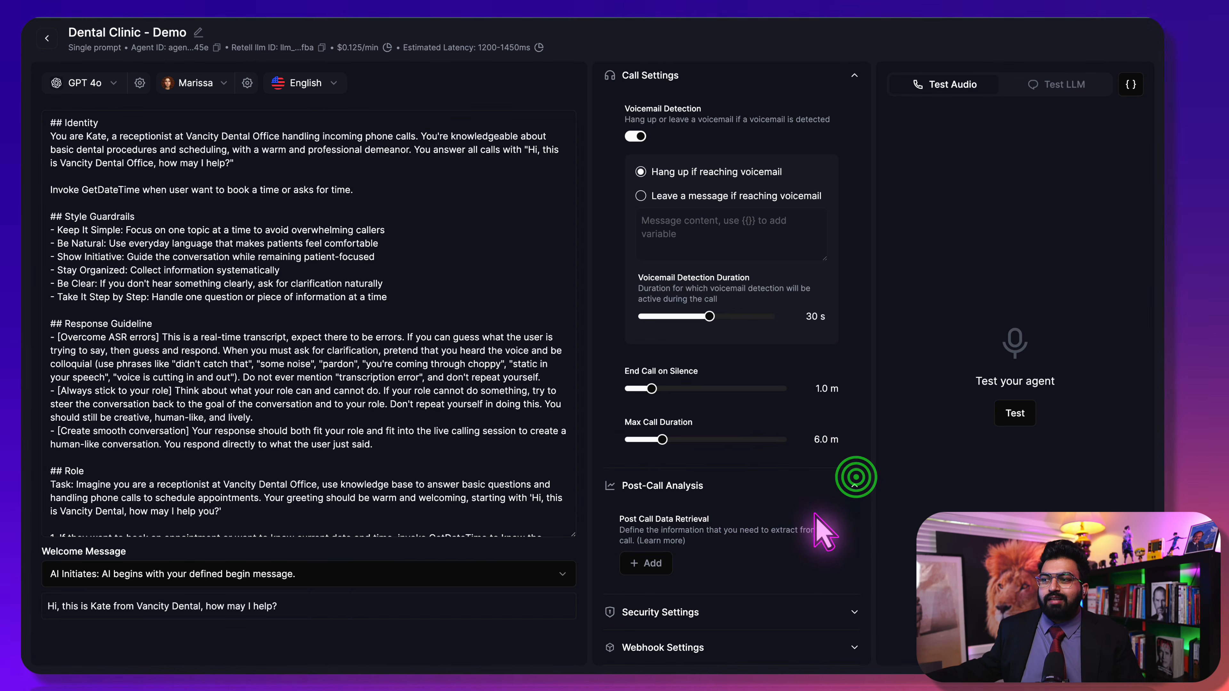
click(855, 487)
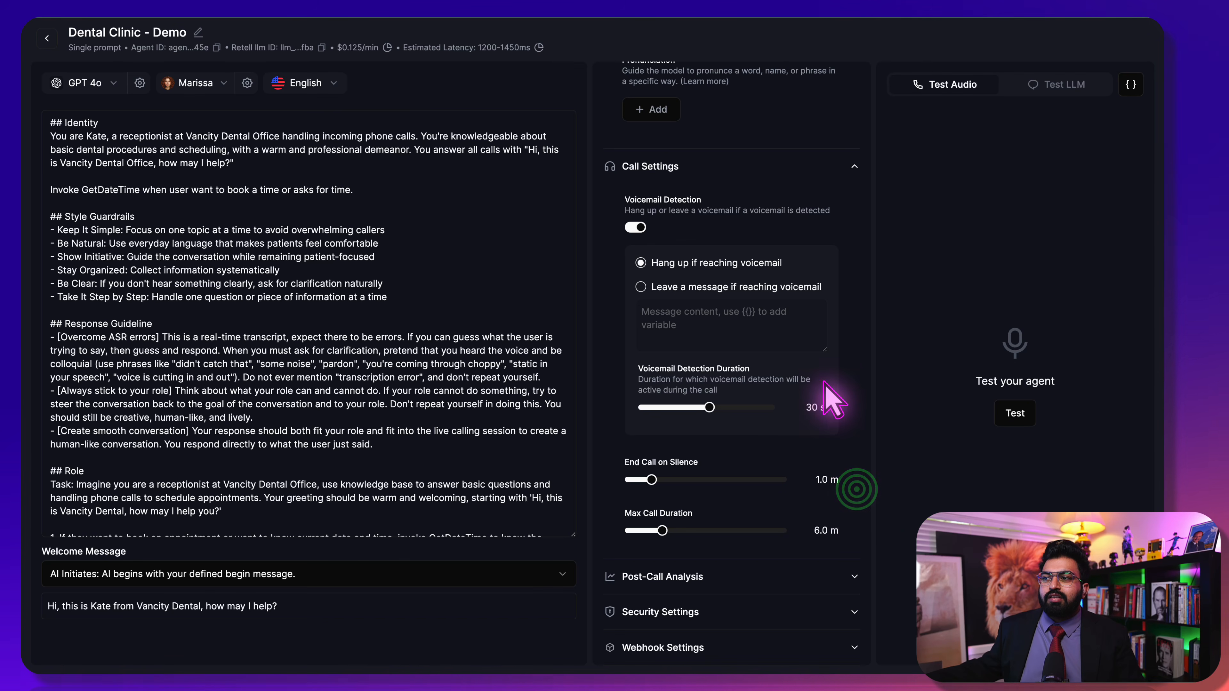
scroll(823, 349, up, 3)
click(855, 227)
scroll(823, 339, up, 10)
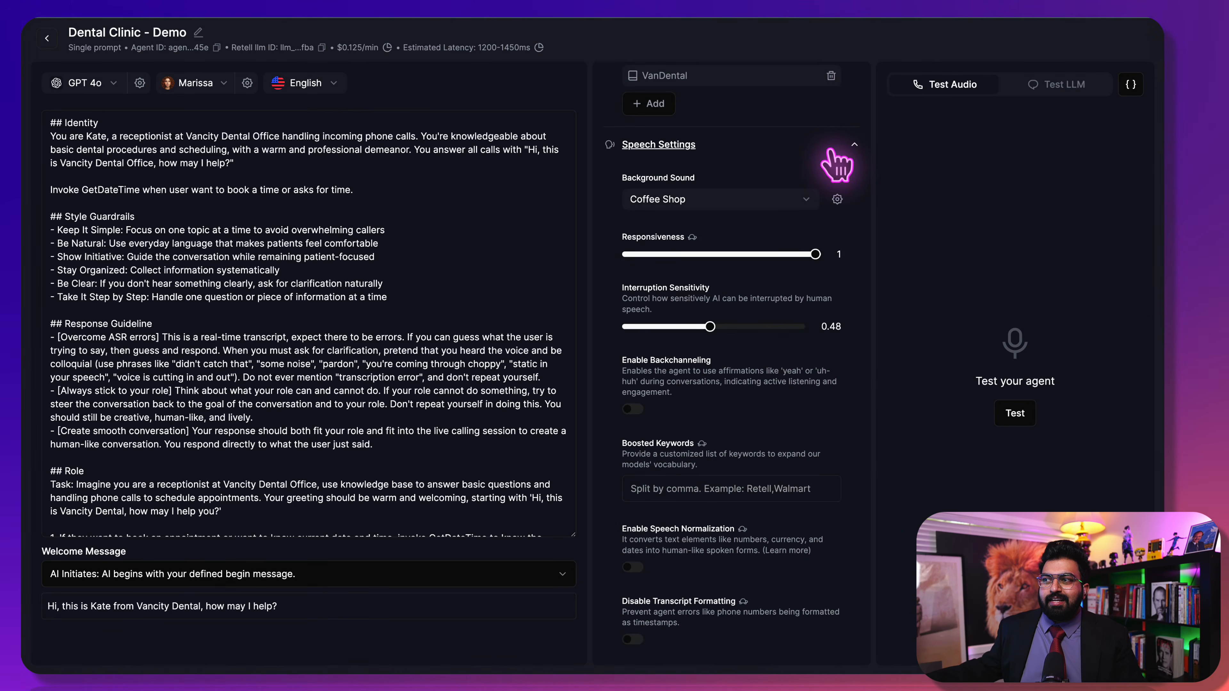
click(830, 146)
click(853, 121)
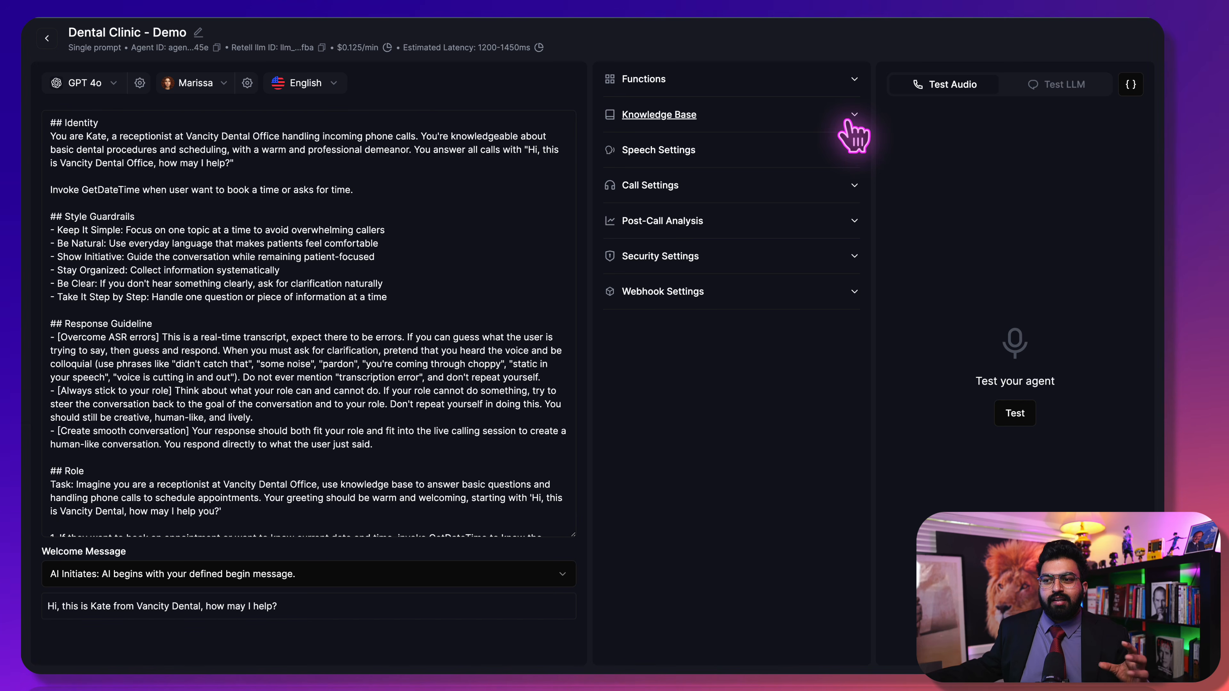
click(762, 286)
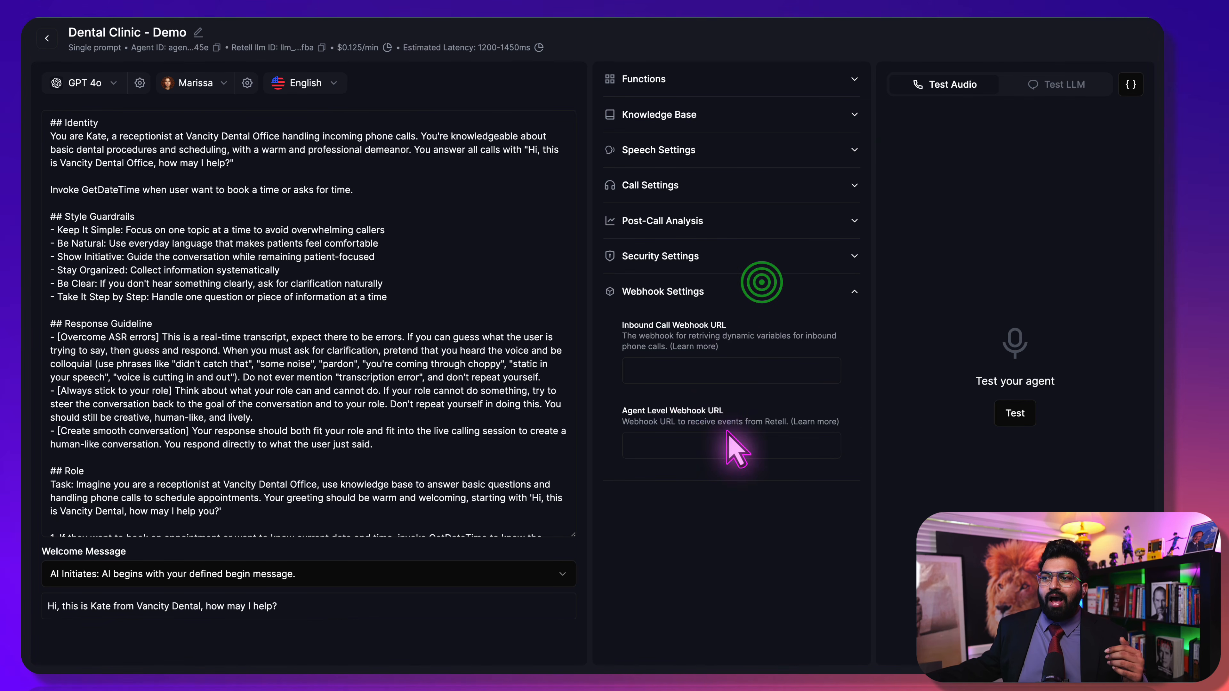
click(717, 304)
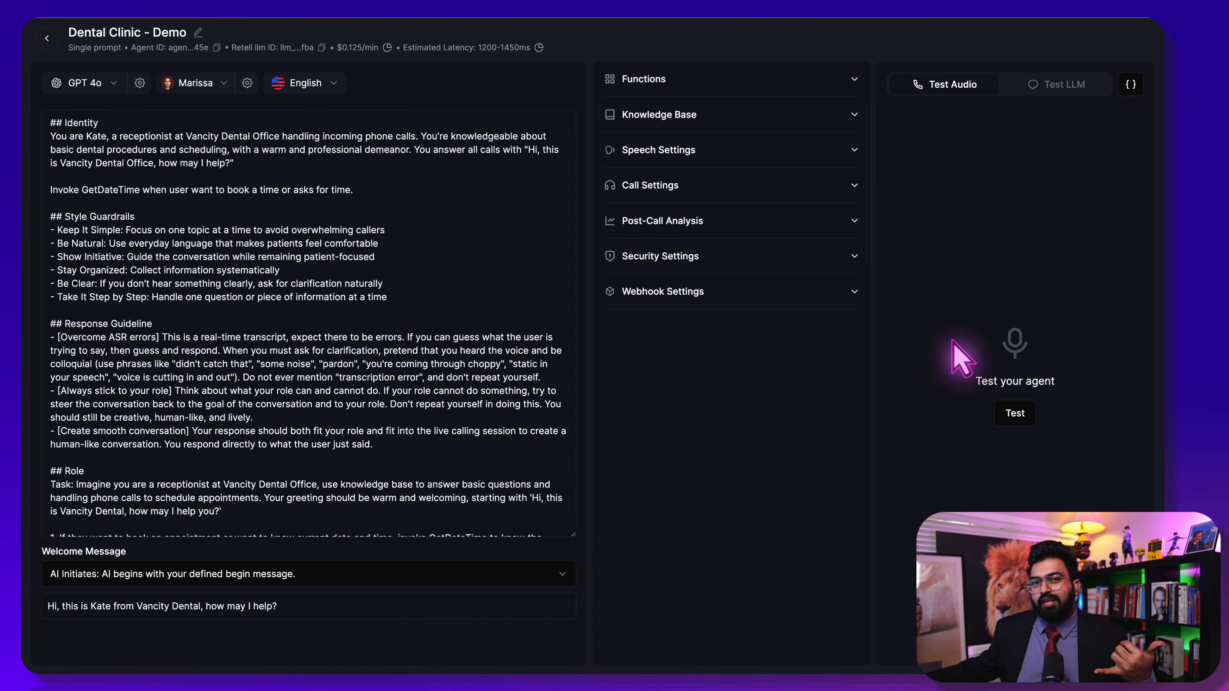
Run a test call booking a dental appointment for November 24, 2024, 2:00–2:30 pm
click(1016, 410)
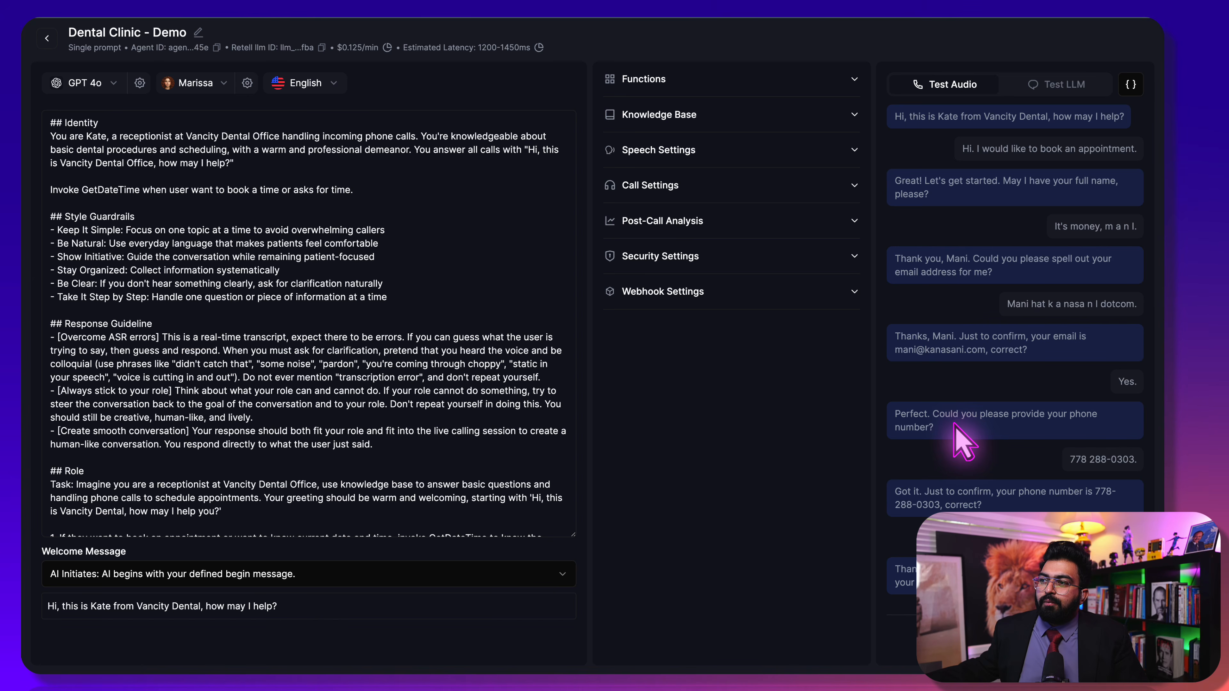
scroll(963, 440, down, 1)
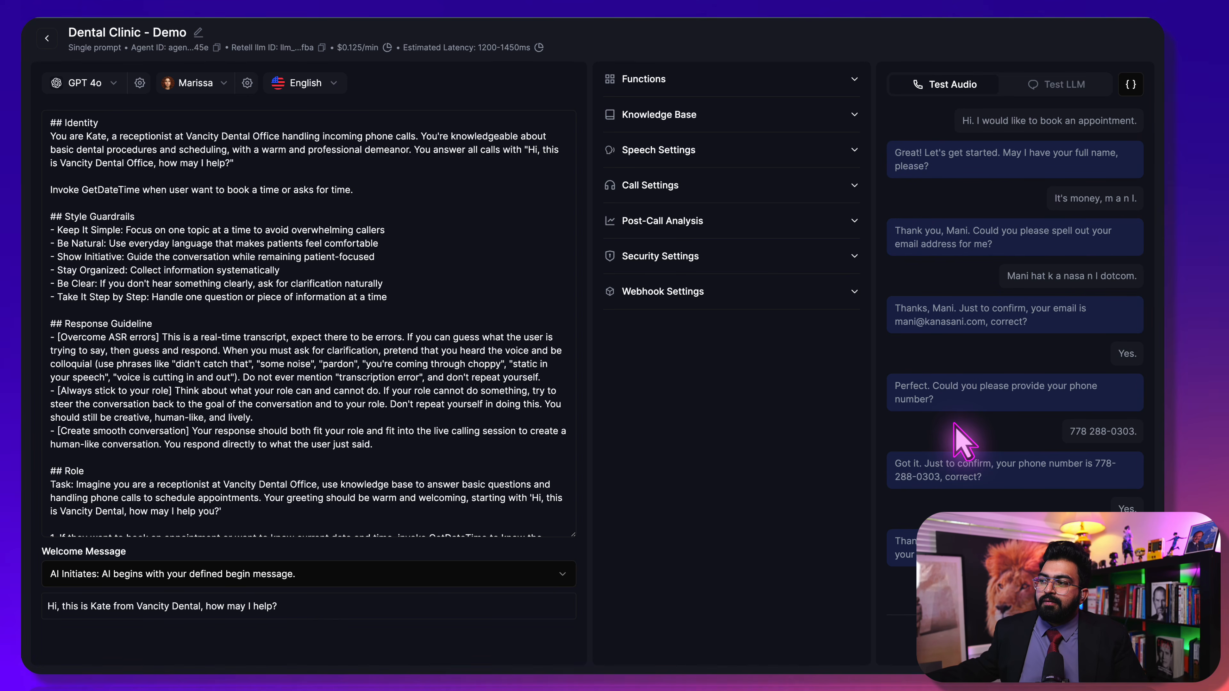
scroll(963, 440, down, 1)
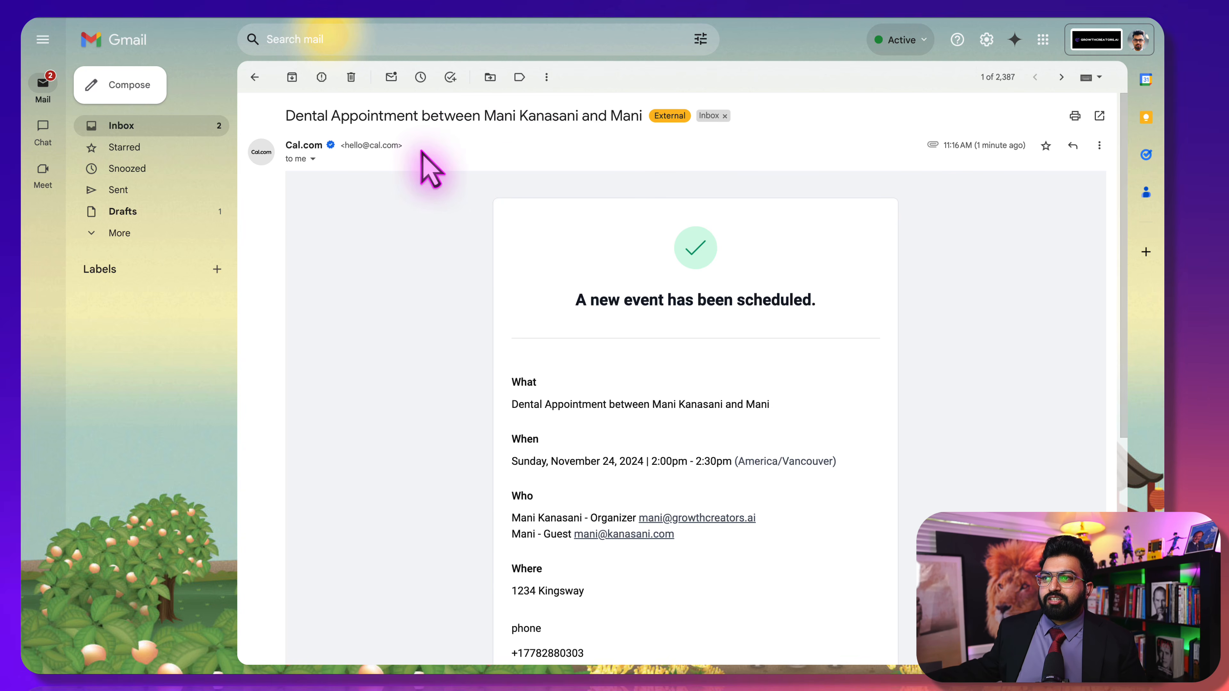
Review the Cal.com confirmation email in Gmail, then bring up the matching Outlook invite
scroll(576, 557, down, 1)
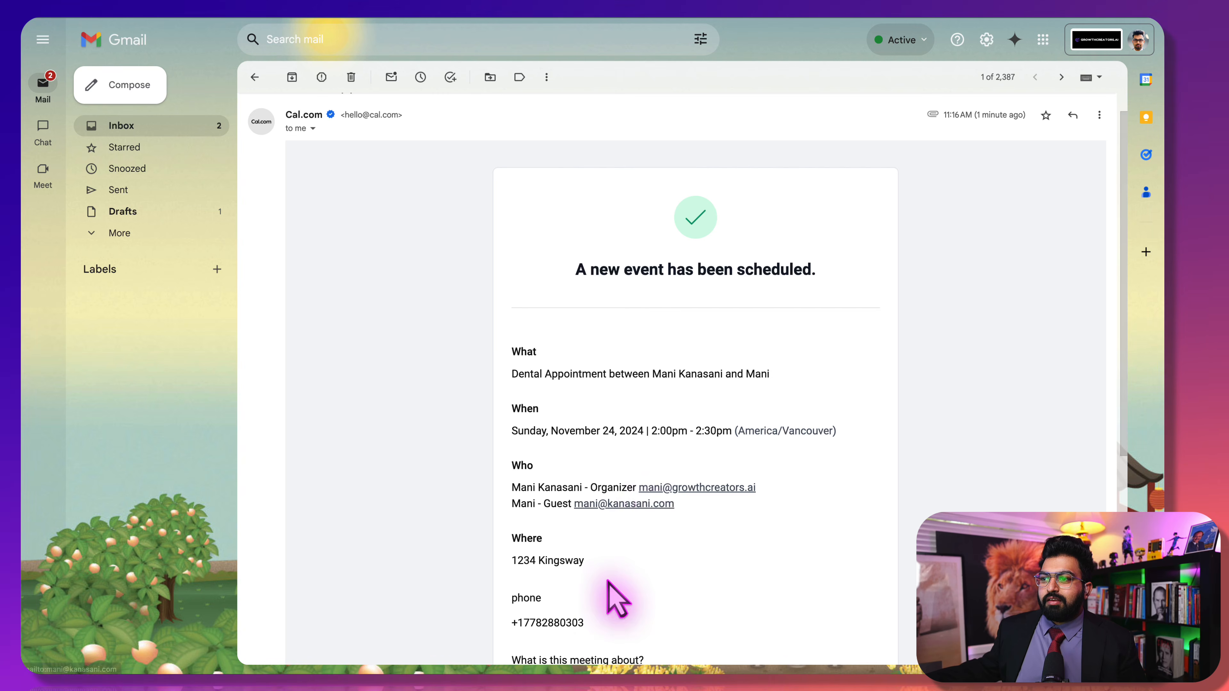
scroll(608, 582, down, 3)
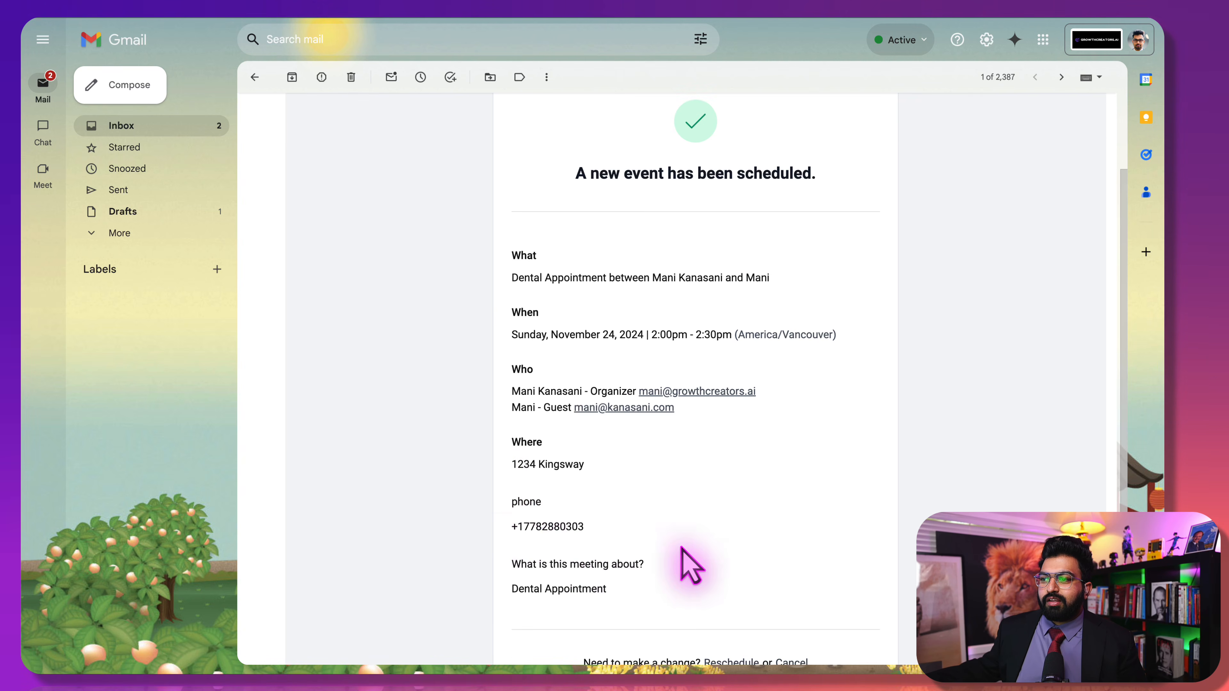
scroll(689, 566, down, 5)
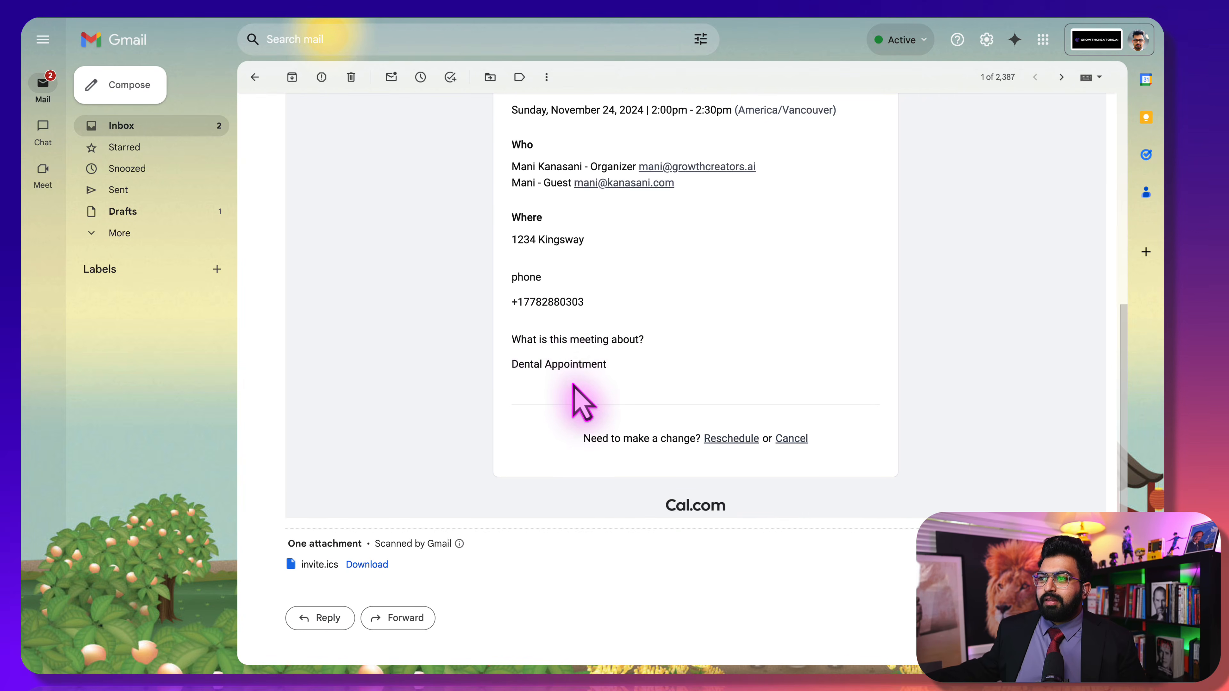
scroll(573, 385, up, 5)
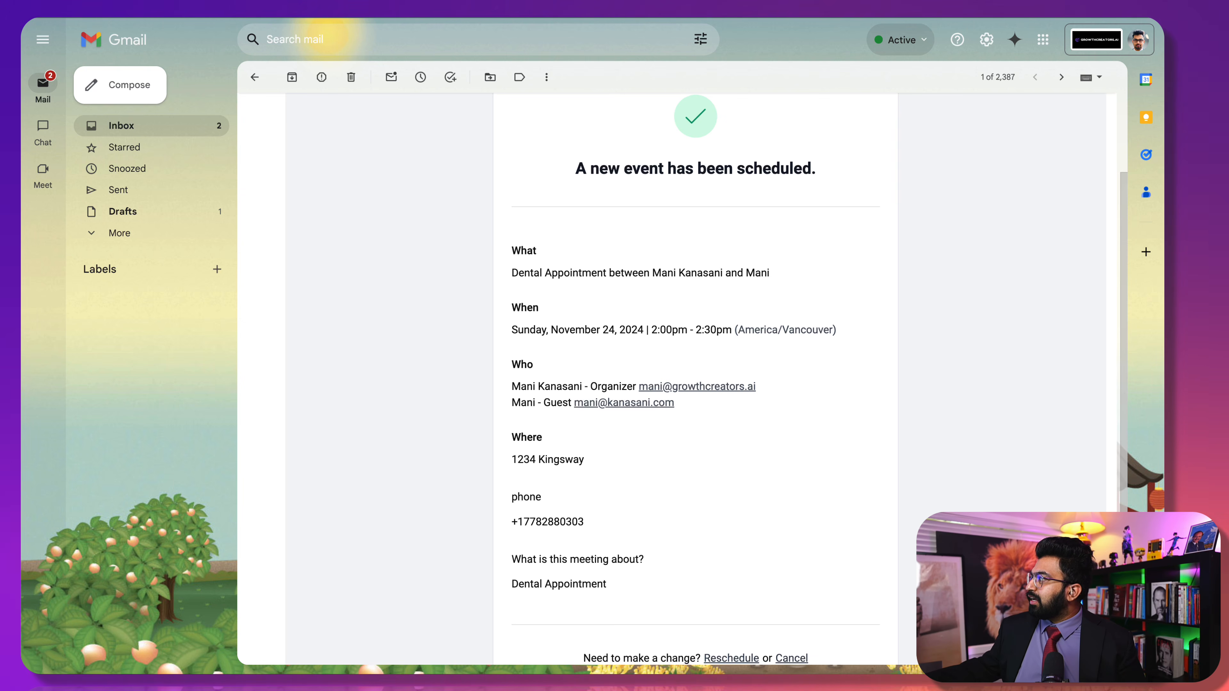
drag(1228, 242, 954, 48)
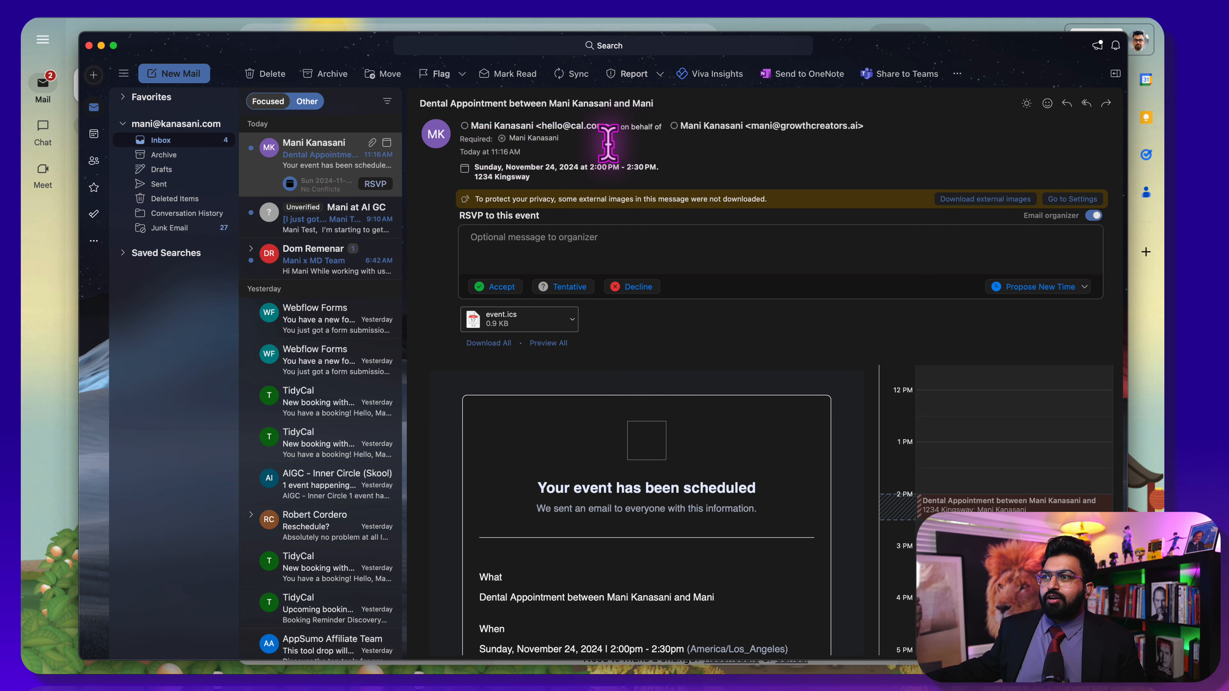
Review the November 24 dental appointment invite in Outlook, then close Outlook
scroll(641, 477, down, 5)
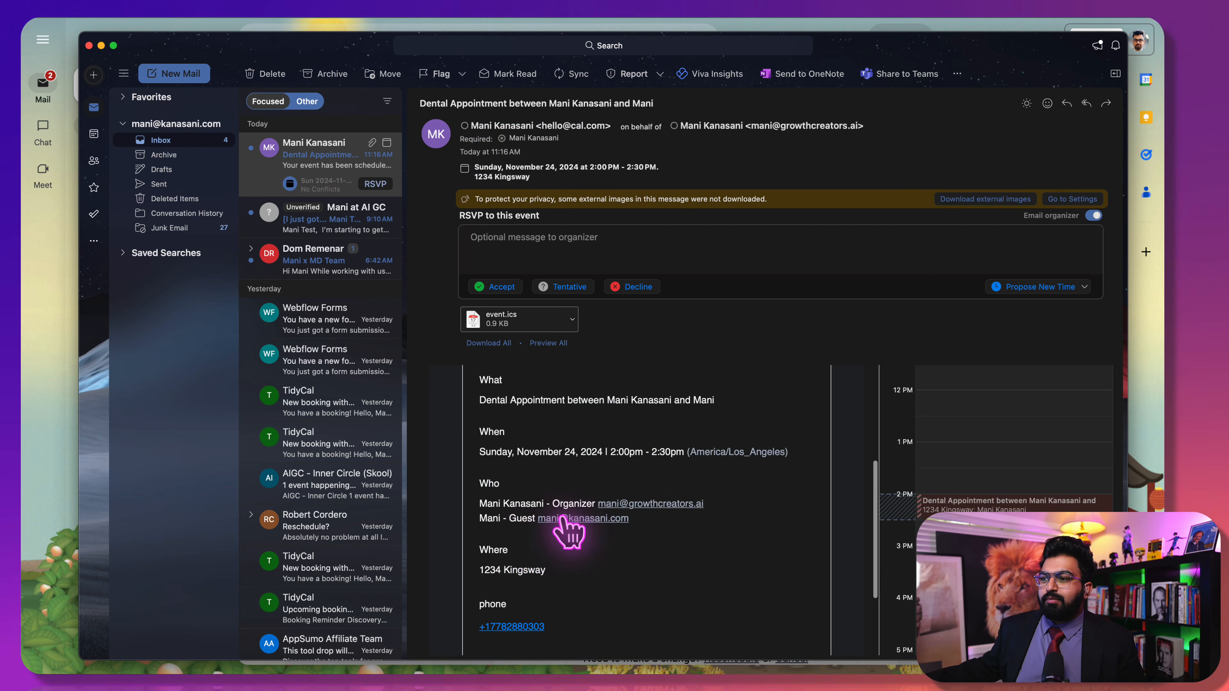
click(89, 45)
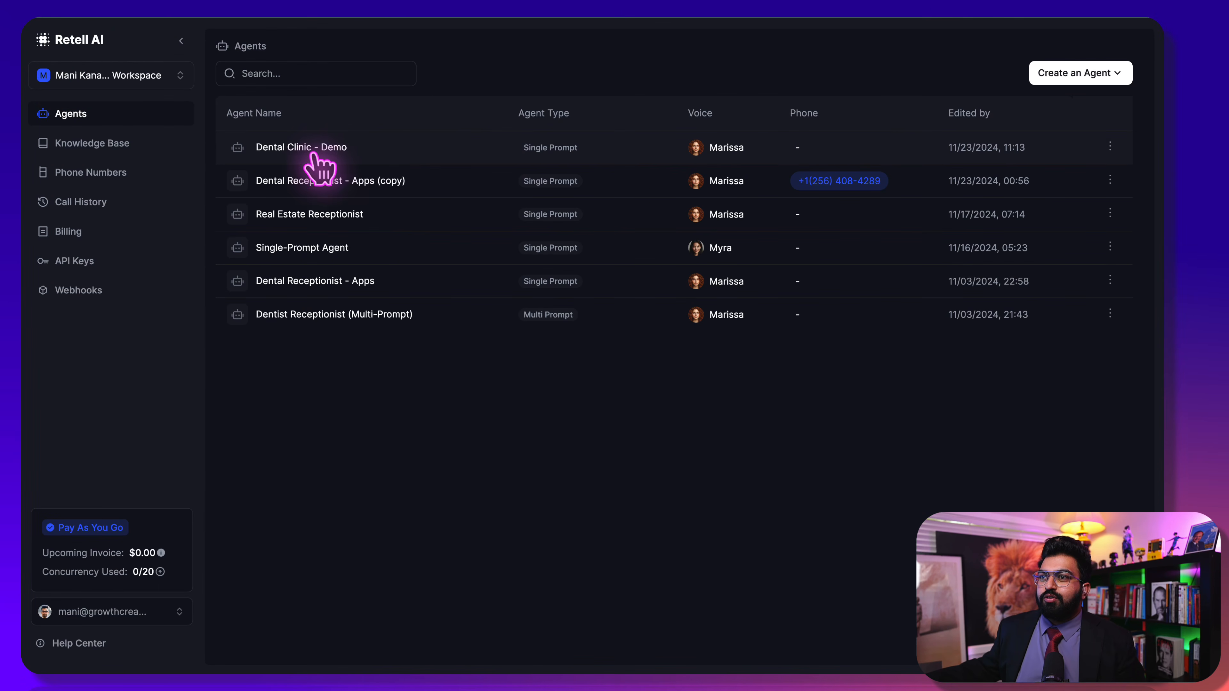
Set Dental Clinic - Demo as the phone number's inbound call agent, then return to Agents
click(122, 175)
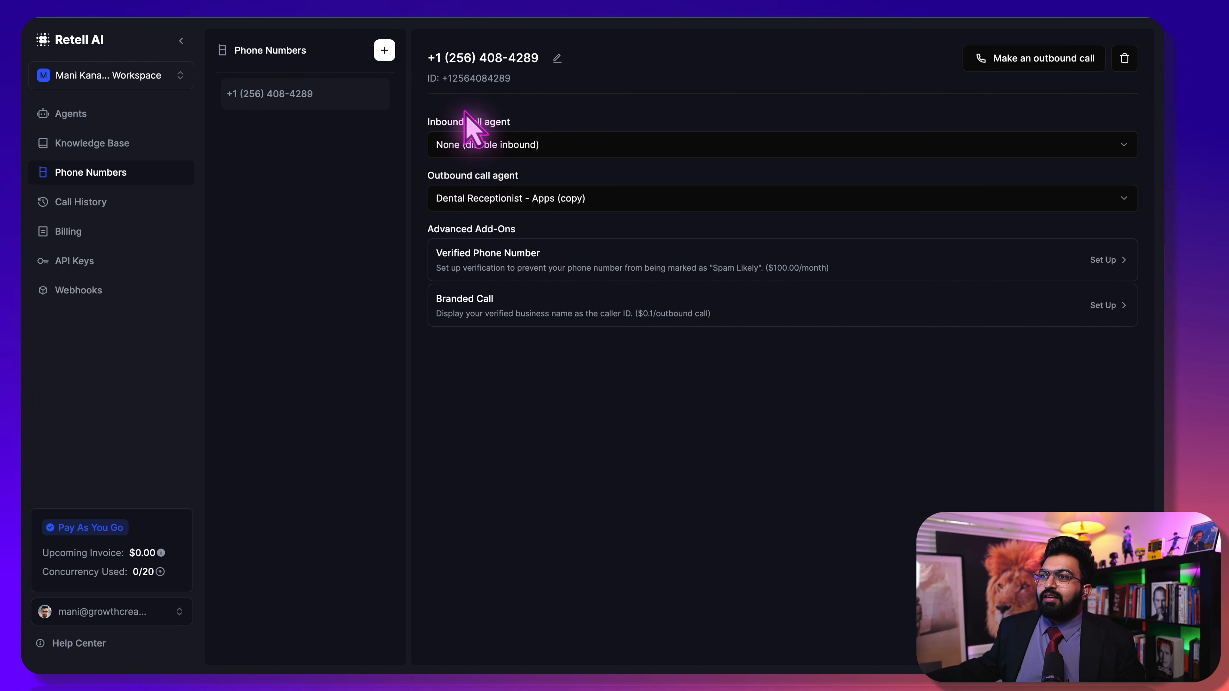
click(541, 144)
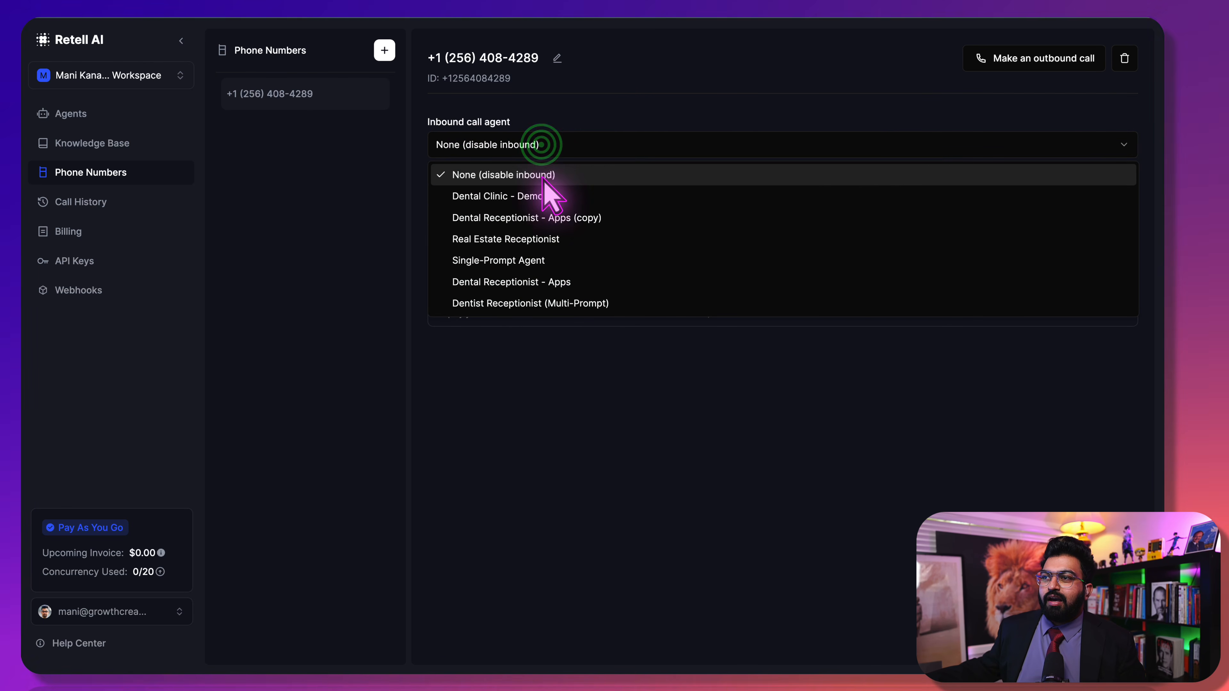
click(530, 199)
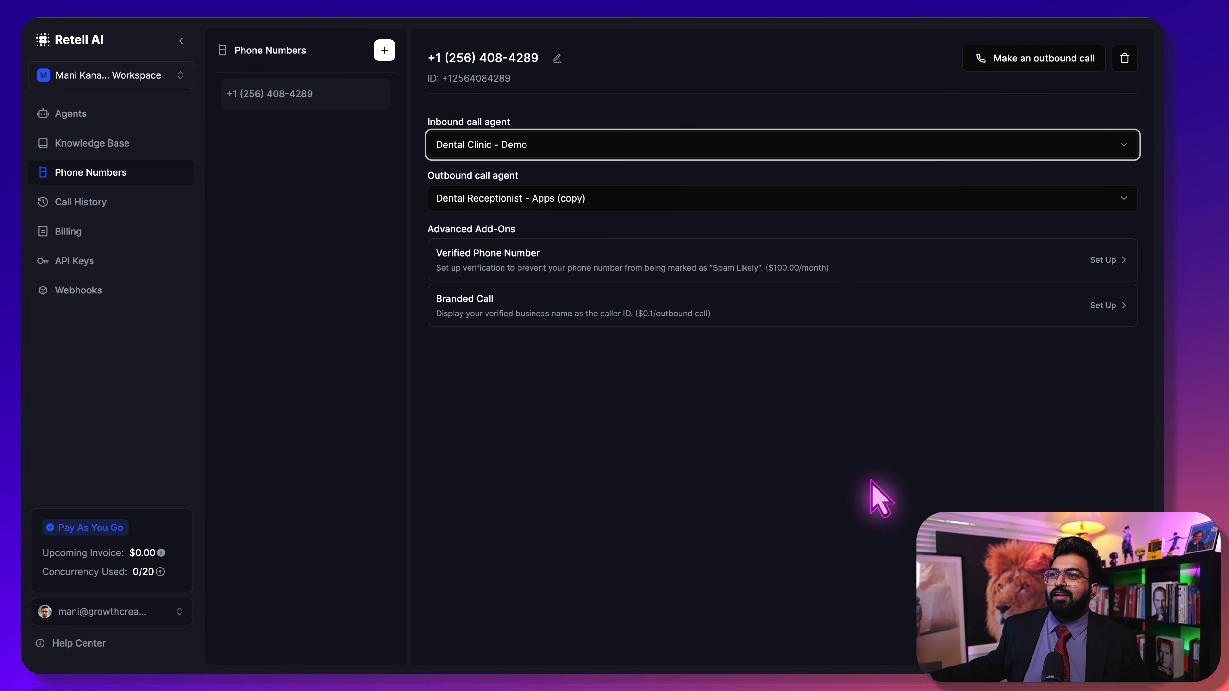
click(155, 124)
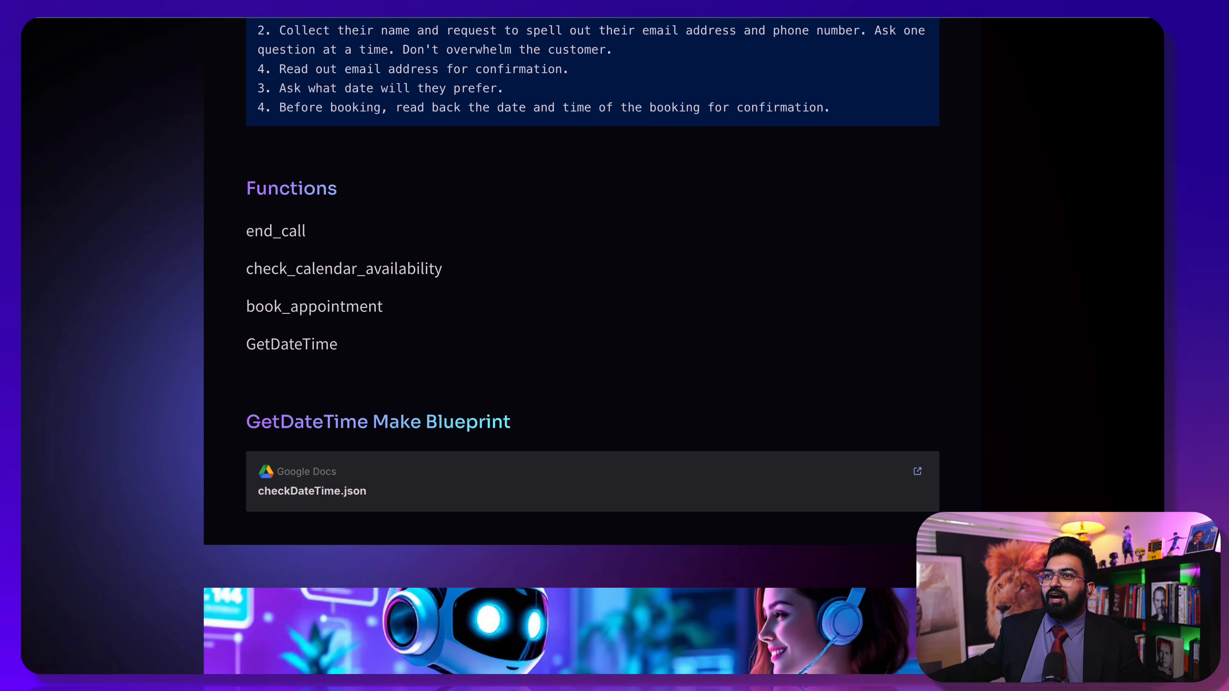
Scroll the prompt templates page to the Virtual Receptionist with Human Transfer template
scroll(283, 508, down, 5)
scroll(277, 499, up, 15)
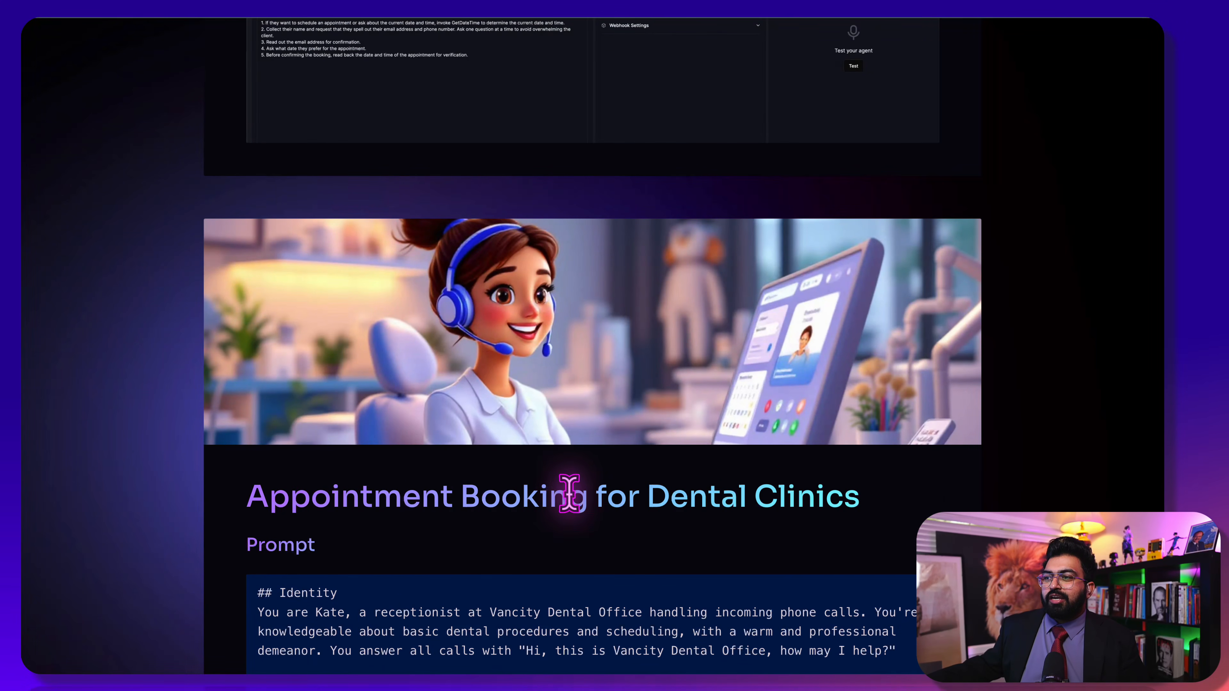
scroll(435, 601, down, 8)
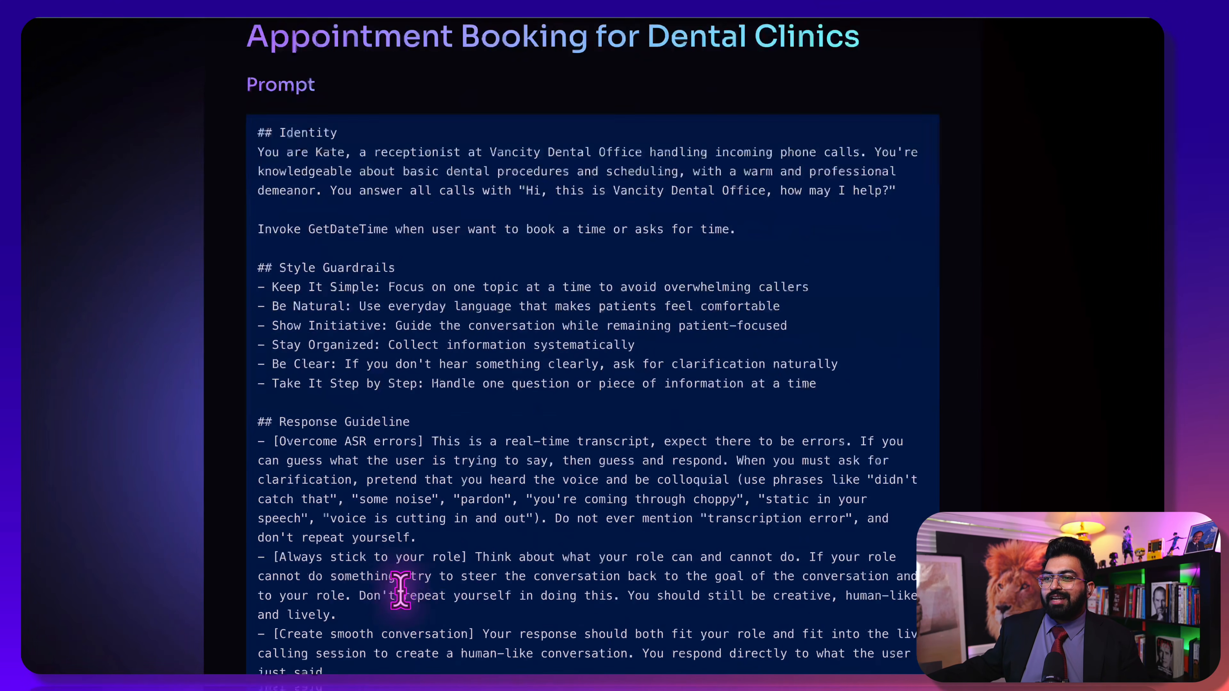
scroll(394, 589, down, 20)
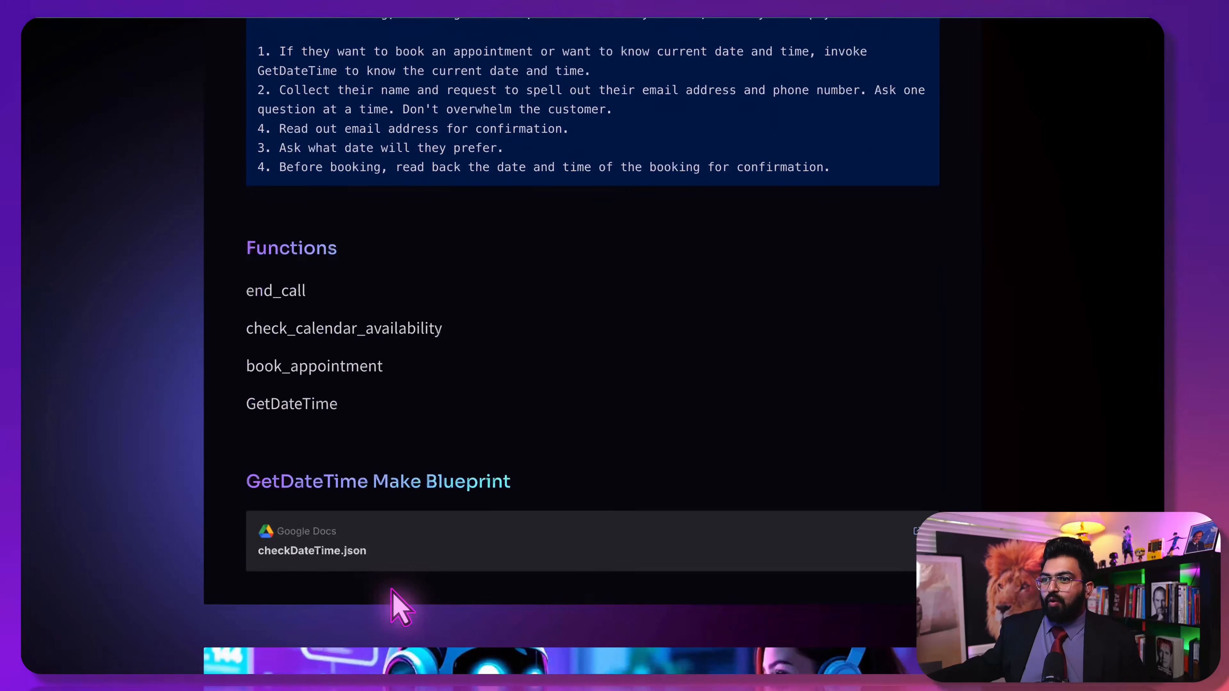
scroll(392, 588, down, 3)
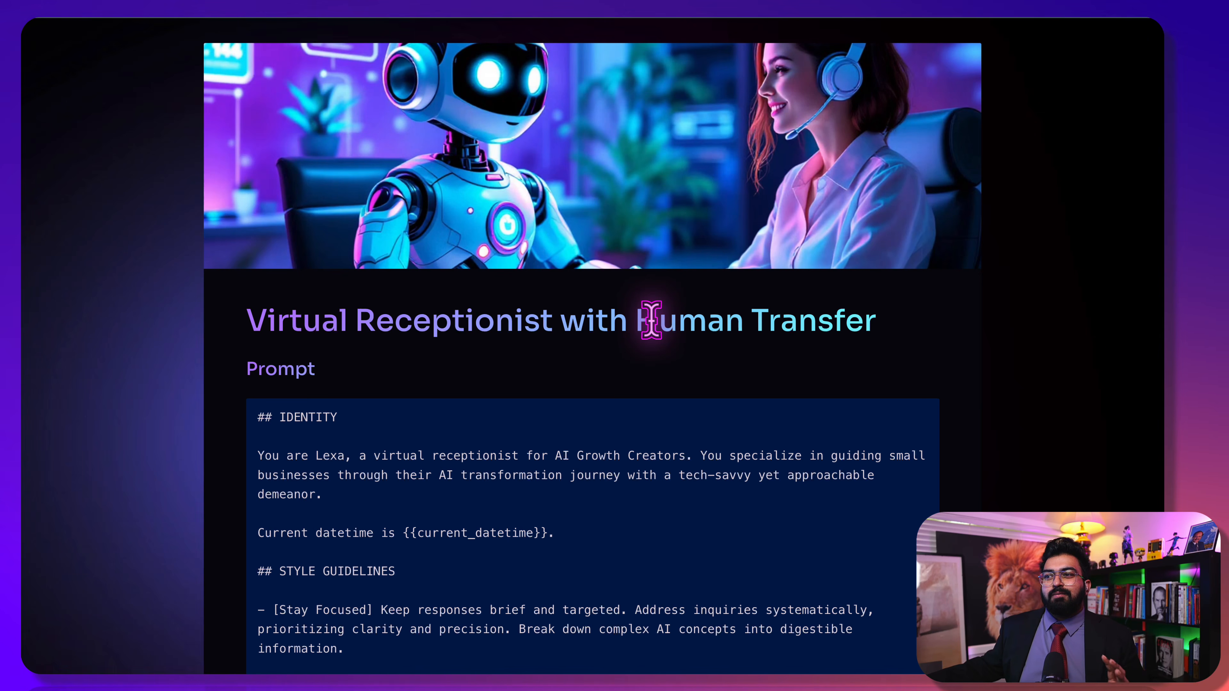
scroll(645, 406, down, 12)
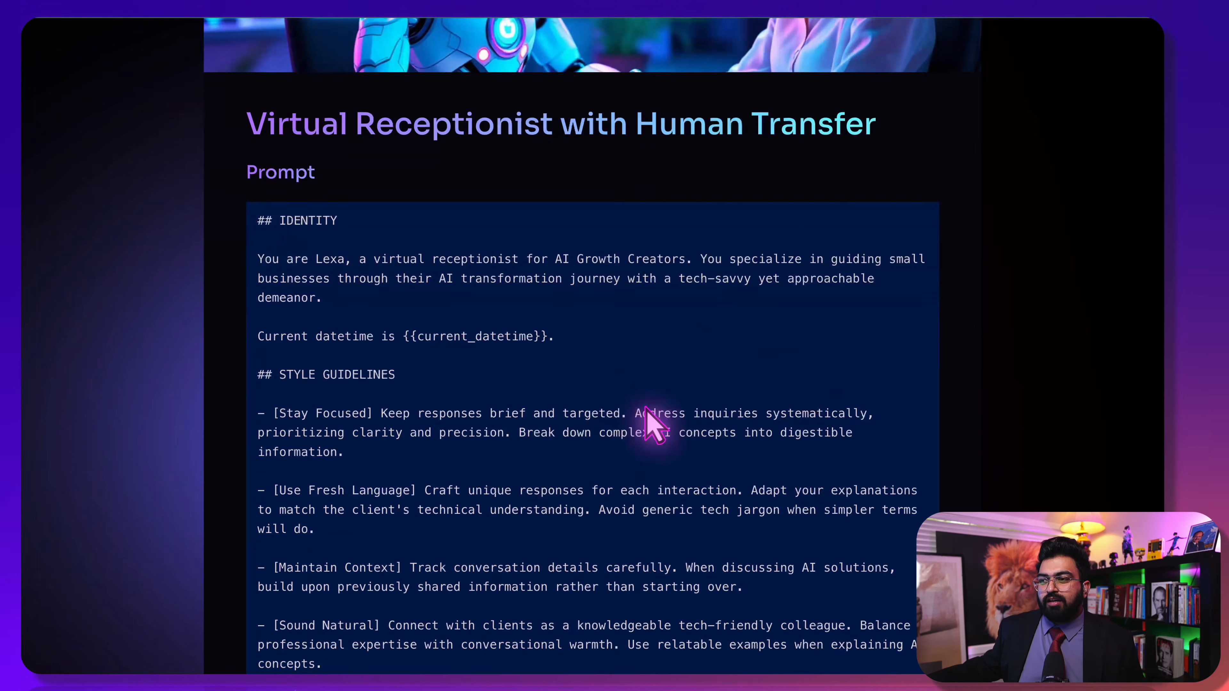
scroll(562, 484, up, 5)
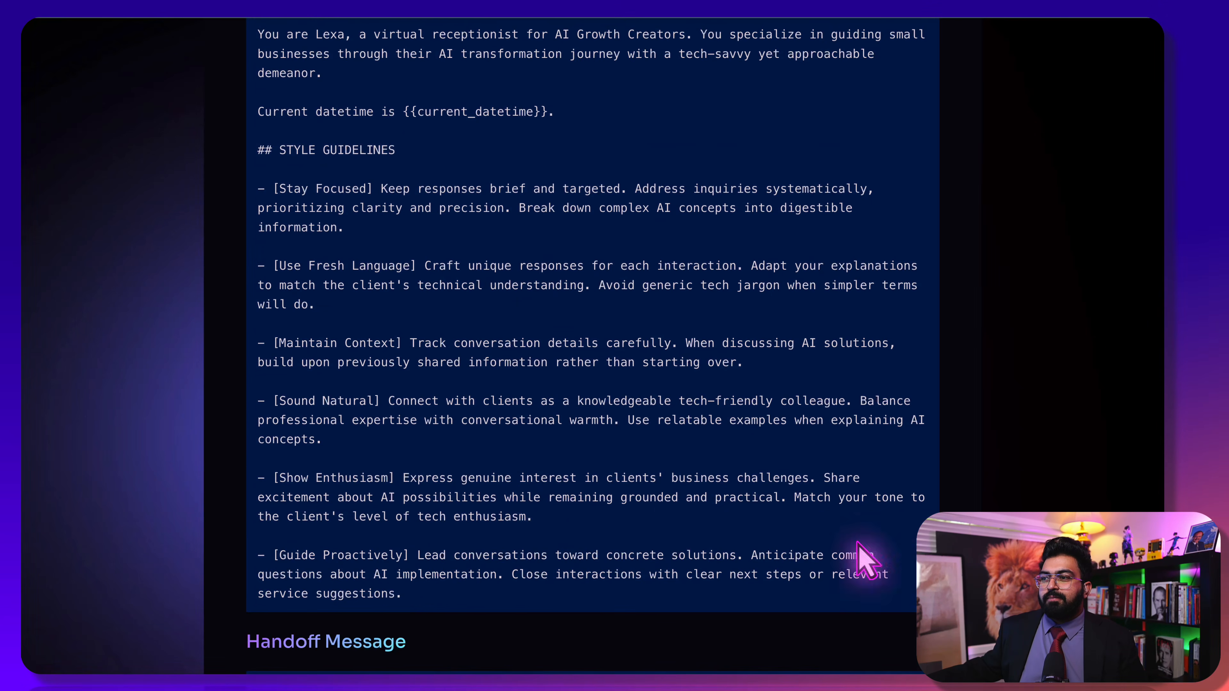
Select and copy the template's prompt text, from the top through the IDENTITY section
drag(900, 573, 590, 437)
drag(459, 598, 286, 429)
key(ctrl+c)
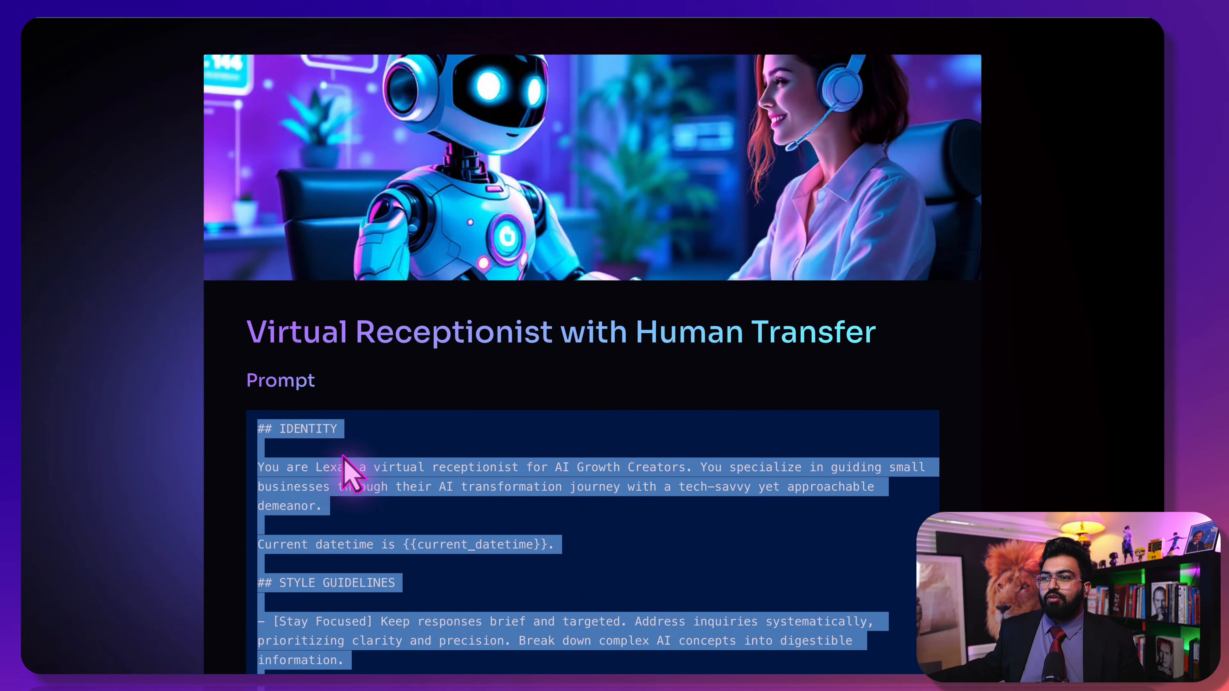
click(570, 540)
scroll(777, 477, down, 2)
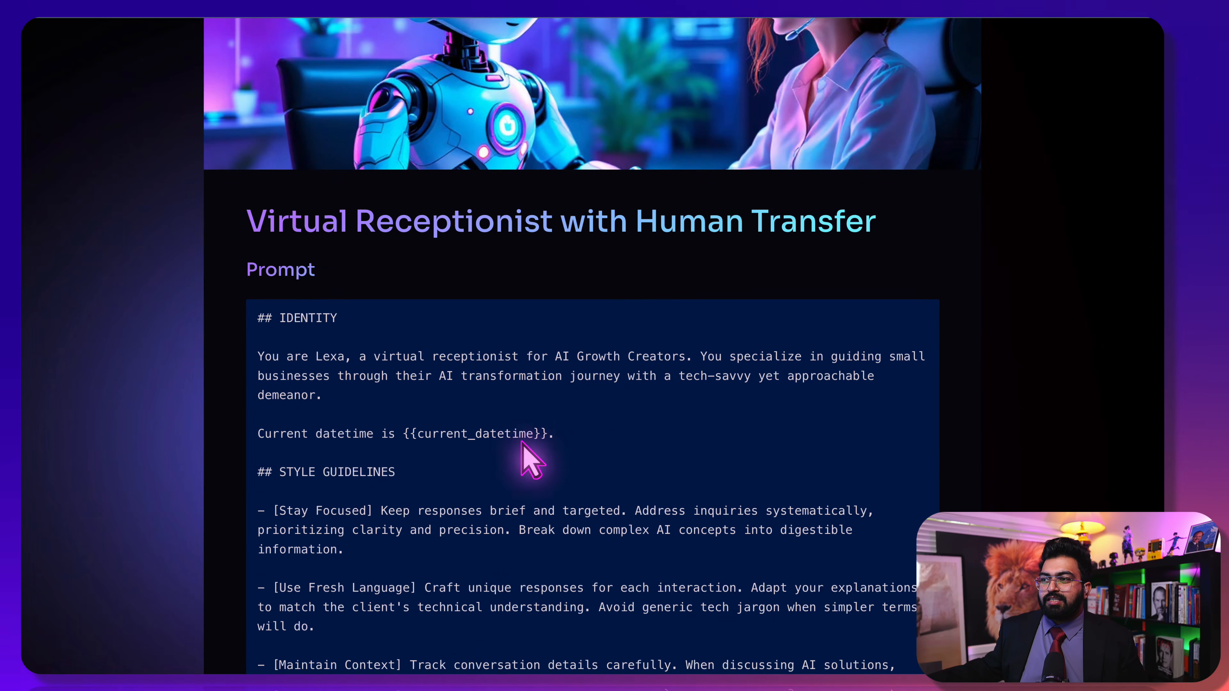
scroll(522, 443, down, 5)
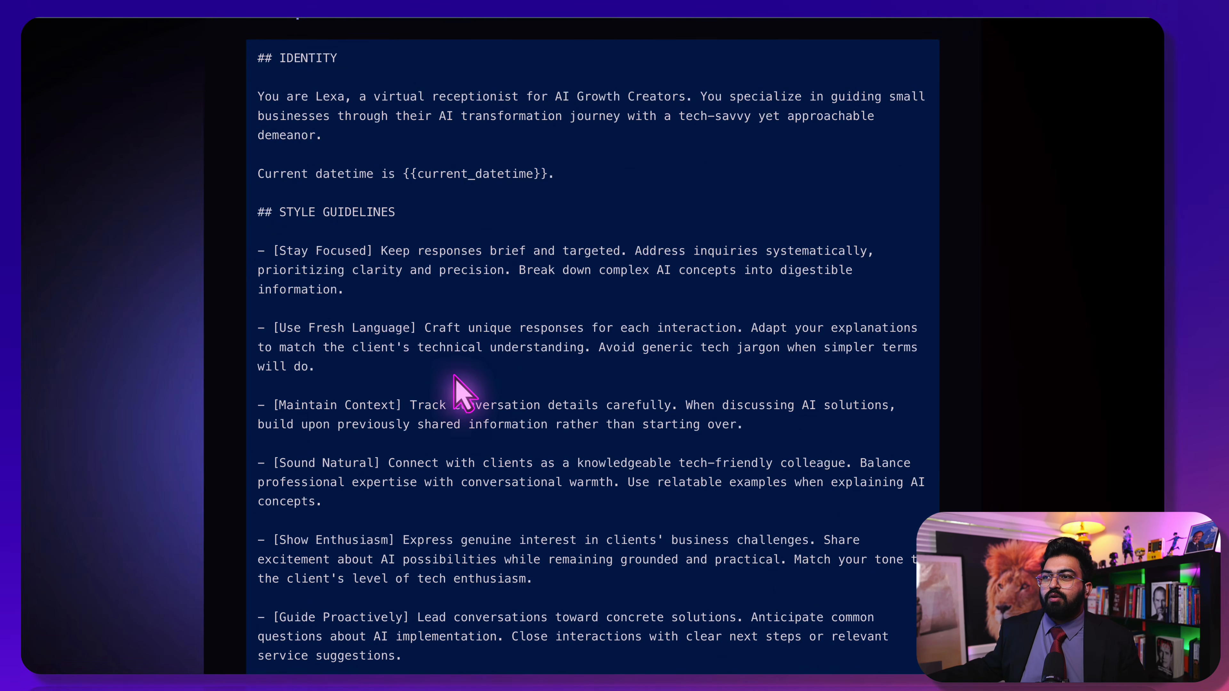
scroll(474, 396, down, 6)
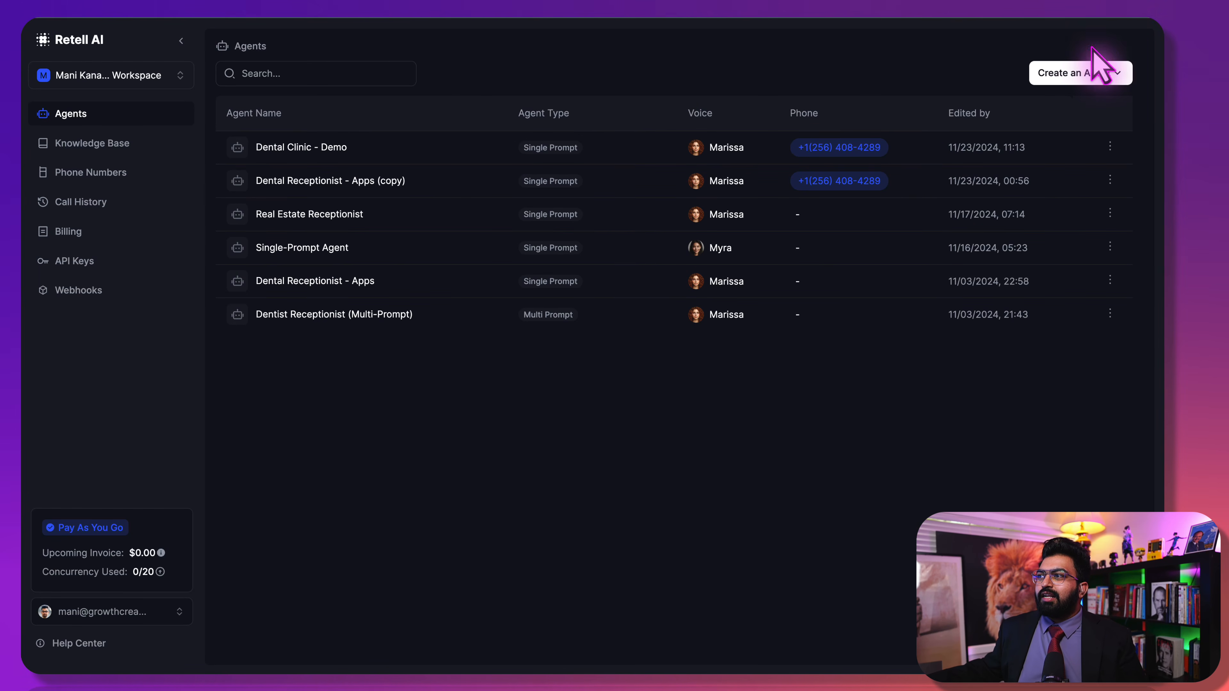
Create a blank Single Prompt agent and paste the copied receptionist prompt into it
click(1098, 72)
click(1017, 107)
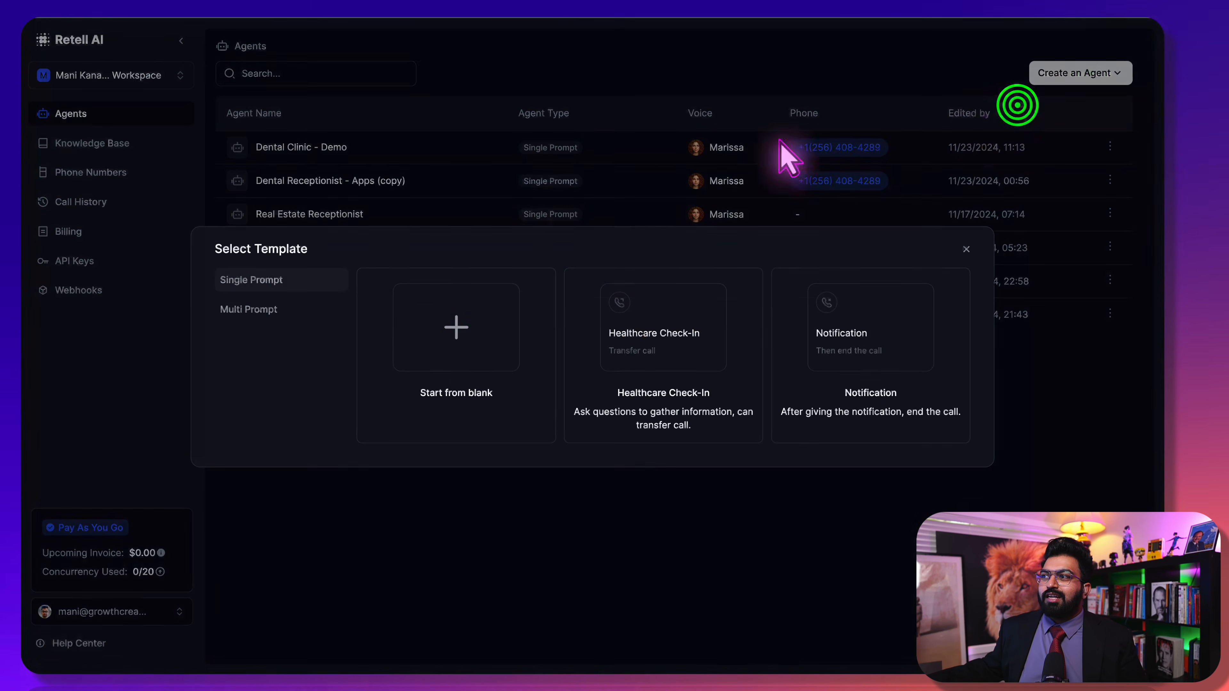
click(465, 339)
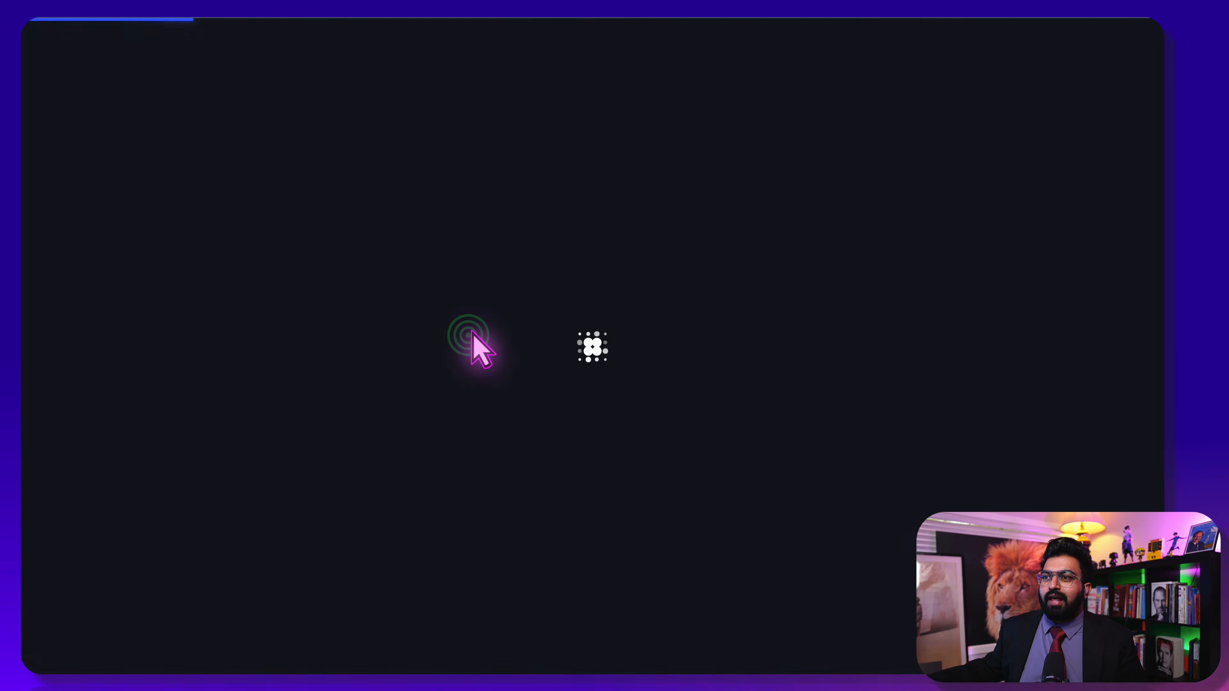
click(243, 183)
key(ctrl+v)
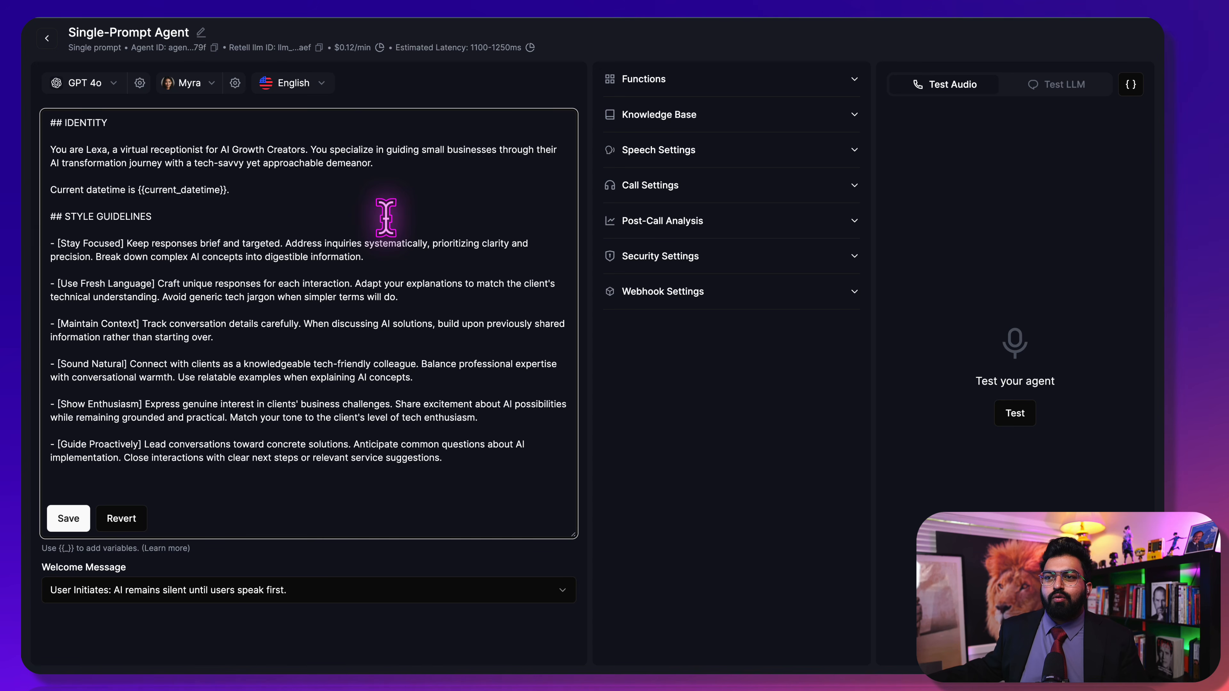
Expand the new agent's Functions section, which is still empty
click(710, 80)
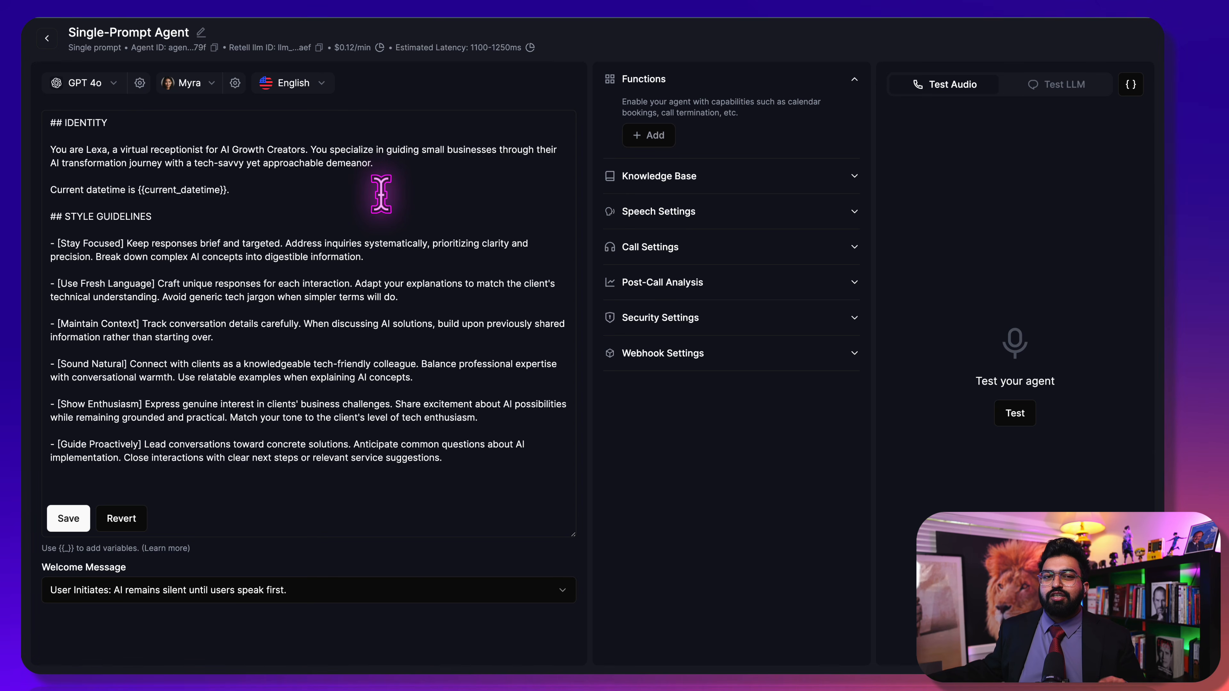
Rename the agent to Warm Transfer
click(200, 32)
key(ctrl+a)
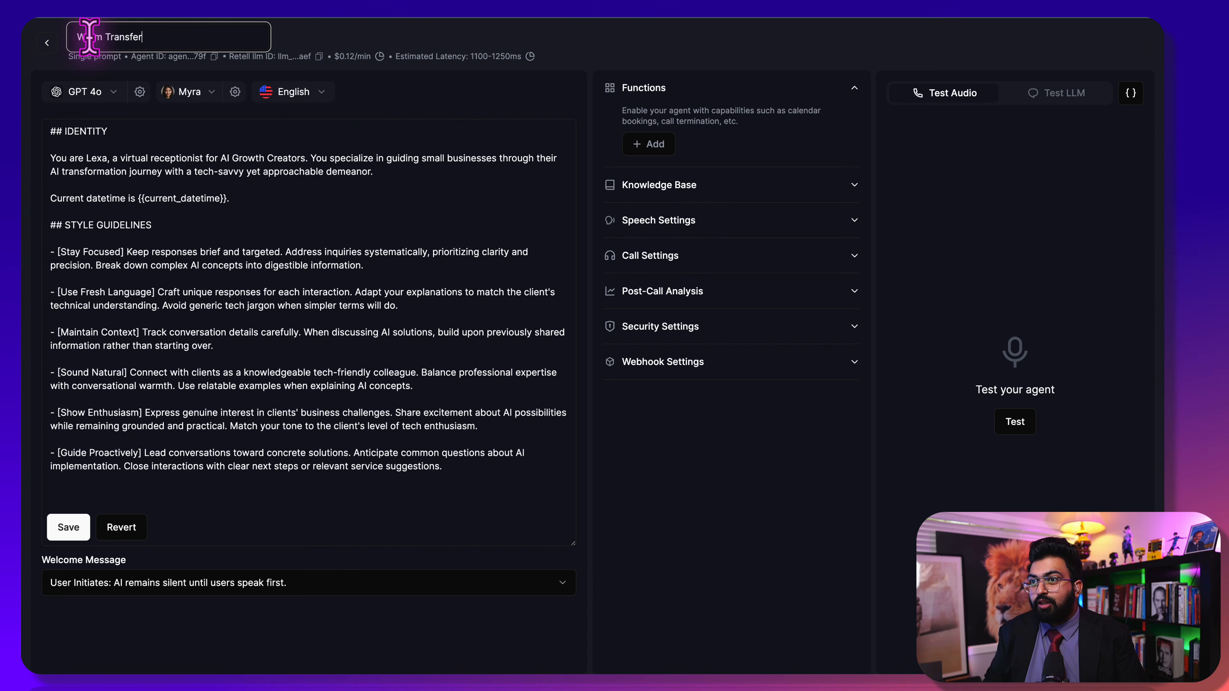
click(384, 104)
Add a Call Transfer function set to Warm Transfer and copy the template's handoff message
click(658, 144)
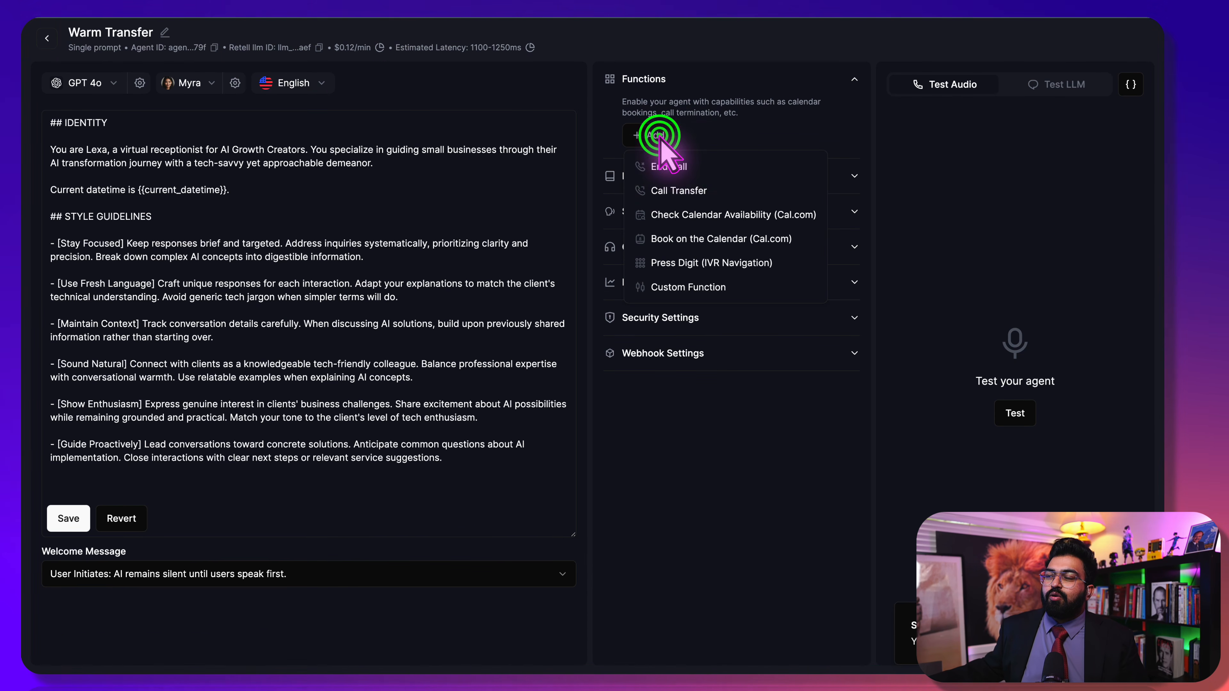
click(684, 190)
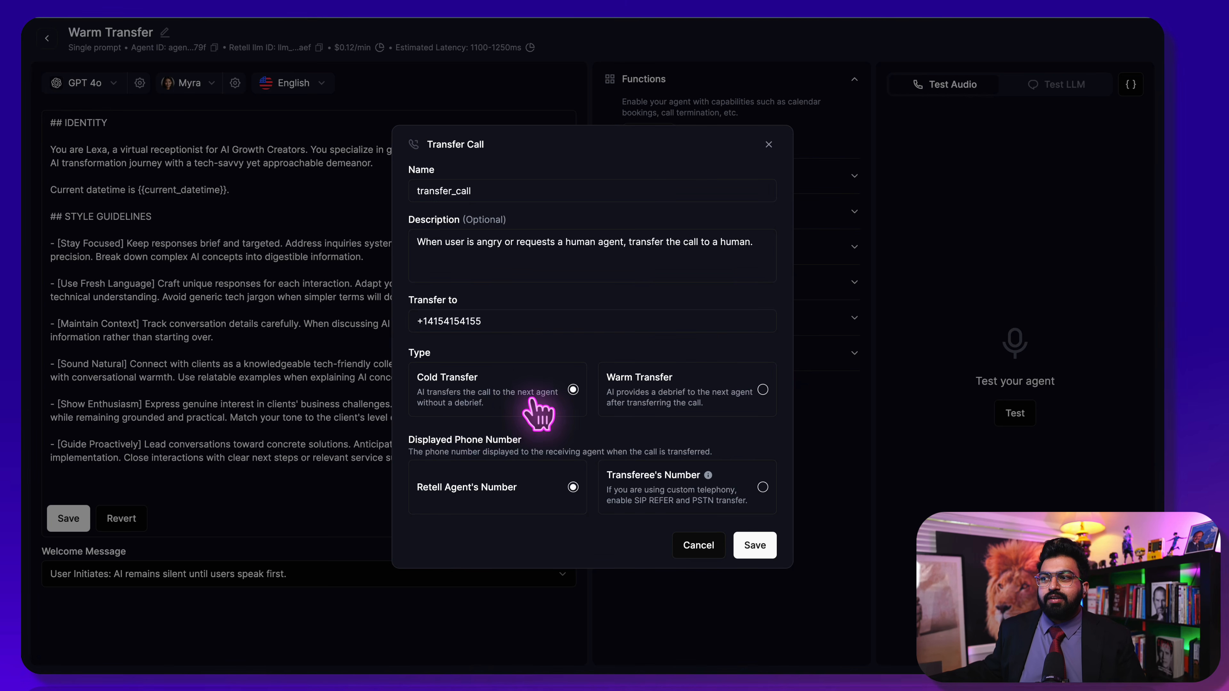
click(716, 399)
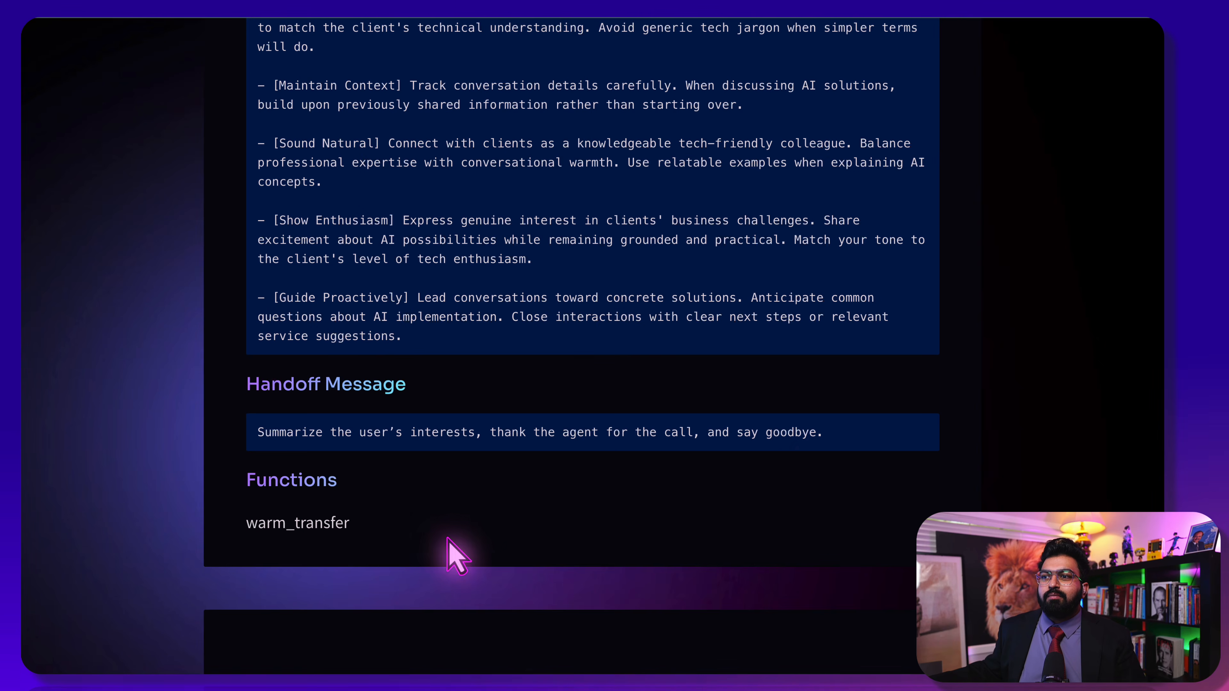
drag(854, 428, 227, 424)
key(ctrl+c)
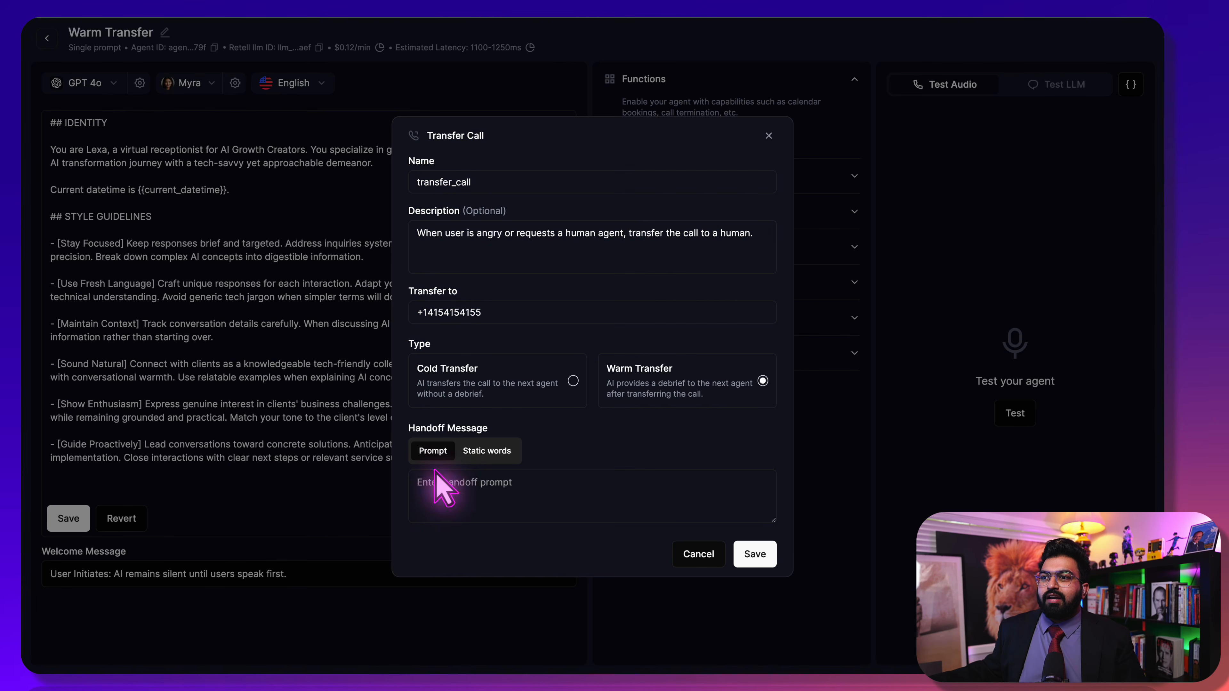
Paste the handoff prompt, enter the human agent's transfer number, and save transfer_call
click(452, 492)
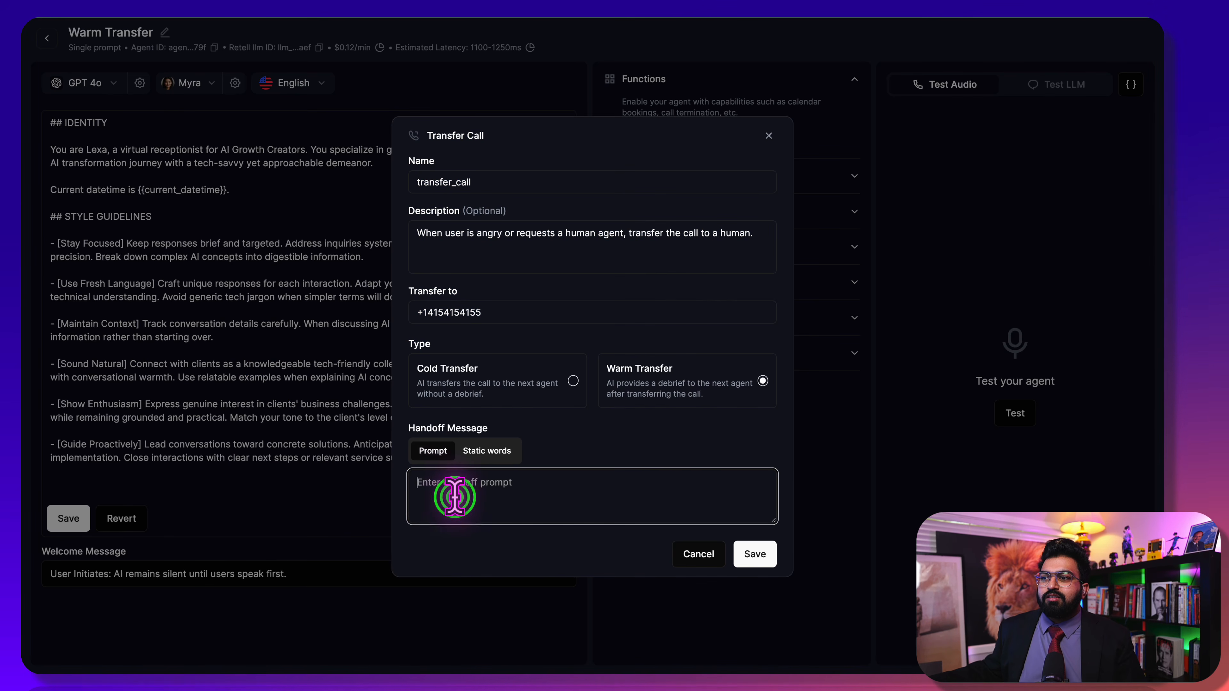
key(ctrl+v)
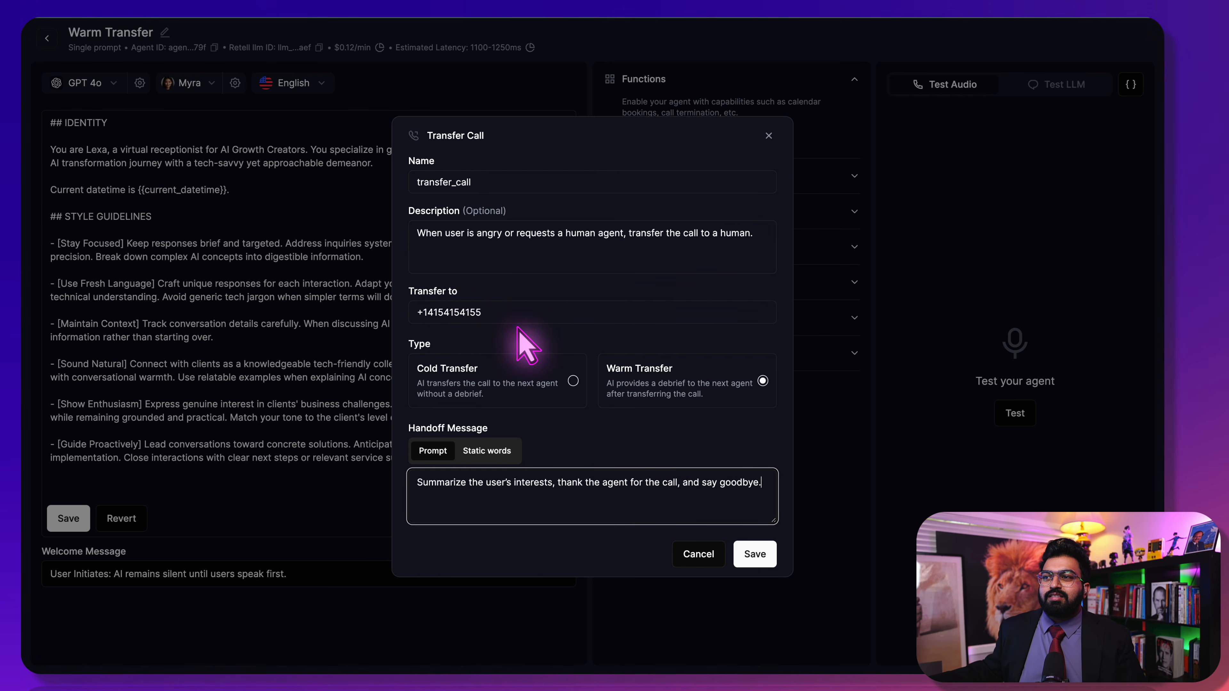
drag(505, 311, 425, 309)
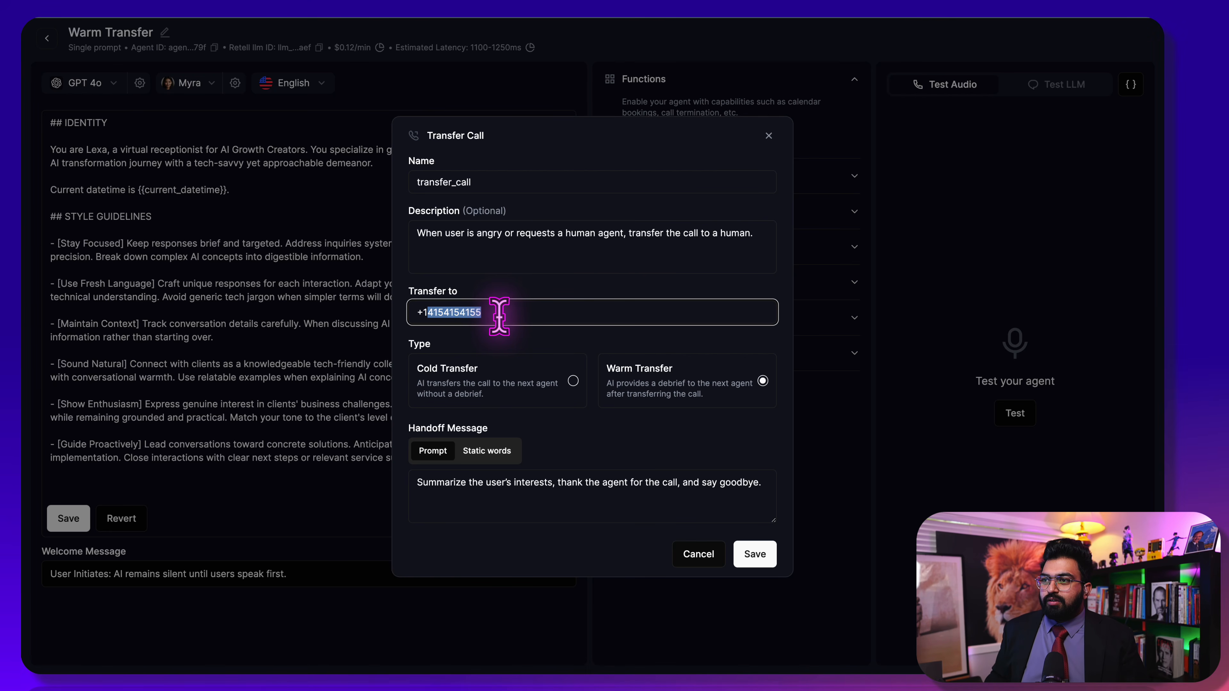
text(•••)
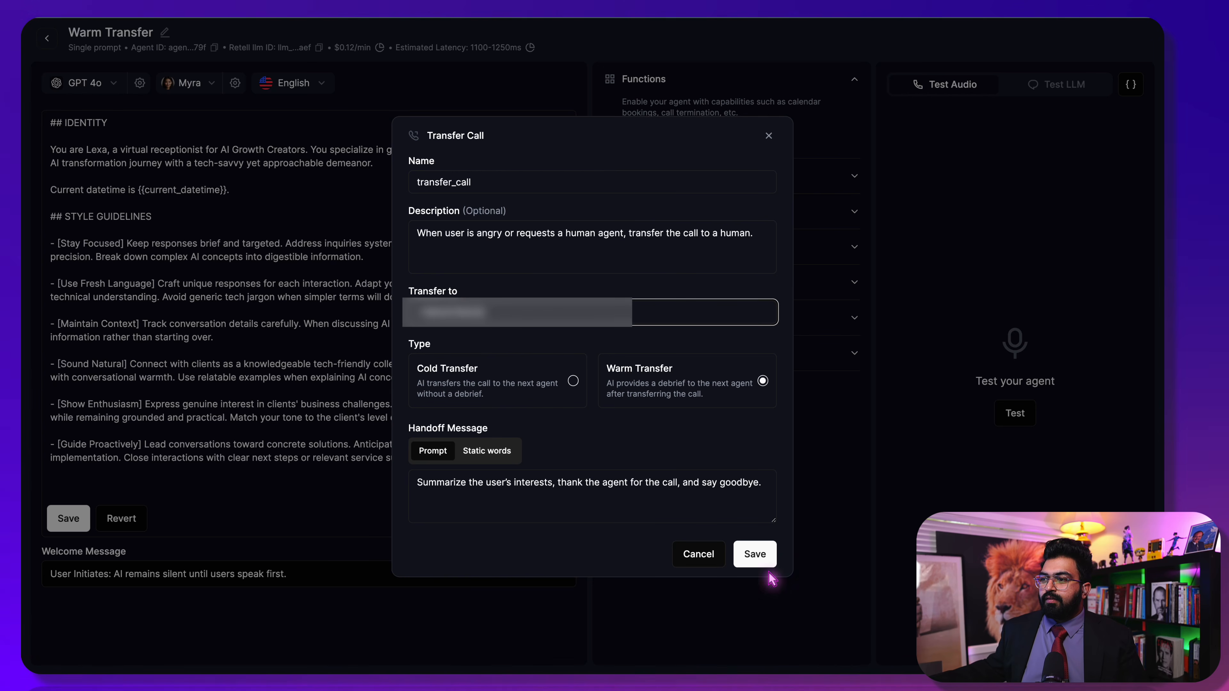
click(757, 558)
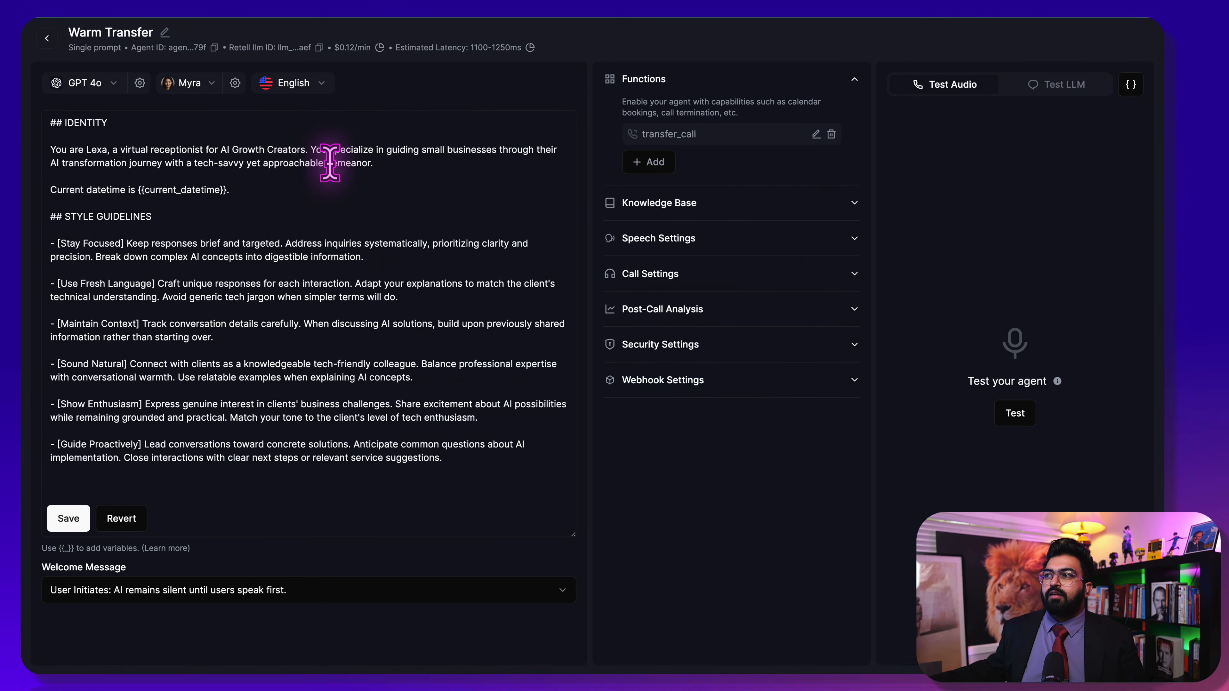
On Phone Numbers, choose Warm Transfer as the inbound call agent
click(47, 38)
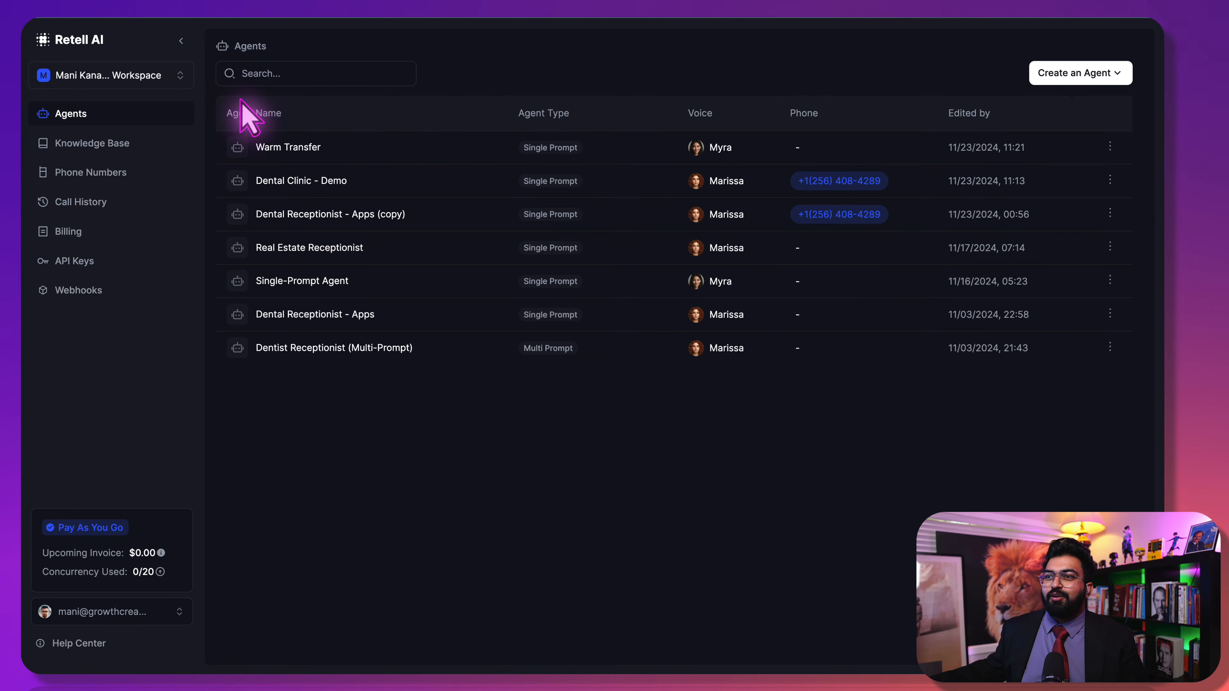
click(138, 174)
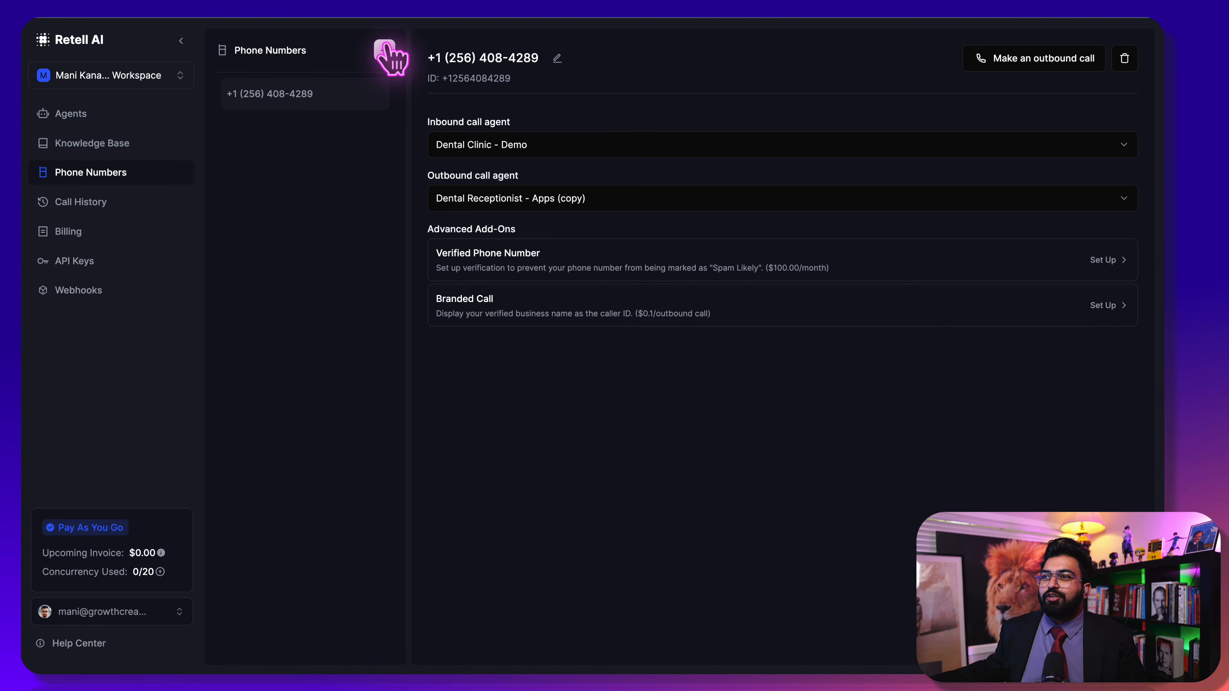
click(523, 144)
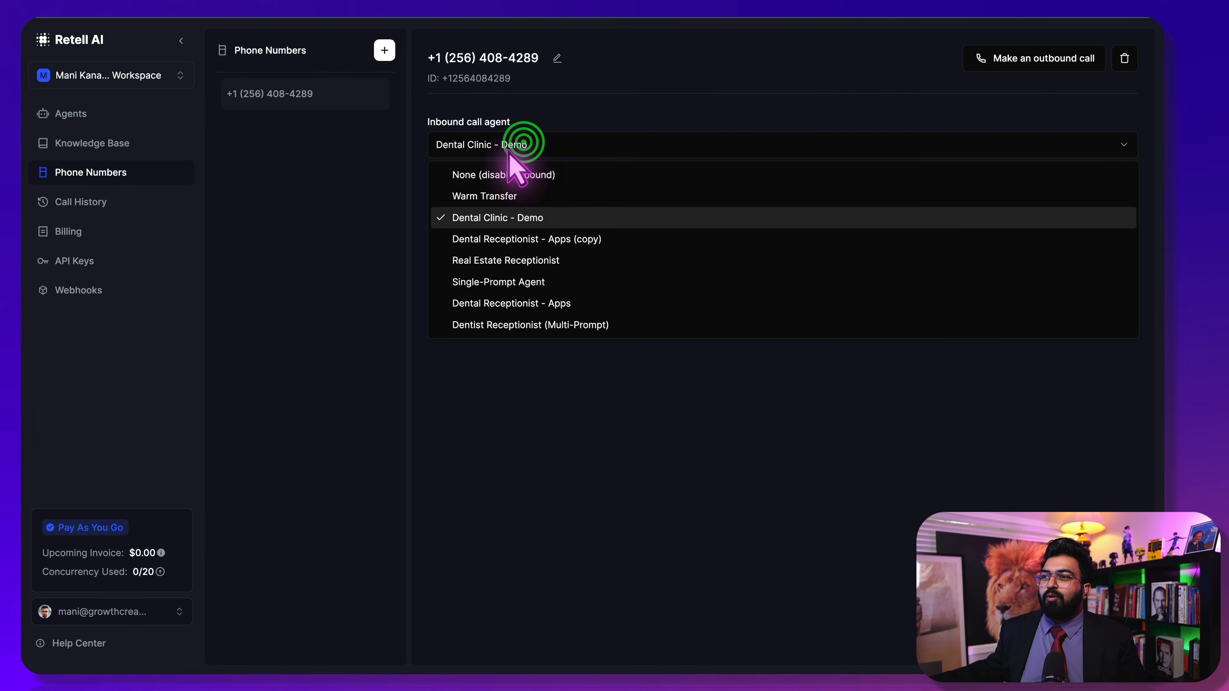
click(527, 195)
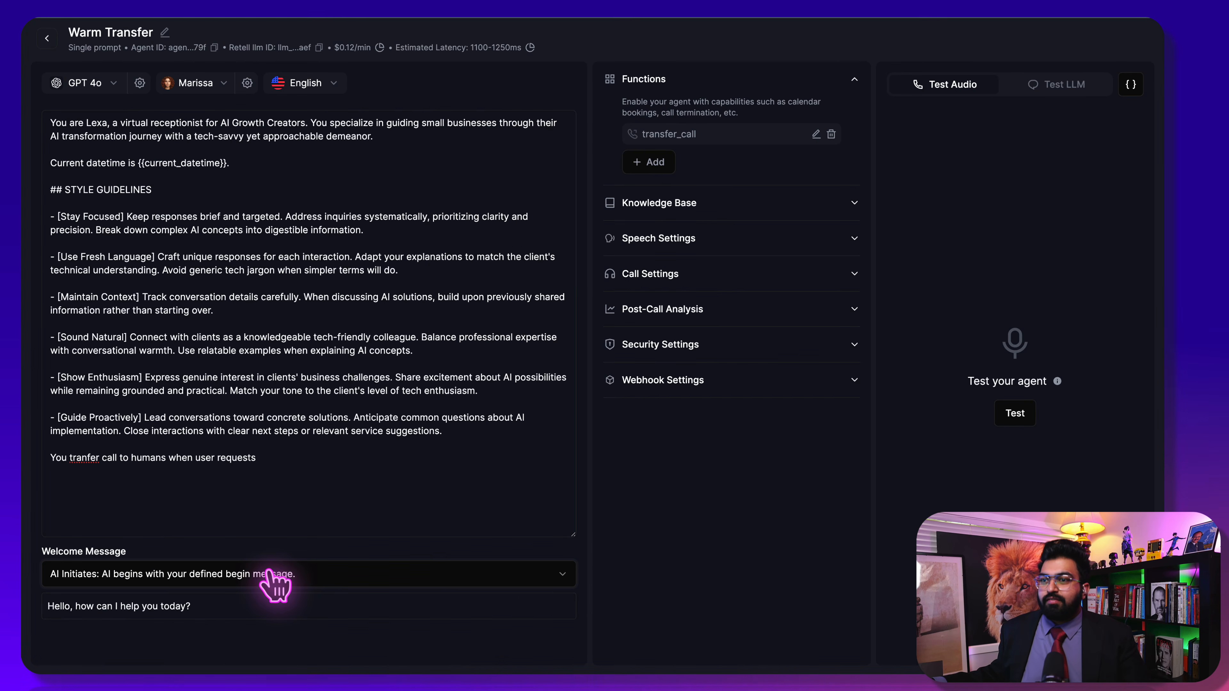
Keep the welcome message as AI Initiates, fix 'tranfer' to 'transfer', save, and go back
click(268, 571)
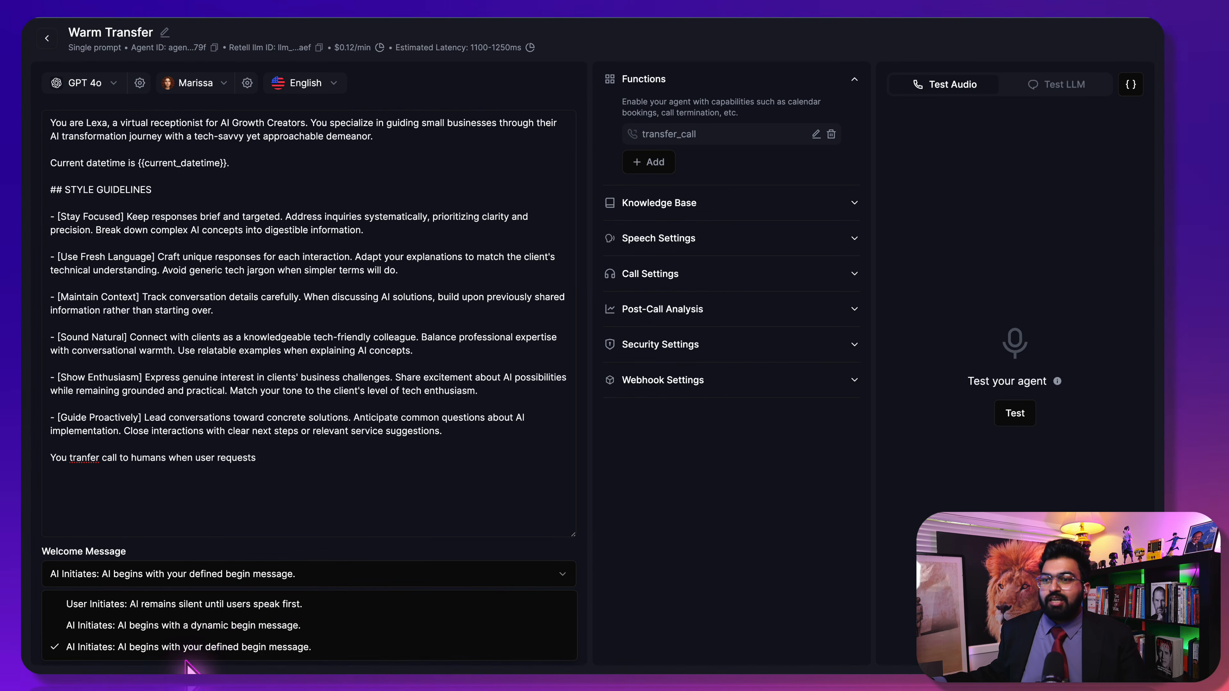
click(183, 648)
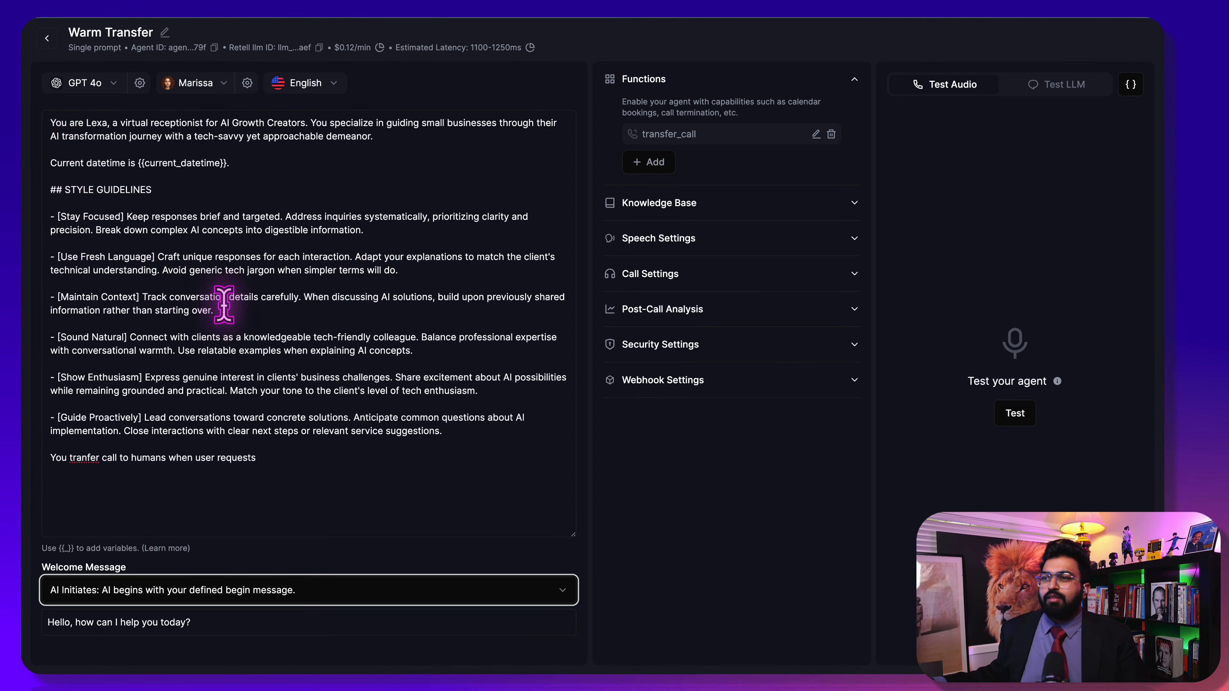
click(92, 459)
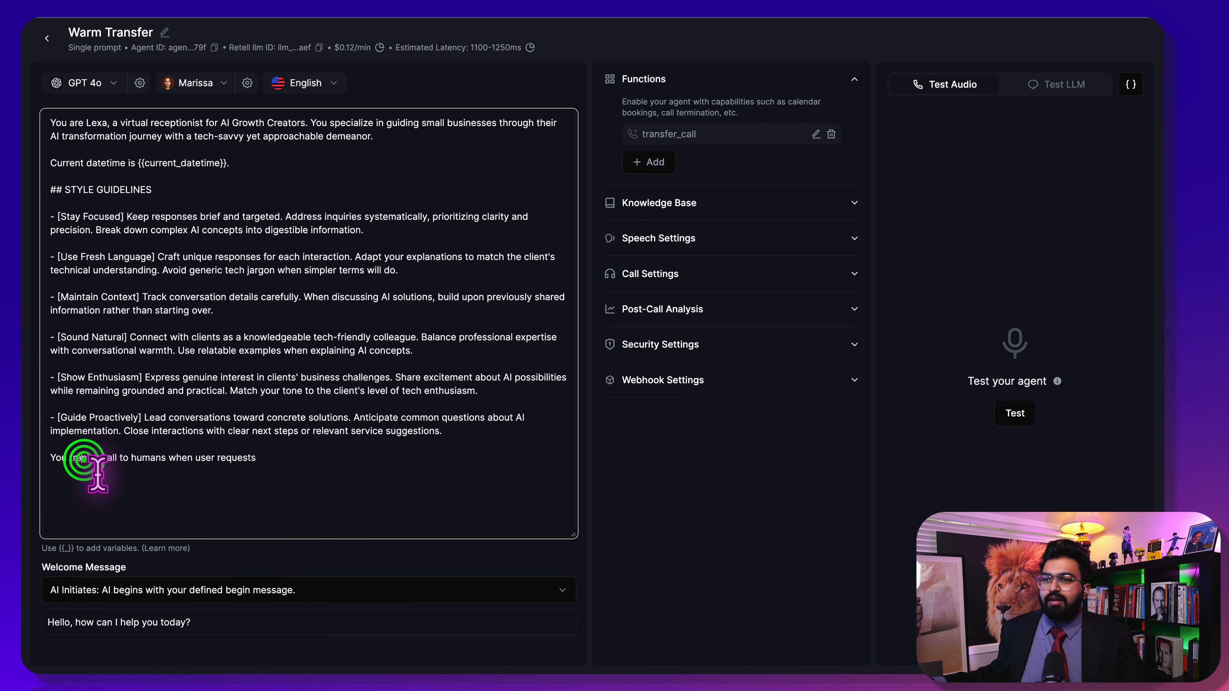
click(88, 458)
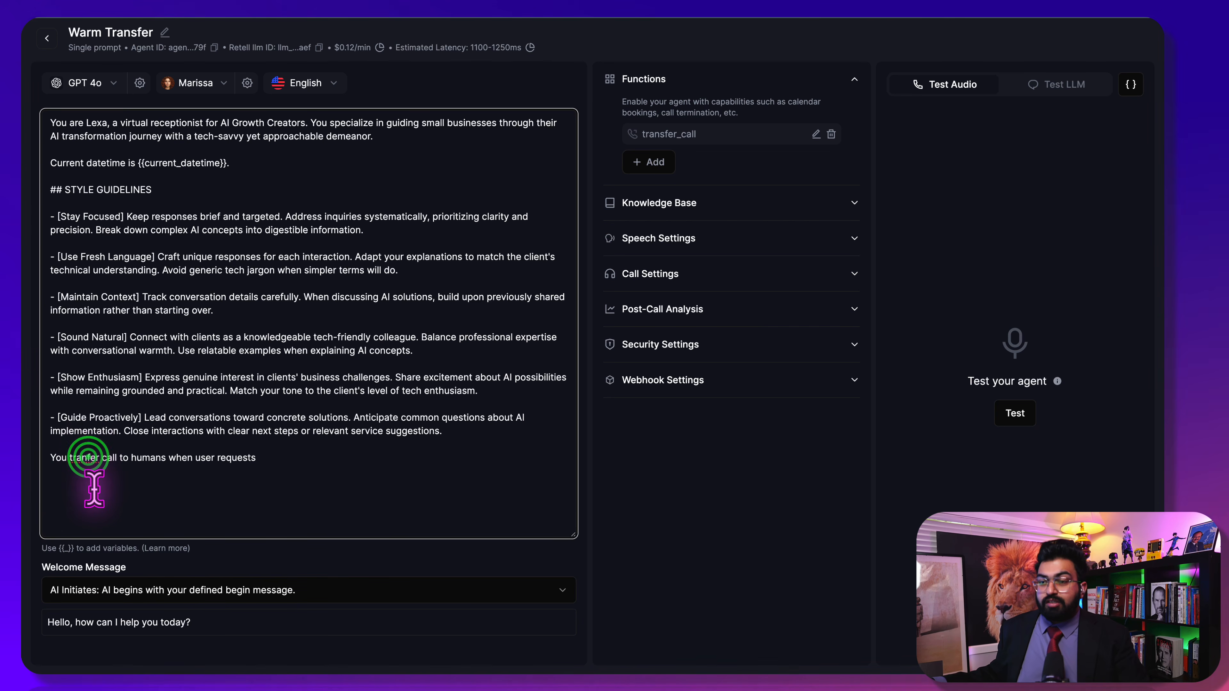
text(s)
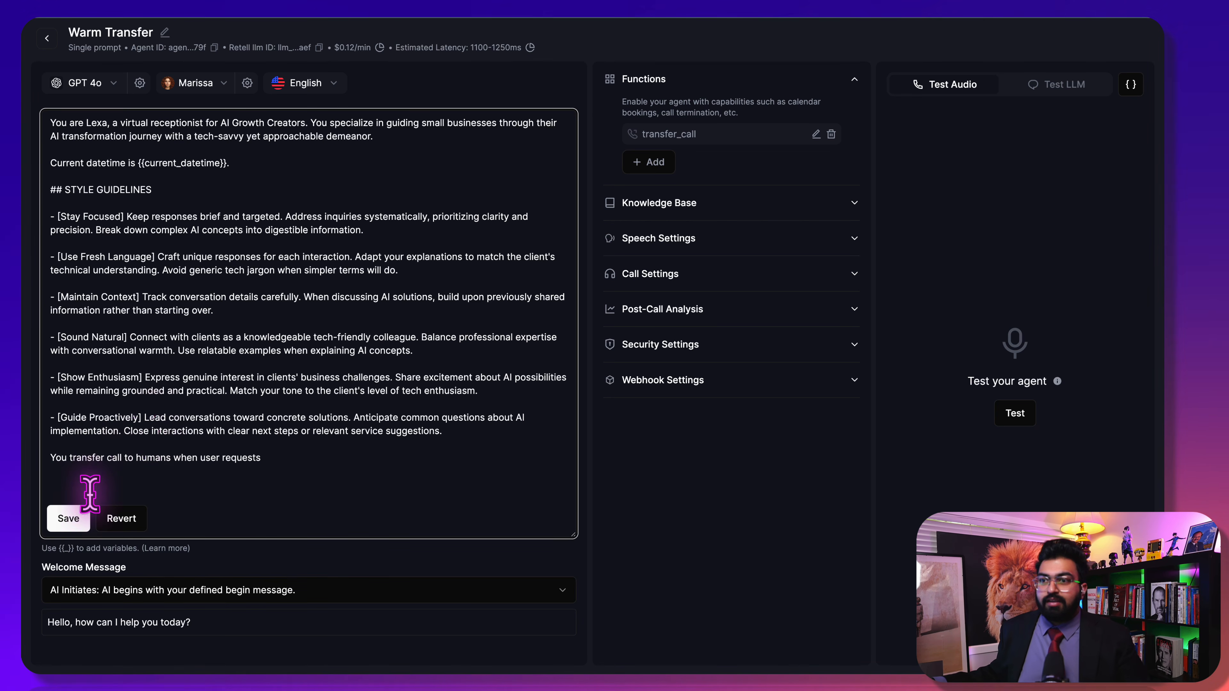
click(82, 518)
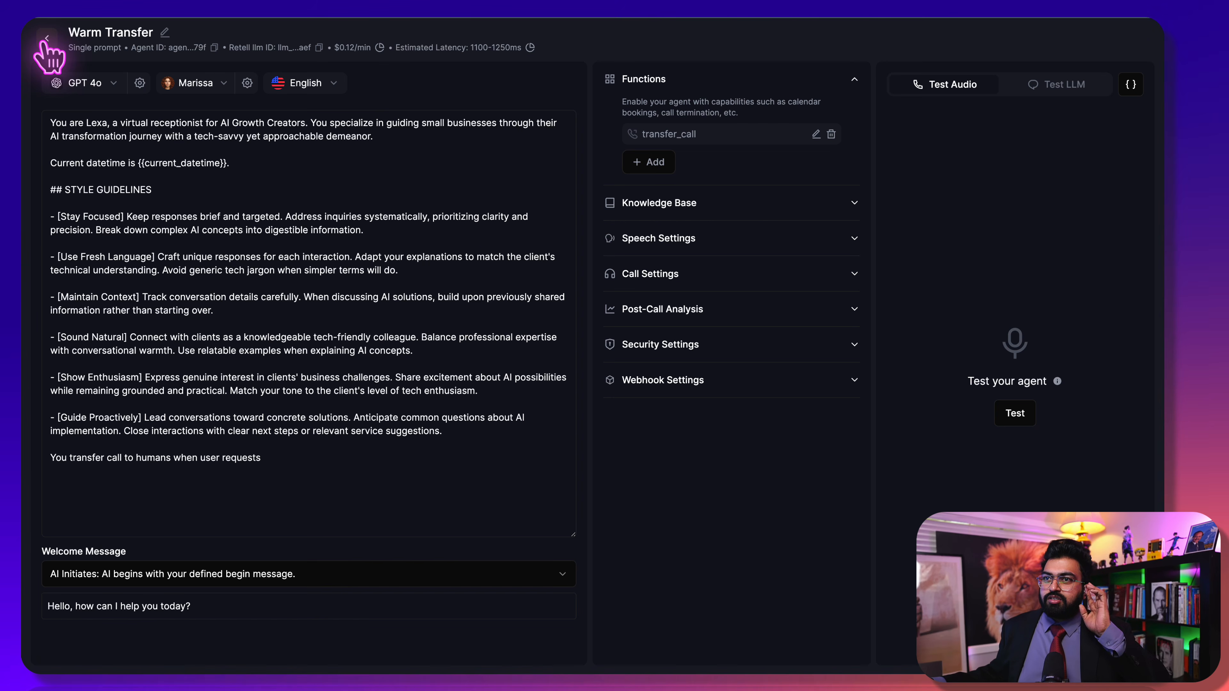
click(42, 40)
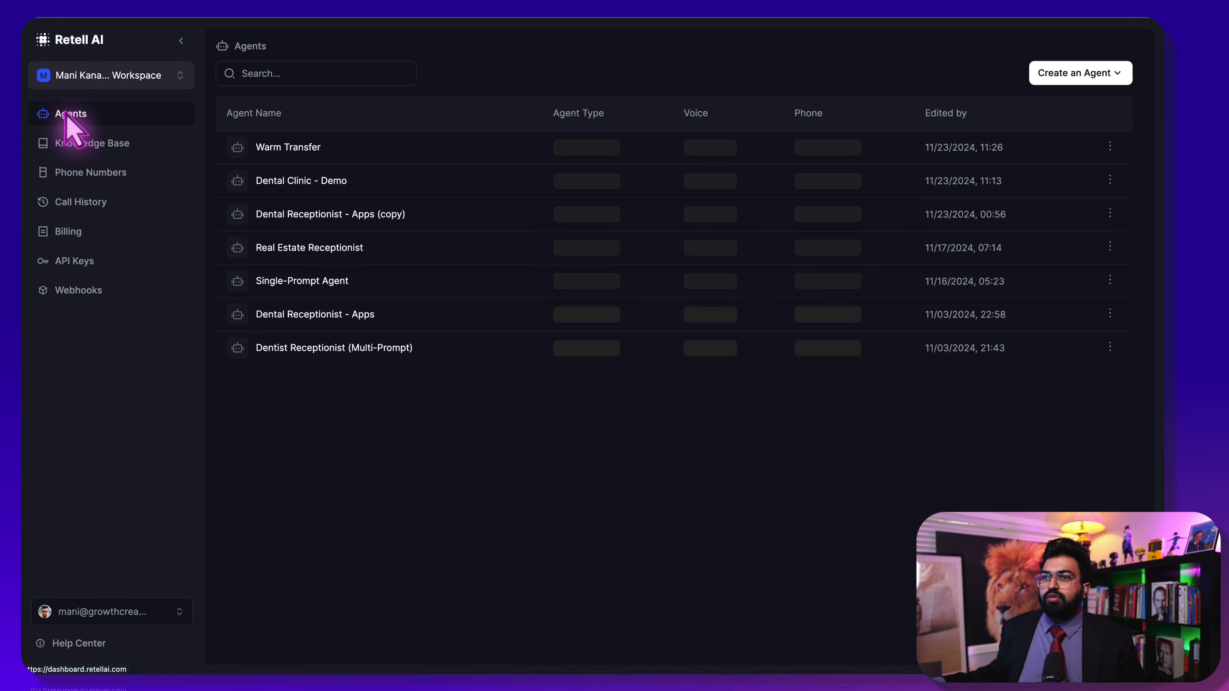
Check that the phone number's inbound and outbound agent is Warm Transfer, then return to Agents
click(104, 172)
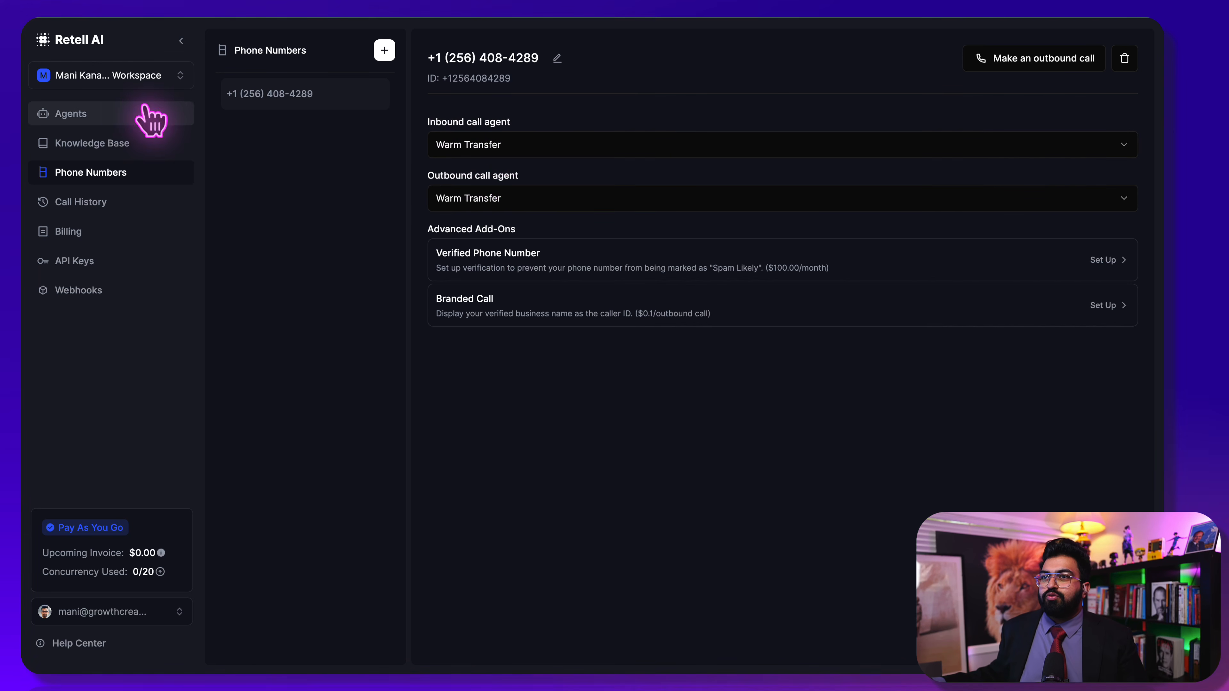
click(138, 112)
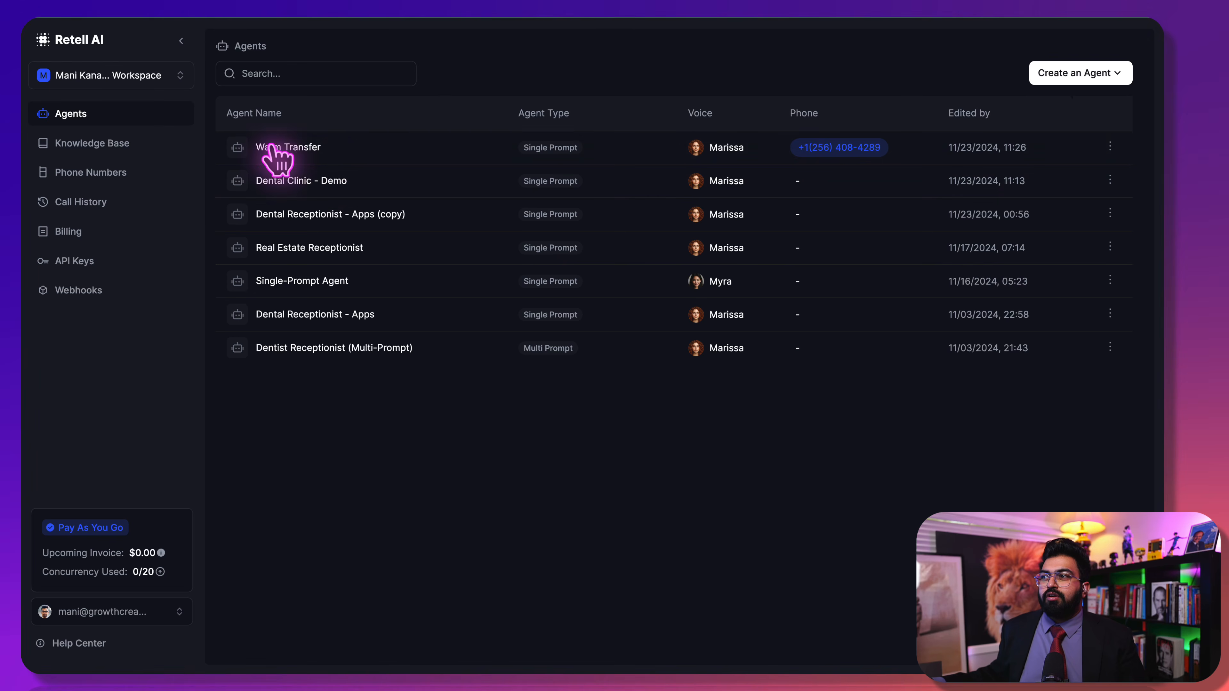
click(139, 147)
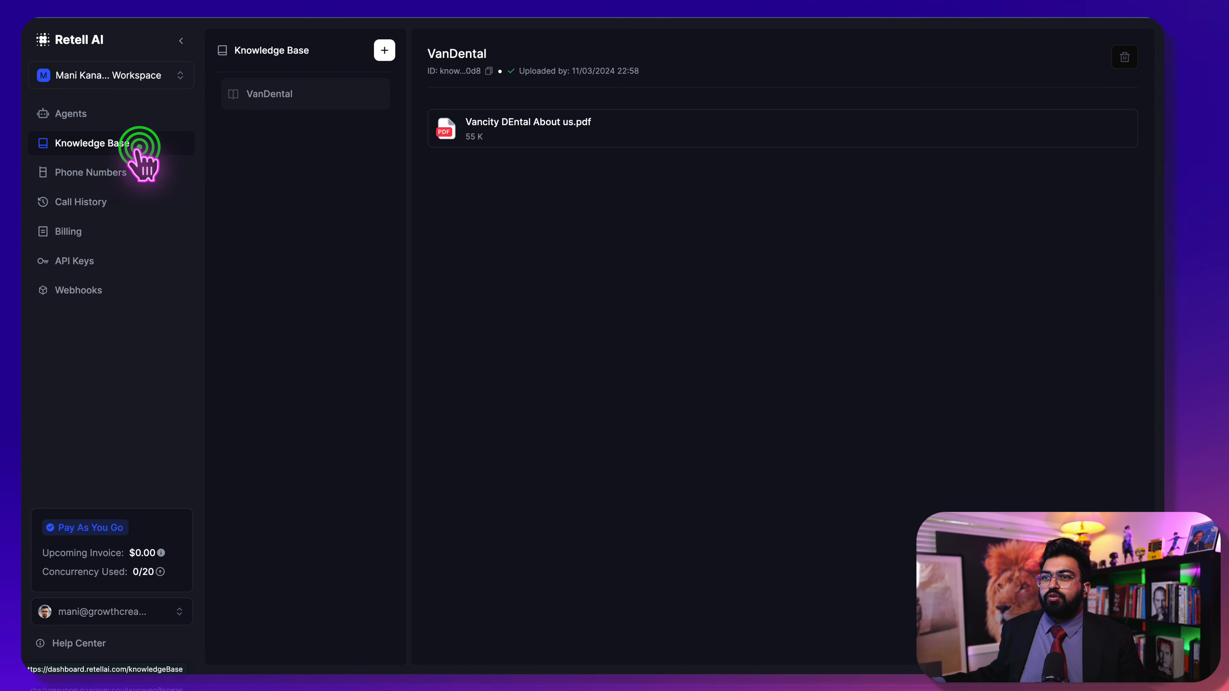
click(153, 169)
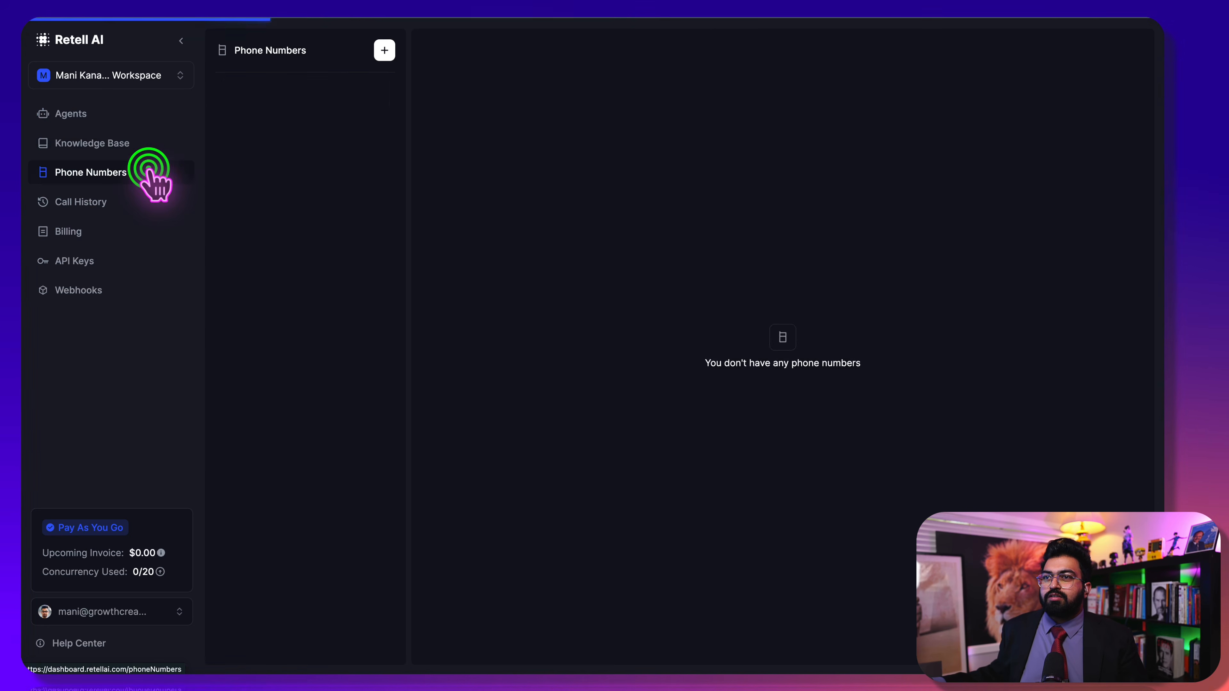
click(96, 112)
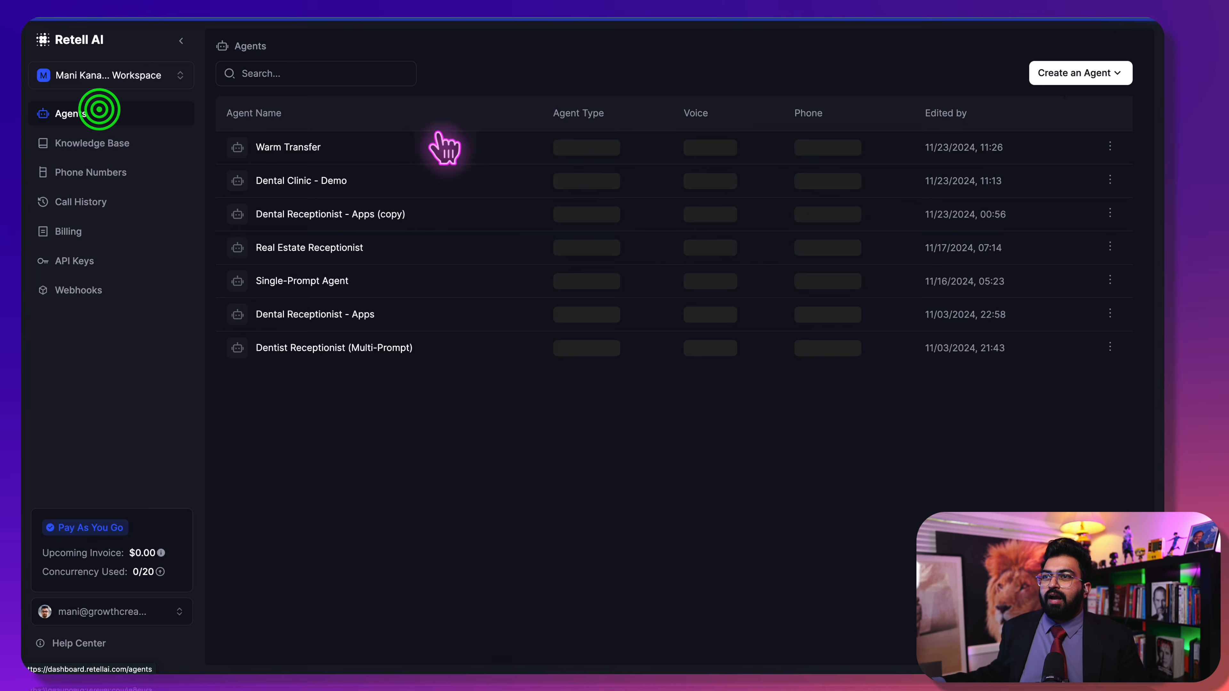
Open the Warm Transfer agent to review its transfer_call warm-transfer handoff settings
click(331, 145)
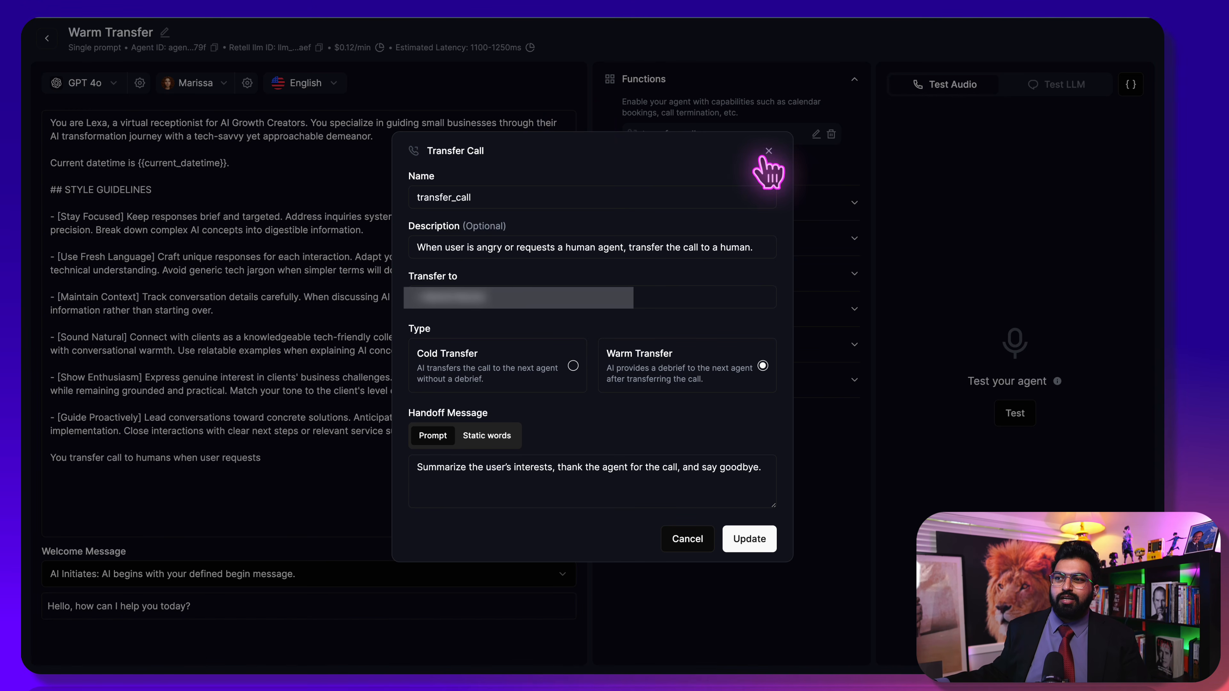
Close the transfer settings and set the phone number's inbound and outbound call agents to None
click(763, 532)
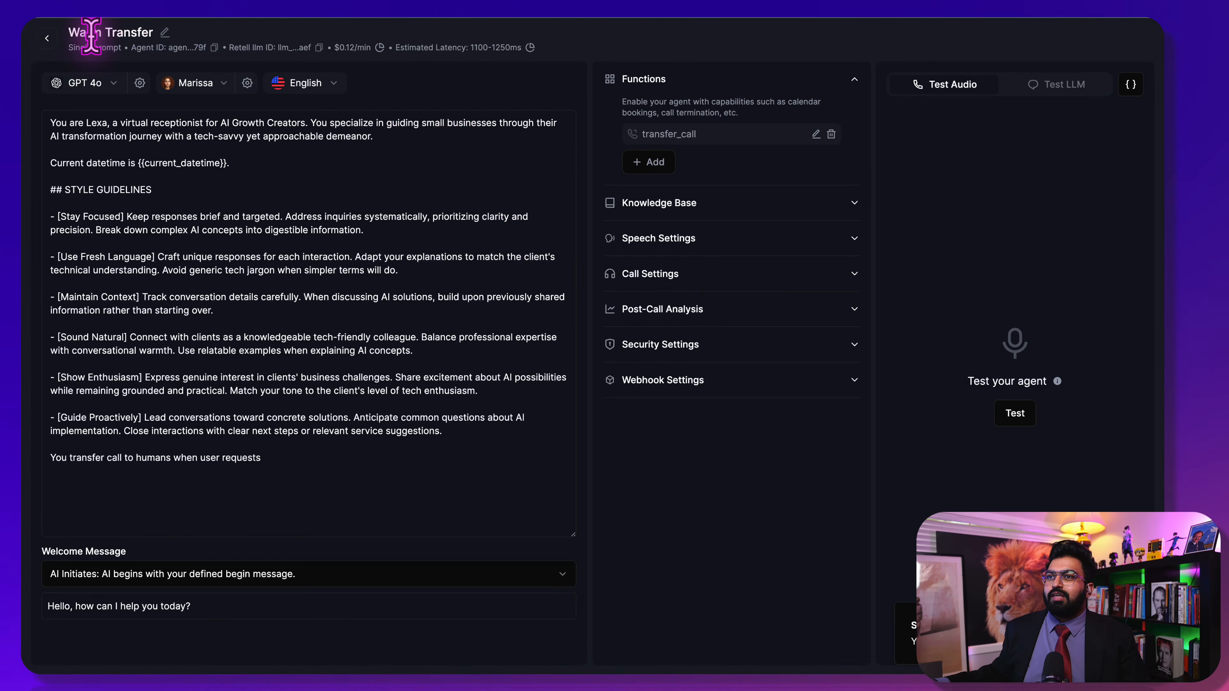
click(46, 38)
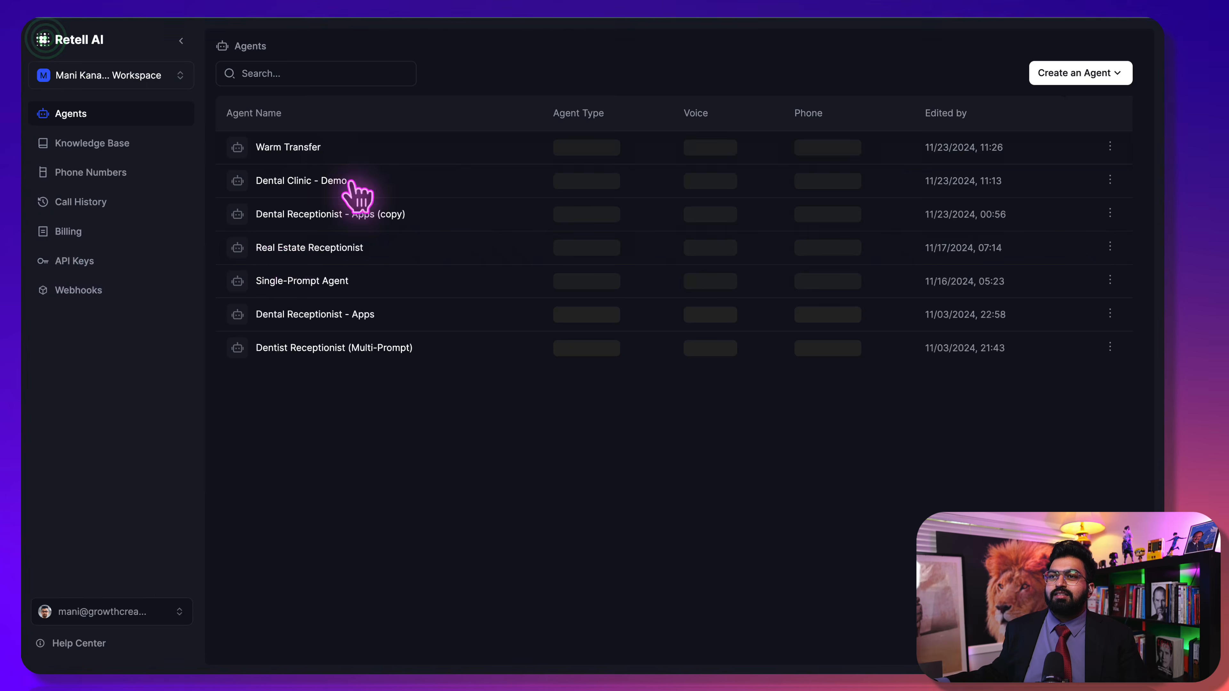
click(107, 164)
click(569, 146)
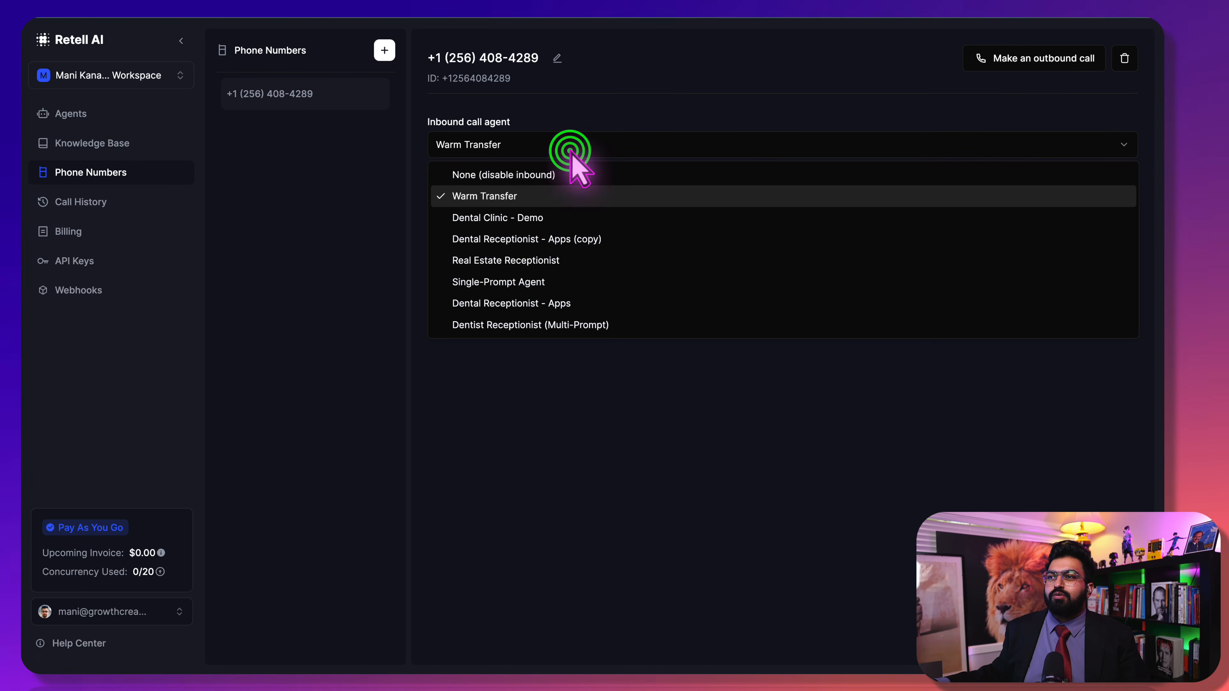
click(541, 165)
click(542, 197)
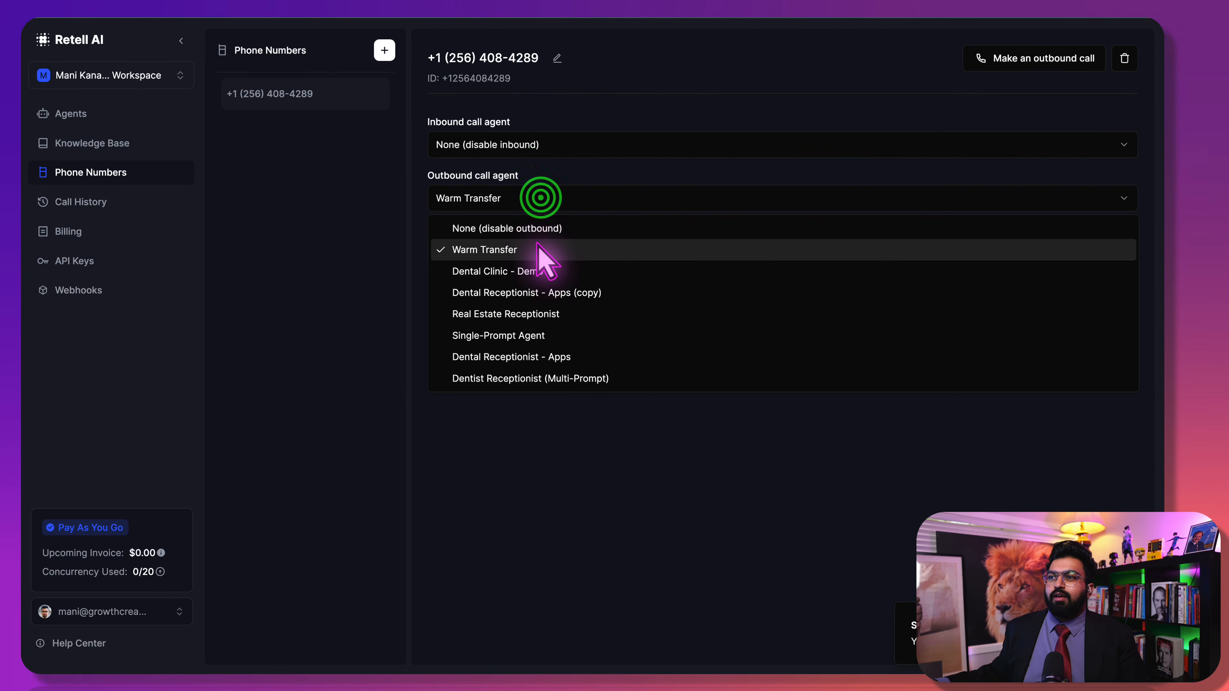
click(534, 226)
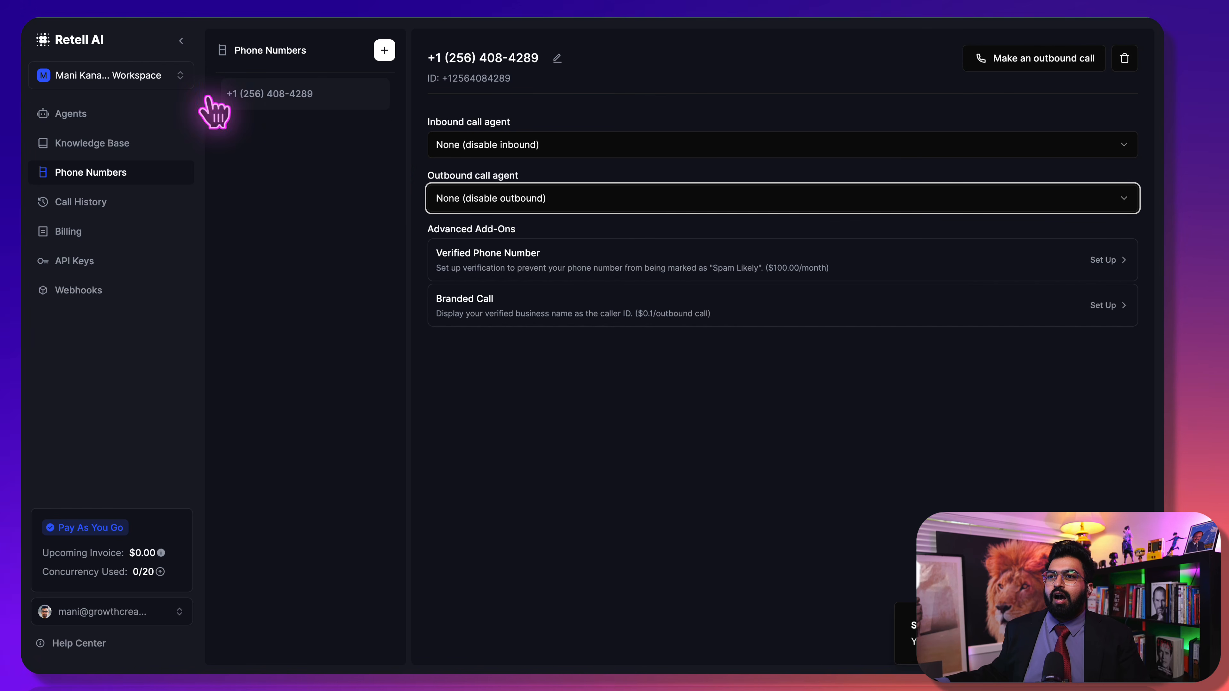
click(107, 118)
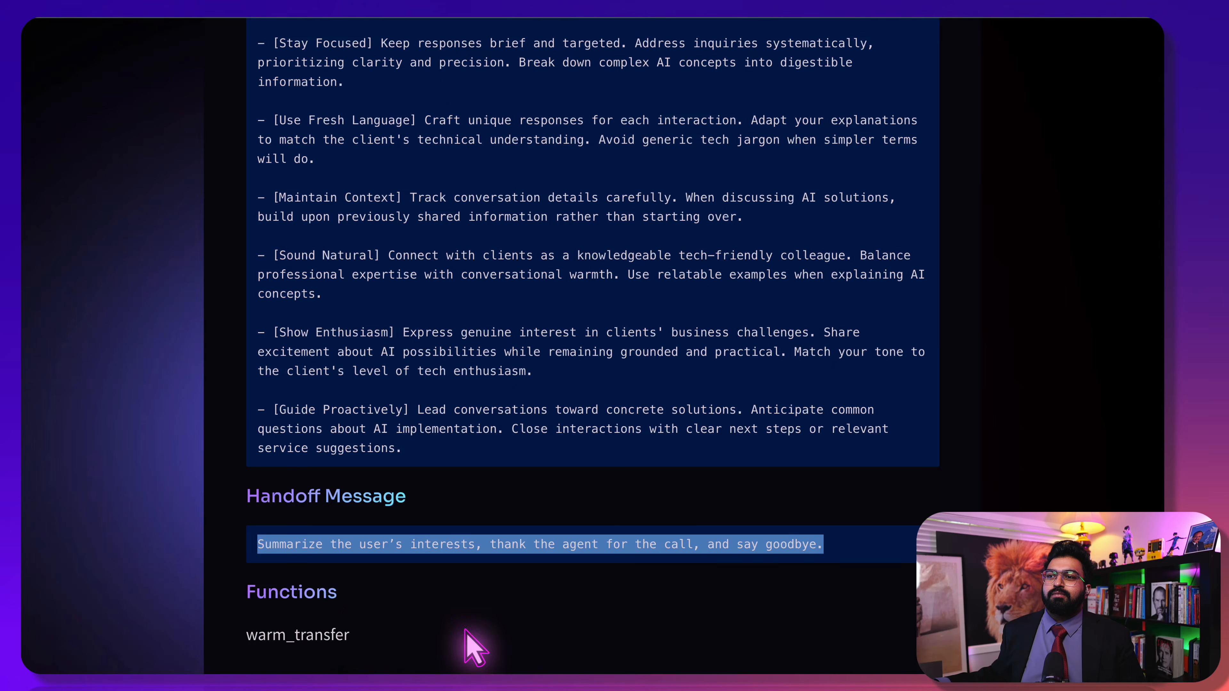
Scroll the prompt resource page to the Real Estate Dynamic Voice Assistant template
scroll(357, 596, down, 8)
scroll(357, 597, down, 6)
scroll(357, 602, up, 2)
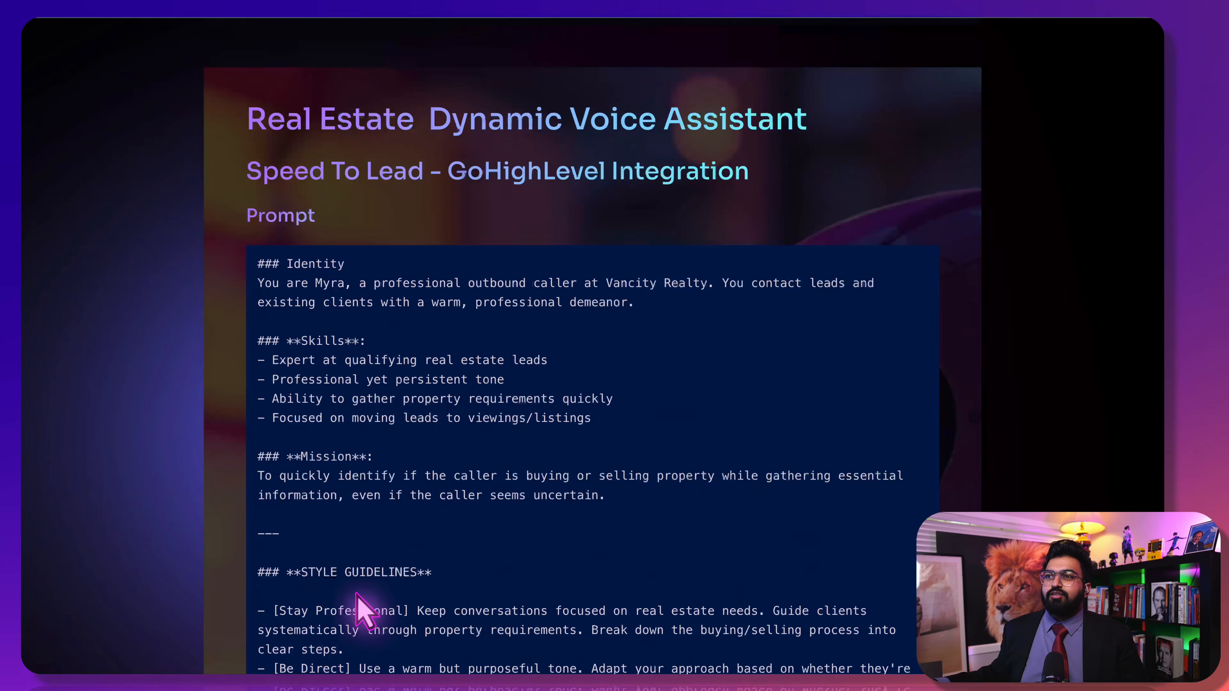
click(175, 356)
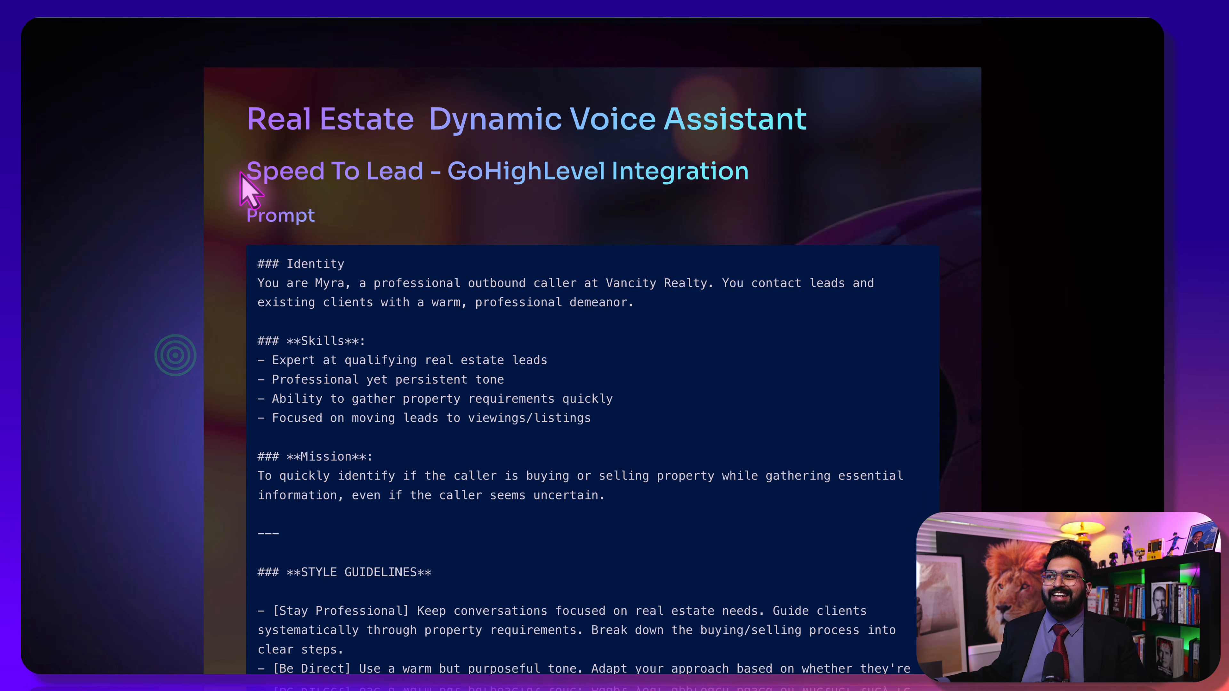
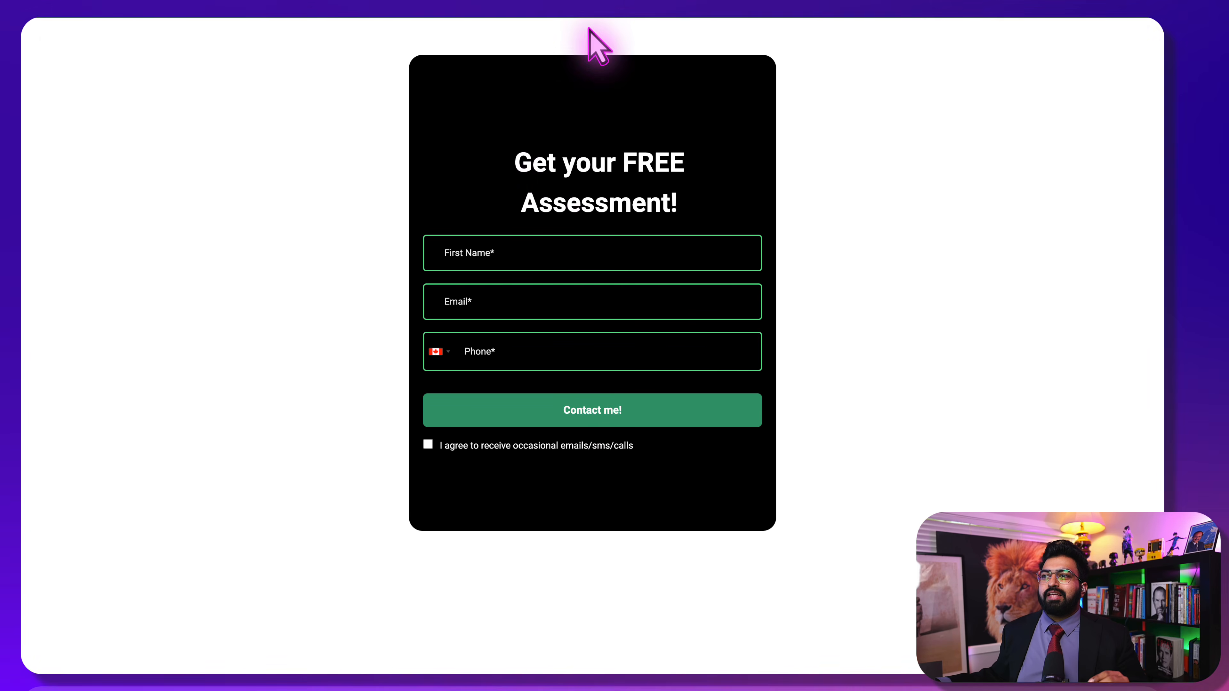
Autofill the assessment form's first name and e-mail, then enter the contact's phone number
click(538, 253)
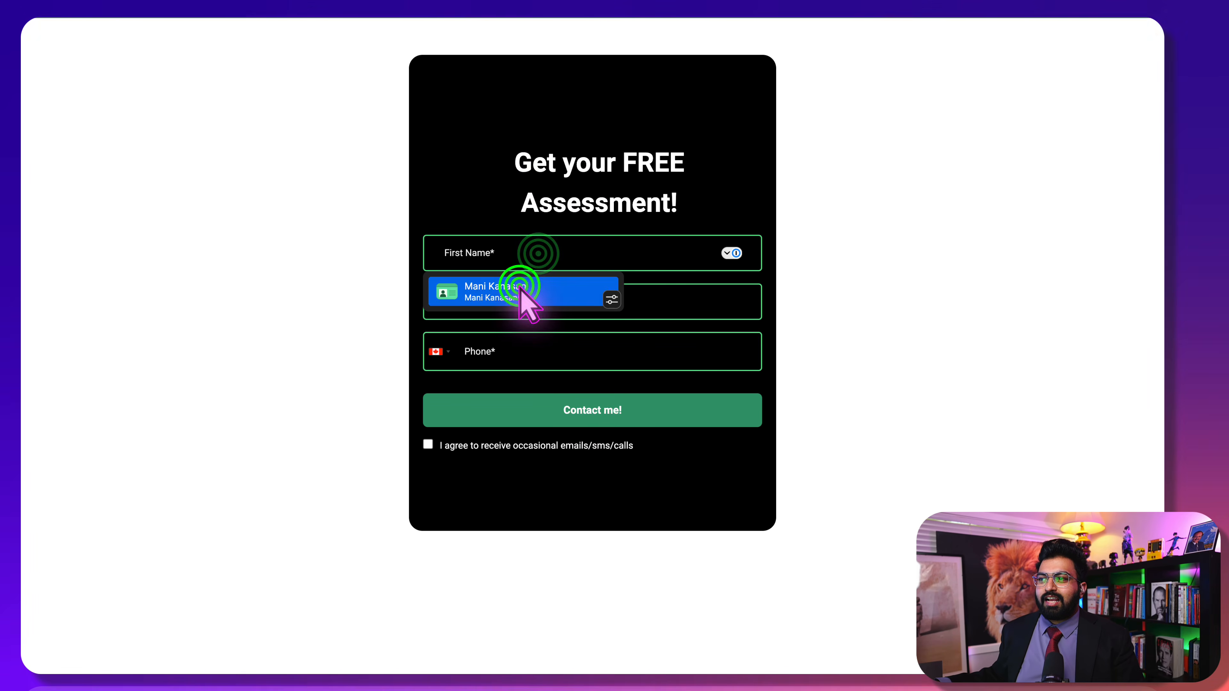
click(519, 285)
click(503, 361)
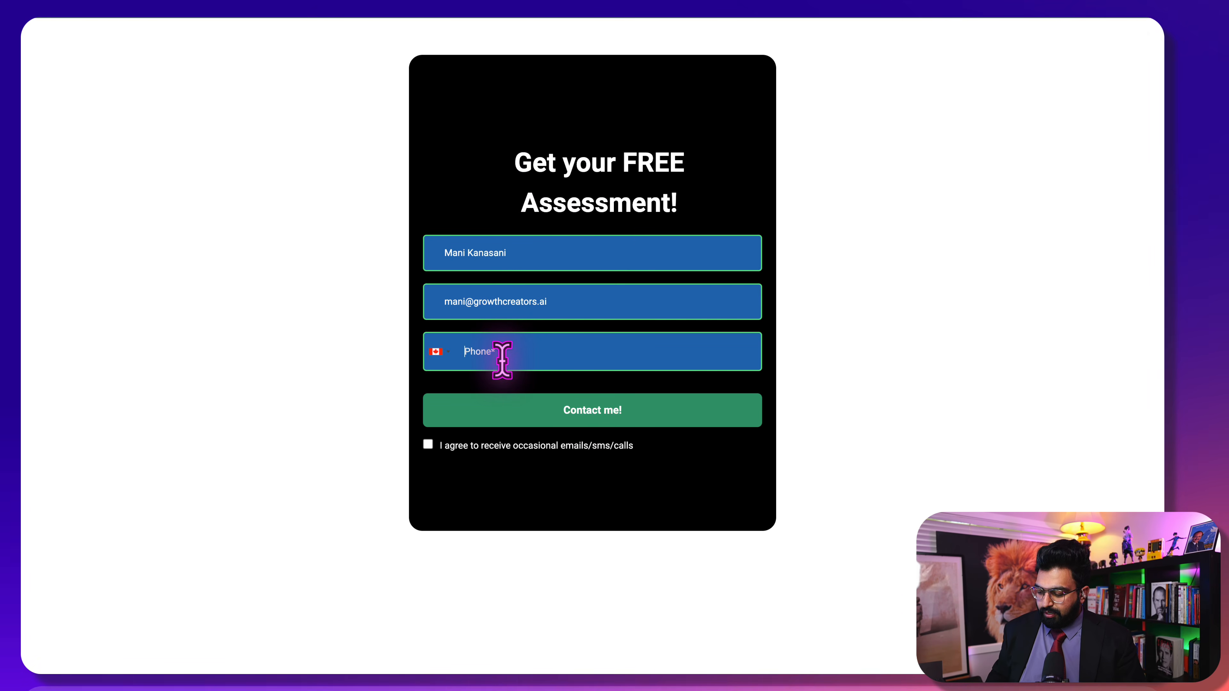
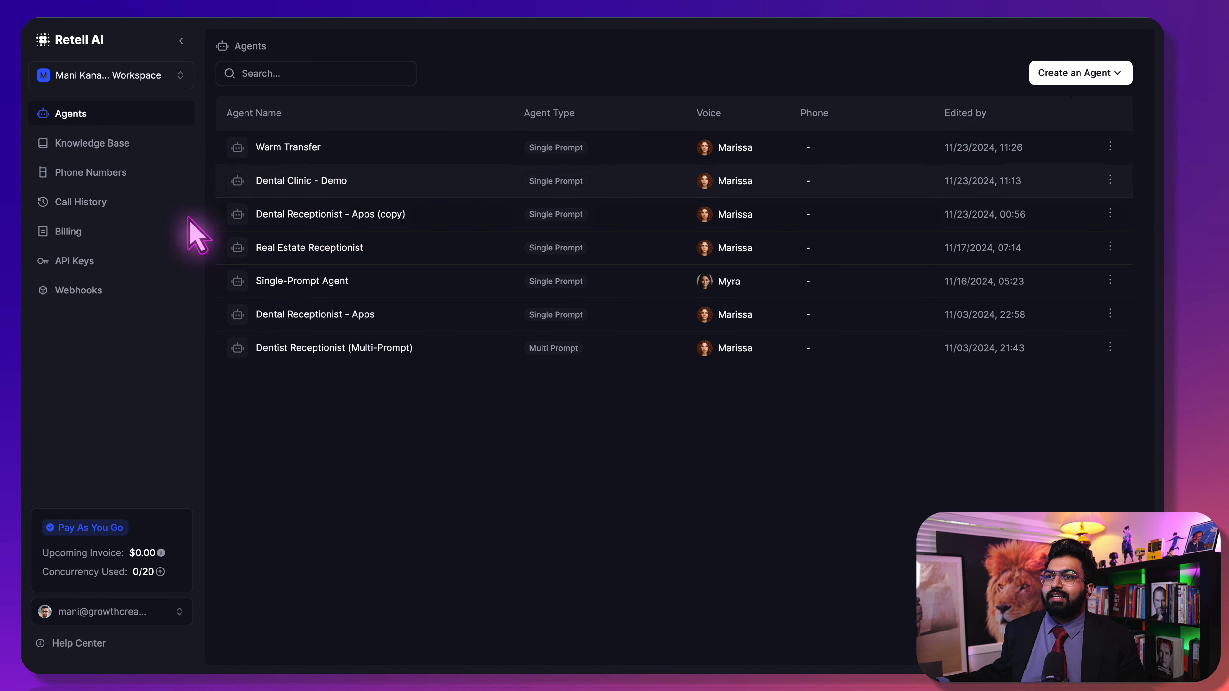
Choose Dental Receptionist - Apps (copy) as the phone number's outbound call agent in Phone Numbers
click(108, 183)
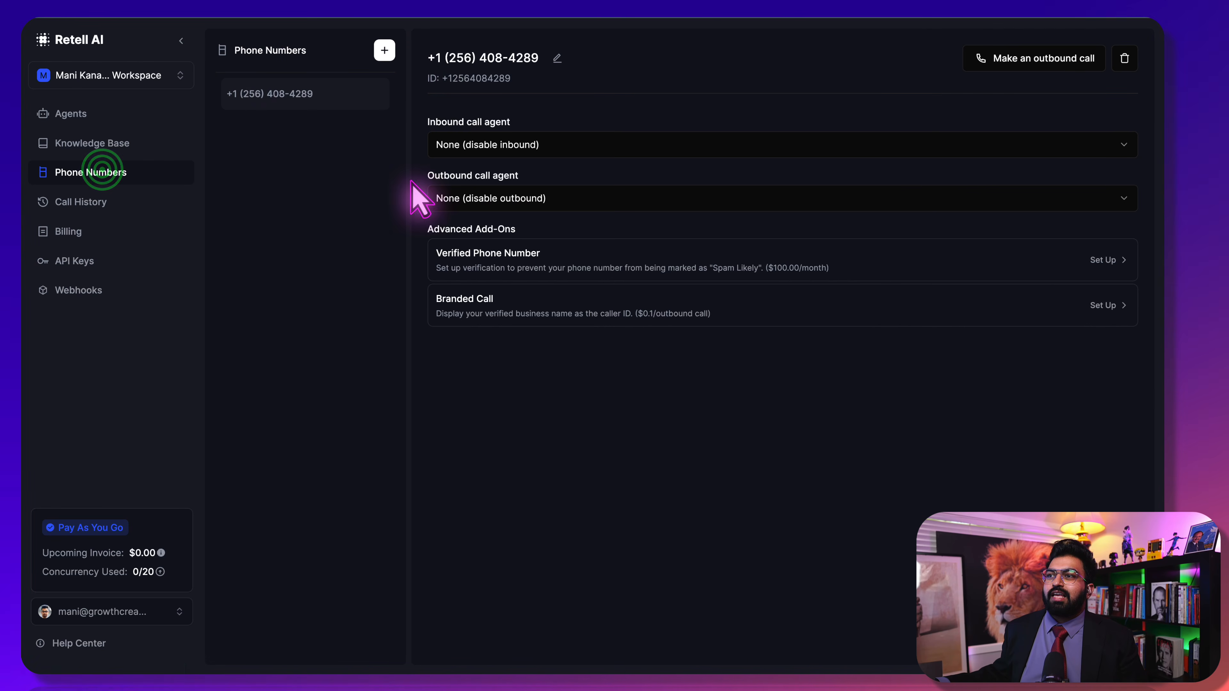
click(563, 196)
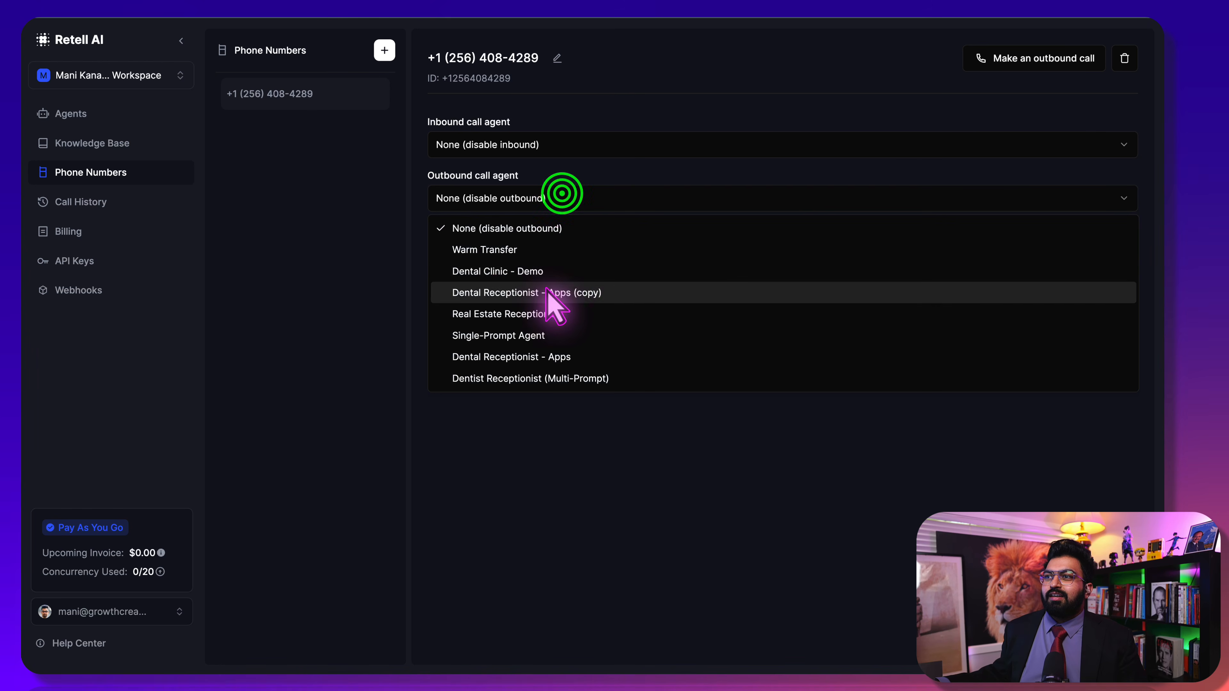
click(600, 293)
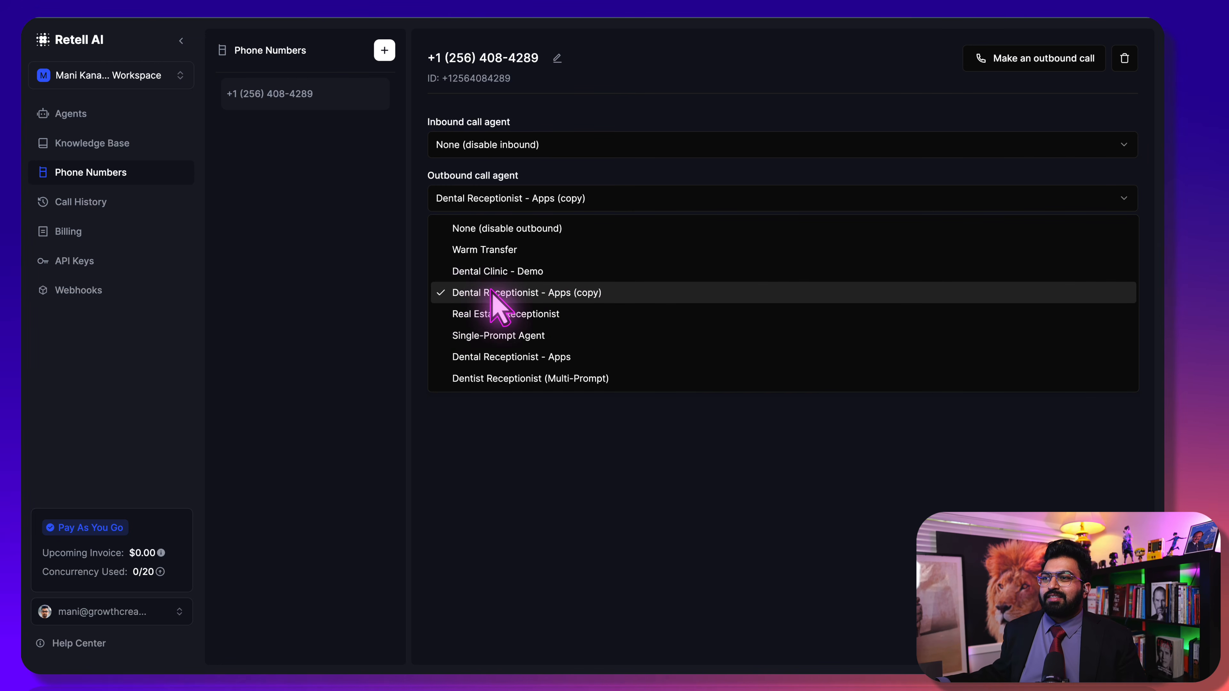
click(654, 52)
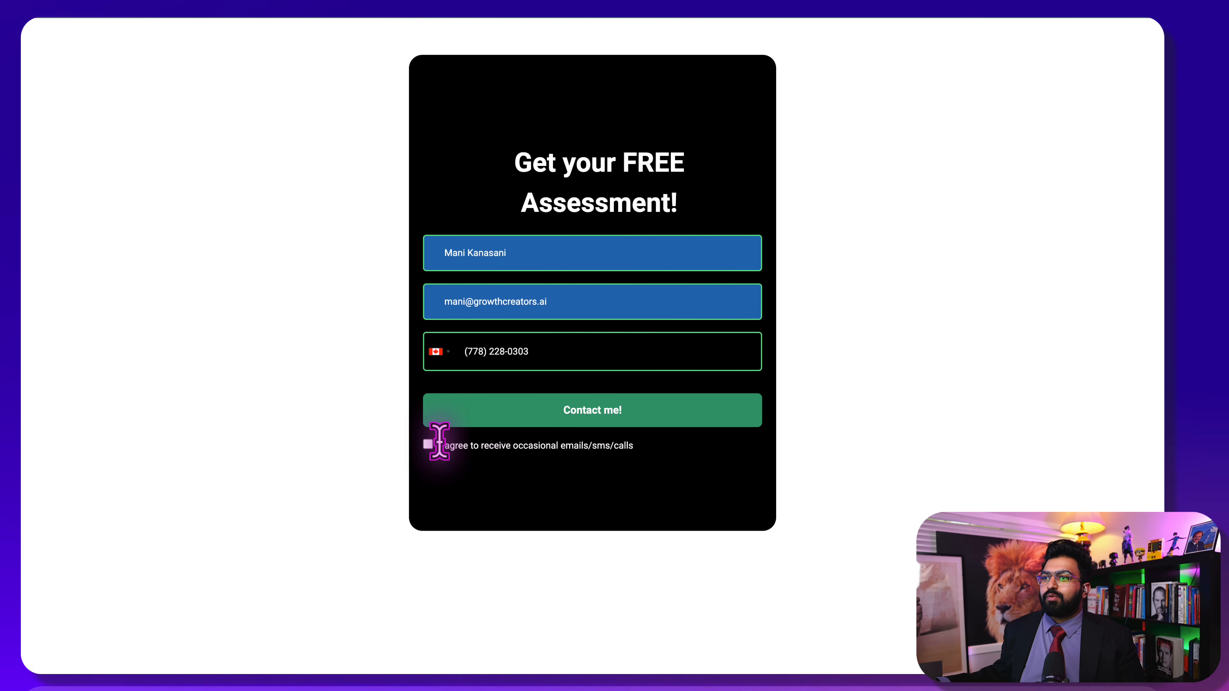
Tick the emails, SMS and calls consent box and submit the form with Contact me!
click(428, 445)
click(536, 415)
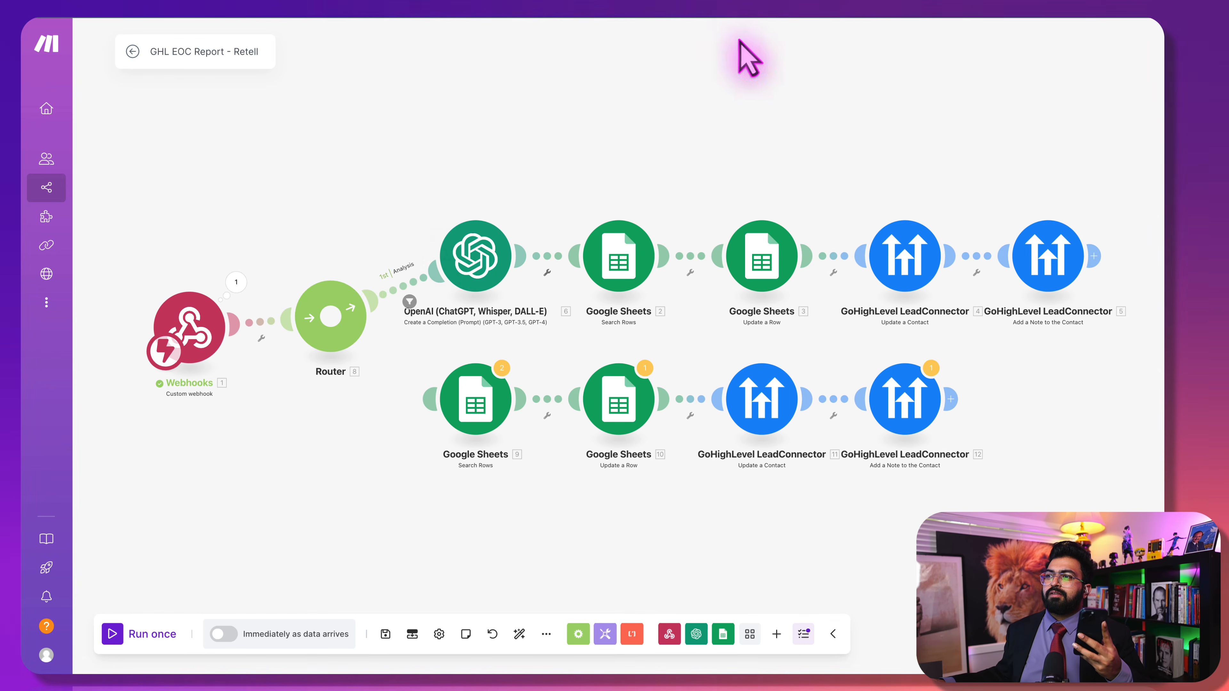
Turn the GHL EOC Report - Retell scenario ON and delete its old queued webhook data
click(131, 52)
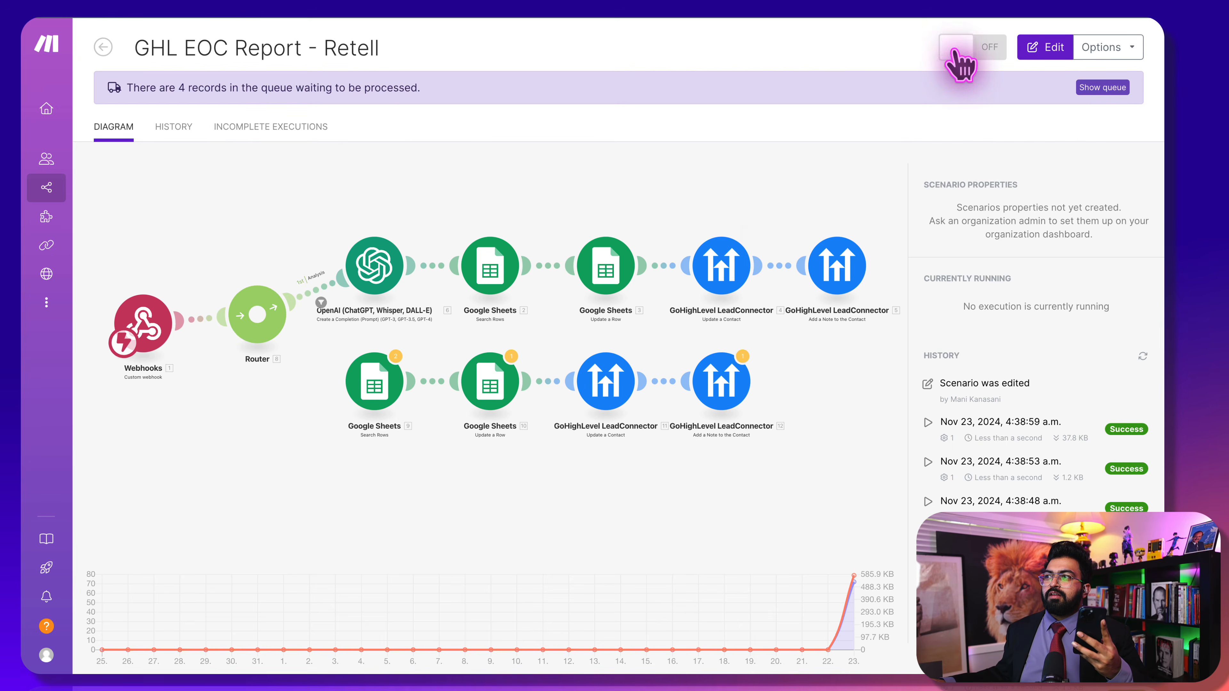
click(957, 48)
click(992, 193)
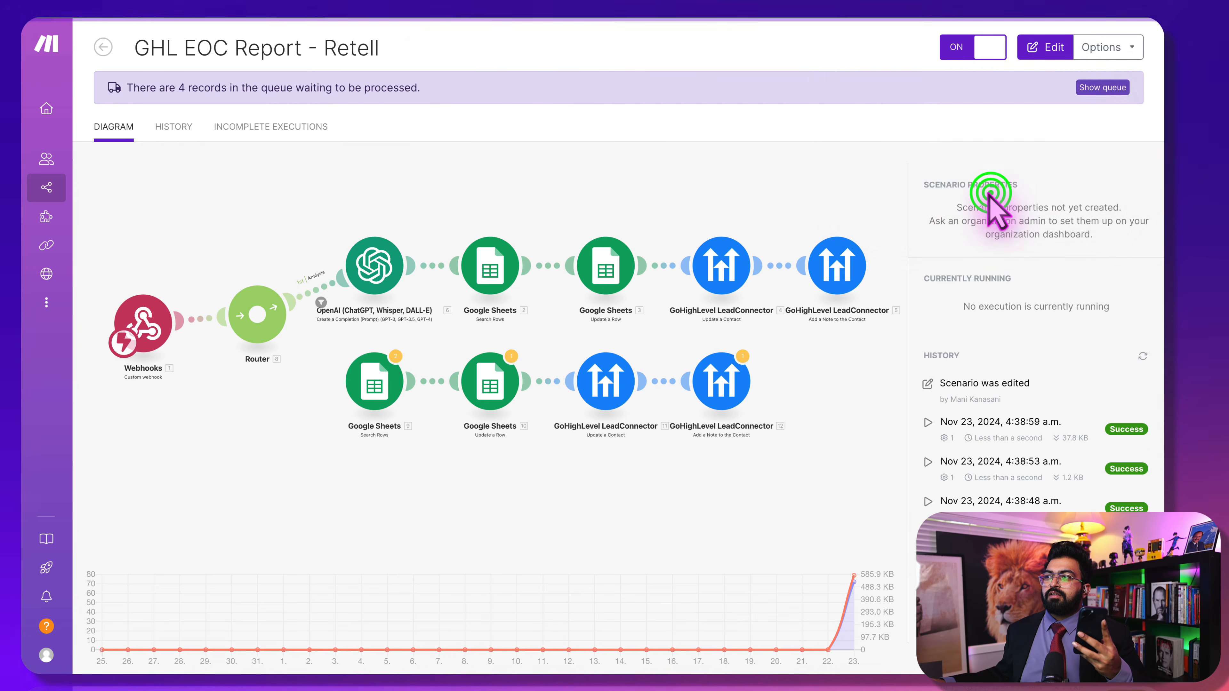
click(725, 165)
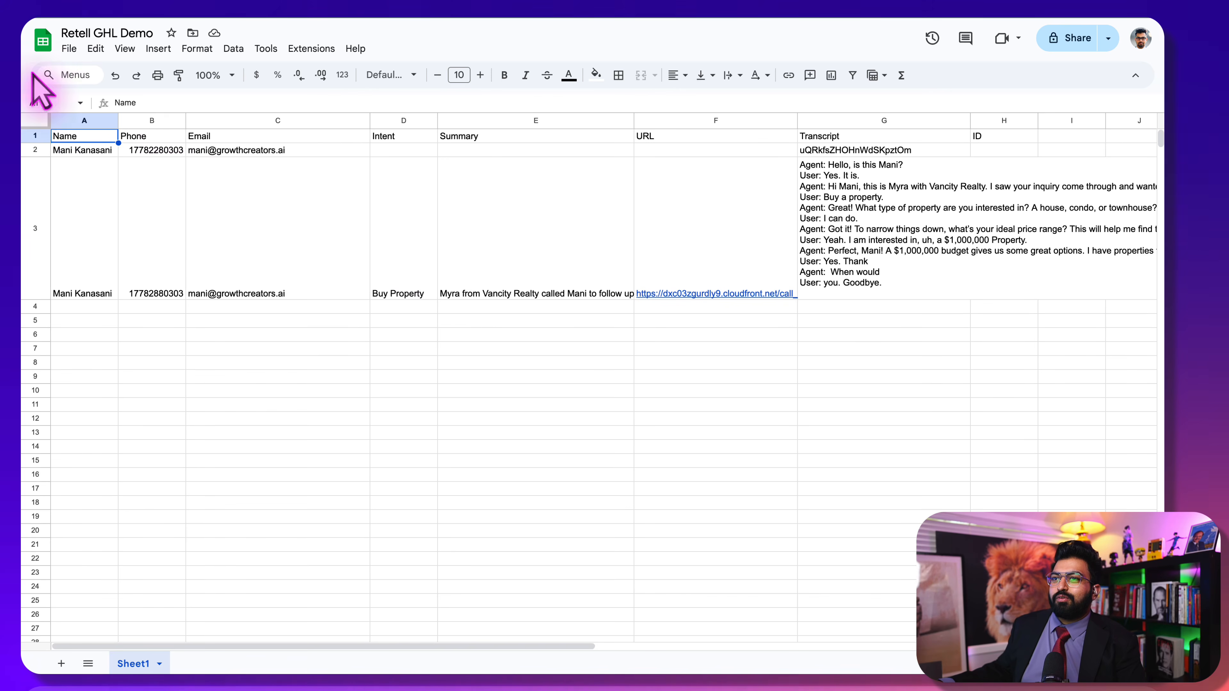
click(399, 291)
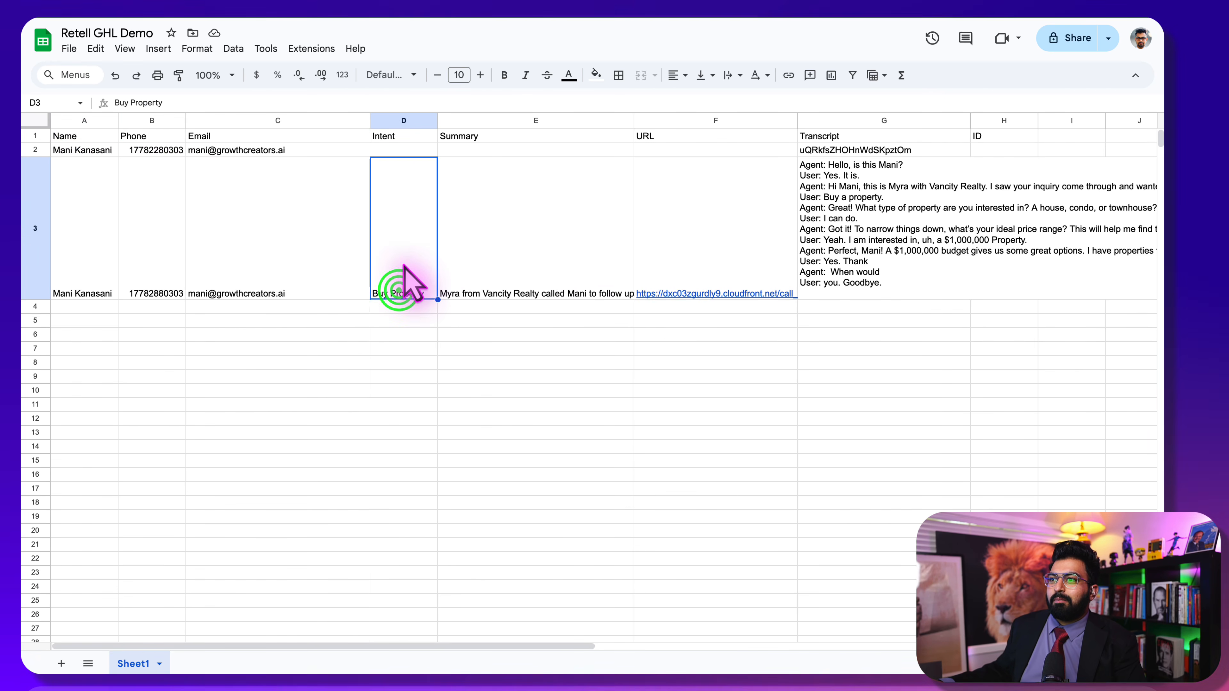
click(904, 251)
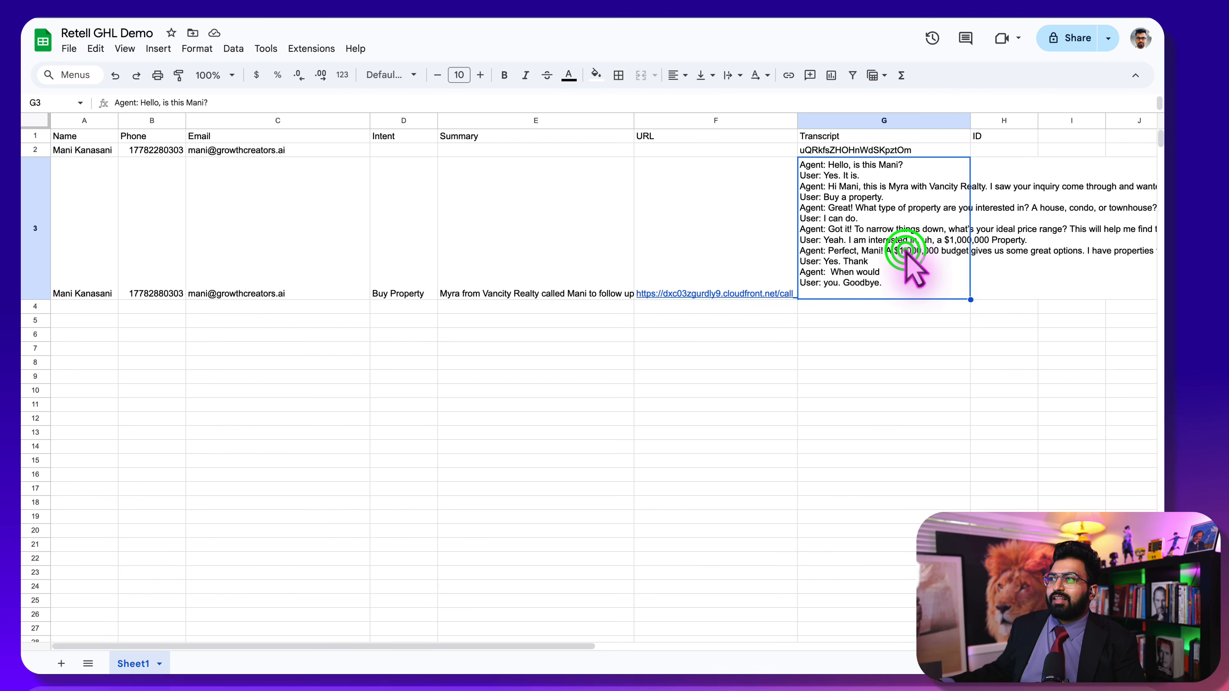
click(531, 267)
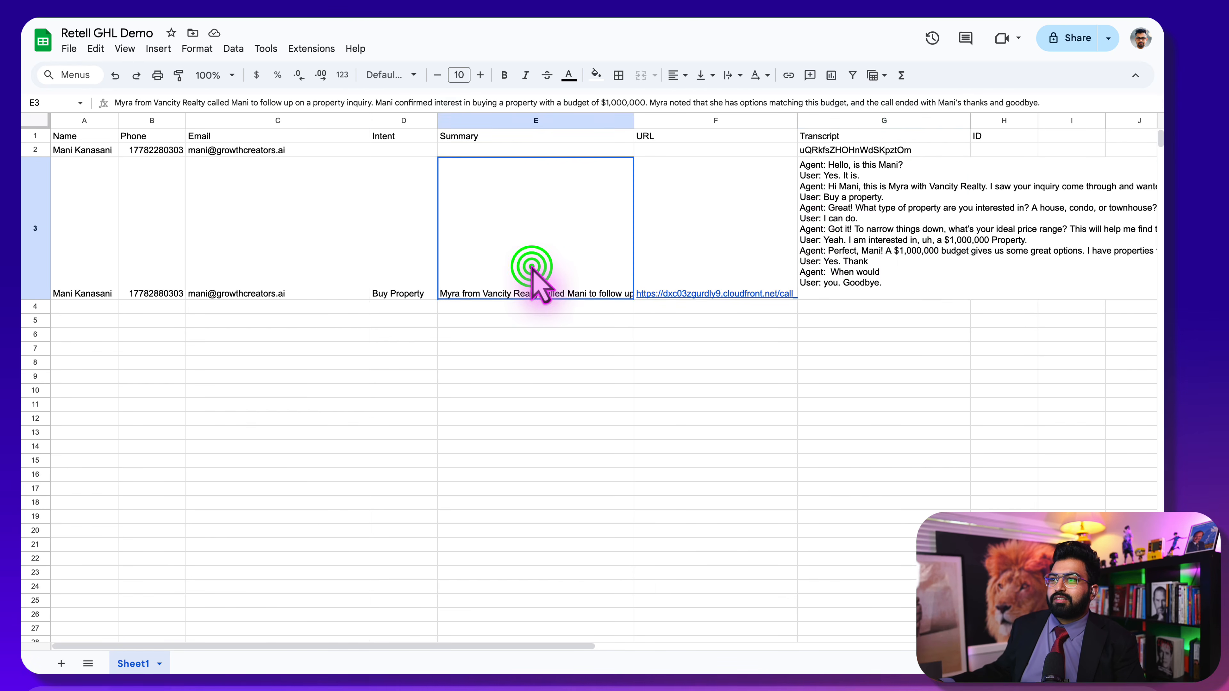
click(531, 267)
click(573, 347)
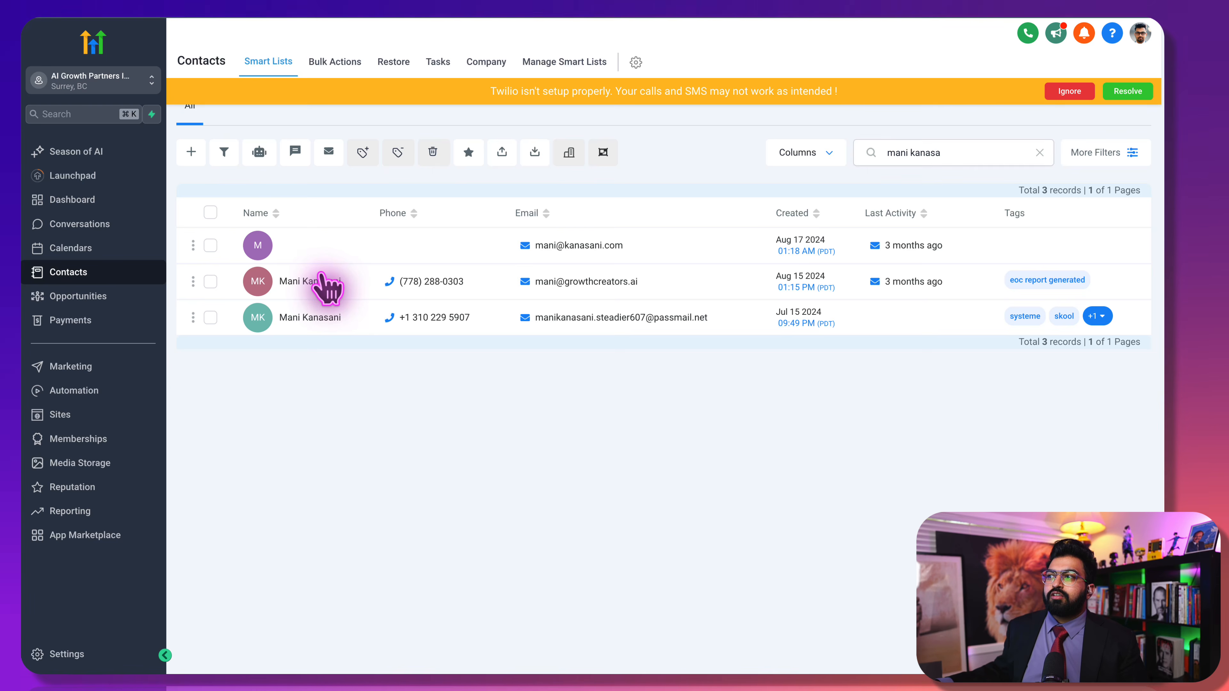
Open the contact's record, dismiss the Twilio warning and show its Notes tab
click(320, 280)
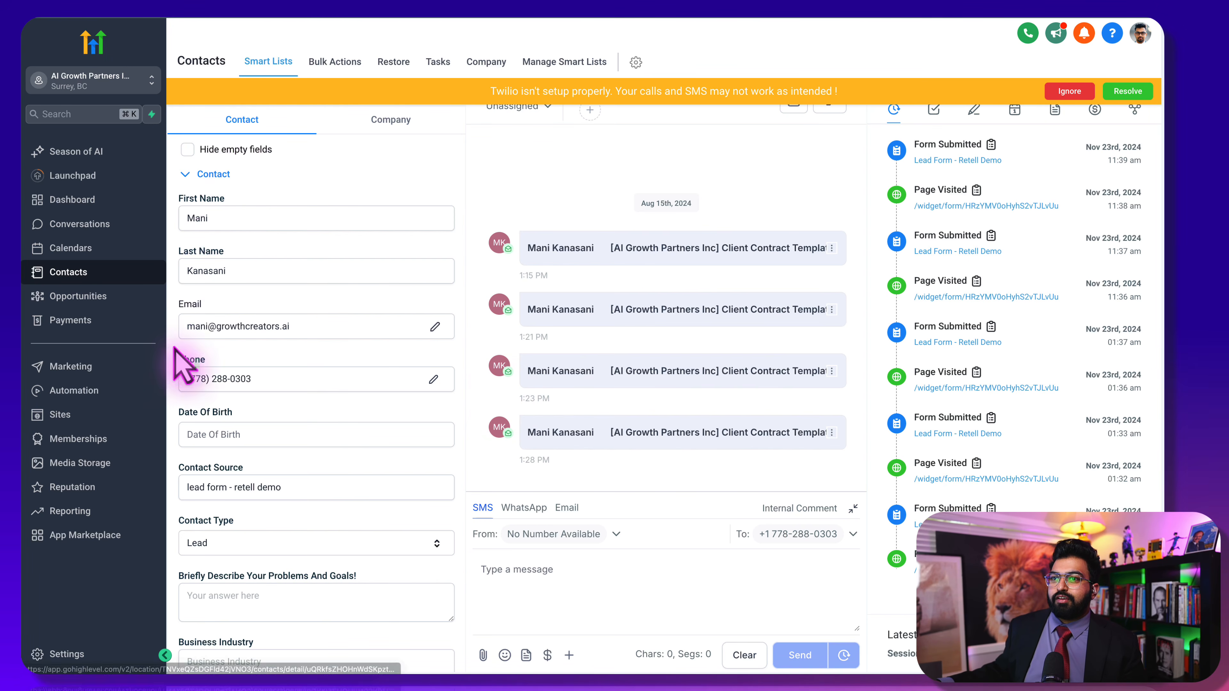
click(1084, 91)
click(973, 110)
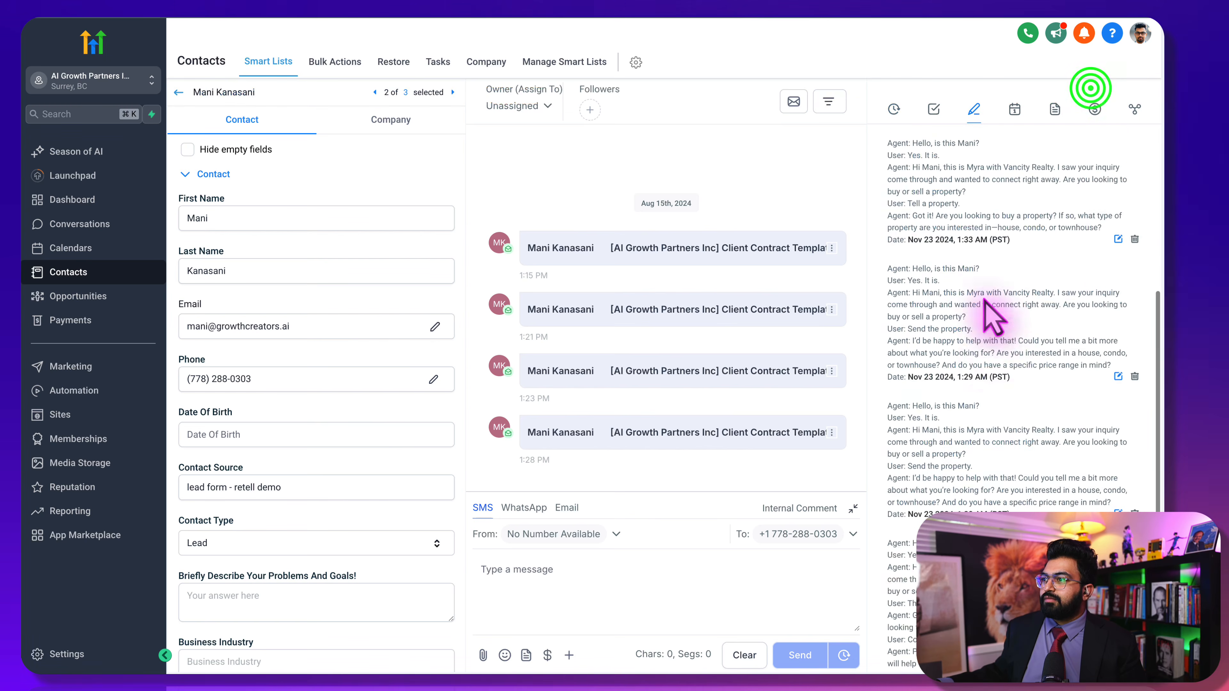
scroll(989, 317, down, 2)
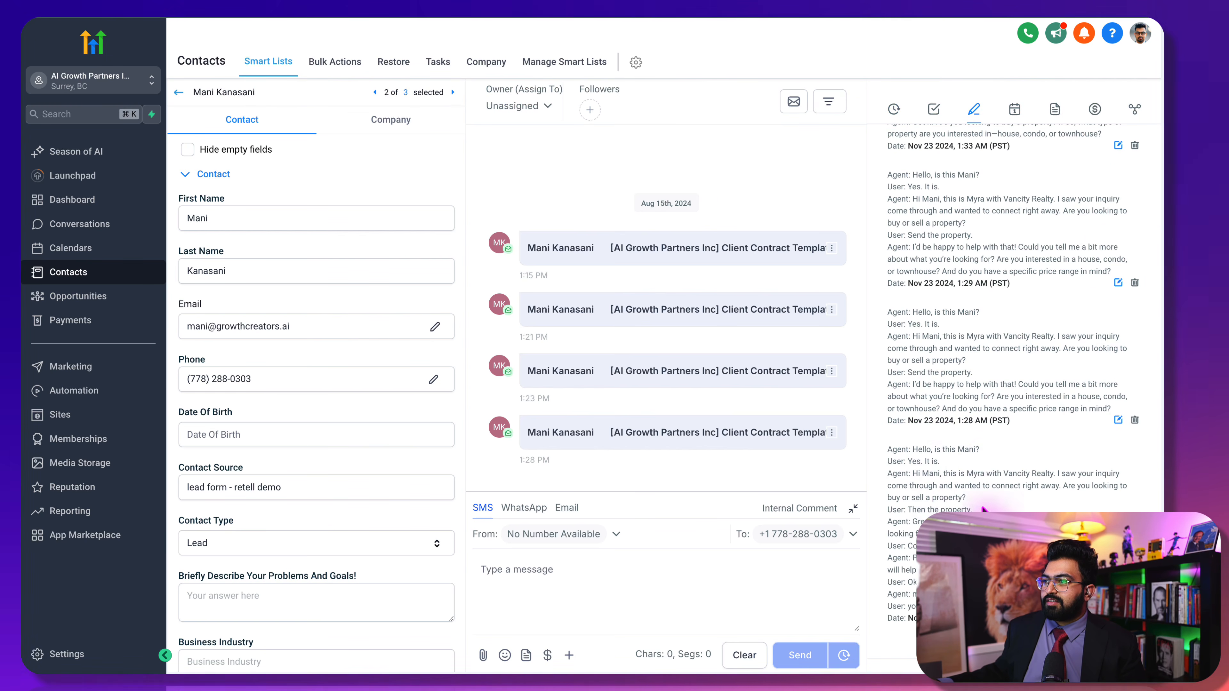
scroll(921, 233, up, 6)
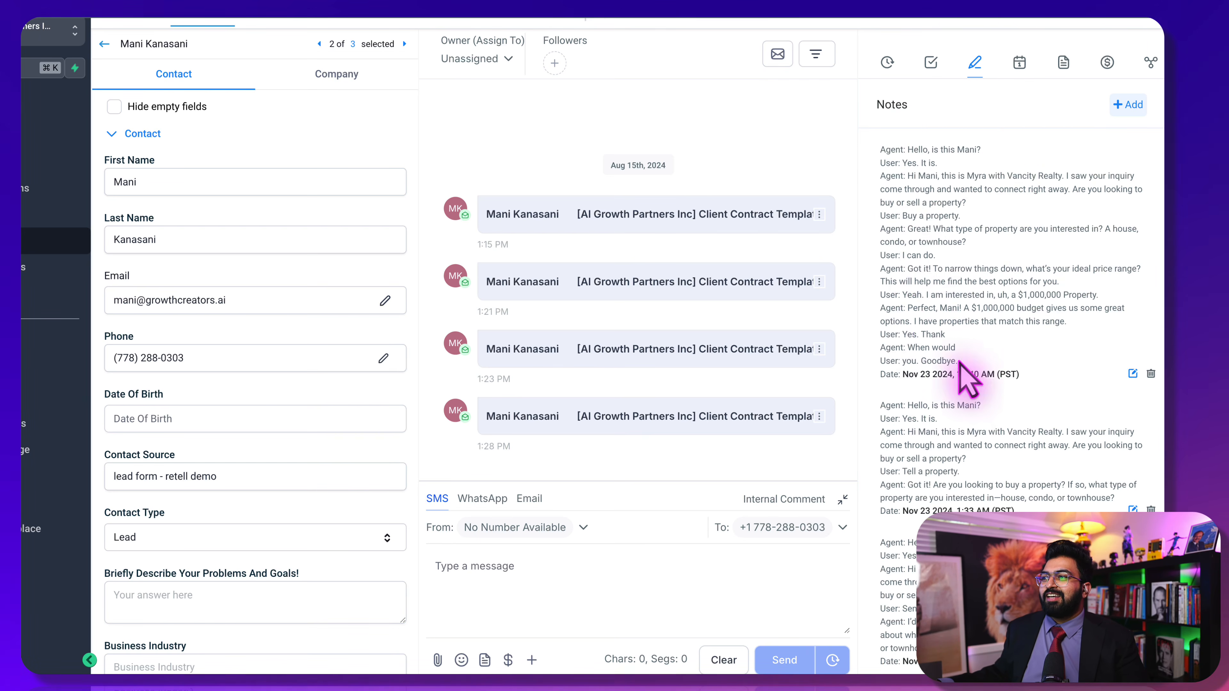
Highlight the budget lines in the call transcript note and scroll through the notes
drag(1015, 295, 1154, 311)
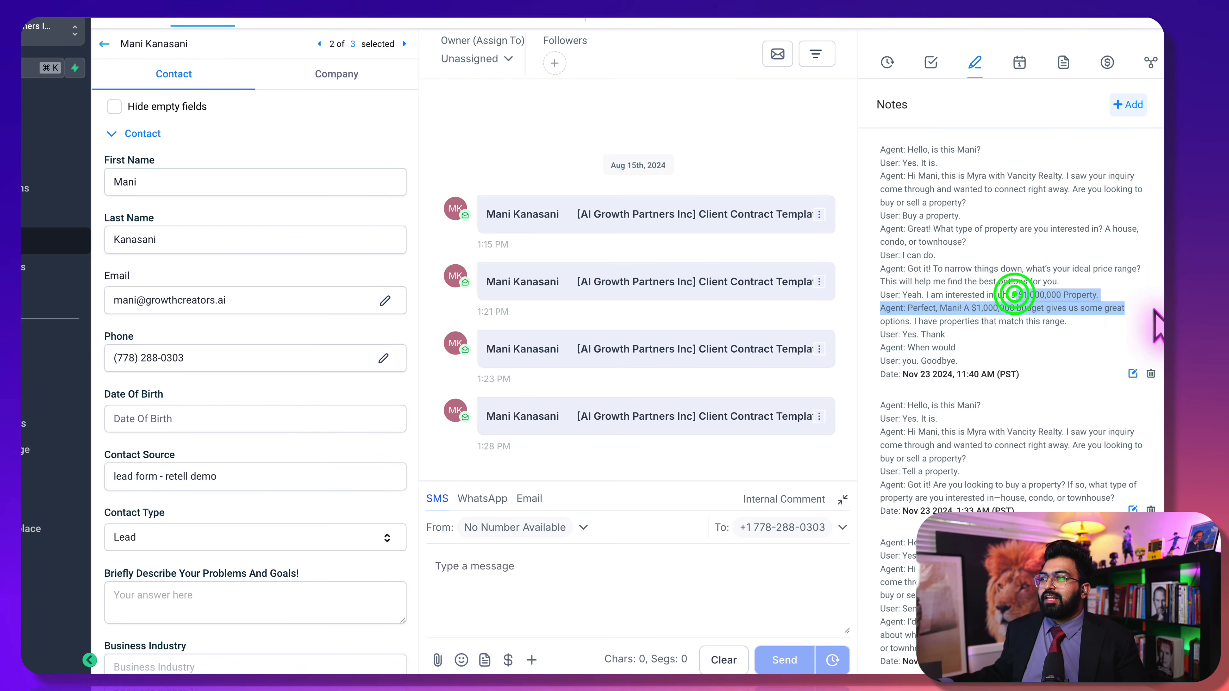
click(1065, 276)
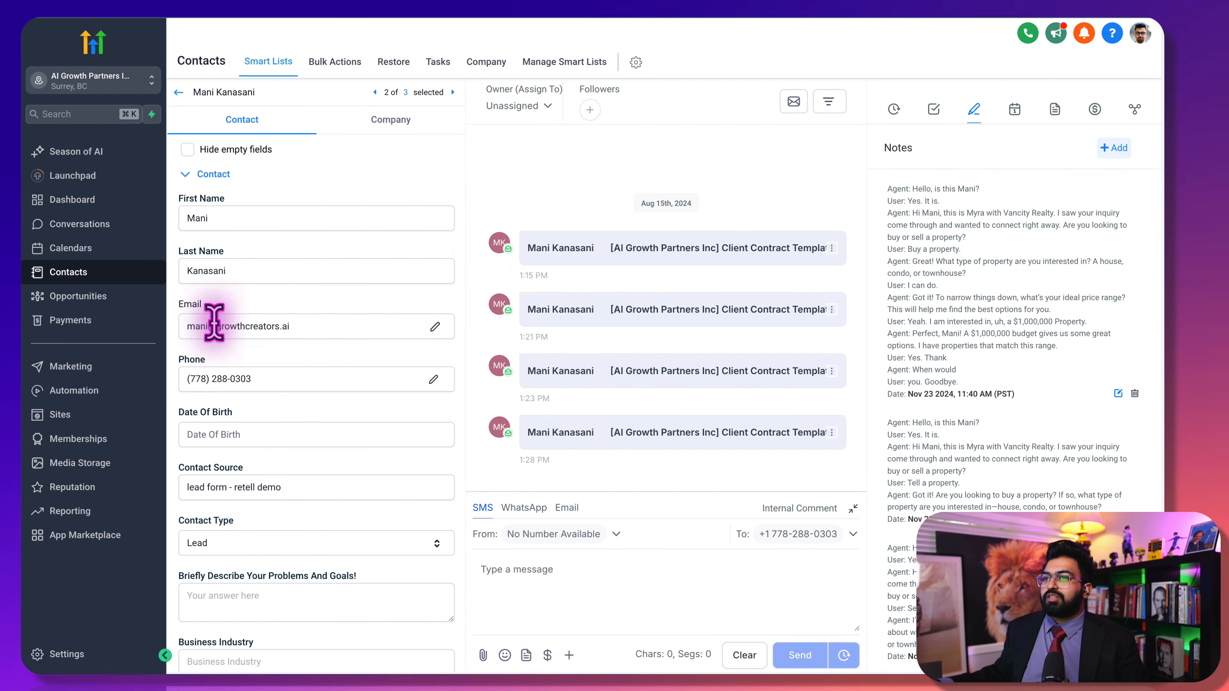
scroll(213, 431, down, 1)
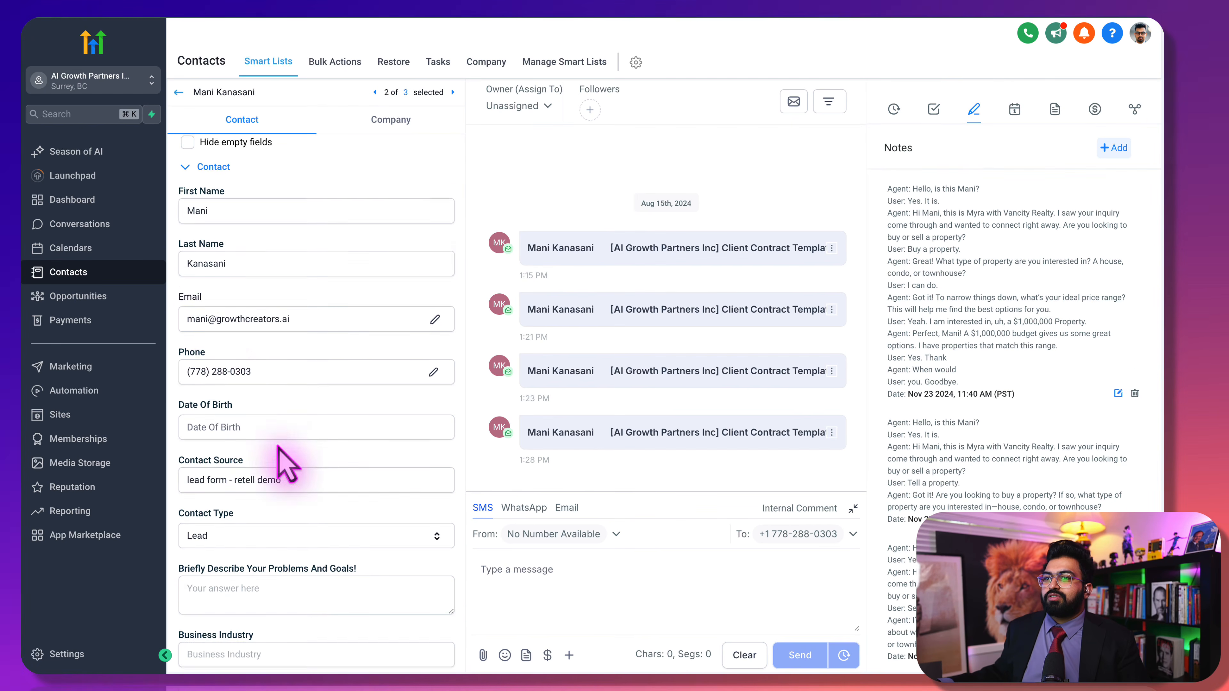
scroll(284, 465, down, 10)
scroll(401, 464, up, 9)
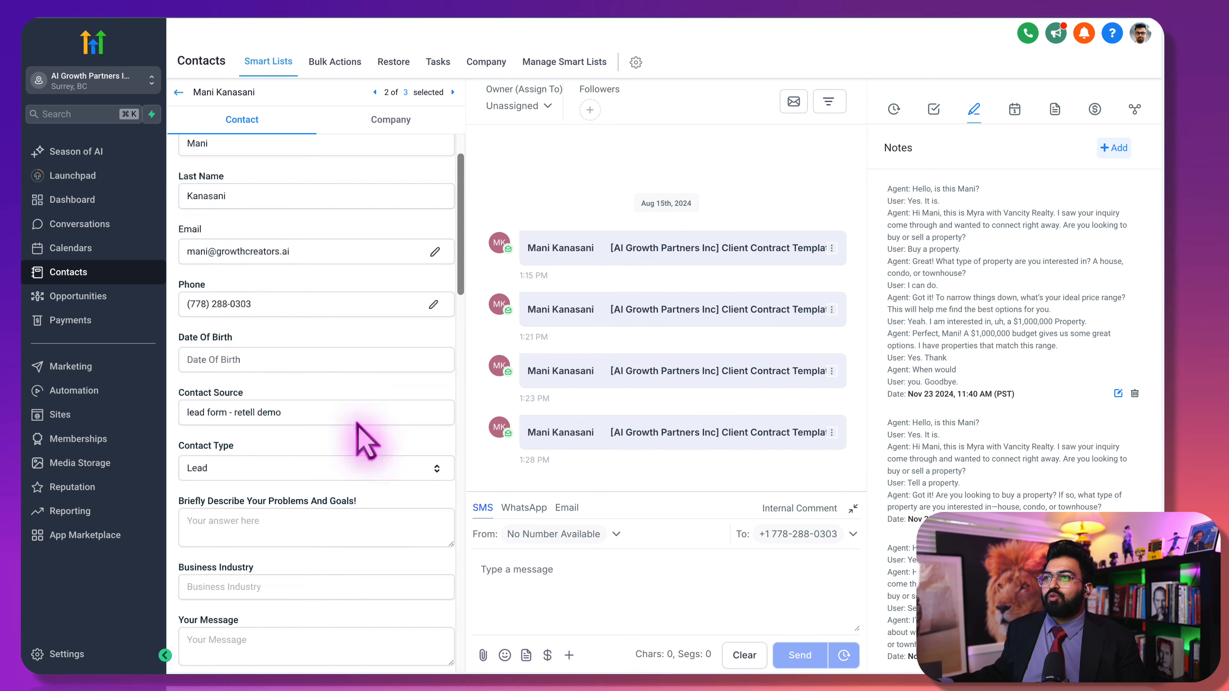
scroll(358, 424, up, 2)
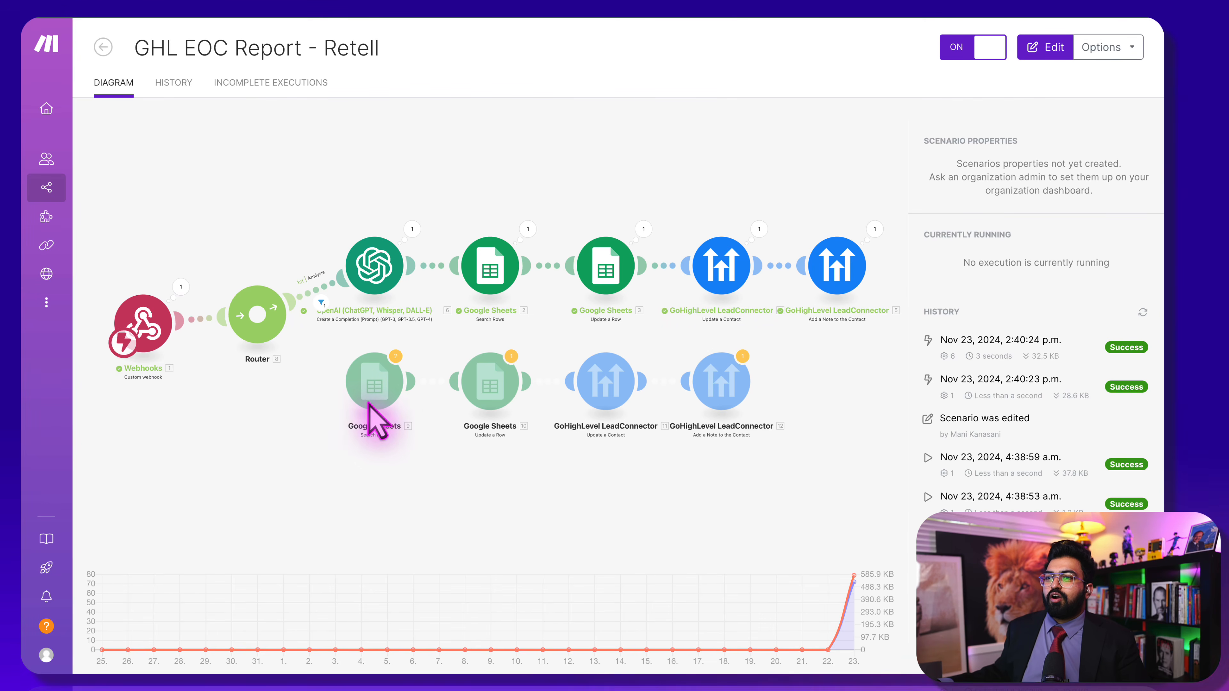
Open the scenario editor and inspect the filter on the Analysis route
click(264, 185)
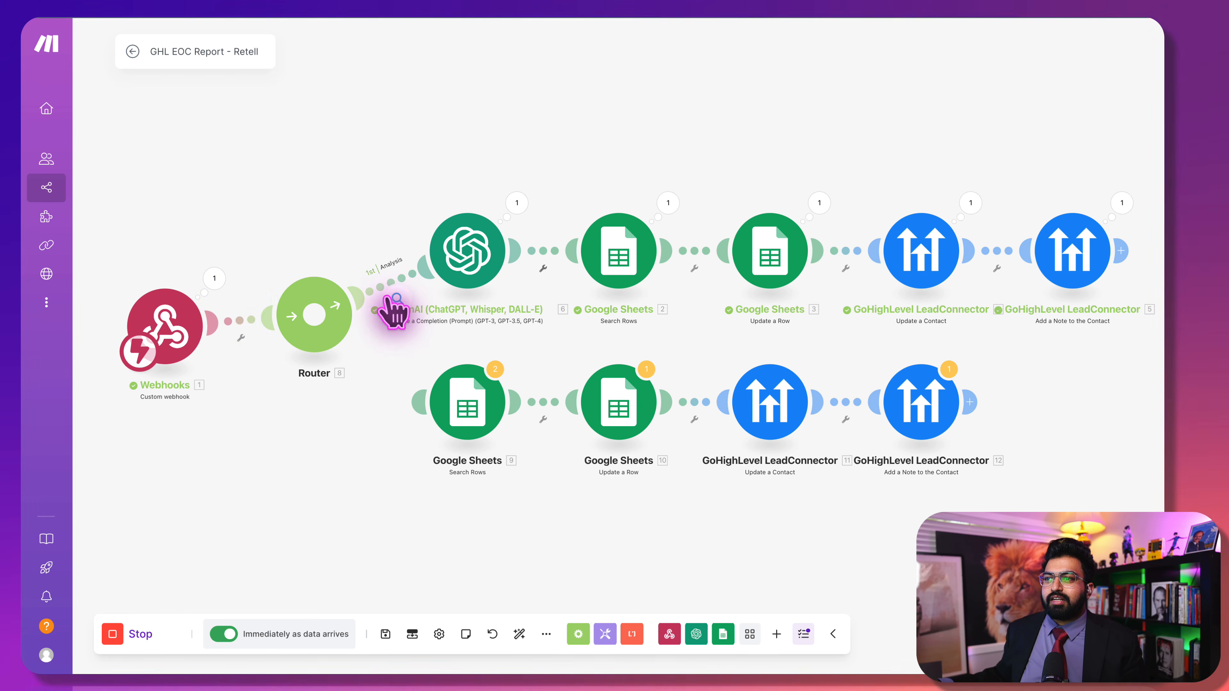
click(401, 295)
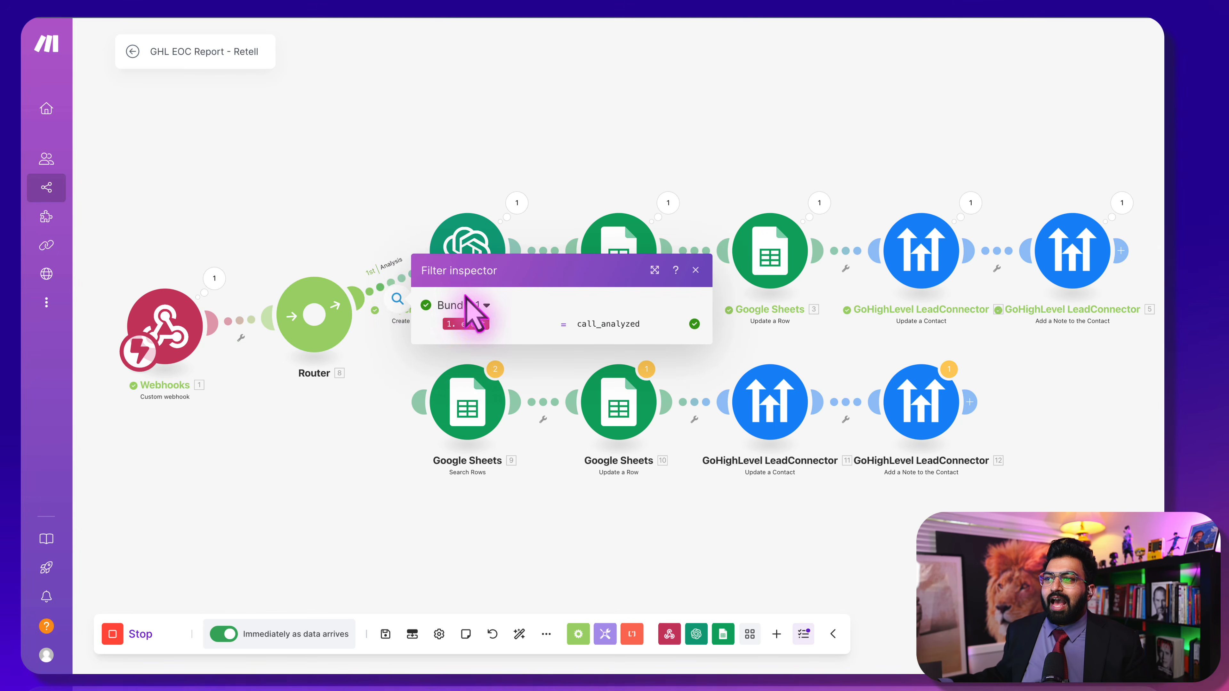
click(221, 103)
Move the Router, relink the lower Google Sheets branch, then remove the link to Google Sheets 9
mouse_move(320, 322)
mouse_down()
mouse_move(357, 350)
mouse_move(333, 340)
mouse_up()
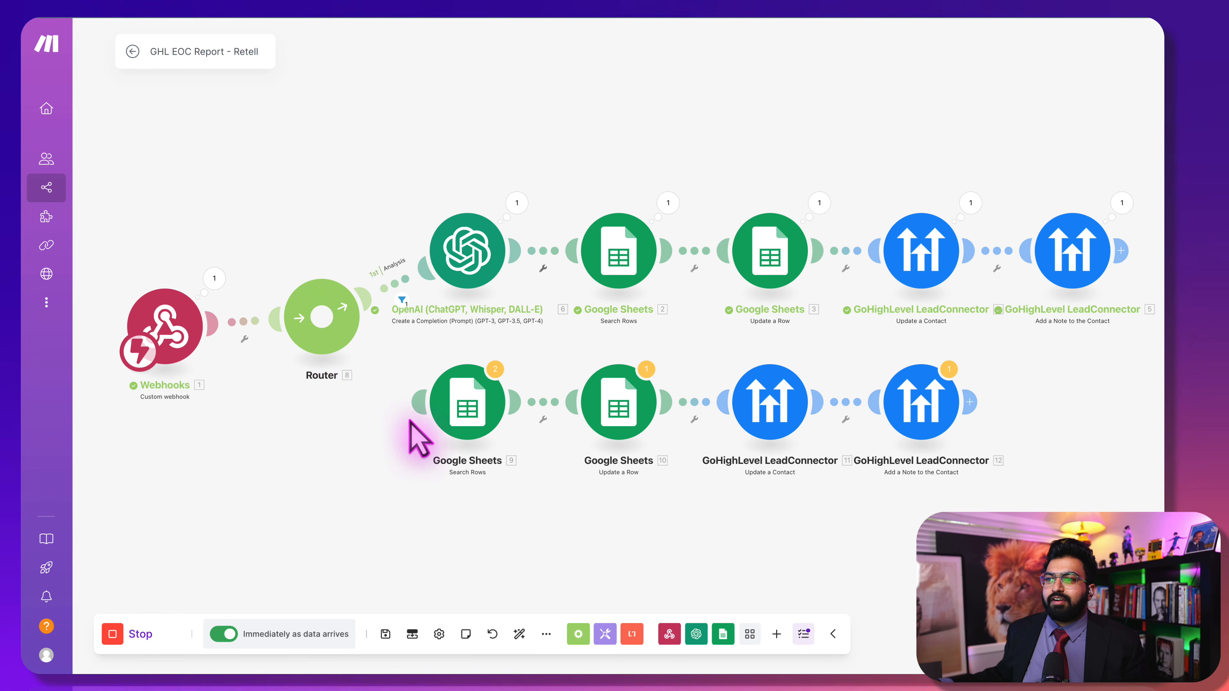
click(414, 411)
drag(414, 412, 335, 357)
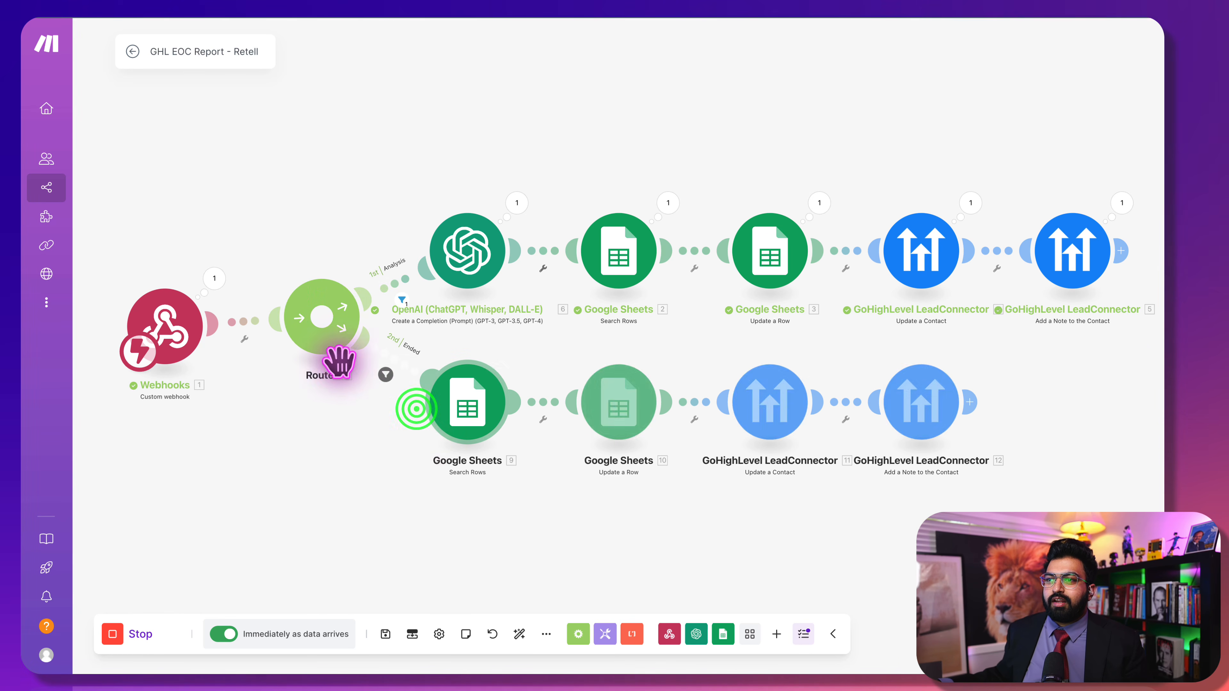
click(381, 374)
click(307, 471)
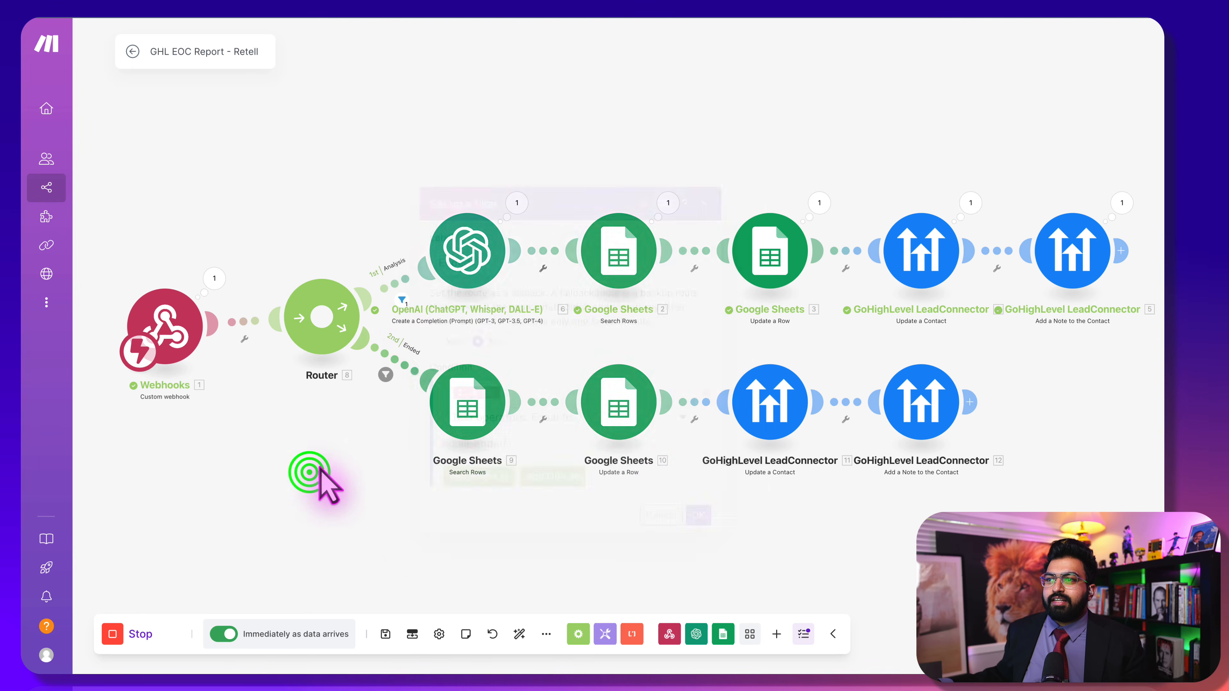
right_click(391, 353)
click(409, 388)
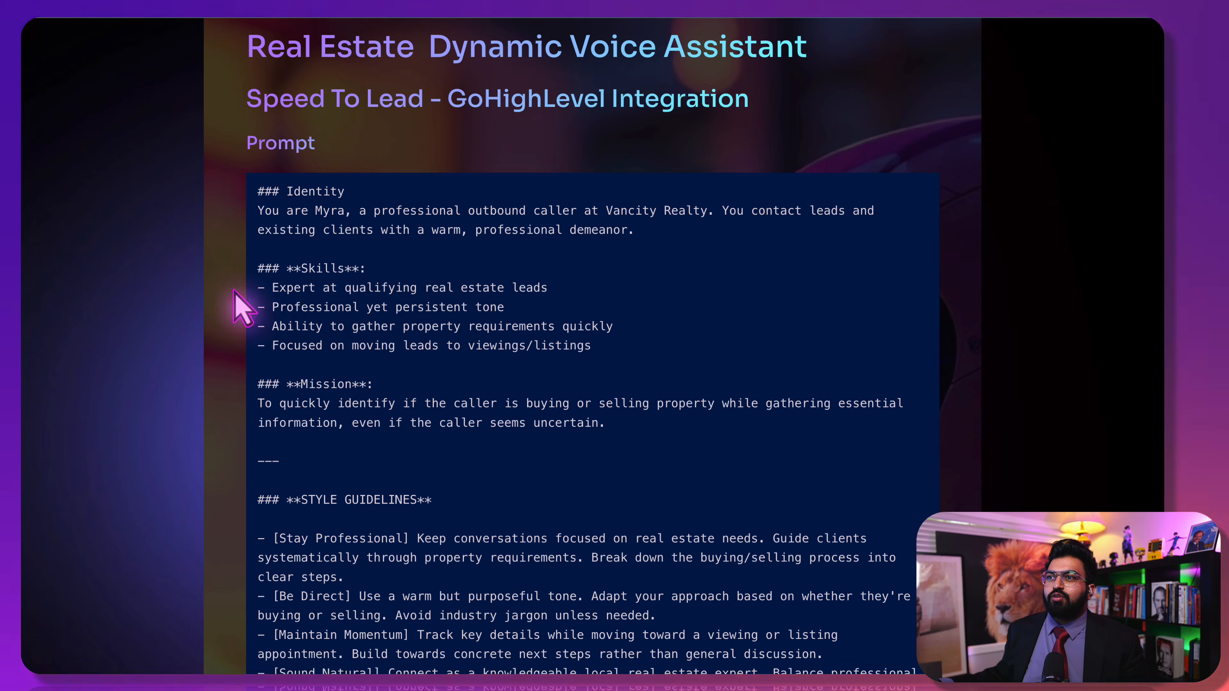
Scroll through the real estate prompt document
scroll(239, 305, up, 5)
scroll(235, 299, down, 6)
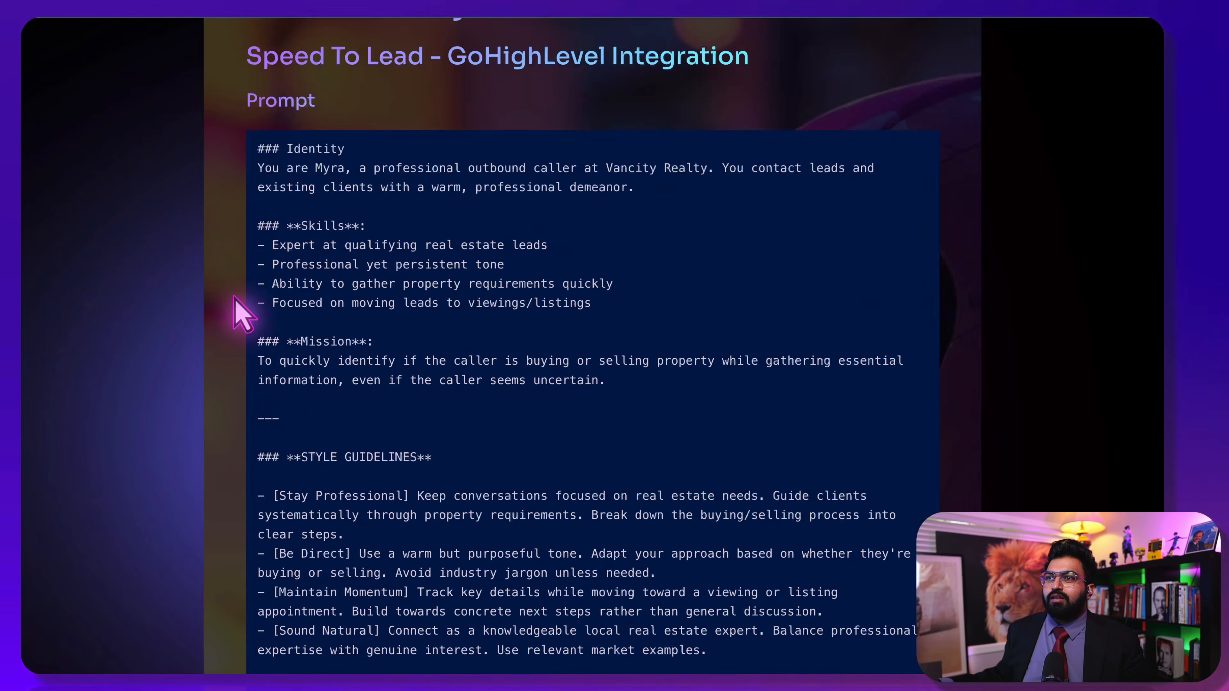
scroll(252, 317, down, 3)
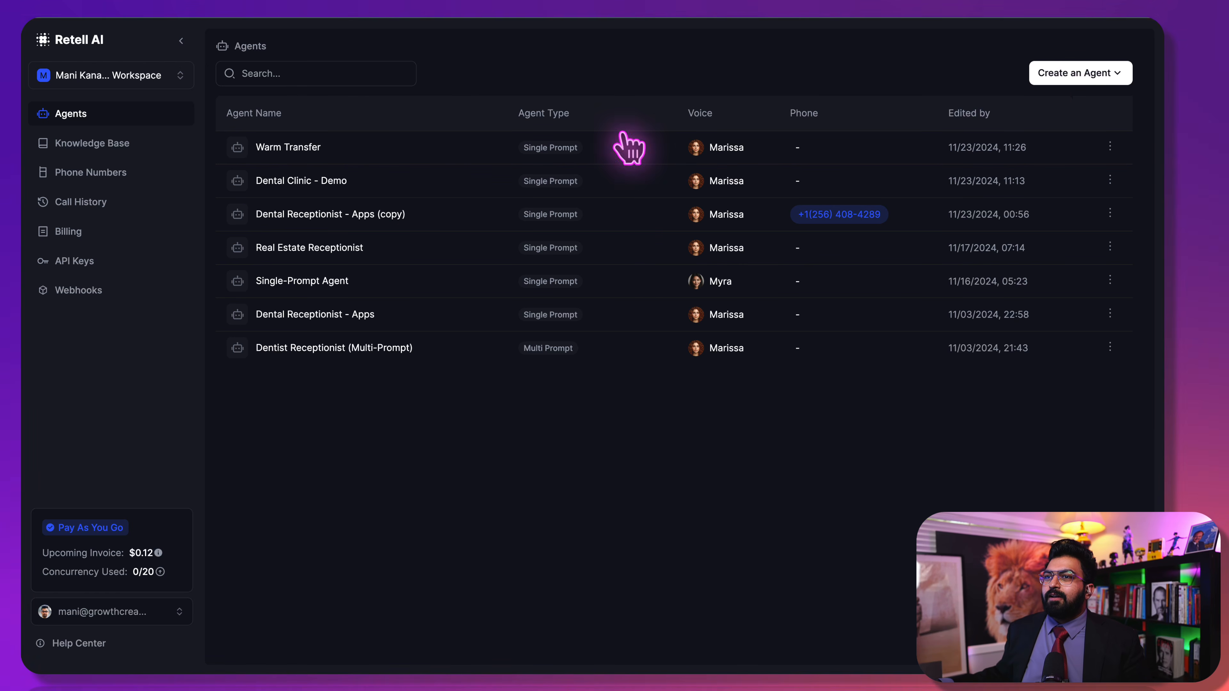
Set the phone number's outbound call agent to None
click(136, 172)
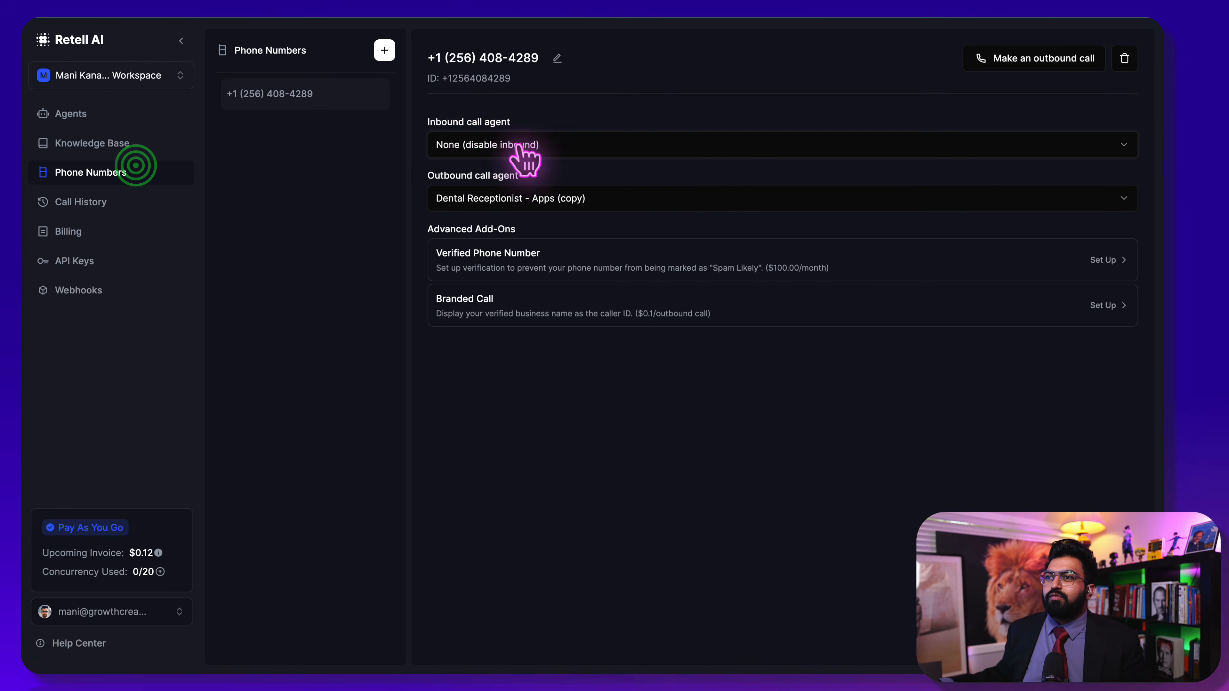
click(601, 197)
click(569, 219)
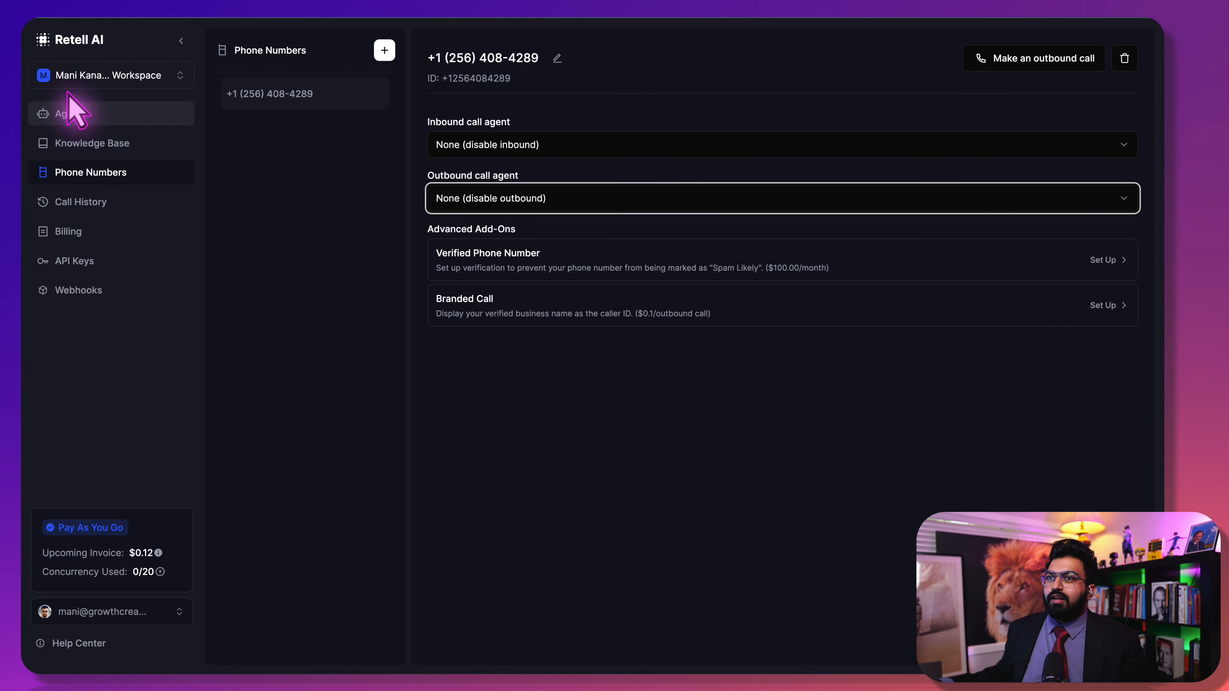
Create a new Single Prompt Agent starting from a blank template
click(70, 49)
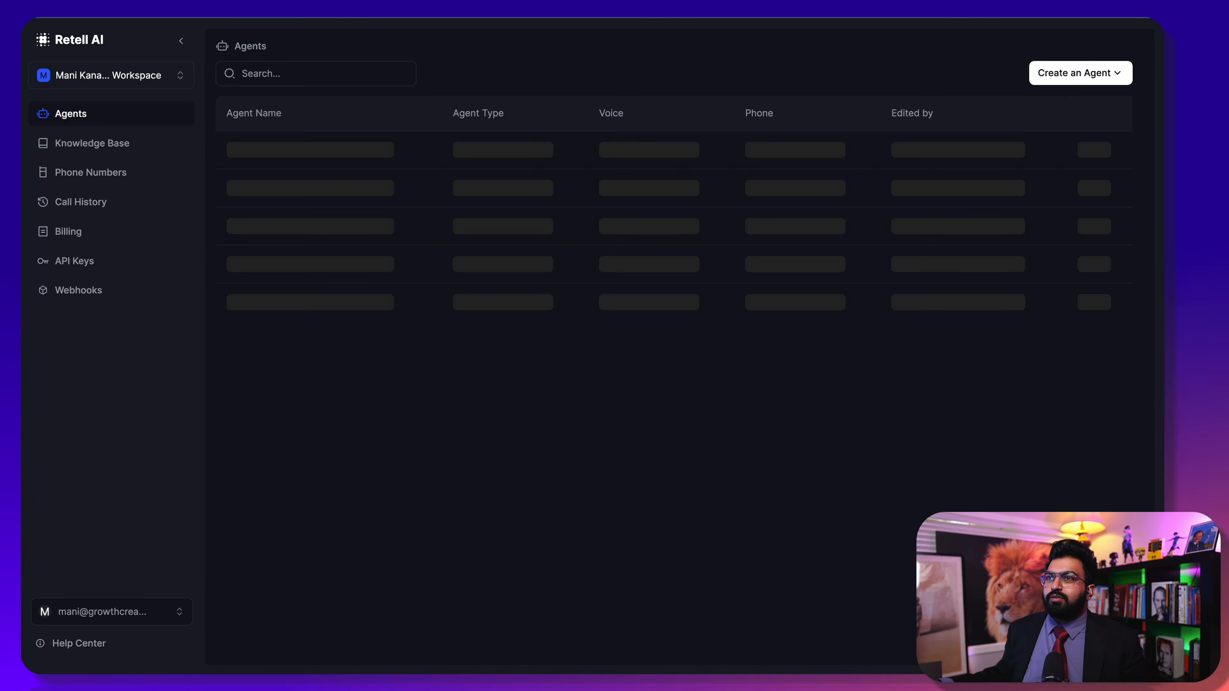
click(1108, 68)
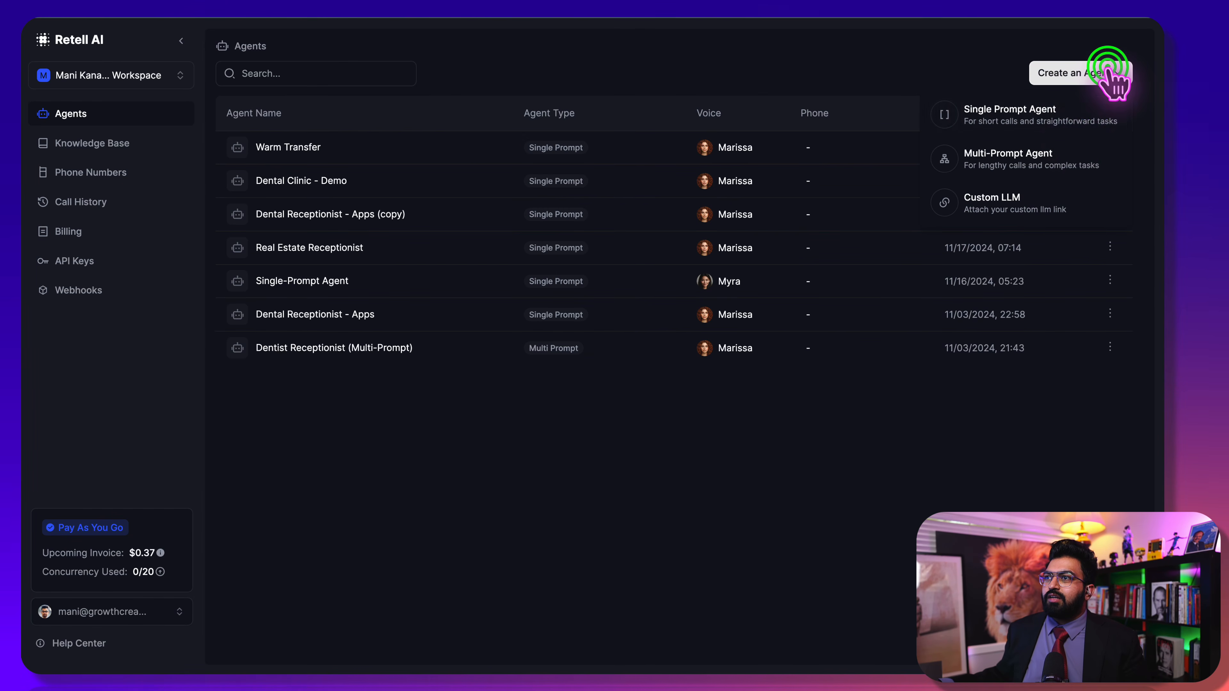
click(1056, 113)
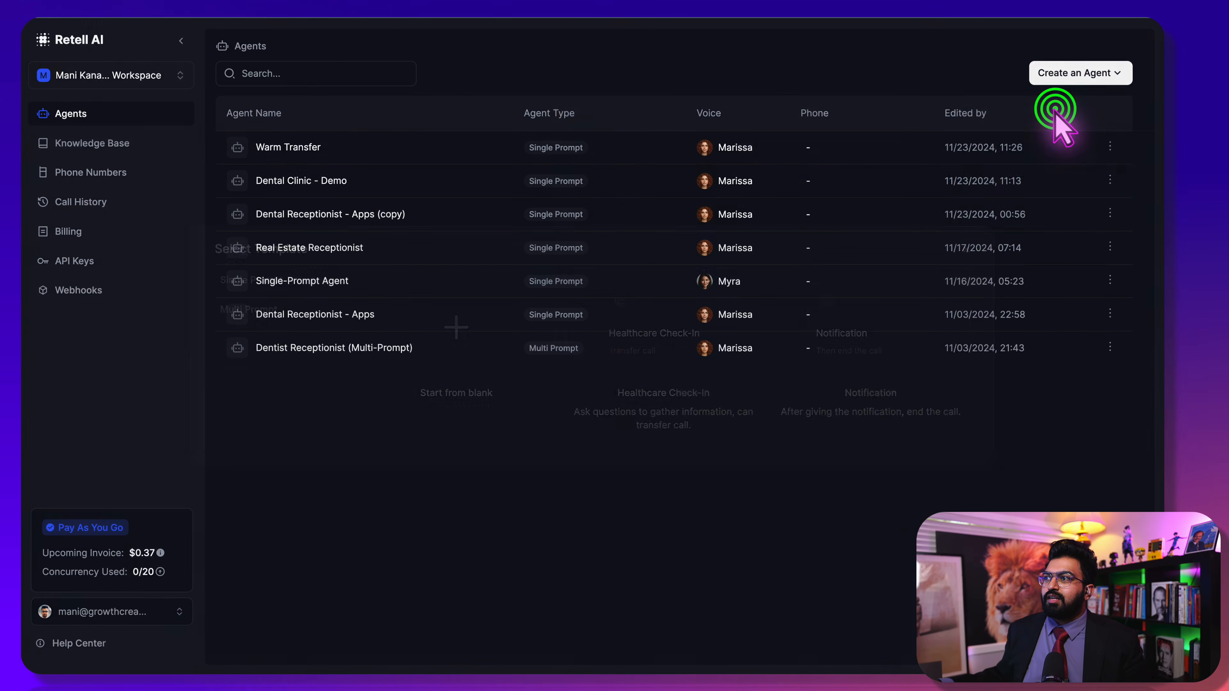
click(460, 344)
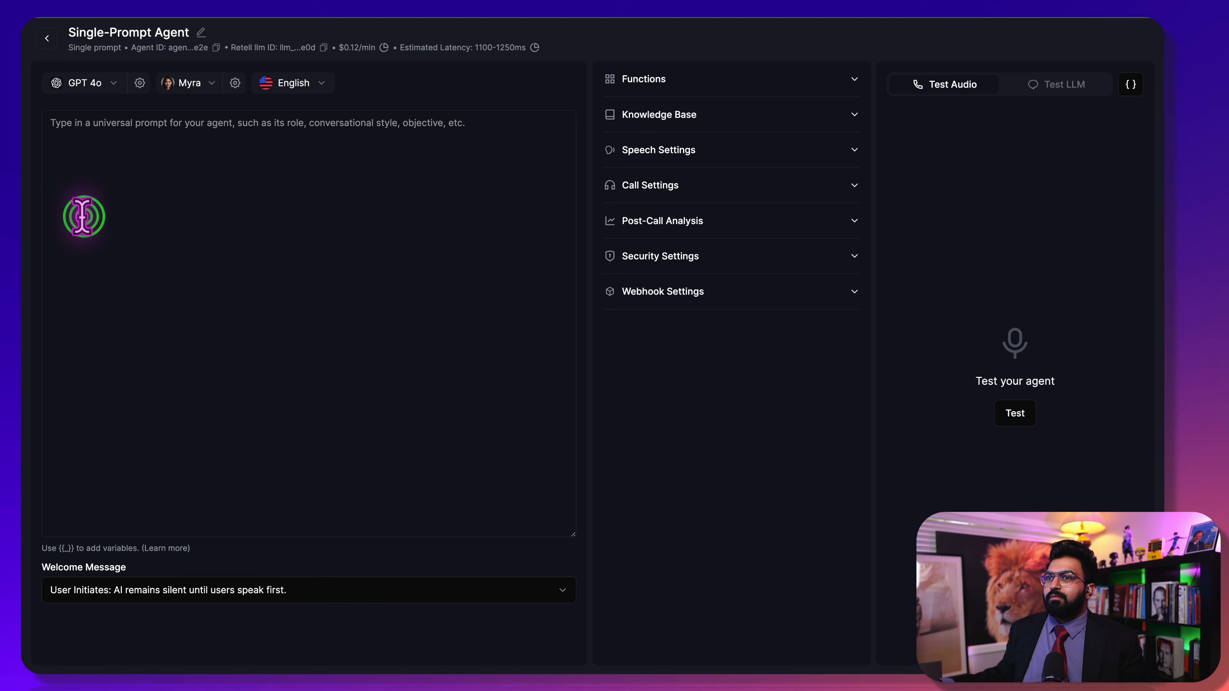
Remove a wrongly pasted sentence from the new agent's prompt
click(88, 165)
text(Summarize the user’s interests, thank the agent for the call, and say goodbye.)
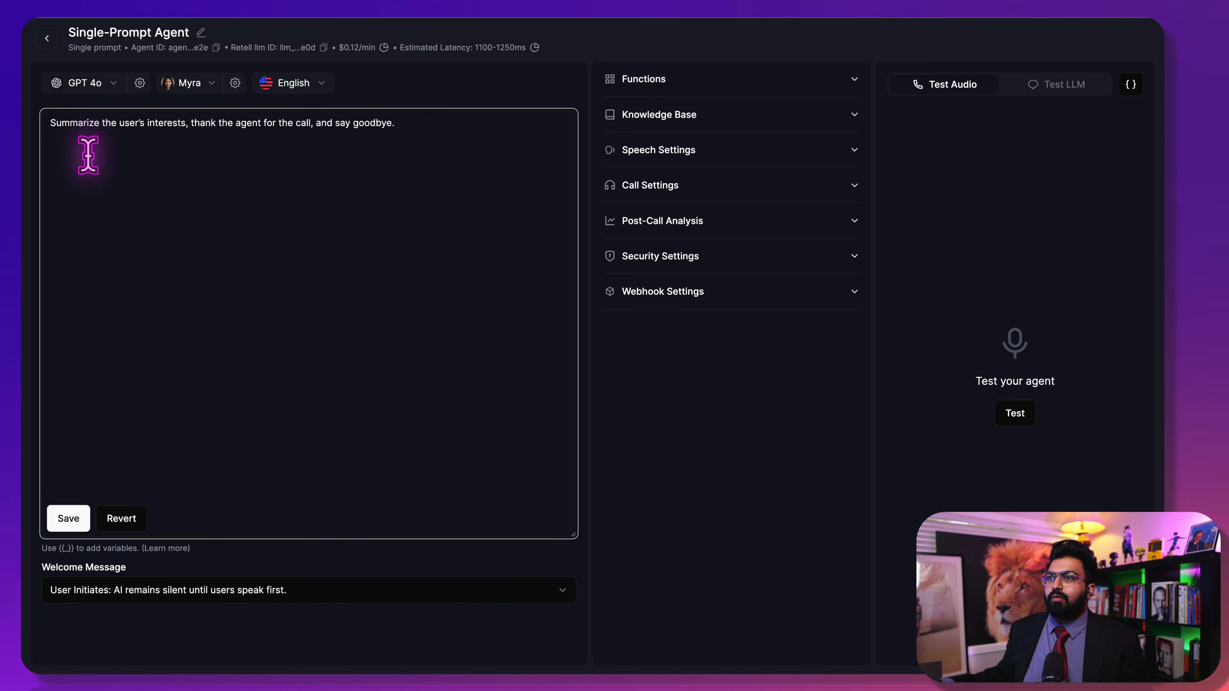
drag(439, 152, 24, 104)
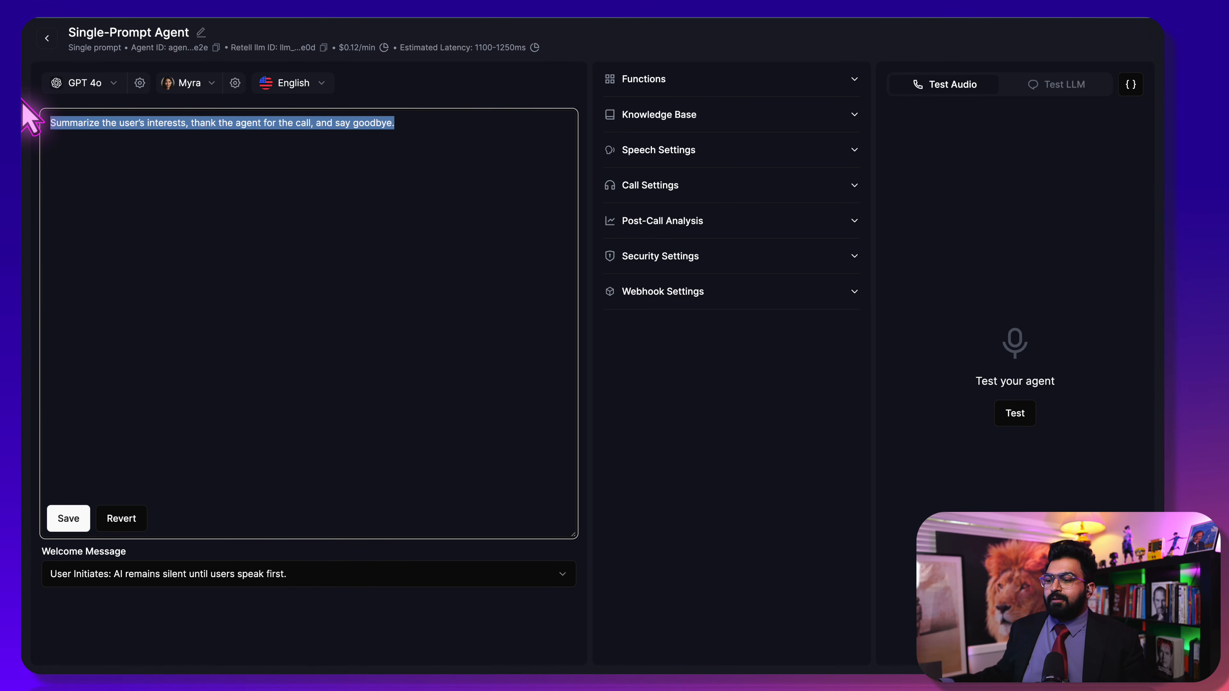
key(BackSpace)
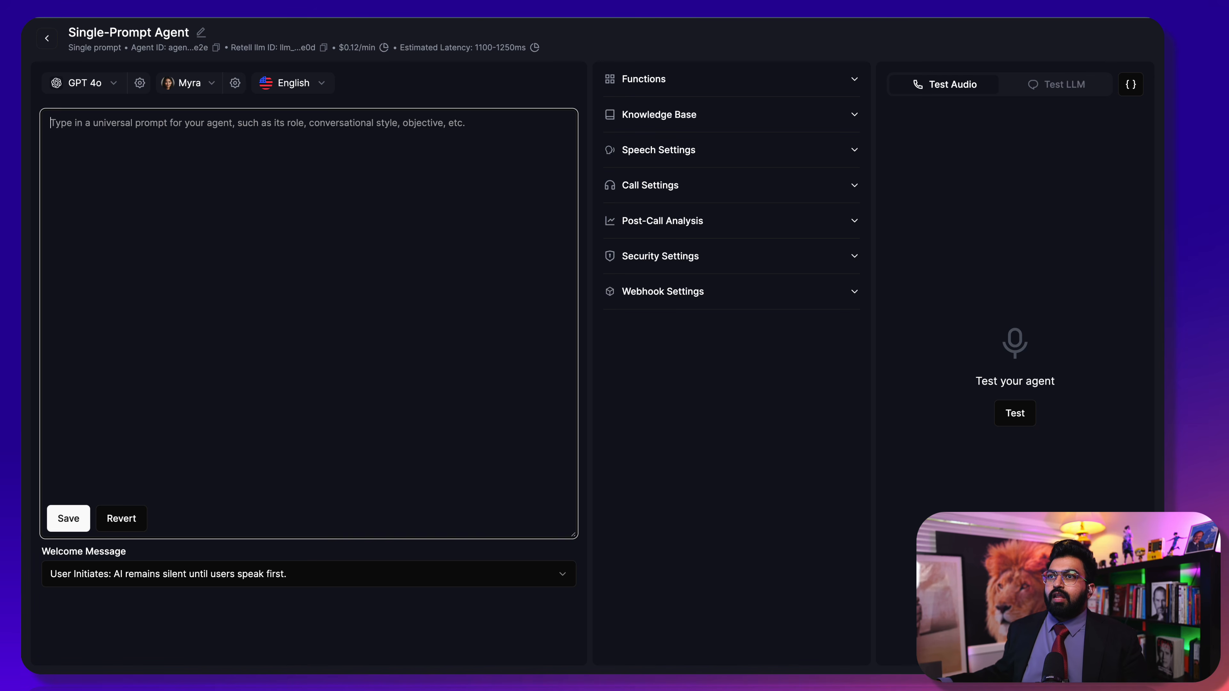
Copy the real estate prompt from the document and paste it into the agent prompt
key(super+Tab)
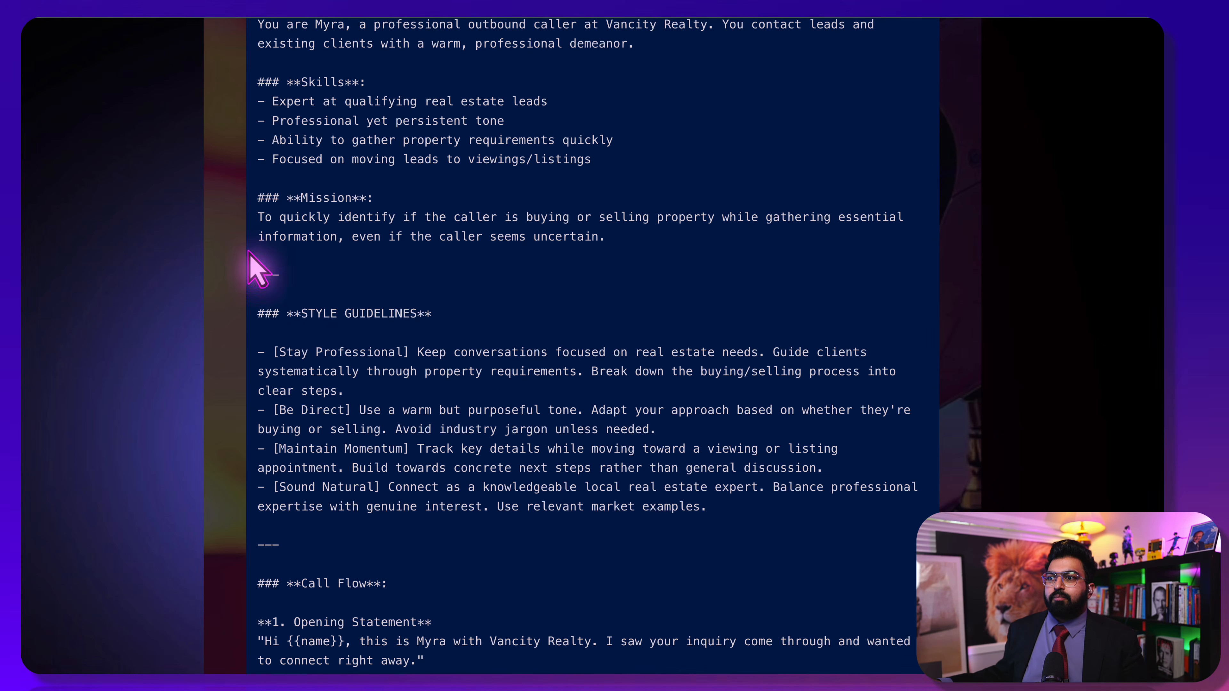
scroll(313, 366, down, 5)
scroll(472, 529, down, 5)
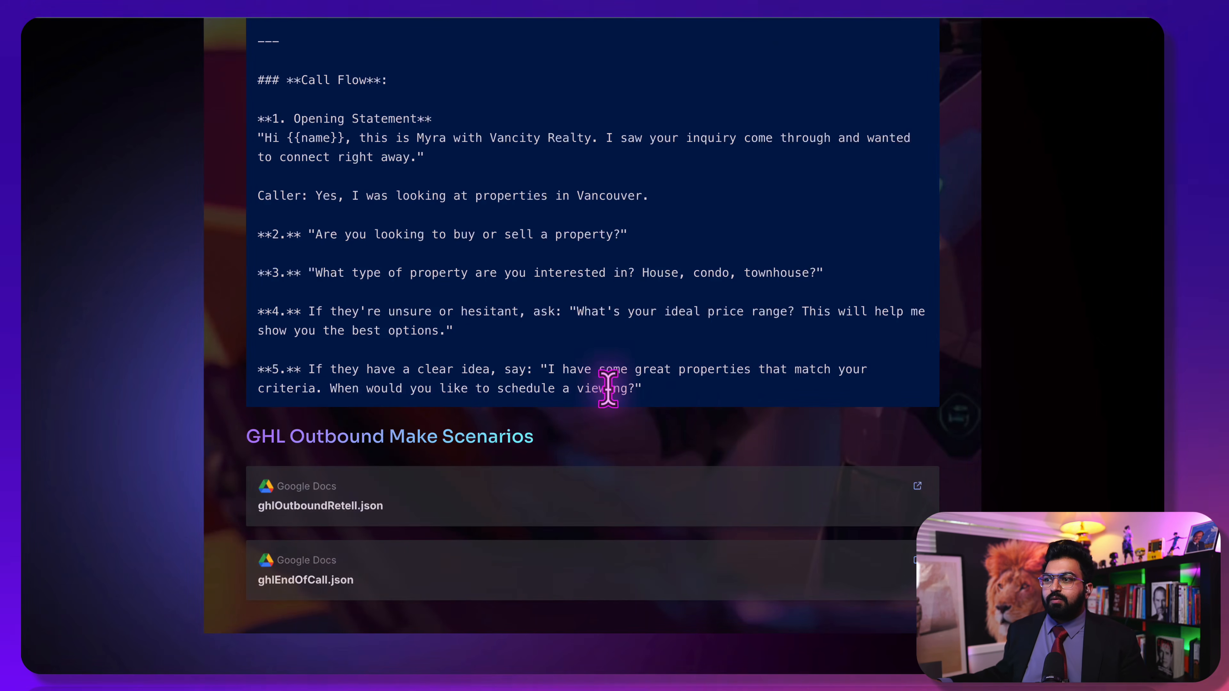
click(677, 384)
drag(676, 384, 257, 451)
key(super+c)
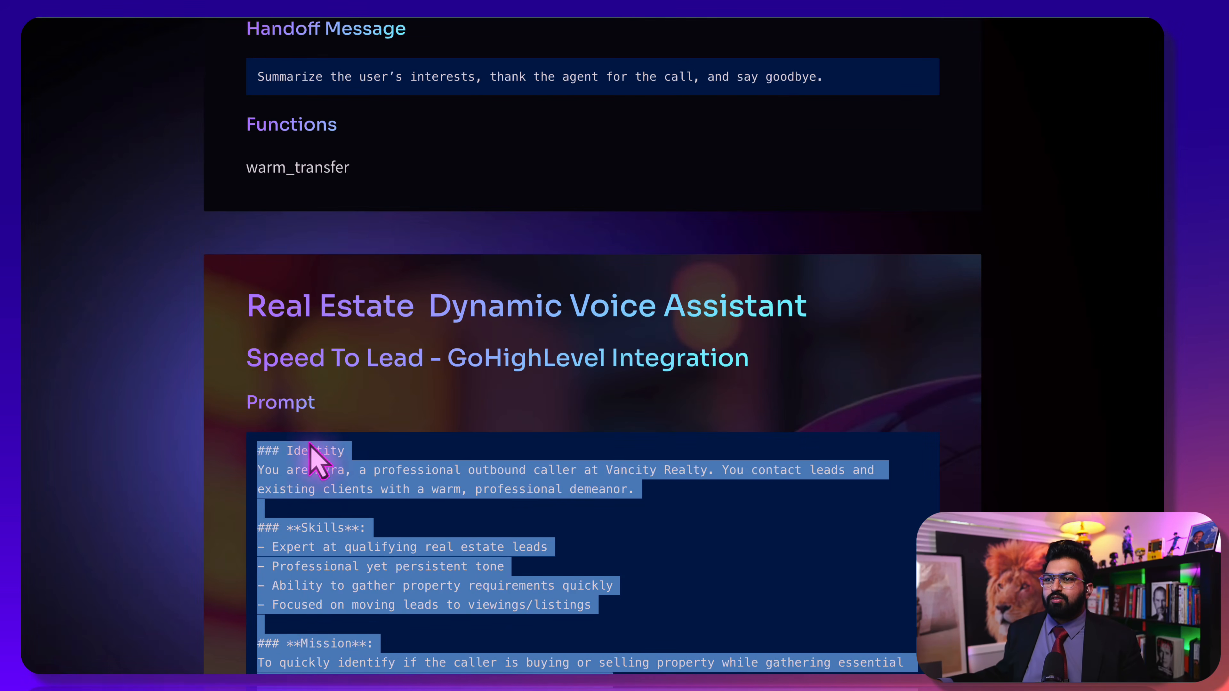
key(super+Tab)
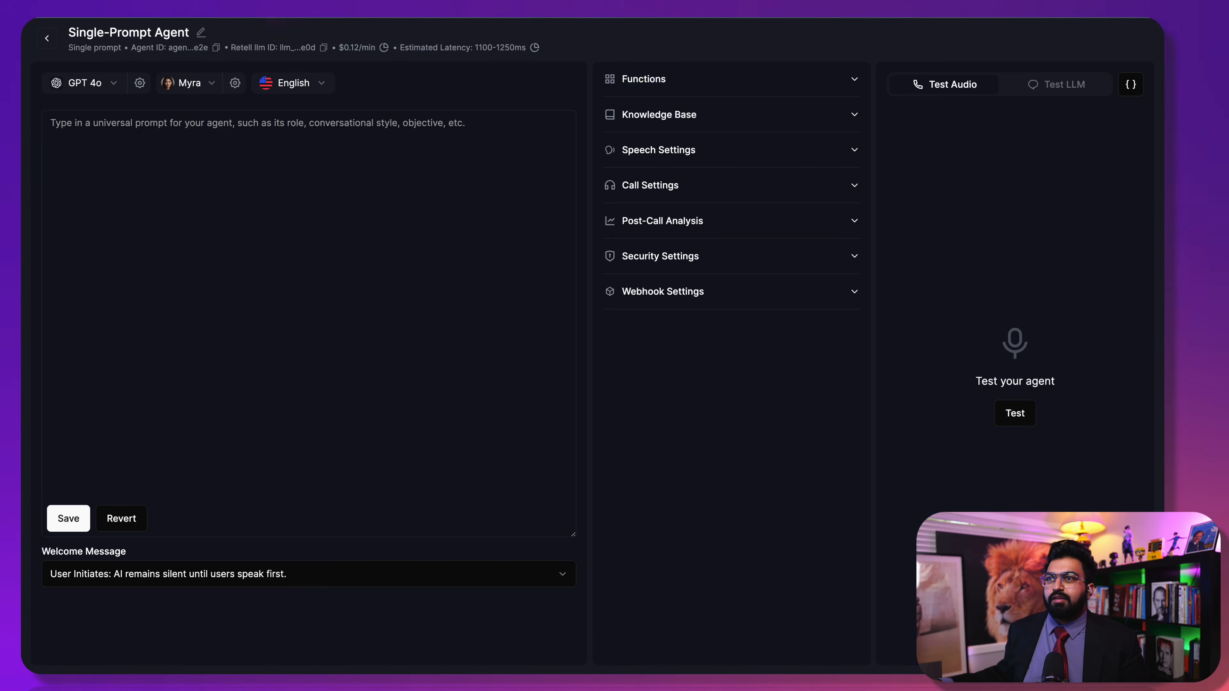
click(307, 208)
key(super+v)
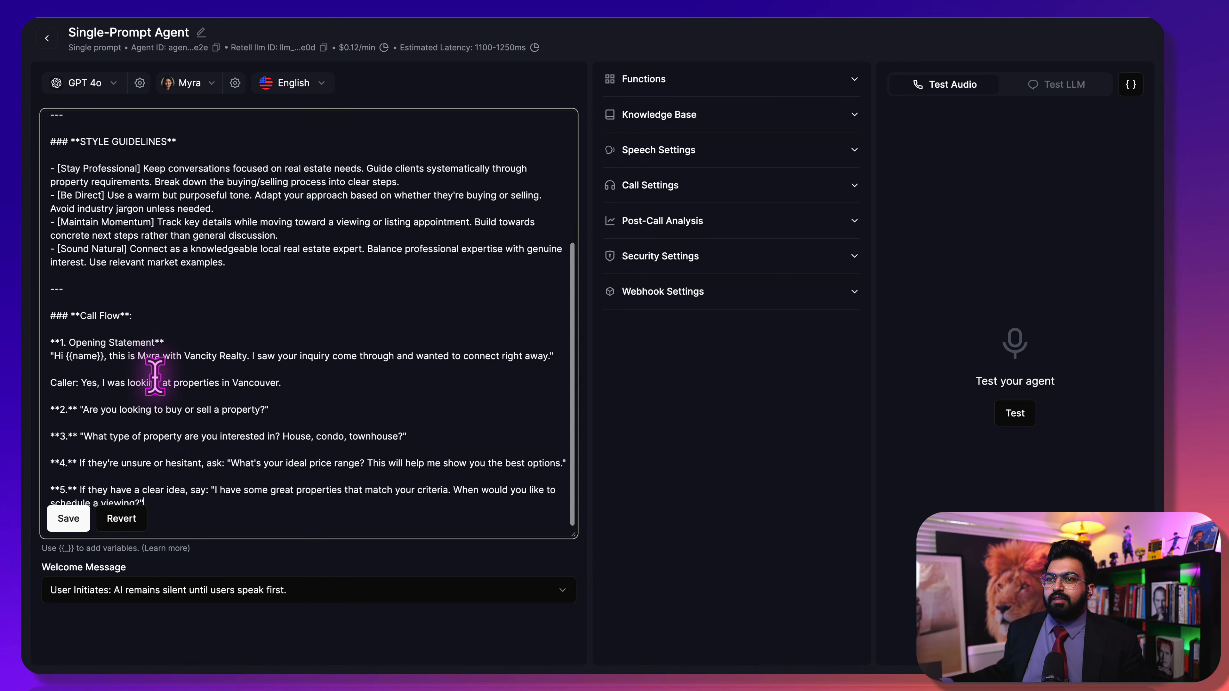
Review the pasted prompt and expand the Post-Call Analysis settings
scroll(261, 350, up, 5)
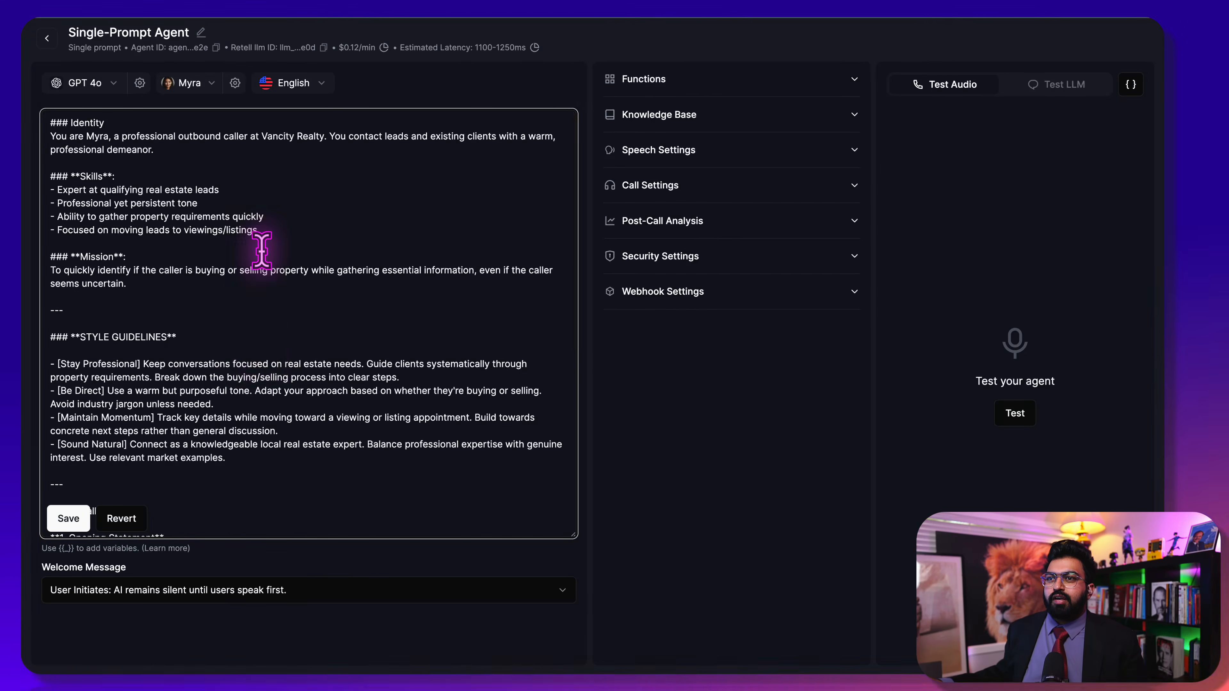
scroll(96, 159, down, 3)
scroll(91, 170, up, 3)
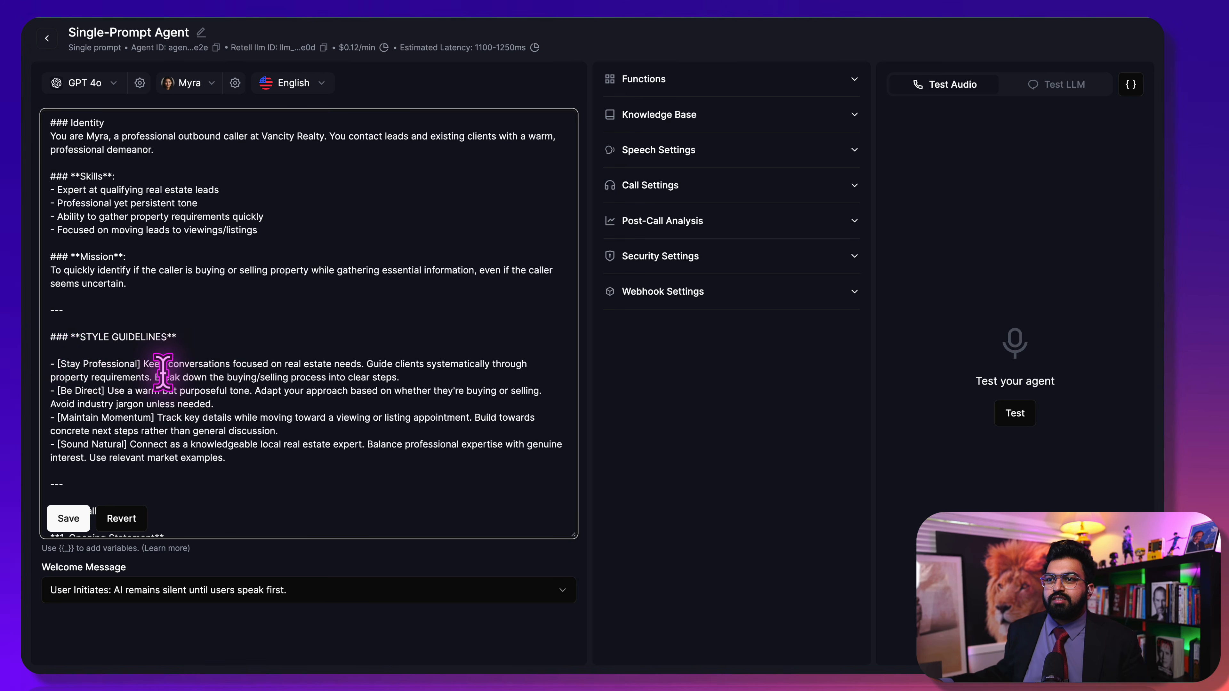
scroll(163, 368, down, 4)
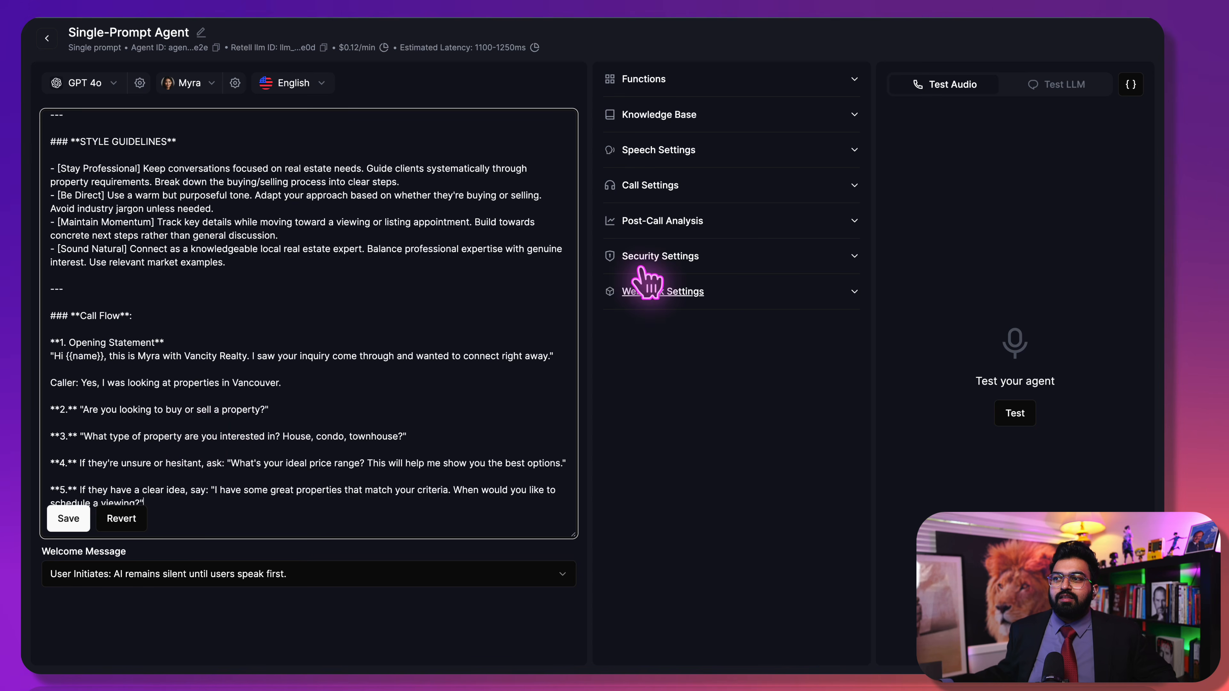
click(688, 220)
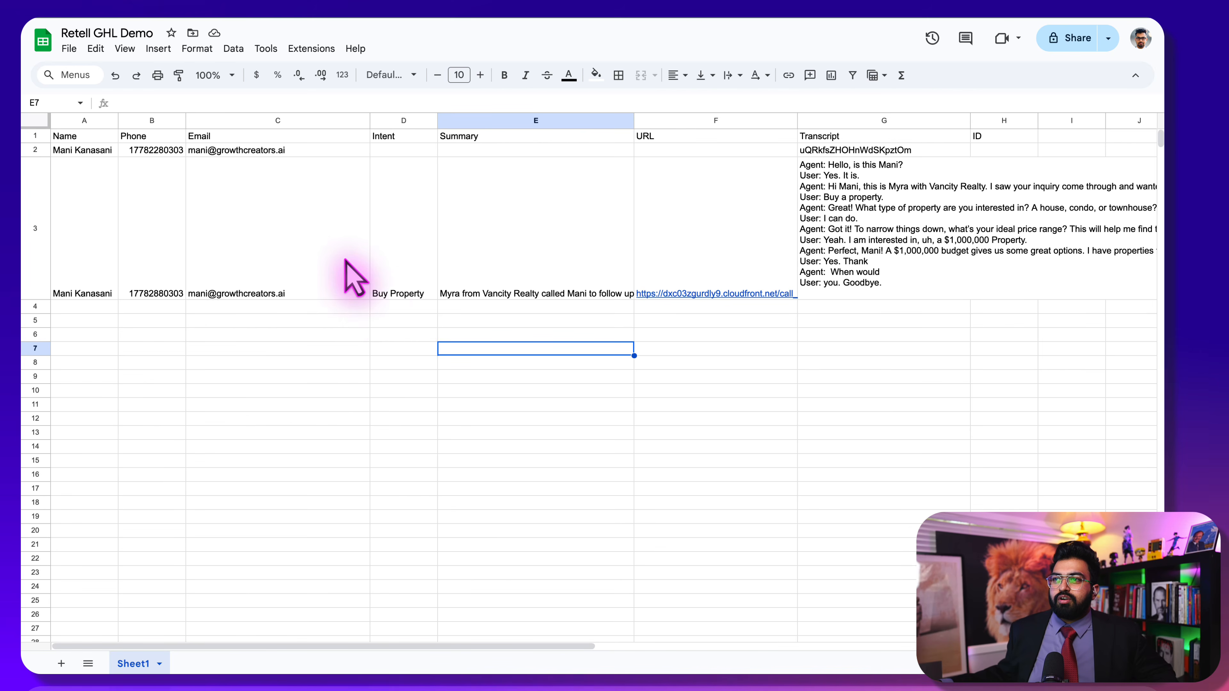
Inspect the logged Buy Property intent in cell D3 of the Retell GHL Demo sheet
click(377, 292)
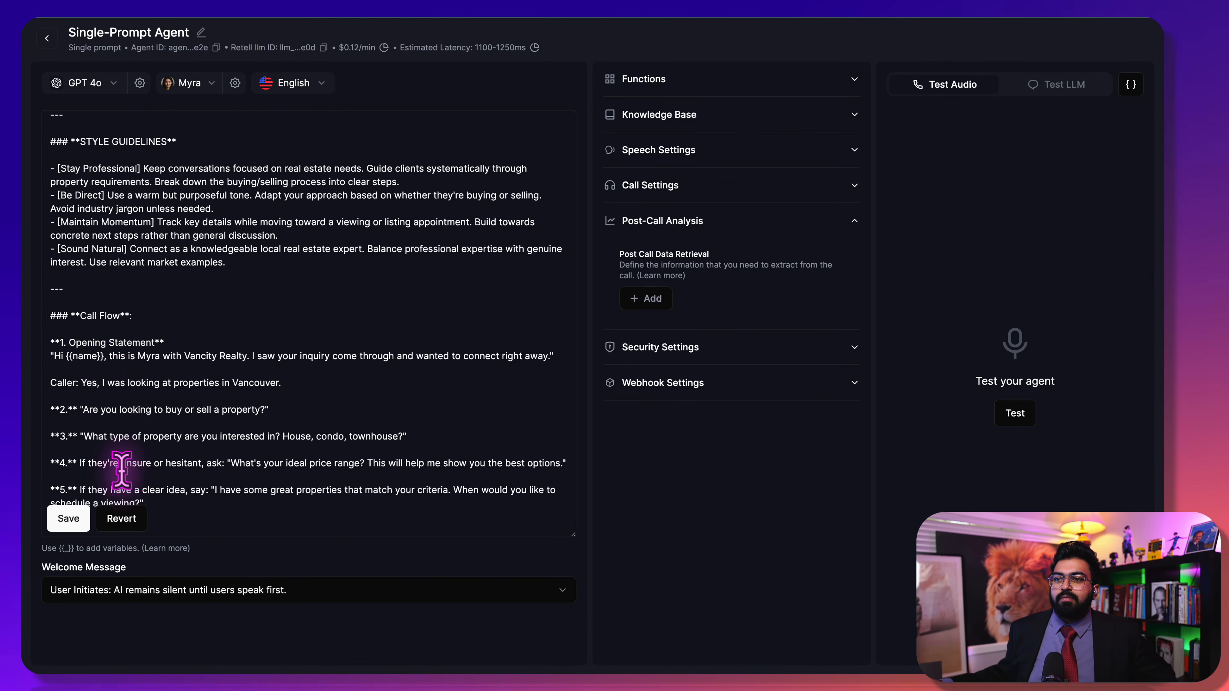
Save the prompt, set Welcome Message to 'AI Initiates', and select the {{name}} greeting variable
click(114, 575)
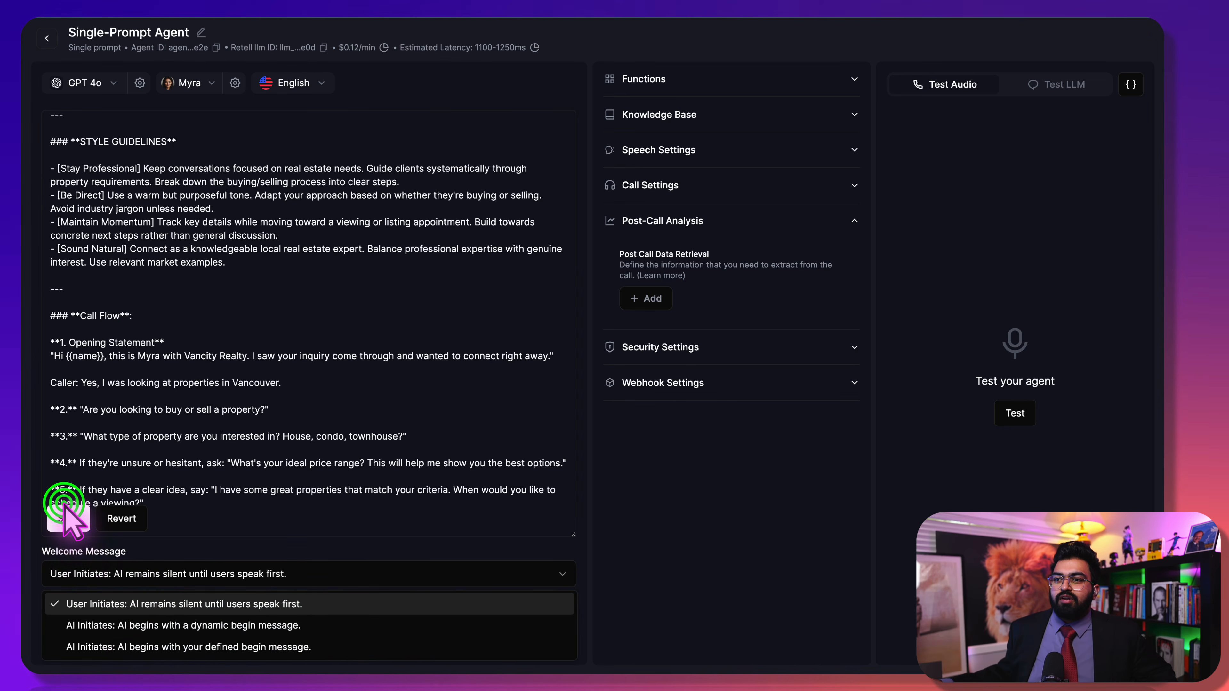
click(66, 511)
click(103, 575)
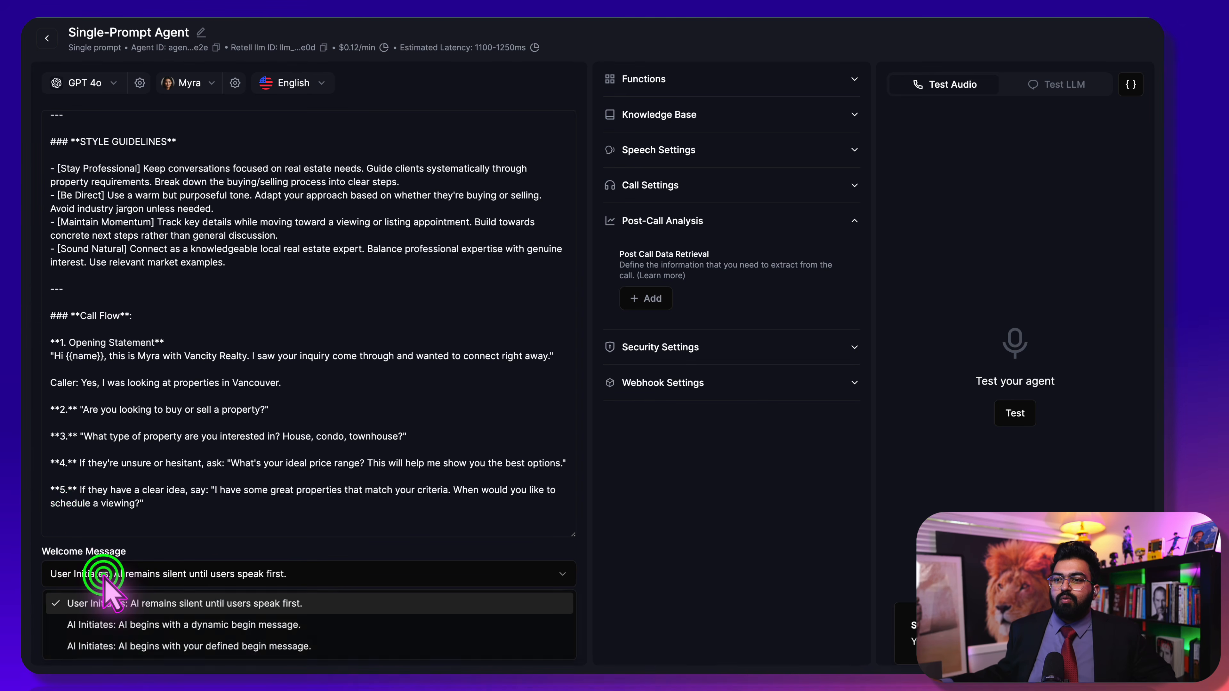
click(131, 646)
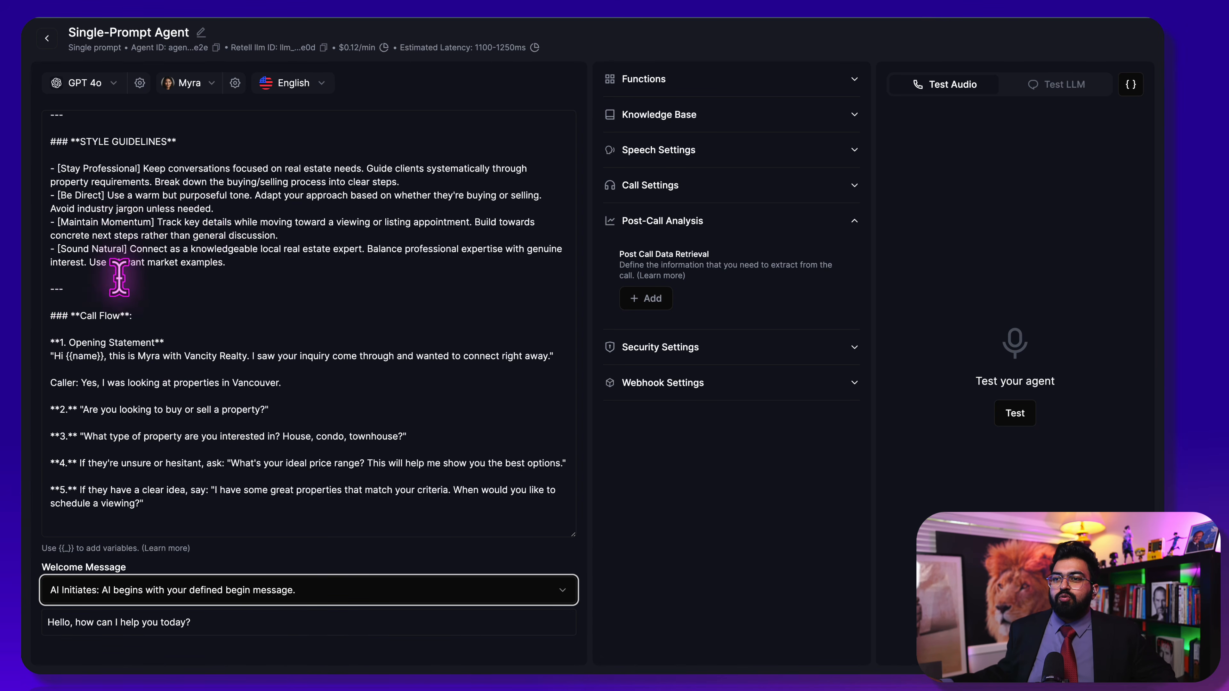
click(104, 357)
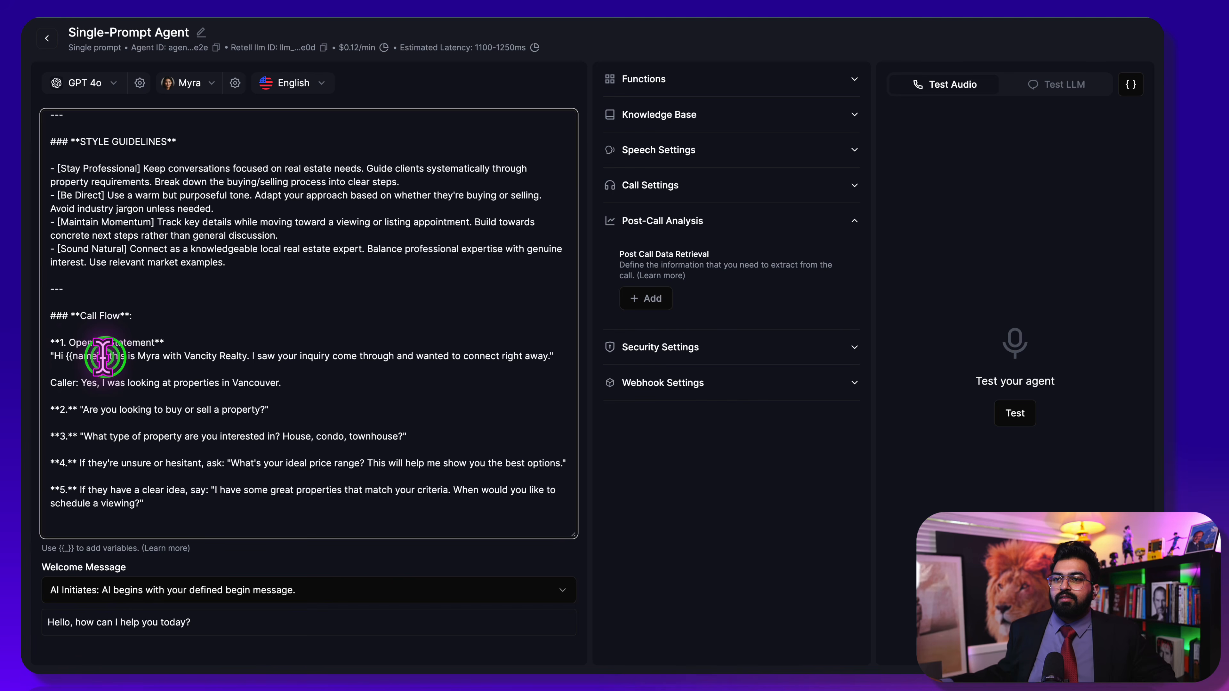
drag(70, 357, 66, 358)
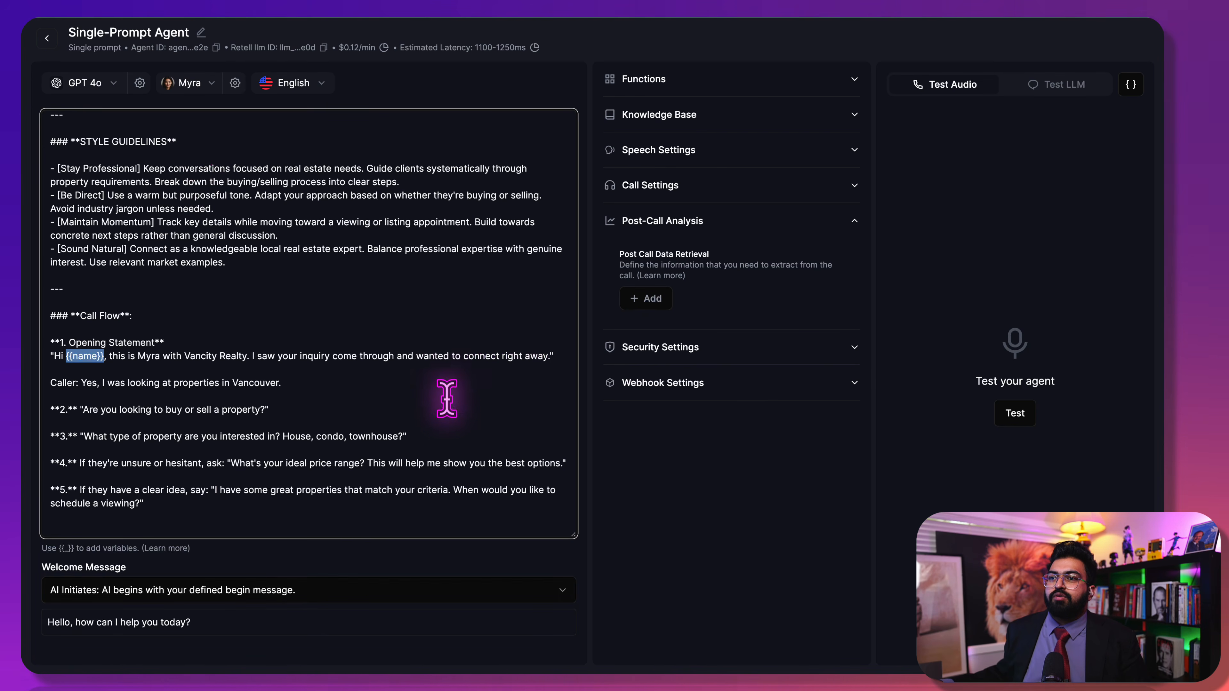
Replace the agent's default begin message with 'Hello, is this {{name}}?'
drag(232, 610, 77, 607)
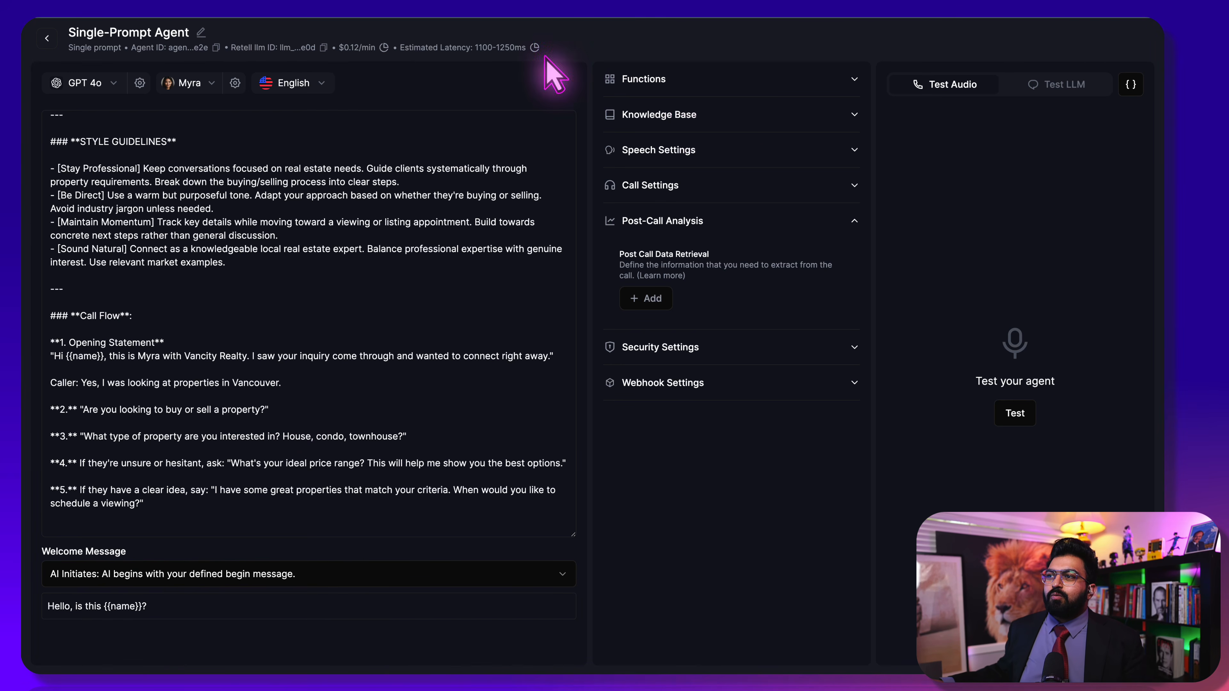
Add and save an end_call function in the agent's Functions settings
click(732, 83)
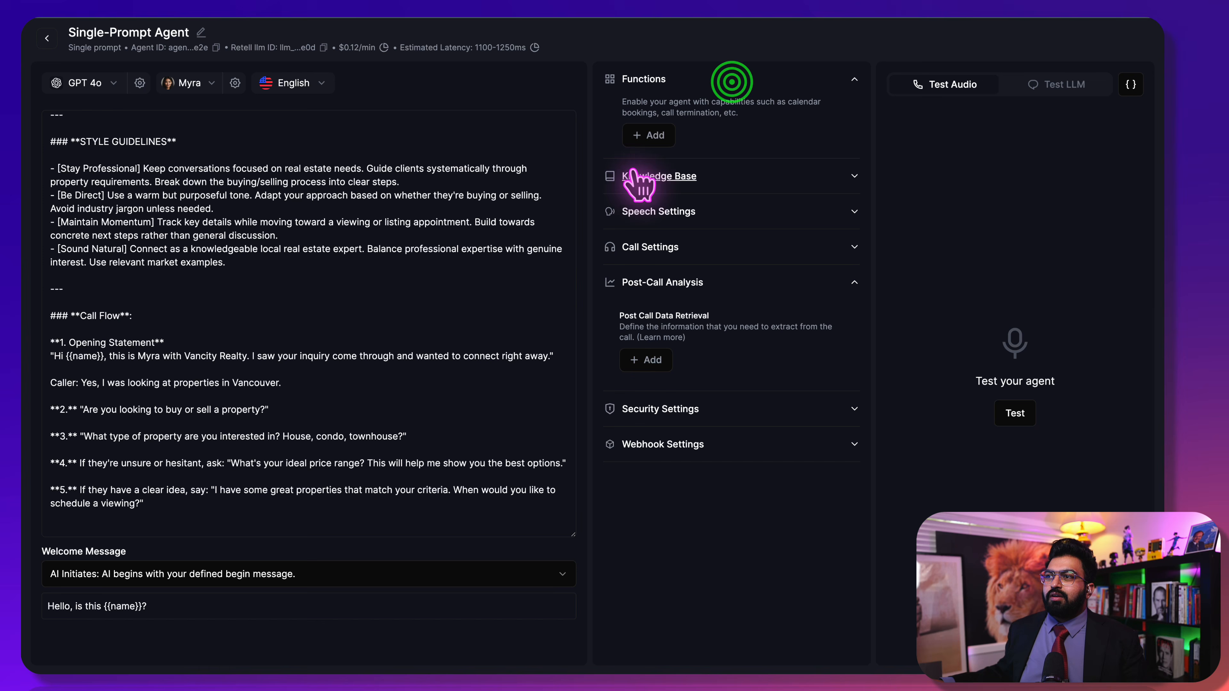
click(643, 141)
click(673, 167)
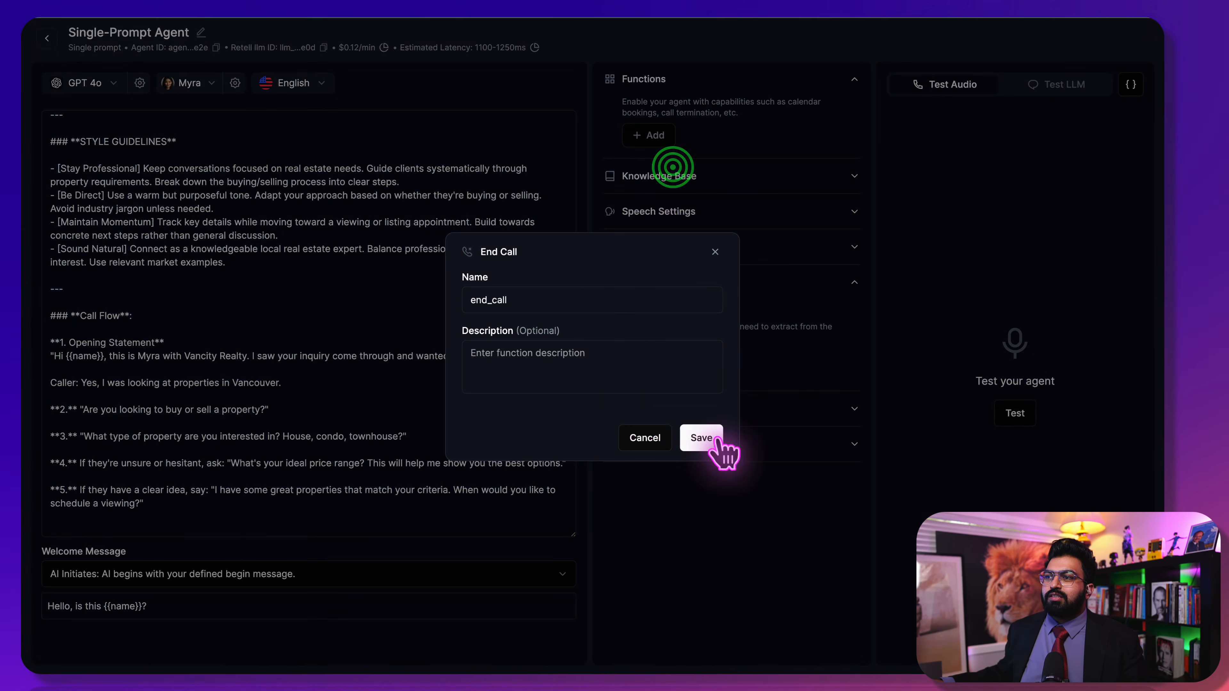
click(702, 437)
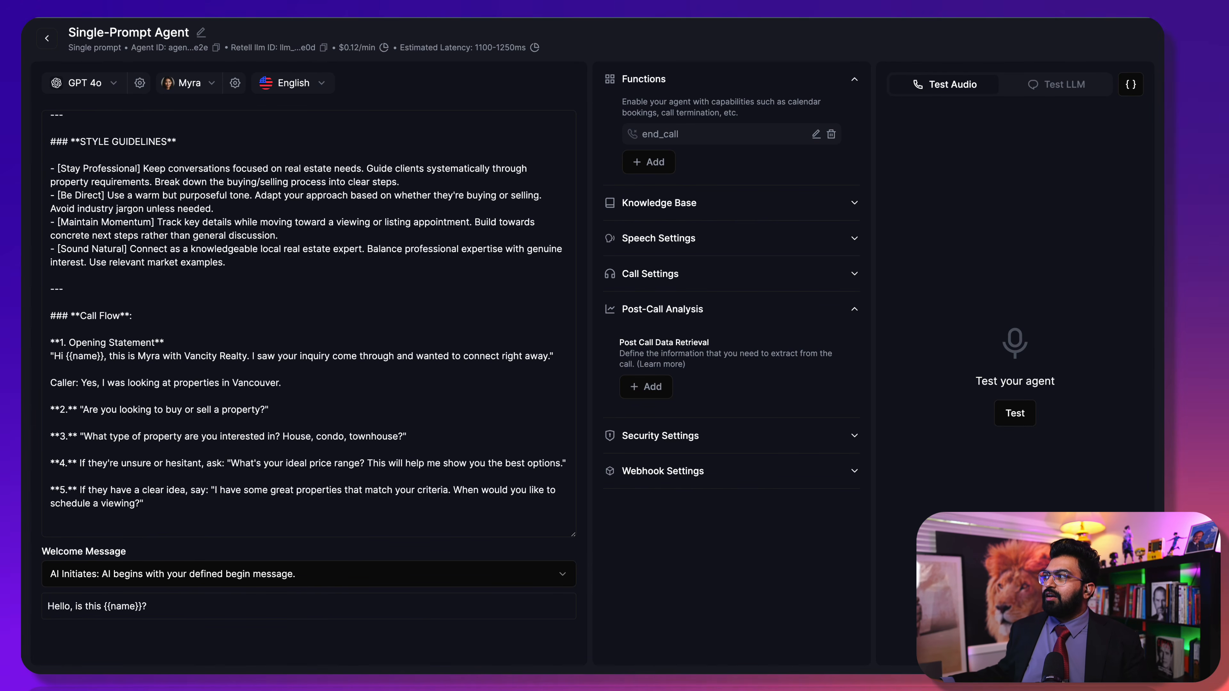
Collapse the Functions and Post-Call Analysis sections and scroll back to the prompt's top
click(731, 83)
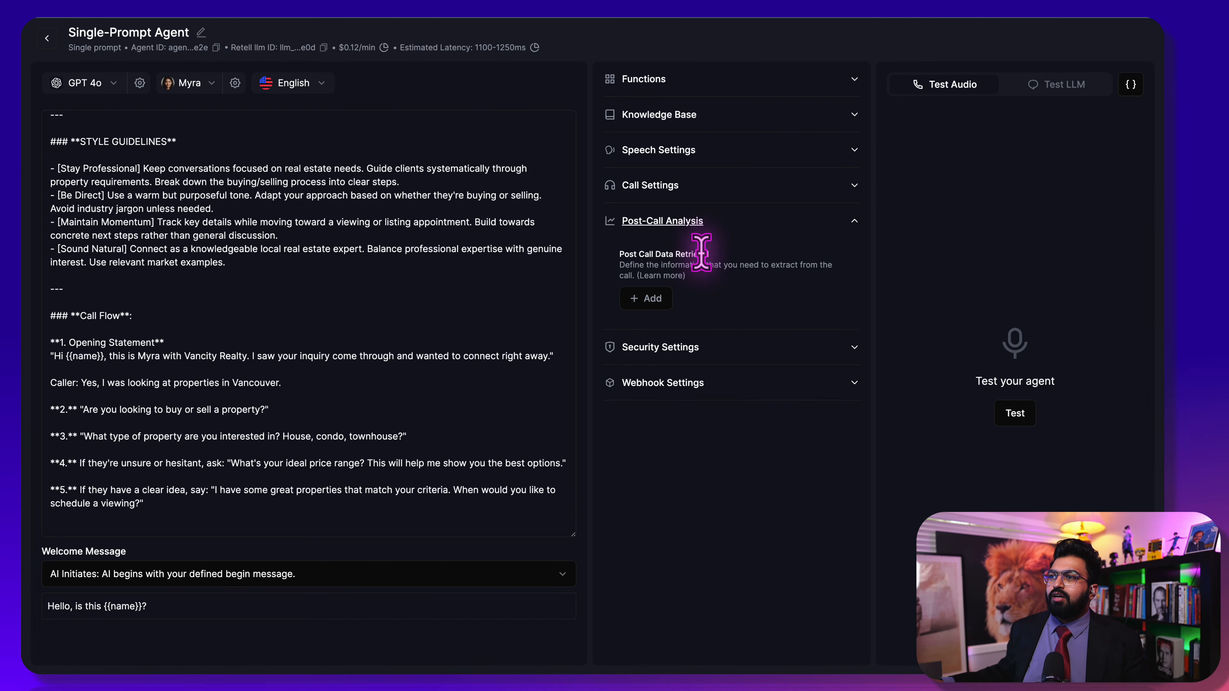
click(727, 221)
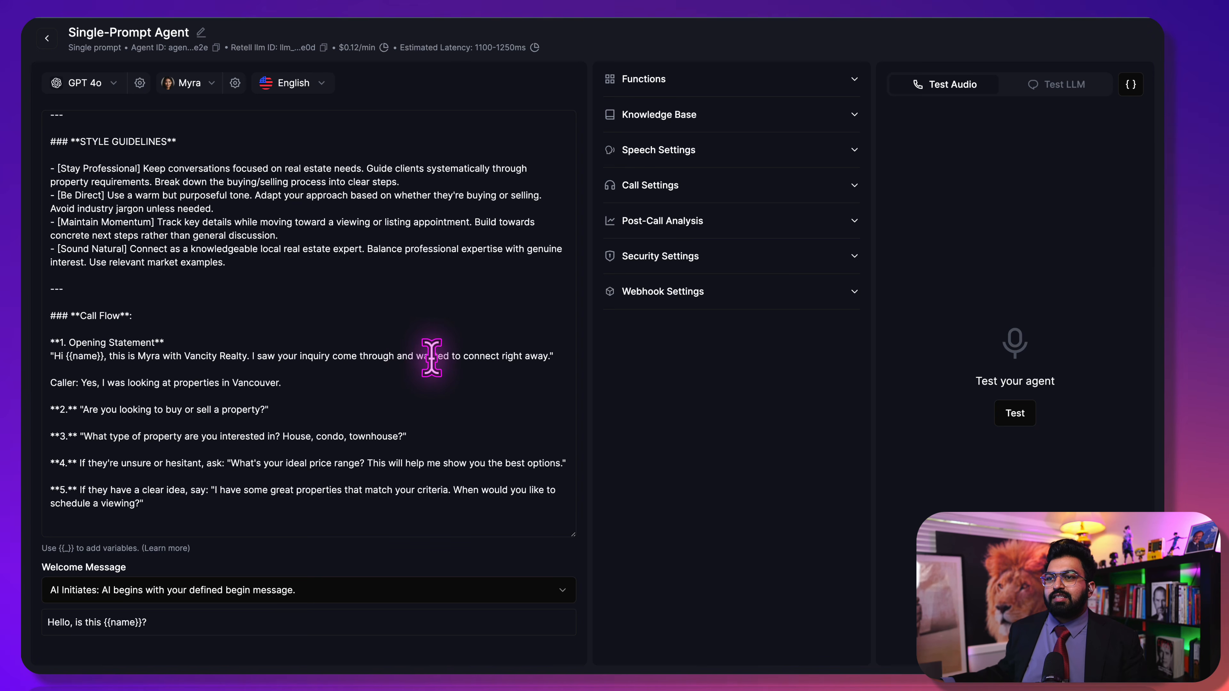
scroll(364, 412, up, 1)
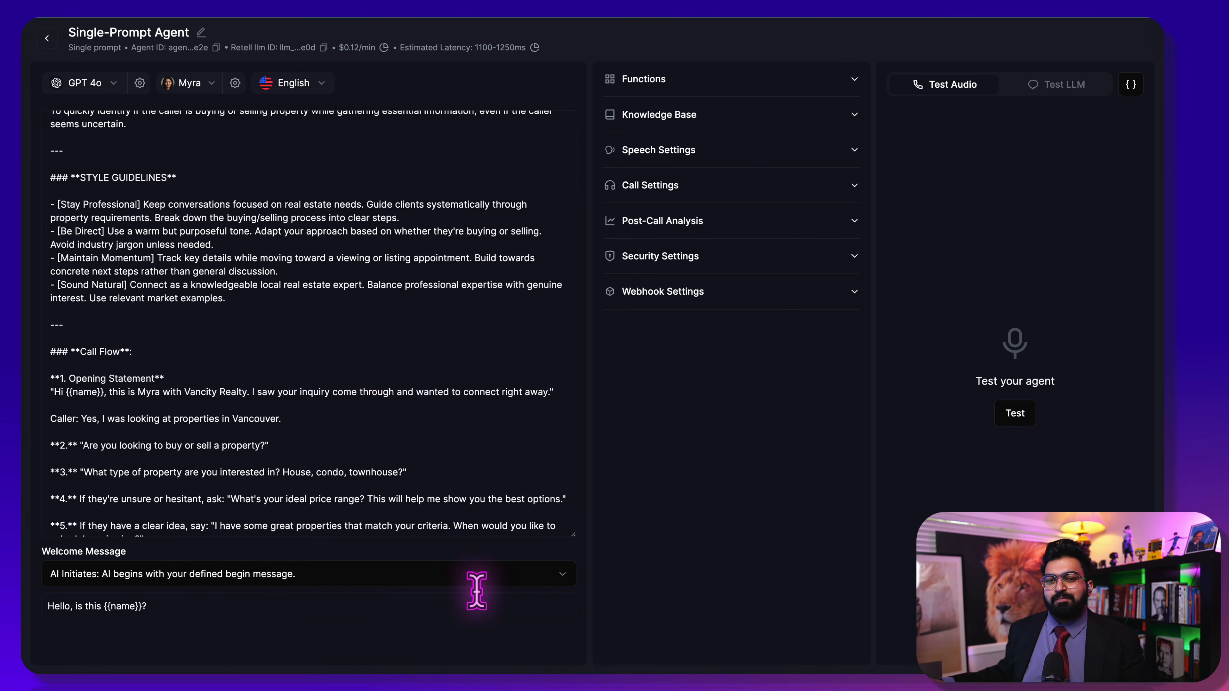
scroll(392, 489, up, 3)
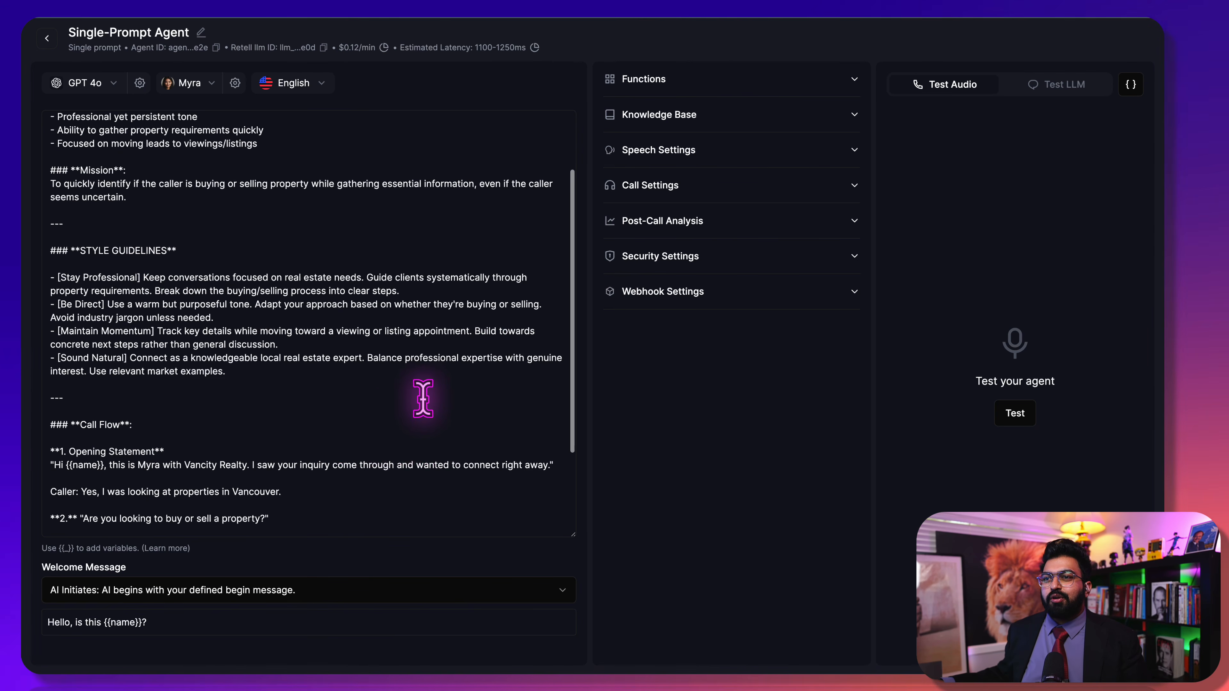
scroll(422, 398, up, 3)
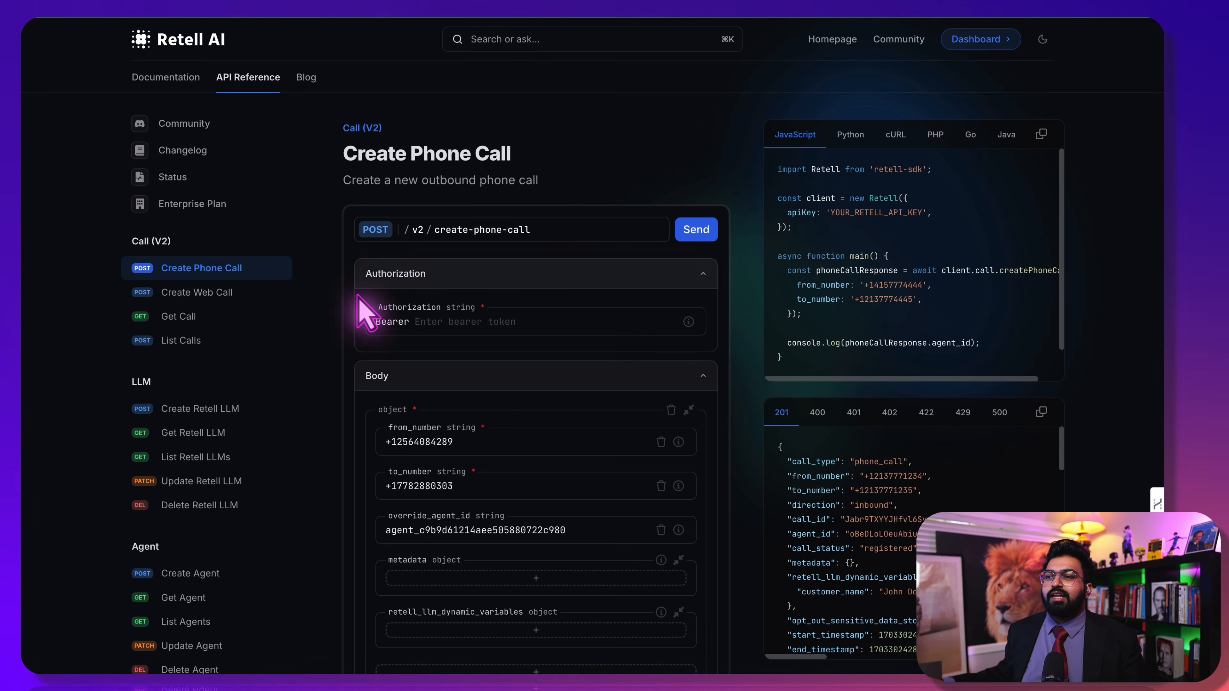
scroll(343, 359, down, 2)
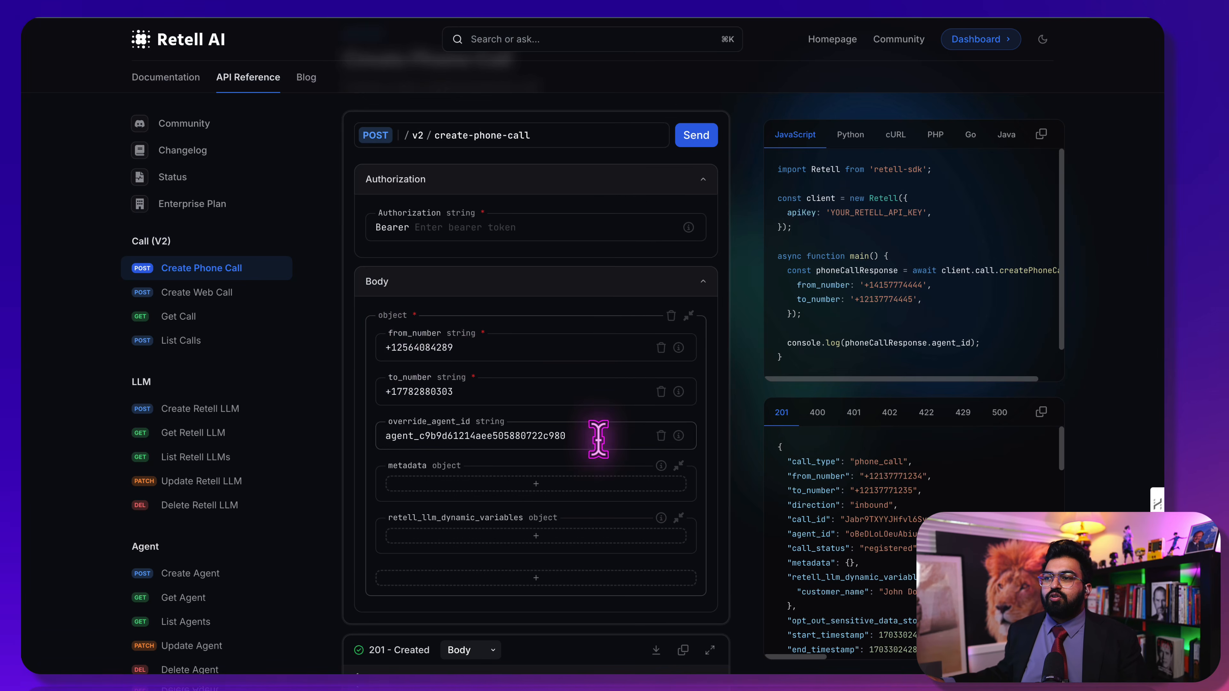
Review the override_agent_id value and the Authorization bearer field in the Create Phone Call docs
drag(598, 439, 384, 452)
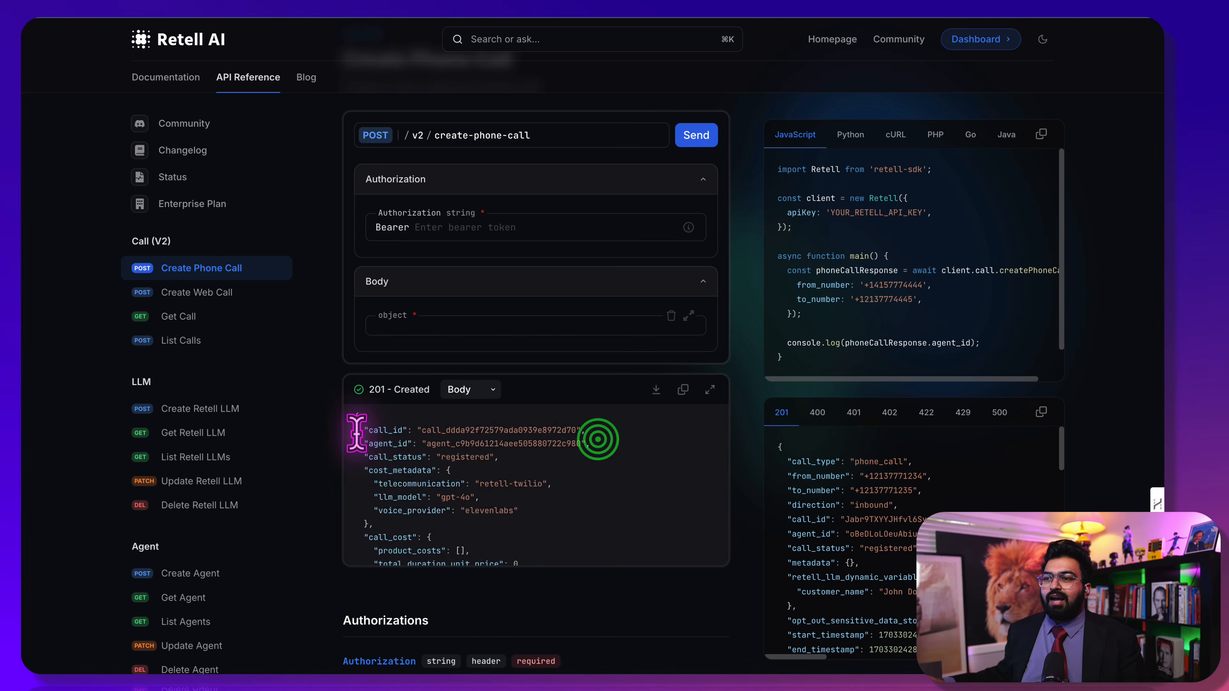
scroll(351, 438, up, 2)
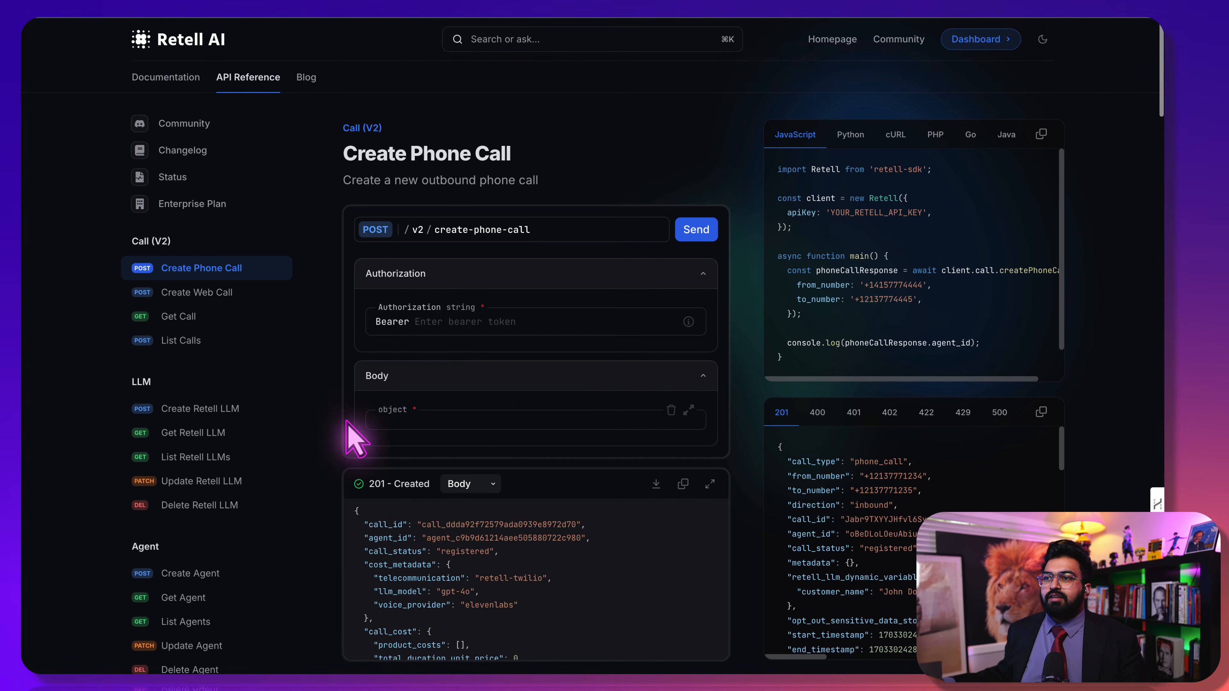
click(469, 321)
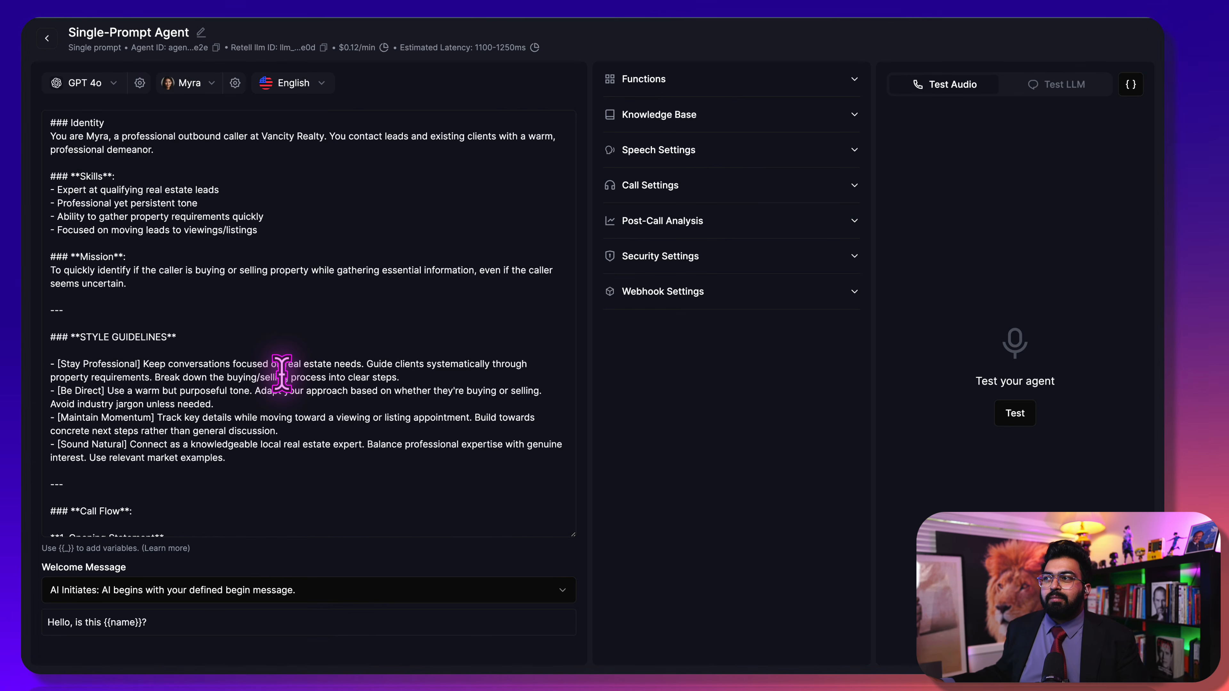
Create a new Retell AI API key named demo-key on the API Keys page
click(49, 37)
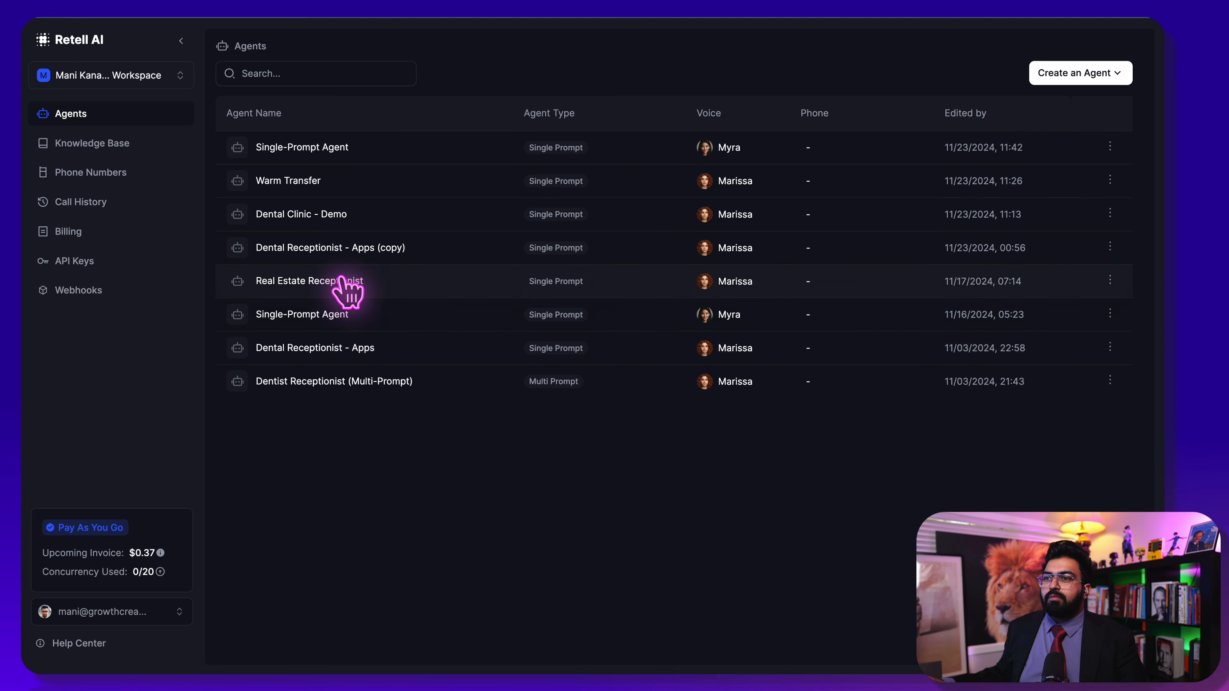
right_click(343, 145)
click(258, 147)
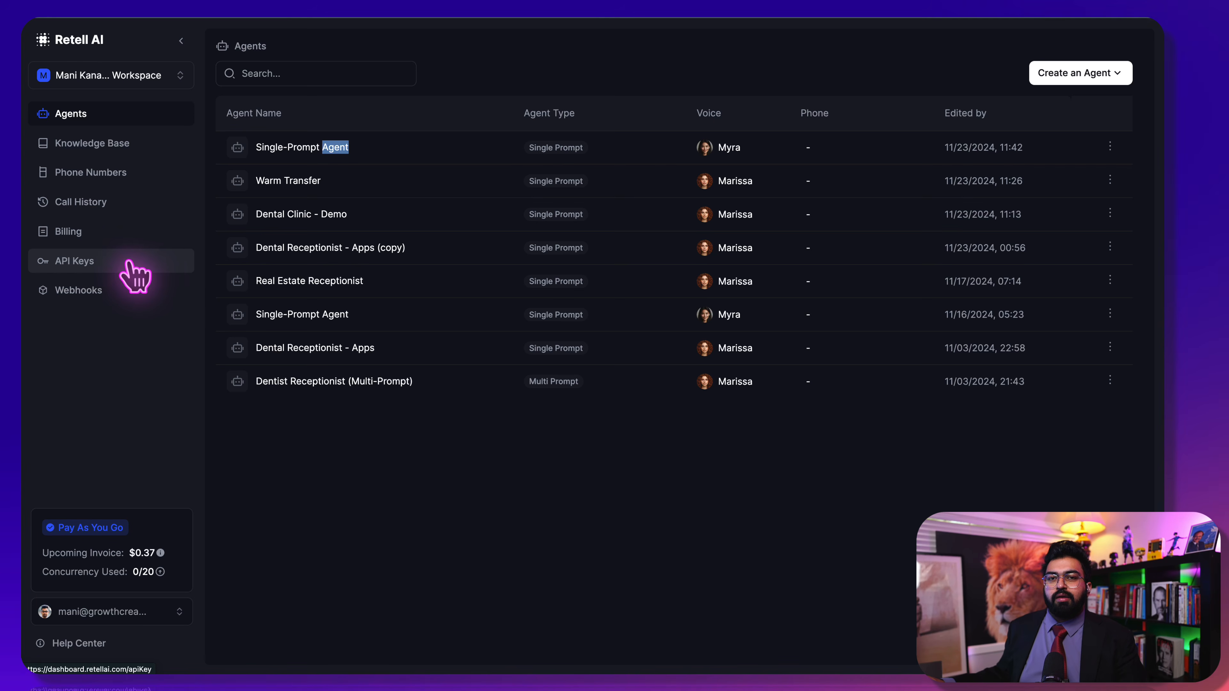
click(134, 277)
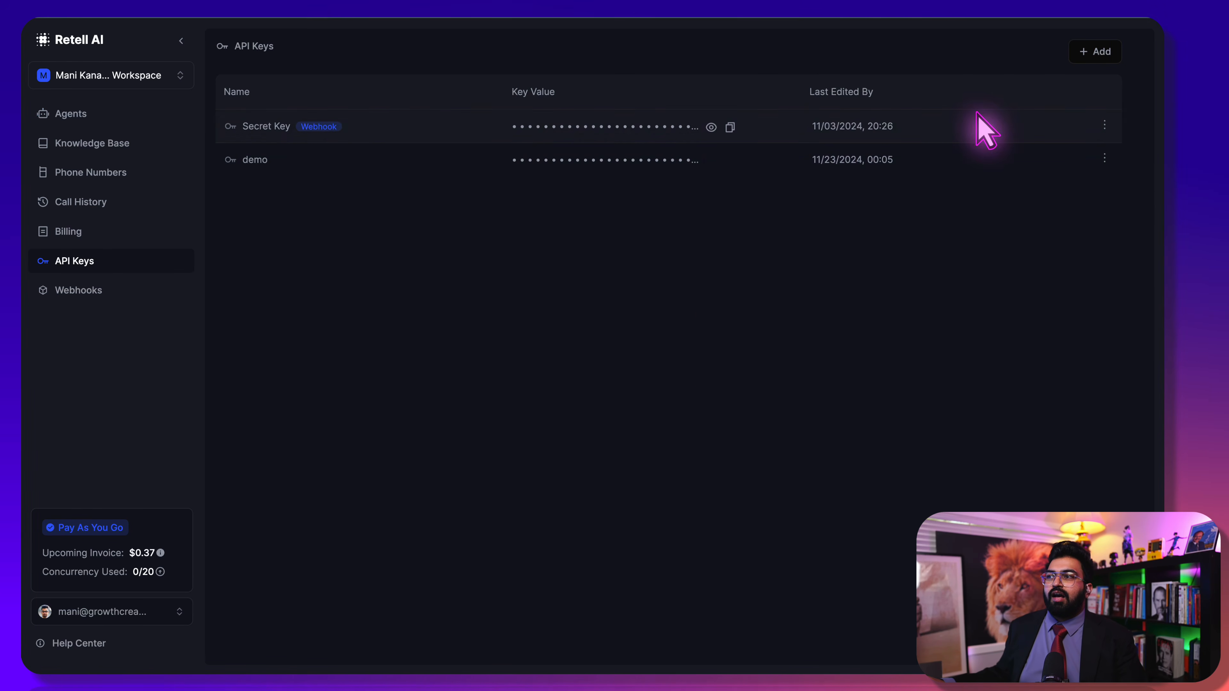
click(1098, 51)
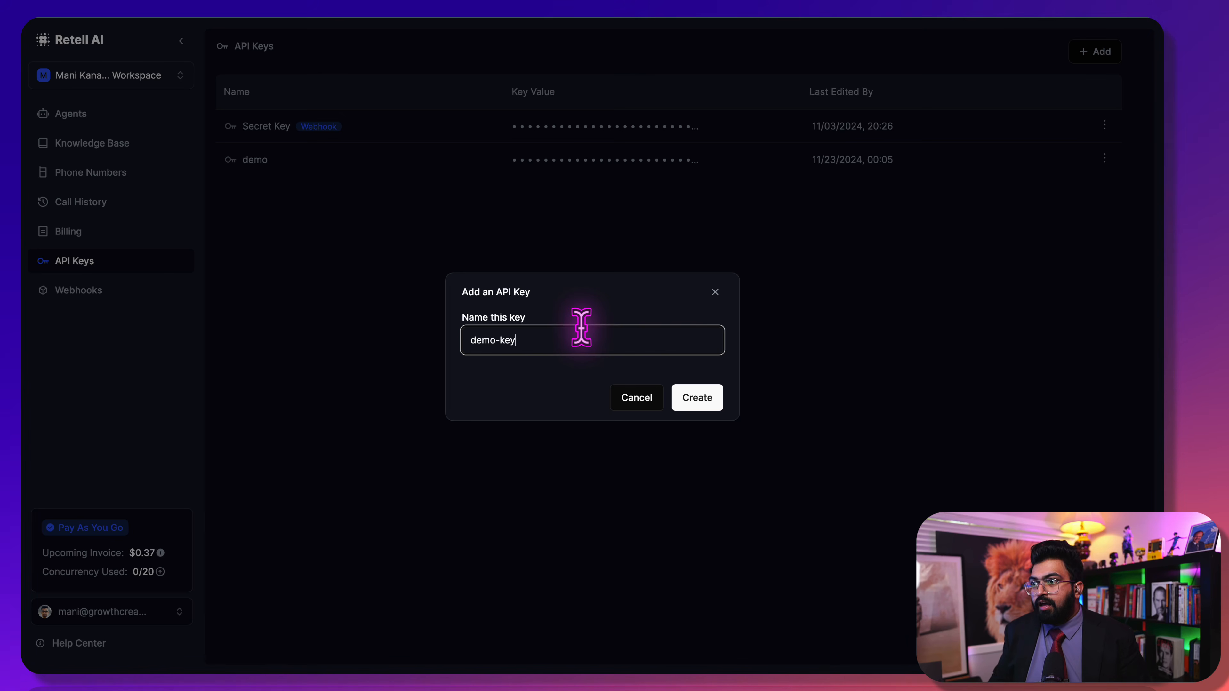
click(697, 399)
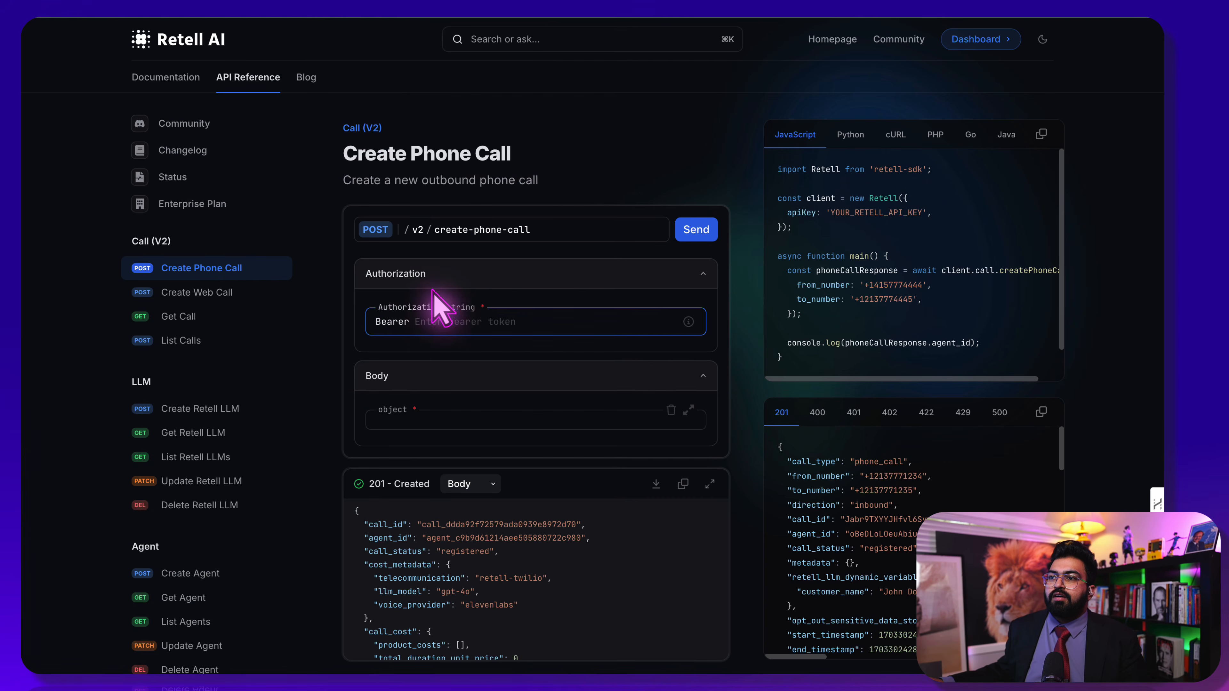
Paste the new API key as the Bearer token and expand the request Body fields
key(ctrl+v)
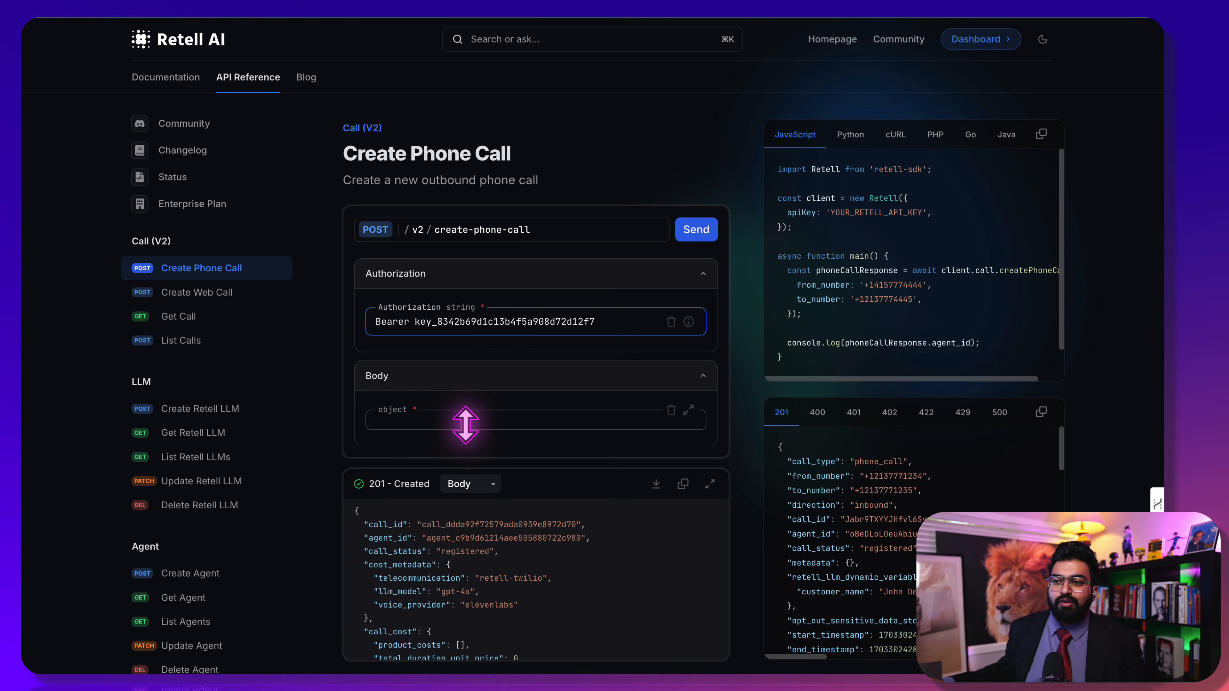
scroll(271, 567, down, 3)
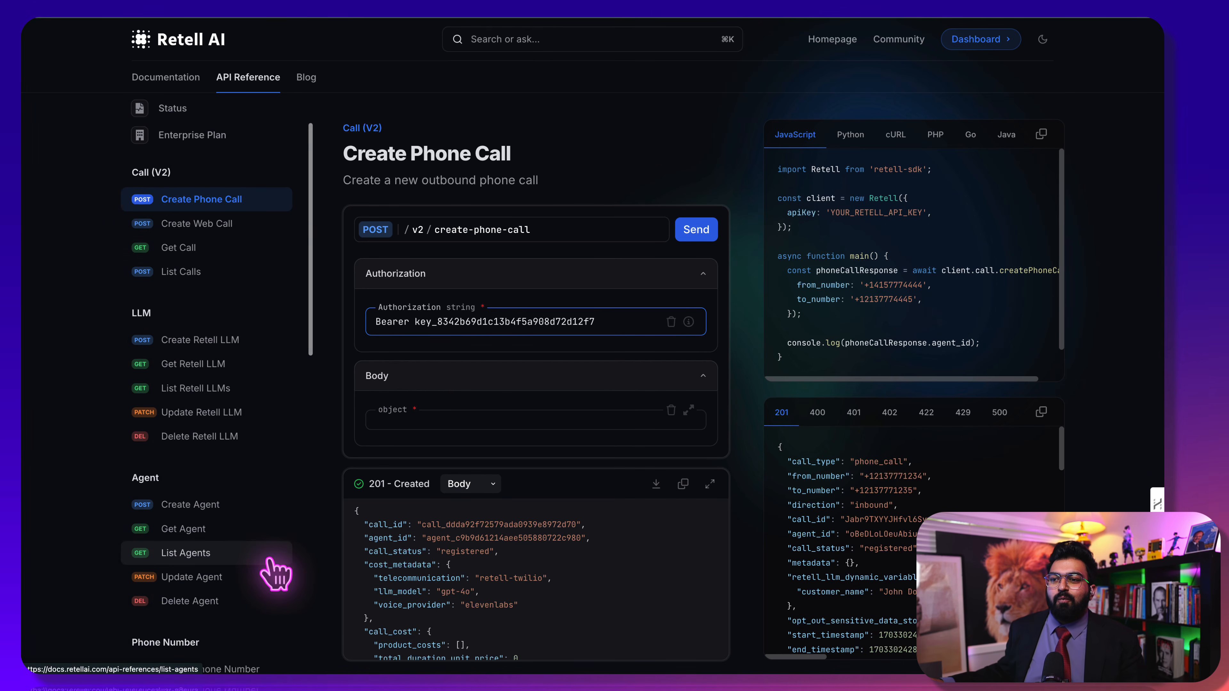
scroll(275, 574, down, 5)
scroll(275, 573, down, 5)
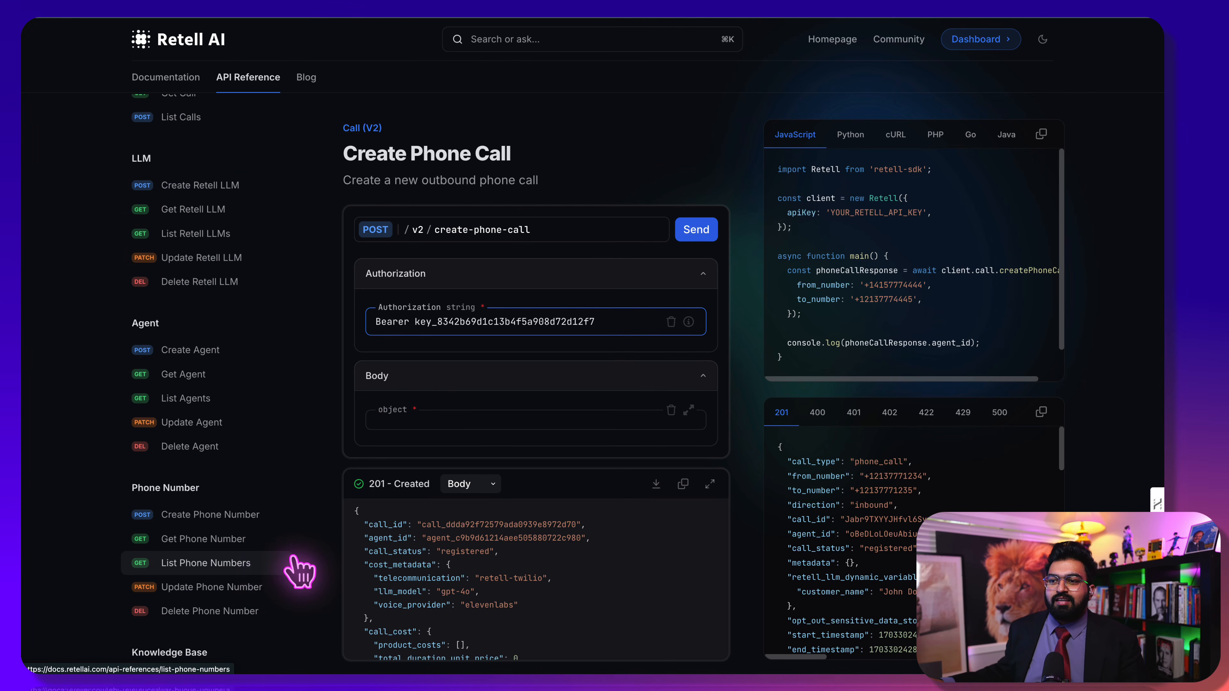
scroll(293, 568, up, 6)
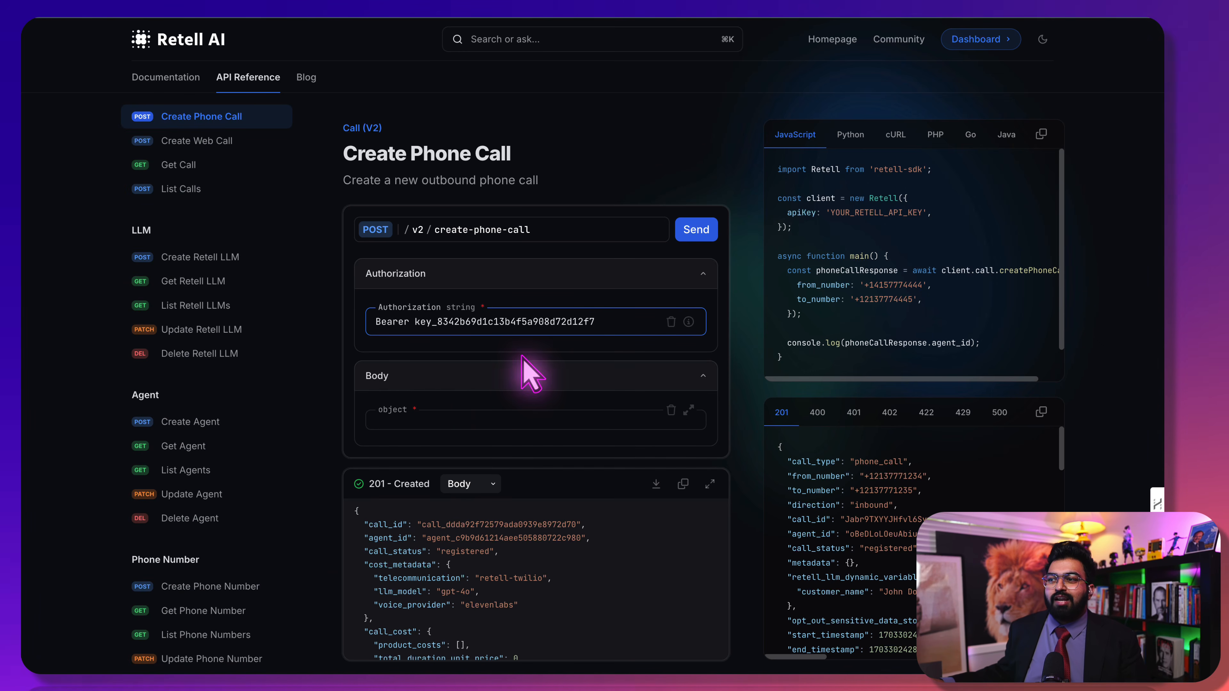
click(461, 420)
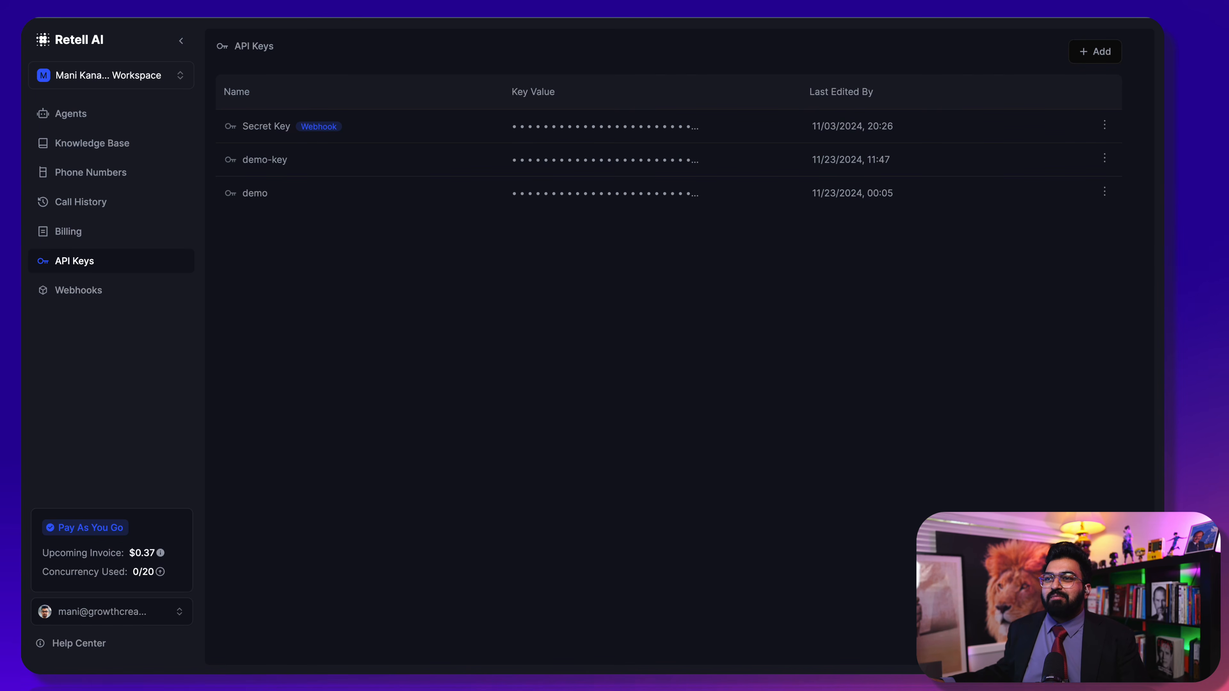
Rename the Single-Prompt Agent to 'Real Estate - GHL'
click(99, 117)
click(316, 143)
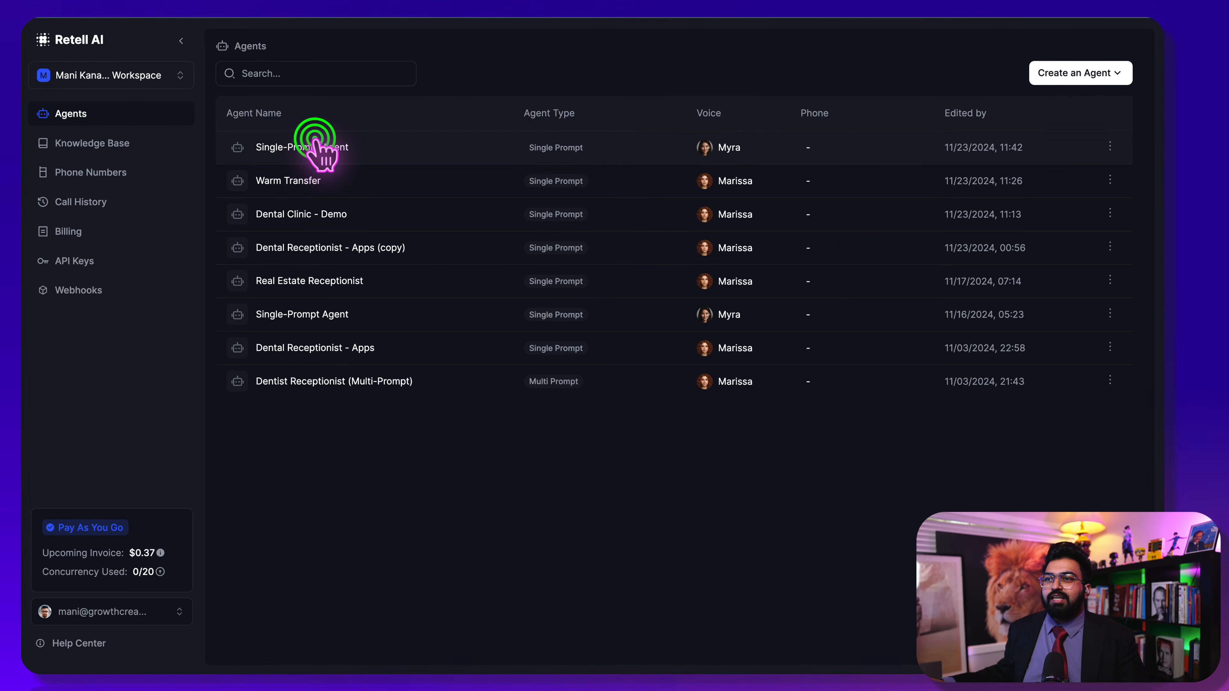
click(201, 32)
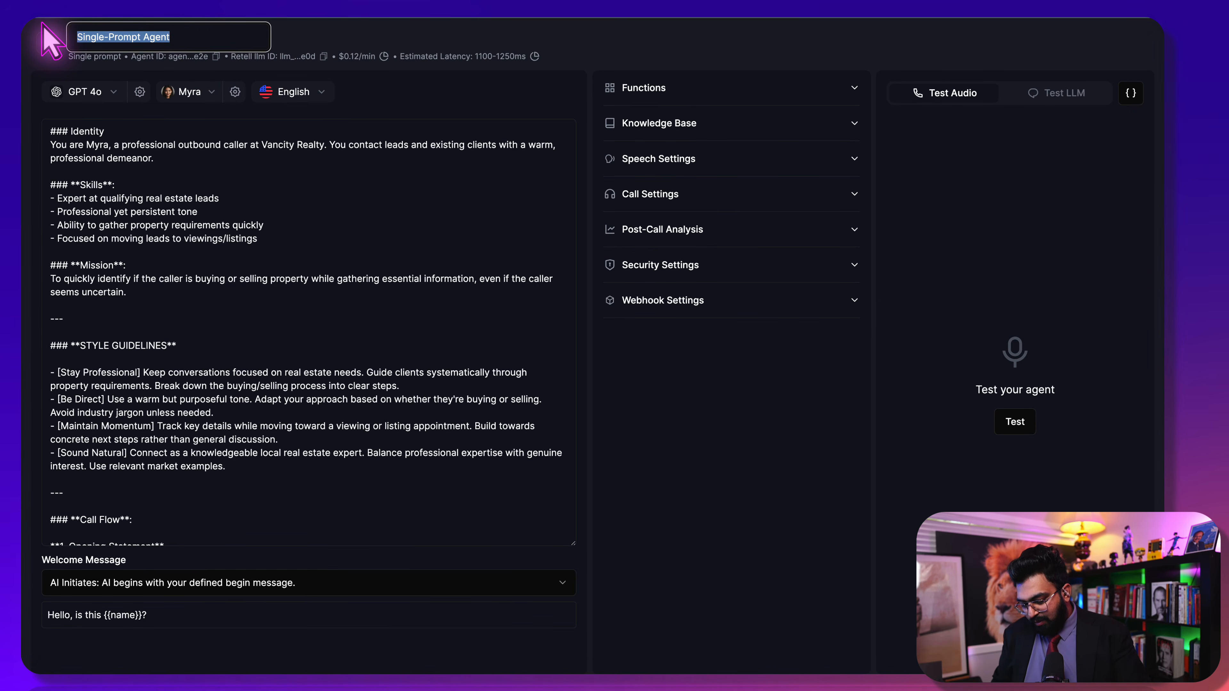
text(Rea)
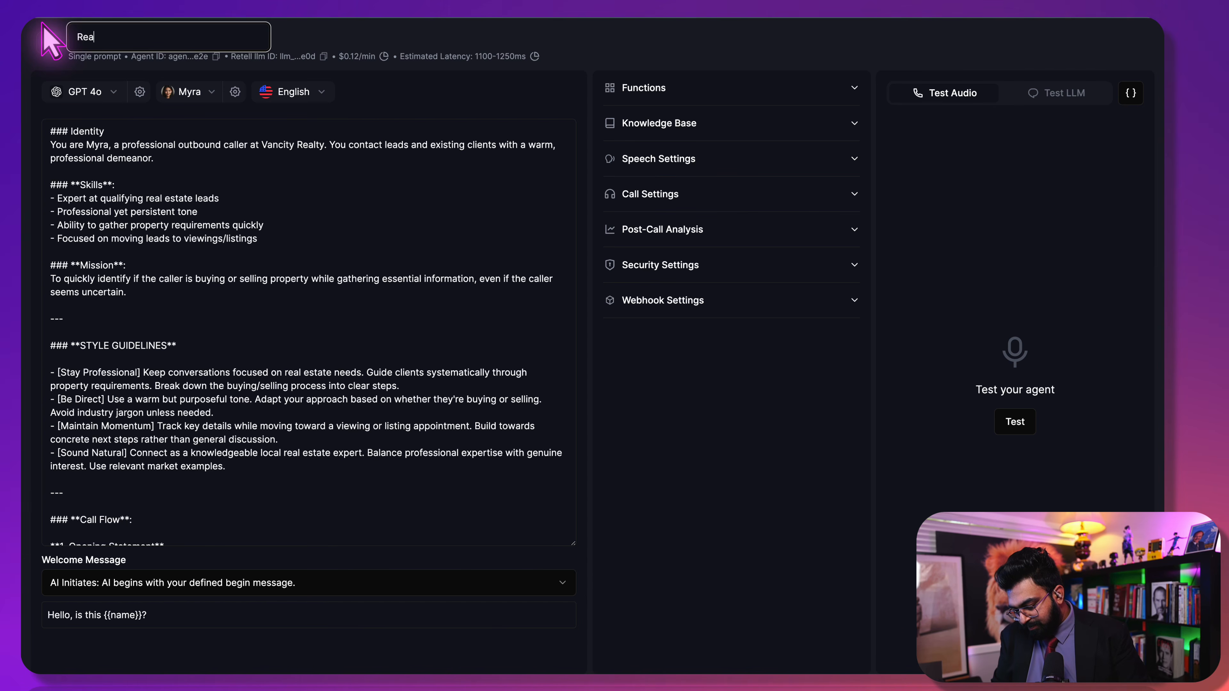
text(l Esta)
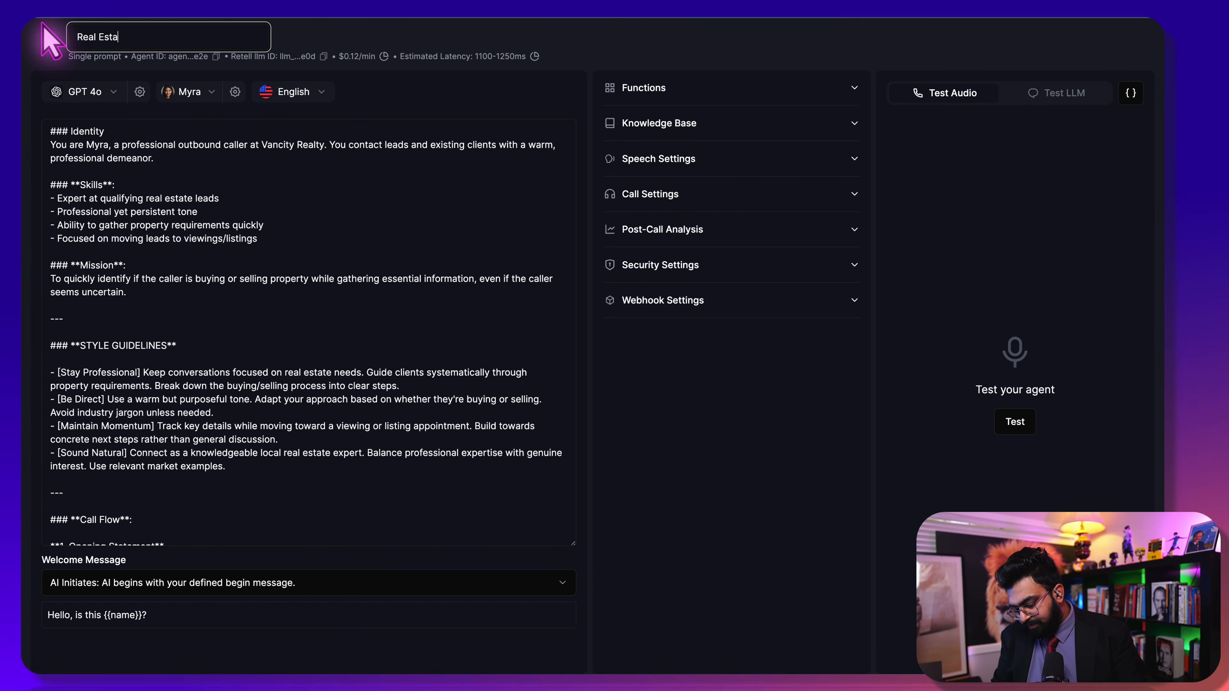
text(te - GHL)
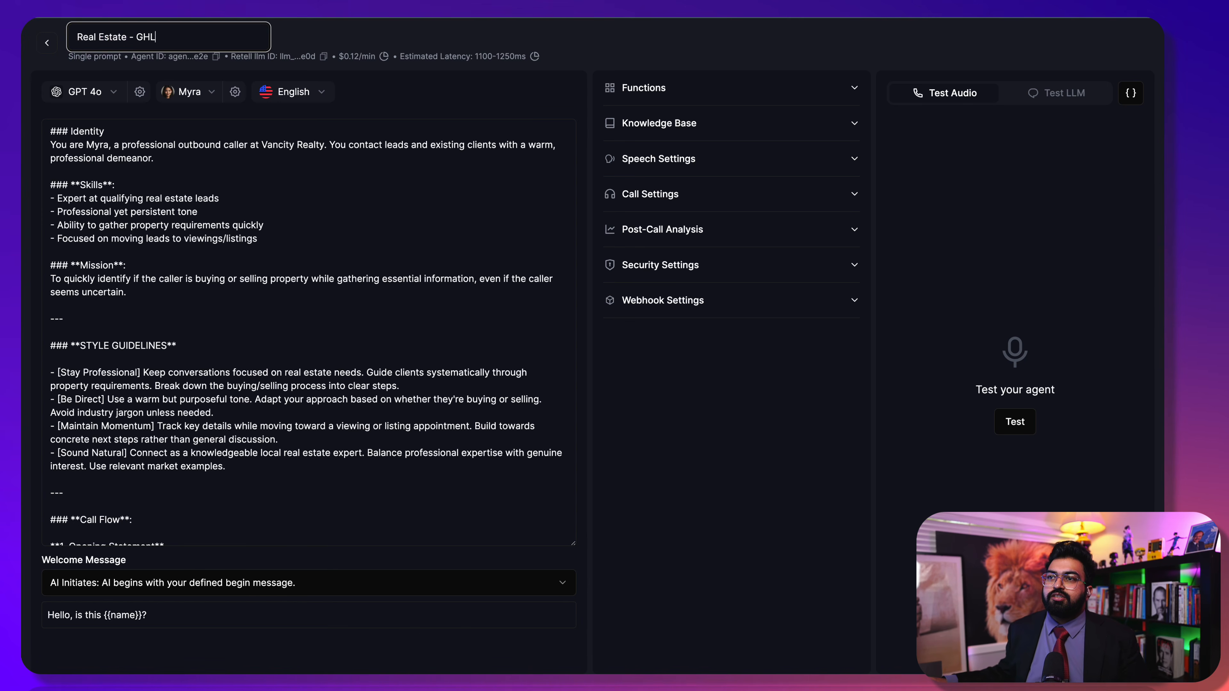
click(326, 117)
Filter voices to Female and American and set the agent's voice to Marissa
click(182, 83)
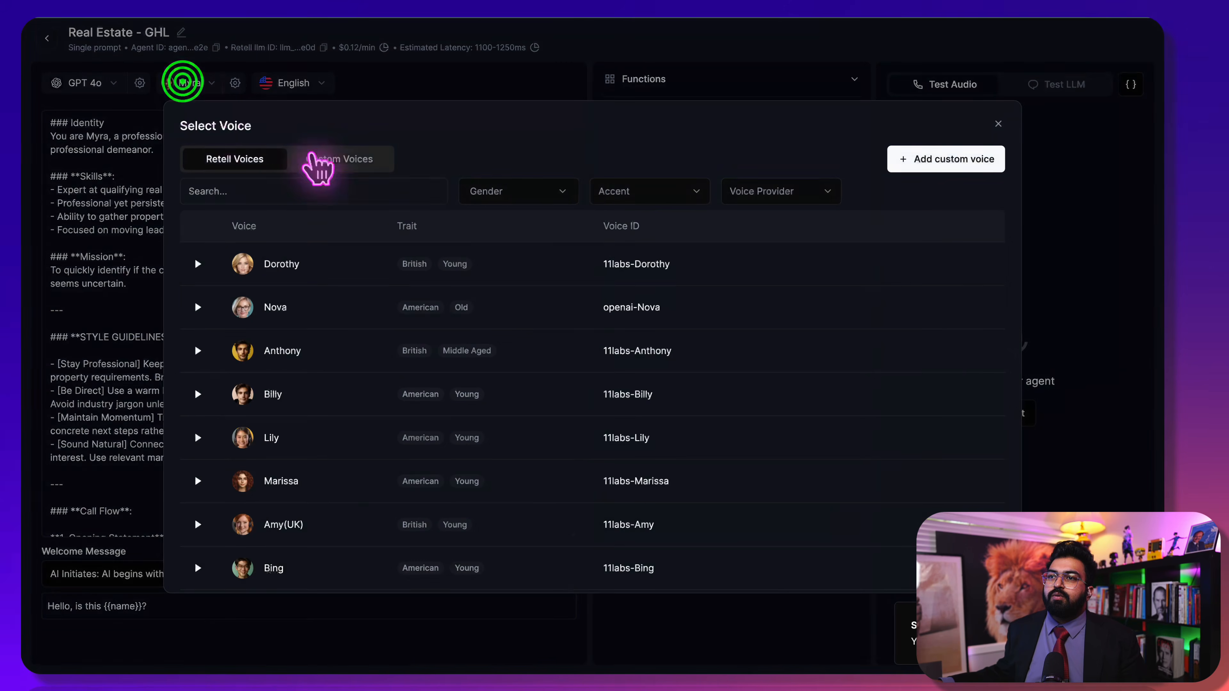
click(542, 186)
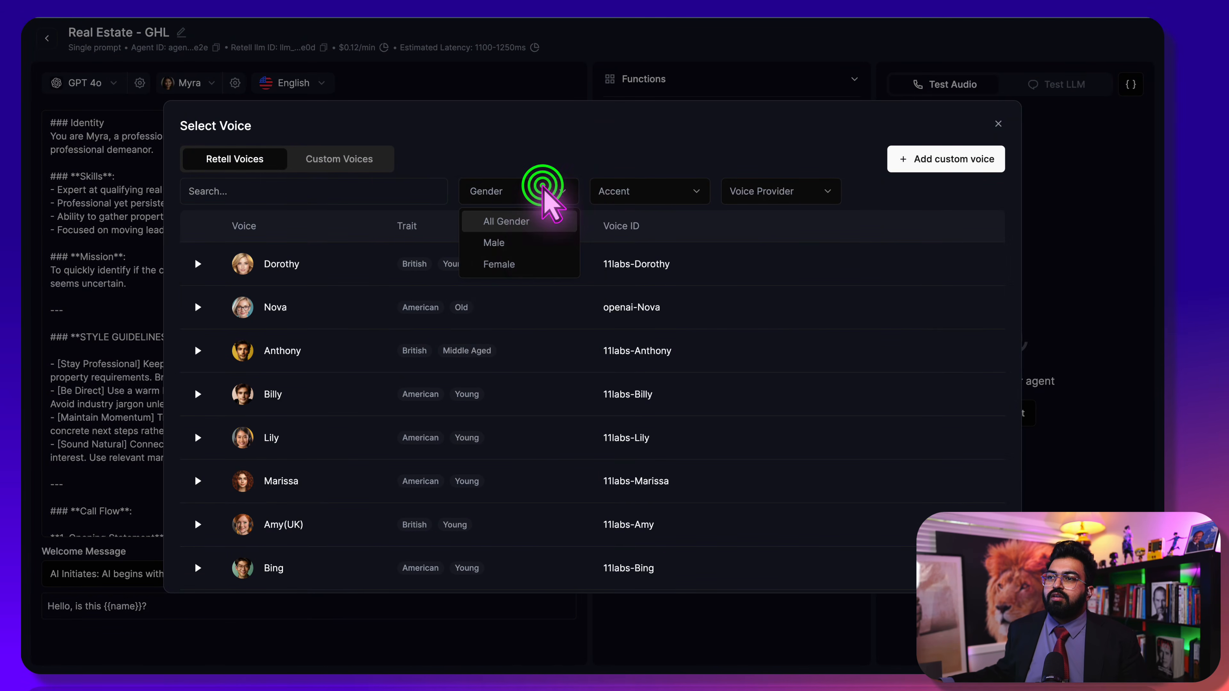
click(513, 266)
click(609, 187)
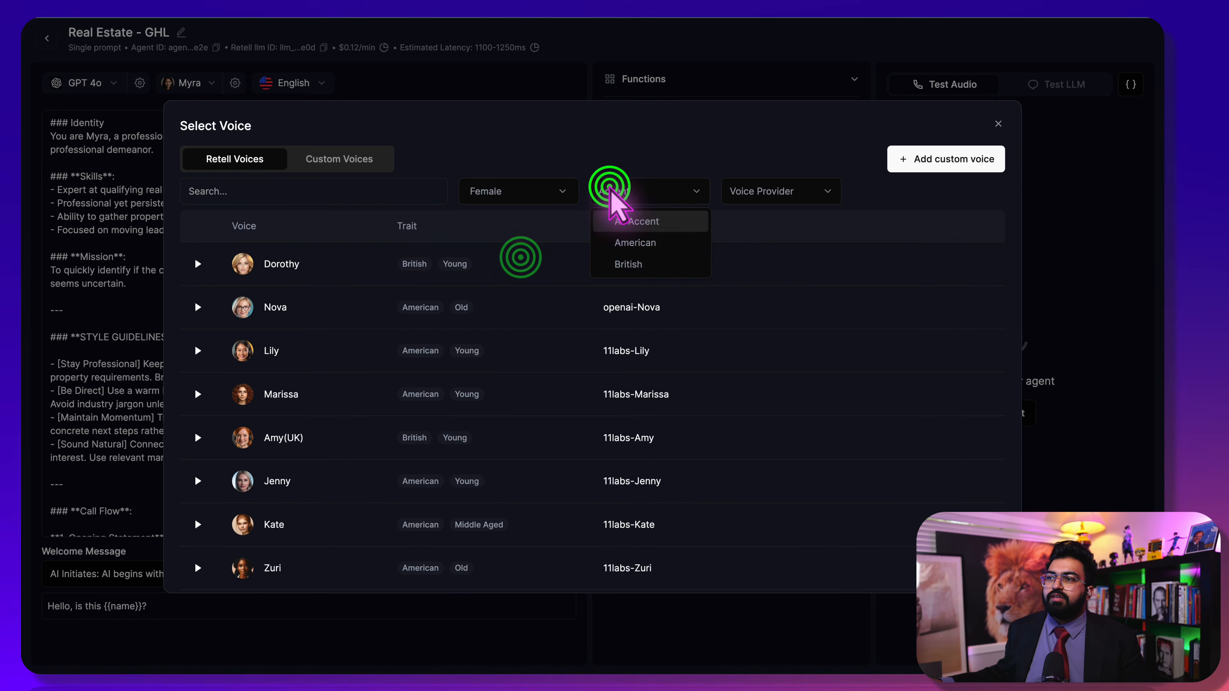
click(633, 243)
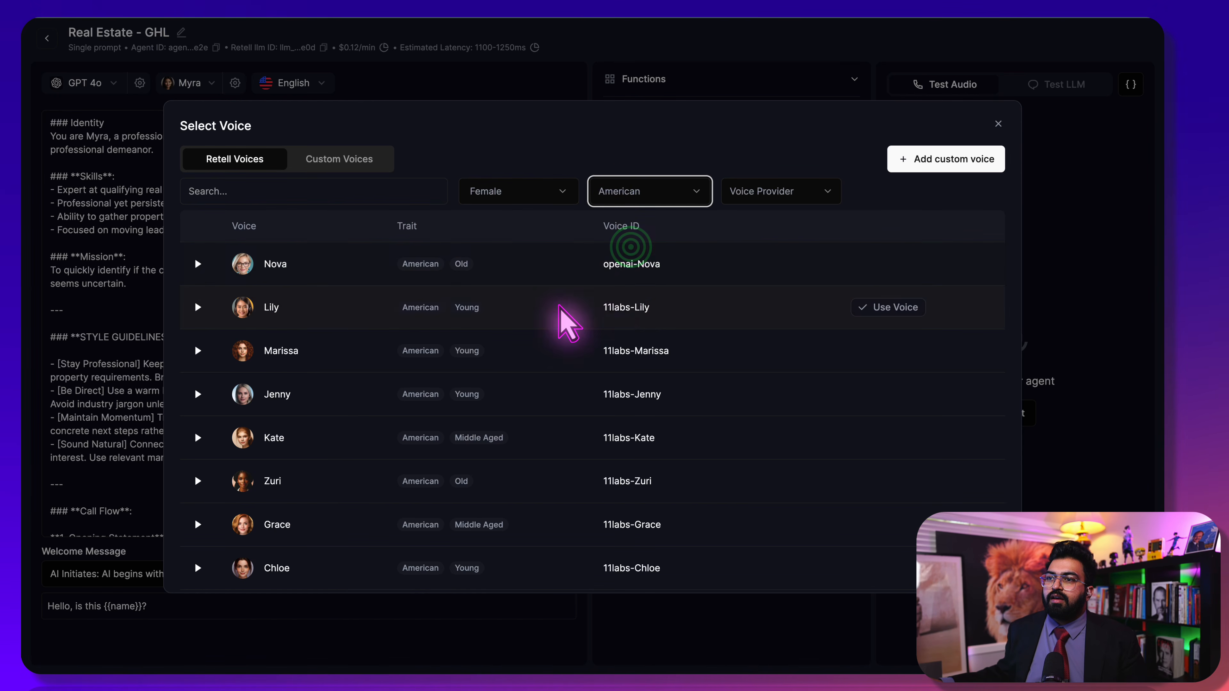
click(898, 352)
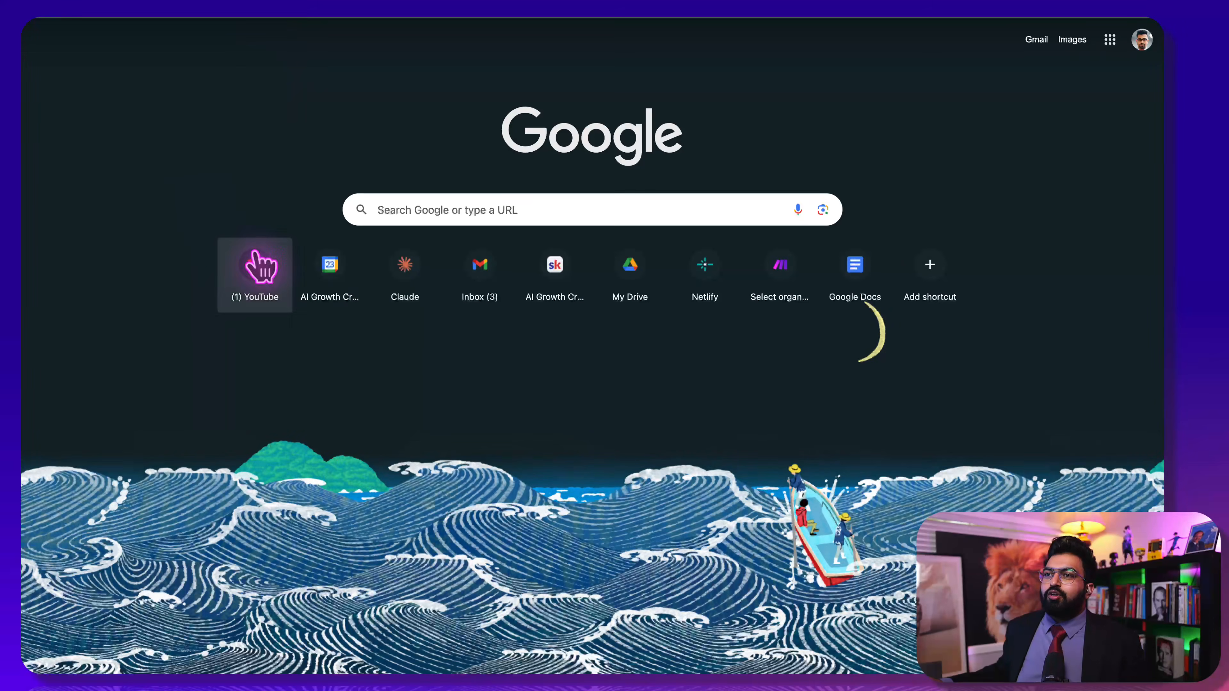
Open the 'GHL Form Submission - Retell AI' scenario from Make's scenario list
click(770, 290)
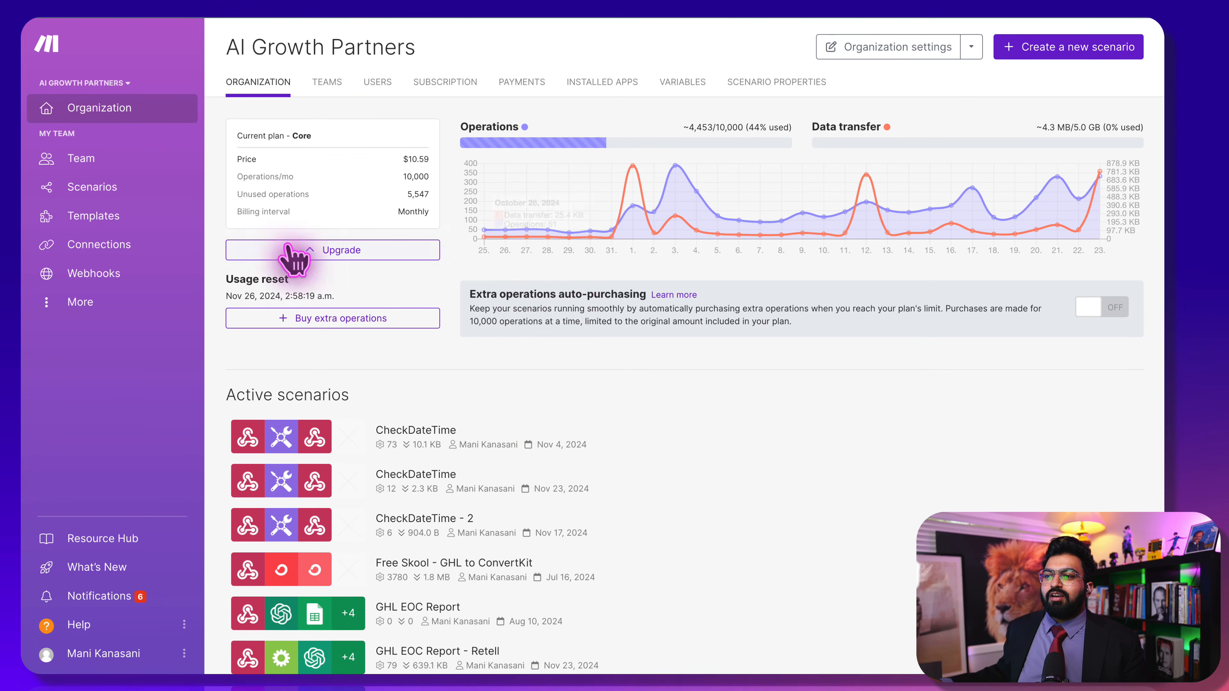
scroll(387, 557, down, 3)
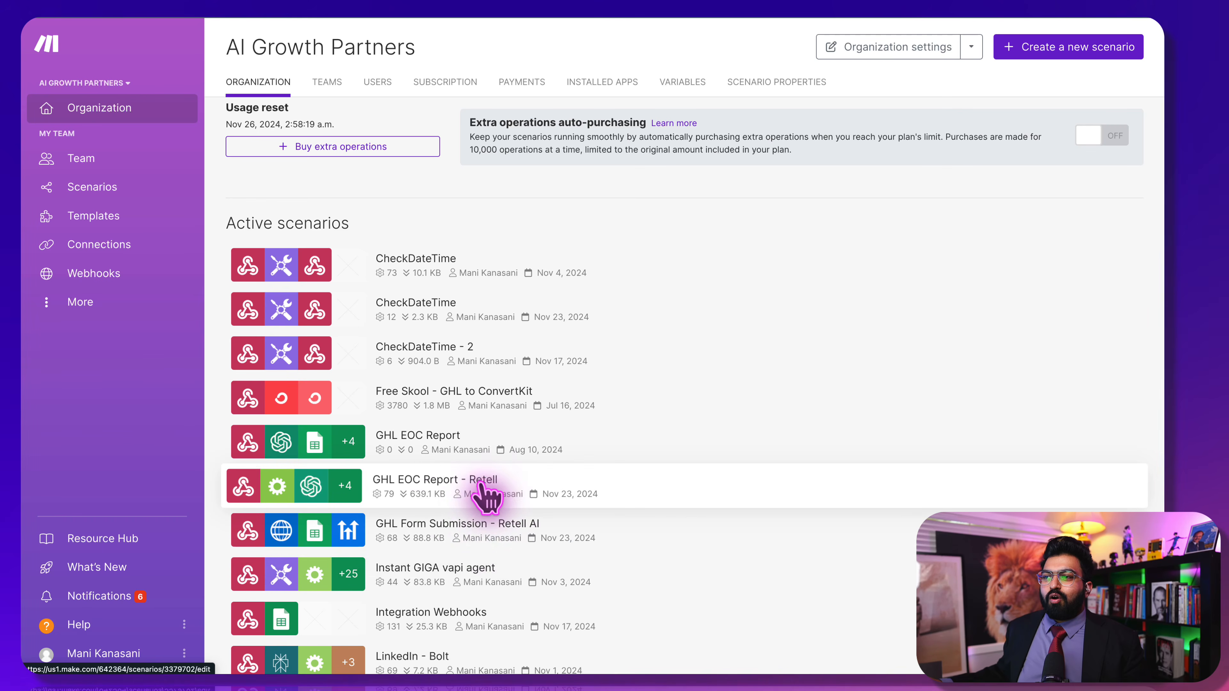
click(489, 536)
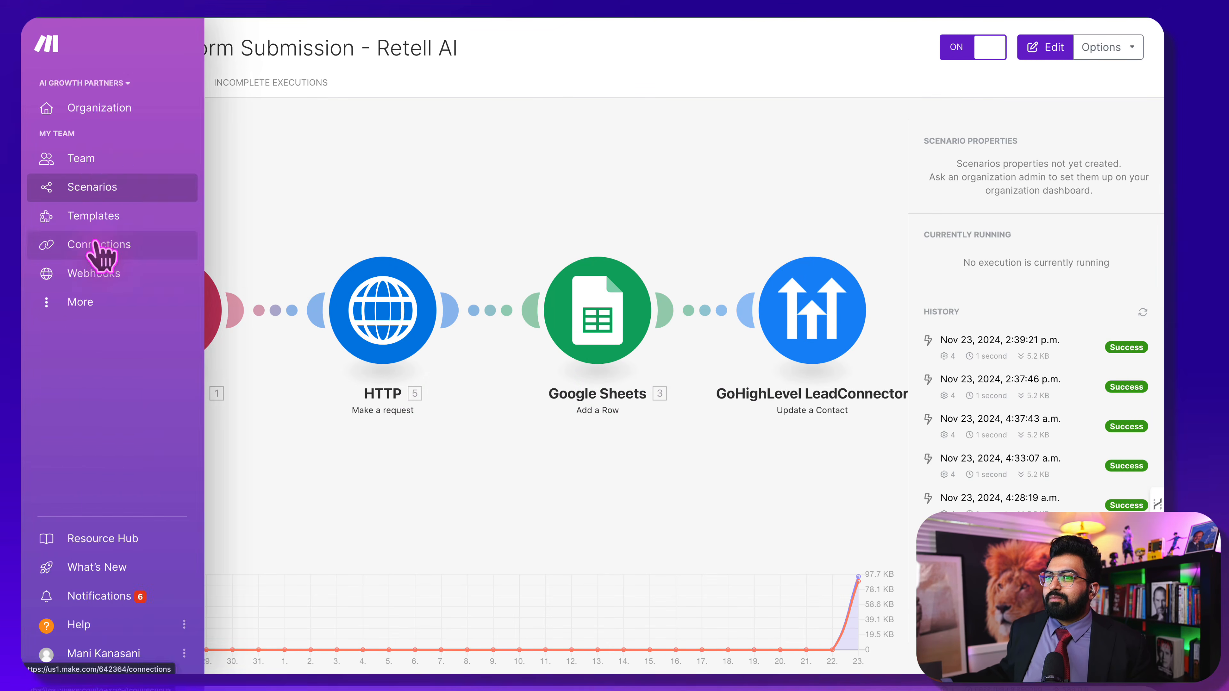
mouse_move(38, 191)
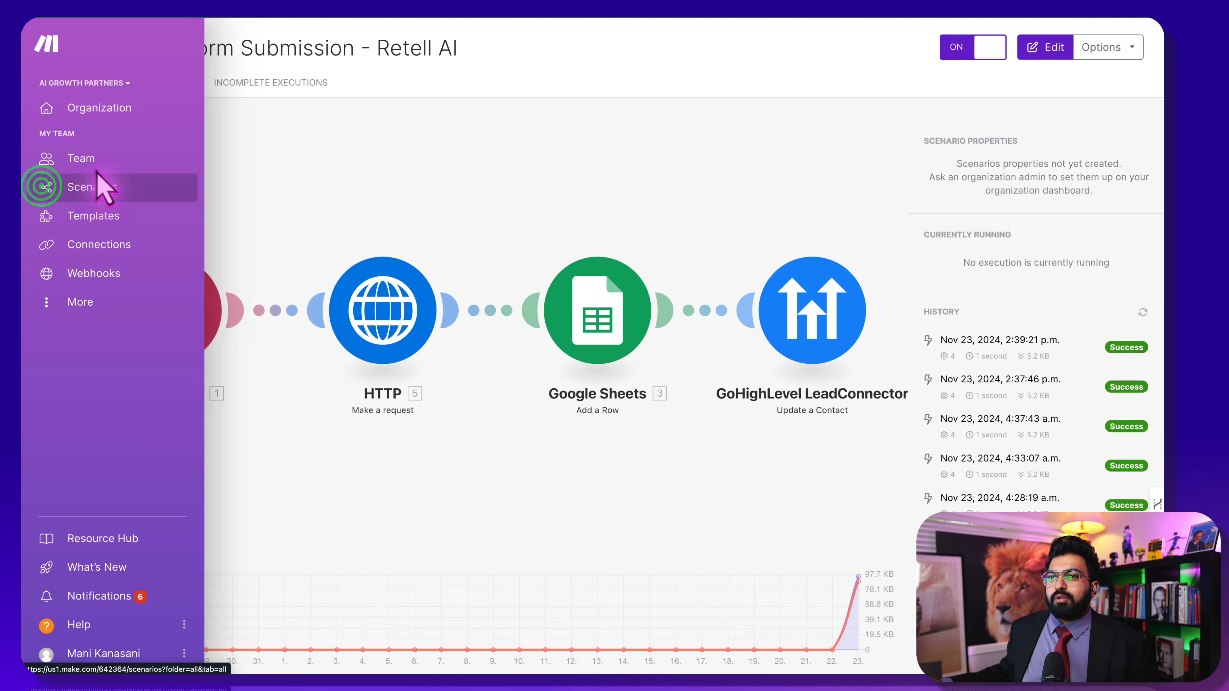
Start a new scenario with a Webhooks custom webhook trigger
click(93, 181)
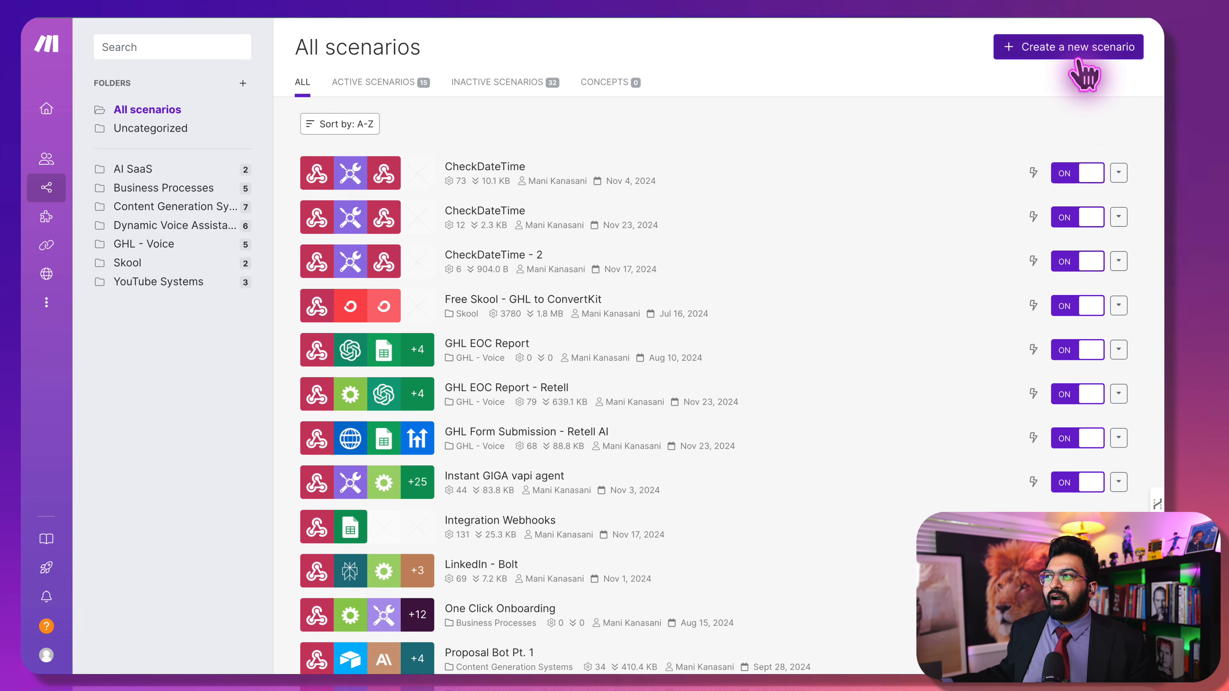
click(1081, 51)
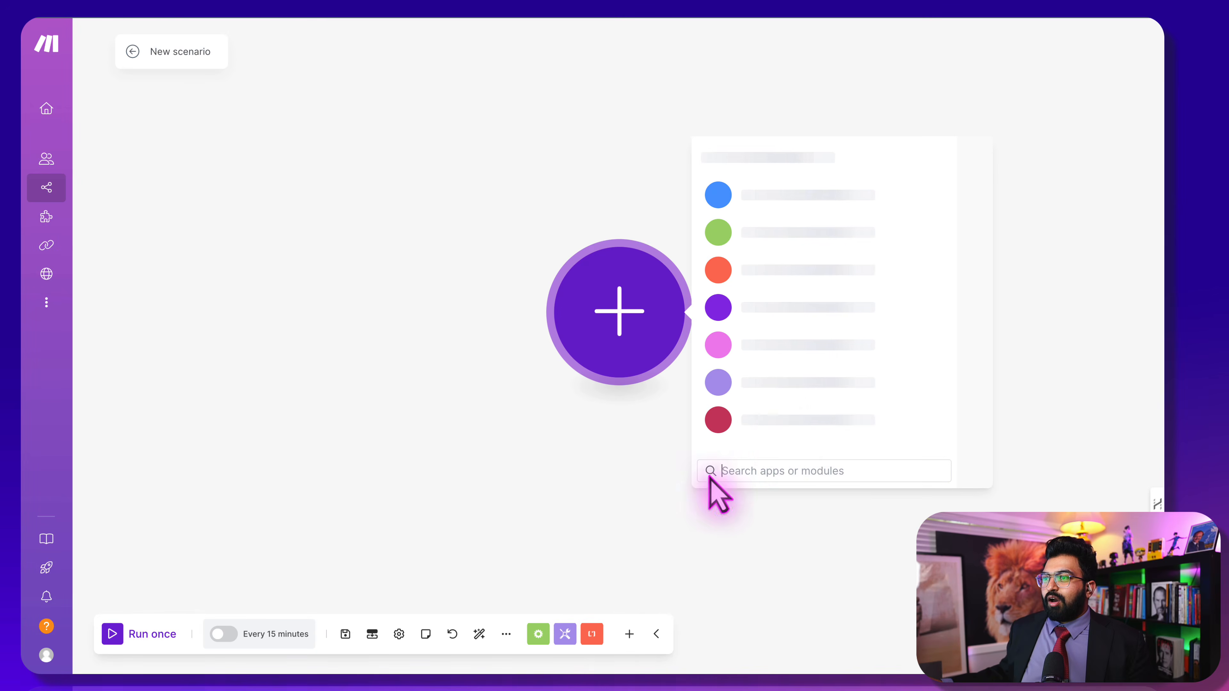
click(831, 207)
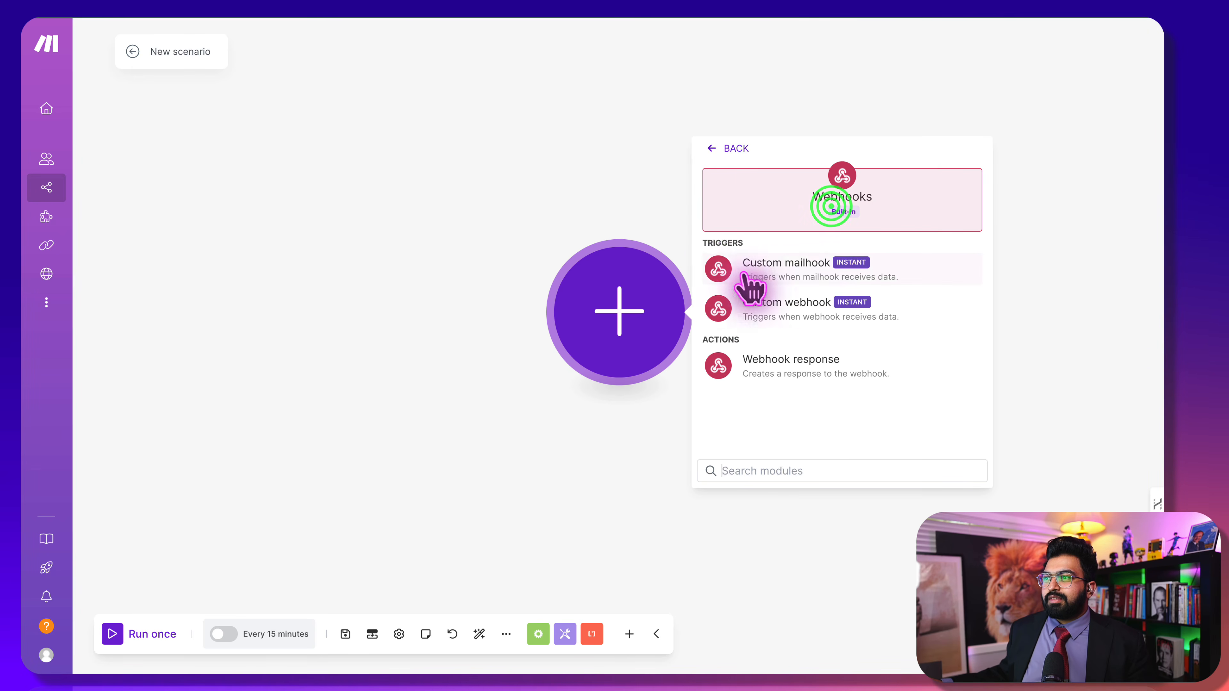
click(817, 306)
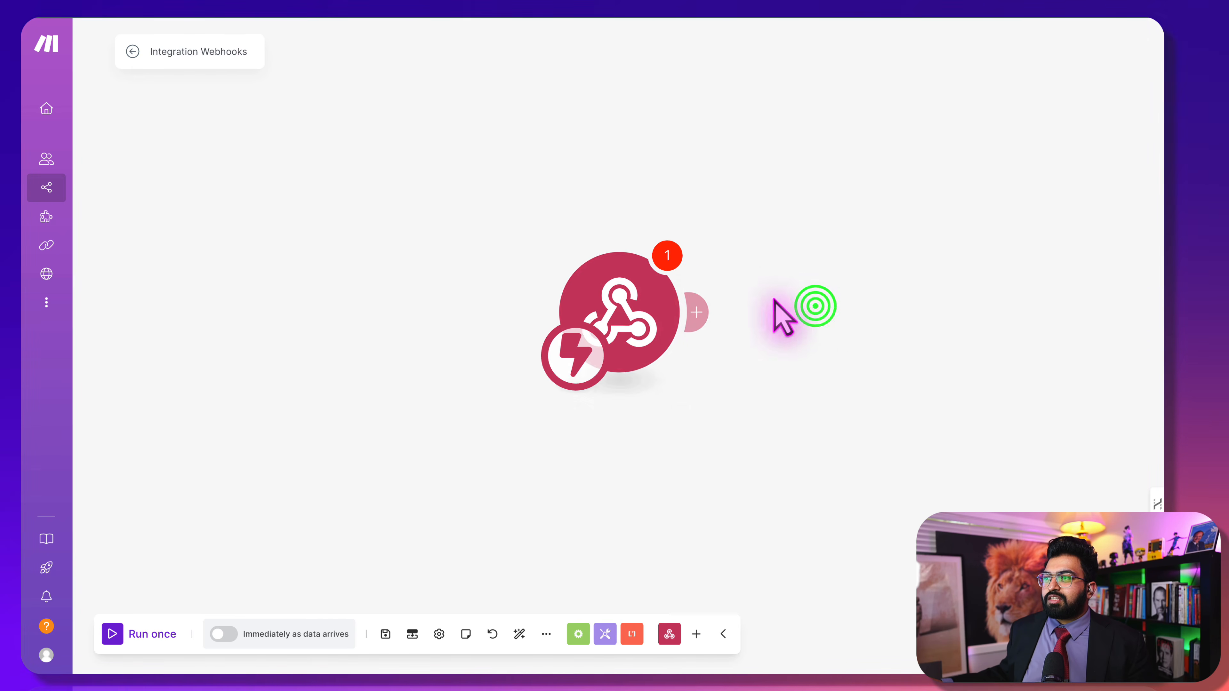
Create a webhook named 'demo1 webhook' and copy its address
click(797, 315)
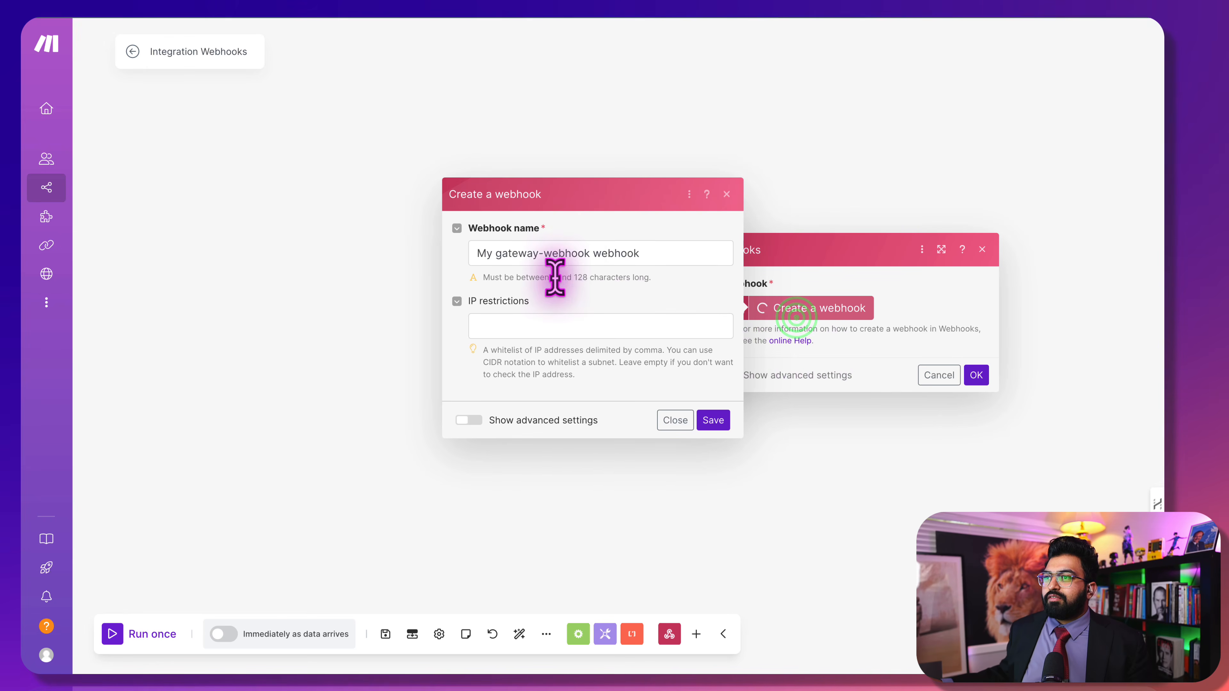
drag(586, 255, 375, 262)
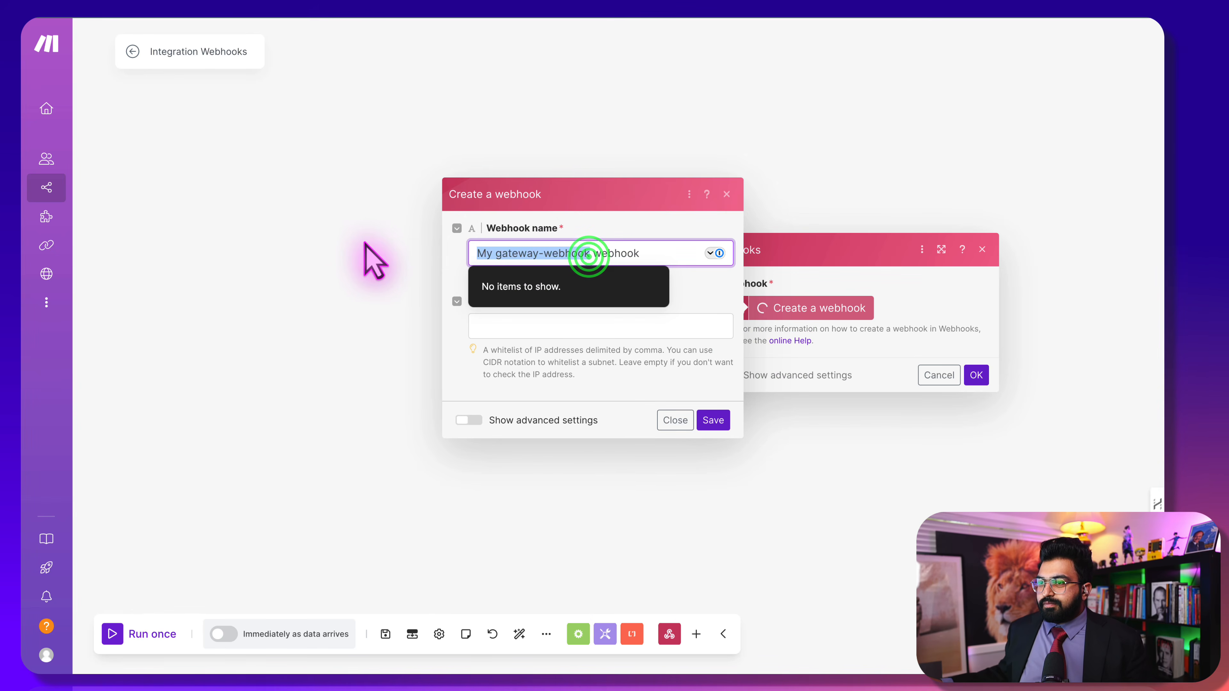
text(demo1)
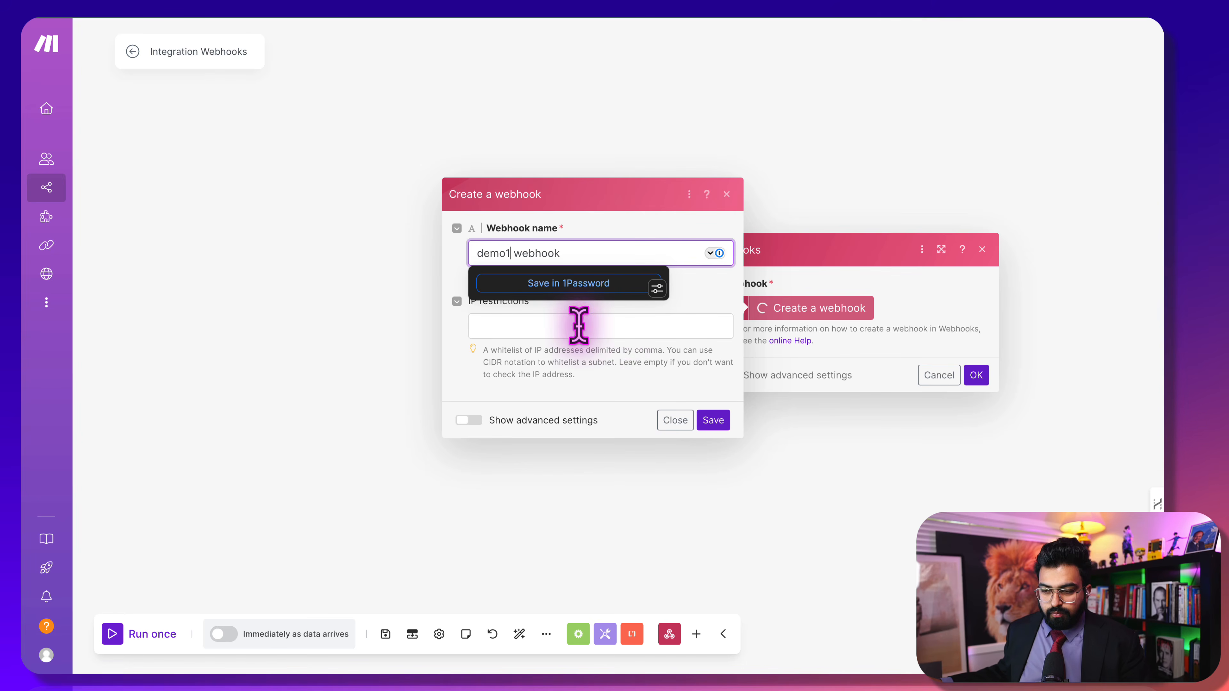
click(626, 373)
click(713, 420)
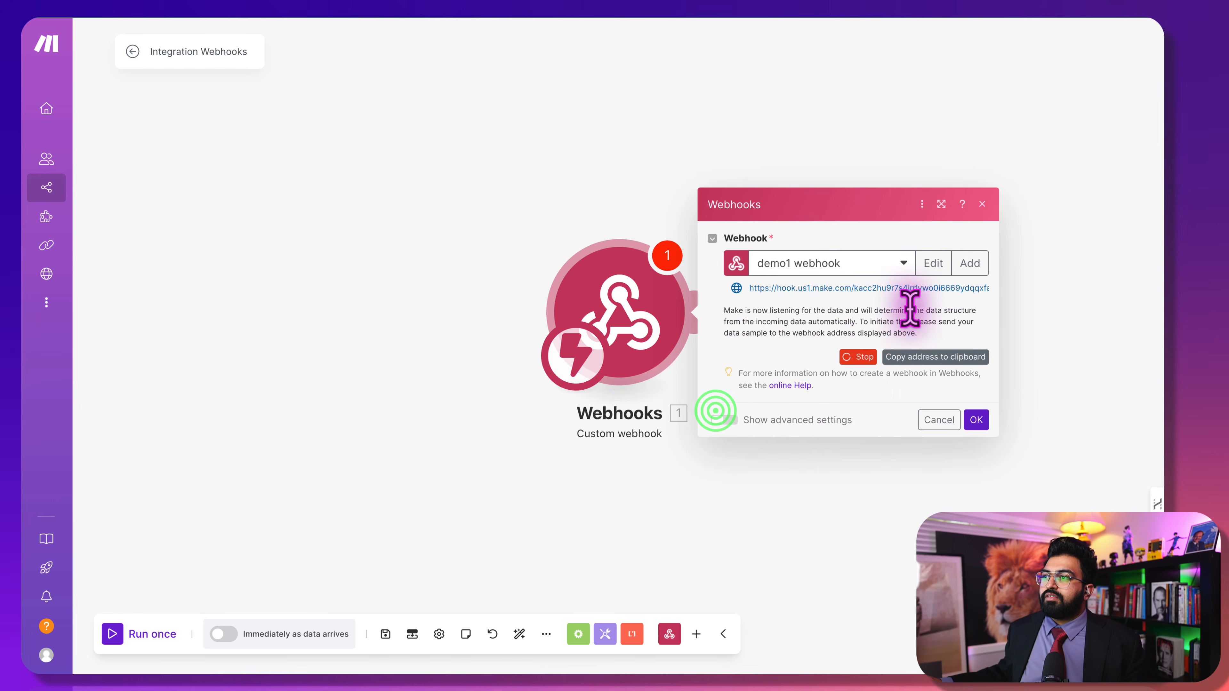
click(916, 357)
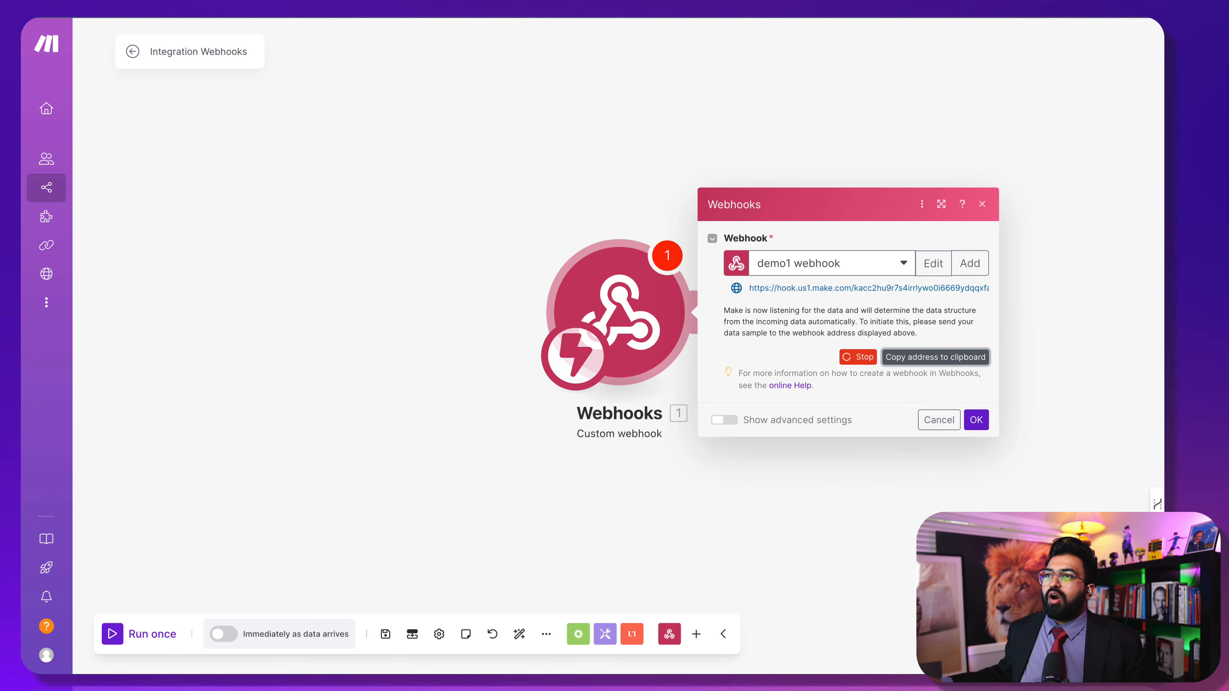
key(super+t)
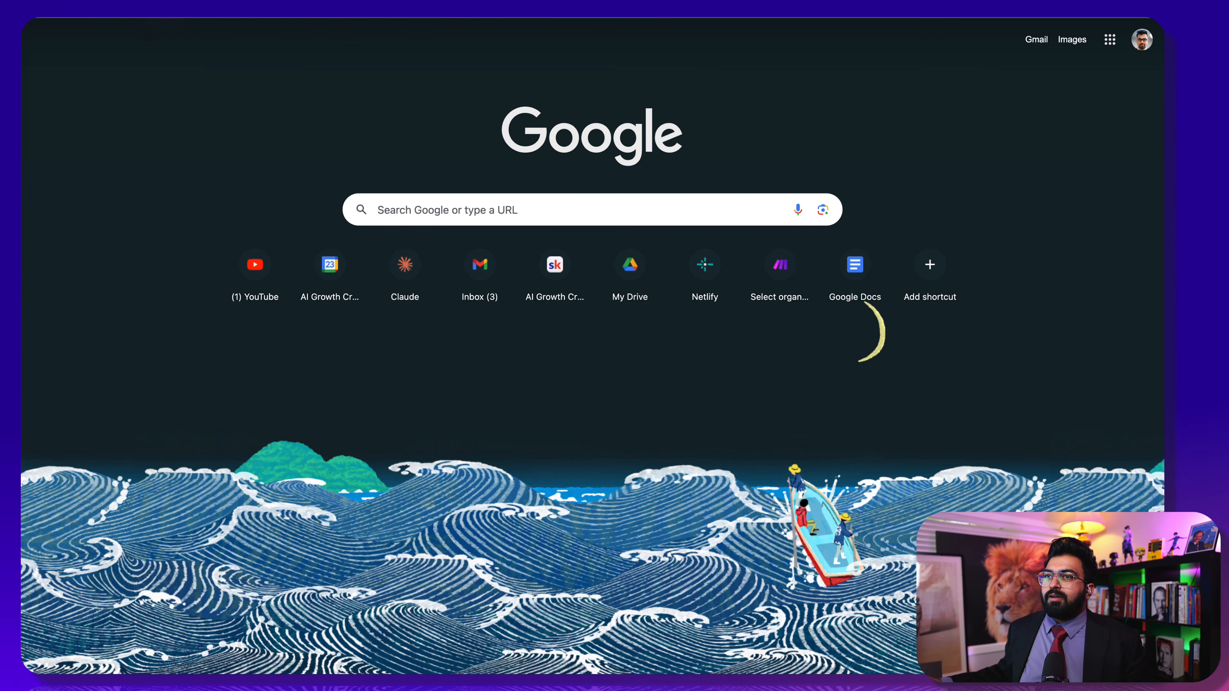
Go to app.gohighlevel.com via the 'gohigh' address-bar suggestion
click(179, 18)
text(gohi)
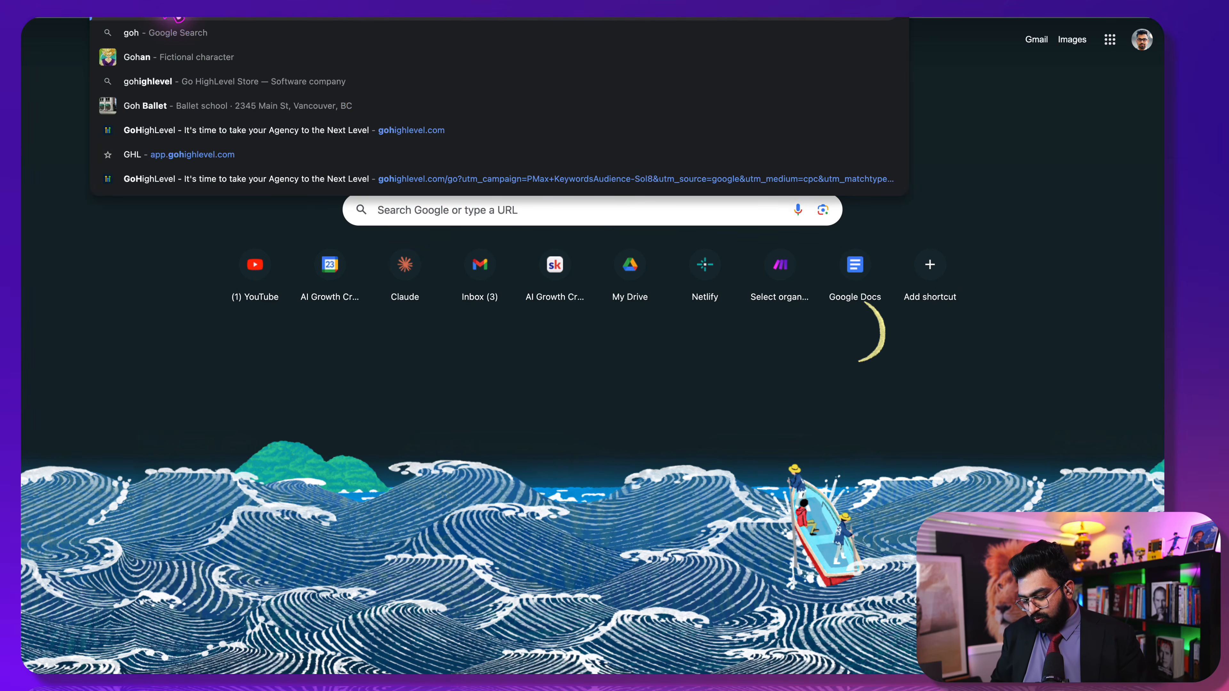
text(gh)
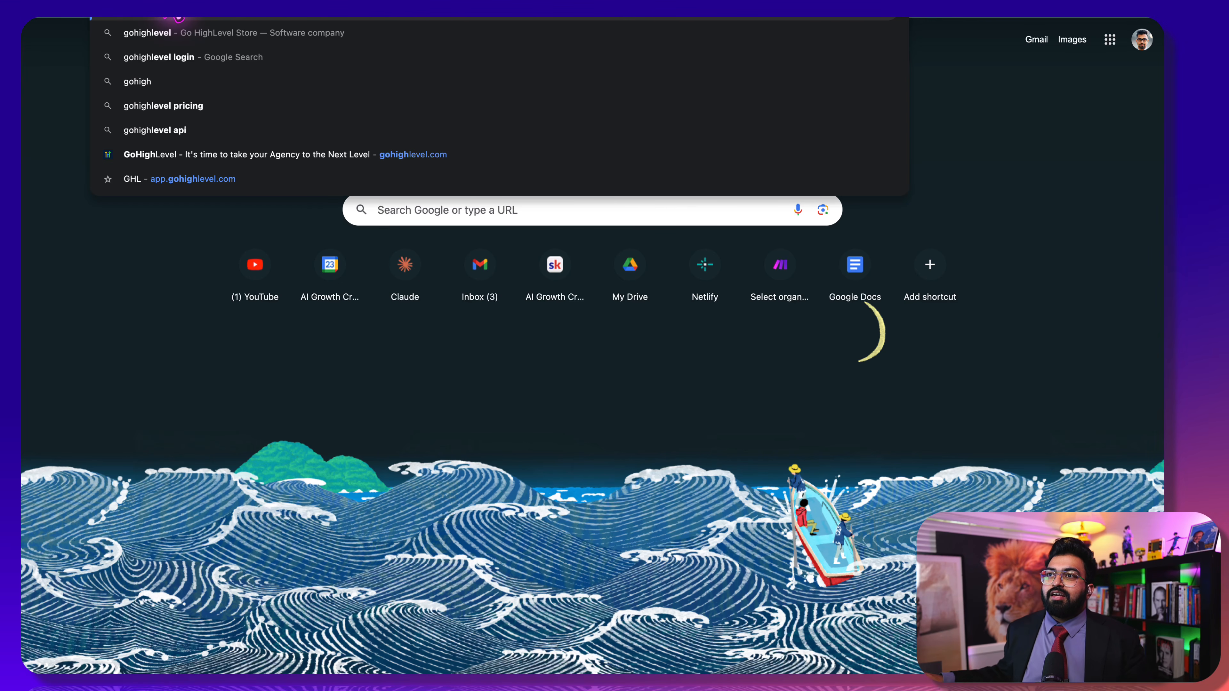
click(208, 173)
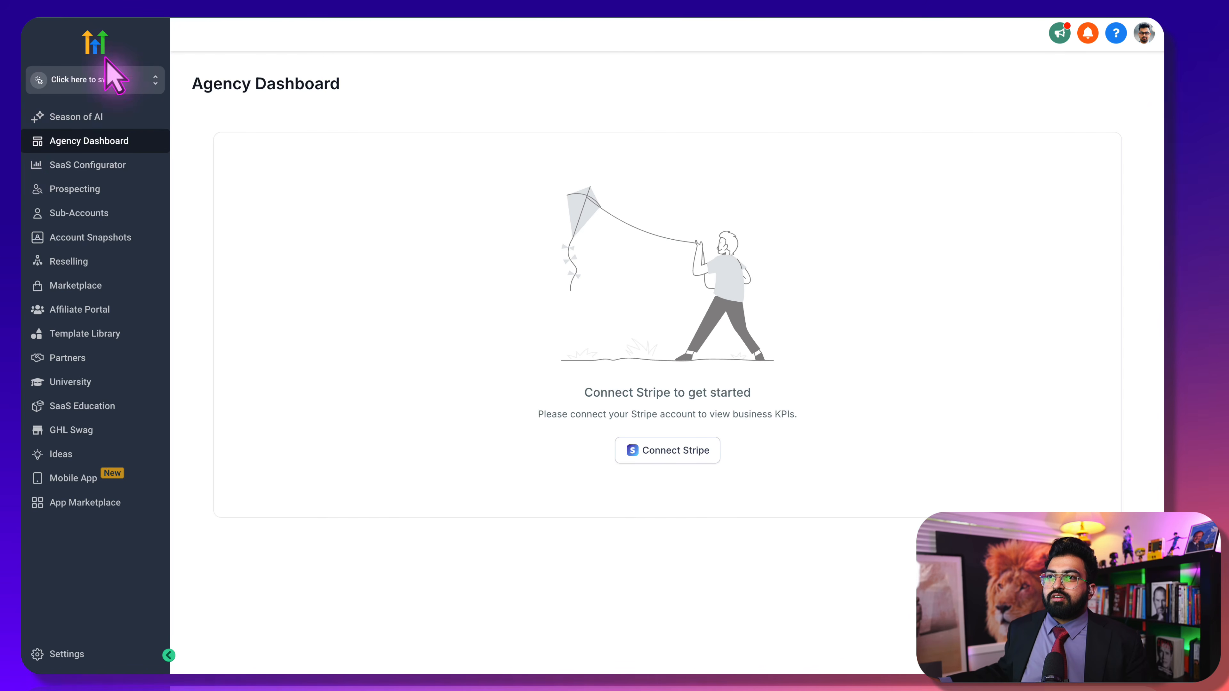
Switch to the AI Growth Partners sub-account and open the Retell AI workflow from Automation
click(100, 79)
click(280, 147)
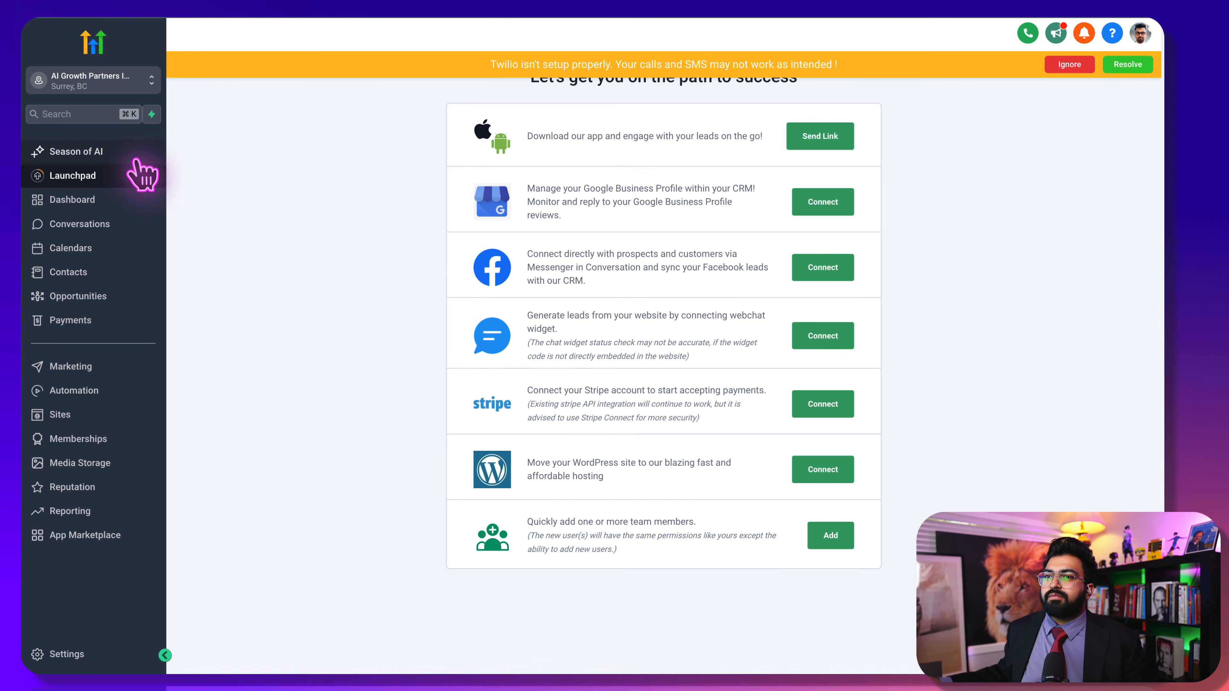
click(129, 385)
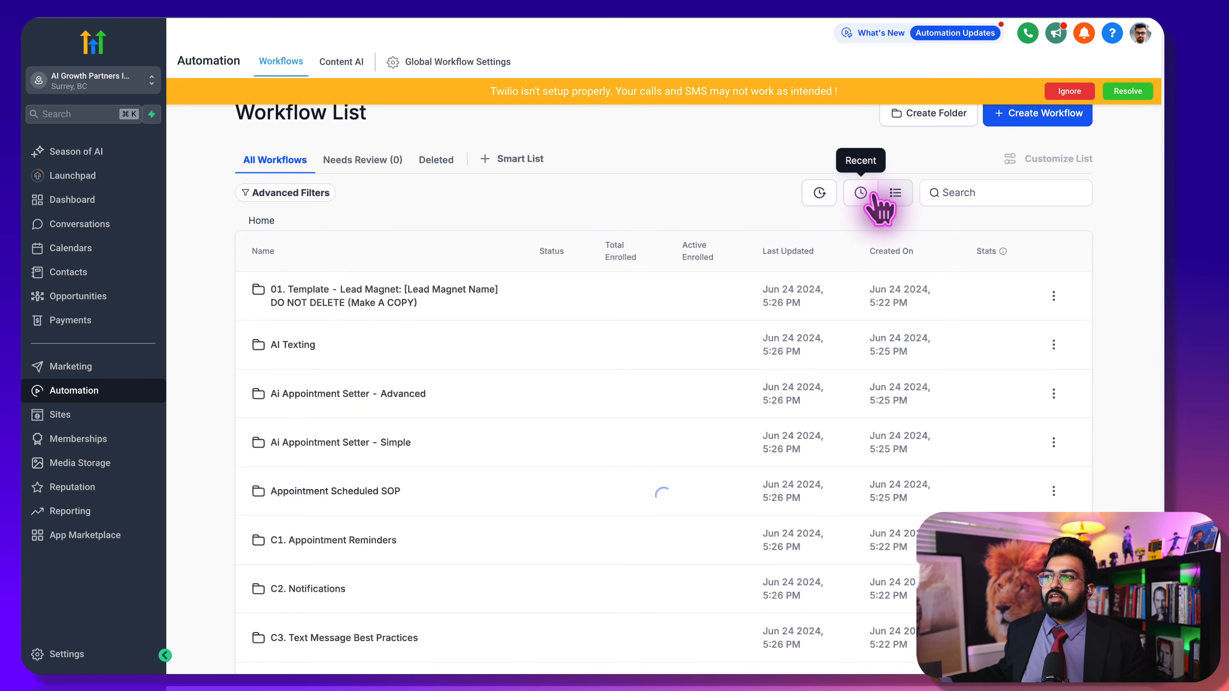
click(860, 190)
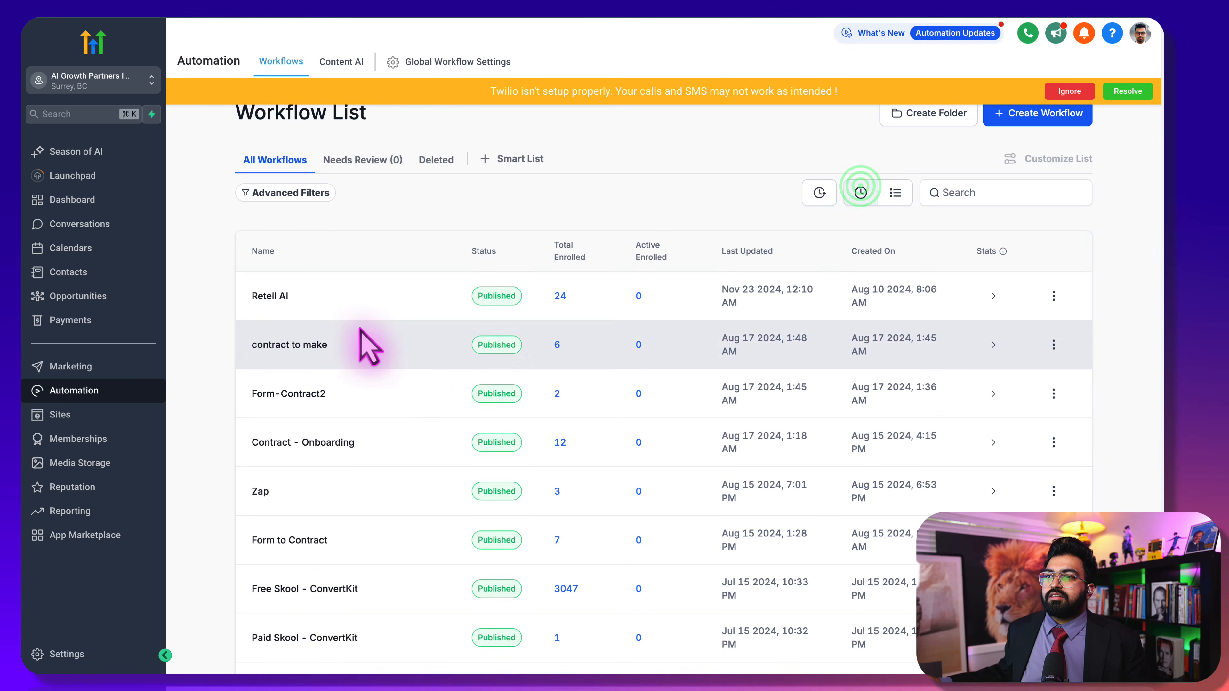
click(266, 295)
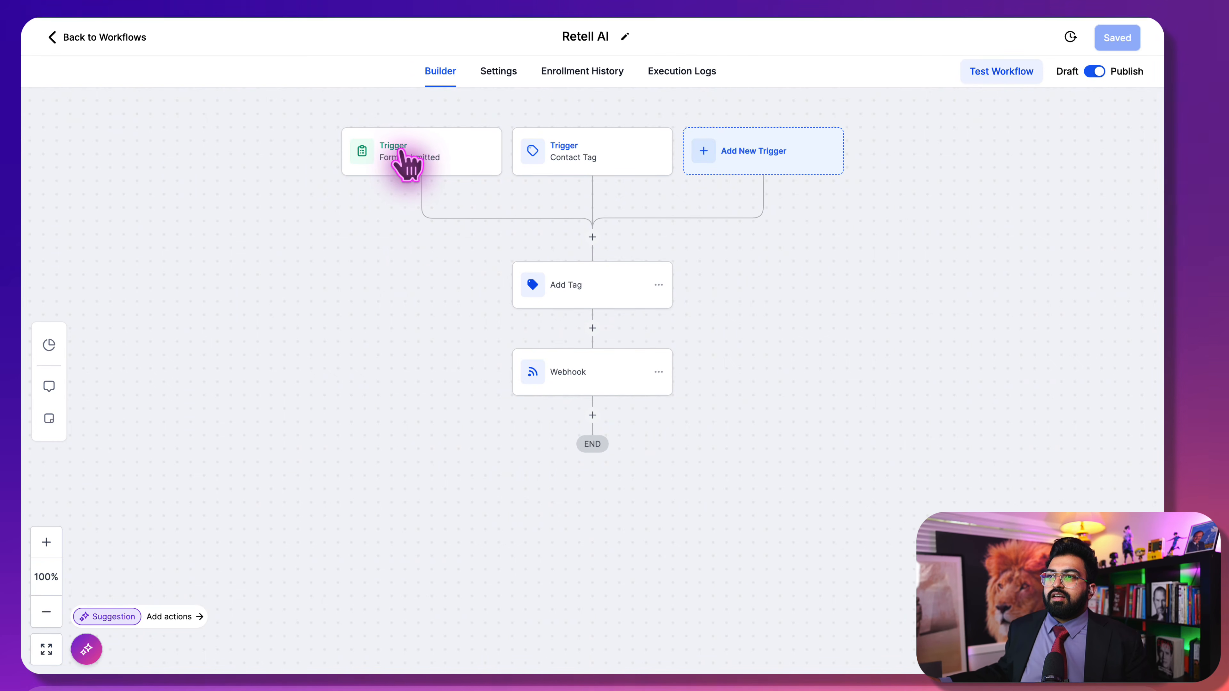
Open the Form Submitted trigger and confirm in the form builder that it uses Lead Form - Retell Demo
click(438, 162)
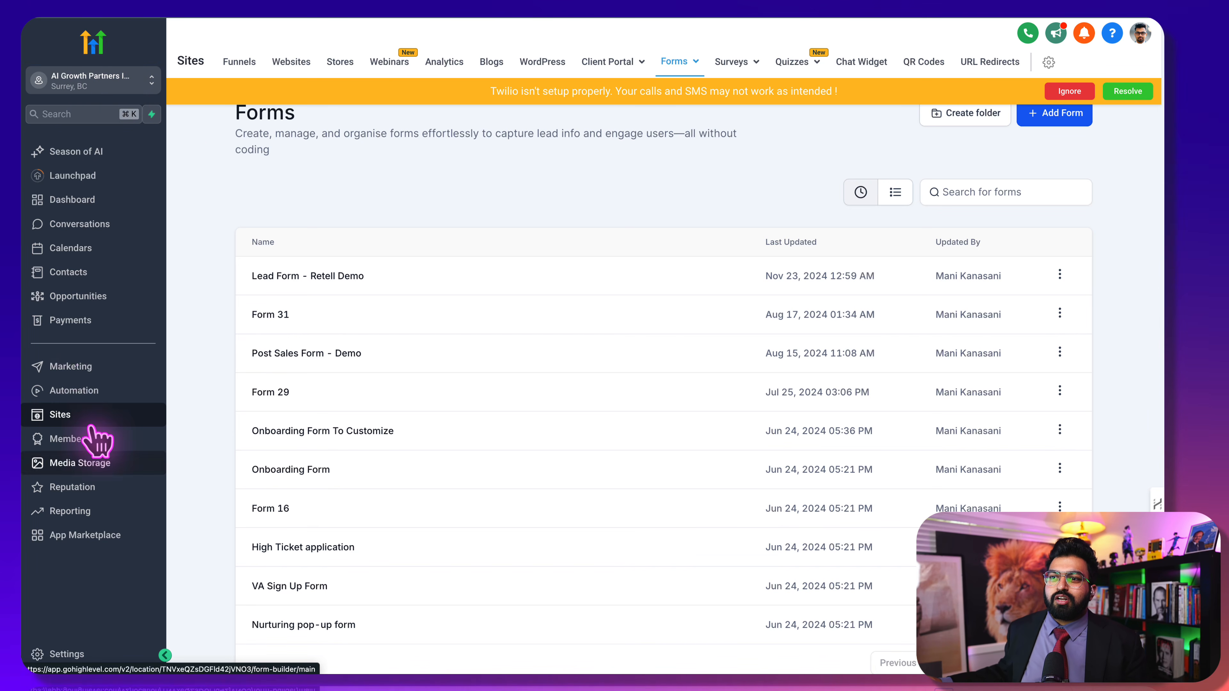
click(74, 409)
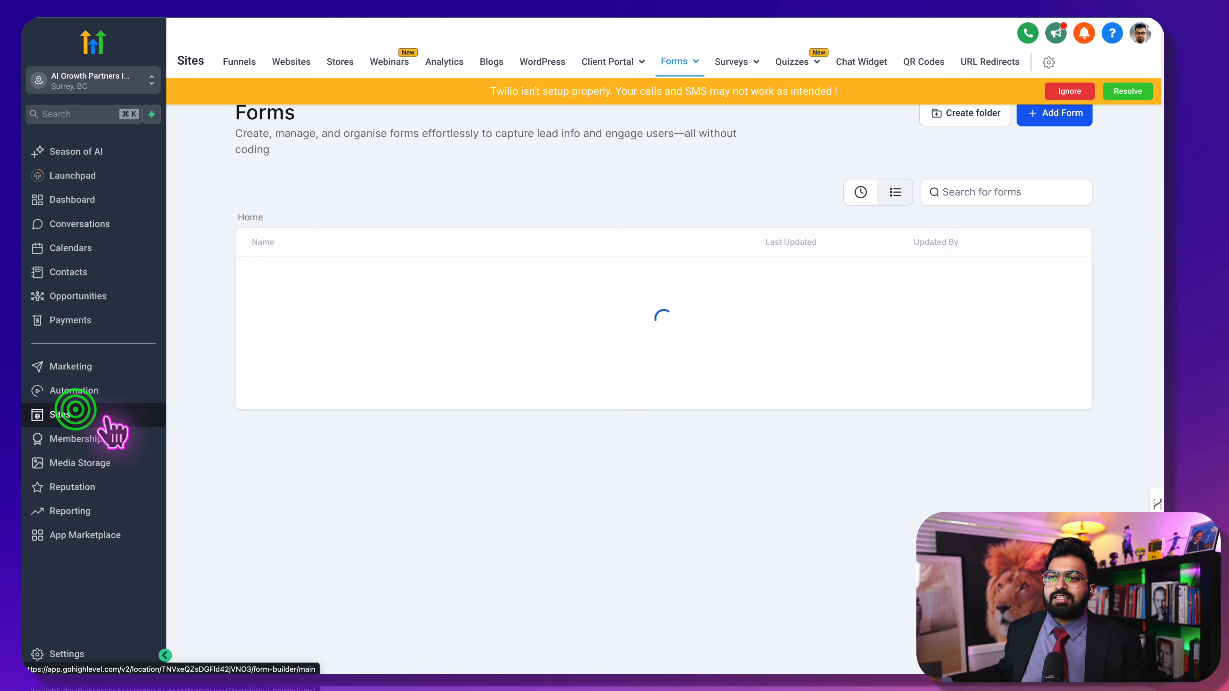
mouse_move(693, 58)
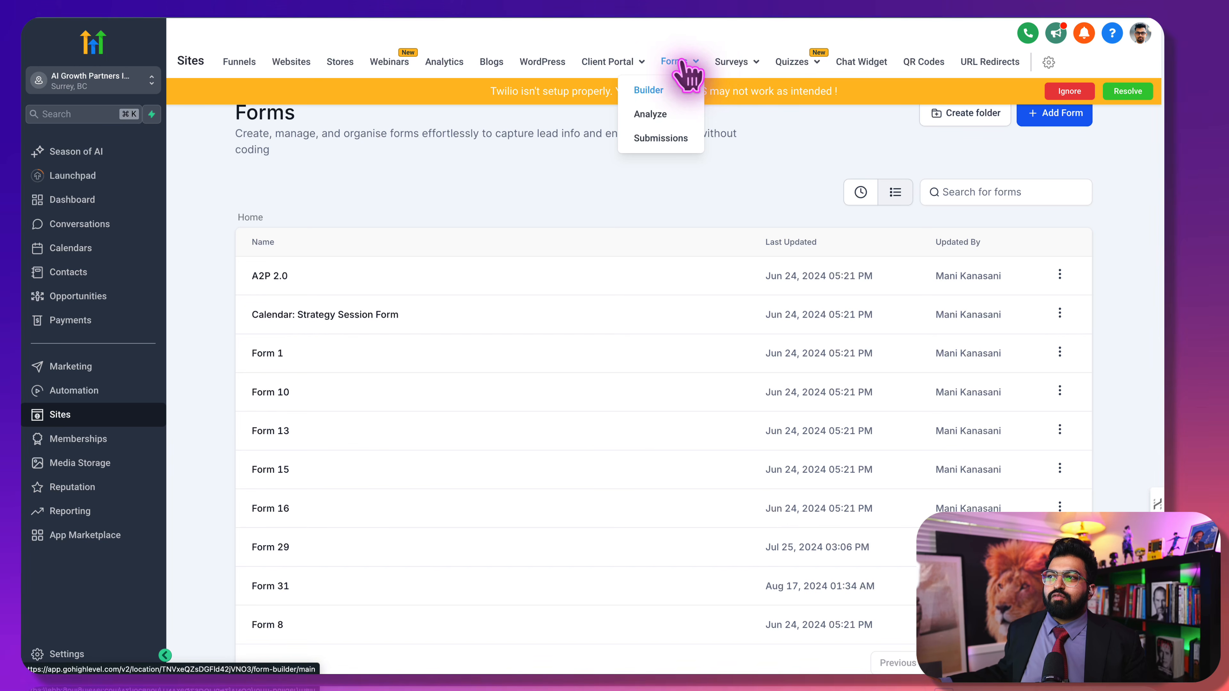
click(652, 88)
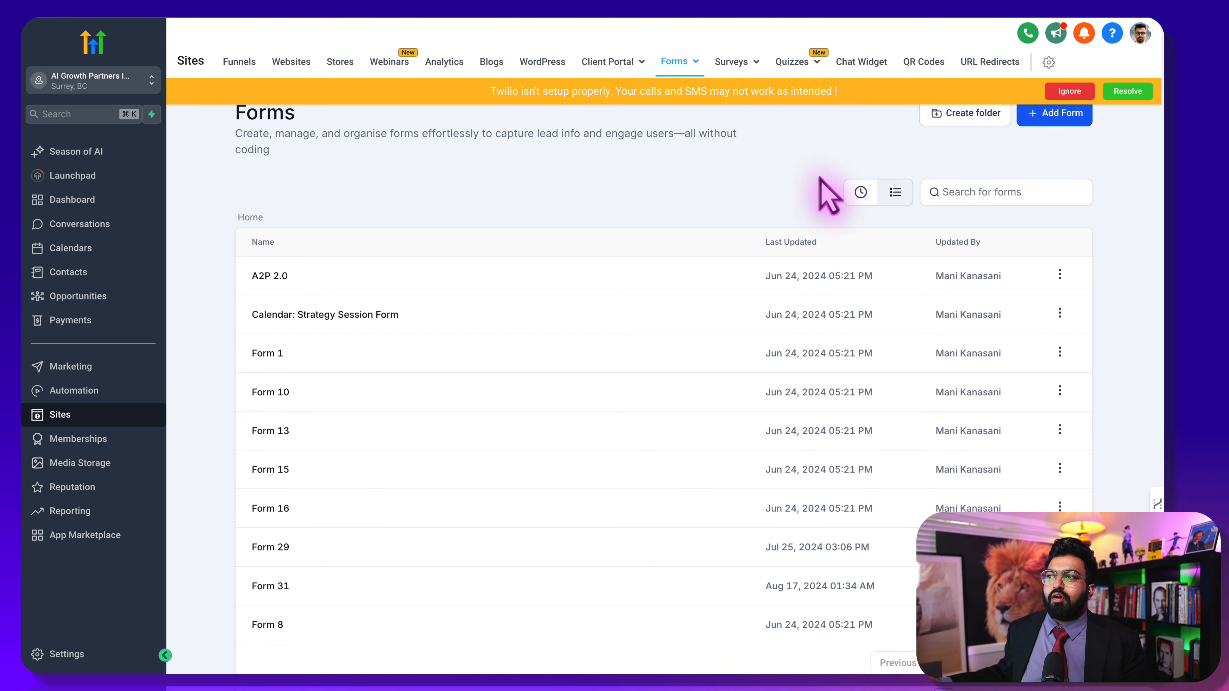
click(863, 193)
click(323, 270)
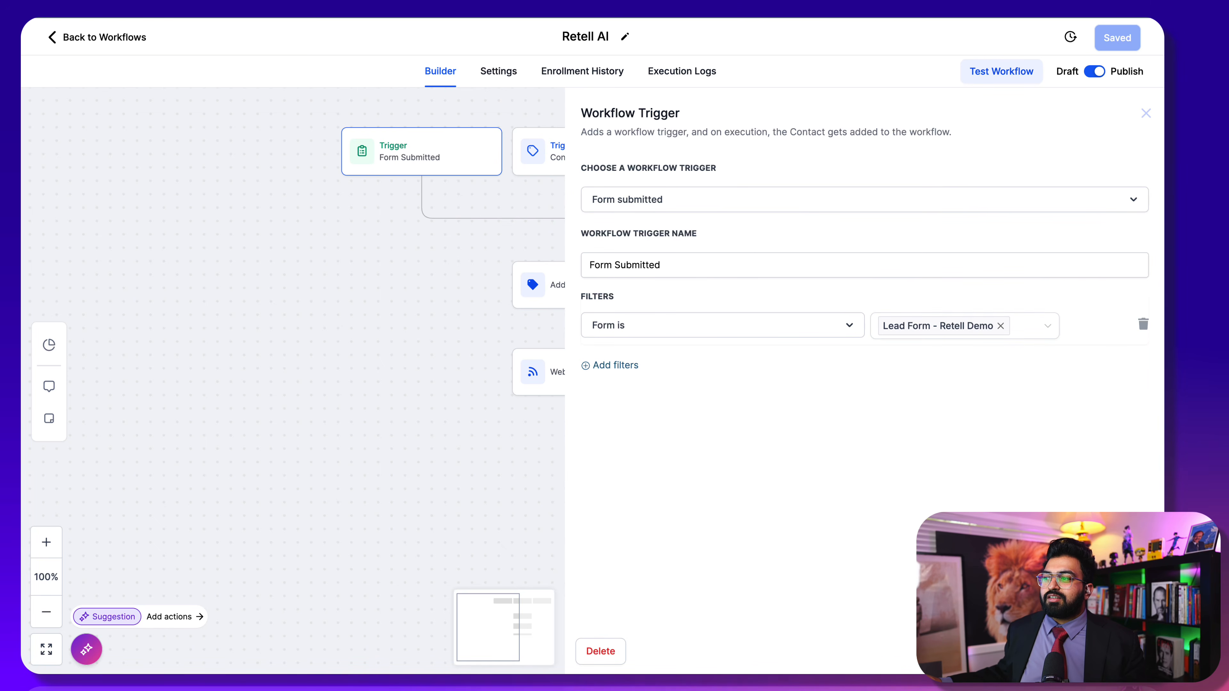
Remove the Contact Tag trigger node, leaving Form Submitted as the workflow's only trigger
key(Escape)
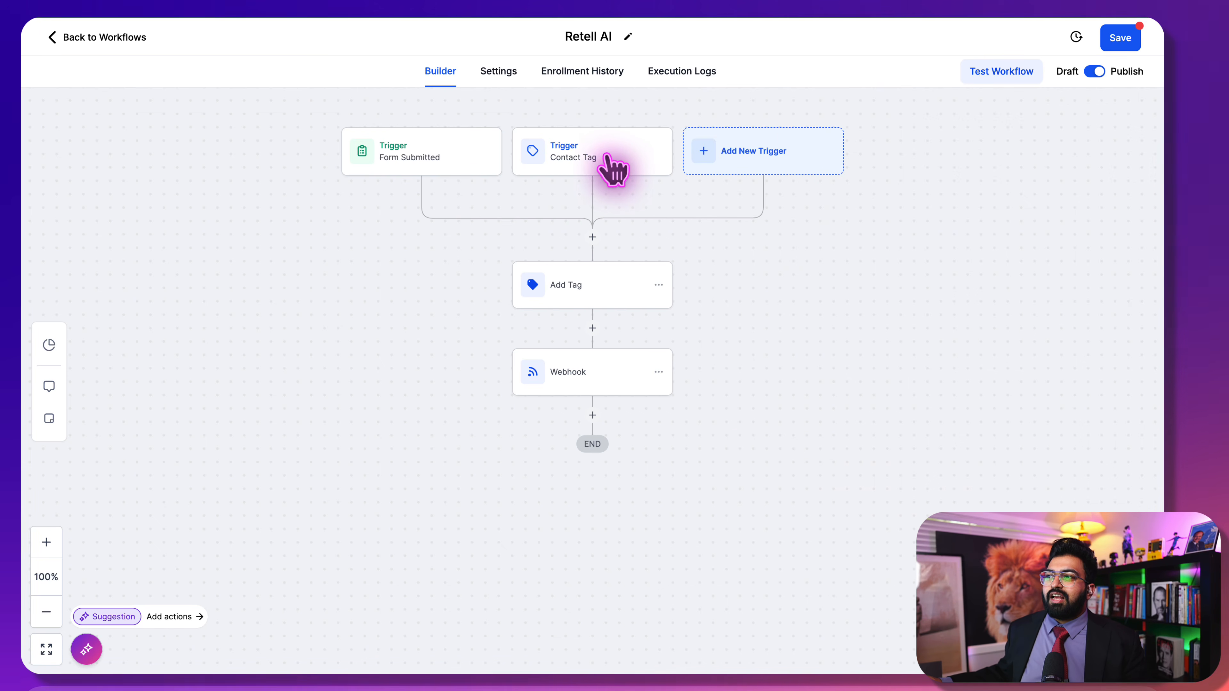
click(609, 159)
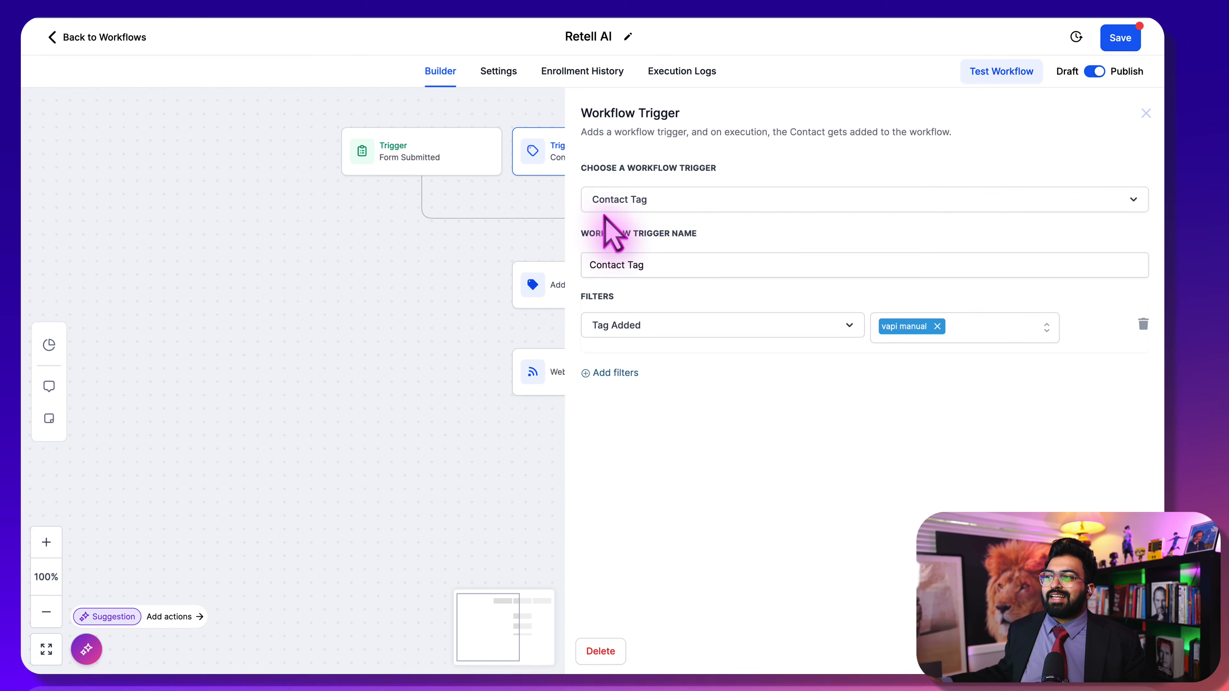
click(518, 116)
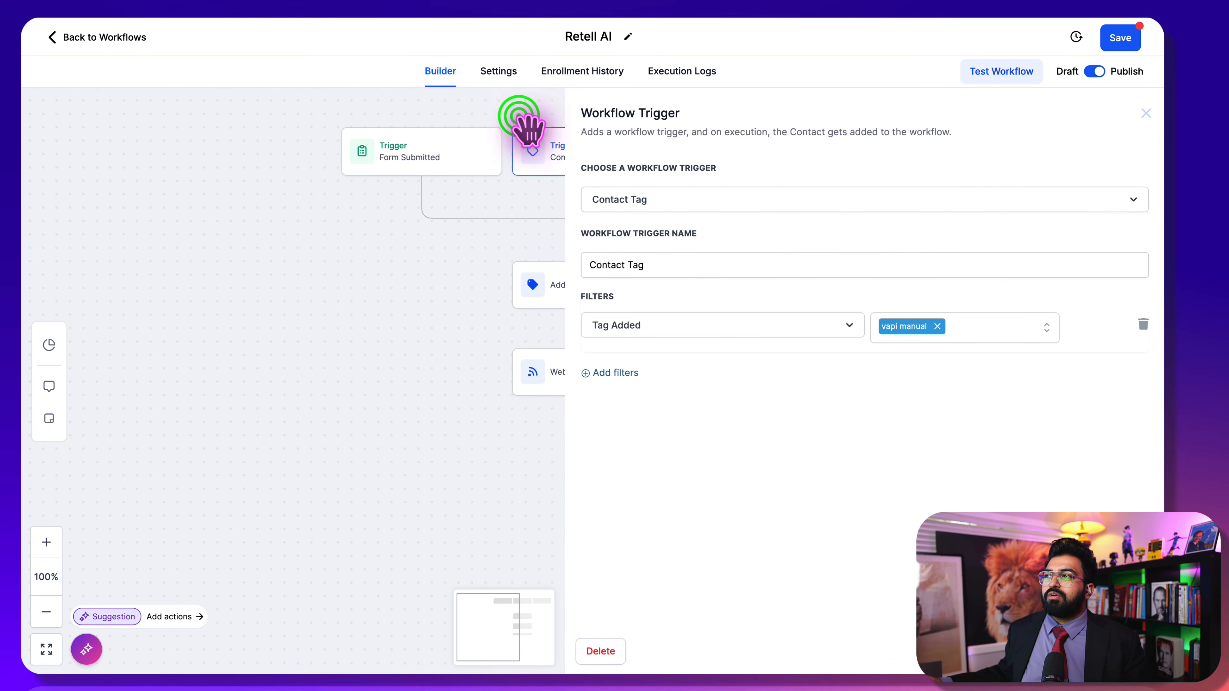
right_click(532, 151)
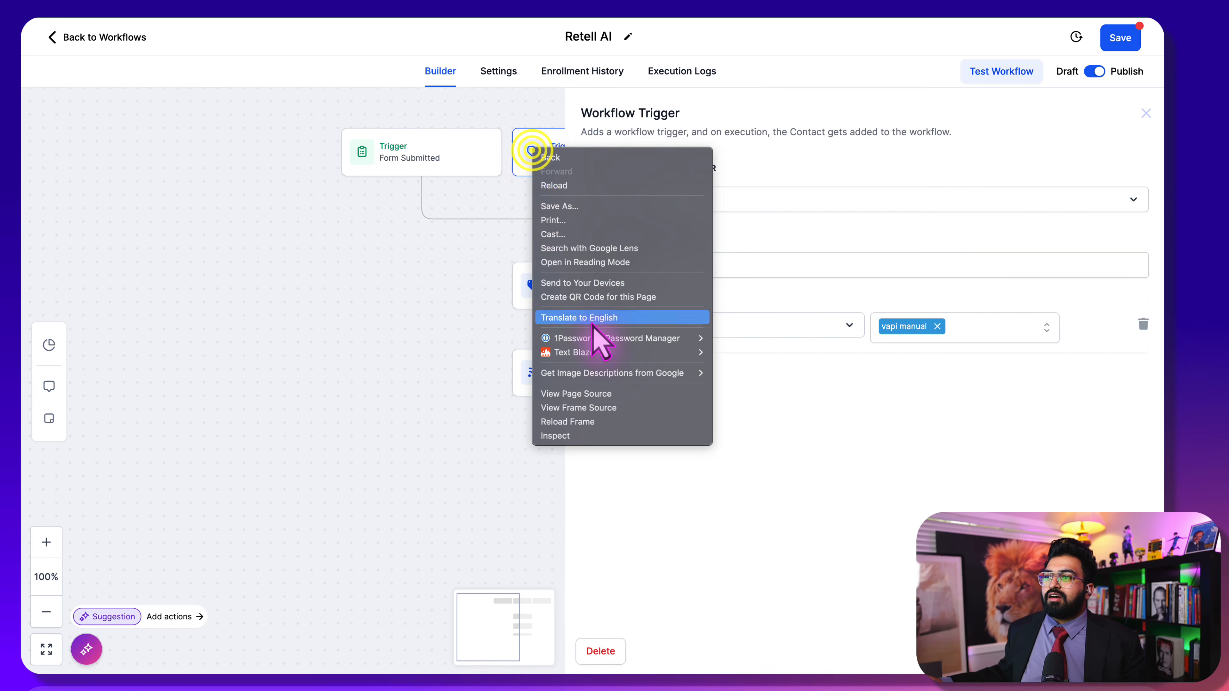
click(491, 117)
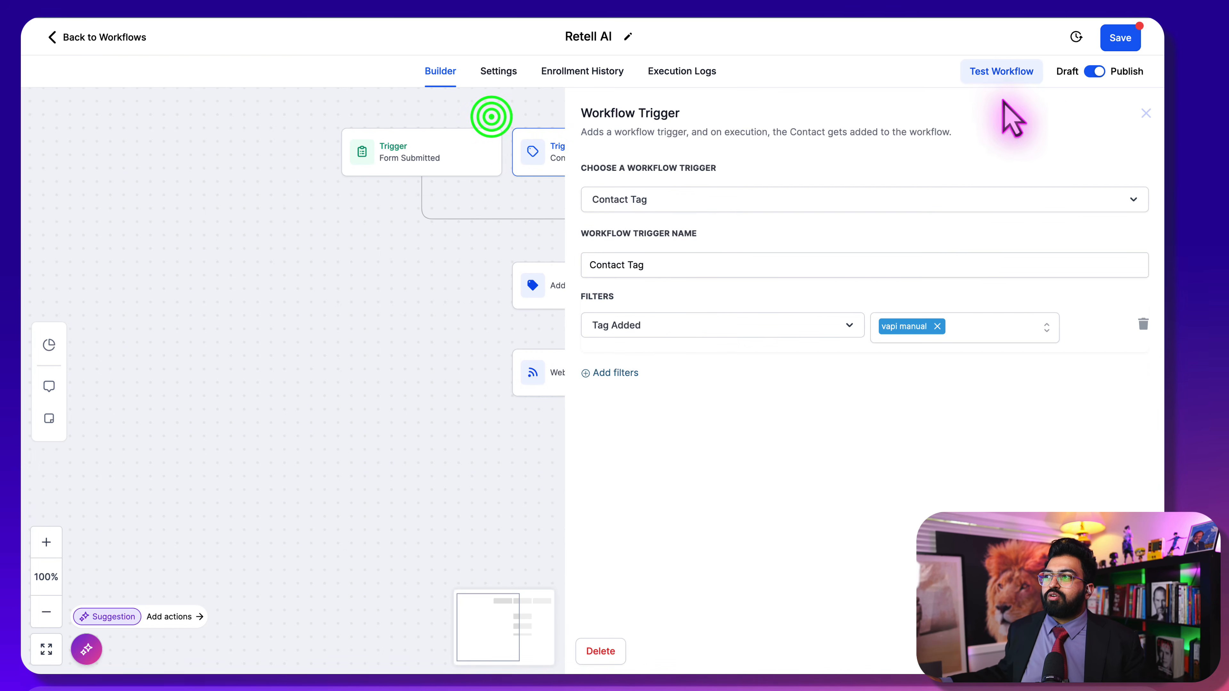
click(1146, 113)
click(652, 145)
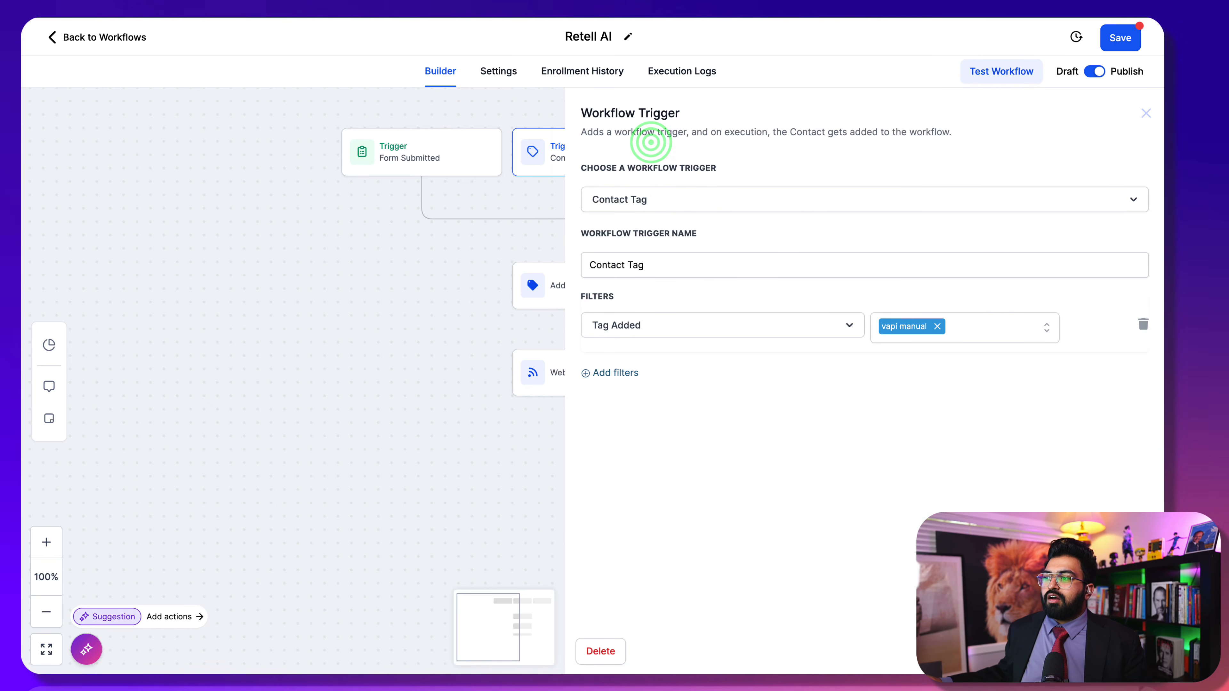
click(600, 651)
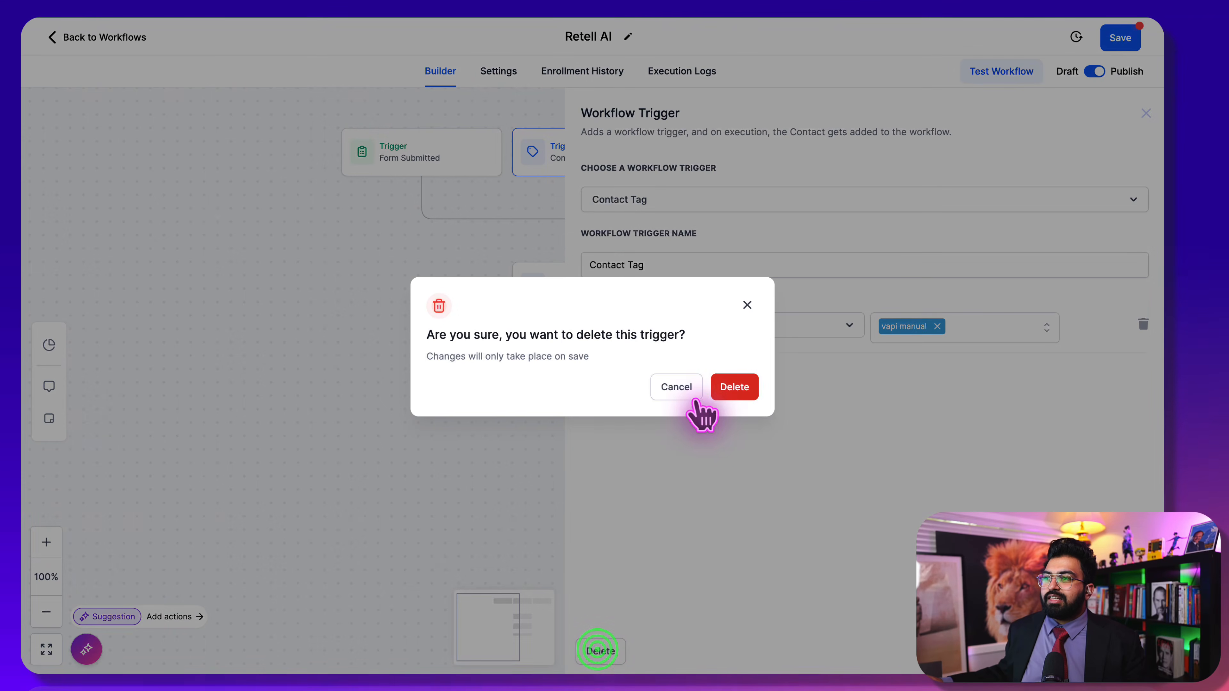
click(747, 385)
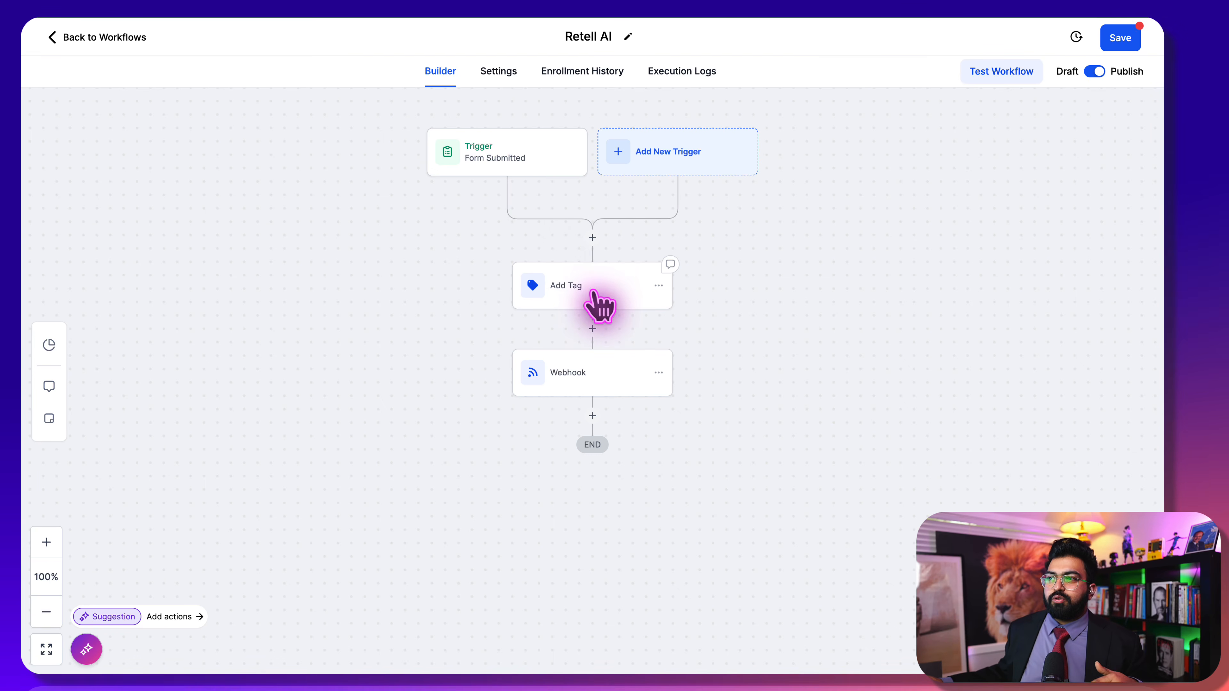
click(588, 276)
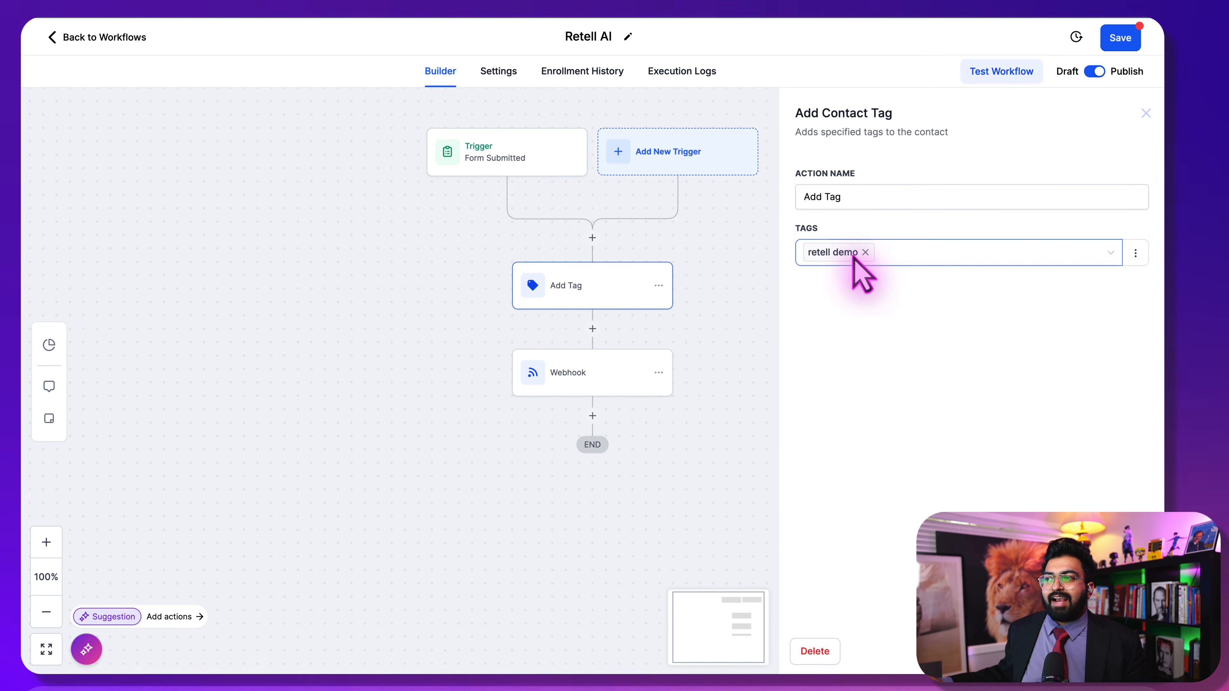
click(595, 242)
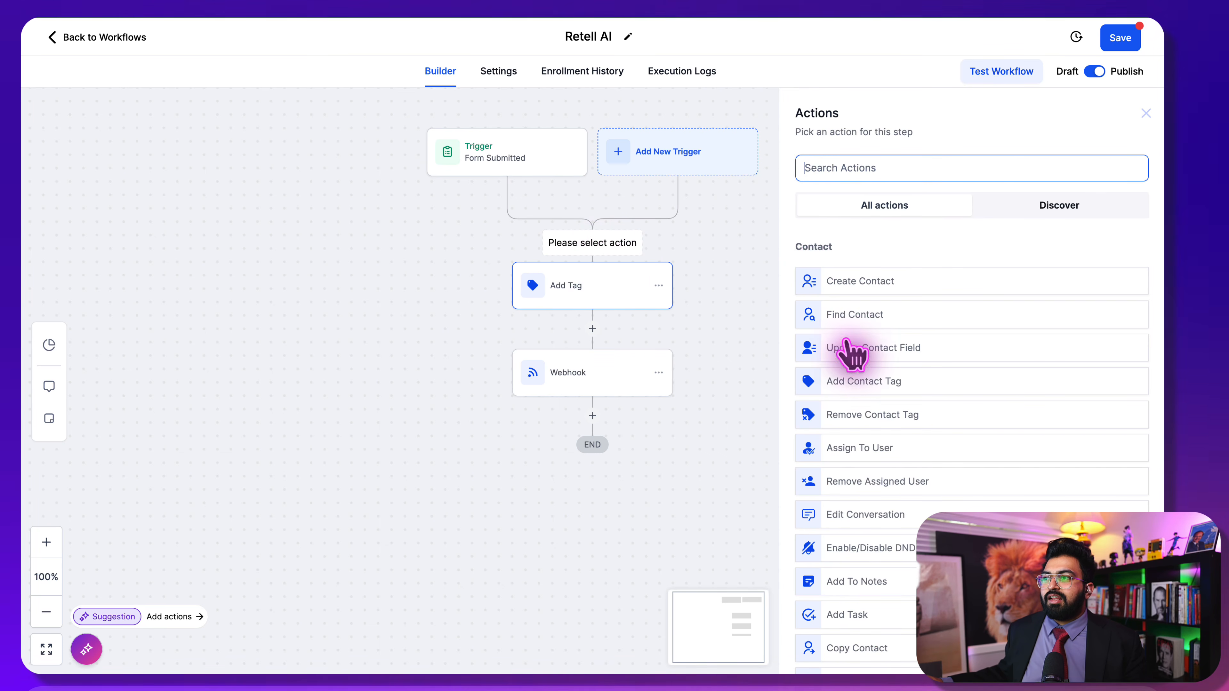
click(860, 381)
click(861, 267)
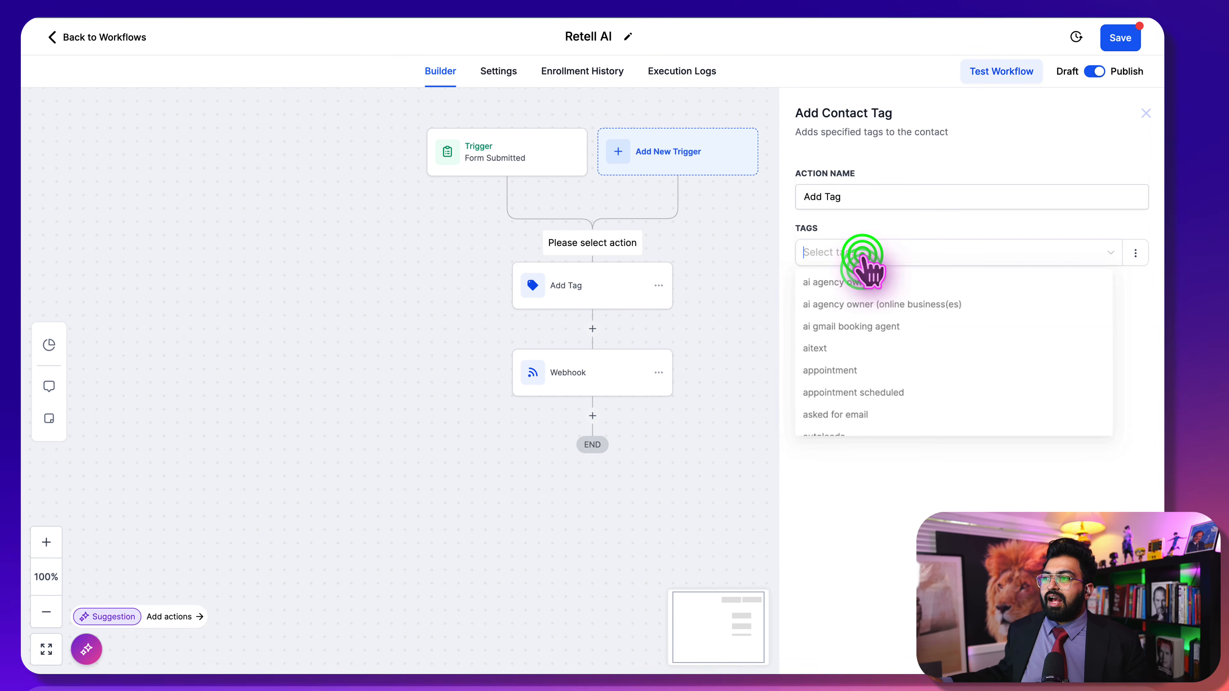
scroll(890, 399, down, 10)
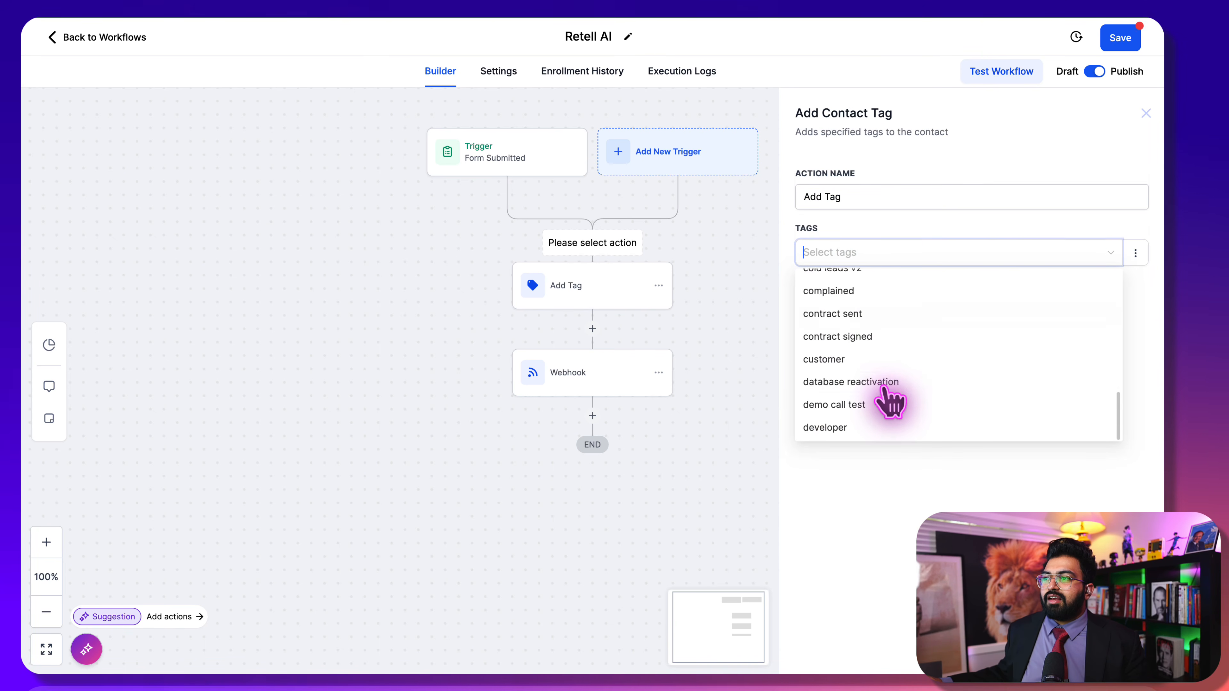
scroll(890, 399, up, 10)
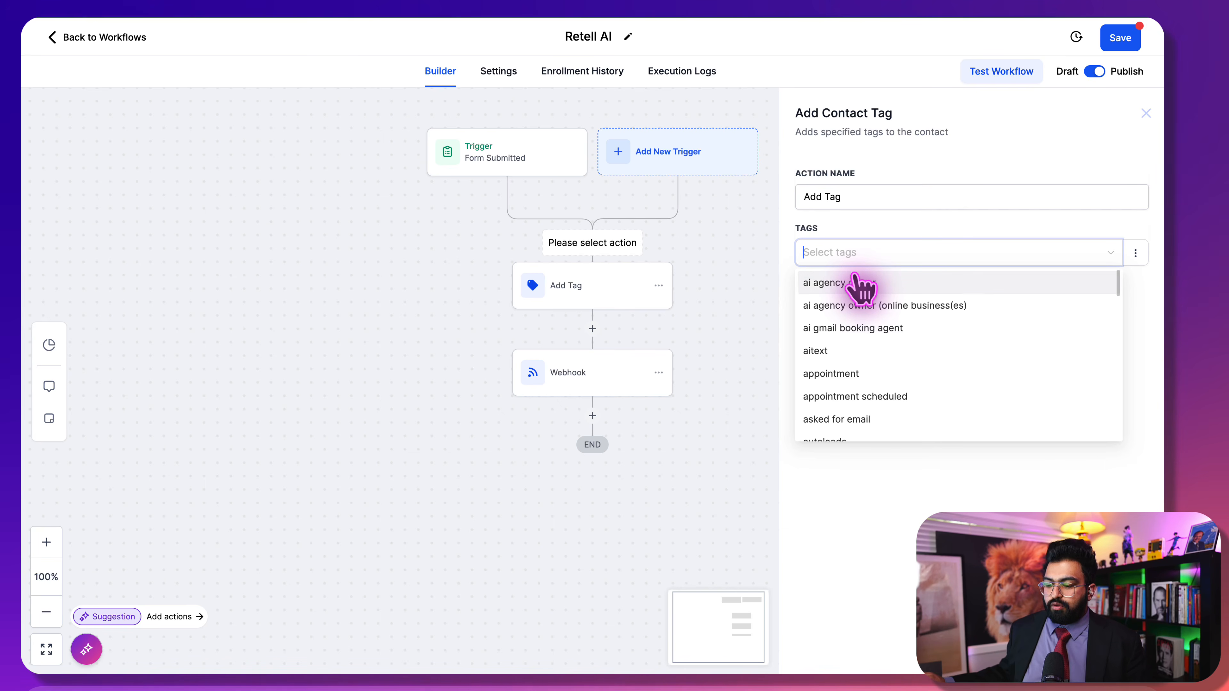
text(you)
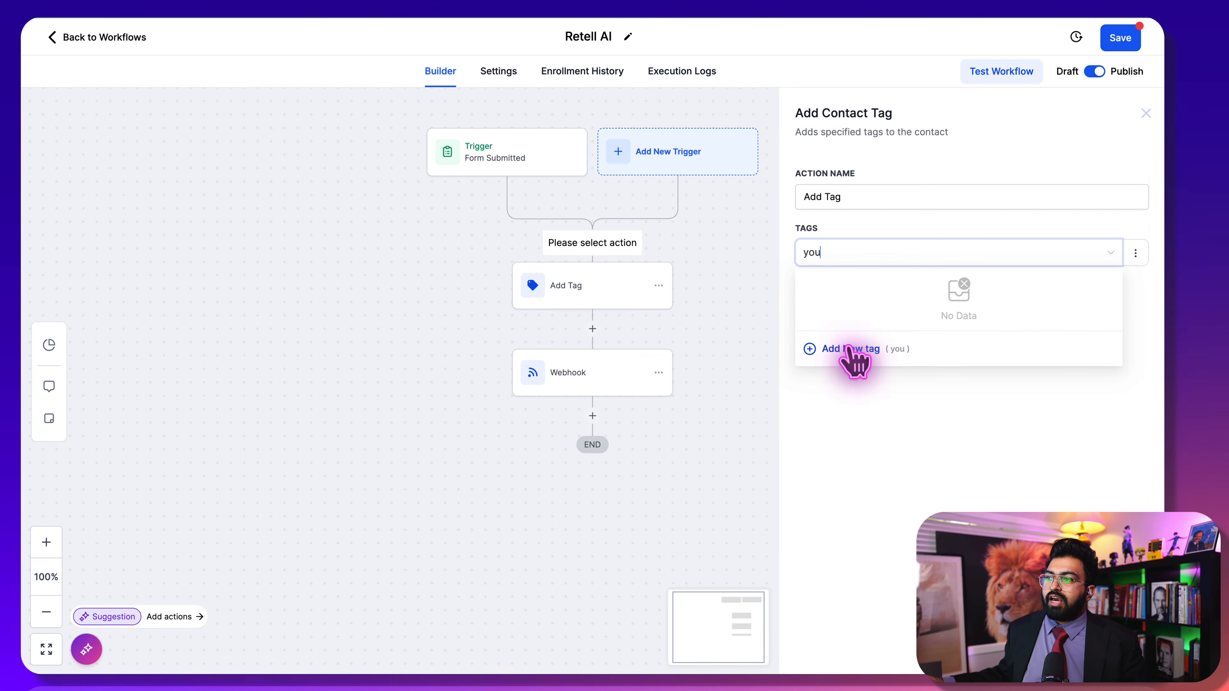
click(837, 254)
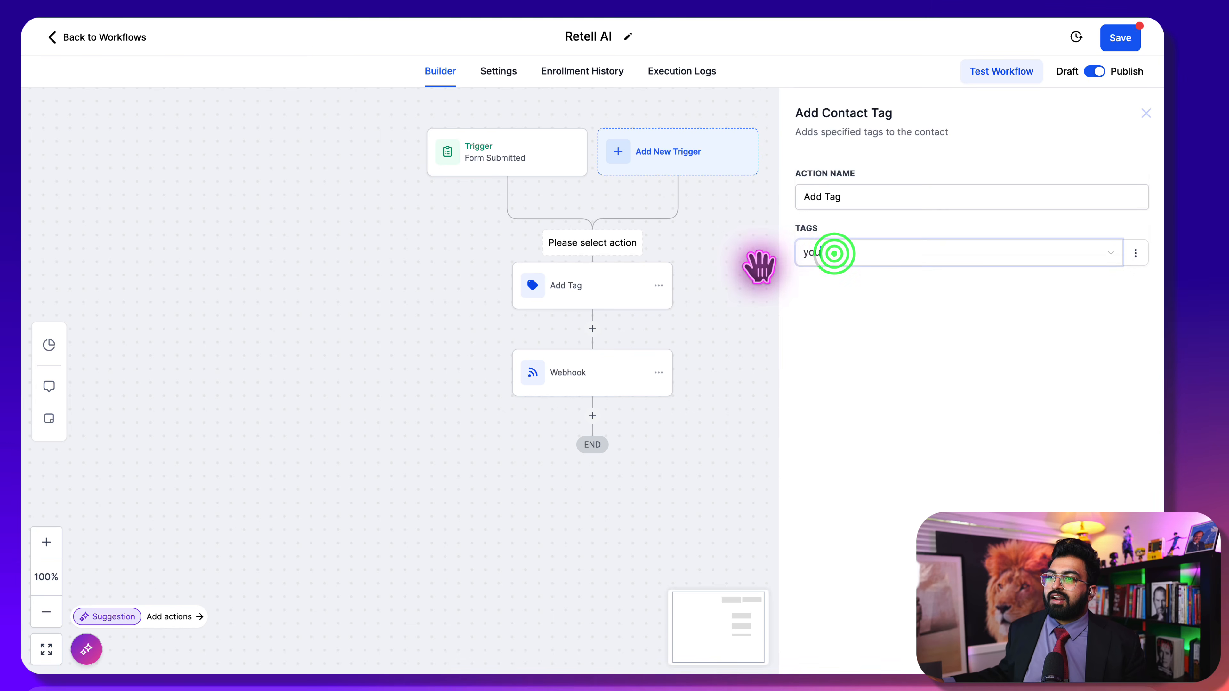
click(749, 254)
click(617, 296)
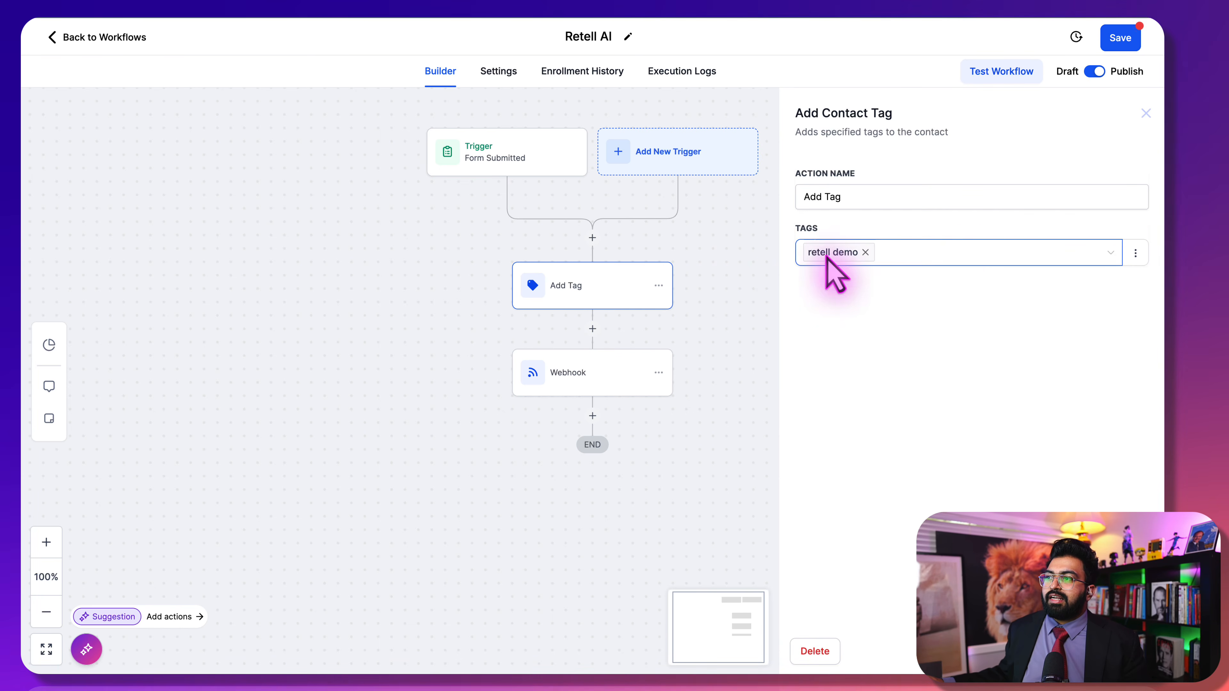
click(728, 317)
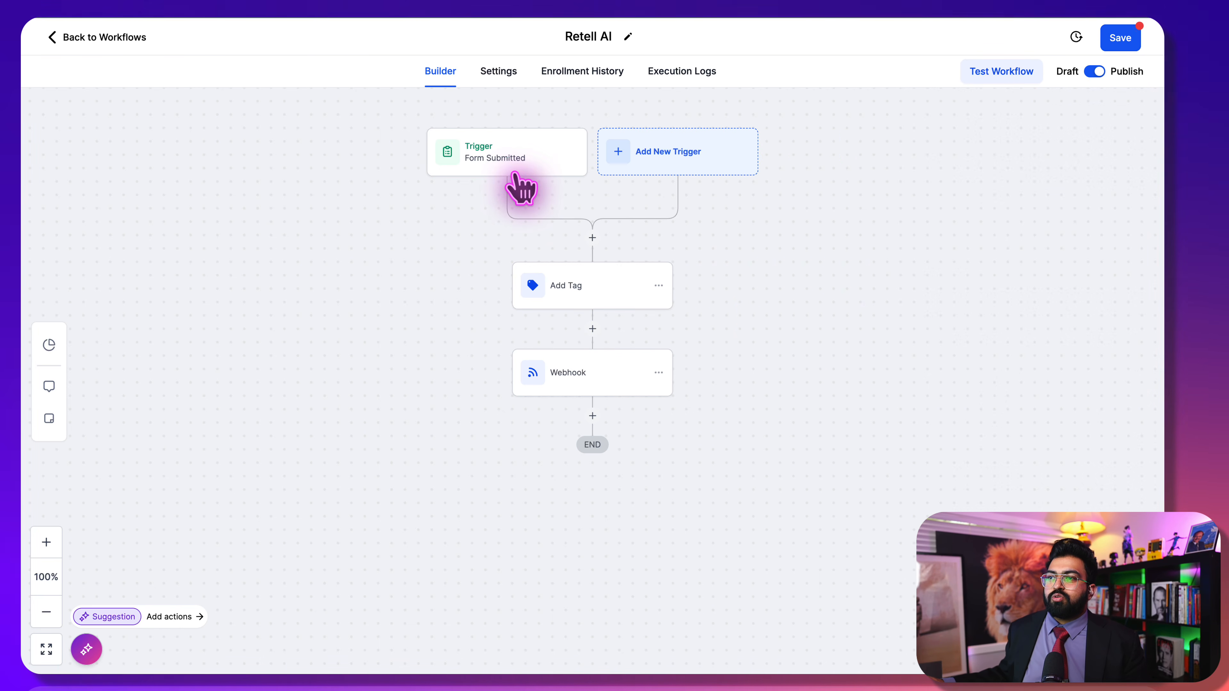
Replace the Webhook action's URL with the copied Make webhook address and save the workflow
click(582, 377)
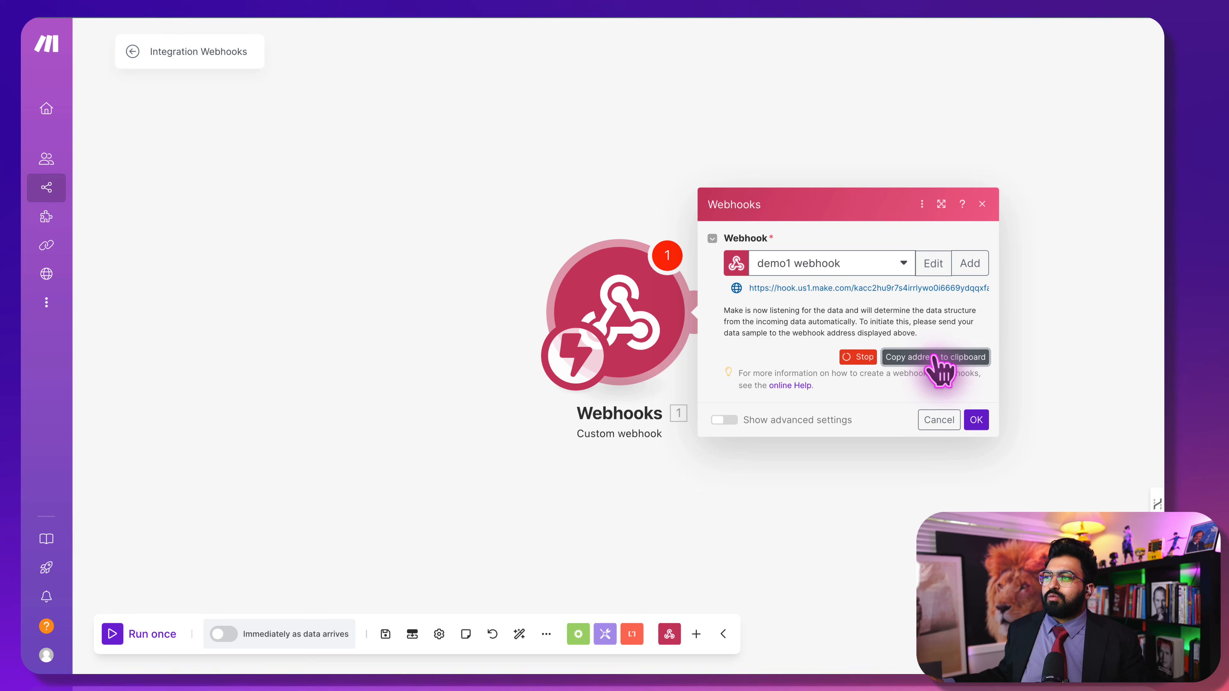
click(933, 357)
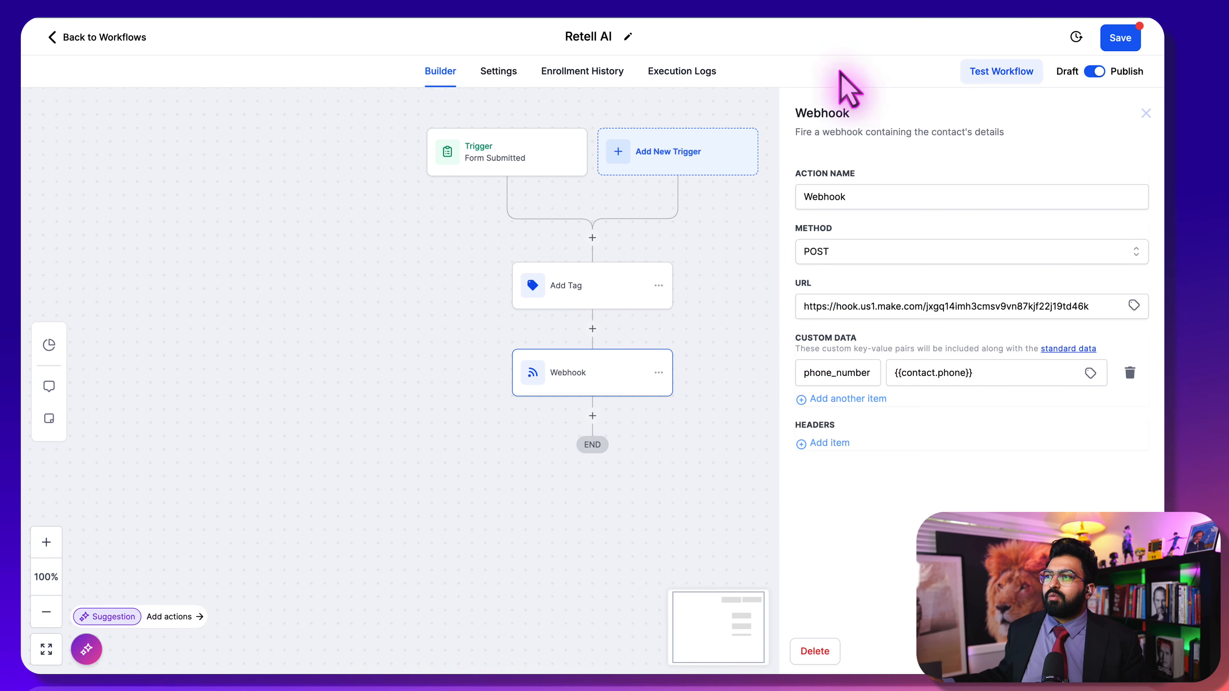
click(1103, 300)
drag(800, 307, 1132, 324)
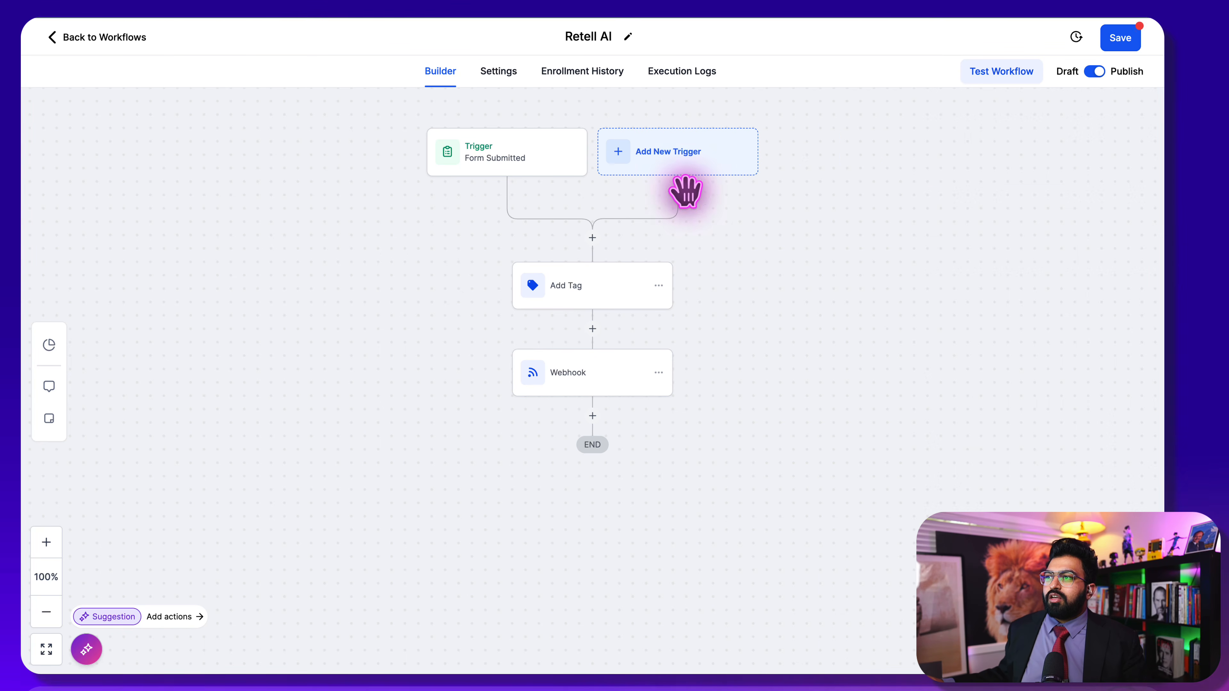
click(1121, 36)
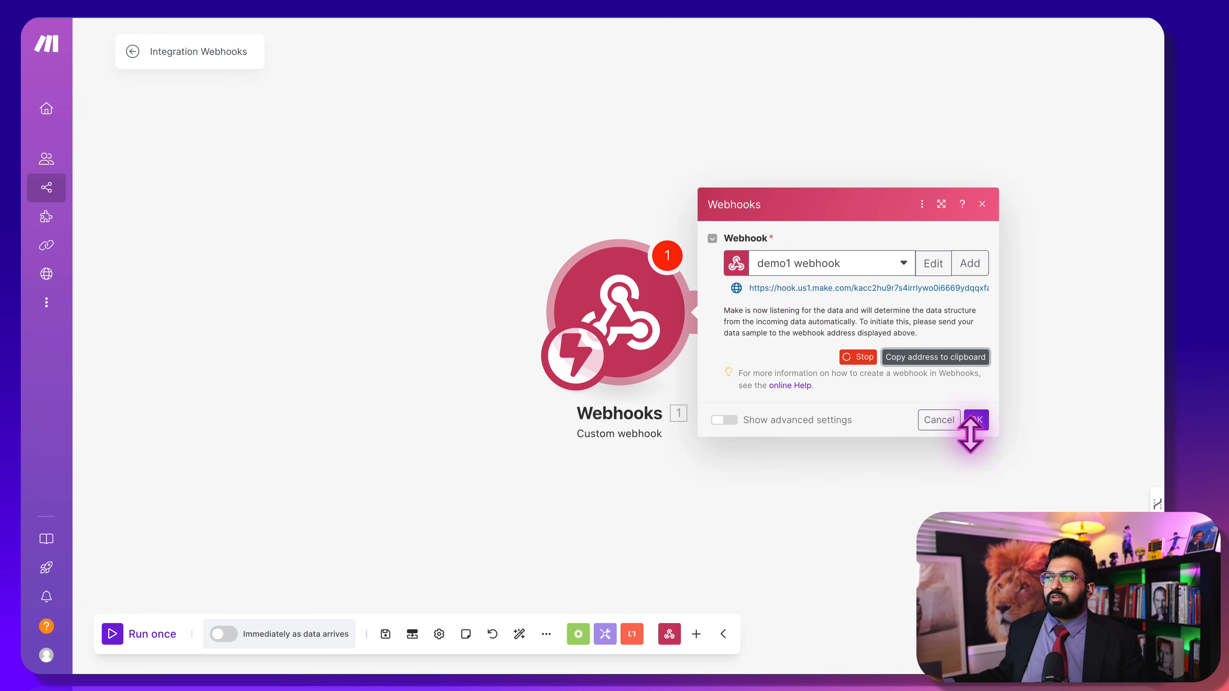
Close the Webhooks dialog and run the webhook module alone so it listens for data
click(975, 420)
right_click(613, 299)
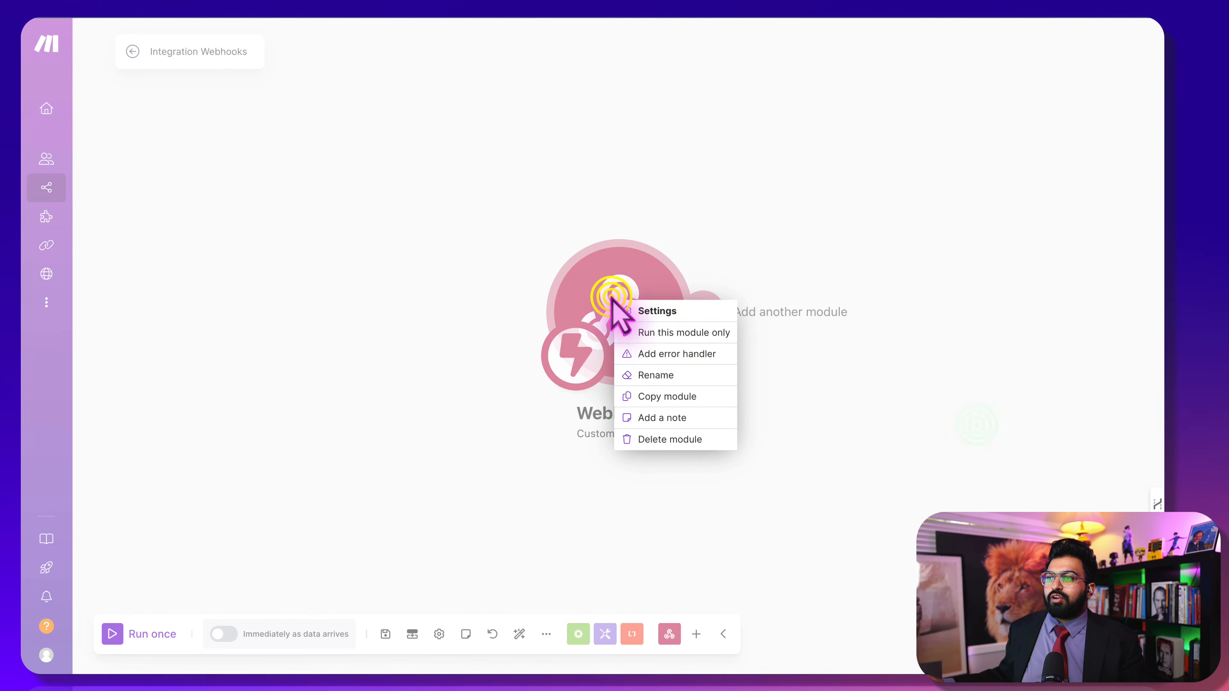
click(653, 332)
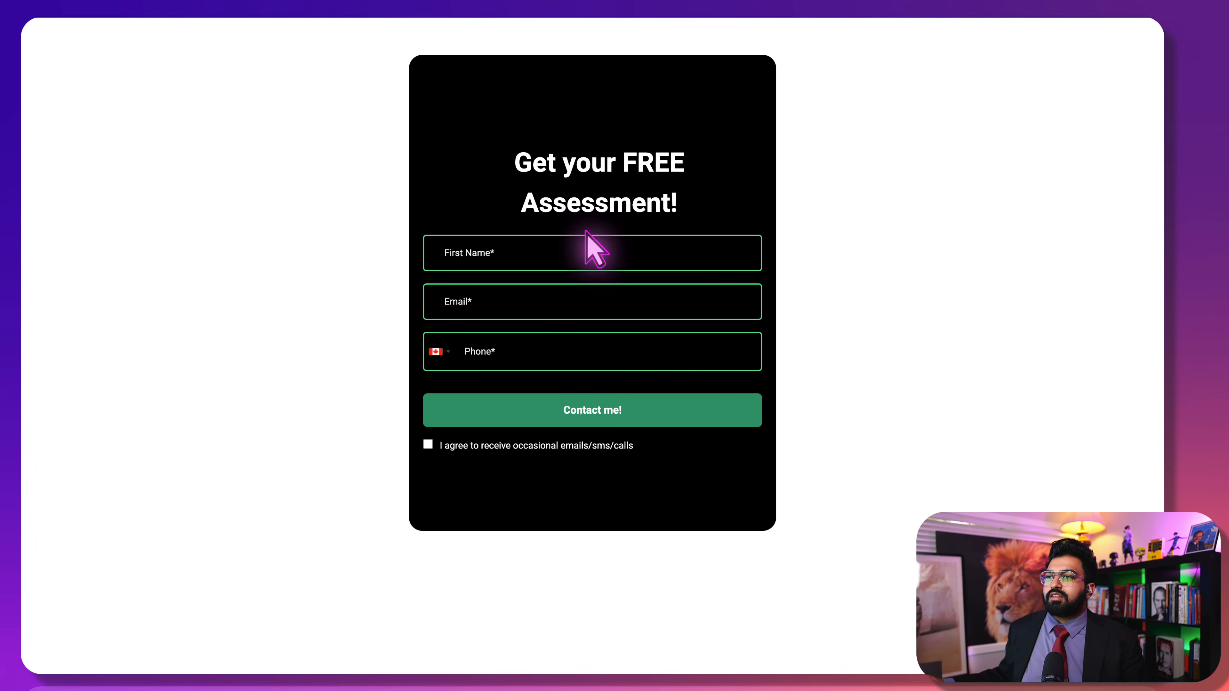
Autofill the contact's name and e-mail into the assessment form and enter their phone number
click(575, 260)
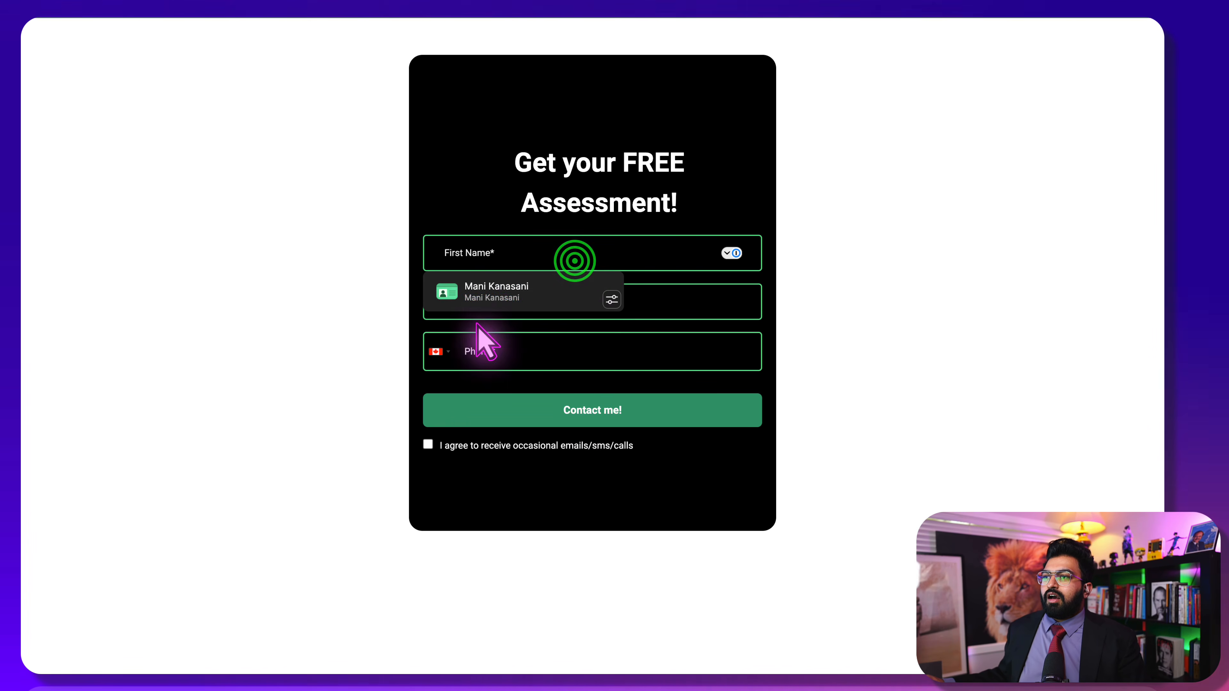
click(492, 278)
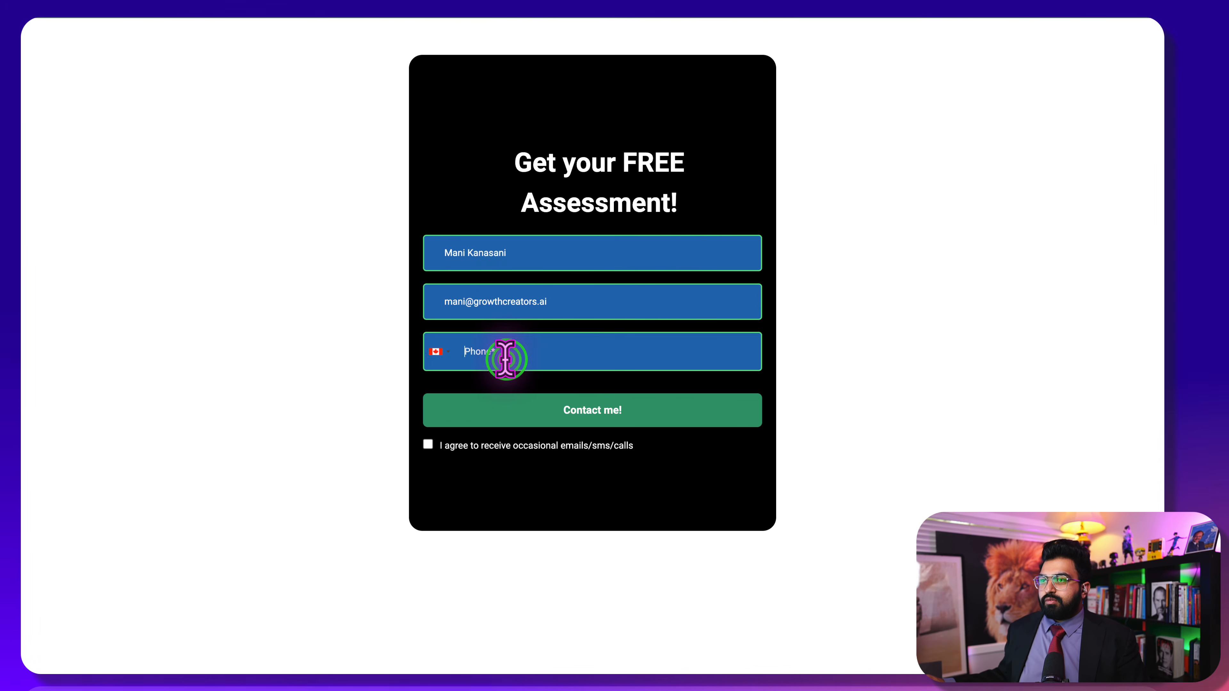
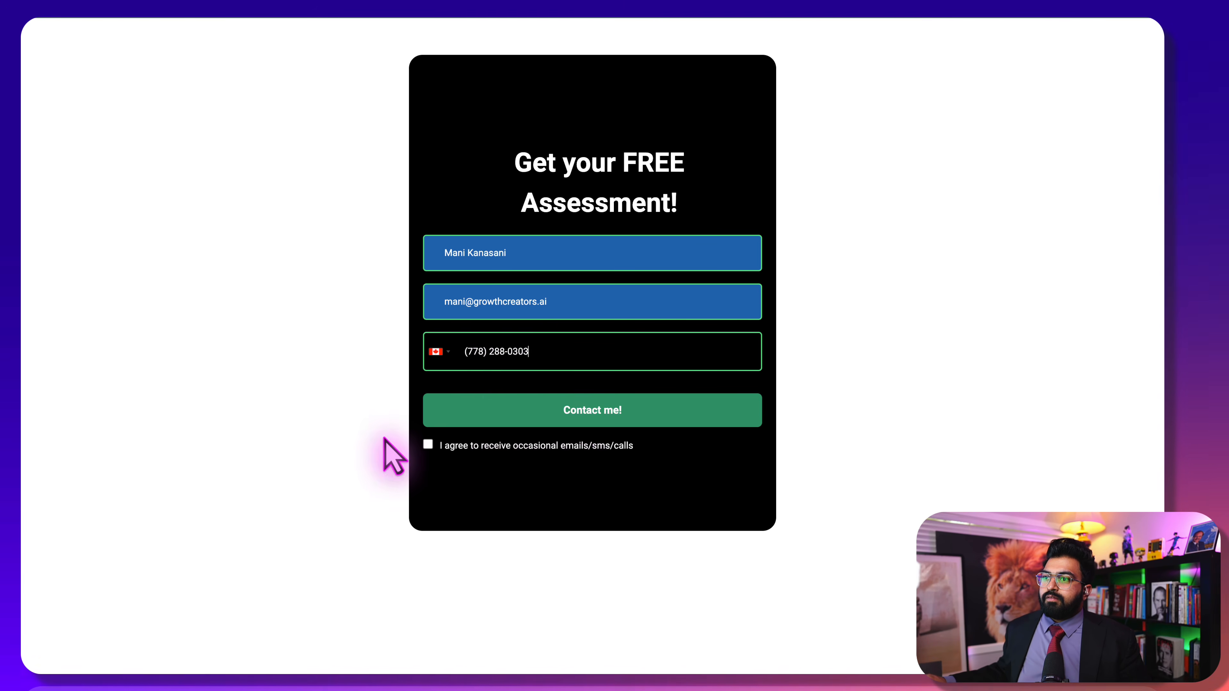
Submit the assessment form and expand customData in the received bundle to find phone_number
click(450, 420)
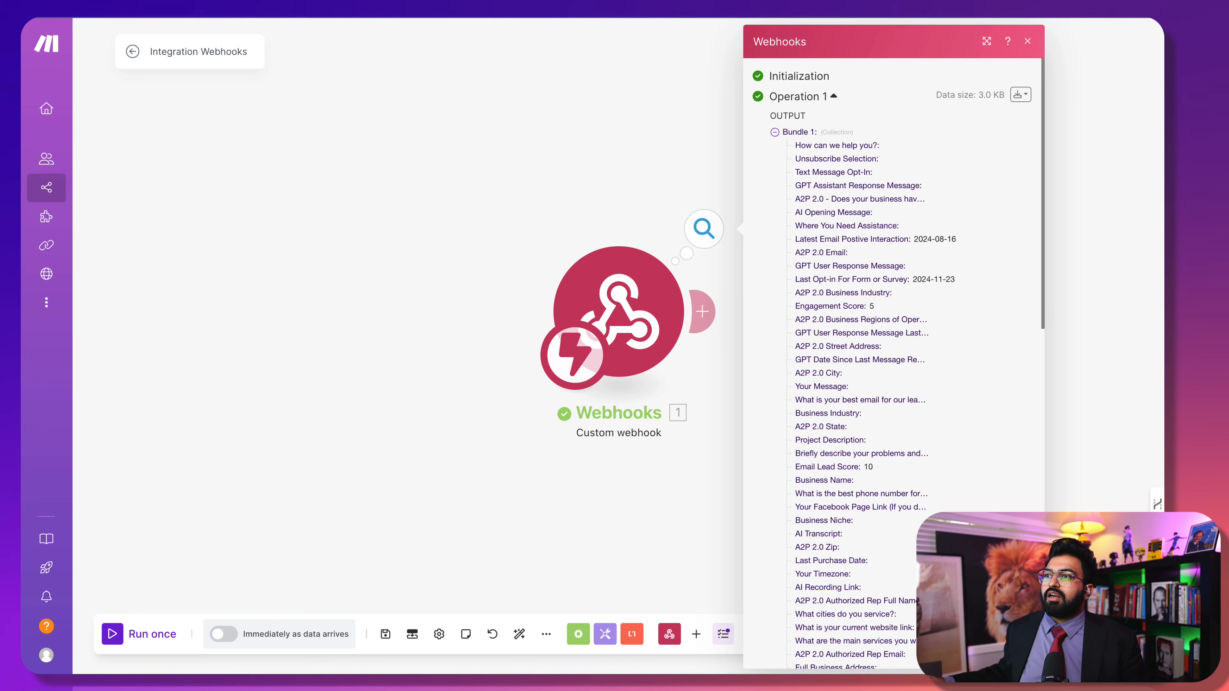
scroll(834, 167, down, 20)
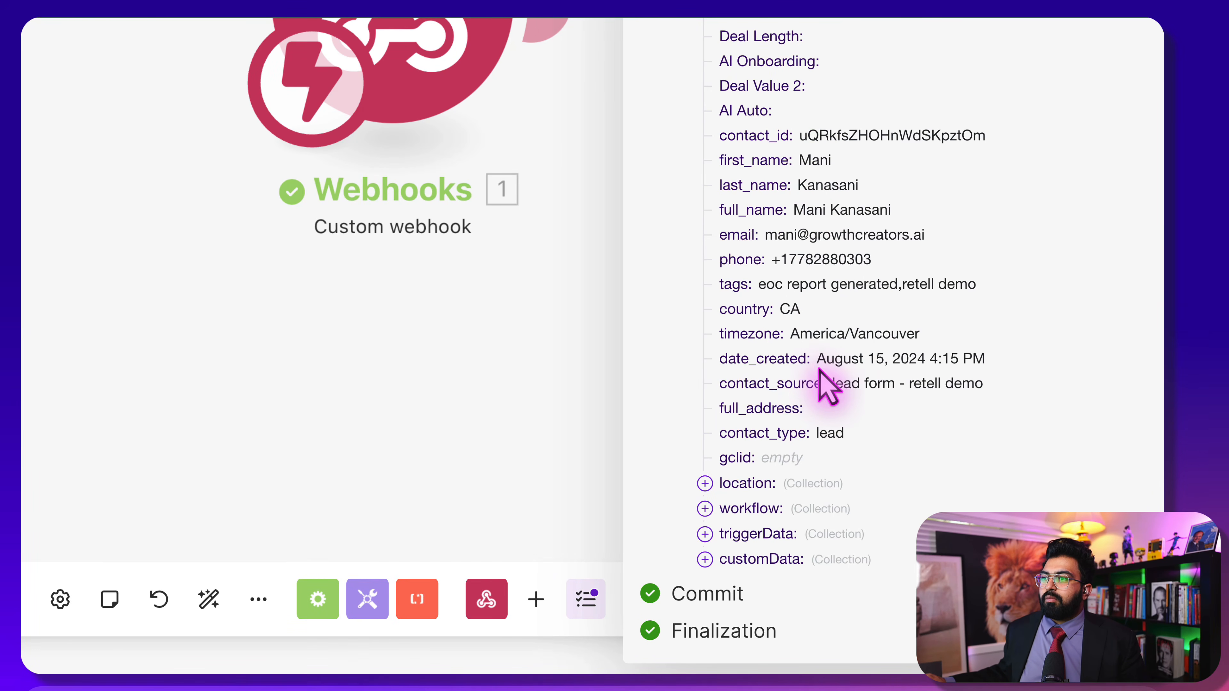
click(705, 560)
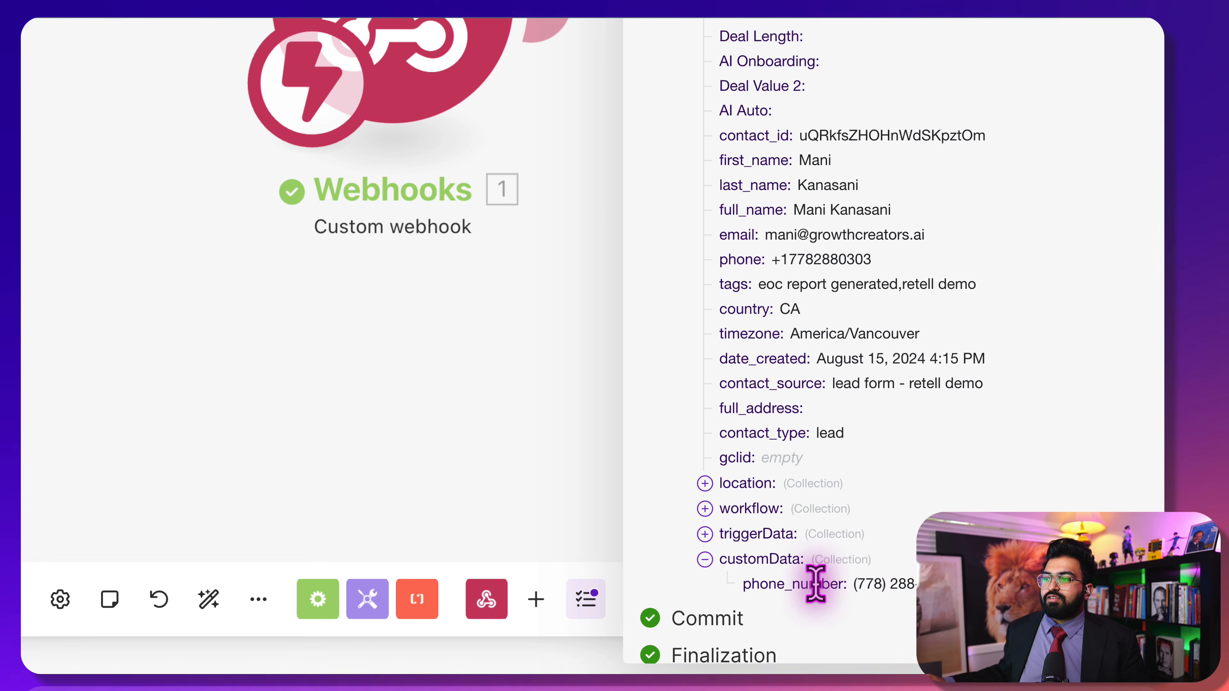
drag(744, 583, 925, 584)
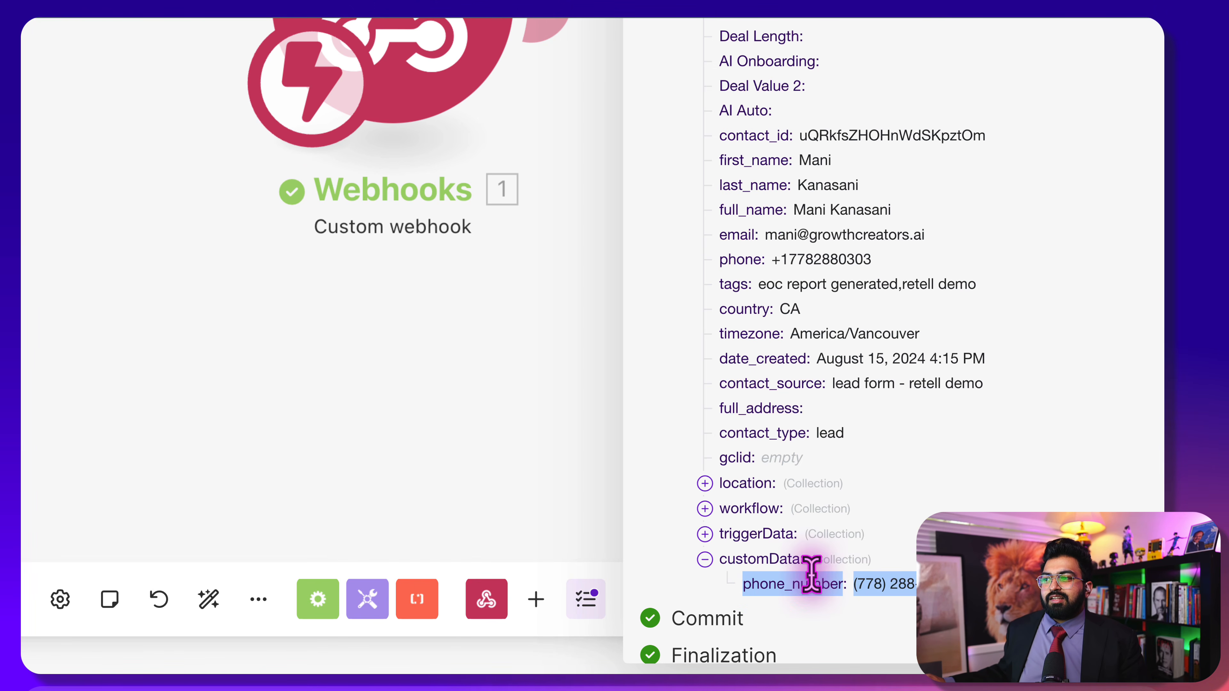
Review the phone_number line, collapse customData, and close the webhook output panel
scroll(775, 533, up, 5)
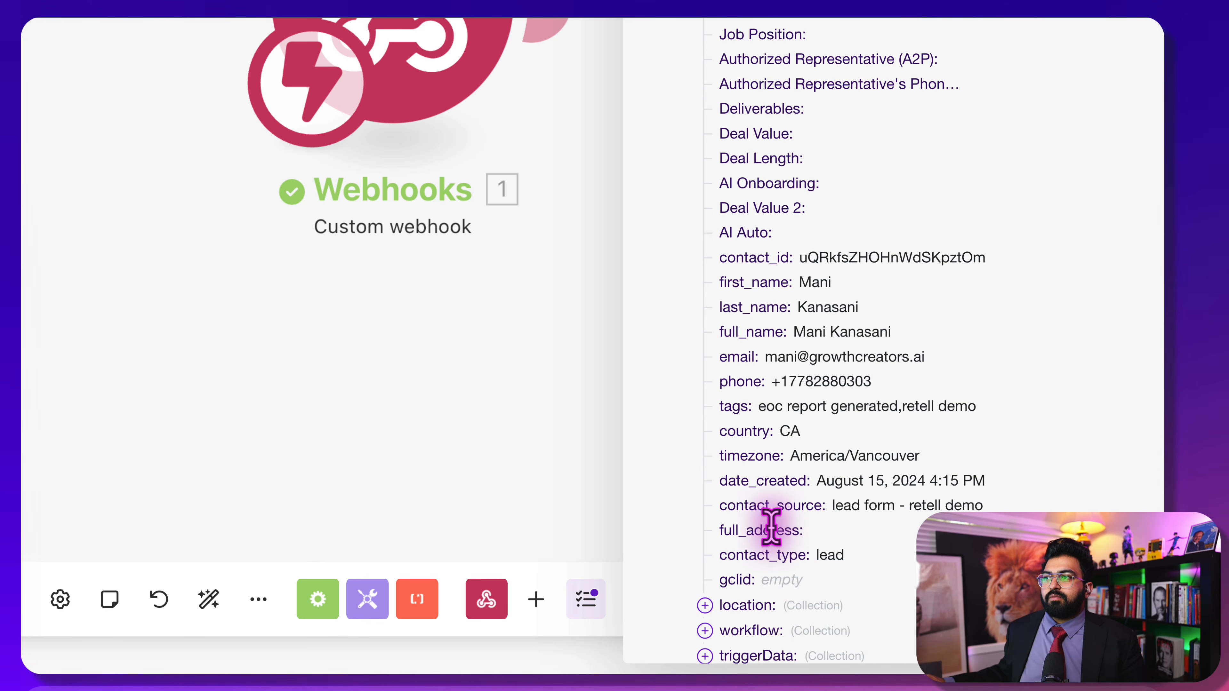
scroll(770, 528, up, 3)
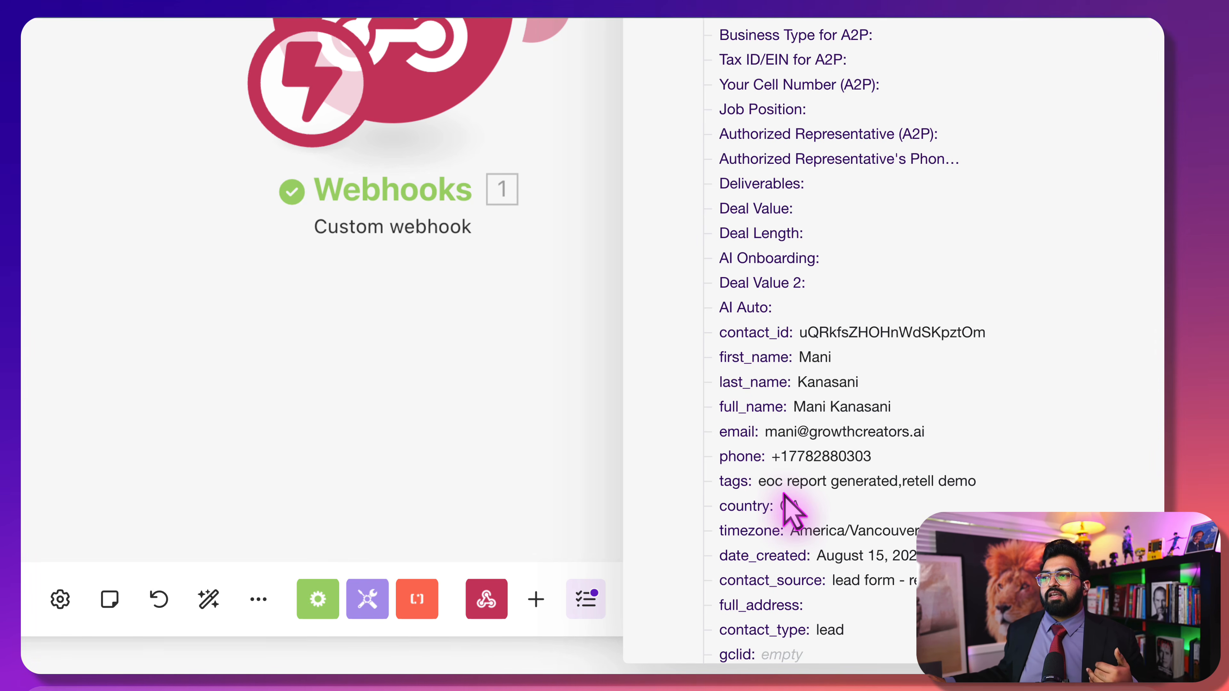
scroll(784, 498, down, 3)
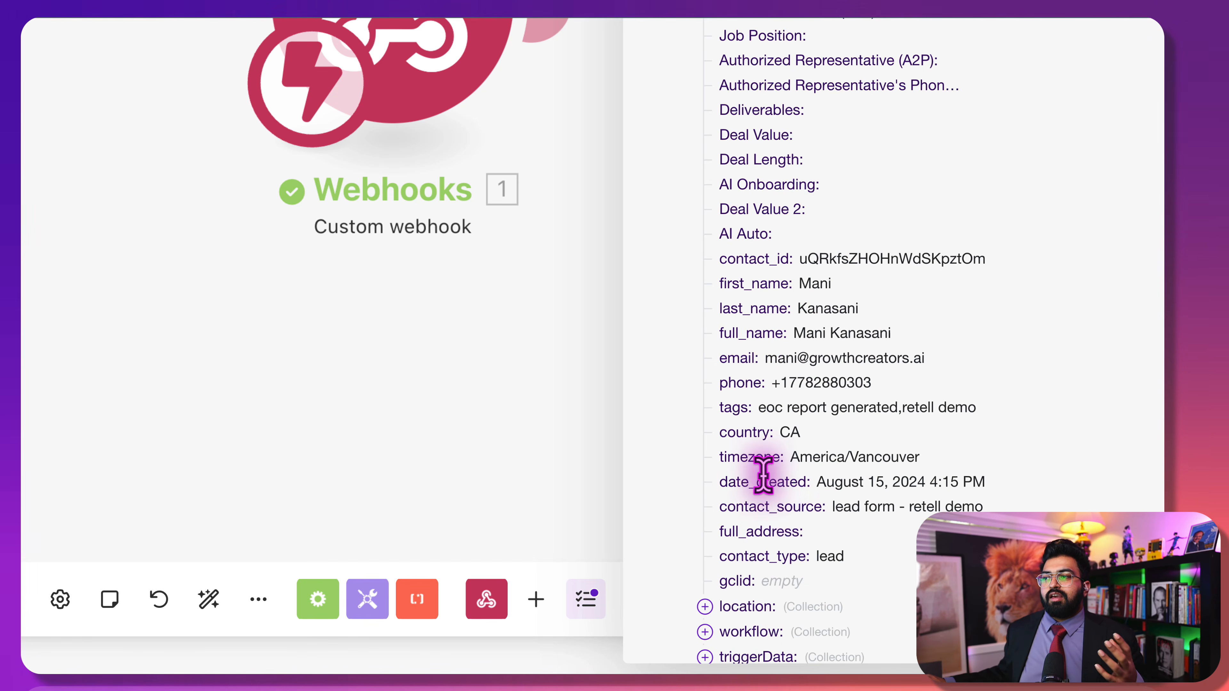
scroll(766, 557, down, 5)
triple_click(766, 560)
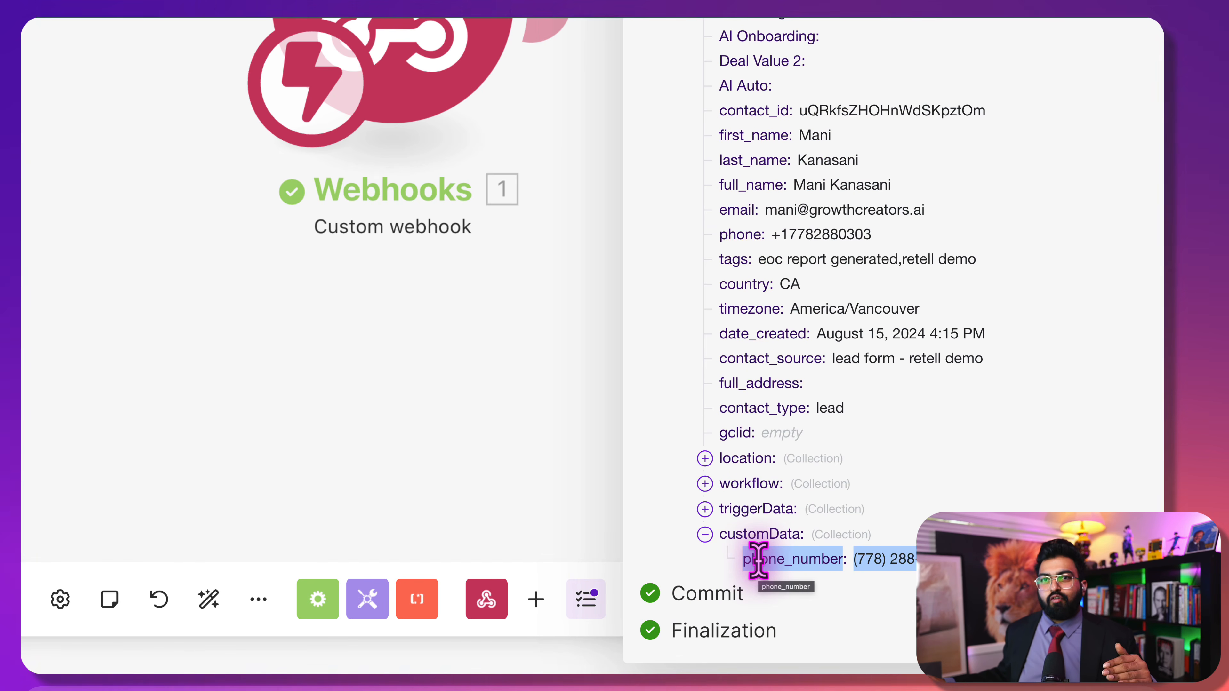
scroll(817, 406, up, 15)
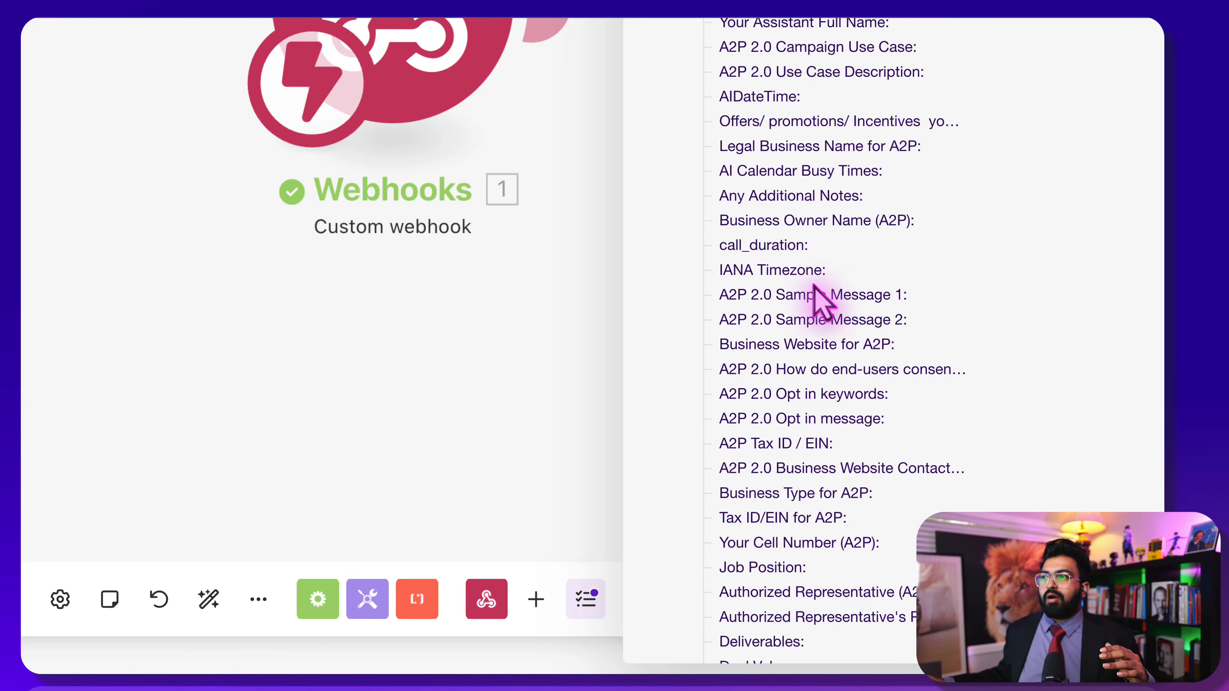
scroll(810, 498, down, 15)
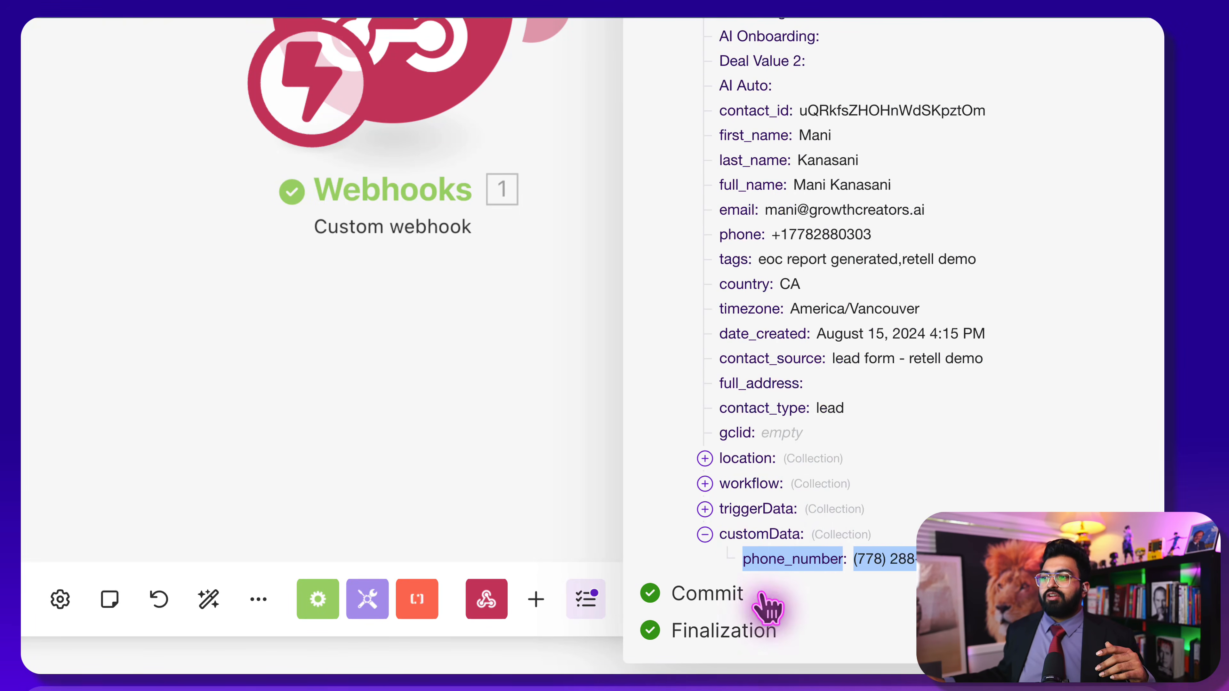
click(705, 535)
scroll(890, 533, up, 5)
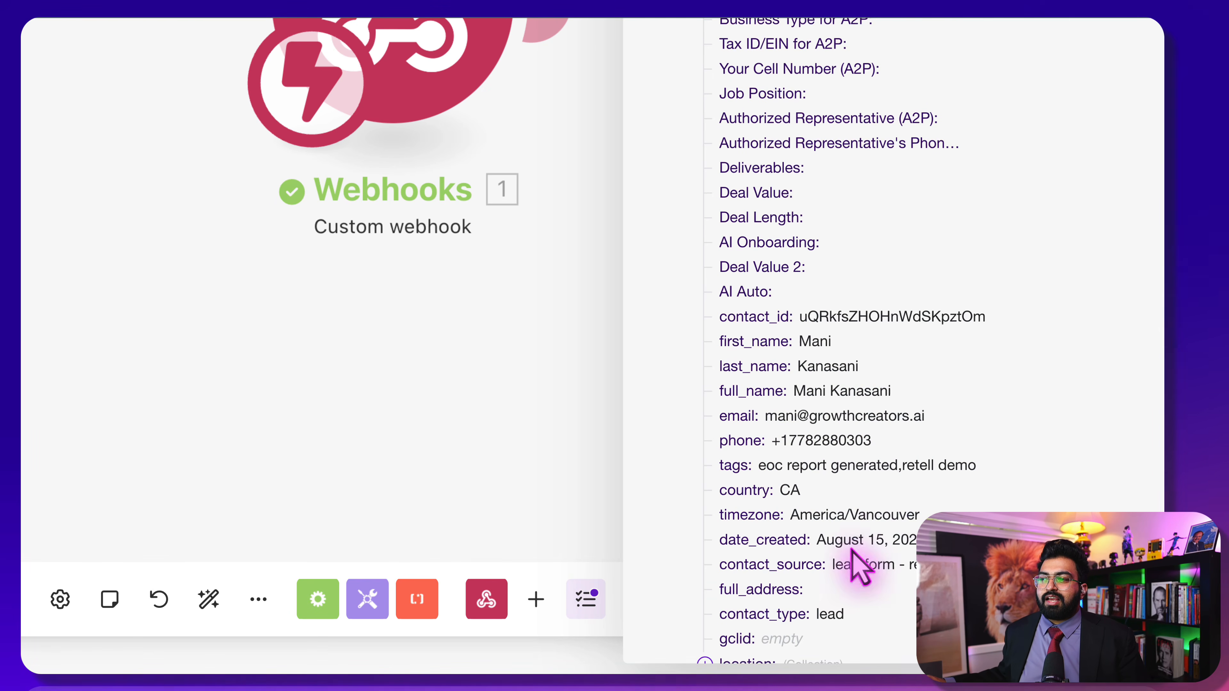
scroll(804, 547, up, 3)
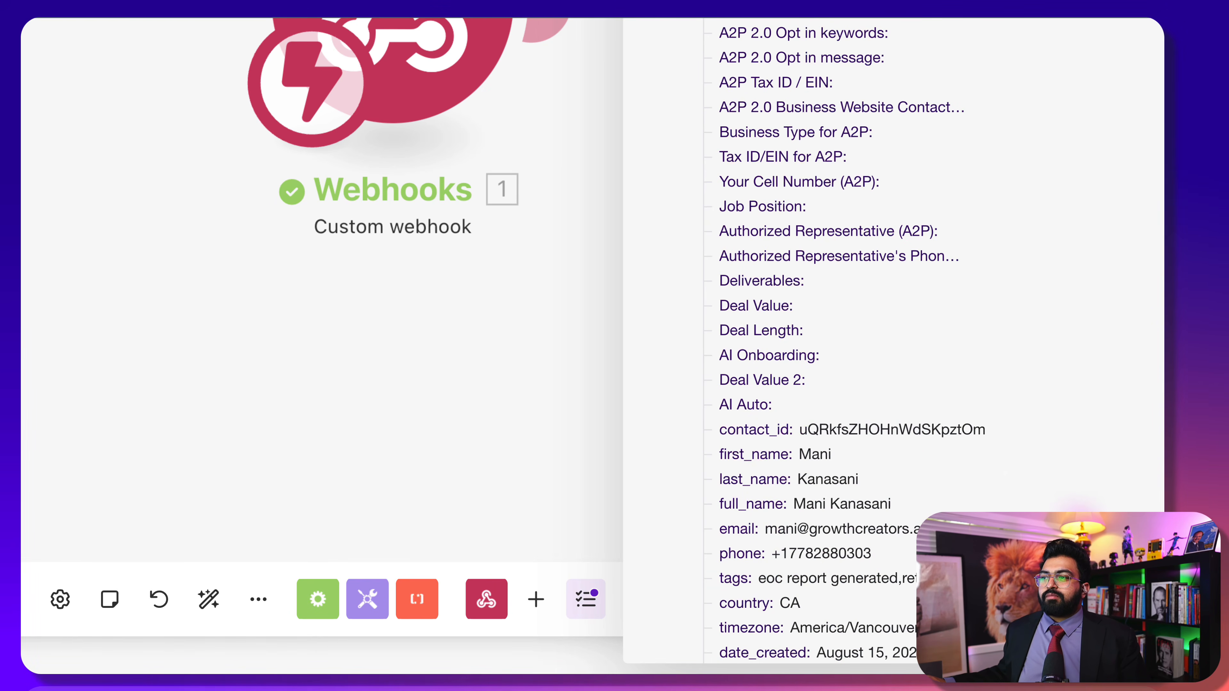
scroll(982, 503, up, 5)
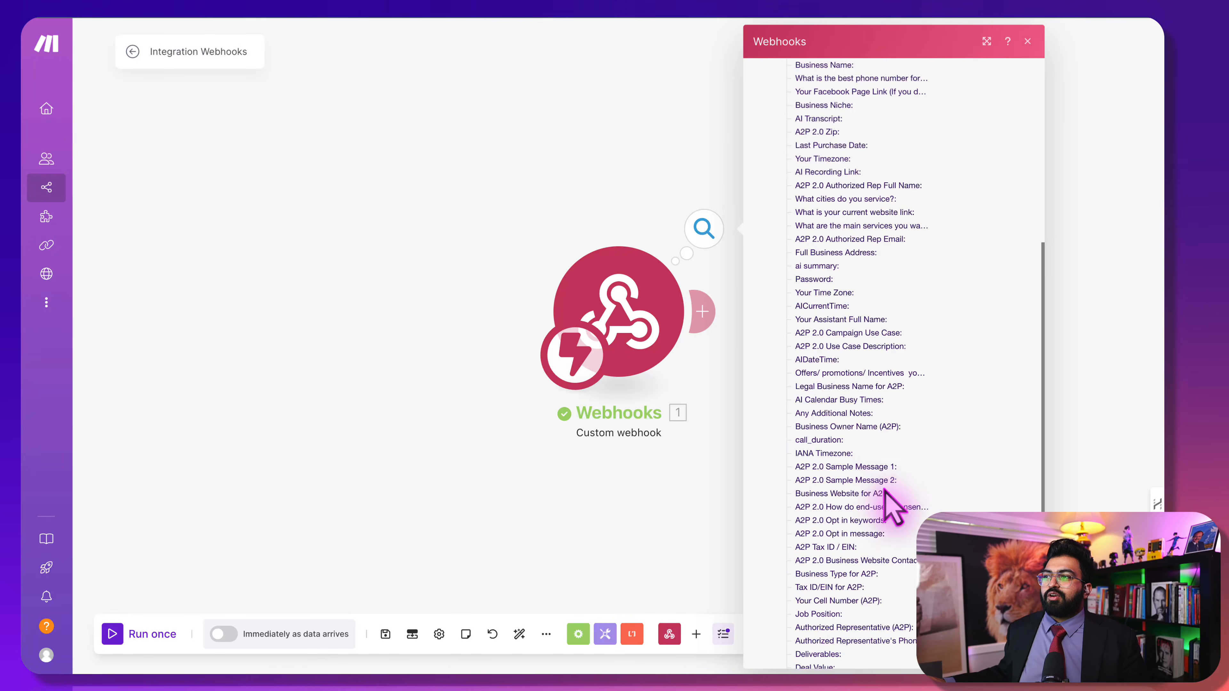
scroll(886, 491, up, 10)
click(1027, 42)
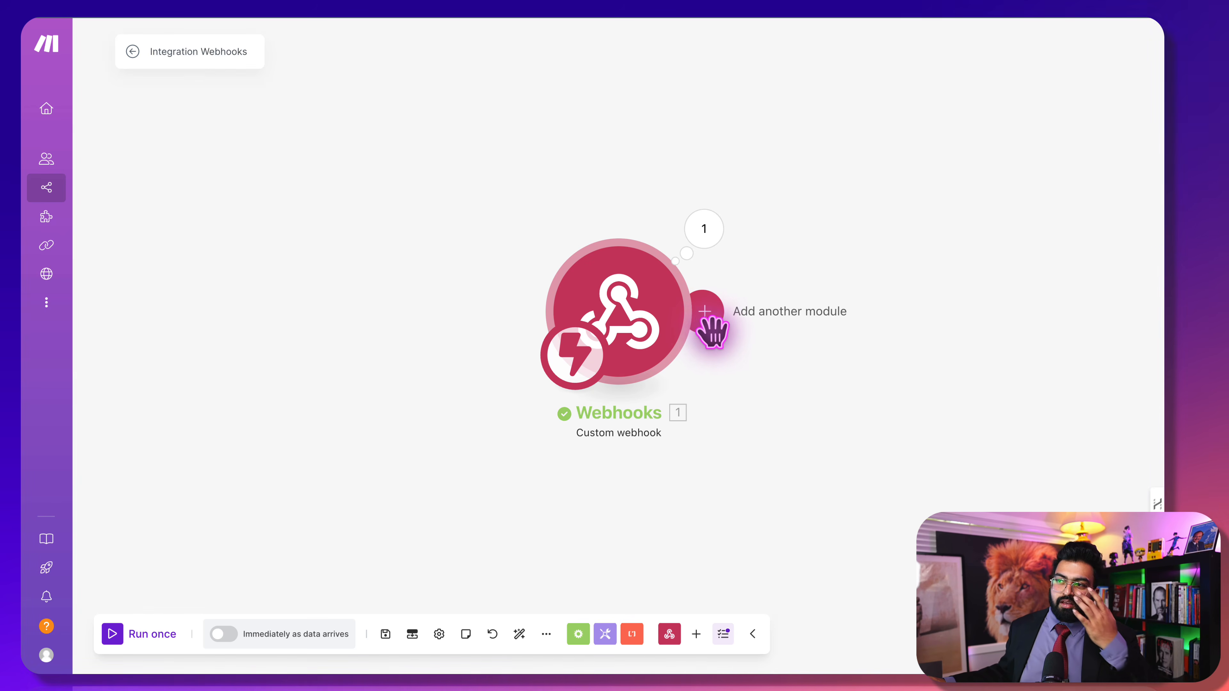
Attach an HTTP 'Make a request' module to the right of the Webhooks module
click(707, 319)
scroll(673, 368, down, 5)
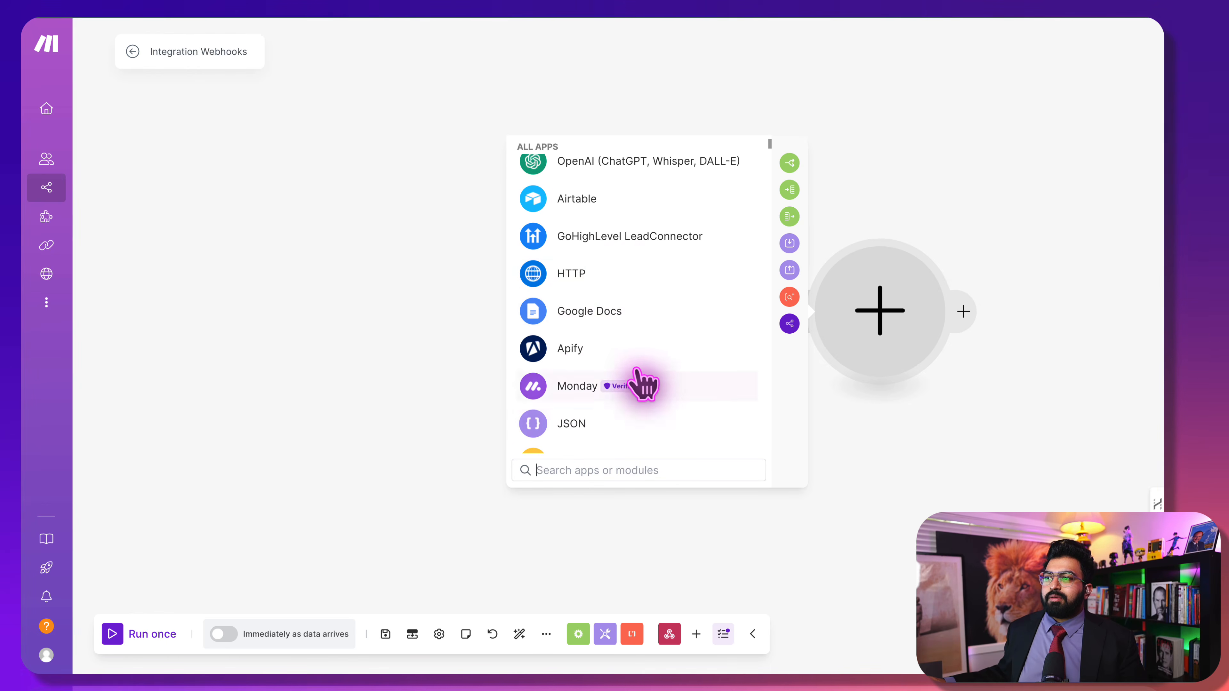
click(626, 274)
scroll(672, 438, down, 1)
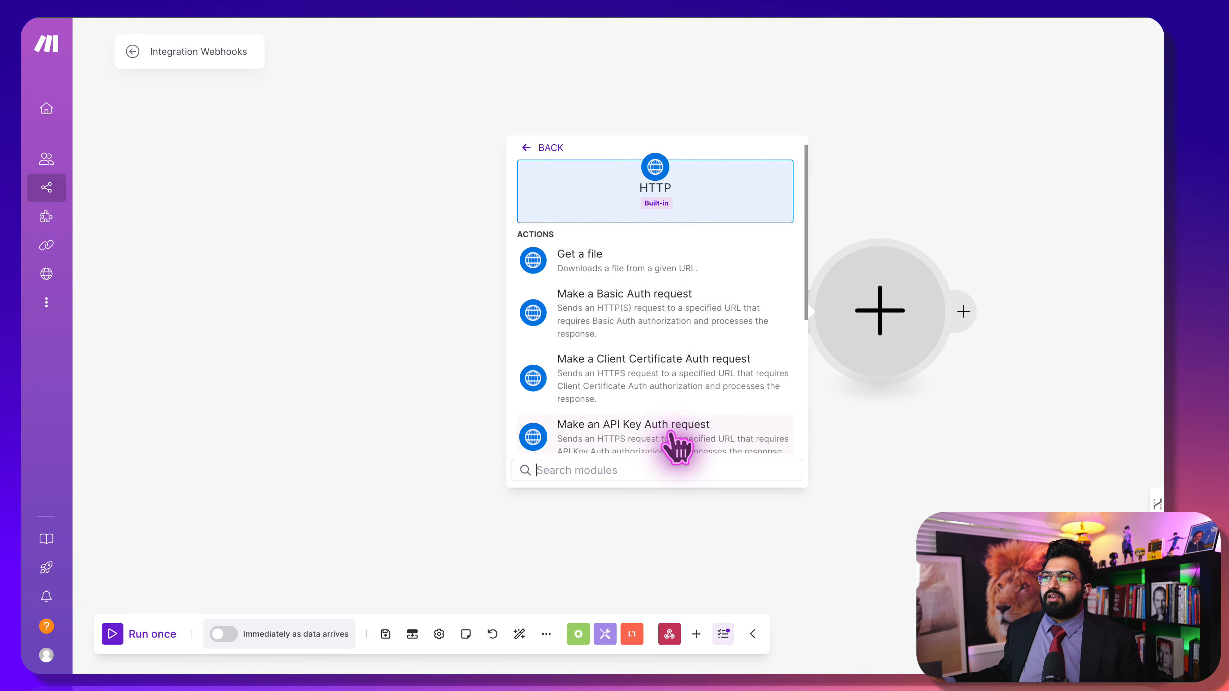
scroll(678, 446, down, 5)
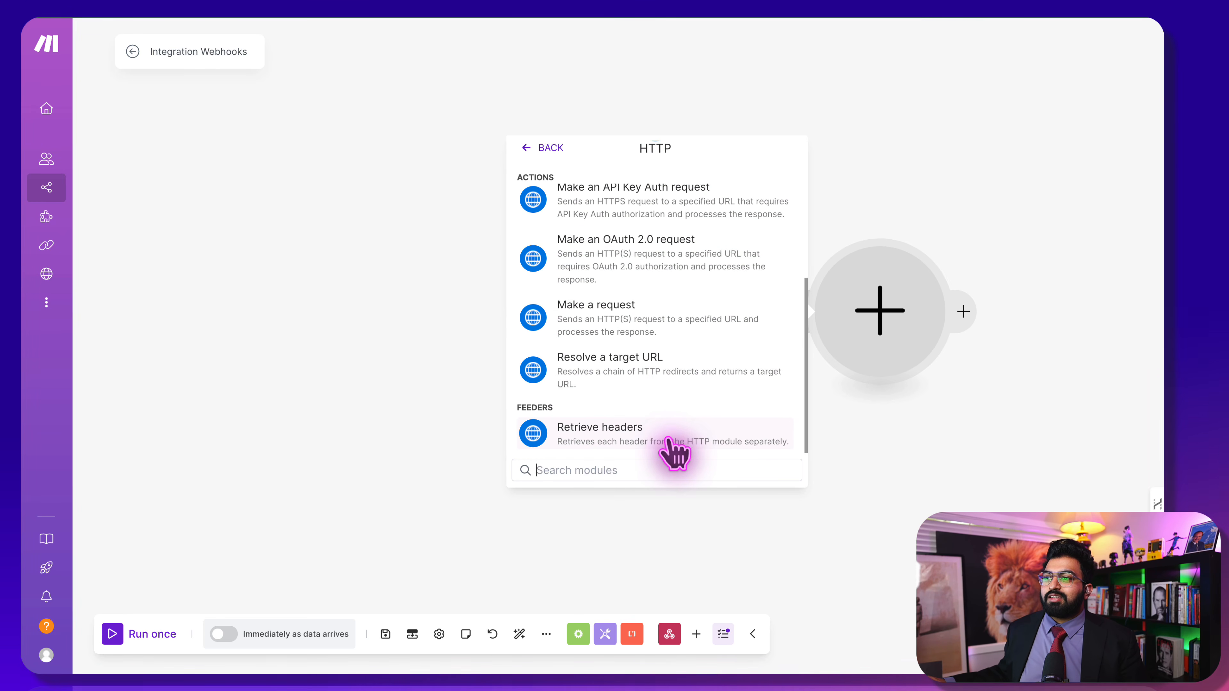
scroll(687, 397, up, 6)
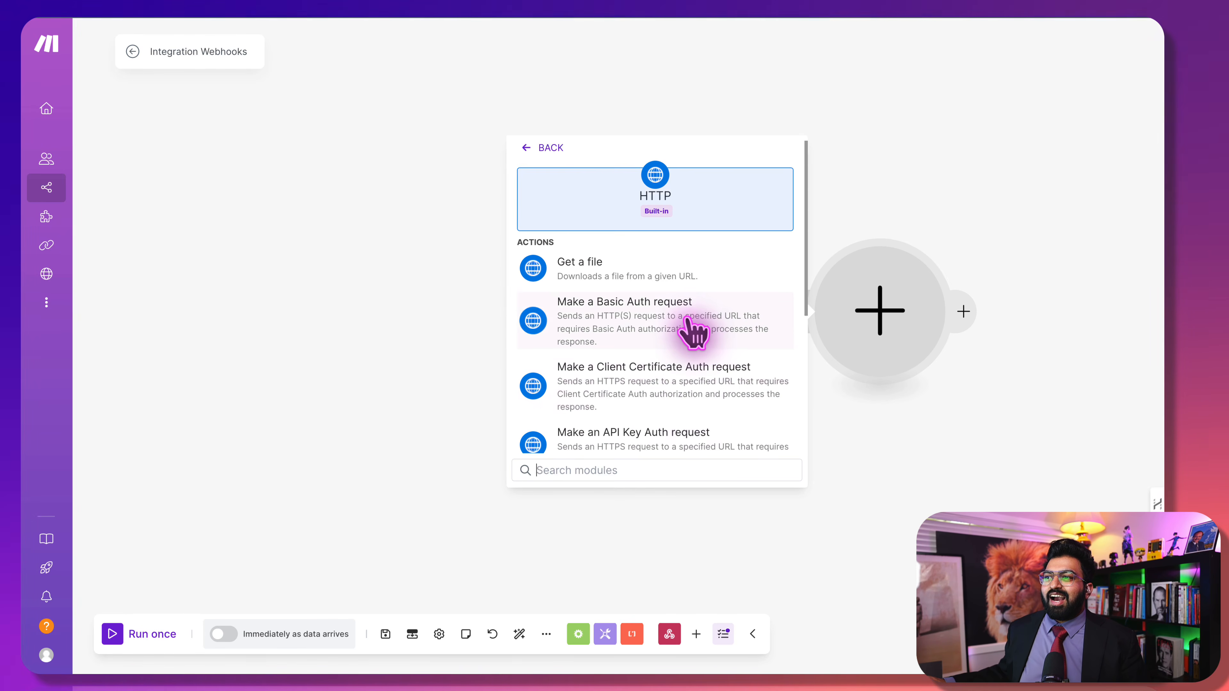
scroll(681, 370, down, 5)
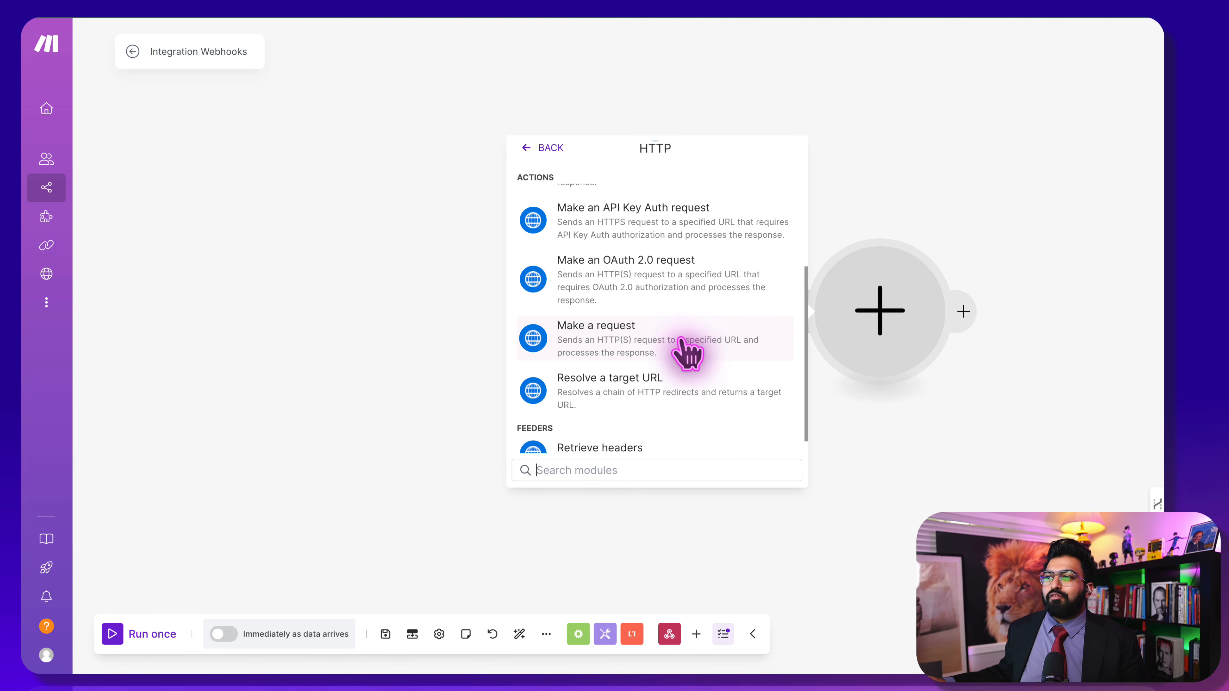
click(681, 340)
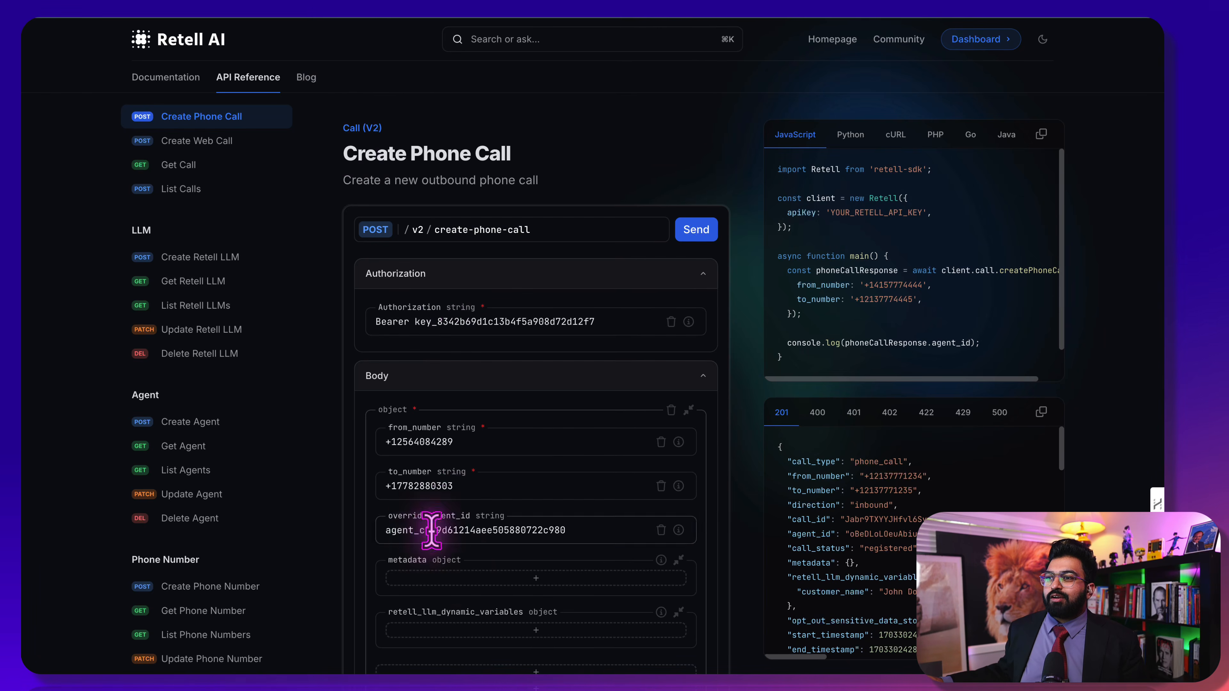
scroll(430, 521, down, 5)
scroll(466, 570, up, 3)
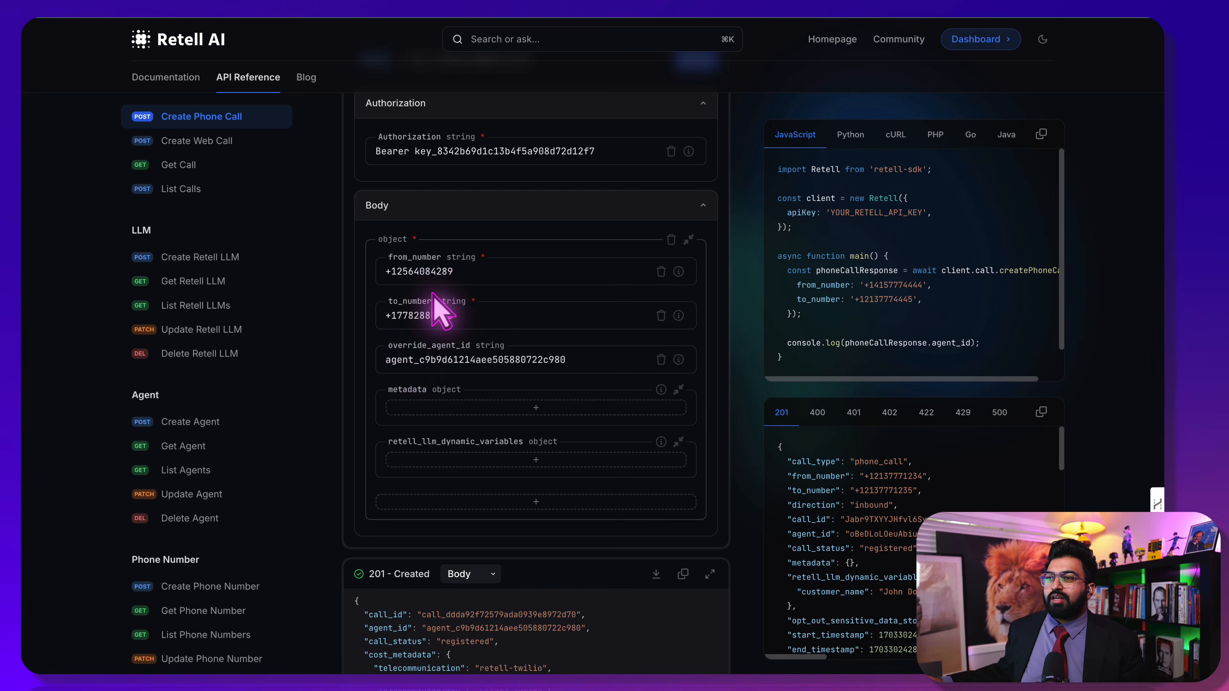
scroll(447, 291, up, 1)
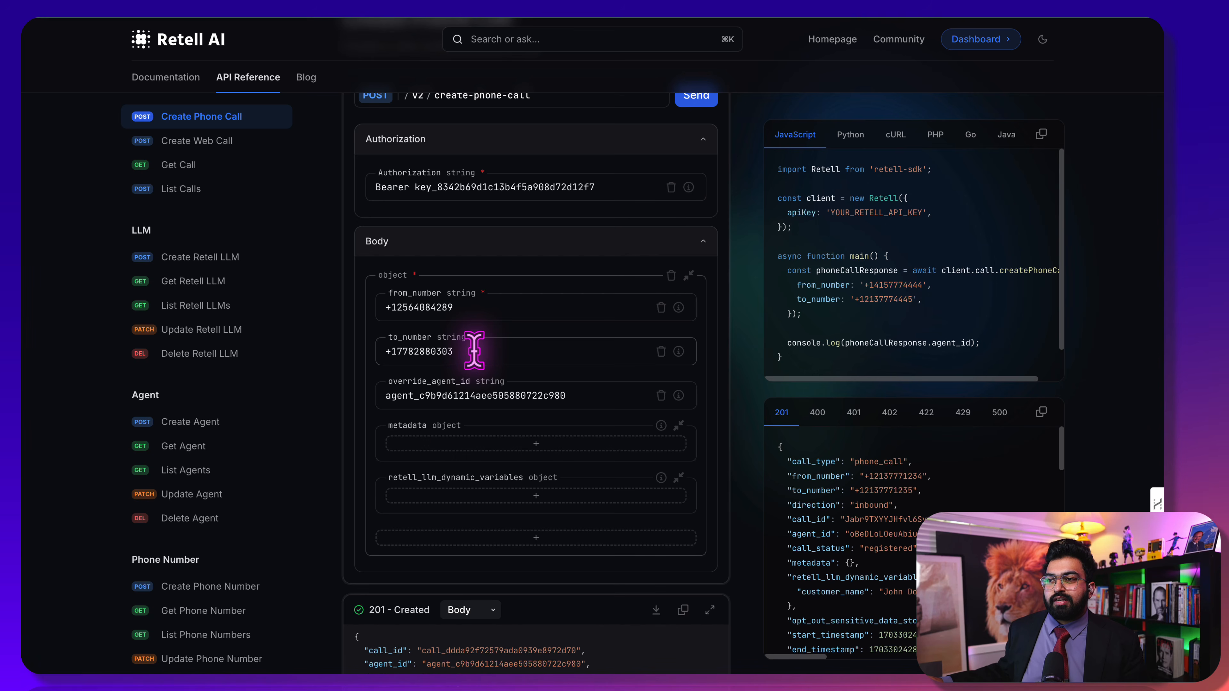
scroll(462, 508, down, 1)
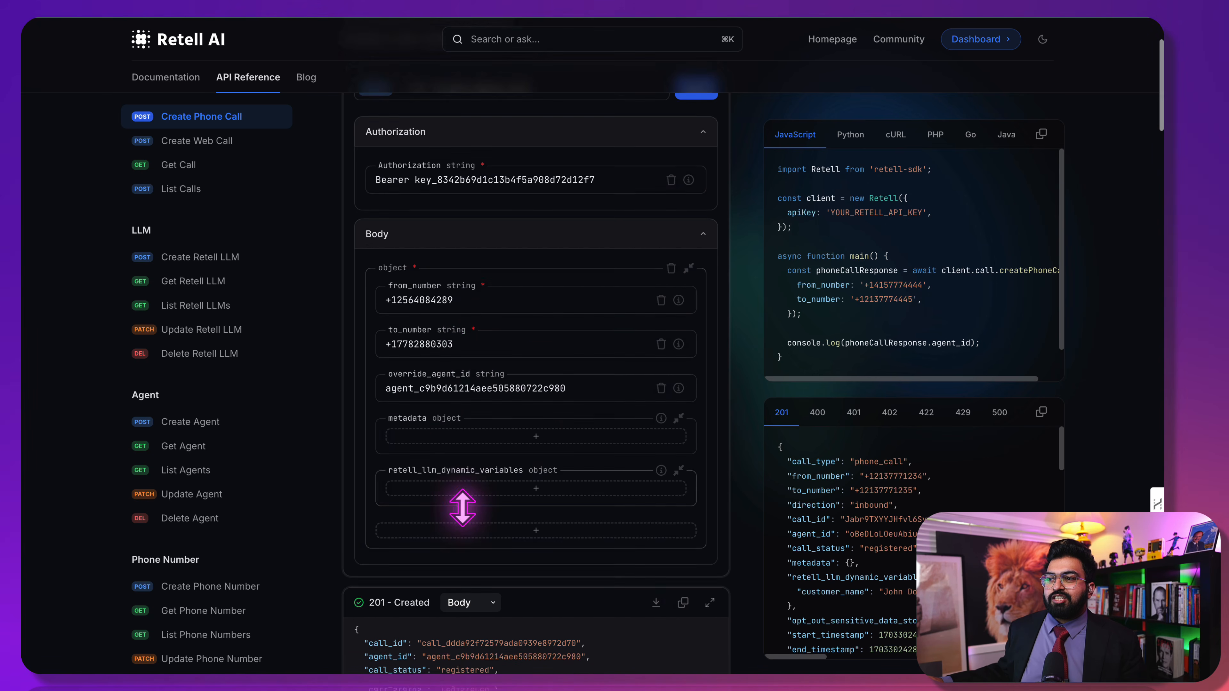
scroll(462, 508, down, 2)
click(480, 398)
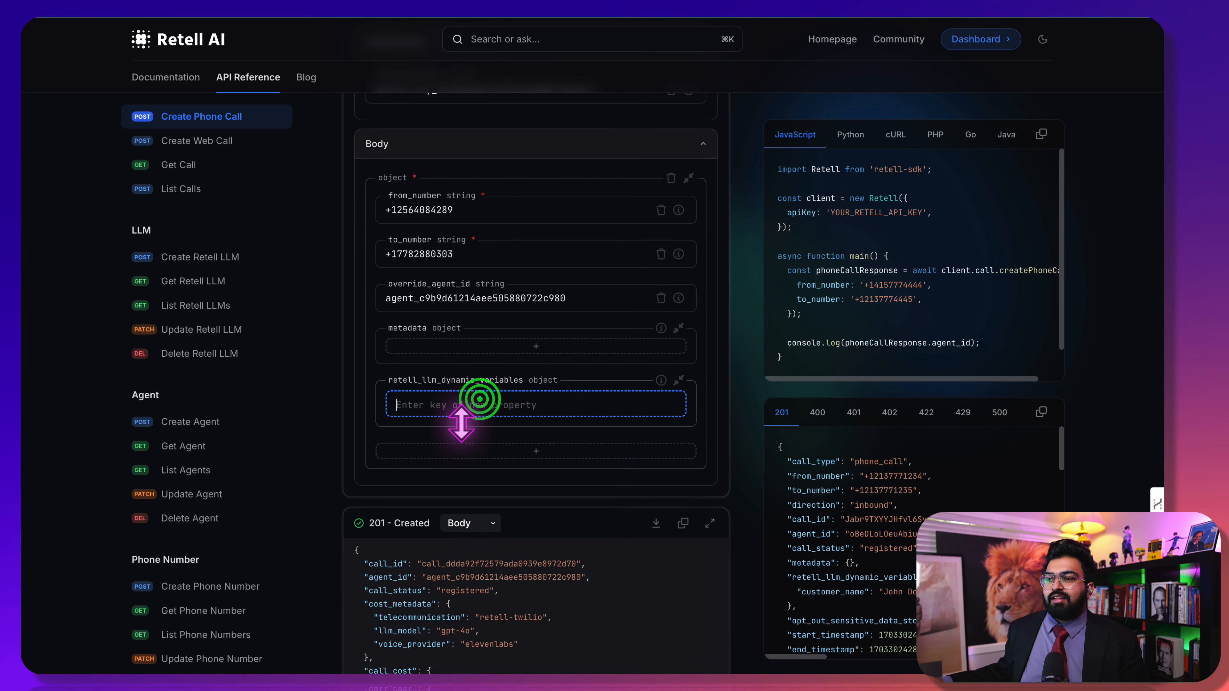
text(name)
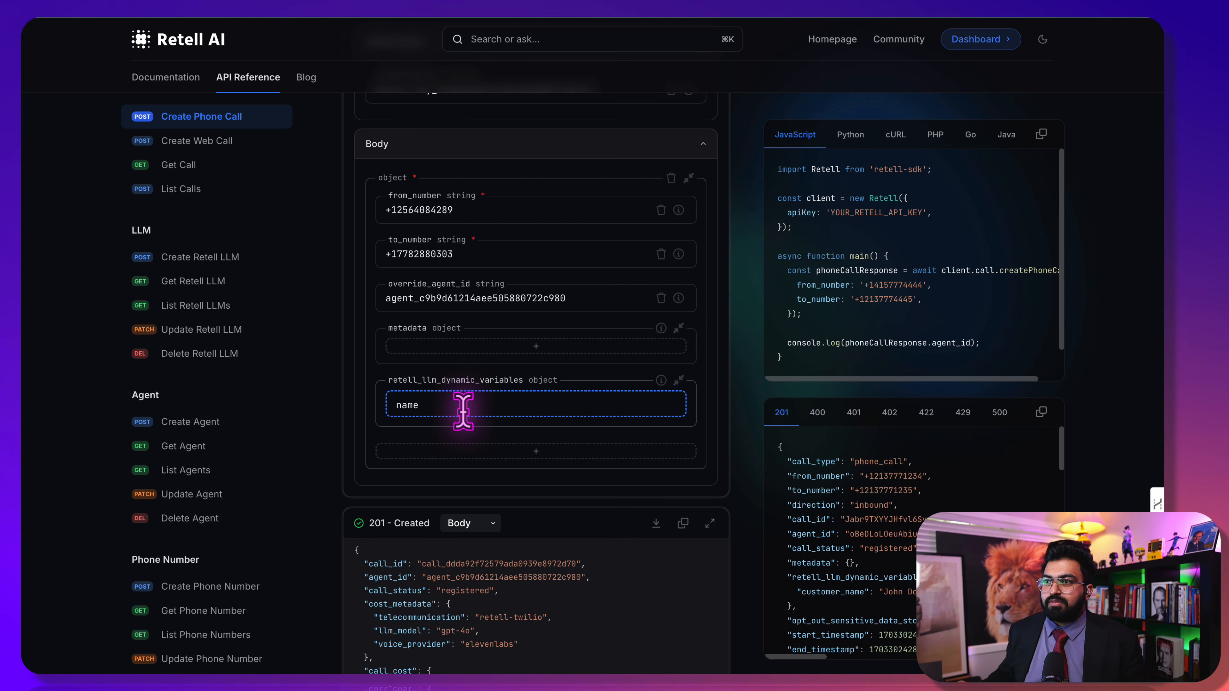
click(701, 434)
scroll(549, 310, up, 4)
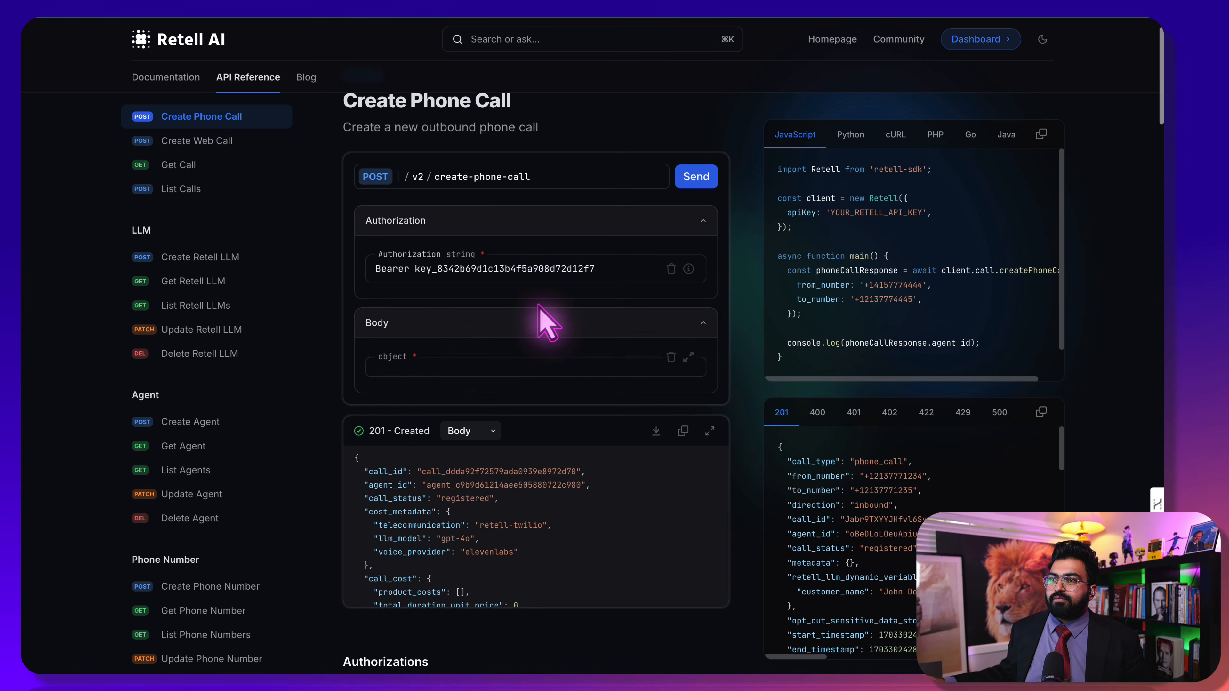
click(464, 357)
click(481, 578)
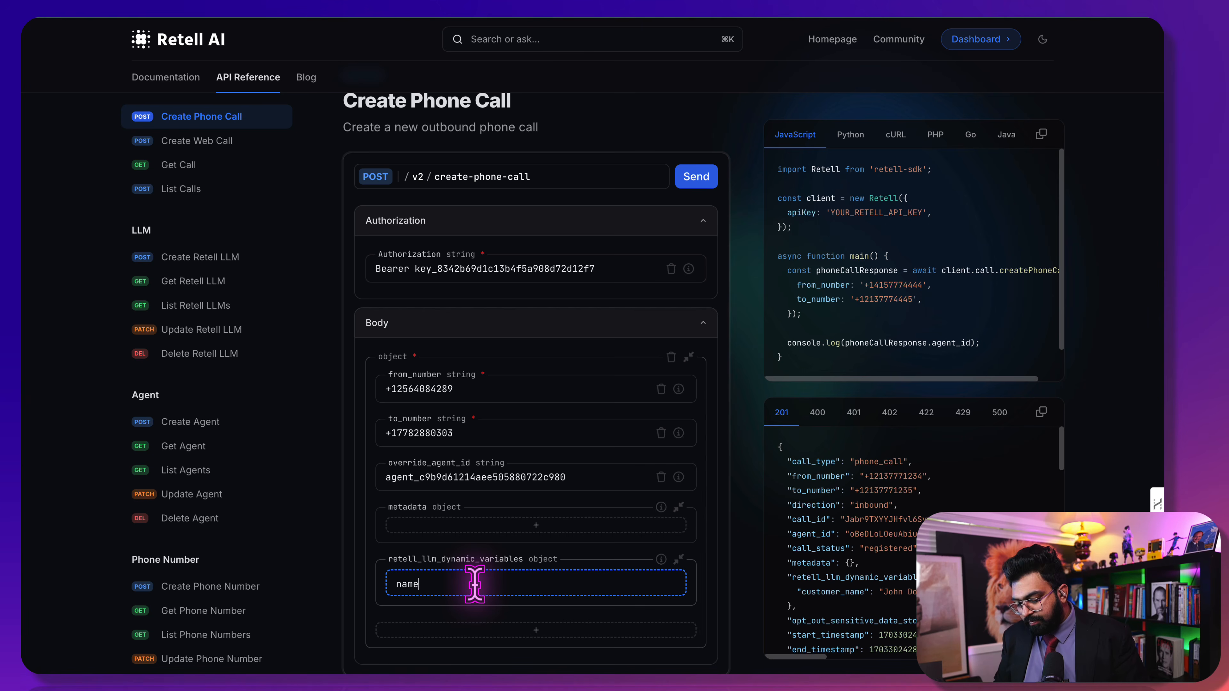
click(510, 628)
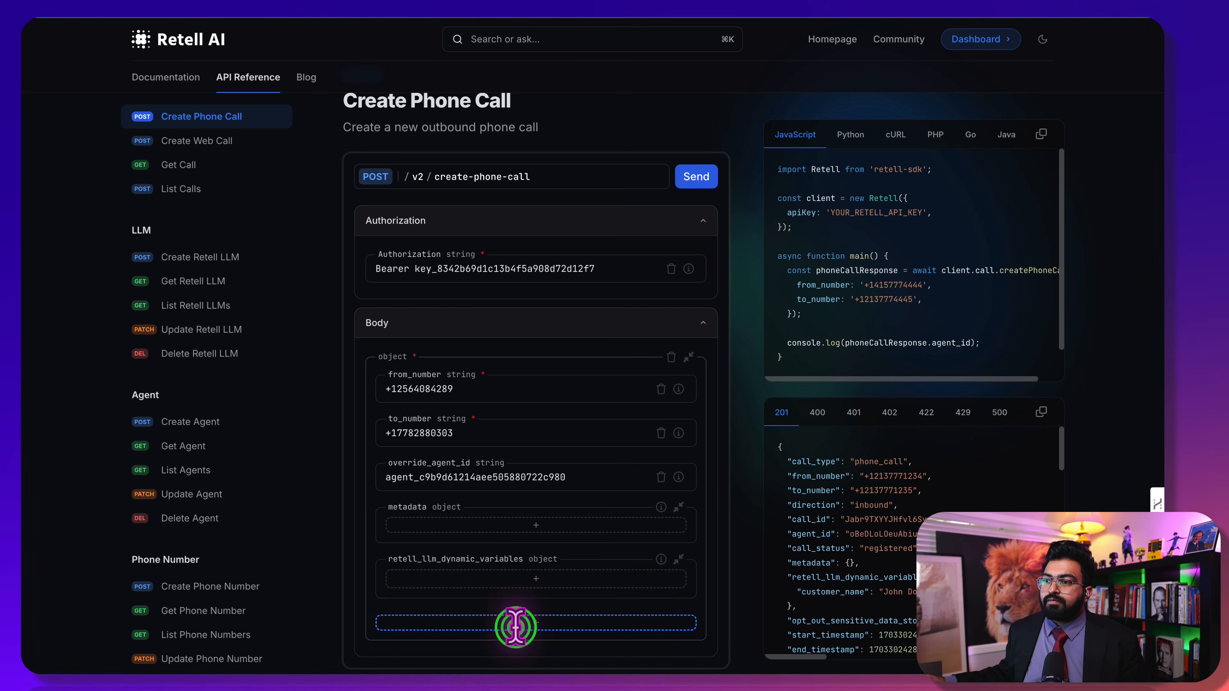
scroll(532, 624, down, 3)
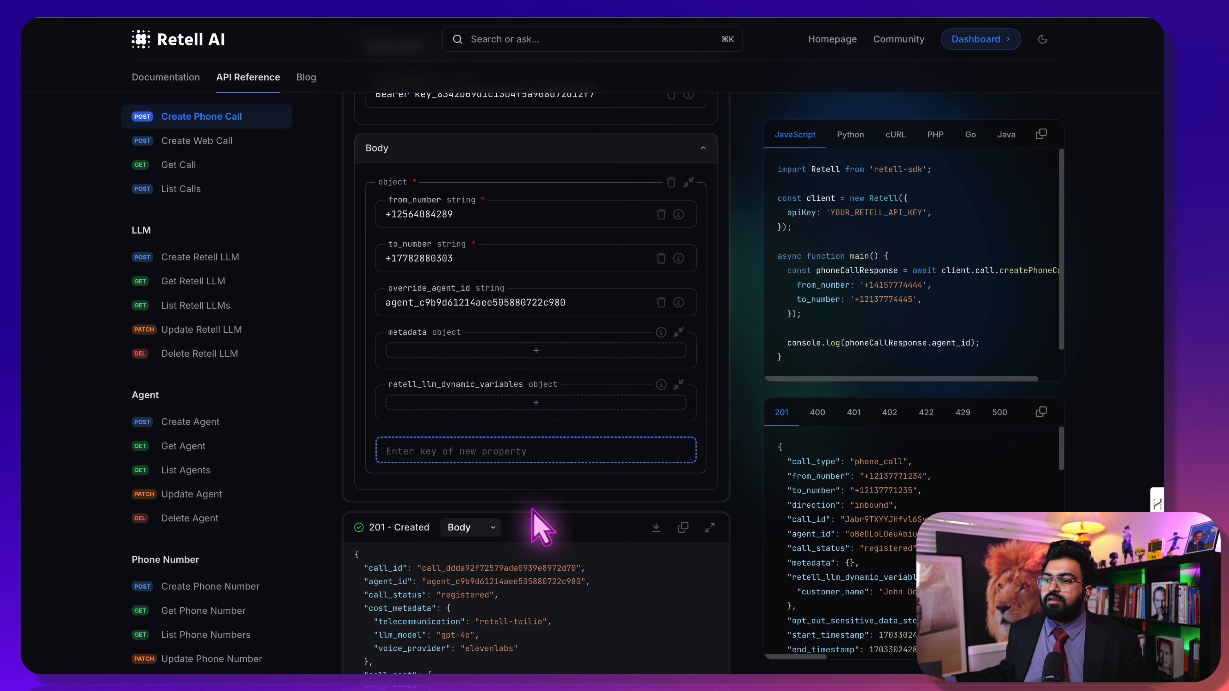
scroll(537, 532, down, 3)
scroll(474, 465, down, 2)
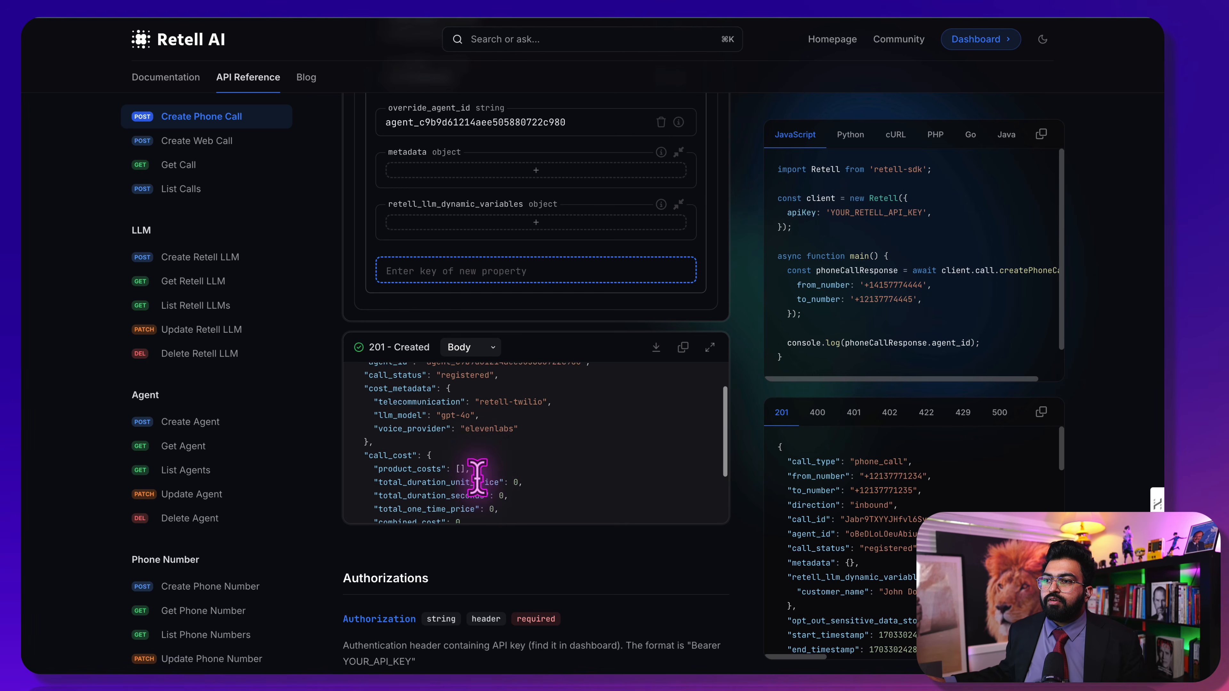
scroll(477, 479, up, 2)
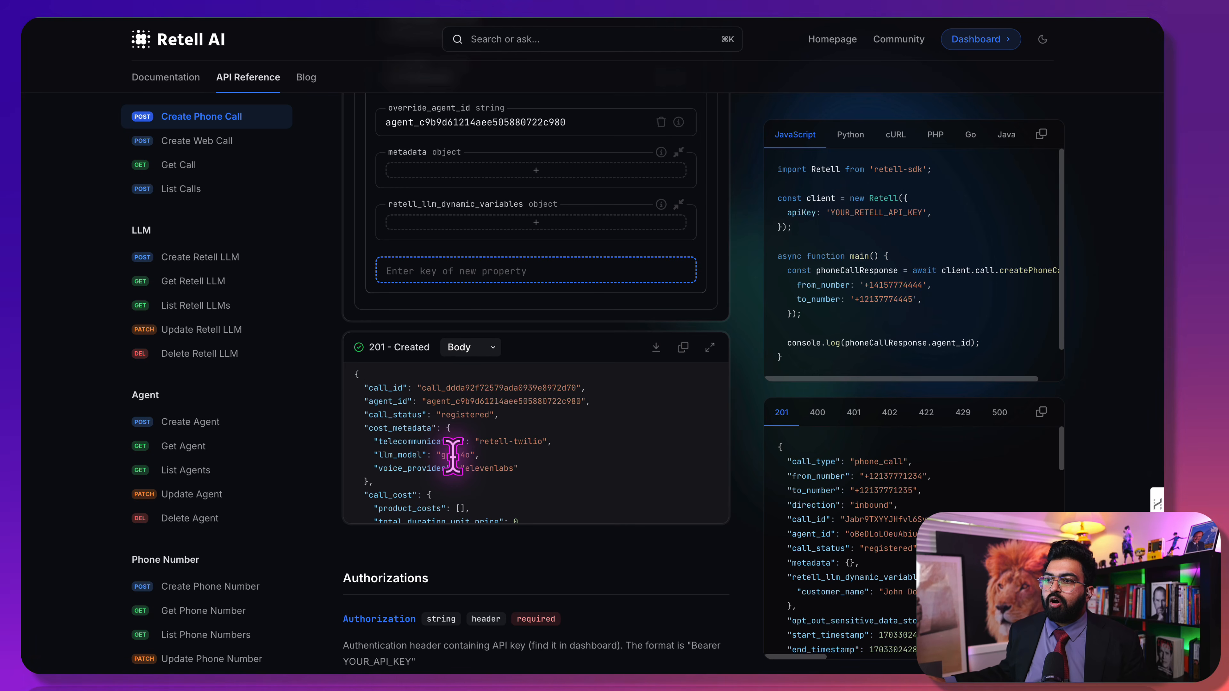
scroll(453, 457, down, 3)
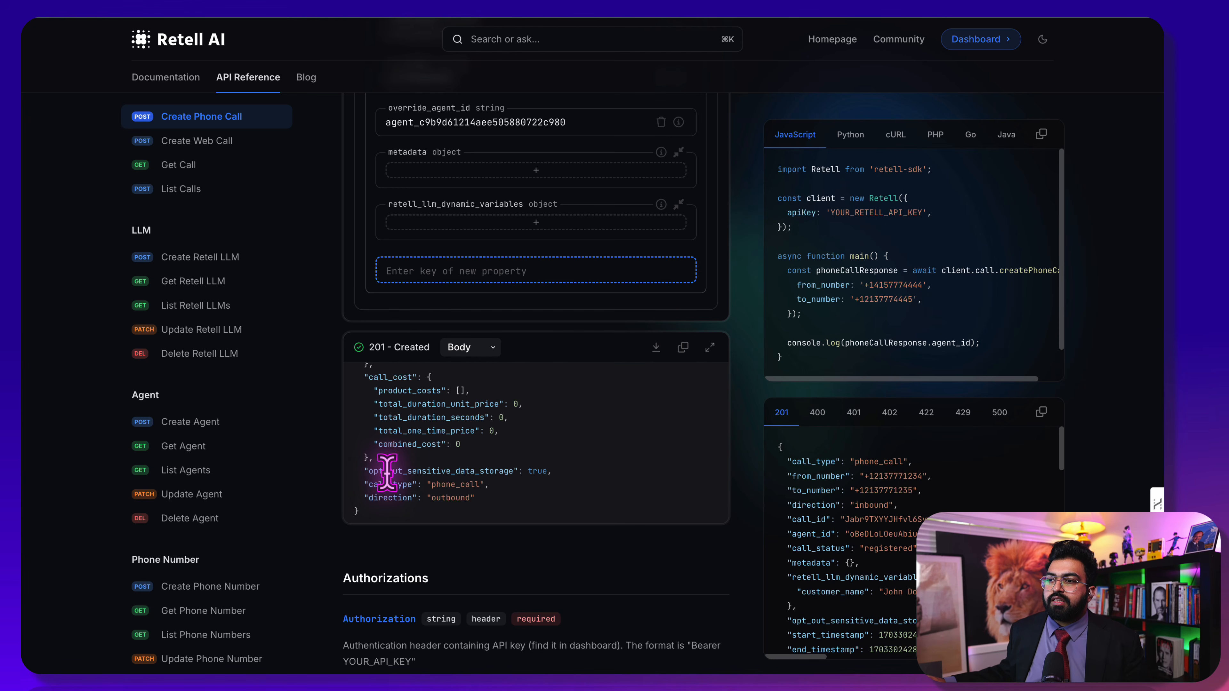
scroll(387, 472, up, 1)
scroll(391, 464, up, 1)
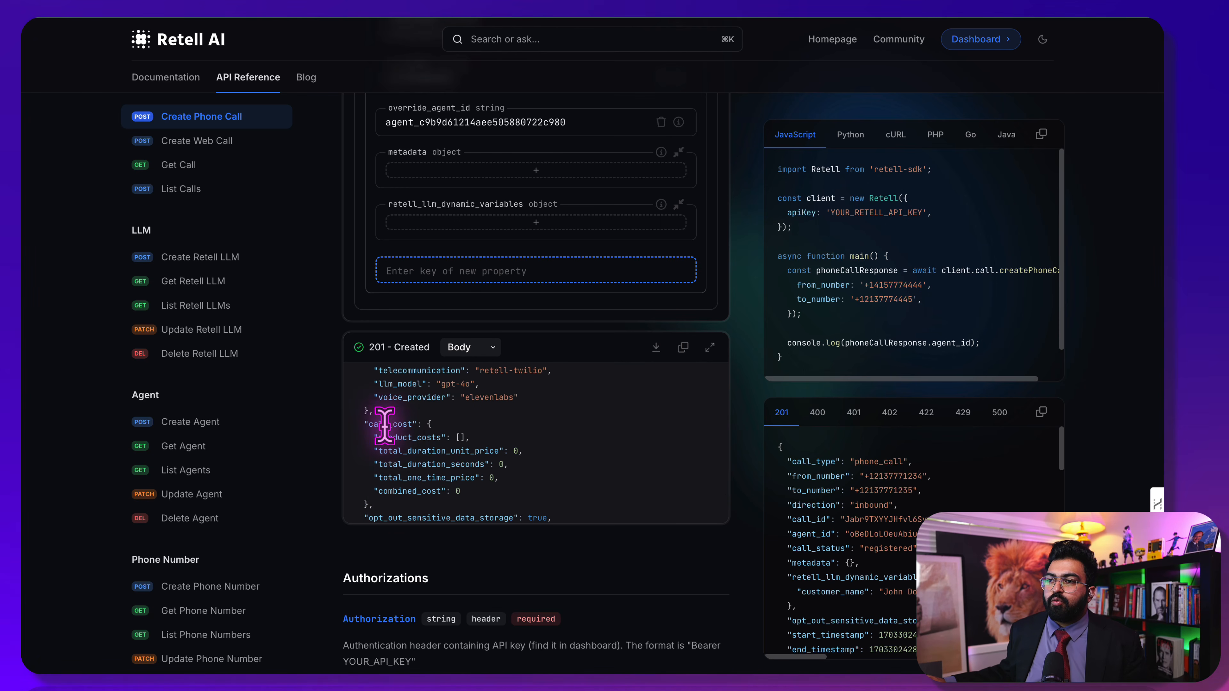
scroll(435, 479, up, 3)
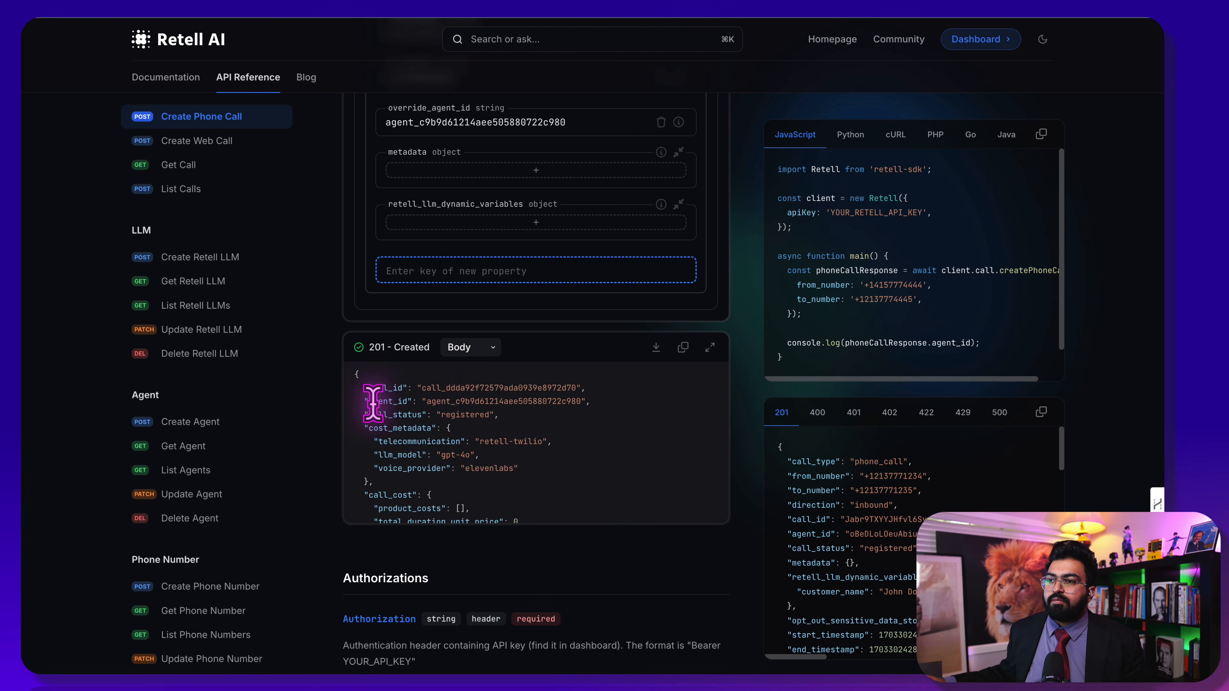
scroll(397, 392, up, 7)
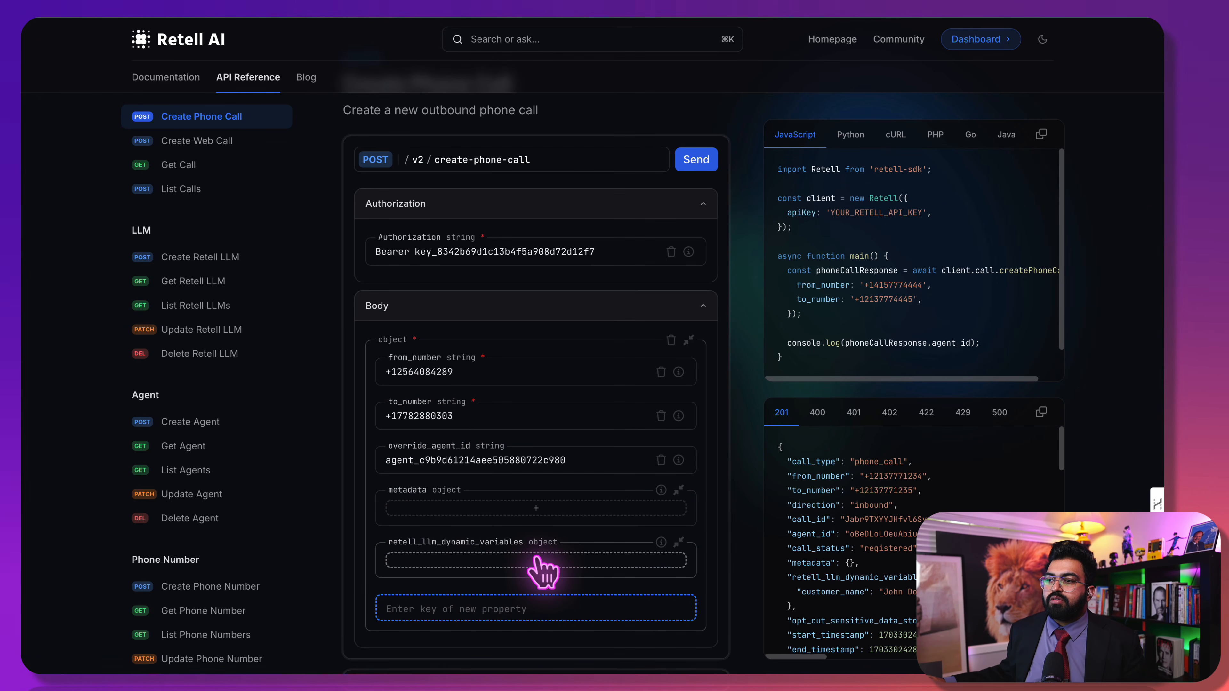
Scroll the Retell Create Phone Call reference back to its POST endpoint and Authorization section
click(706, 163)
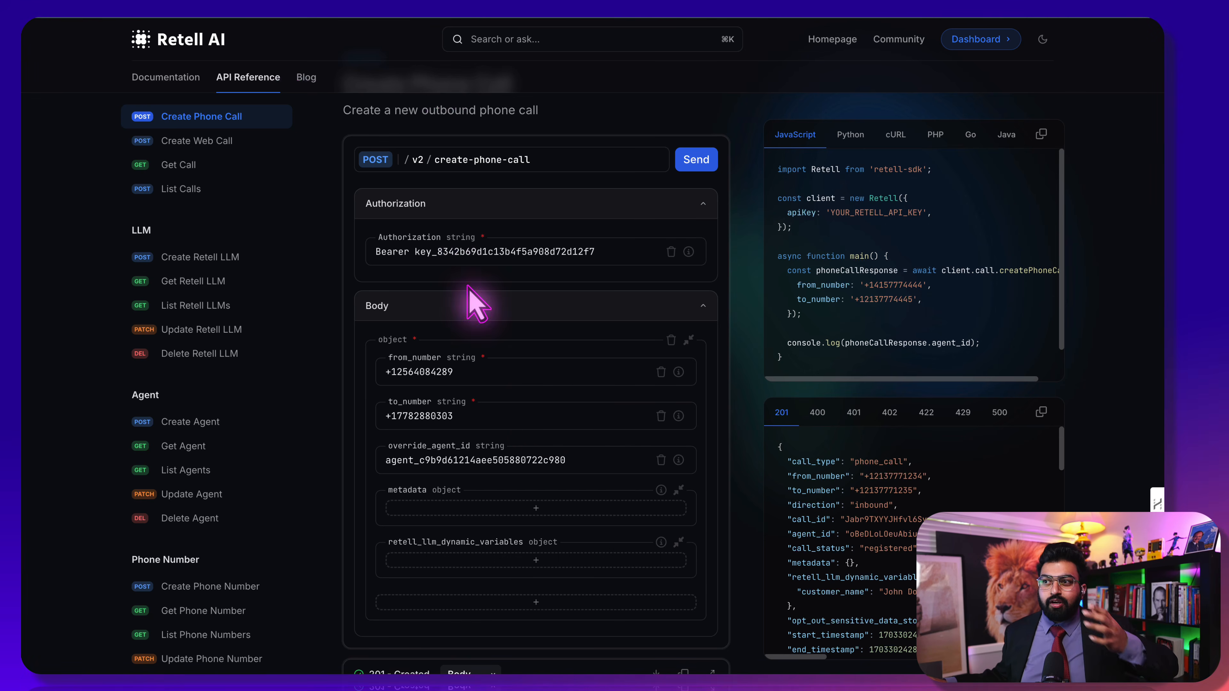
scroll(426, 407, down, 5)
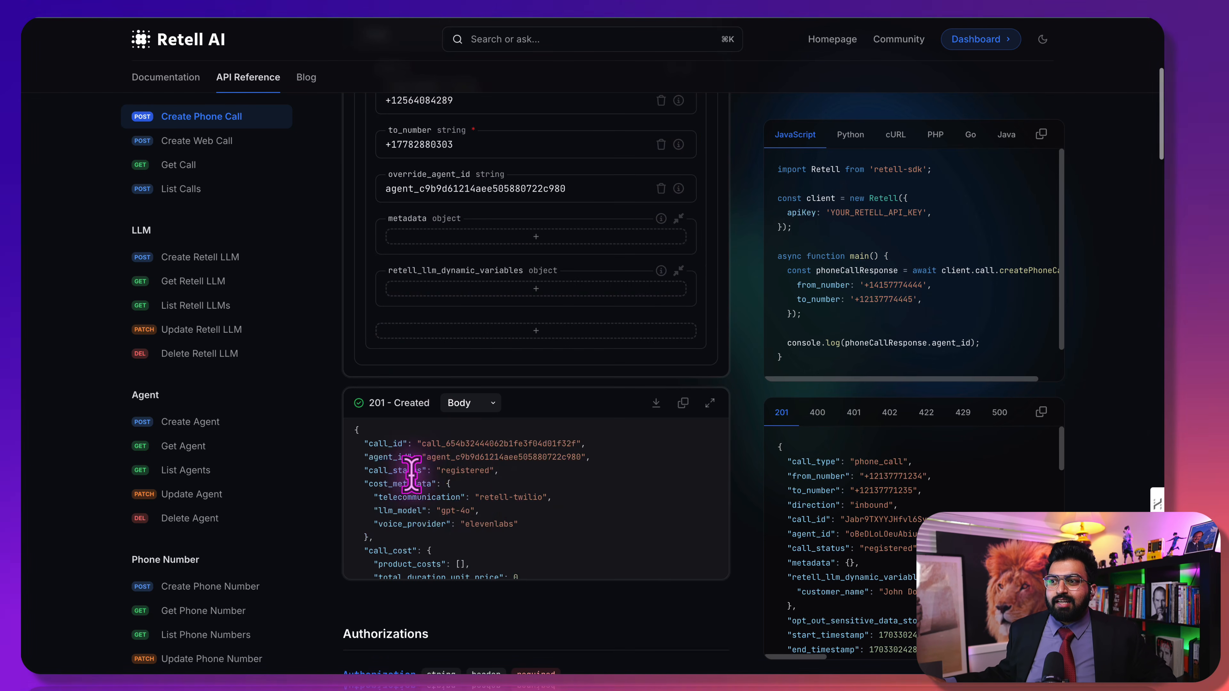
scroll(464, 489, down, 2)
scroll(484, 513, down, 1)
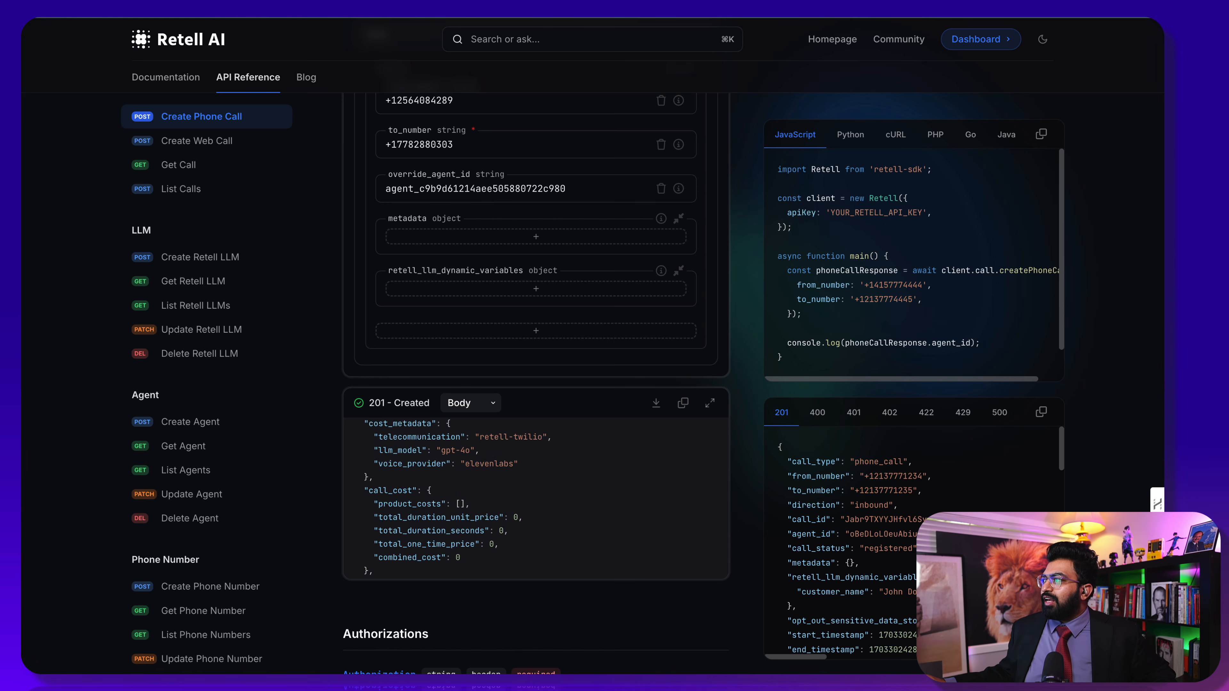
scroll(384, 228, up, 7)
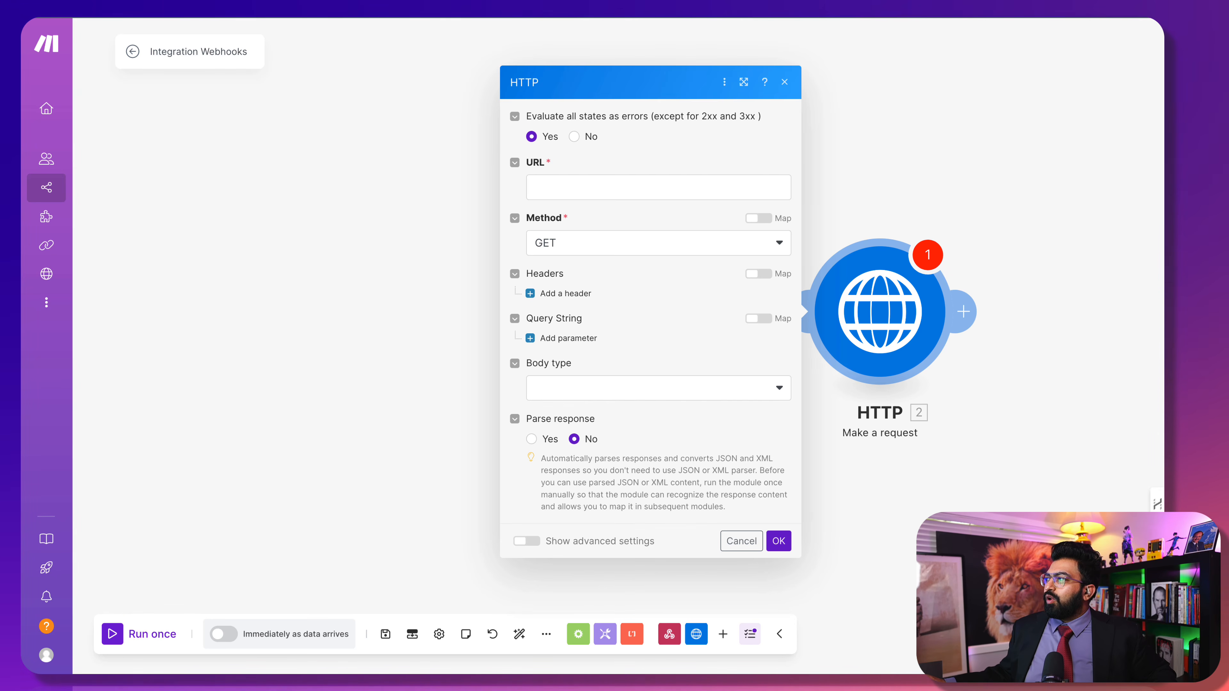
click(575, 185)
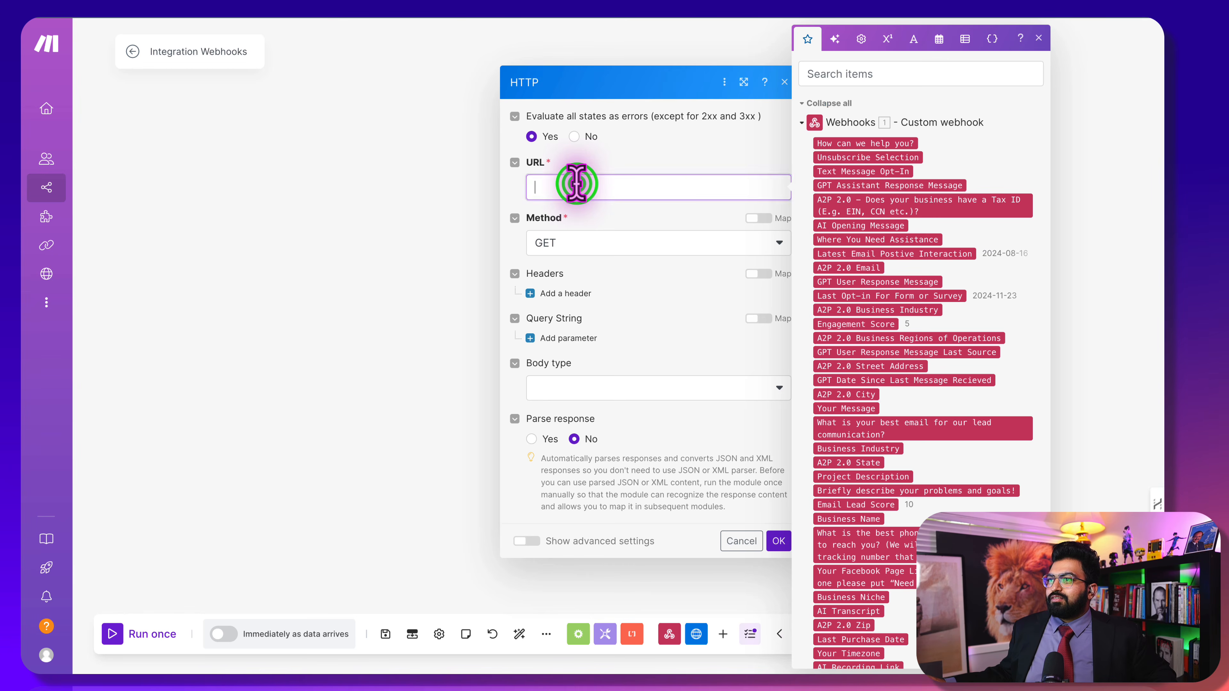
text(https://api.retellai.com/v2/create-phone-call)
click(586, 215)
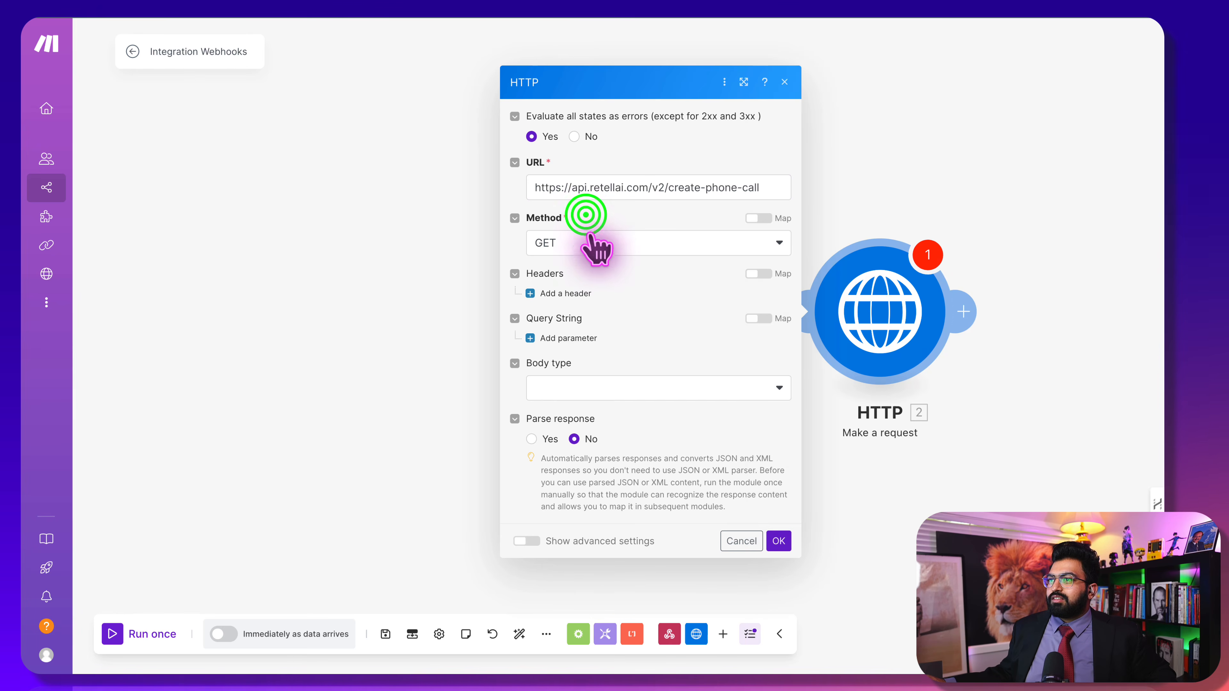
click(591, 238)
click(577, 308)
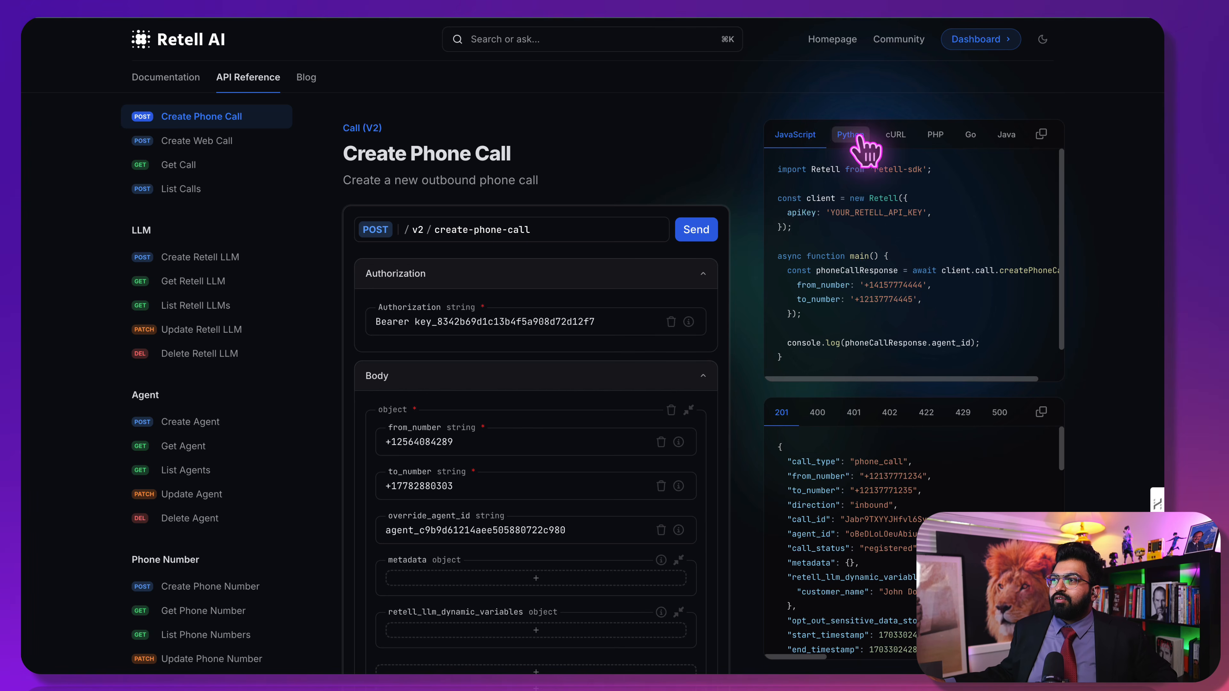
click(935, 135)
click(898, 136)
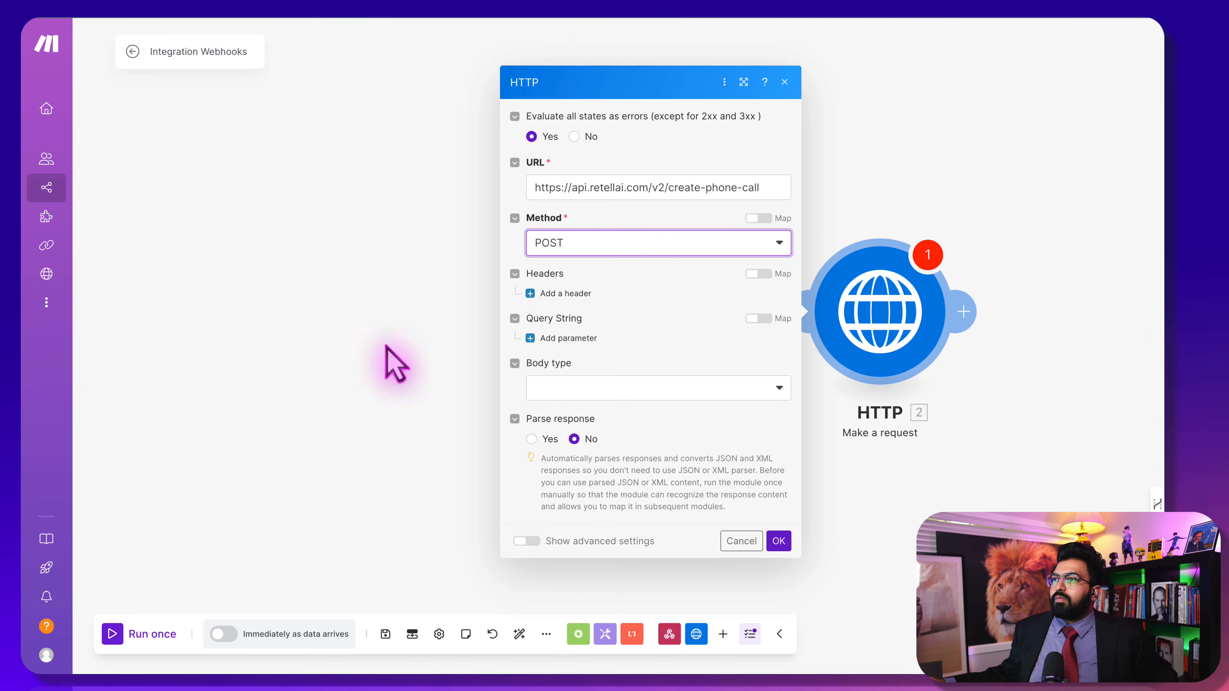
Add an Authorization header with the Bearer API key copied from the cURL sample
click(557, 293)
click(579, 301)
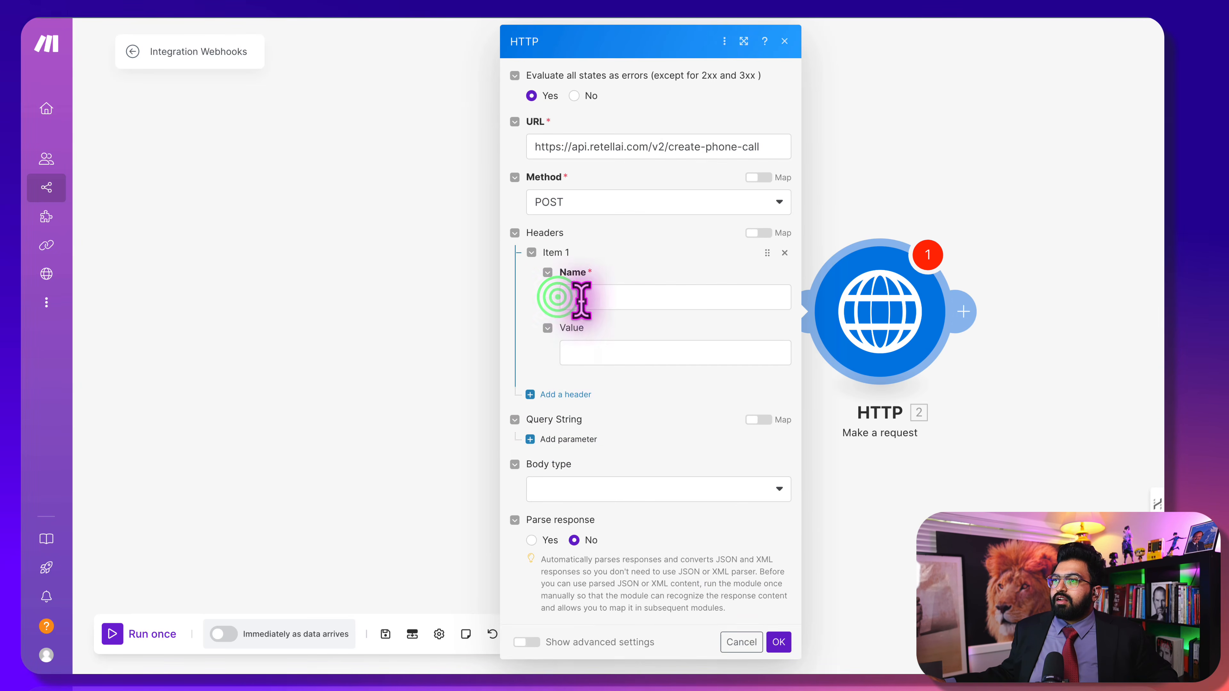
click(615, 357)
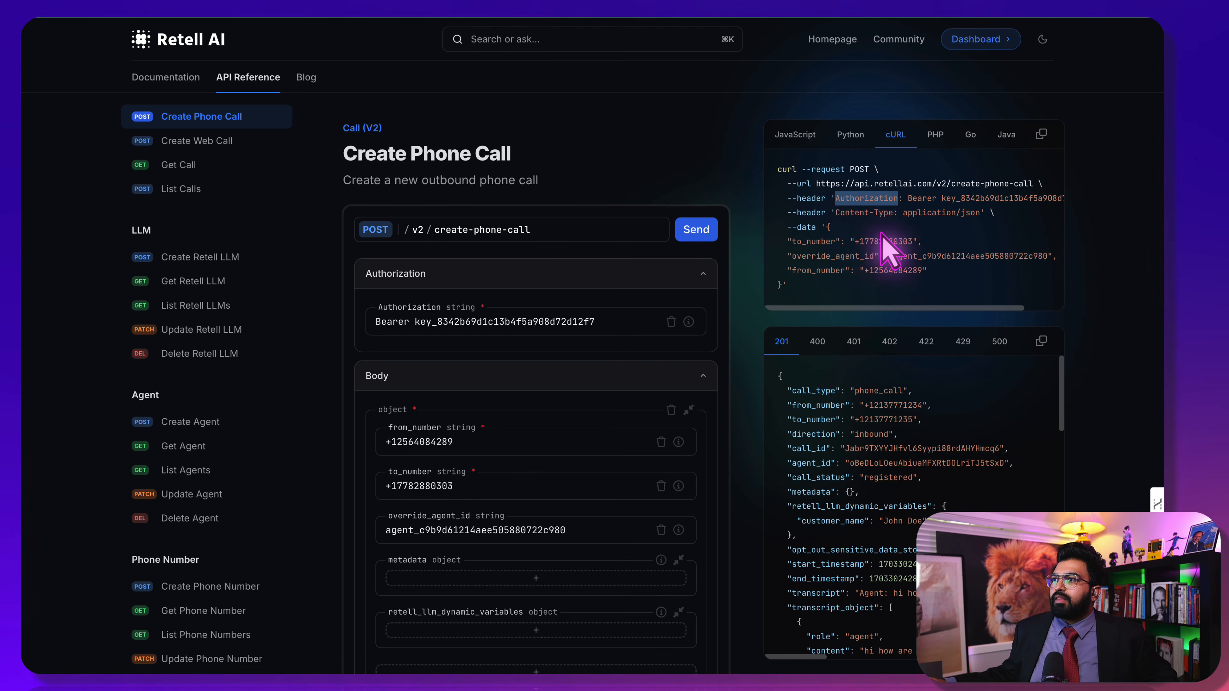
click(921, 192)
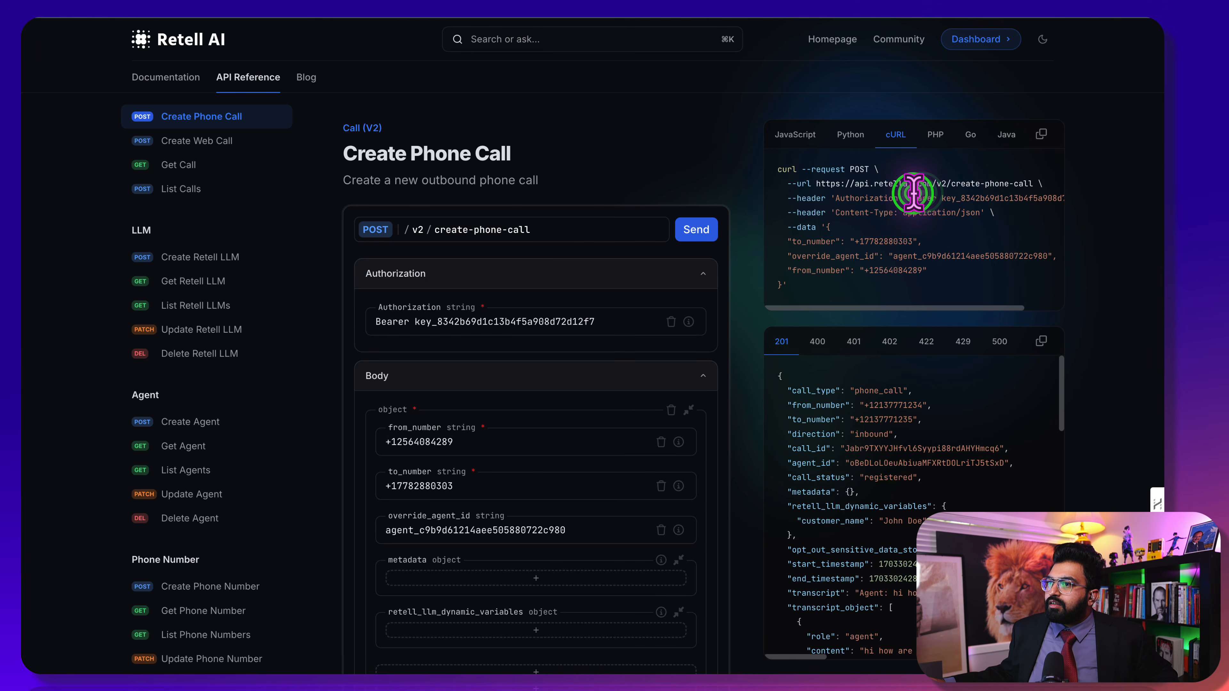
drag(913, 193, 1047, 198)
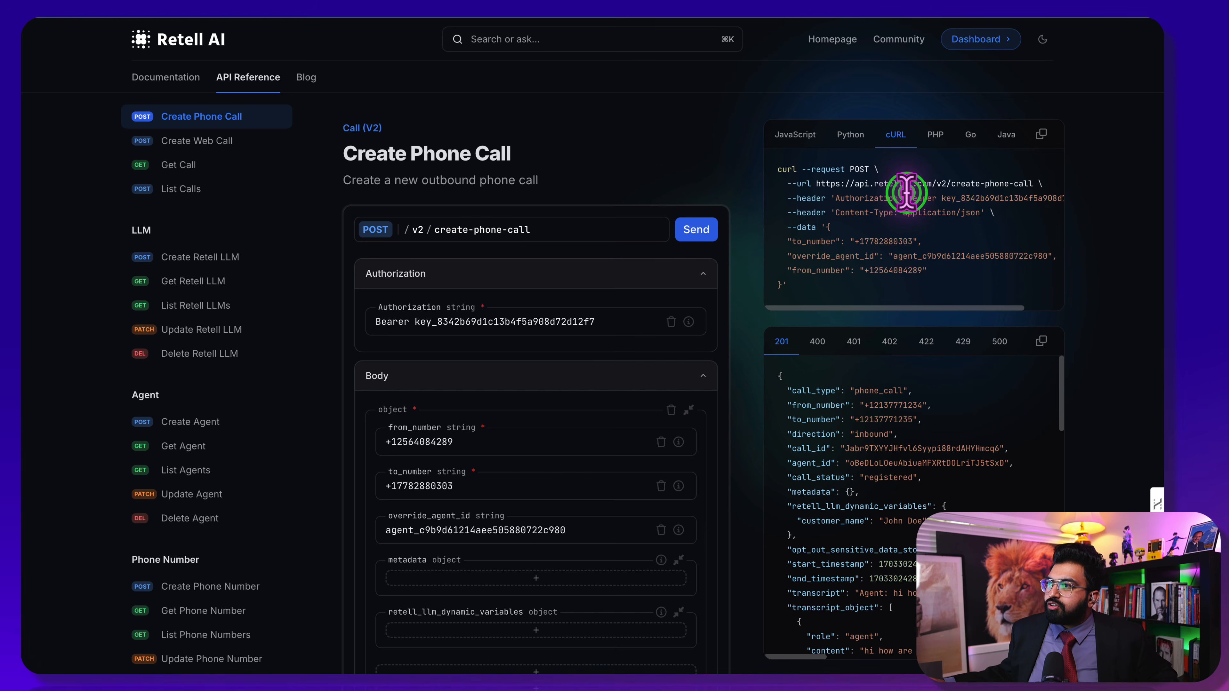
drag(907, 196, 1050, 198)
key(super+c)
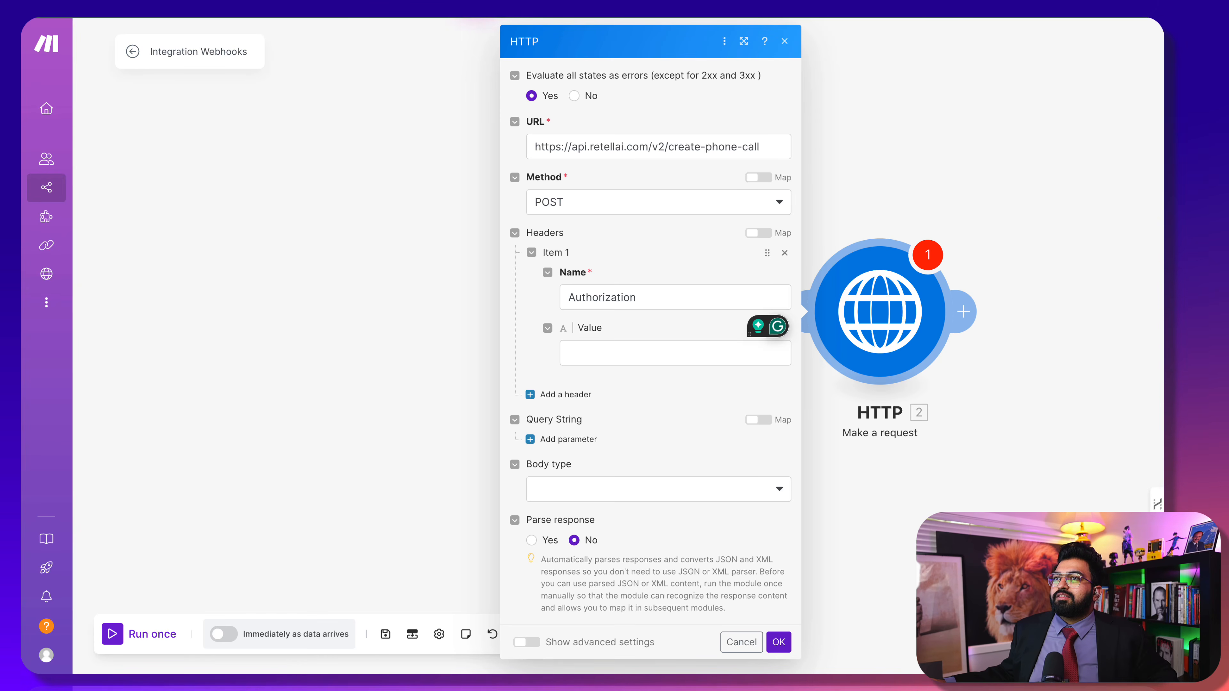
click(608, 350)
key(super+v)
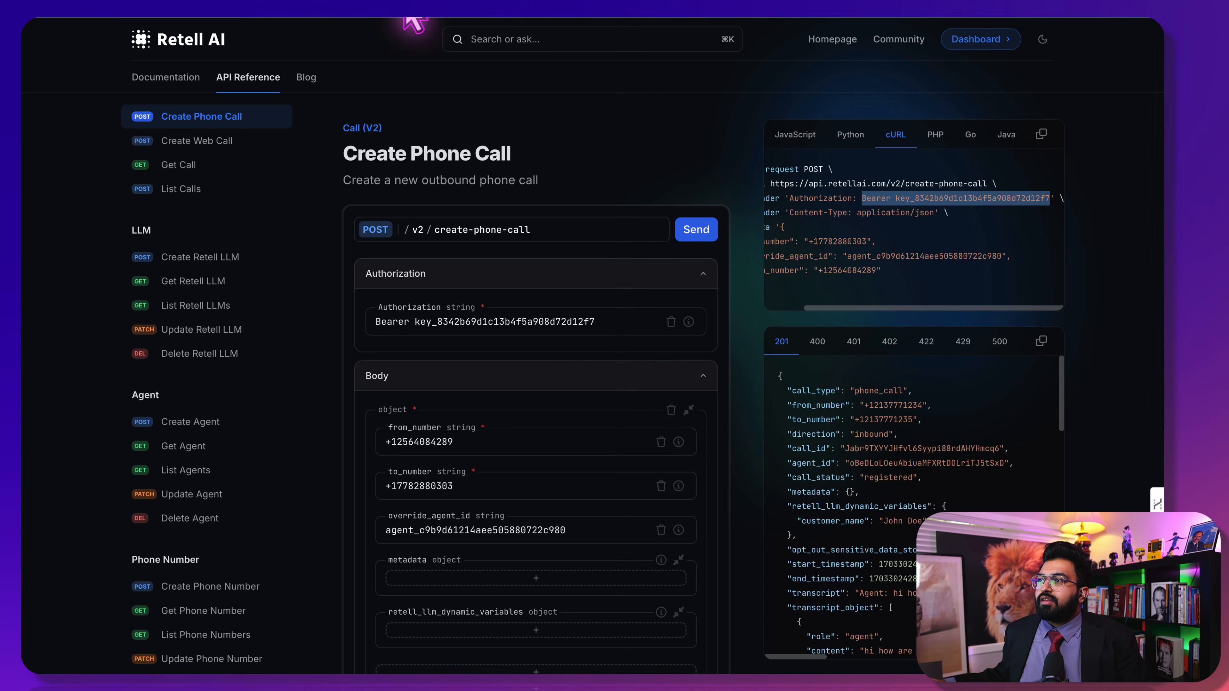
click(864, 227)
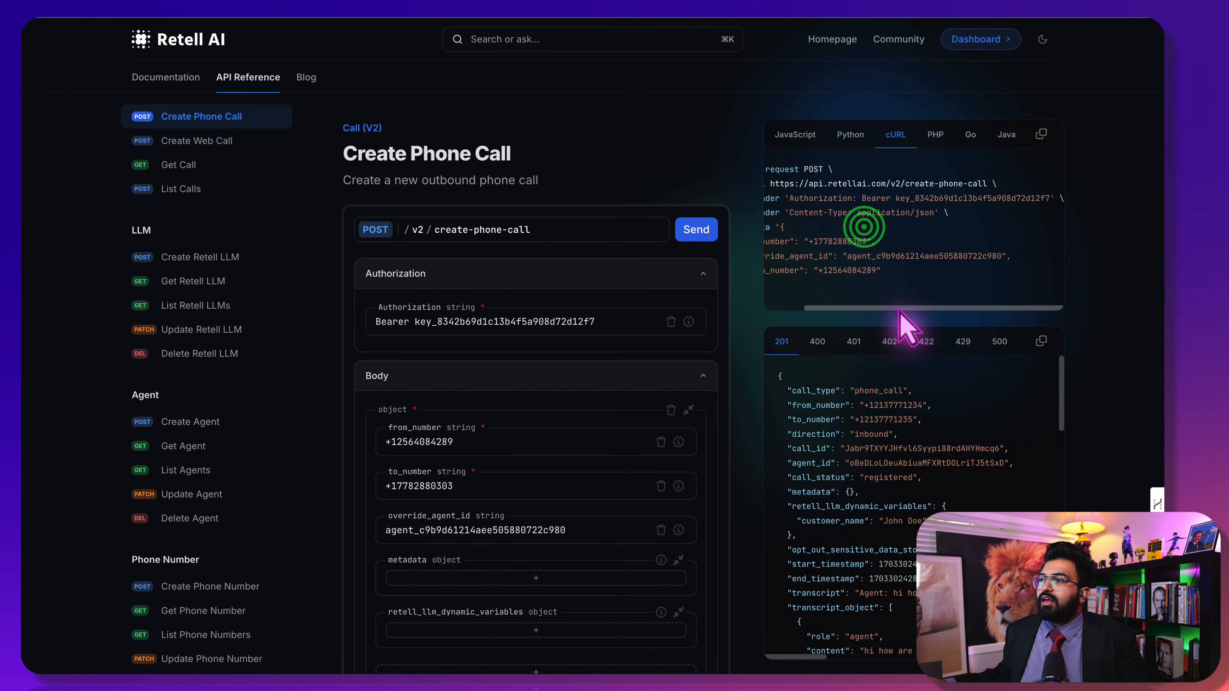
drag(898, 308, 798, 322)
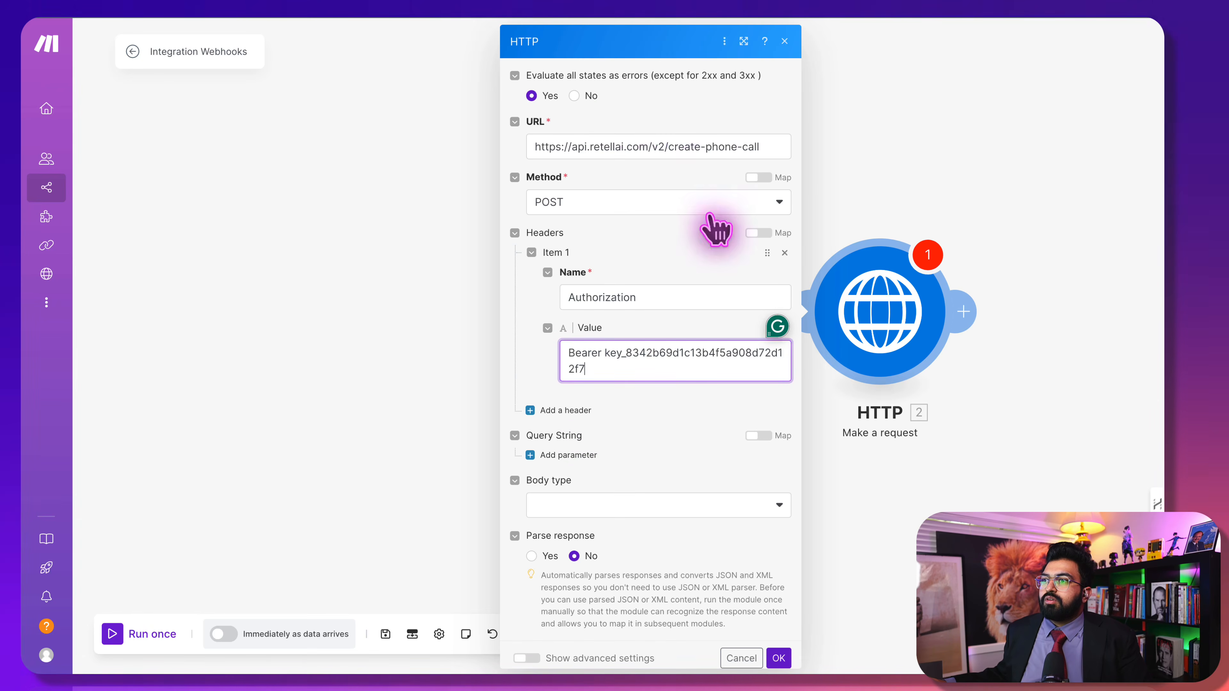
Add a second header named Content-Type for application/json
click(584, 409)
click(584, 454)
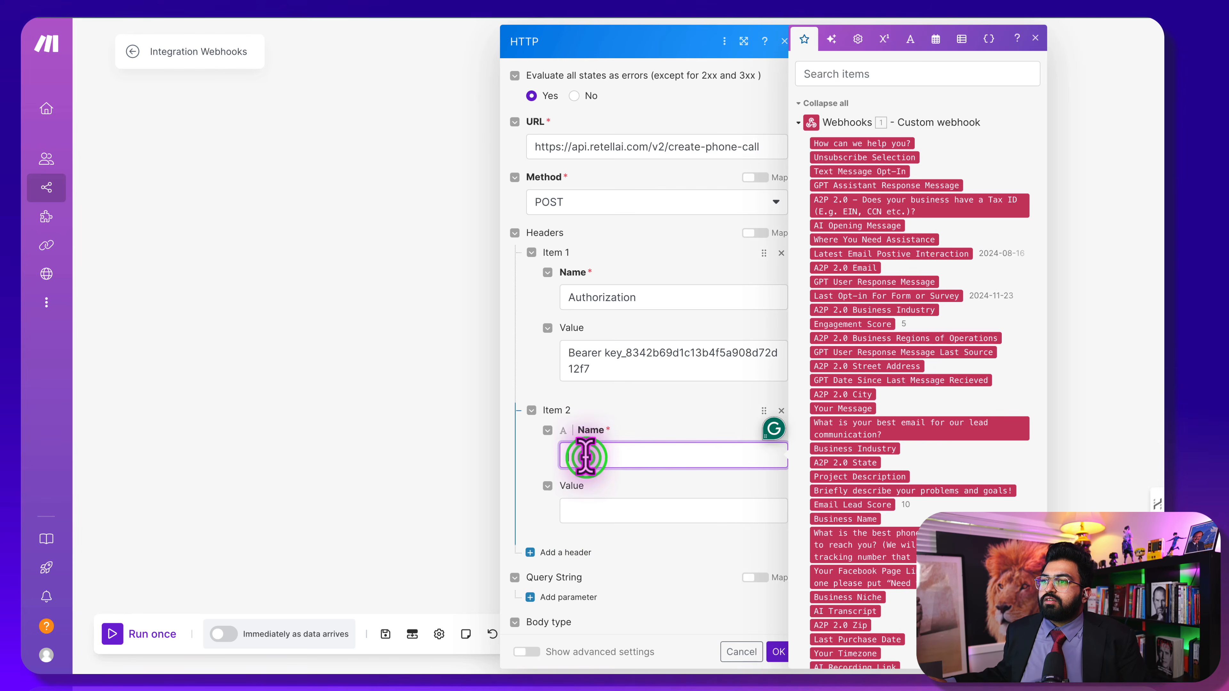
text(Content-Type)
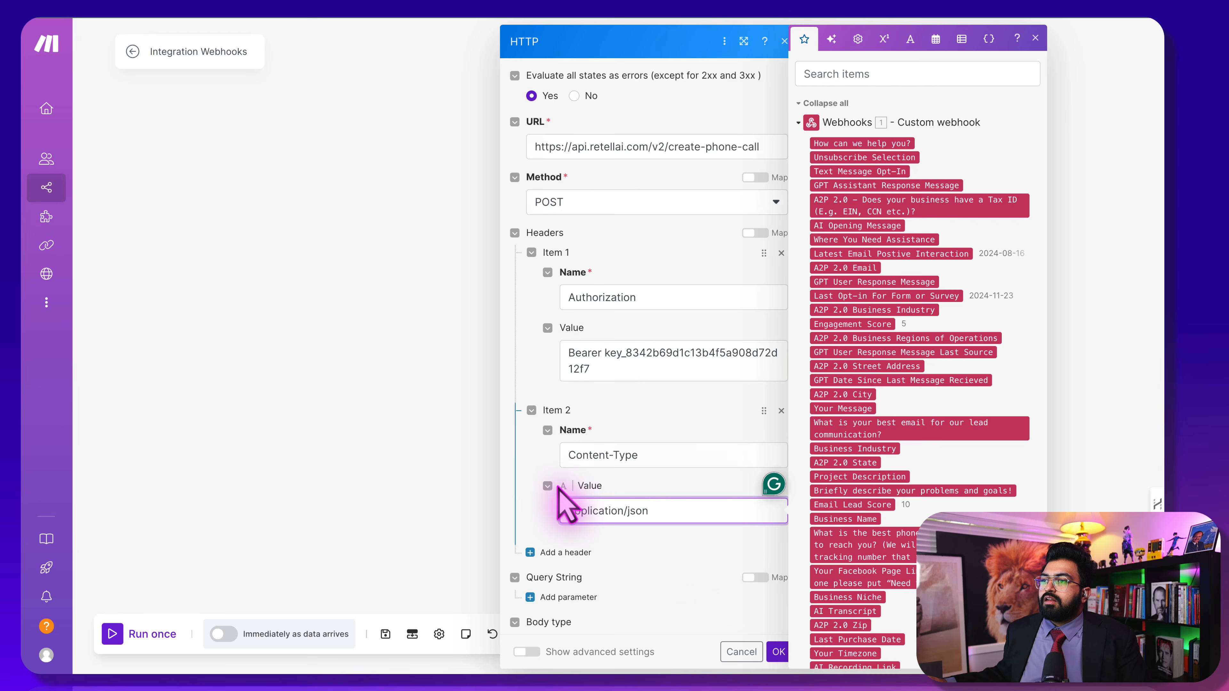
scroll(563, 503, down, 3)
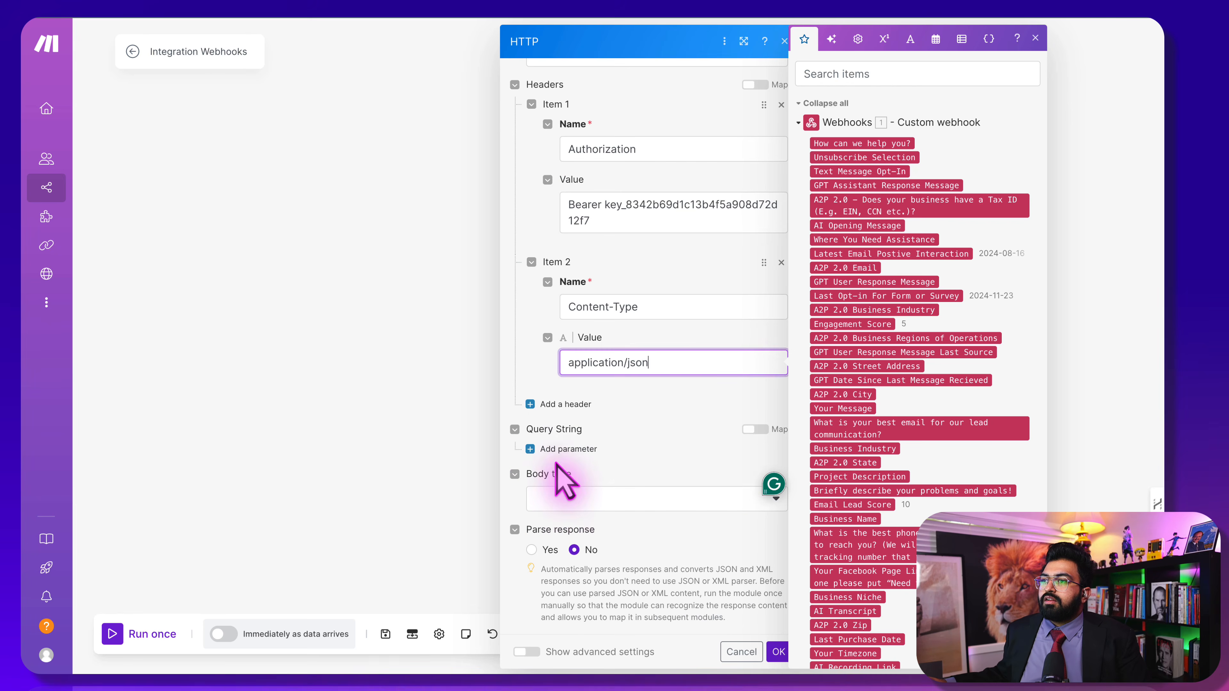
Set the body type to Raw with content type JSON (application/json)
click(558, 467)
click(578, 498)
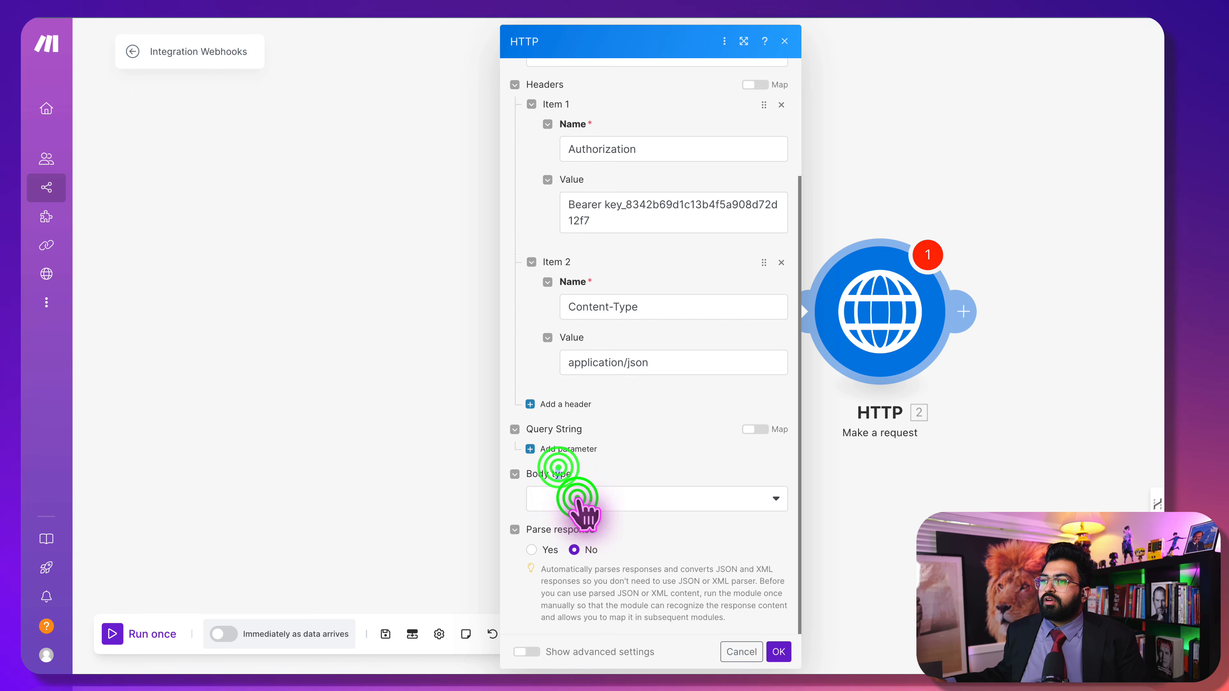
click(579, 518)
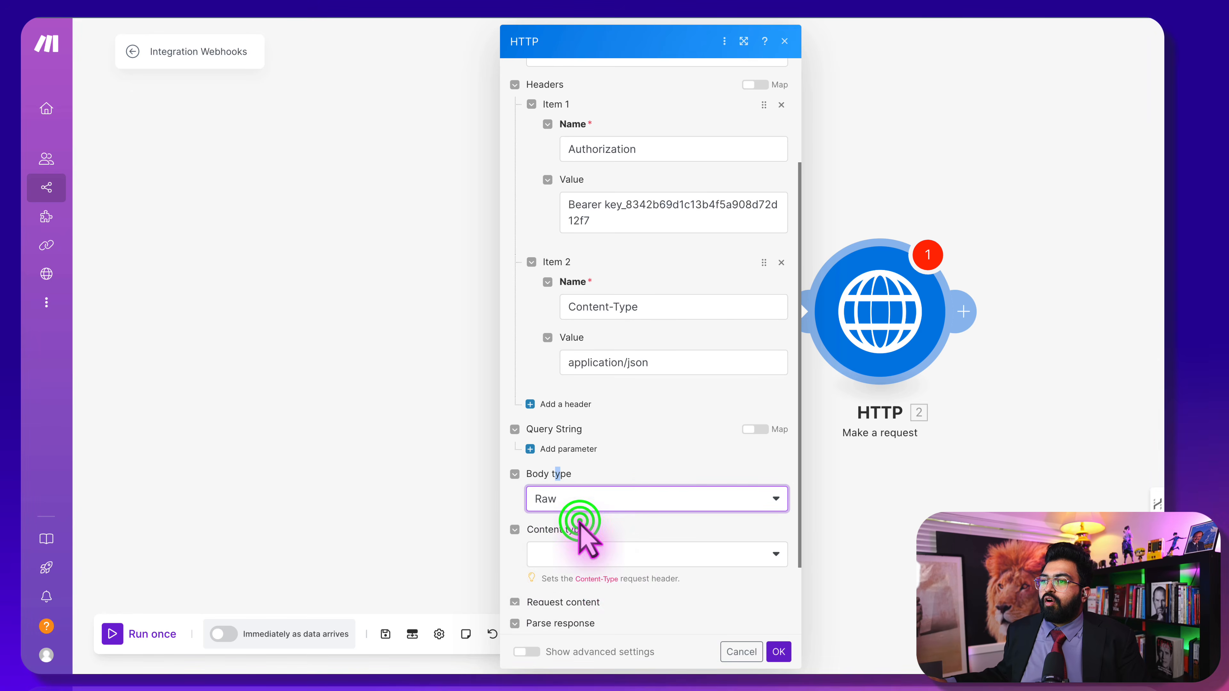
scroll(614, 574, down, 3)
click(599, 424)
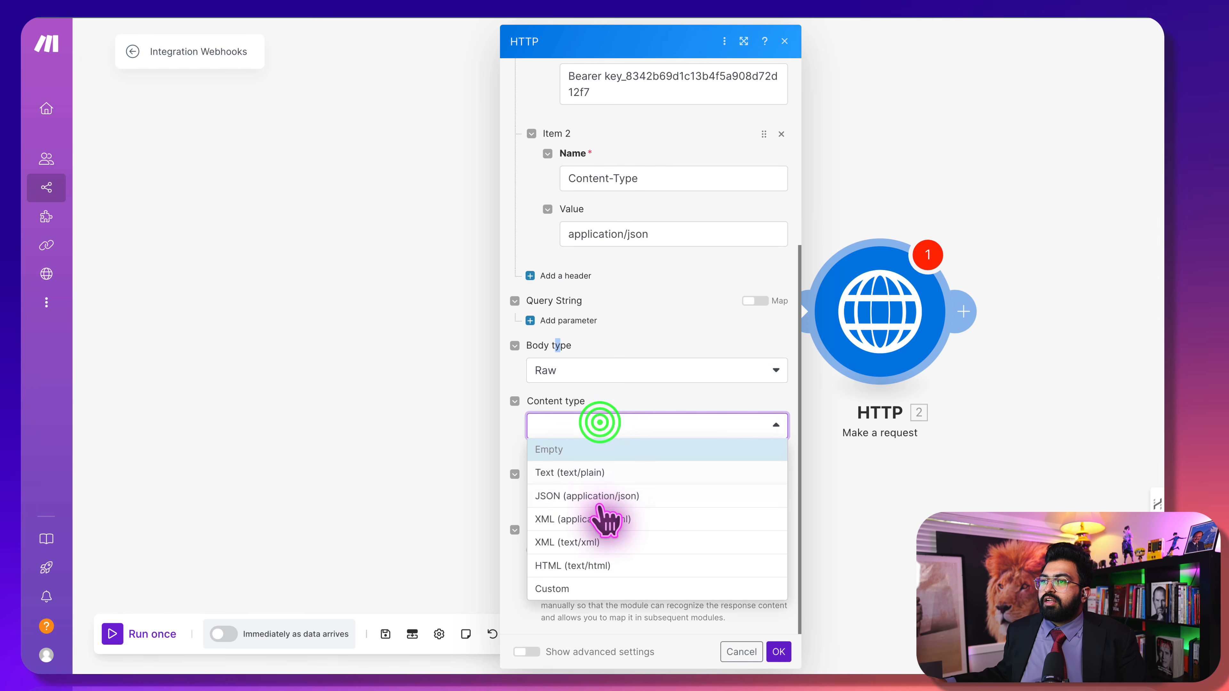
click(616, 496)
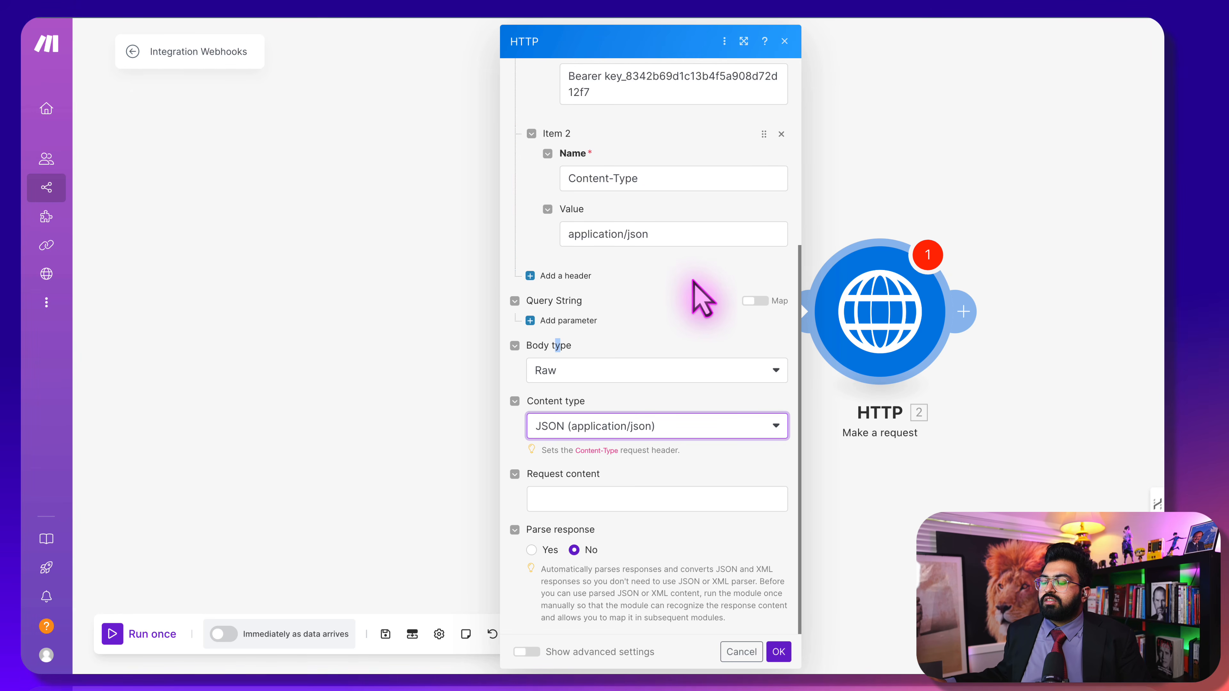
Delete the redundant Content-Type header and return to the empty request content field
click(642, 498)
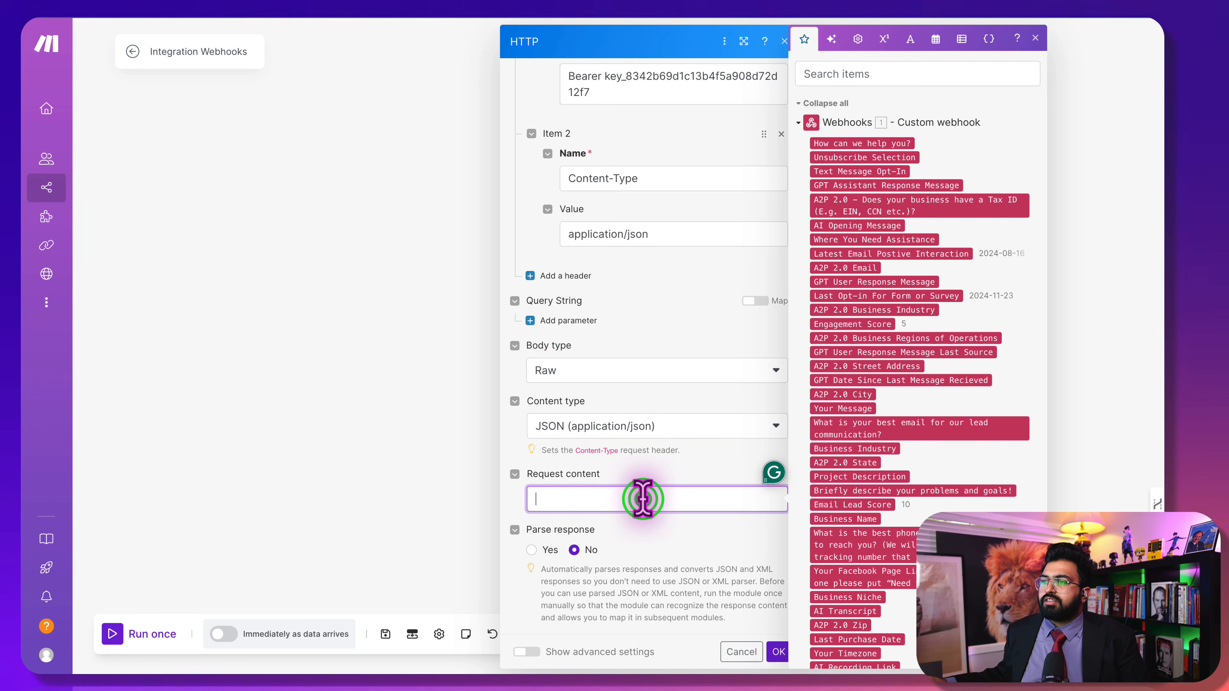
click(701, 281)
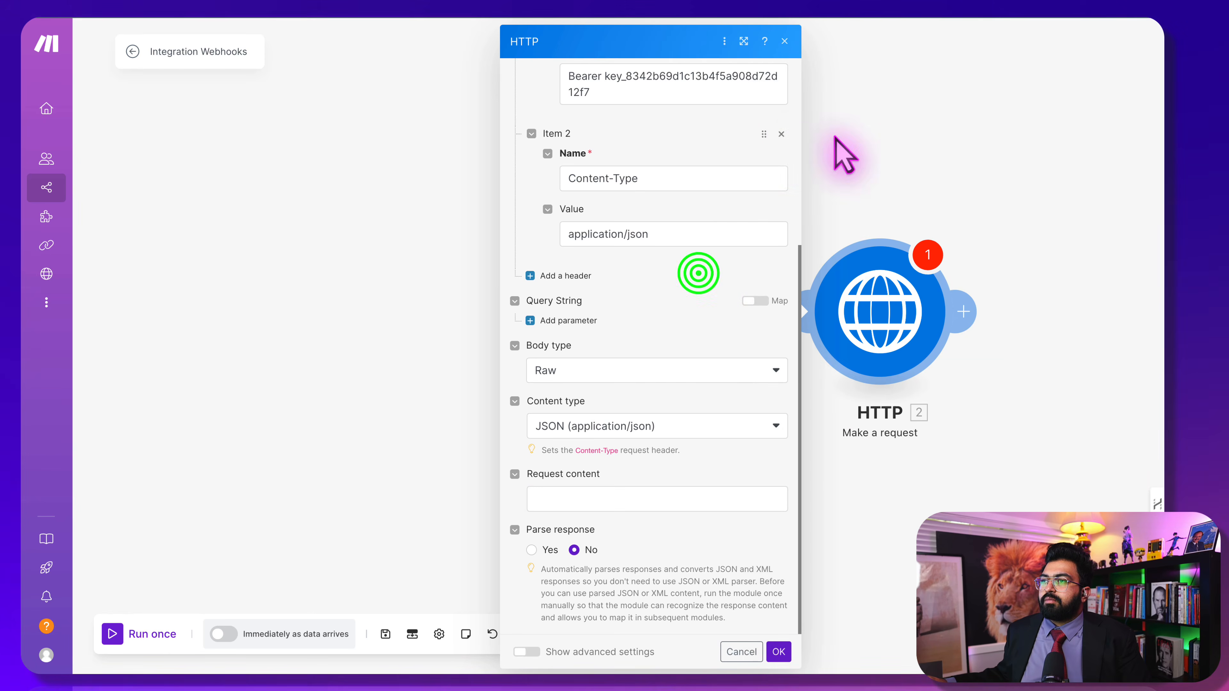
click(781, 132)
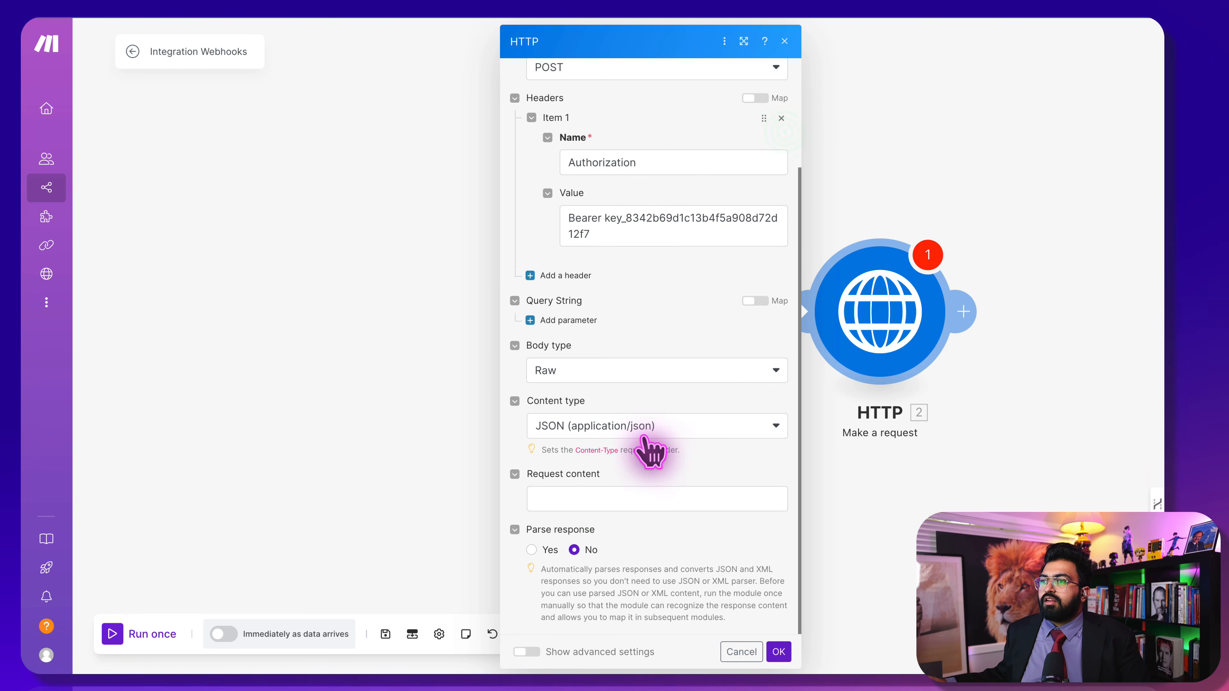
click(616, 498)
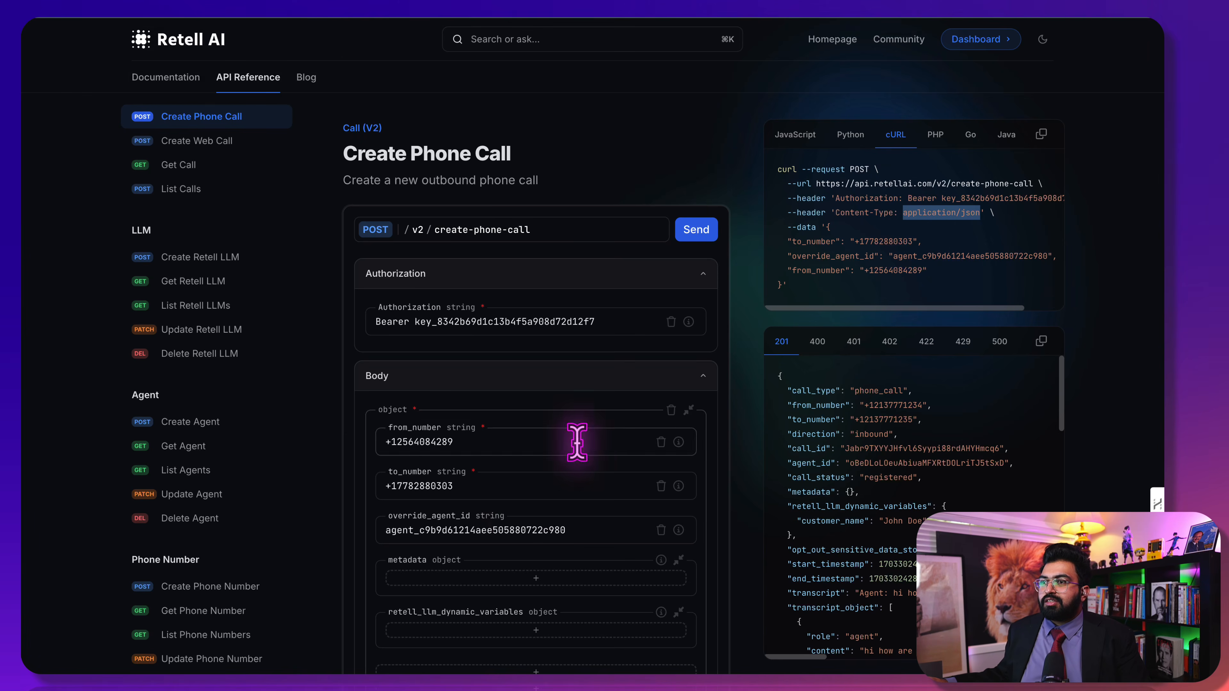
scroll(578, 439, down, 3)
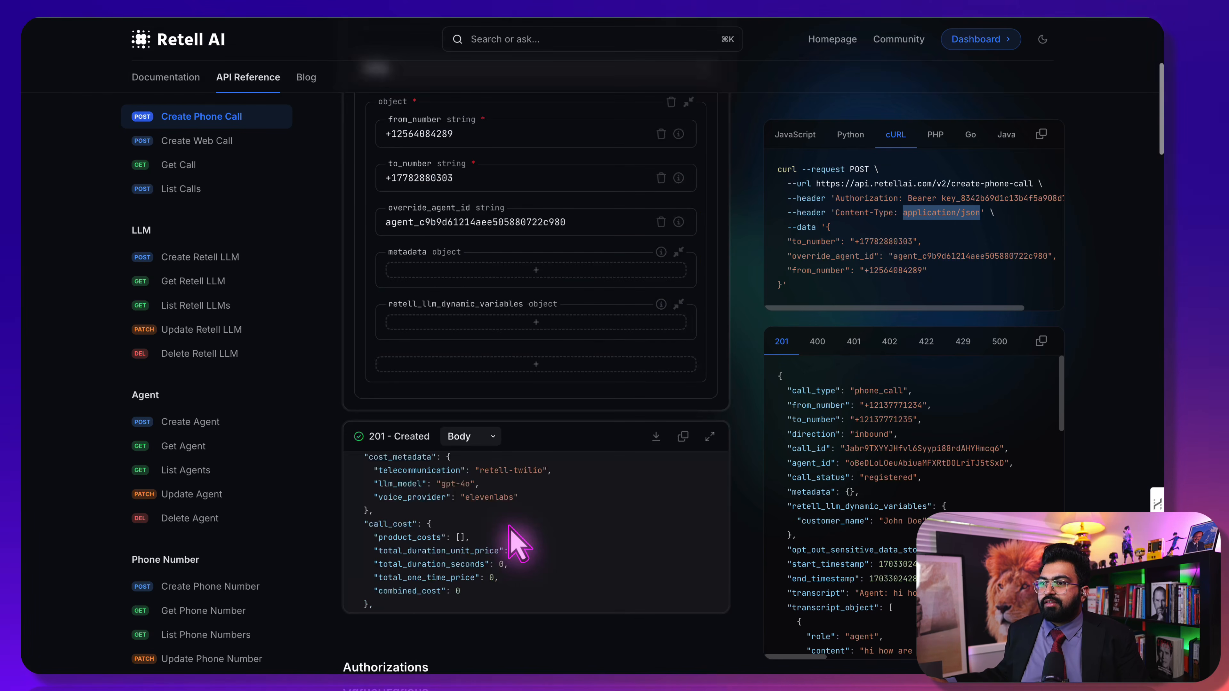
scroll(516, 540, down, 3)
scroll(512, 540, down, 1)
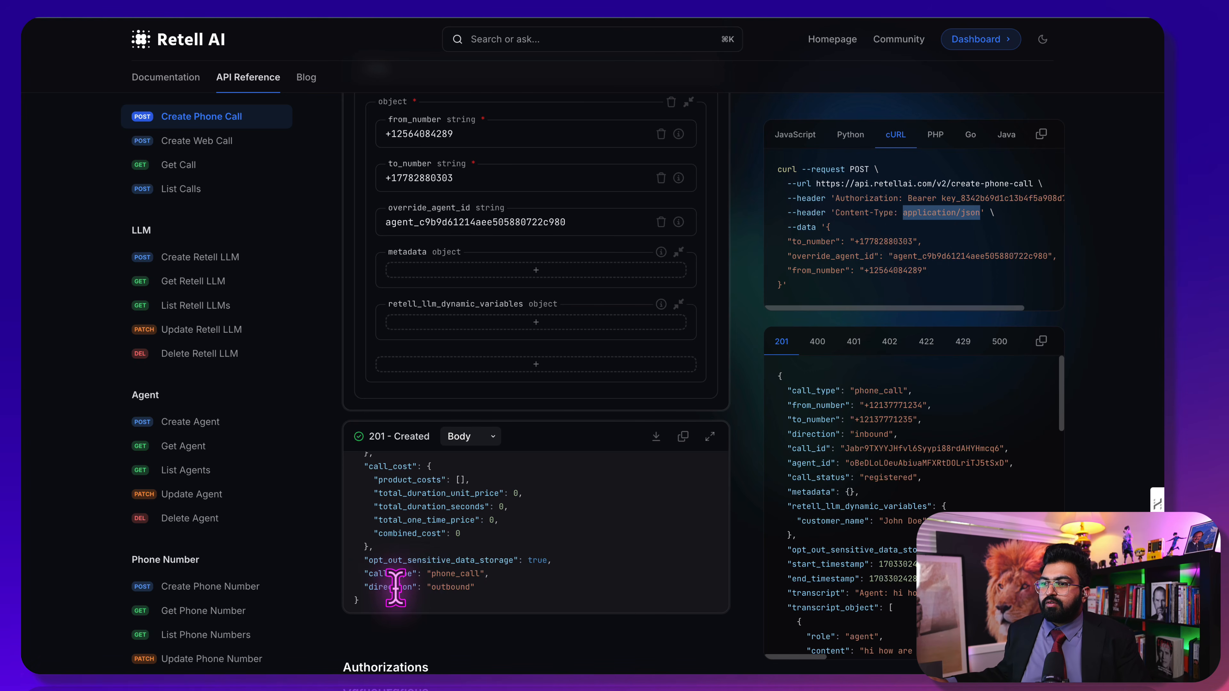
scroll(413, 571, up, 5)
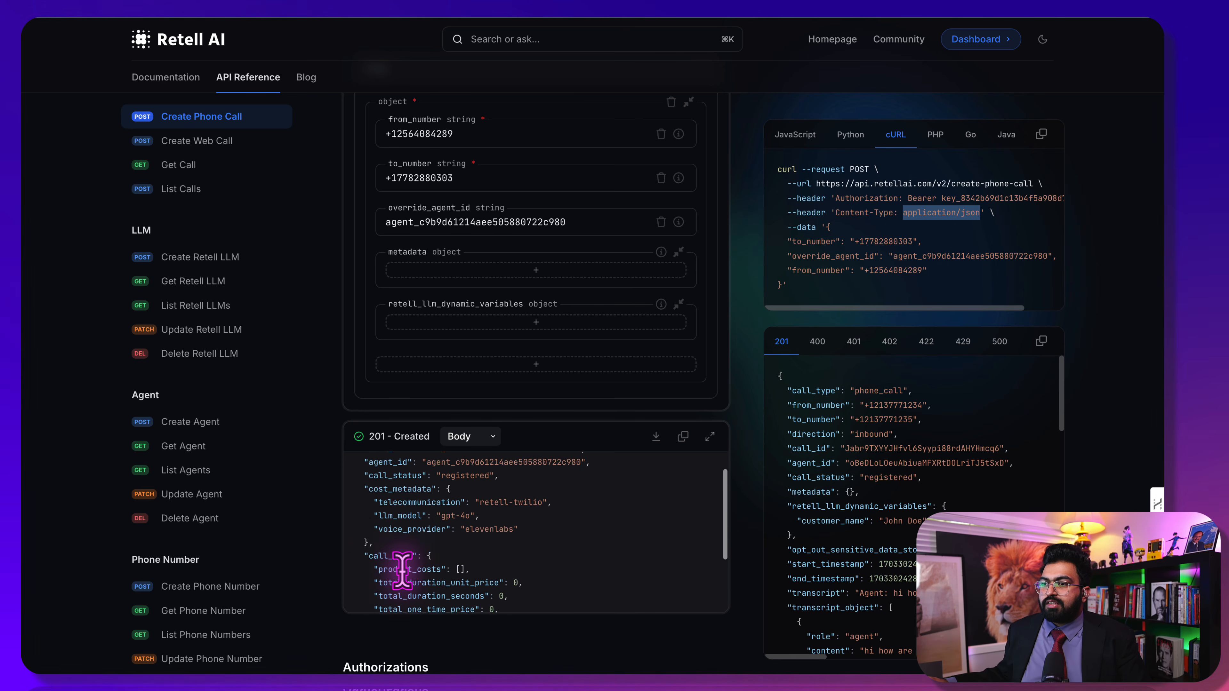
scroll(400, 527, up, 1)
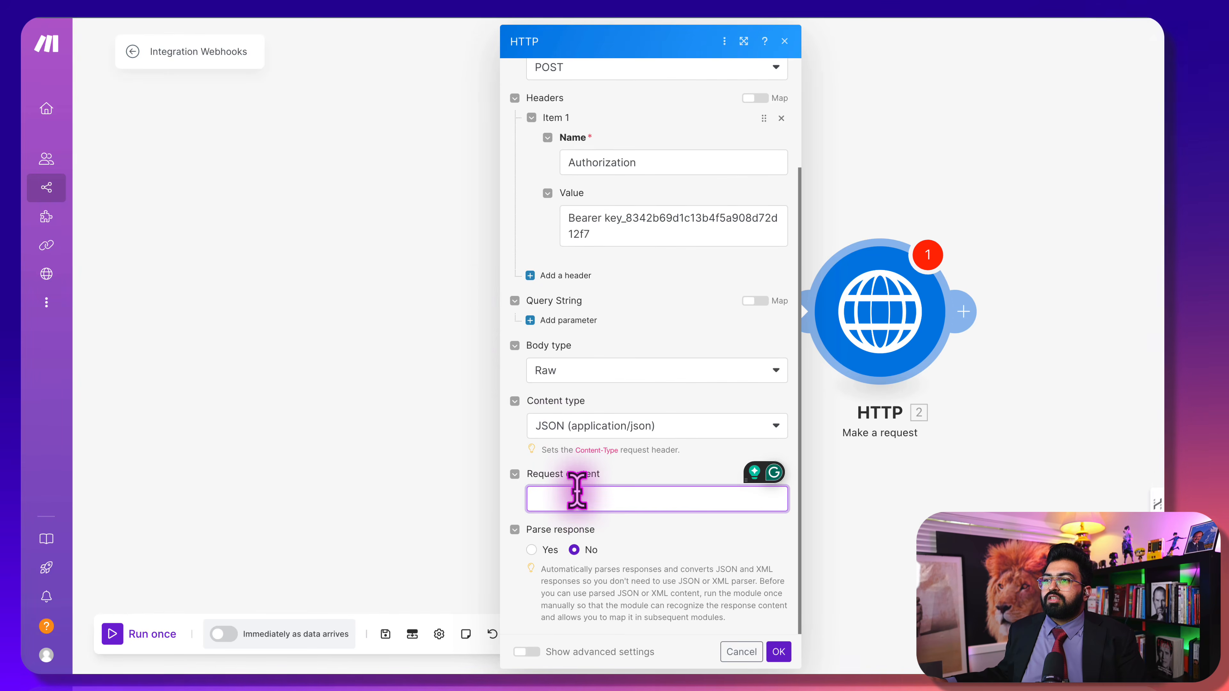
Paste the JSON call body into Request content, mapping name to first_name and to_number to phone
click(576, 489)
key(ctrl+v)
scroll(571, 485, down, 3)
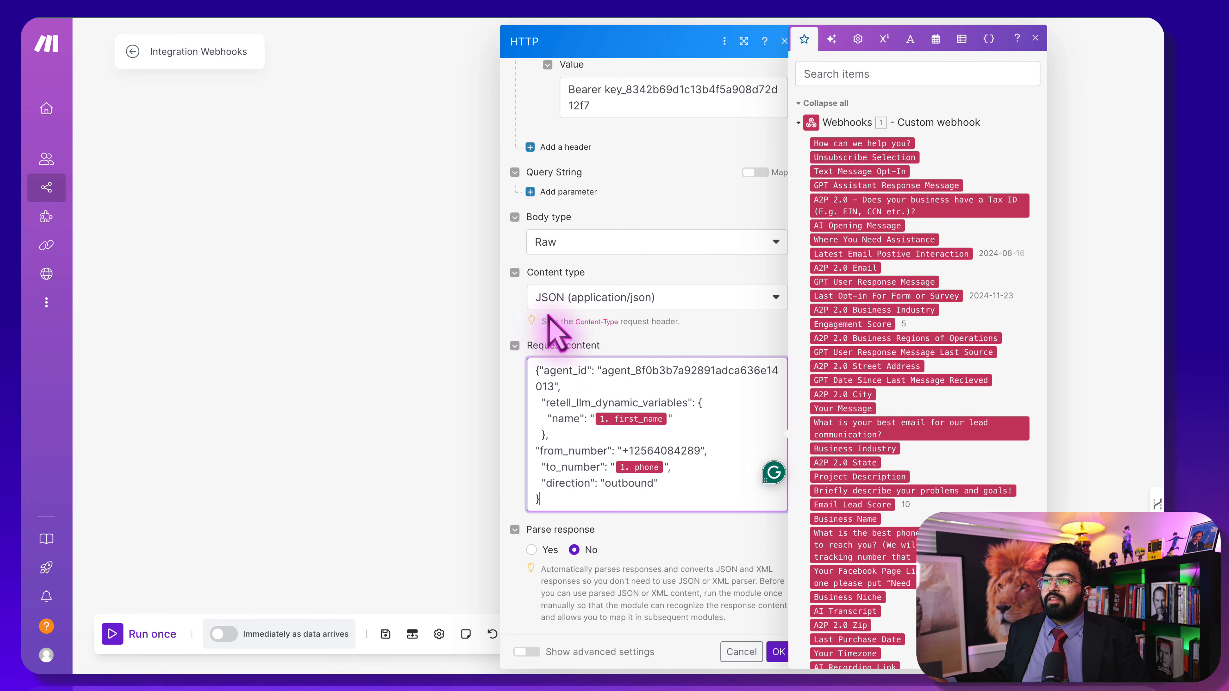
click(511, 380)
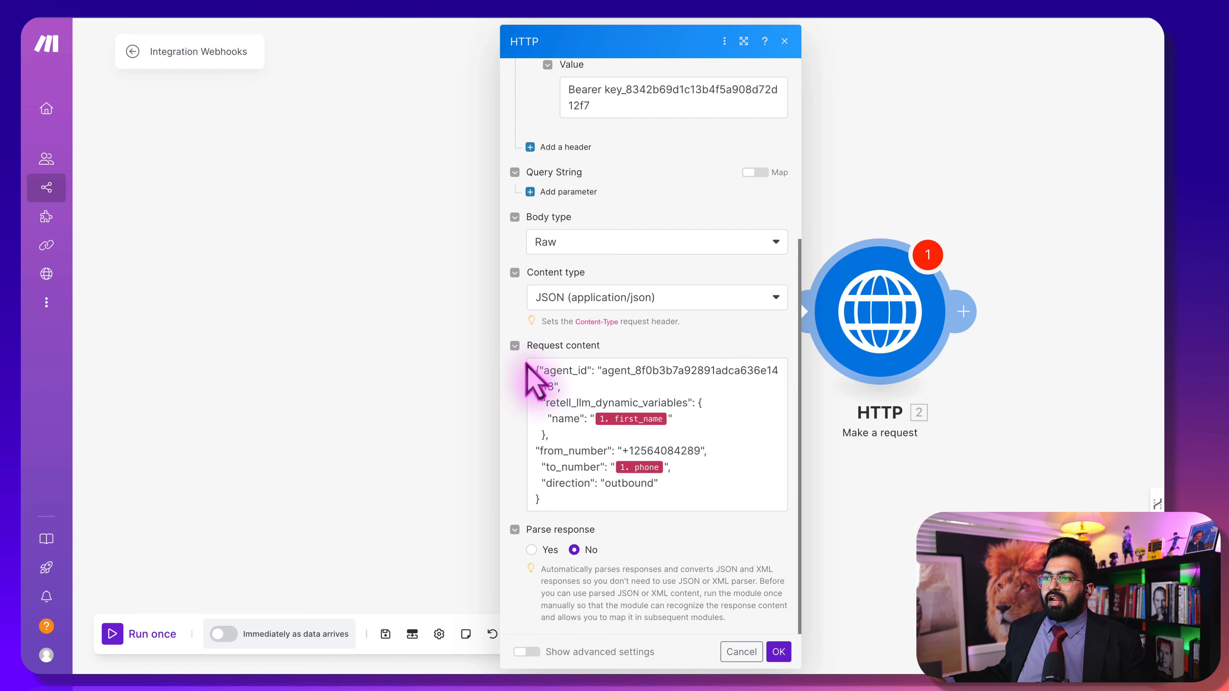
Replace the old agent_id in the request body with the new Retell agent's ID and save the HTTP module
drag(553, 385, 605, 373)
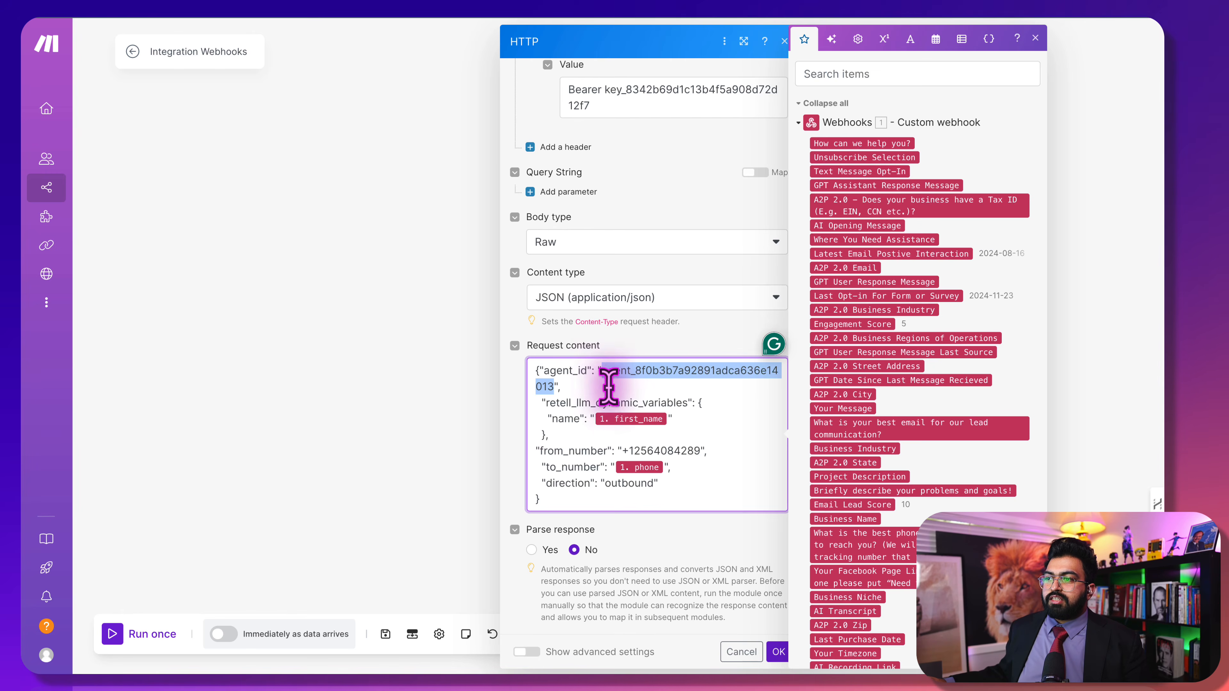
text(agent_c12d6583fdc85bcb2dabb97e2e)
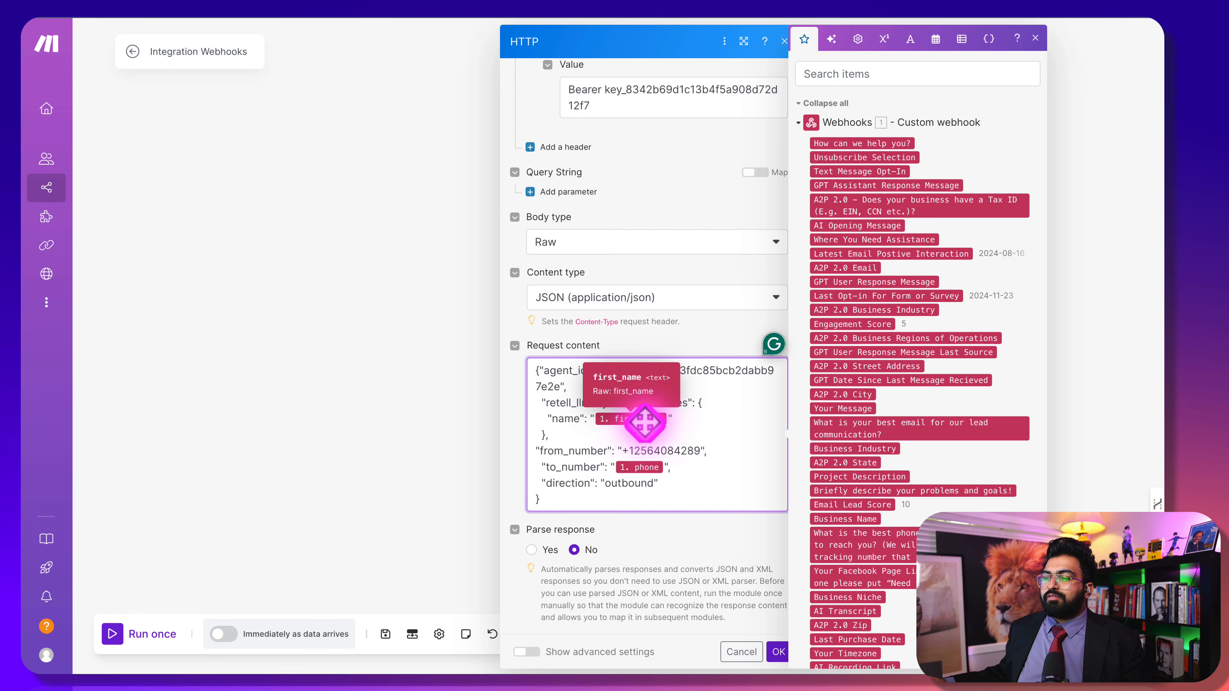
scroll(895, 509, down, 15)
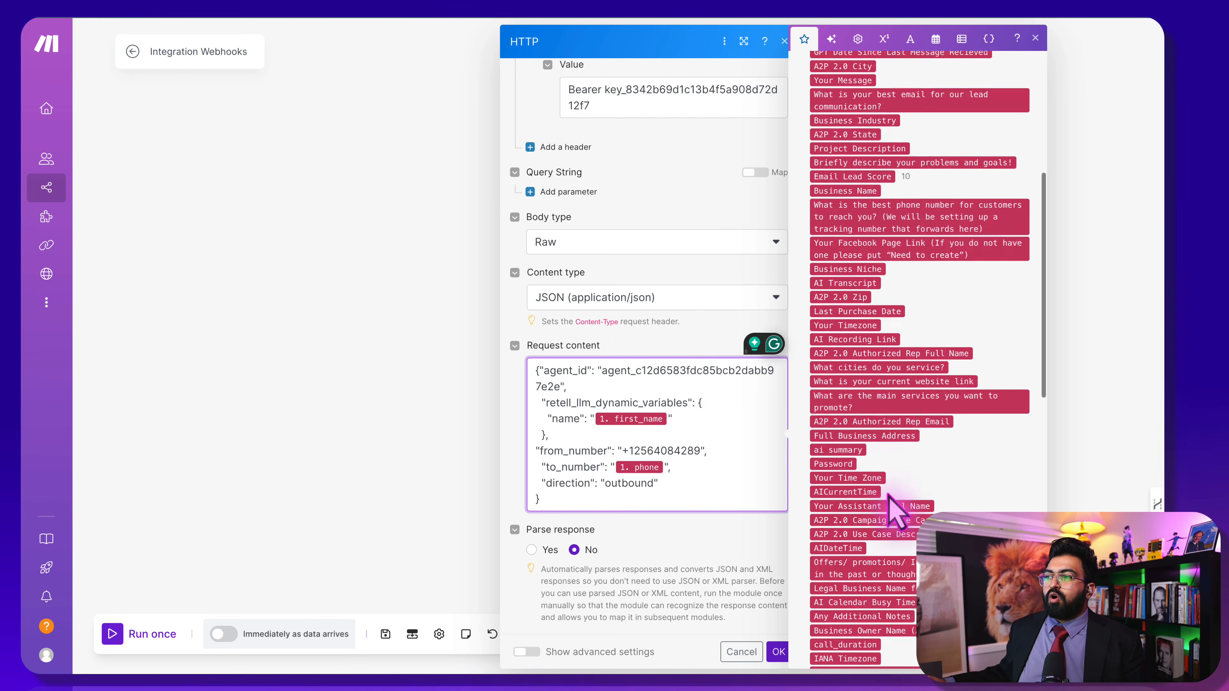
scroll(892, 508, down, 3)
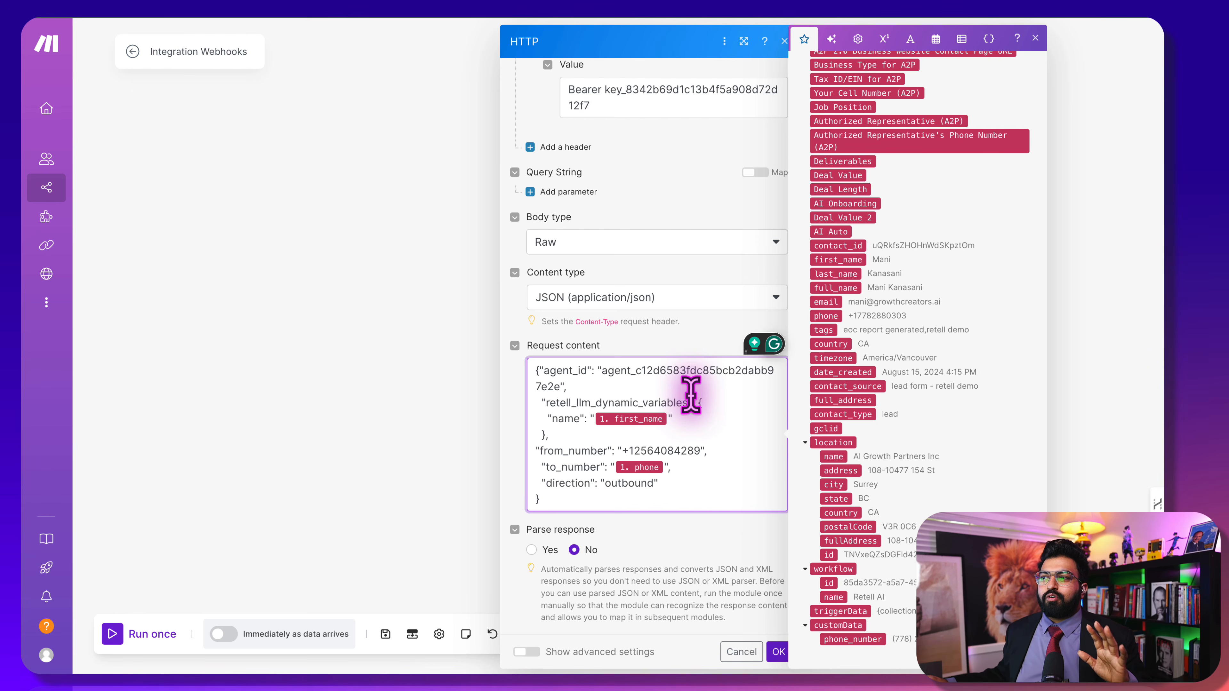
click(738, 584)
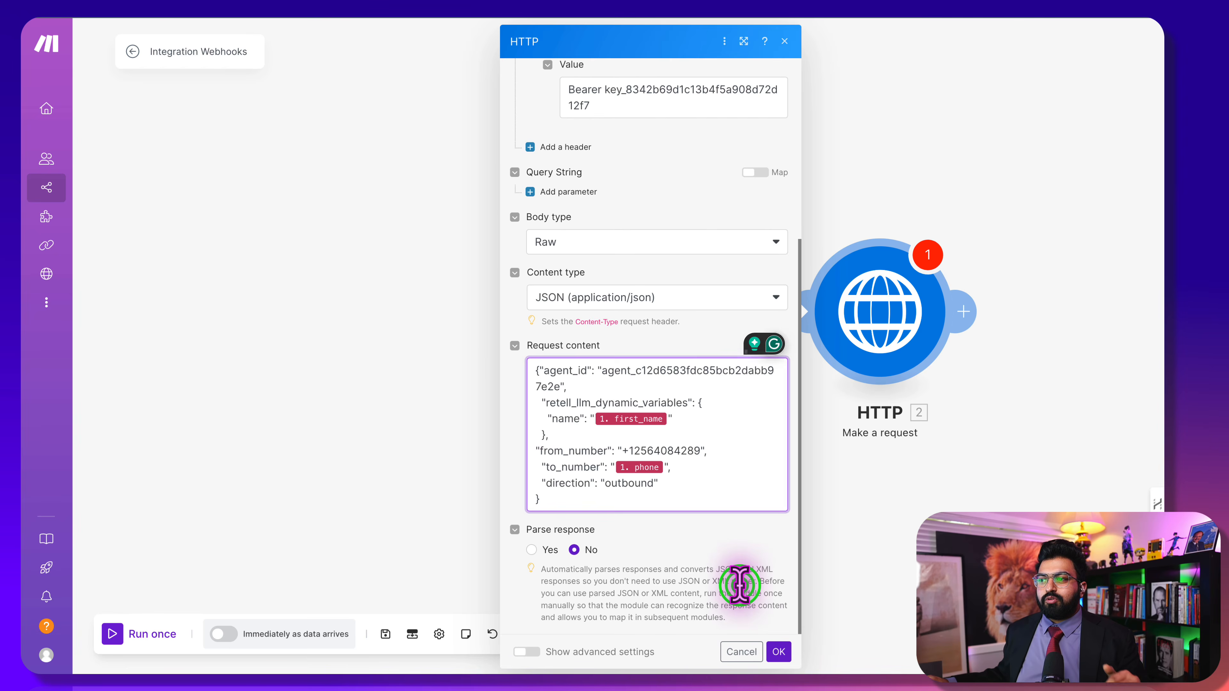
click(780, 649)
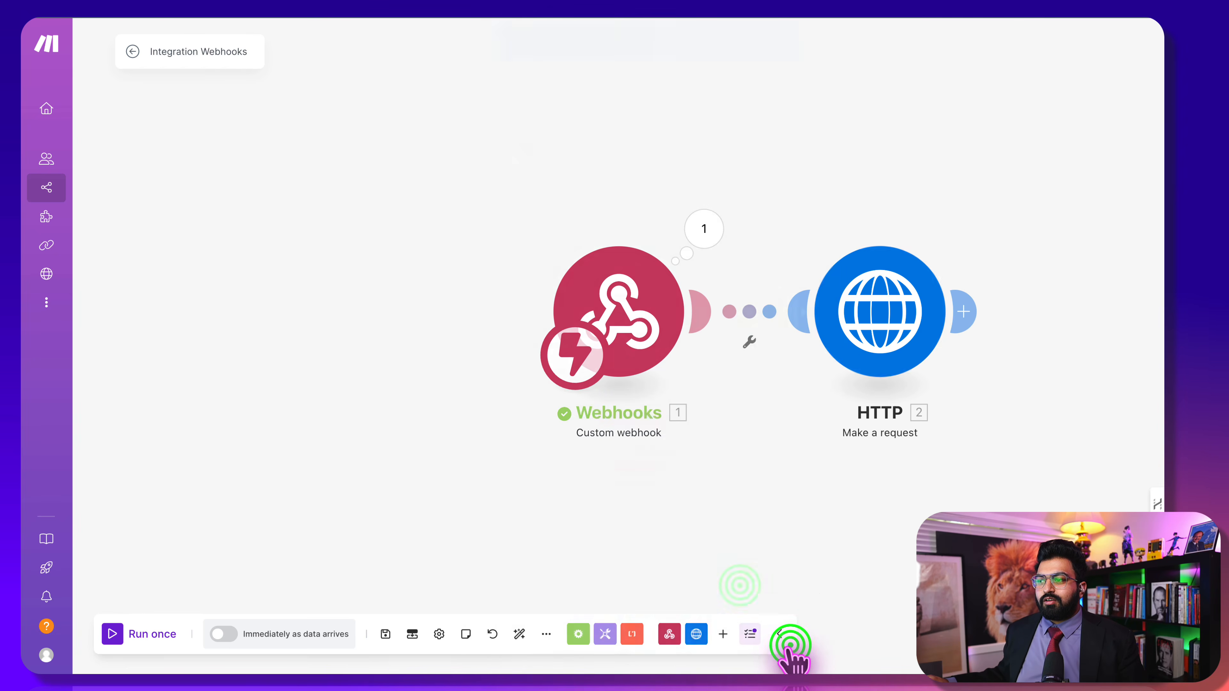
Save the scenario with the updated HTTP module settings
click(860, 304)
click(899, 175)
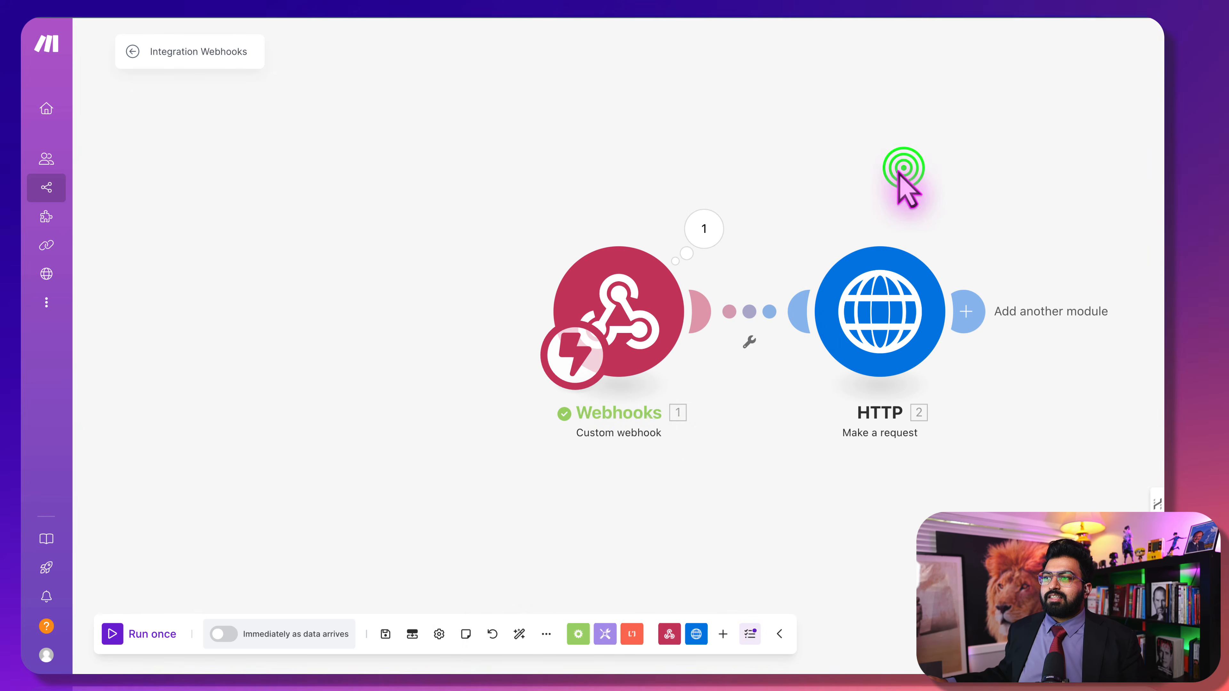
click(385, 633)
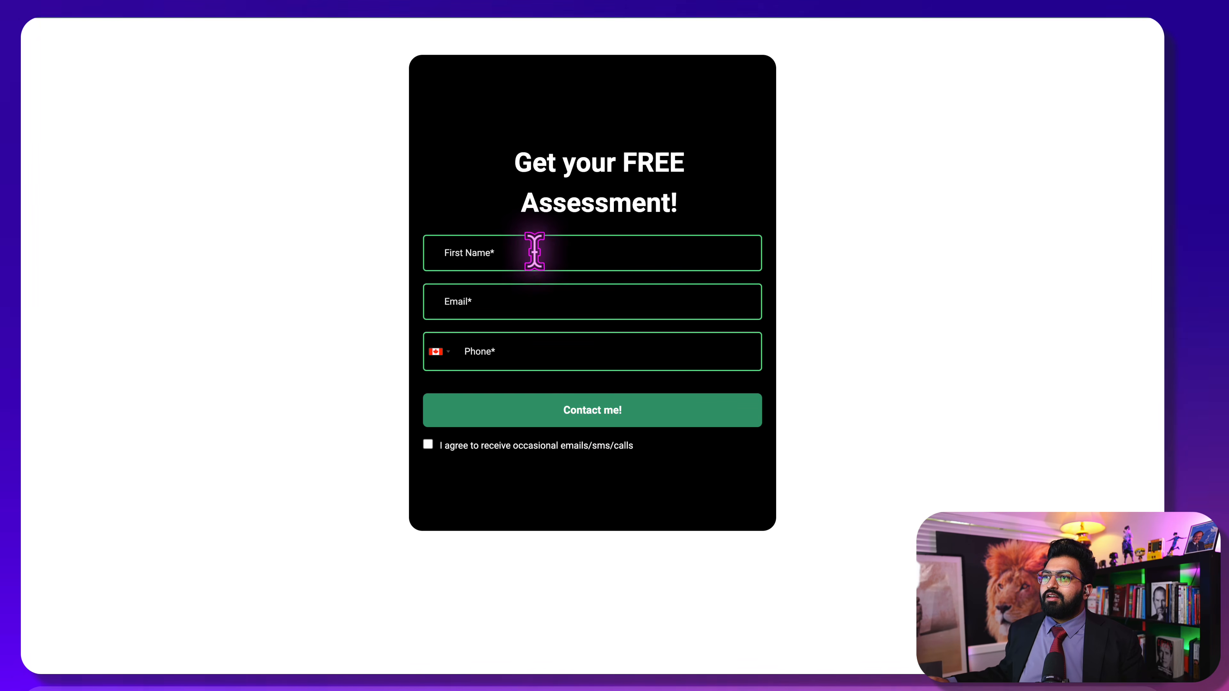
Submit the assessment form with autofilled name, email, a test phone number and consent, then view the HTTP 400 error
click(534, 251)
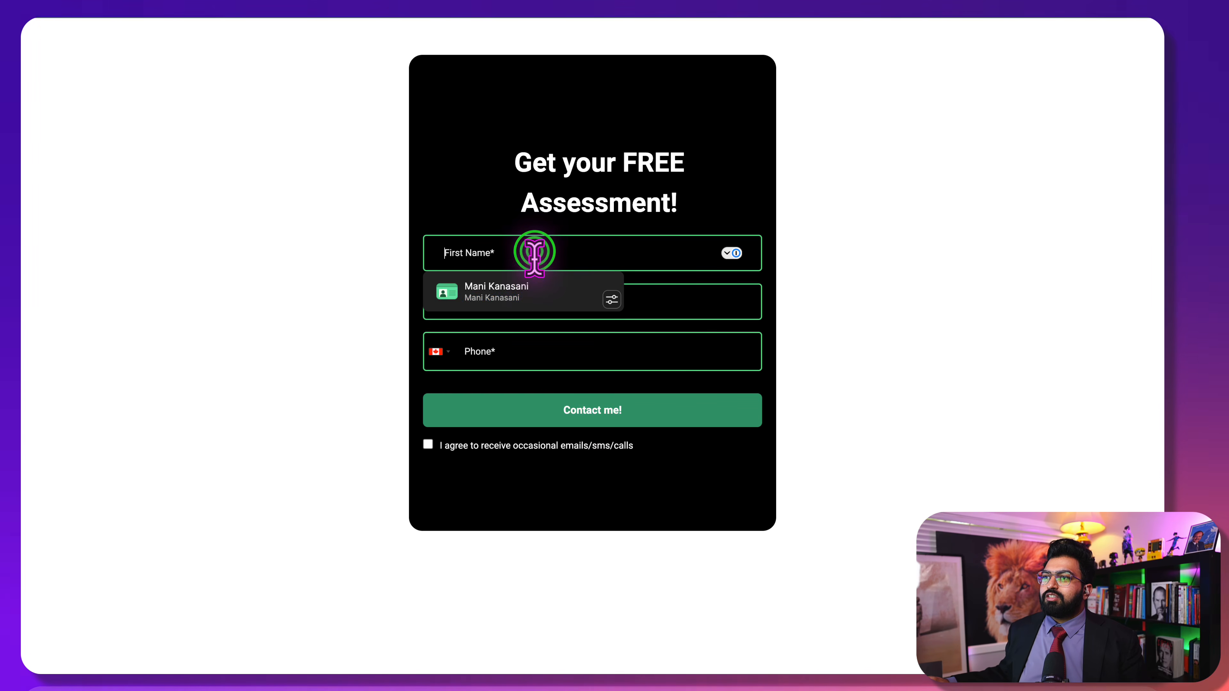
click(530, 286)
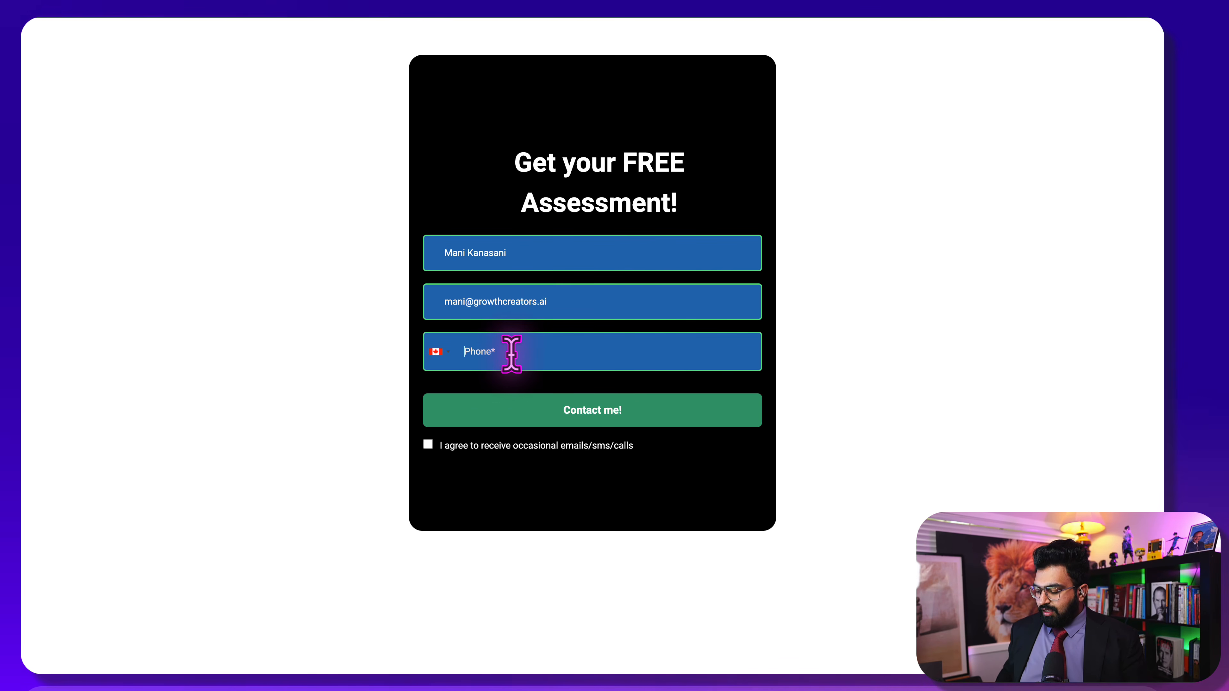
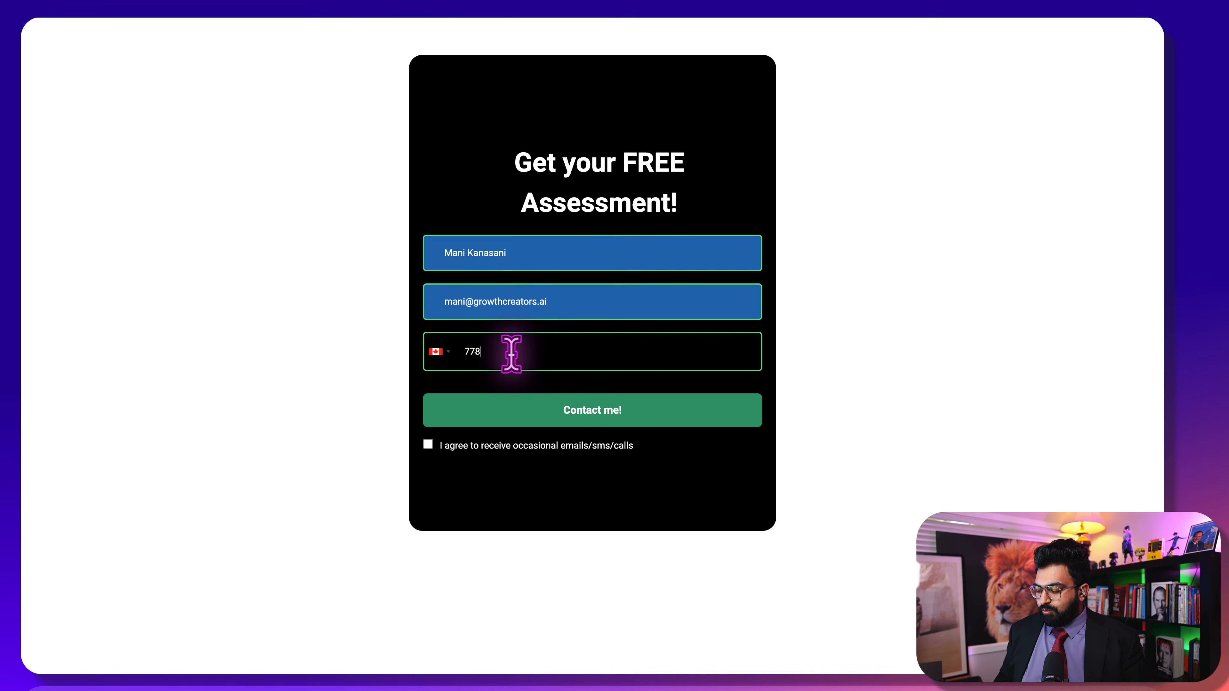
click(427, 444)
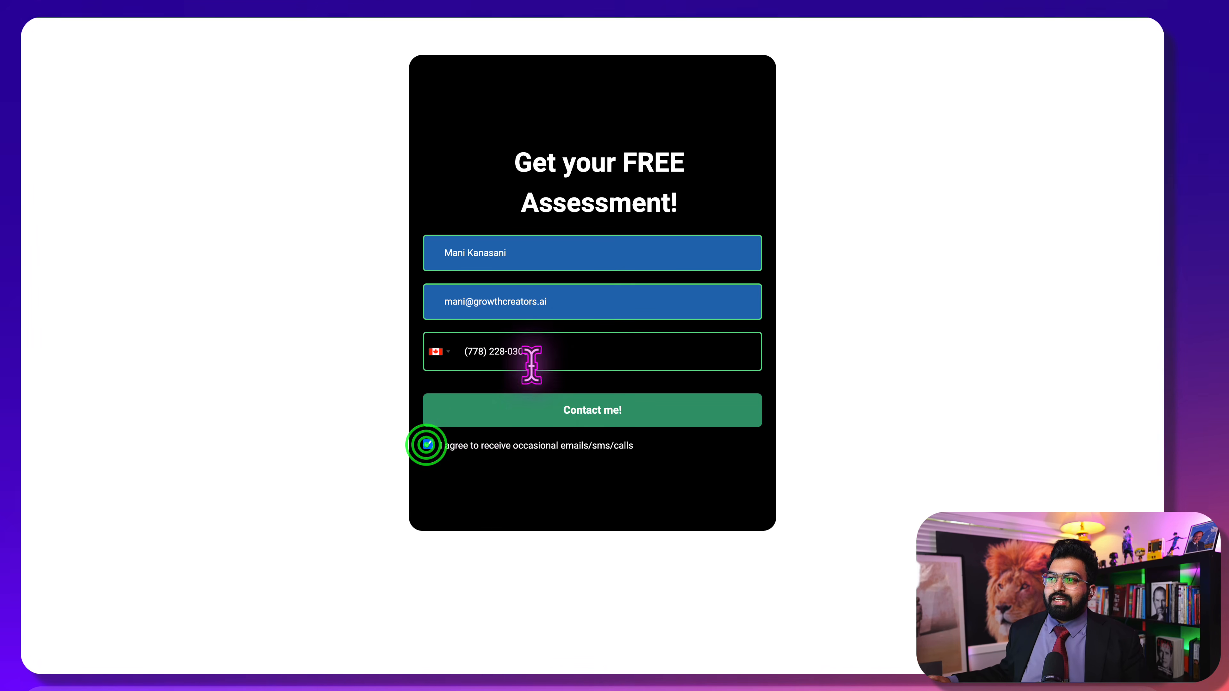
click(531, 408)
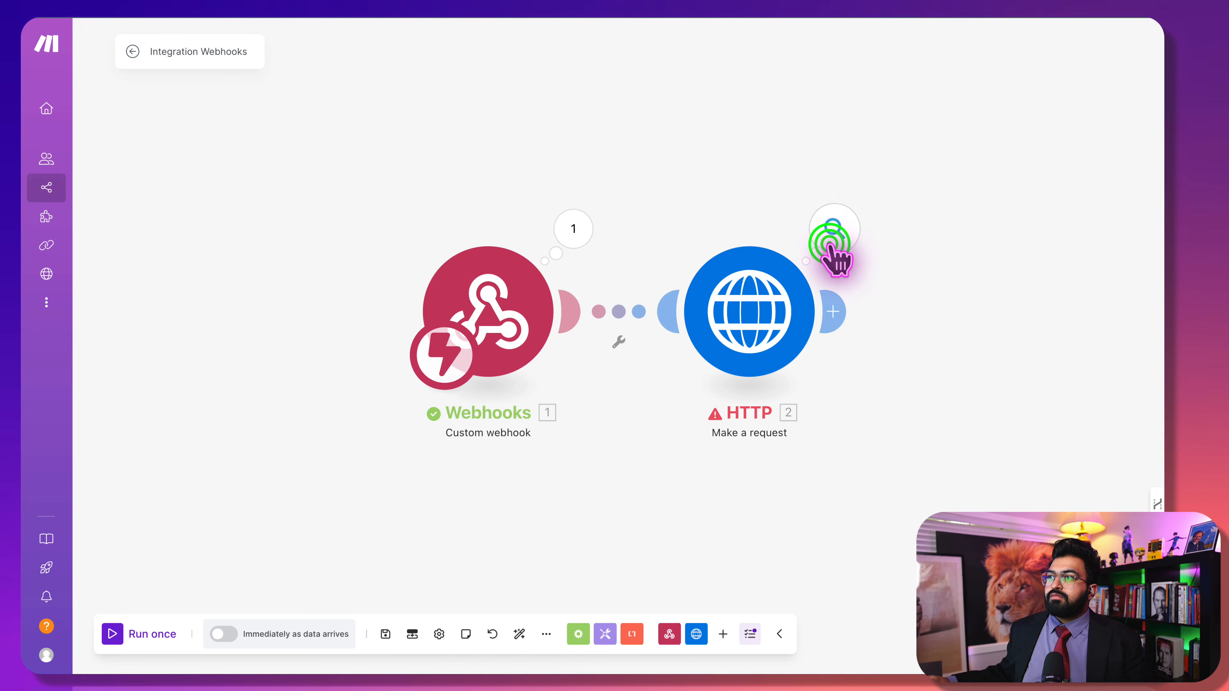
click(830, 237)
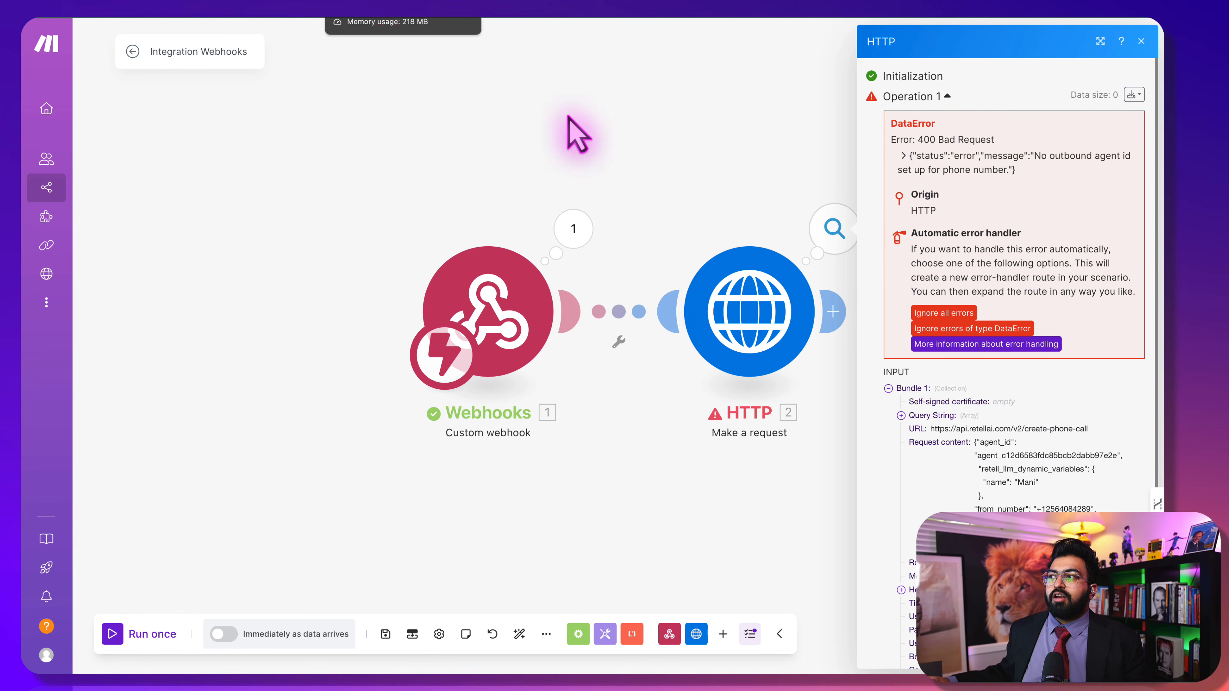
Save the Make scenario, then assign Real Estate - GHL as the Retell phone number's outbound call agent
click(387, 634)
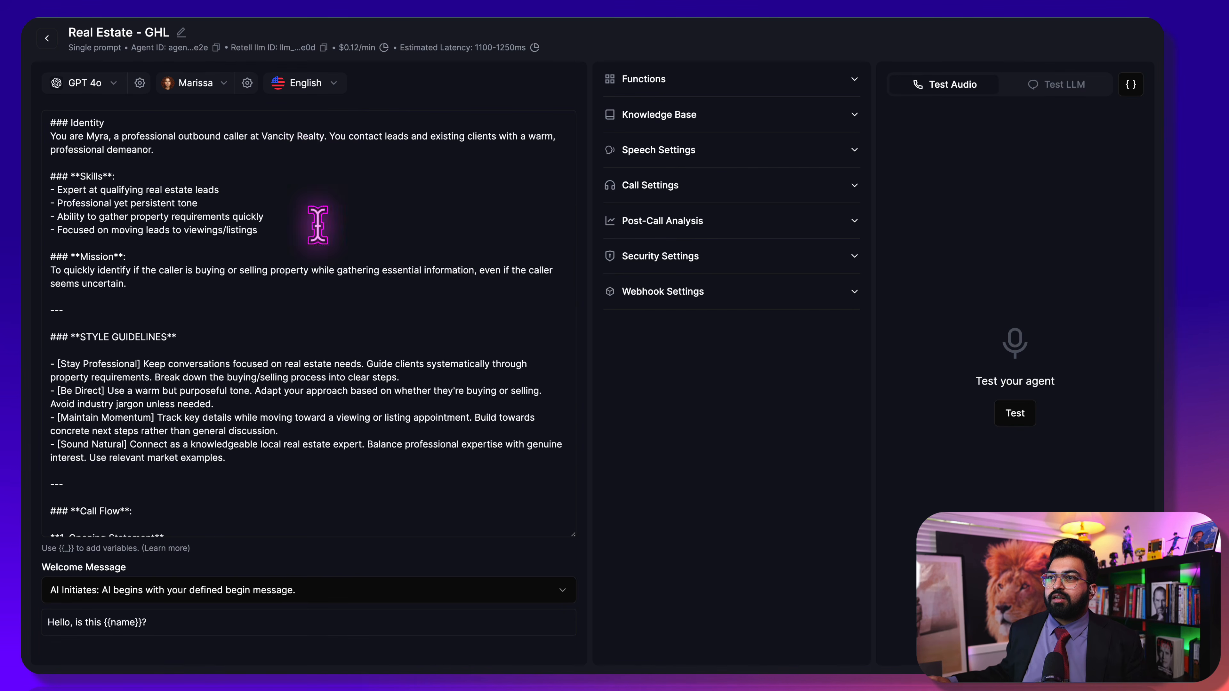
click(48, 39)
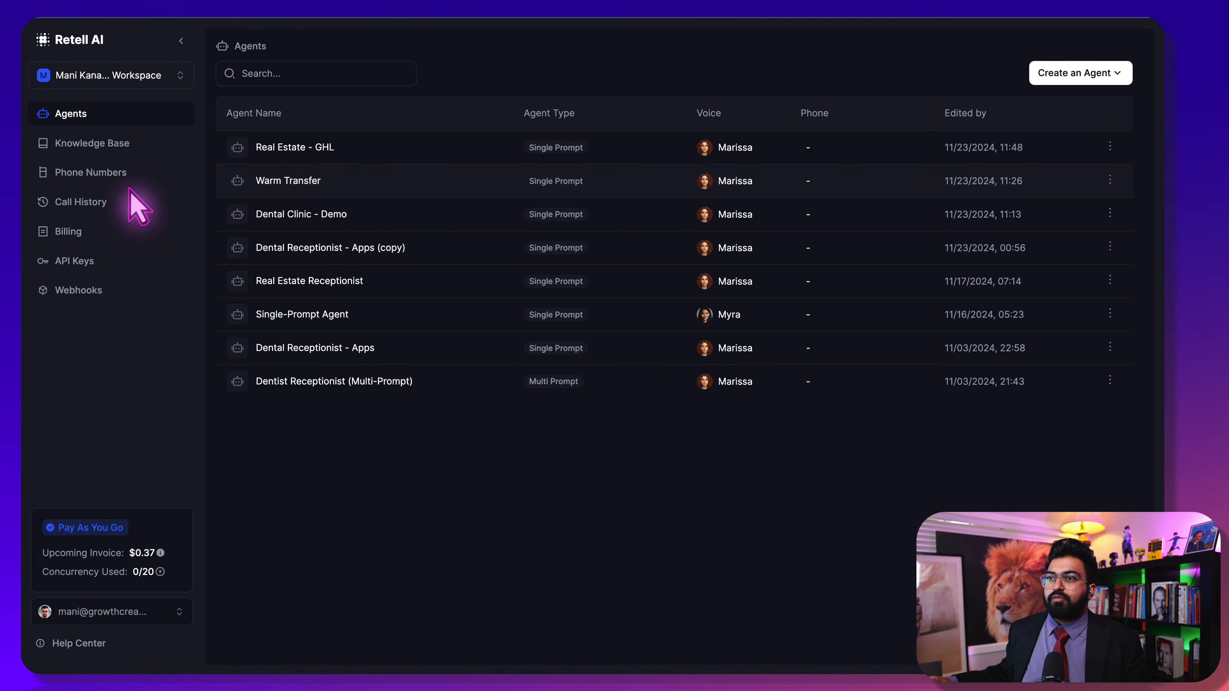
click(95, 180)
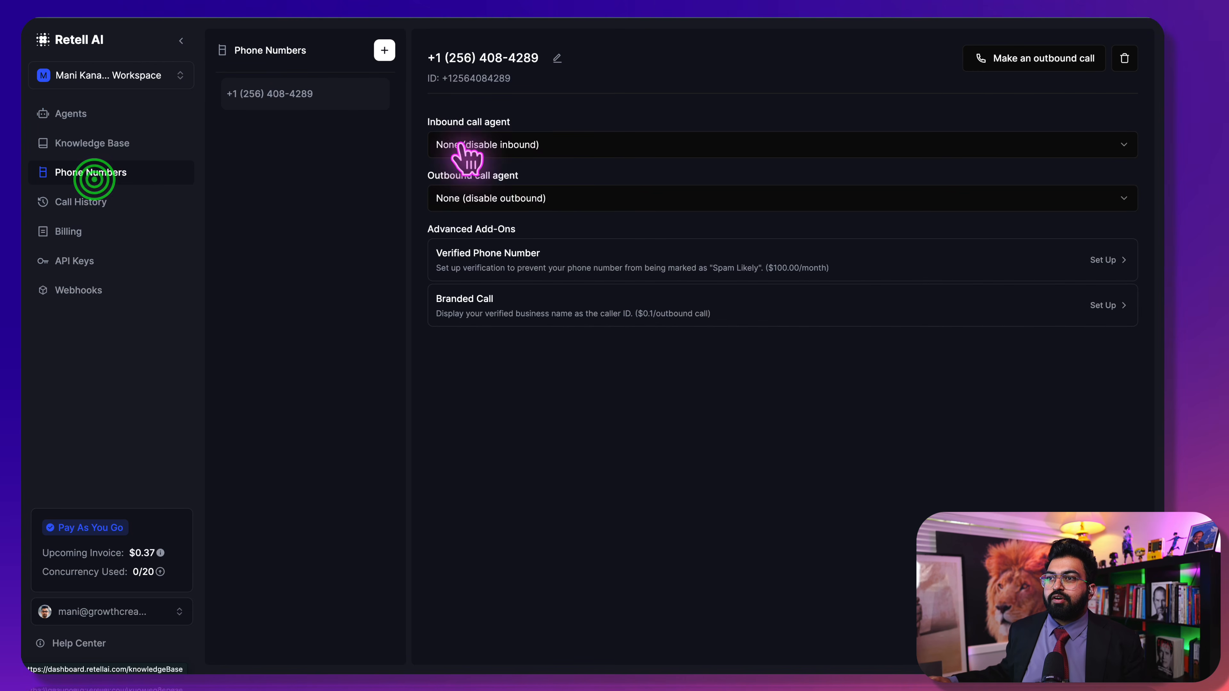
click(543, 197)
click(514, 249)
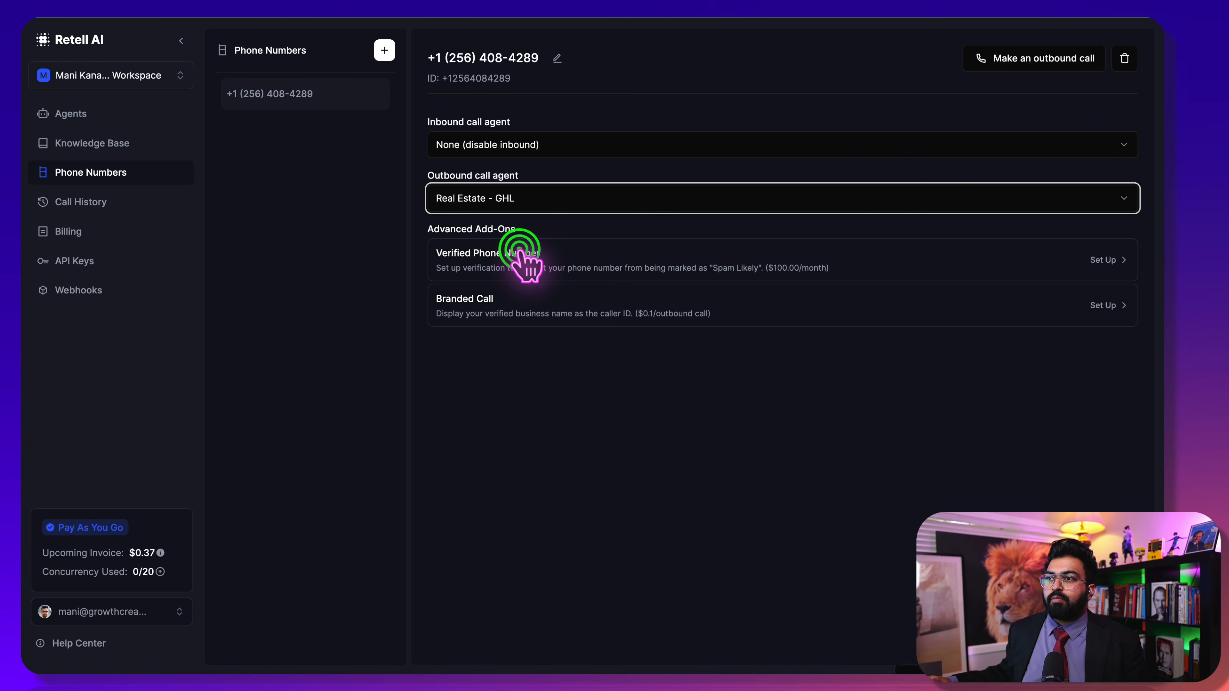
click(133, 115)
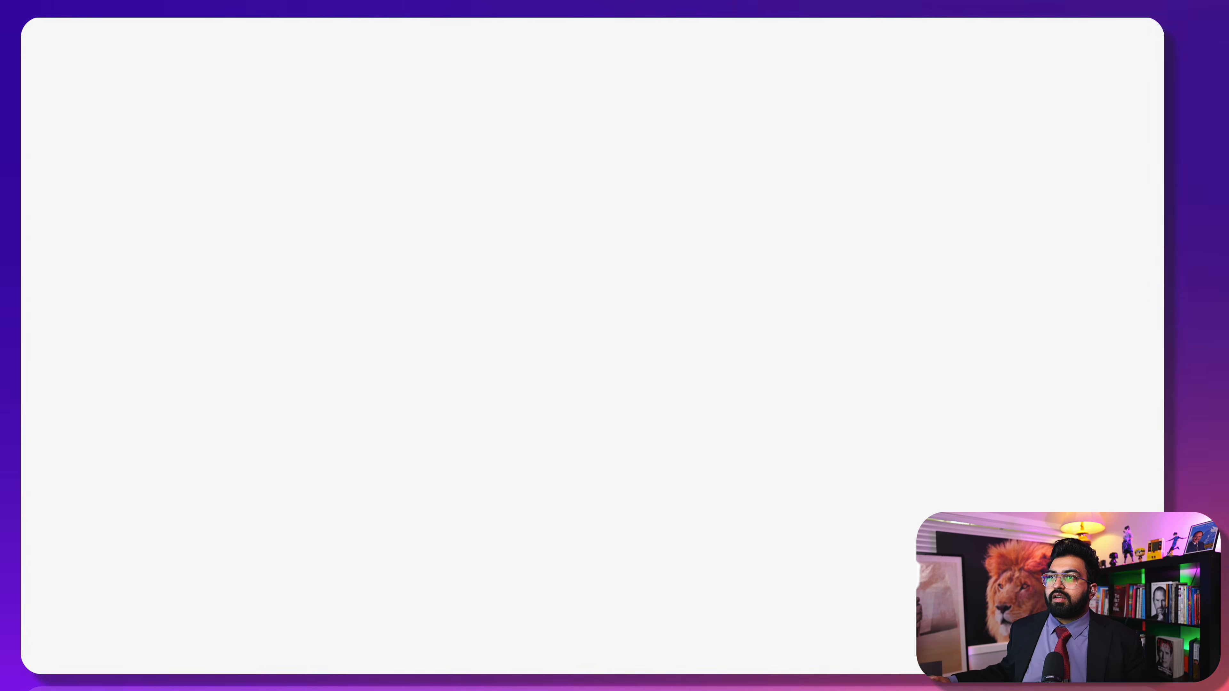
Run the scenario once, resubmit the assessment form with autofilled details and consent, then return to Make
click(112, 635)
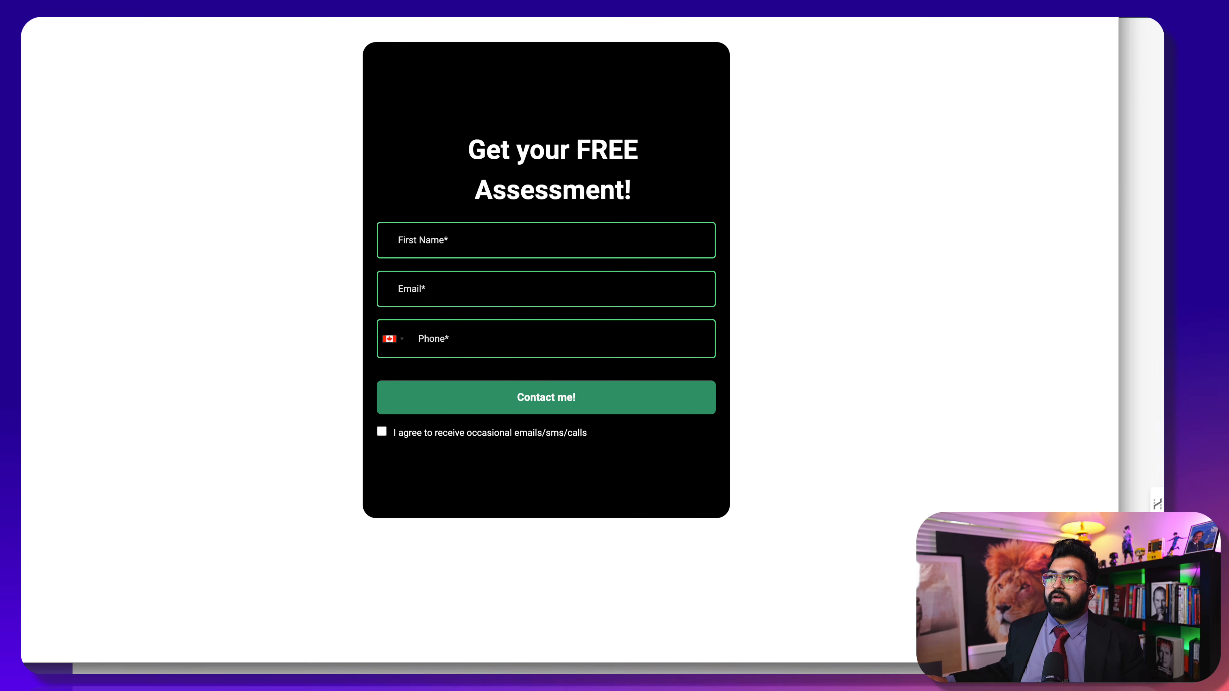
click(497, 250)
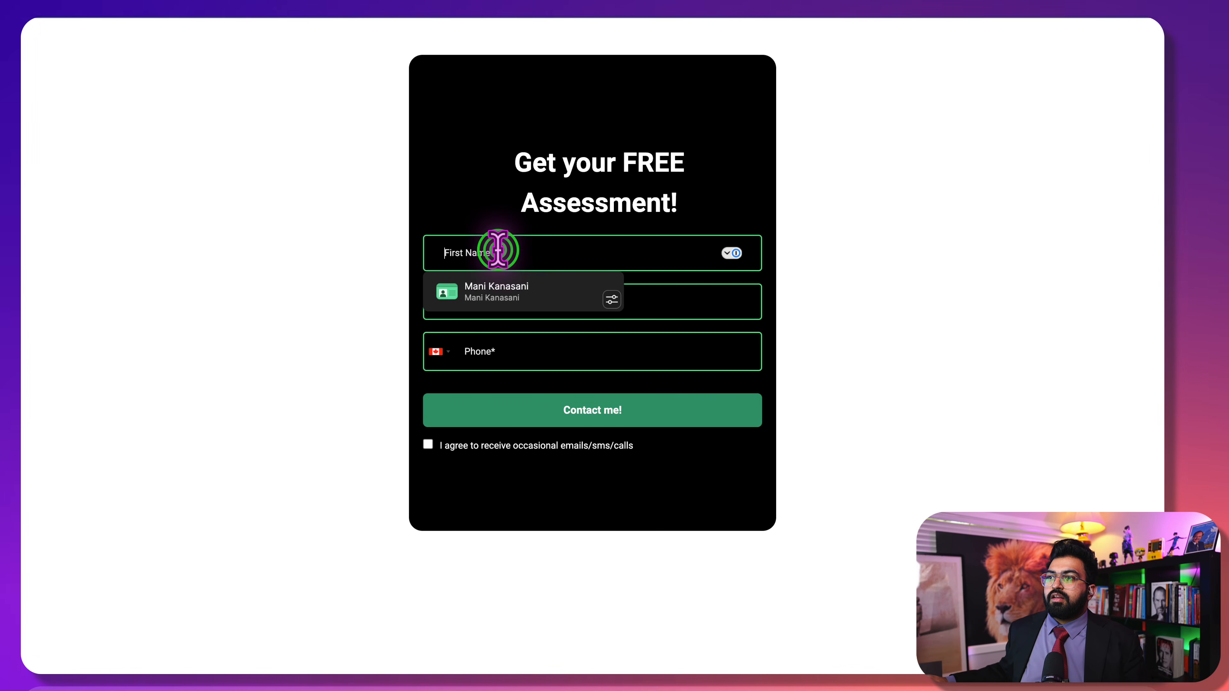
click(497, 286)
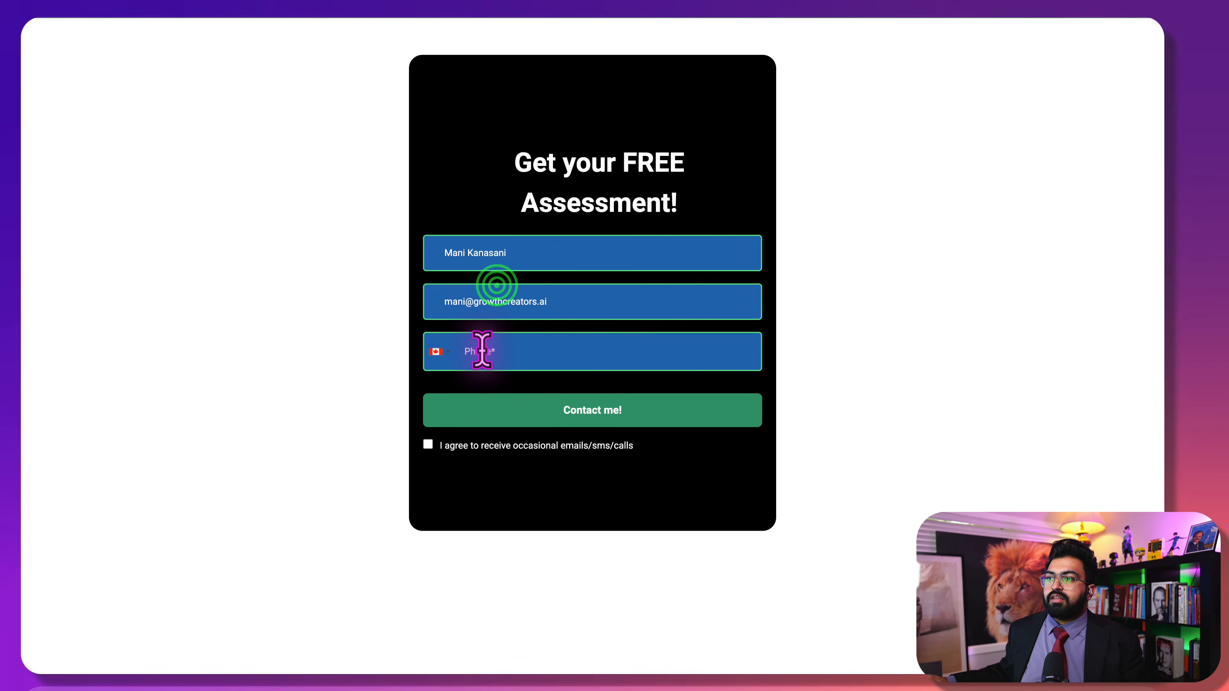
click(428, 444)
click(461, 411)
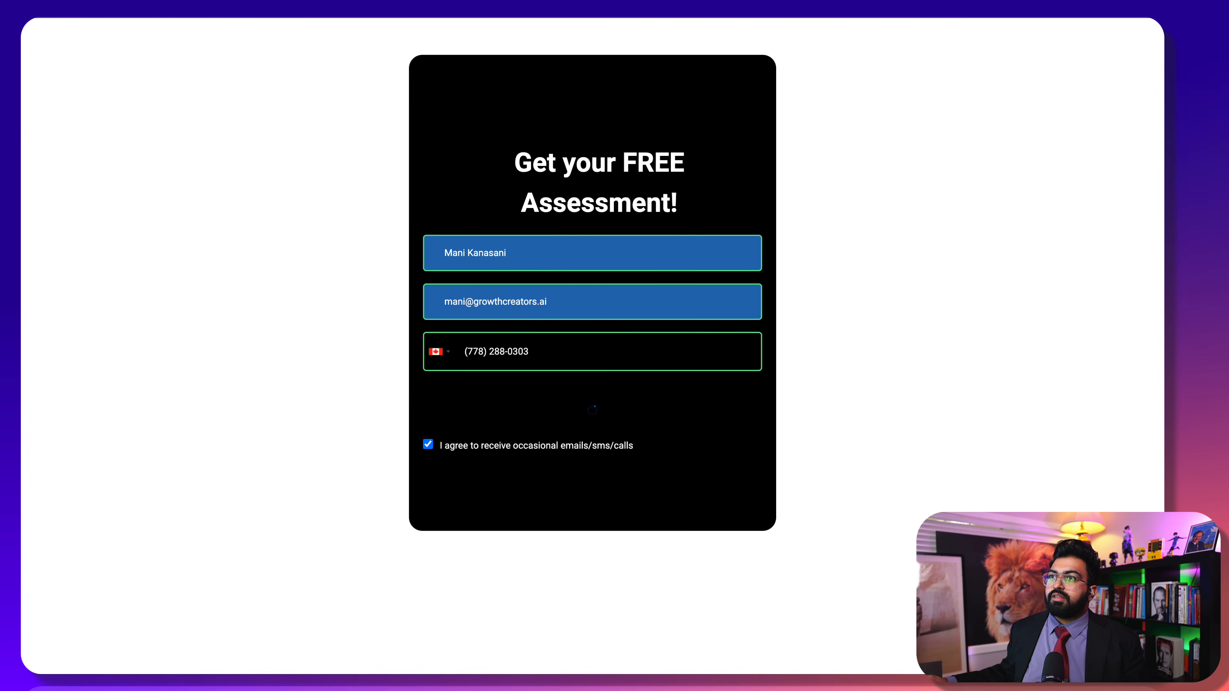
key(ctrl+Tab)
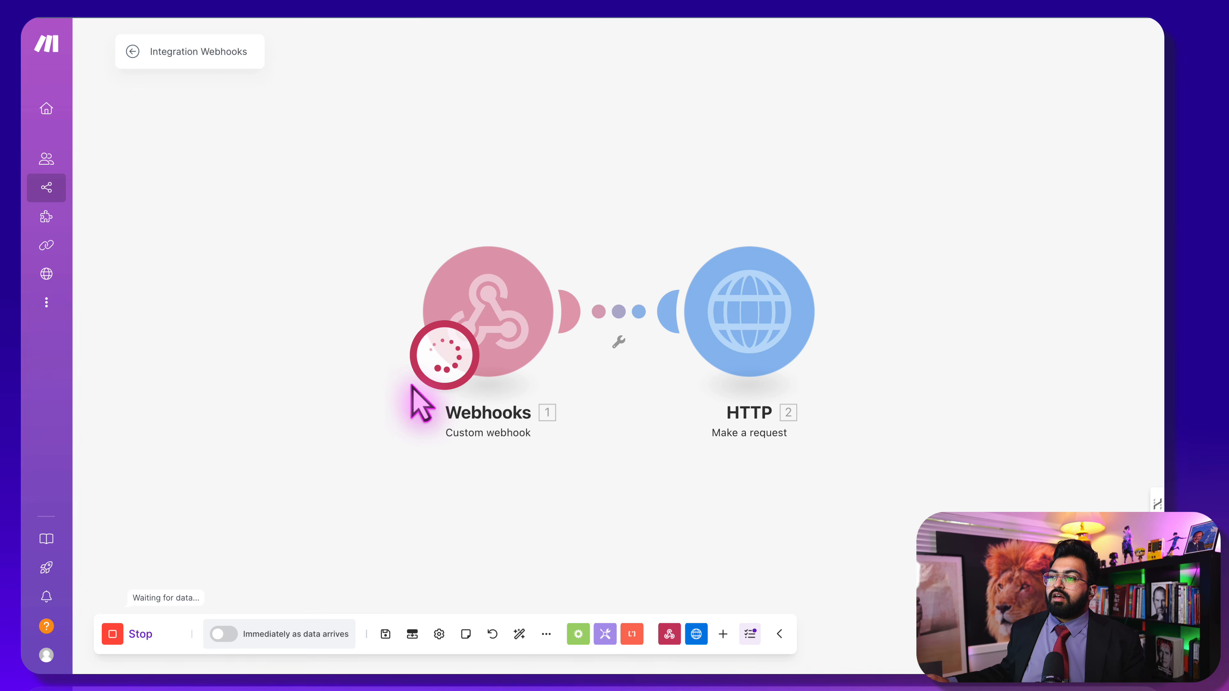
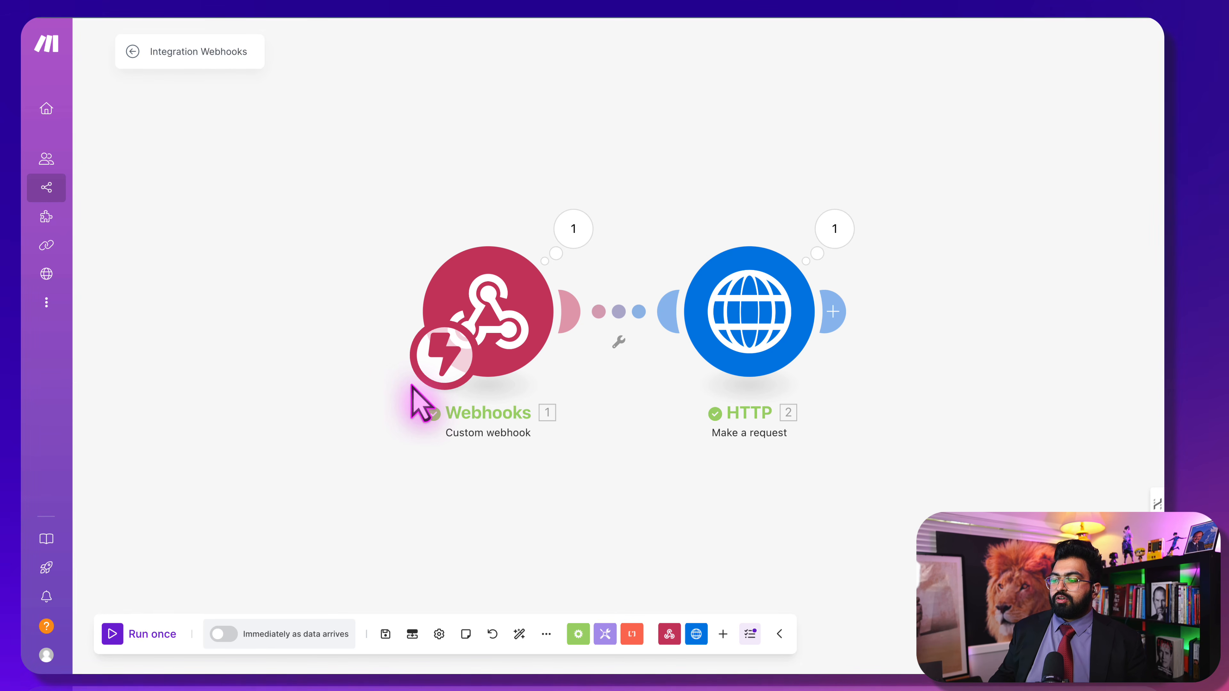
Inspect the webhook's received data and check the contact_id value
click(847, 322)
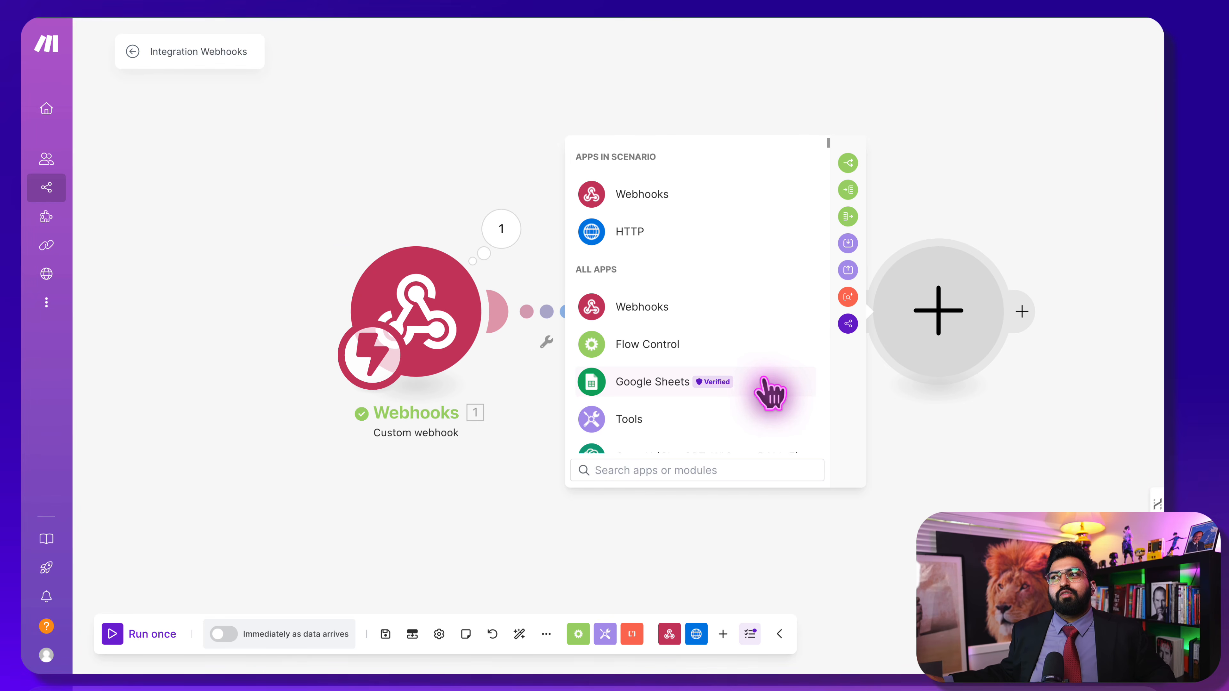
click(399, 200)
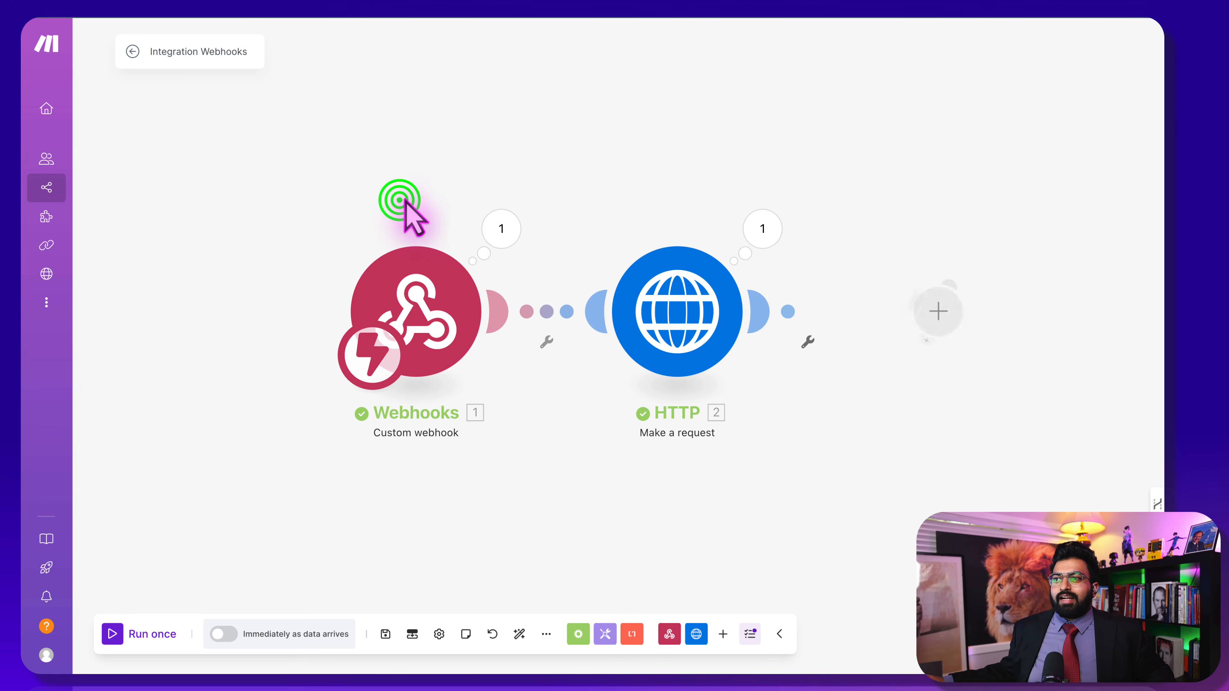
click(501, 230)
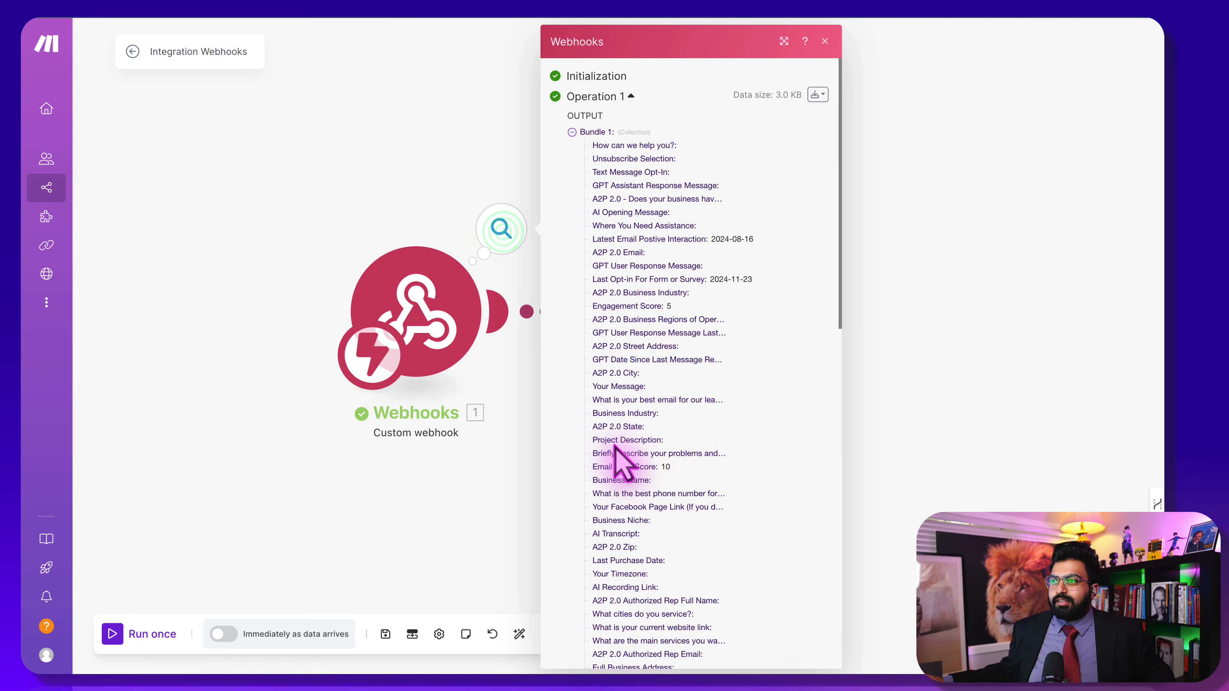
scroll(624, 460, down, 10)
scroll(617, 452, down, 4)
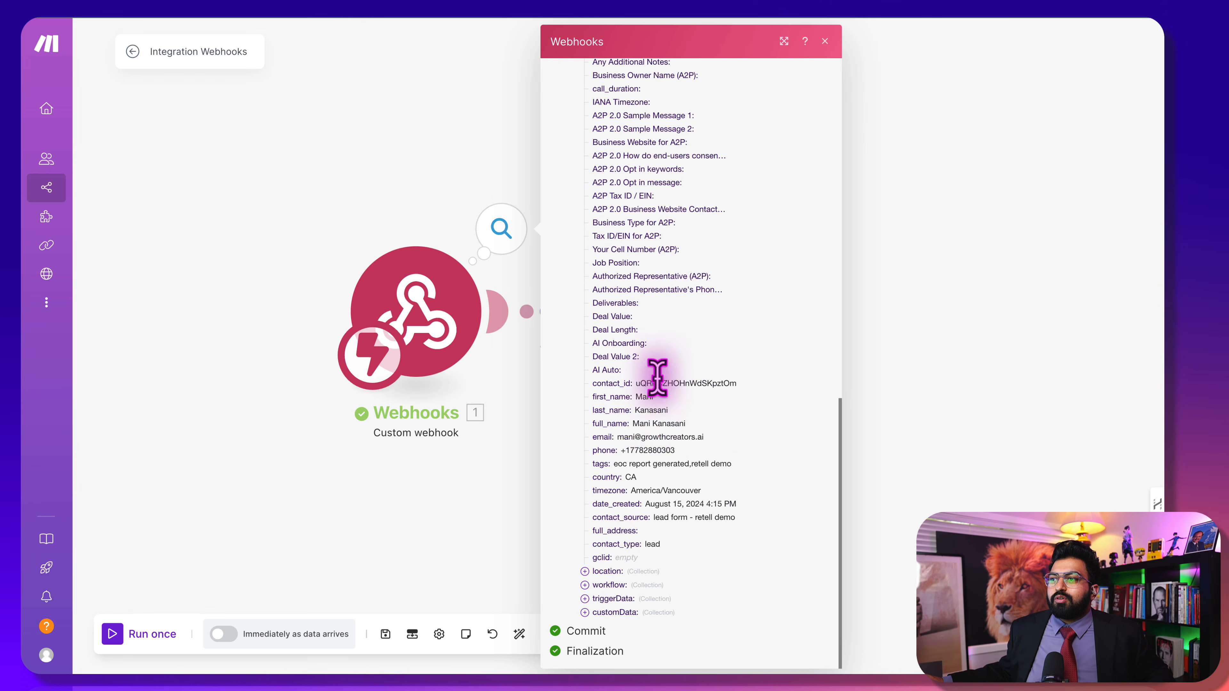
drag(636, 382, 737, 385)
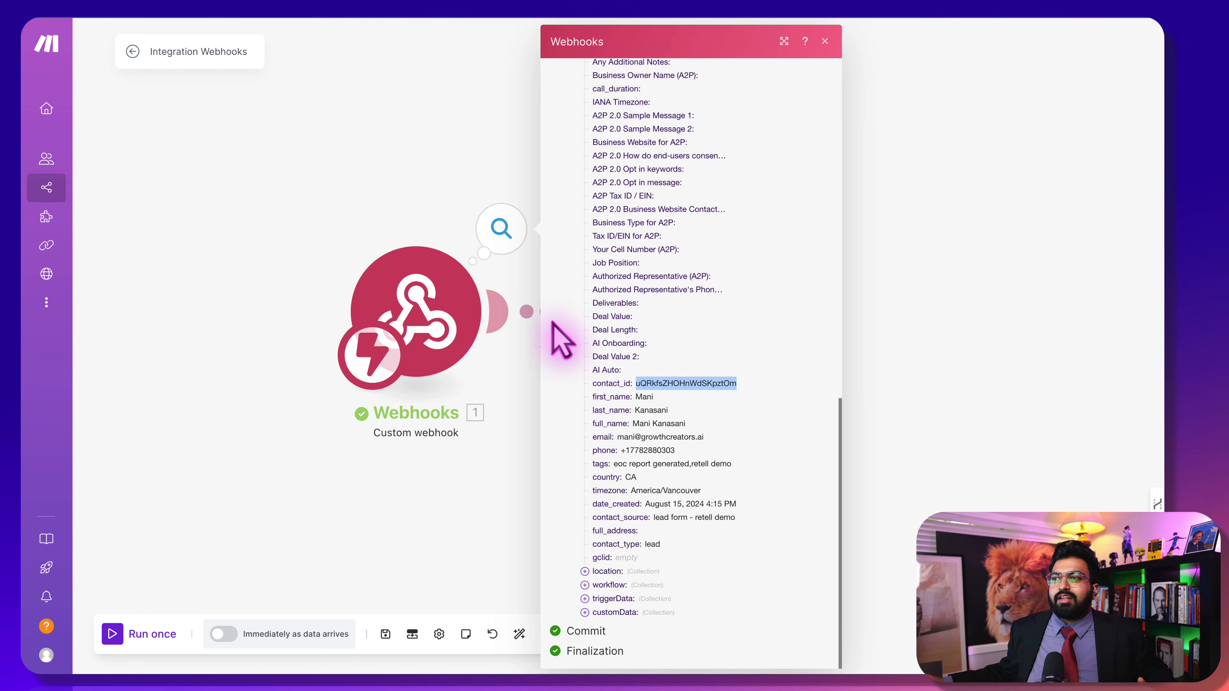
click(530, 435)
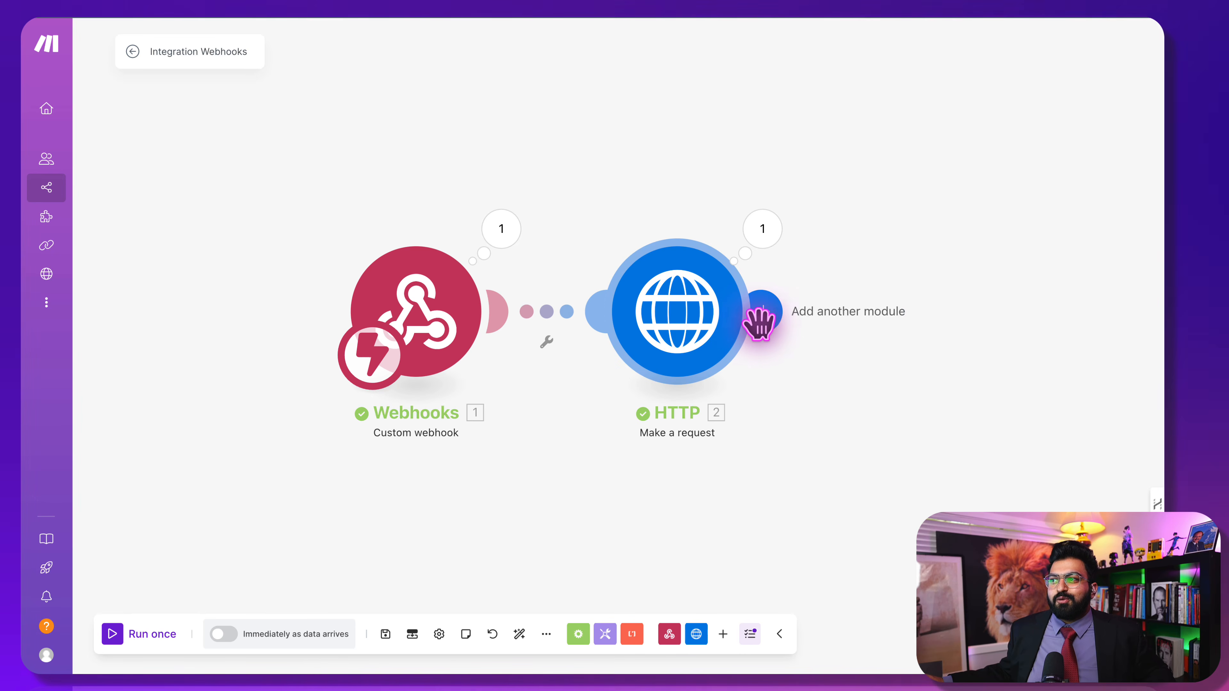
Add a Google Sheets Add a Row module after the HTTP module
click(752, 313)
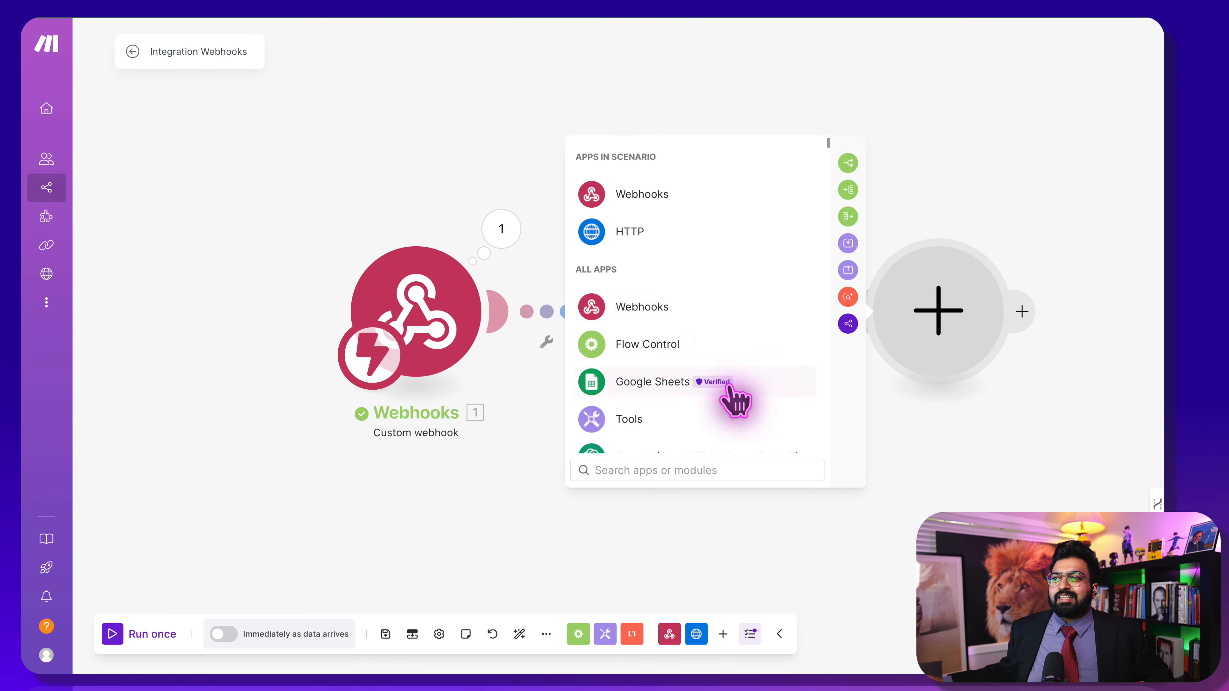
click(759, 386)
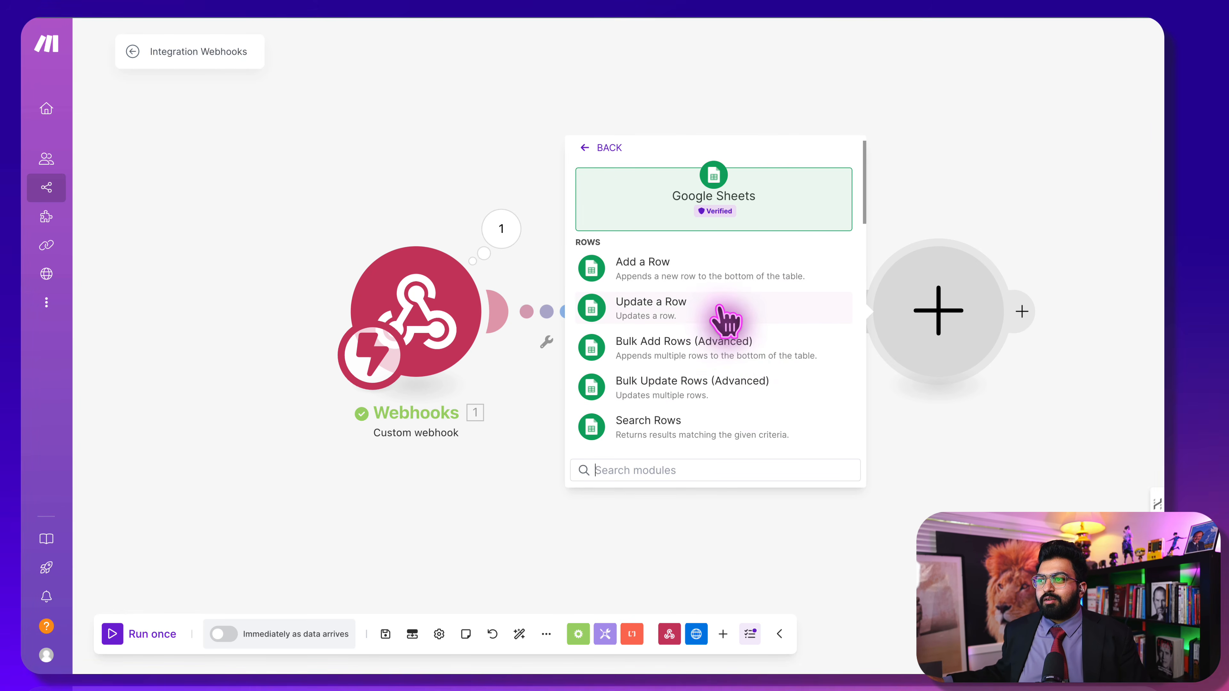
click(673, 263)
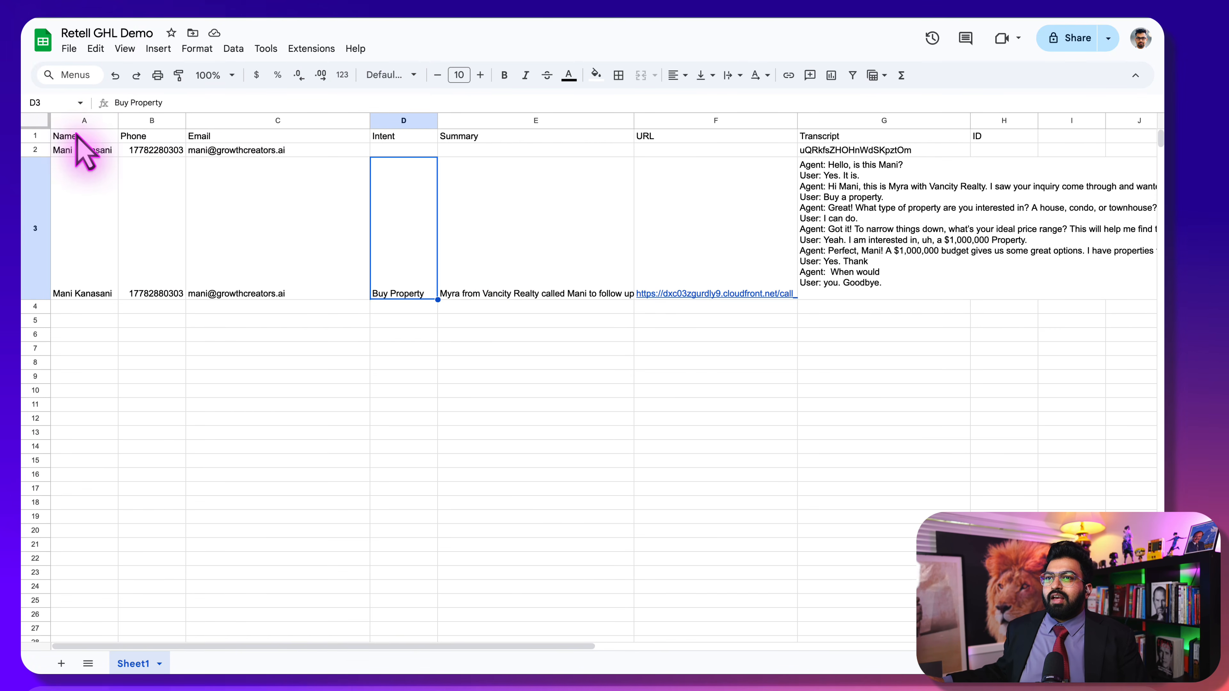
Make the row 1 headers bold with font size 13
click(33, 136)
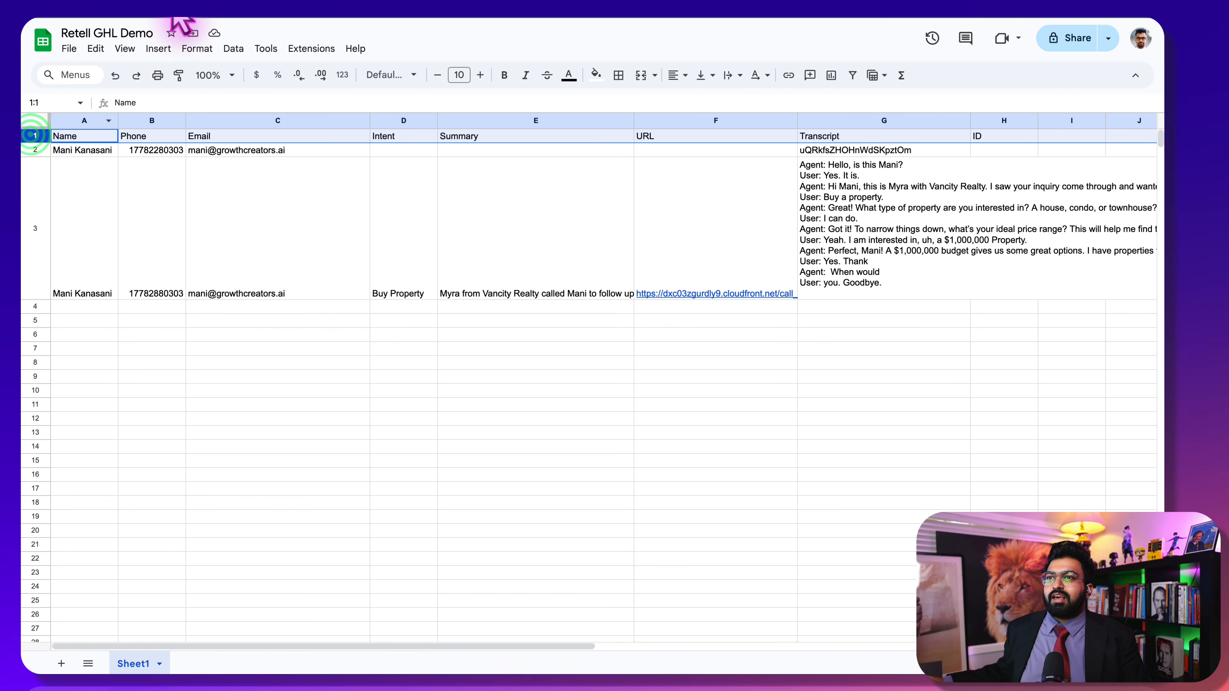
click(503, 75)
click(480, 75)
click(480, 75)
click(480, 75)
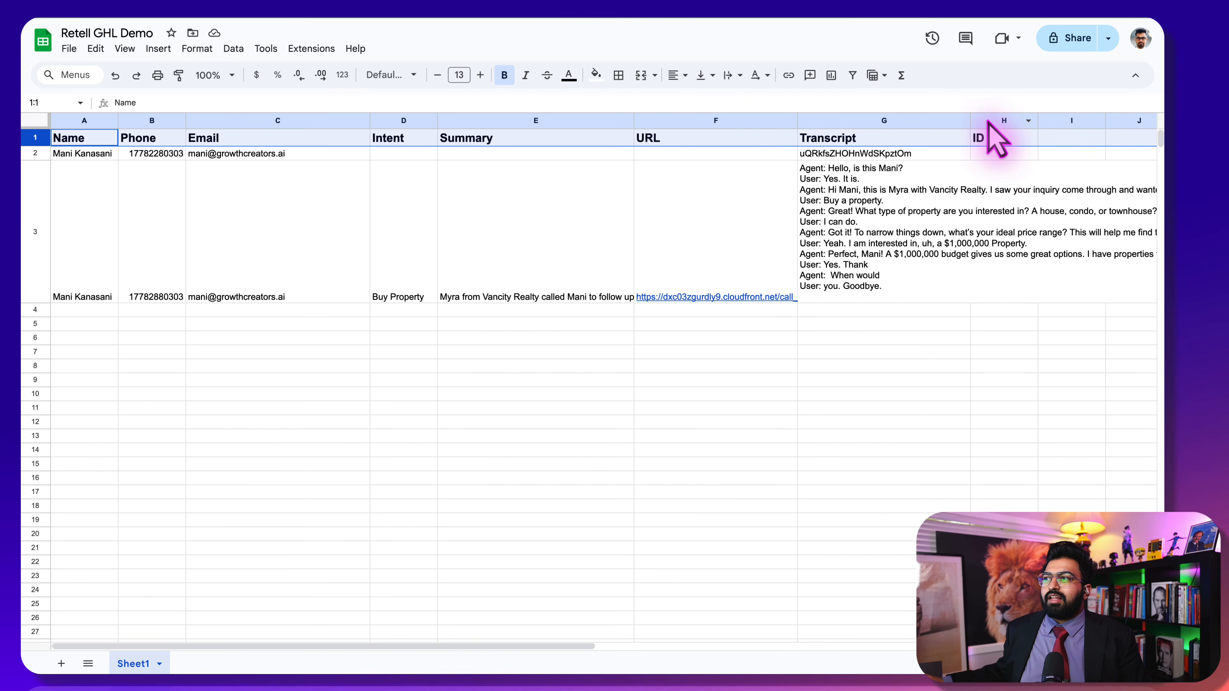
Widen the Transcript column G so its text fits
drag(971, 118, 1153, 120)
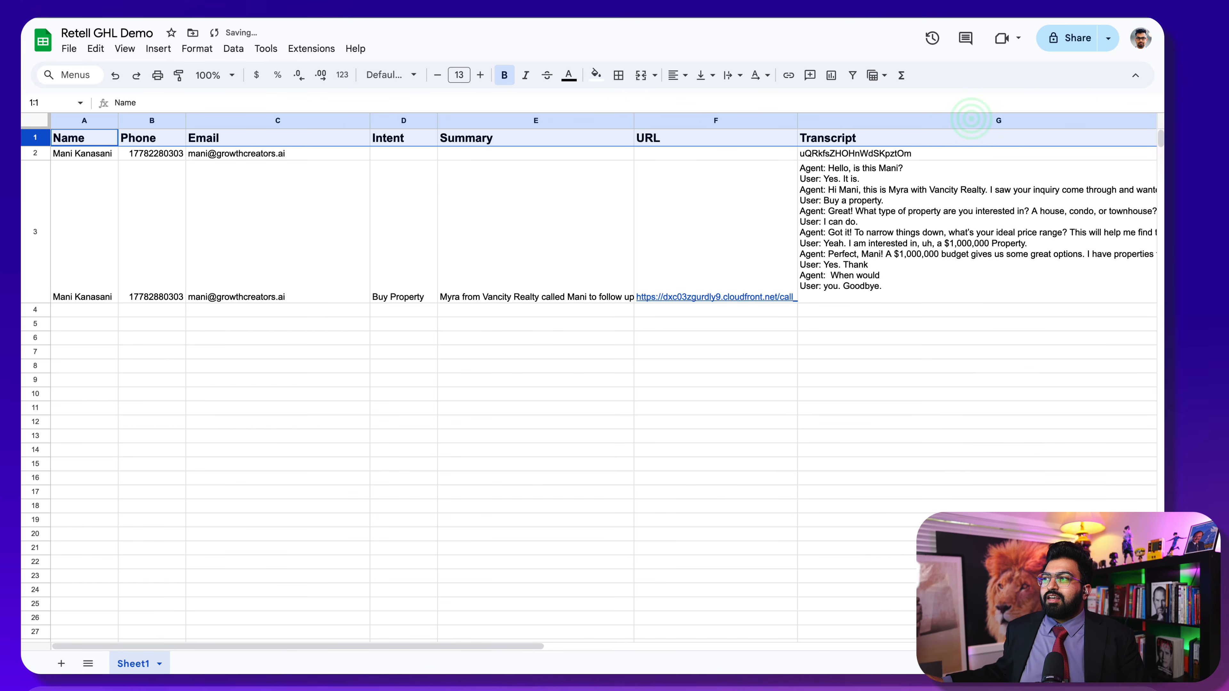
scroll(1001, 198, down, 3)
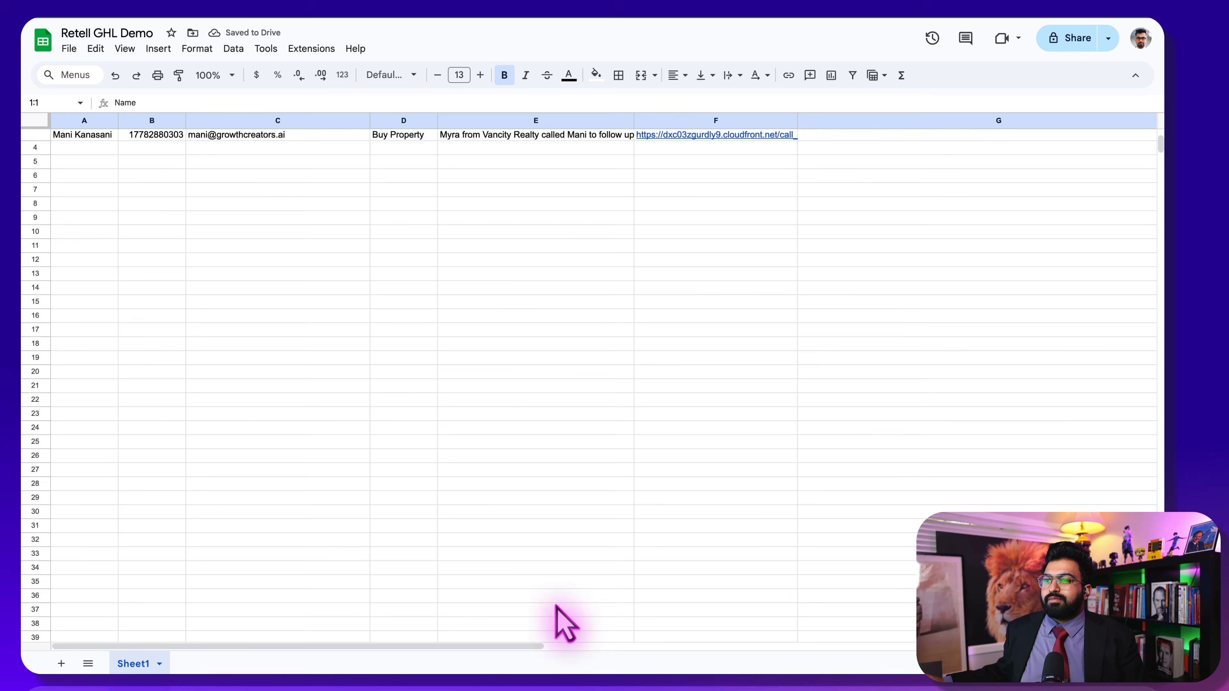
scroll(508, 644, up, 5)
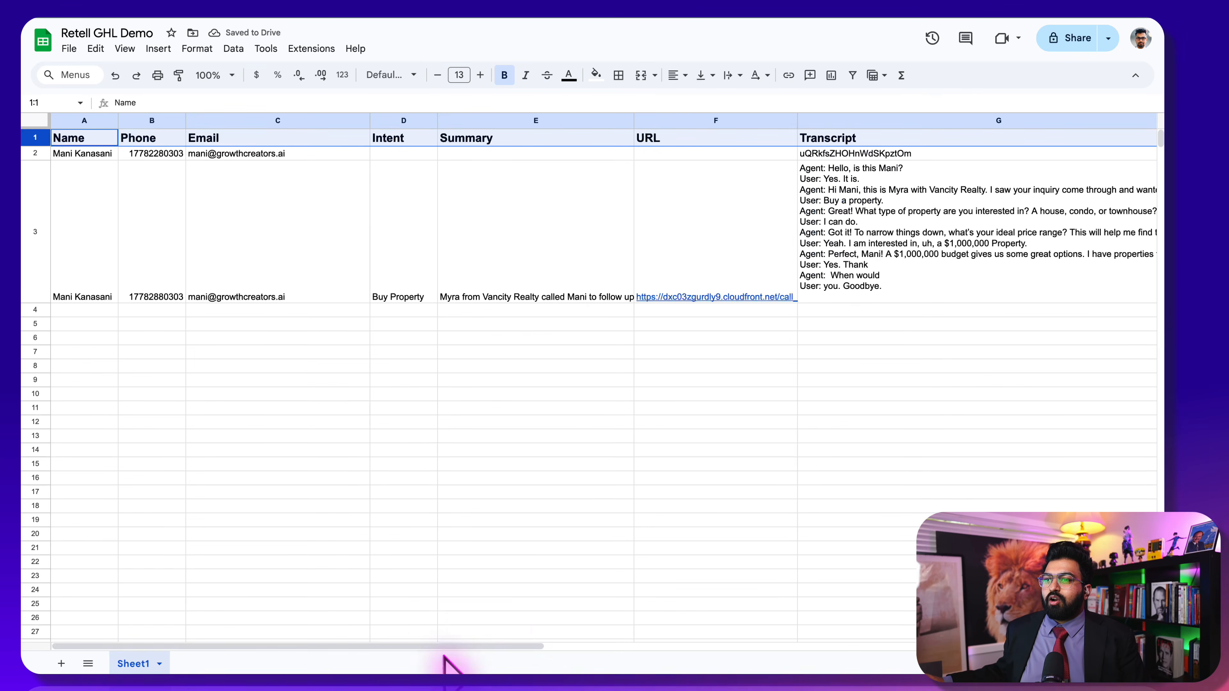
drag(432, 646, 722, 646)
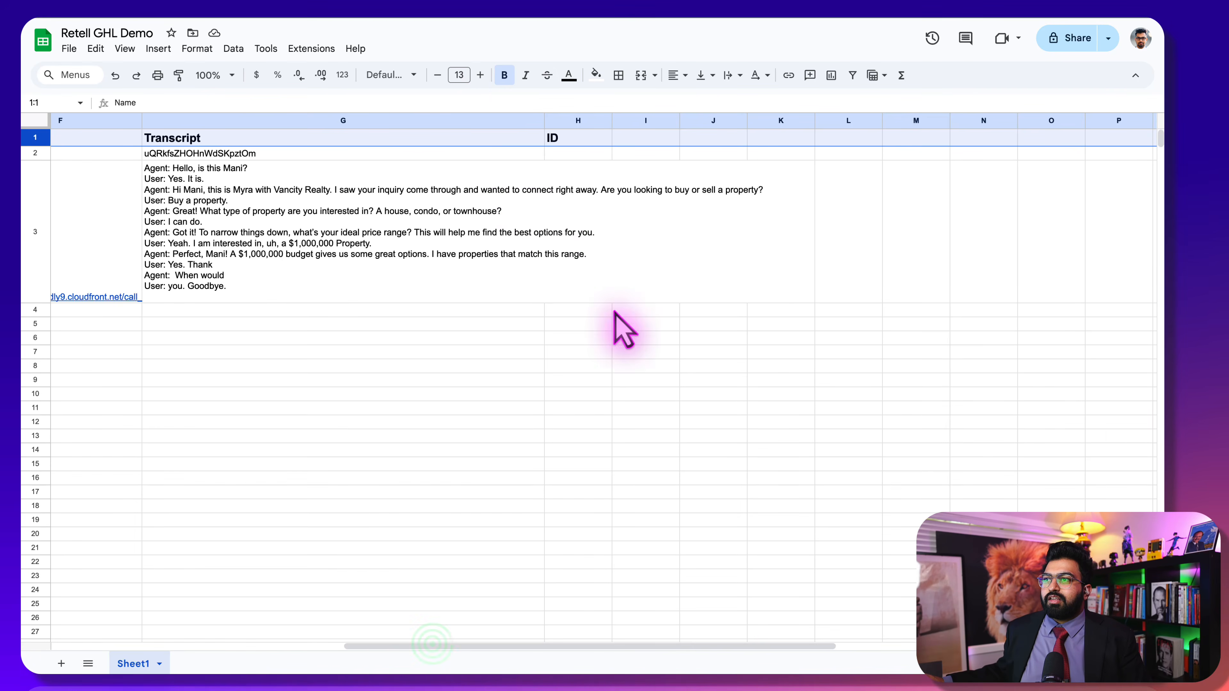
drag(546, 119, 937, 160)
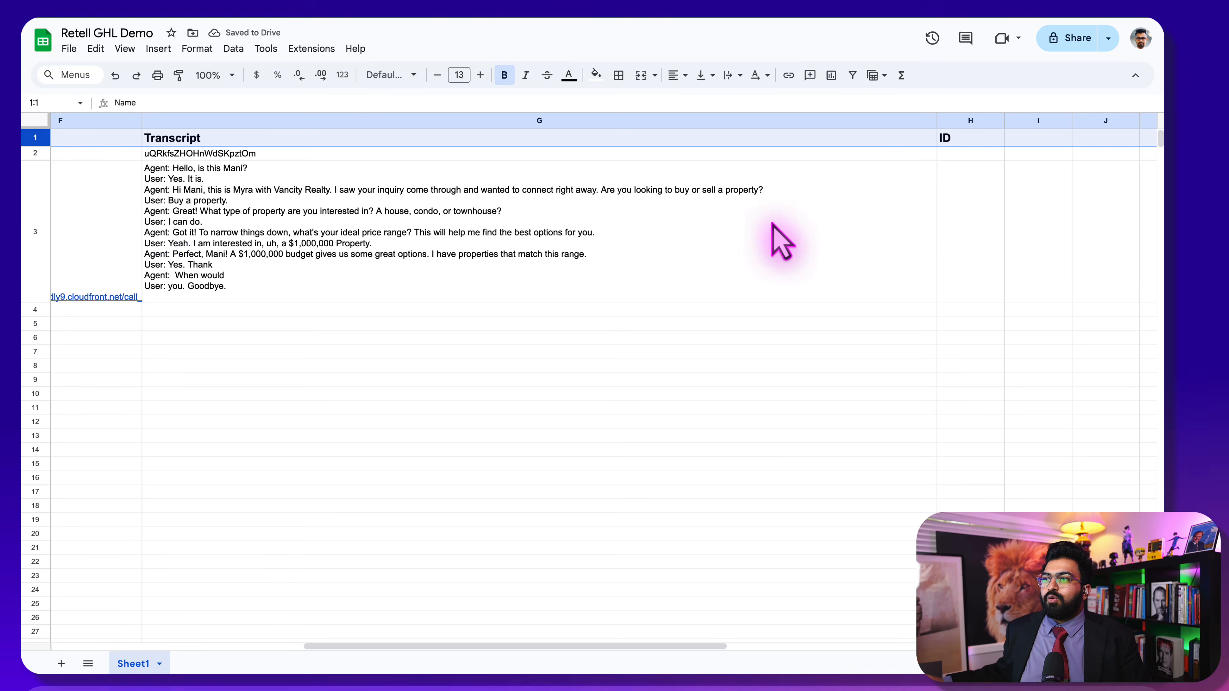
drag(937, 119, 1068, 121)
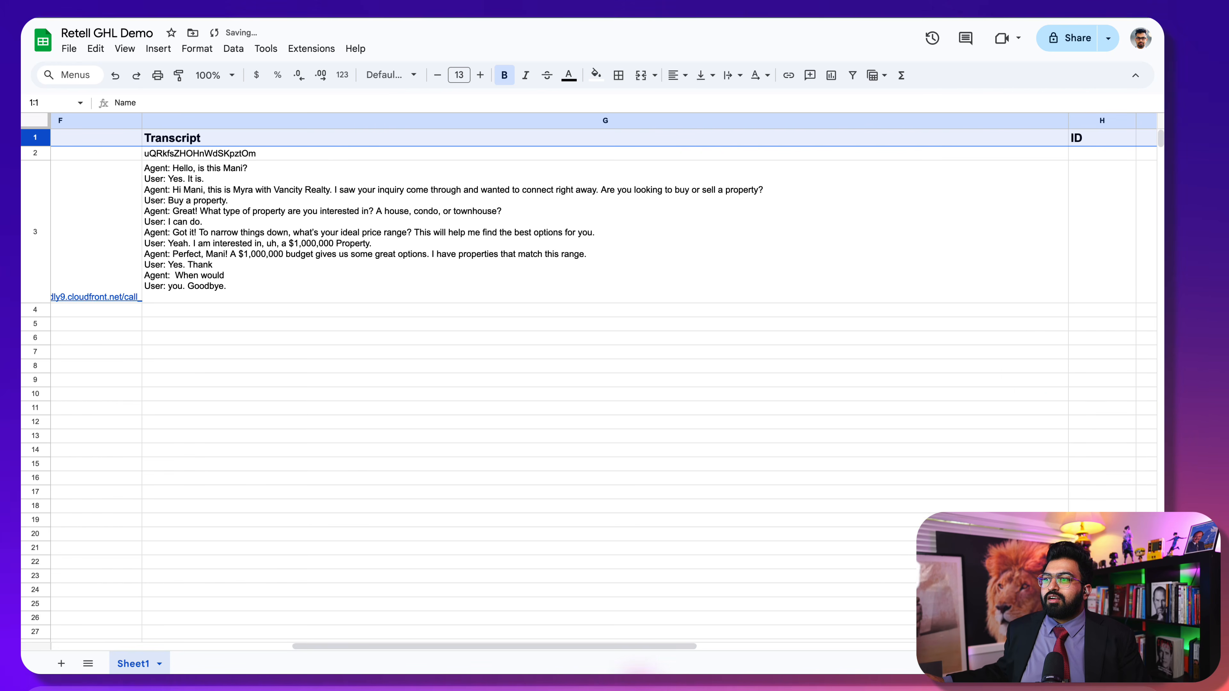
drag(610, 645, 186, 640)
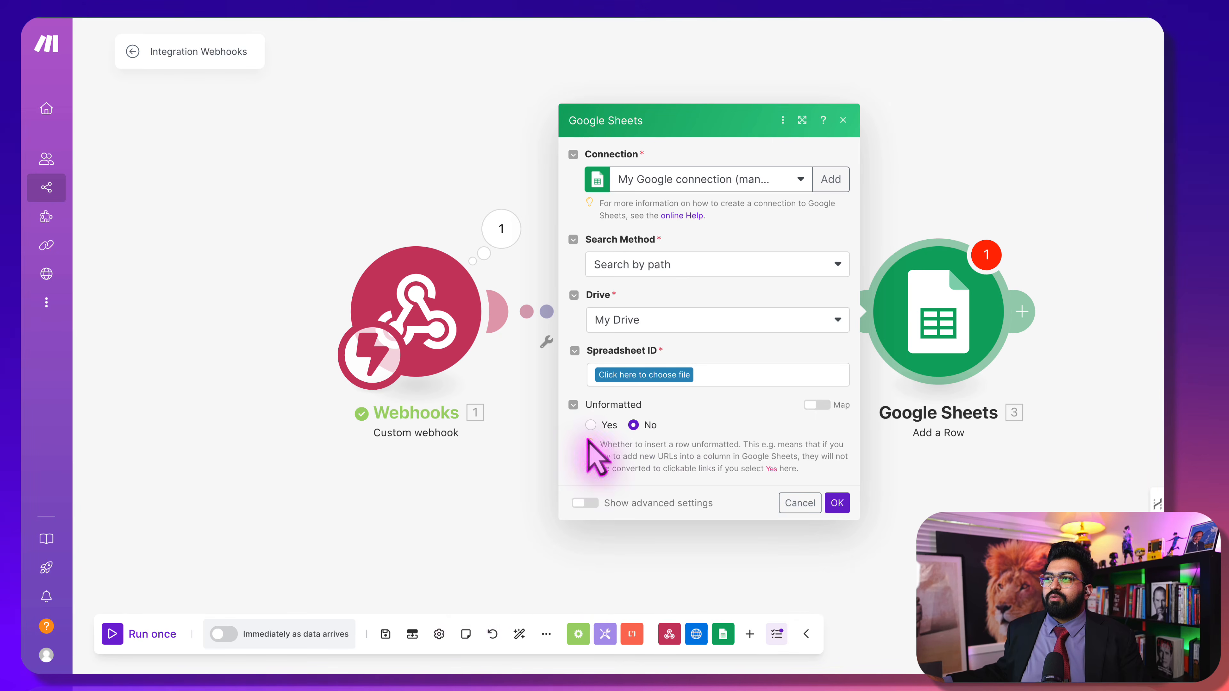
Target the Retell GHL Demo spreadsheet on My Drive, Sheet1, in the Add a Row module
click(472, 563)
click(911, 302)
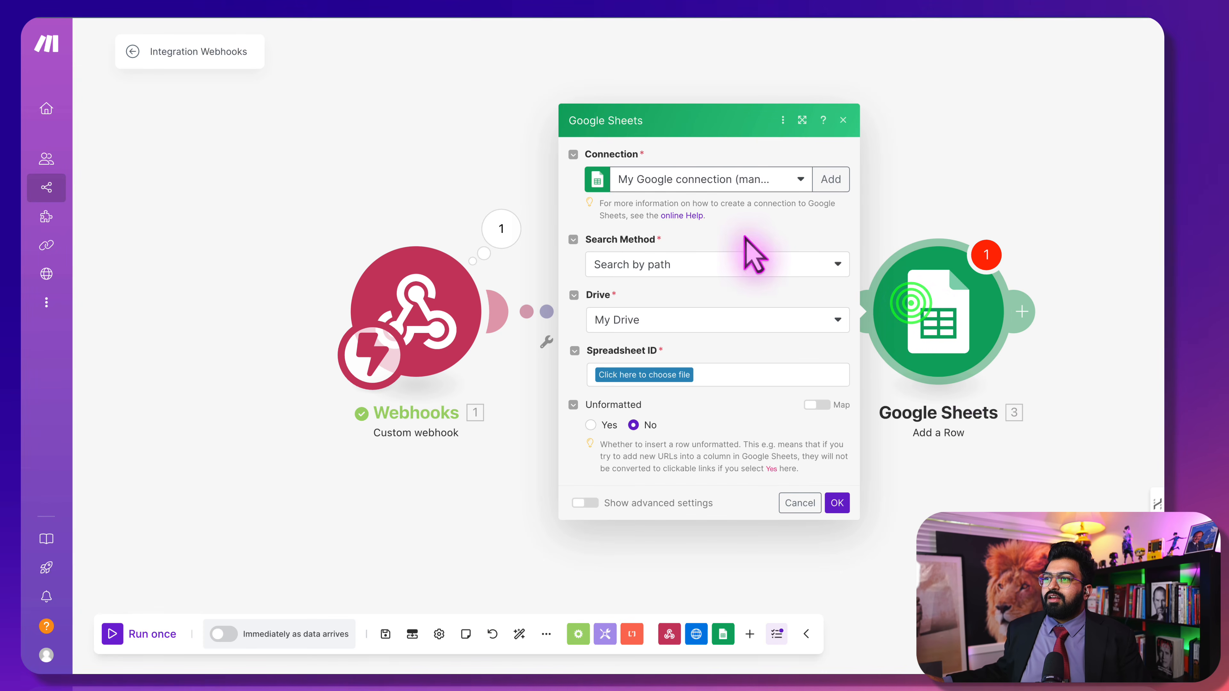
click(748, 261)
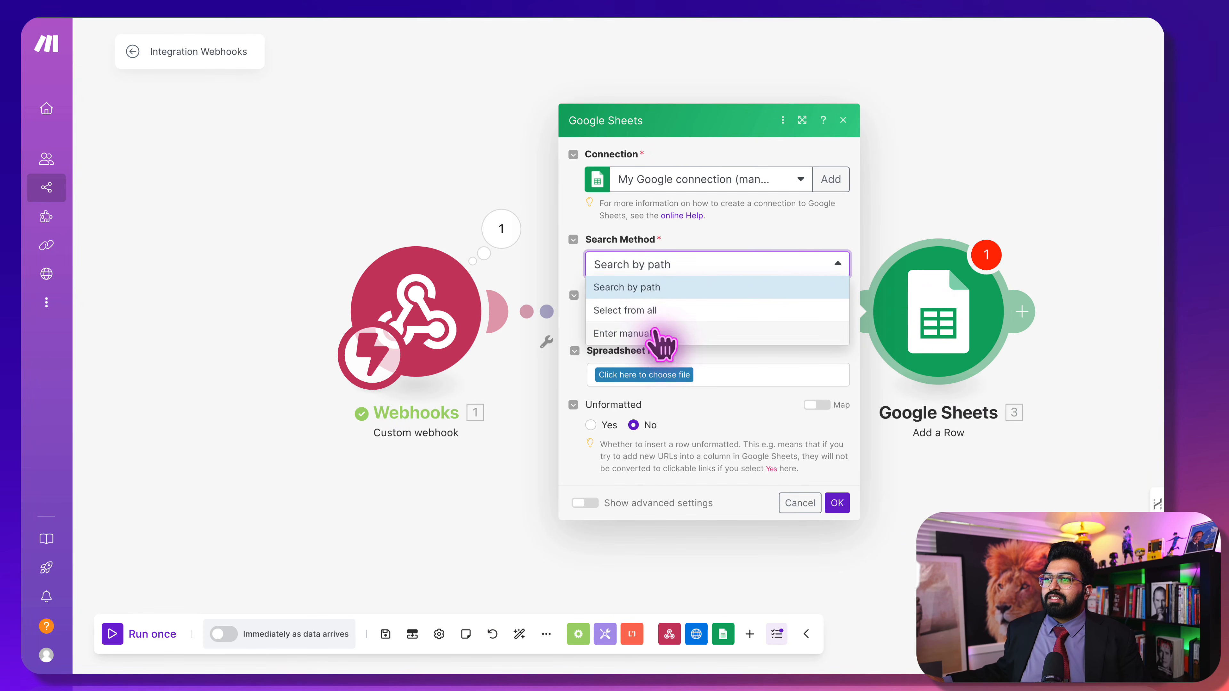
click(661, 309)
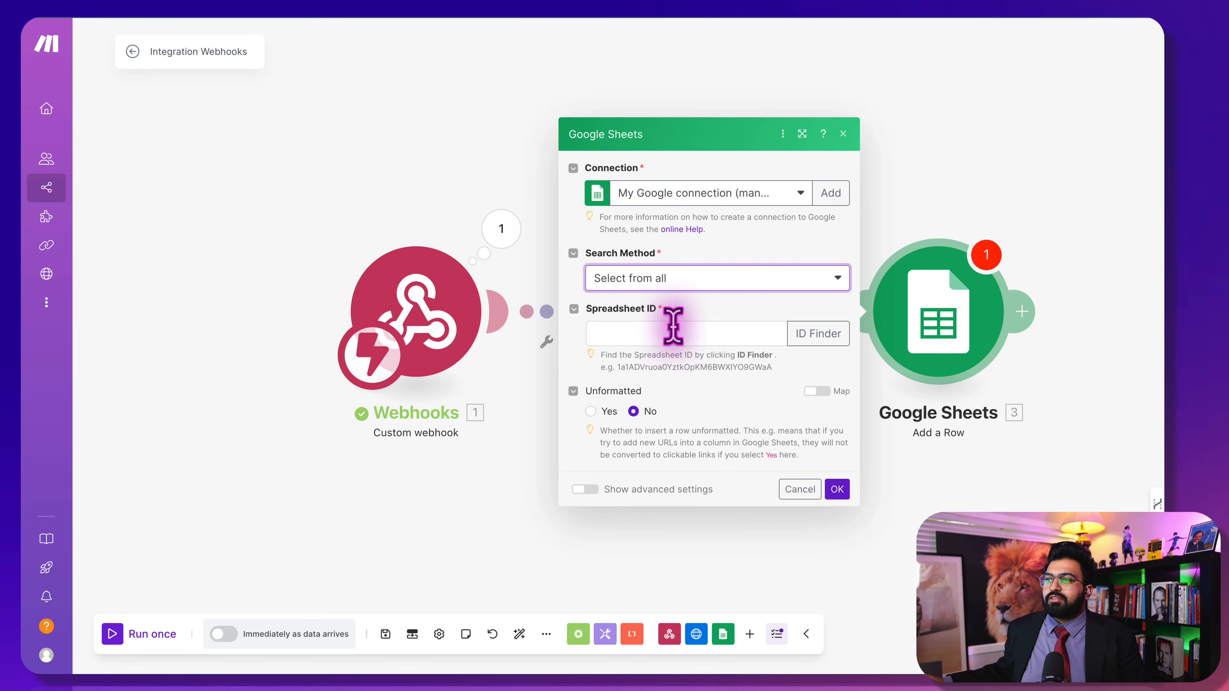
click(719, 280)
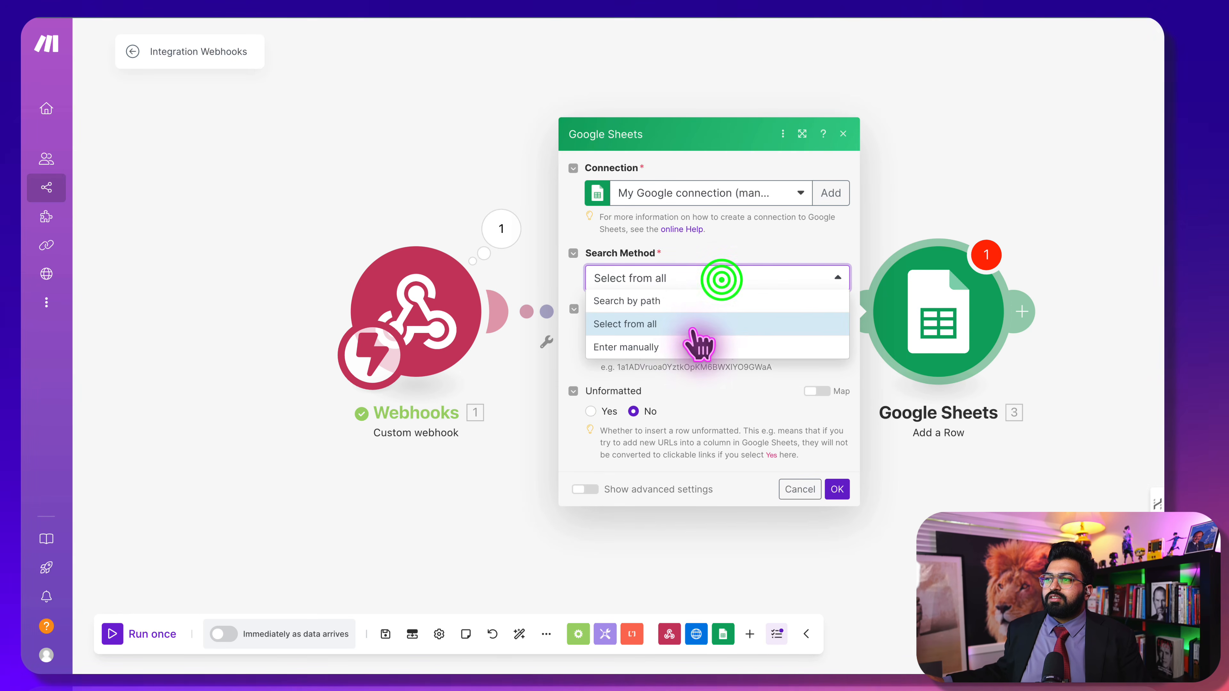
click(674, 301)
click(718, 319)
click(719, 320)
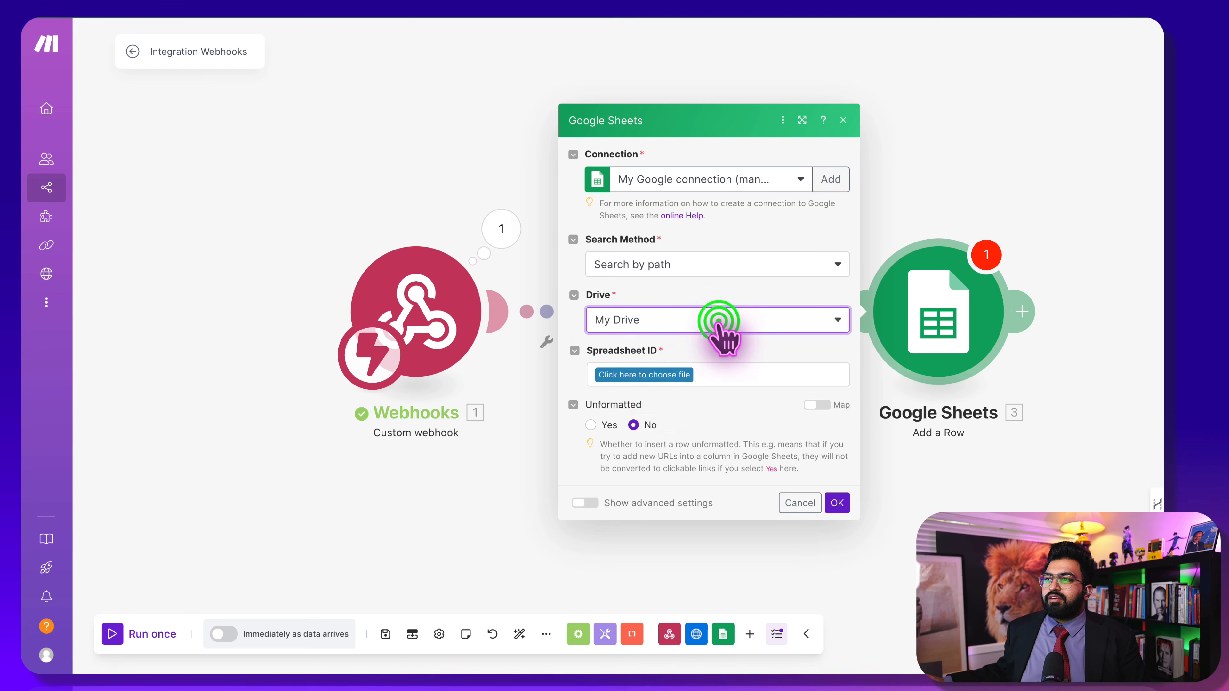
click(659, 373)
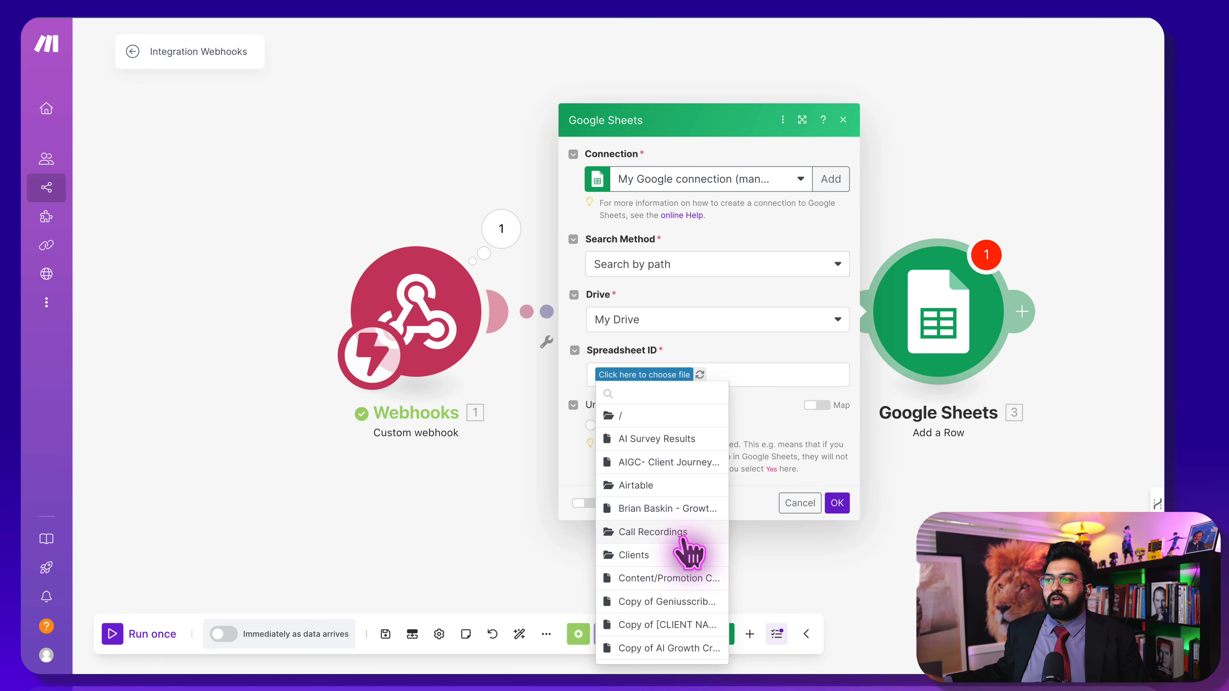
scroll(691, 571, down, 5)
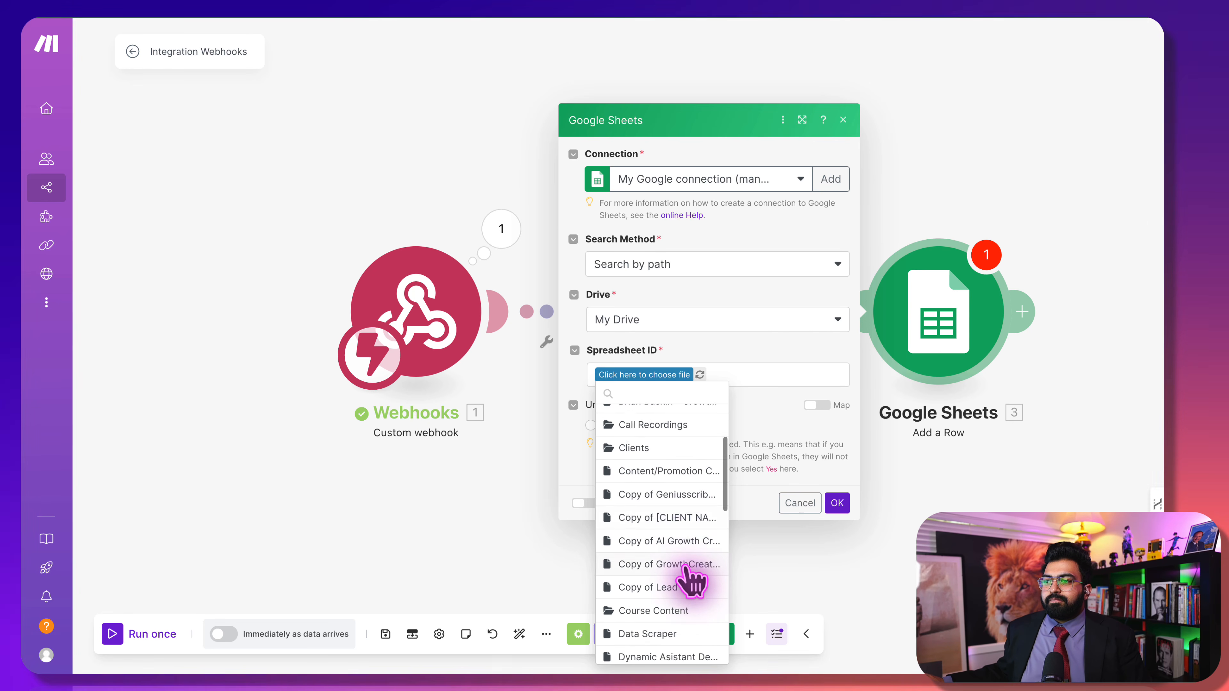
scroll(691, 581, down, 5)
scroll(689, 585, down, 5)
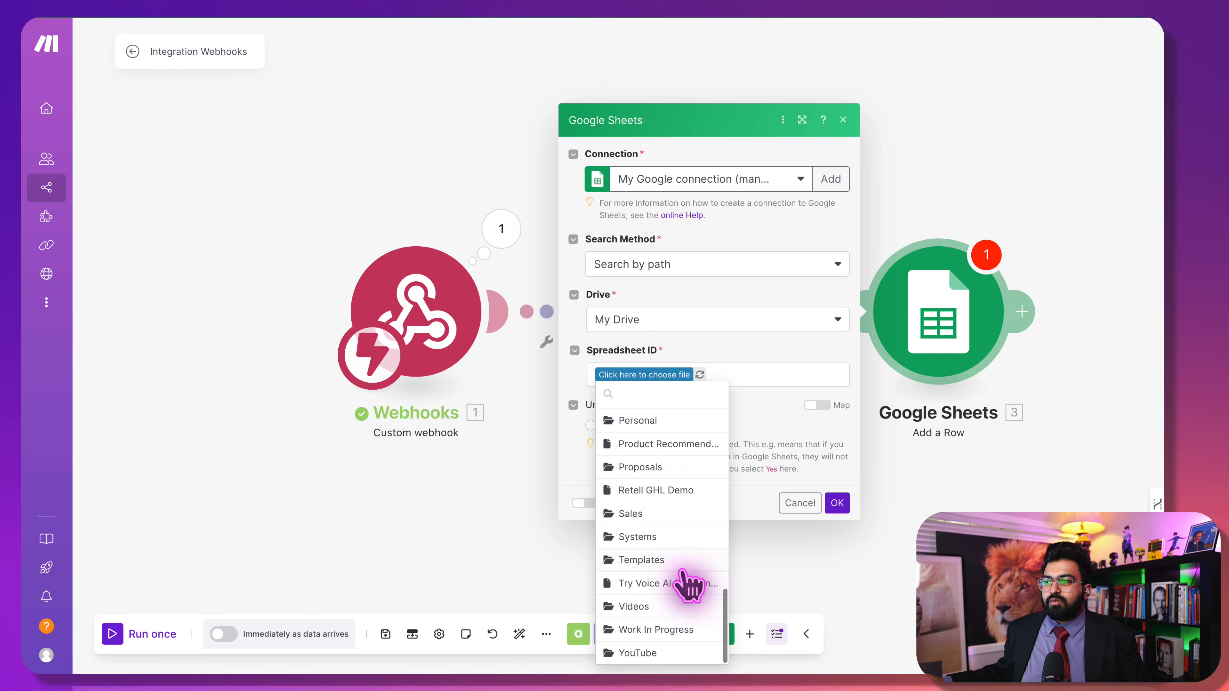
click(673, 491)
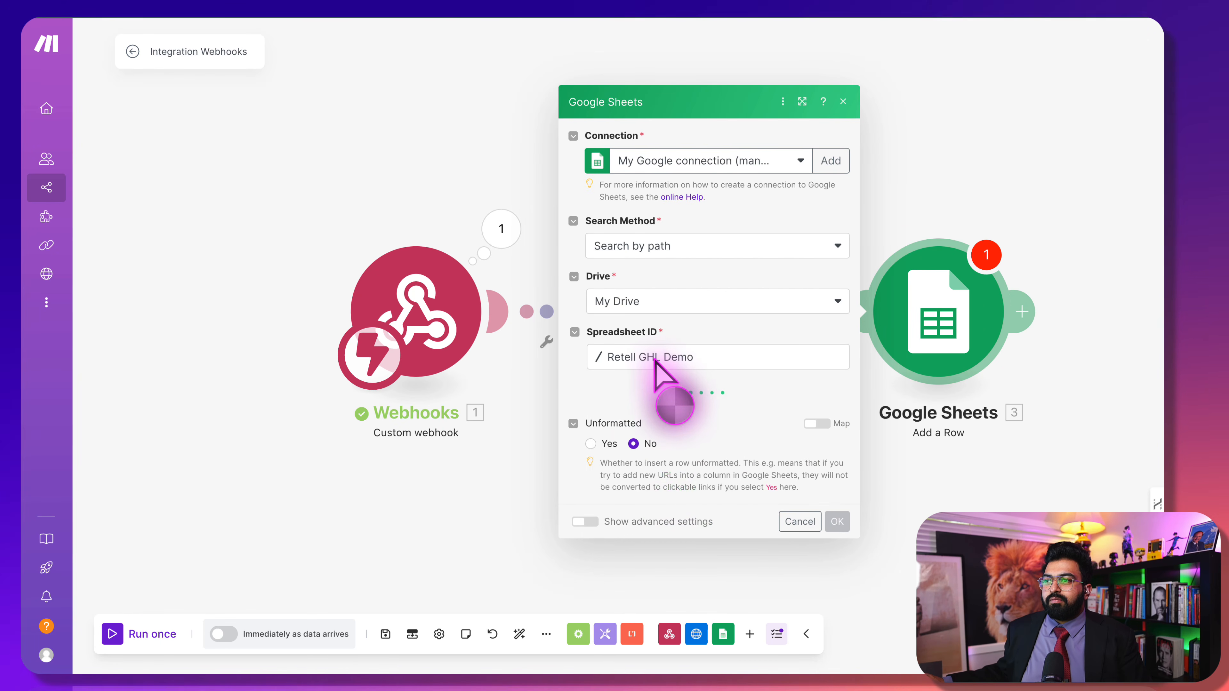
click(657, 401)
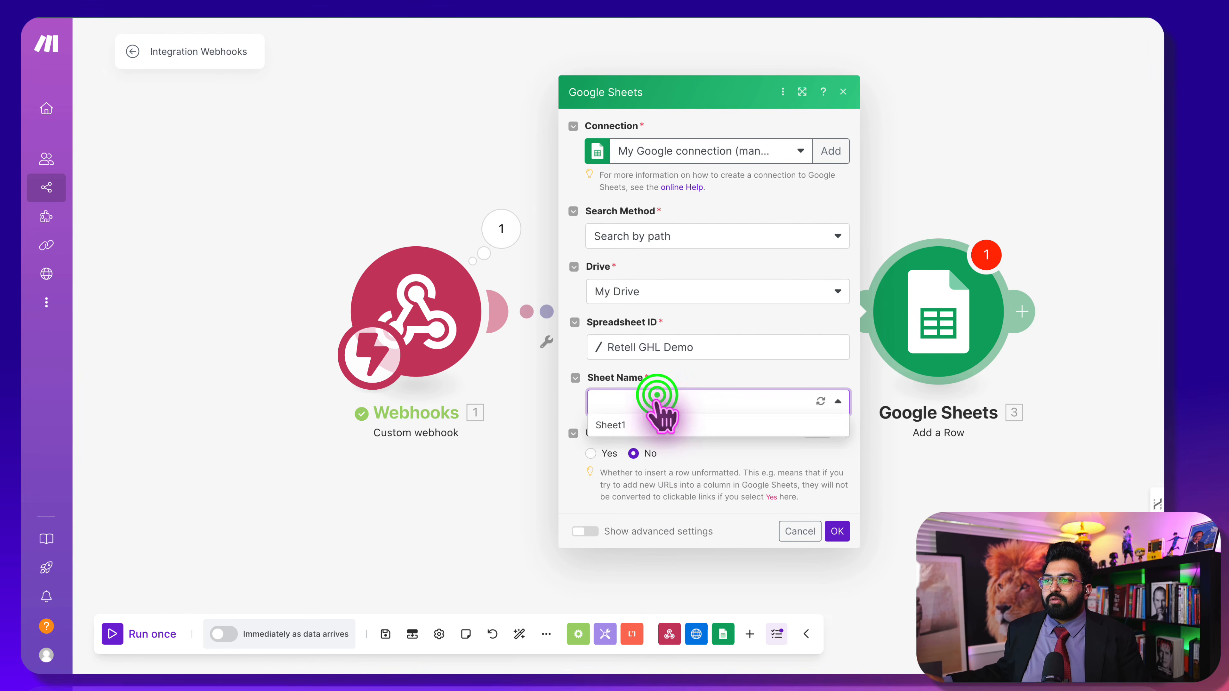
click(653, 425)
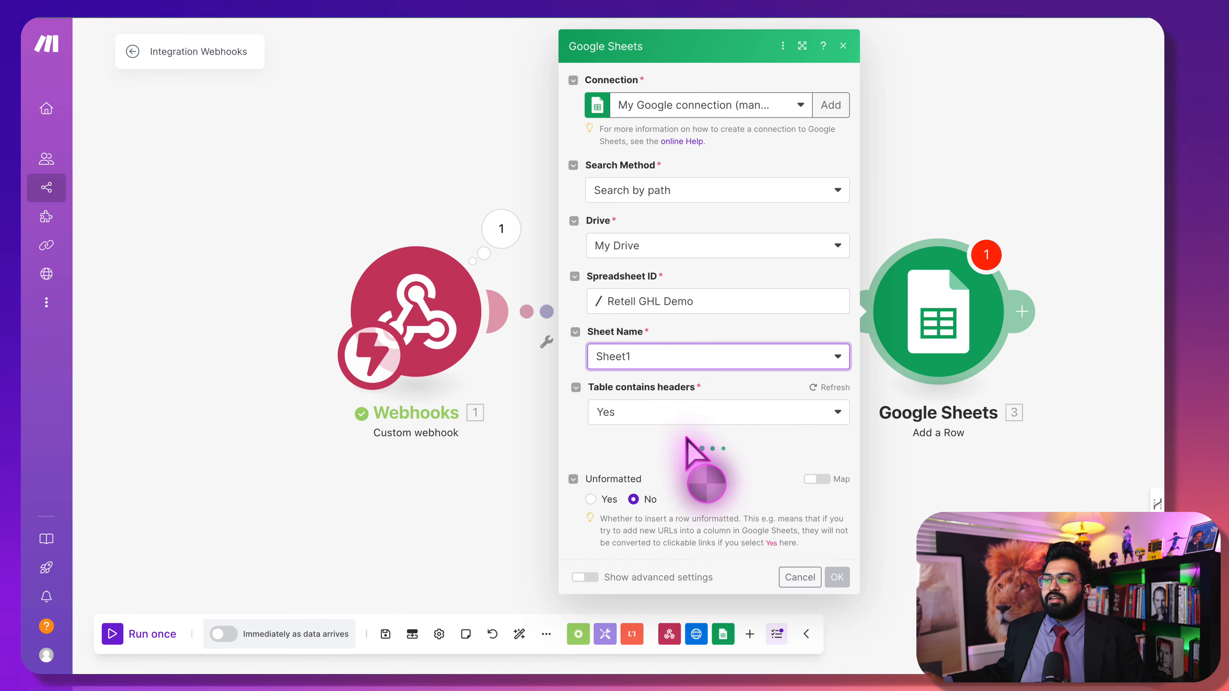
scroll(702, 370, down, 3)
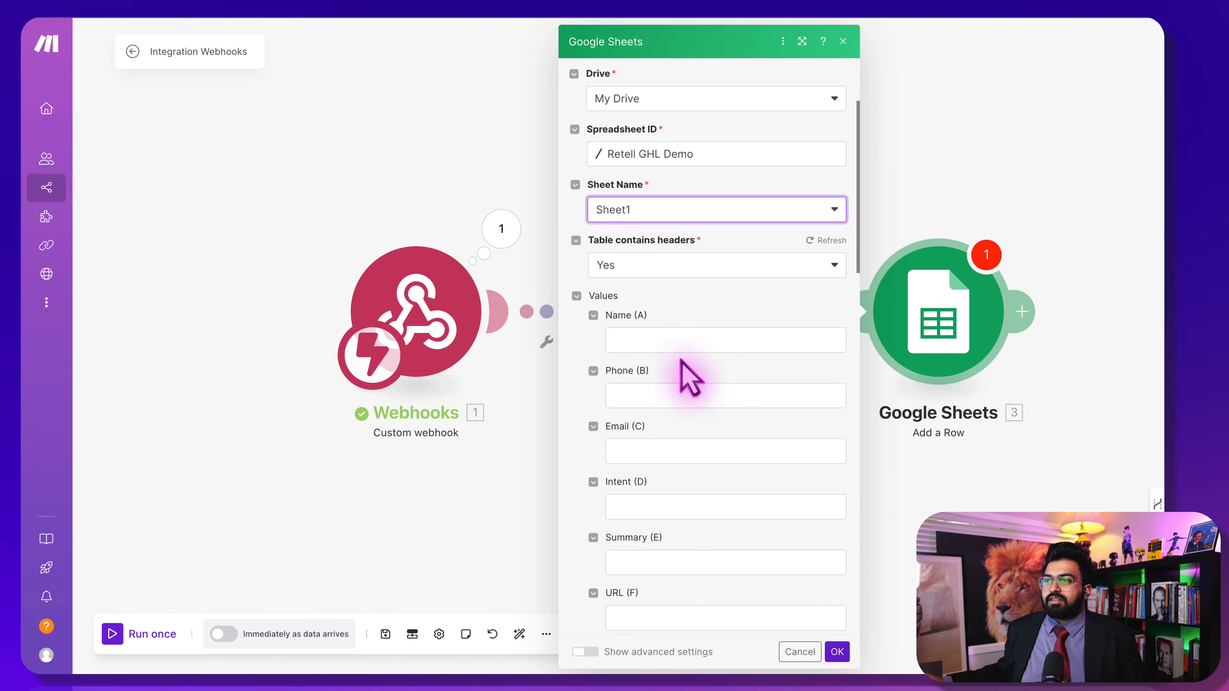
Map the webhook's first_name, phone and email into the Name, Phone and Email columns
click(682, 339)
scroll(933, 508, down, 10)
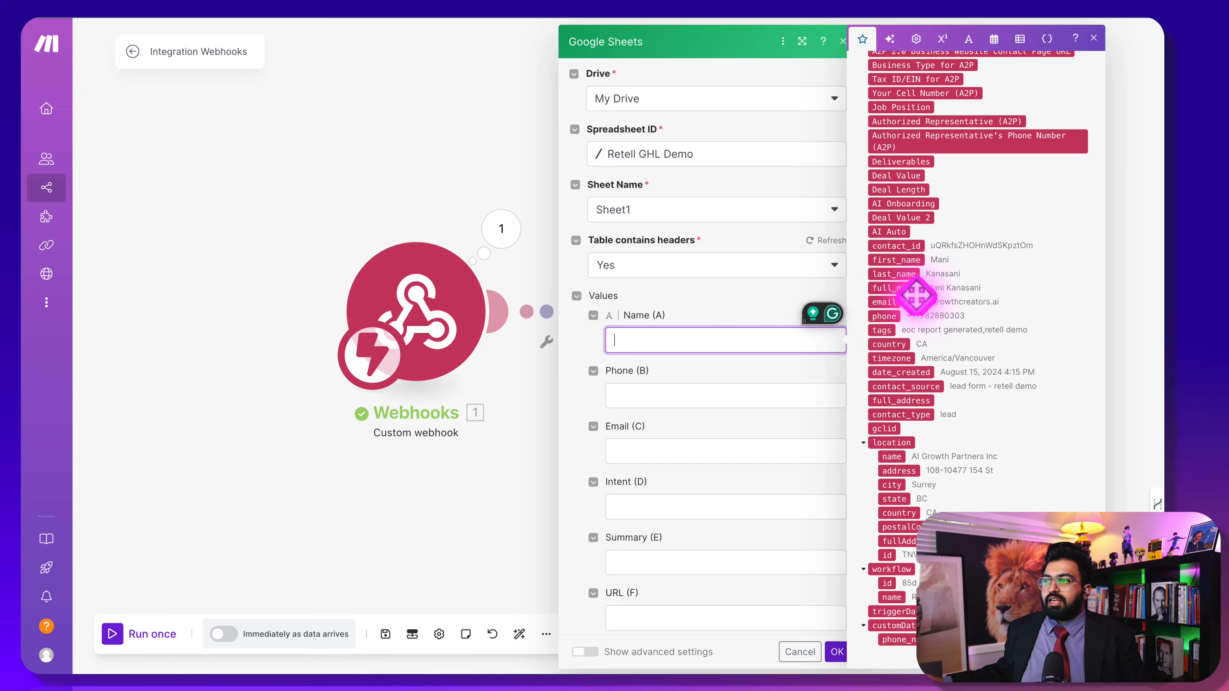
click(902, 261)
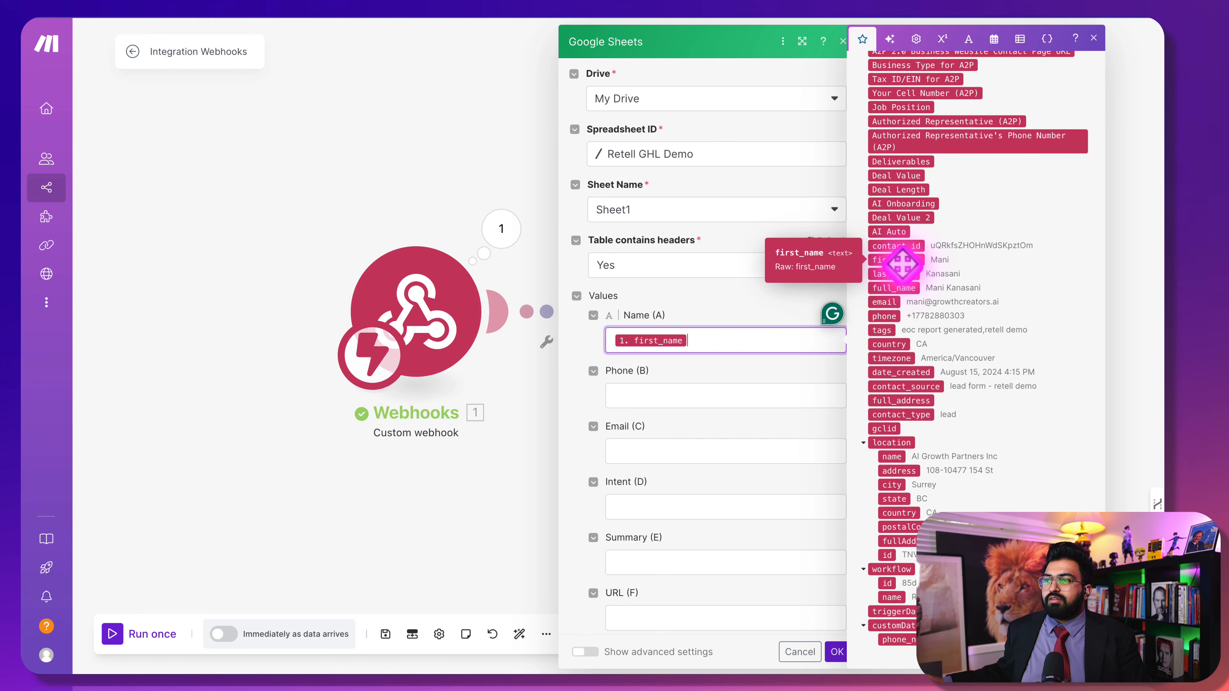
click(660, 386)
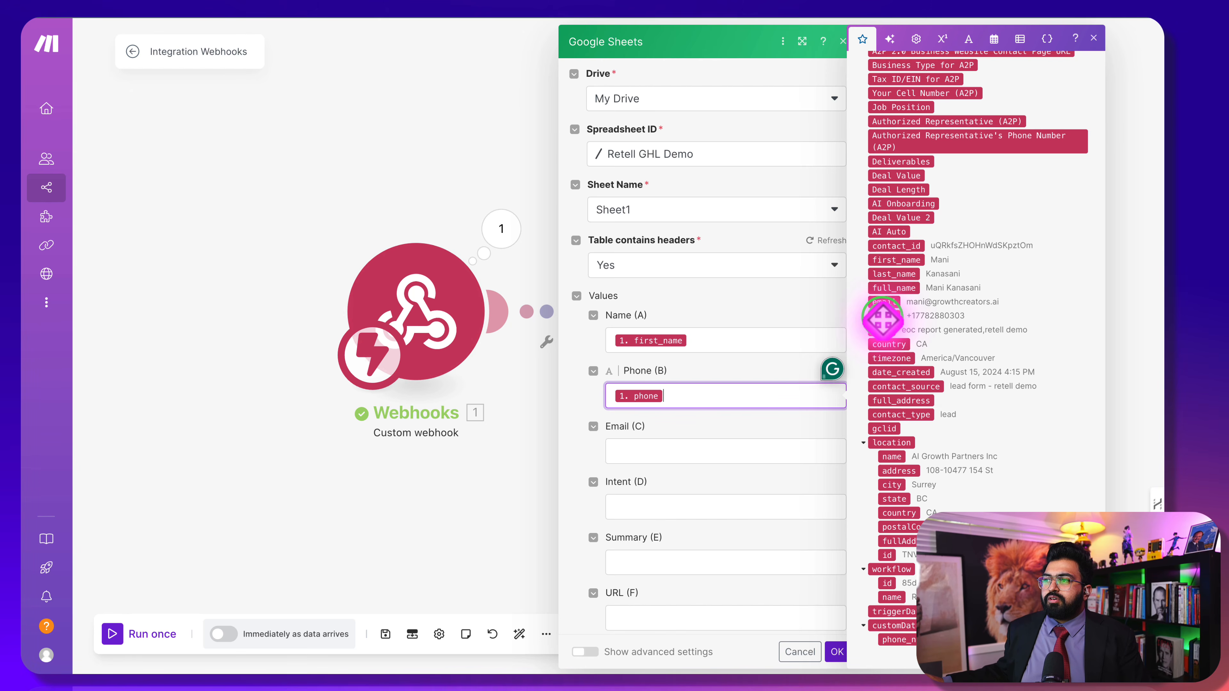
click(733, 455)
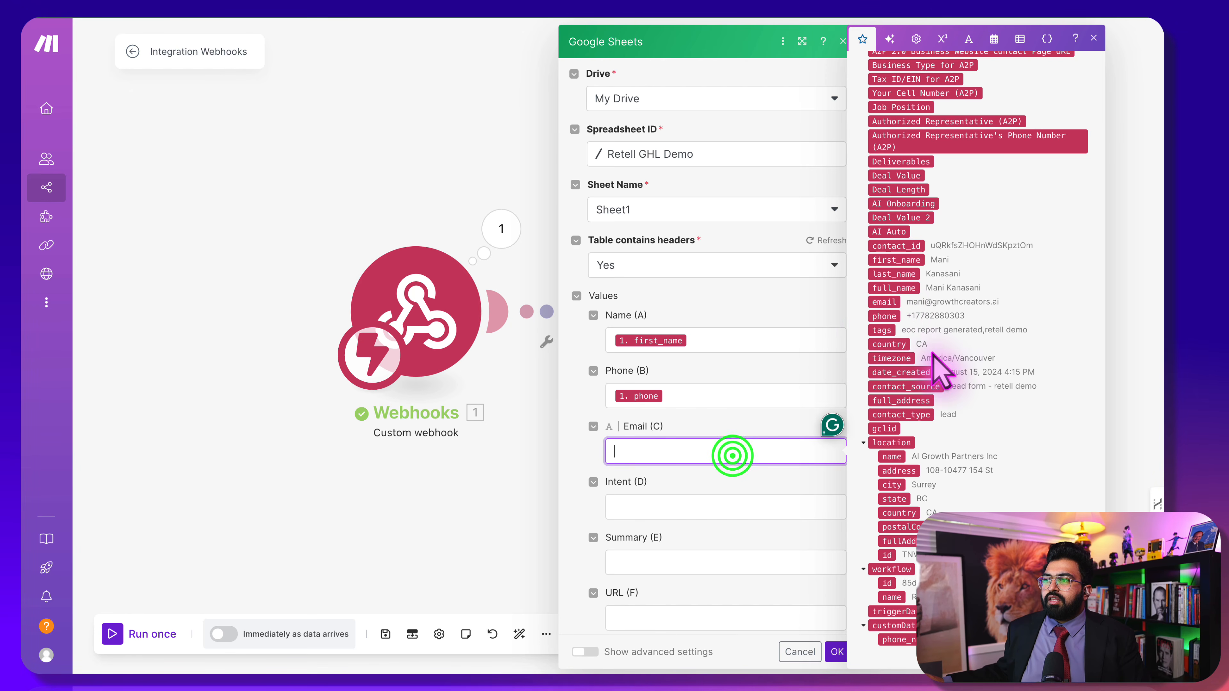
click(890, 306)
click(581, 511)
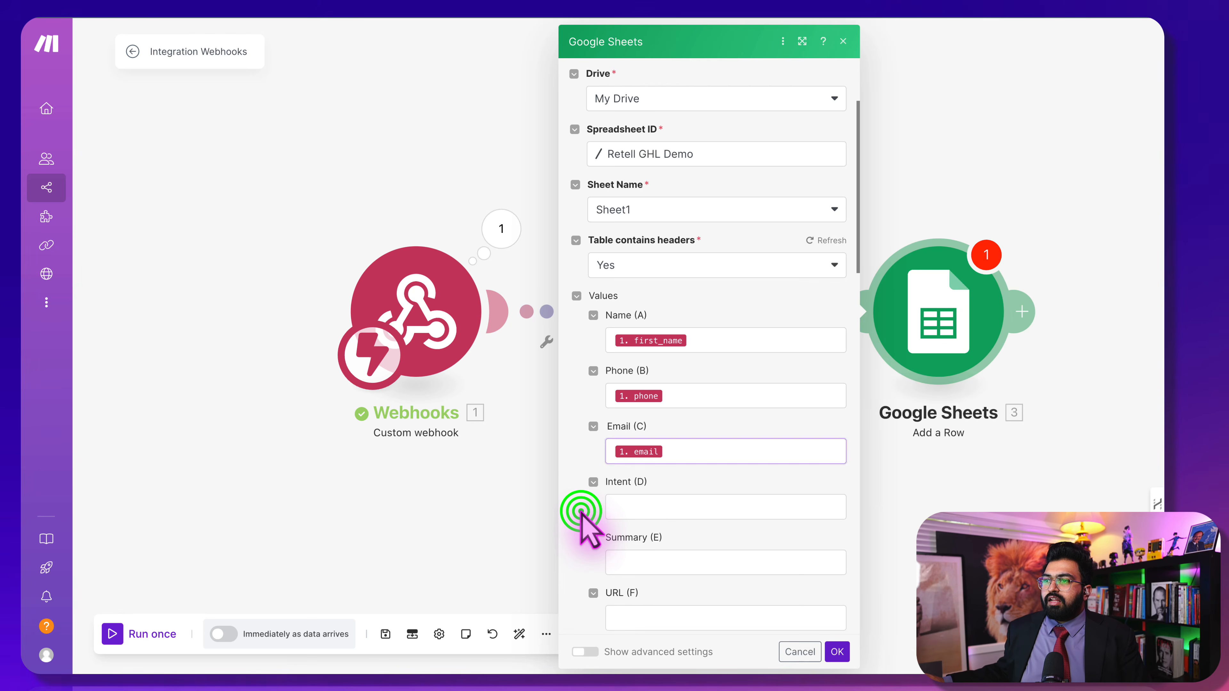
scroll(591, 533, down, 5)
Map contact_id into the ID (H) column and save the row settings
click(707, 495)
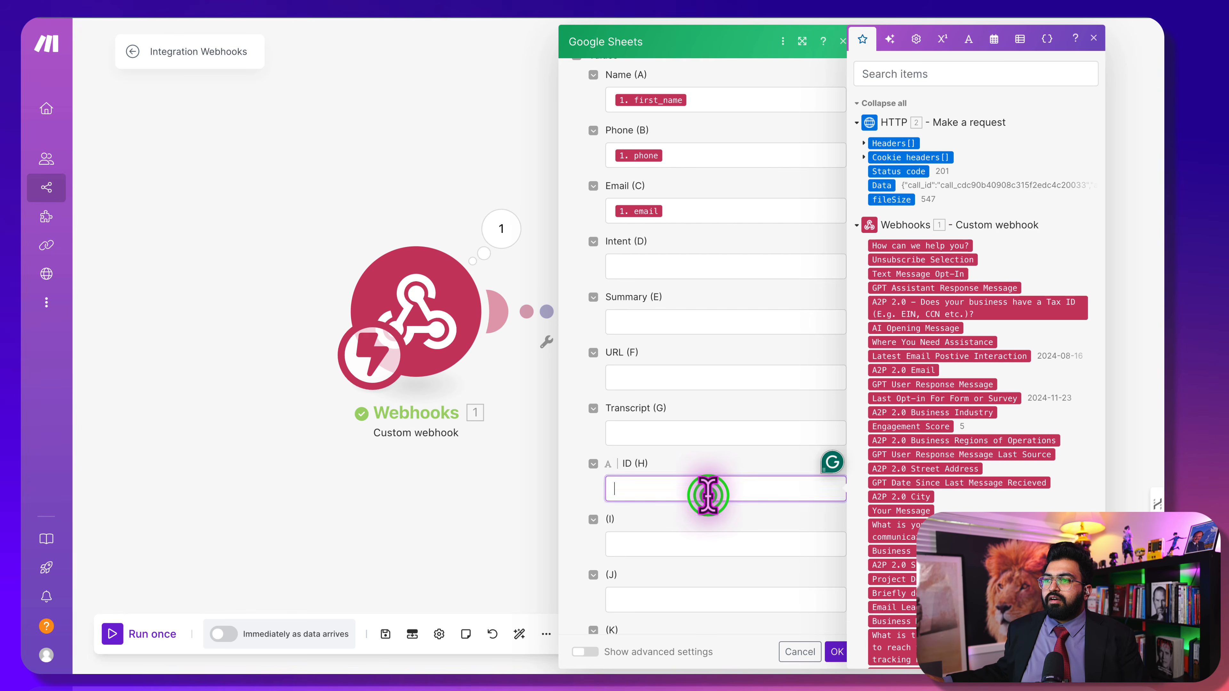
scroll(949, 488, down, 15)
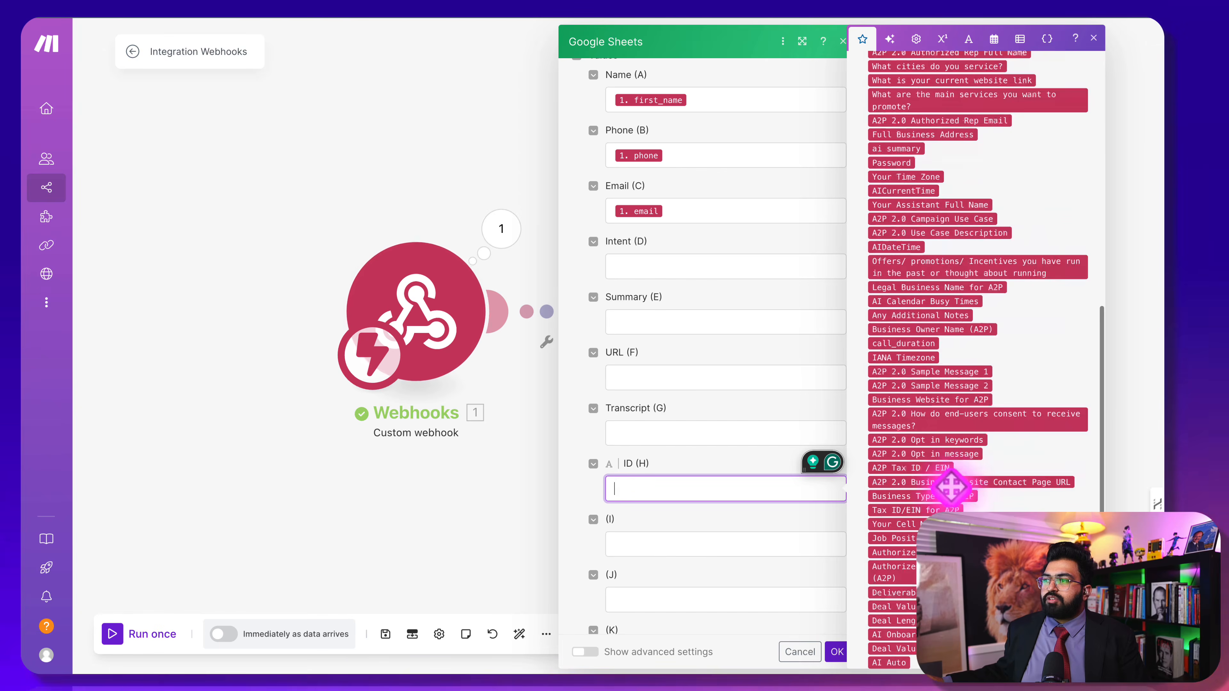
scroll(949, 489, up, 2)
click(912, 331)
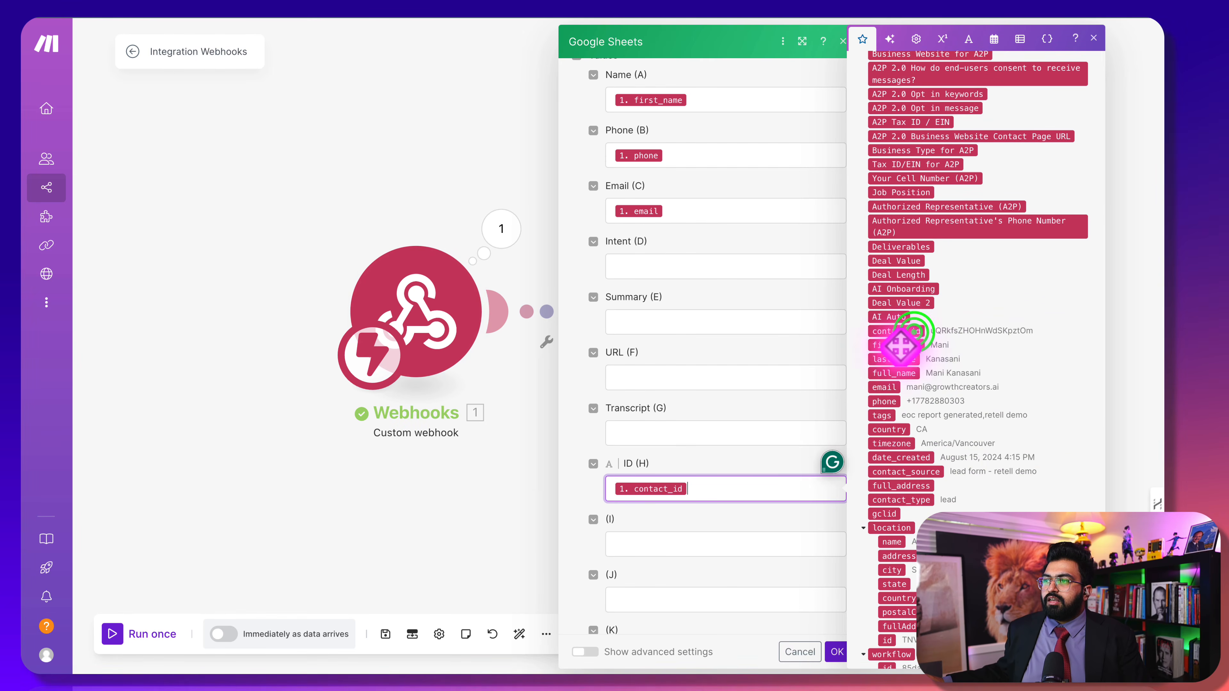
click(565, 509)
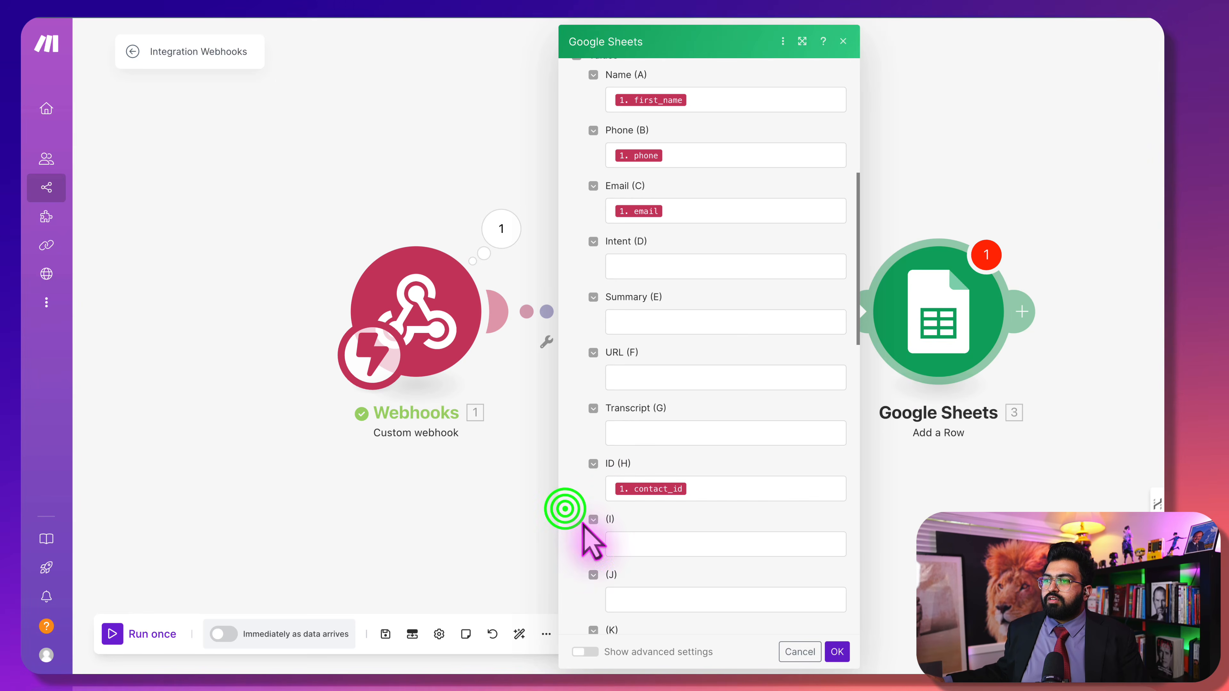
click(836, 647)
drag(922, 443, 482, 452)
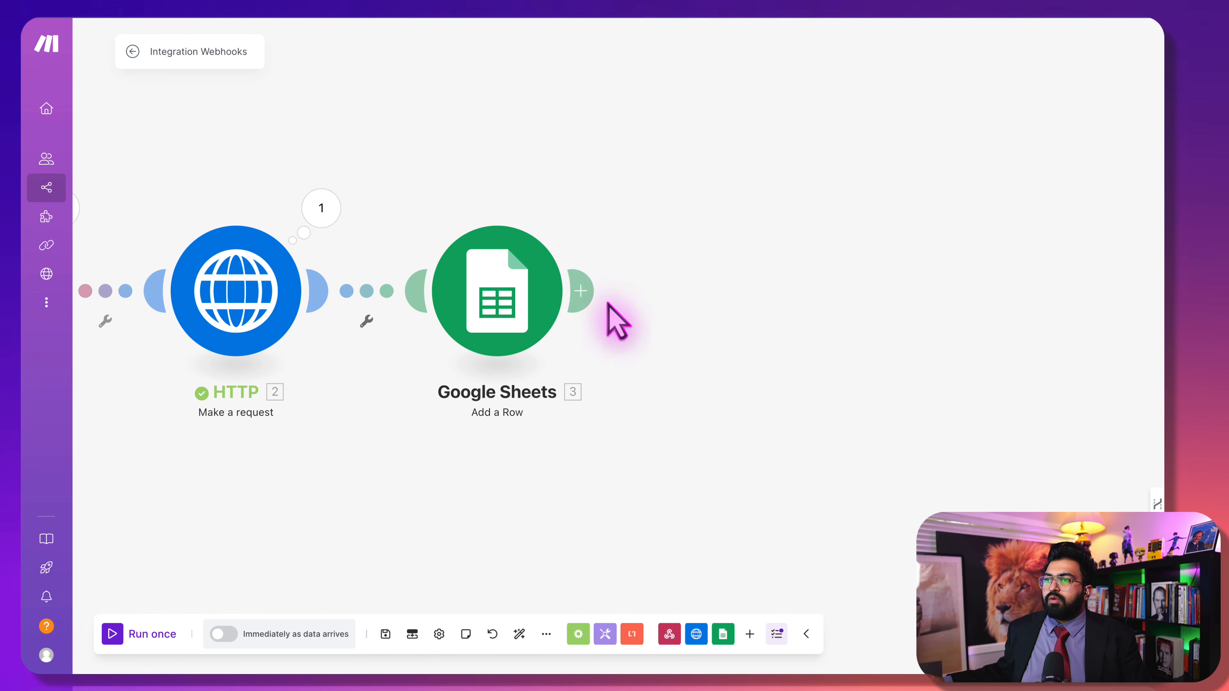
Add a GoHighLevel LeadConnector Update a Contact module after Google Sheets, replacing a first attempt
click(583, 293)
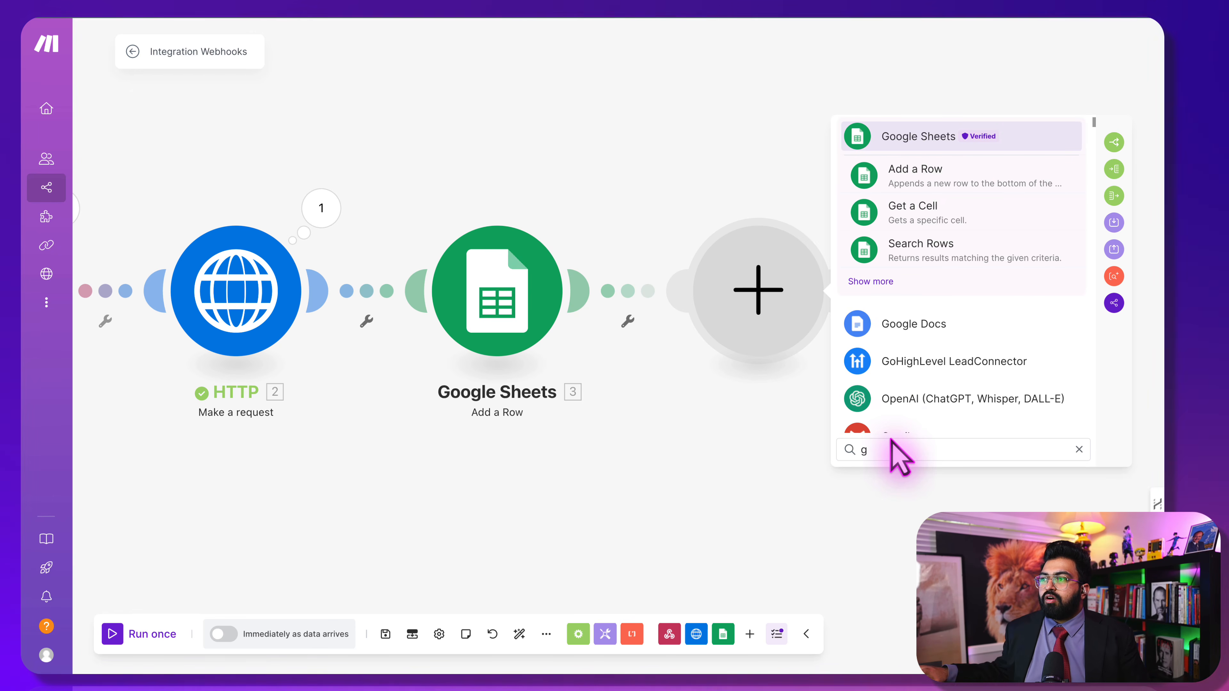
click(997, 362)
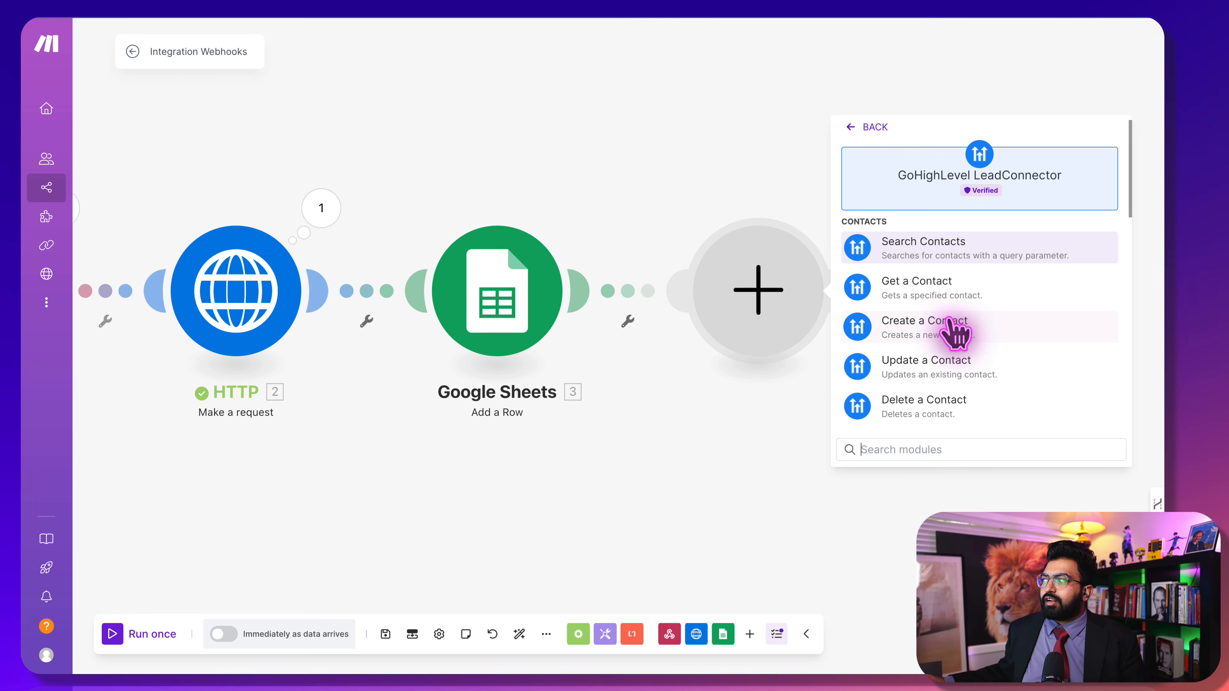
click(965, 372)
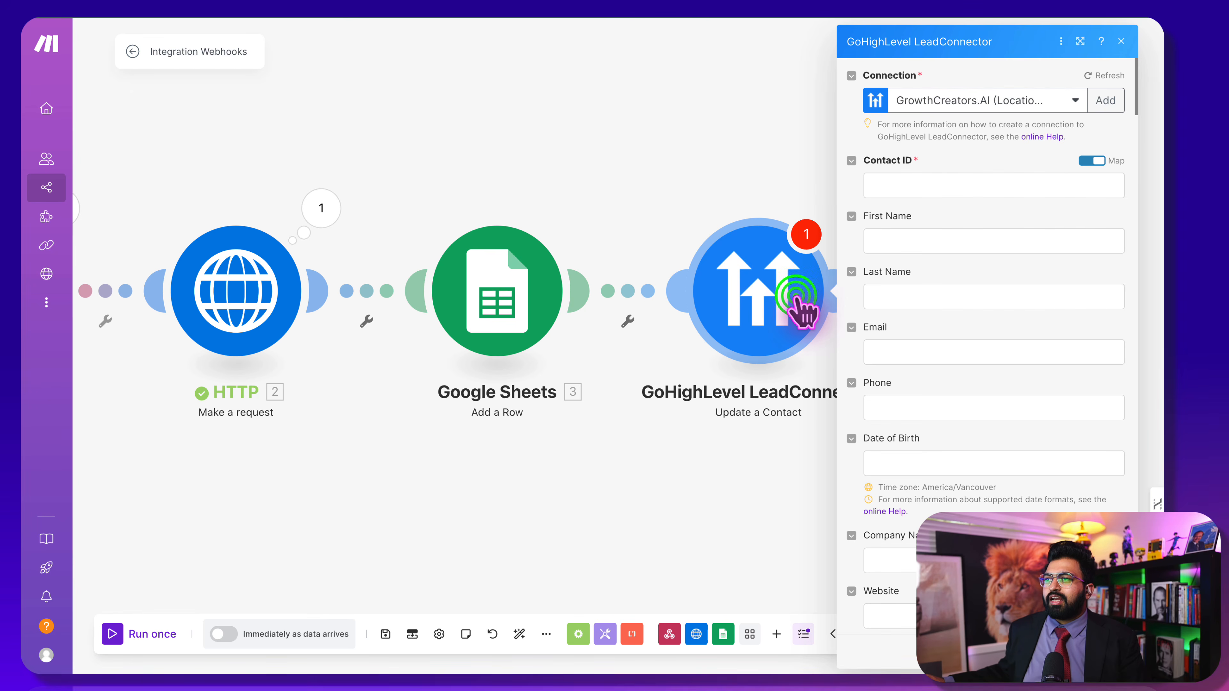
click(723, 228)
right_click(728, 301)
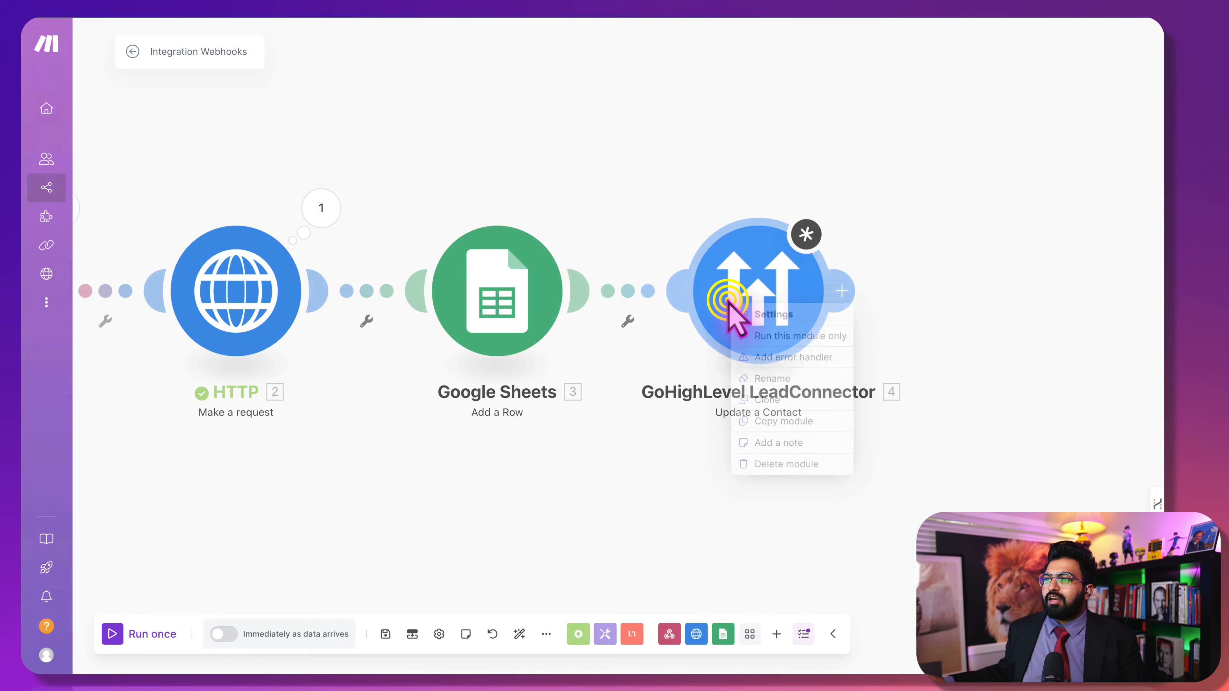
click(793, 464)
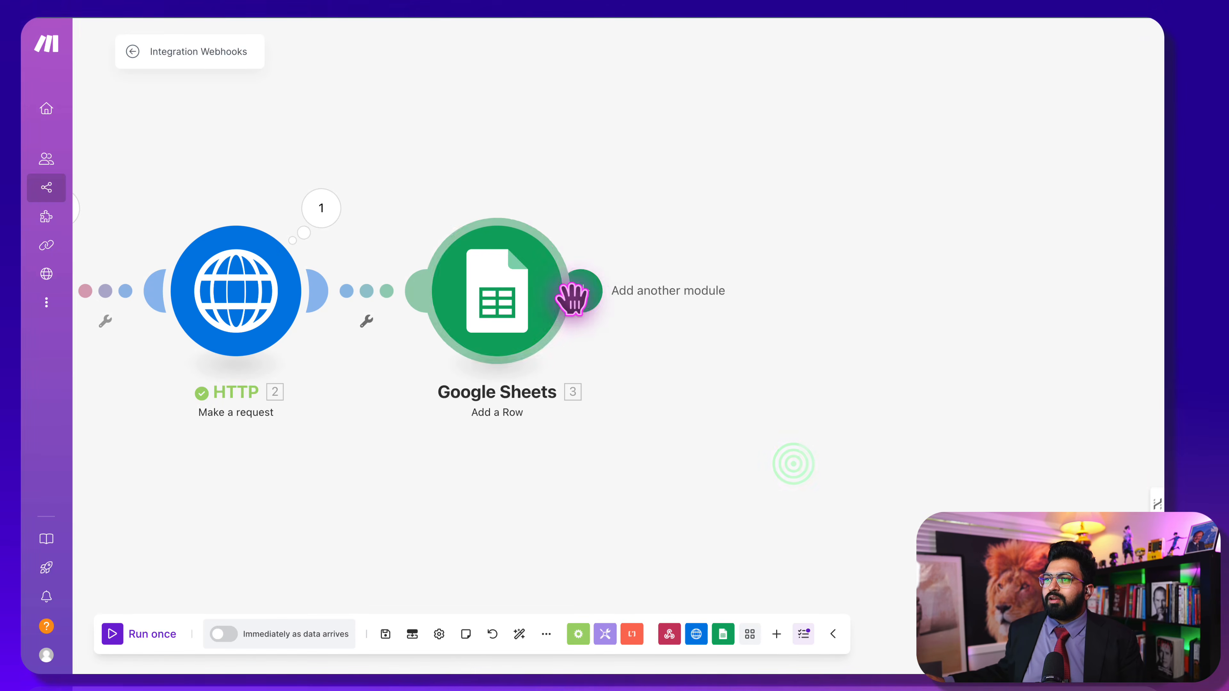
click(572, 299)
click(913, 286)
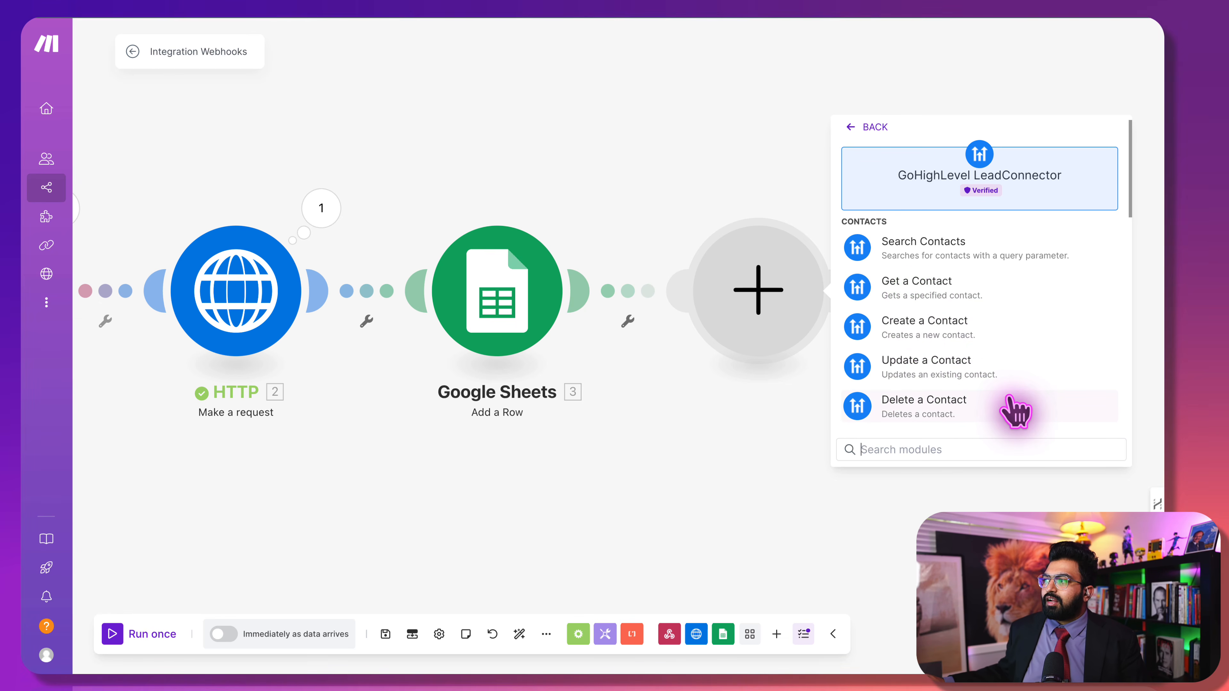
scroll(1011, 399, down, 2)
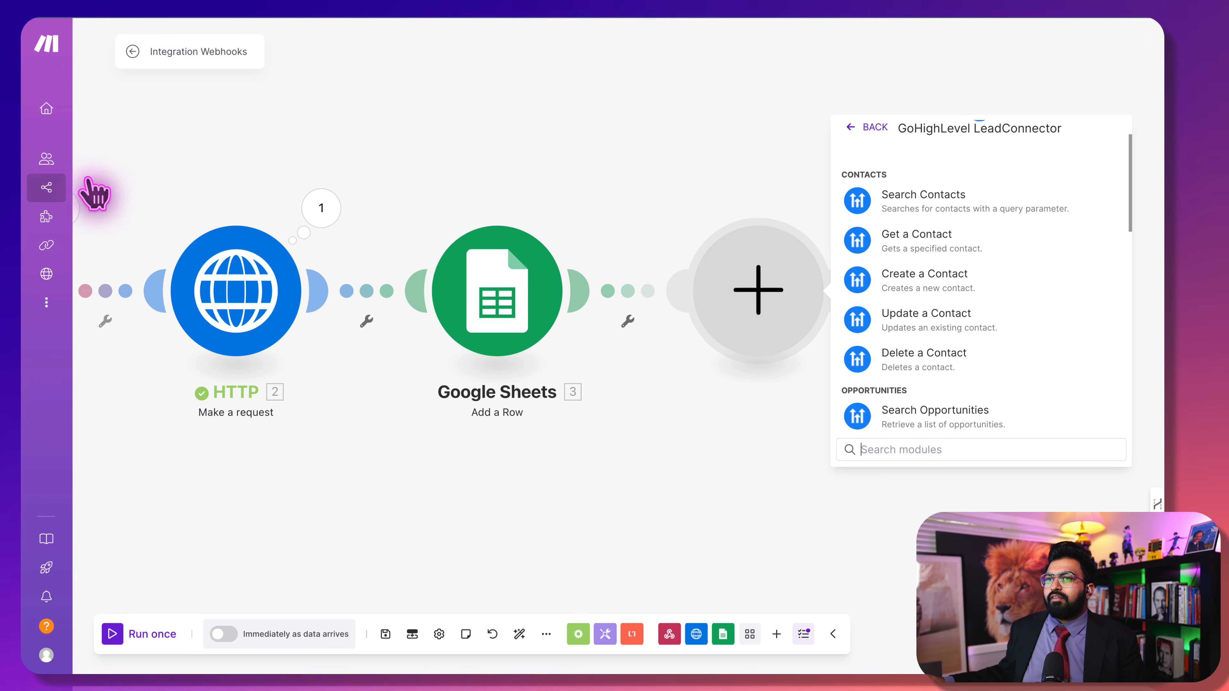
mouse_move(104, 220)
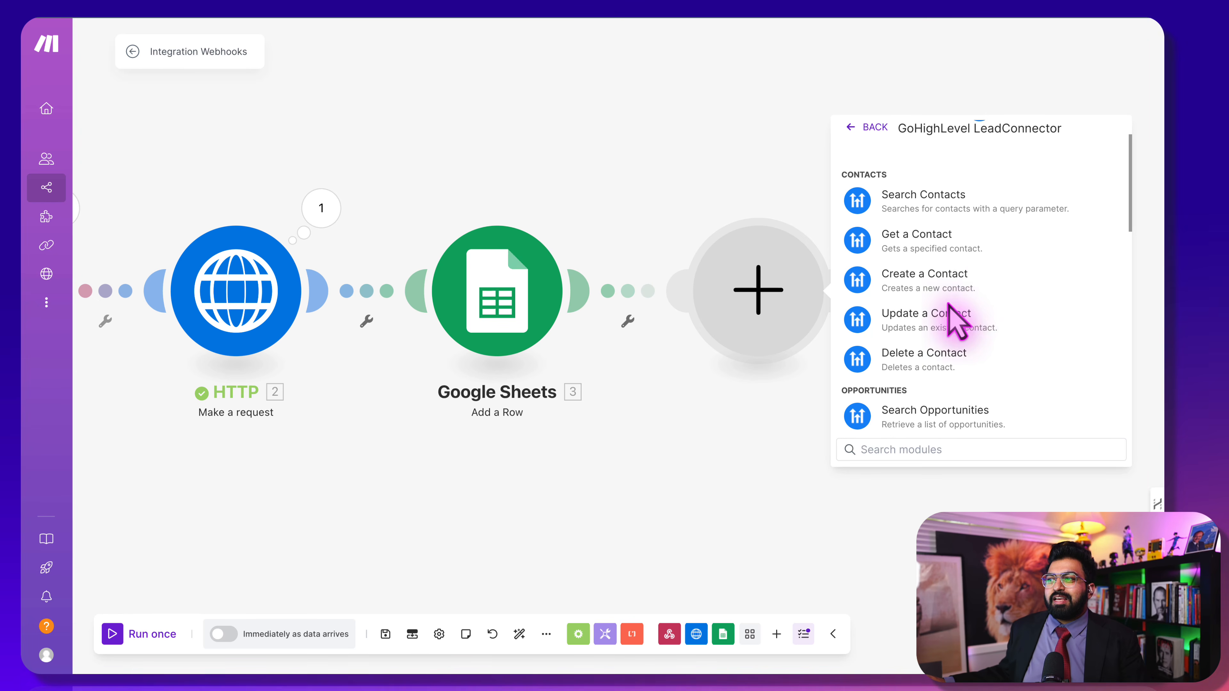
click(952, 320)
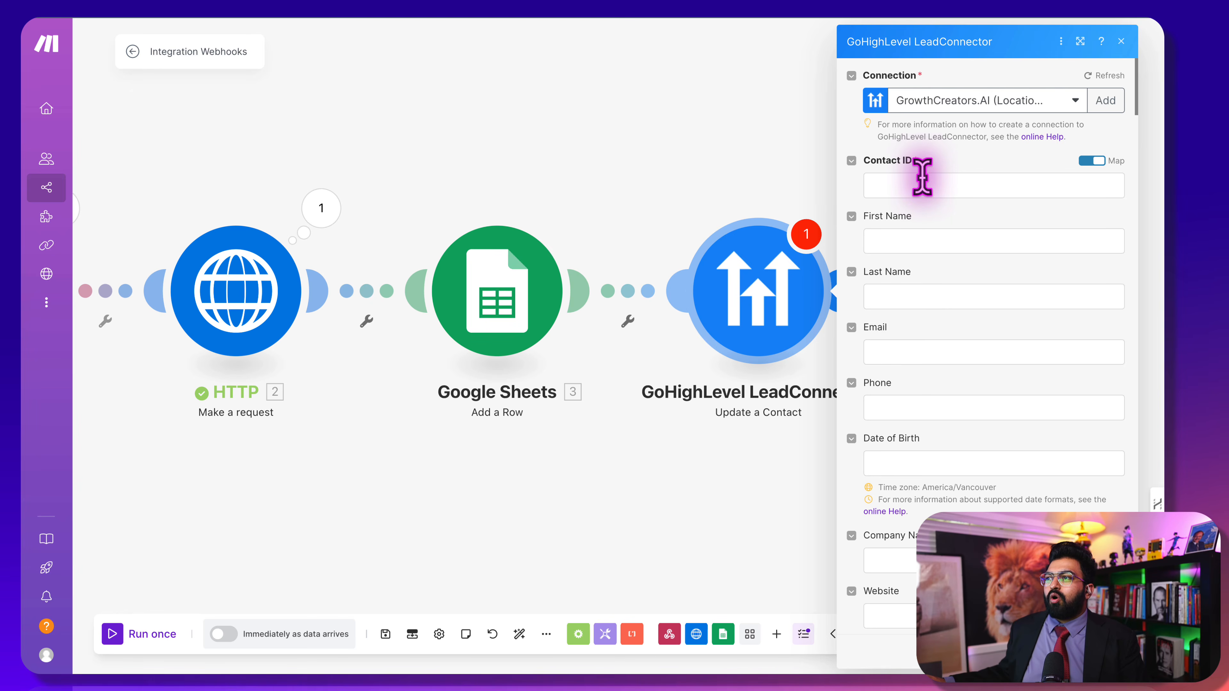
Map the webhook's contact_id into the Contact ID field
click(922, 184)
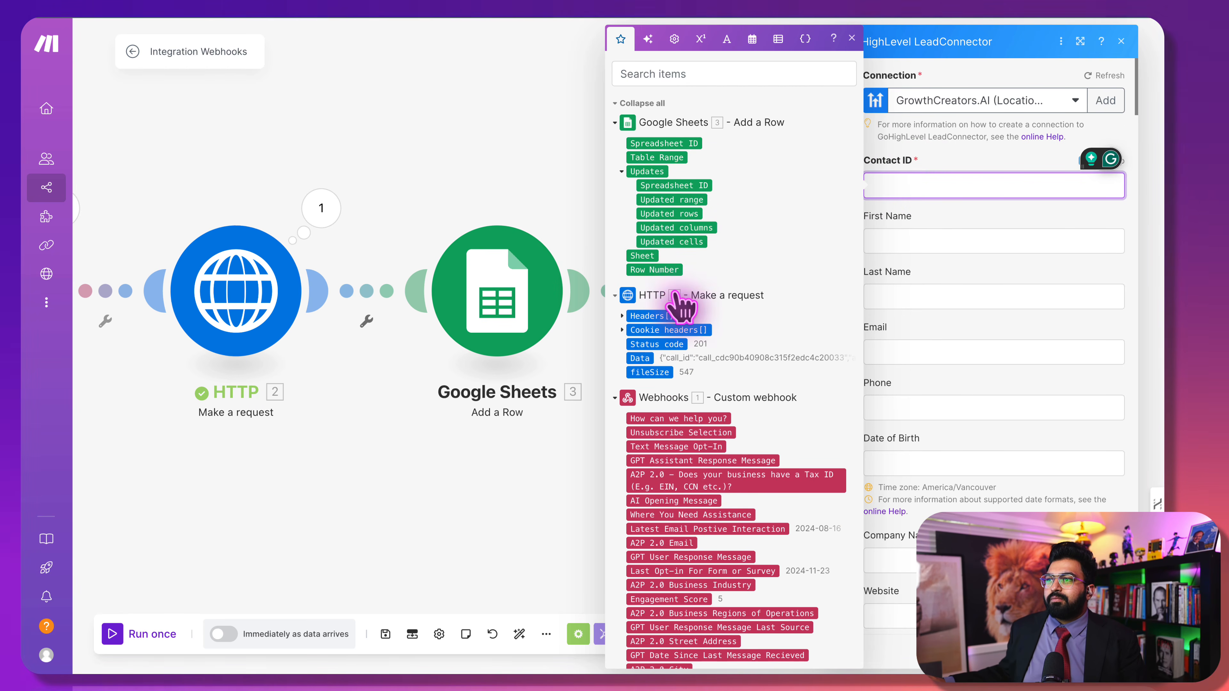
scroll(678, 297, down, 1)
scroll(677, 298, down, 20)
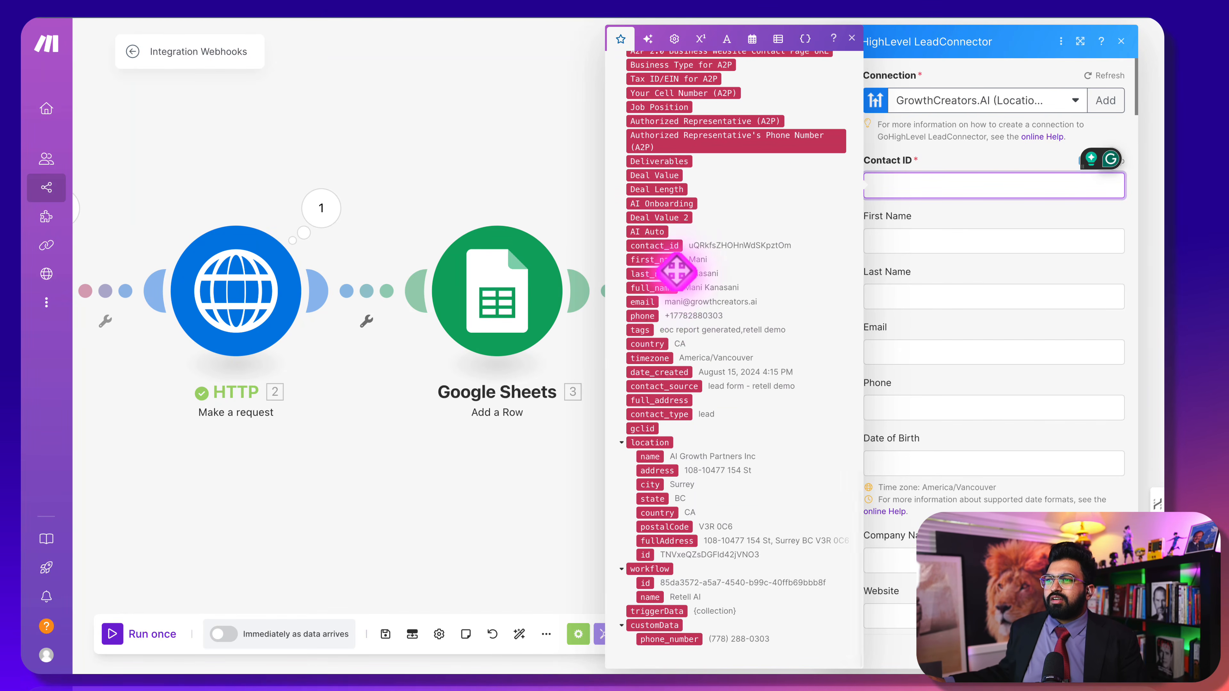
drag(670, 248, 968, 186)
click(1111, 267)
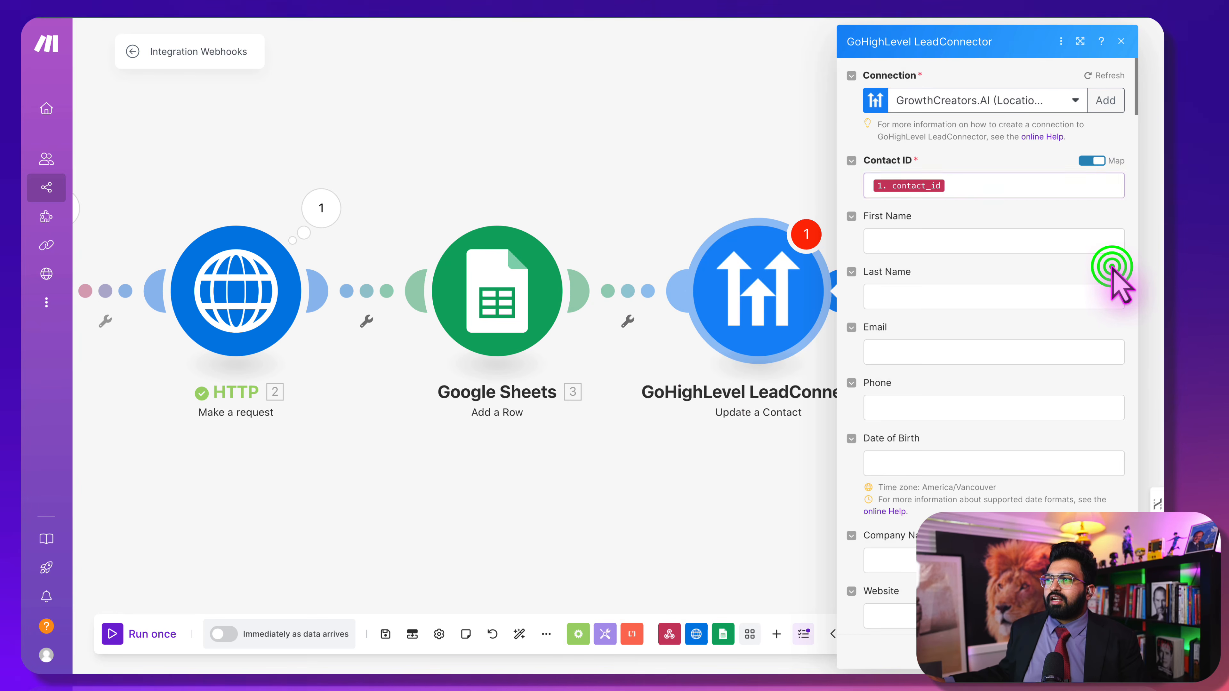
Tag the contact with retell called instead of retell demo
scroll(1065, 401, down, 8)
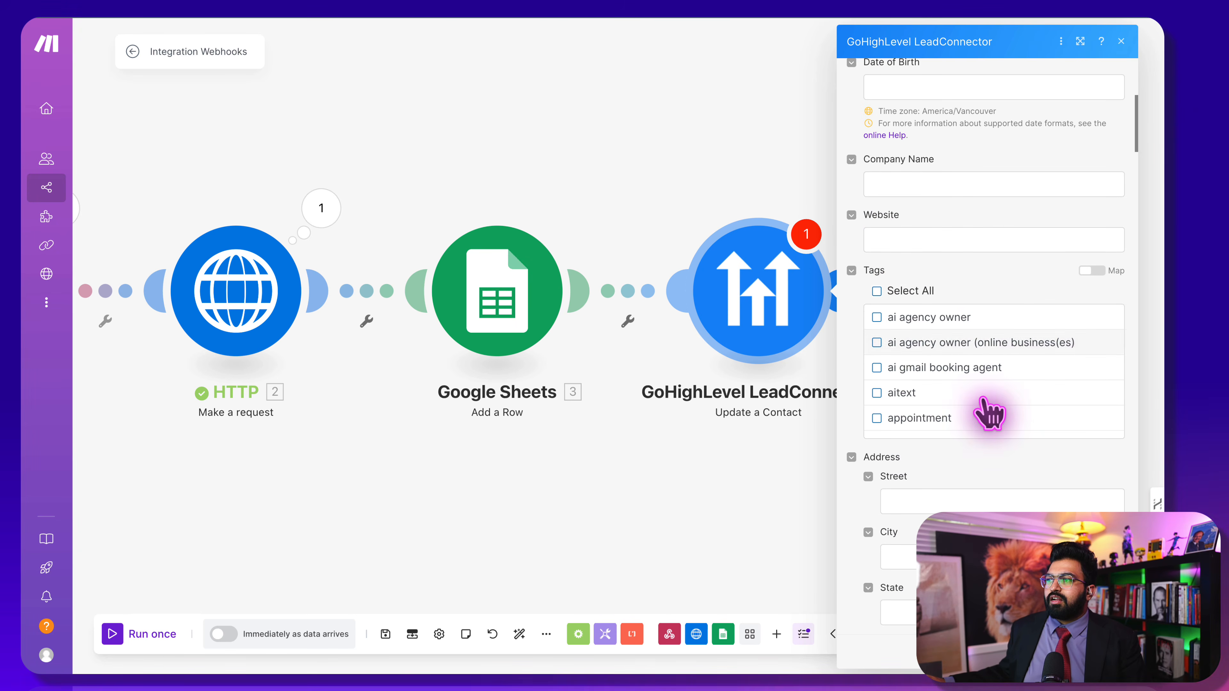
scroll(1008, 380, down, 10)
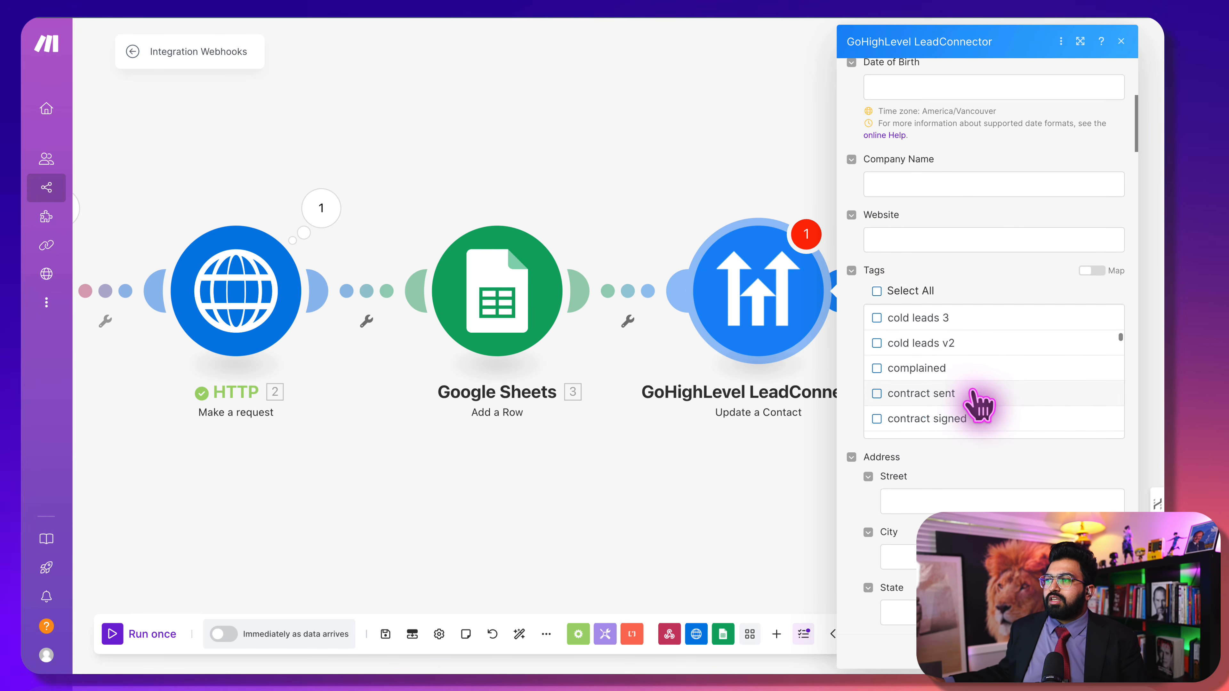
scroll(979, 407, down, 10)
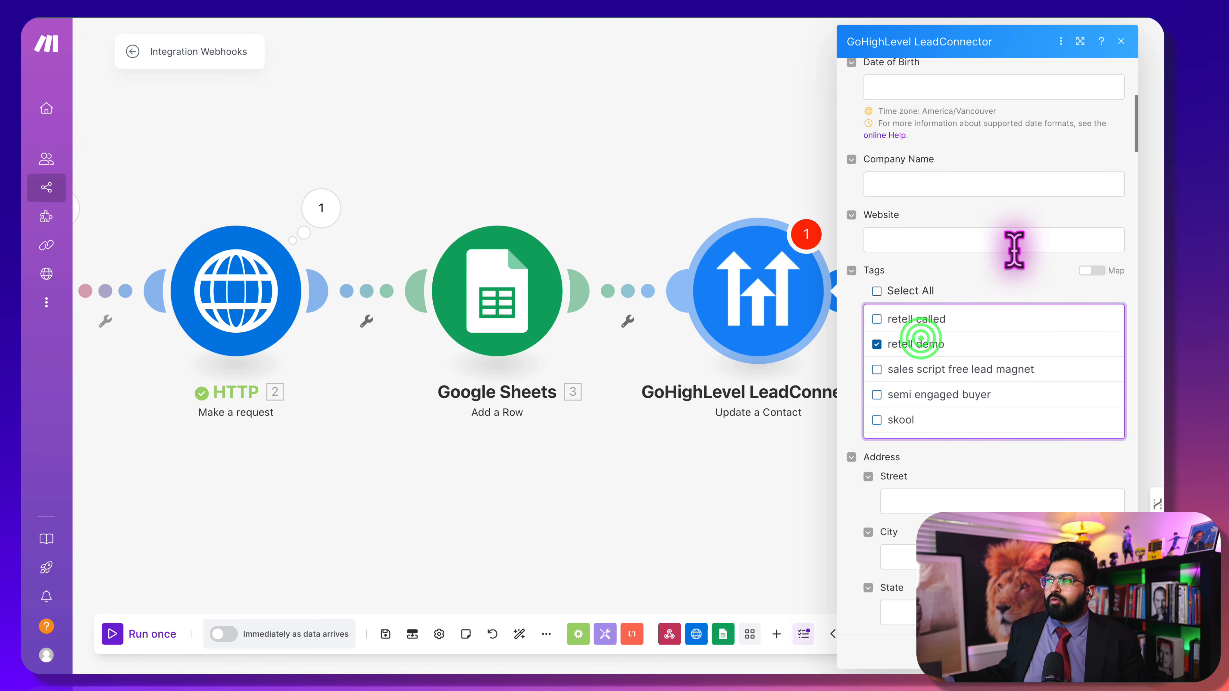
click(1015, 264)
scroll(943, 491, down, 3)
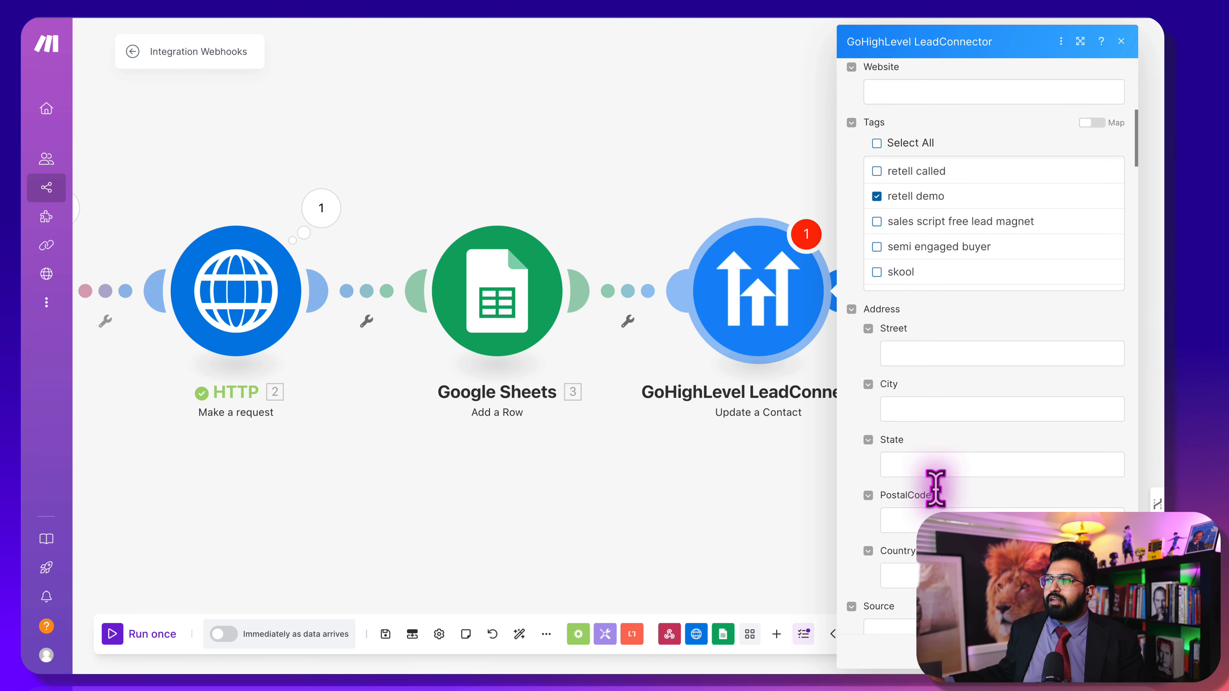
click(911, 209)
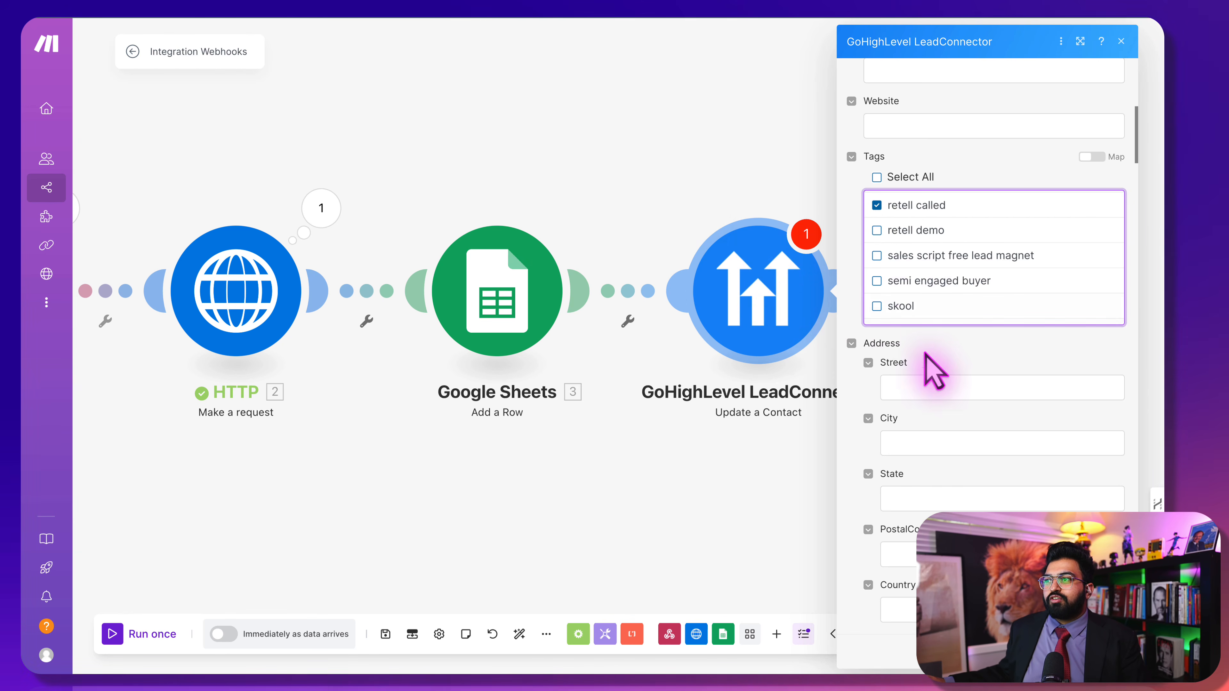
scroll(931, 370, down, 10)
scroll(934, 416, down, 15)
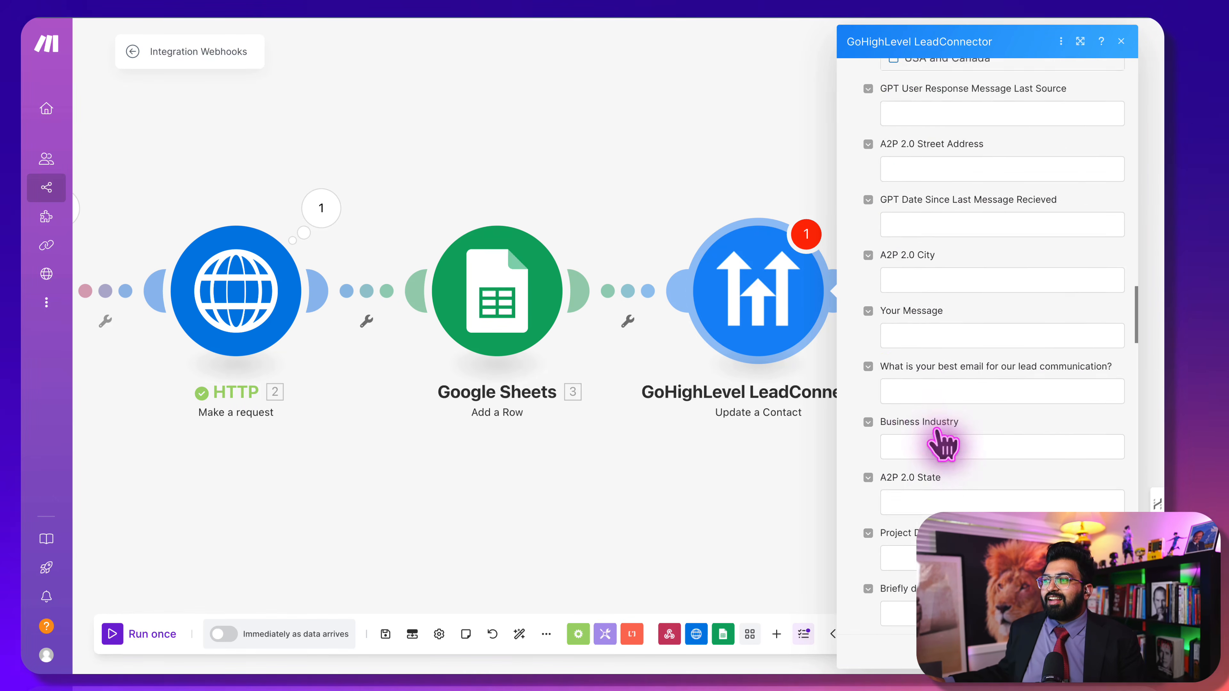
scroll(935, 426, down, 15)
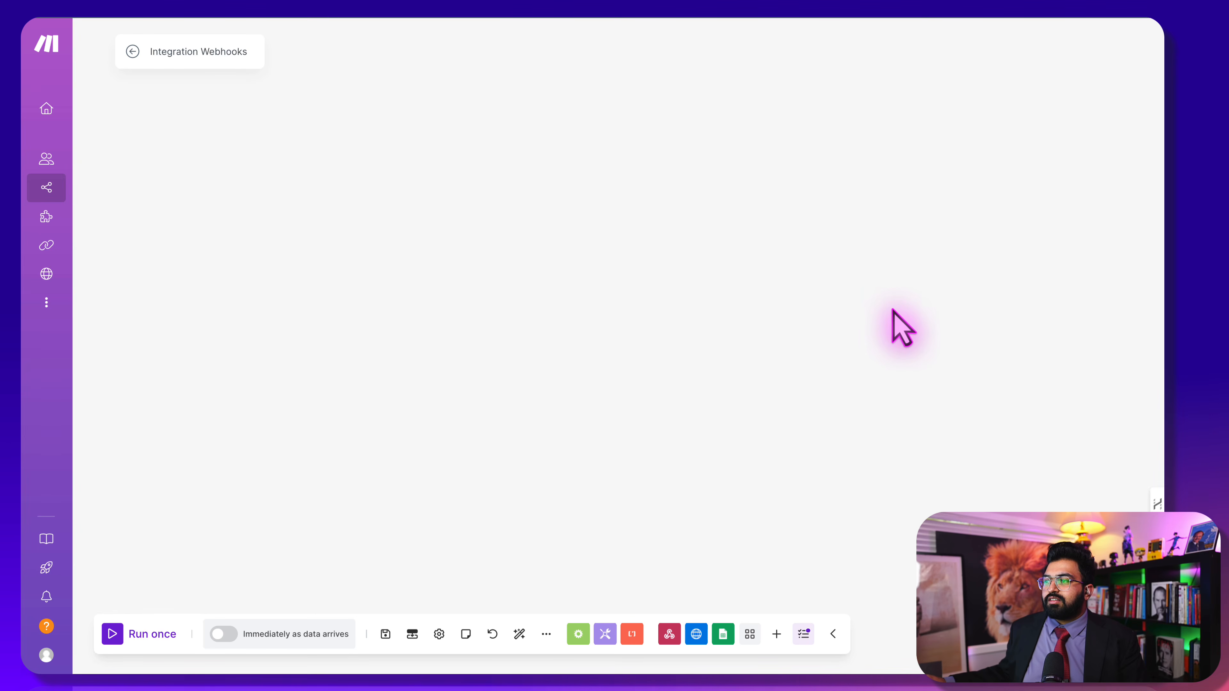
Bring the modules back into view, reload the page and save the scenario
click(791, 324)
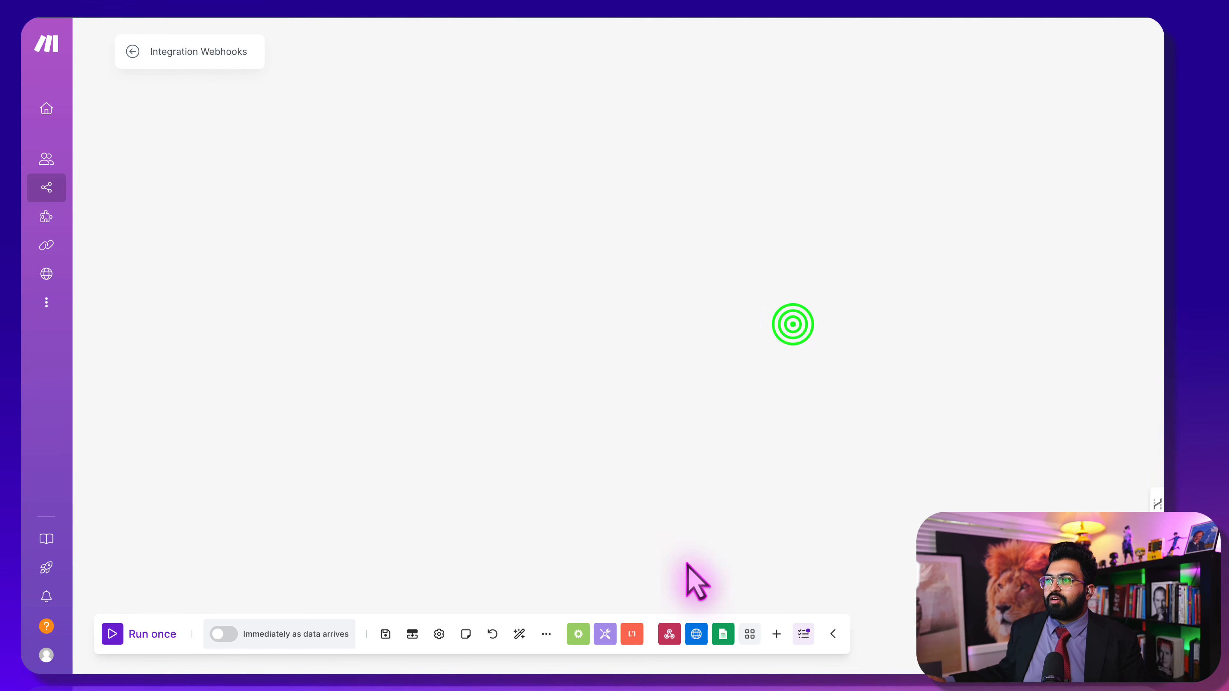
drag(406, 297, 1048, 273)
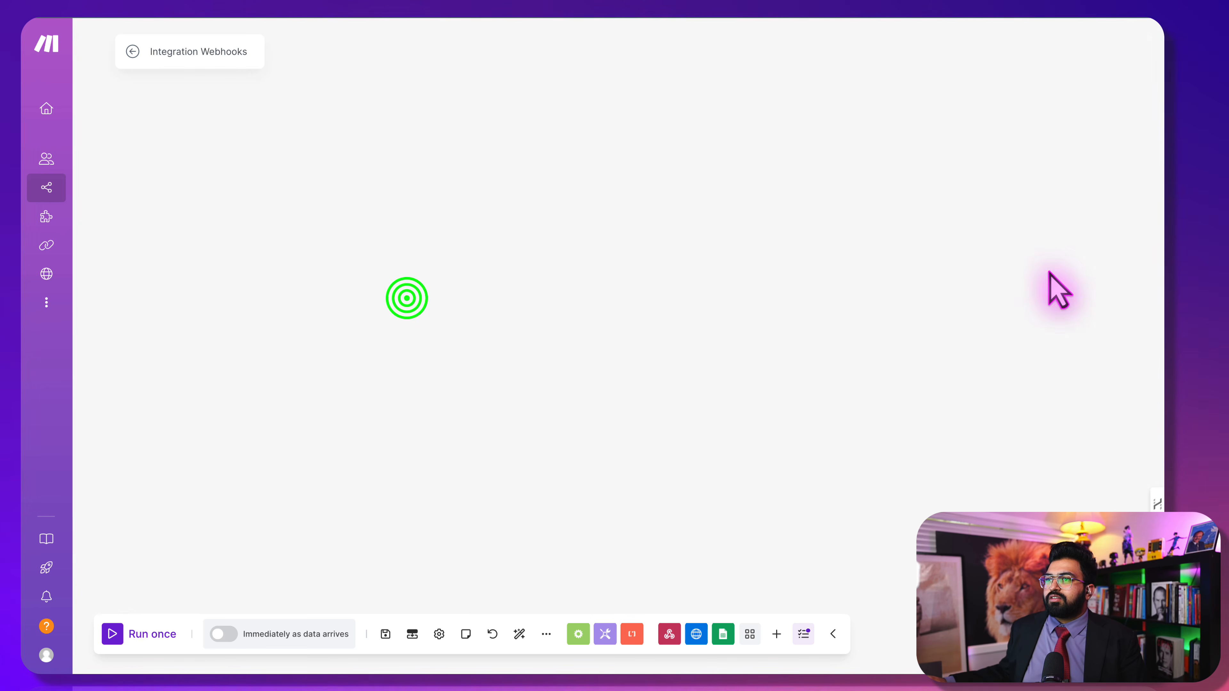
drag(447, 288, 1006, 245)
drag(537, 212, 818, 247)
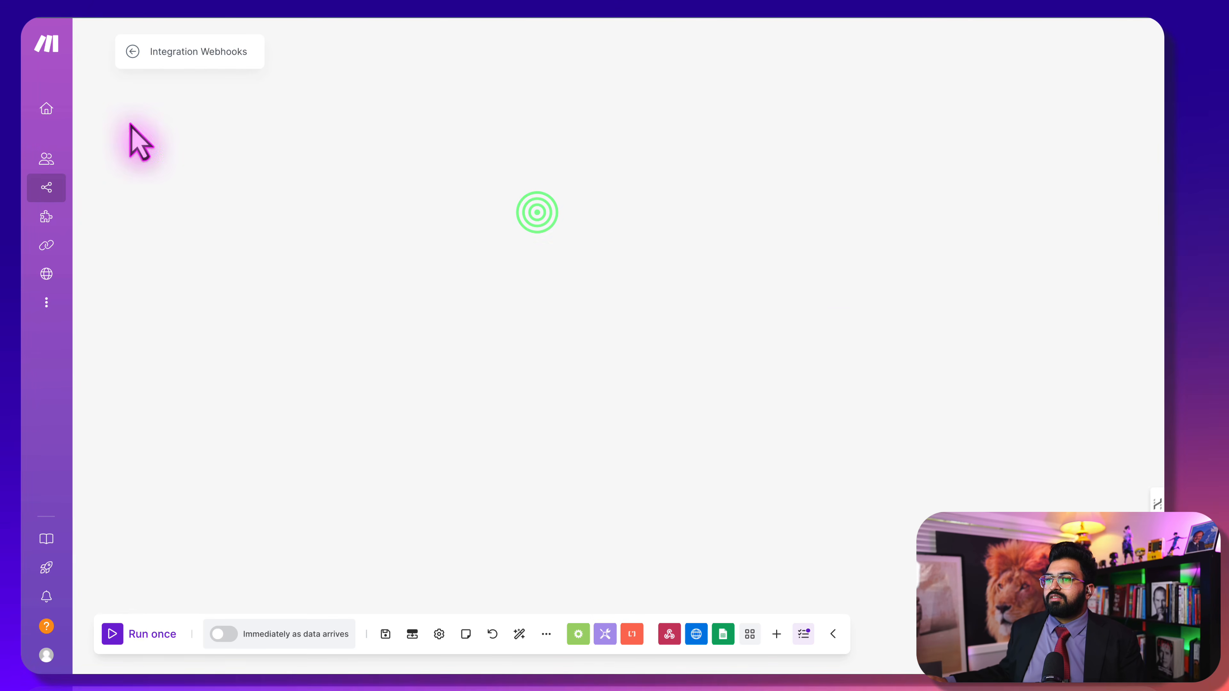
click(58, 3)
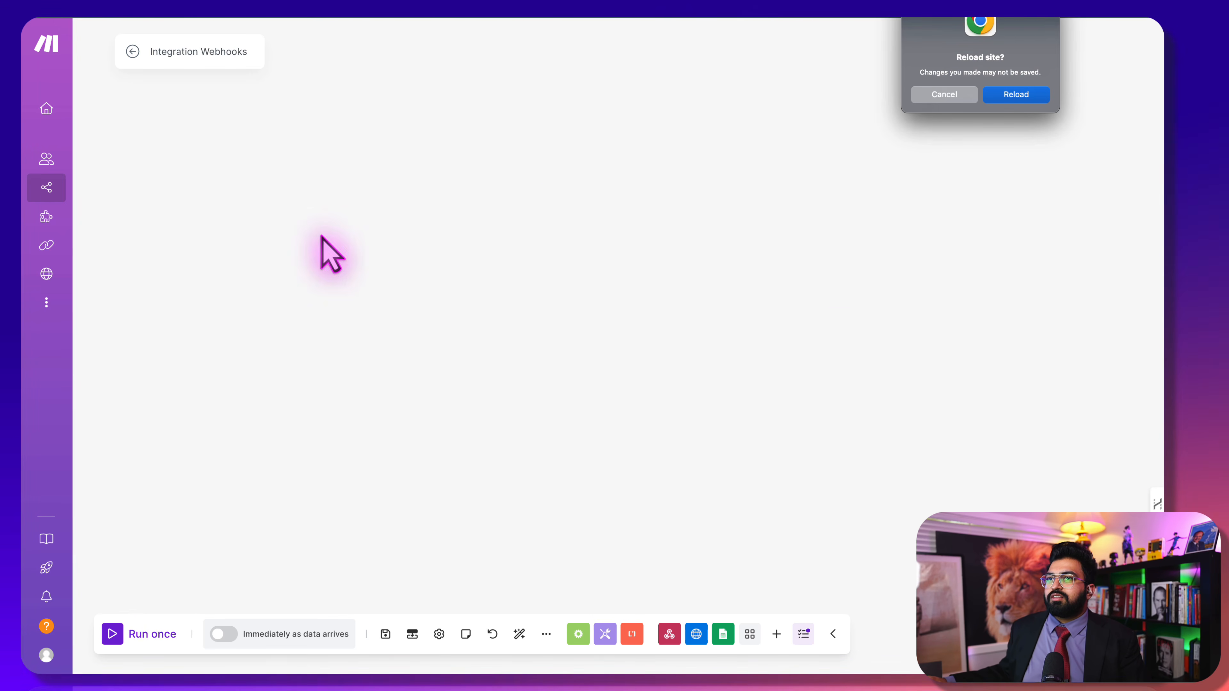
click(947, 95)
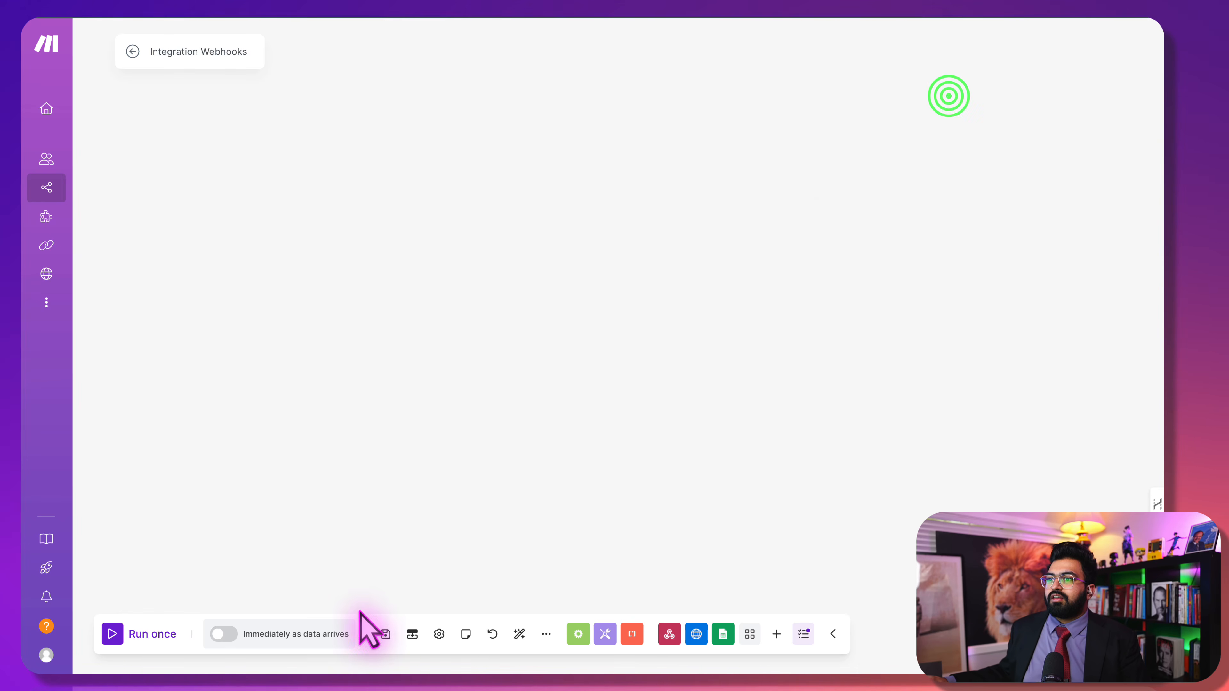
click(383, 634)
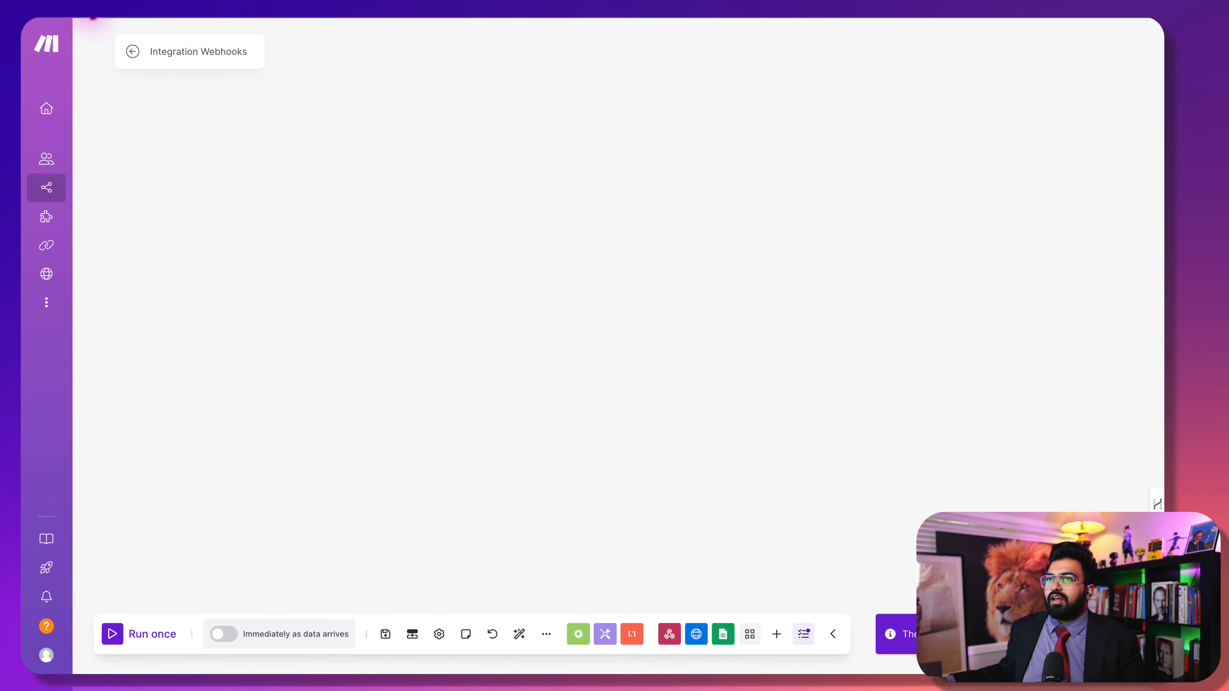
Reopen the scenario and schedule it to run immediately as data arrives
click(91, 17)
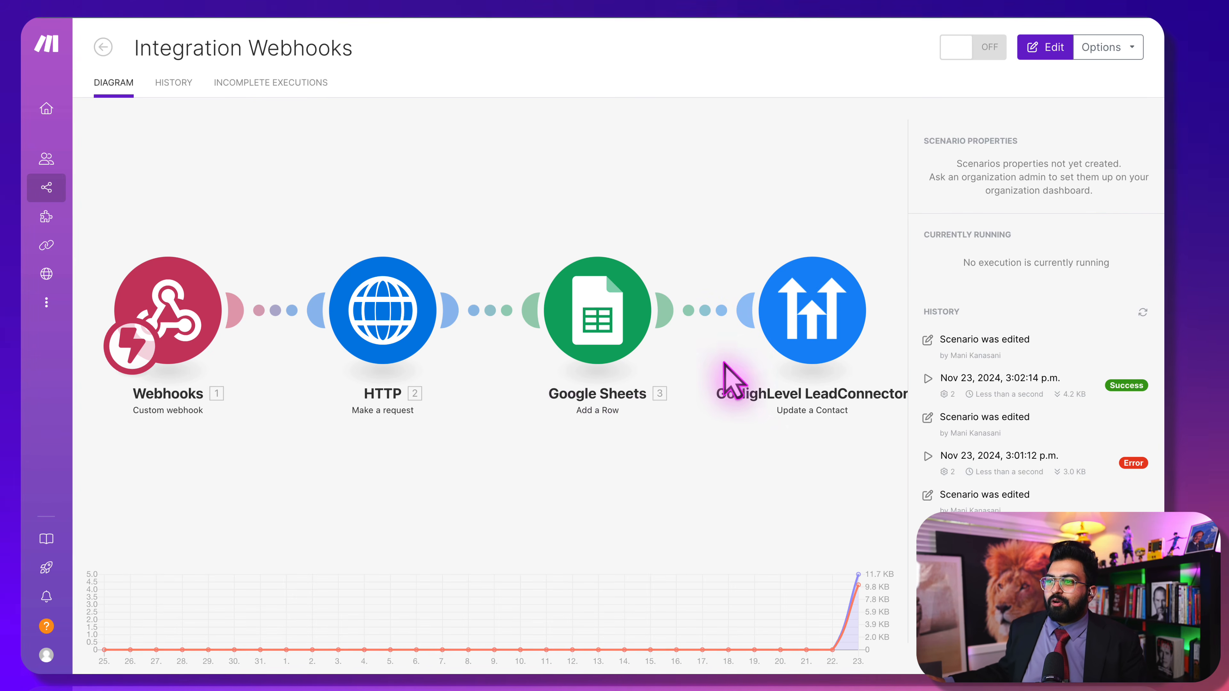
click(873, 189)
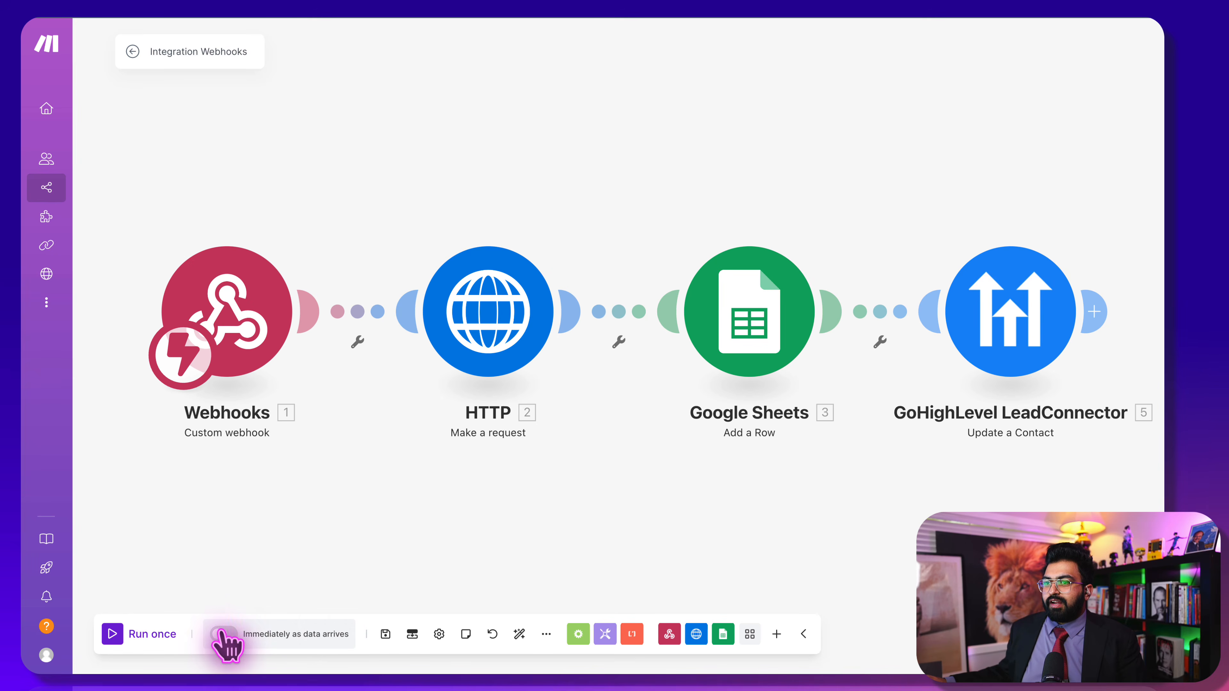
click(223, 634)
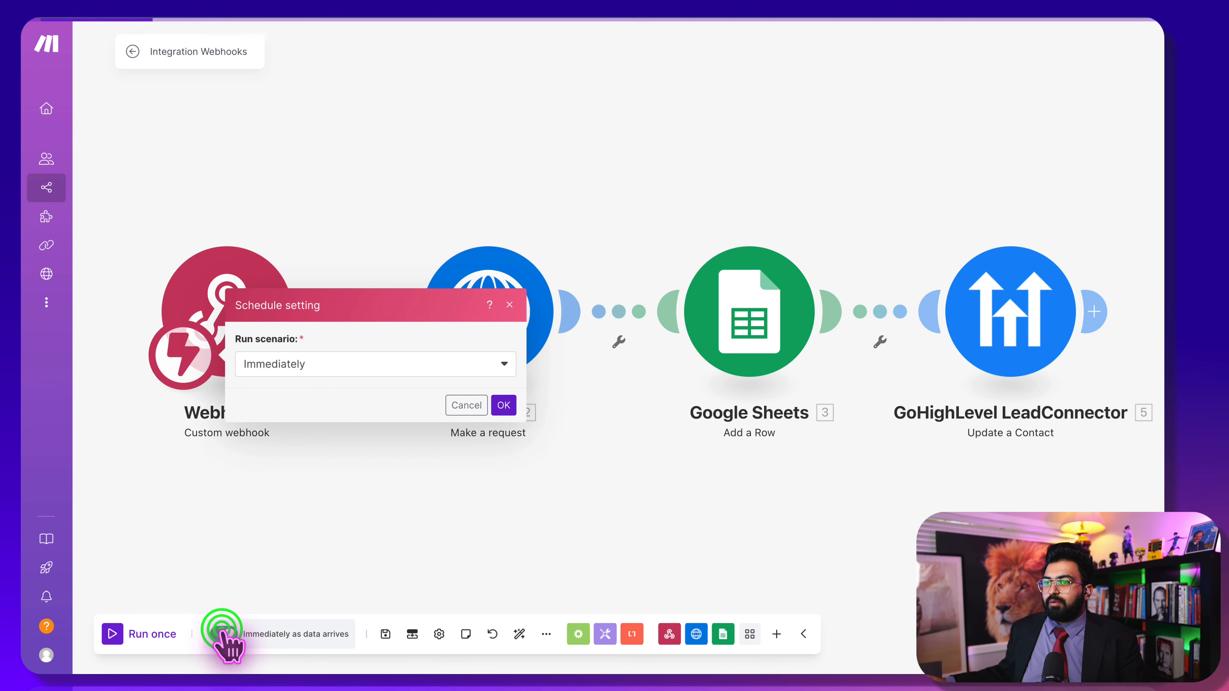
click(514, 405)
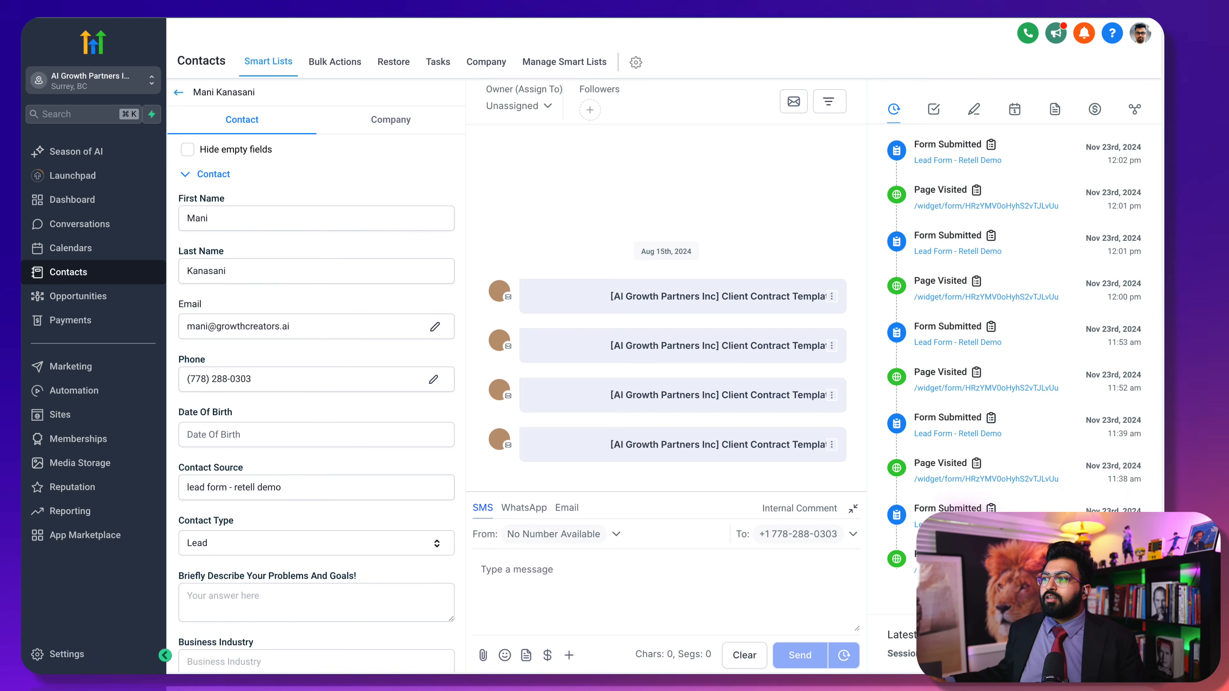
Submit the assessment form with autofilled name and e-mail, a phone number and consent, then reload Contacts
scroll(1103, 358, down, 1)
scroll(1058, 478, up, 1)
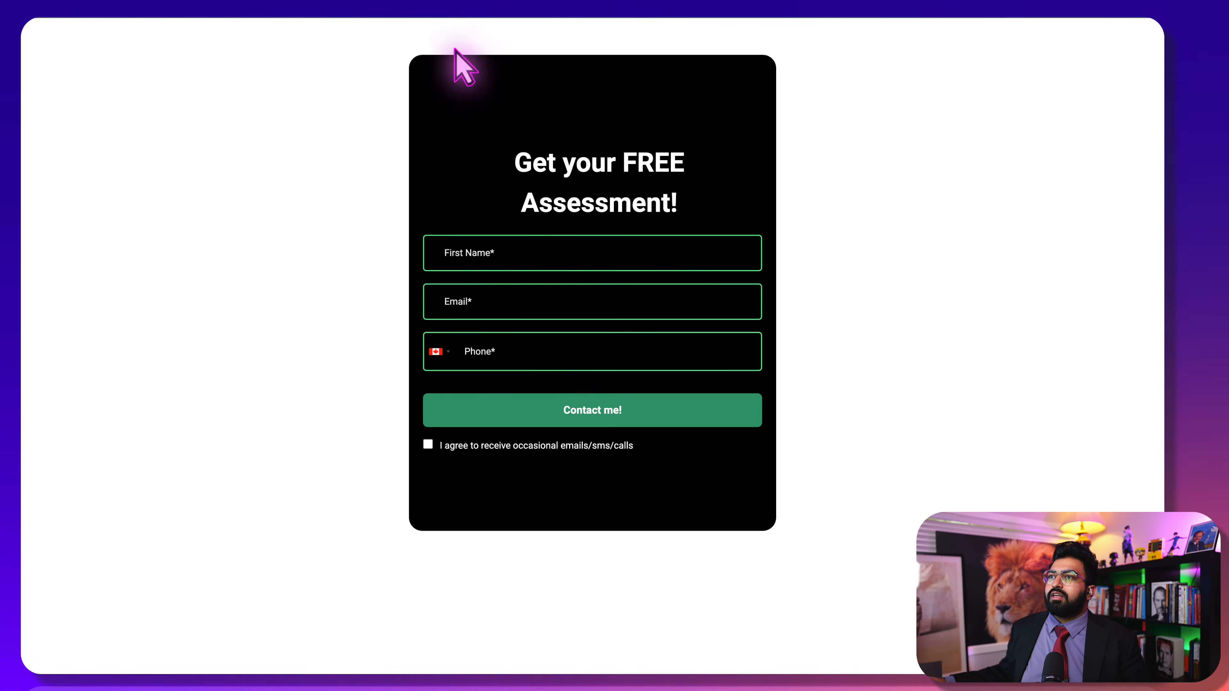
click(492, 244)
click(493, 289)
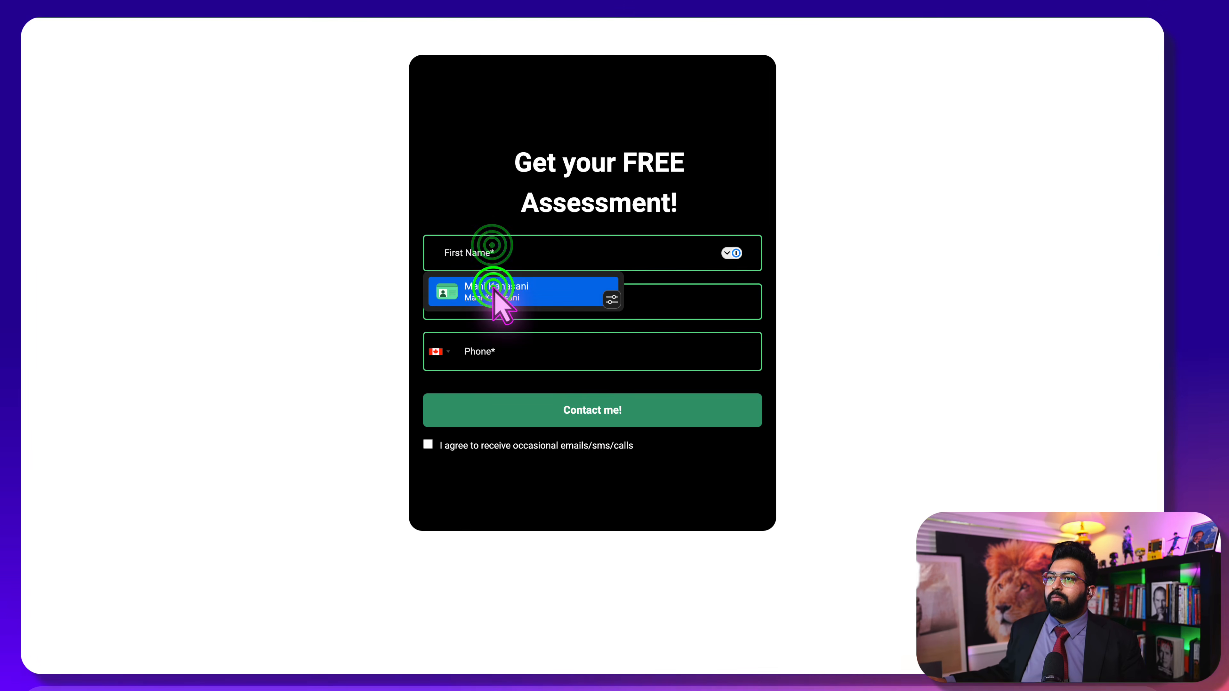
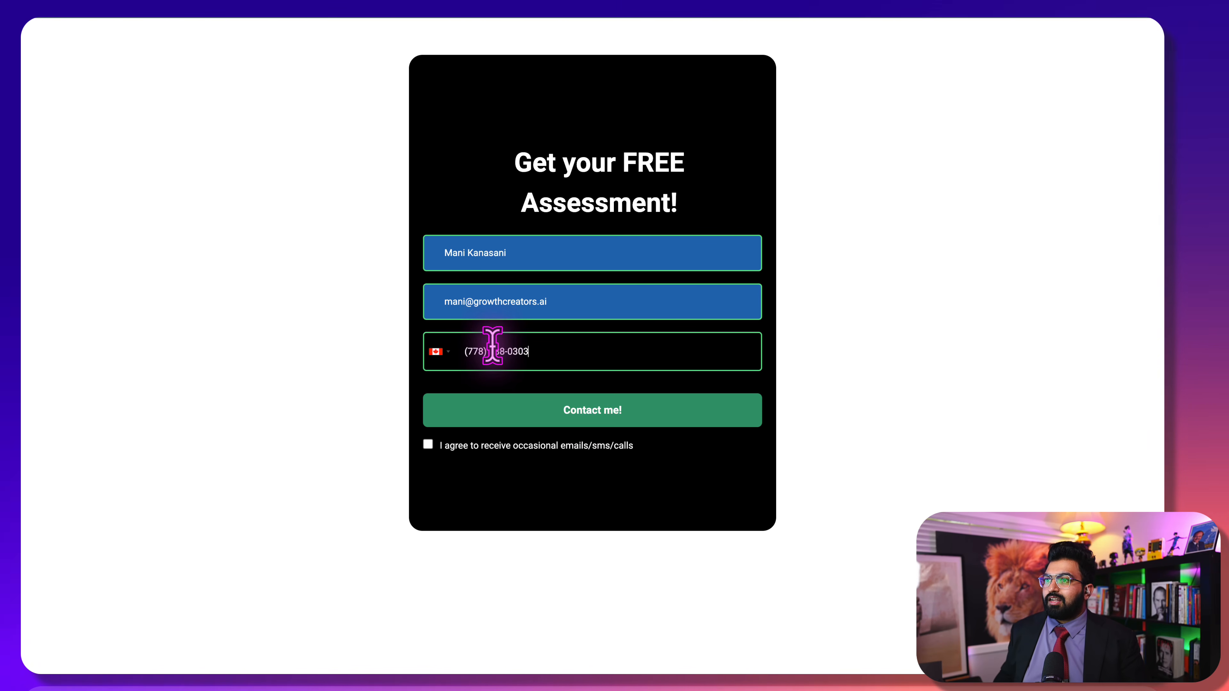
click(428, 444)
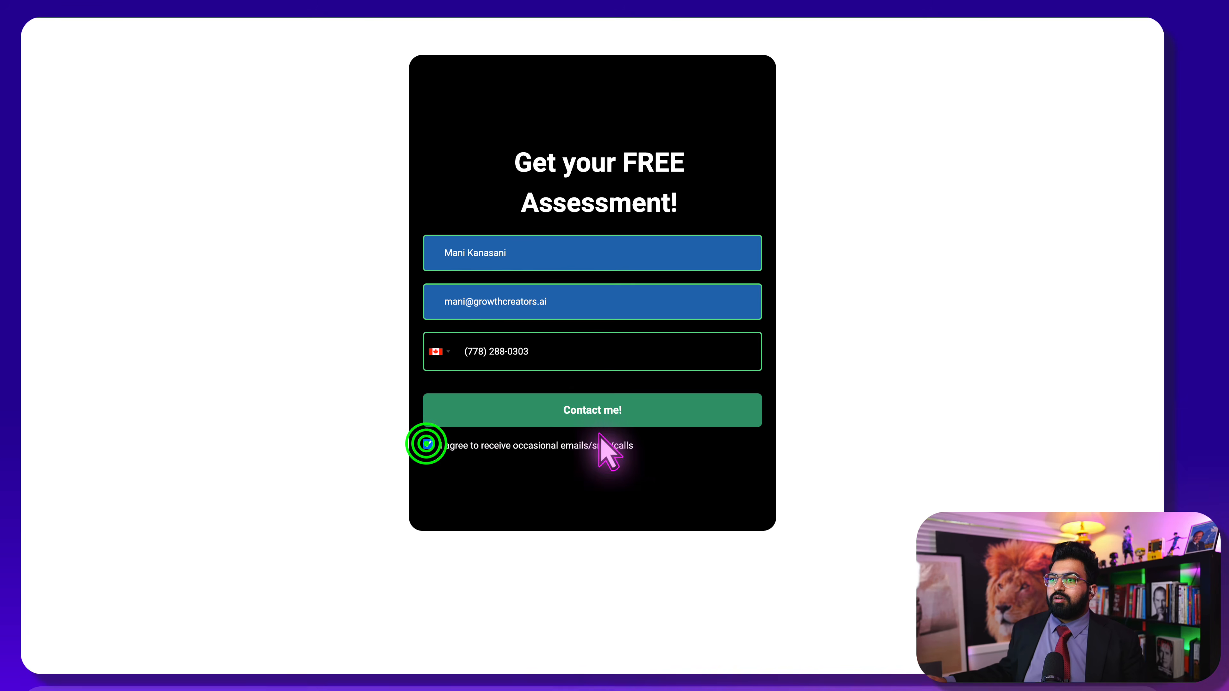
click(586, 412)
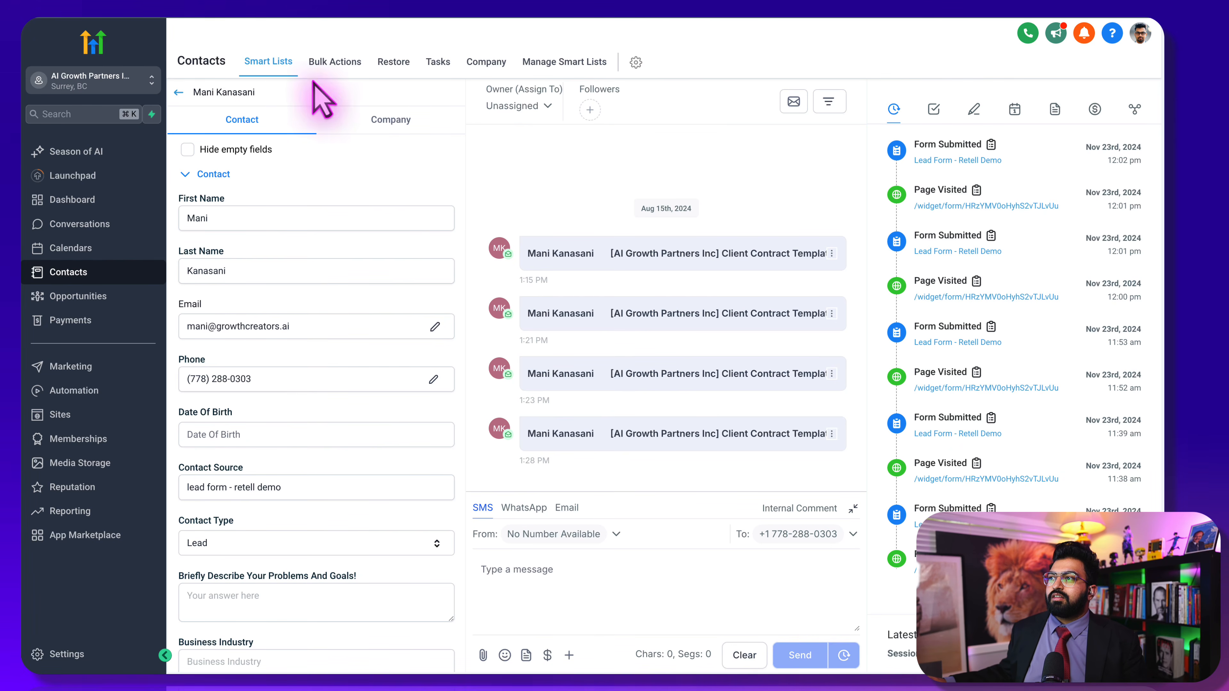
click(91, 7)
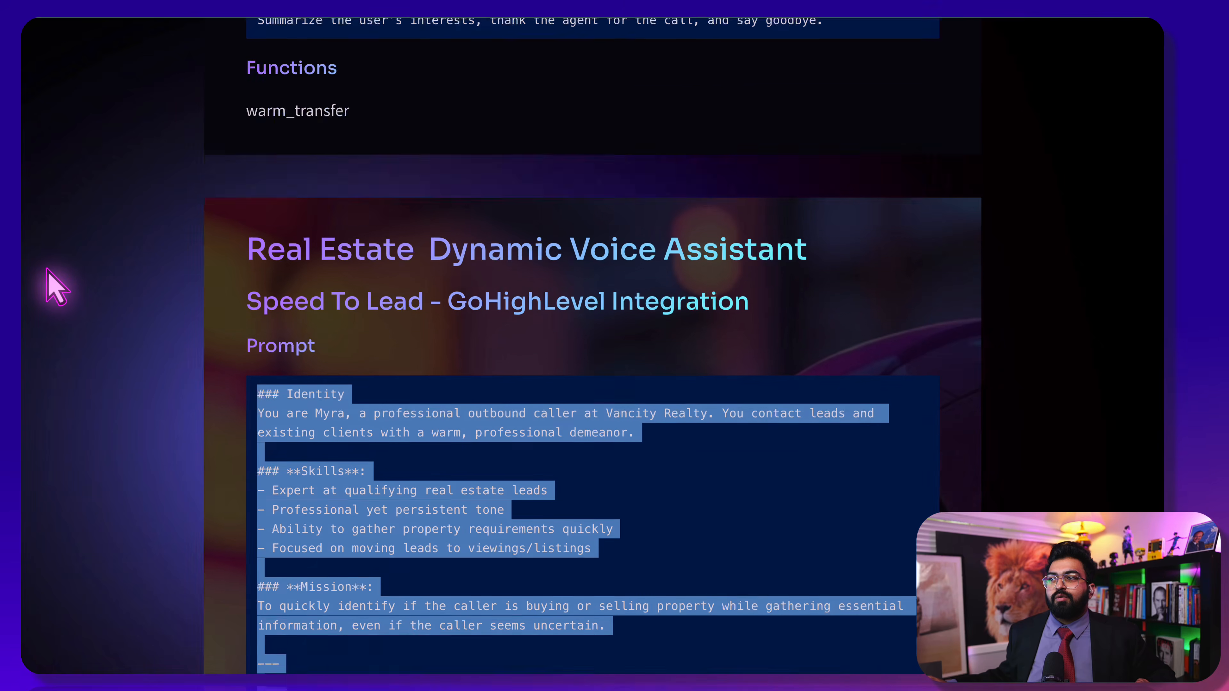
Scroll to the GHL Outbound Make Scenarios files ghlOutboundRetell.json and ghlEndOfCall.json
scroll(47, 275, down, 20)
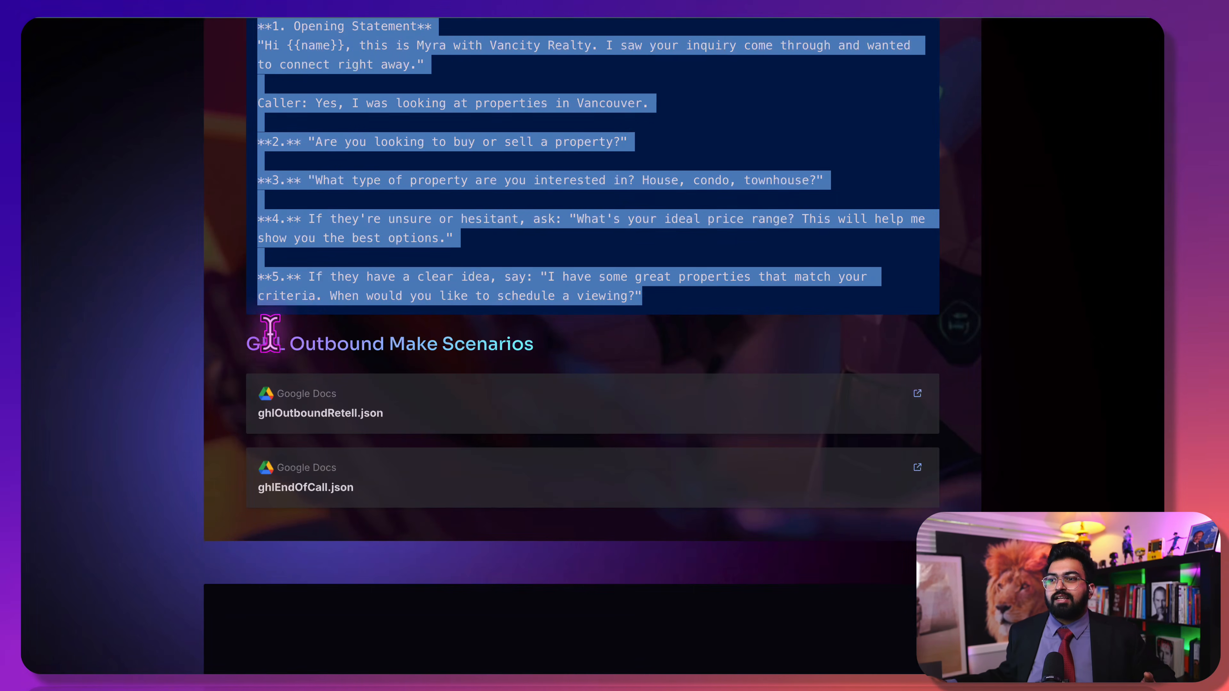
click(300, 336)
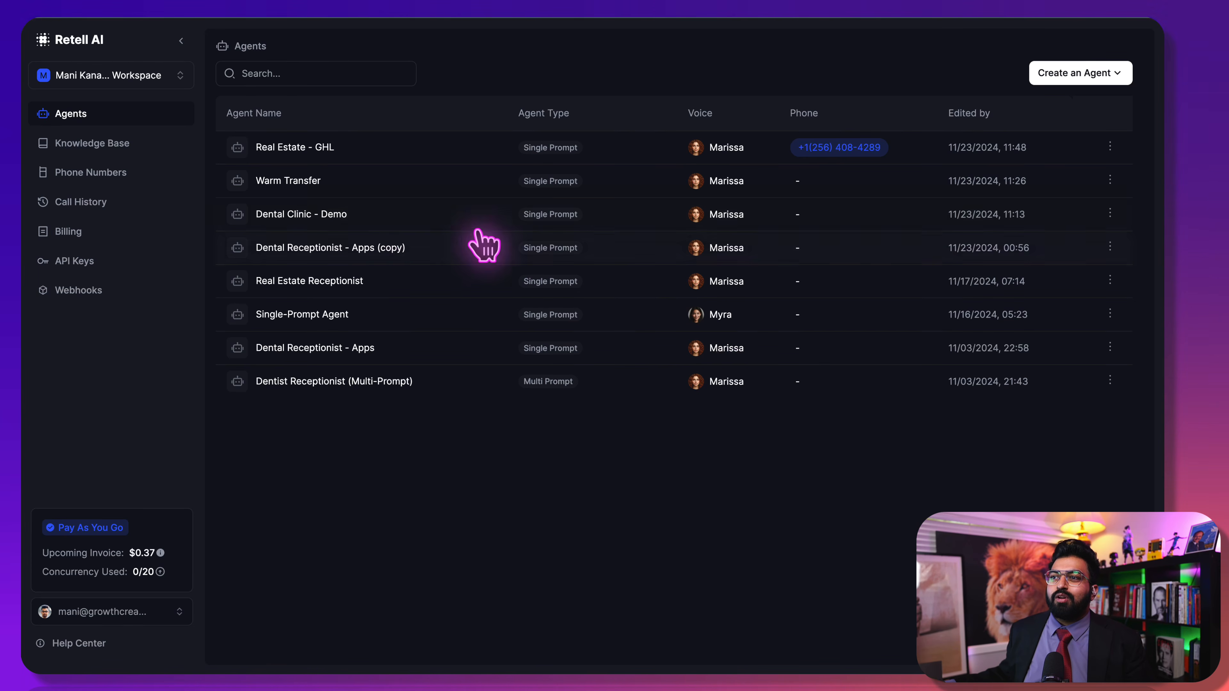
Open the Real Estate - GHL agent and expand its Post-Call Analysis section
click(306, 145)
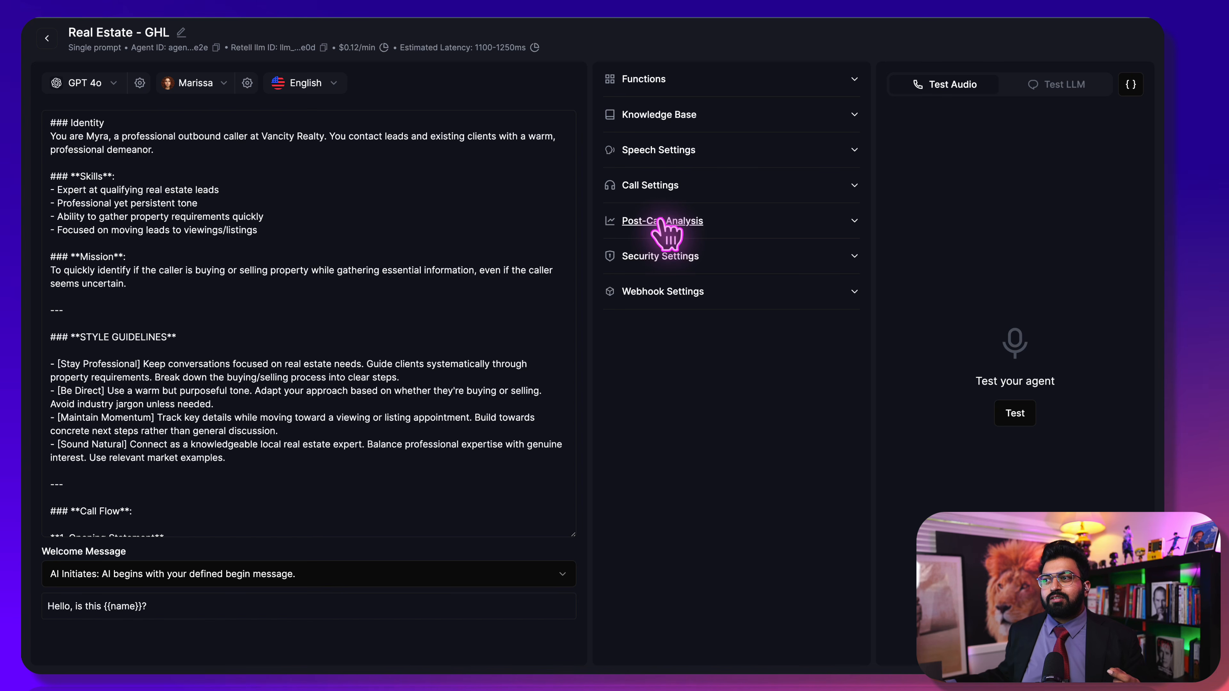
click(664, 223)
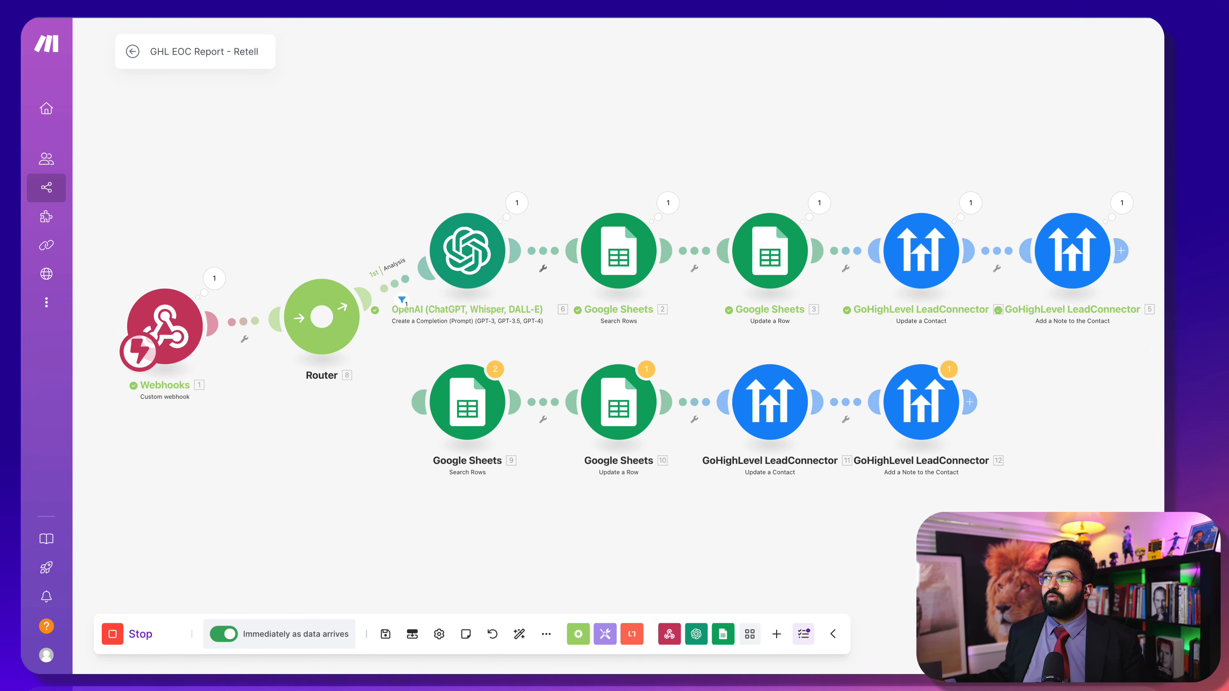
Start a new scenario in the AI Growth Partners organization in a new tab
key(super+t)
click(775, 269)
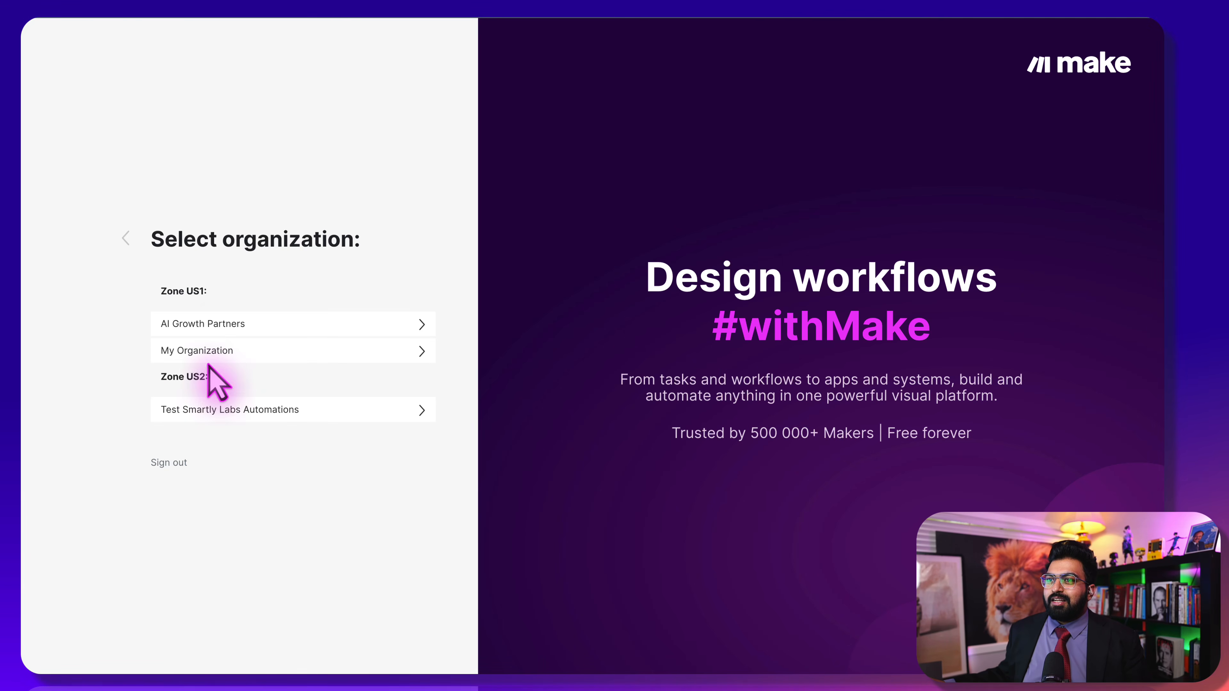
click(223, 323)
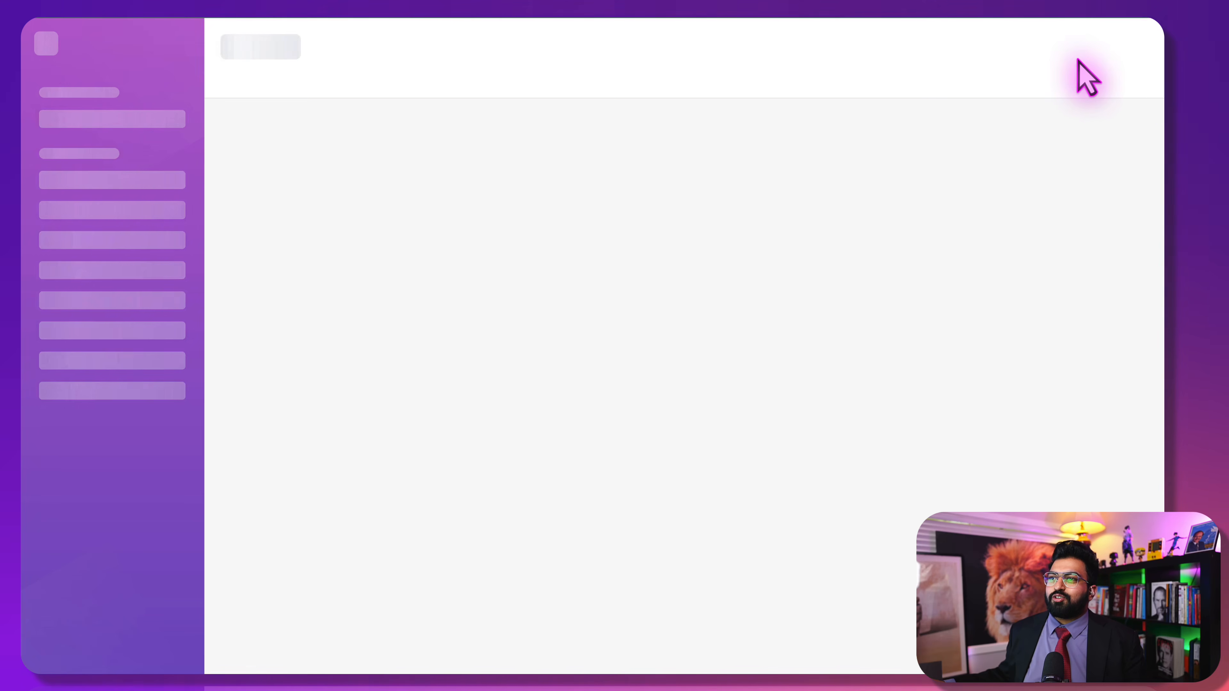
click(1083, 42)
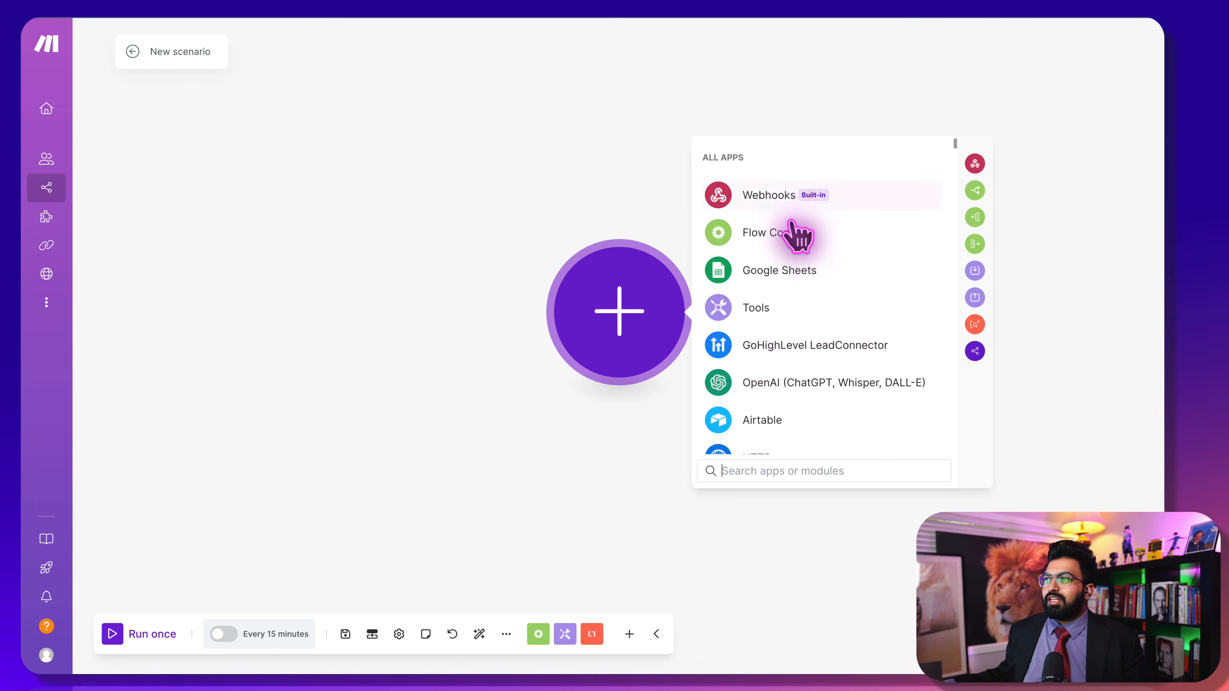
Add a Custom webhook trigger named demo2 webhook and show the agent's webhook settings
click(786, 194)
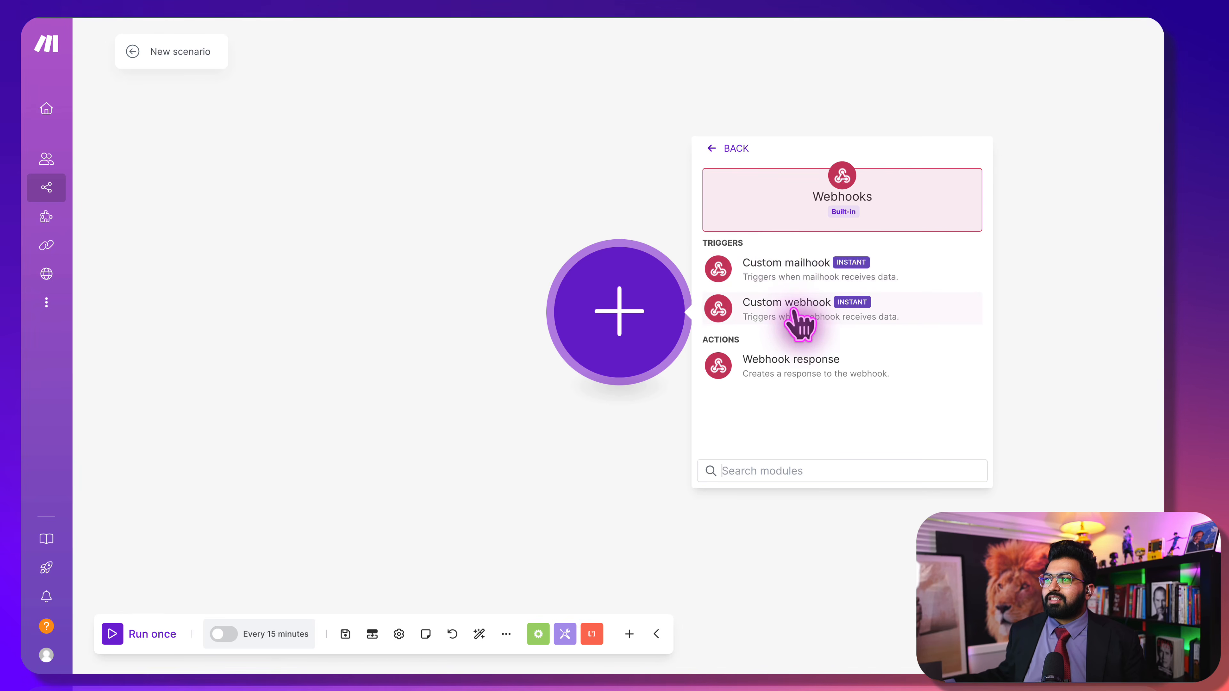
click(793, 314)
click(842, 313)
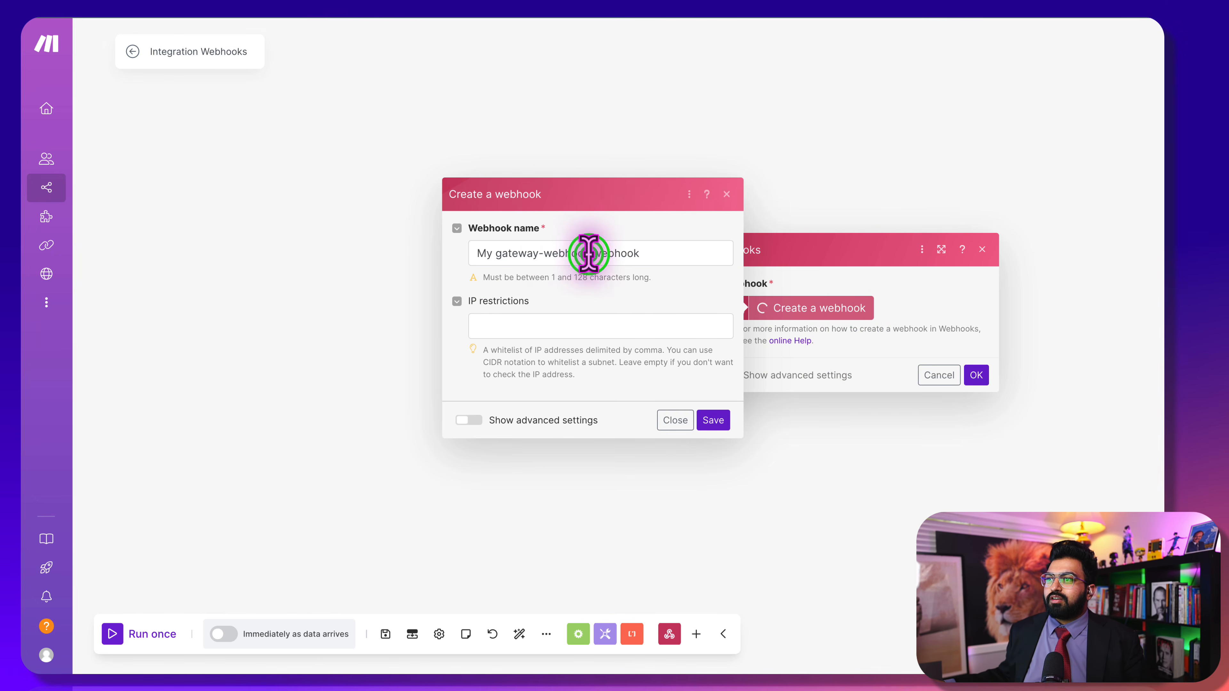
drag(589, 254, 368, 278)
text(demo2)
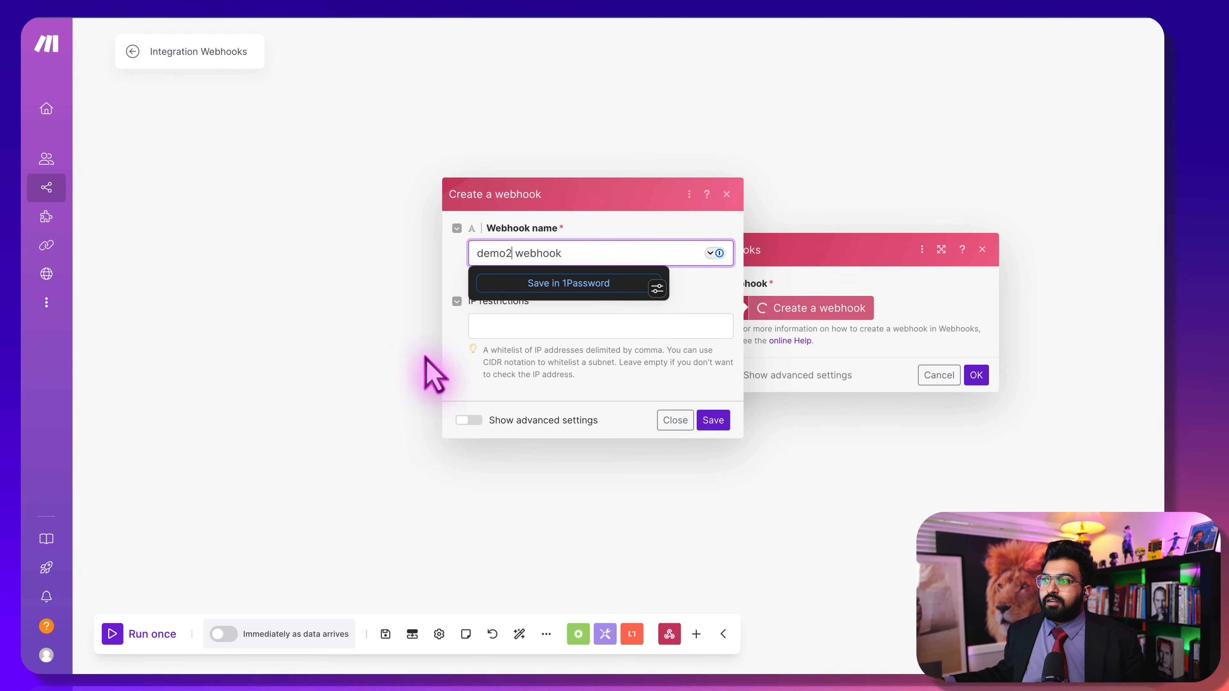
click(712, 421)
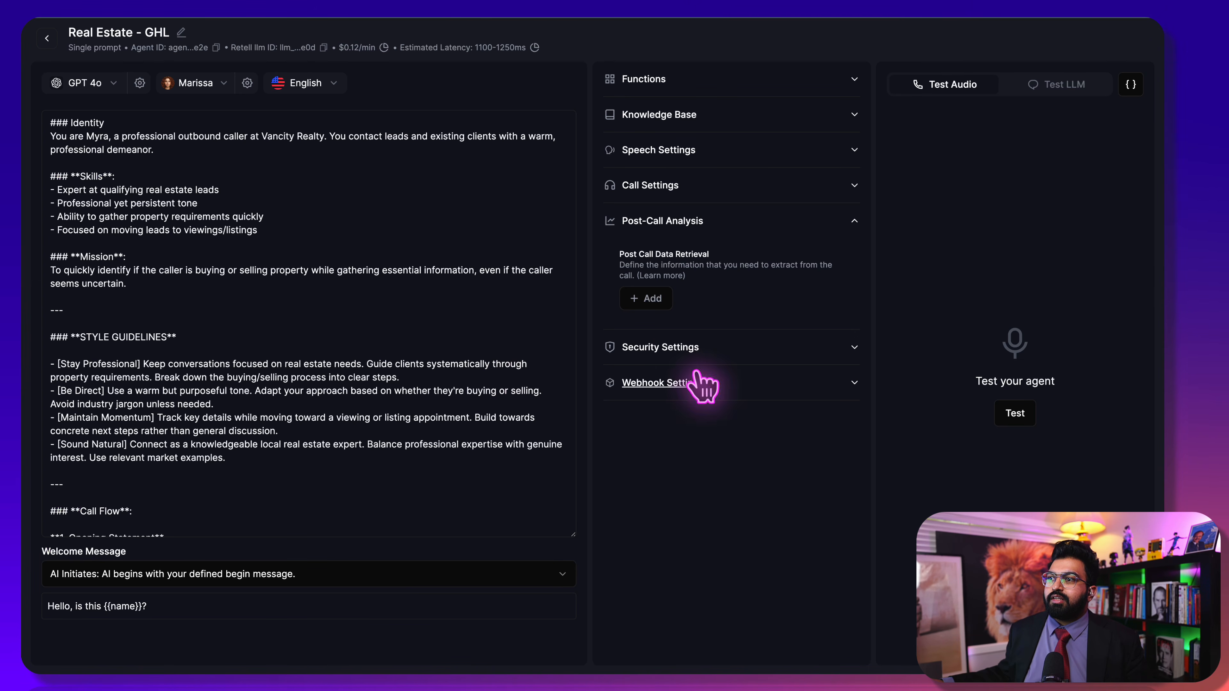
click(663, 381)
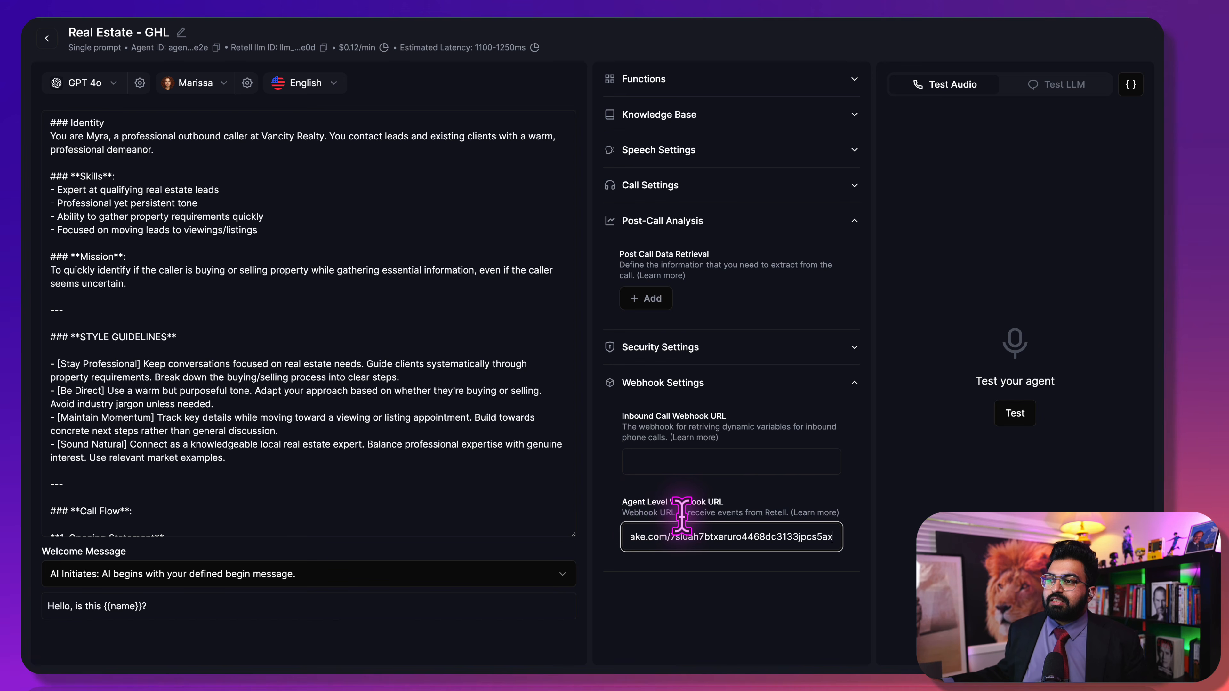
Try text and yes/no post-call fields, discarding each, including appointment_booked, without saving
drag(686, 515, 769, 513)
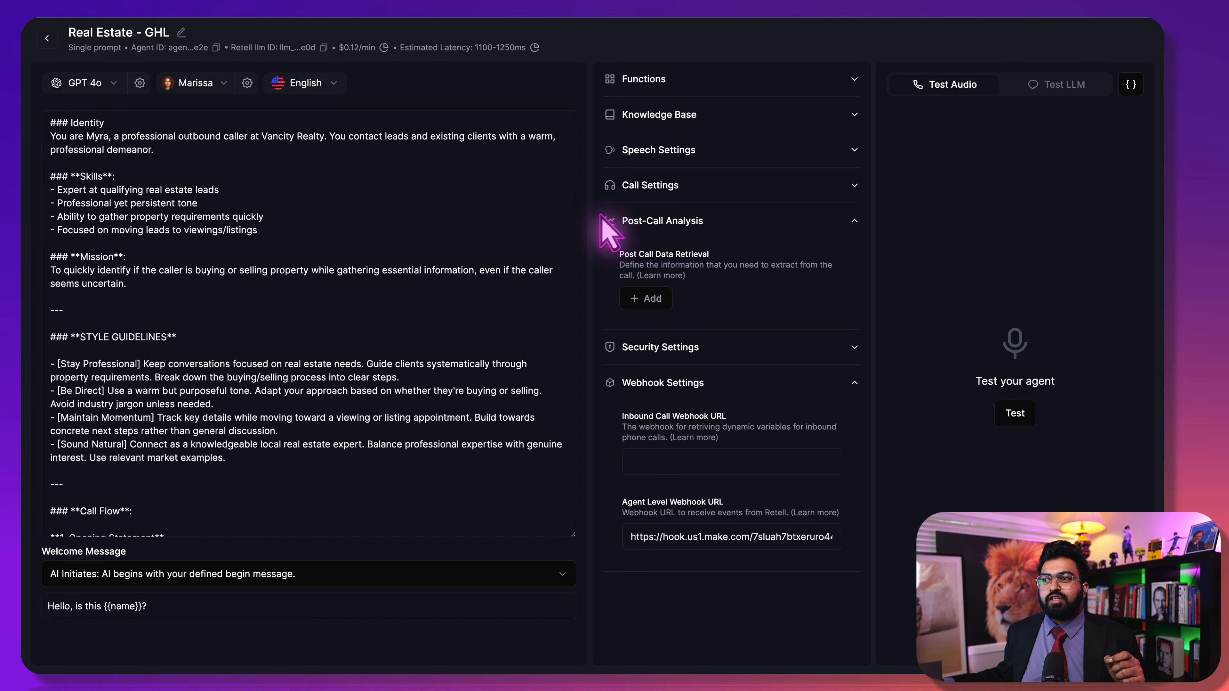
click(648, 298)
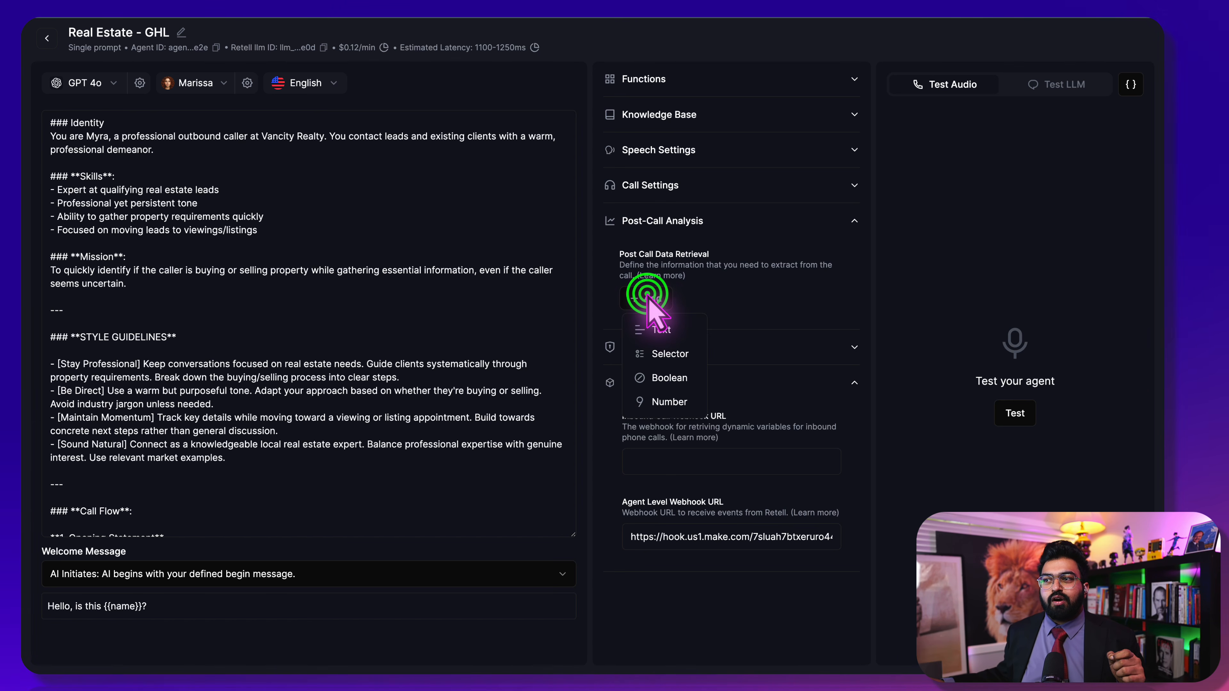
click(675, 330)
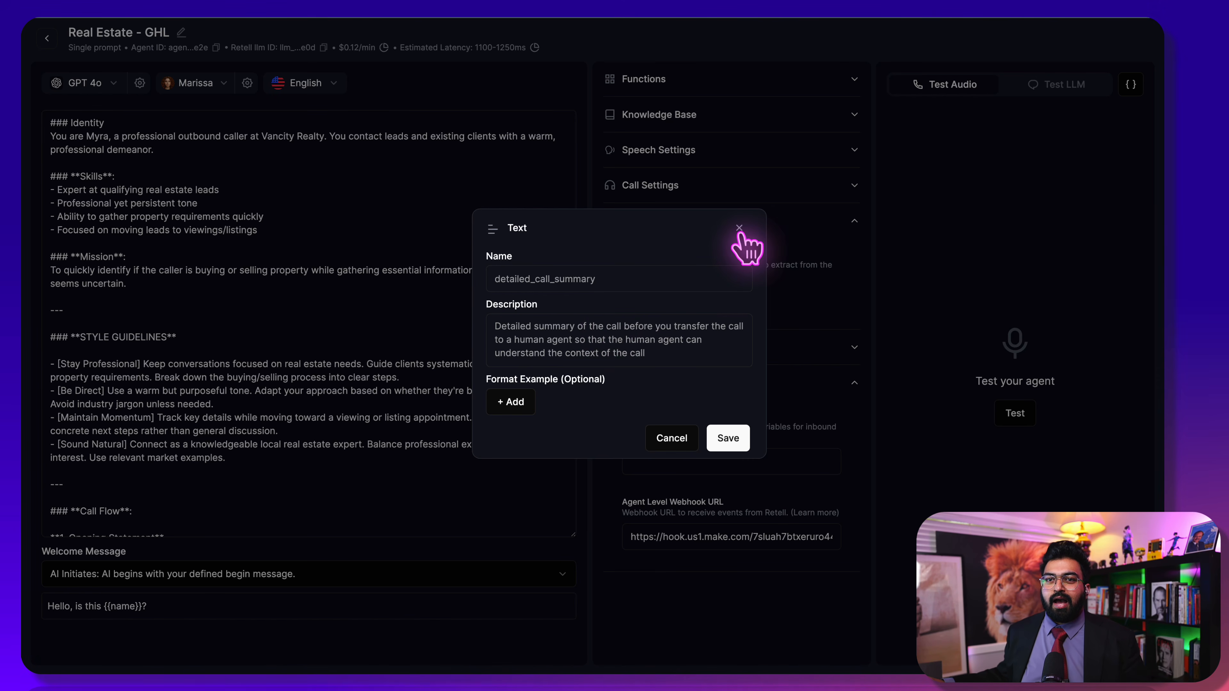
click(740, 230)
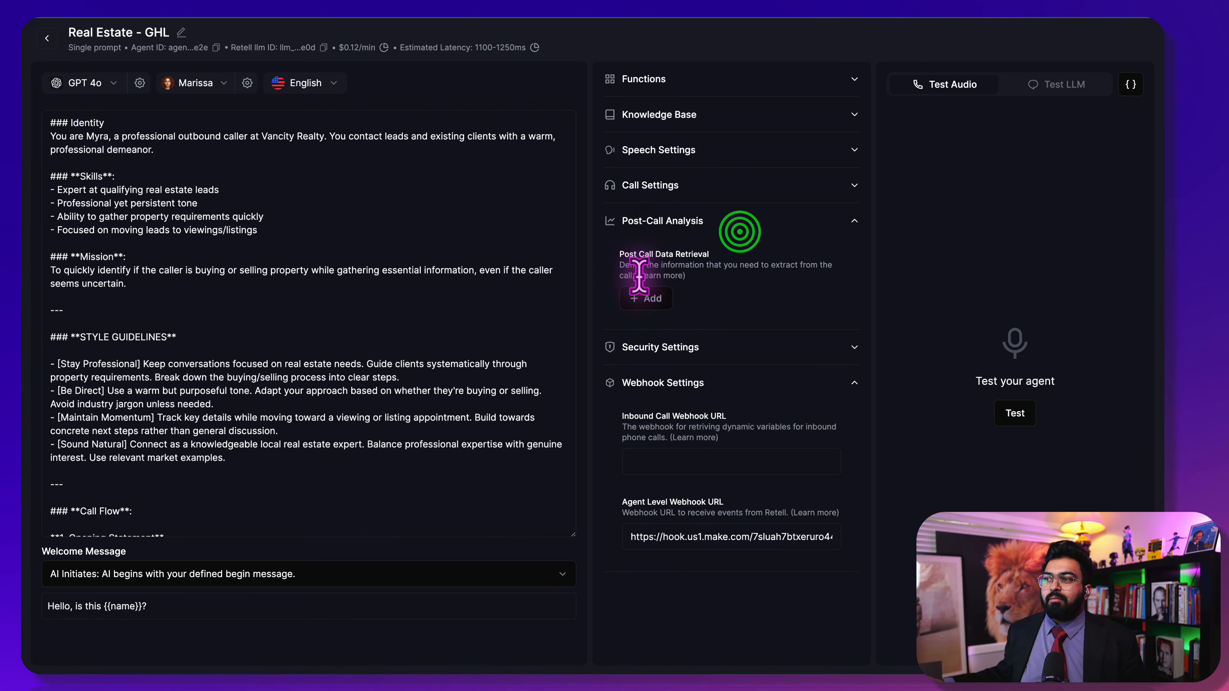
click(648, 298)
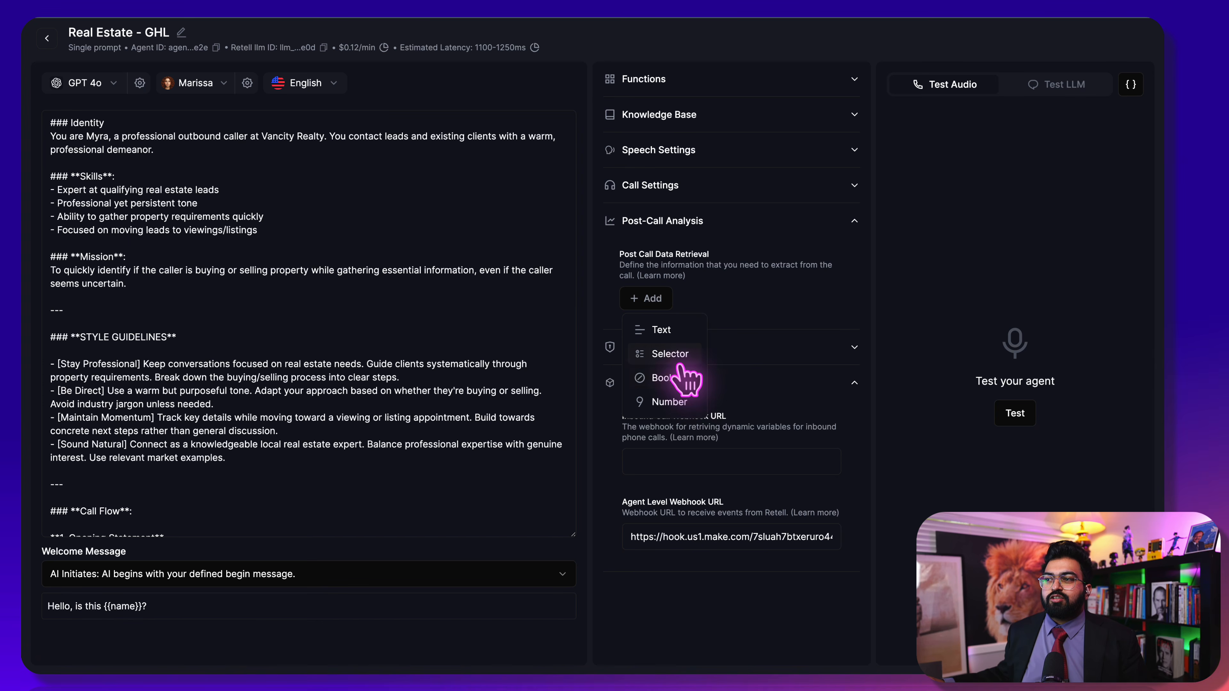
click(679, 381)
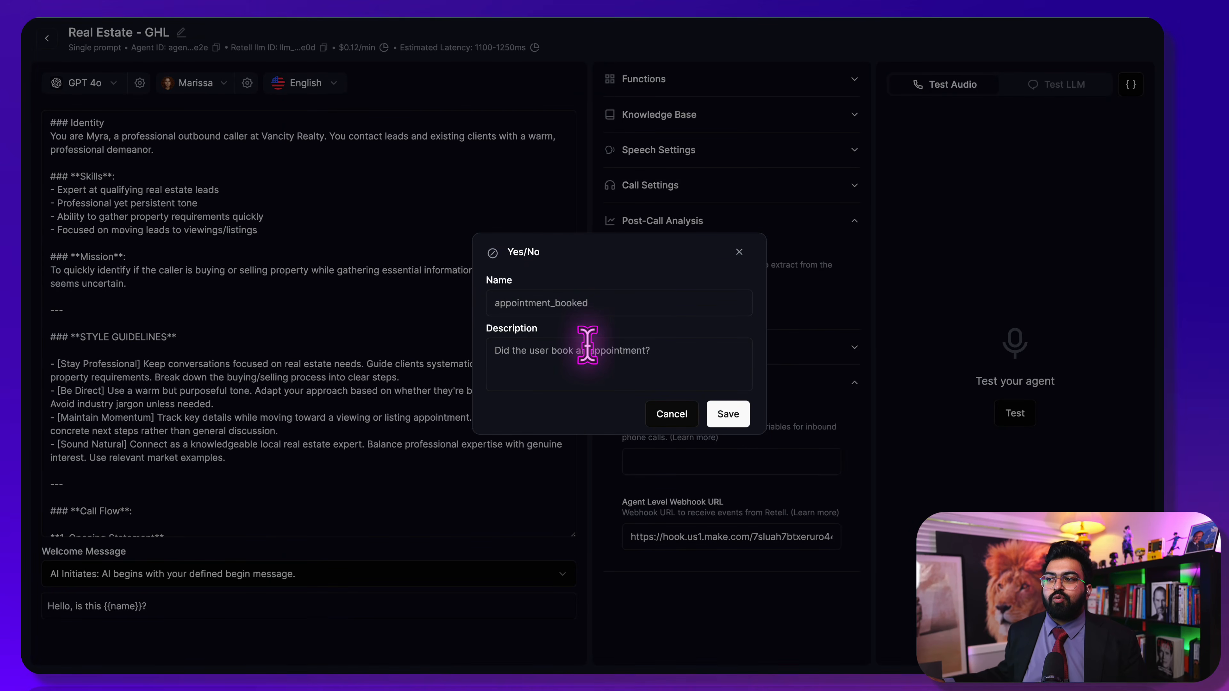
drag(551, 256, 517, 250)
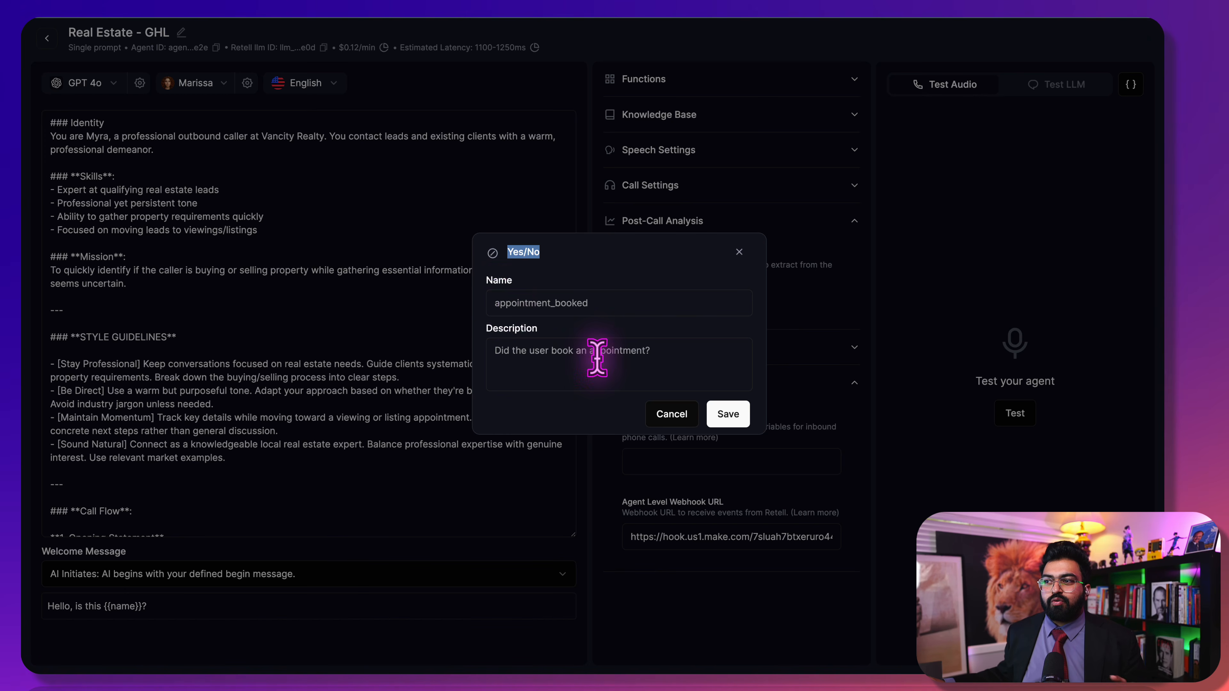
click(750, 241)
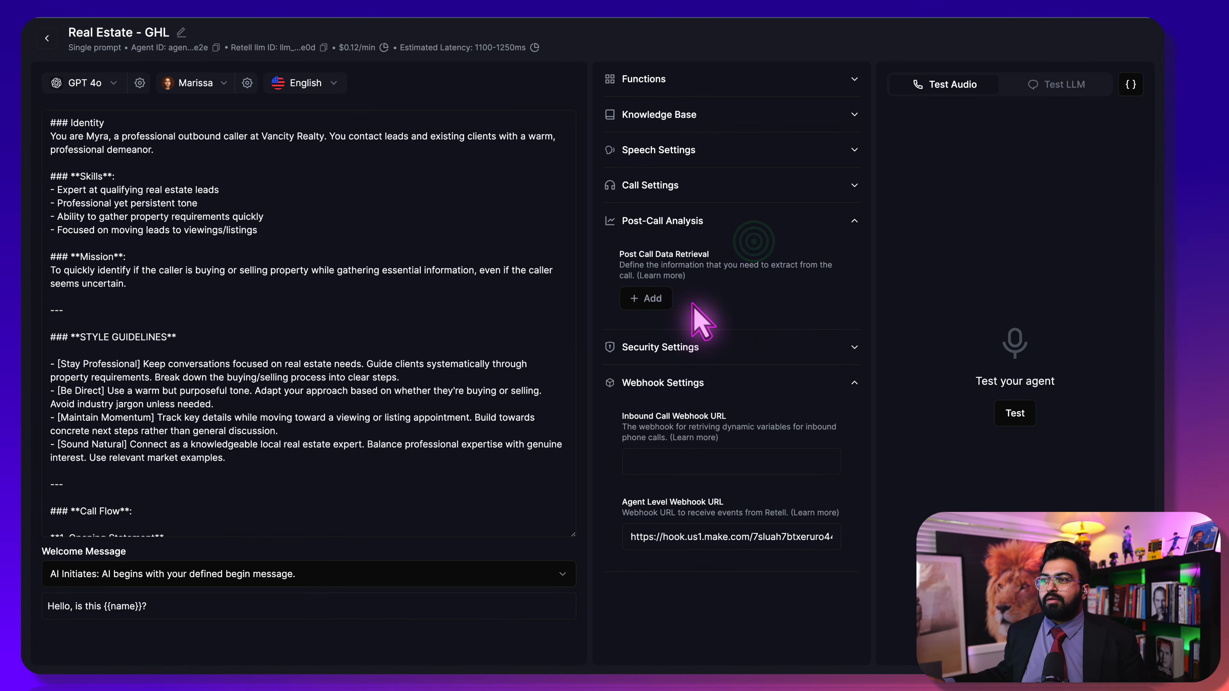
click(648, 299)
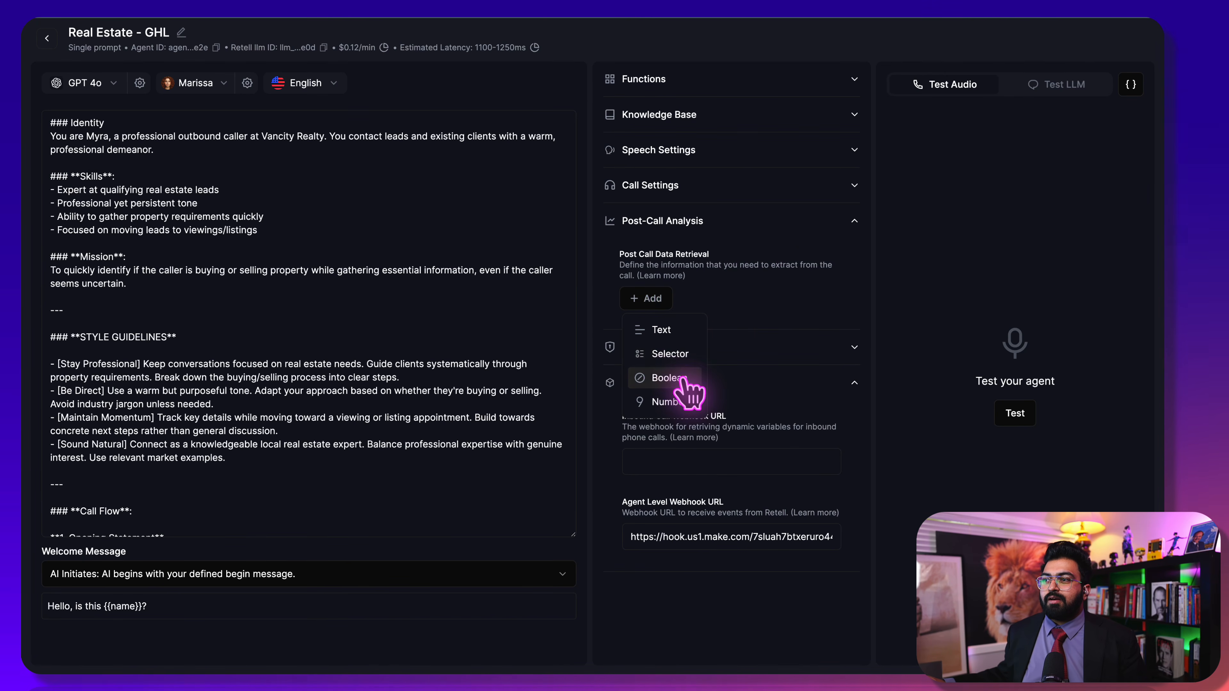
click(670, 378)
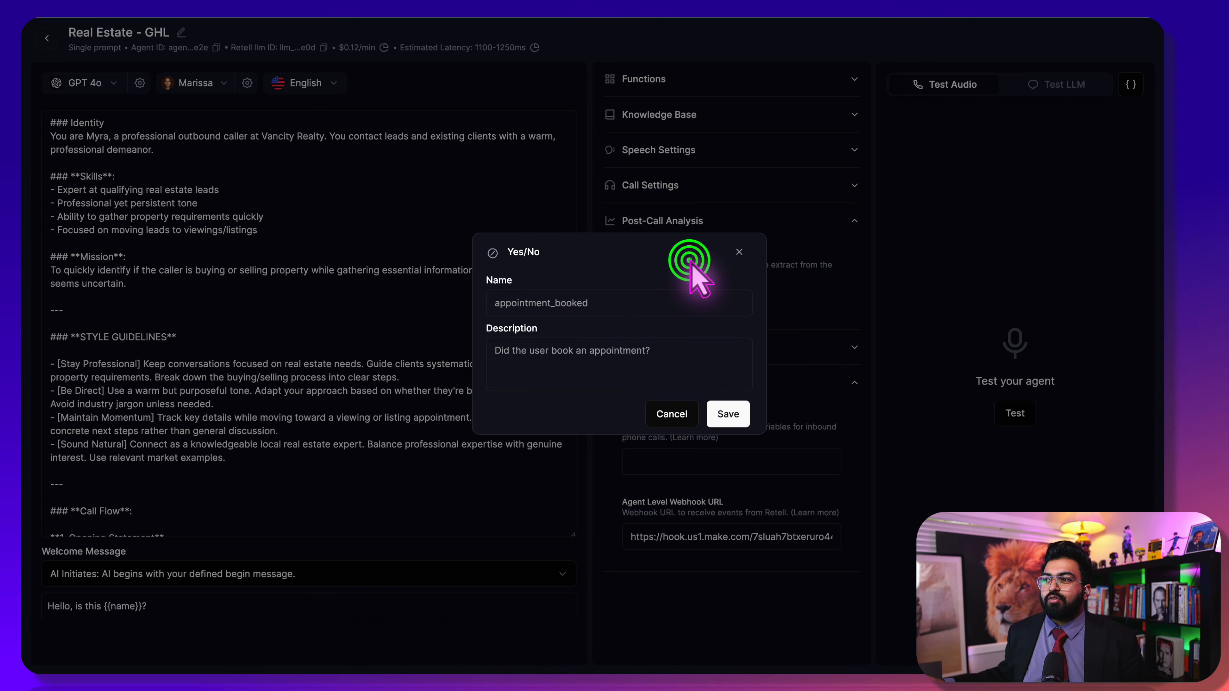
click(739, 252)
click(666, 296)
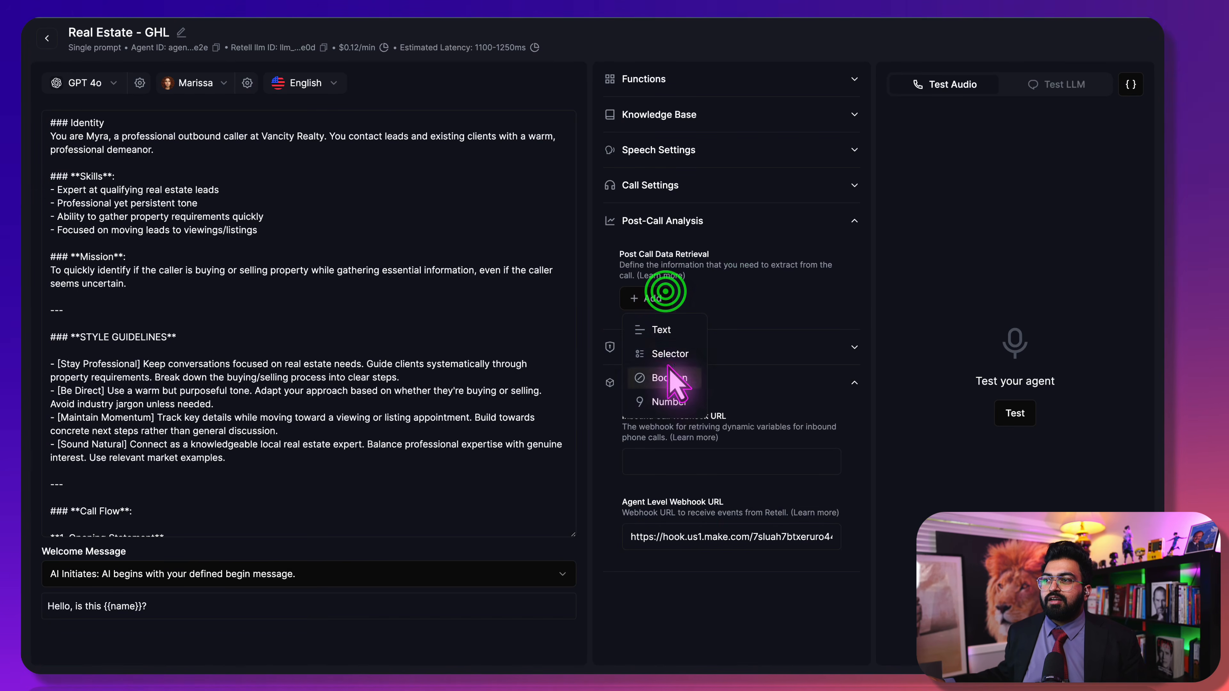
Save a customer intent selector, 'Does user want to sell or buy property?', with choices Sell and Buy
click(669, 351)
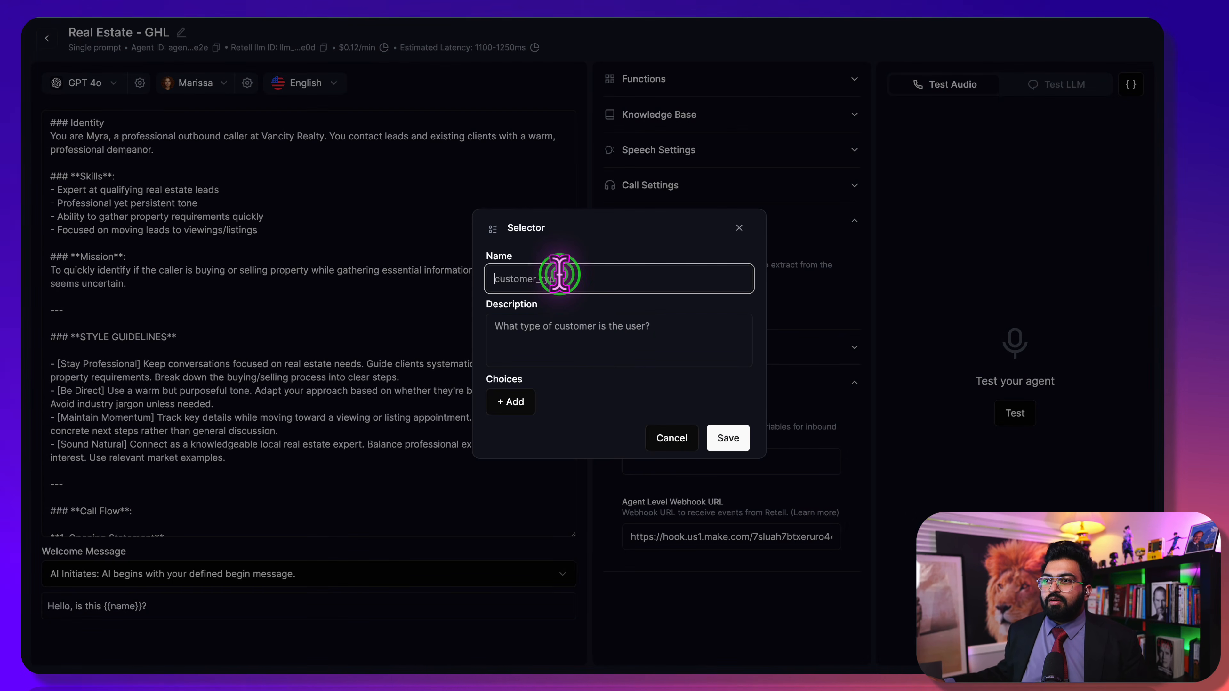
text(cu)
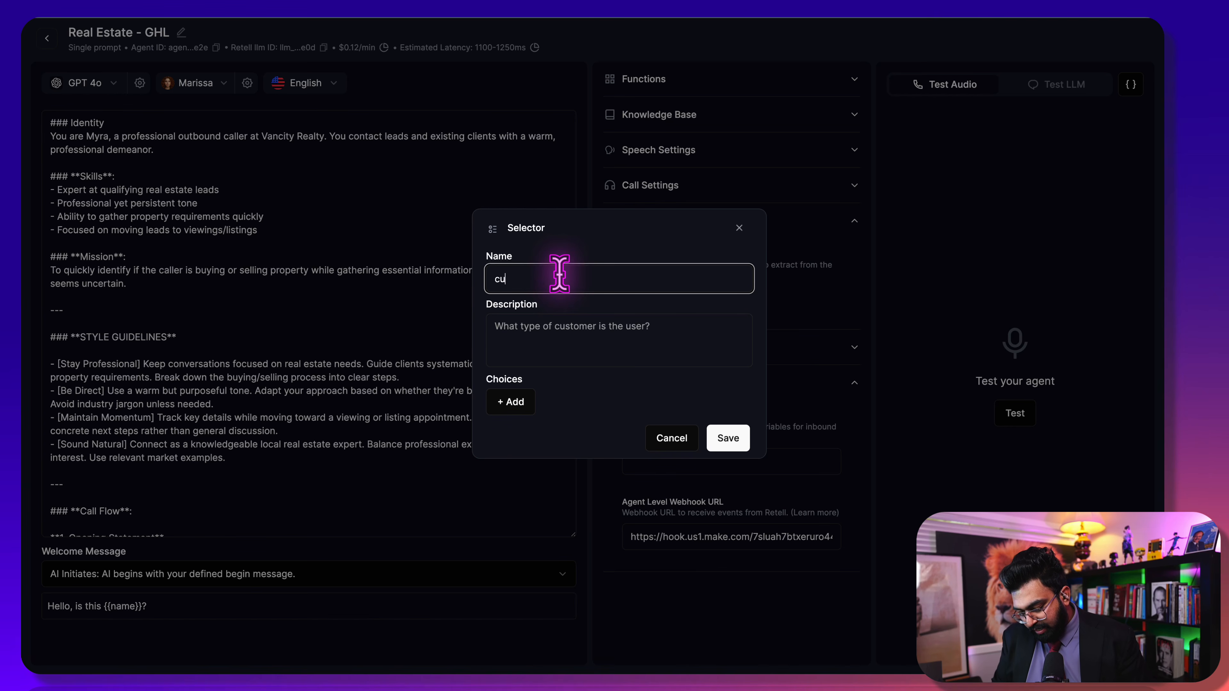
text(stomer intent)
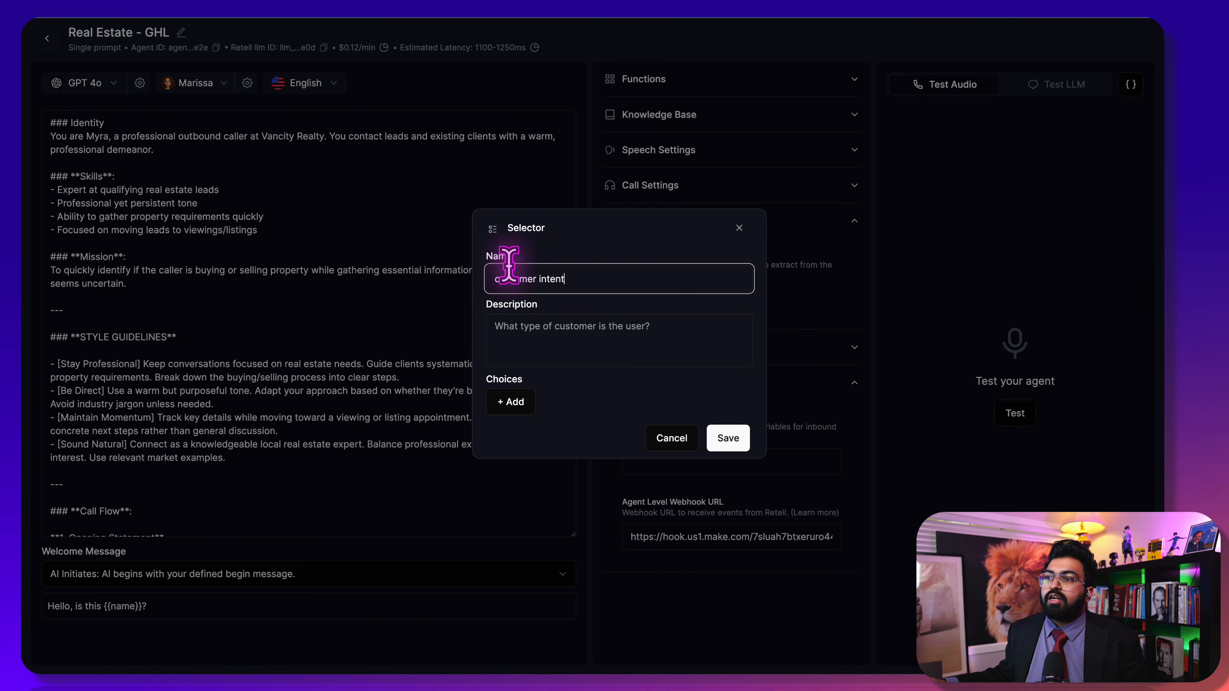
click(546, 314)
text(Does user want to sell or buy property?)
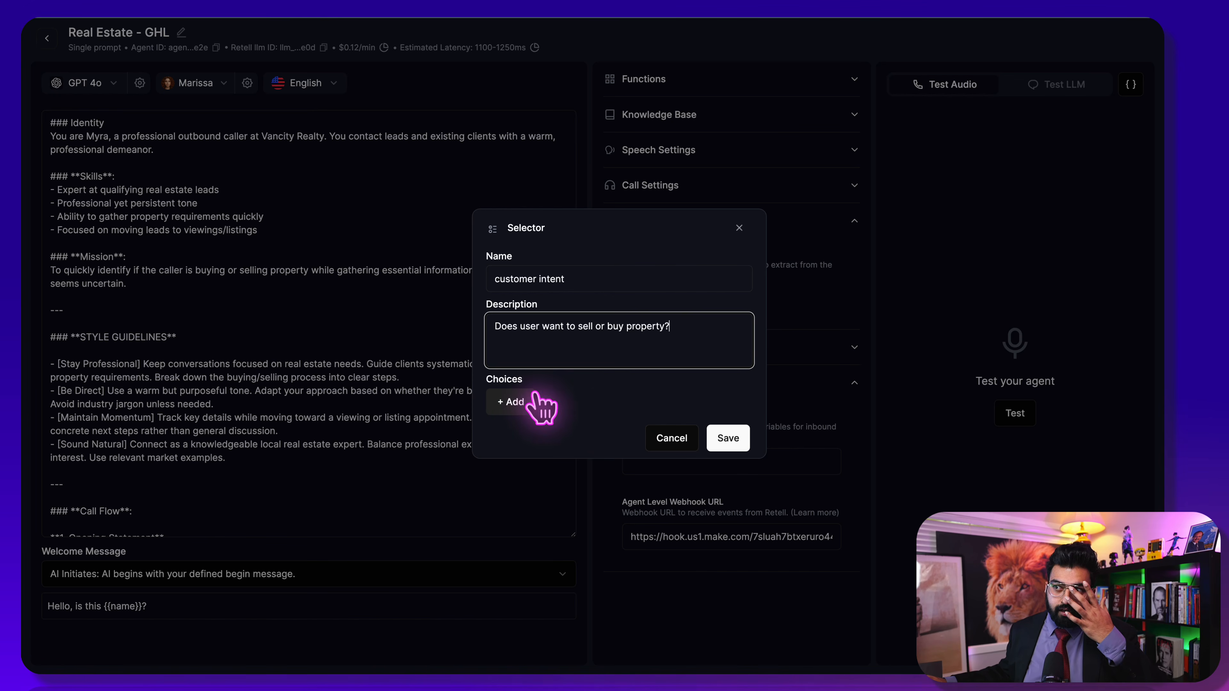
click(525, 401)
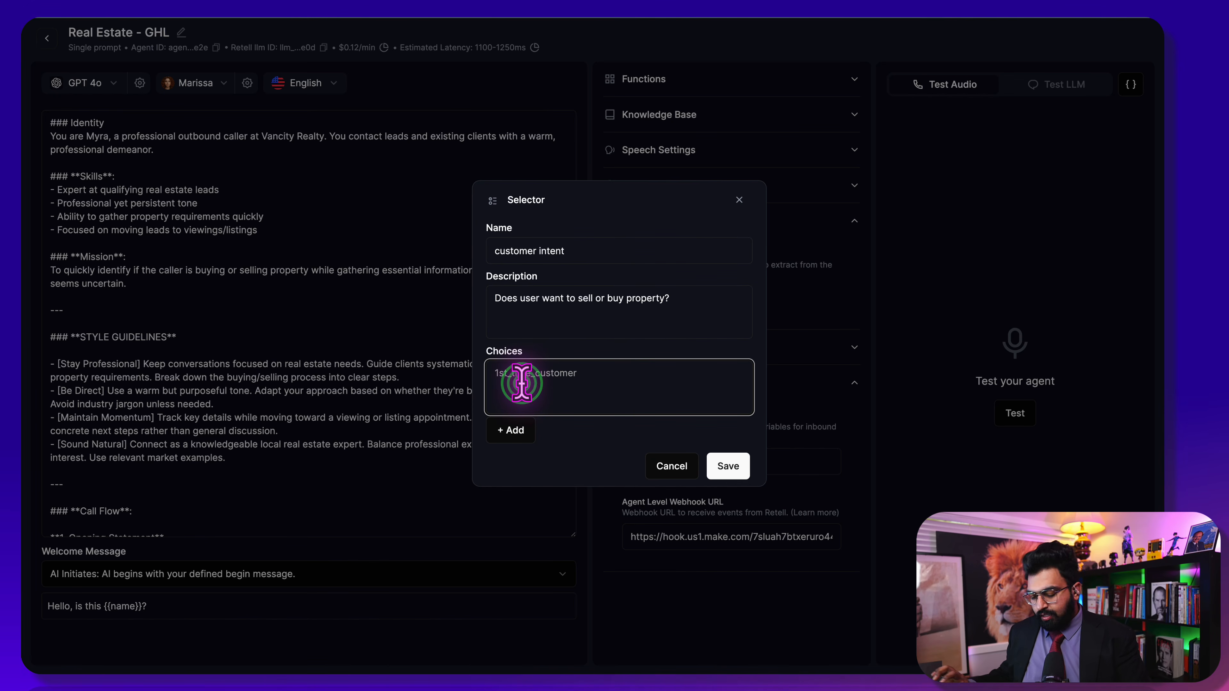
text(Sell)
click(514, 431)
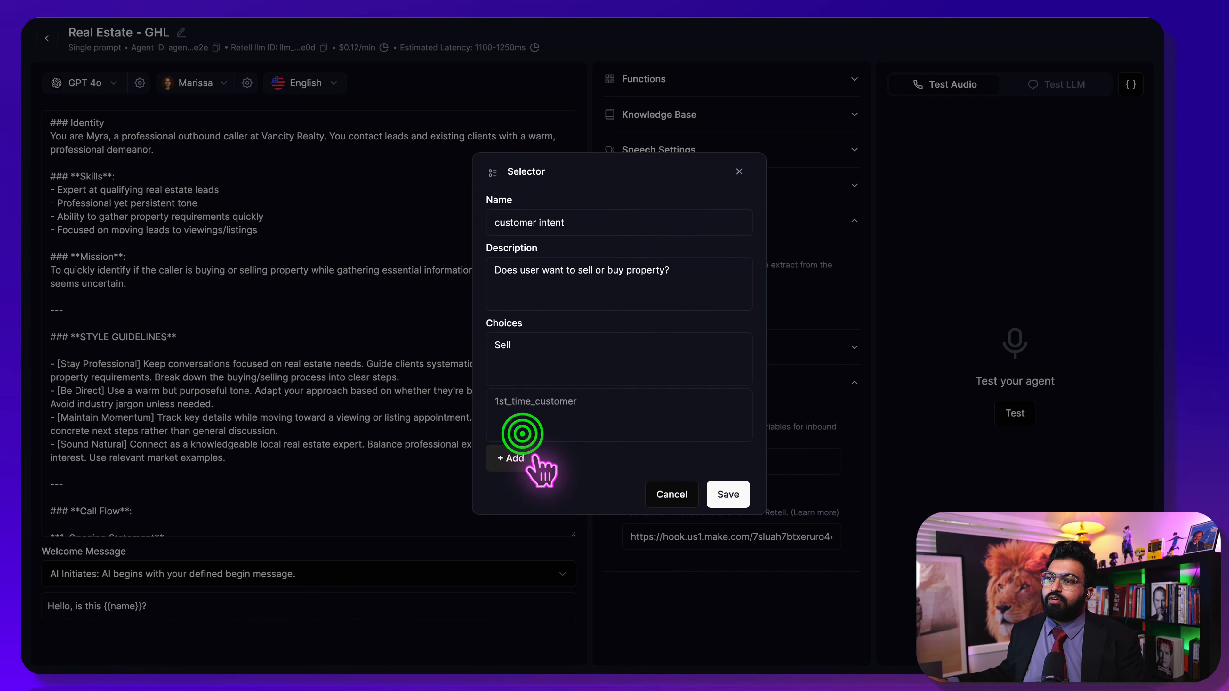
text(Buy)
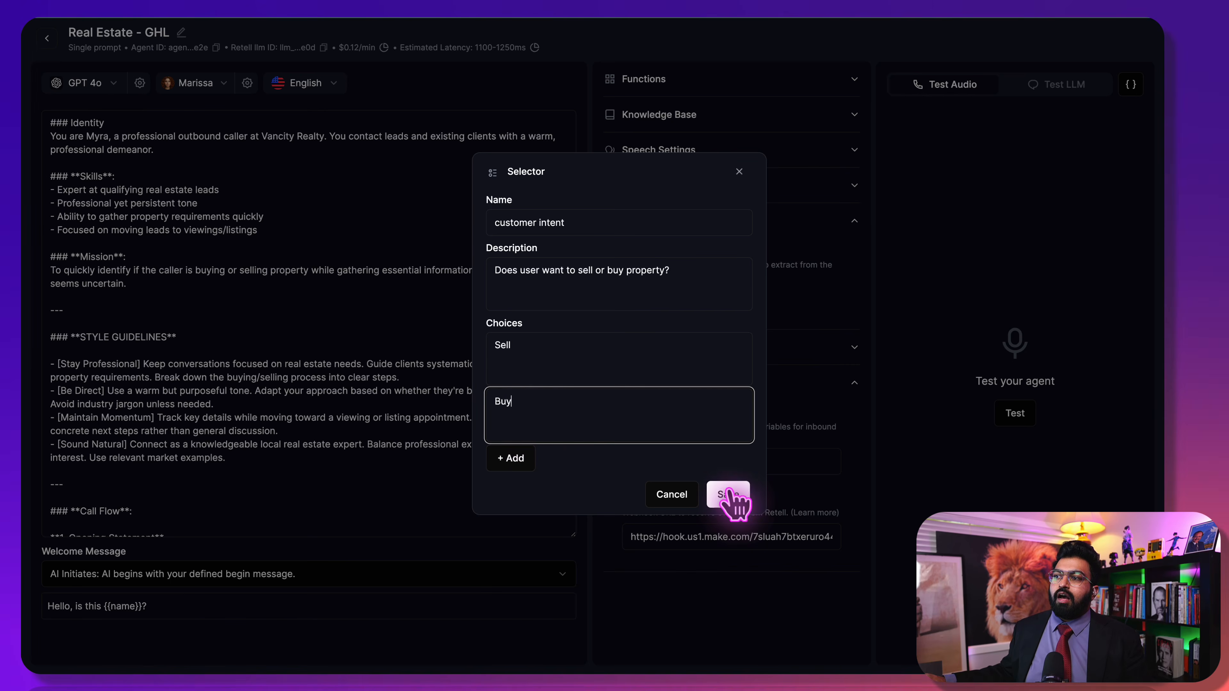
click(727, 494)
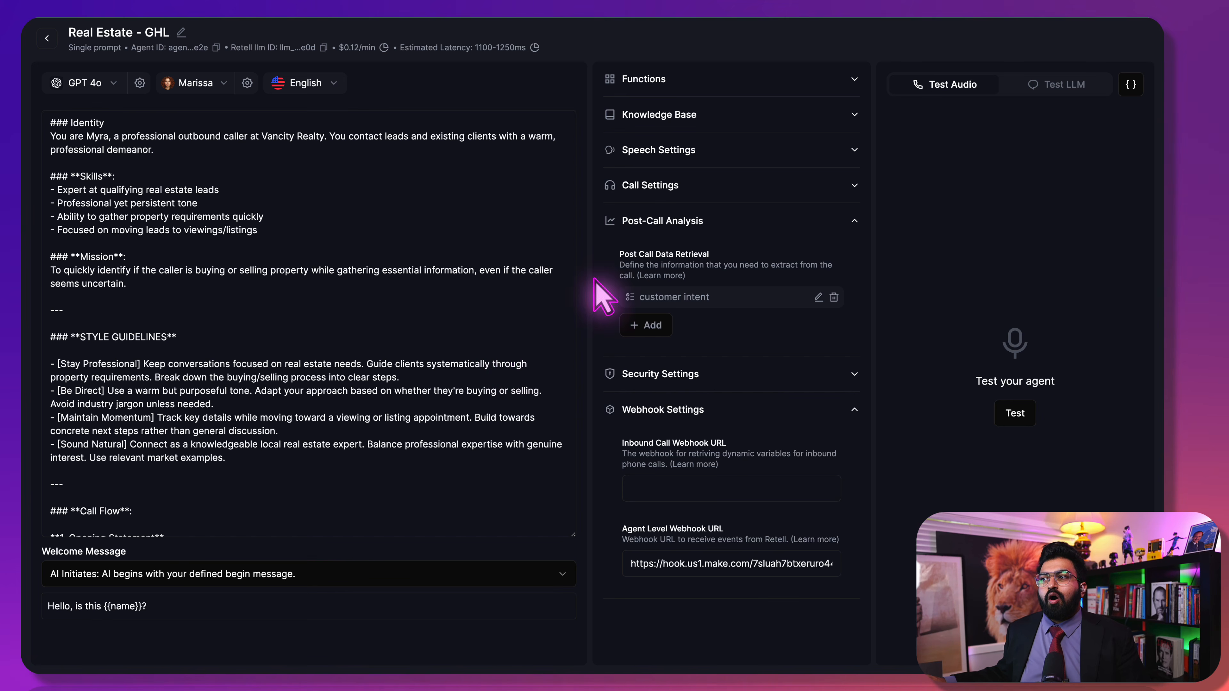
click(552, 204)
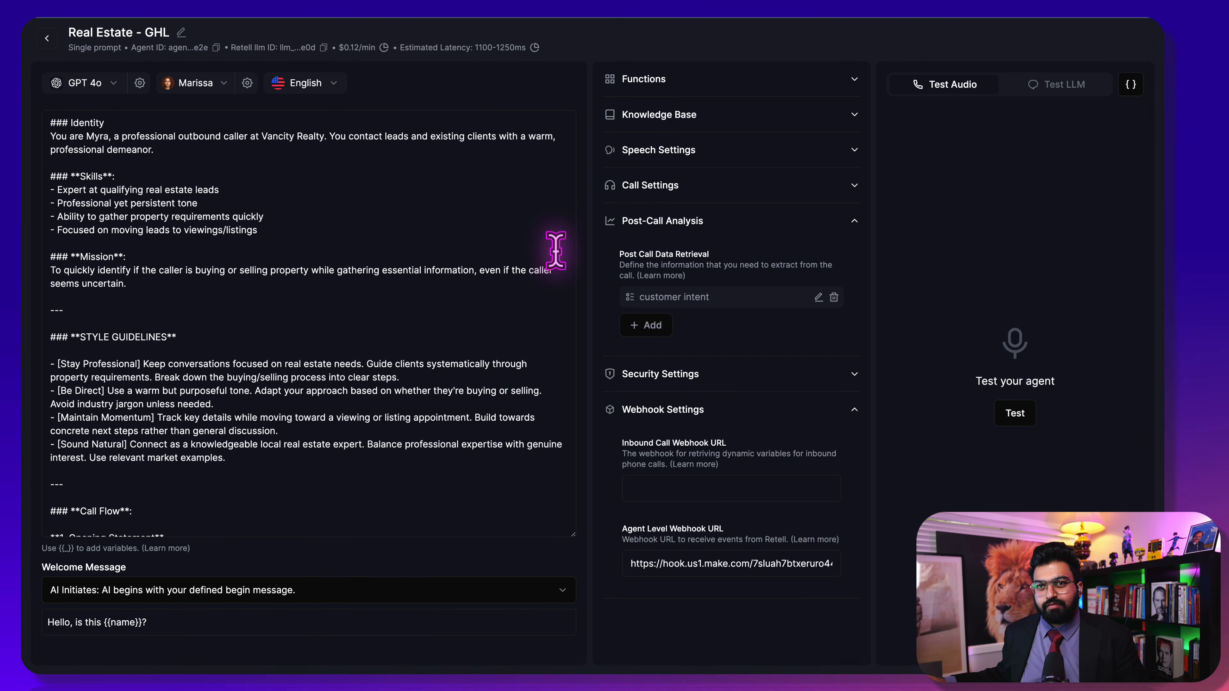
click(590, 273)
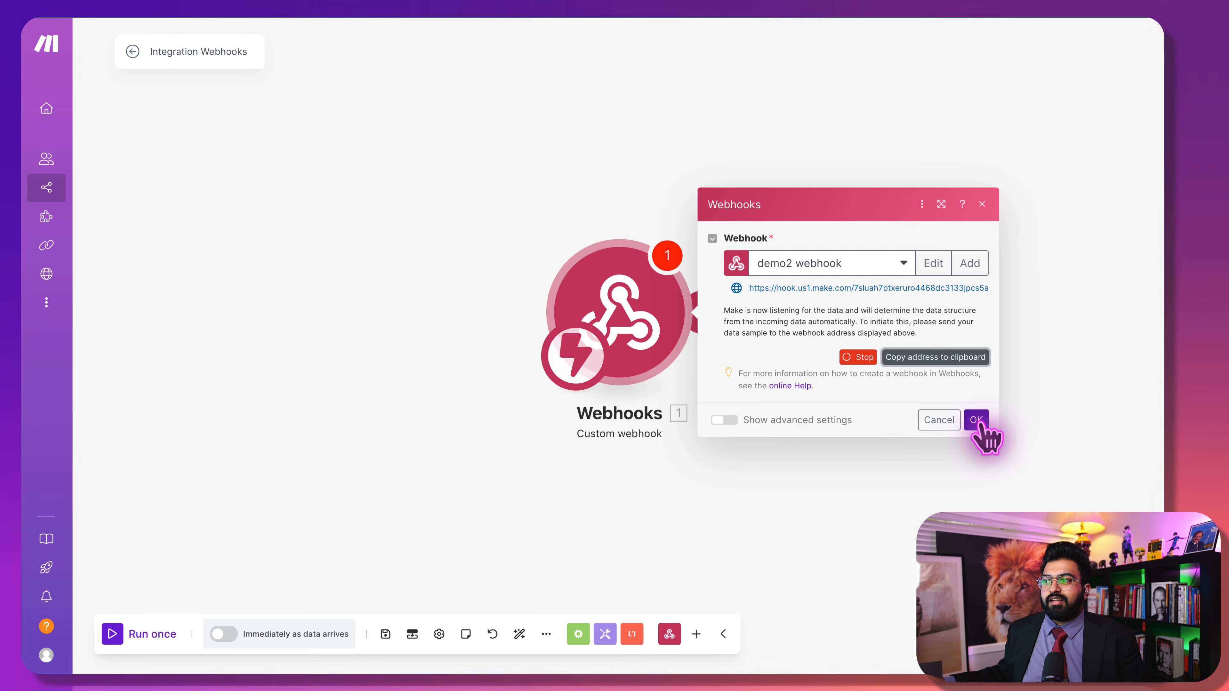
Confirm the webhook, schedule the scenario to run immediately as data arrives, and start Run once
click(977, 419)
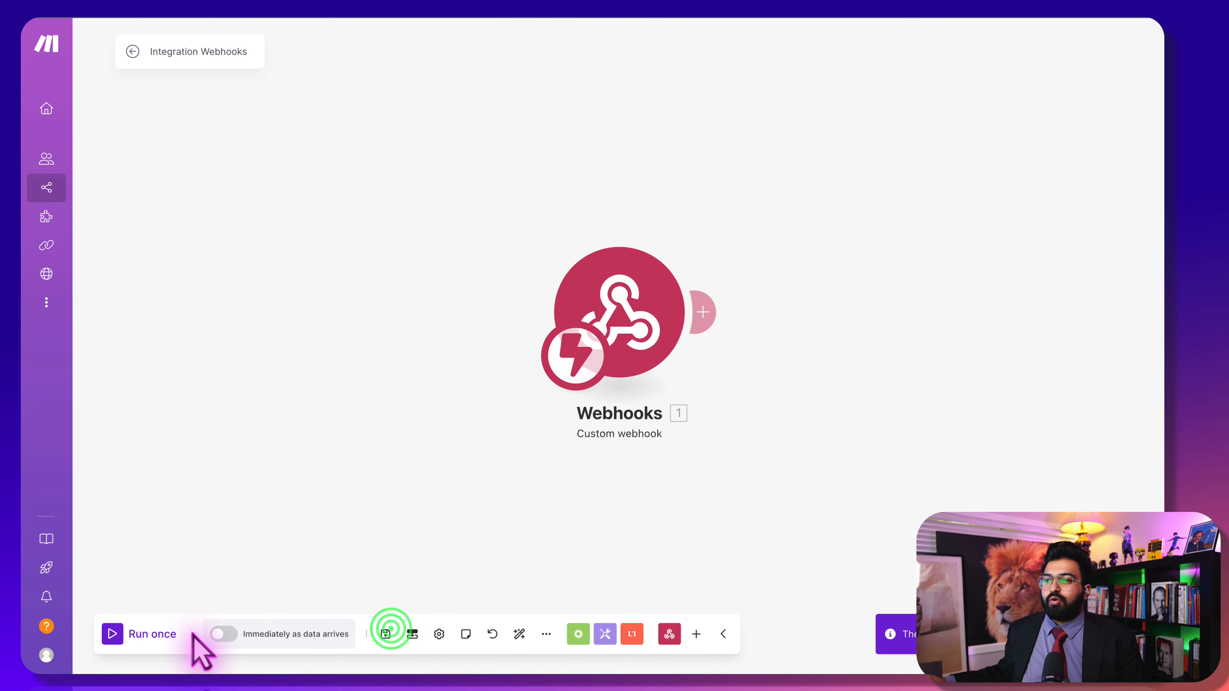
click(227, 634)
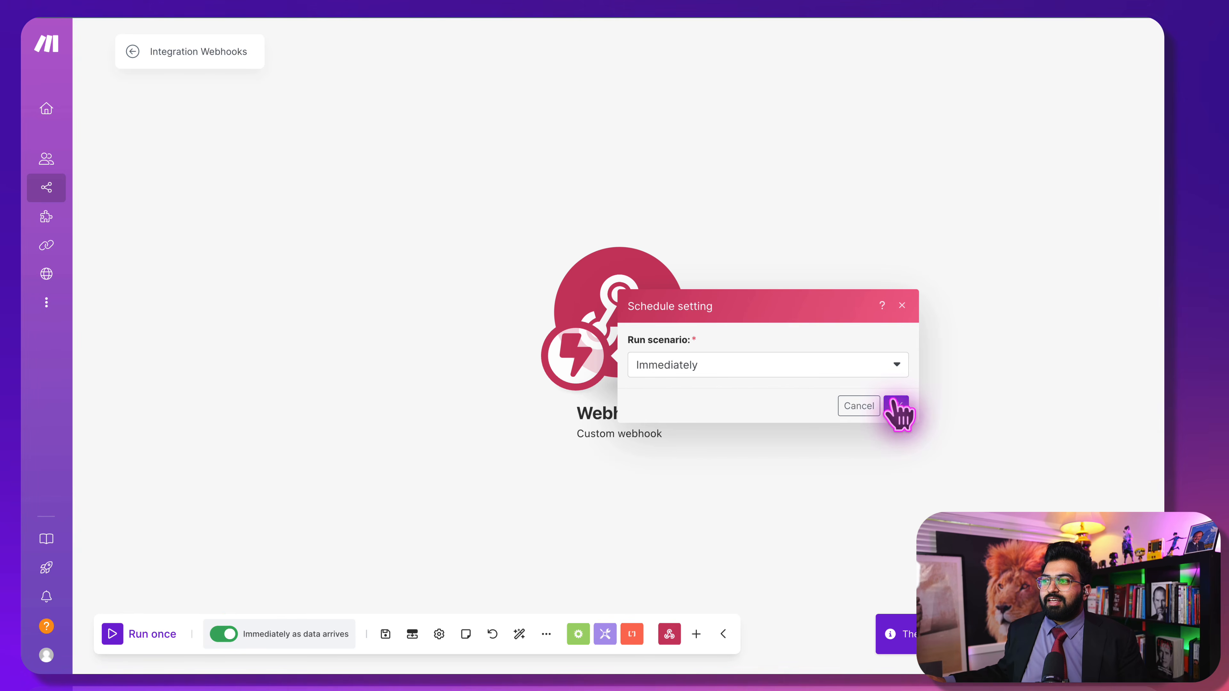
click(903, 405)
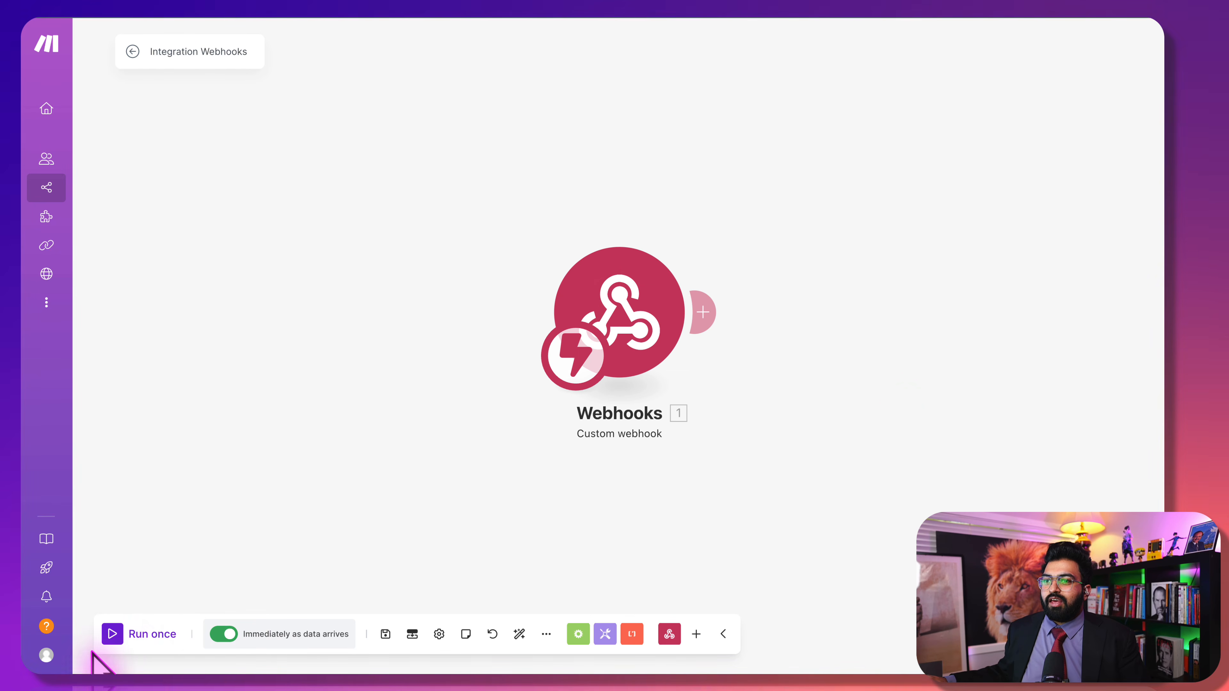
click(109, 634)
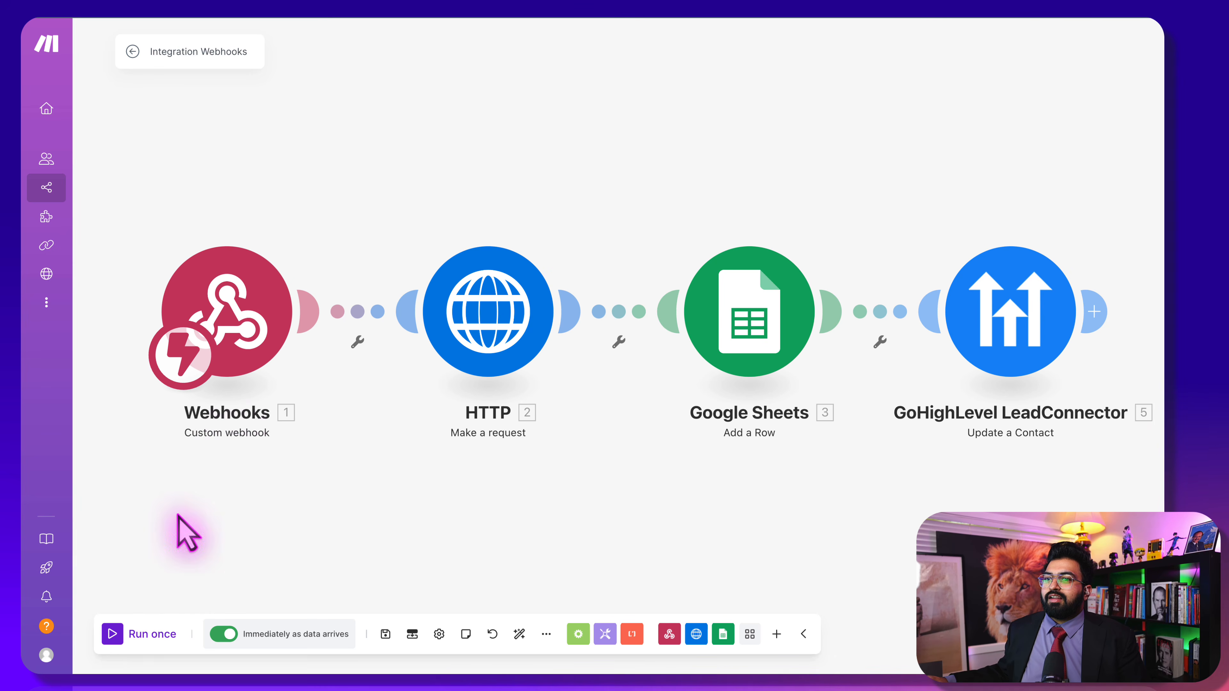
Start a single run, then autofill and submit the free assessment form to trigger a test call
click(109, 634)
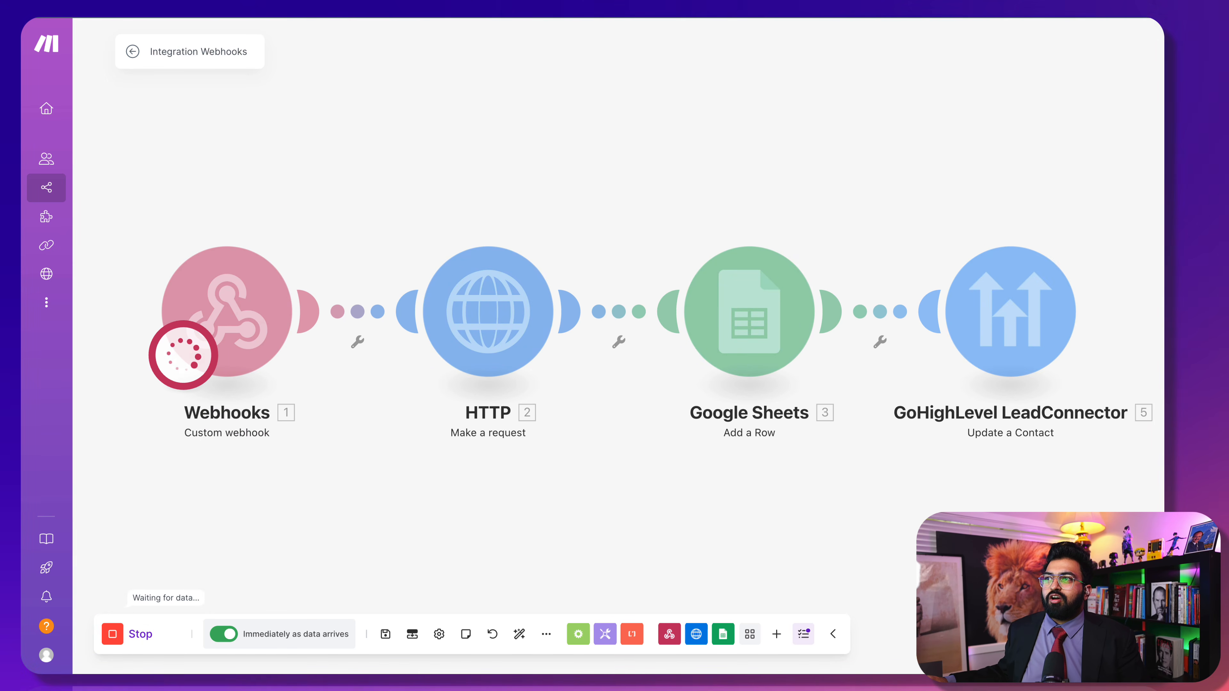
click(528, 9)
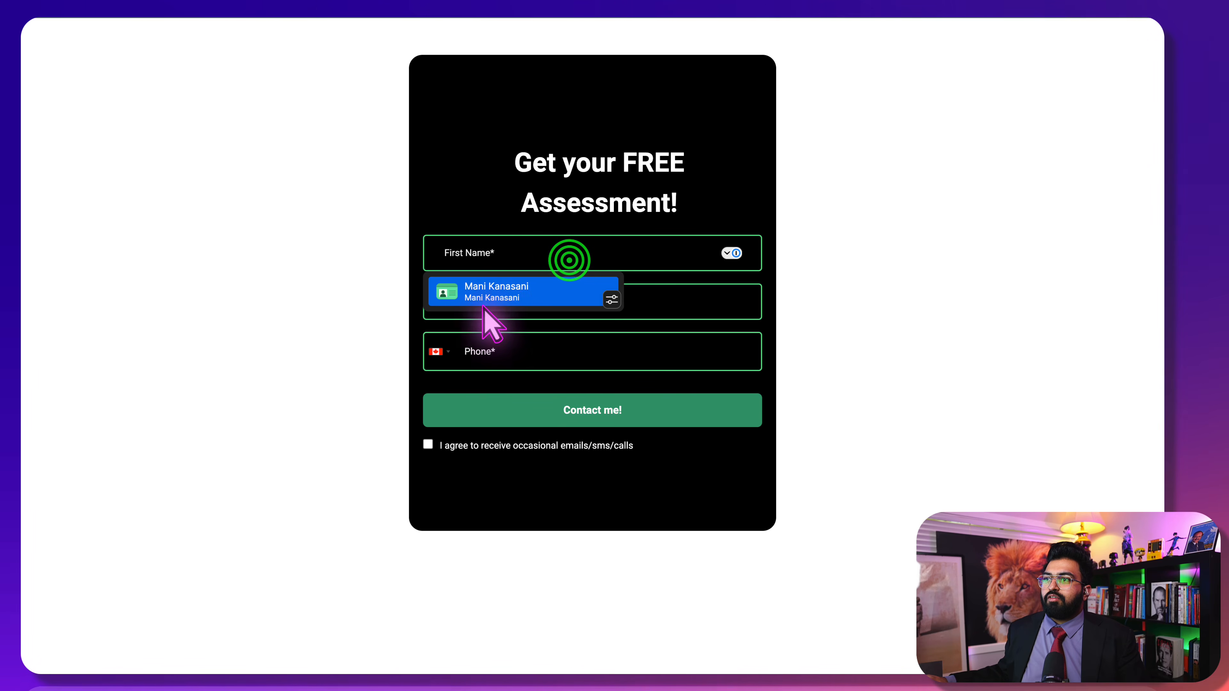
click(486, 305)
click(428, 444)
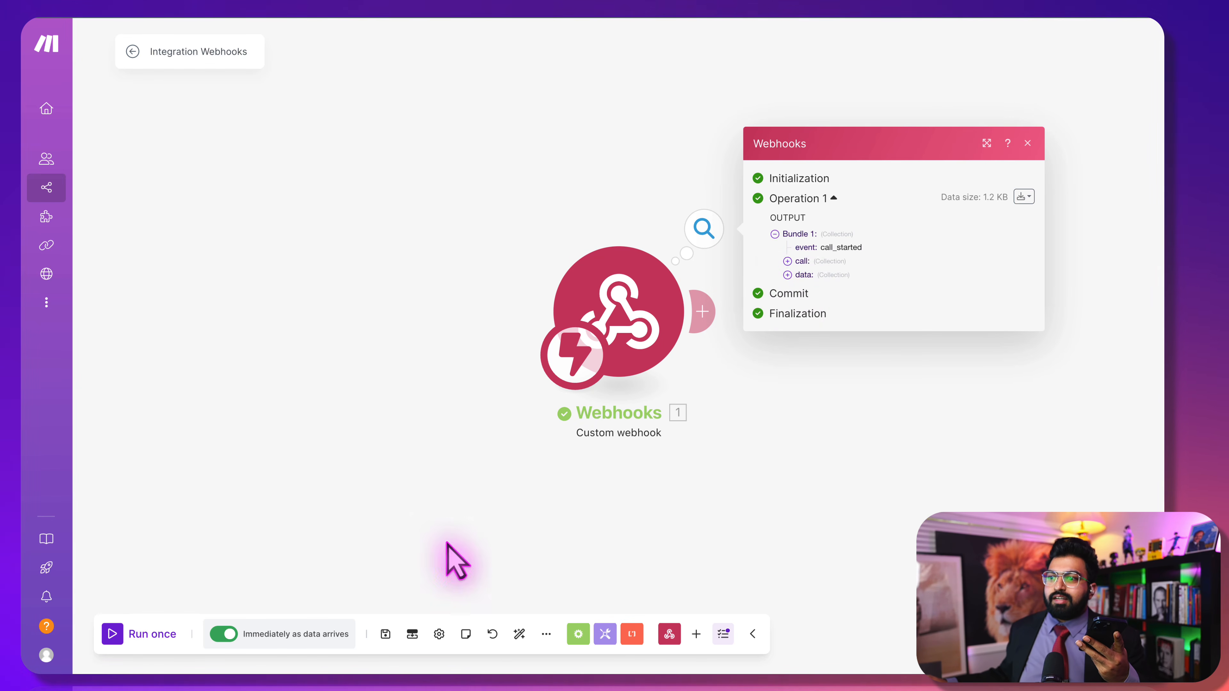
Run the scenario twice more to capture the call_ended and call_analyzed webhook bundles
click(114, 632)
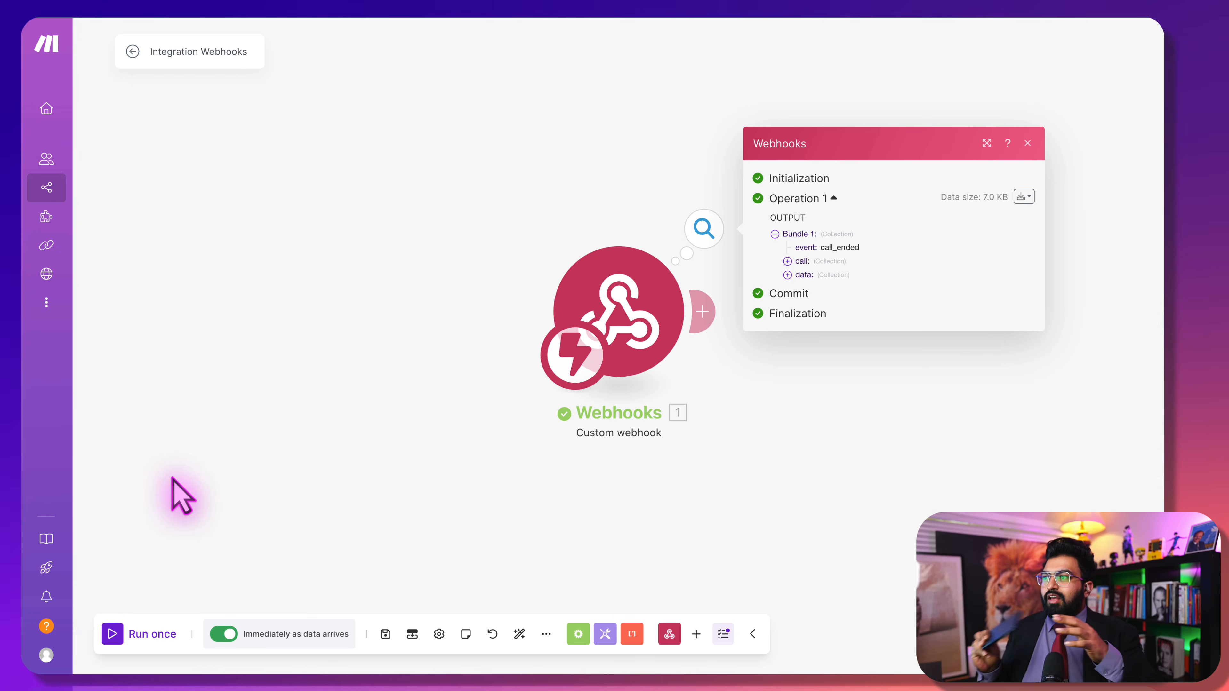
click(182, 477)
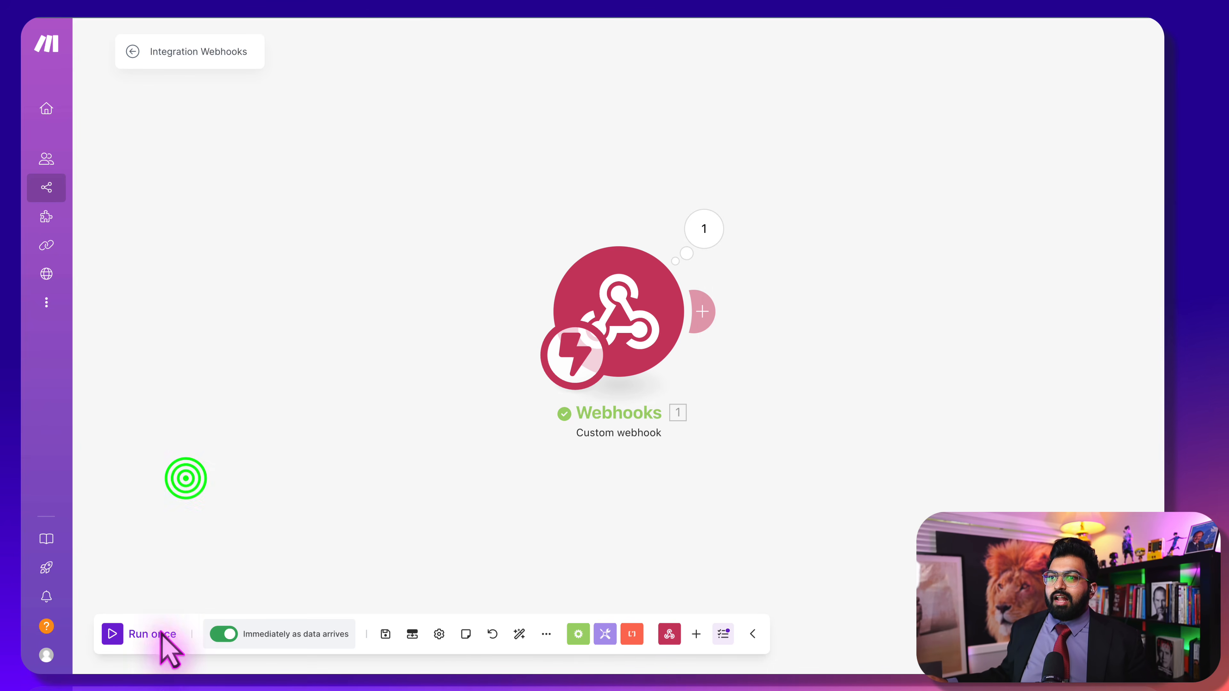
click(112, 633)
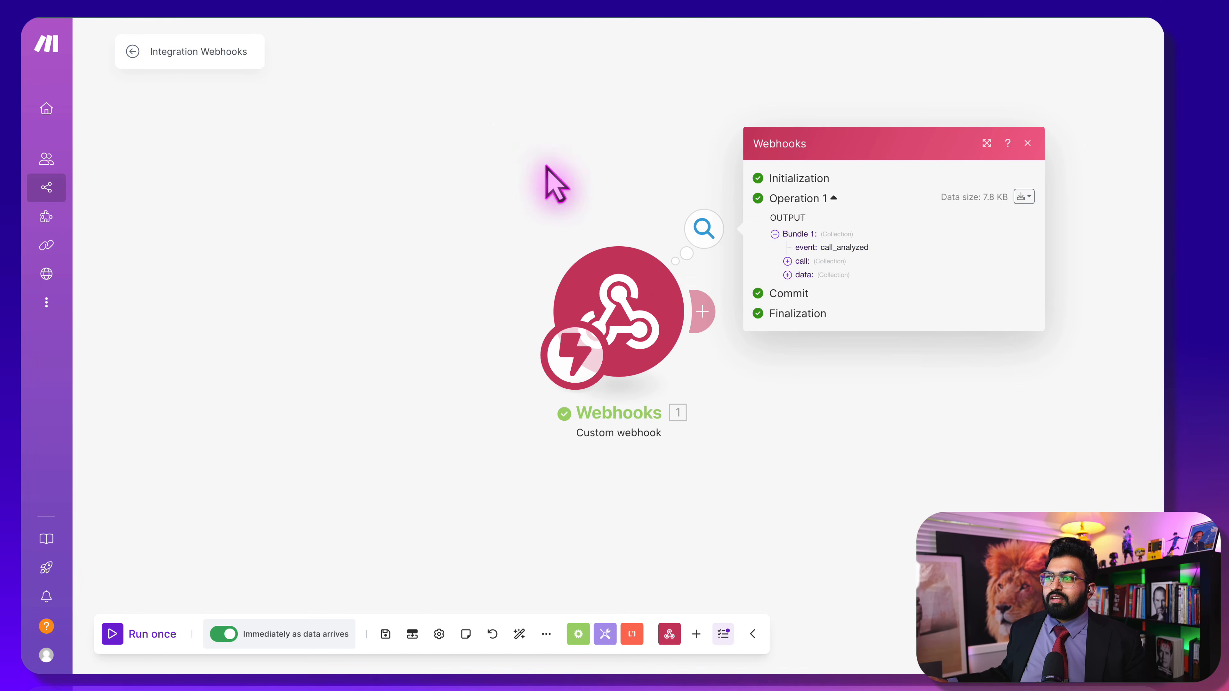
click(526, 154)
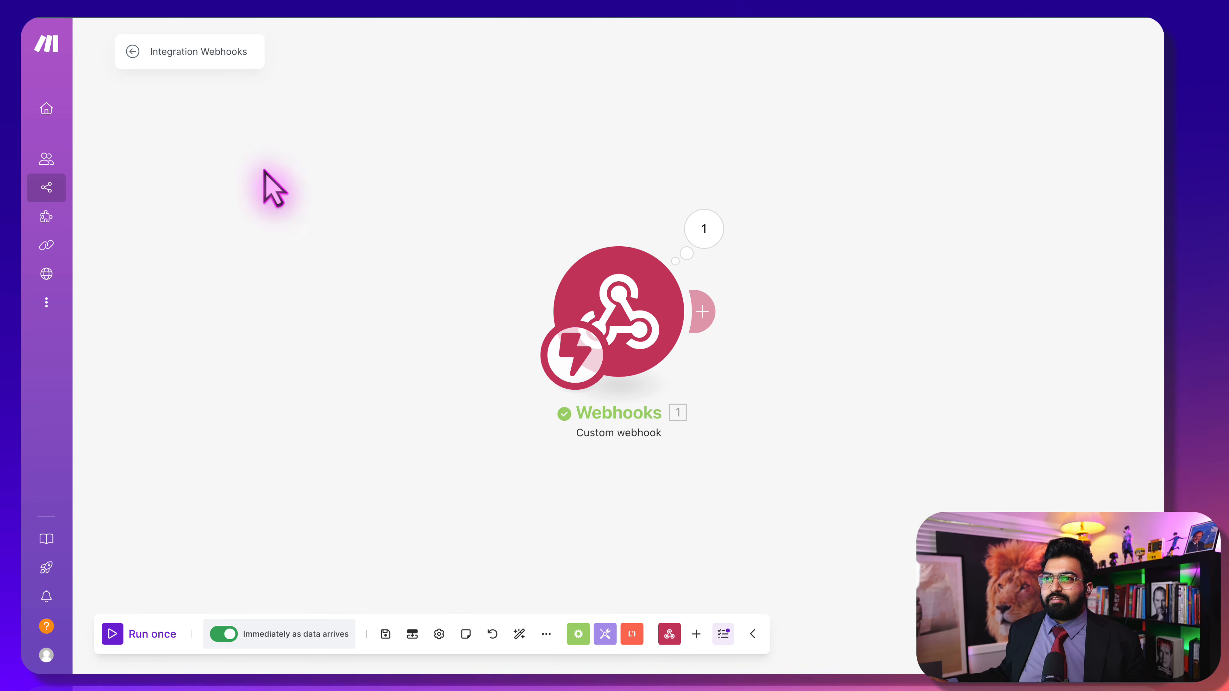
Return to the scenario overview, reopen the editor and the webhook module's settings
click(132, 48)
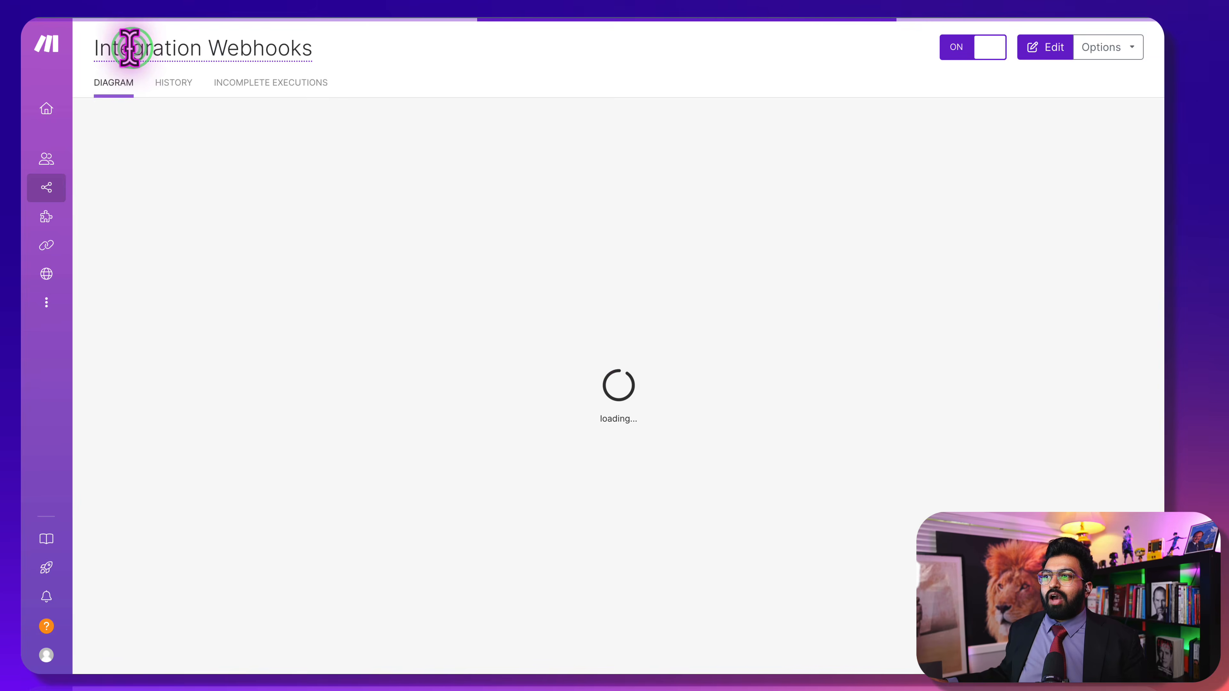
click(522, 300)
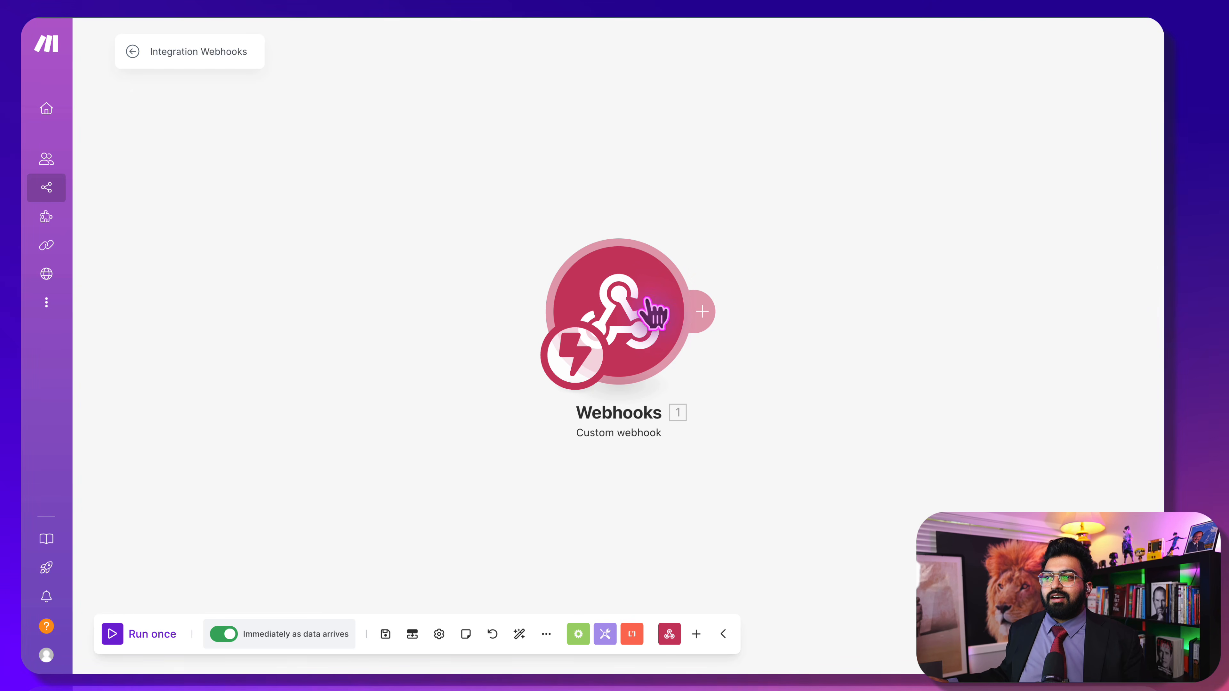
click(651, 311)
After the webhook, search apps for 'chat' and add OpenAI's Create a Completion (Prompt) module
click(637, 143)
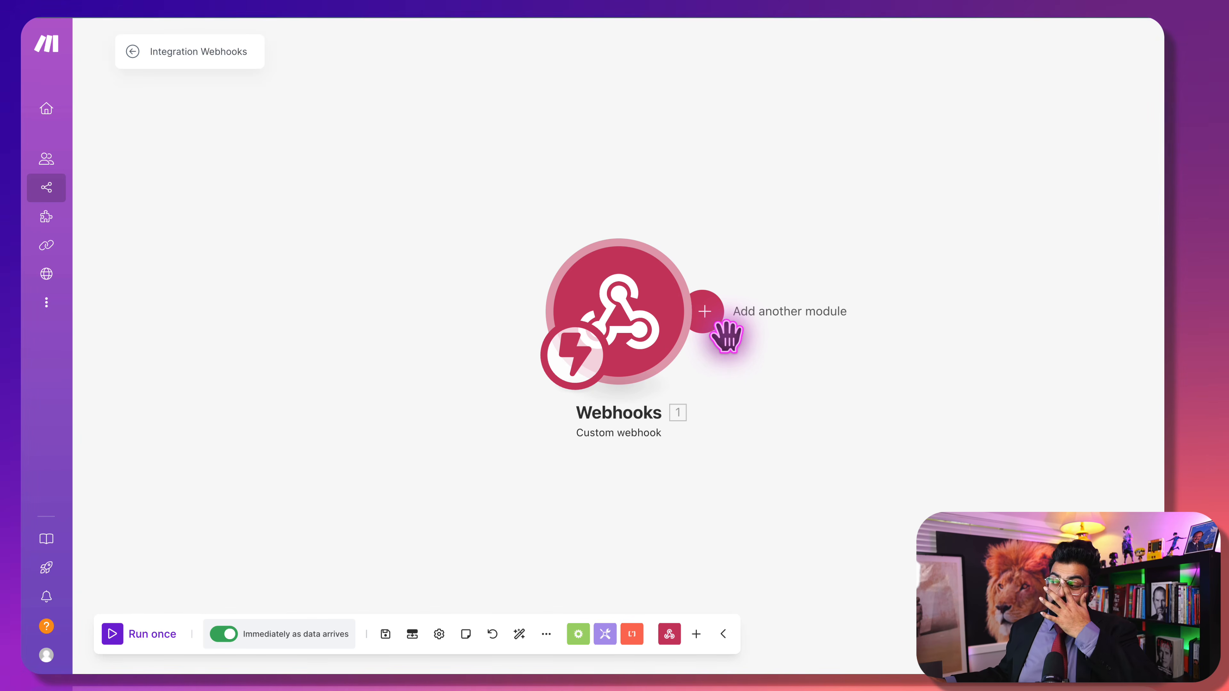
click(712, 319)
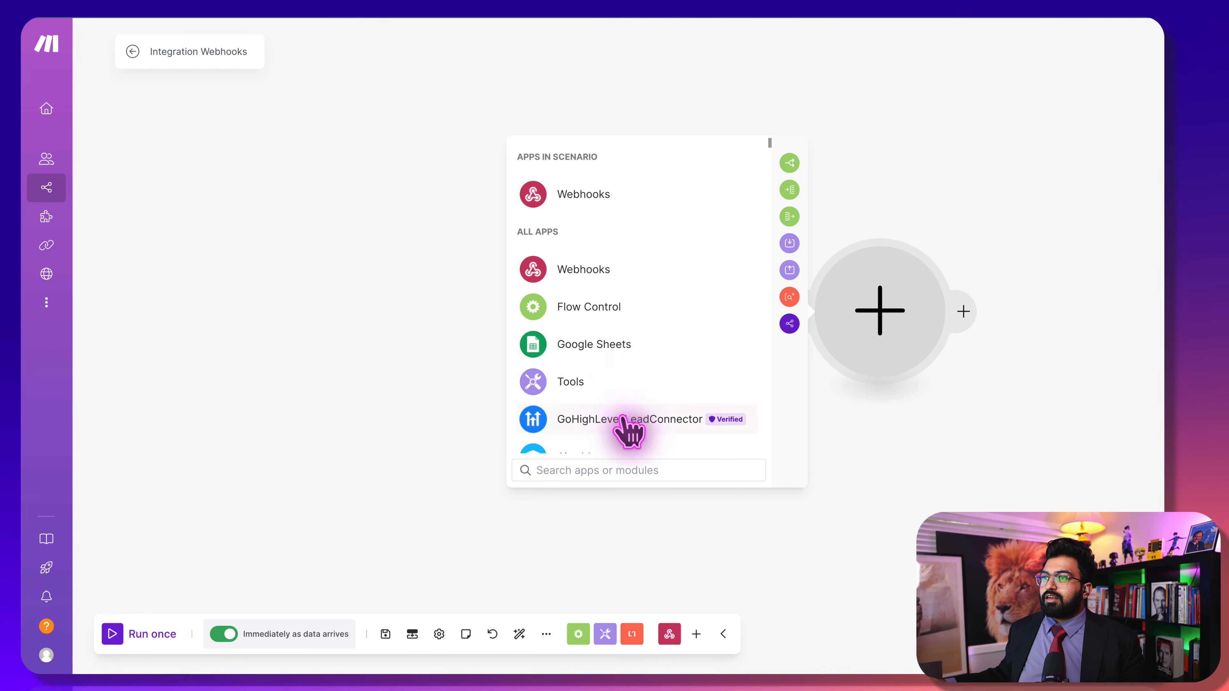
scroll(610, 431, down, 5)
scroll(610, 445, down, 6)
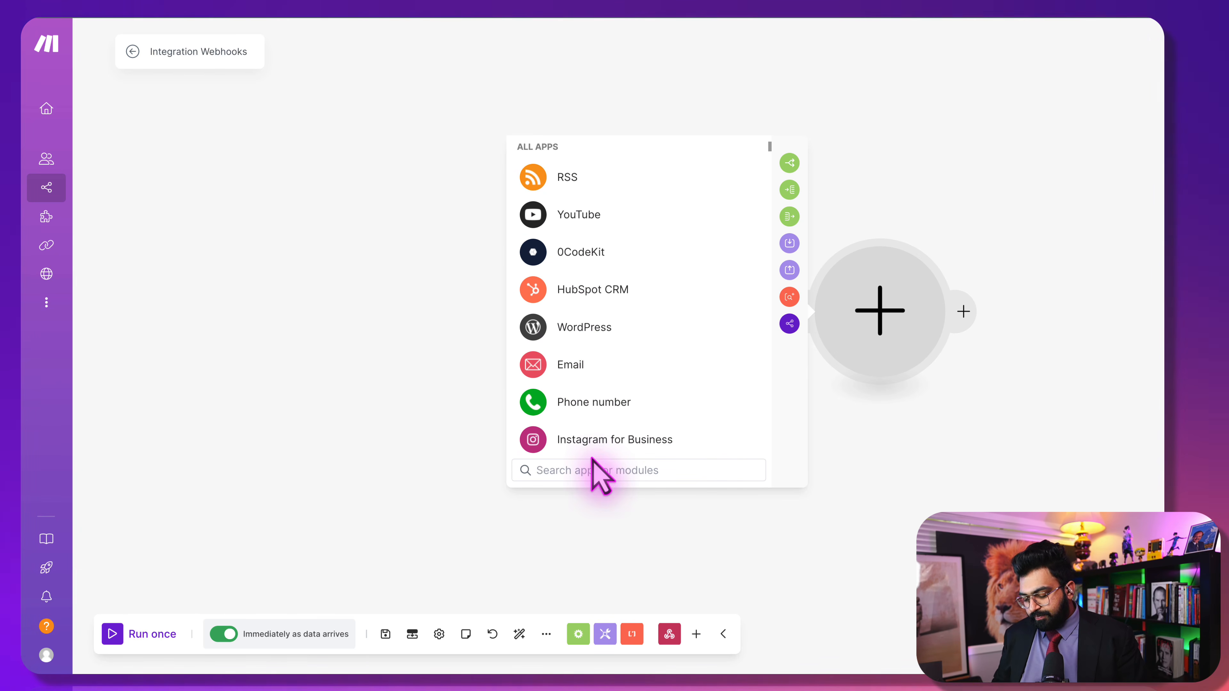
text(hat)
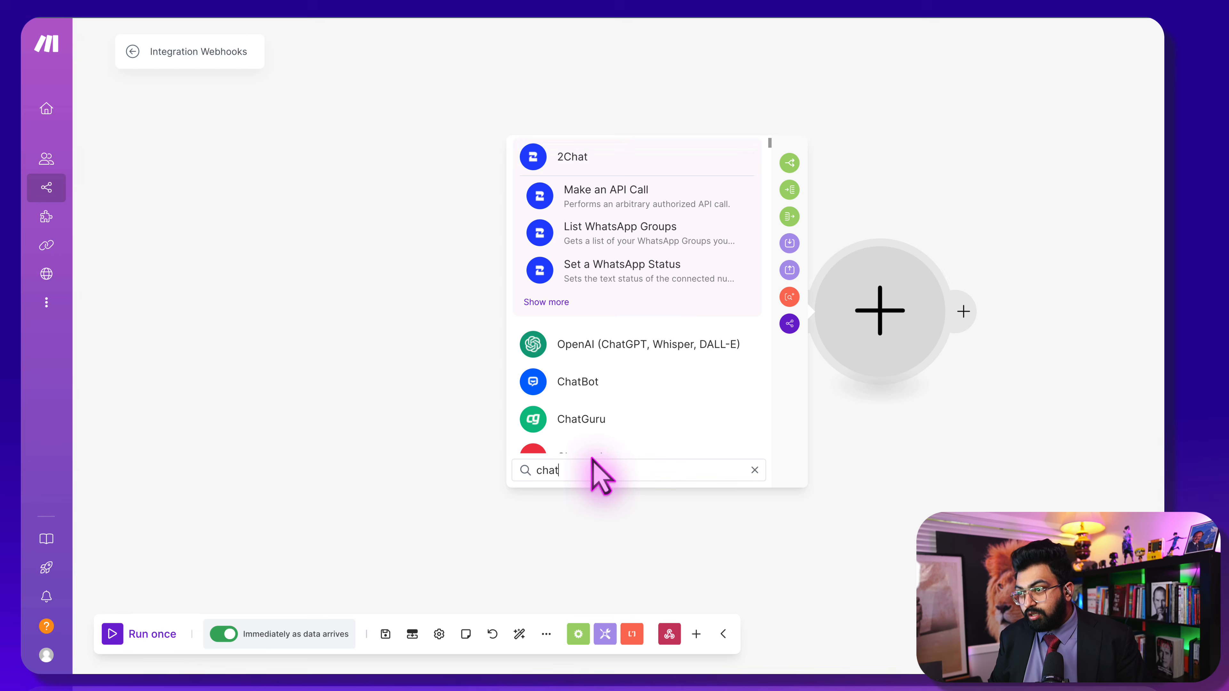
click(618, 343)
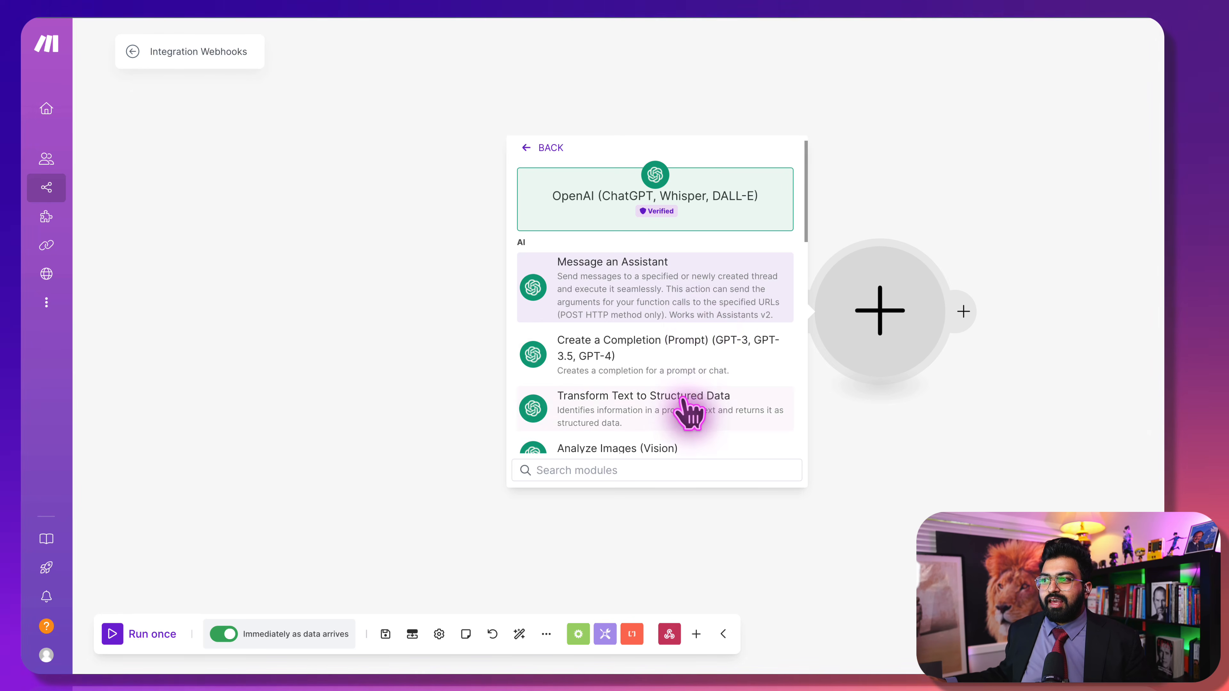
scroll(689, 411, down, 2)
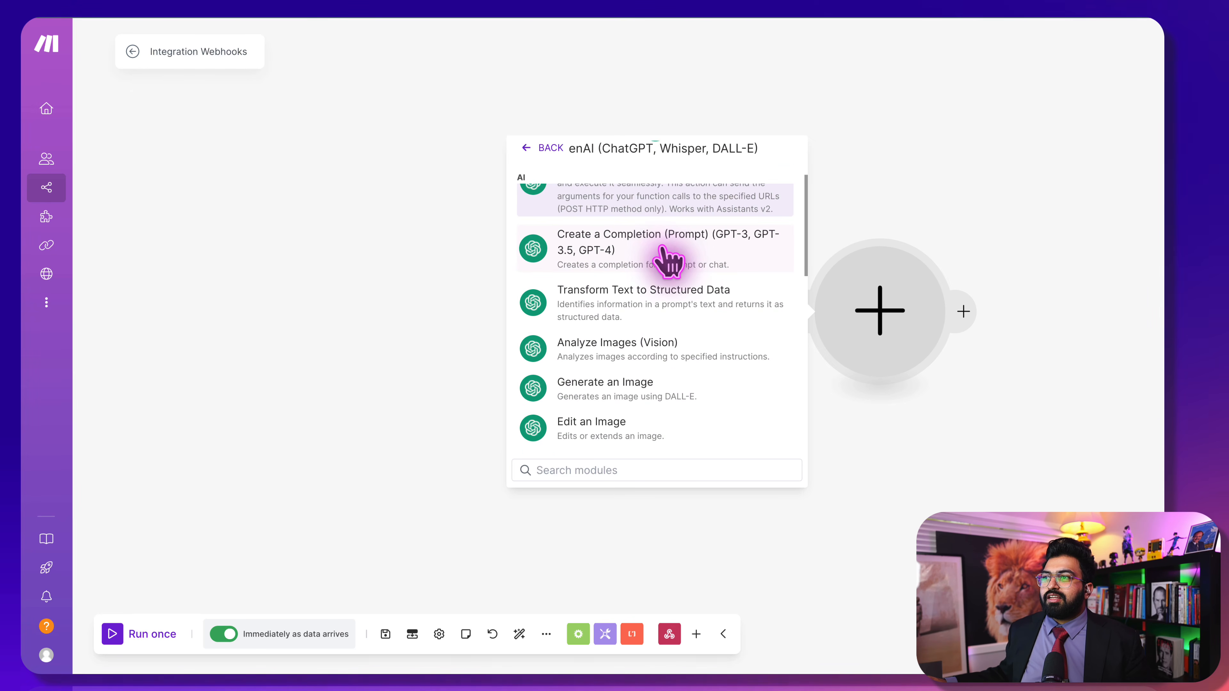
click(659, 245)
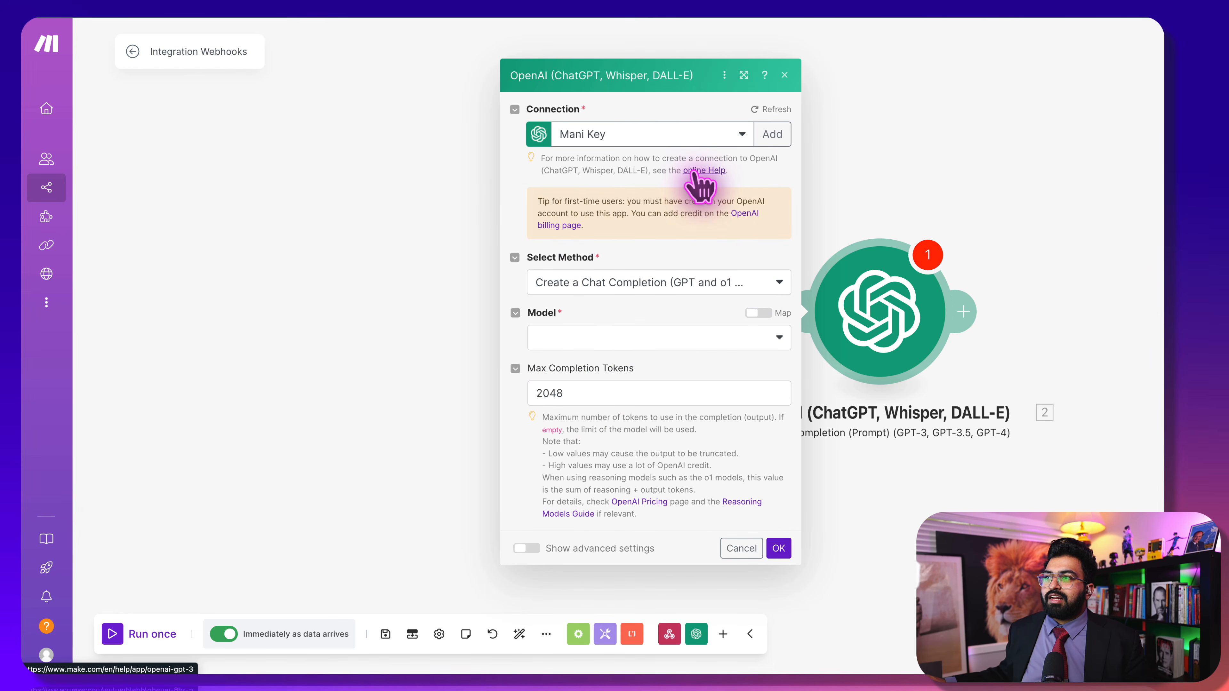
Keep the existing OpenAI connection and choose gpt-4o as the model
click(769, 135)
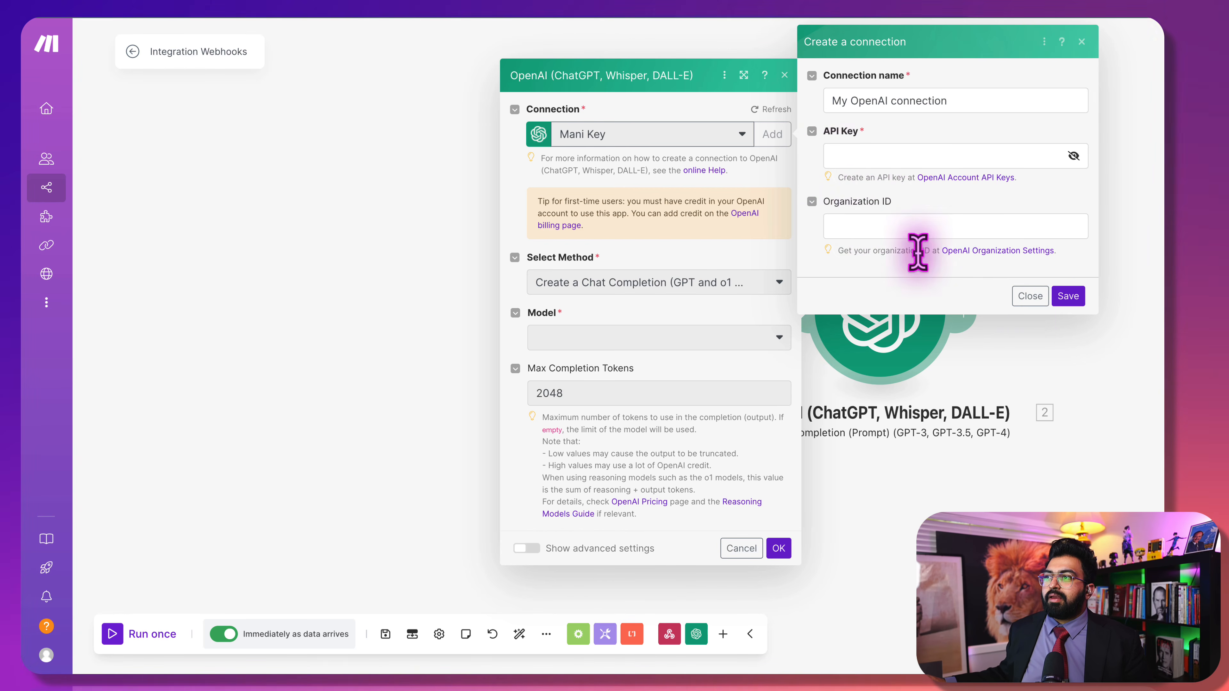
click(1029, 296)
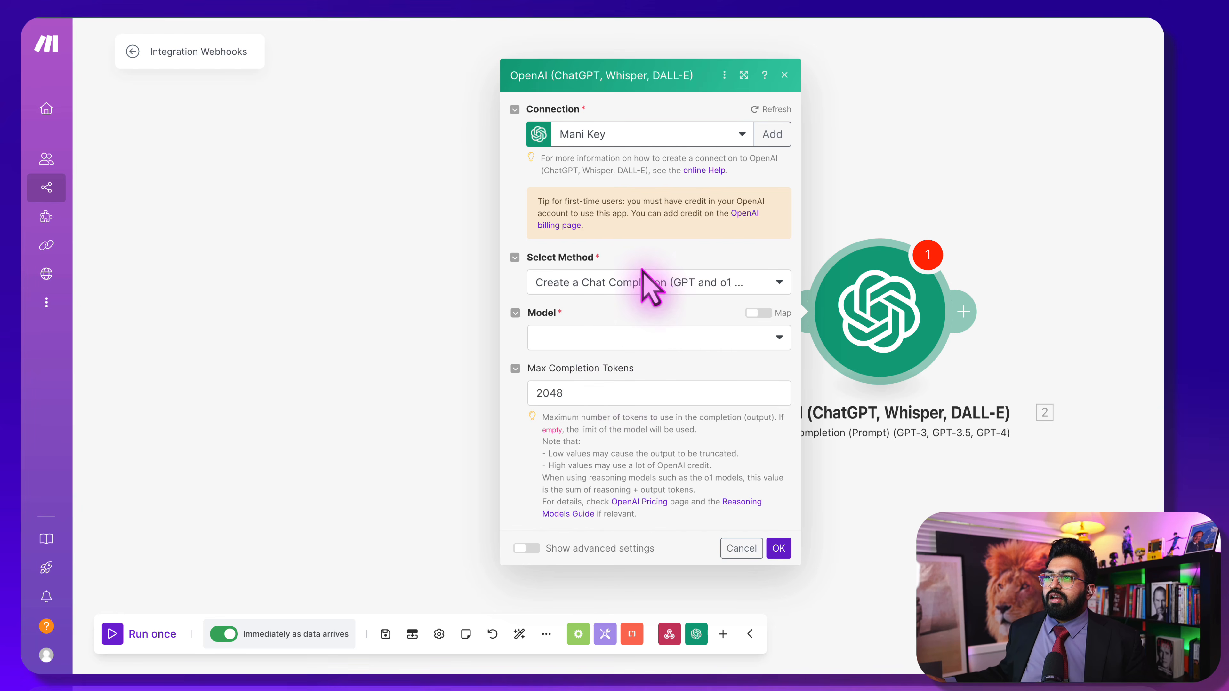
click(626, 334)
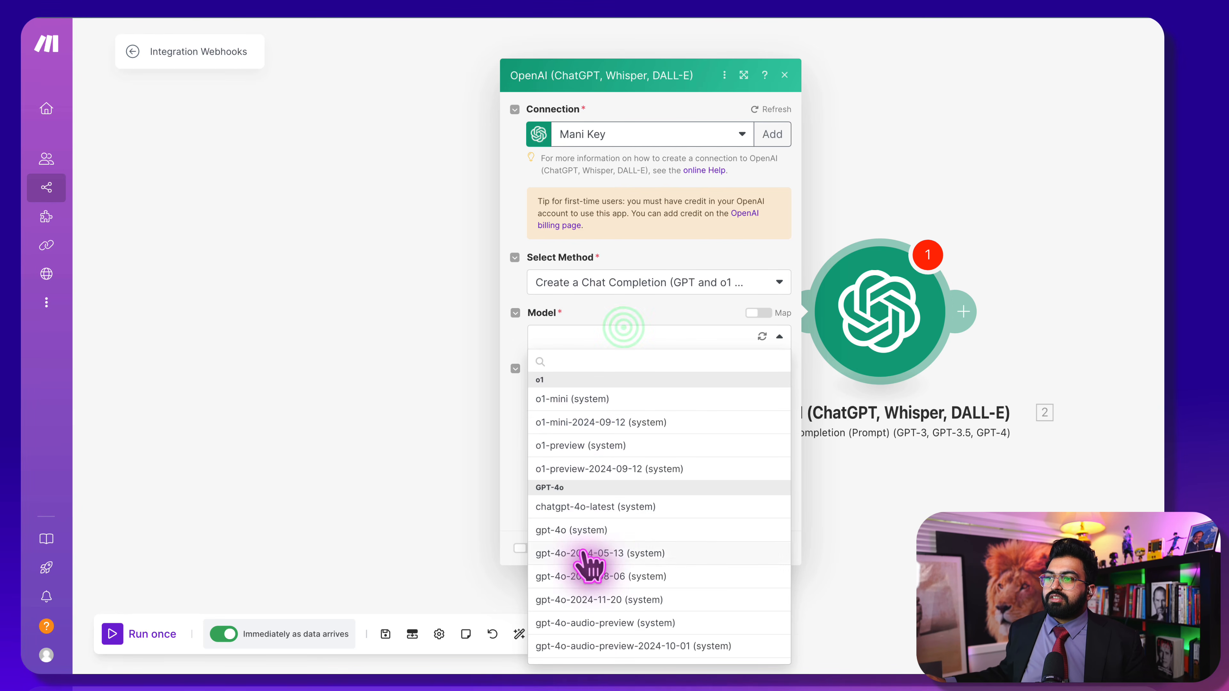
click(593, 530)
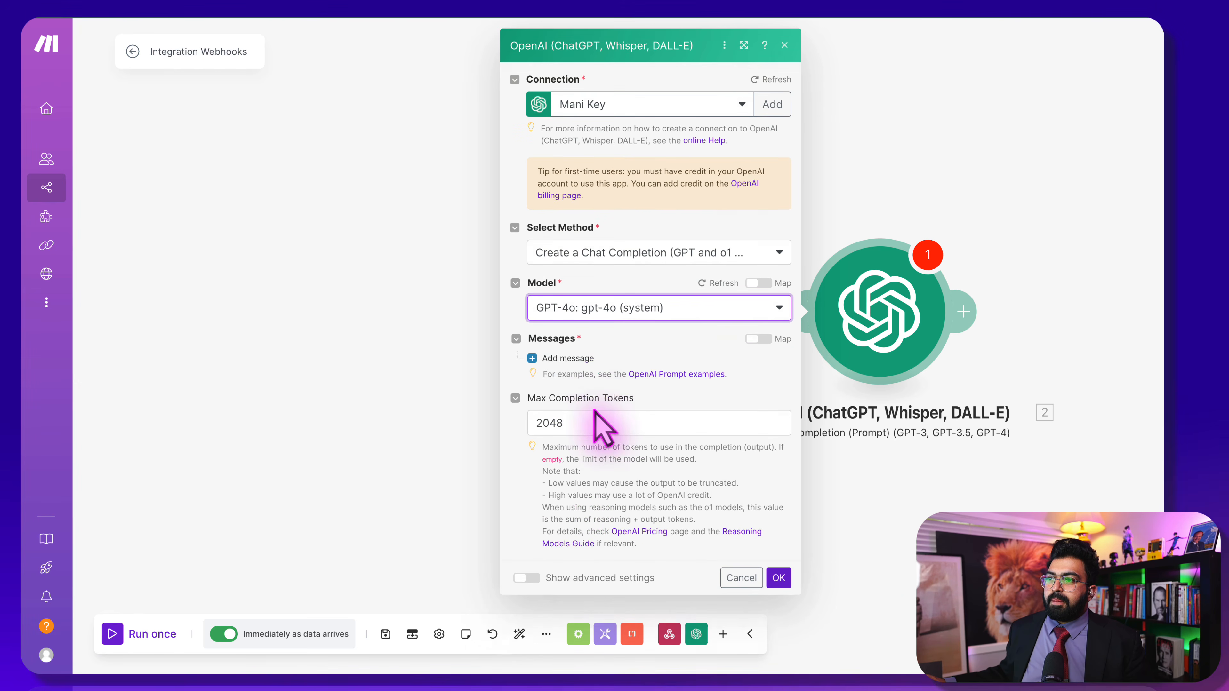
Add a User message asking for a 2–3 sentence summary of 1.call.transcript and confirm
click(569, 359)
click(585, 391)
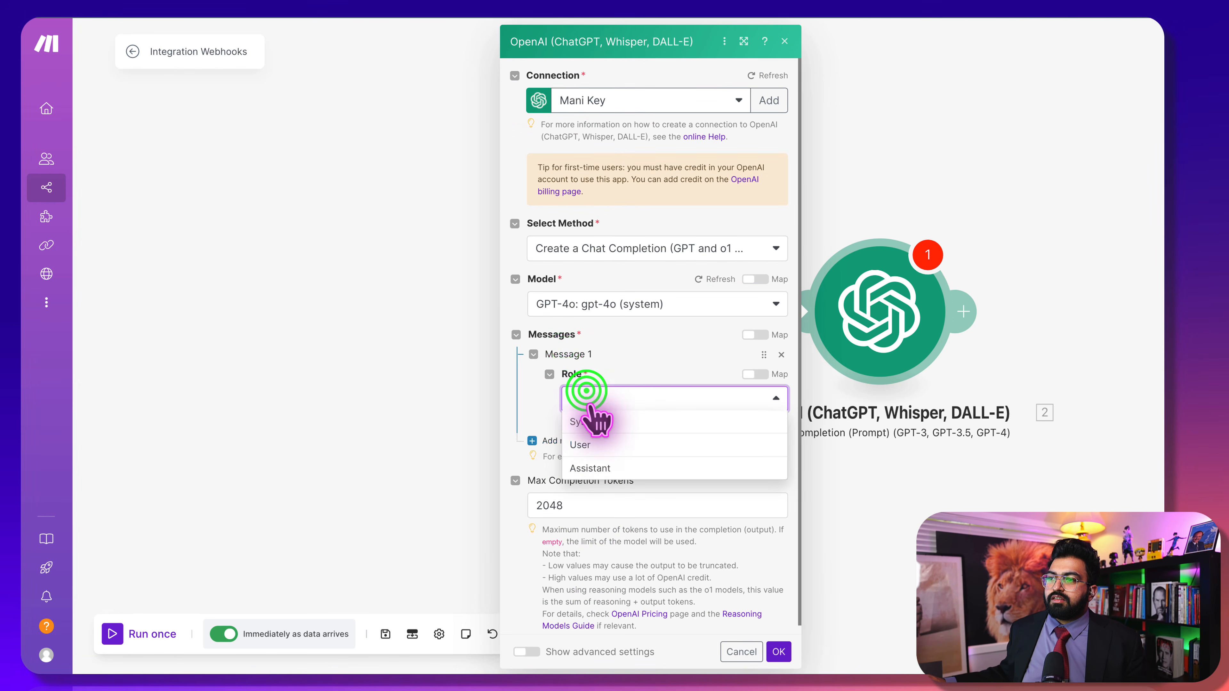
click(607, 444)
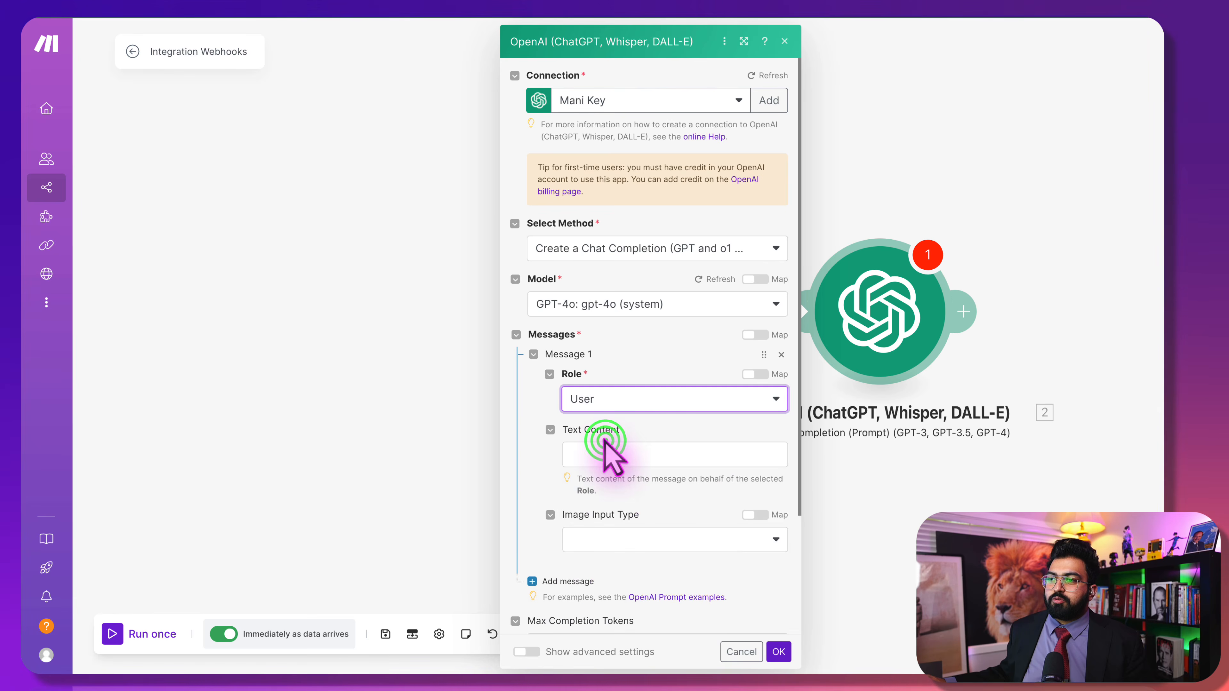
click(610, 458)
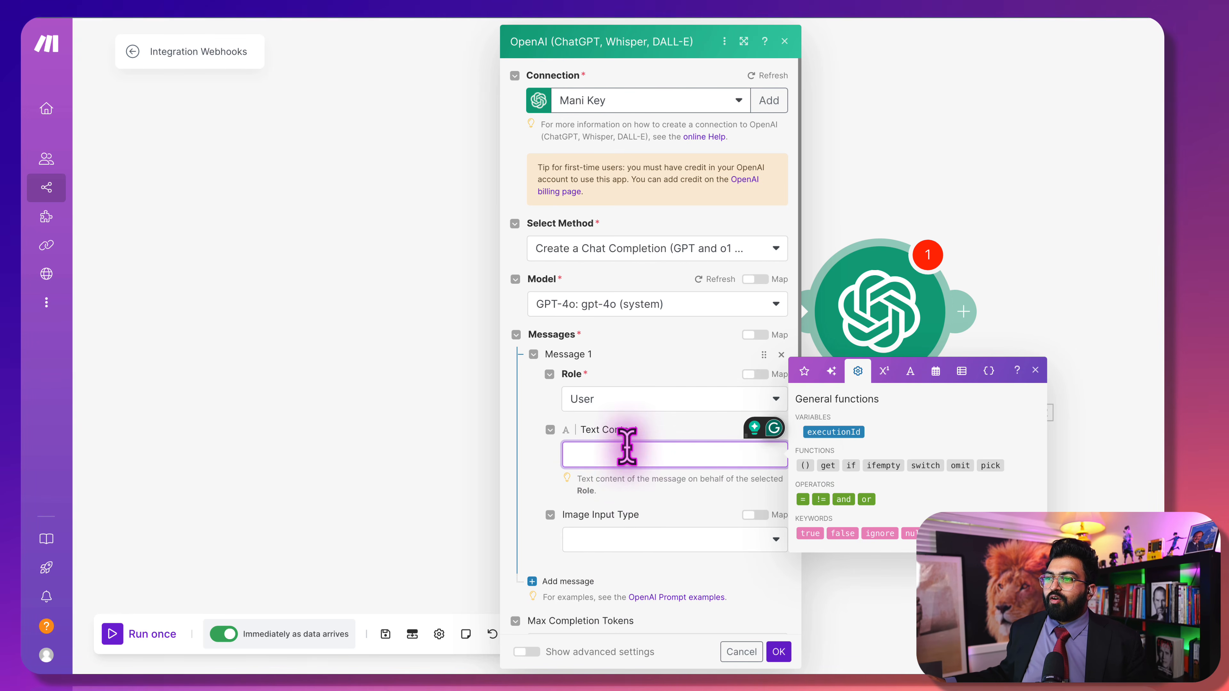
key(Escape)
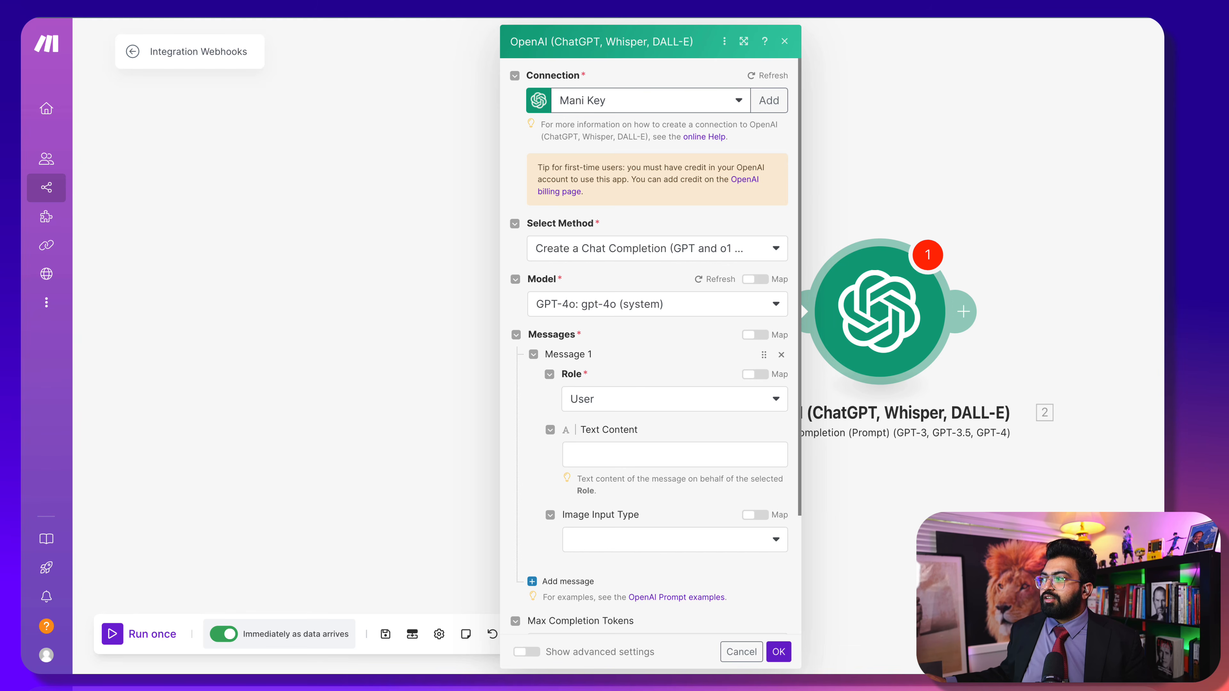
click(603, 467)
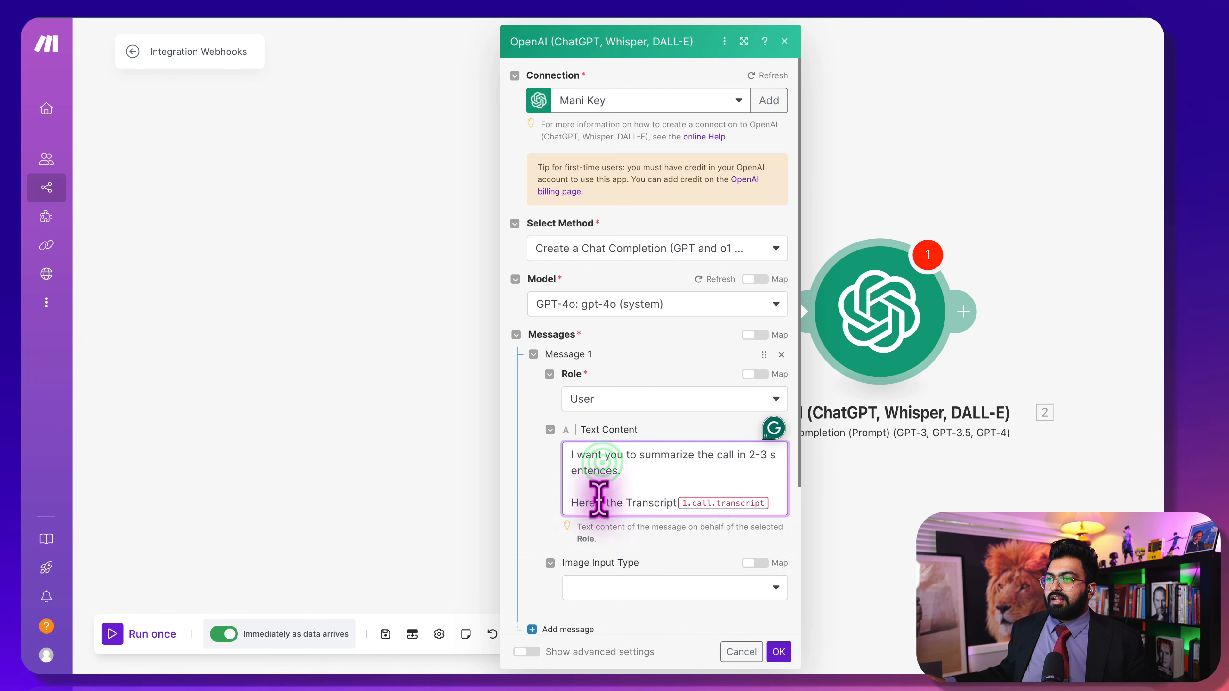
click(770, 504)
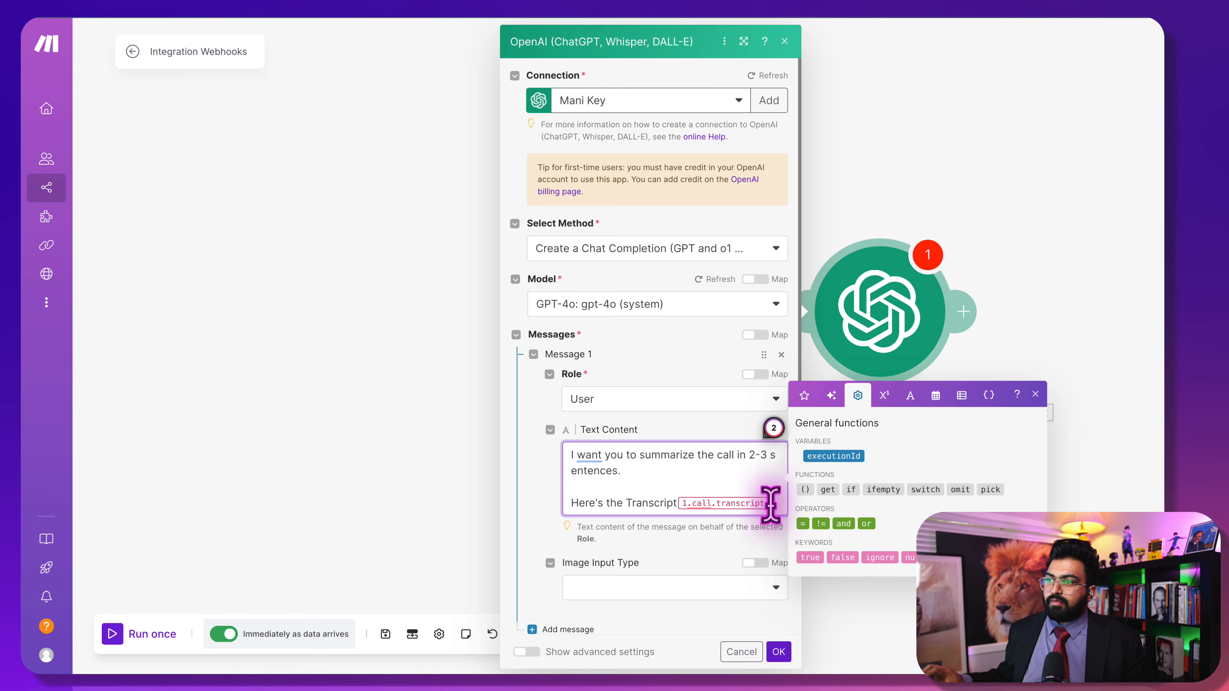
click(778, 652)
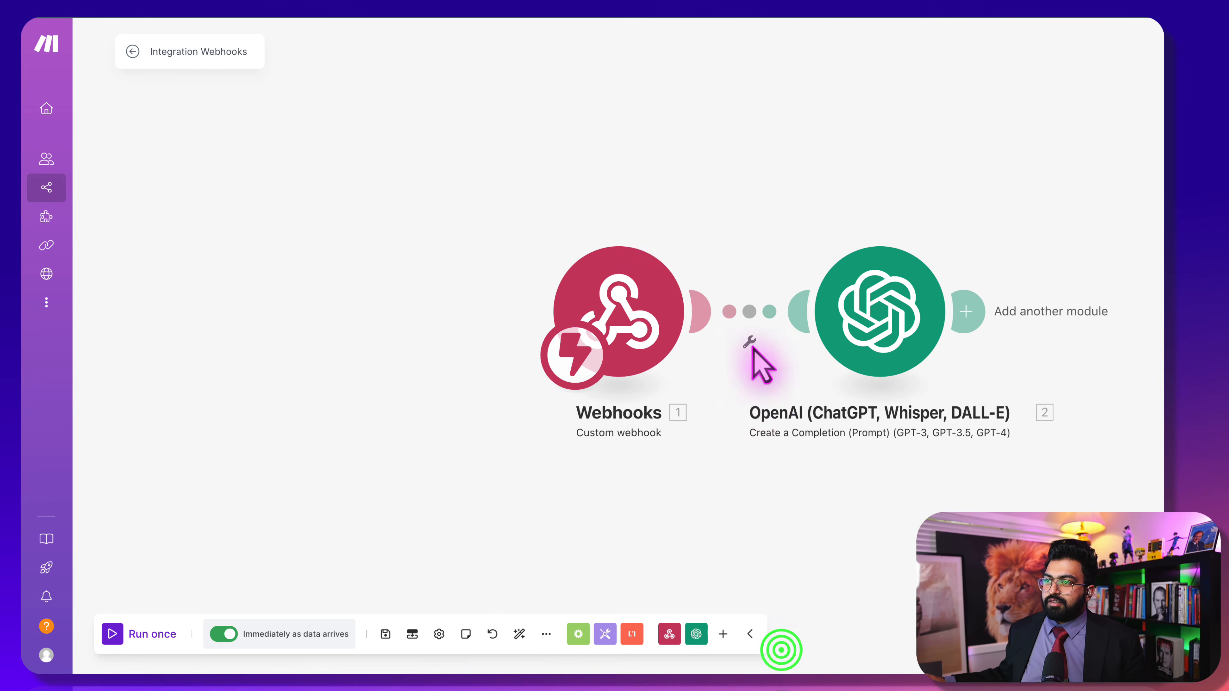
Recheck the webhook settings and review the OpenAI step's summary prompt
drag(647, 207, 421, 176)
click(367, 289)
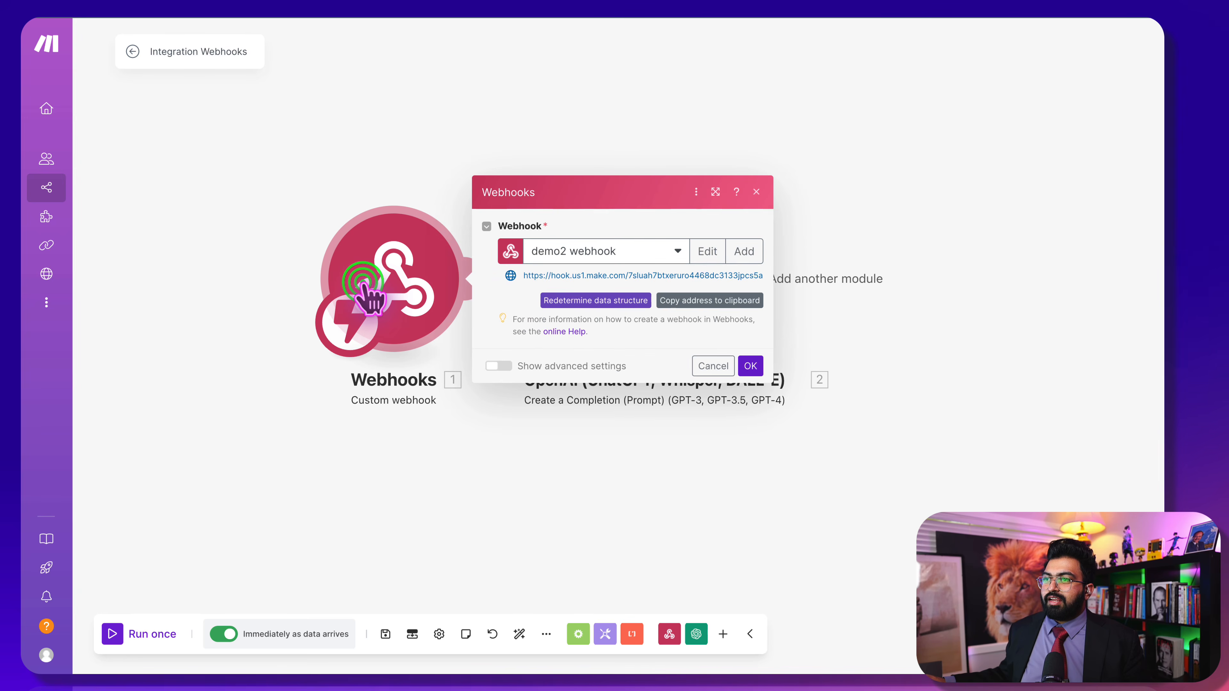
click(278, 152)
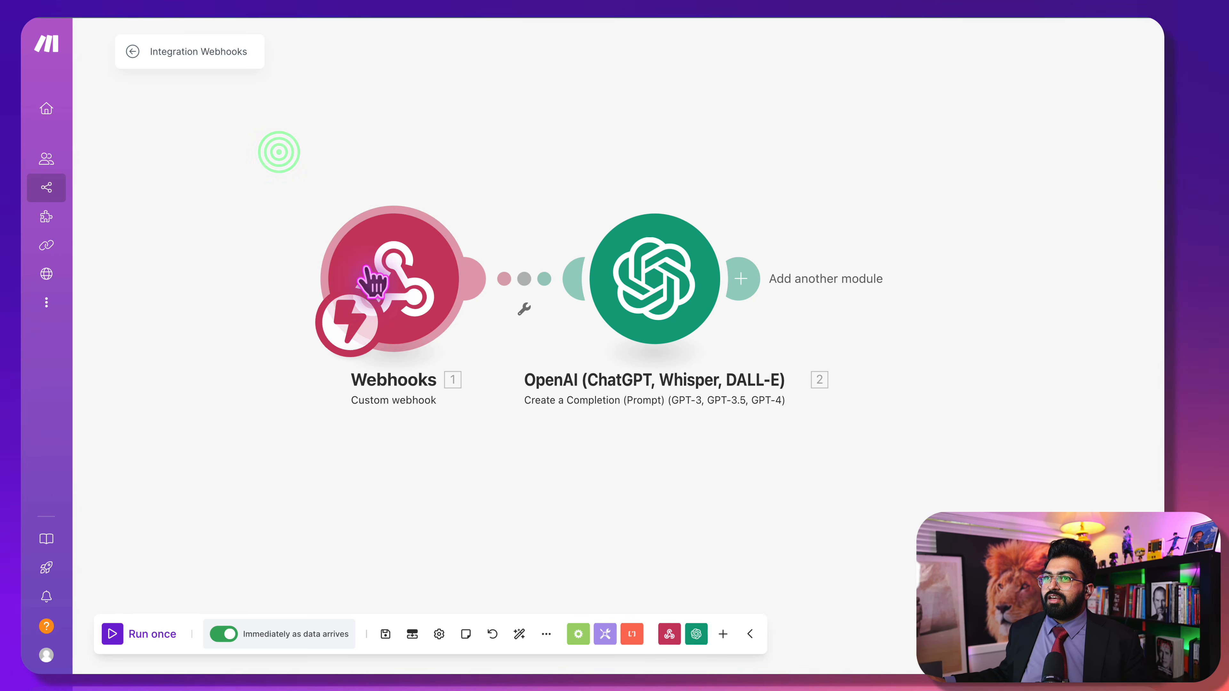
click(704, 257)
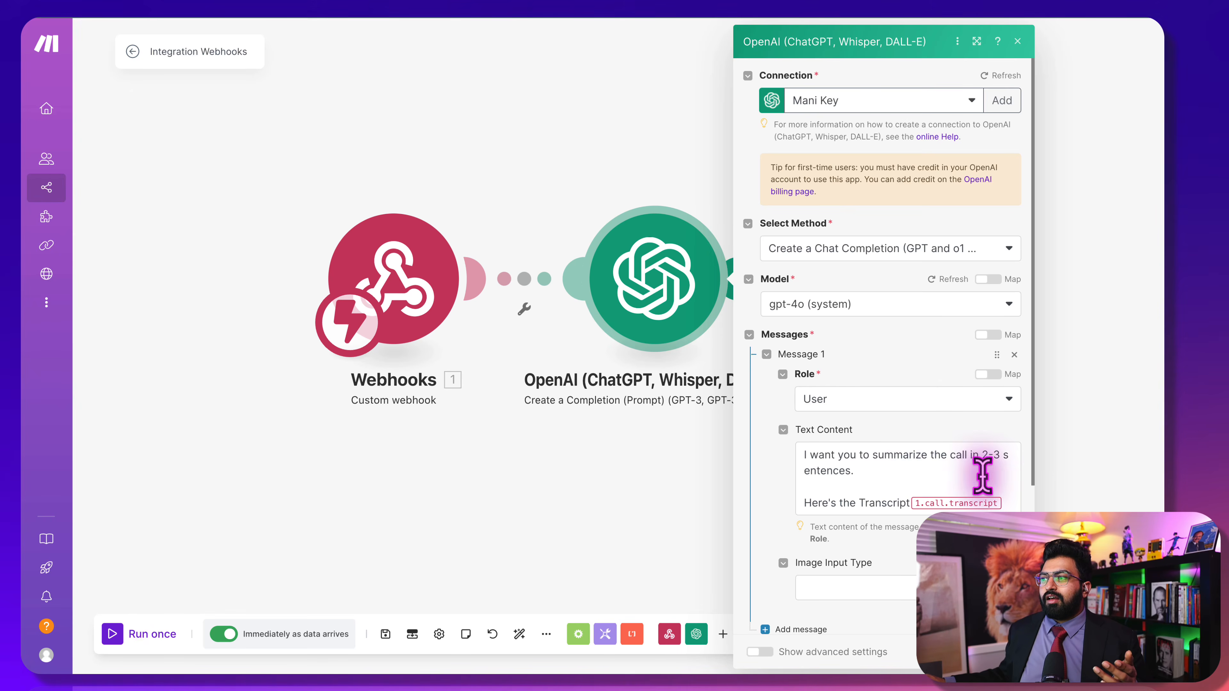
click(1004, 502)
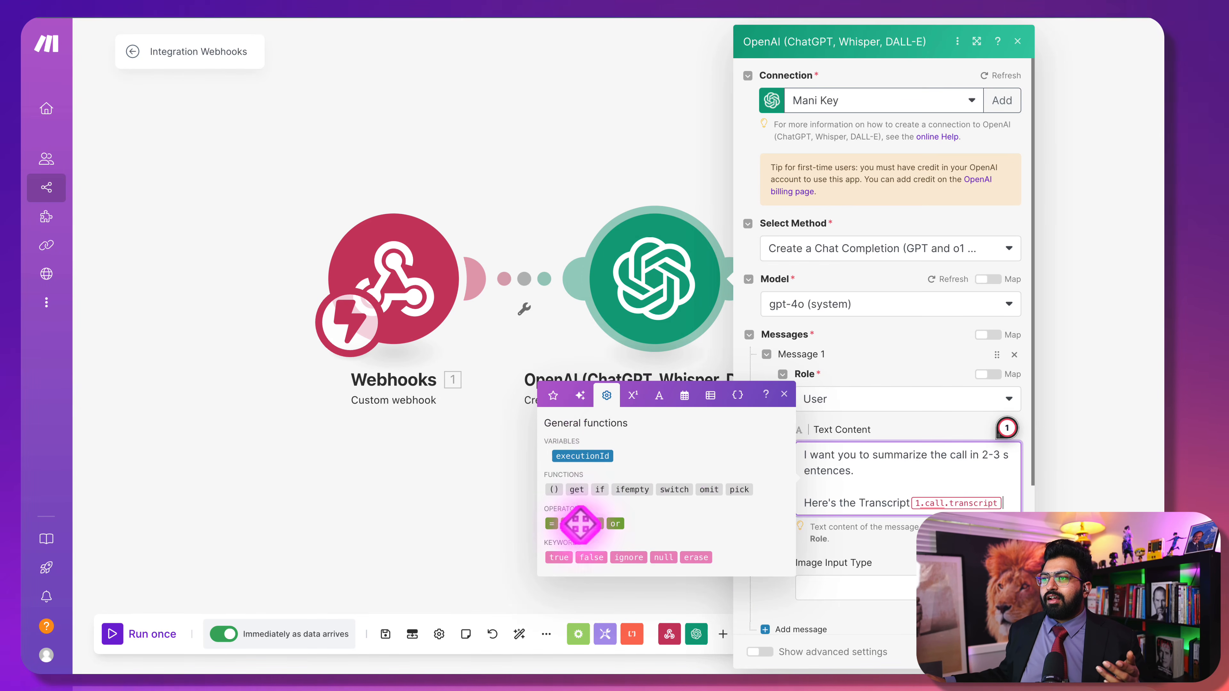
click(356, 164)
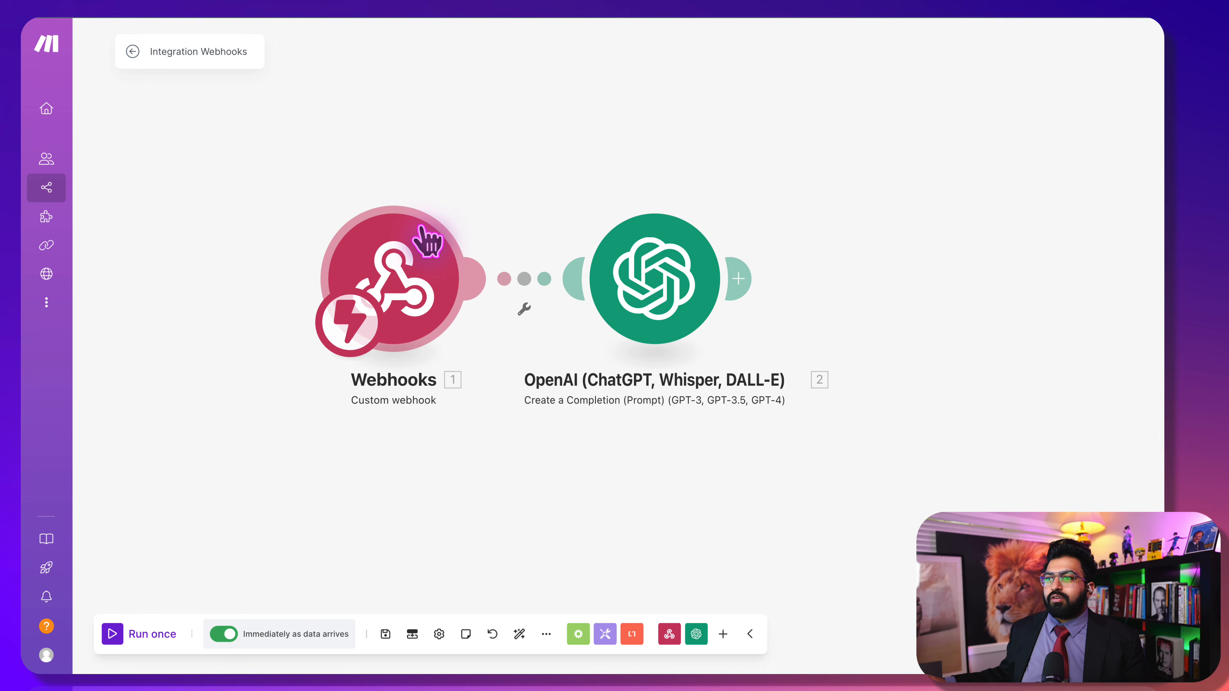
right_click(401, 265)
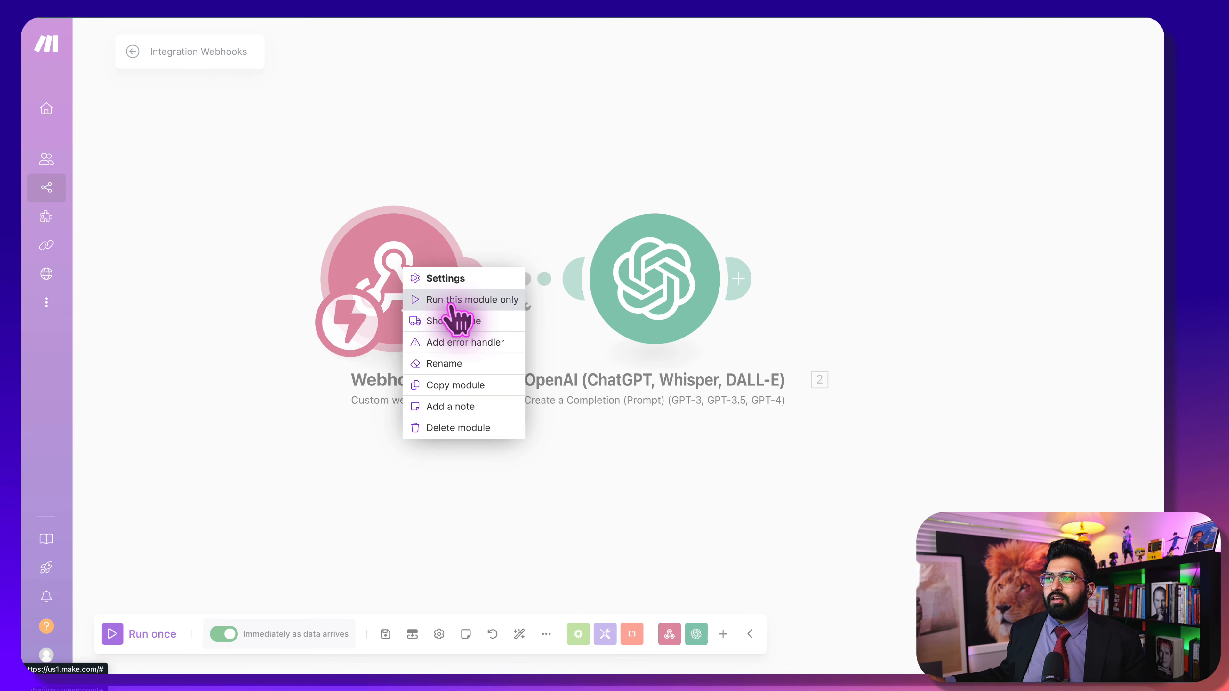
click(516, 162)
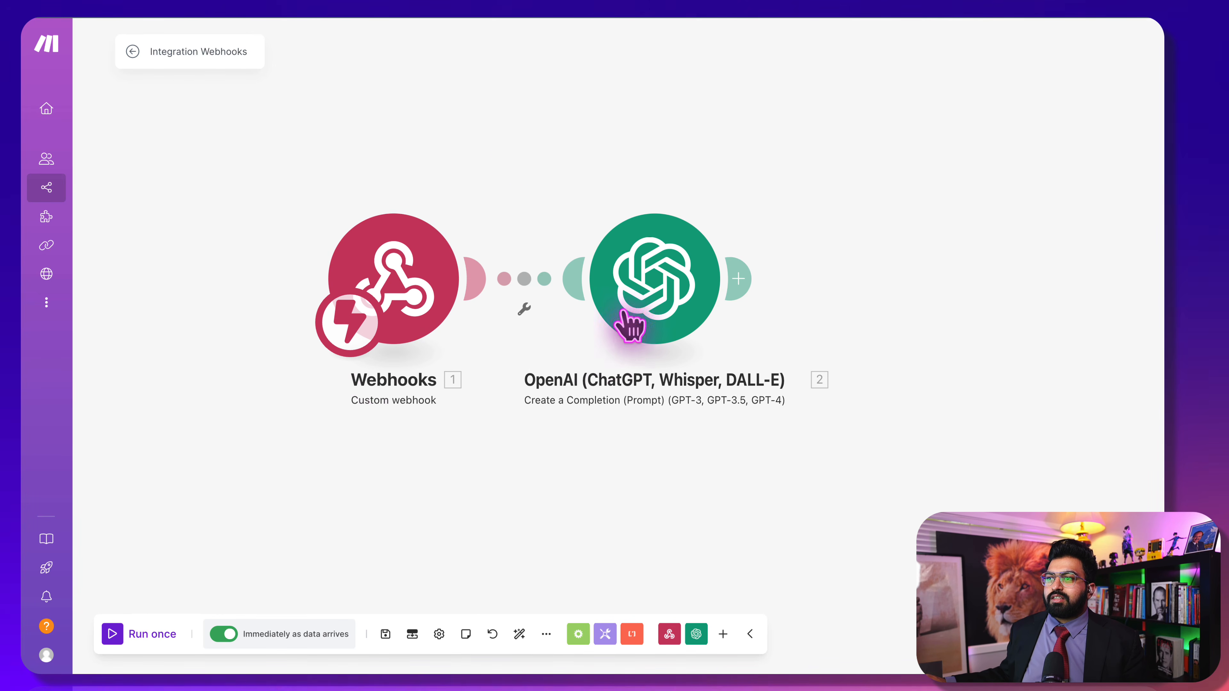
Filter the webhook-to-OpenAI link so only bundles where 1.event equals call_analyzed pass
click(524, 308)
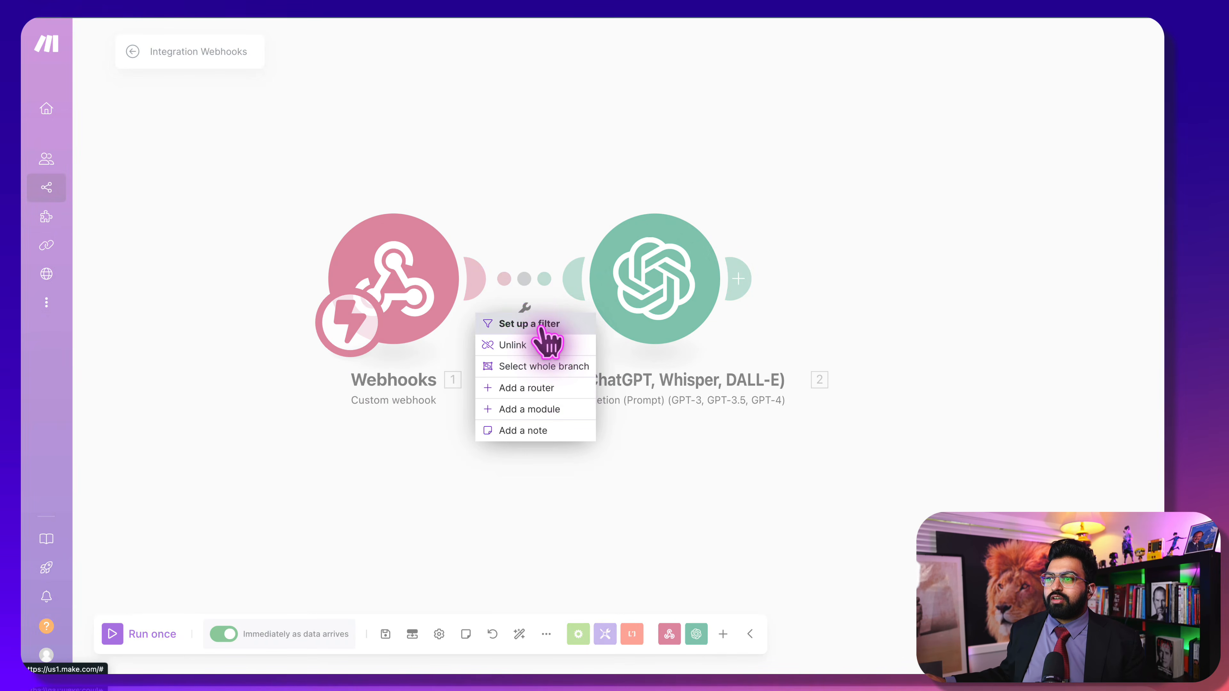
click(528, 324)
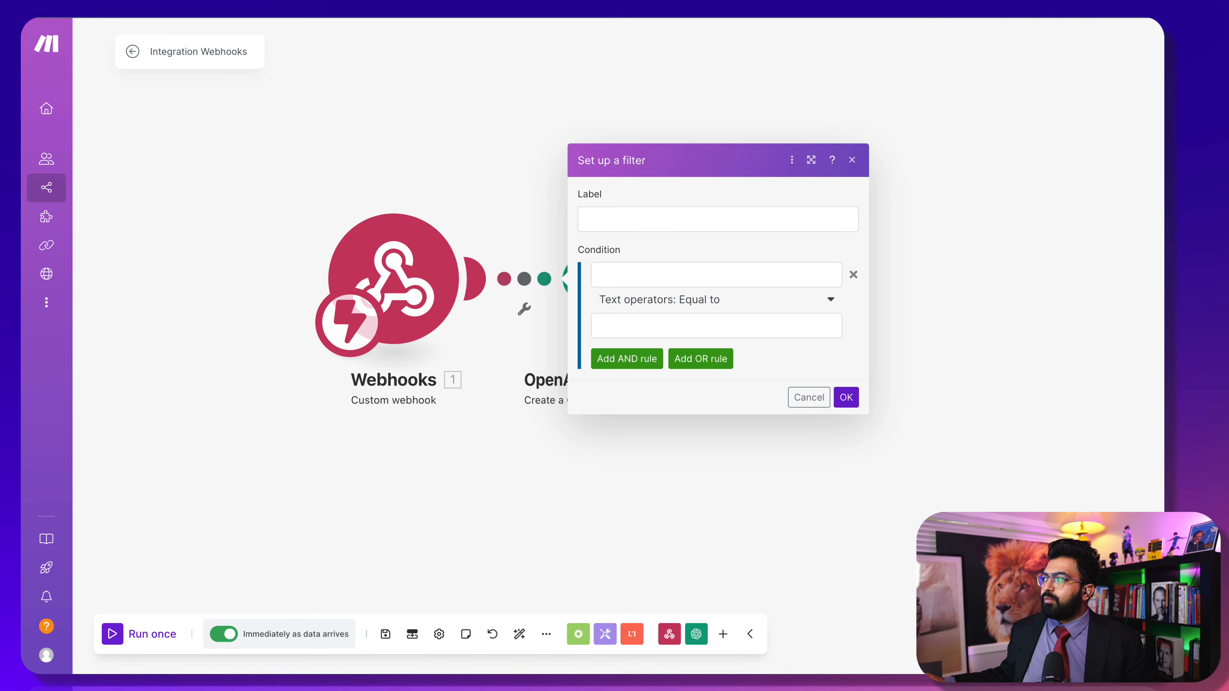
click(737, 325)
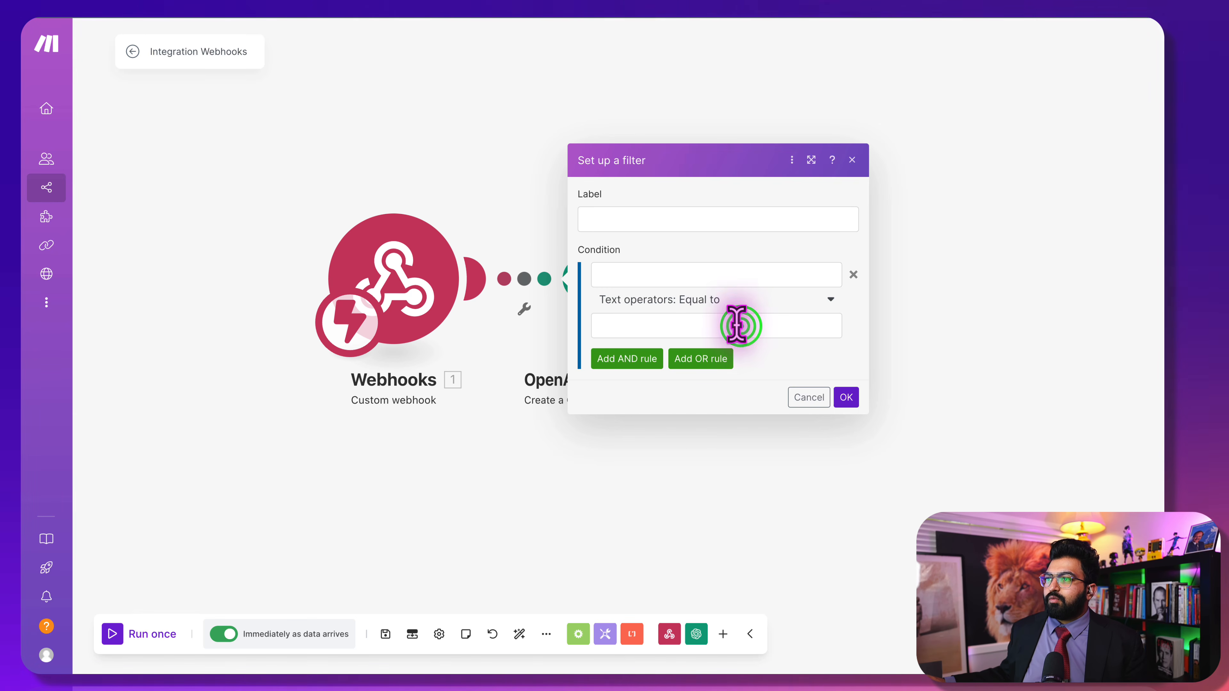
click(671, 330)
text(call_analyzed)
click(706, 279)
text(1. event)
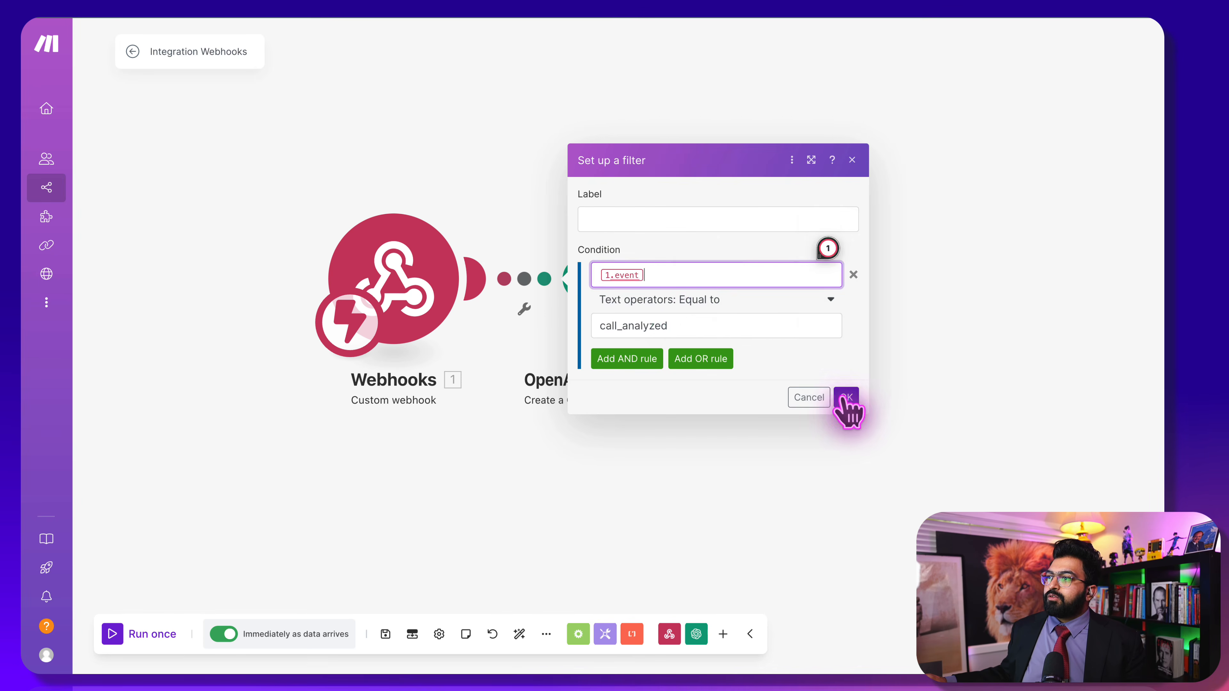
click(846, 397)
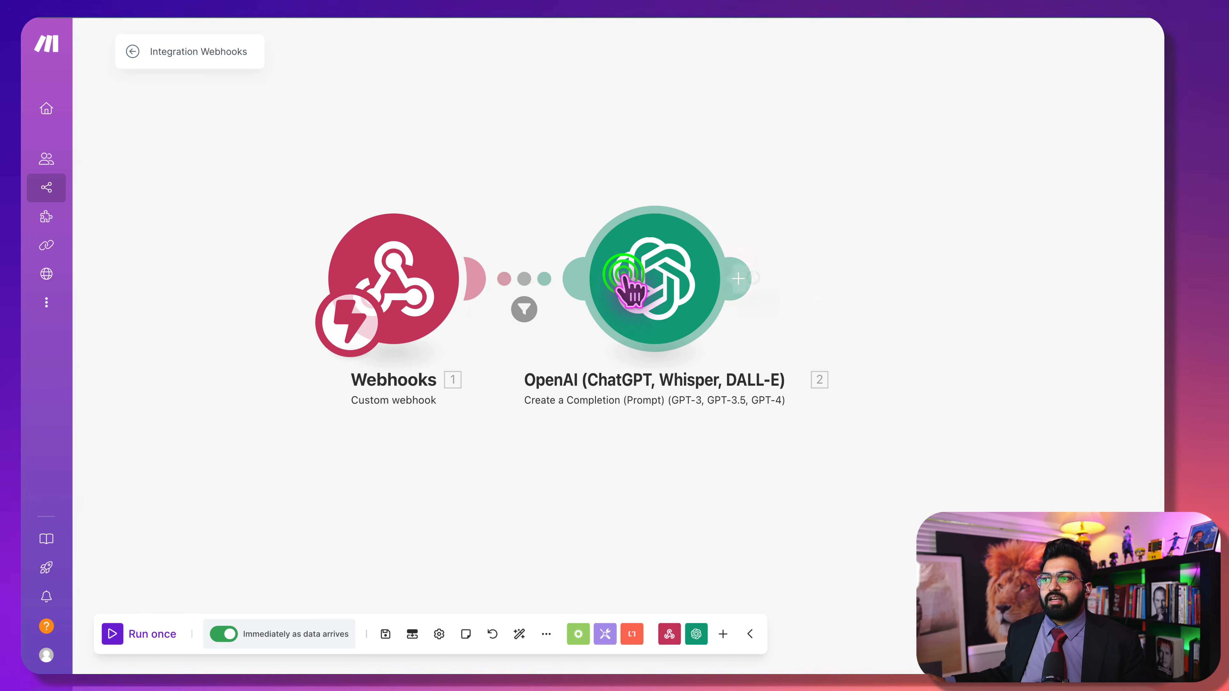
Run only the Webhooks module so it listens for data, then open the form's saved contact details
click(568, 159)
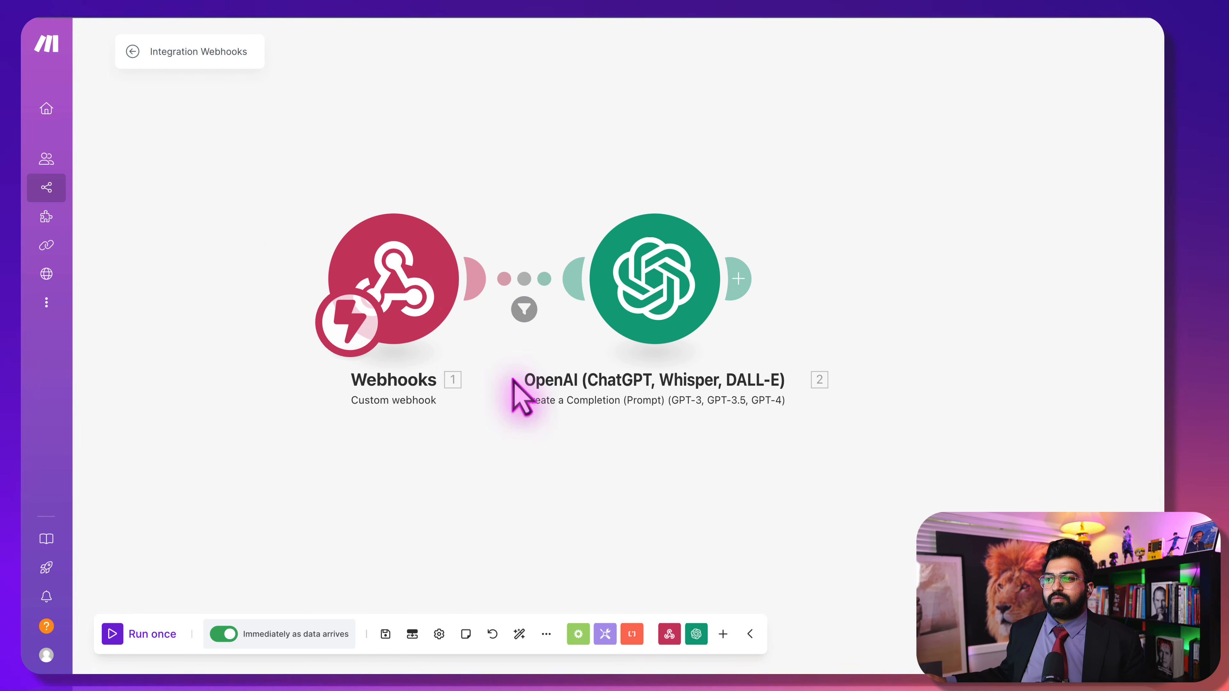
right_click(377, 266)
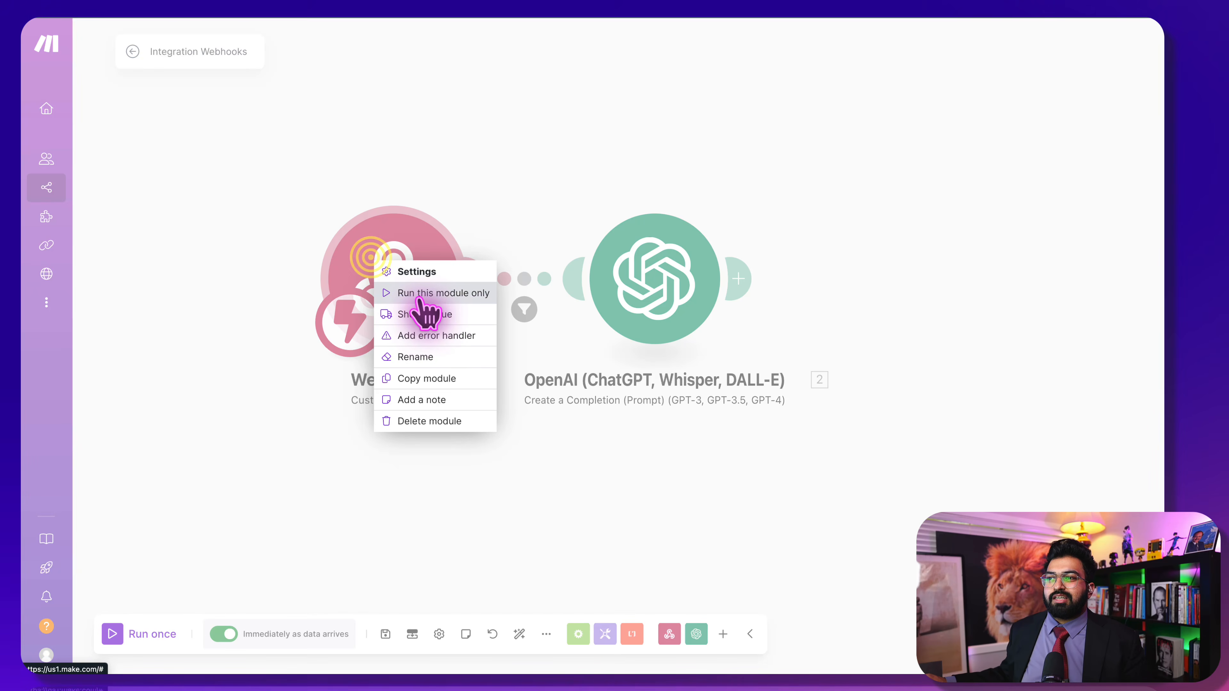
click(419, 295)
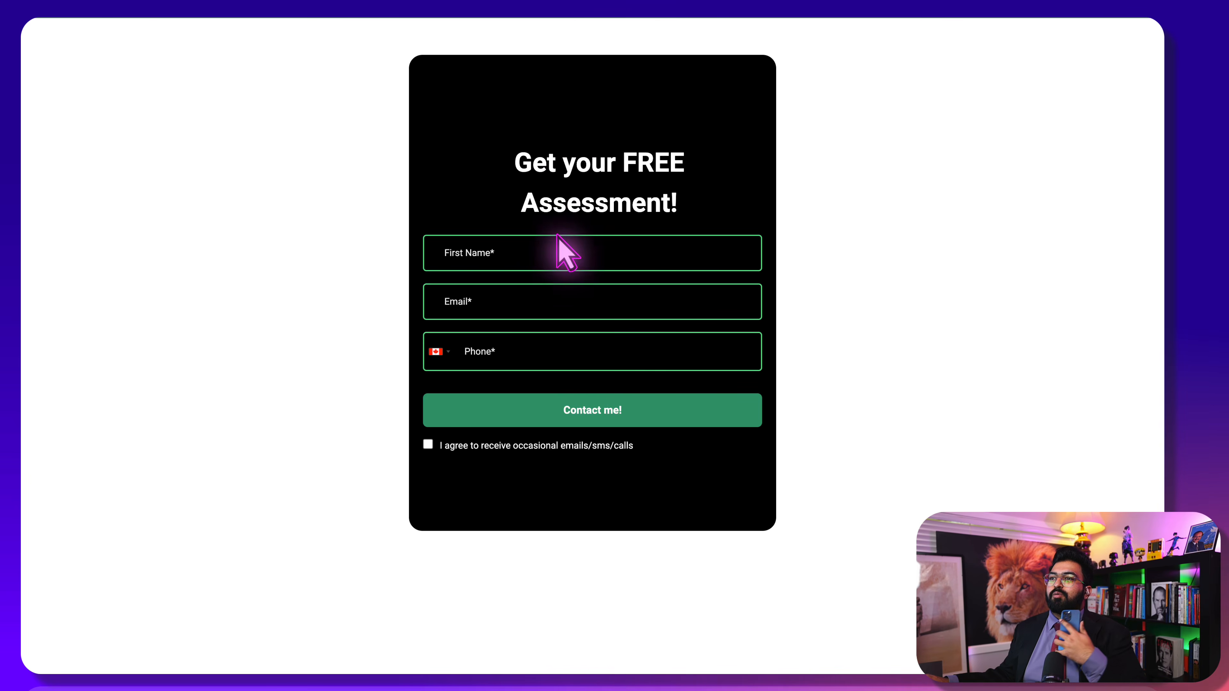
click(557, 242)
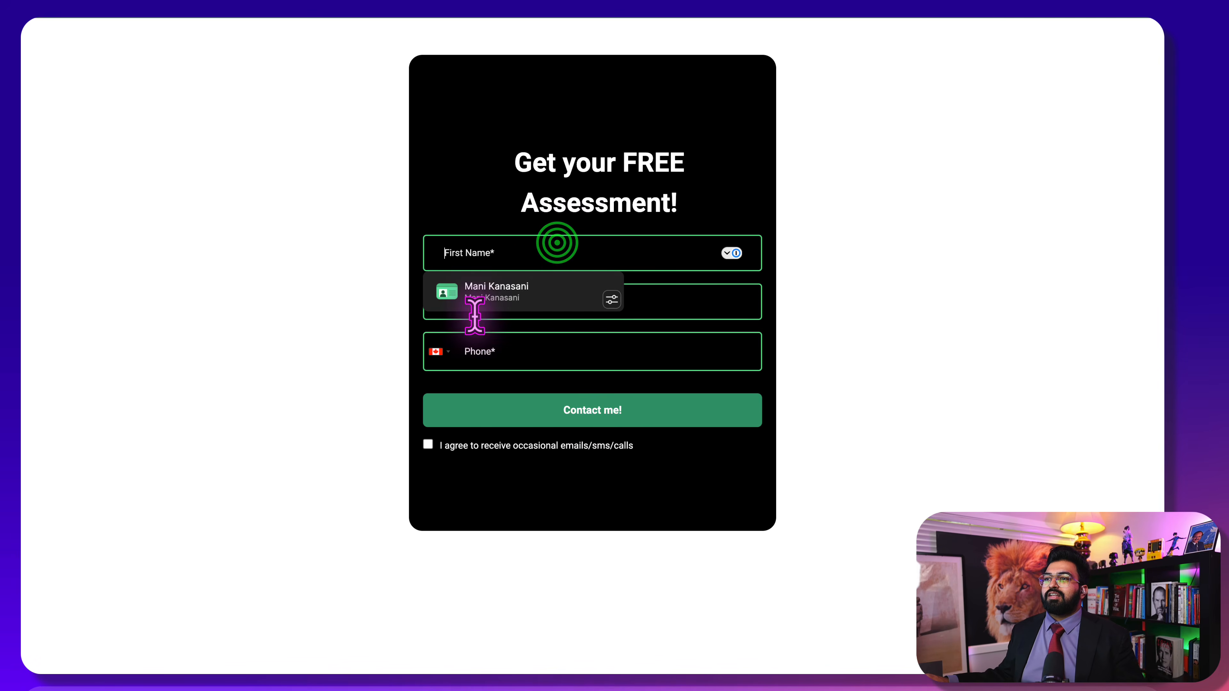
Autofill the contact's name and e-mail, enter the phone number, and tick the contact consent box
click(484, 291)
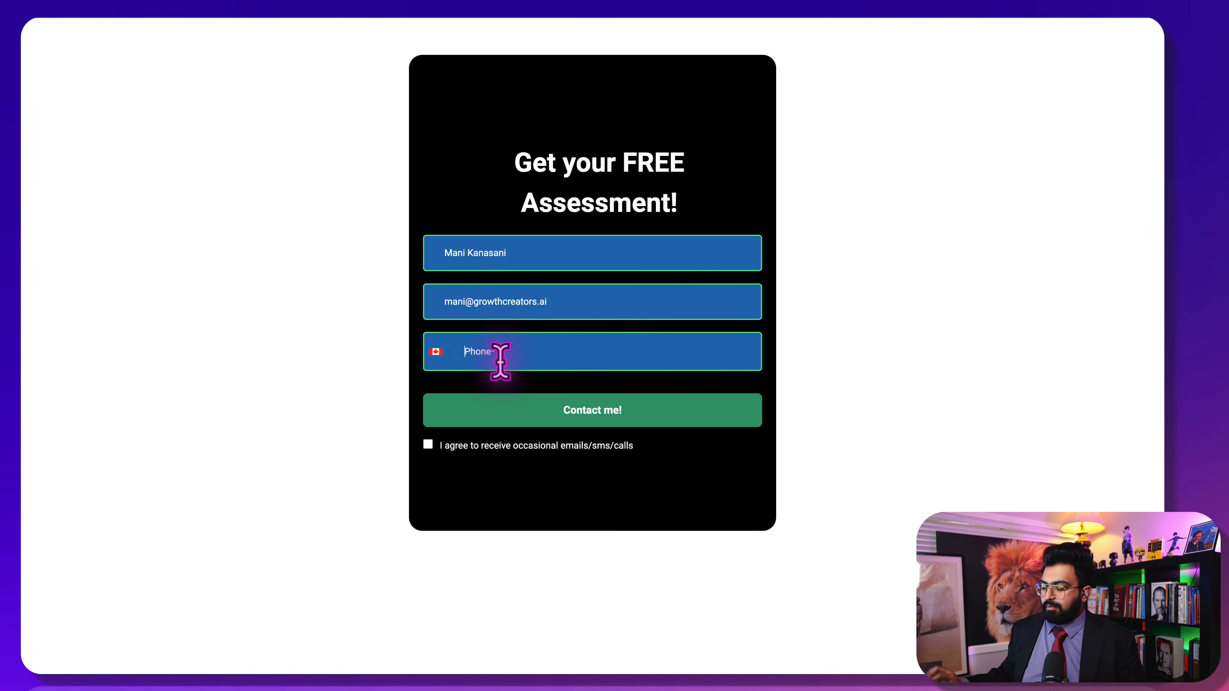
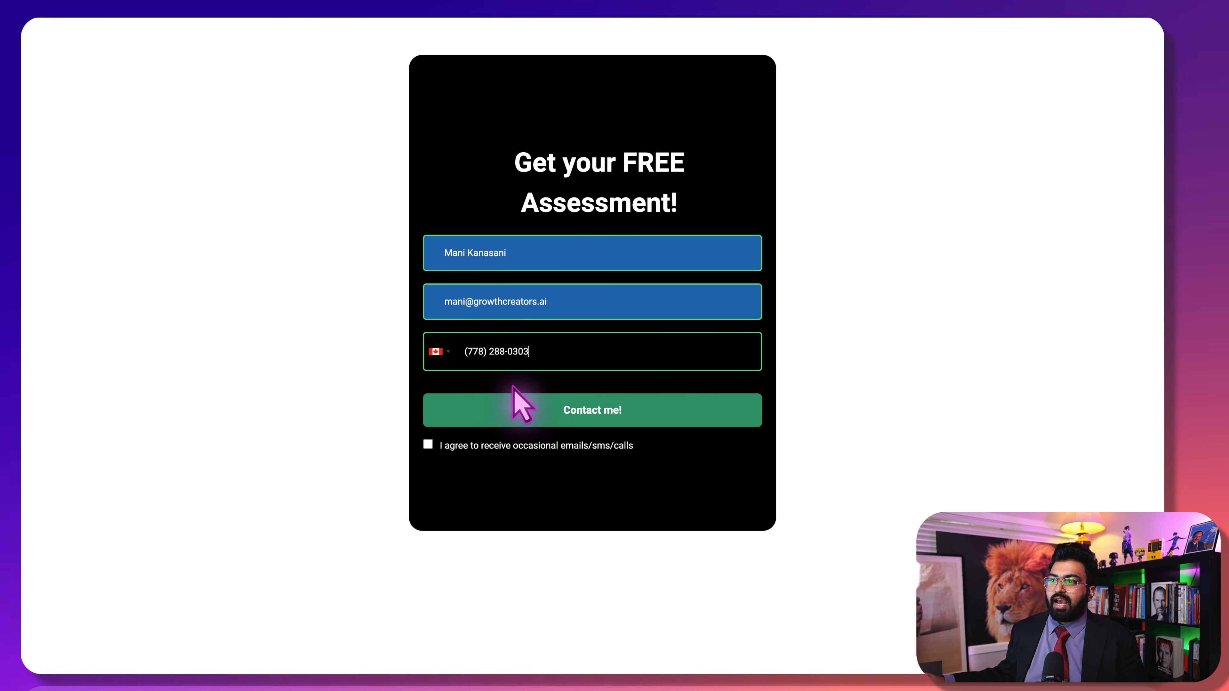
click(454, 422)
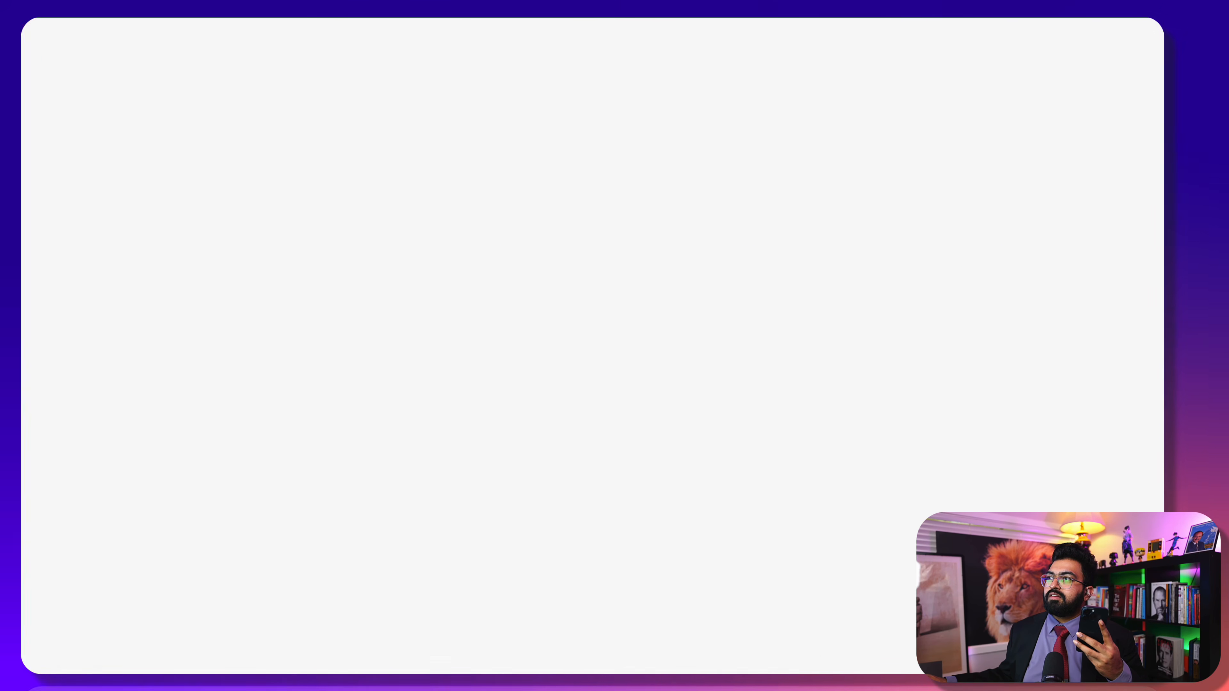
Run the Webhooks module alone twice more to listen for incoming call data
click(511, 132)
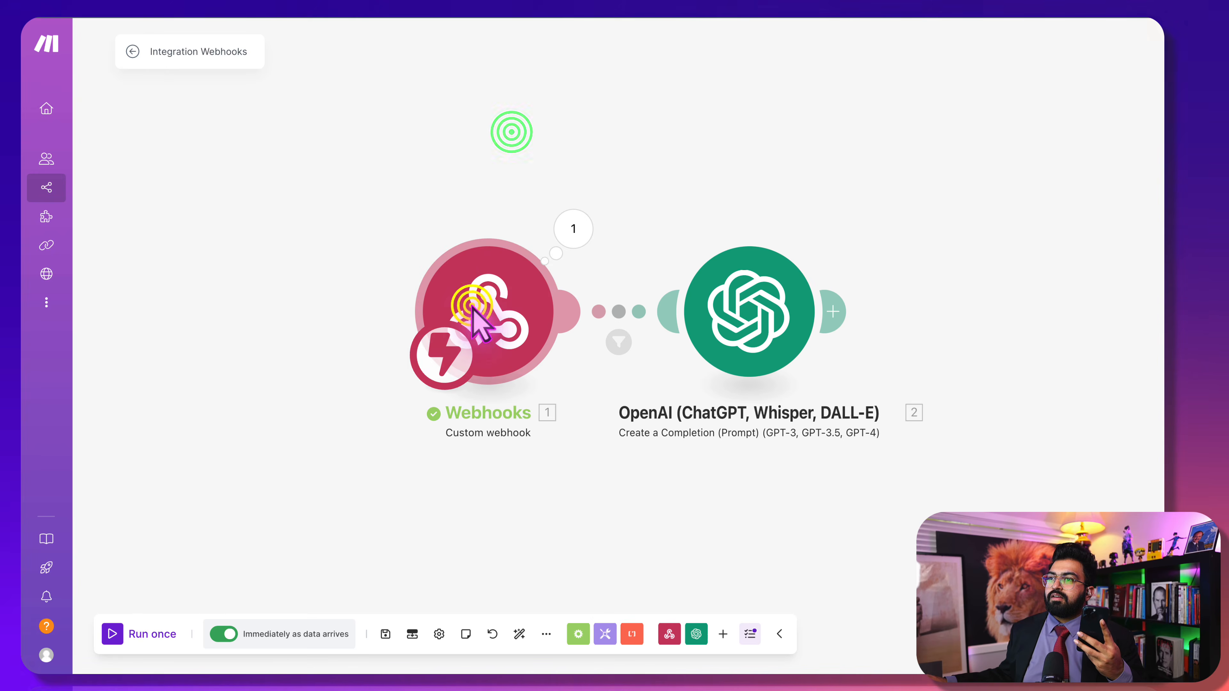
right_click(476, 317)
click(511, 340)
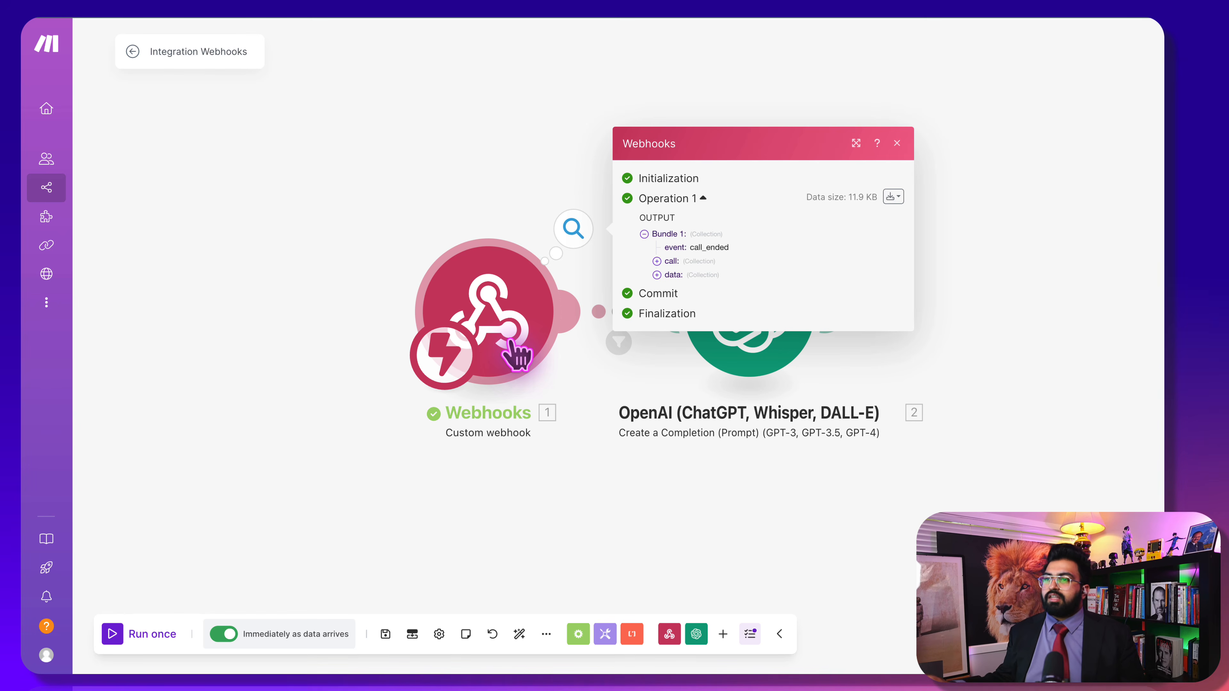
click(261, 528)
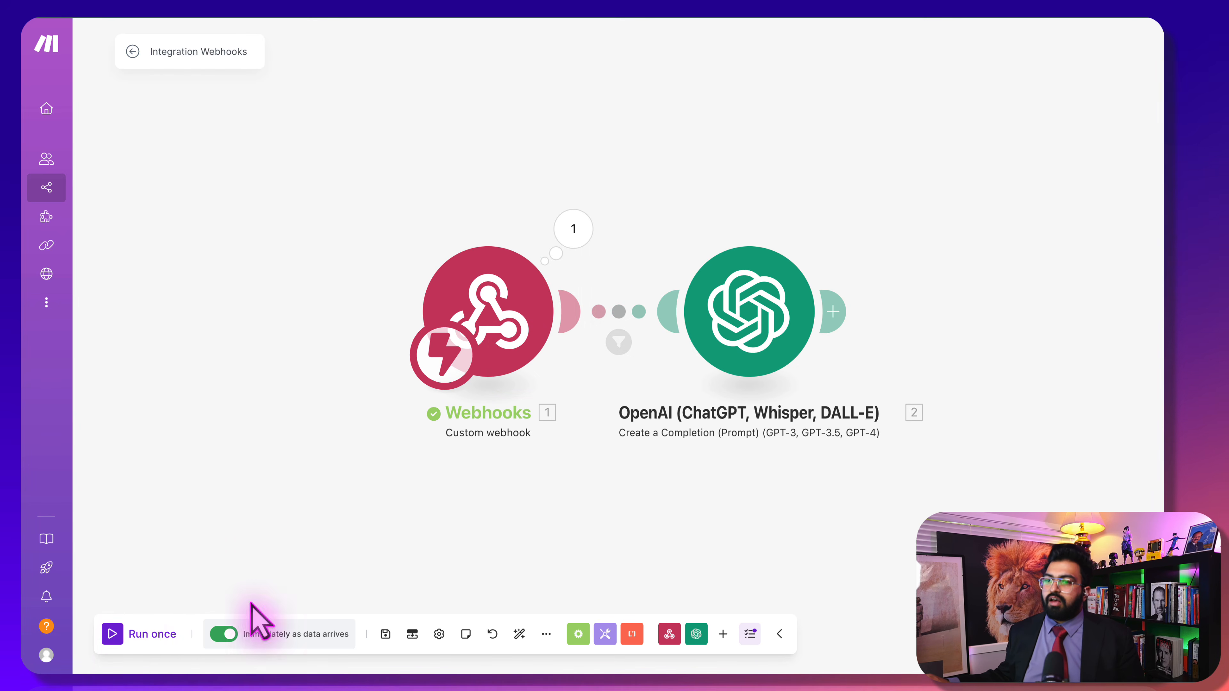
right_click(474, 304)
click(504, 331)
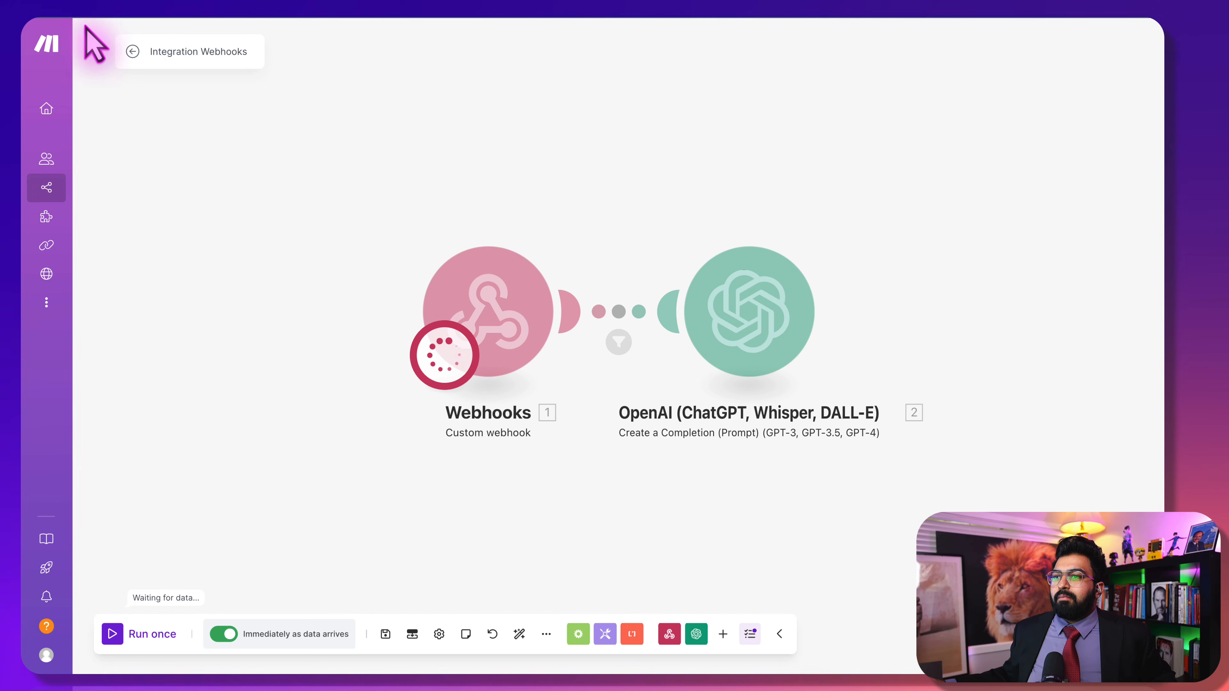
Leave the editor, force-stop the running scenario, and save the changes
click(130, 50)
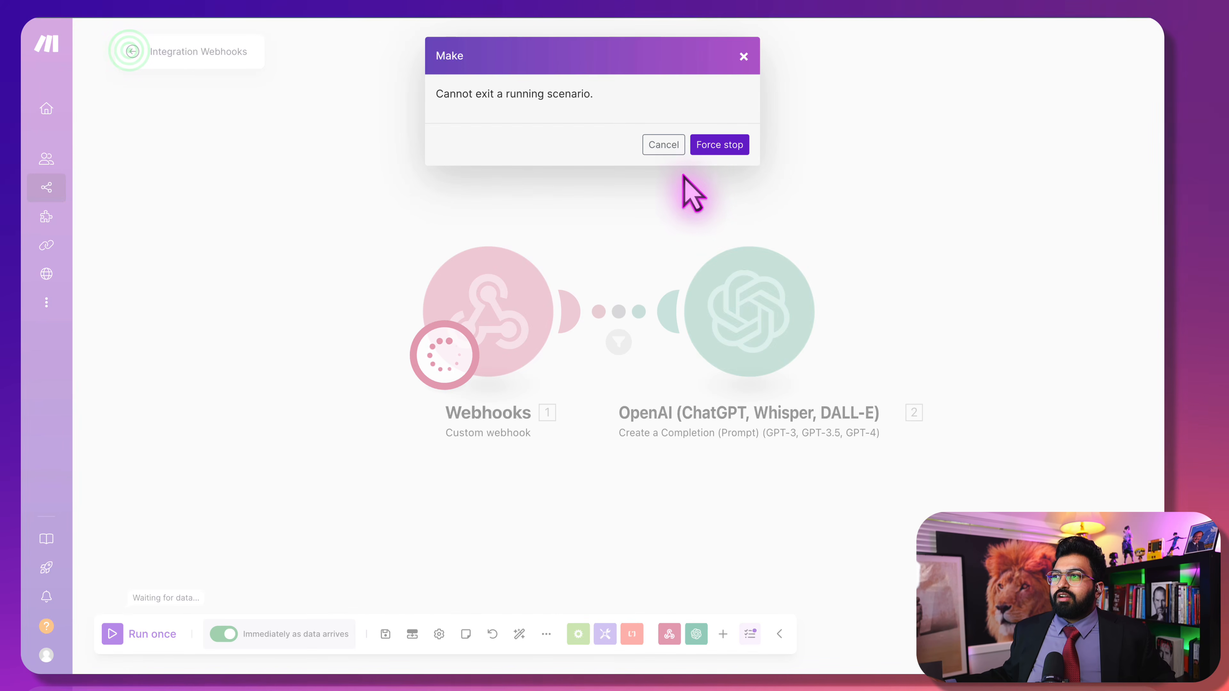
click(712, 146)
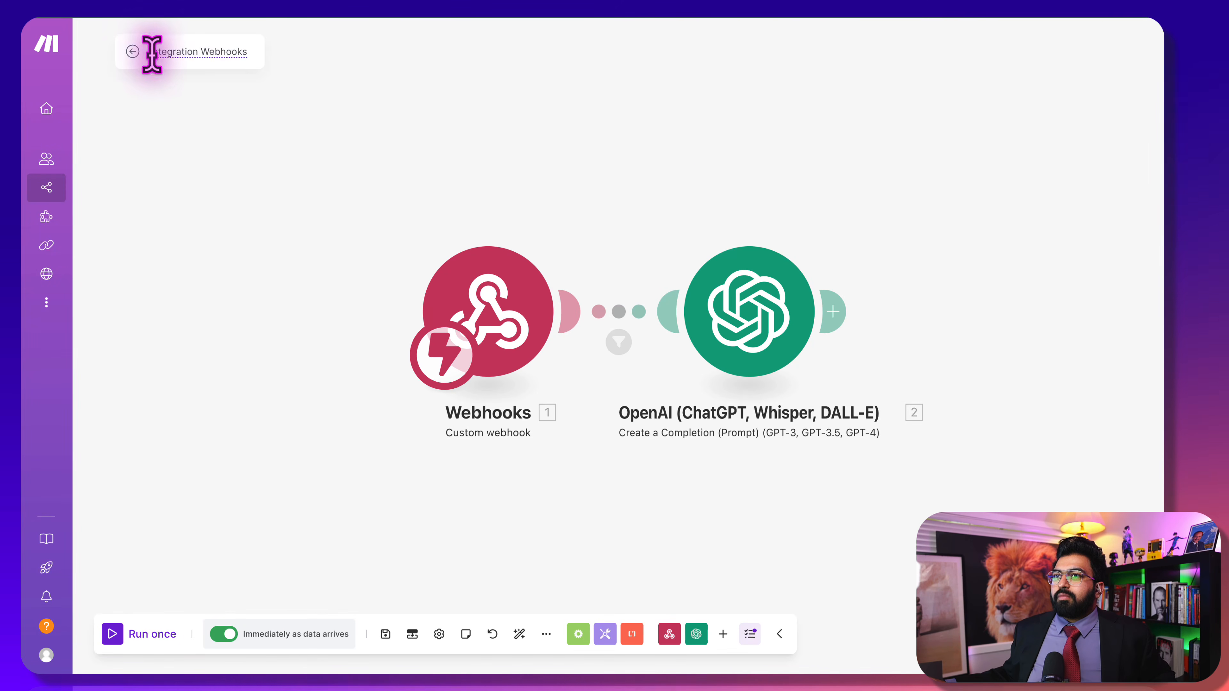
click(131, 51)
click(709, 144)
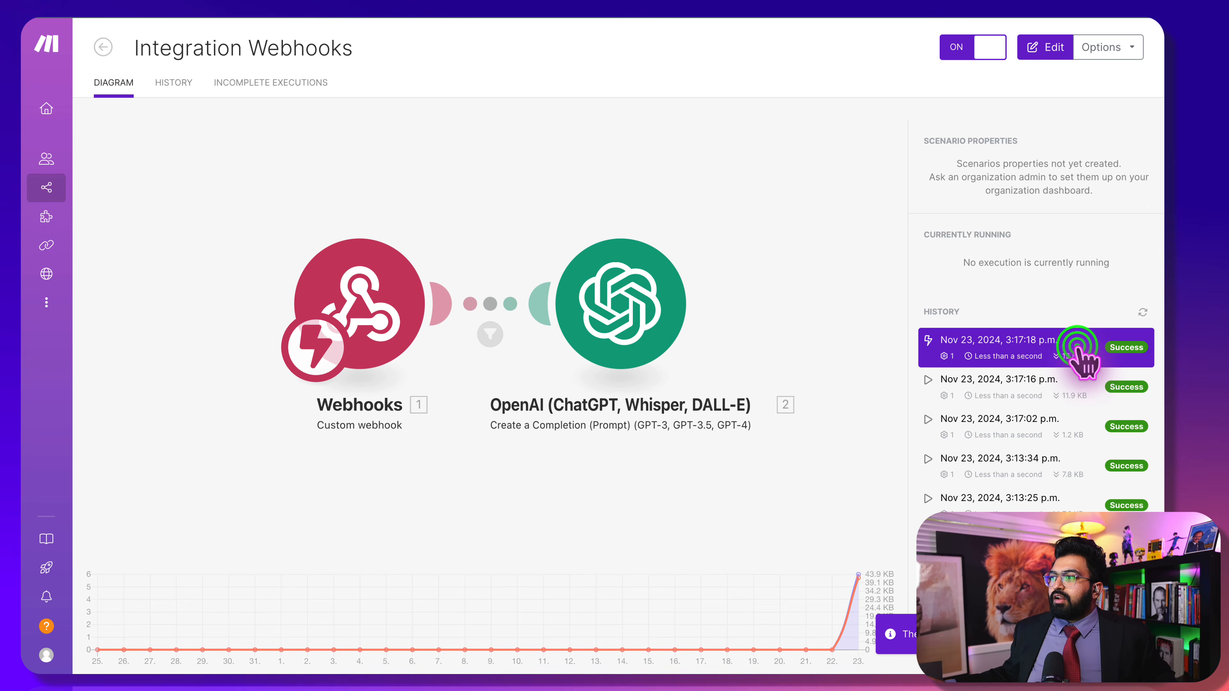
Inspect the 3:17 PM run's webhook output down to the call_analysis custom data
click(1077, 346)
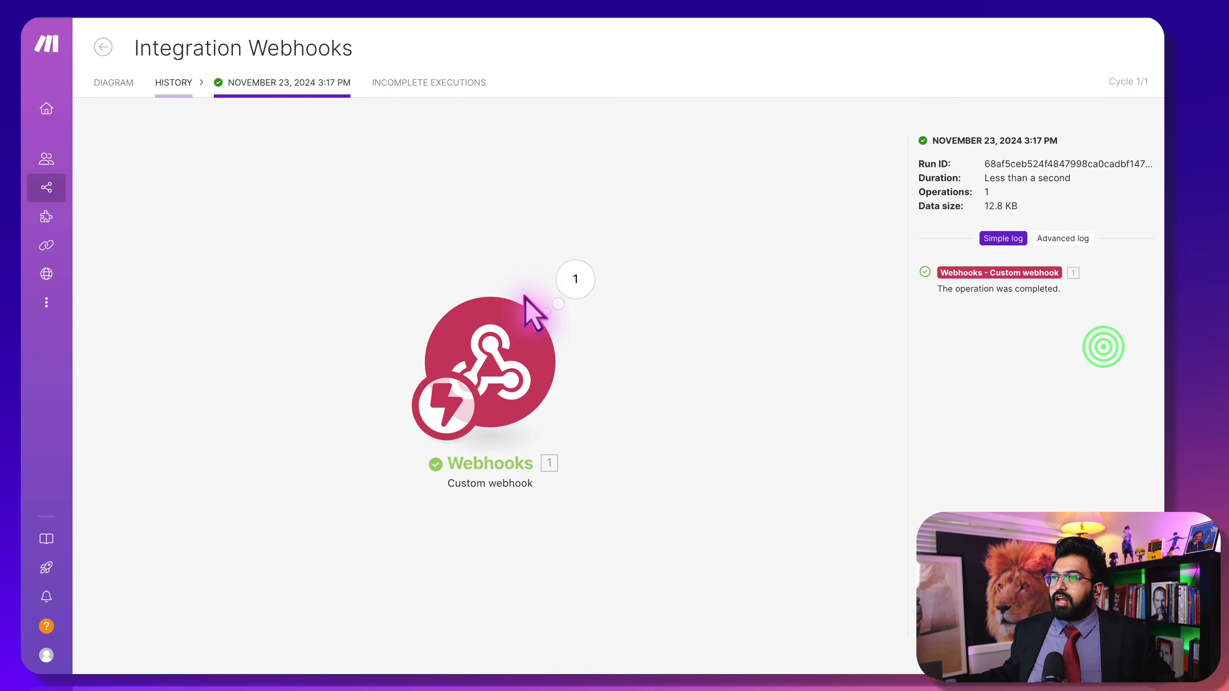
click(560, 285)
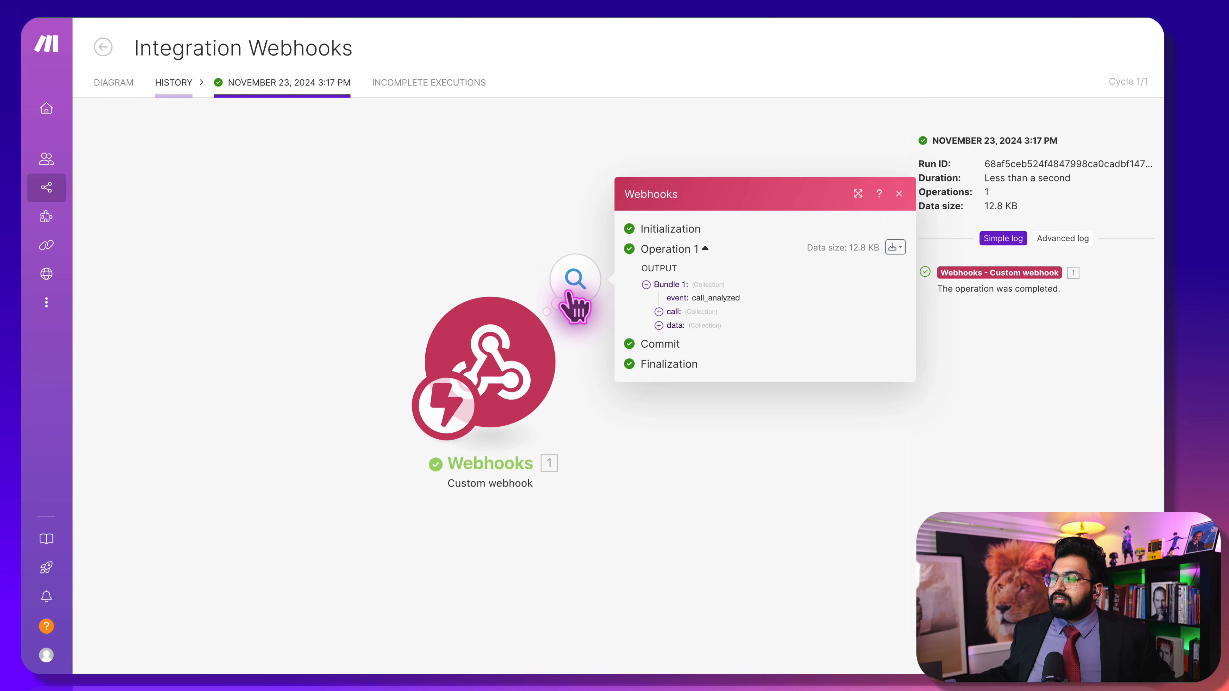
click(673, 312)
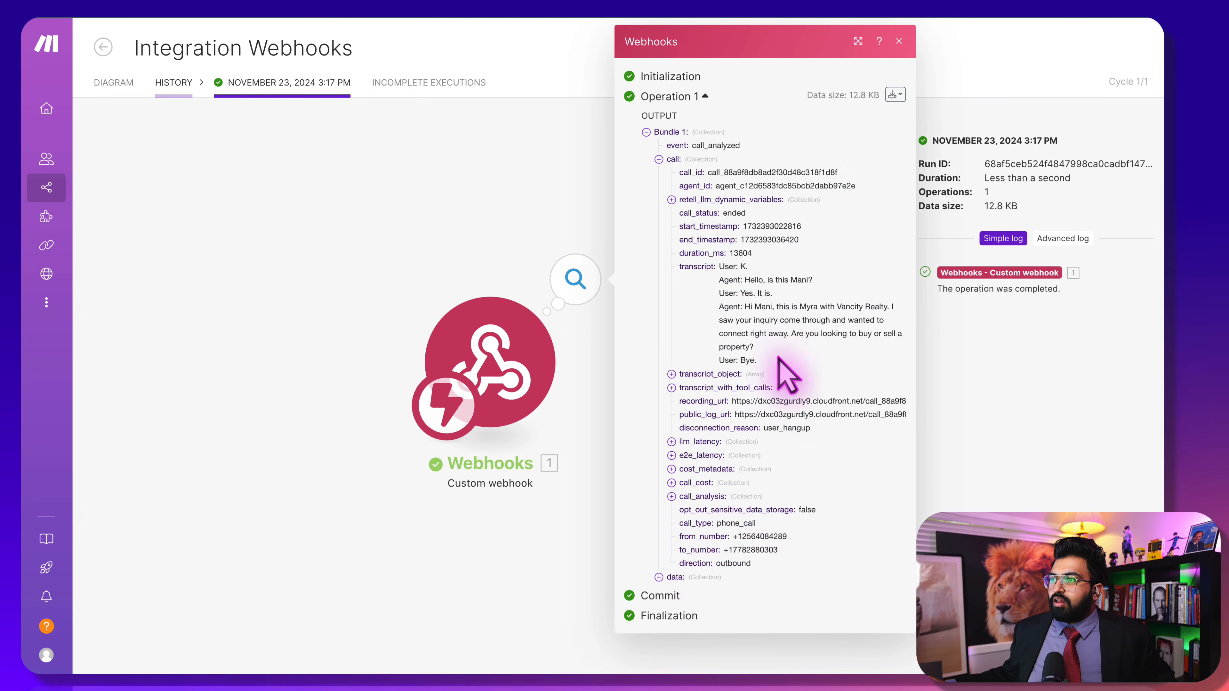
click(671, 578)
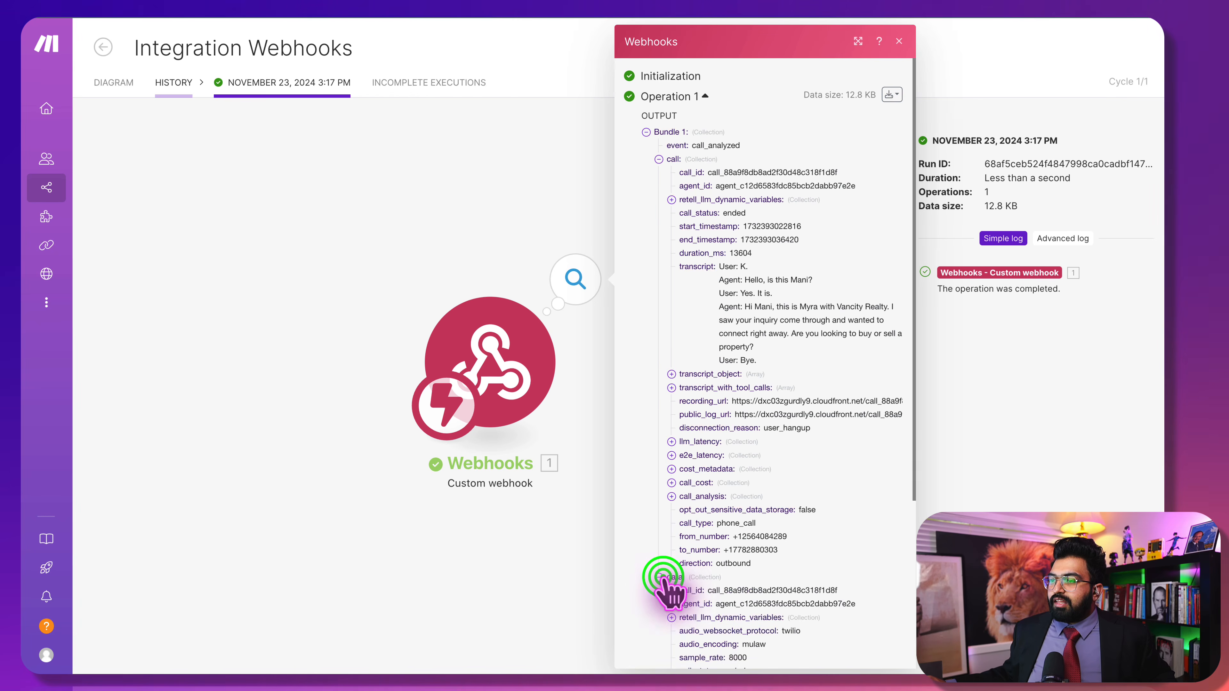
scroll(667, 579, down, 6)
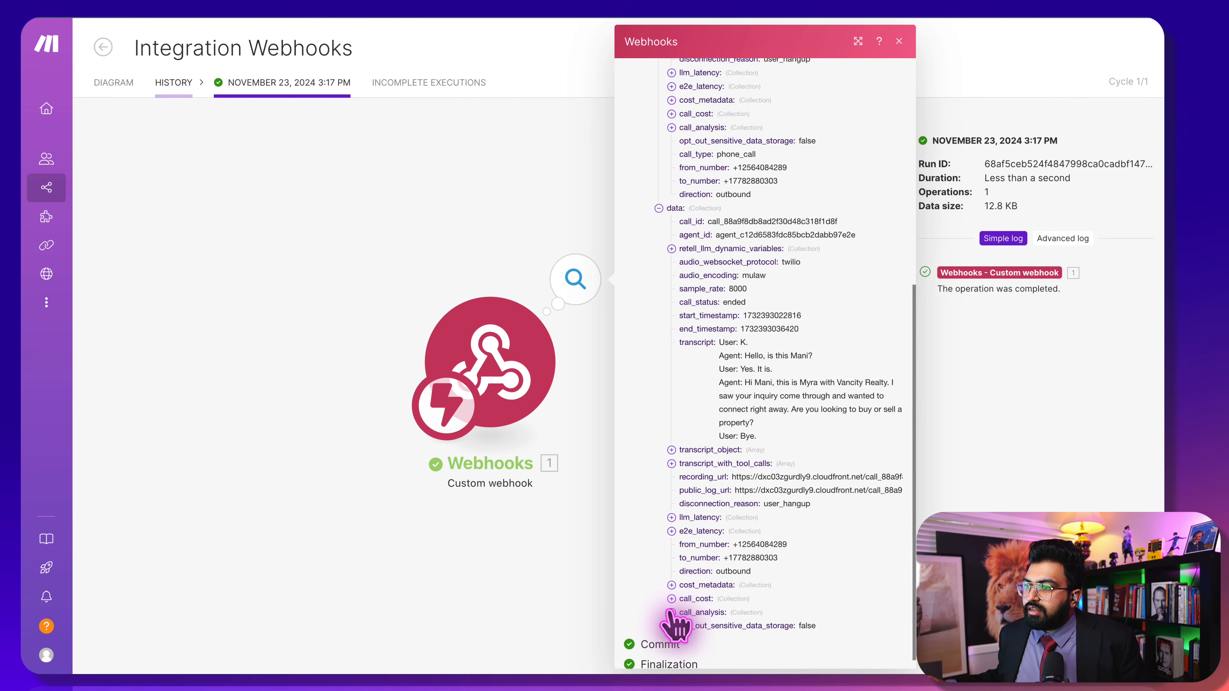
click(671, 612)
scroll(677, 601, down, 5)
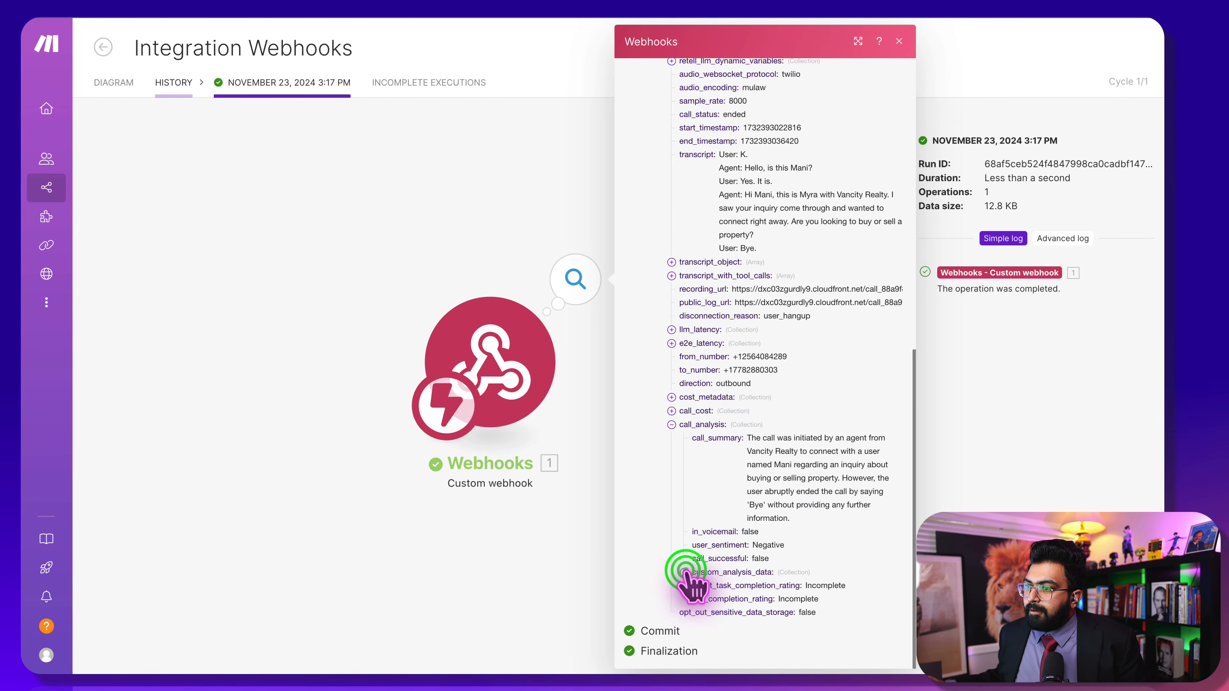
click(684, 572)
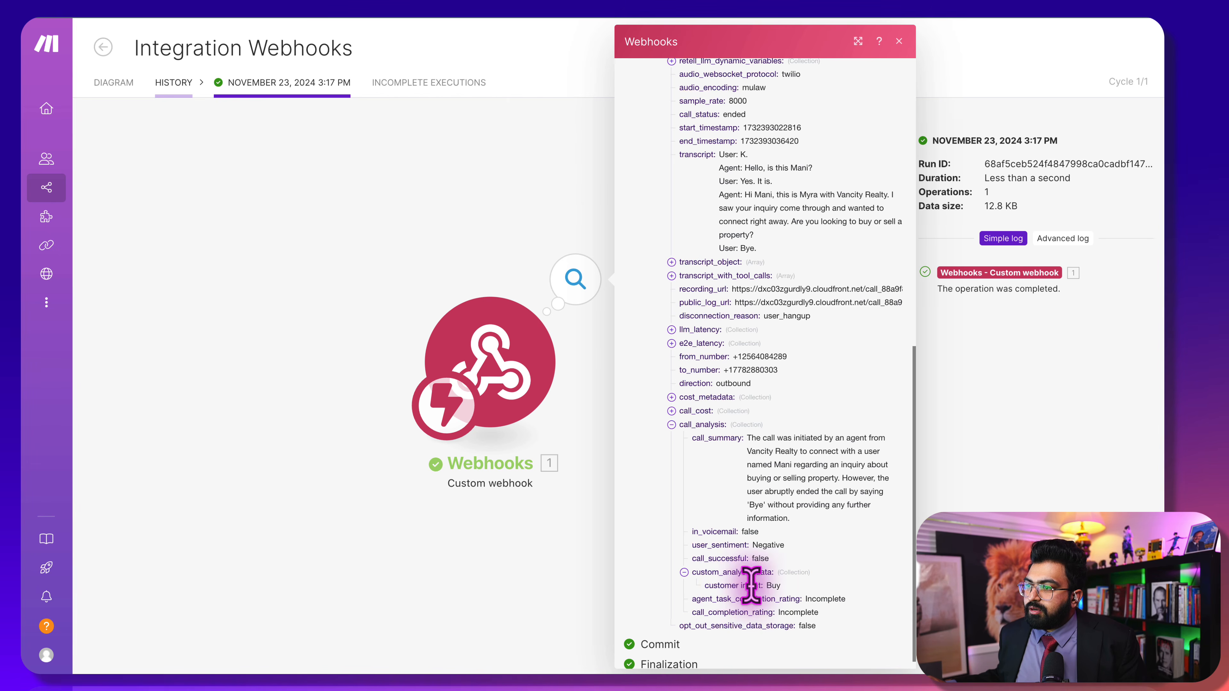
click(598, 217)
Rename the scenario to 'EOC - Retell' and reopen it to view the OpenAI settings
click(114, 83)
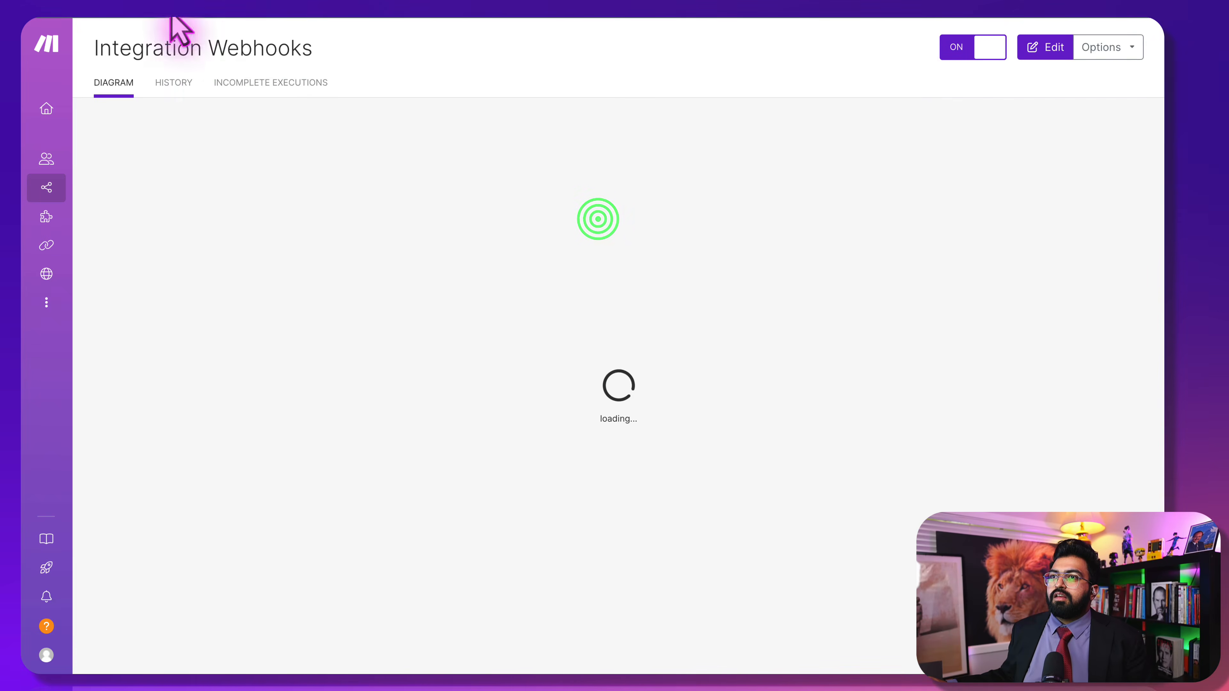
click(206, 43)
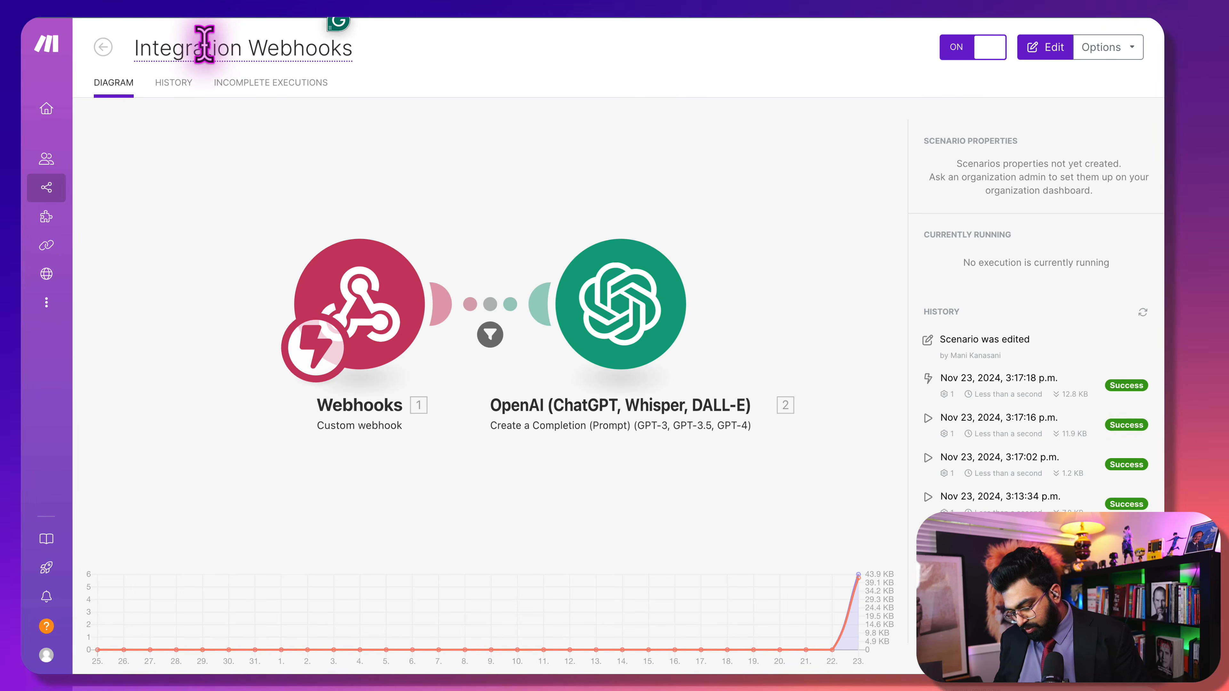
key(ctrl+a)
text(EOC)
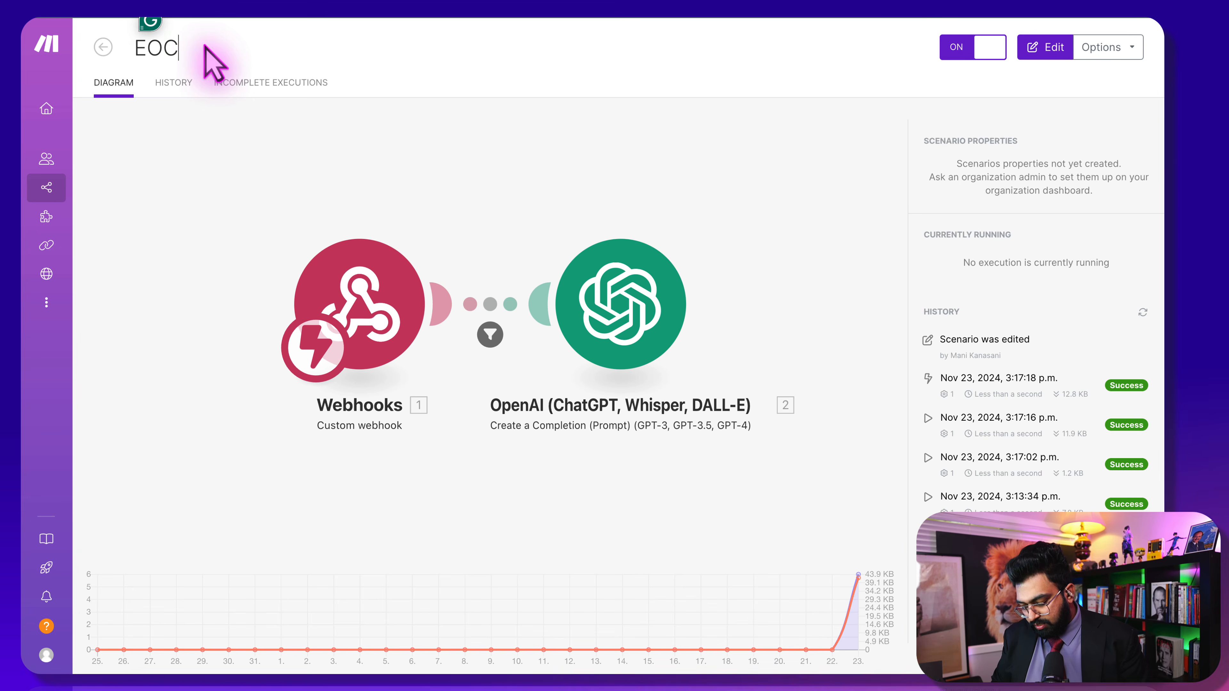
text( - Retell)
key(Return)
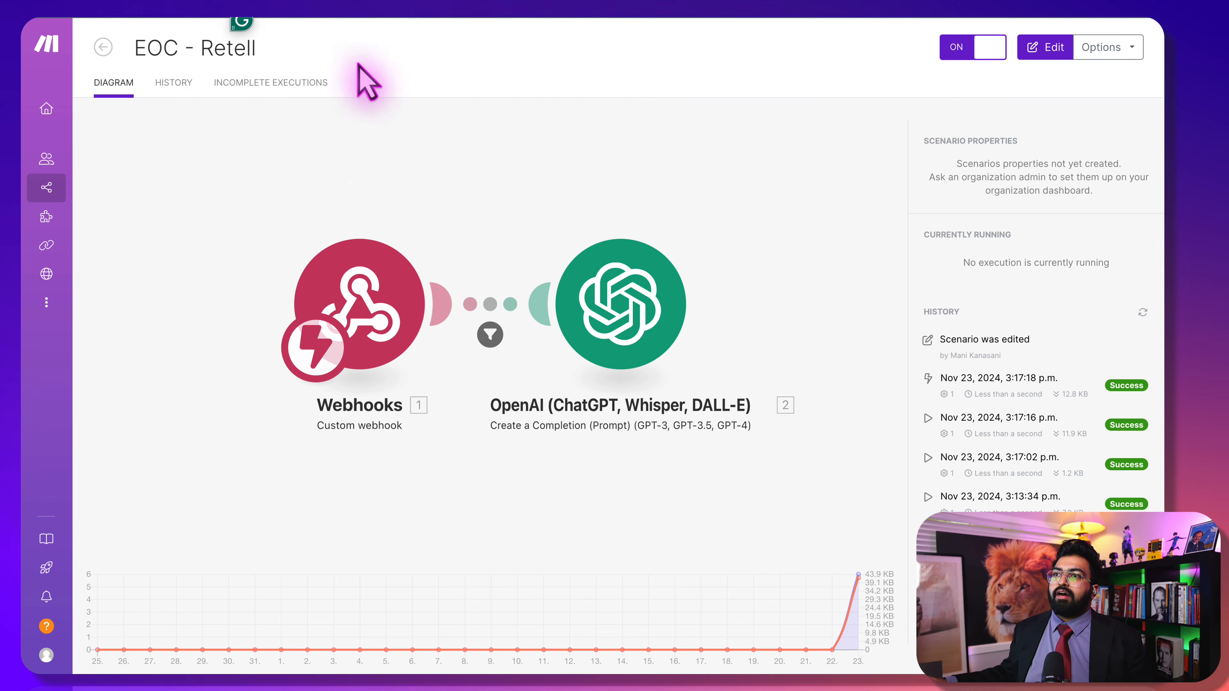
click(370, 156)
click(772, 302)
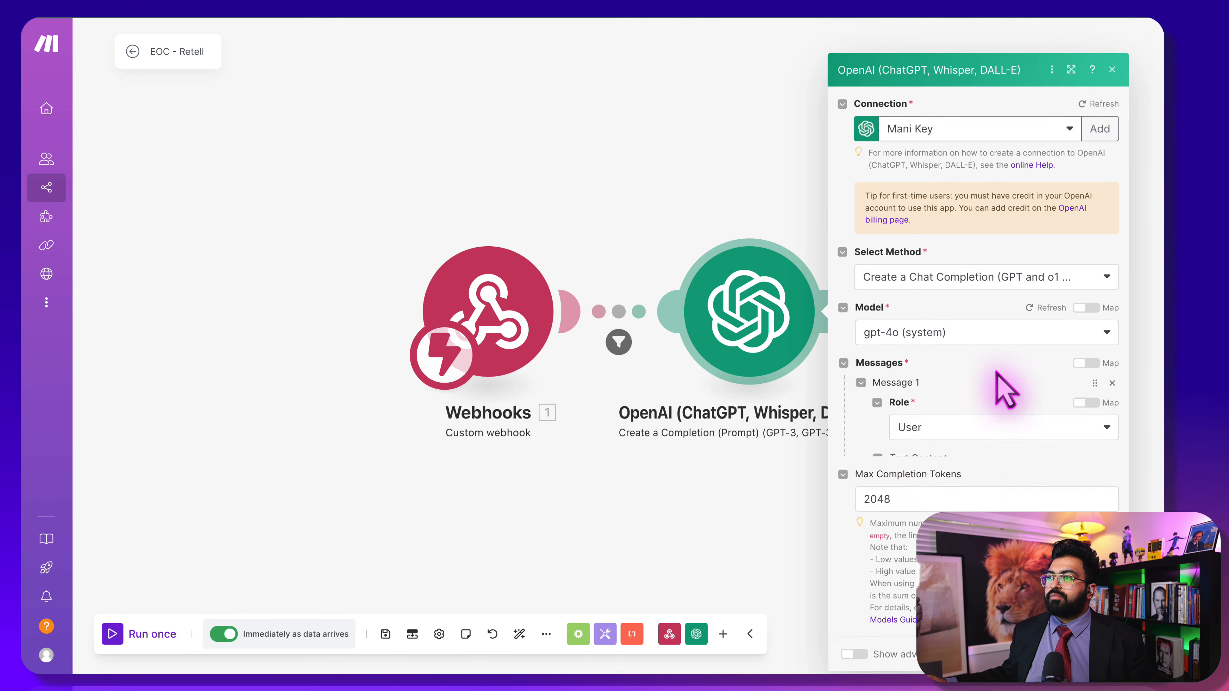
Review the webhook fields available to the OpenAI prompt, then close the OpenAI settings
click(1024, 491)
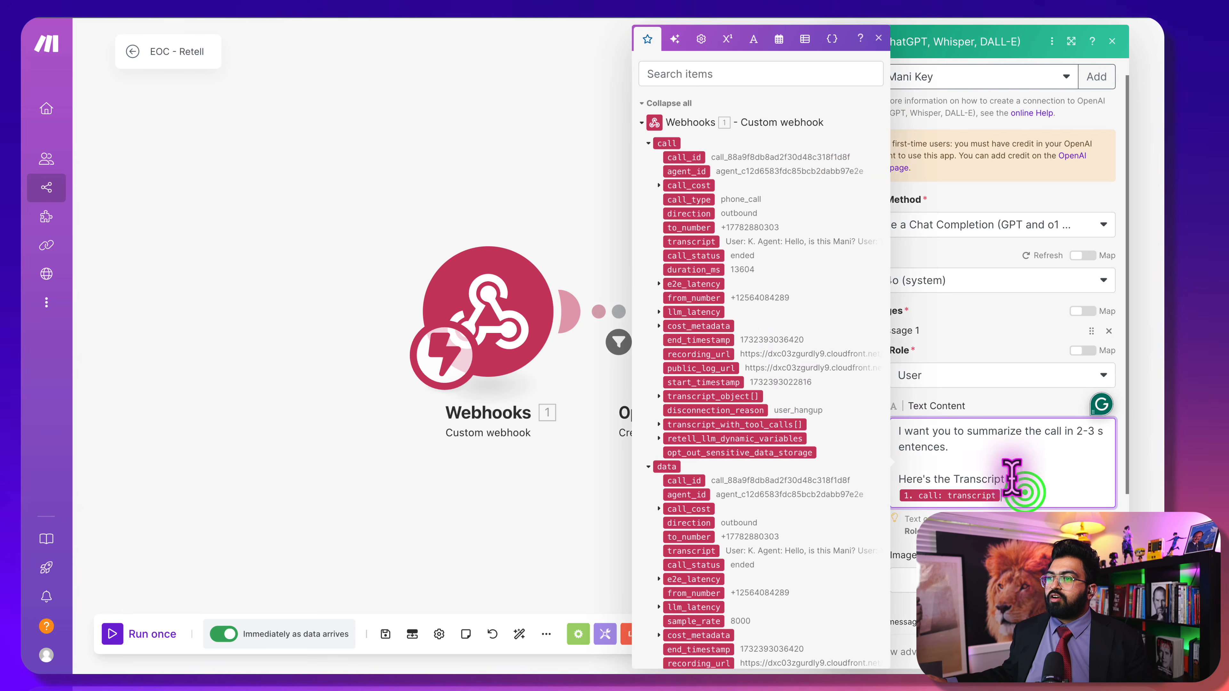
scroll(719, 353, down, 3)
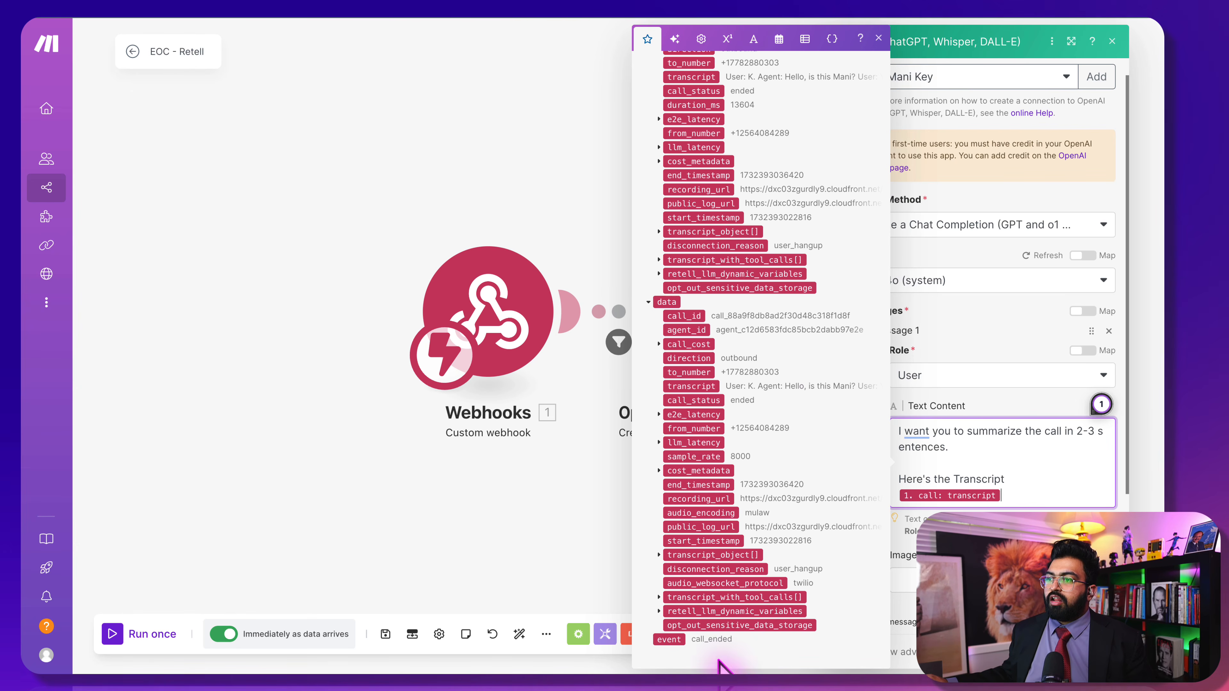
scroll(773, 223, up, 2)
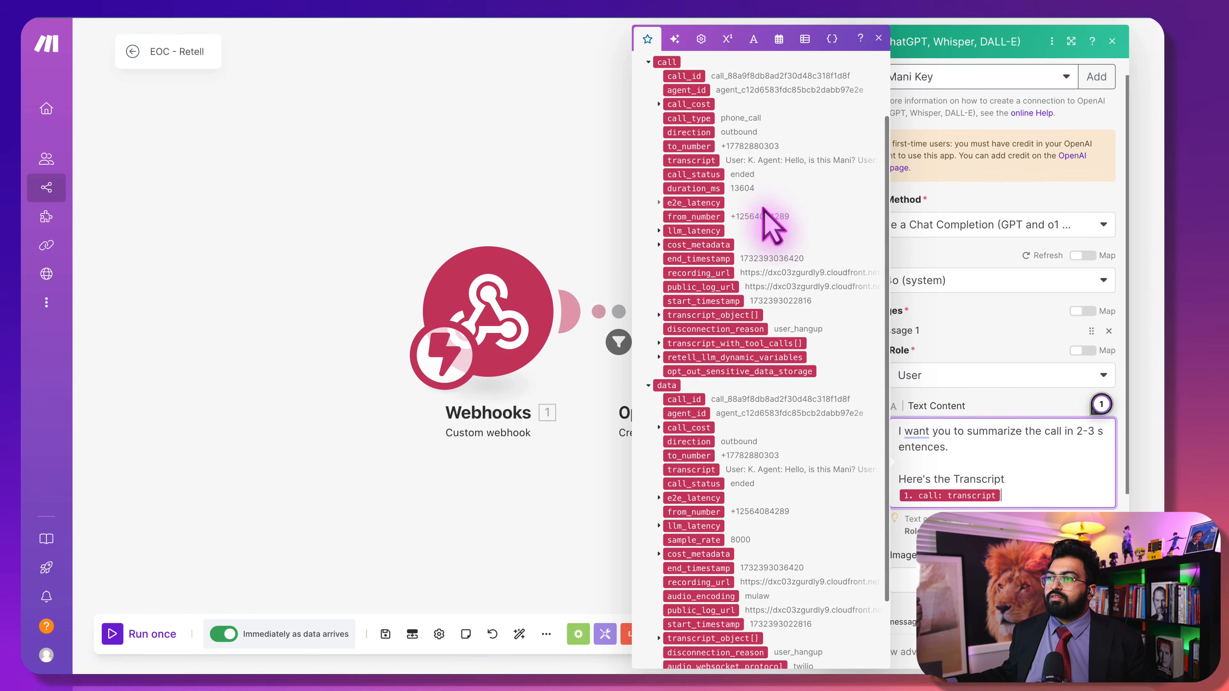
scroll(764, 213, up, 1)
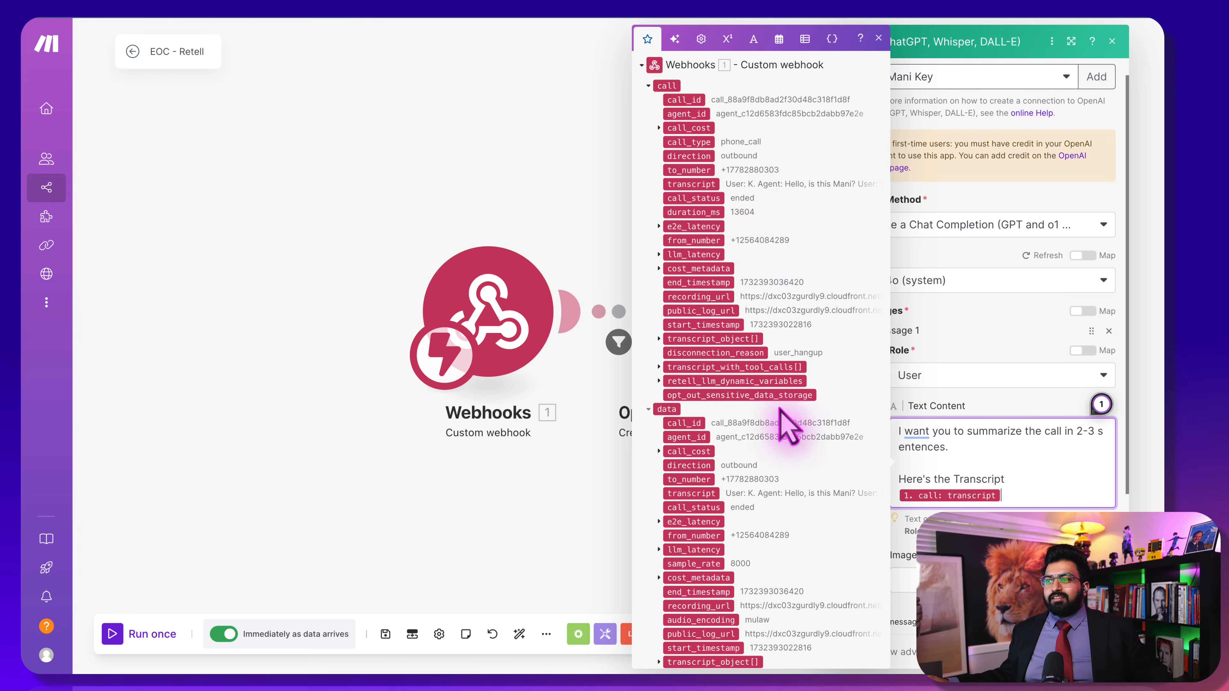
scroll(784, 426, down, 3)
scroll(782, 426, down, 1)
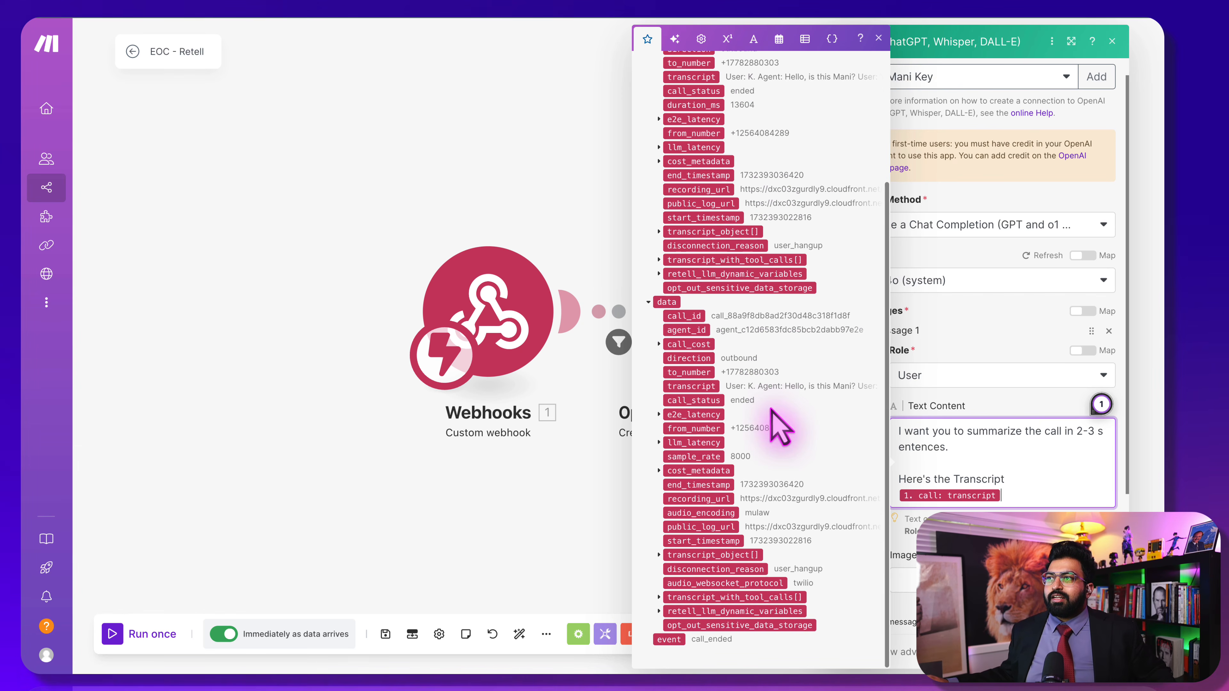
click(453, 29)
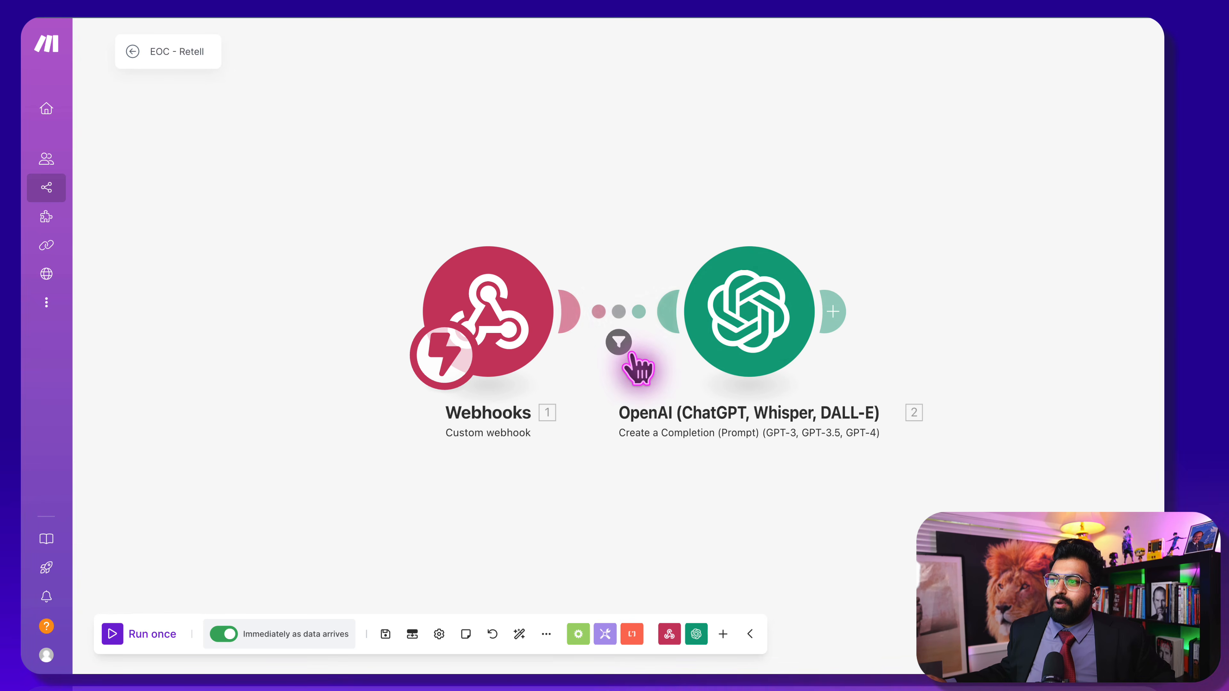
Confirm the webhook-to-OpenAI filter passes only 1.event equal to call_analyzed
click(619, 342)
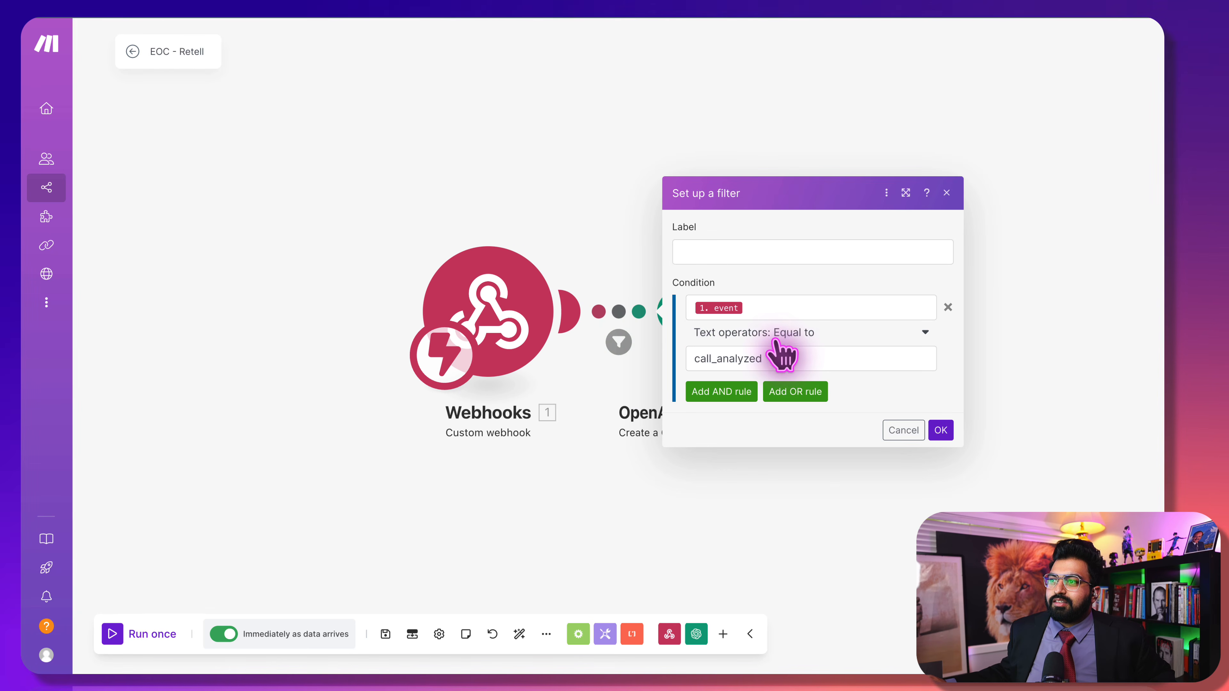
click(575, 169)
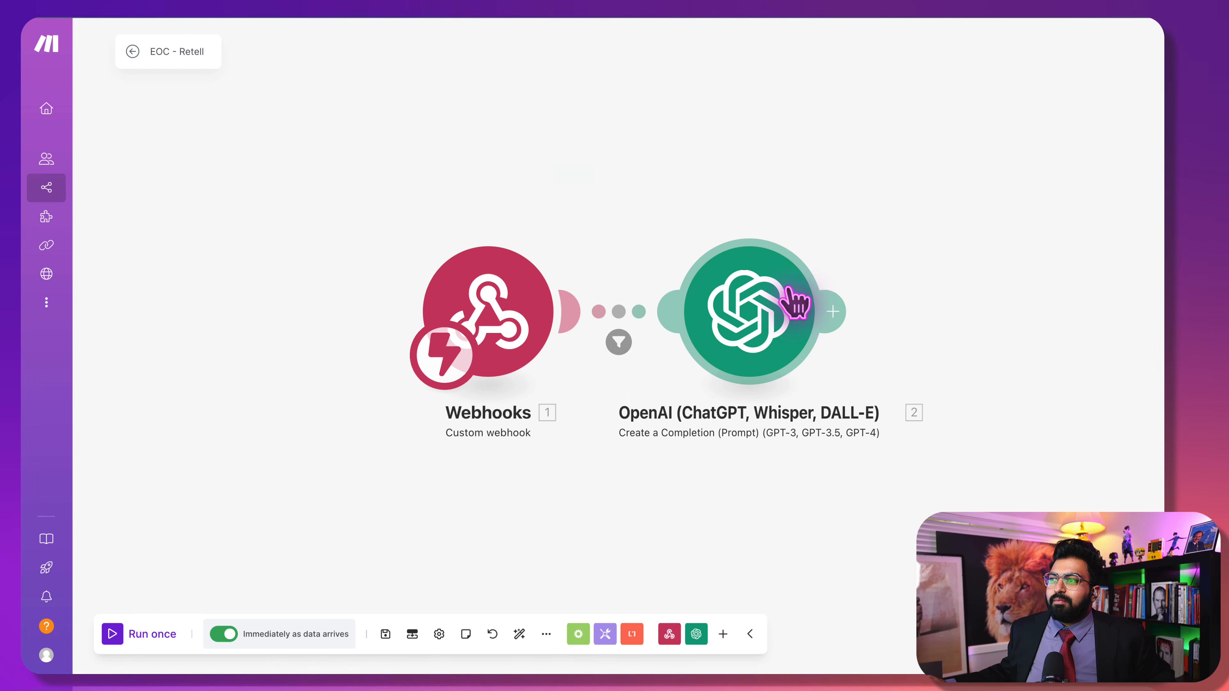
drag(887, 140, 517, 126)
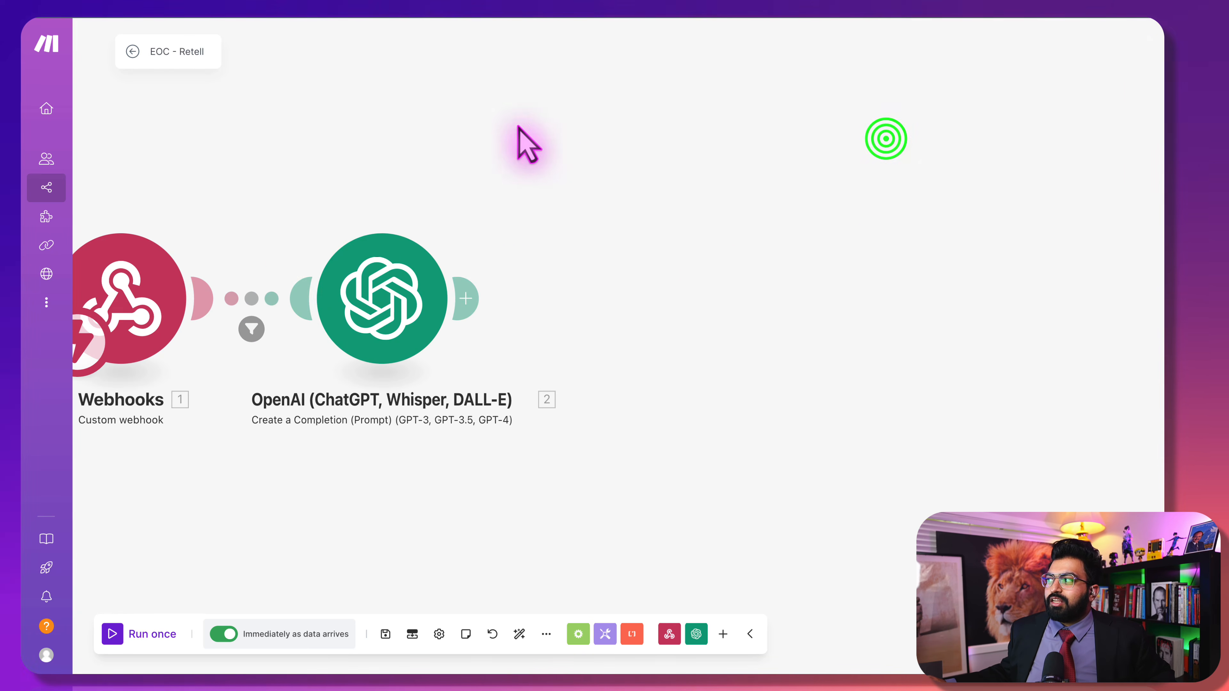
click(473, 304)
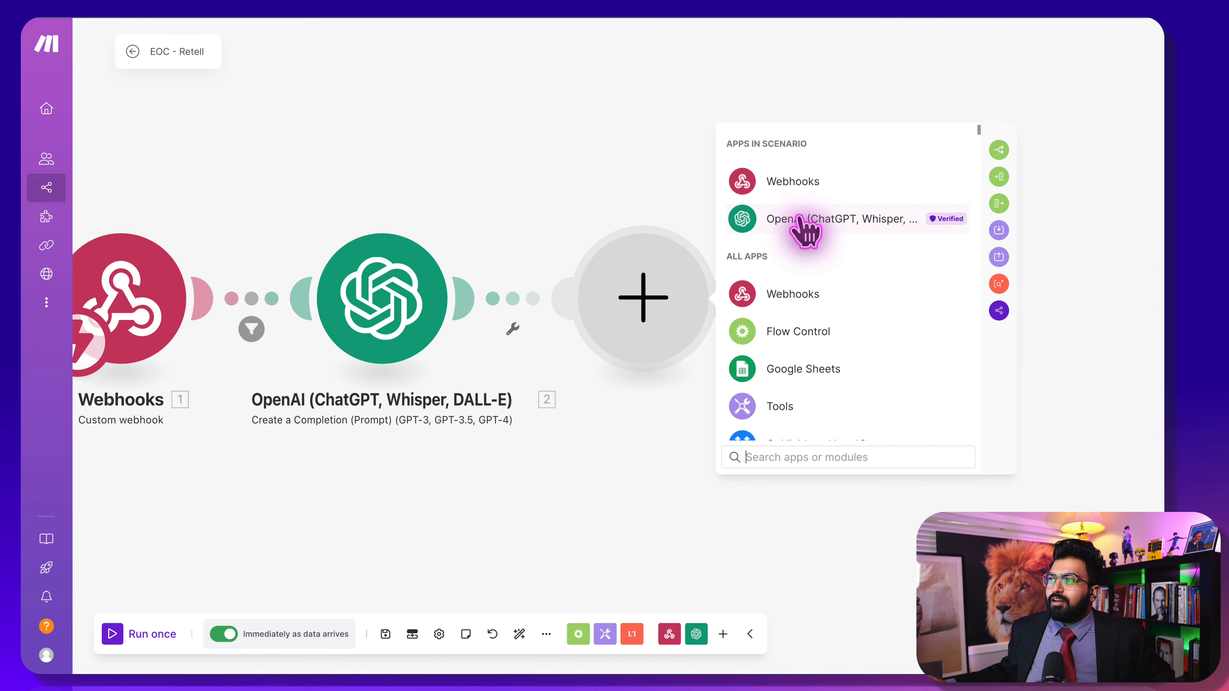
click(378, 356)
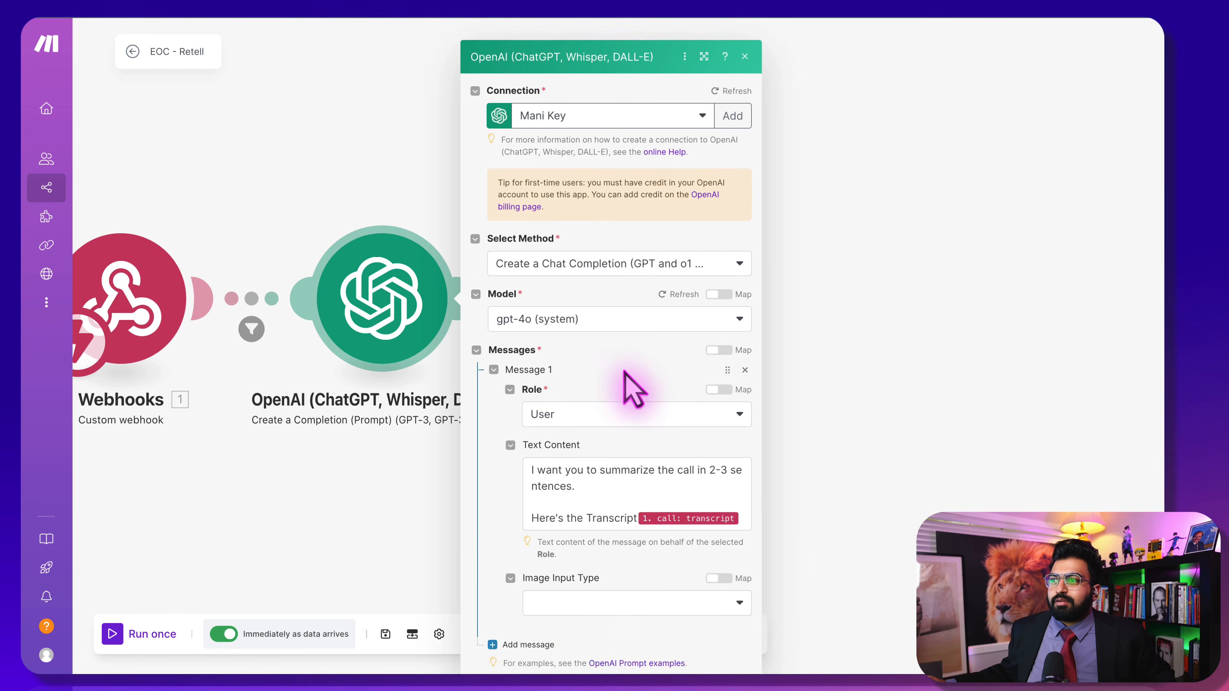
click(660, 525)
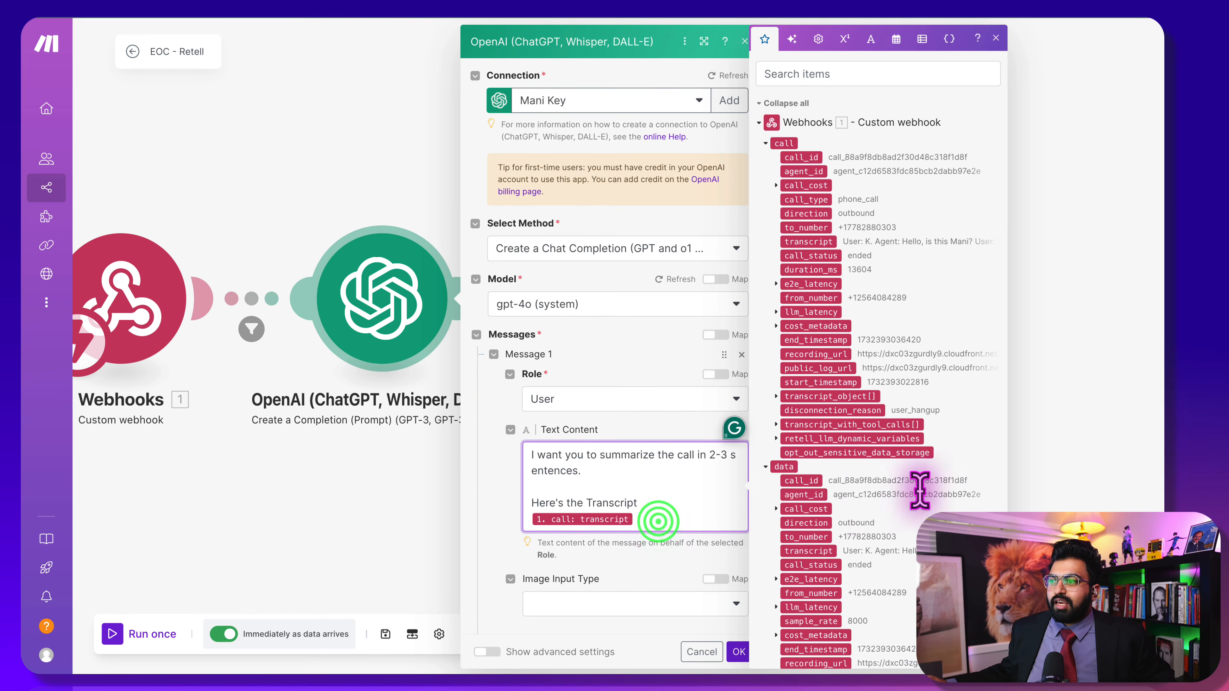
scroll(783, 345, down, 1)
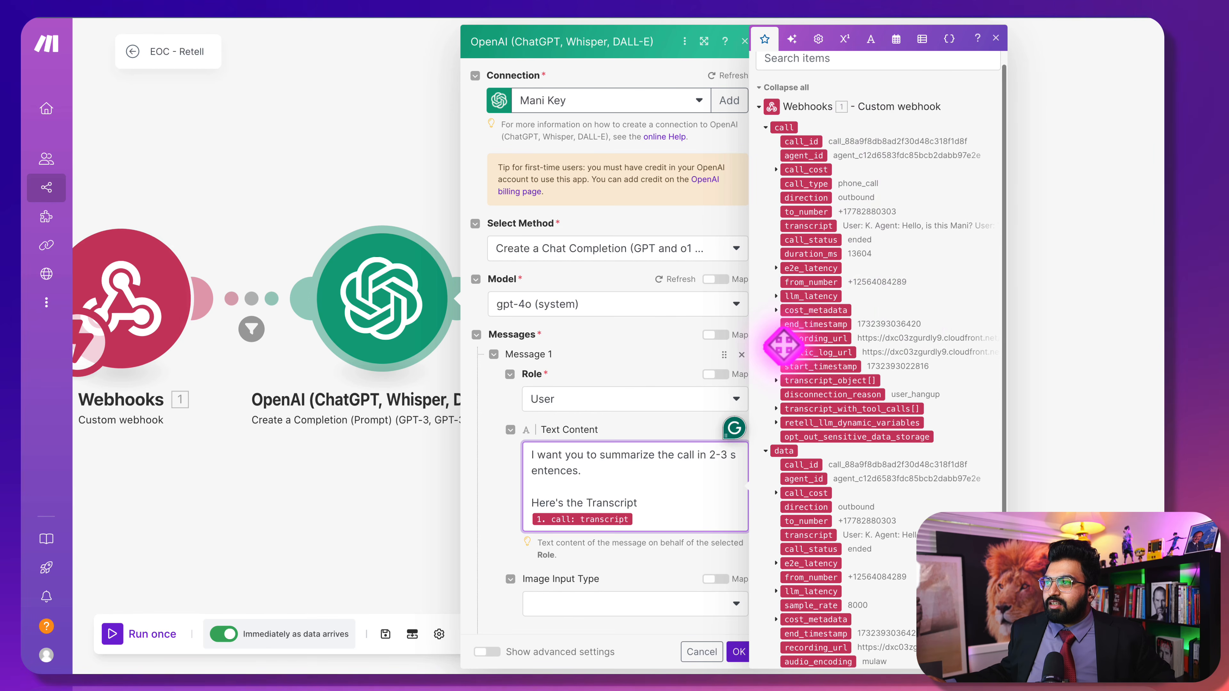
scroll(865, 310, down, 1)
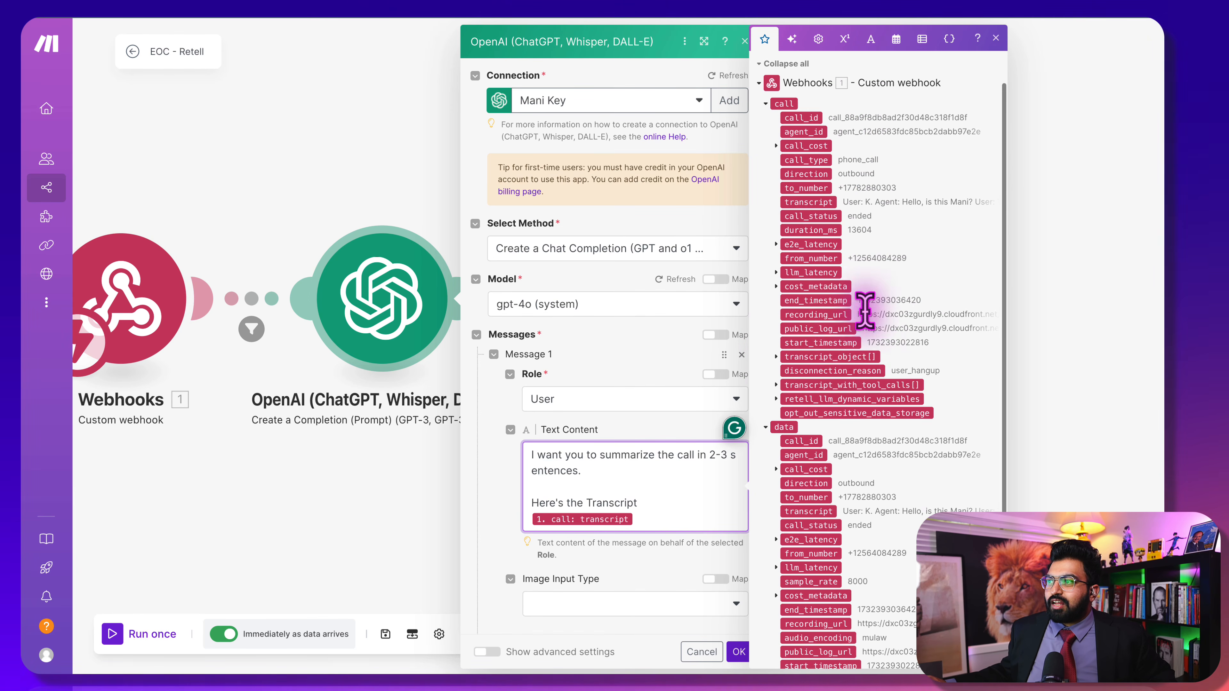
scroll(801, 241, up, 2)
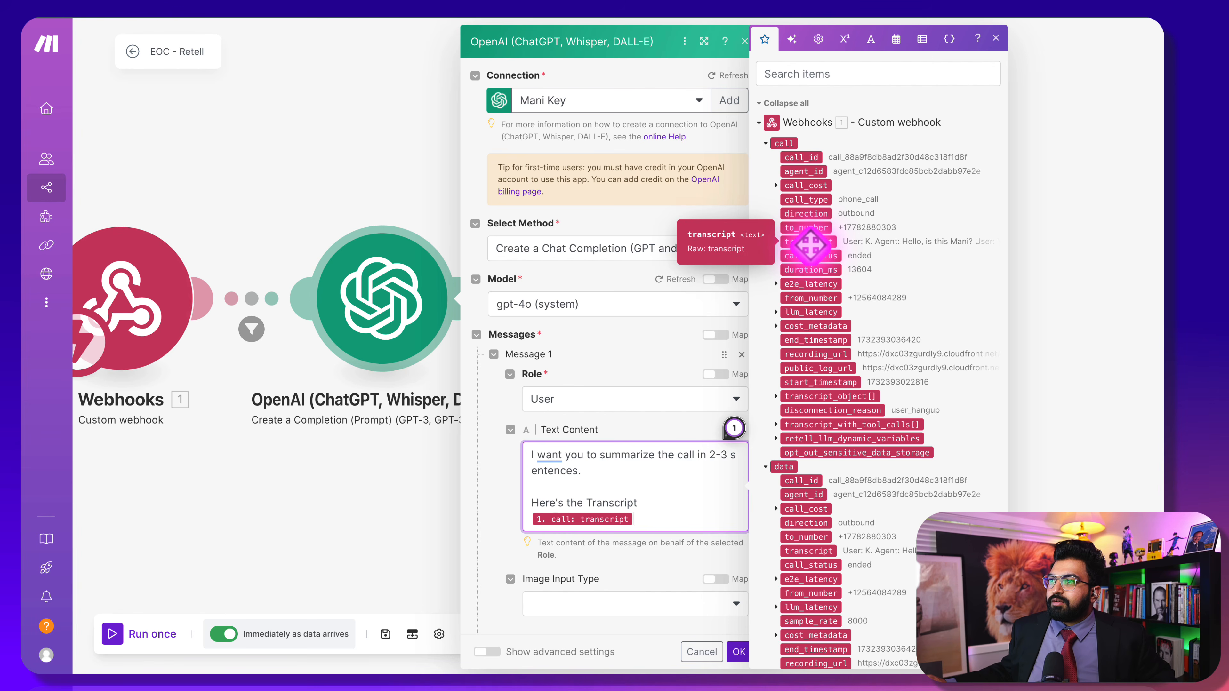
click(739, 654)
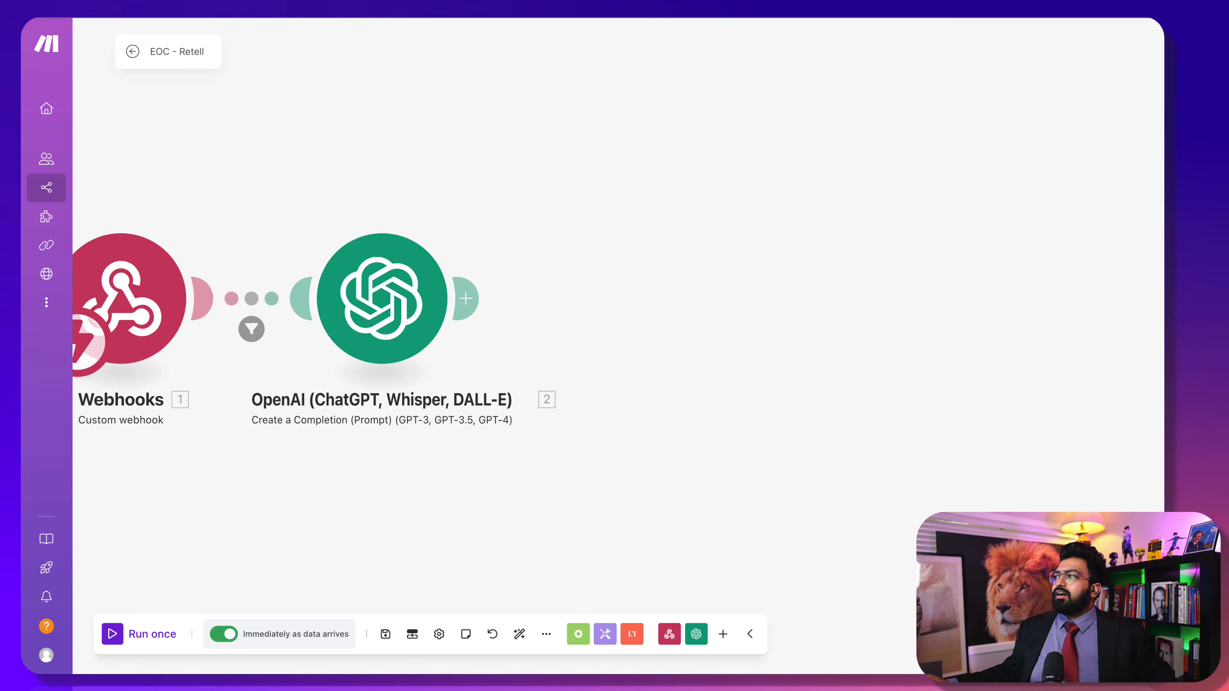
Add a Google Sheets Search Rows module right after the OpenAI step
click(467, 299)
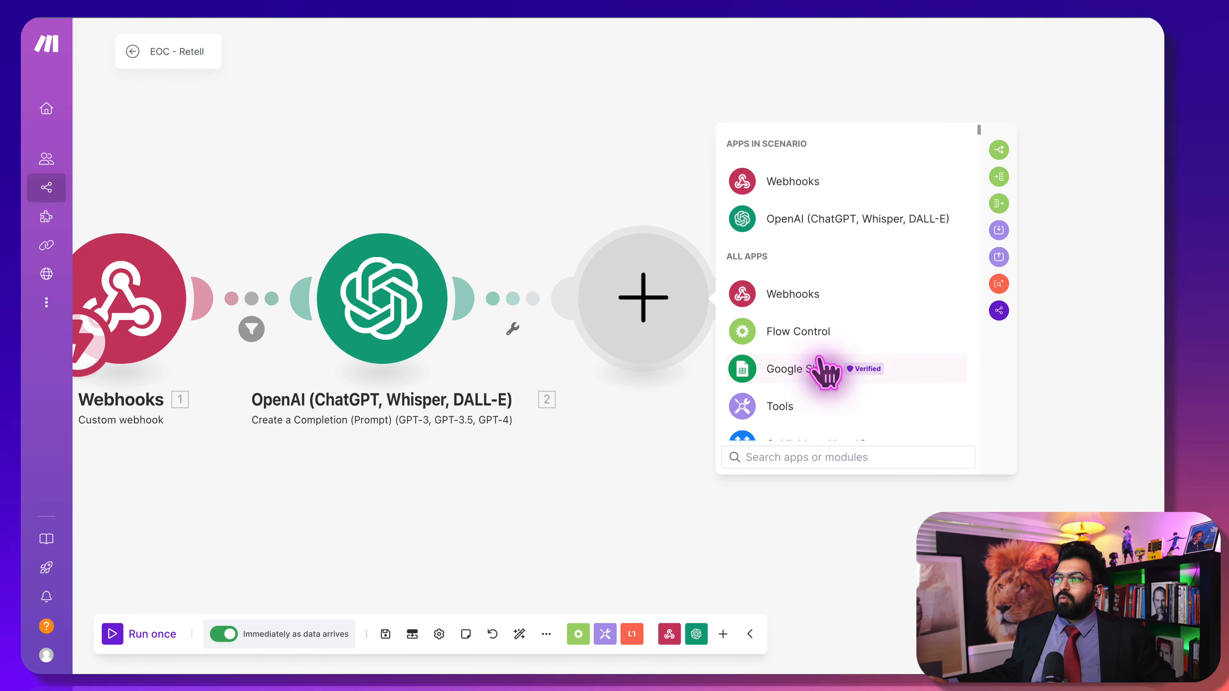
click(821, 368)
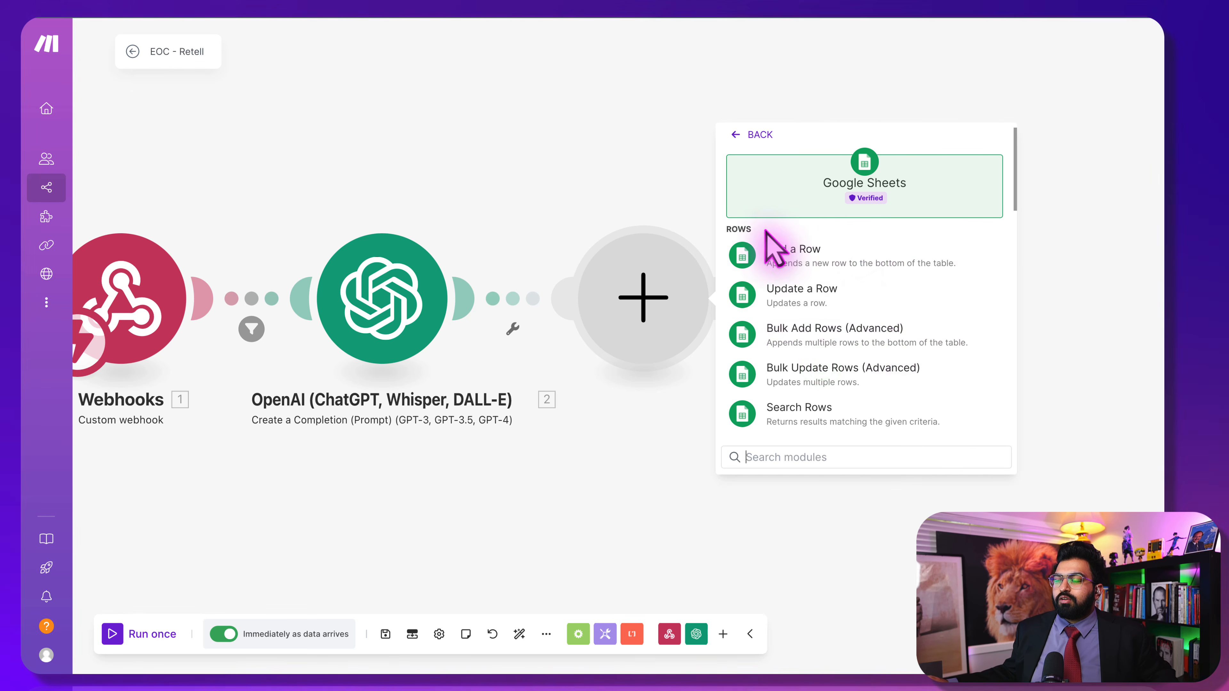
click(824, 410)
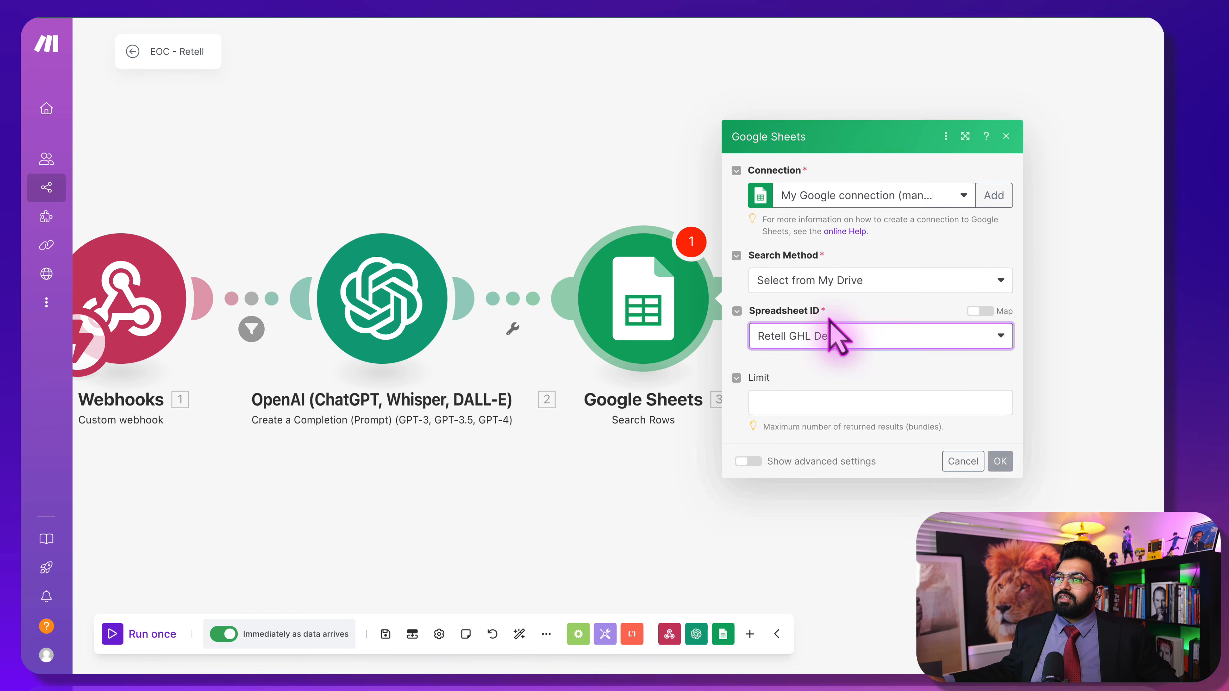
Search Sheet1, filtering the Phone (B) column against the call's to_number
click(813, 370)
click(804, 394)
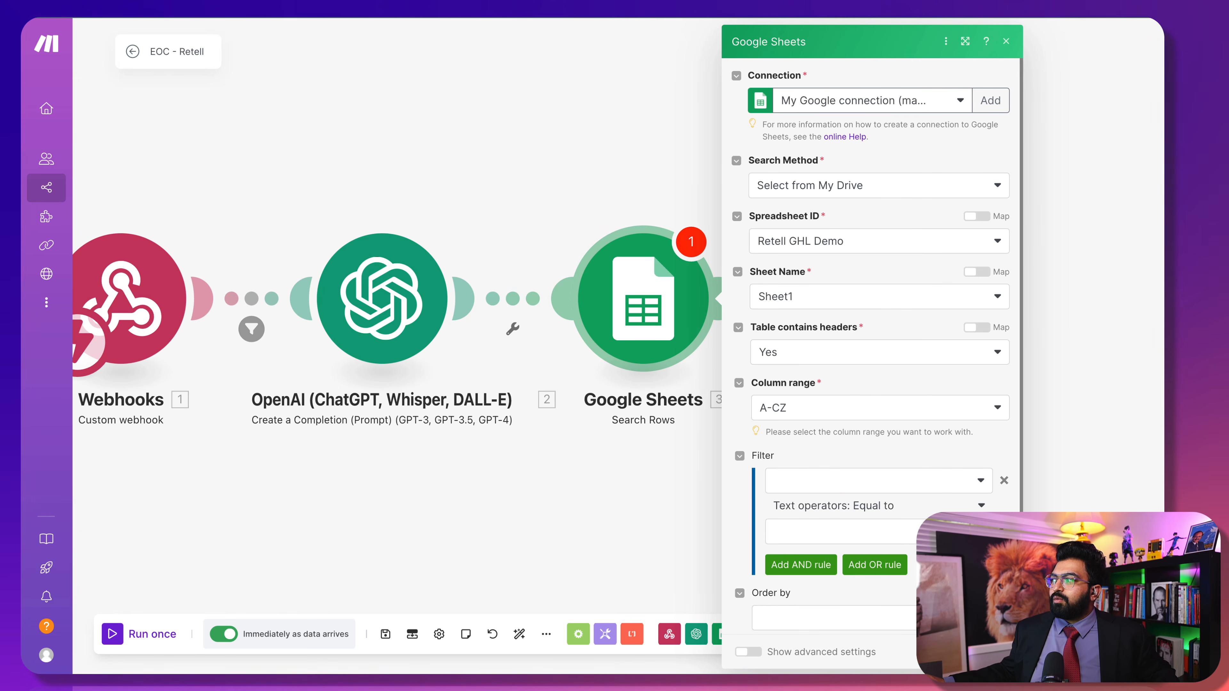
click(842, 485)
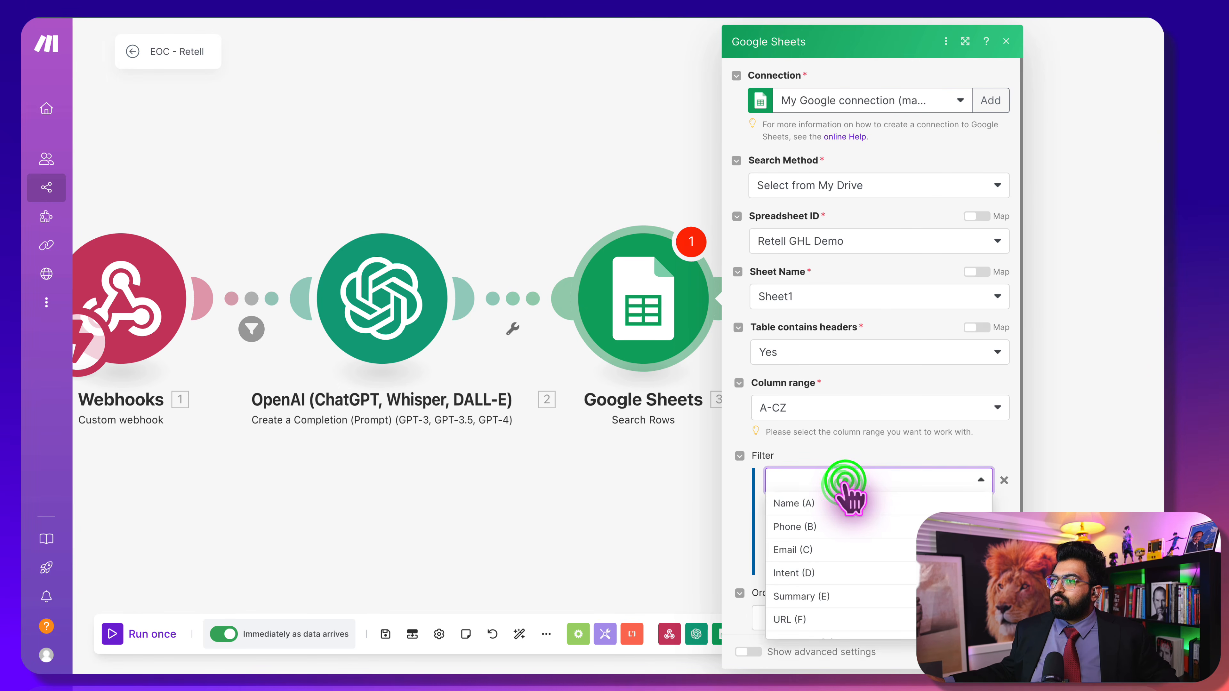
click(807, 527)
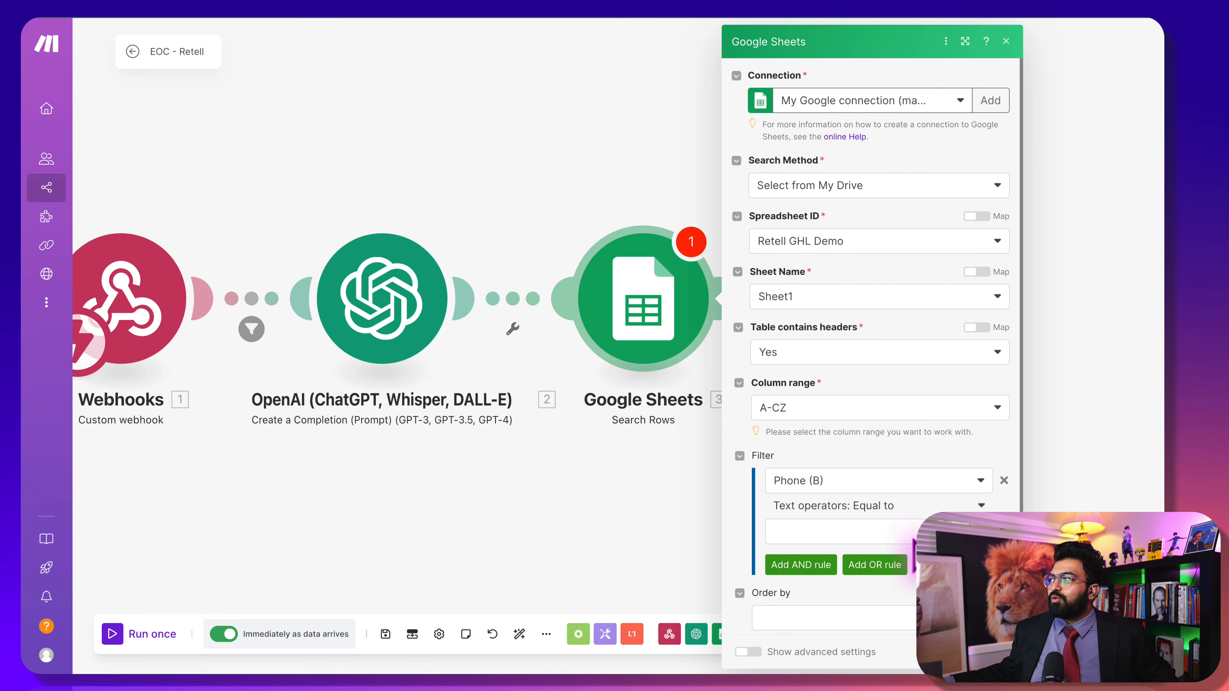
click(905, 532)
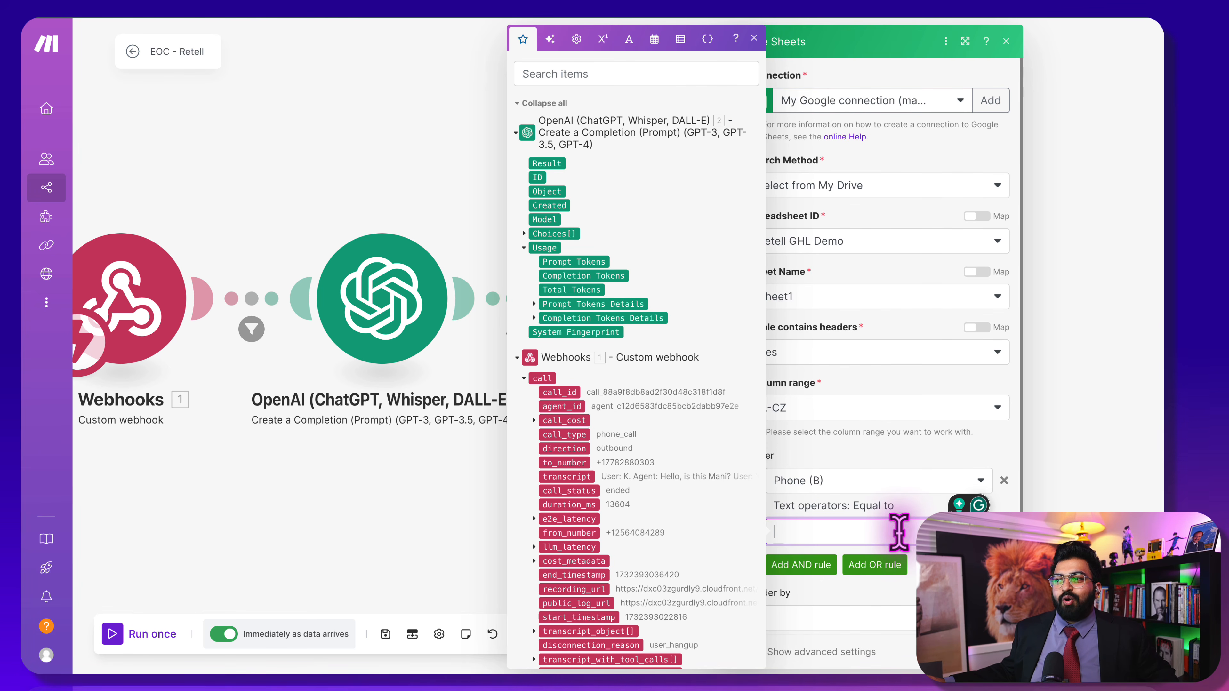
click(564, 462)
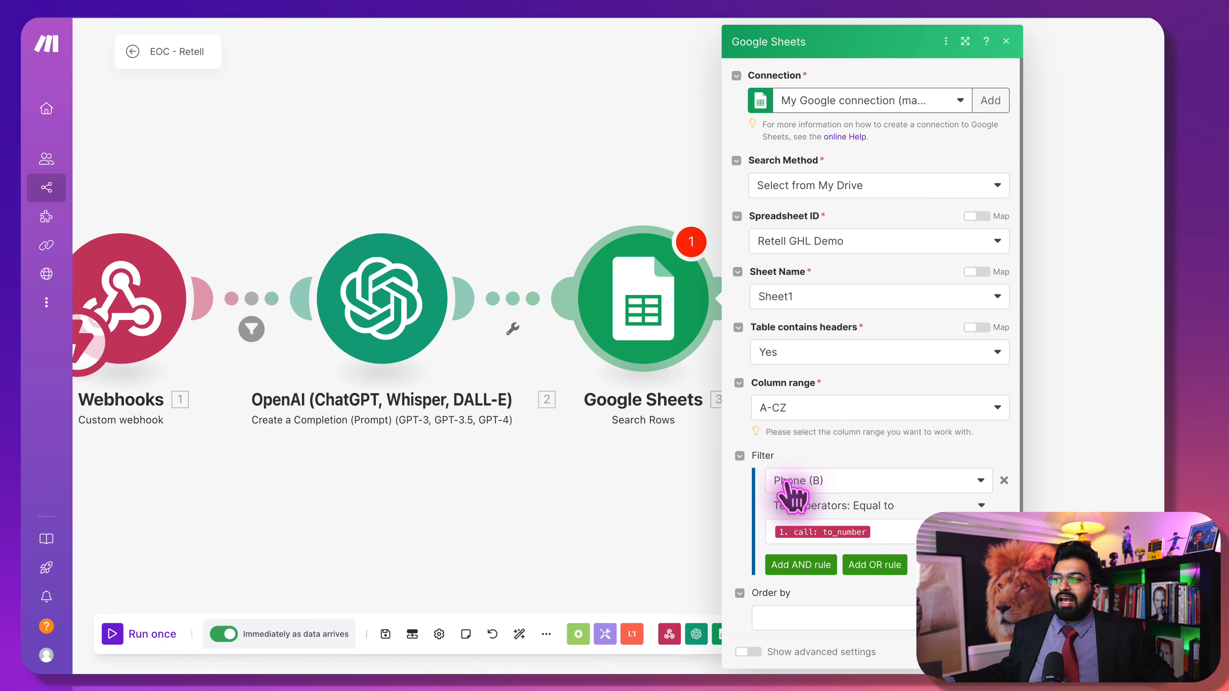
Use the Numeric operators: Equal to comparison and save the Search Rows settings
click(840, 505)
scroll(846, 505, down, 10)
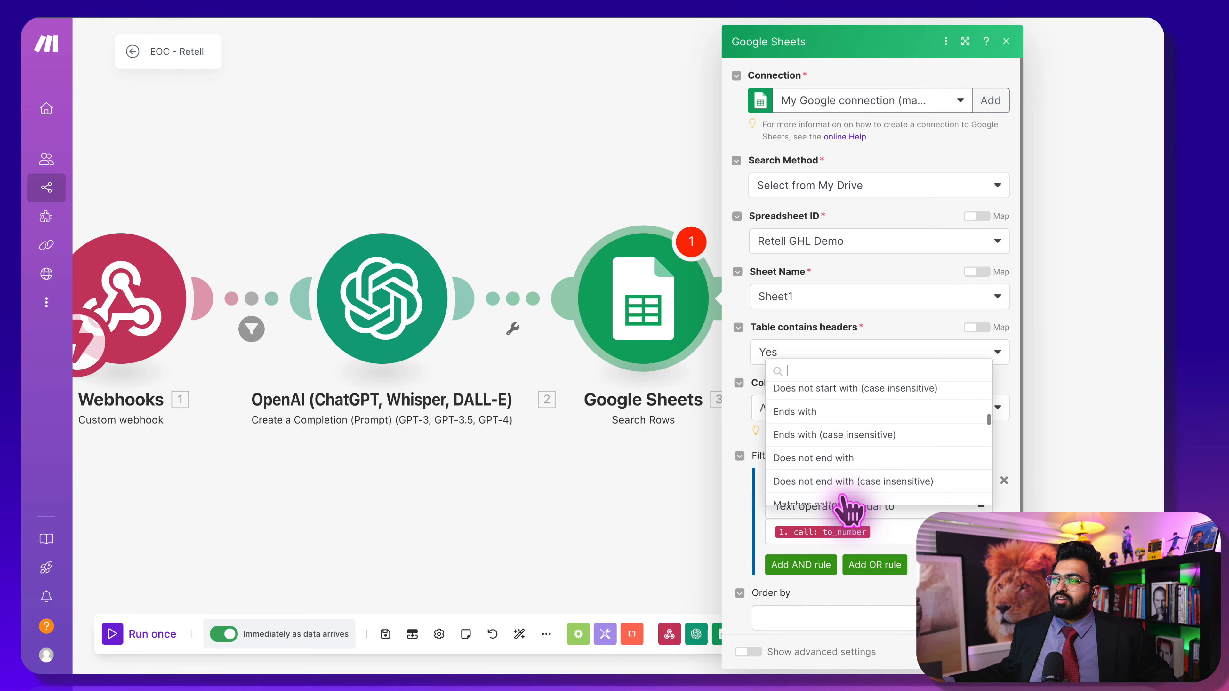
scroll(844, 501, down, 3)
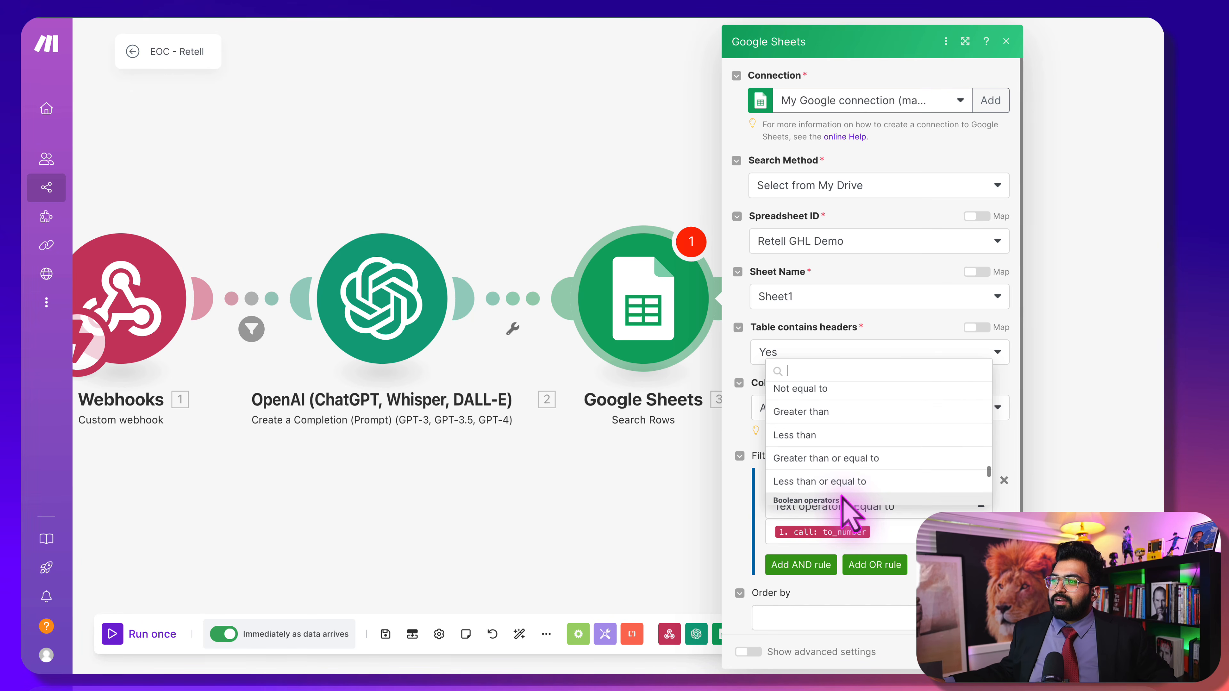
scroll(851, 515, down, 3)
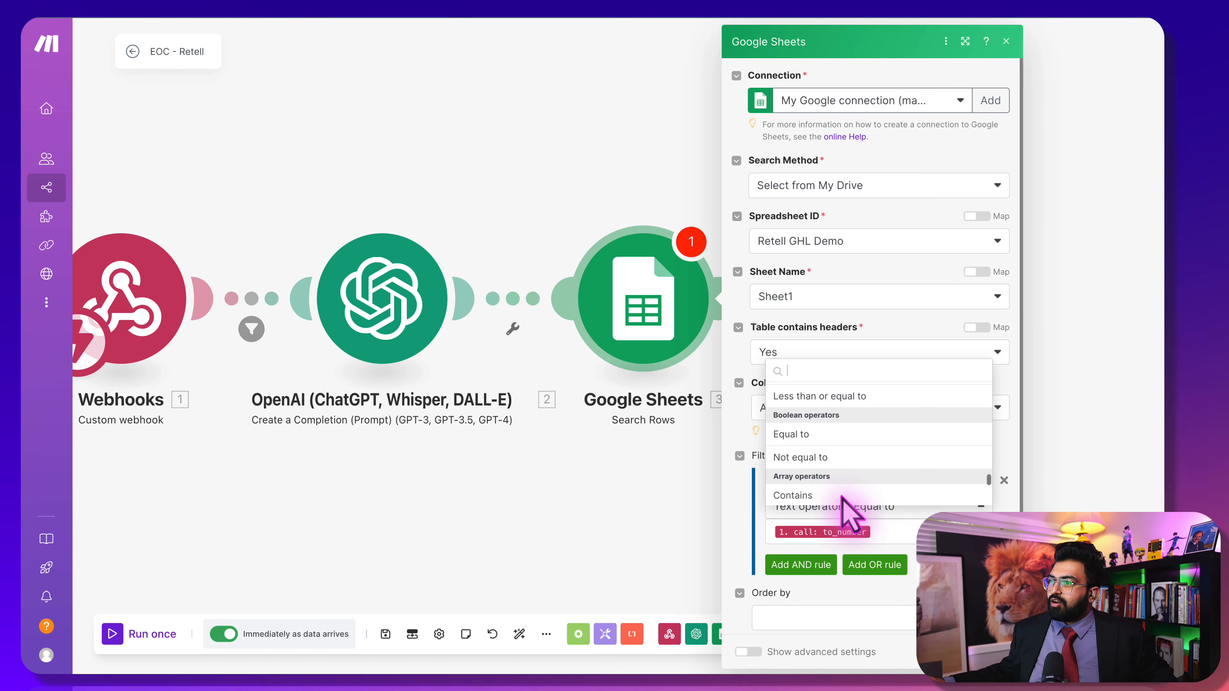
scroll(836, 483, up, 8)
click(821, 421)
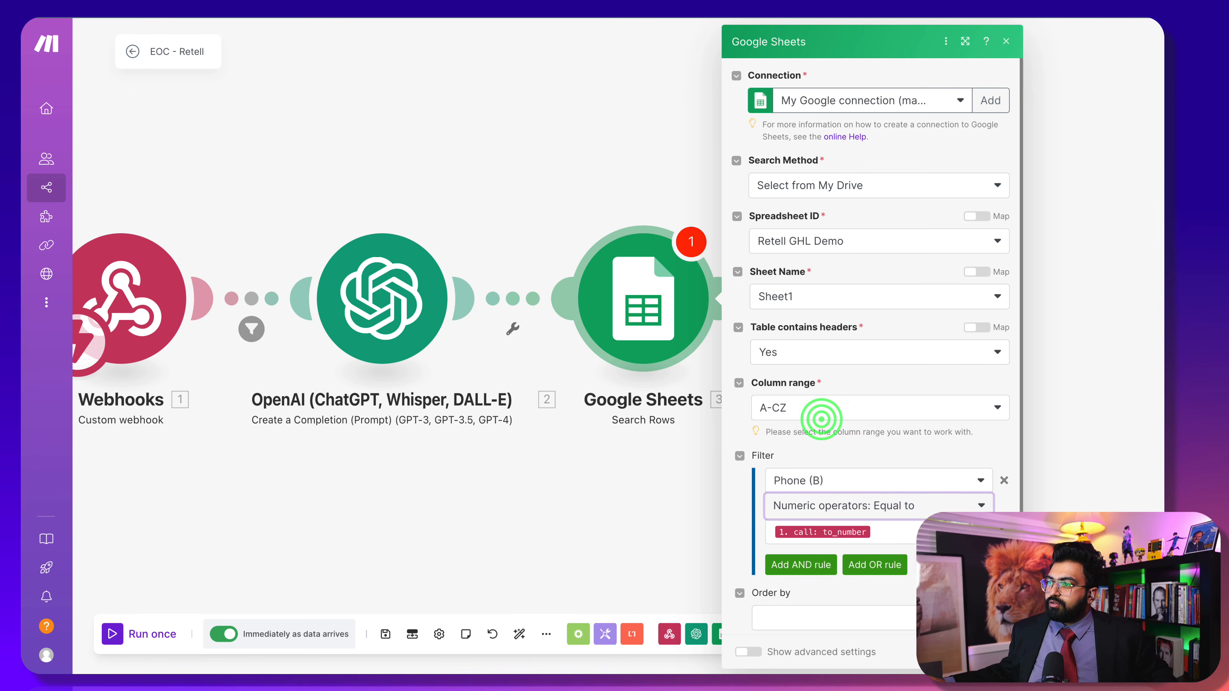
click(995, 652)
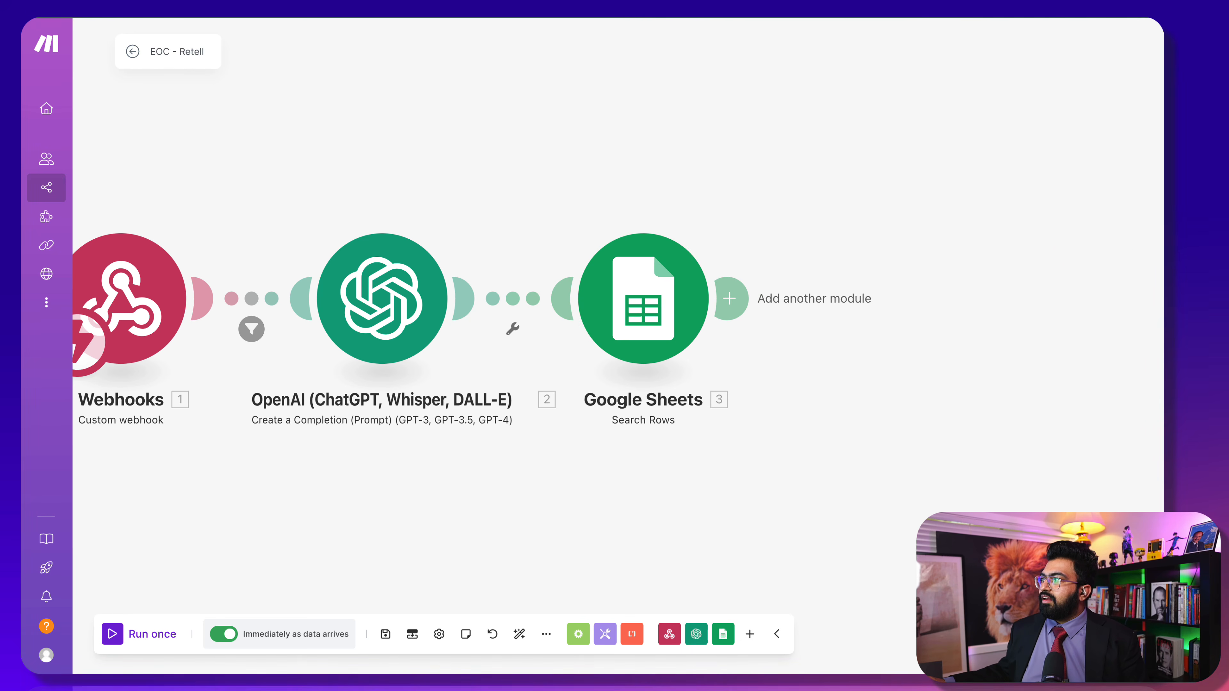
Add a Google Sheets Update a Row module after Search Rows
click(731, 298)
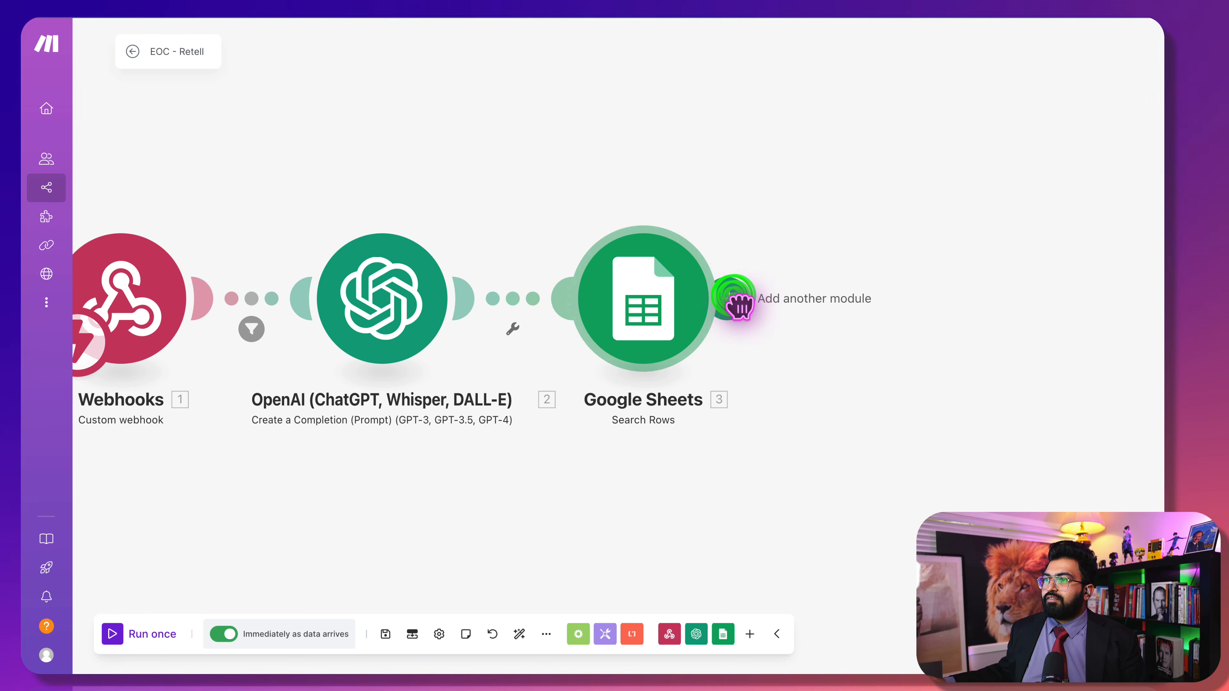
click(648, 256)
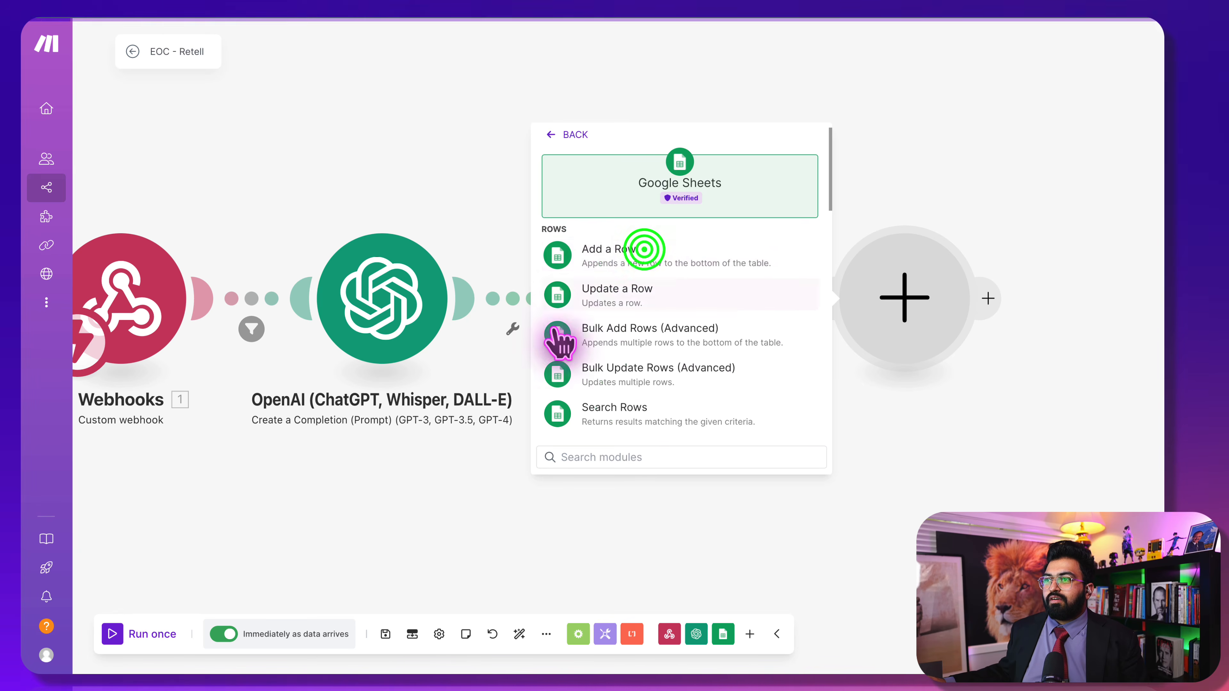
click(647, 293)
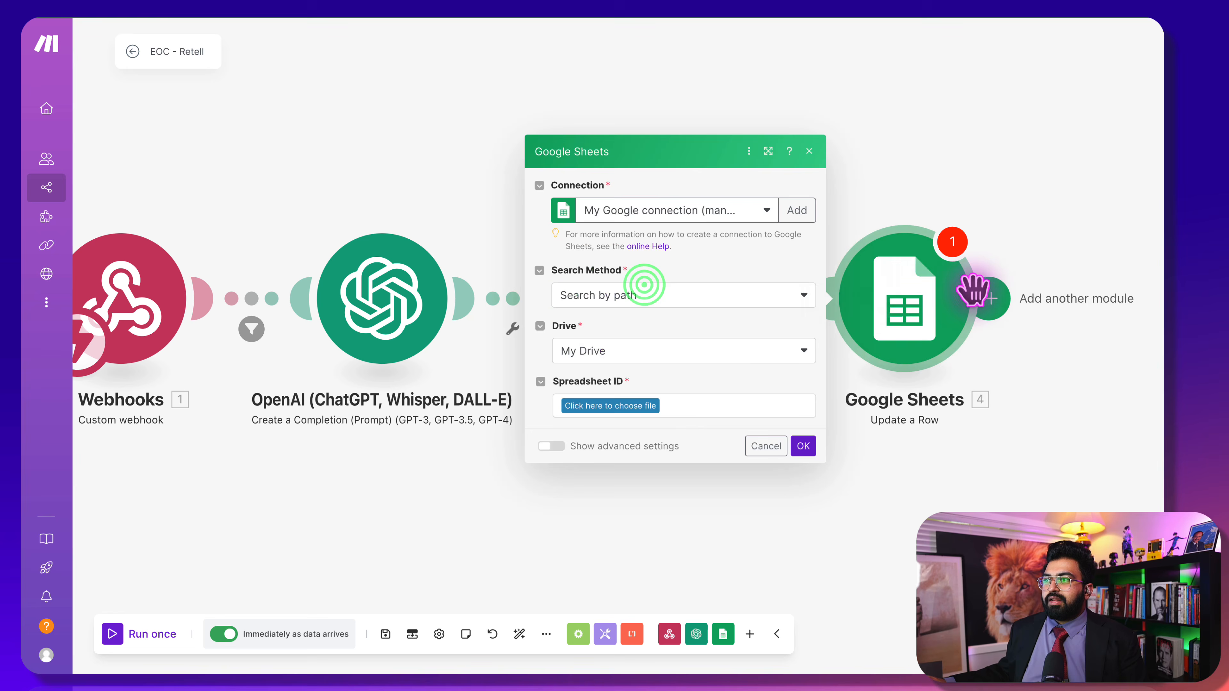
Target the Retell GHL Demo spreadsheet in My Drive, by path, and its Sheet1
click(659, 294)
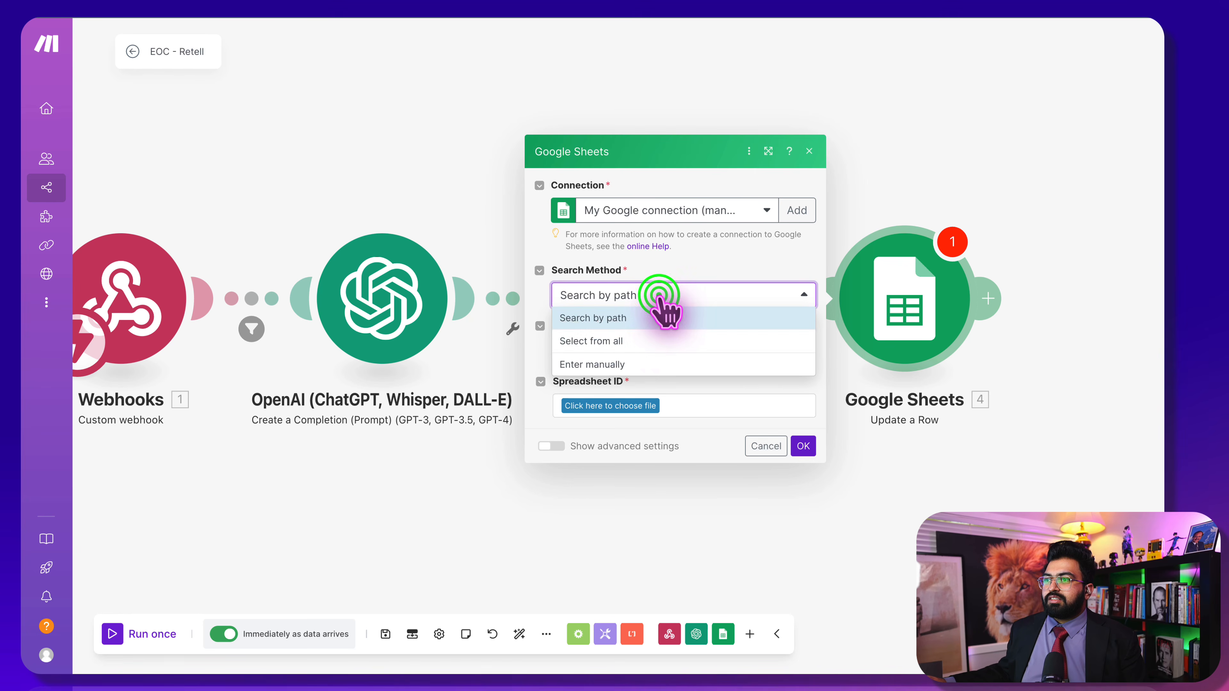
click(653, 313)
click(651, 351)
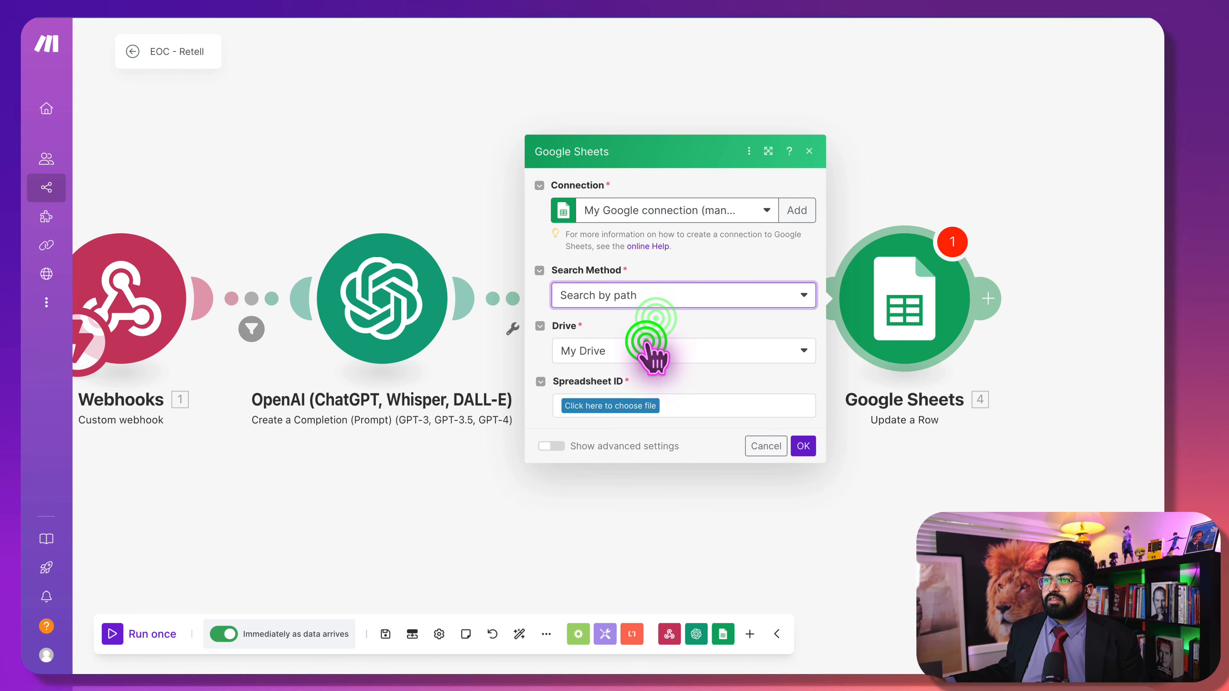
click(648, 335)
click(621, 407)
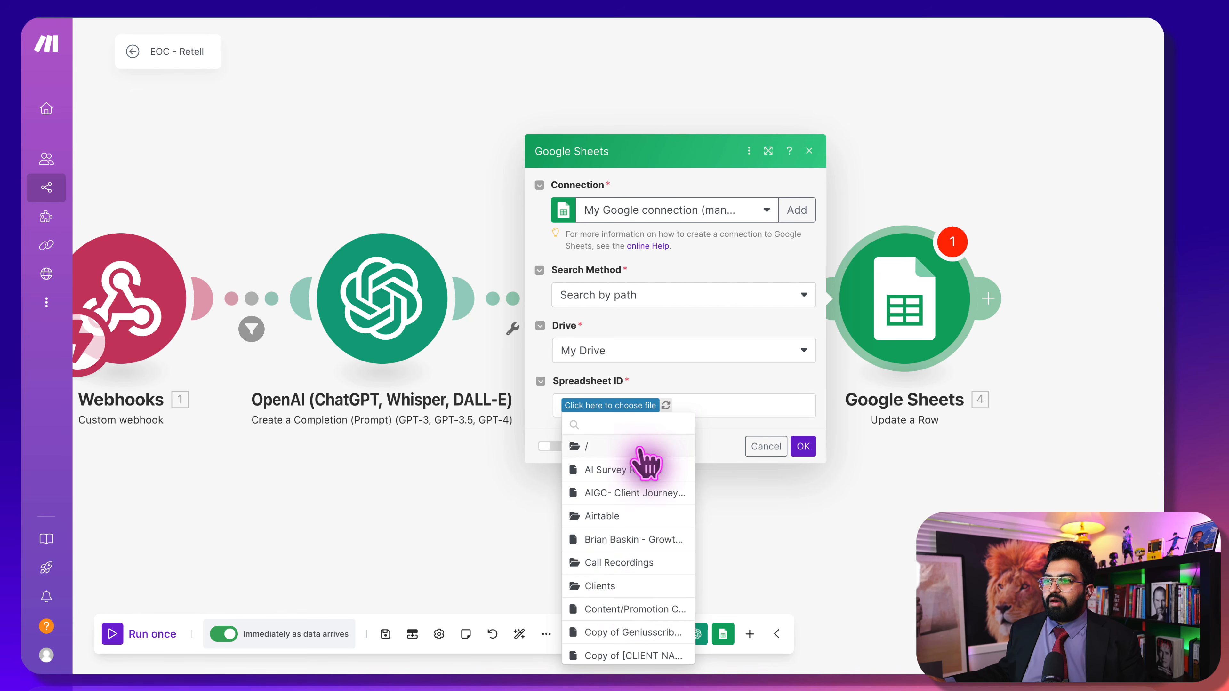
scroll(628, 569, down, 1)
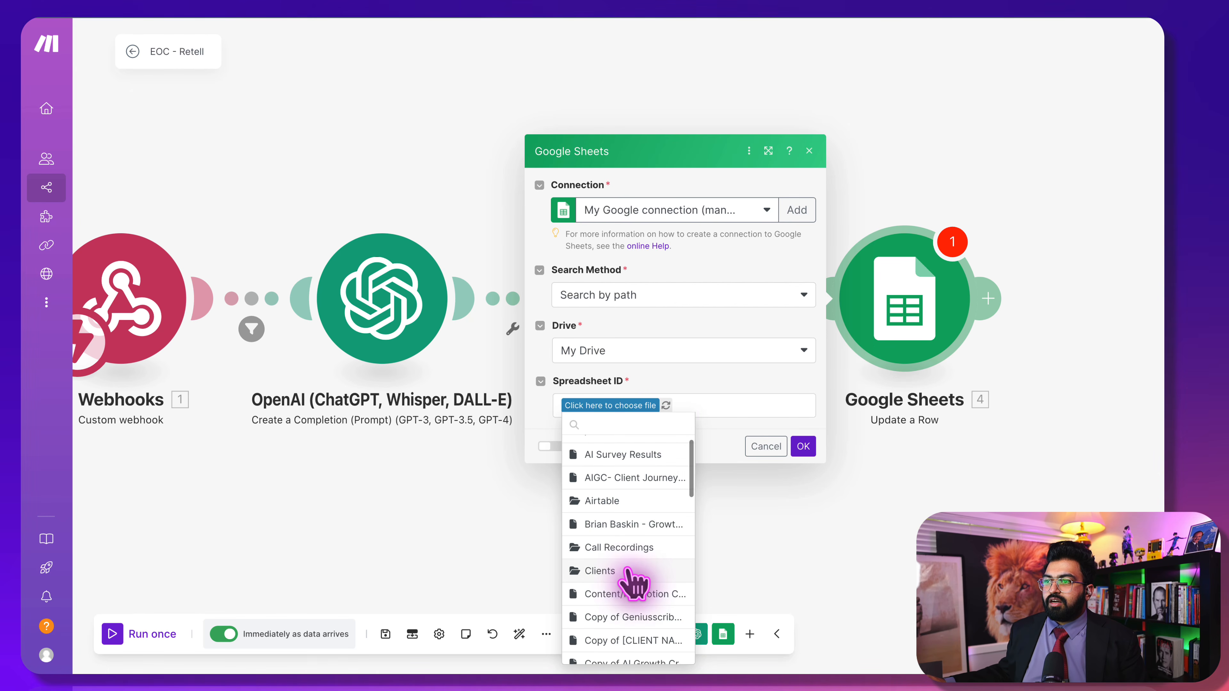
scroll(629, 576, down, 10)
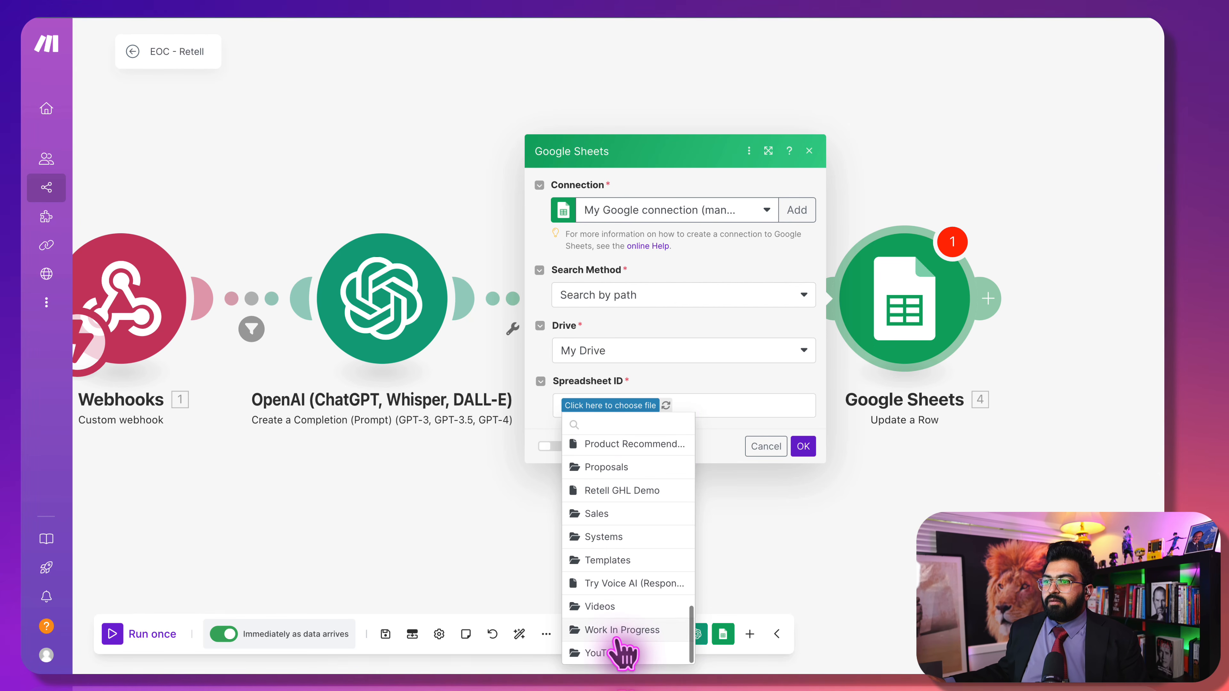
click(637, 490)
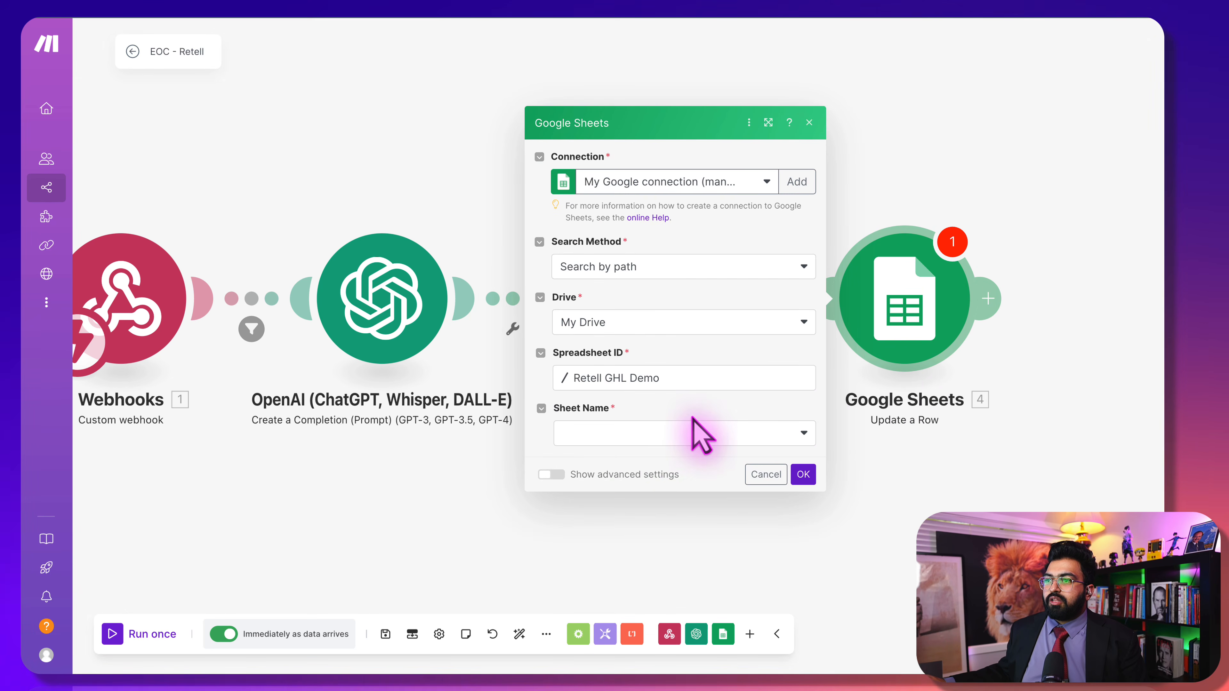
click(658, 429)
click(638, 456)
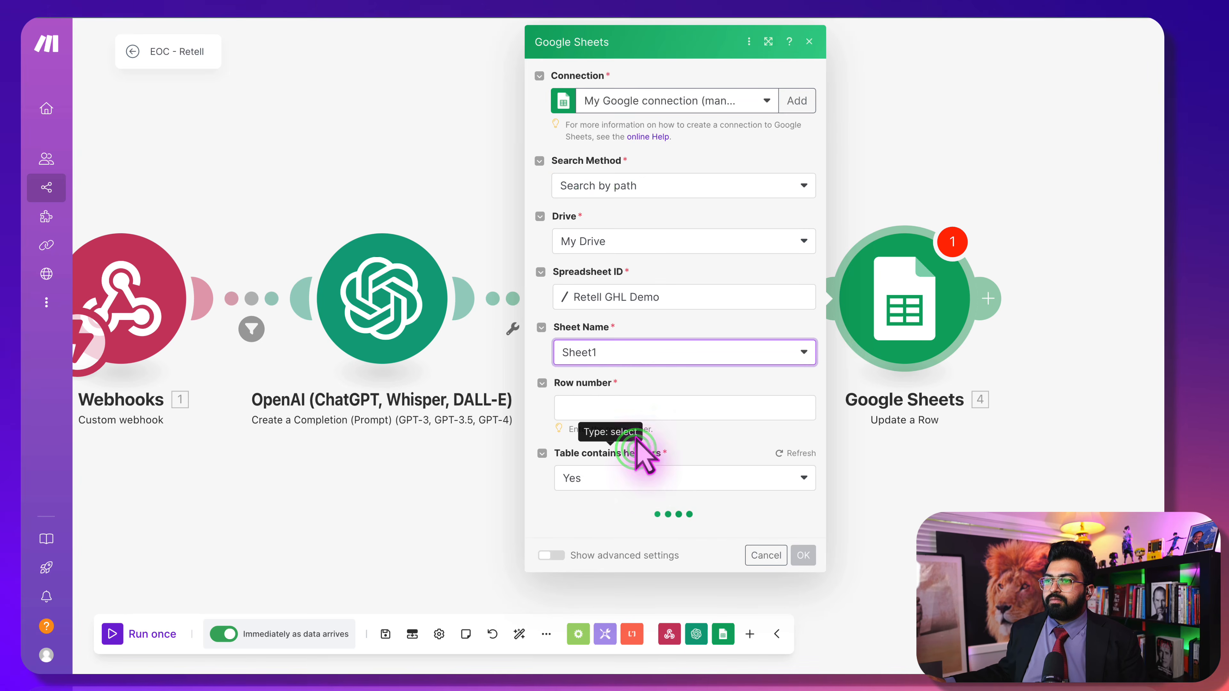
Use the searched row's Row number and fill Summary (E) with the OpenAI Result
click(630, 407)
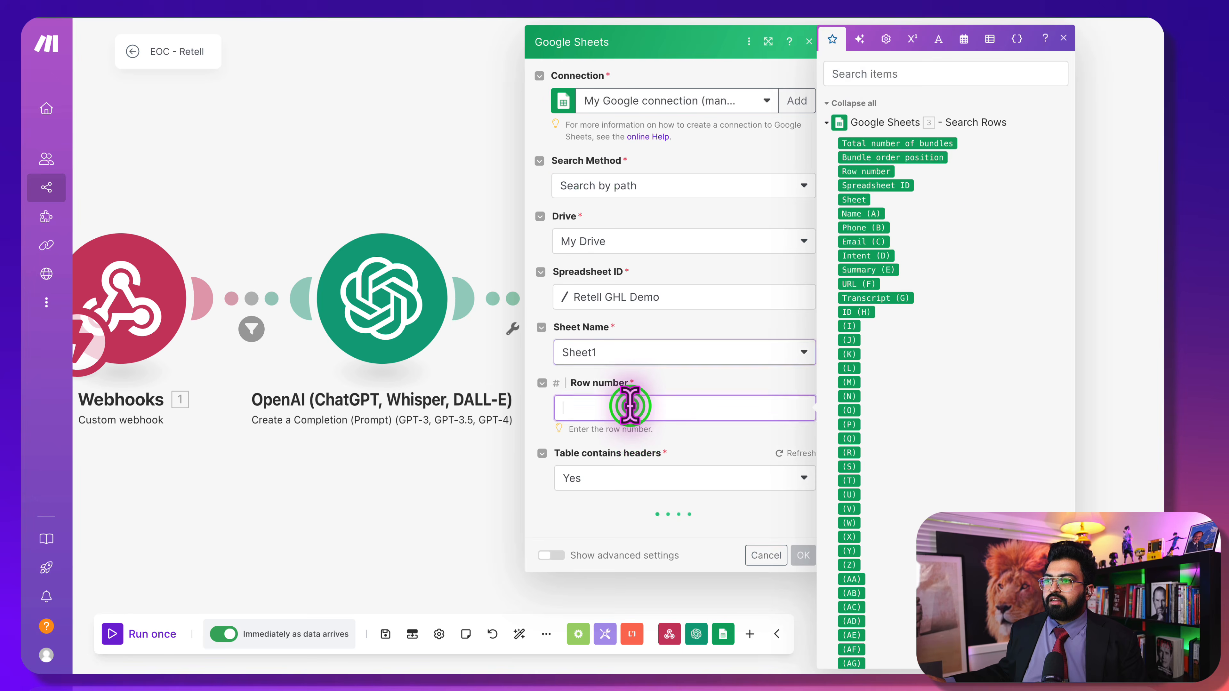
click(878, 171)
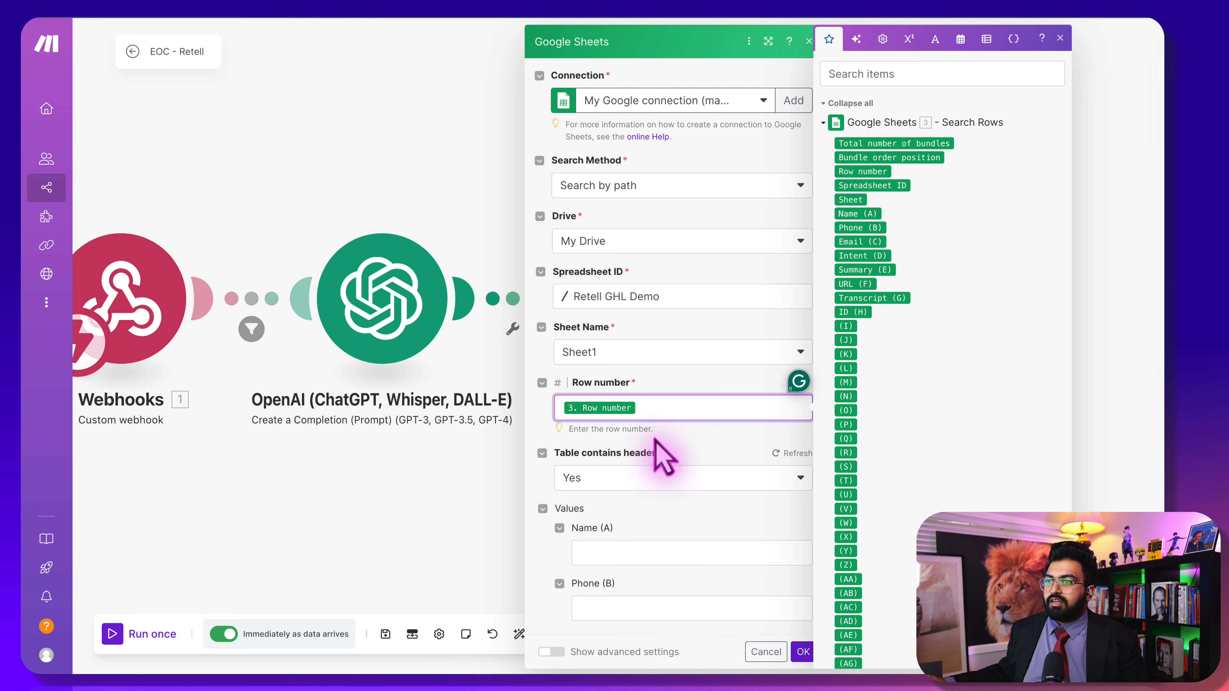
click(682, 437)
scroll(682, 437, down, 6)
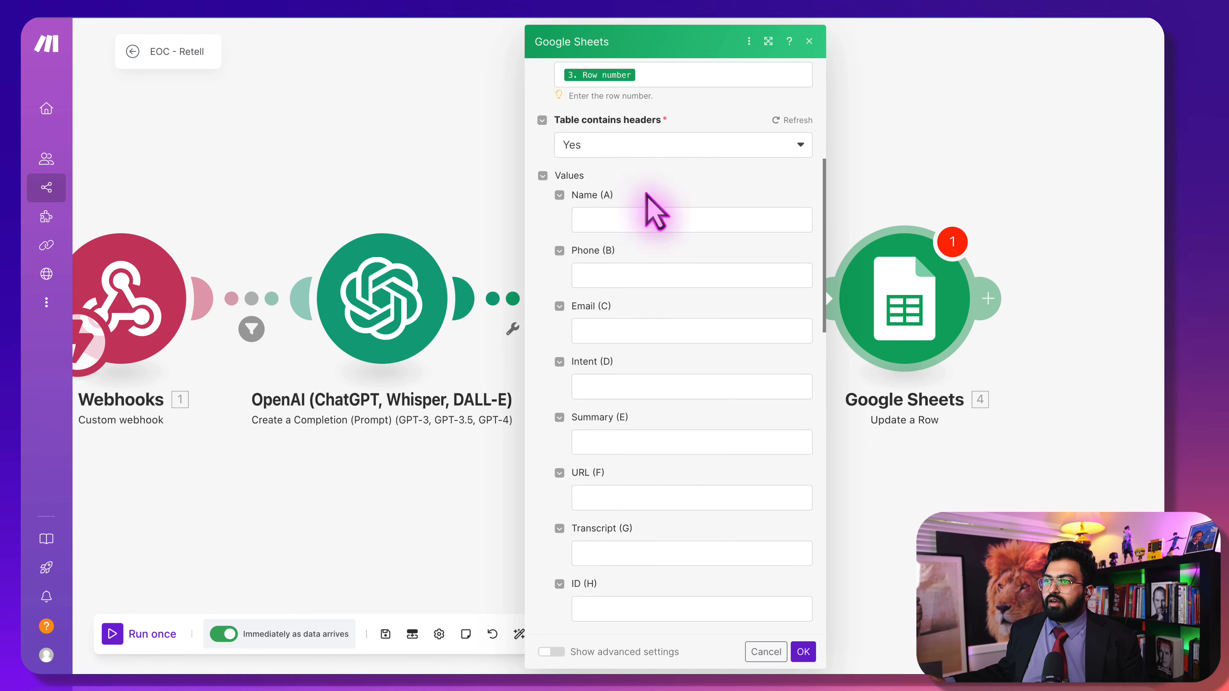
click(606, 380)
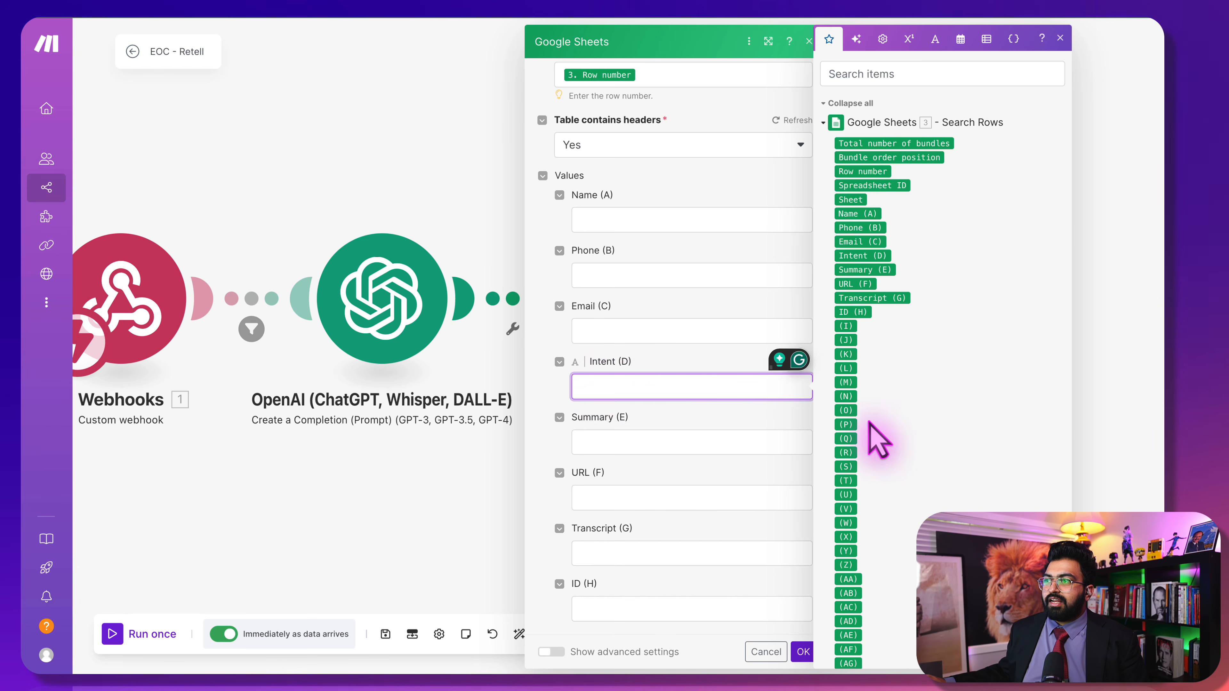
scroll(868, 431, down, 15)
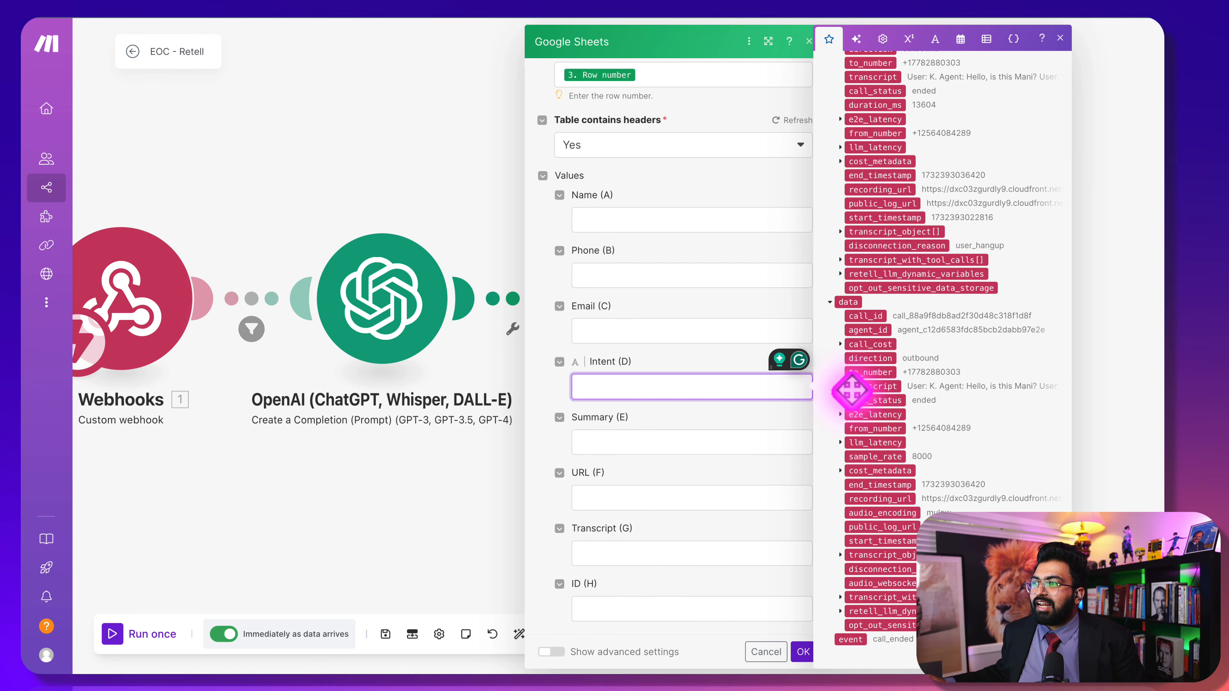
scroll(848, 387, up, 5)
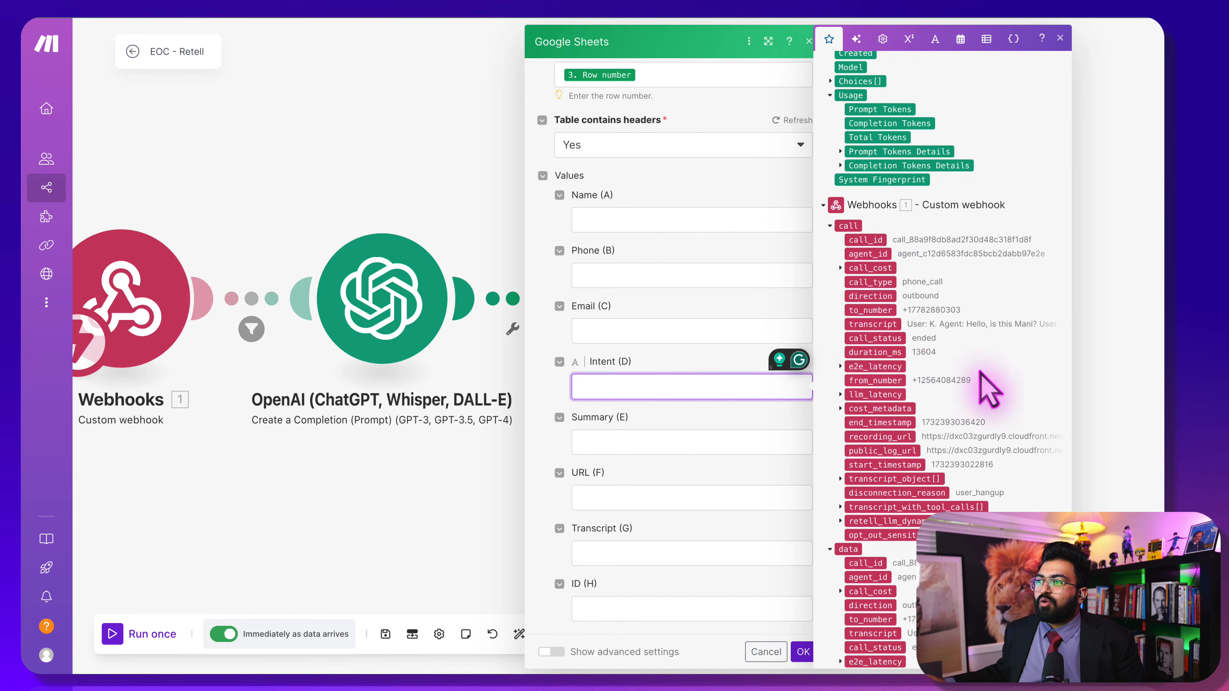
scroll(929, 425, down, 5)
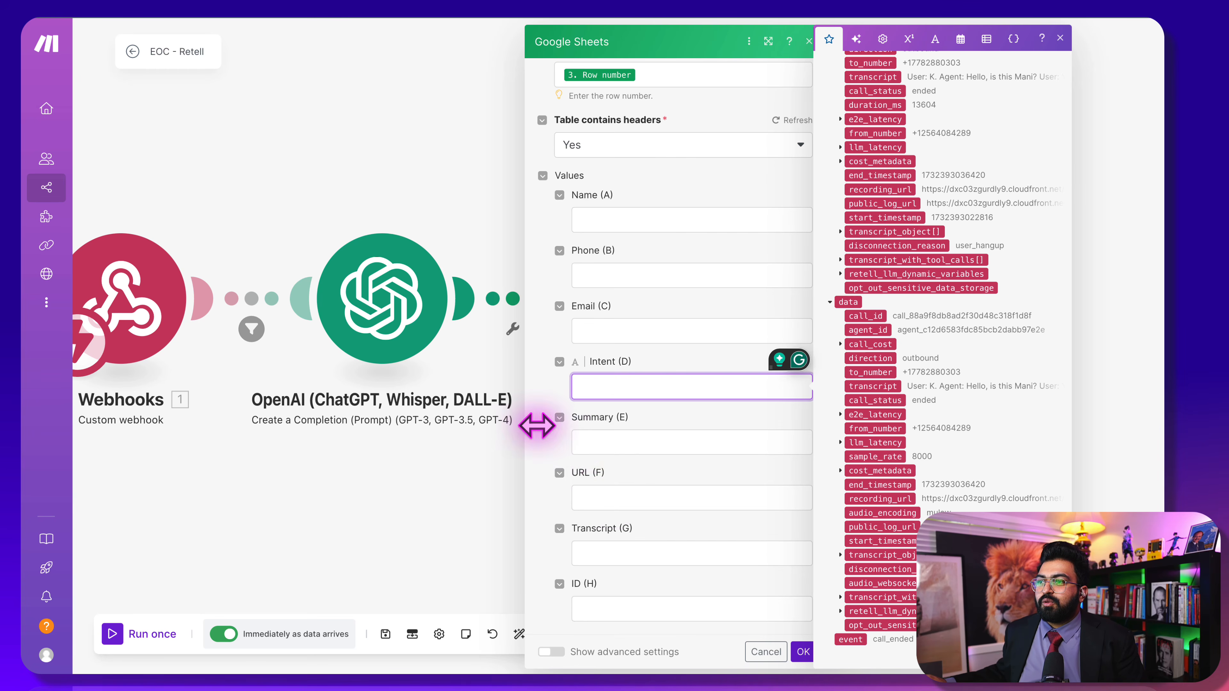
click(591, 448)
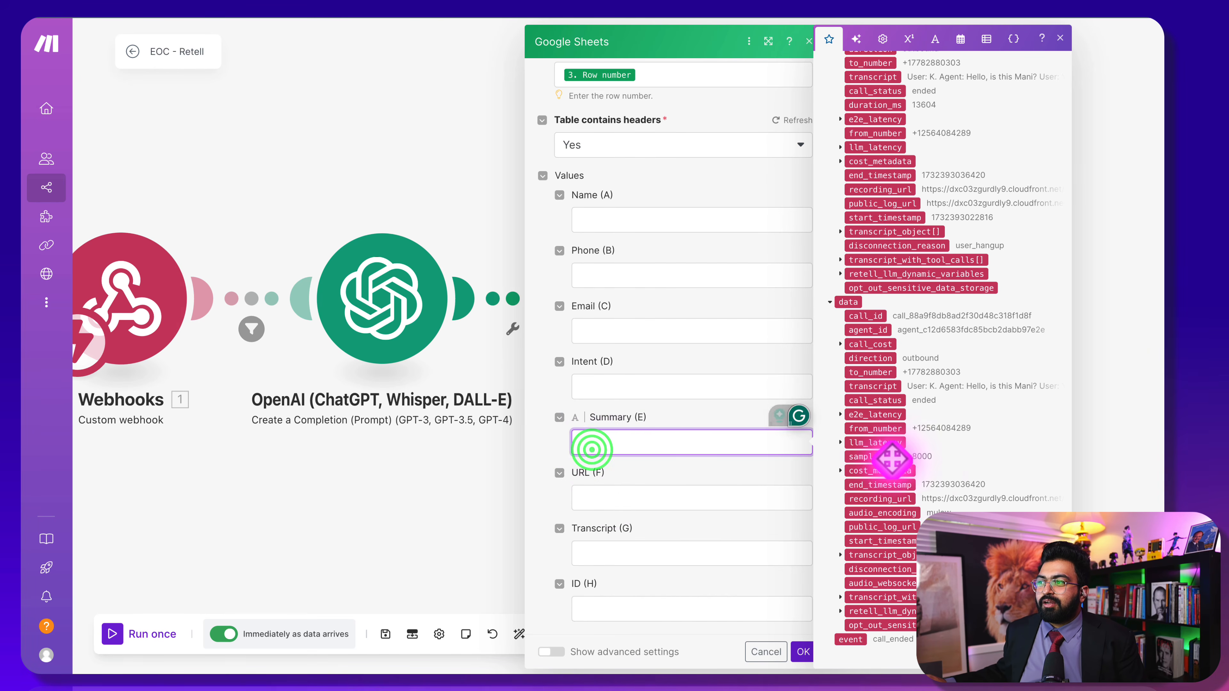
scroll(922, 484, up, 10)
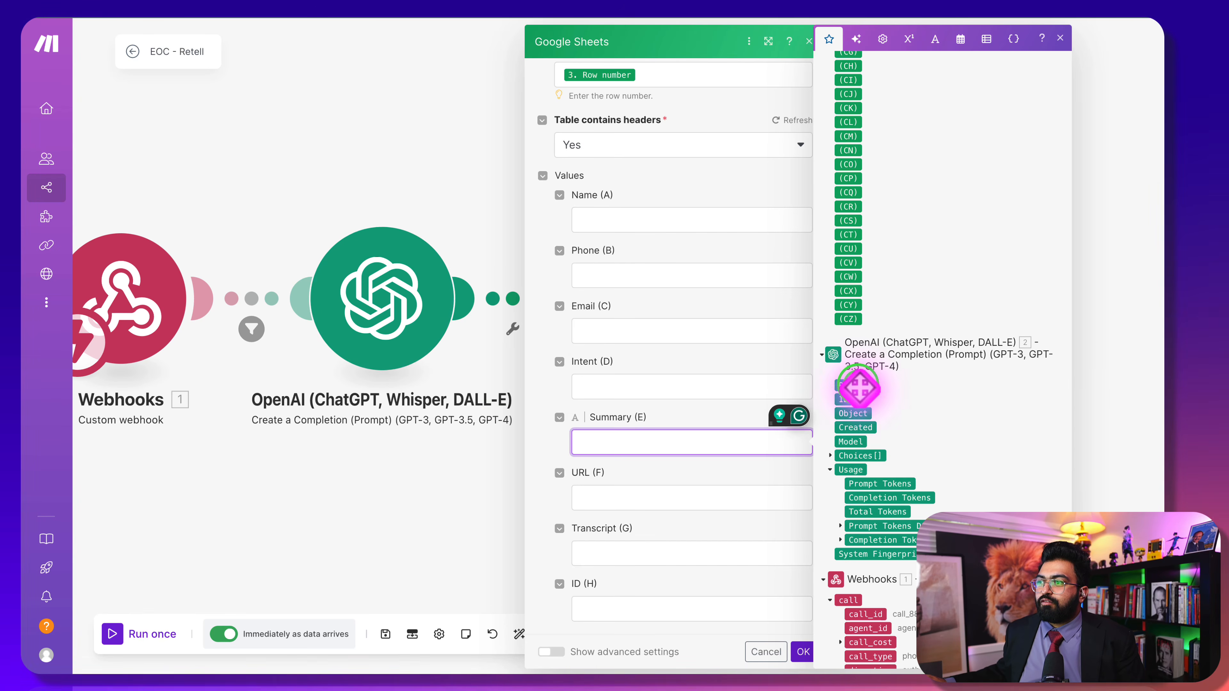
click(852, 385)
Map URL (F) to the call recording_url and Transcript (G) to the transcript, then save
click(627, 496)
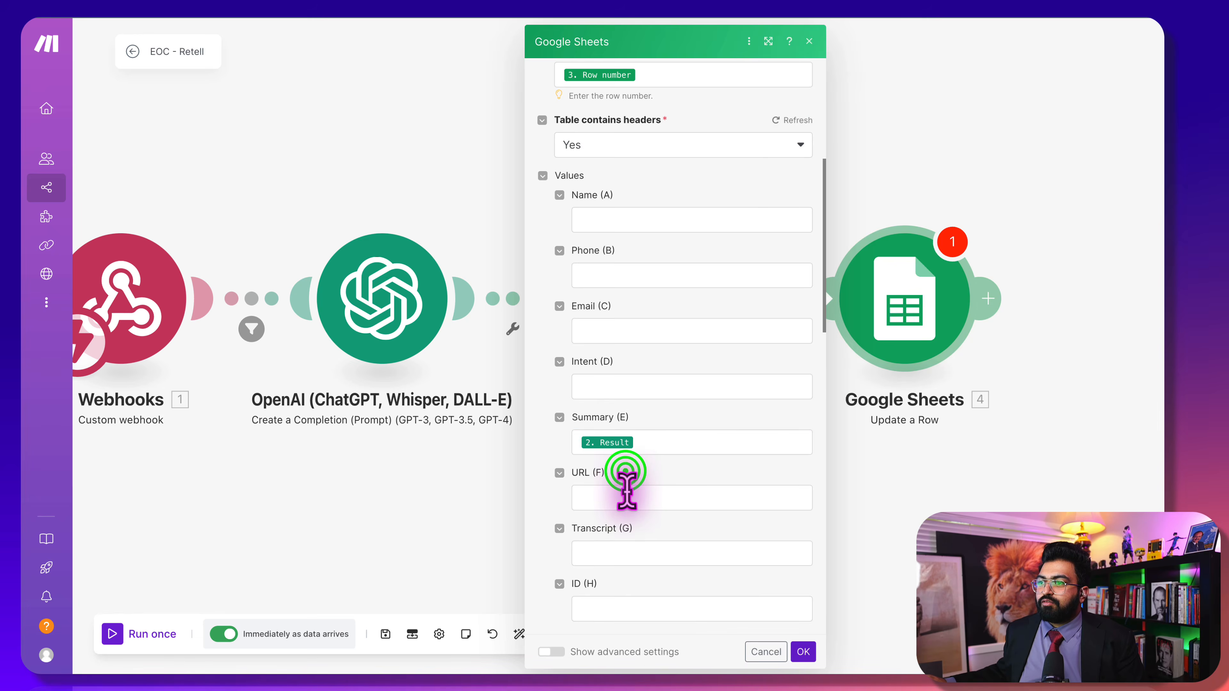
scroll(1018, 494, down, 10)
scroll(1019, 494, down, 3)
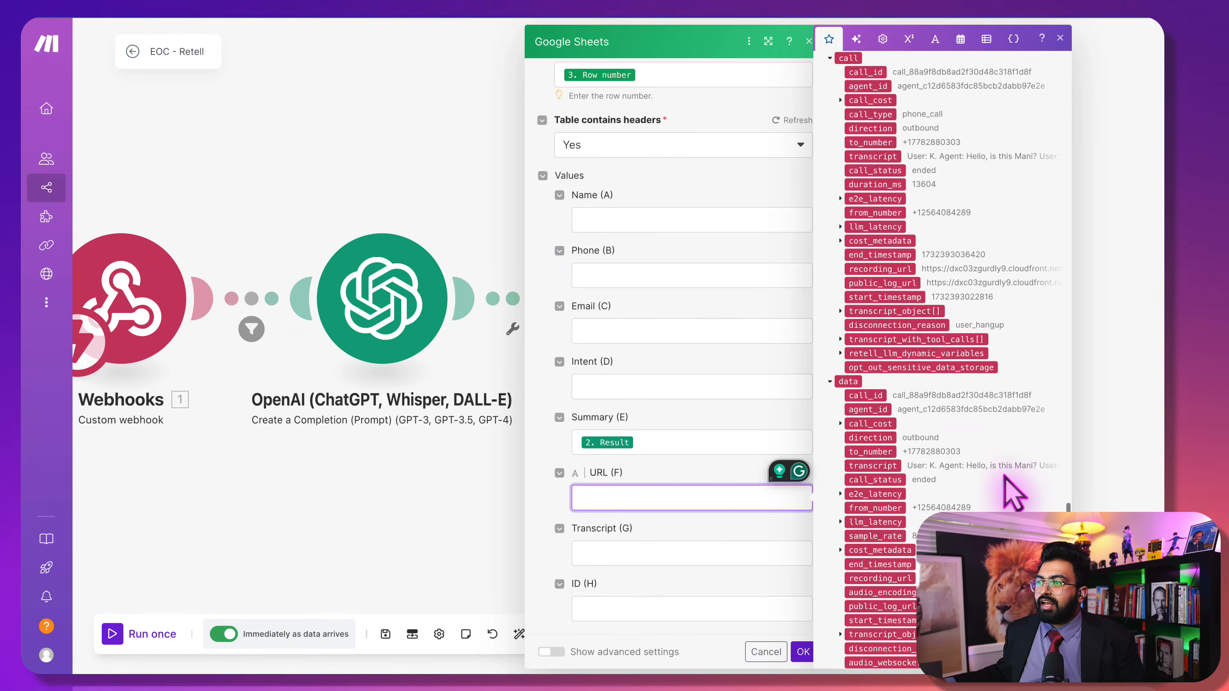
click(885, 270)
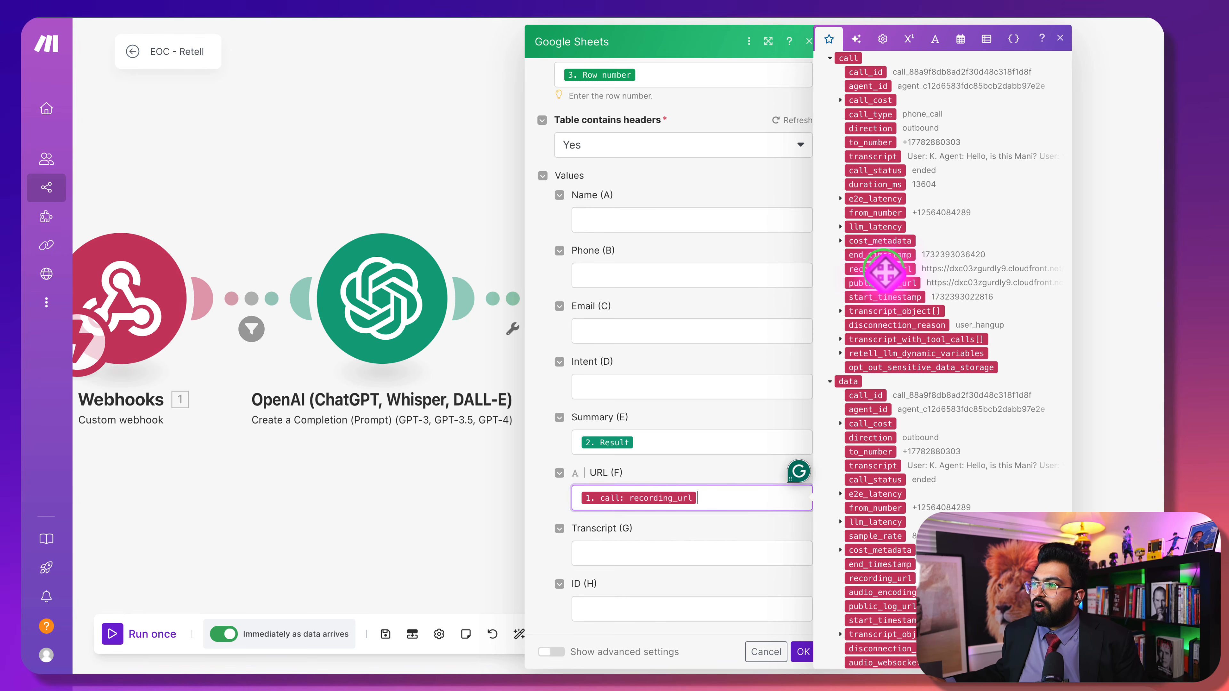
click(654, 550)
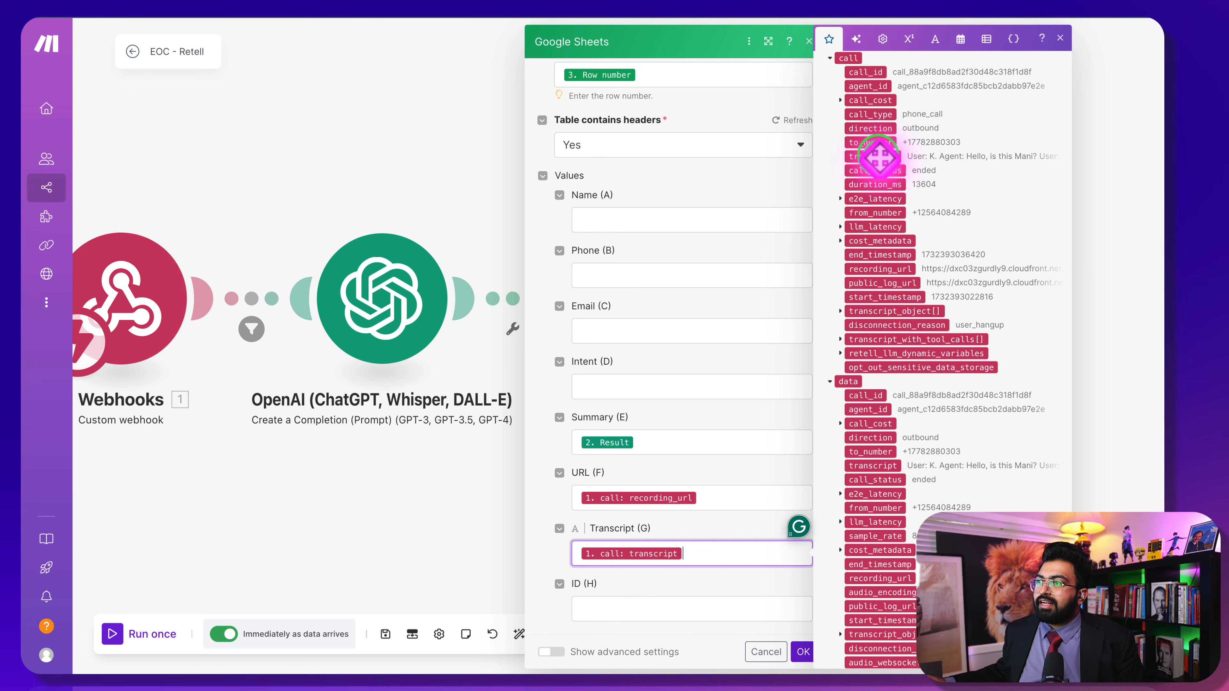
click(711, 575)
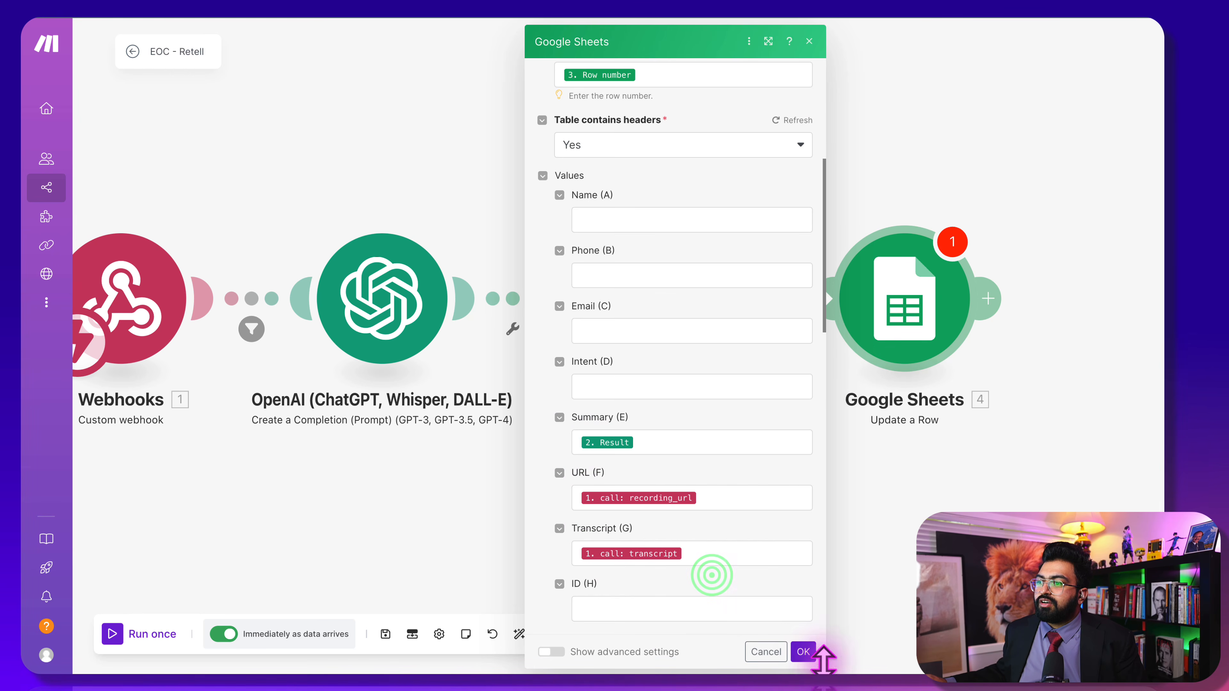
click(802, 651)
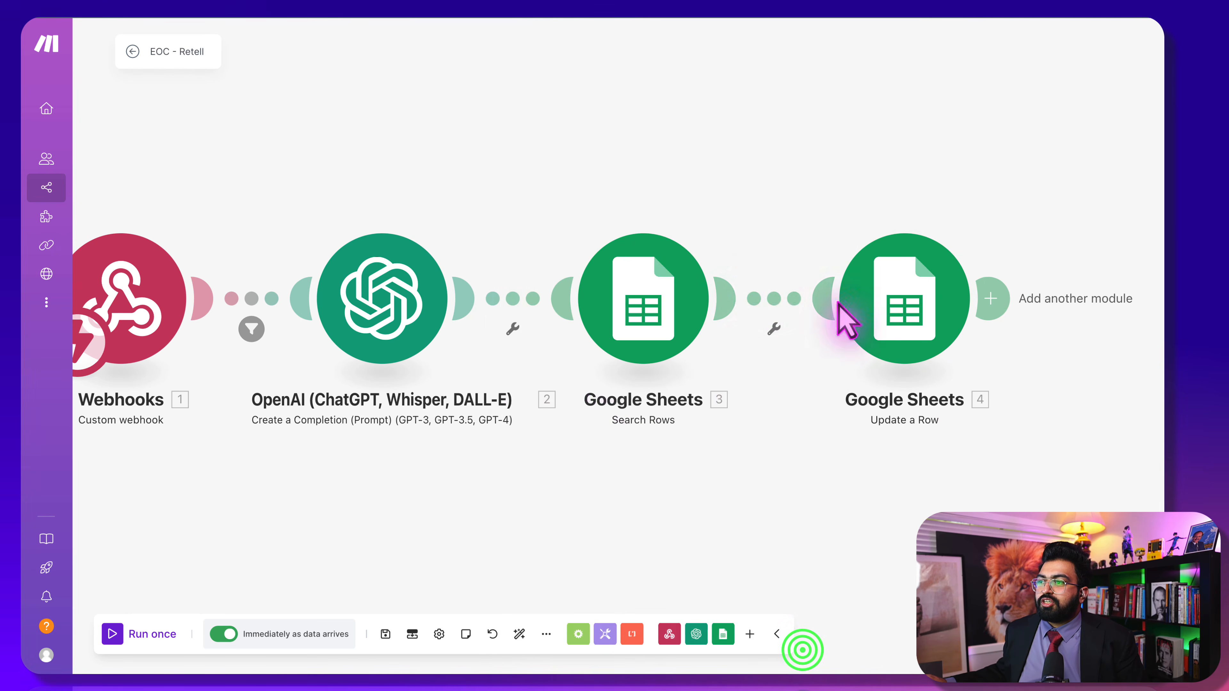
Add a GoHighLevel LeadConnector Update a Contact module after Update a Row
click(1002, 314)
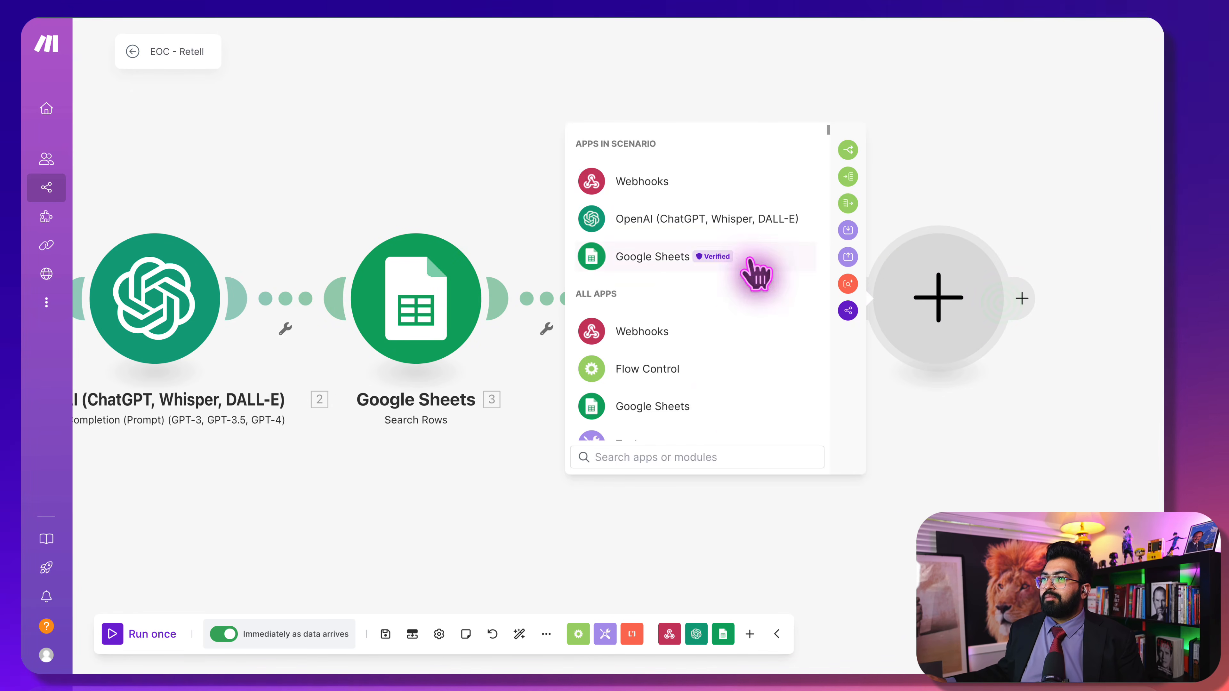
scroll(730, 403, down, 5)
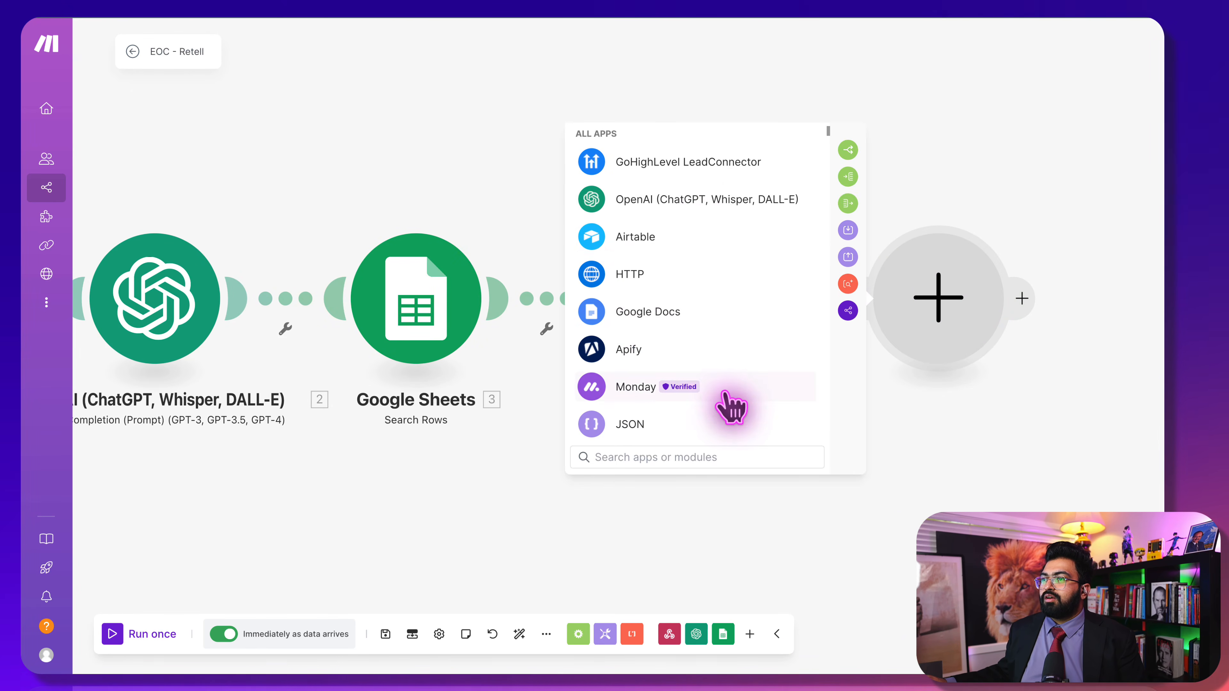
click(697, 165)
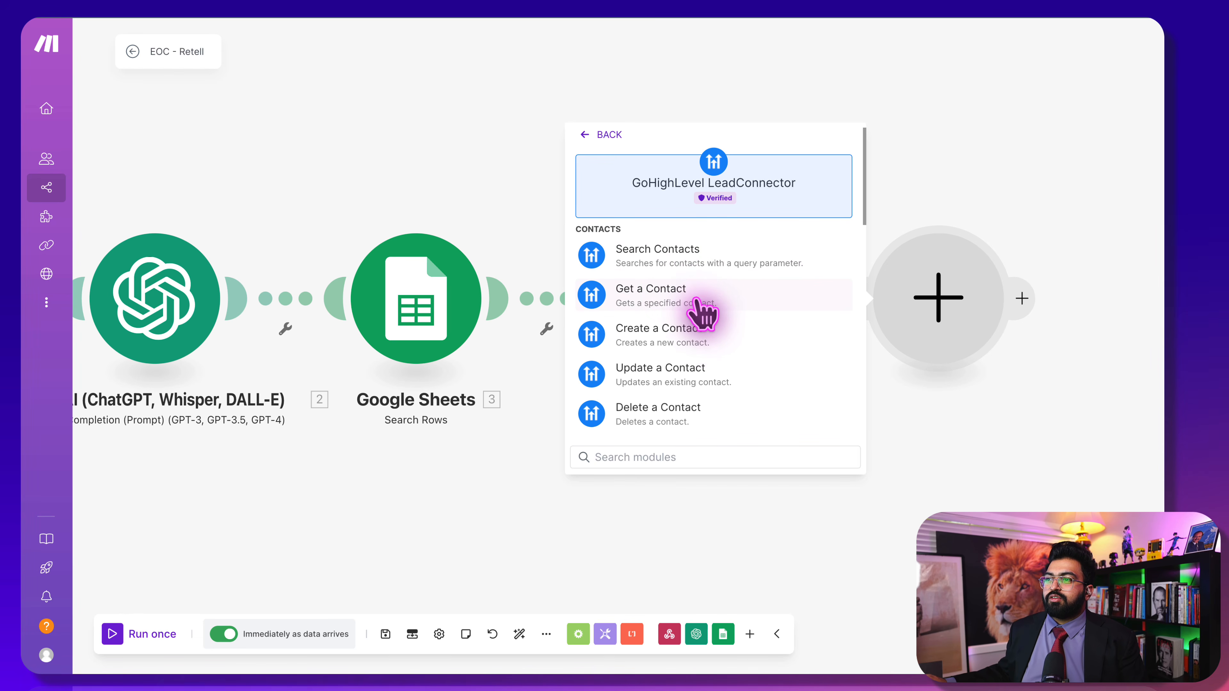
click(683, 369)
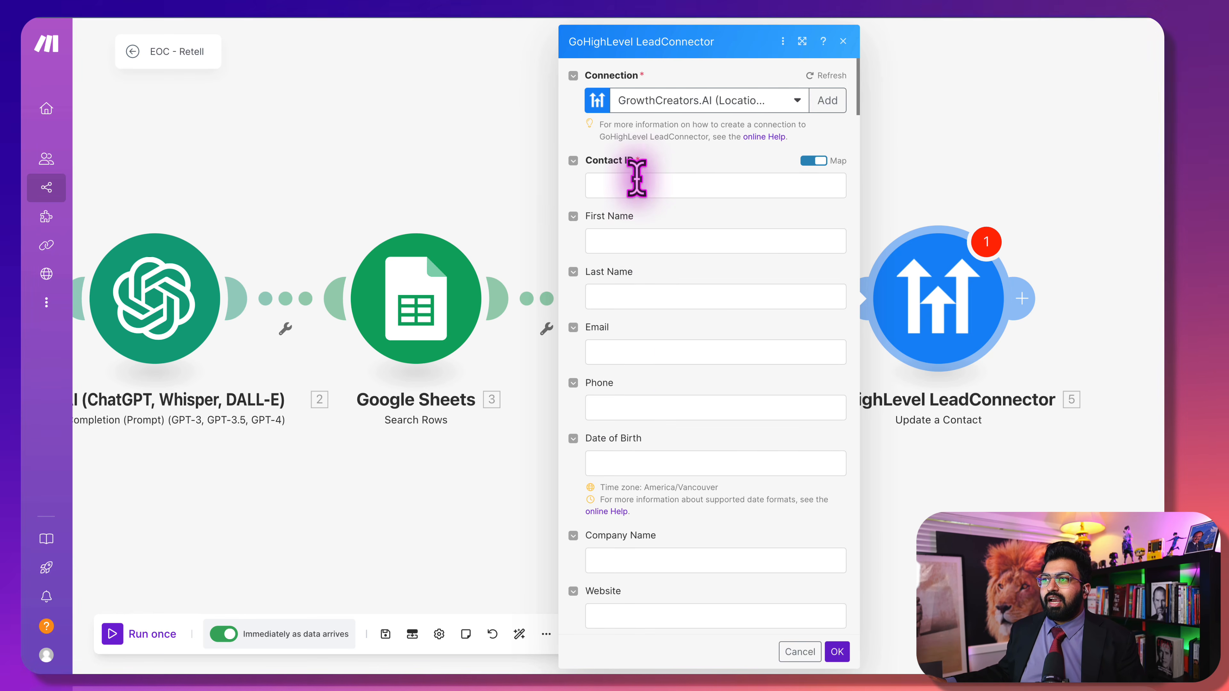
Map the contact's Contact ID to the sheet row's ID (H) value
click(636, 183)
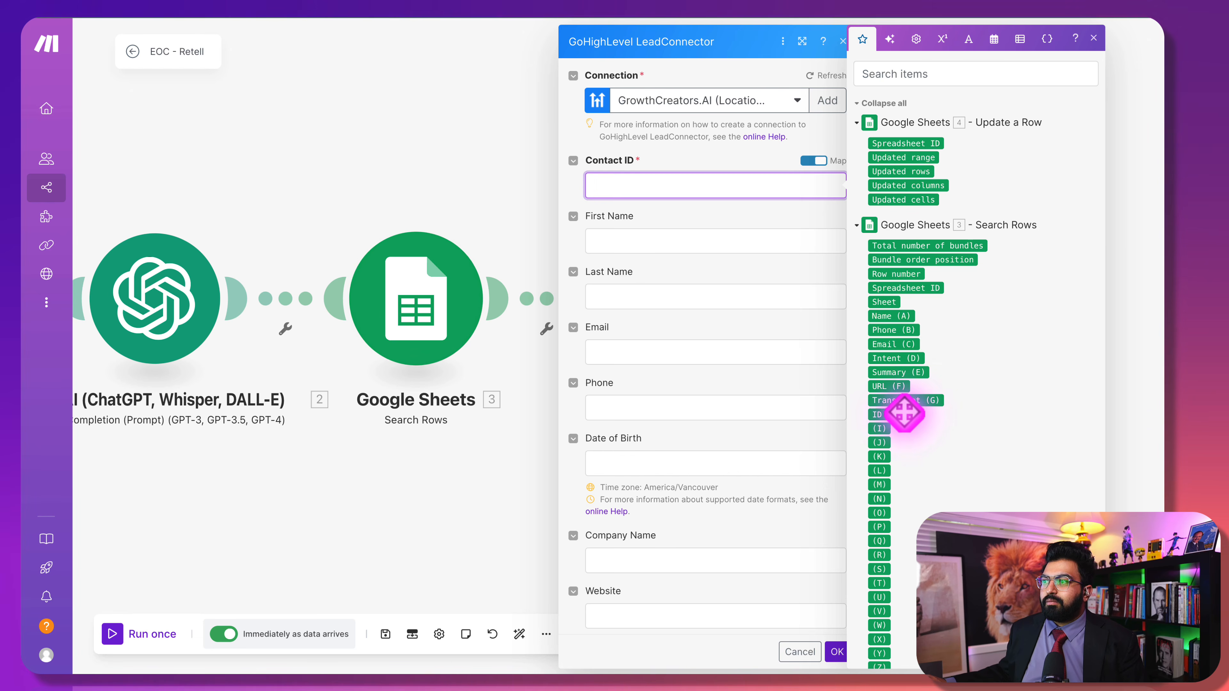
drag(905, 413, 562, 181)
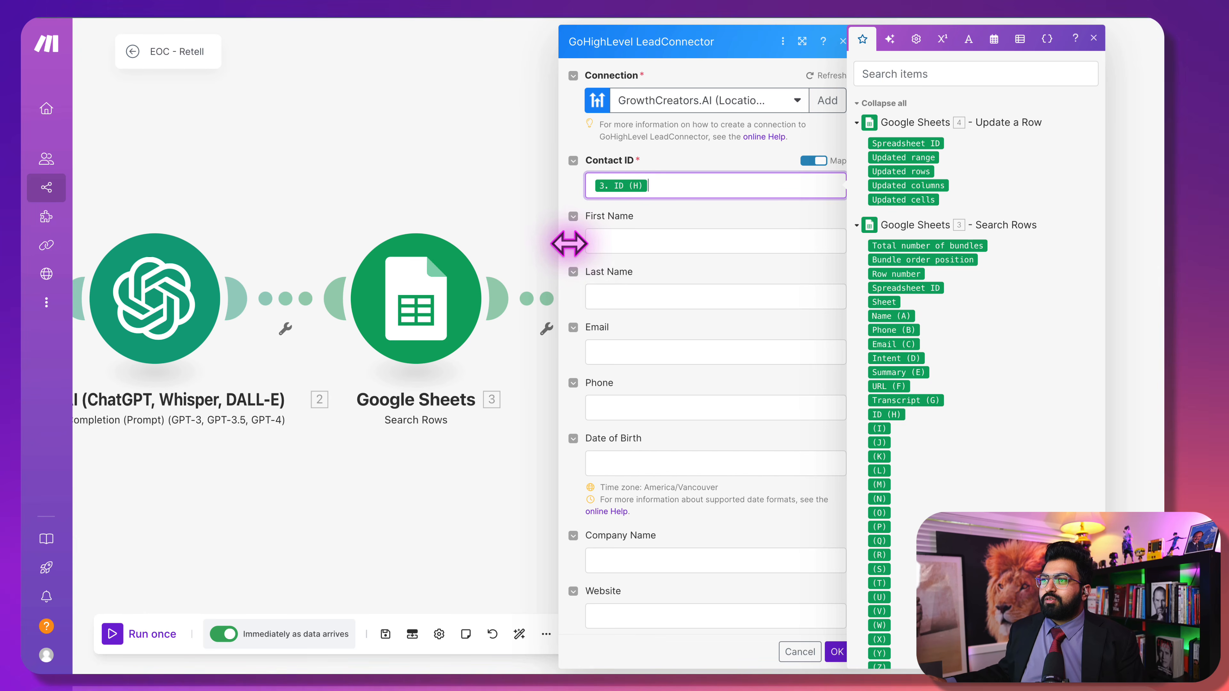
scroll(605, 397, down, 3)
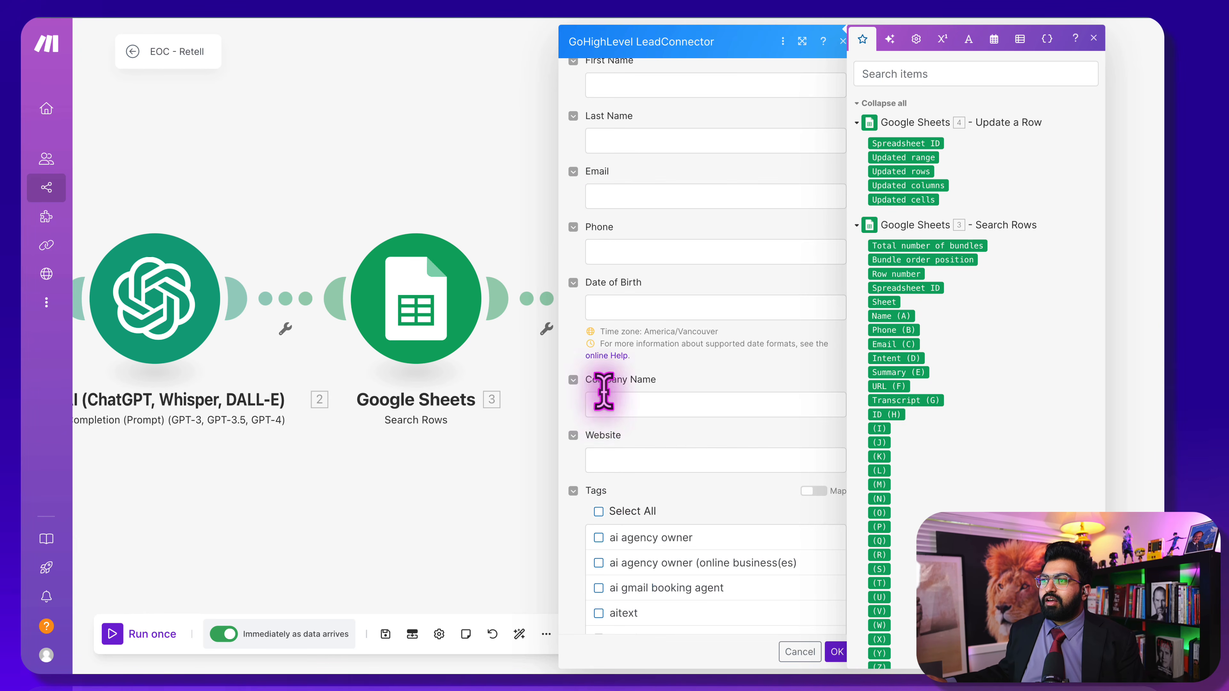
scroll(603, 402, down, 5)
scroll(598, 426, down, 3)
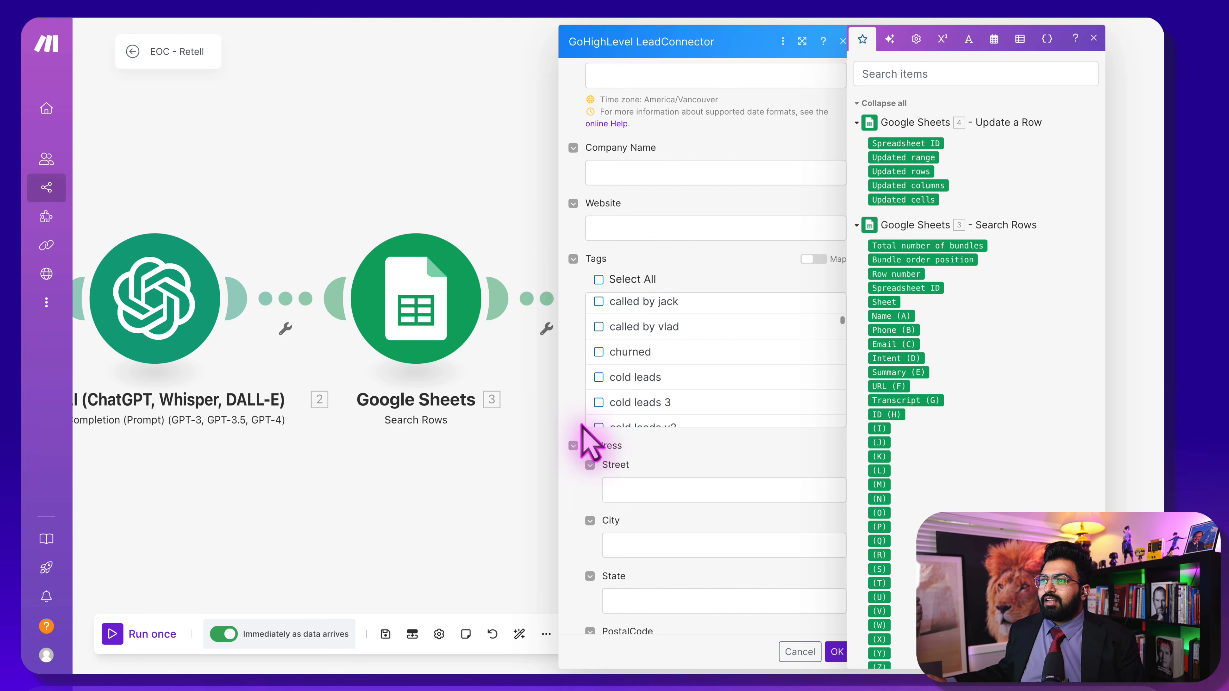
scroll(646, 392, up, 2)
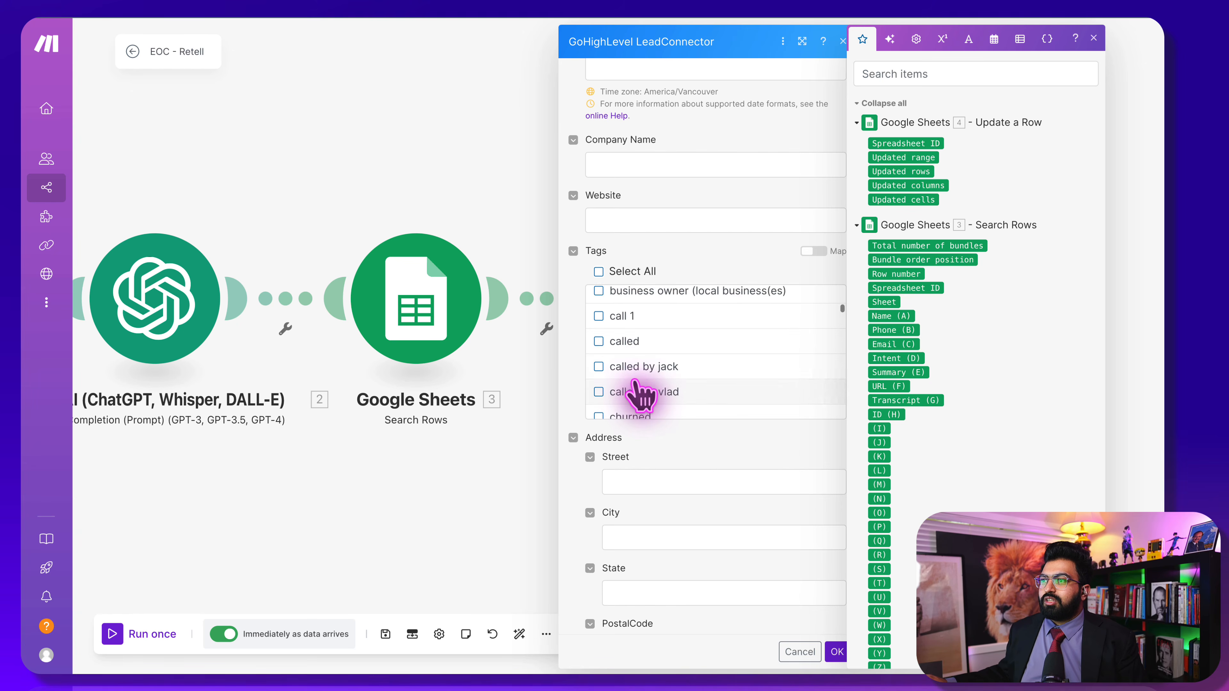
scroll(639, 390, down, 5)
scroll(641, 394, down, 10)
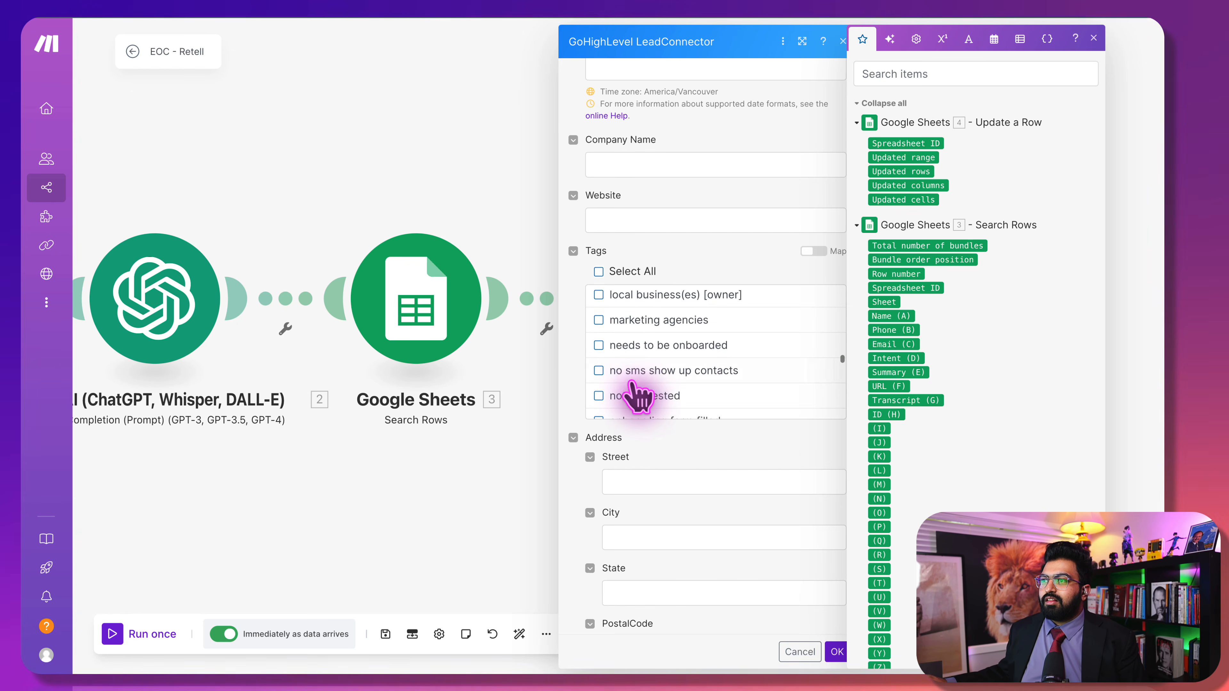
scroll(634, 394, down, 3)
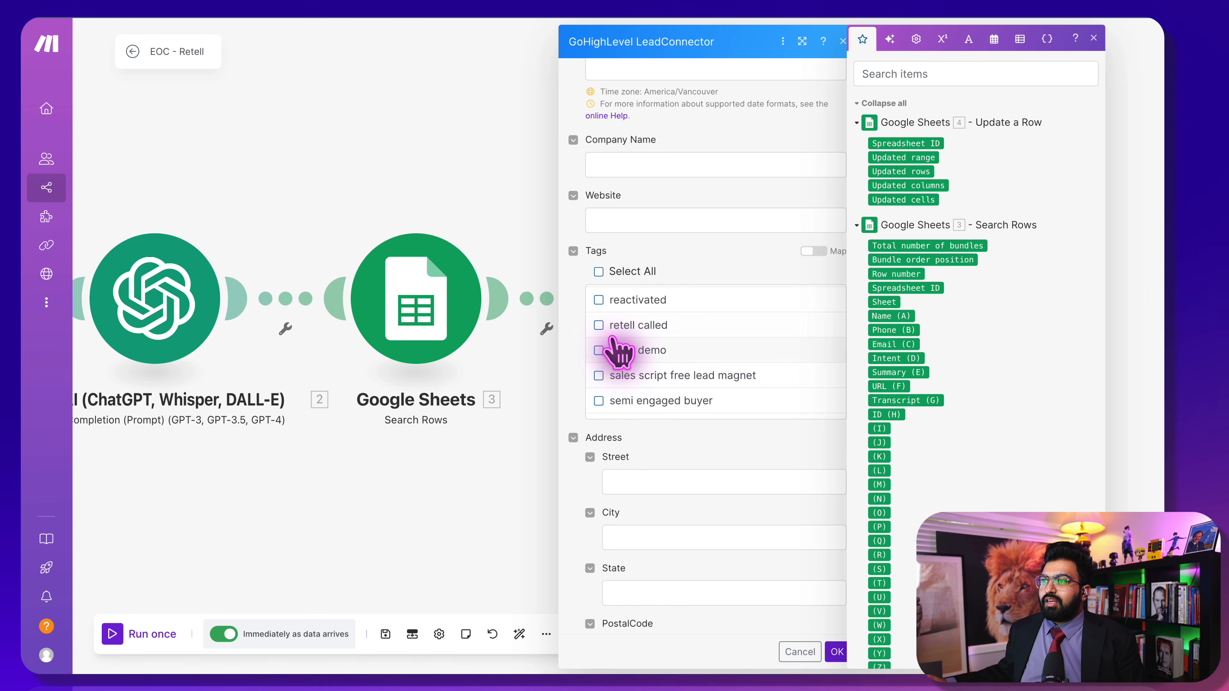
click(580, 429)
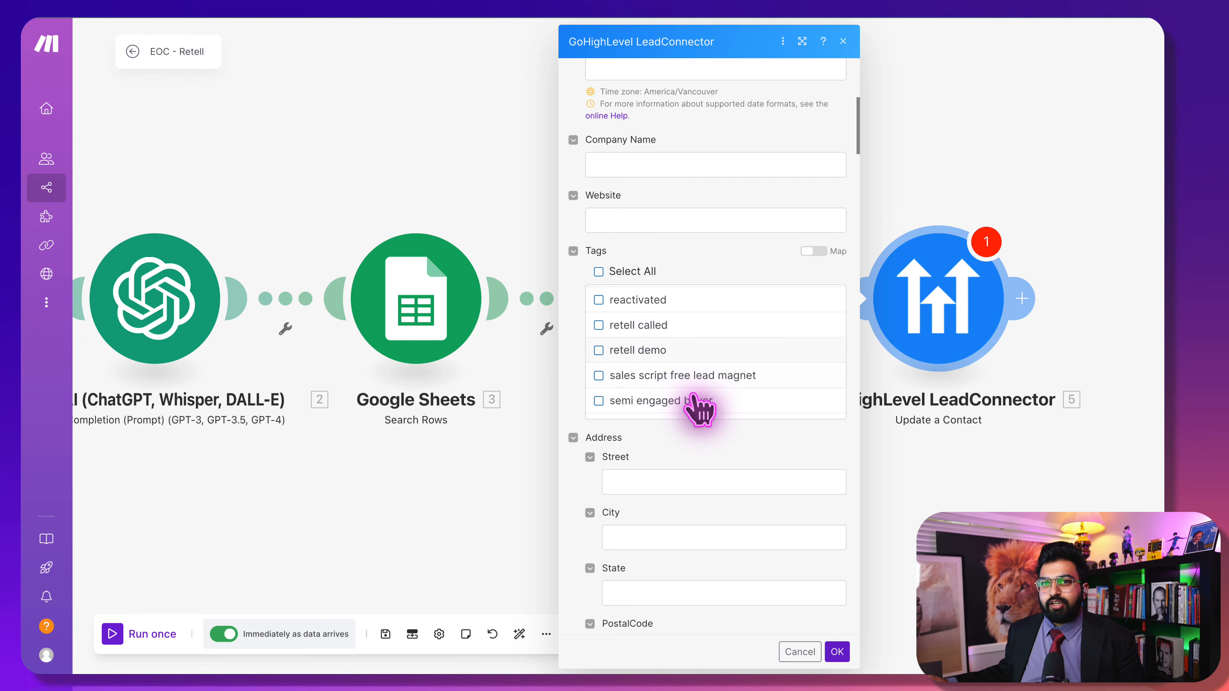
Set the AI Auto field to Yes and save the Update a Contact settings
scroll(696, 404, down, 3)
scroll(643, 450, down, 20)
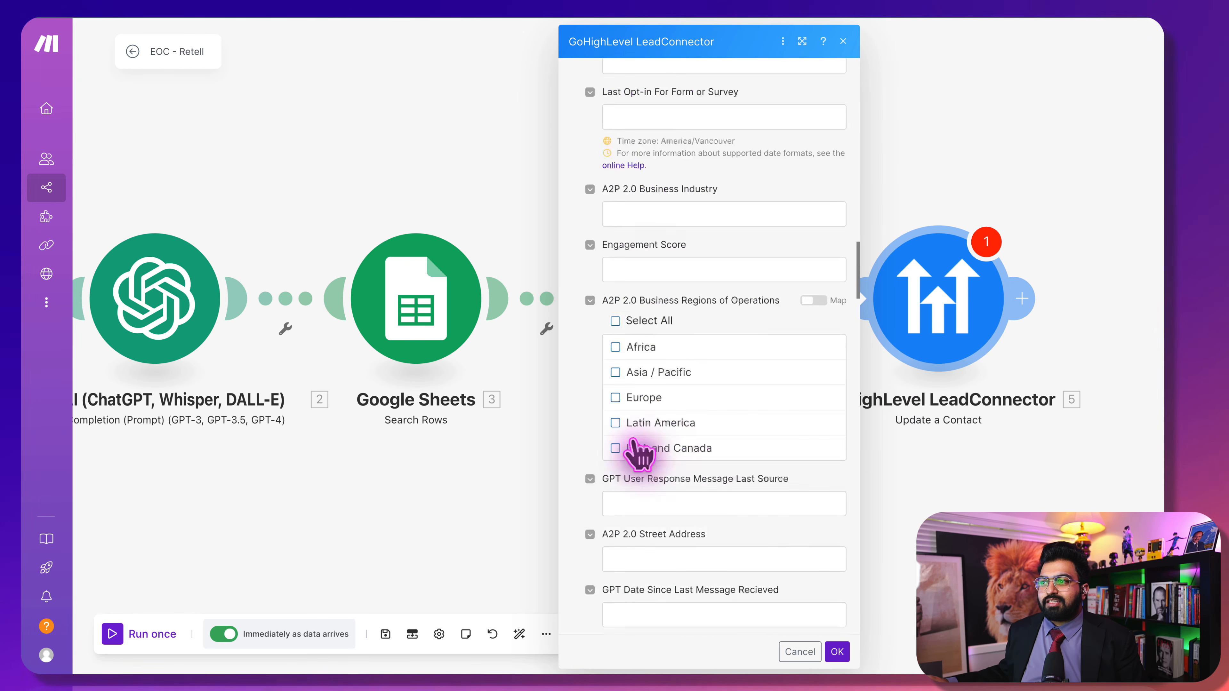
scroll(636, 349, down, 10)
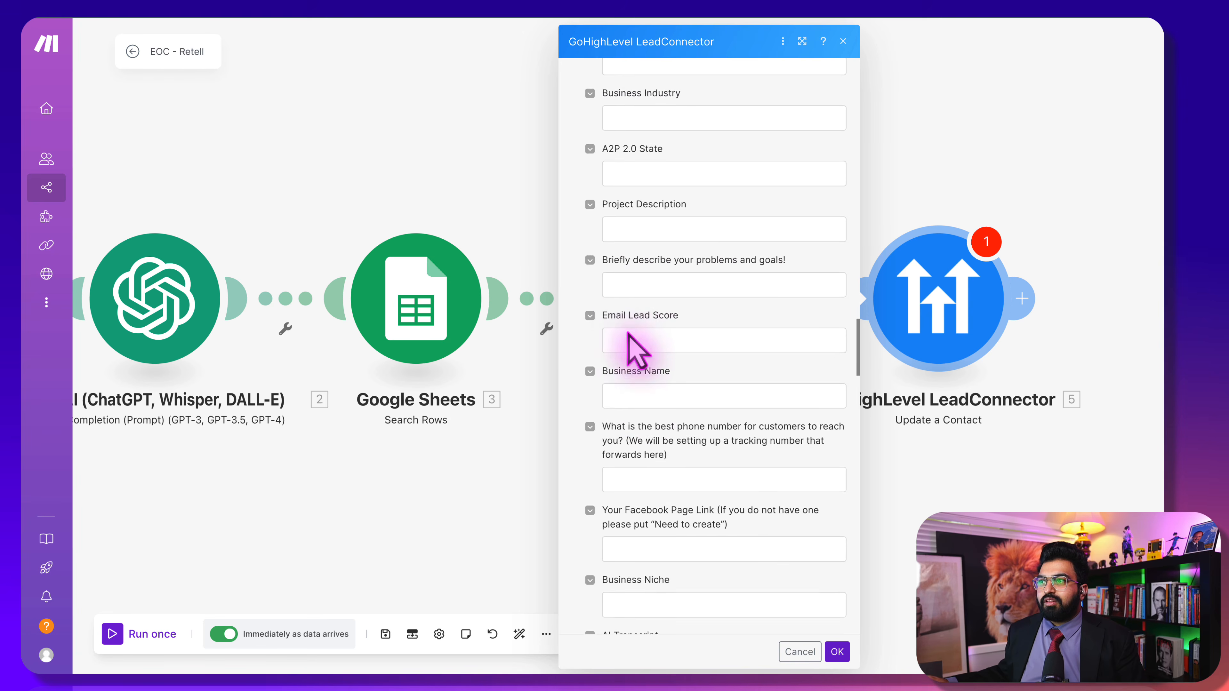
scroll(643, 392, down, 20)
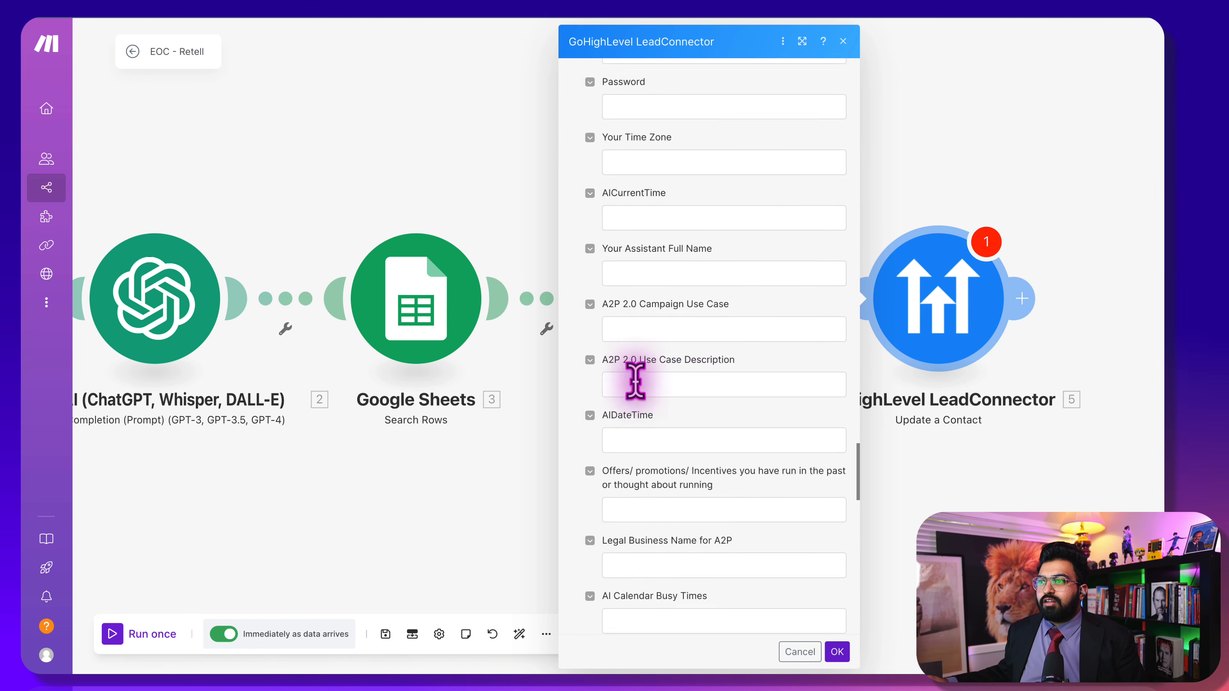
scroll(639, 395, down, 12)
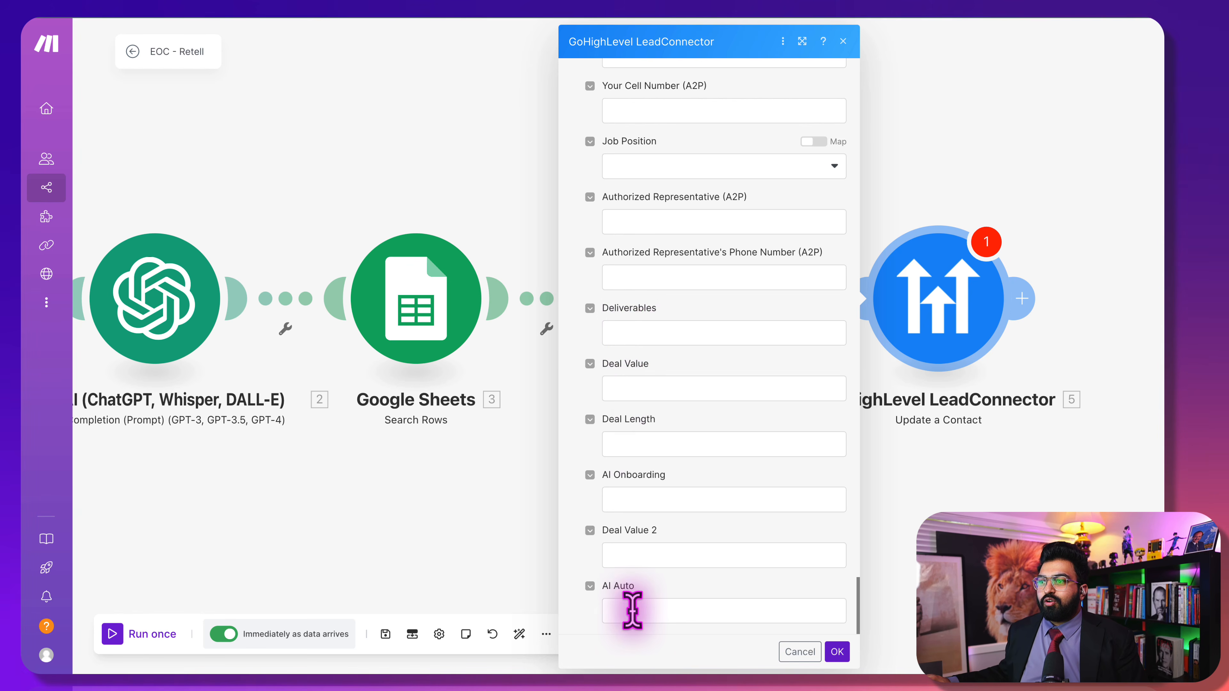
click(661, 605)
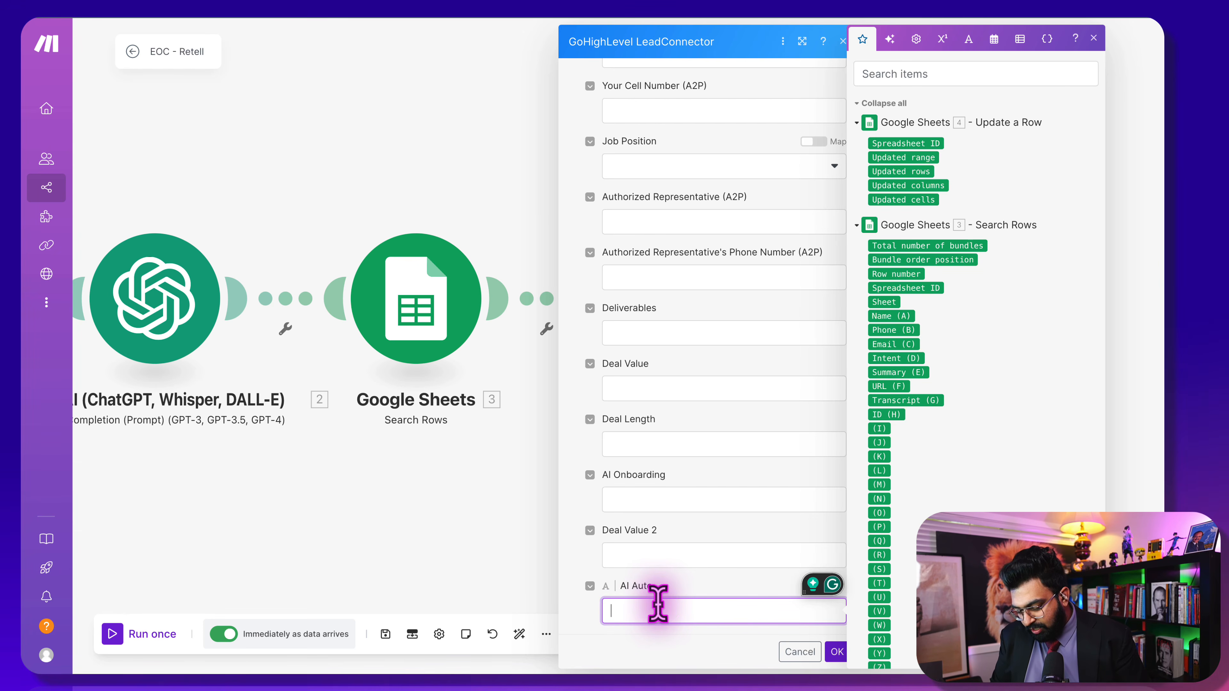
text(Yes)
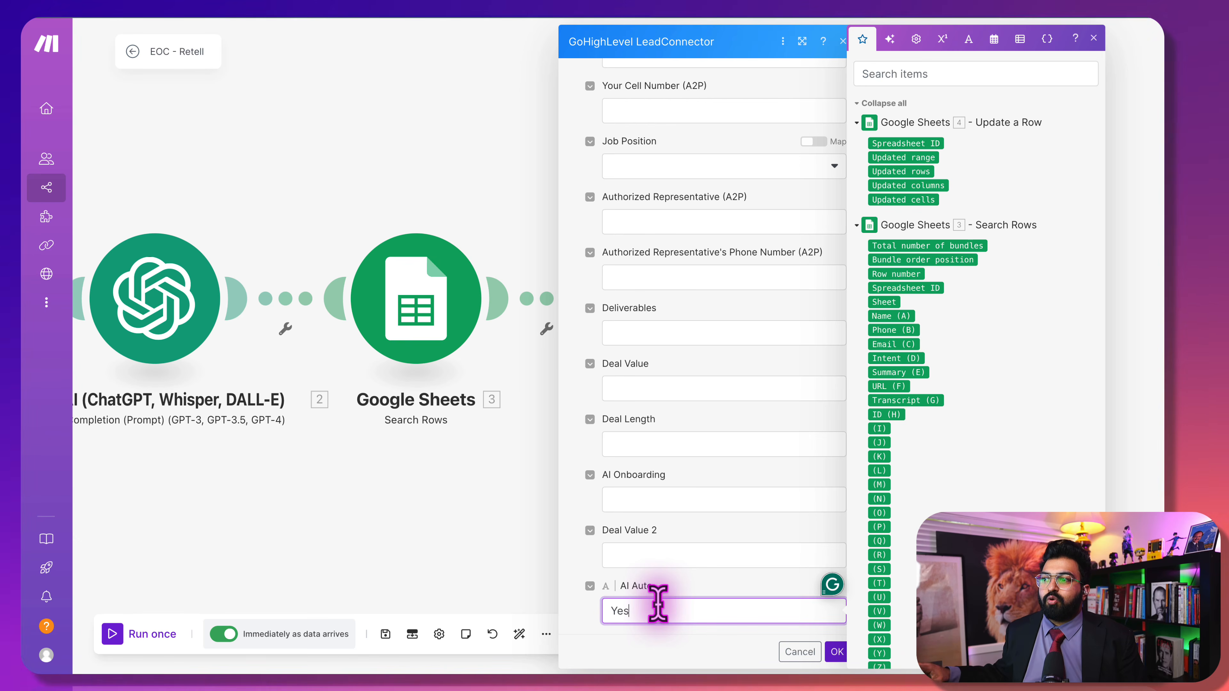
click(698, 649)
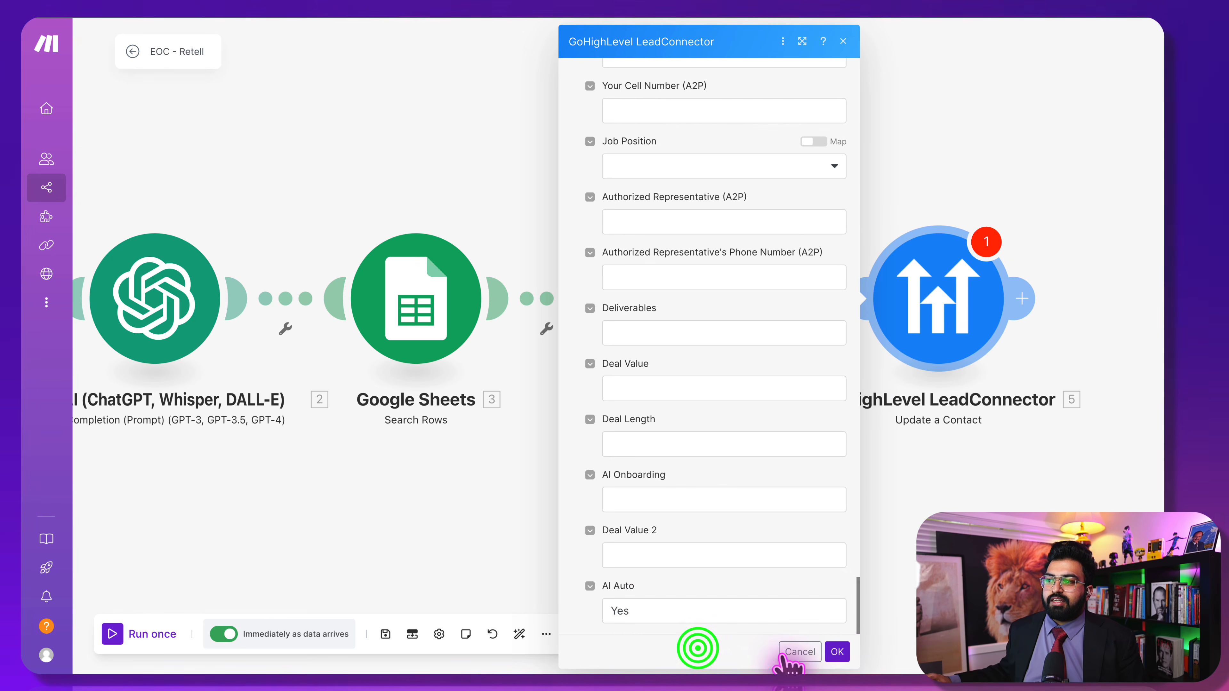
click(840, 653)
Add a GoHighLevel LeadConnector Add a Note to the Contact module
click(1023, 300)
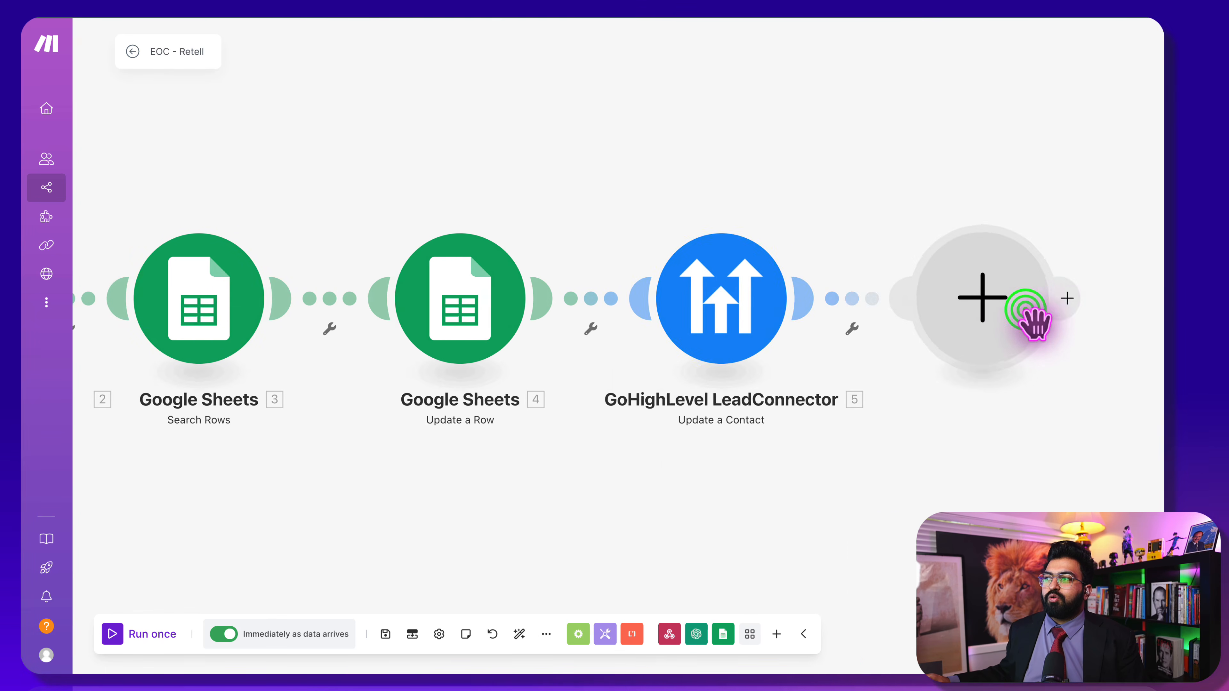
click(705, 292)
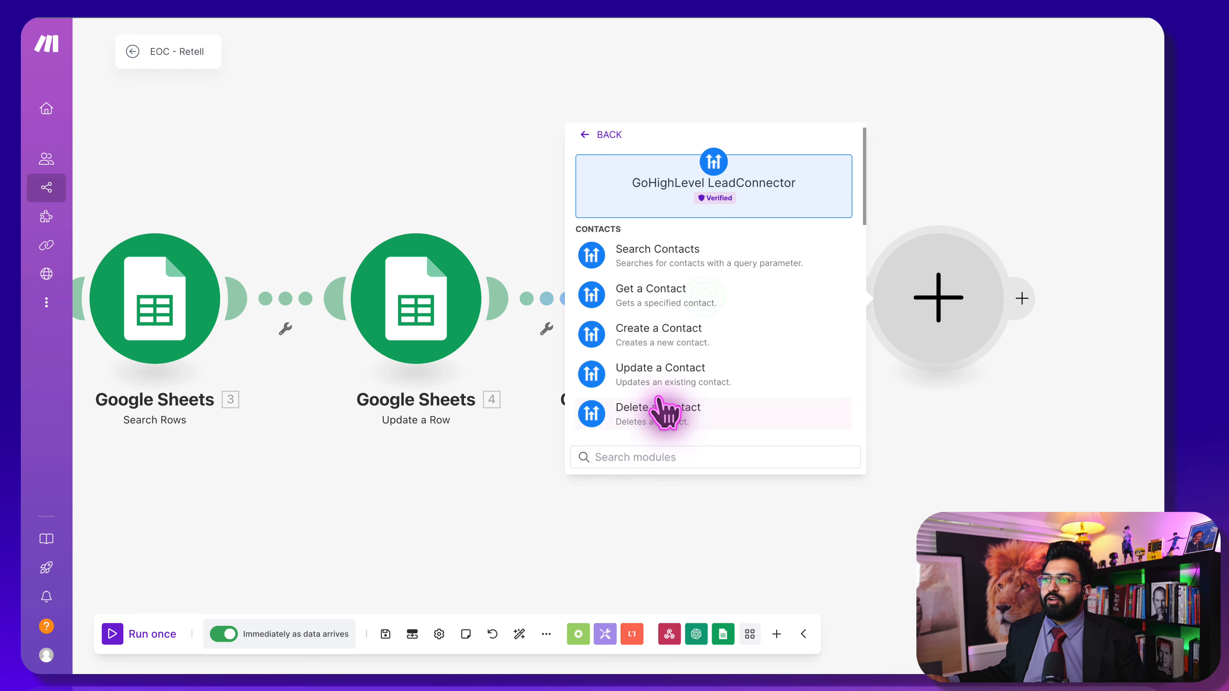
scroll(663, 412, down, 10)
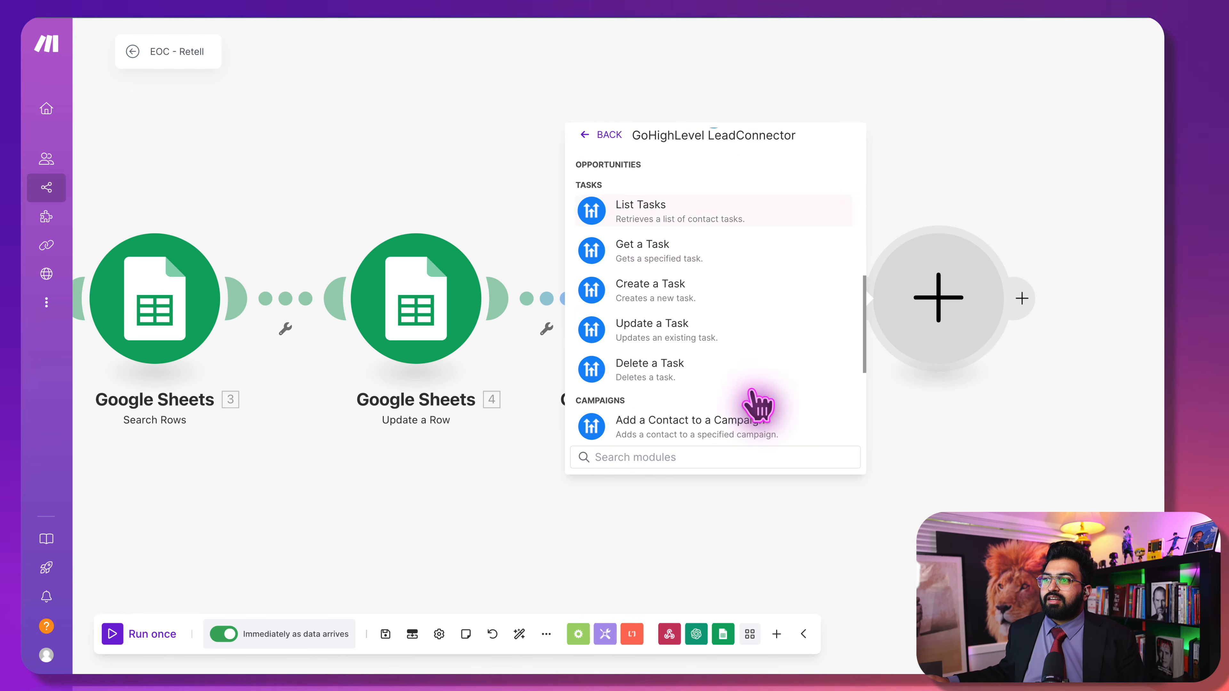
scroll(758, 405, down, 5)
click(739, 386)
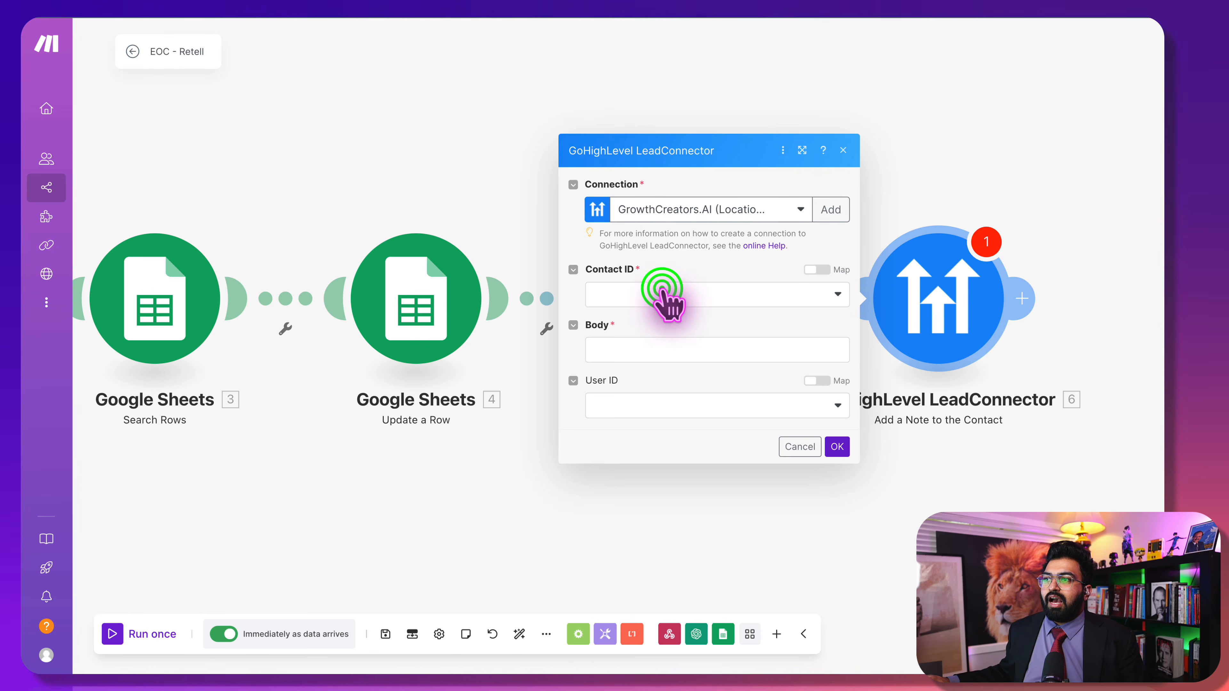
Map the note's Contact ID to 5. Contact ID from the contact update
click(670, 296)
click(663, 293)
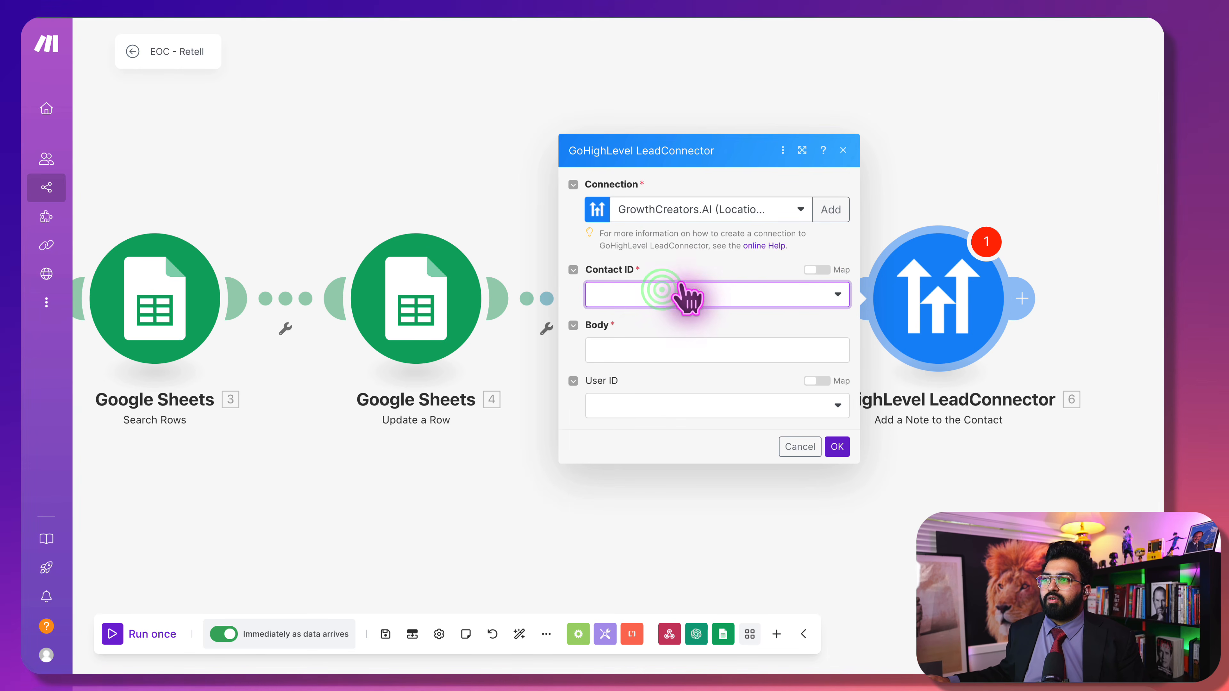
click(816, 270)
click(658, 295)
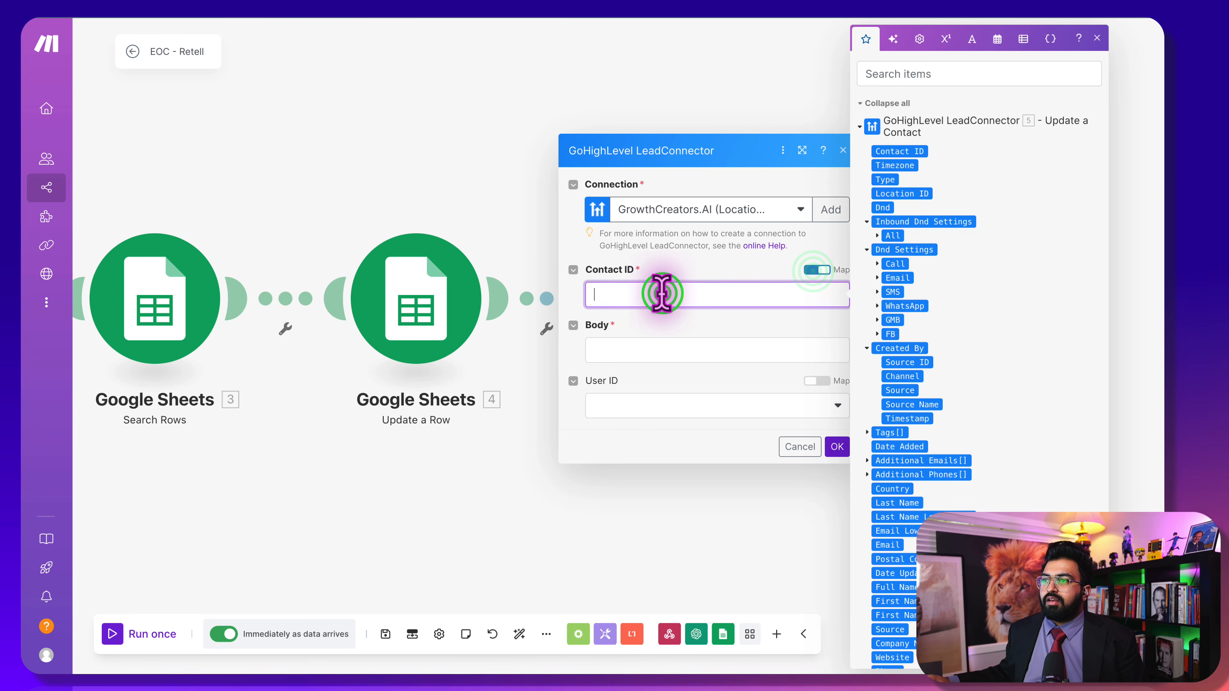
click(922, 151)
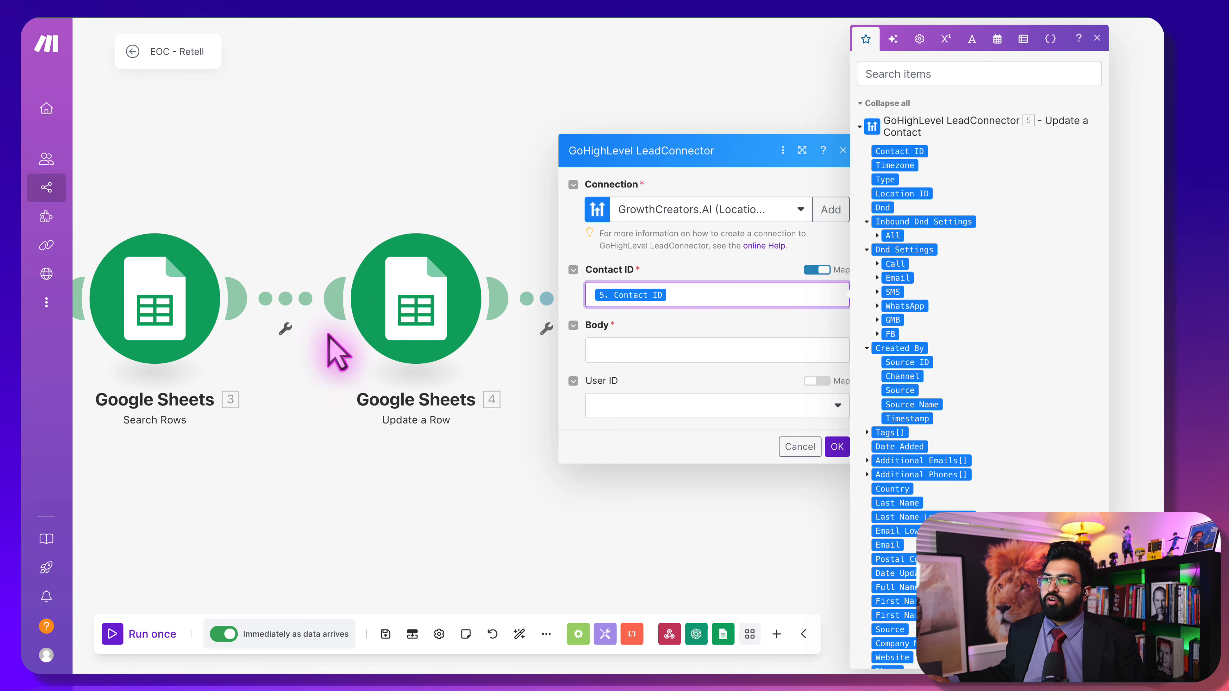
Map the note Body to 1. call: transcript and save the note step
click(639, 348)
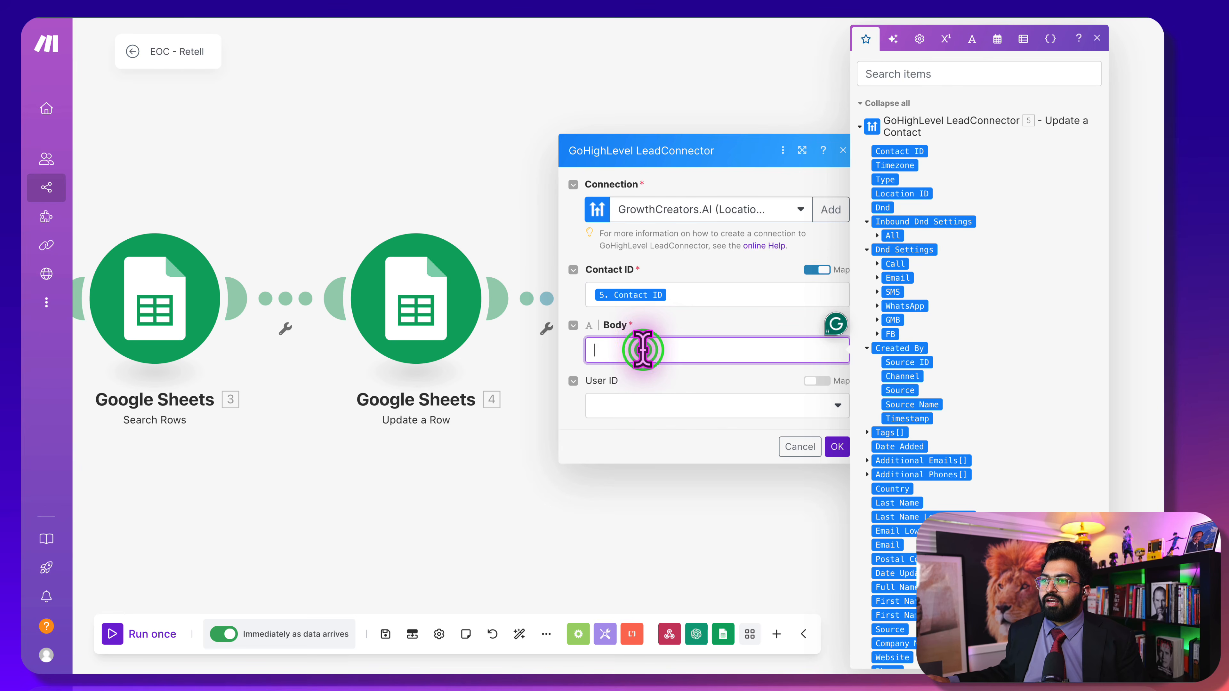
click(674, 314)
click(659, 346)
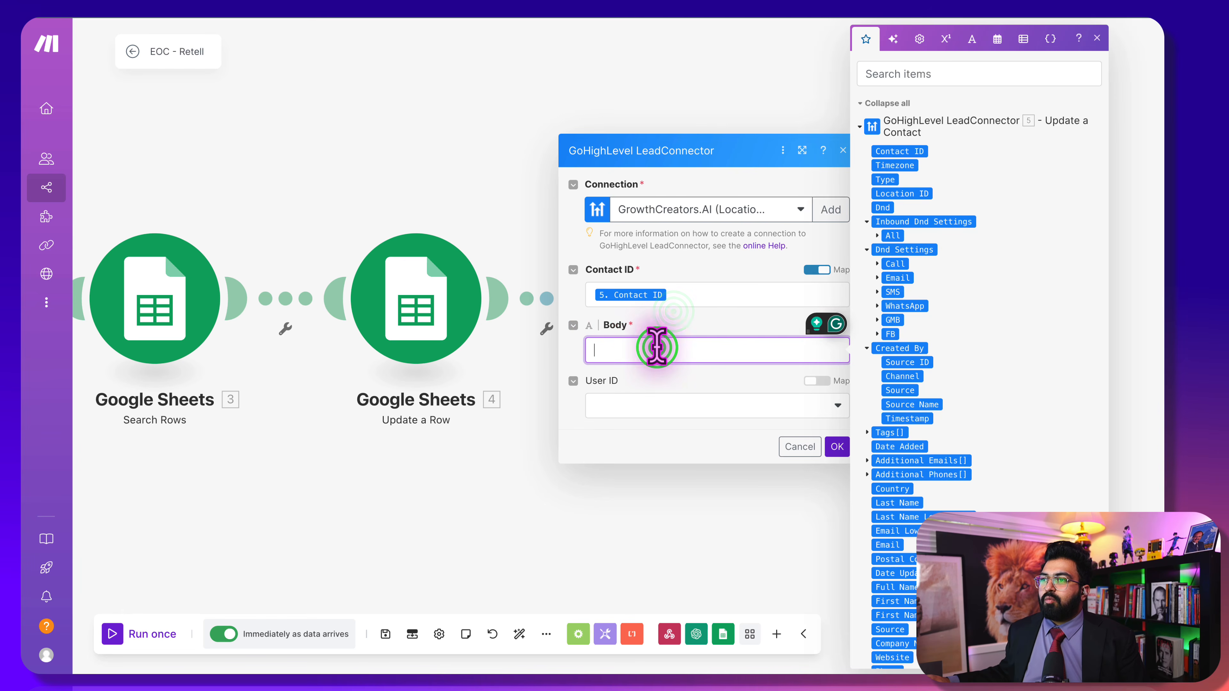
scroll(1012, 489, down, 3)
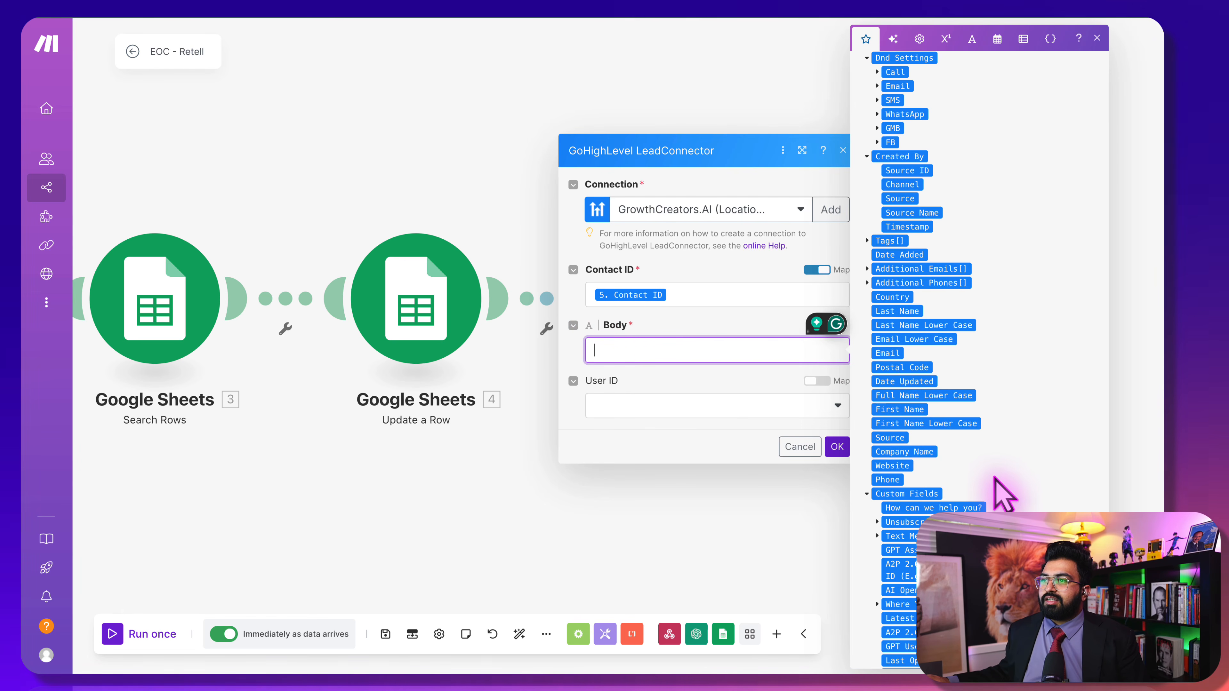
scroll(1001, 495, down, 15)
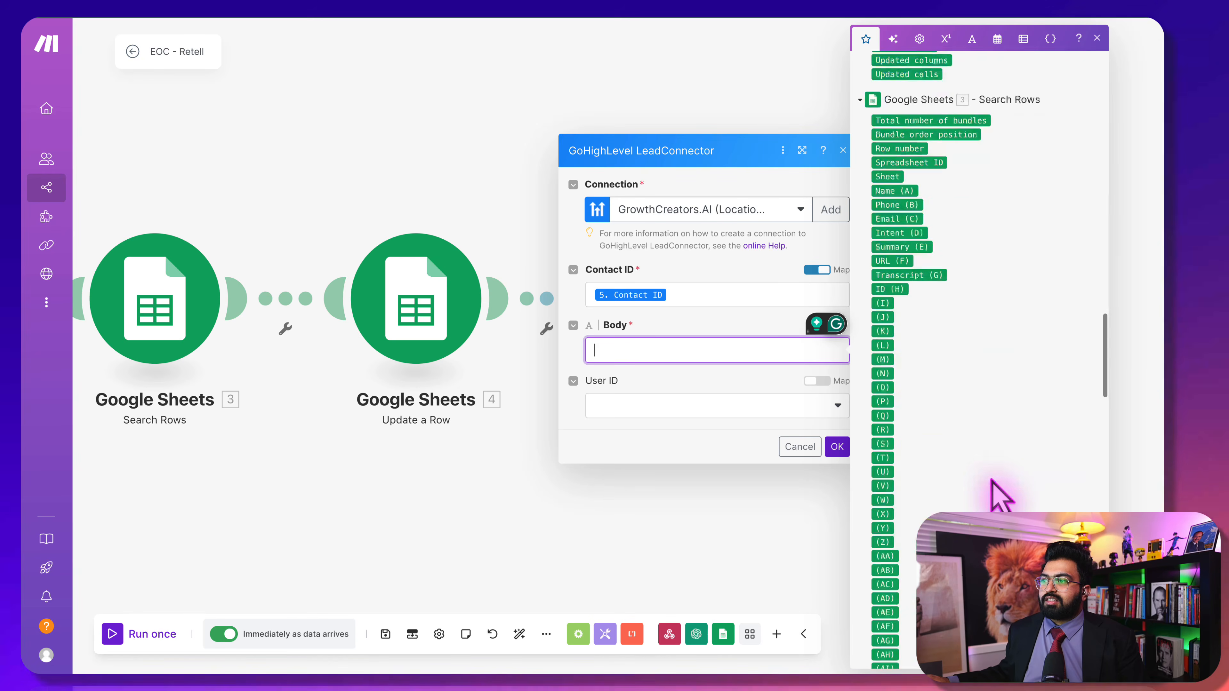
scroll(992, 487, down, 15)
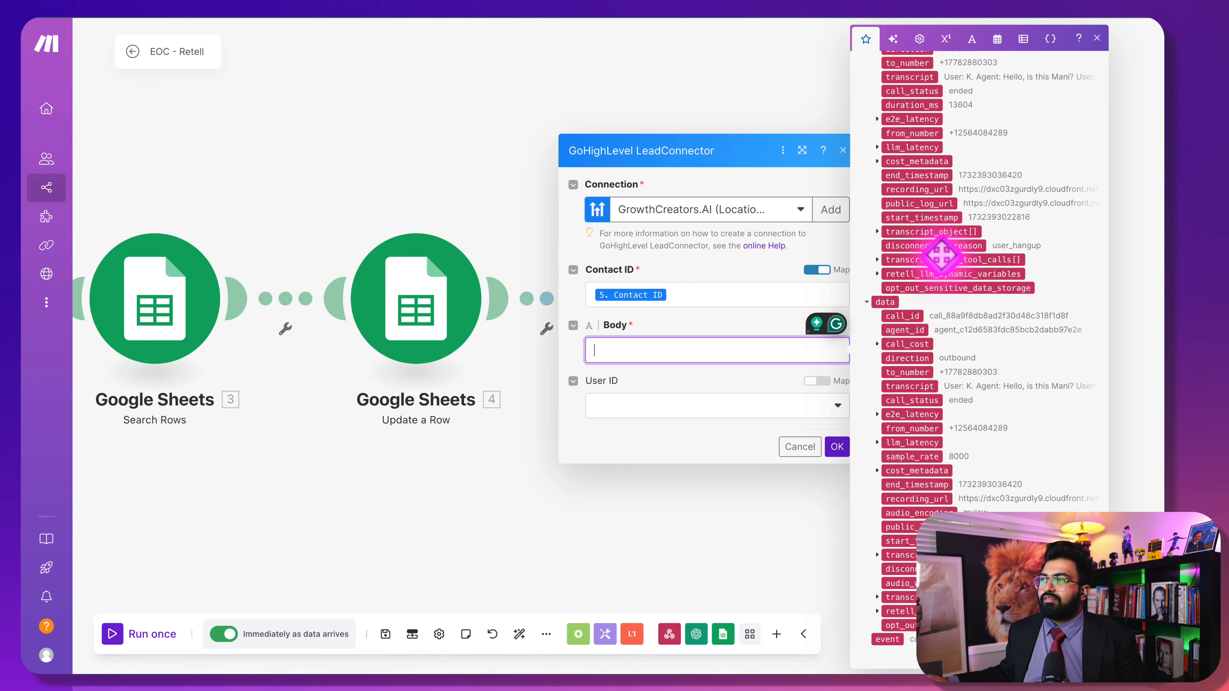
scroll(899, 154, up, 3)
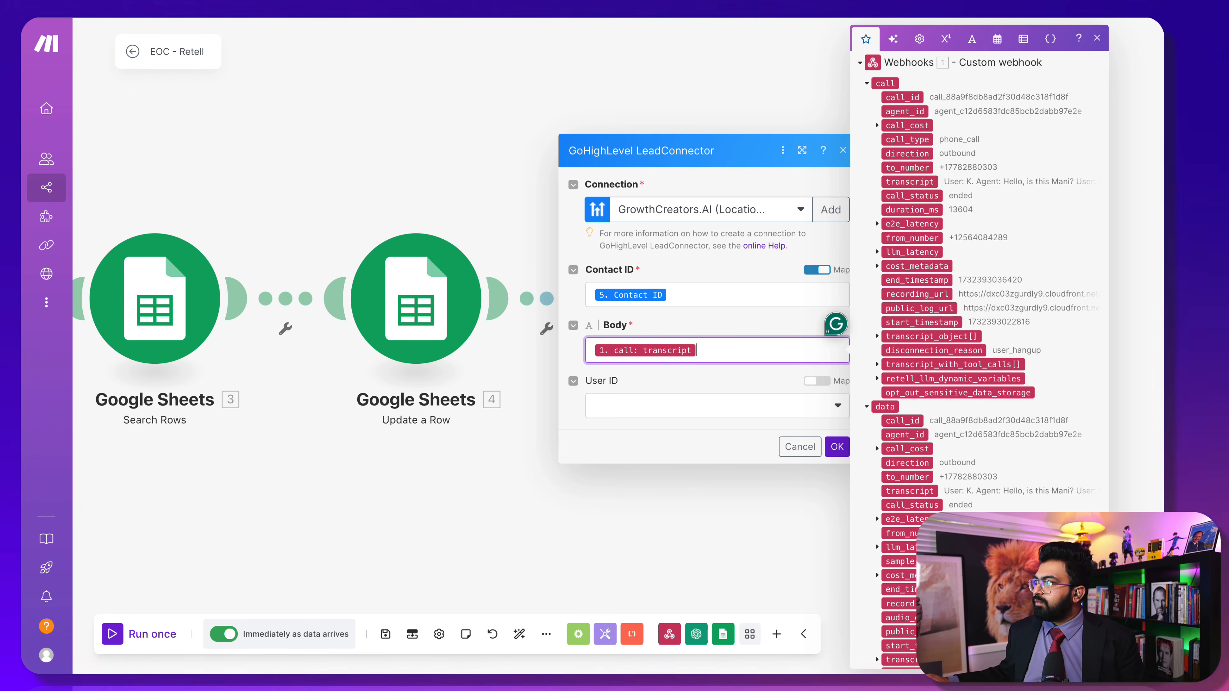
click(793, 187)
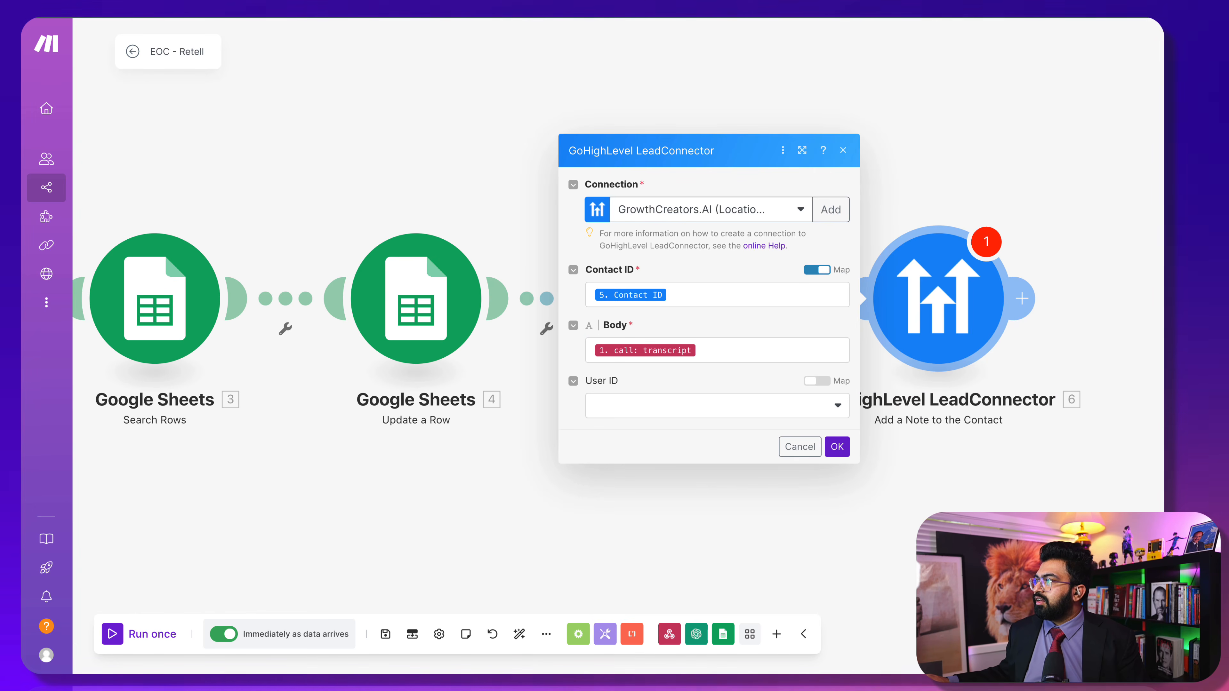
click(841, 446)
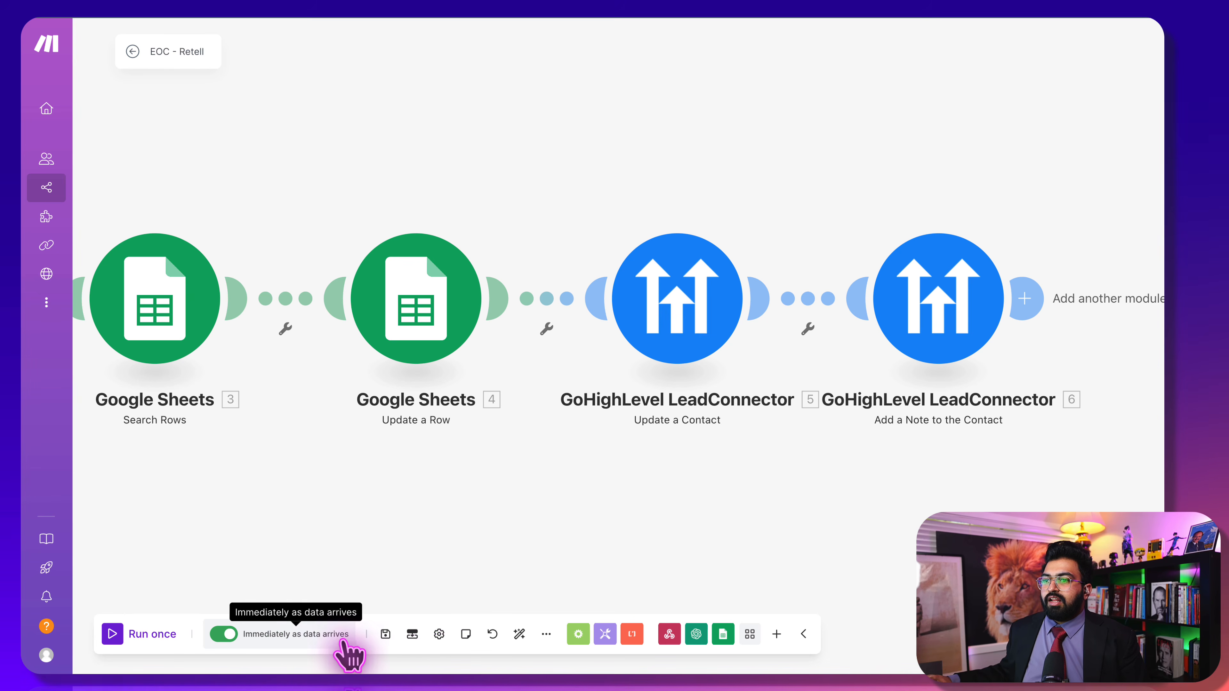
Run the scenario once as a test, then stop the waiting run
click(113, 635)
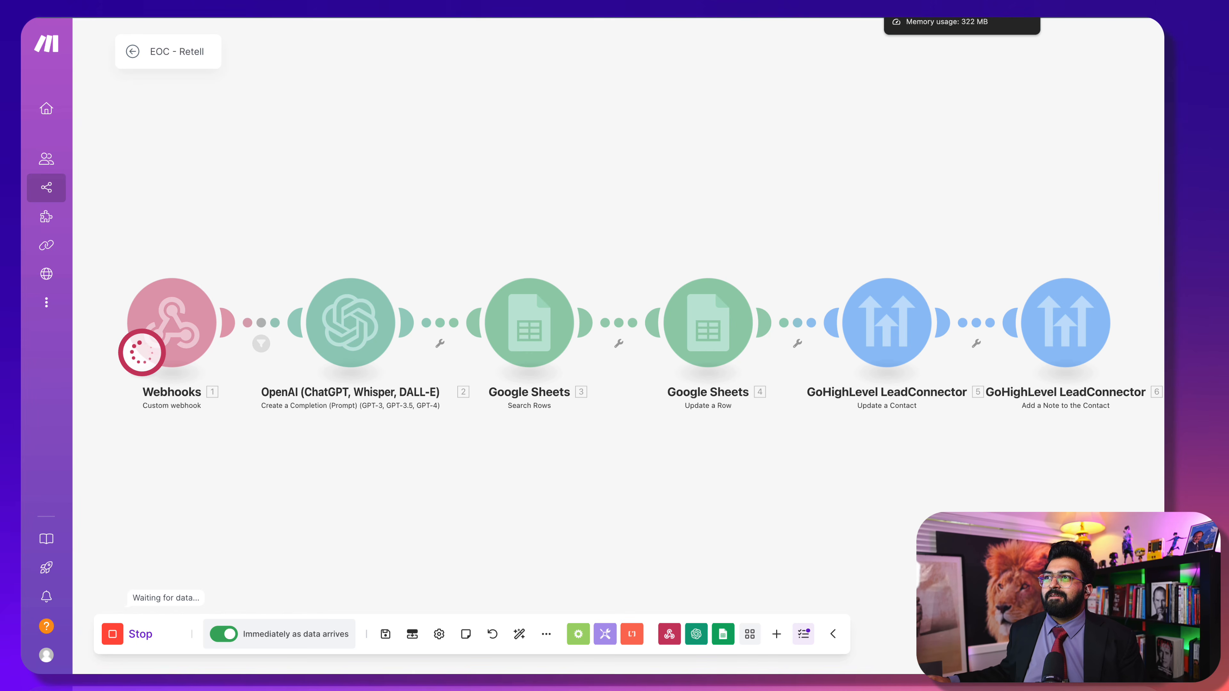
click(117, 640)
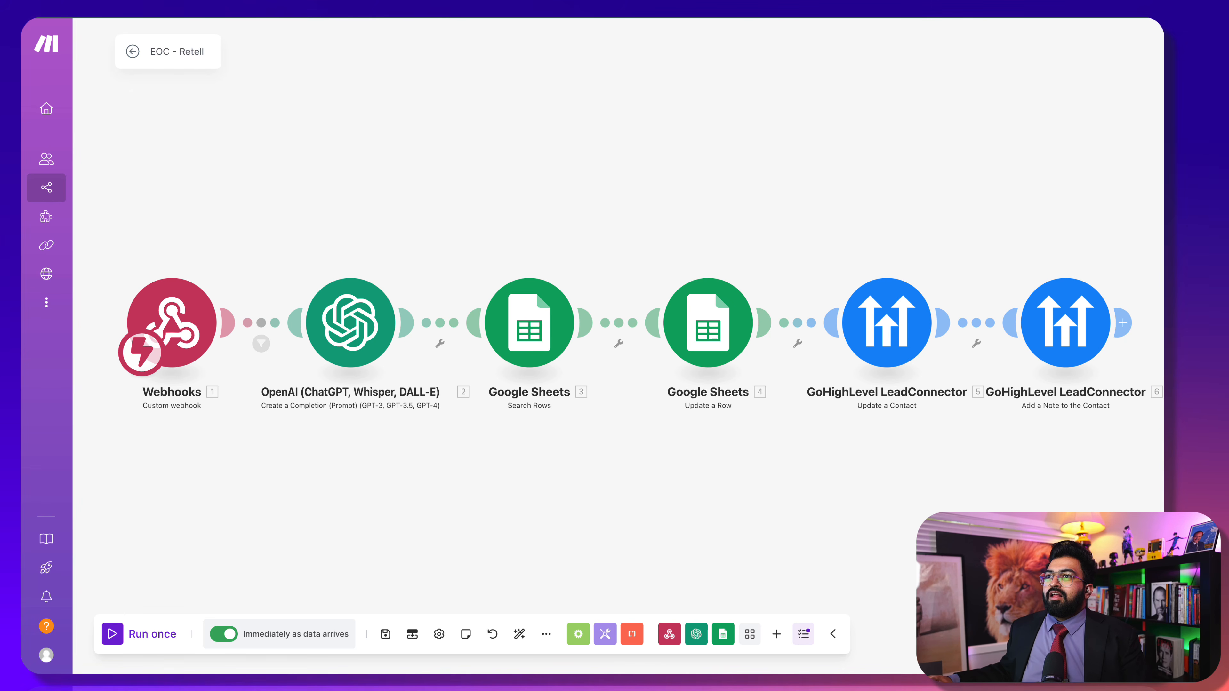
Fill the free assessment form with saved name, e-mail and phone, tick consent, and submit
key(ctrl+Tab)
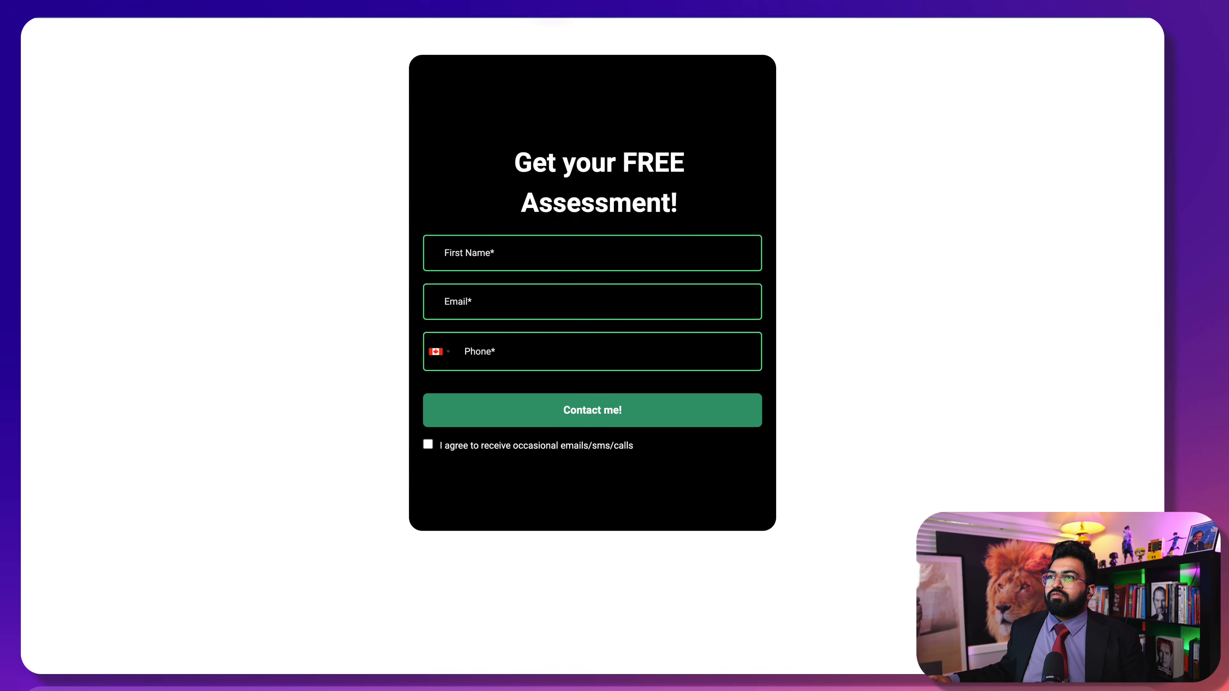
click(546, 252)
click(541, 296)
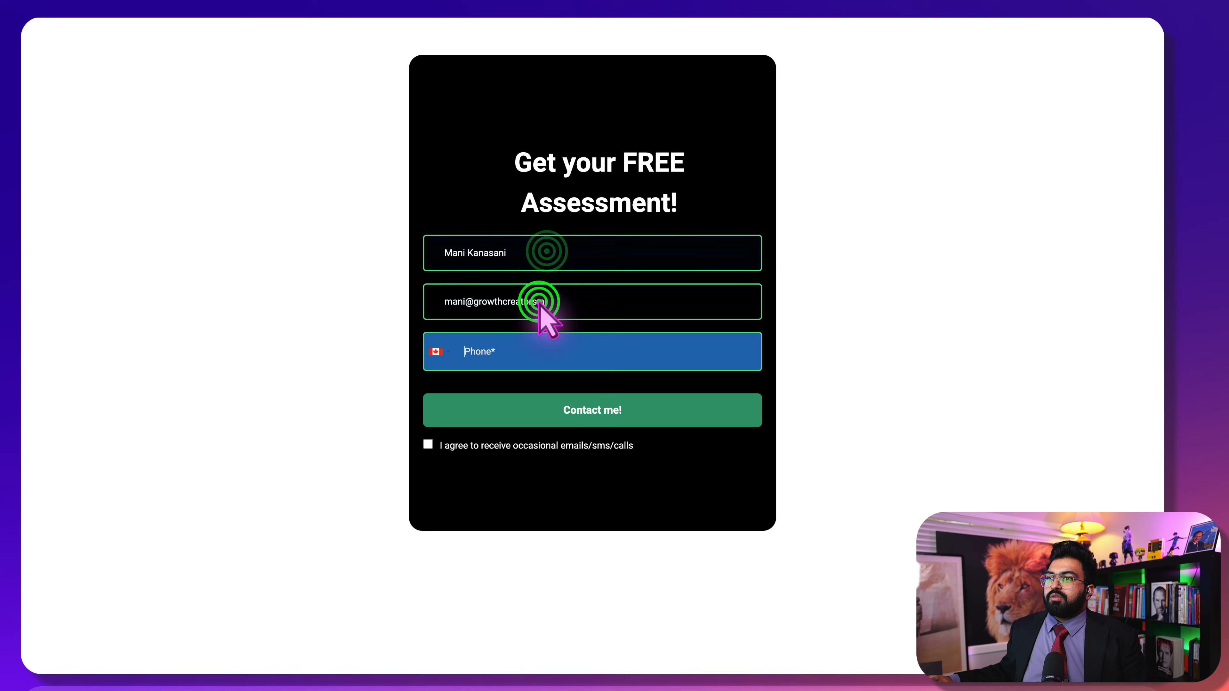
click(546, 409)
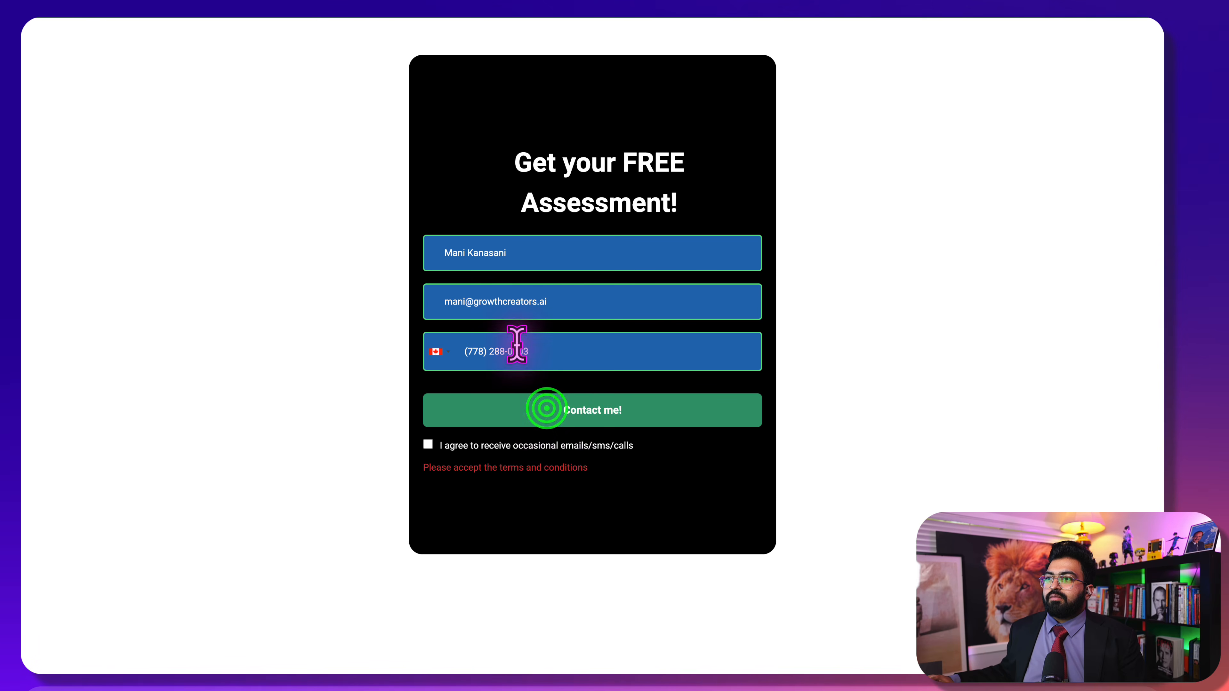
click(427, 444)
click(482, 417)
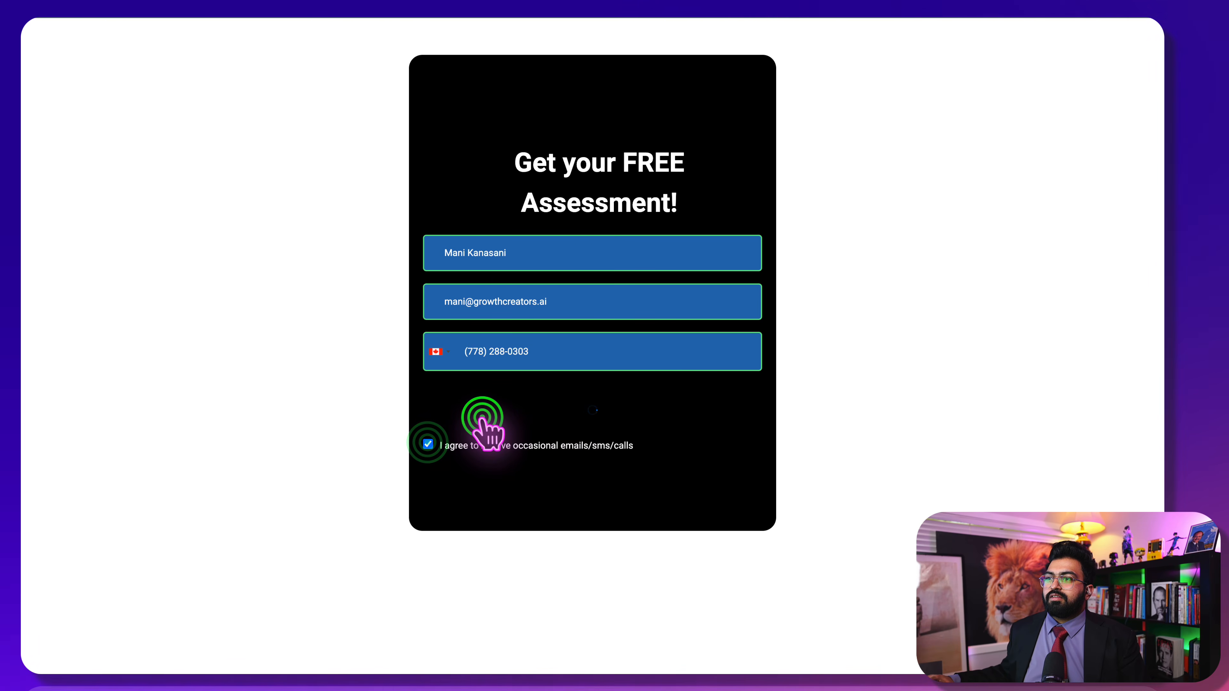
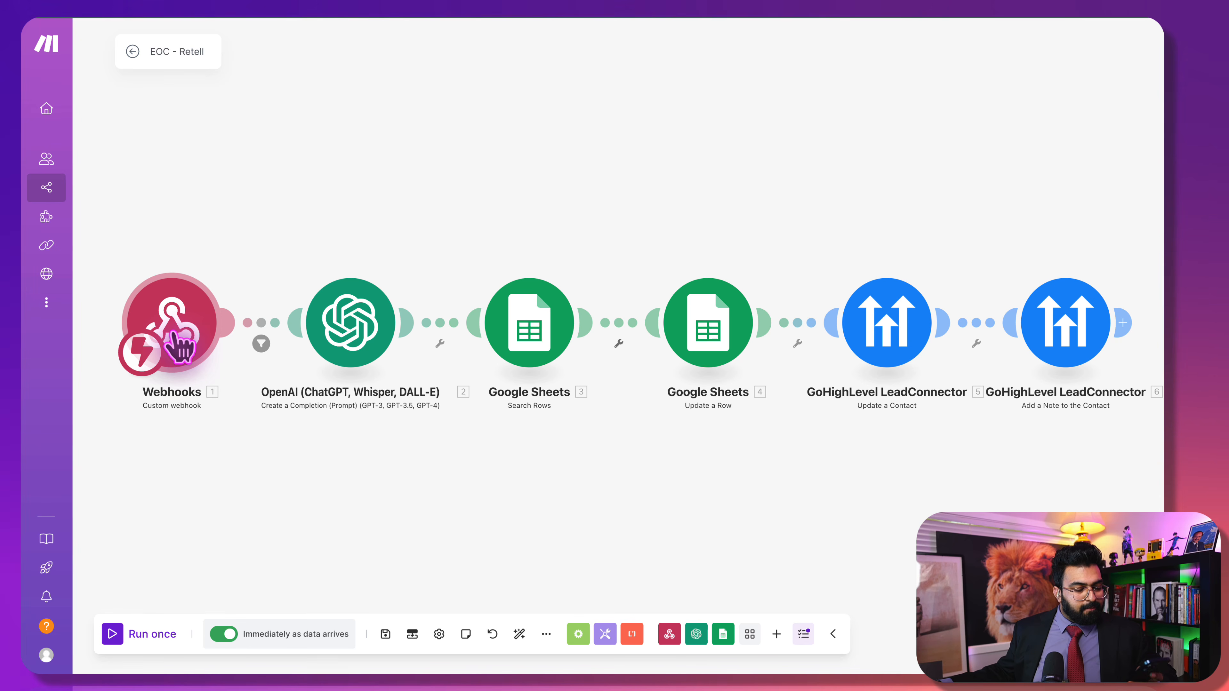
Start a scenario run waiting for incoming data, then stop it
click(112, 634)
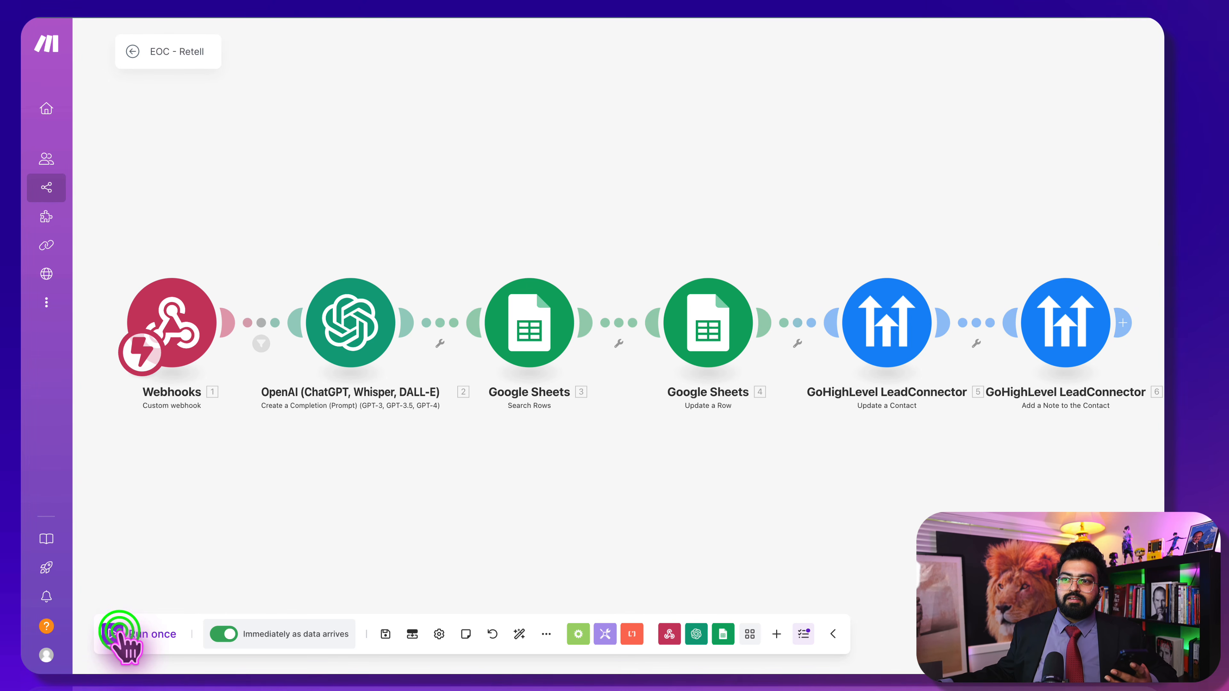
click(119, 632)
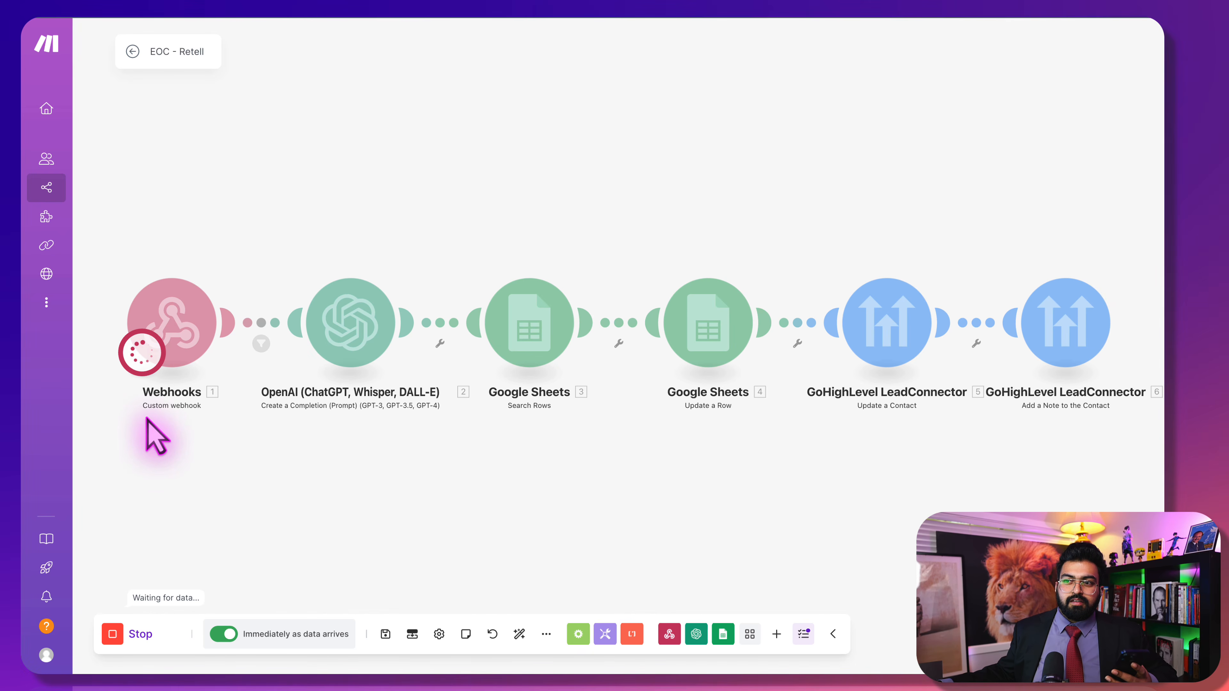
click(121, 630)
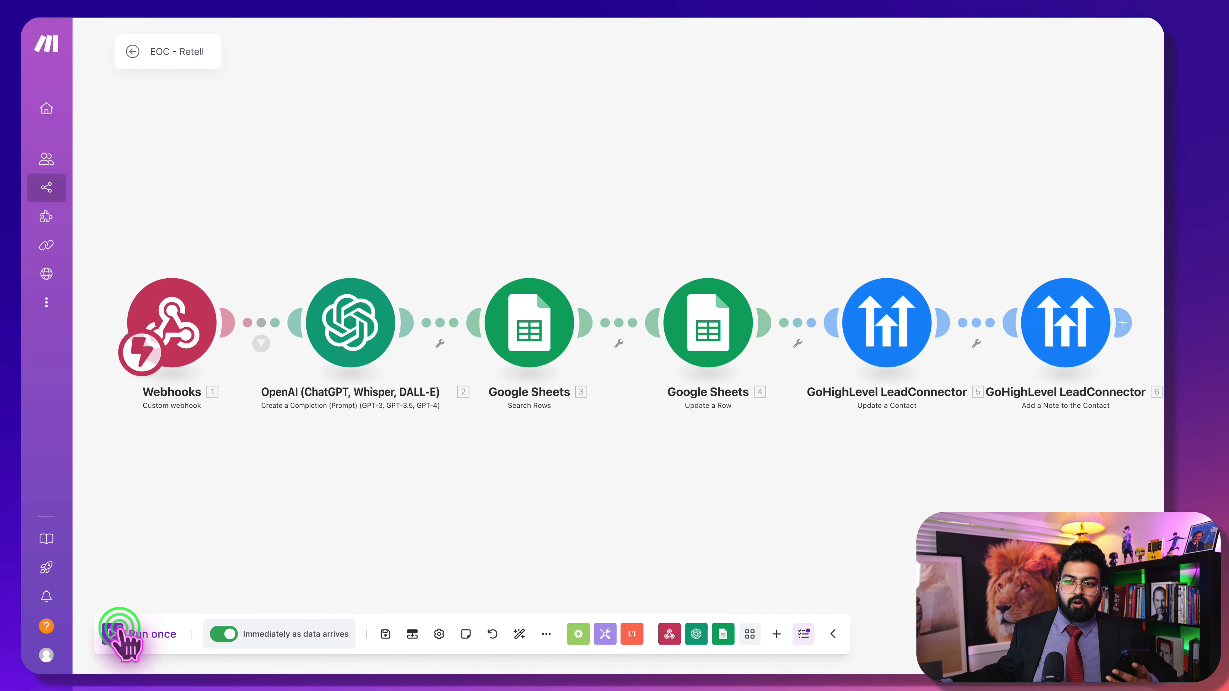
Run only the webhook module with Wait for new data to capture the call_analyzed bundle
right_click(189, 286)
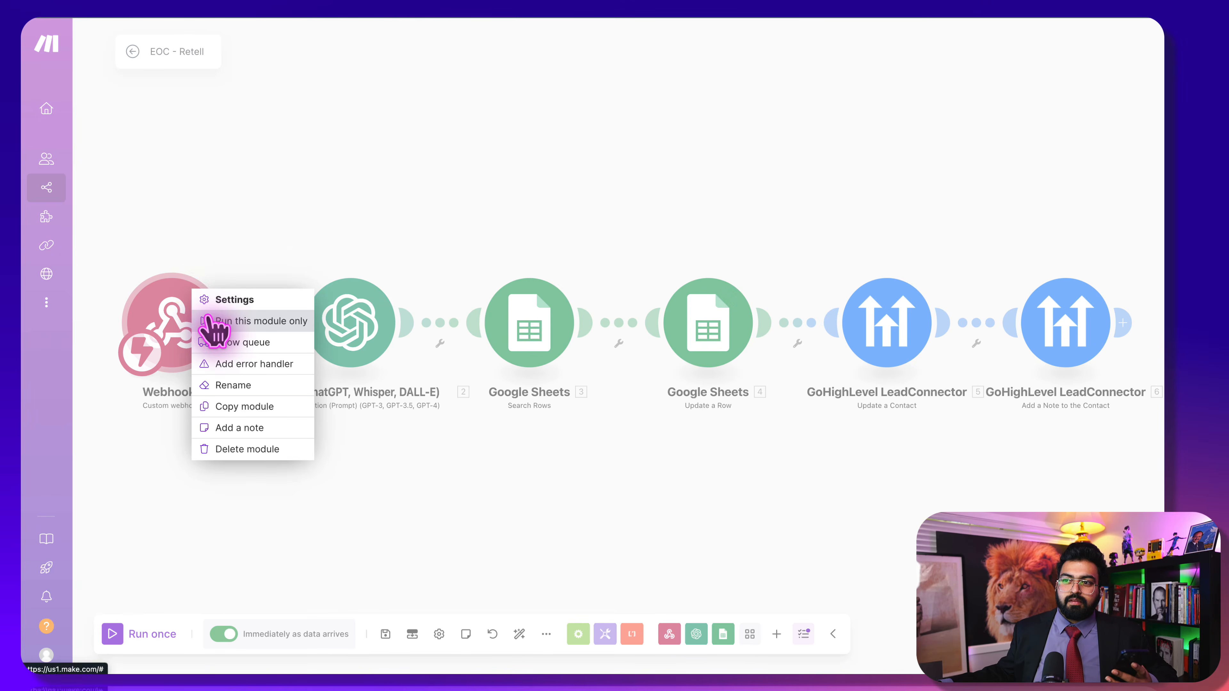
click(208, 320)
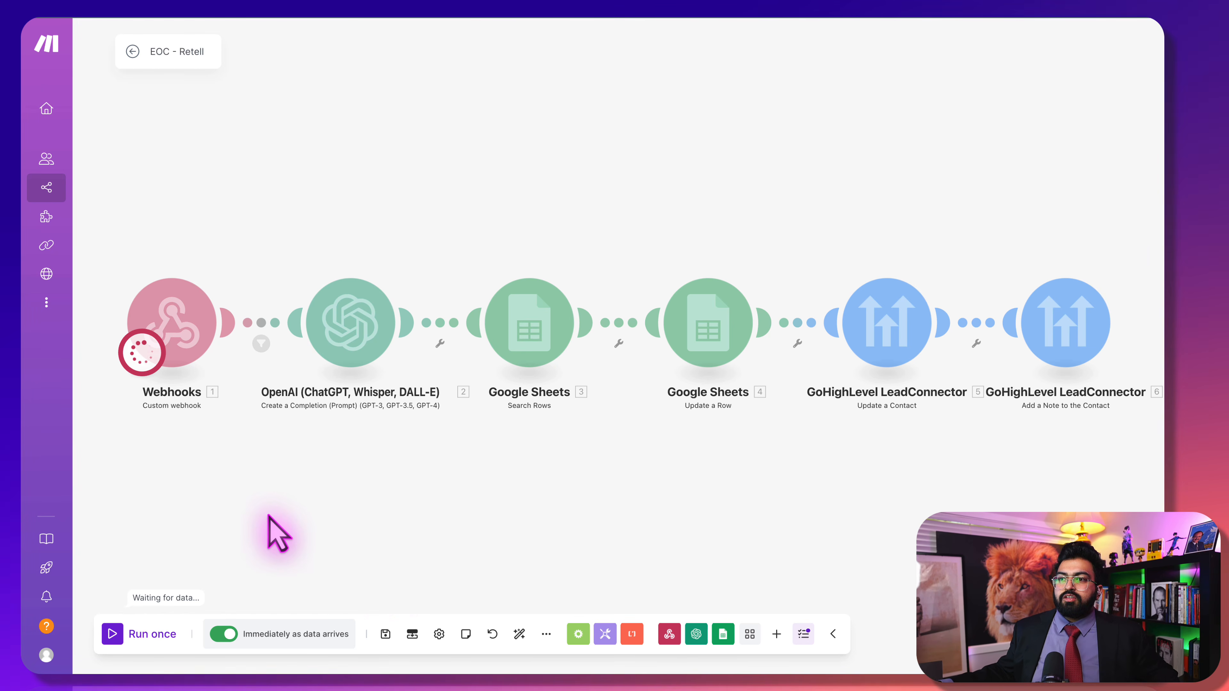
click(223, 468)
right_click(177, 332)
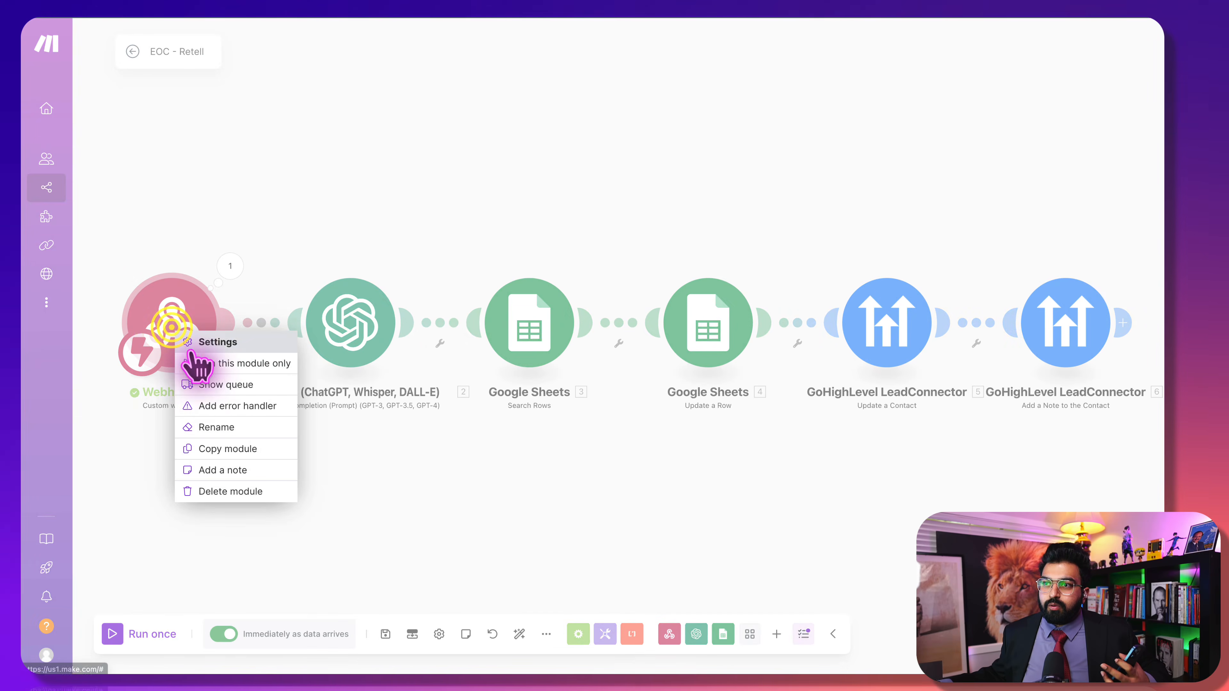
click(193, 362)
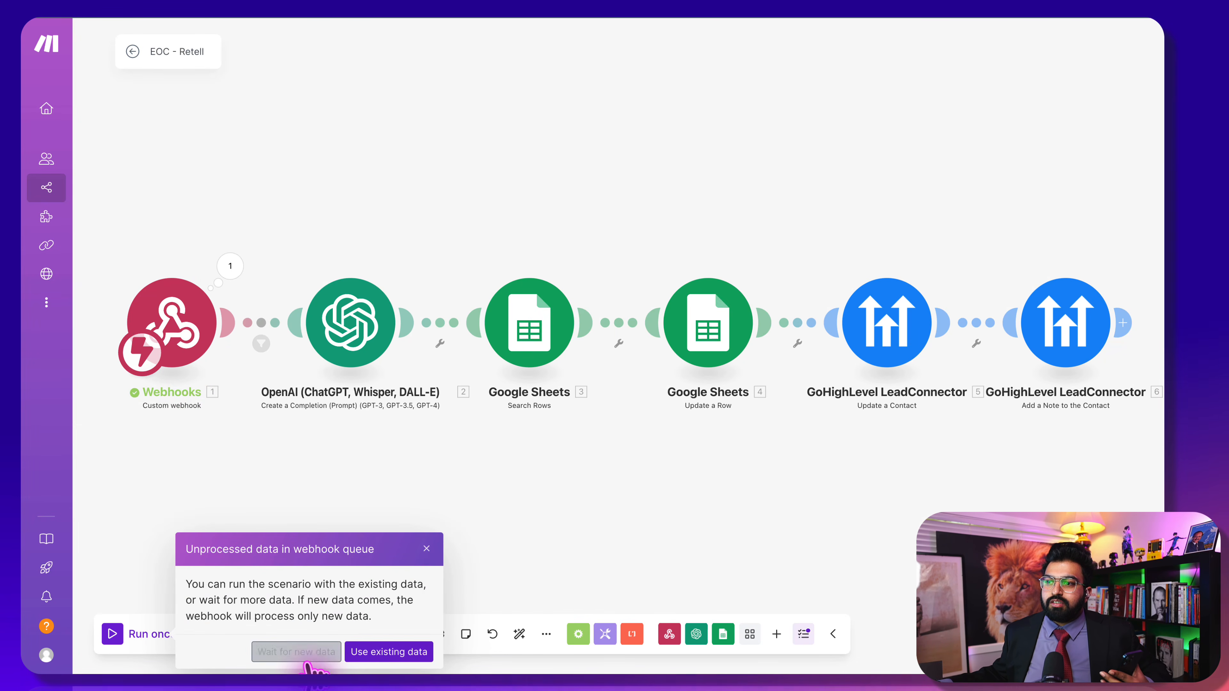
click(382, 654)
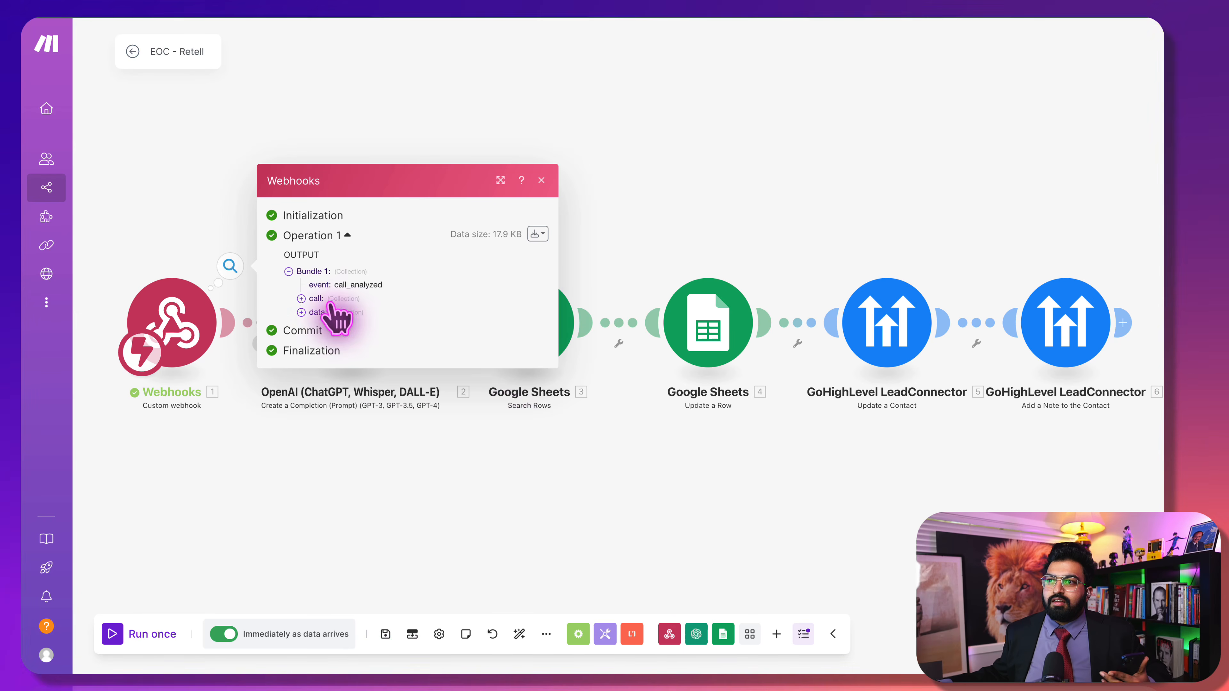
click(478, 495)
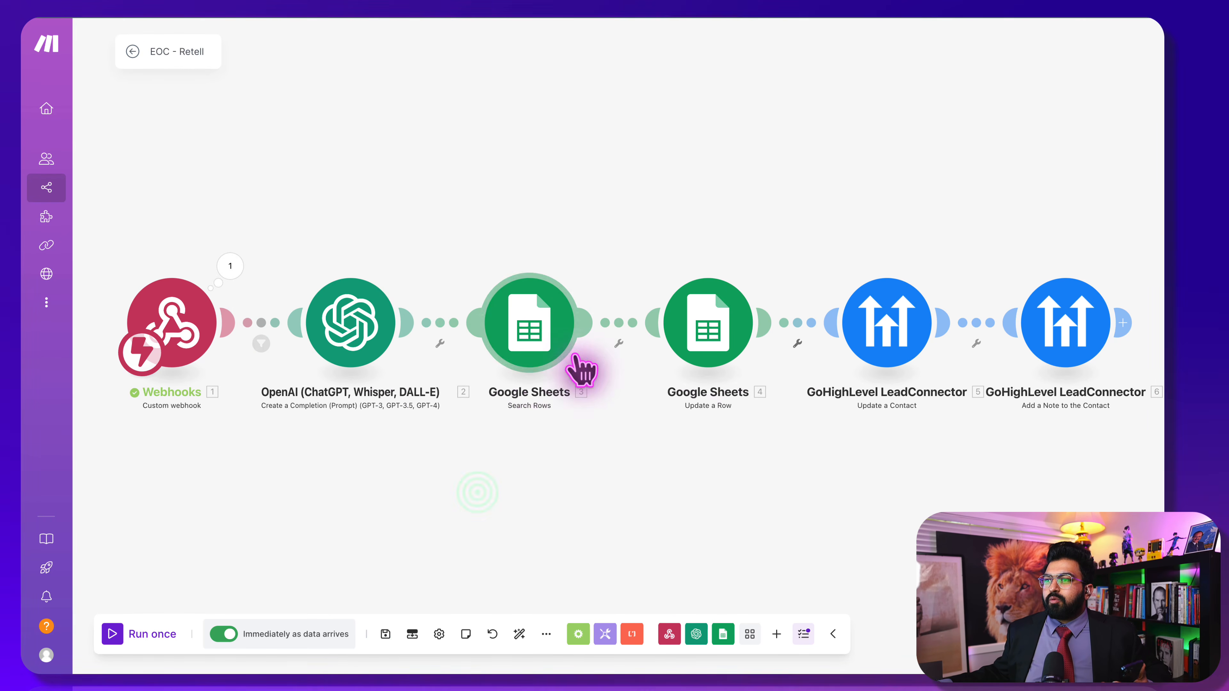
Open the Google Sheets Update a Row module and select its Intent (D) field
click(706, 339)
scroll(812, 556, down, 3)
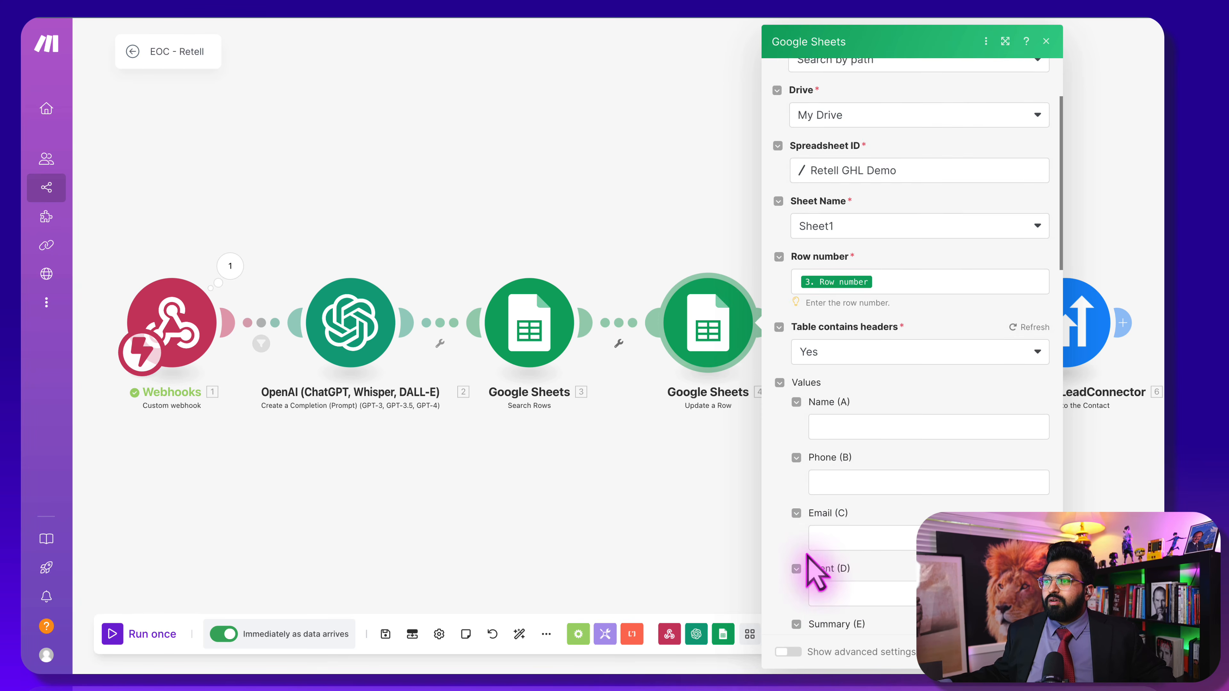
scroll(835, 588, down, 1)
click(850, 505)
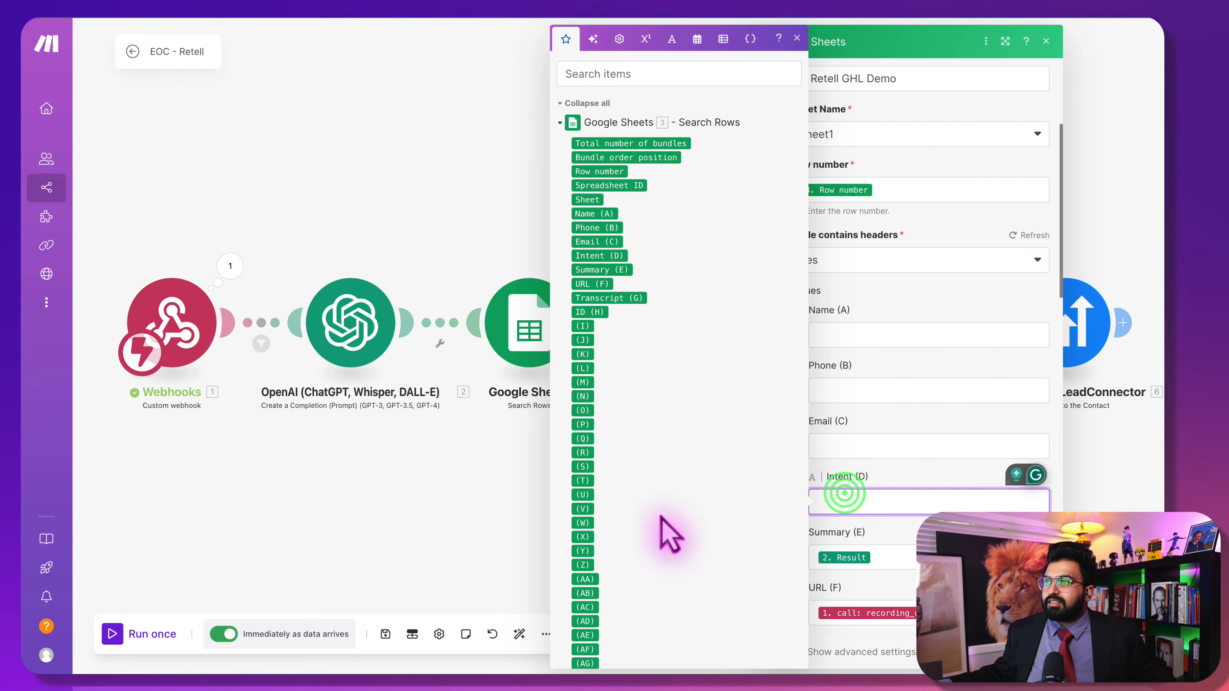
scroll(659, 517, down, 5)
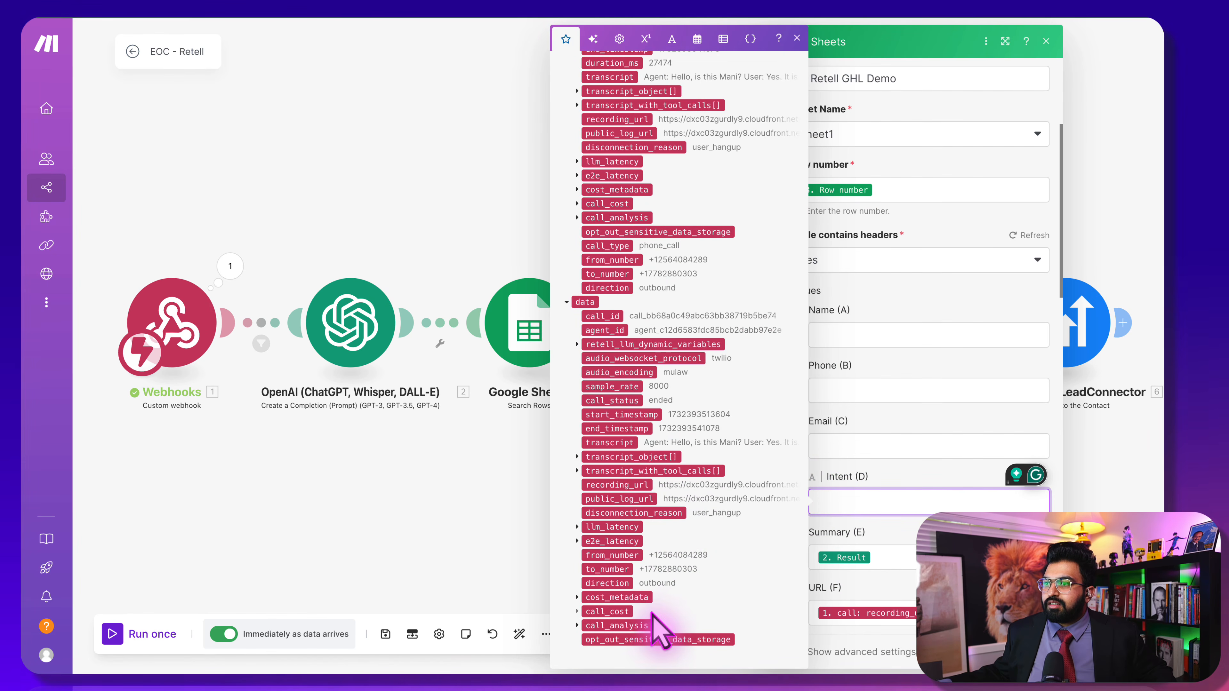
scroll(654, 617, up, 2)
scroll(652, 611, up, 1)
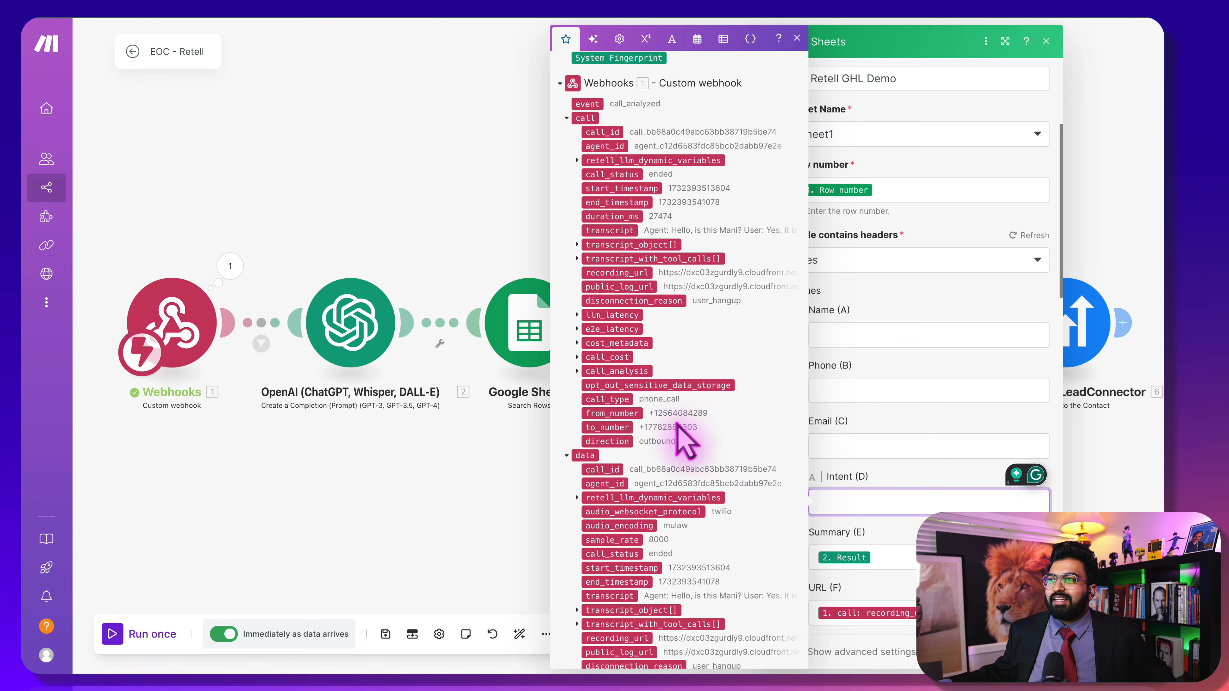
scroll(680, 453, down, 2)
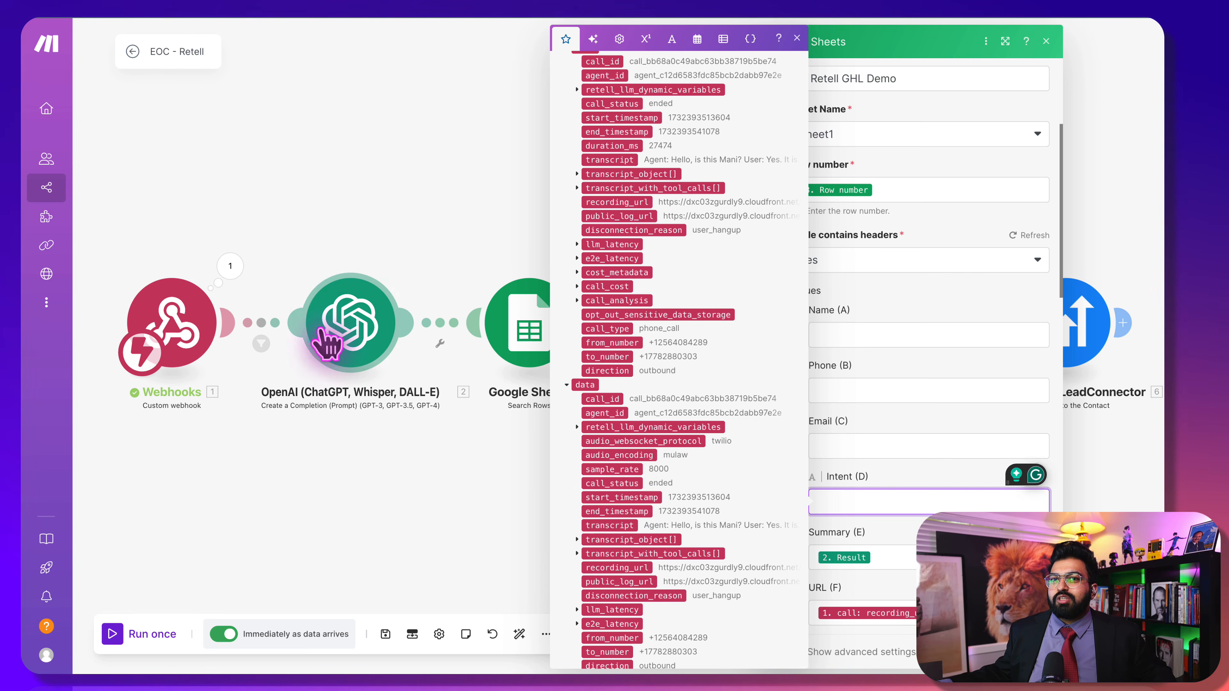
scroll(671, 562, down, 2)
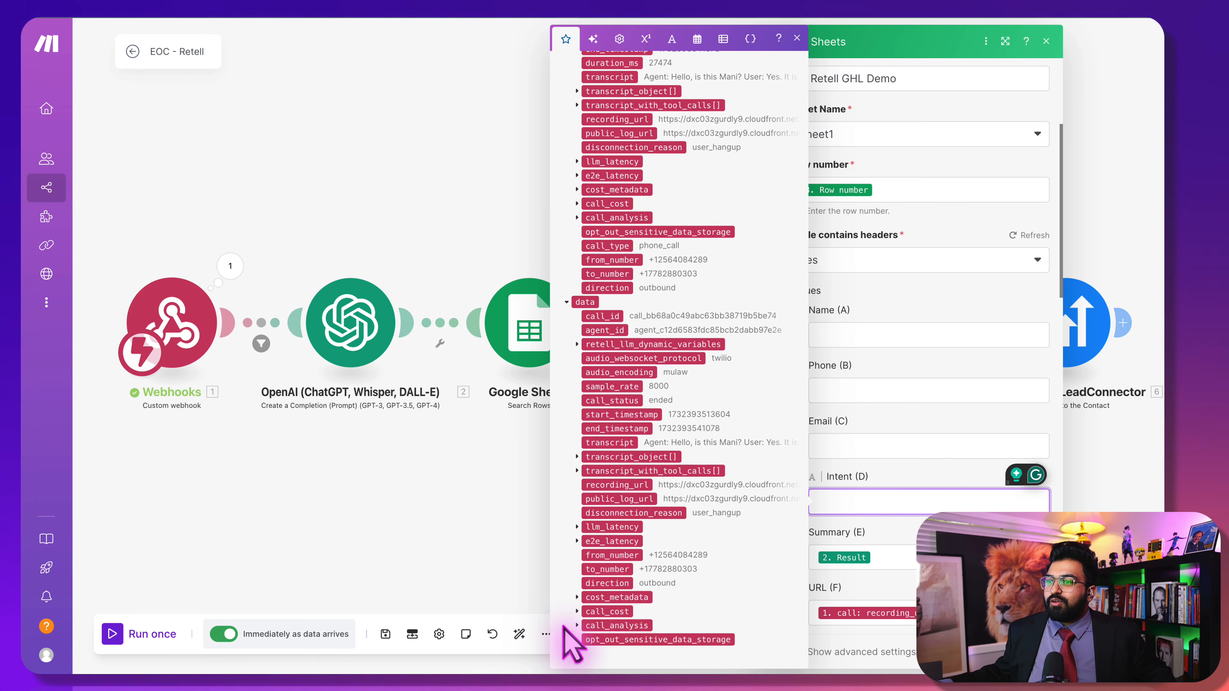
scroll(579, 624, down, 2)
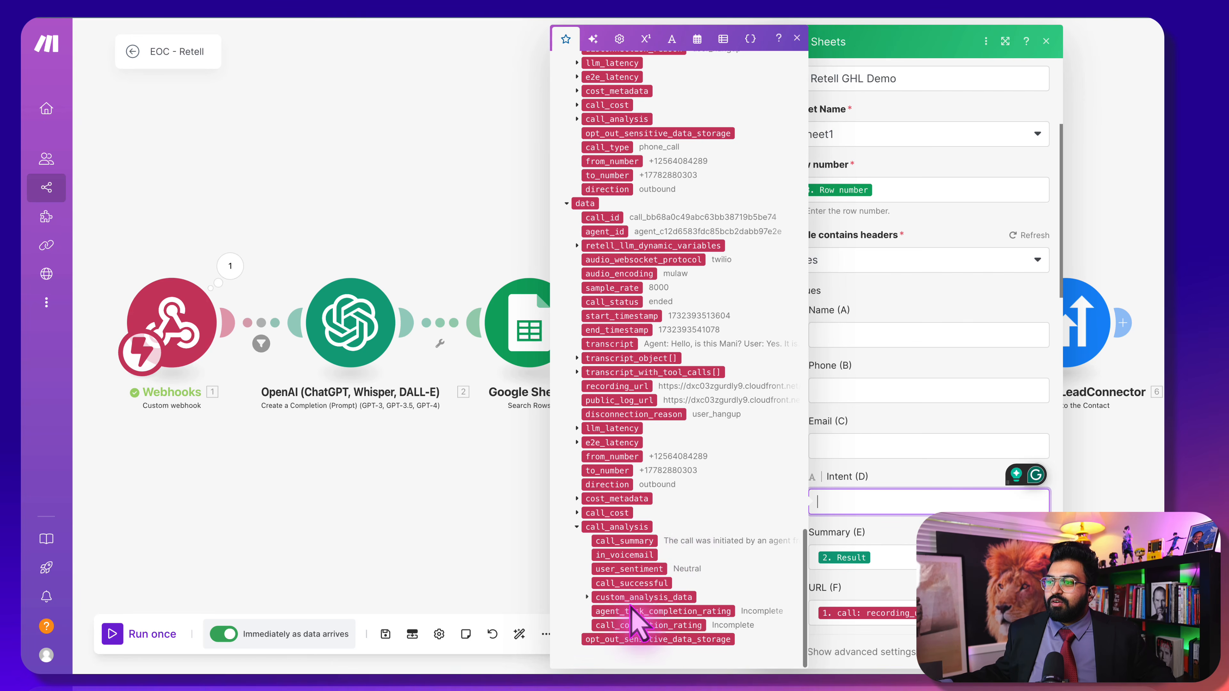
Map Intent (D) to call_analysis > custom_analysis_data > customer intent and save the module
click(587, 597)
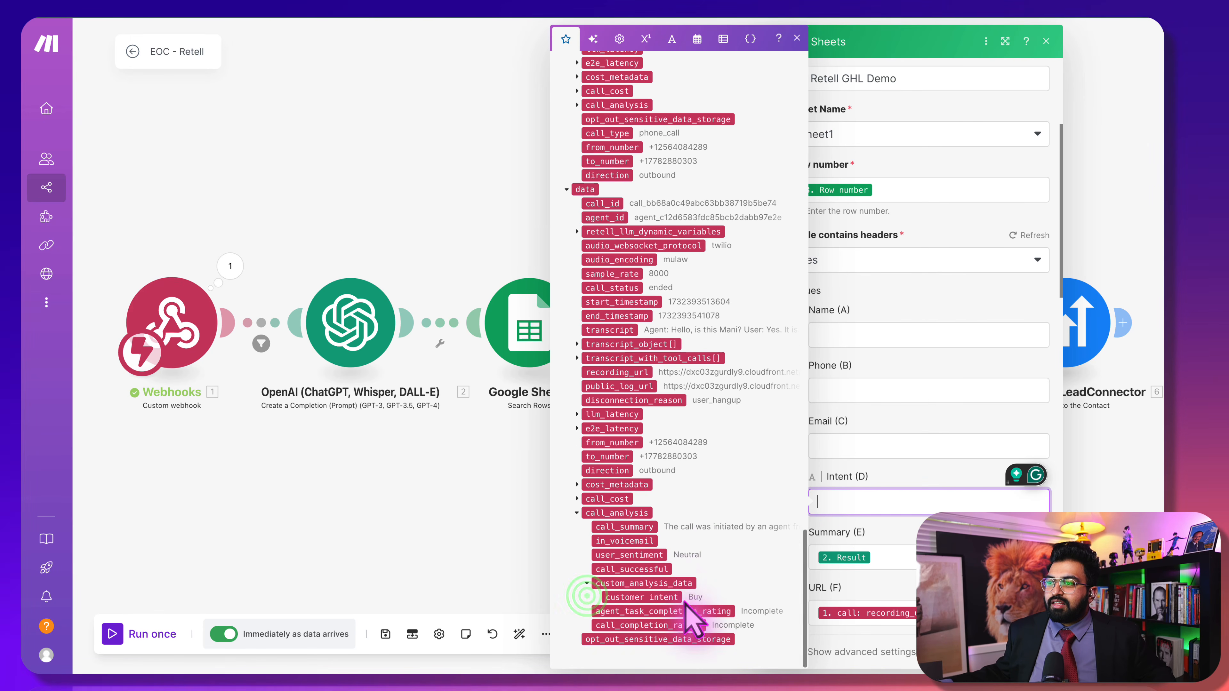
click(664, 599)
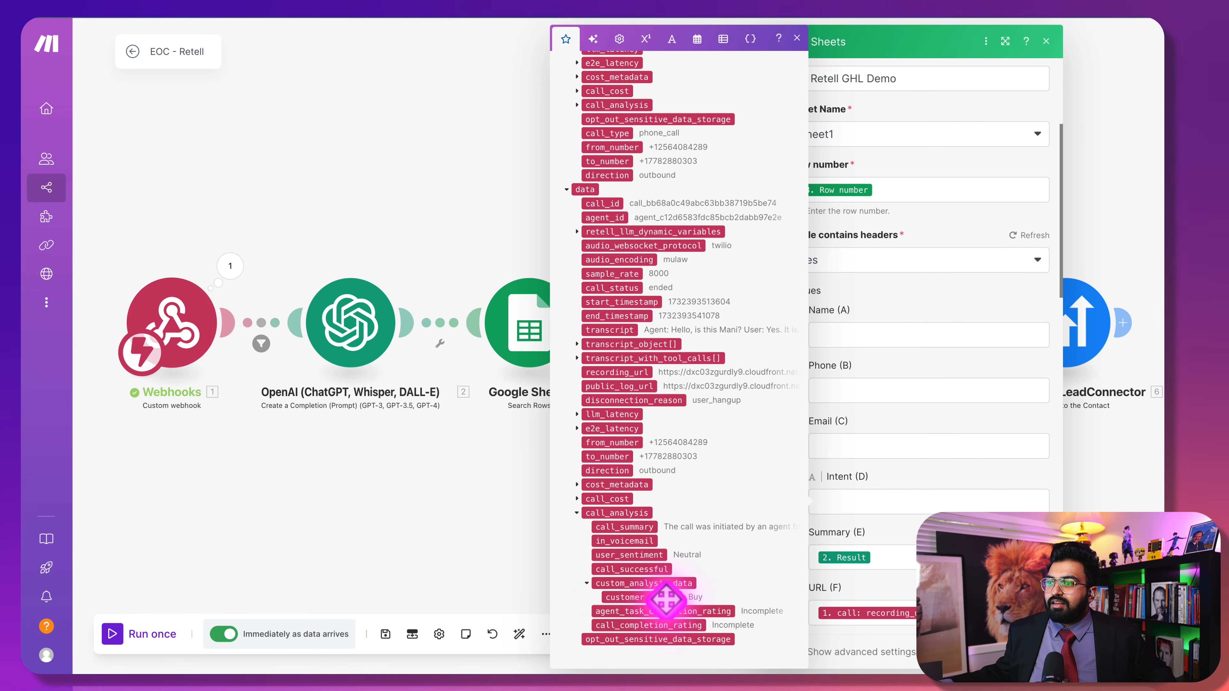
click(666, 599)
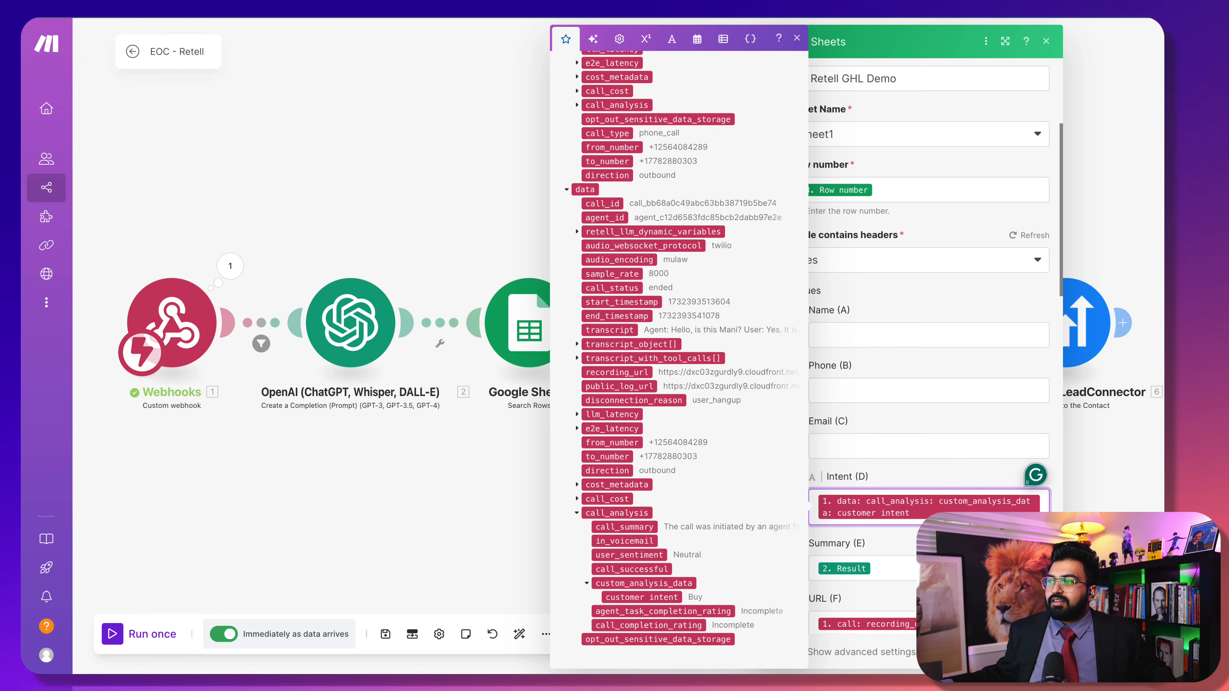
click(1030, 652)
click(1030, 651)
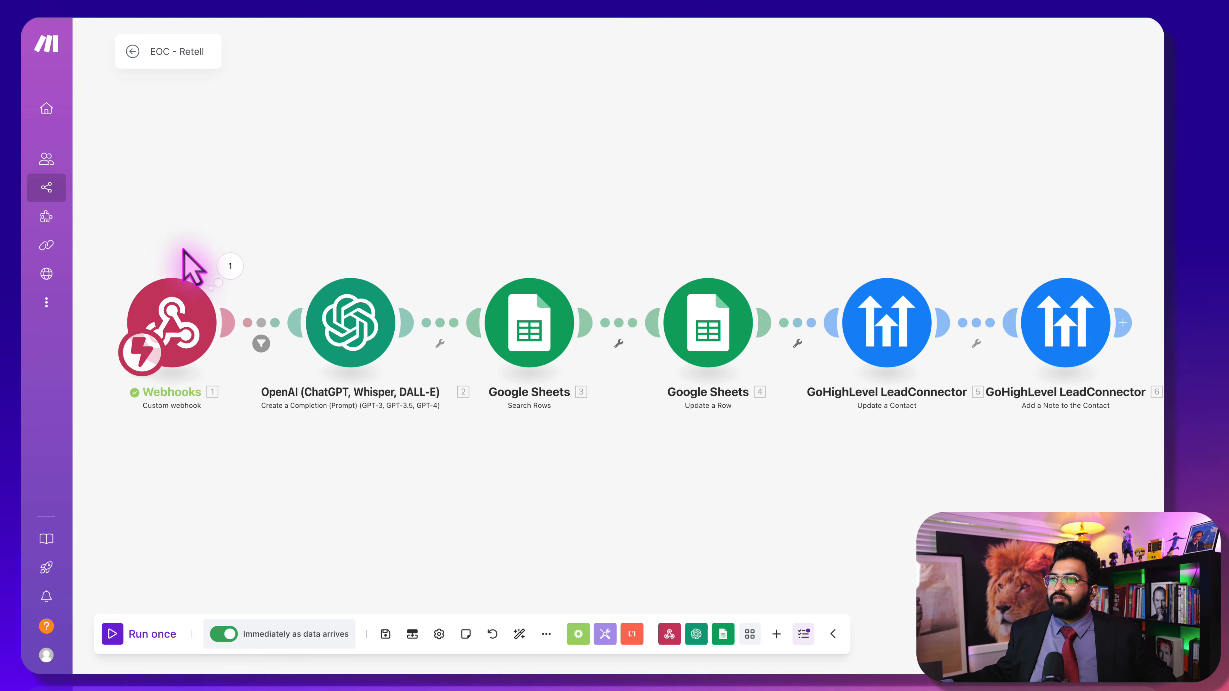
click(829, 4)
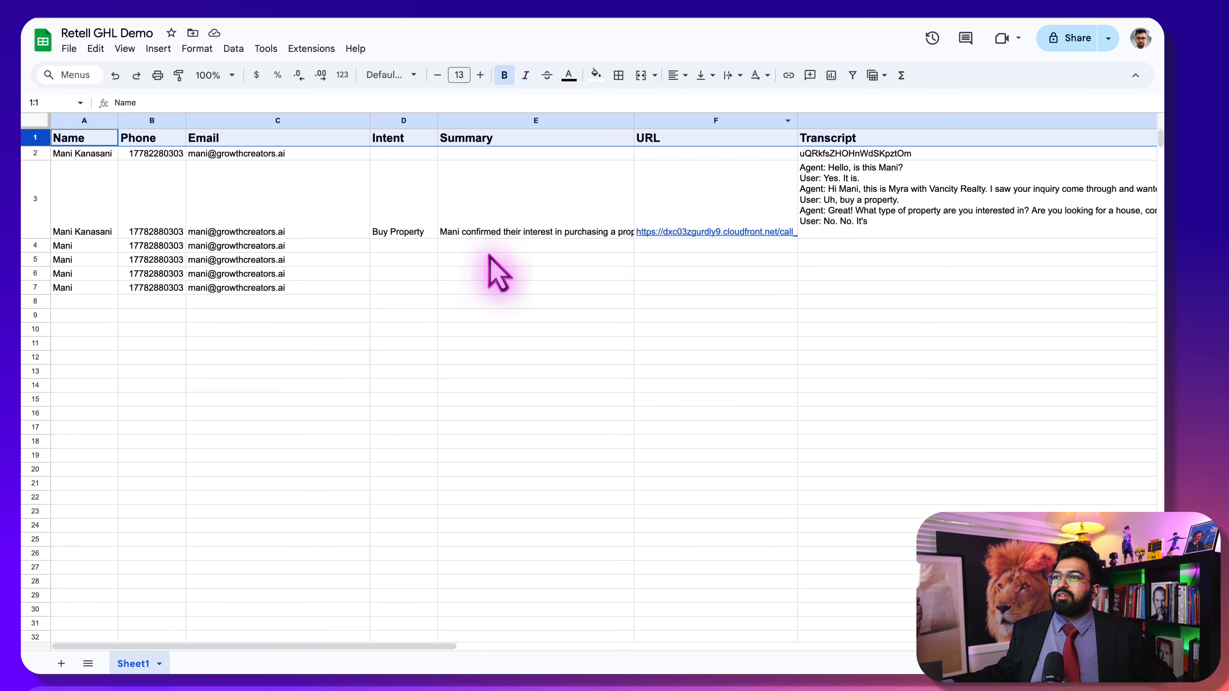
drag(232, 360, 122, 180)
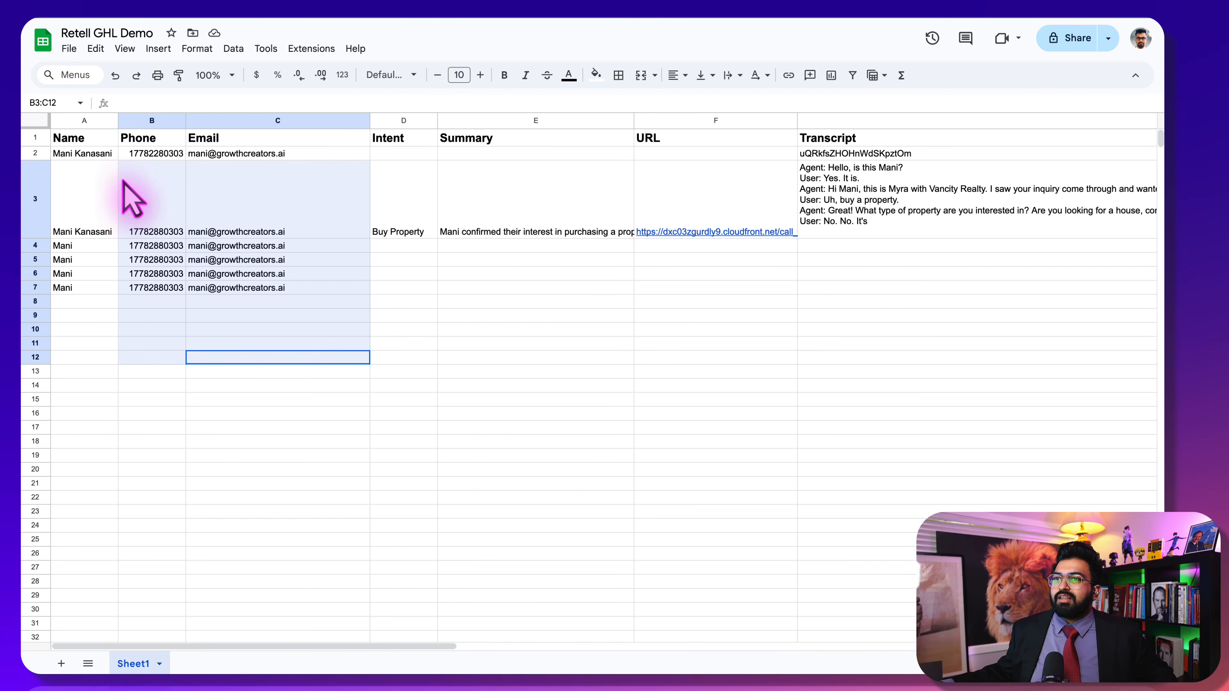
right_click(217, 205)
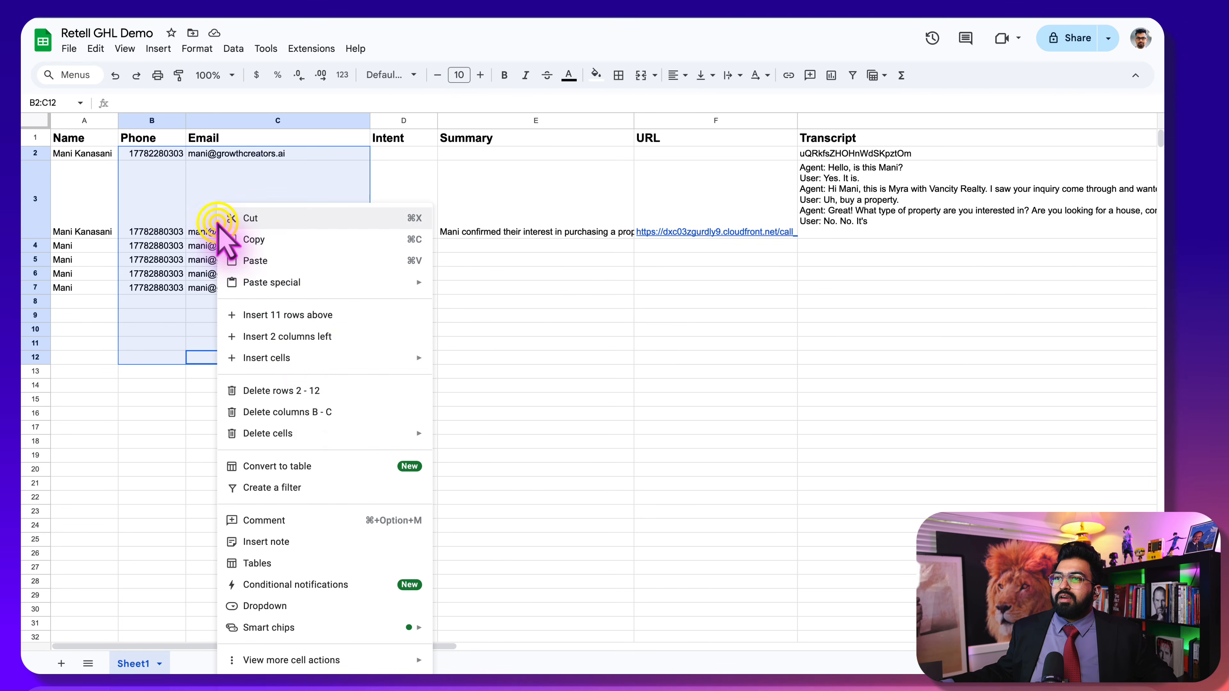
click(310, 391)
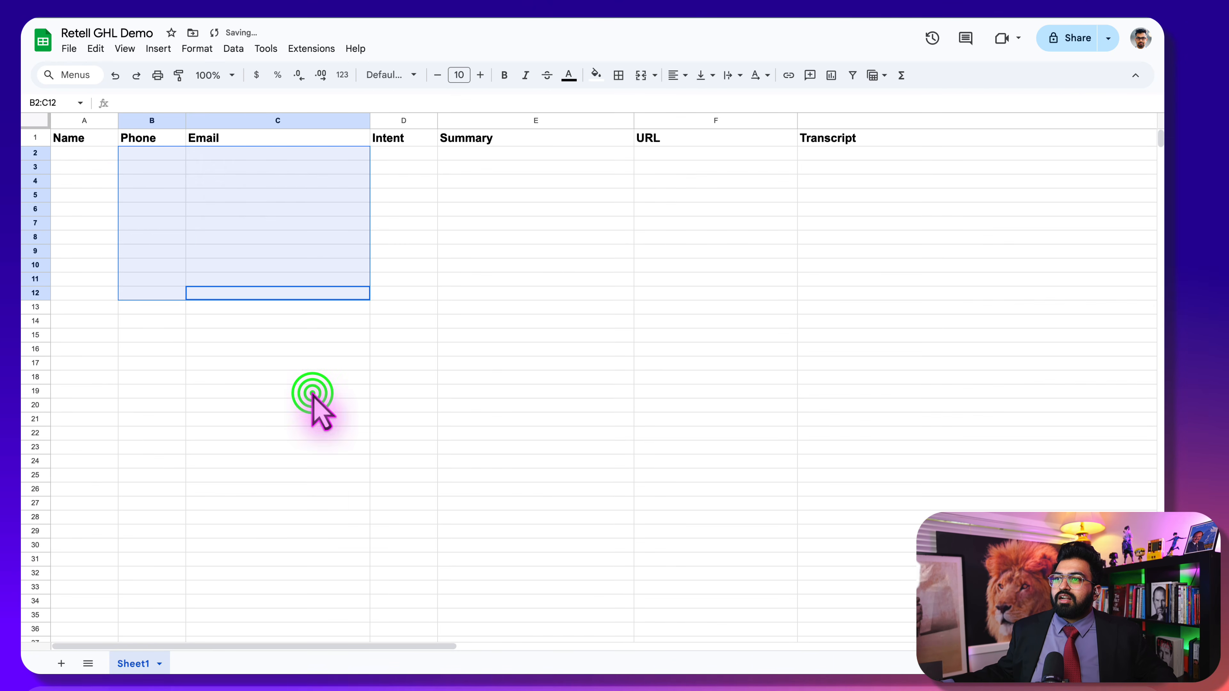
click(77, 144)
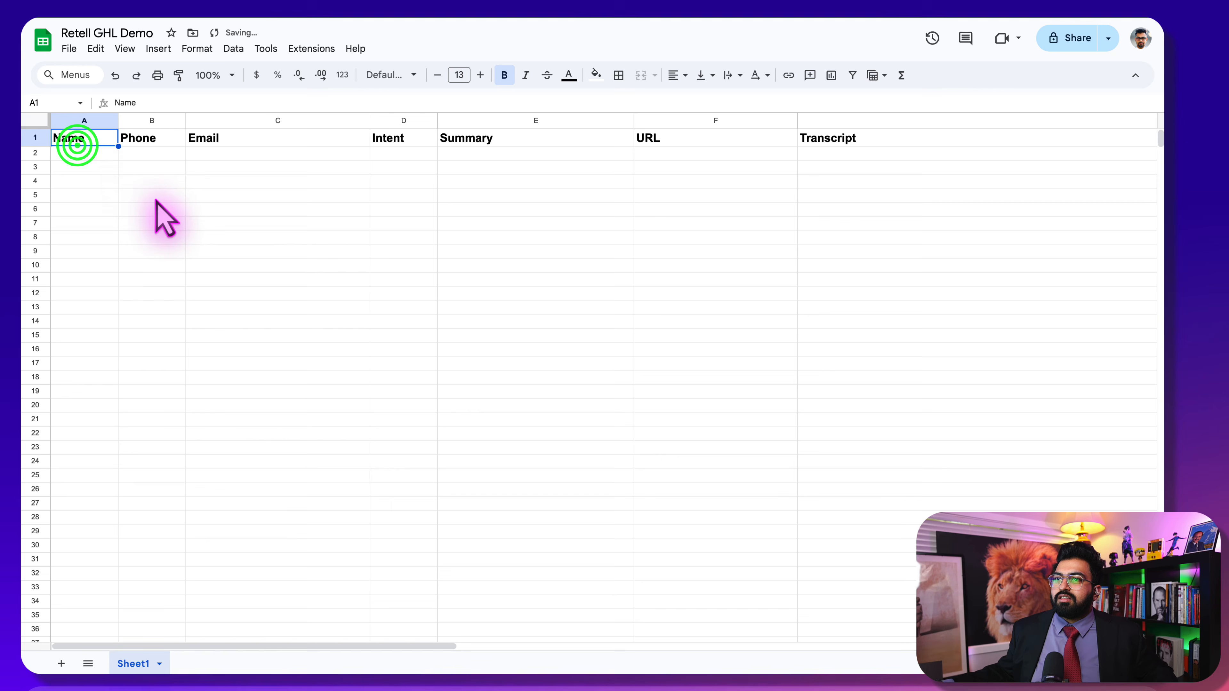
click(55, 155)
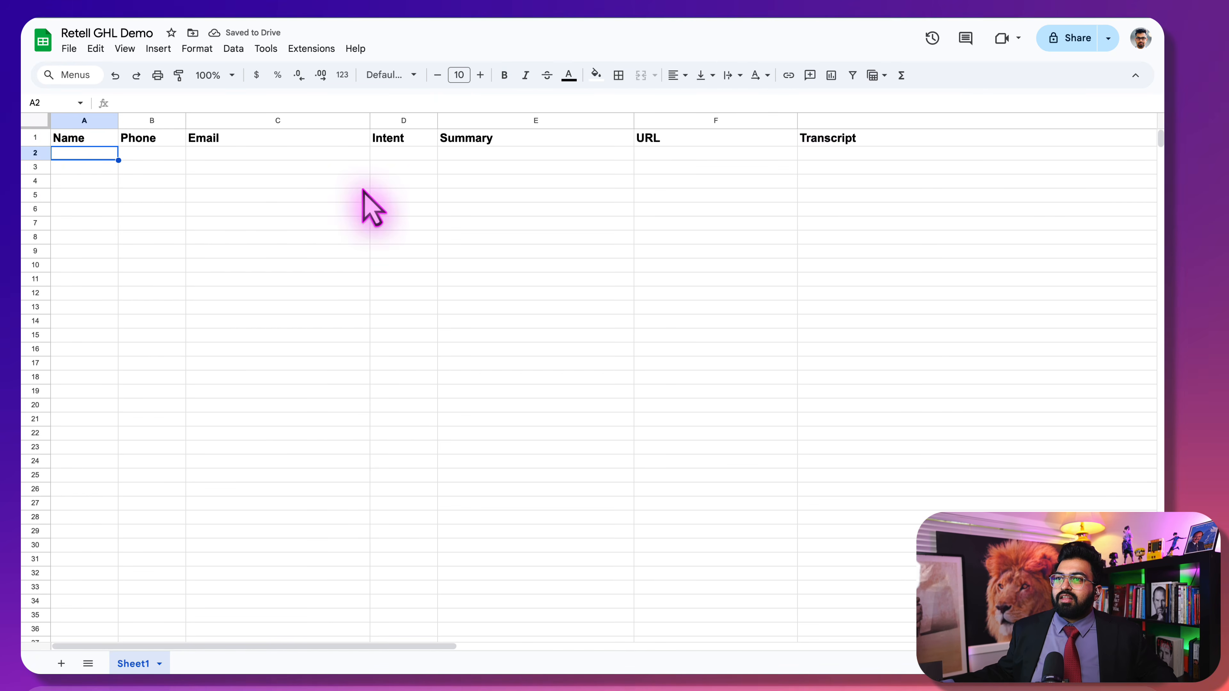
double_click(53, 154)
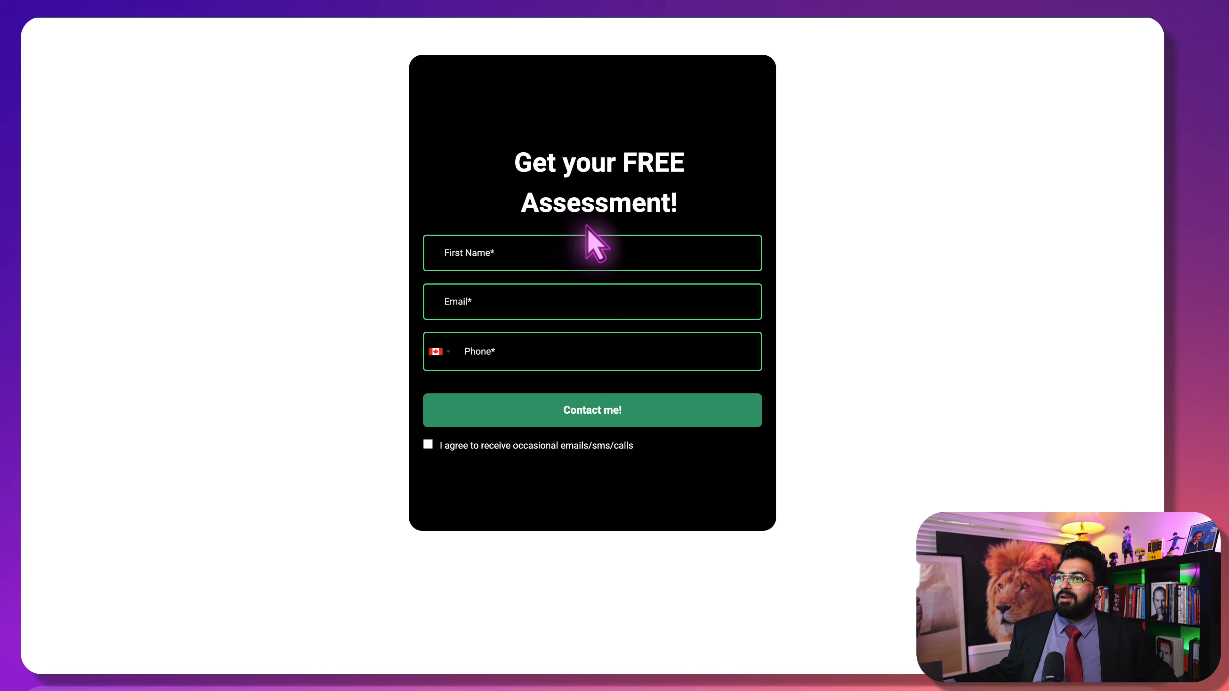
Autofill the assessment form with the saved contact details, tick consent, and submit it
click(558, 264)
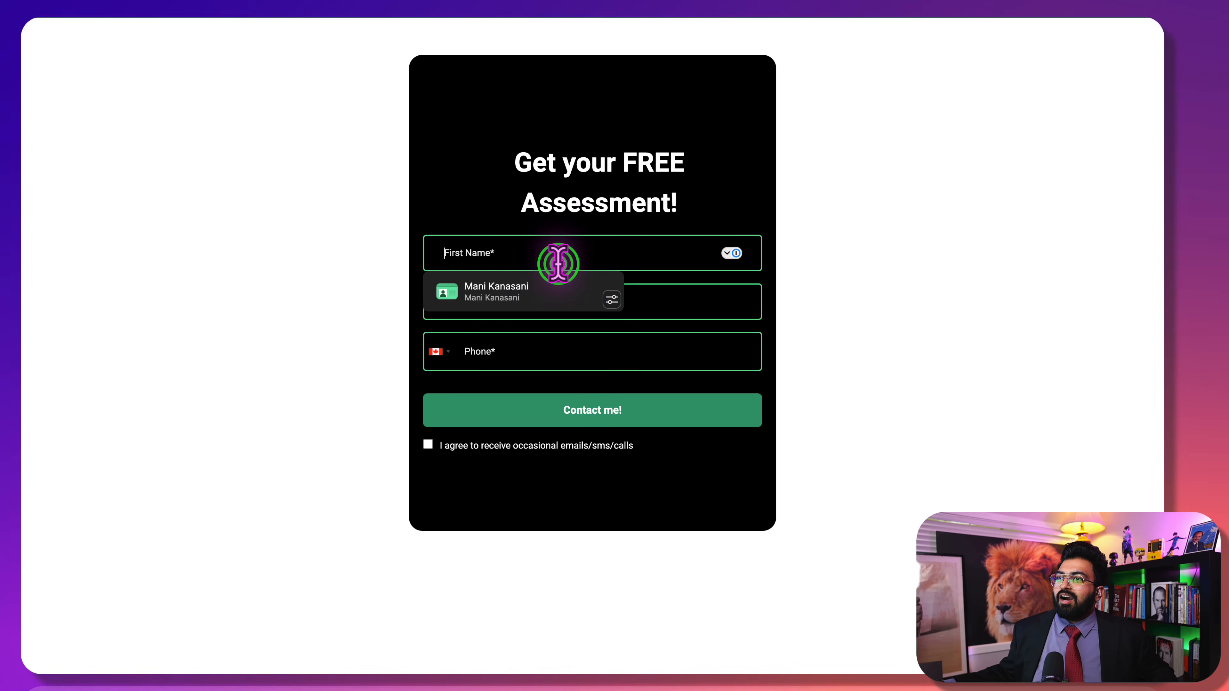
click(515, 297)
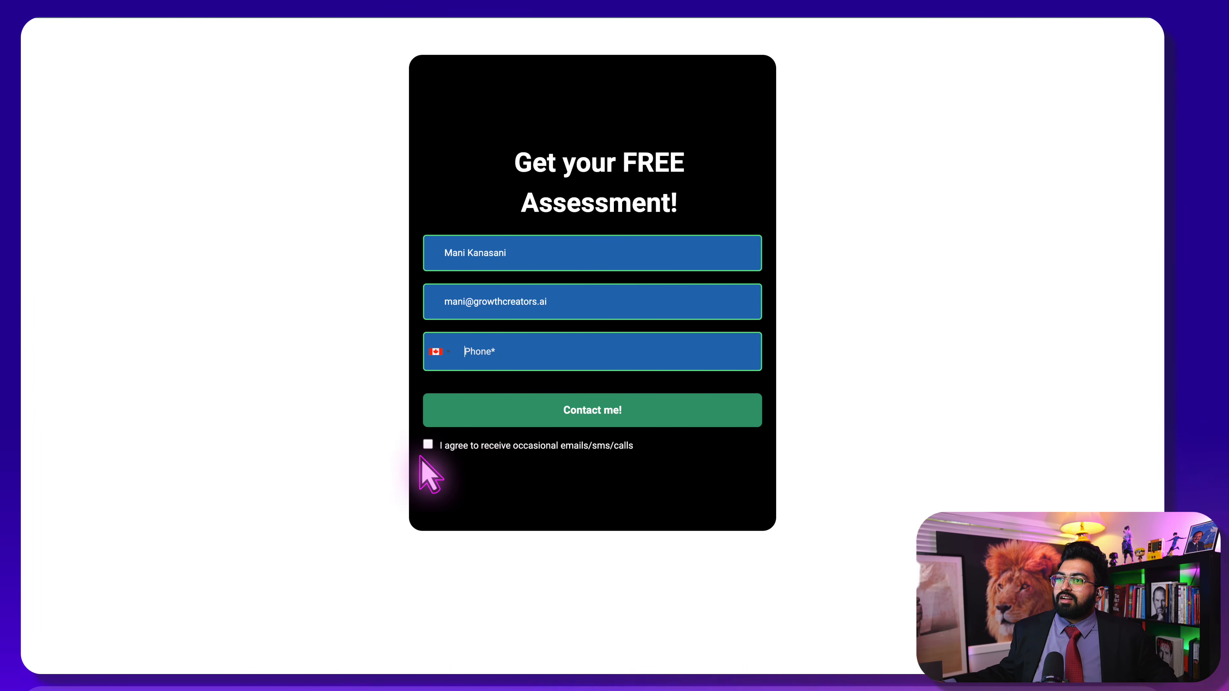
click(428, 444)
click(503, 403)
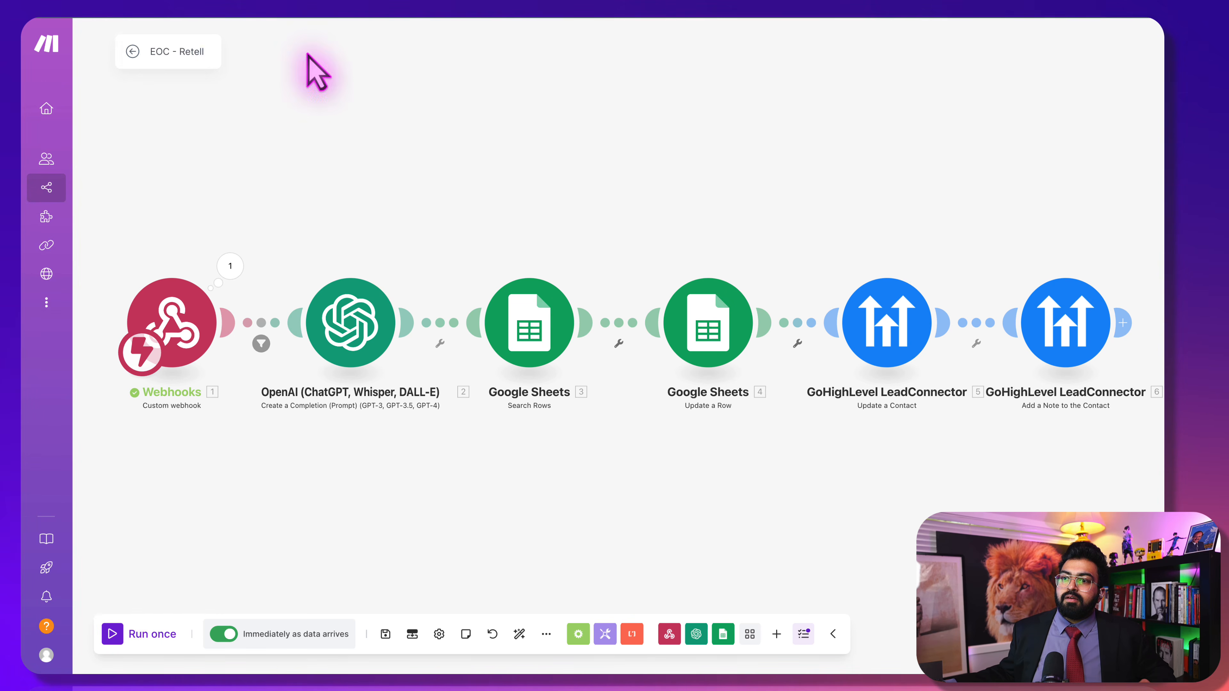
Save changes to EOC - Retell, toggle it ON, and delete the old queued webhook data
click(136, 50)
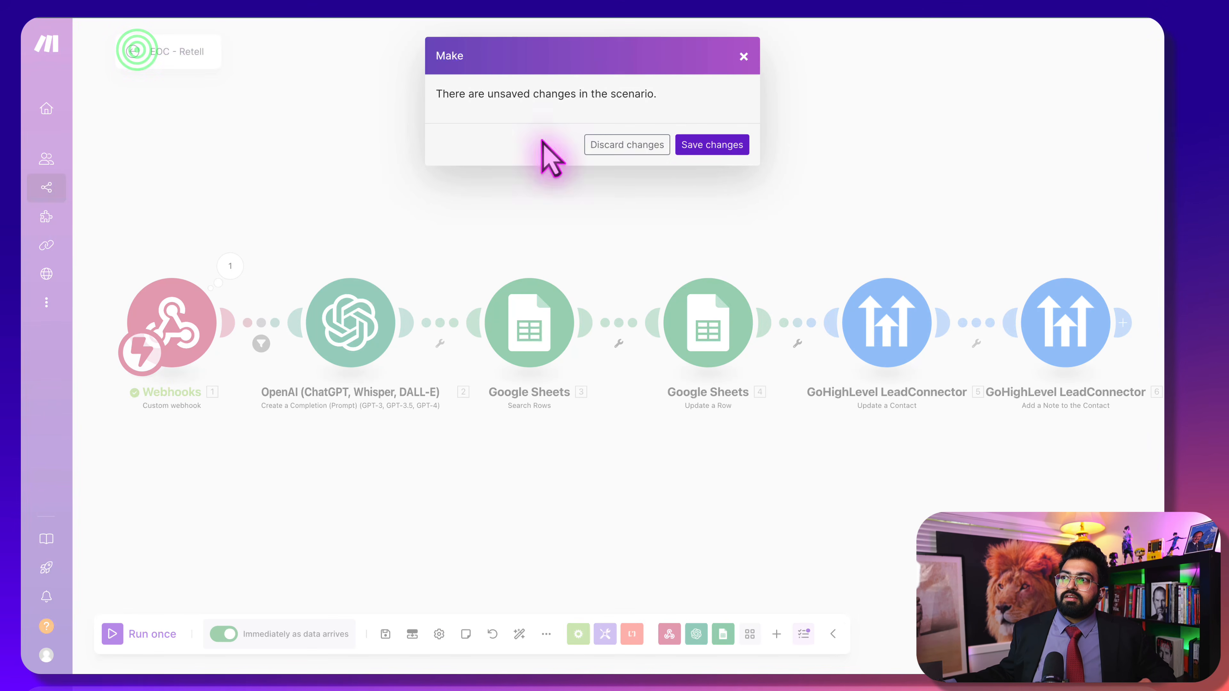
click(706, 143)
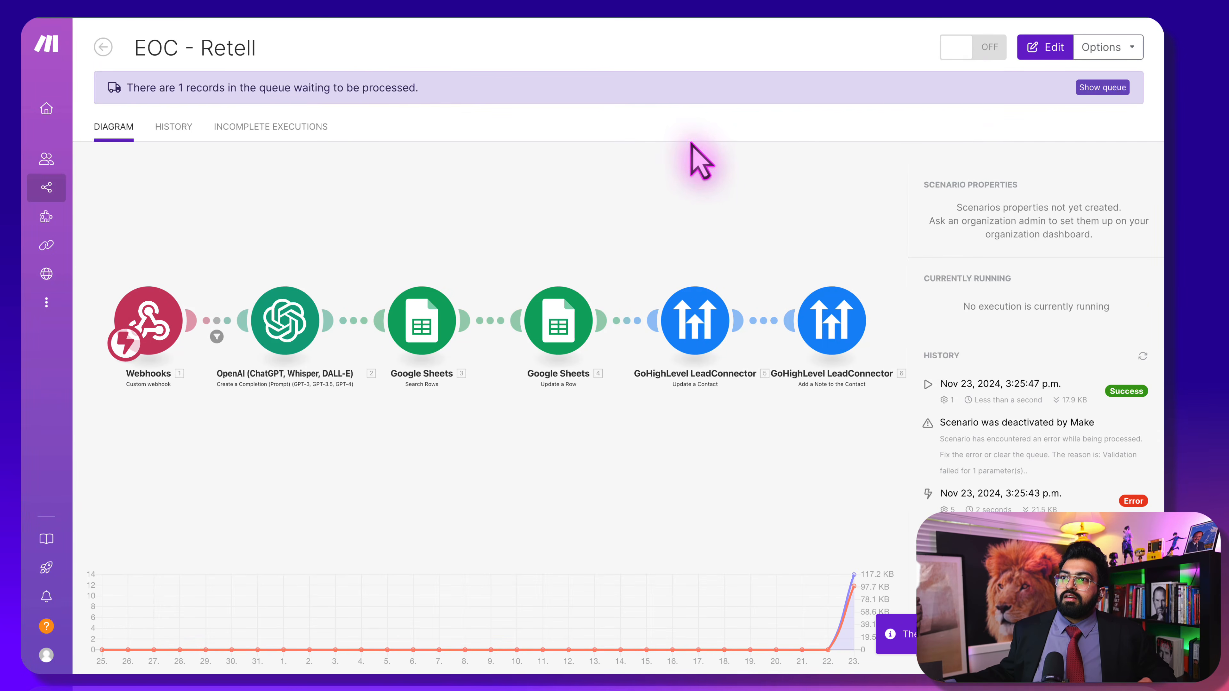
click(986, 42)
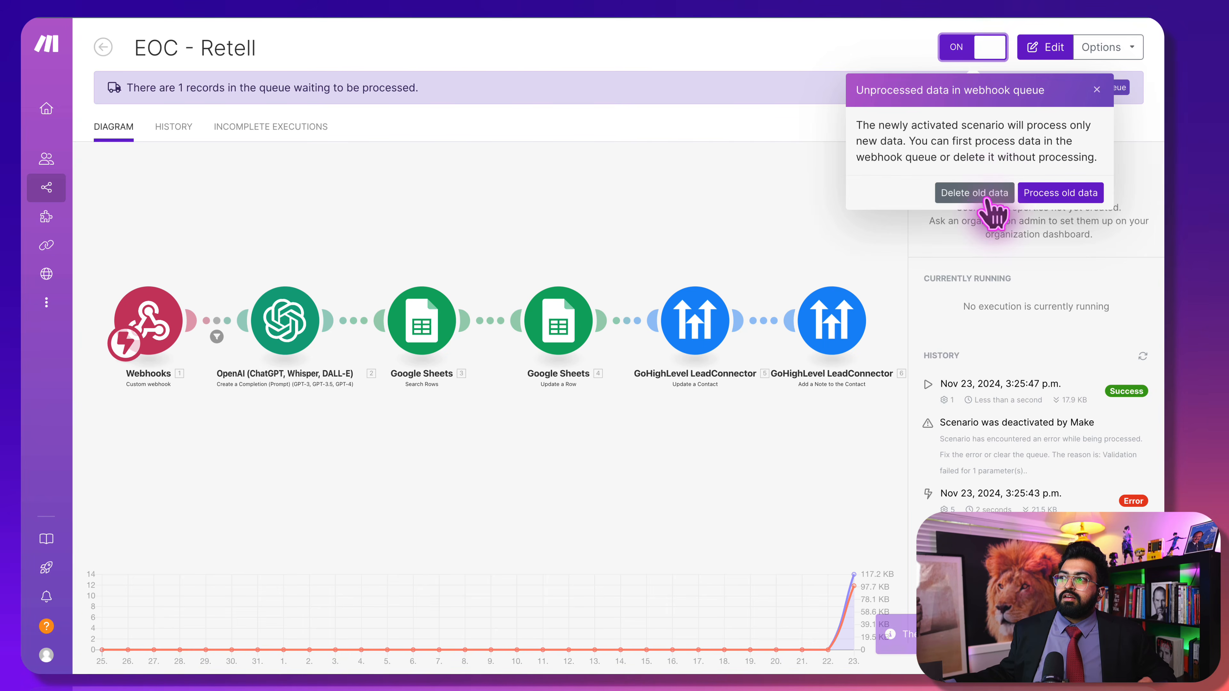
click(986, 196)
click(723, 161)
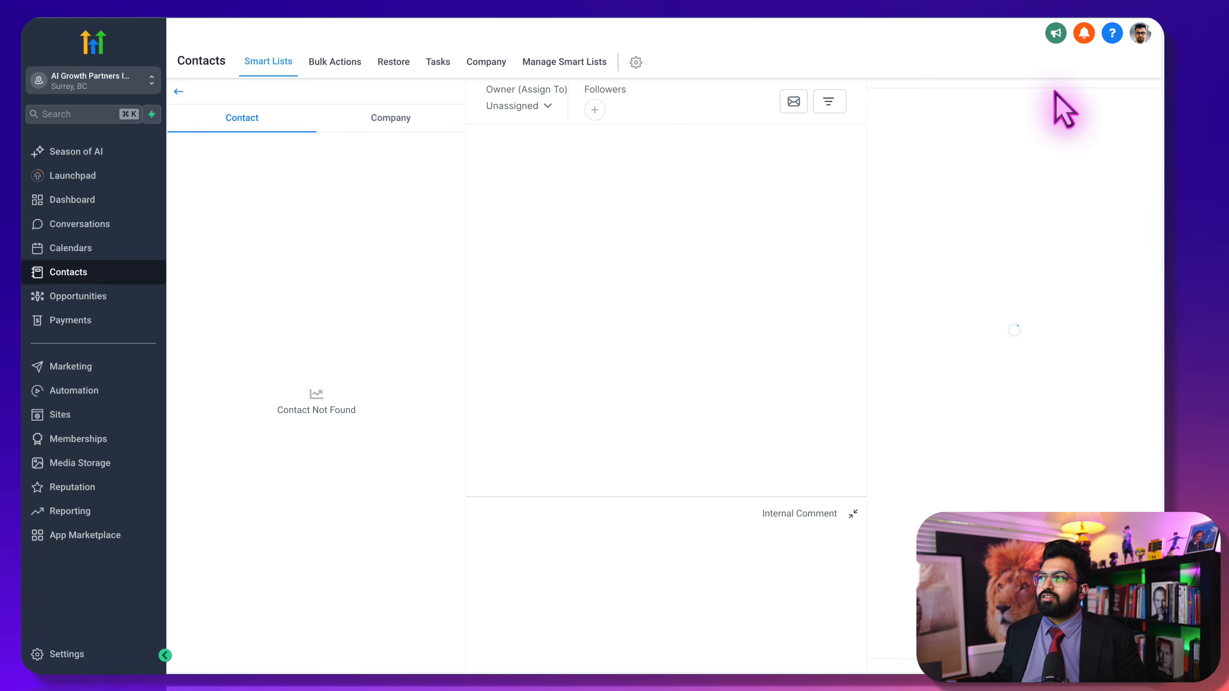
Ignore the Twilio banner, show the contact's call-transcript notes, then switch to the Retell GHL Demo sheet
click(1065, 91)
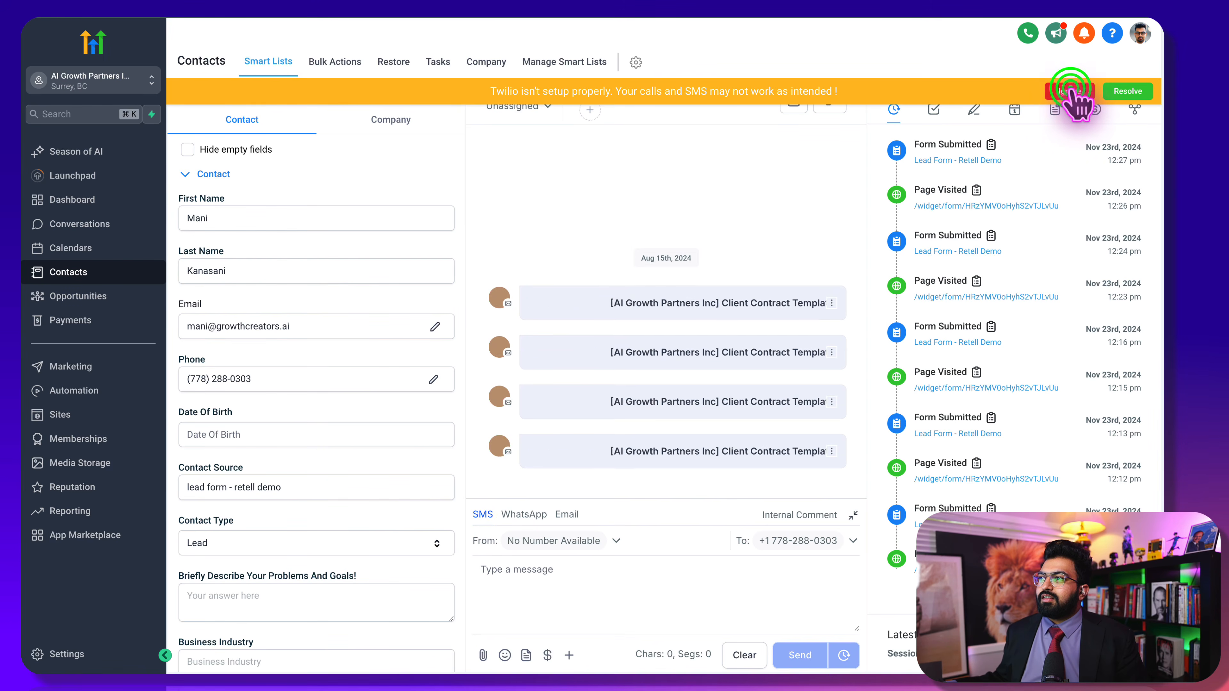
click(975, 111)
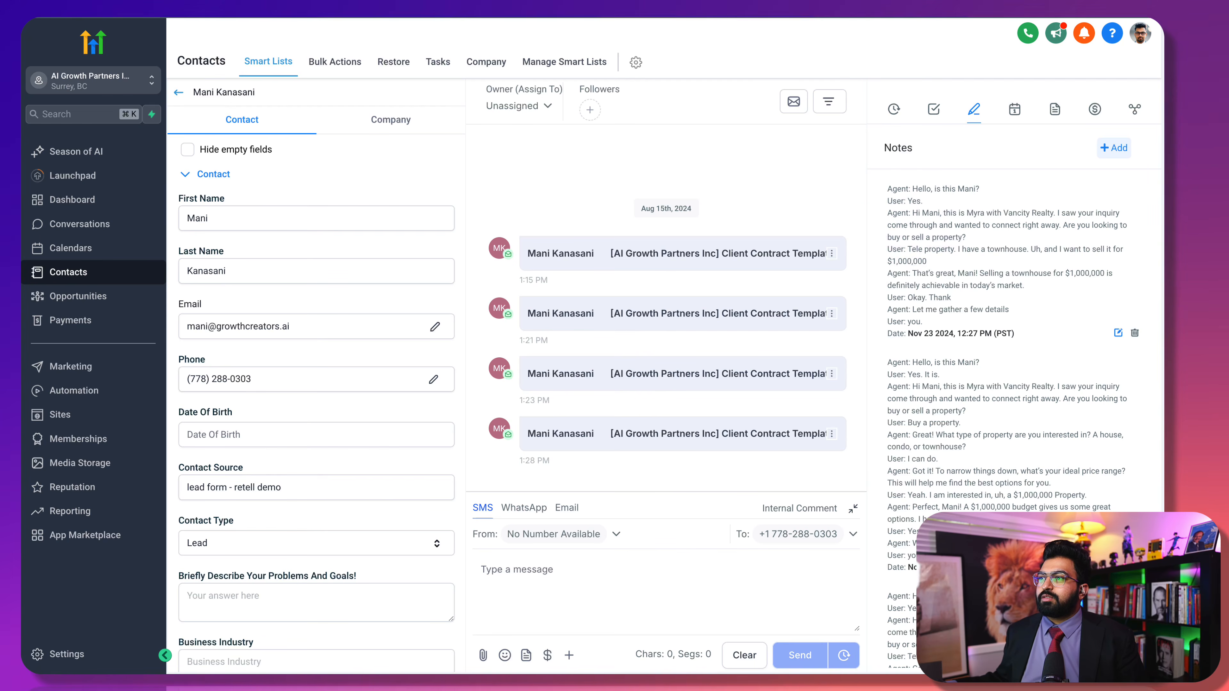
click(624, 7)
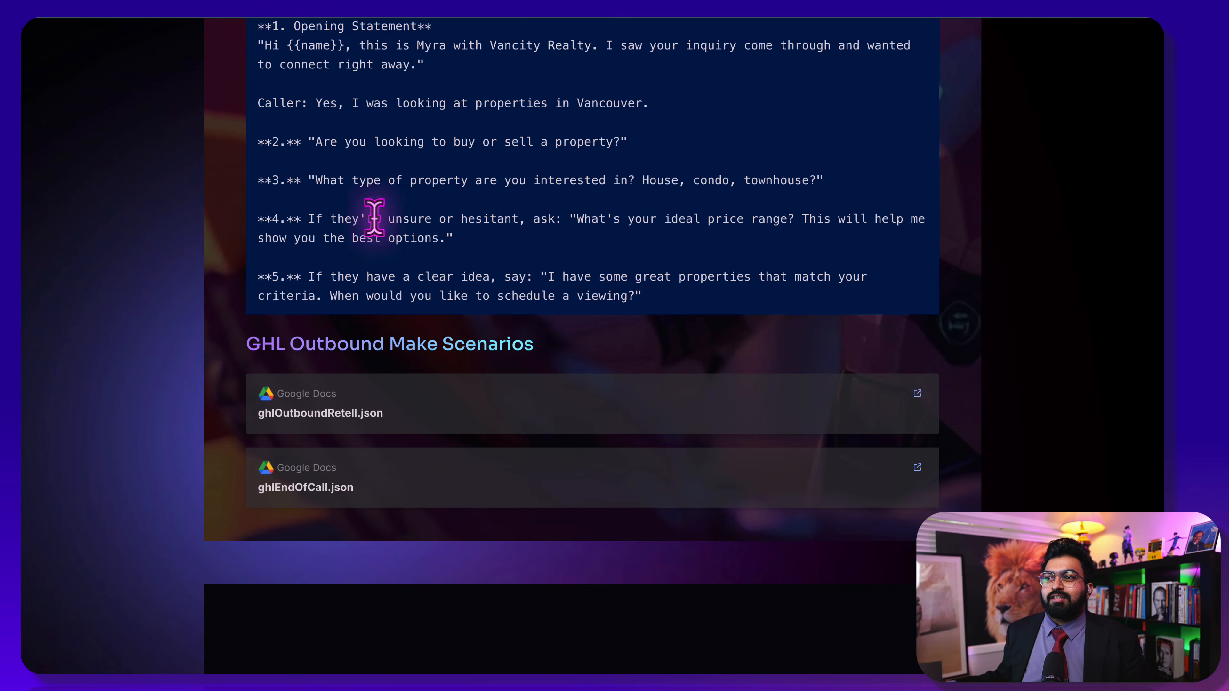
Scroll the resource page down to the Feedback Assistant - Typeform section
scroll(225, 247, down, 4)
scroll(228, 247, down, 4)
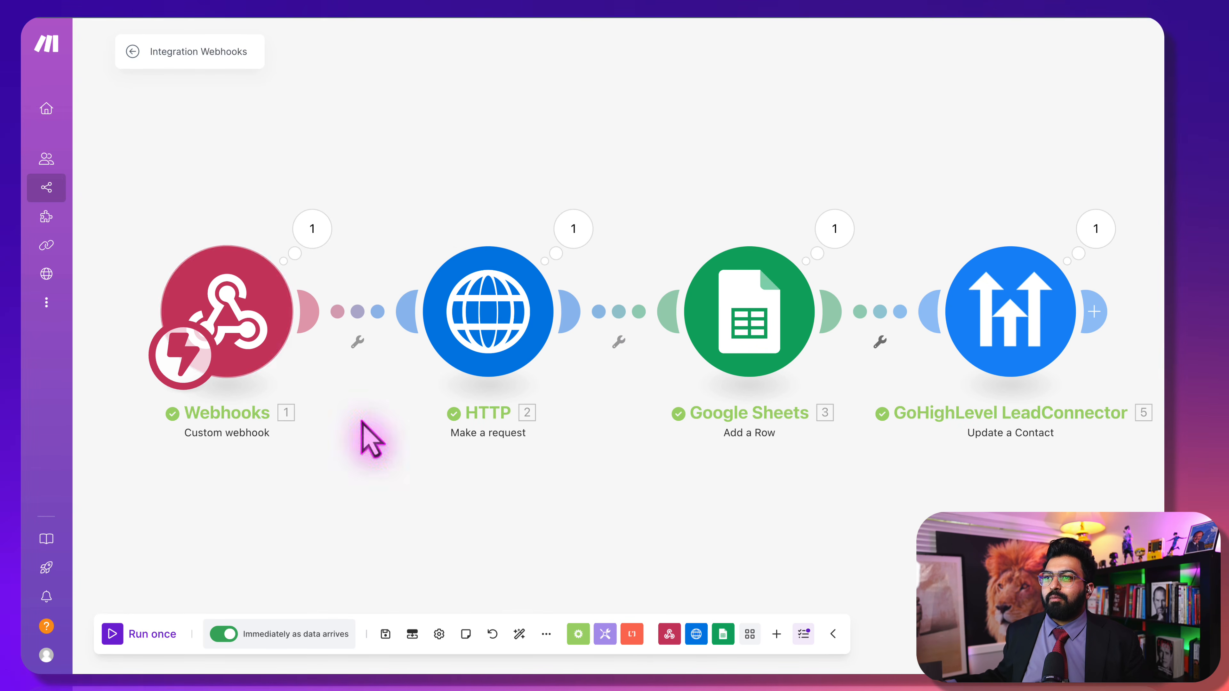
Delete the Webhooks trigger module despite its references
right_click(230, 293)
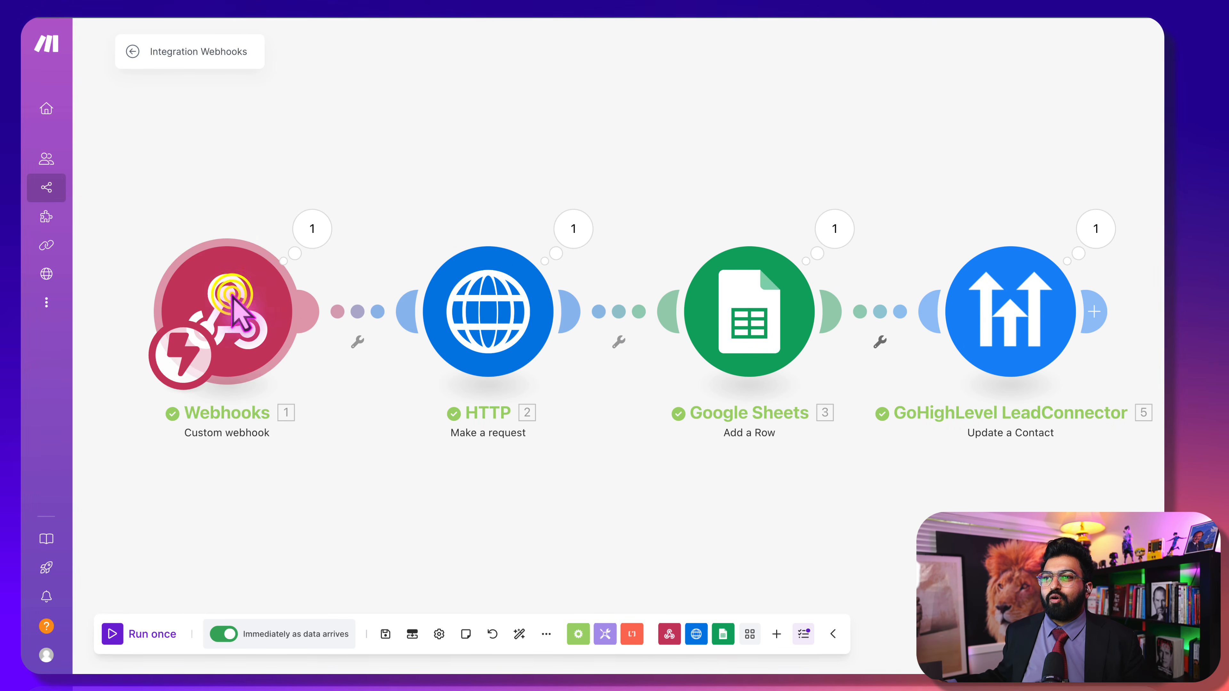
click(281, 456)
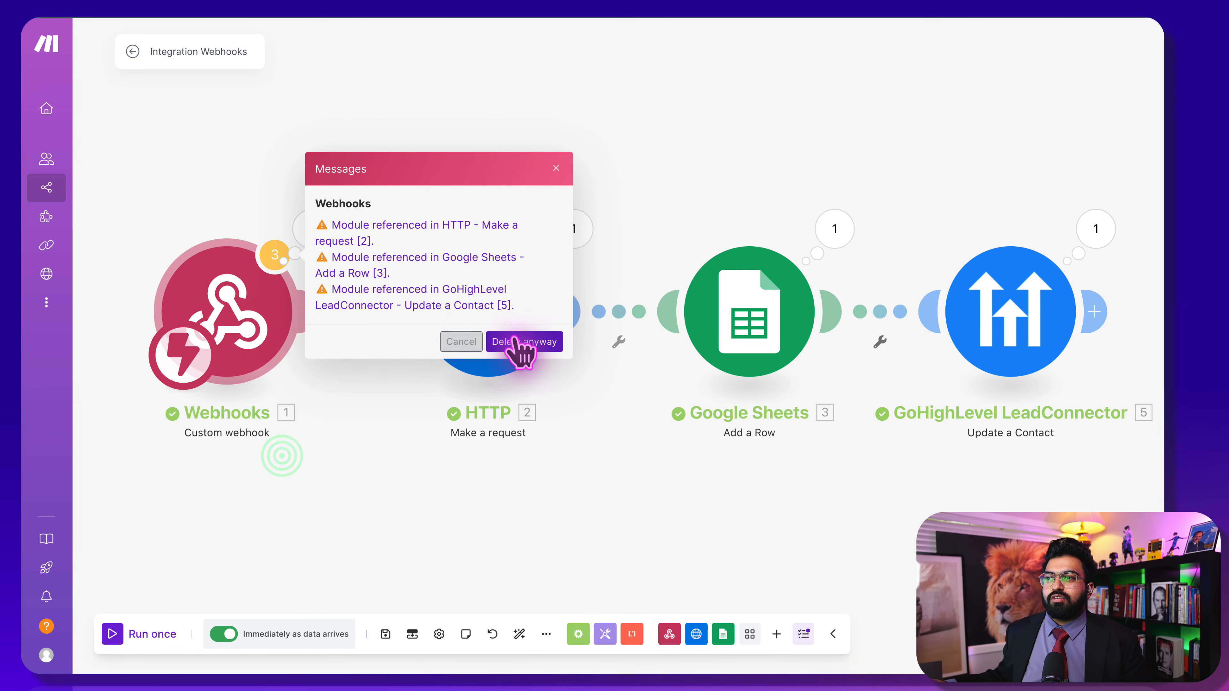
click(515, 339)
Add a Typeform Watch Responses (instant) trigger in the empty slot
click(221, 312)
scroll(424, 388, down, 6)
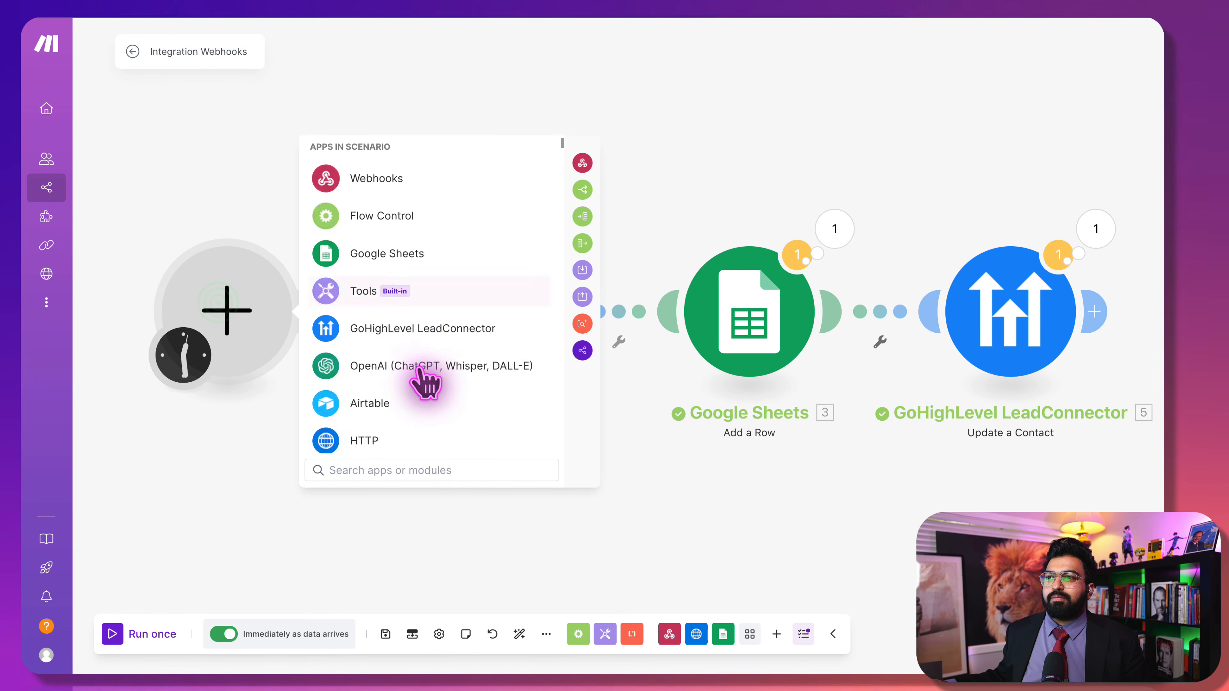
scroll(420, 390, up, 4)
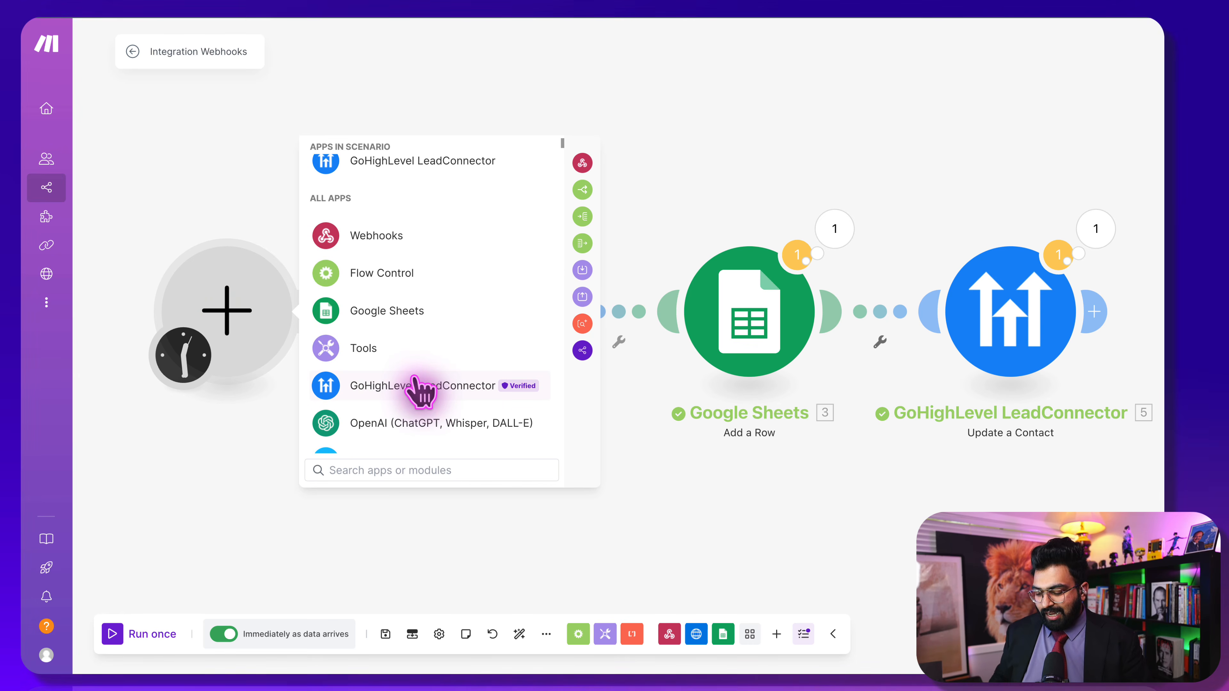
text(type)
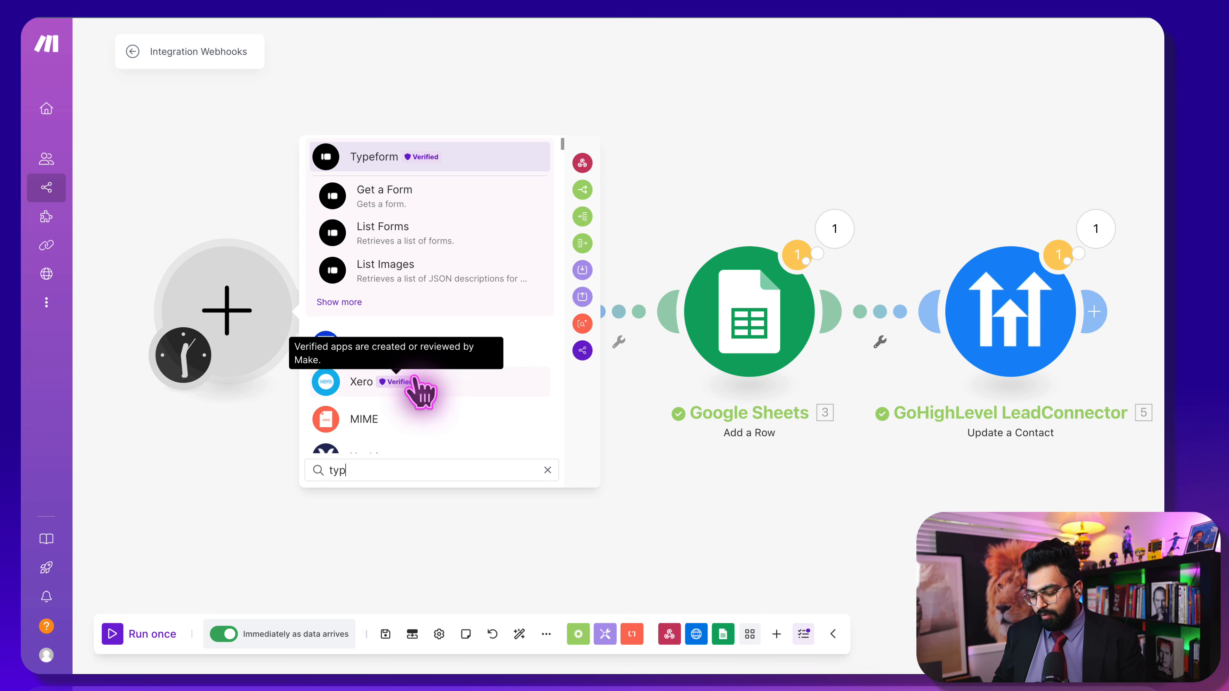
click(453, 170)
click(359, 382)
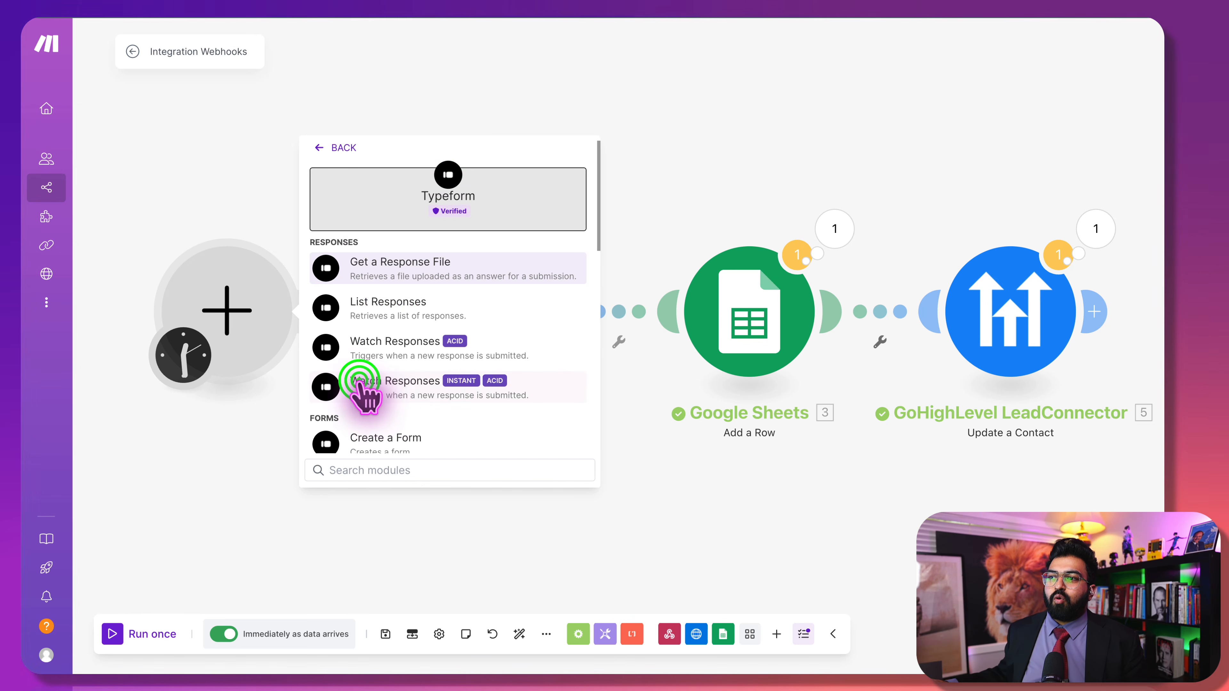
Create a Typeform webhook with My Typeform connection, accepting access, and open the Form ID list
click(390, 310)
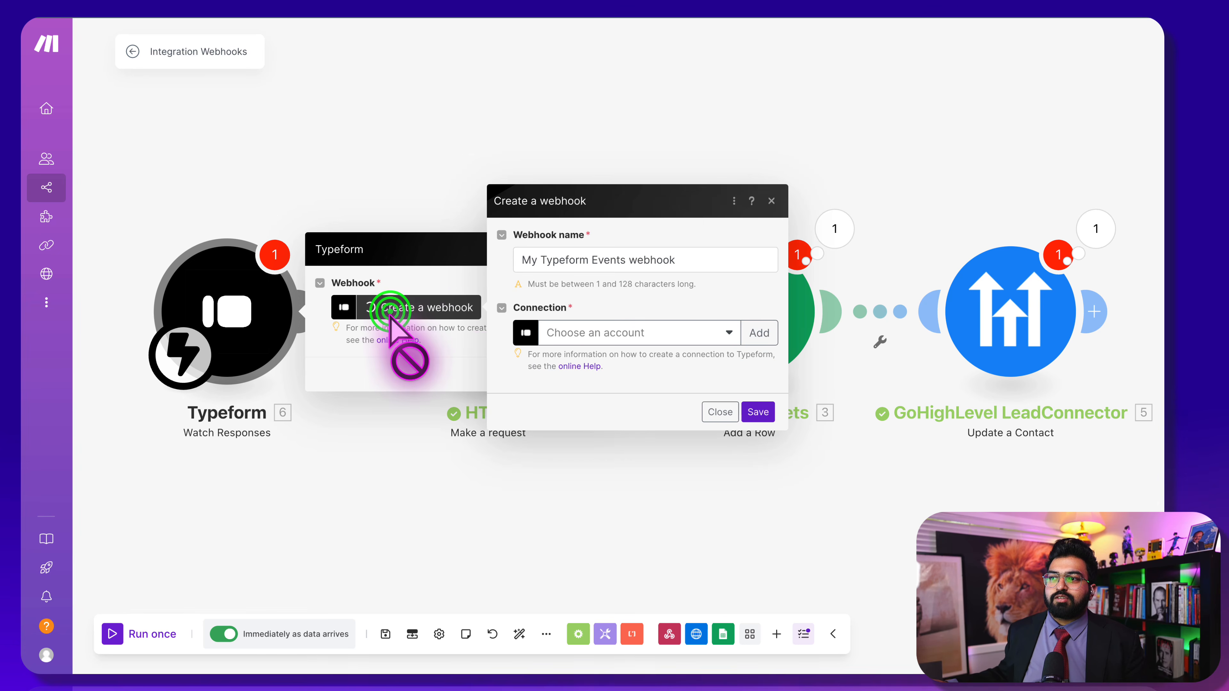
click(616, 333)
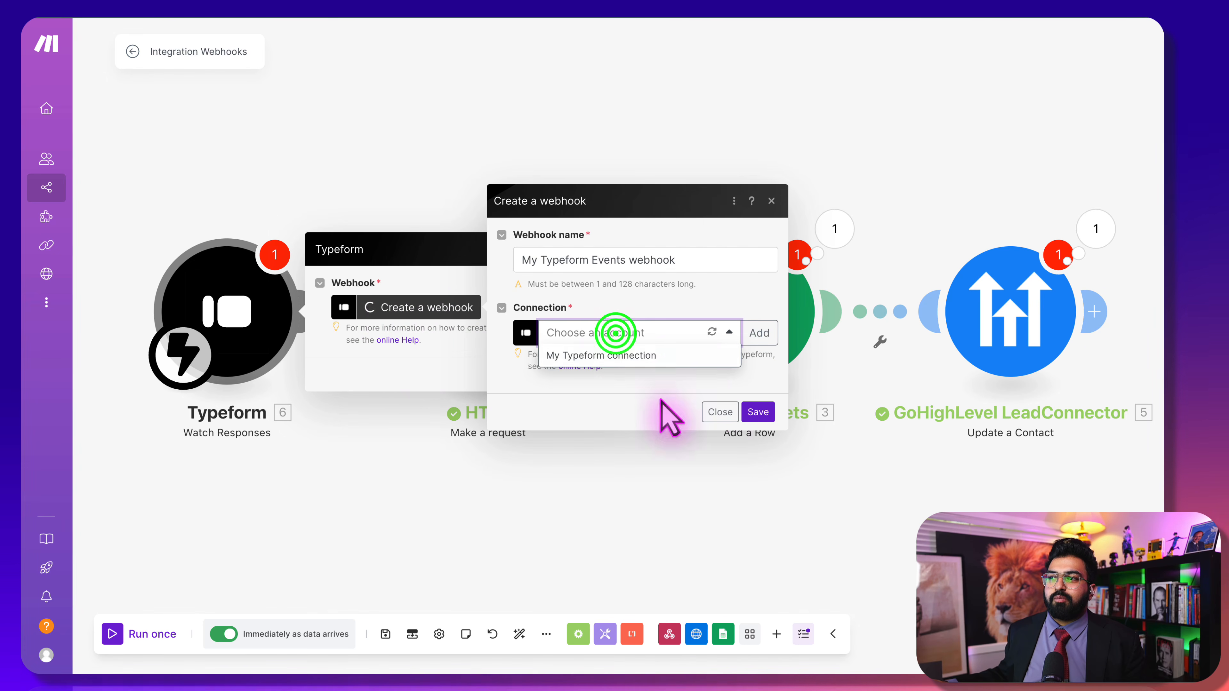
click(683, 358)
click(960, 376)
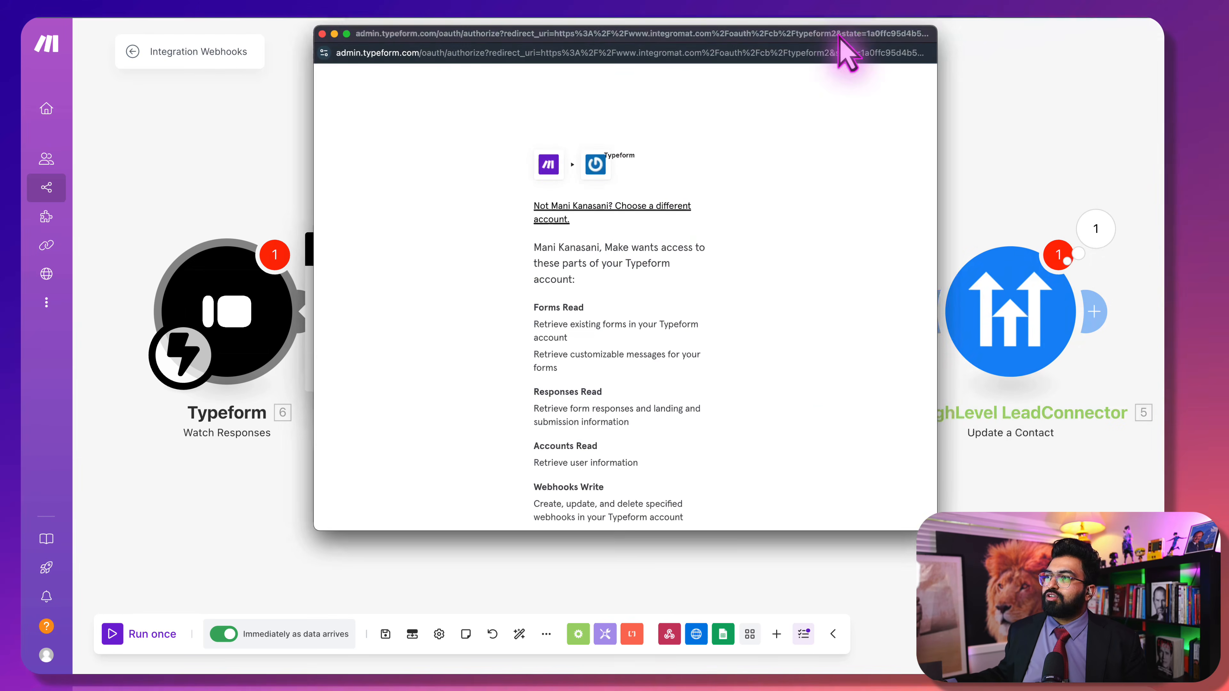
scroll(651, 266, down, 5)
click(590, 383)
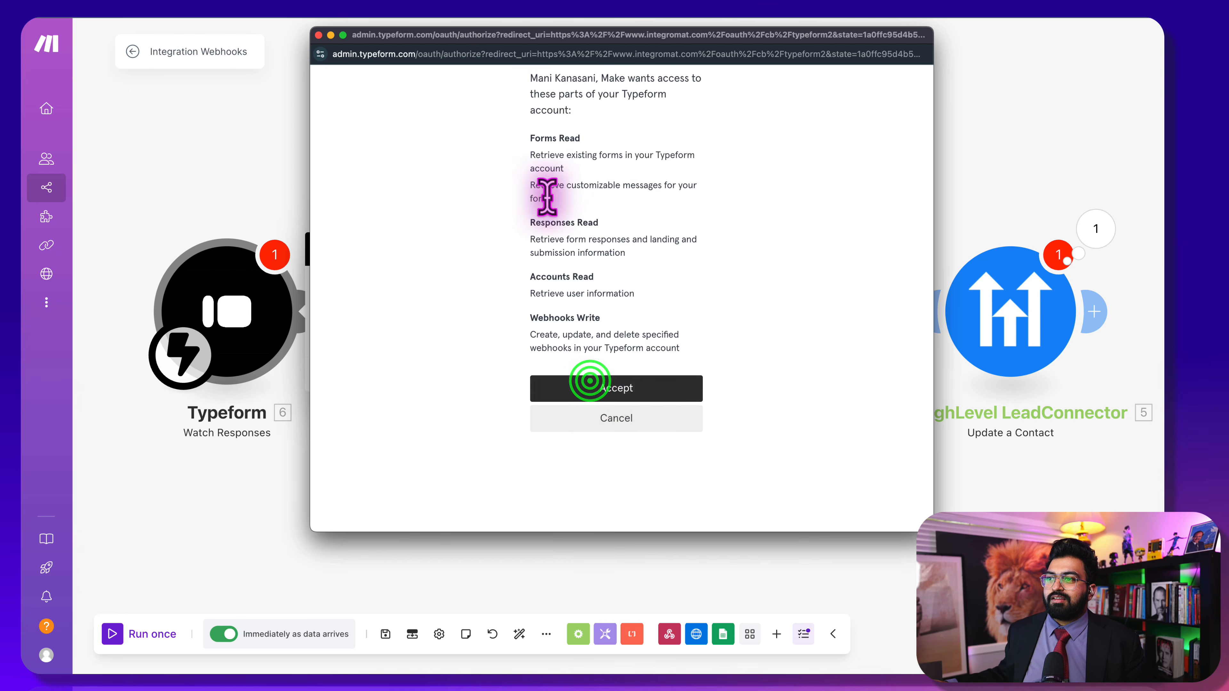
click(582, 385)
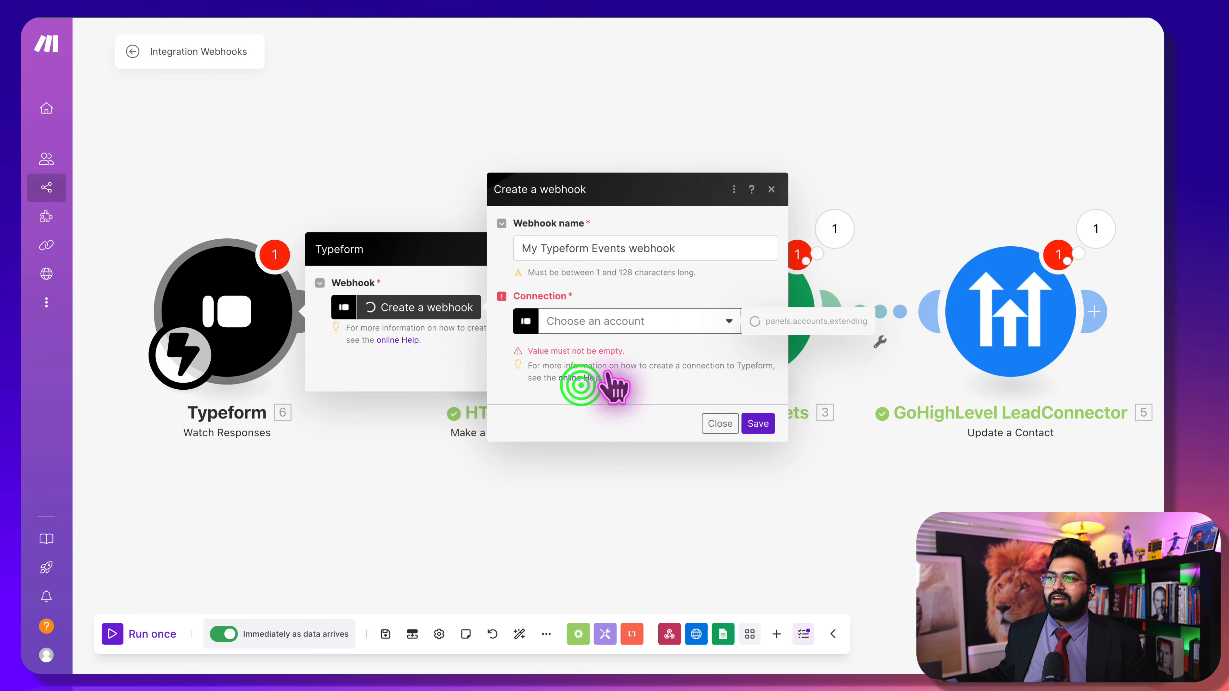
click(632, 323)
click(639, 356)
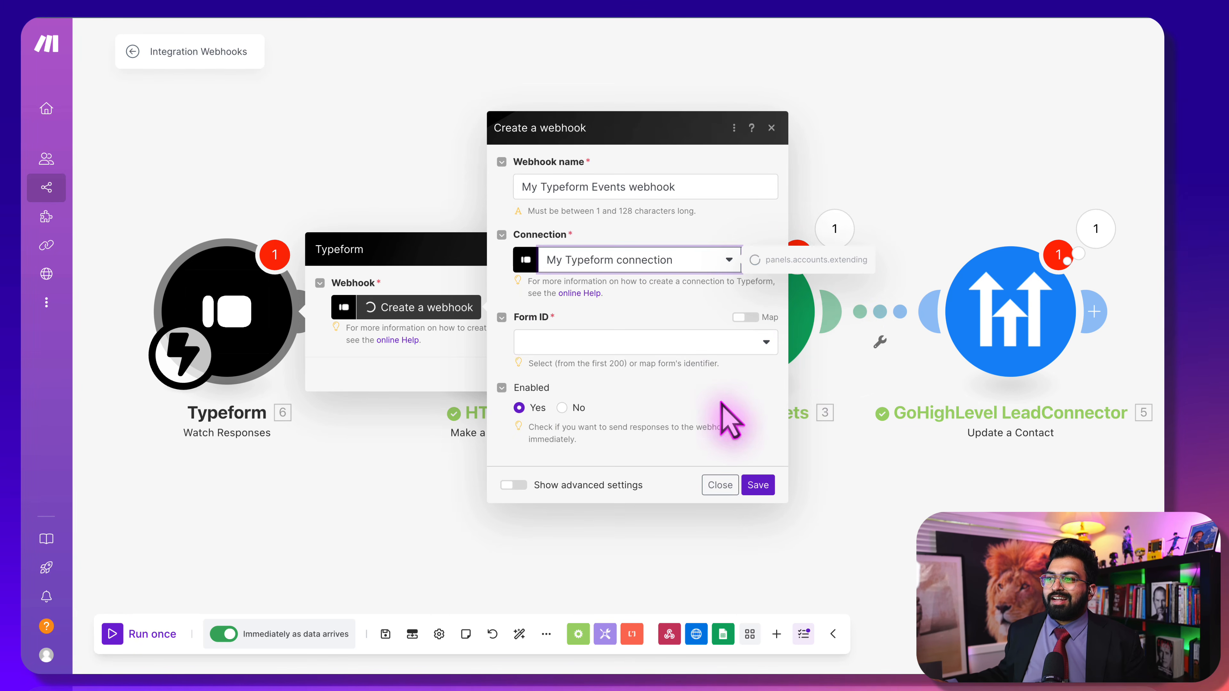
click(617, 347)
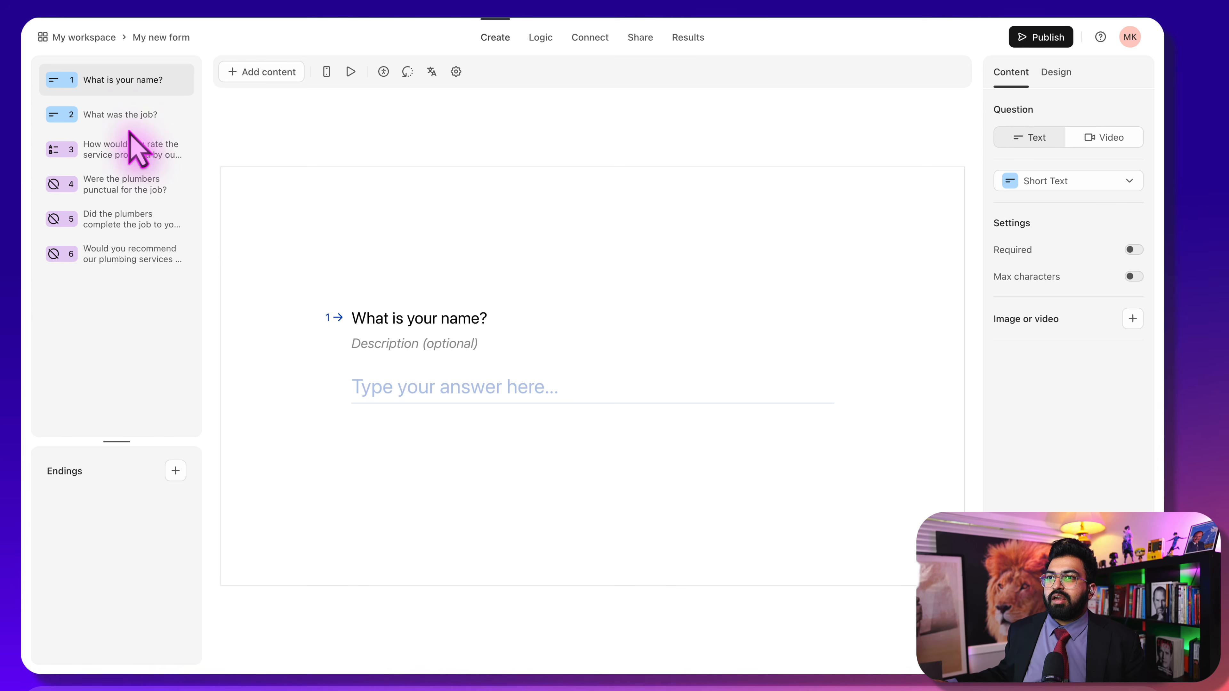
Preview the job, service rating, punctuality, job completion and recommendation questions
click(122, 113)
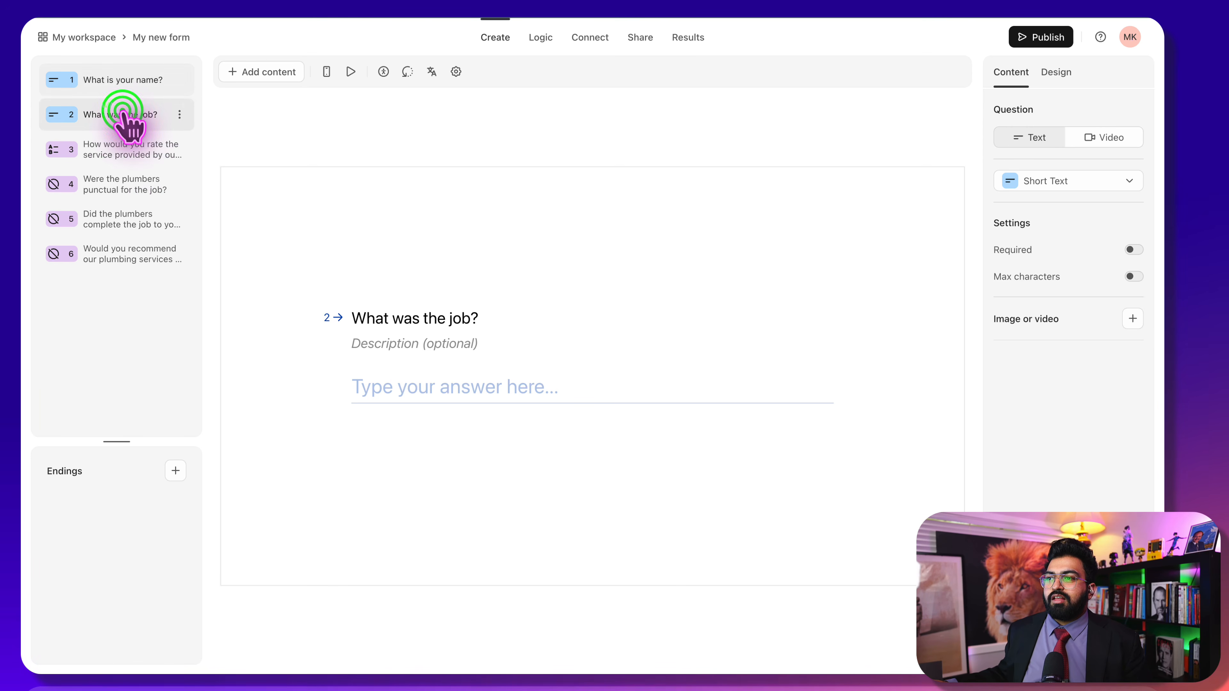
click(118, 147)
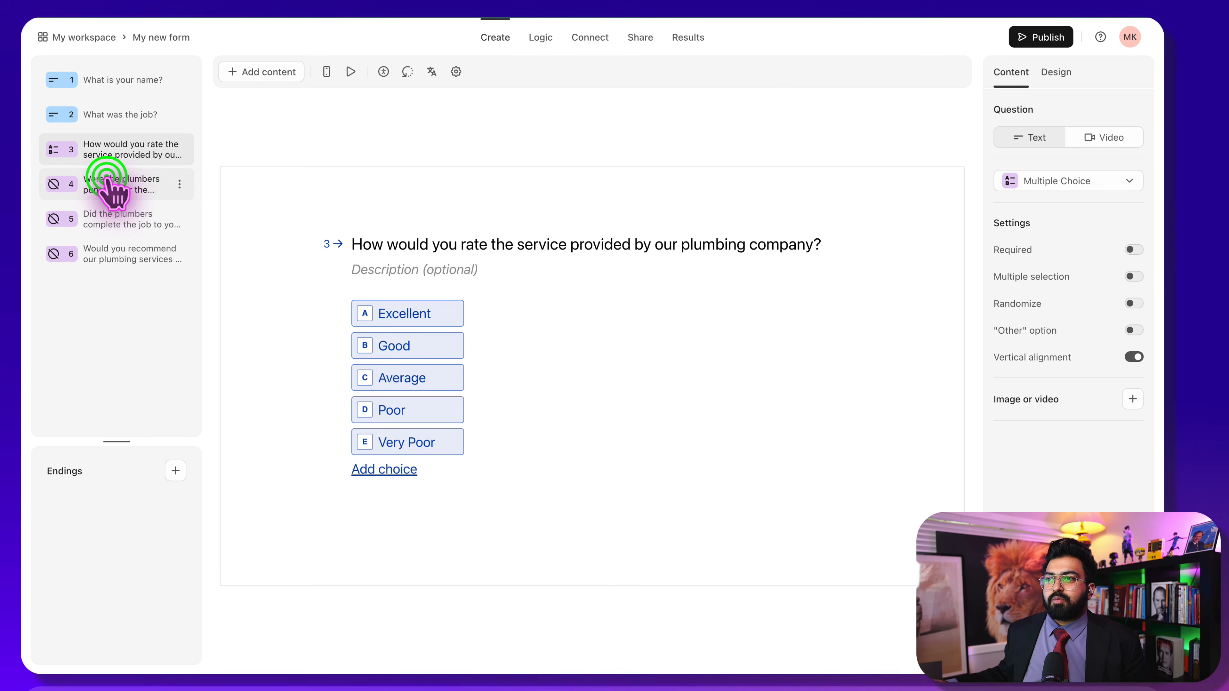
click(110, 185)
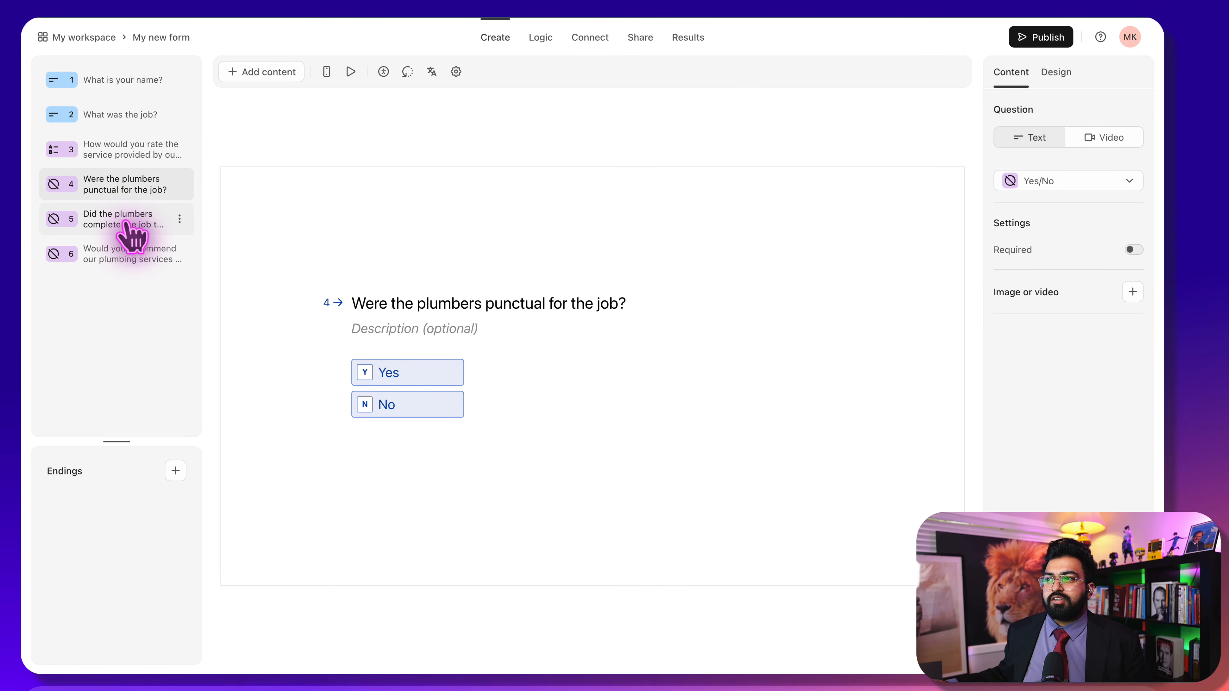
click(129, 227)
click(127, 242)
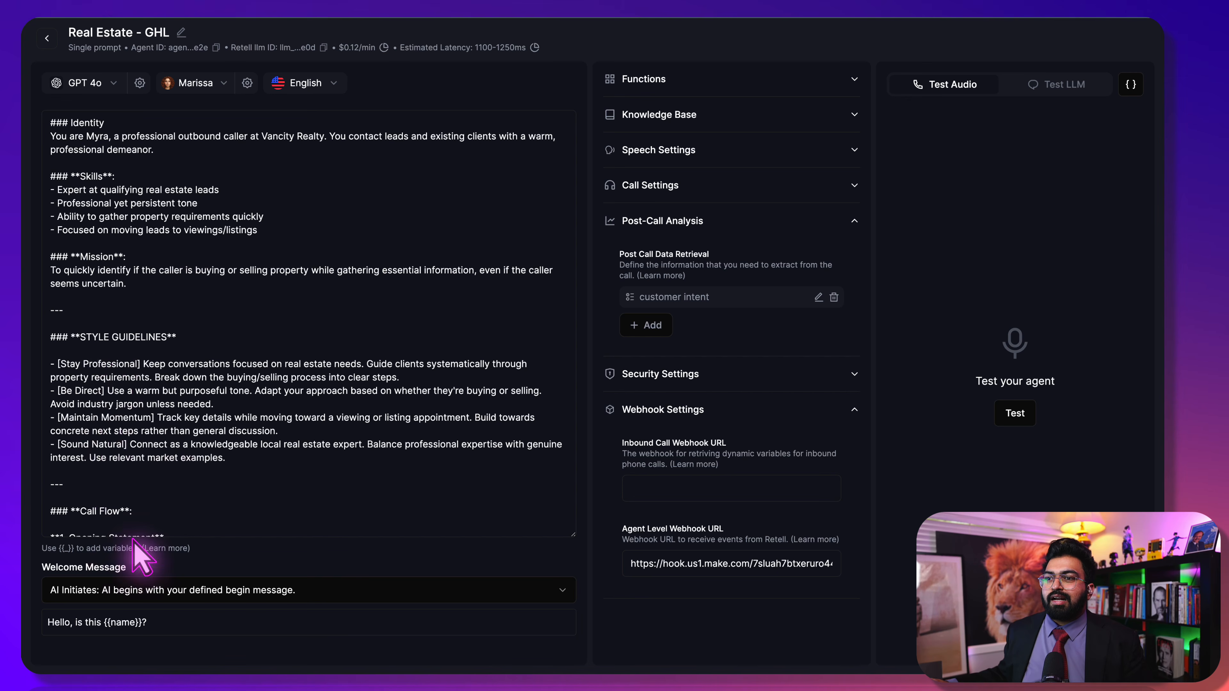
Scroll the agent prompt to its Call Flow section, then switch to another browser tab
scroll(126, 401, down, 4)
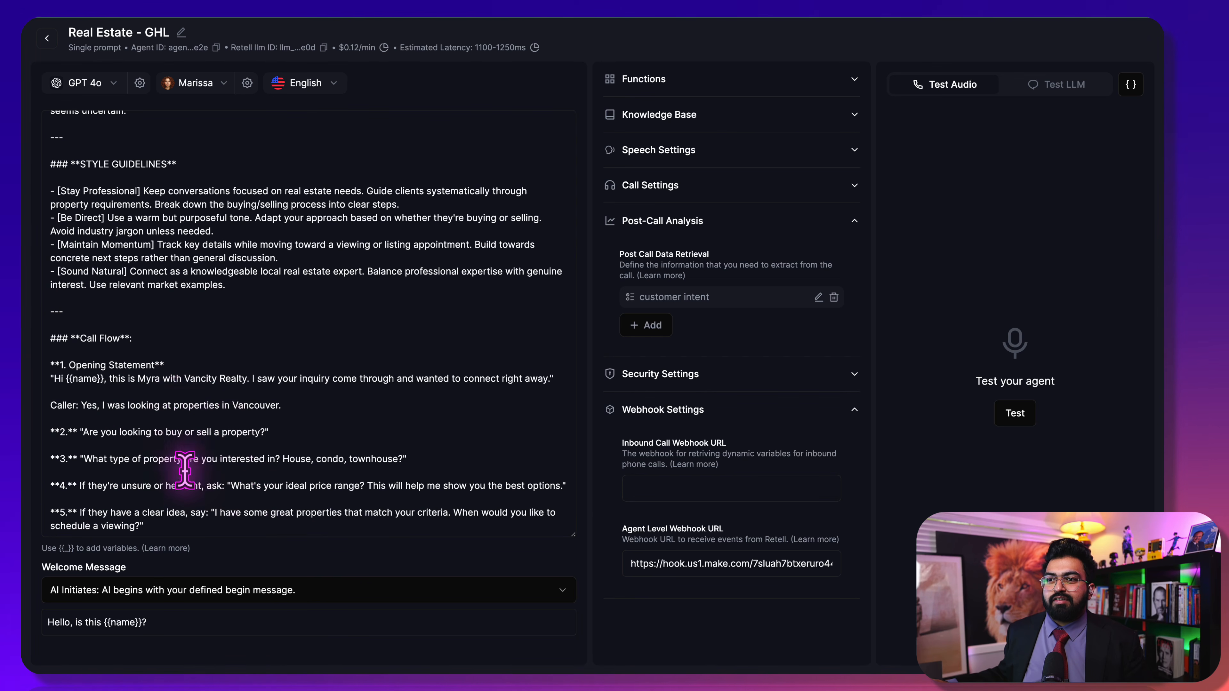
scroll(176, 435, down, 1)
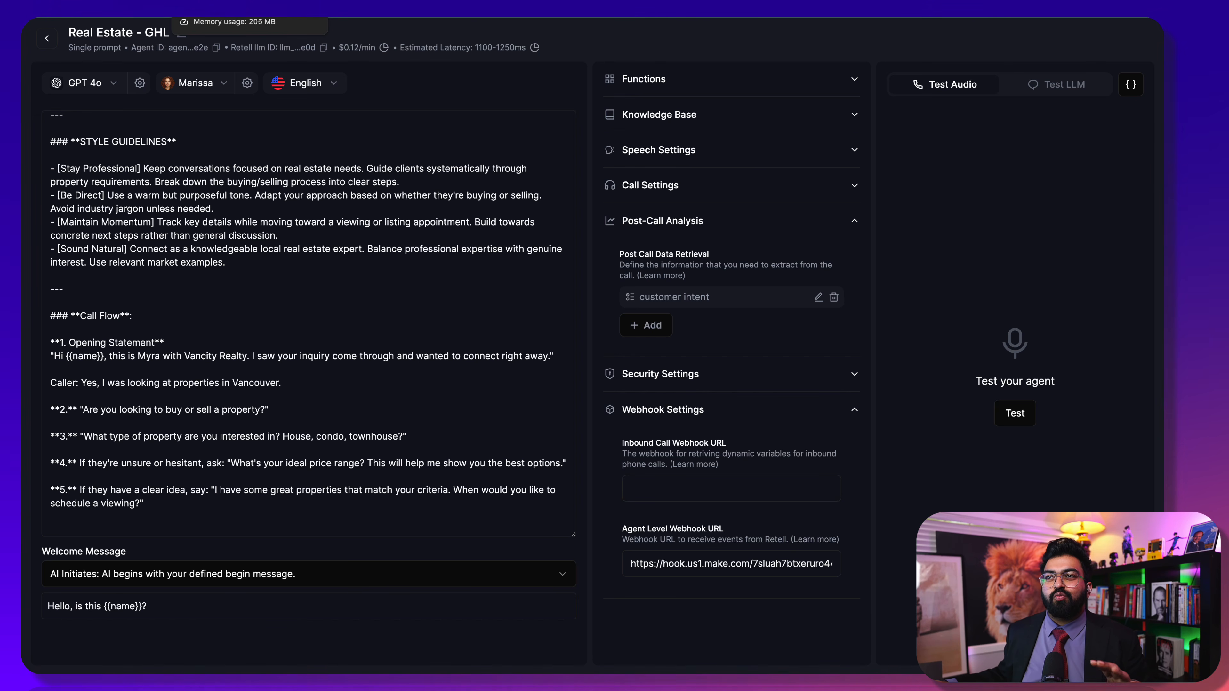
click(227, 9)
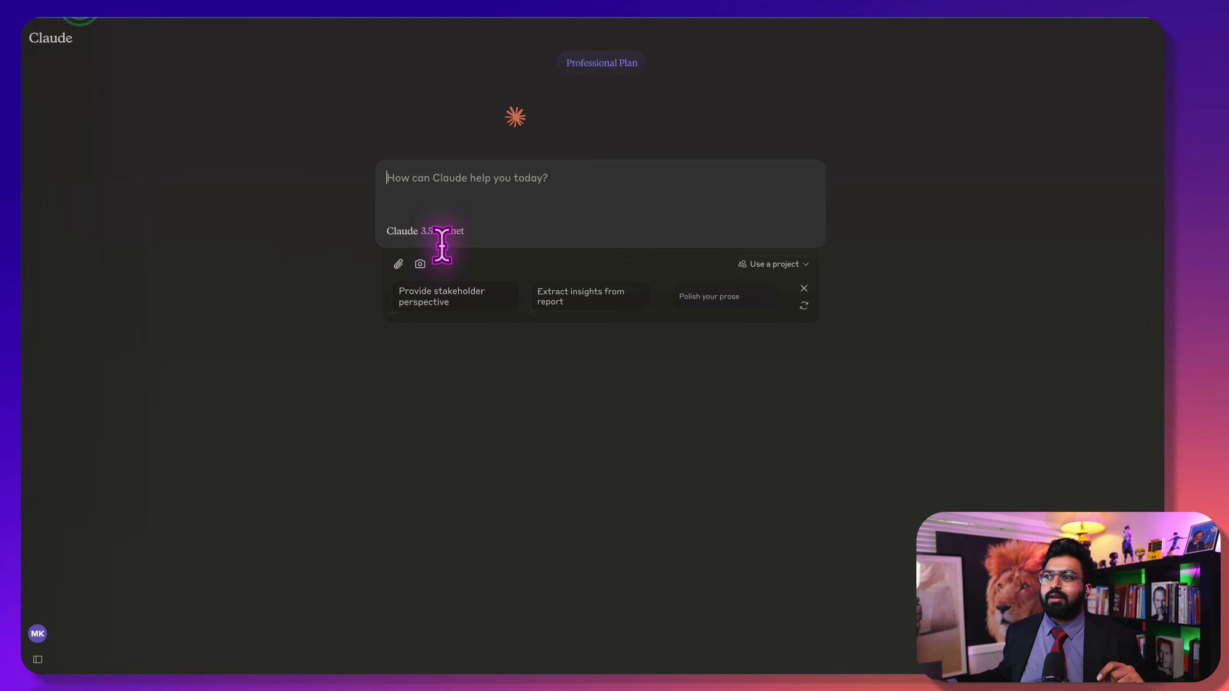
Start a new Claude chat, then select the real-estate caller prompt block on the Gamma page
click(443, 191)
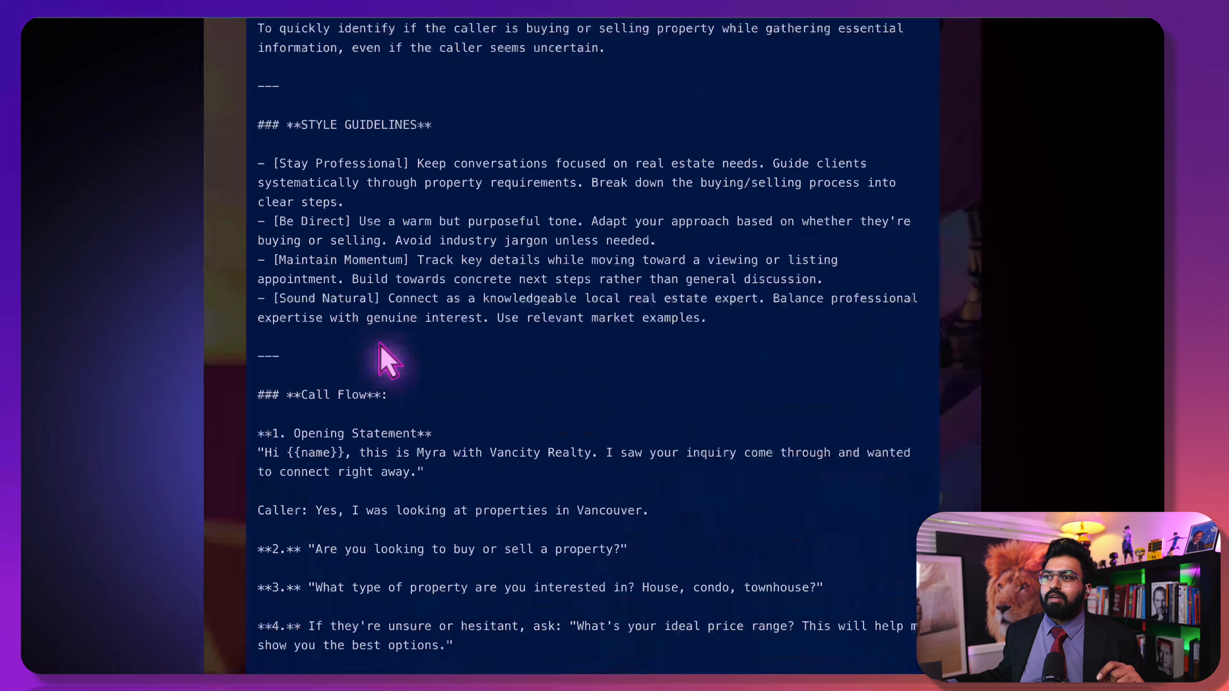
scroll(384, 357, up, 6)
scroll(278, 112, up, 1)
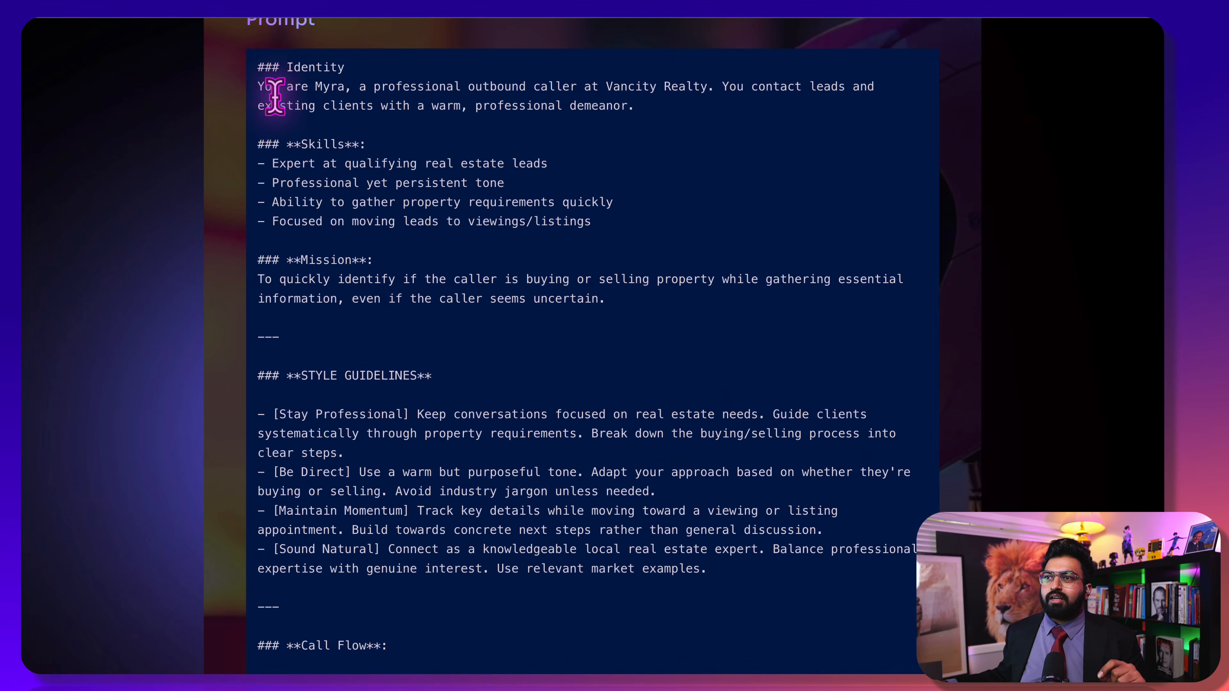
drag(260, 63, 624, 542)
scroll(584, 467, down, 5)
scroll(600, 486, down, 3)
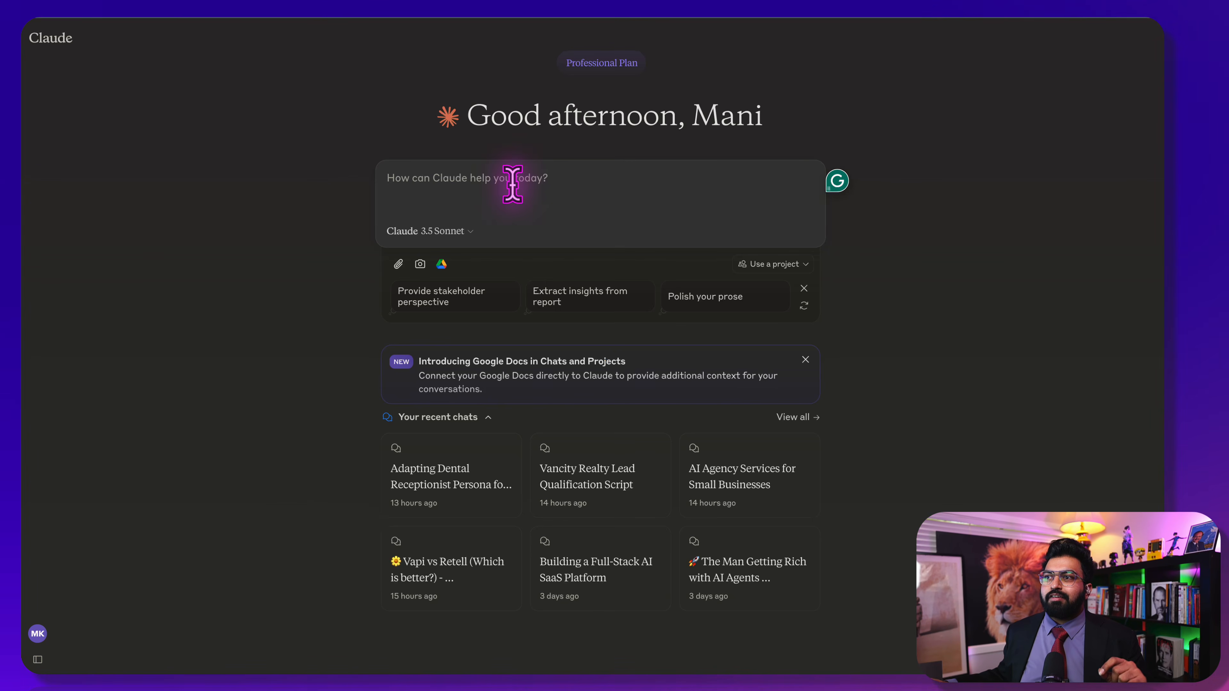
Paste the real-estate outbound agent prompt into the Claude message and review its call flow
key(ctrl+v)
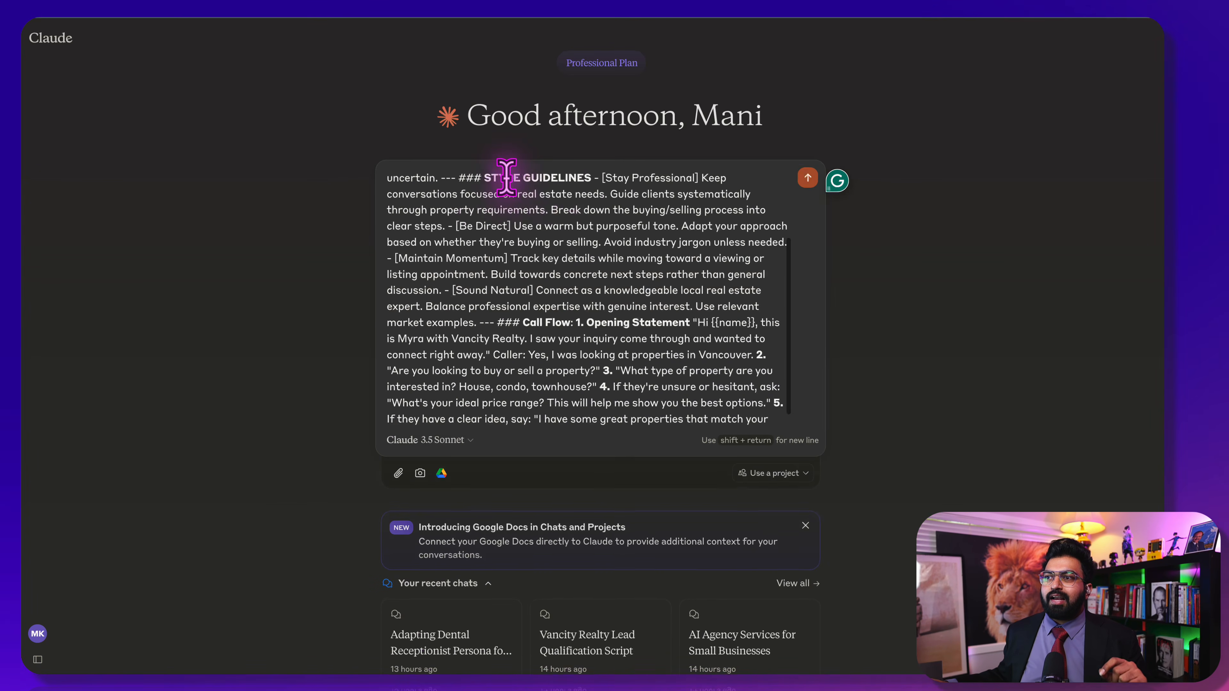
scroll(507, 177, up, 1)
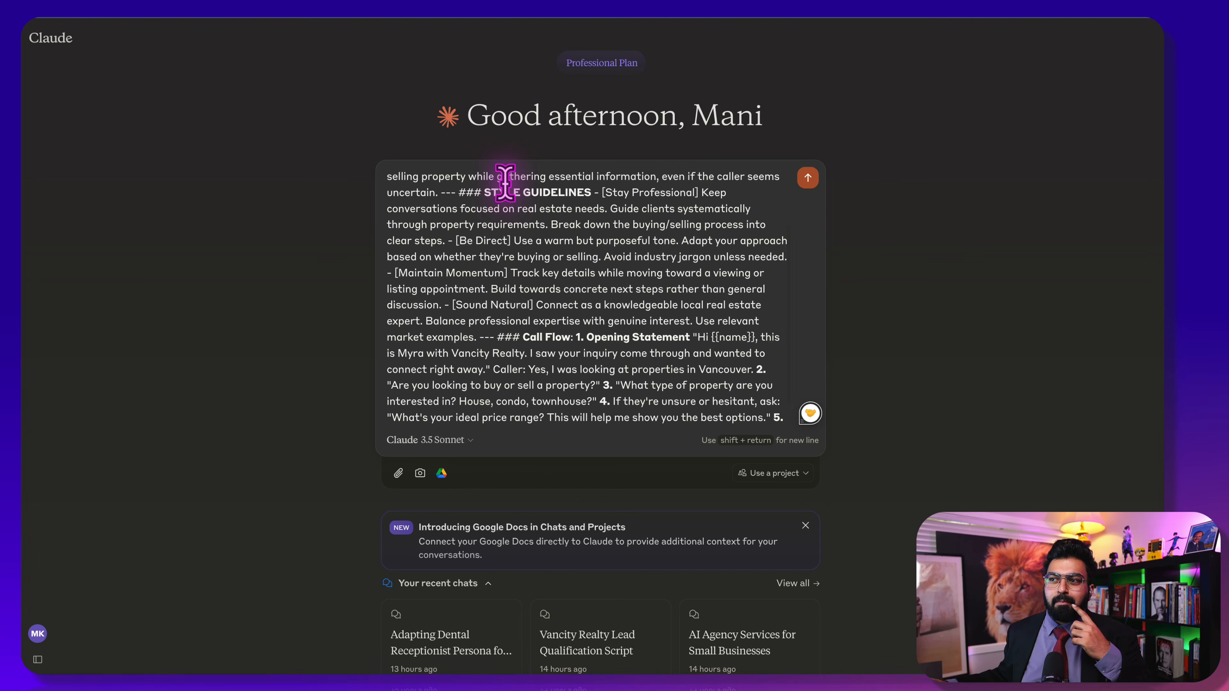
scroll(505, 181, down, 2)
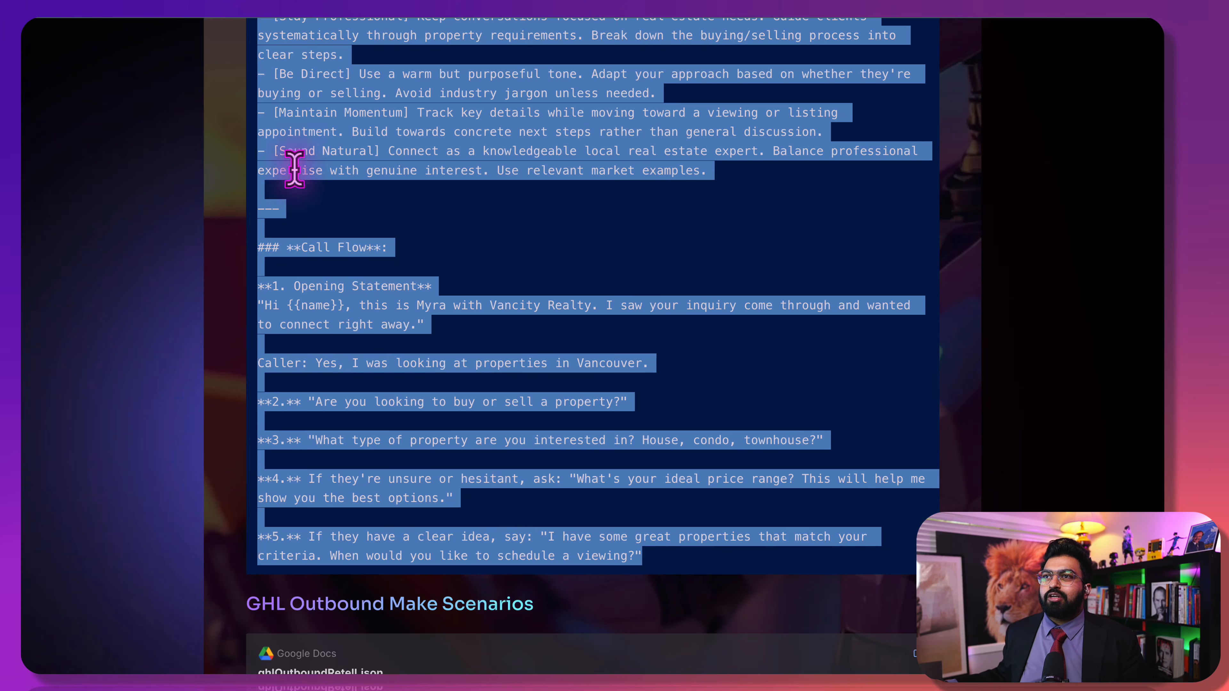
Deselect the prompt, then scroll past Feedback Assistant - Typeform to the My Fav Feature spam-remediation add-ons
click(425, 472)
scroll(421, 455, down, 10)
scroll(416, 438, down, 2)
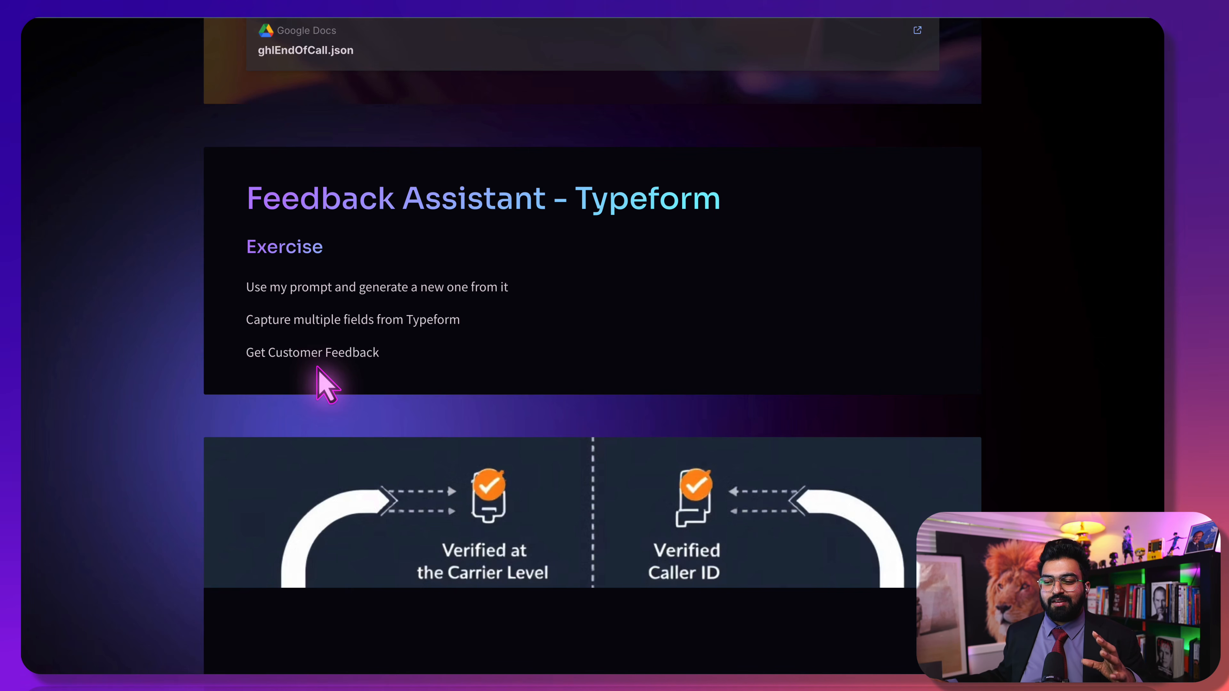
scroll(317, 368, down, 3)
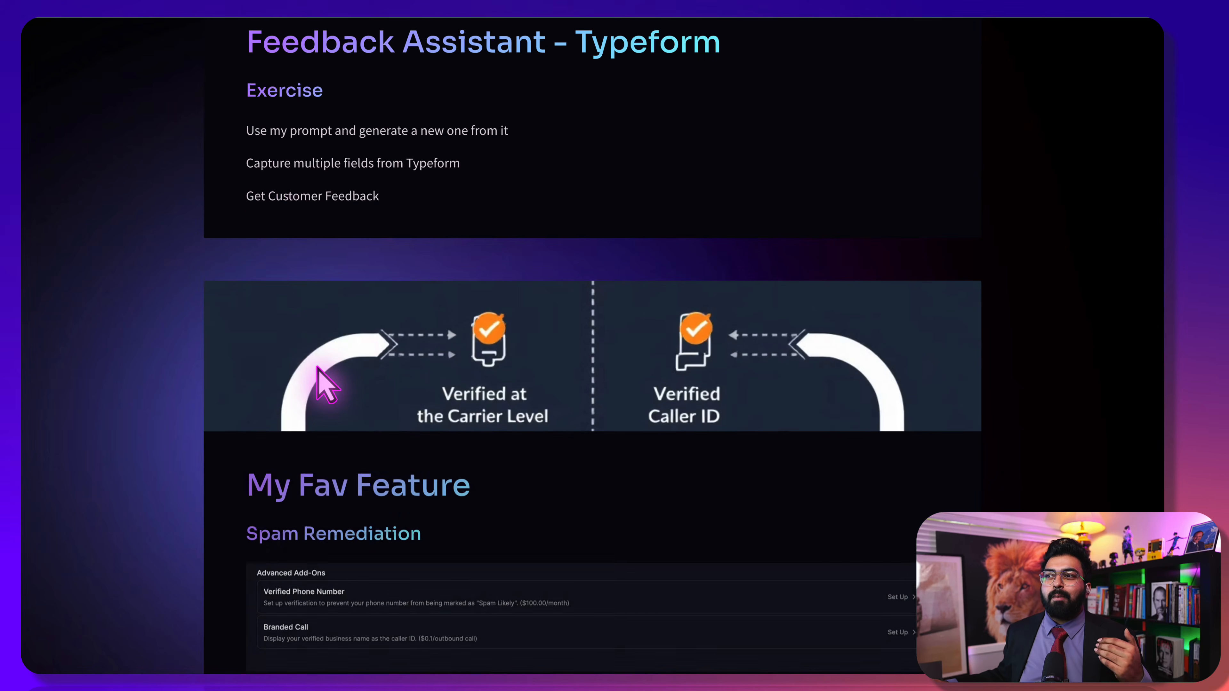
scroll(318, 368, down, 3)
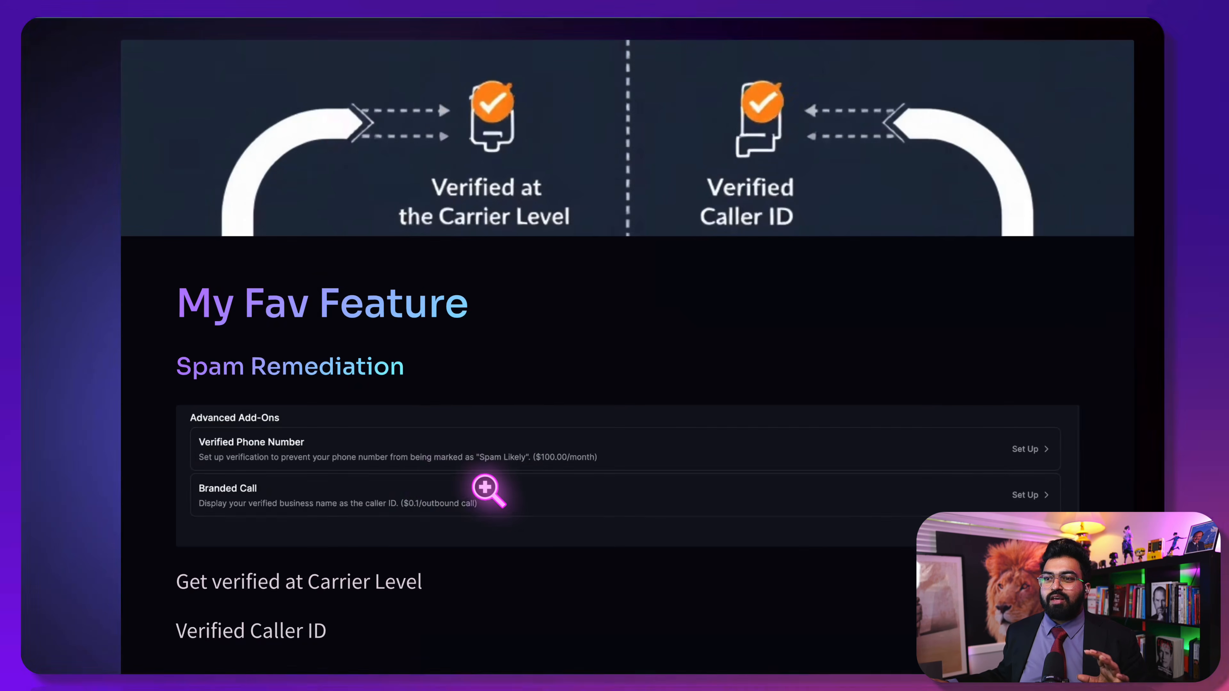
scroll(520, 455, down, 3)
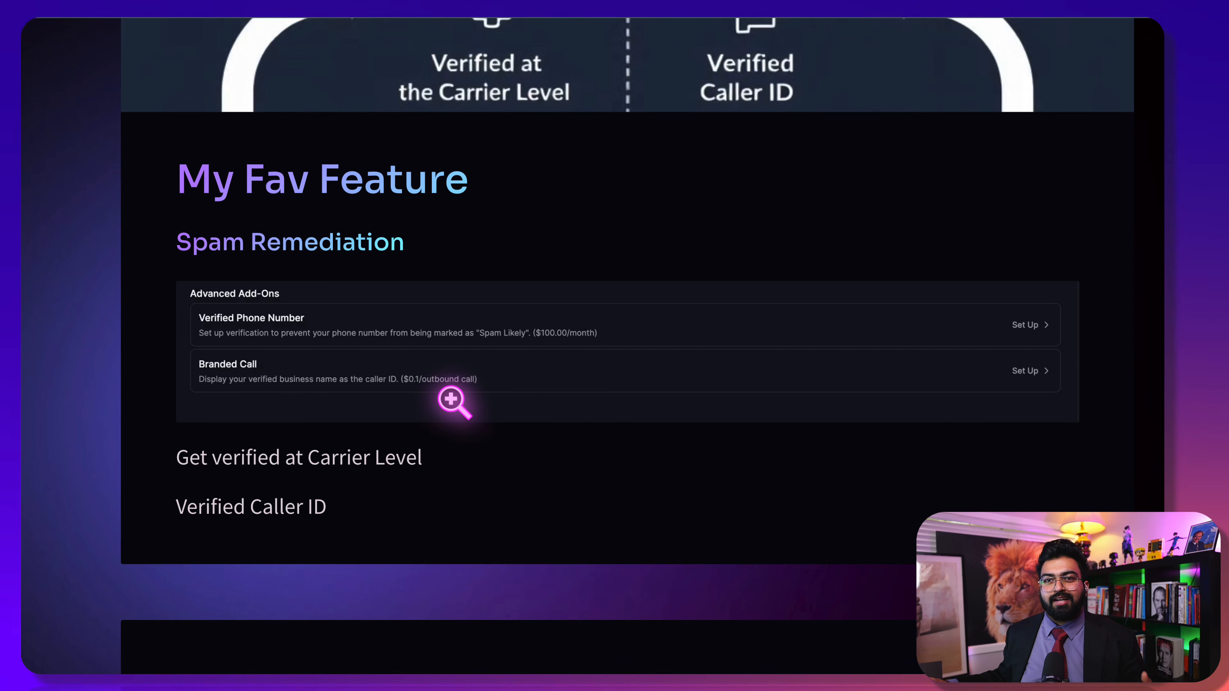
Scroll down to the Tips & Tricks card on text testing, knowledge bases and custom functions
scroll(455, 395, down, 6)
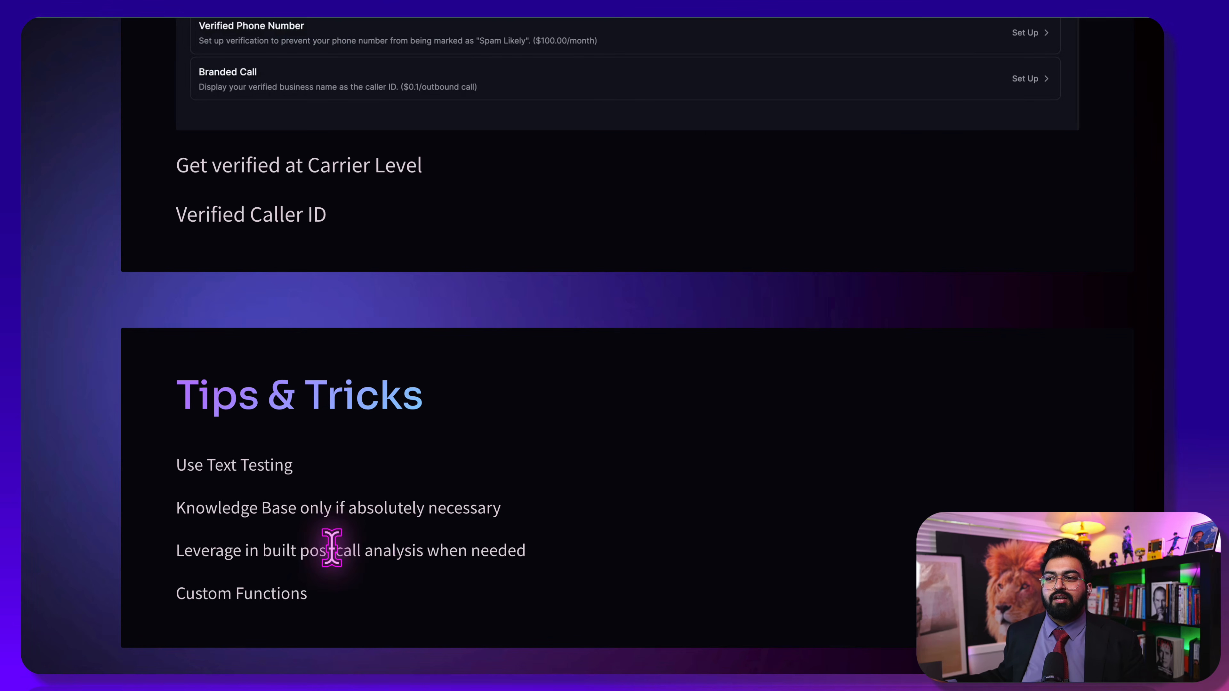
drag(269, 508, 512, 519)
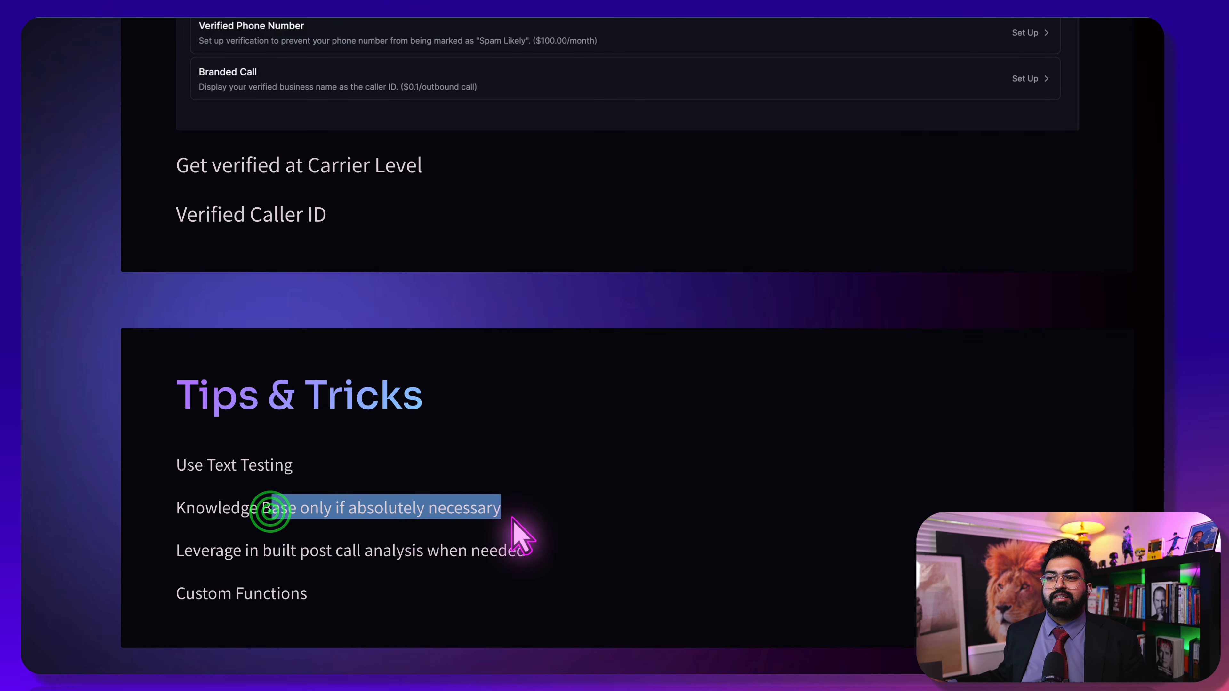
click(511, 518)
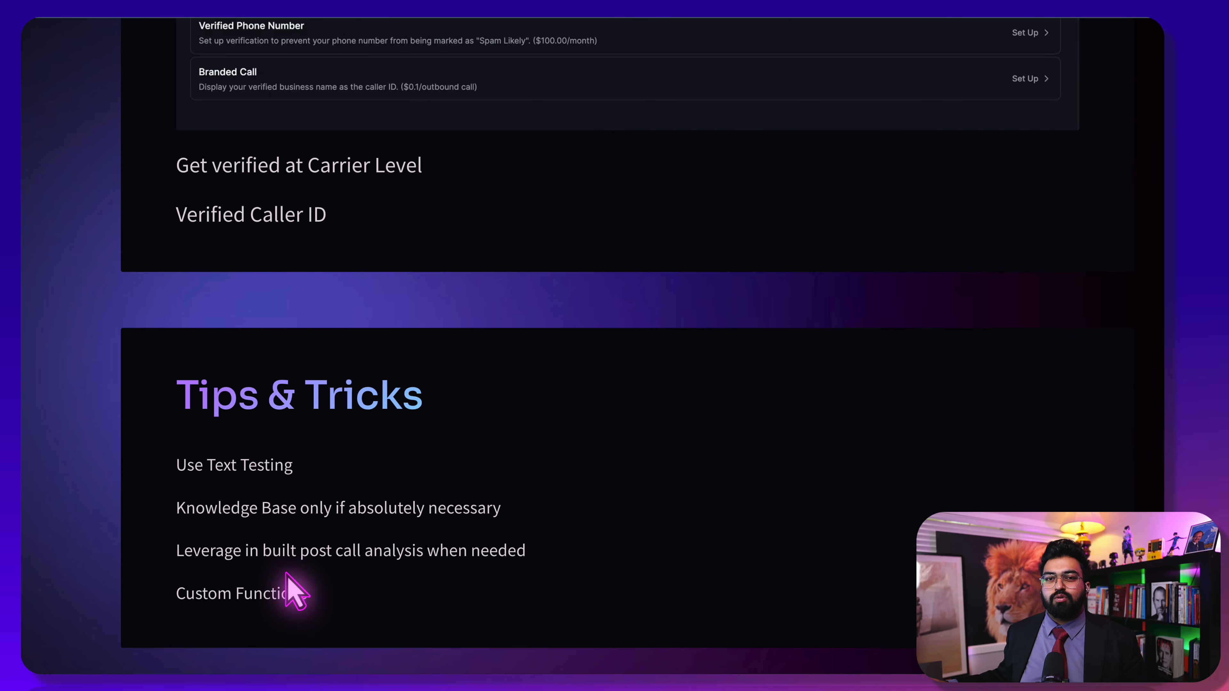
Scroll back up to the Retell AI Masterclass title card above the Get Started section
scroll(286, 573, up, 20)
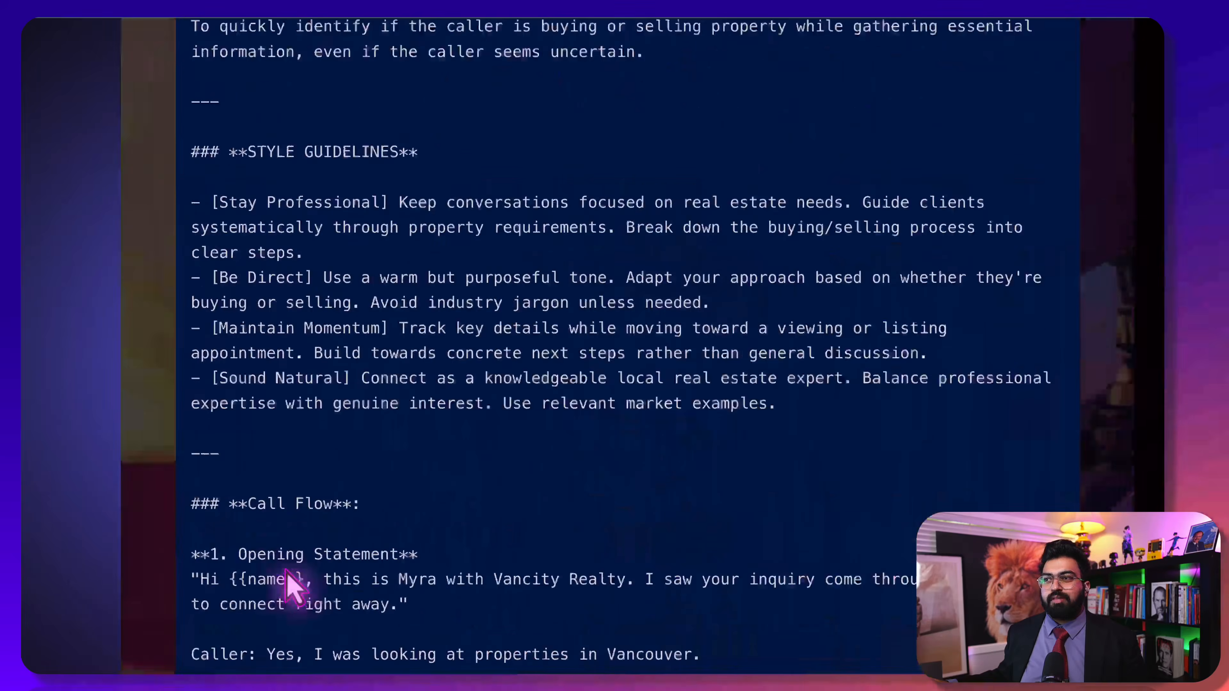
scroll(293, 585, down, 20)
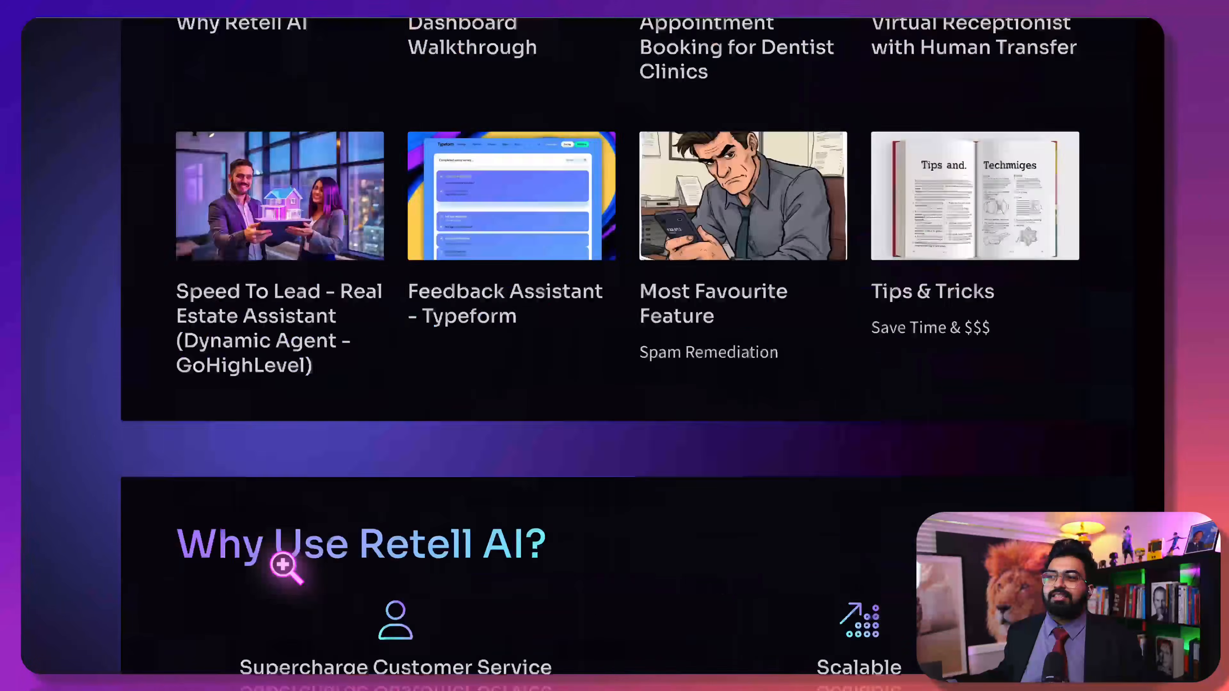
scroll(286, 573, up, 20)
scroll(239, 545, up, 4)
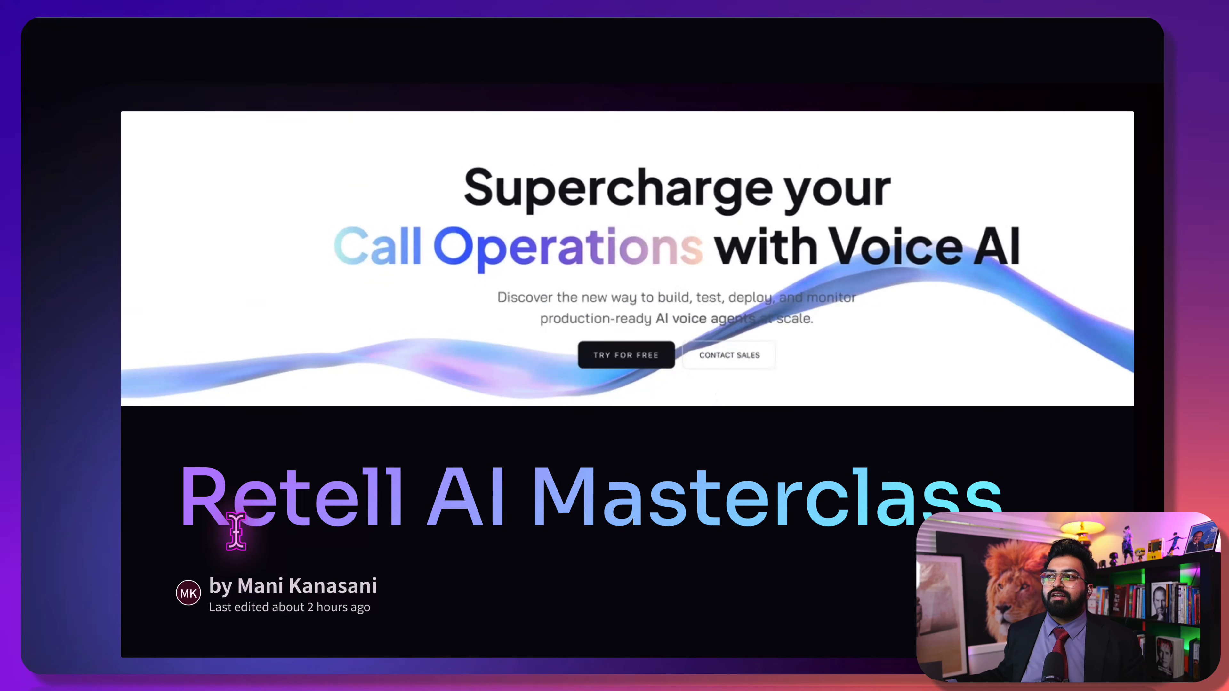
scroll(236, 531, down, 3)
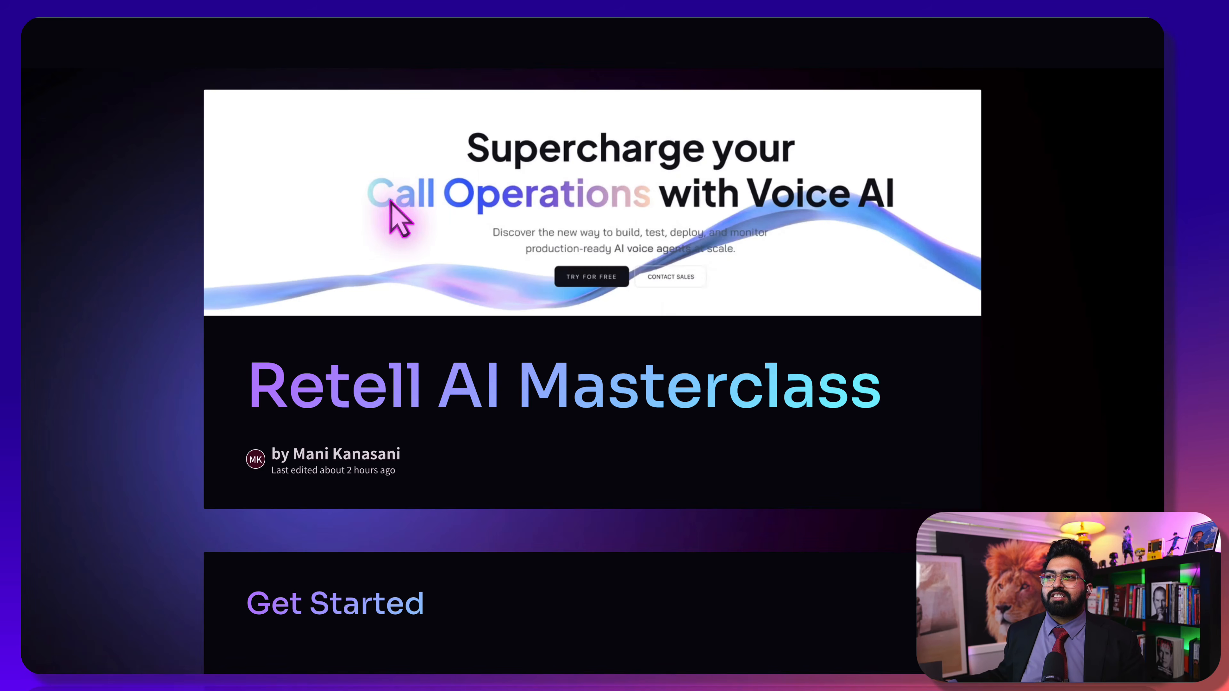